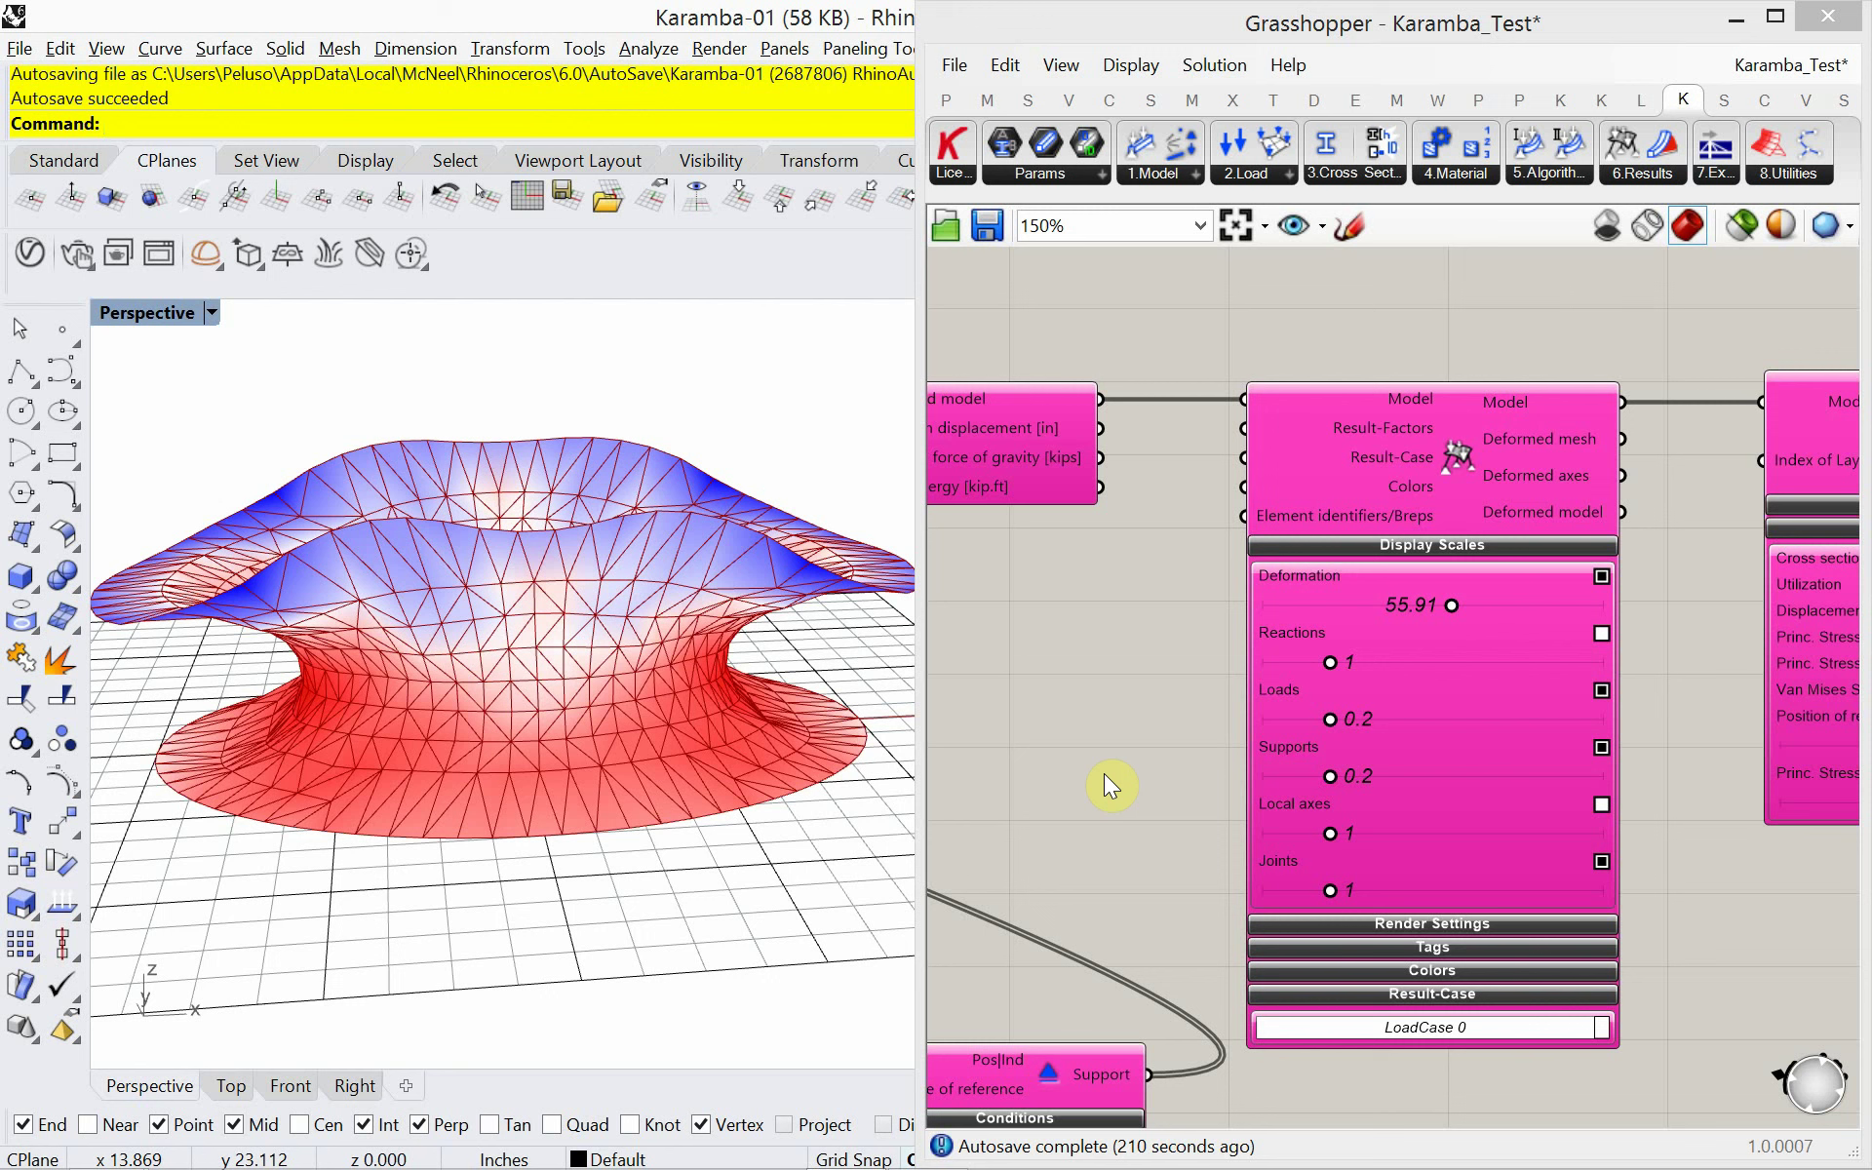
Compare the deformed shell for LoadCase 1 and for all load cases through the Model View component's result case.
right_click_drag(673, 681, 623, 663)
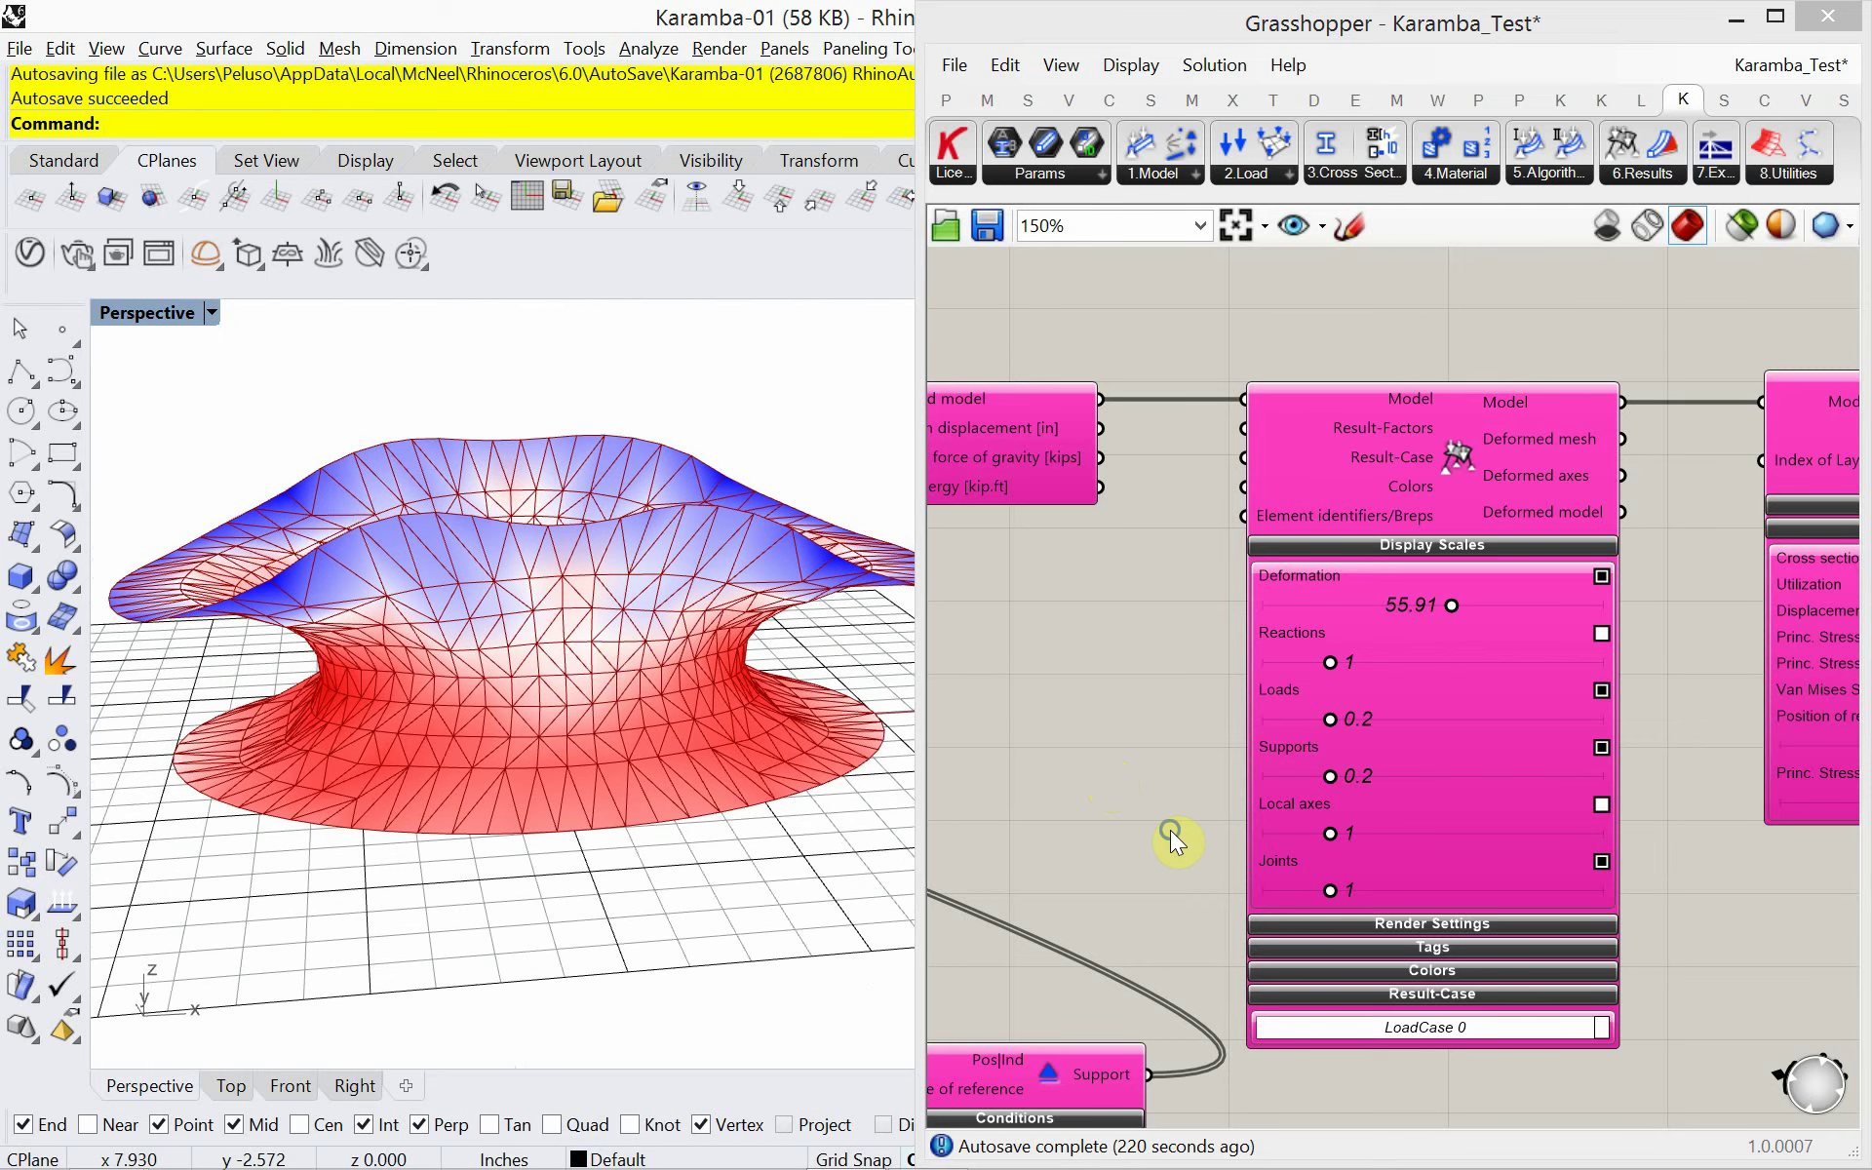
right_click_drag(1170, 828, 1140, 710)
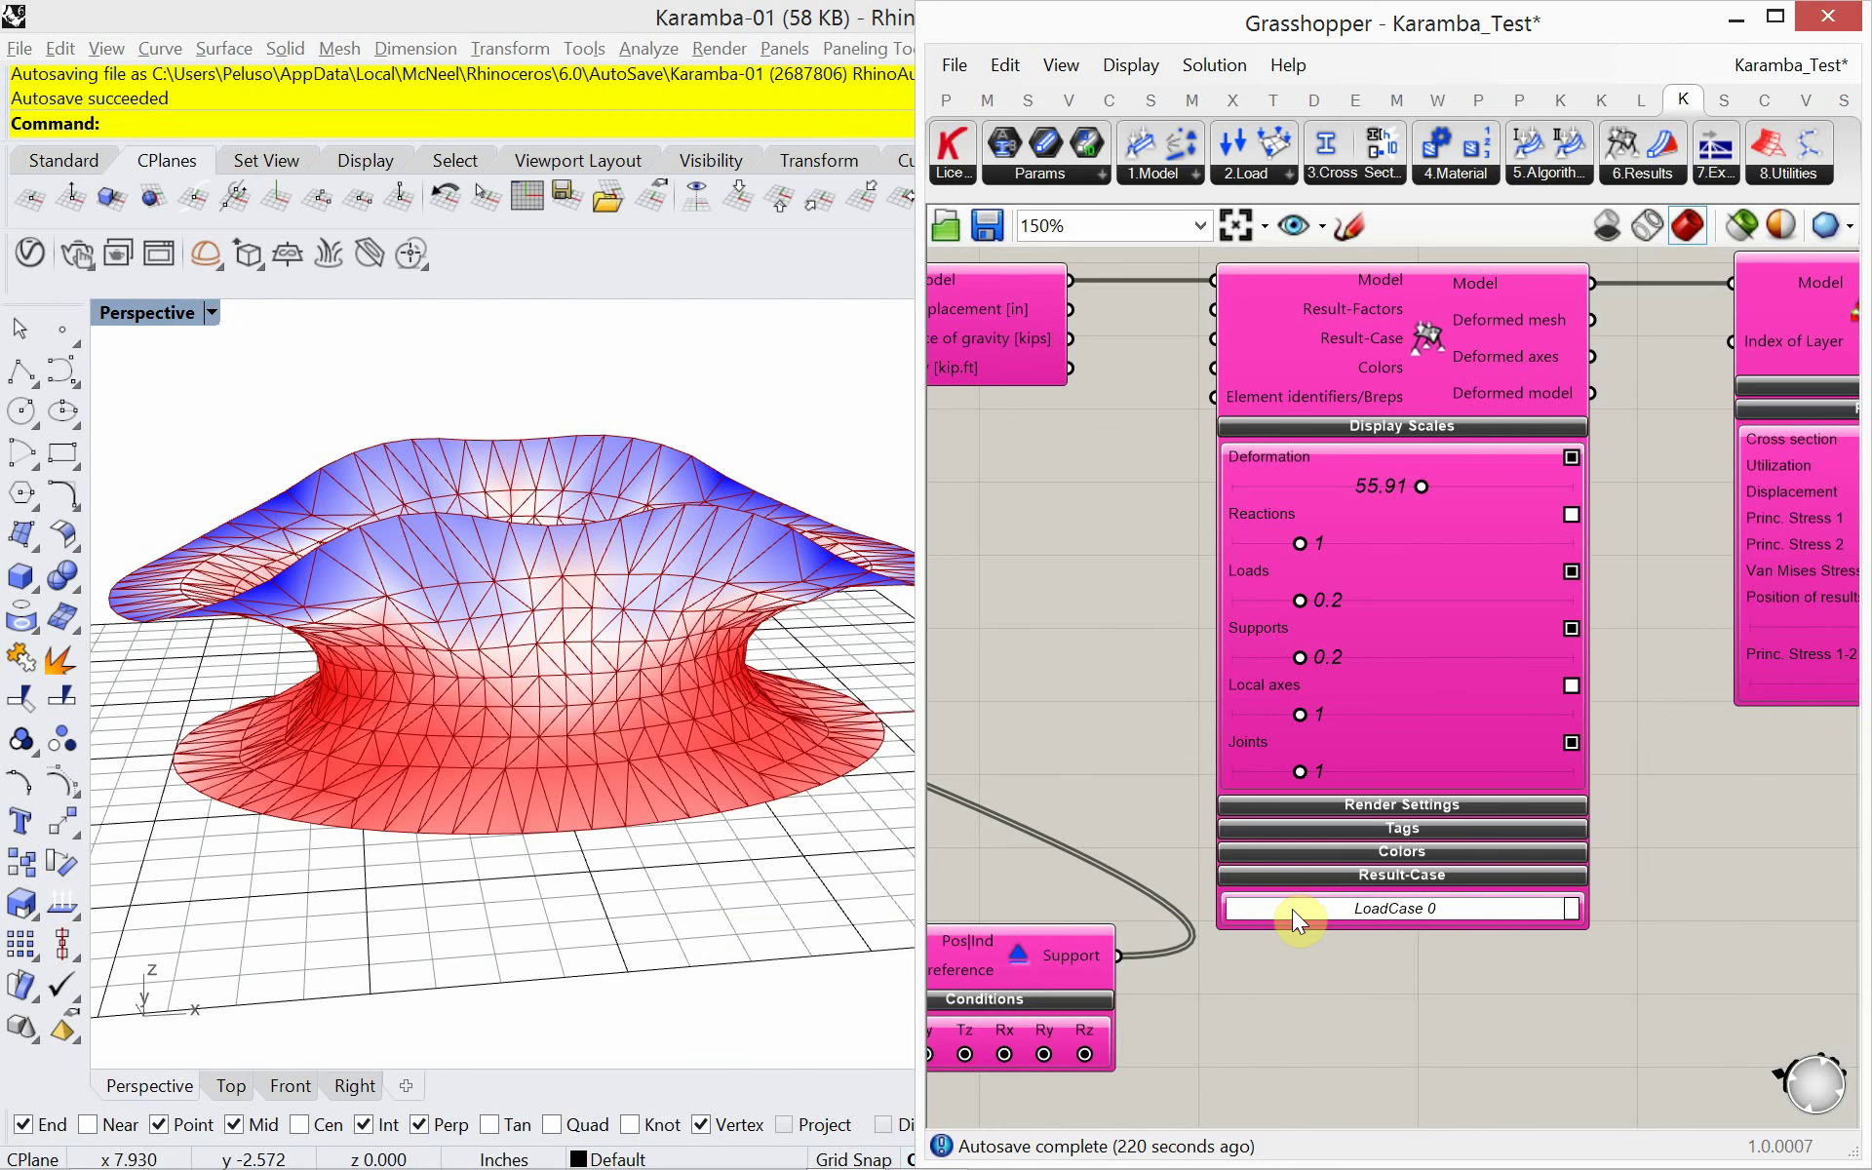
right_click_drag(608, 661, 600, 666)
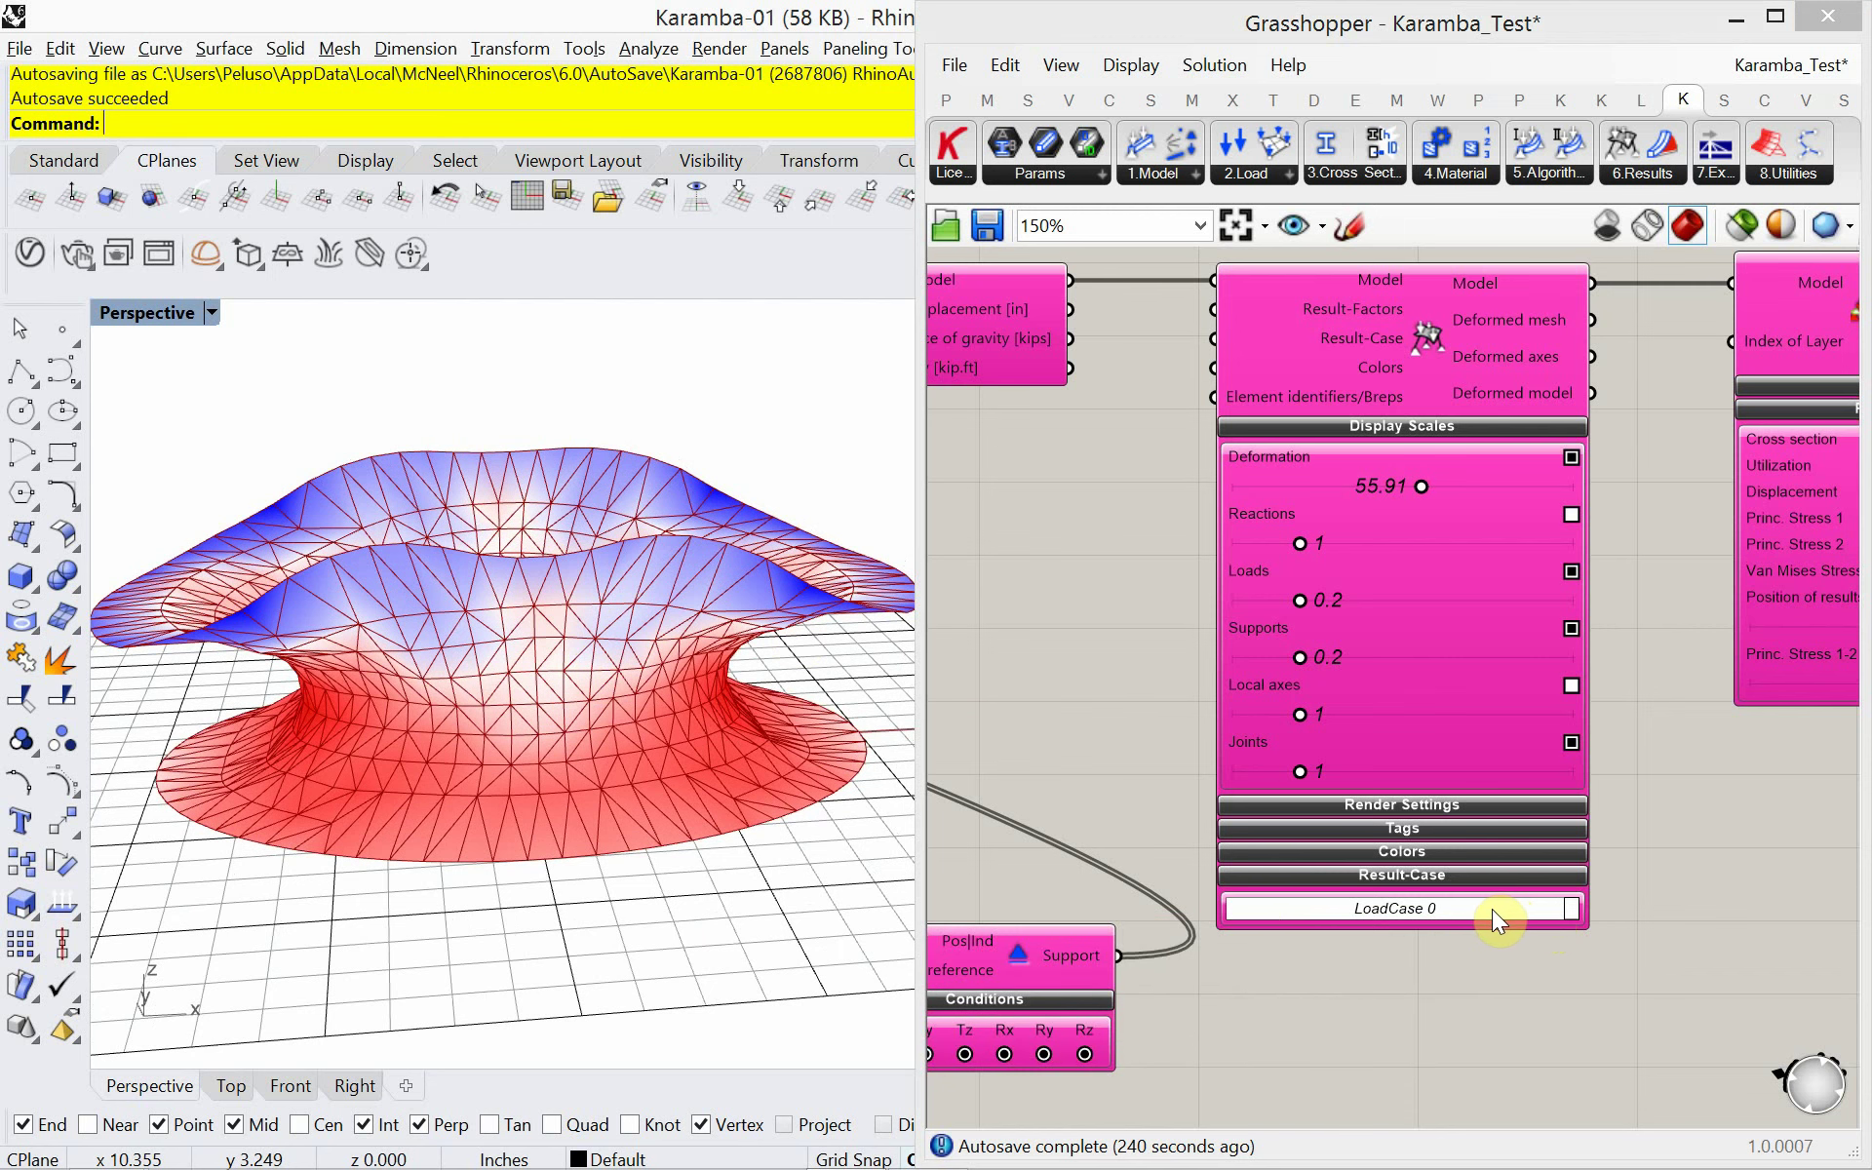
left_click(1535, 906)
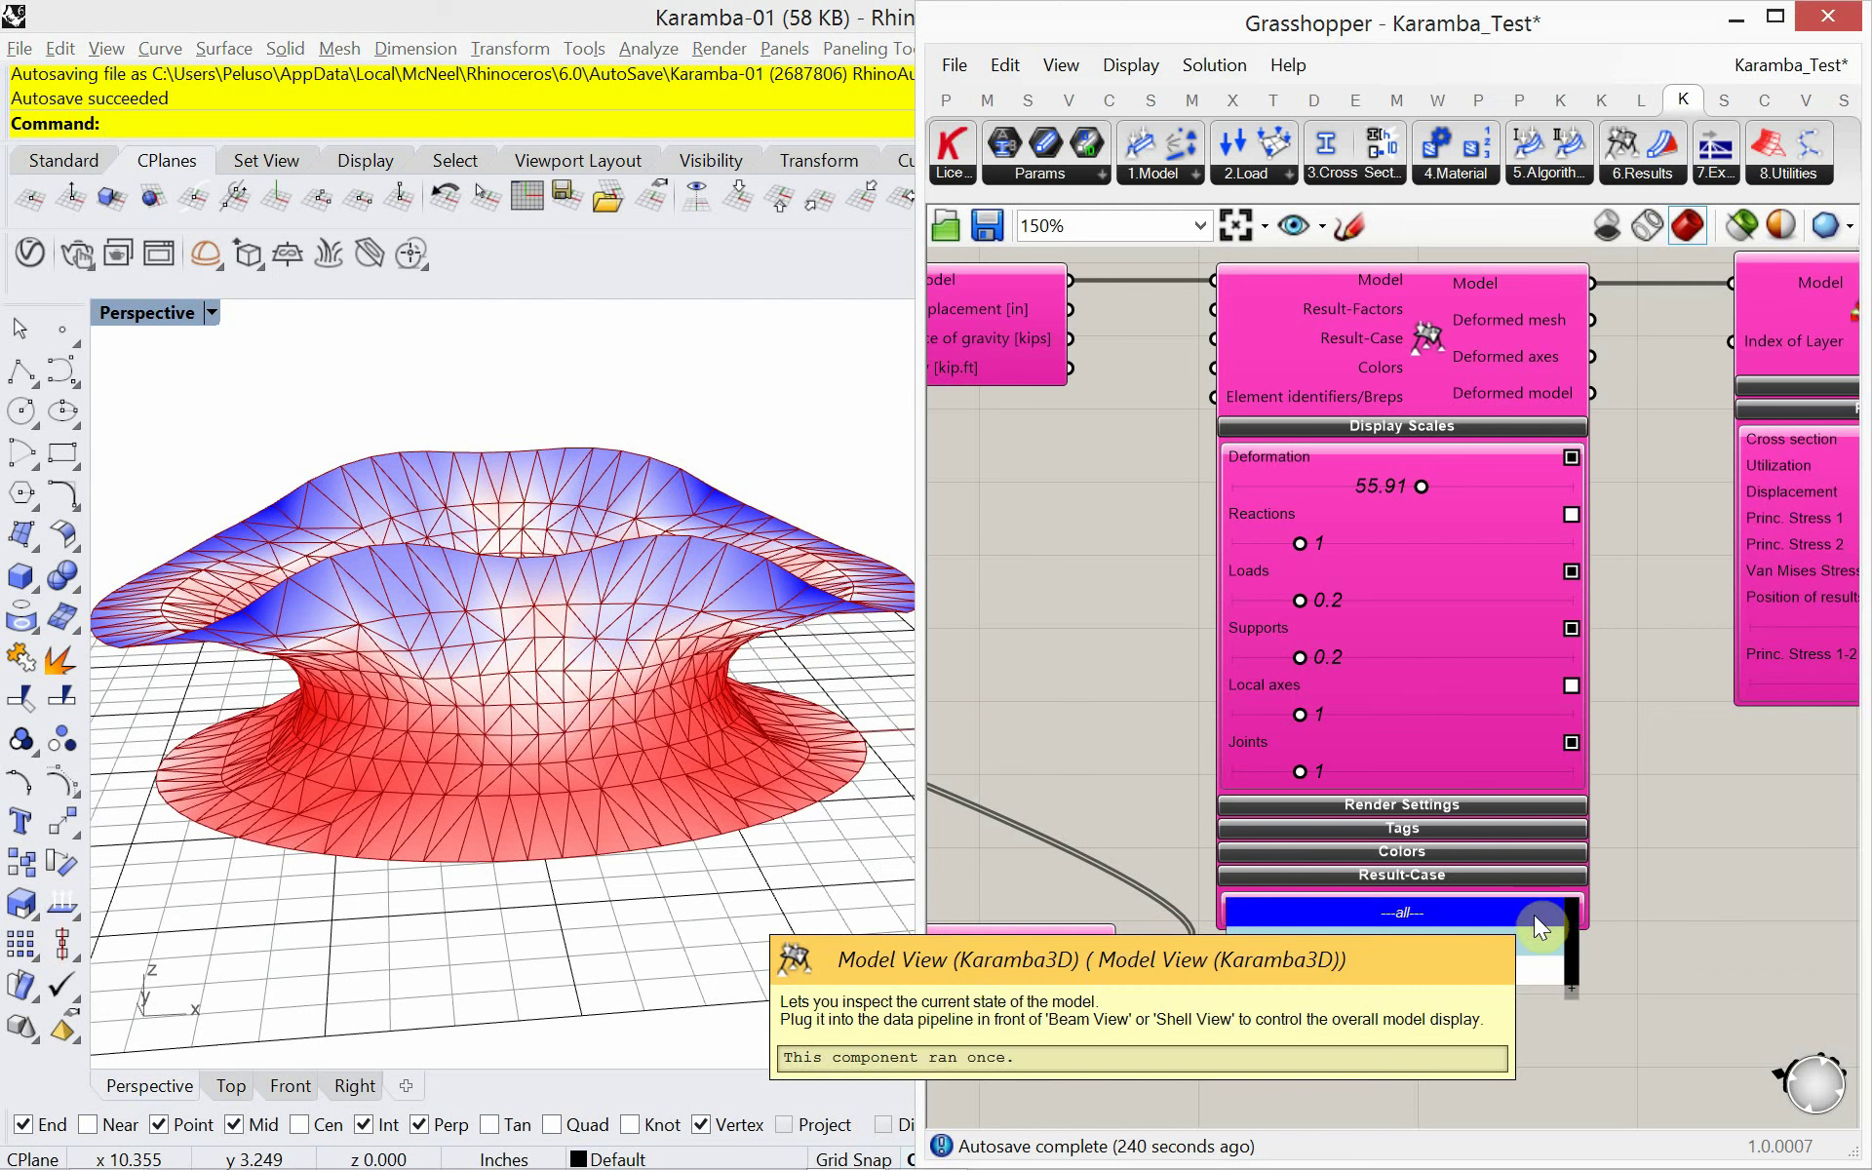
left_click(1511, 968)
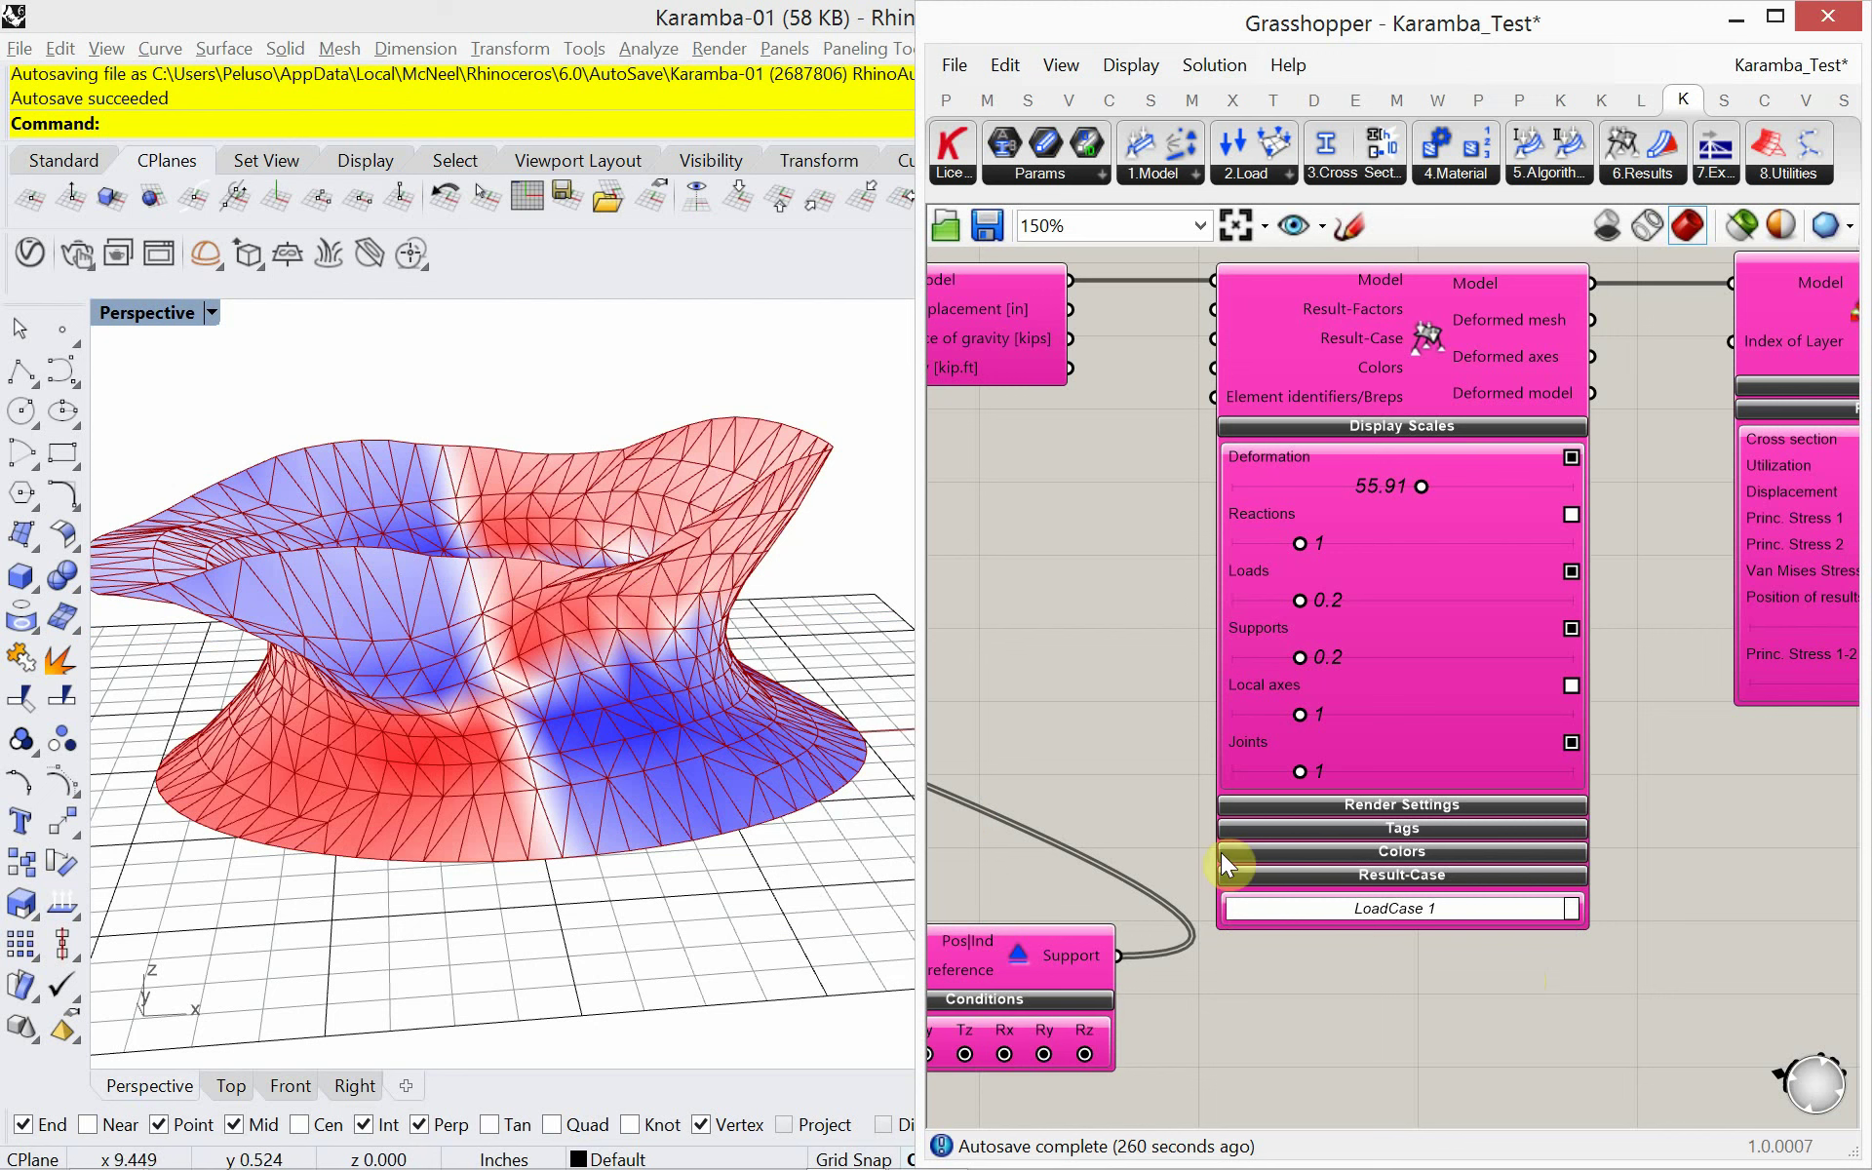
left_click(1571, 905)
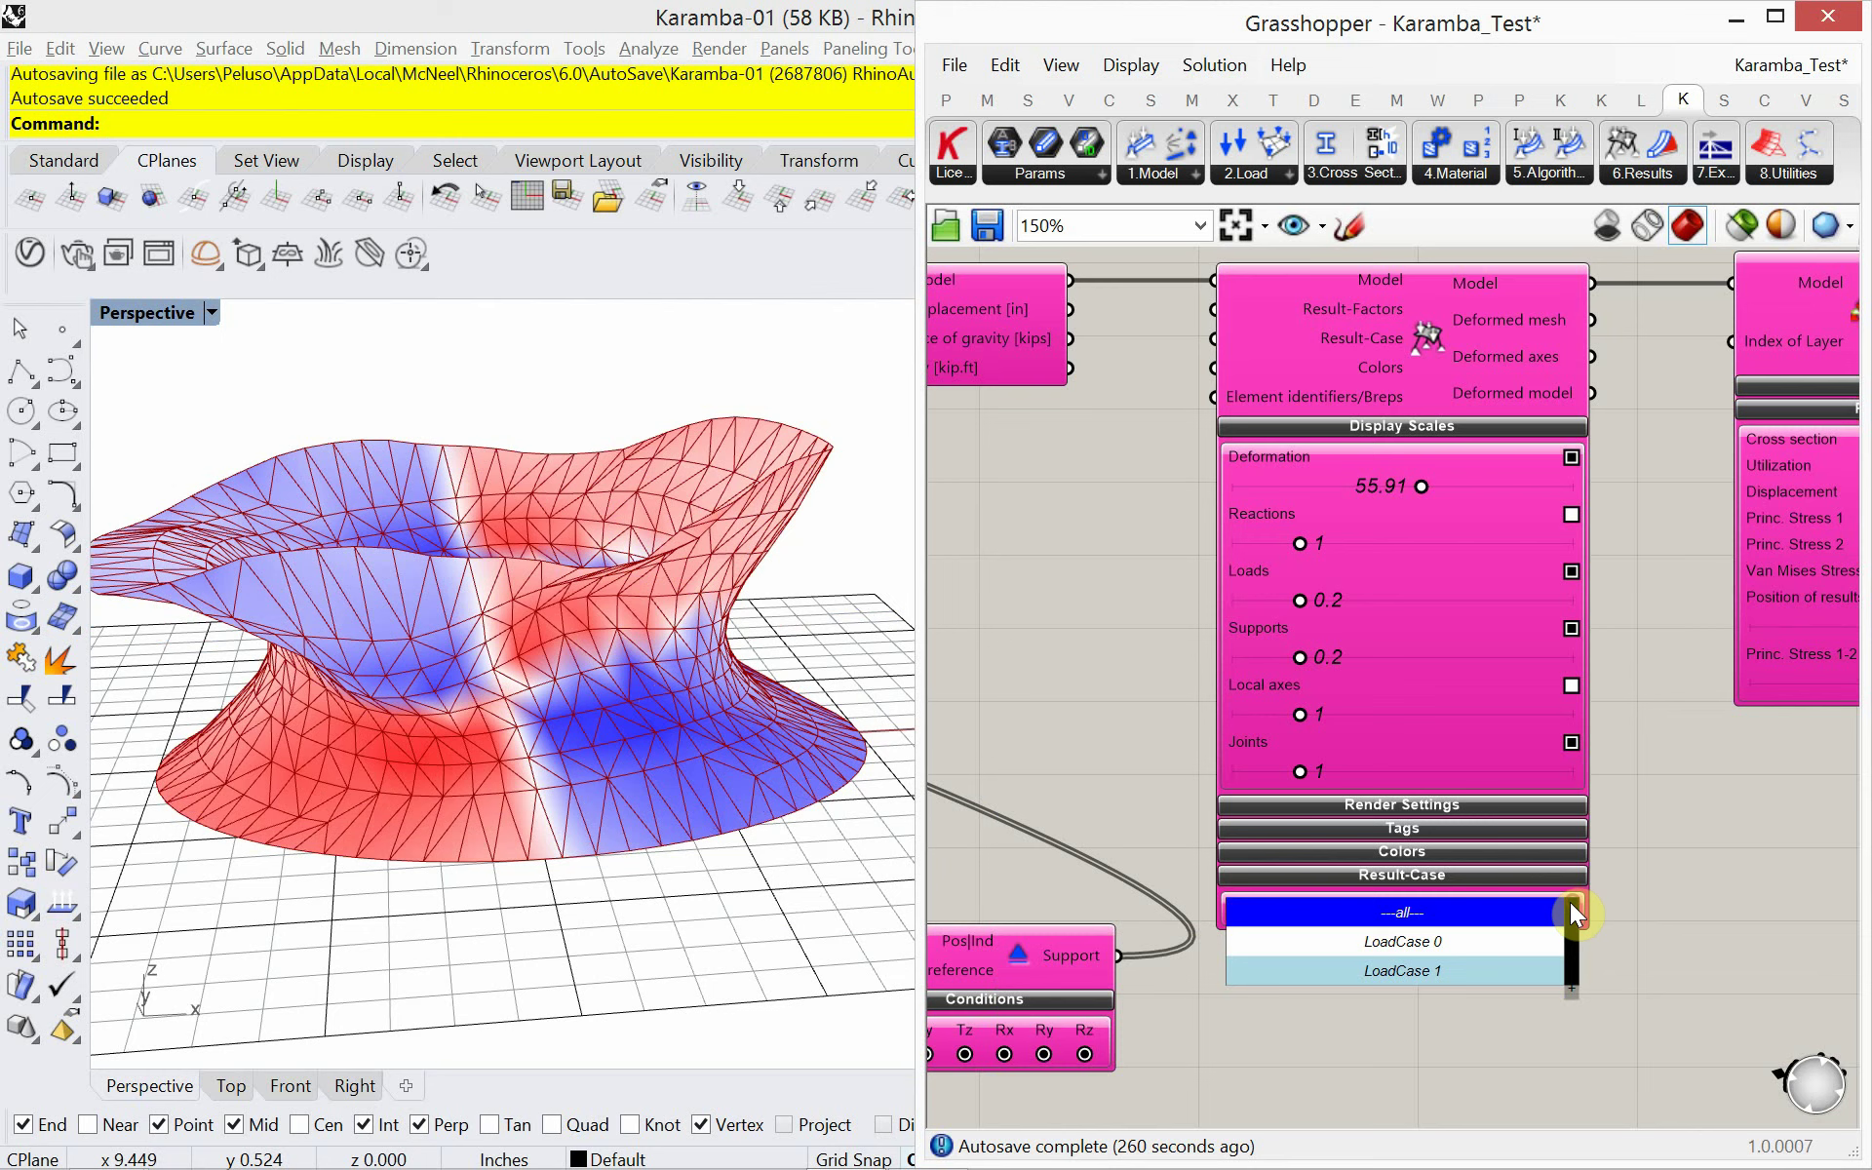
left_click(1510, 907)
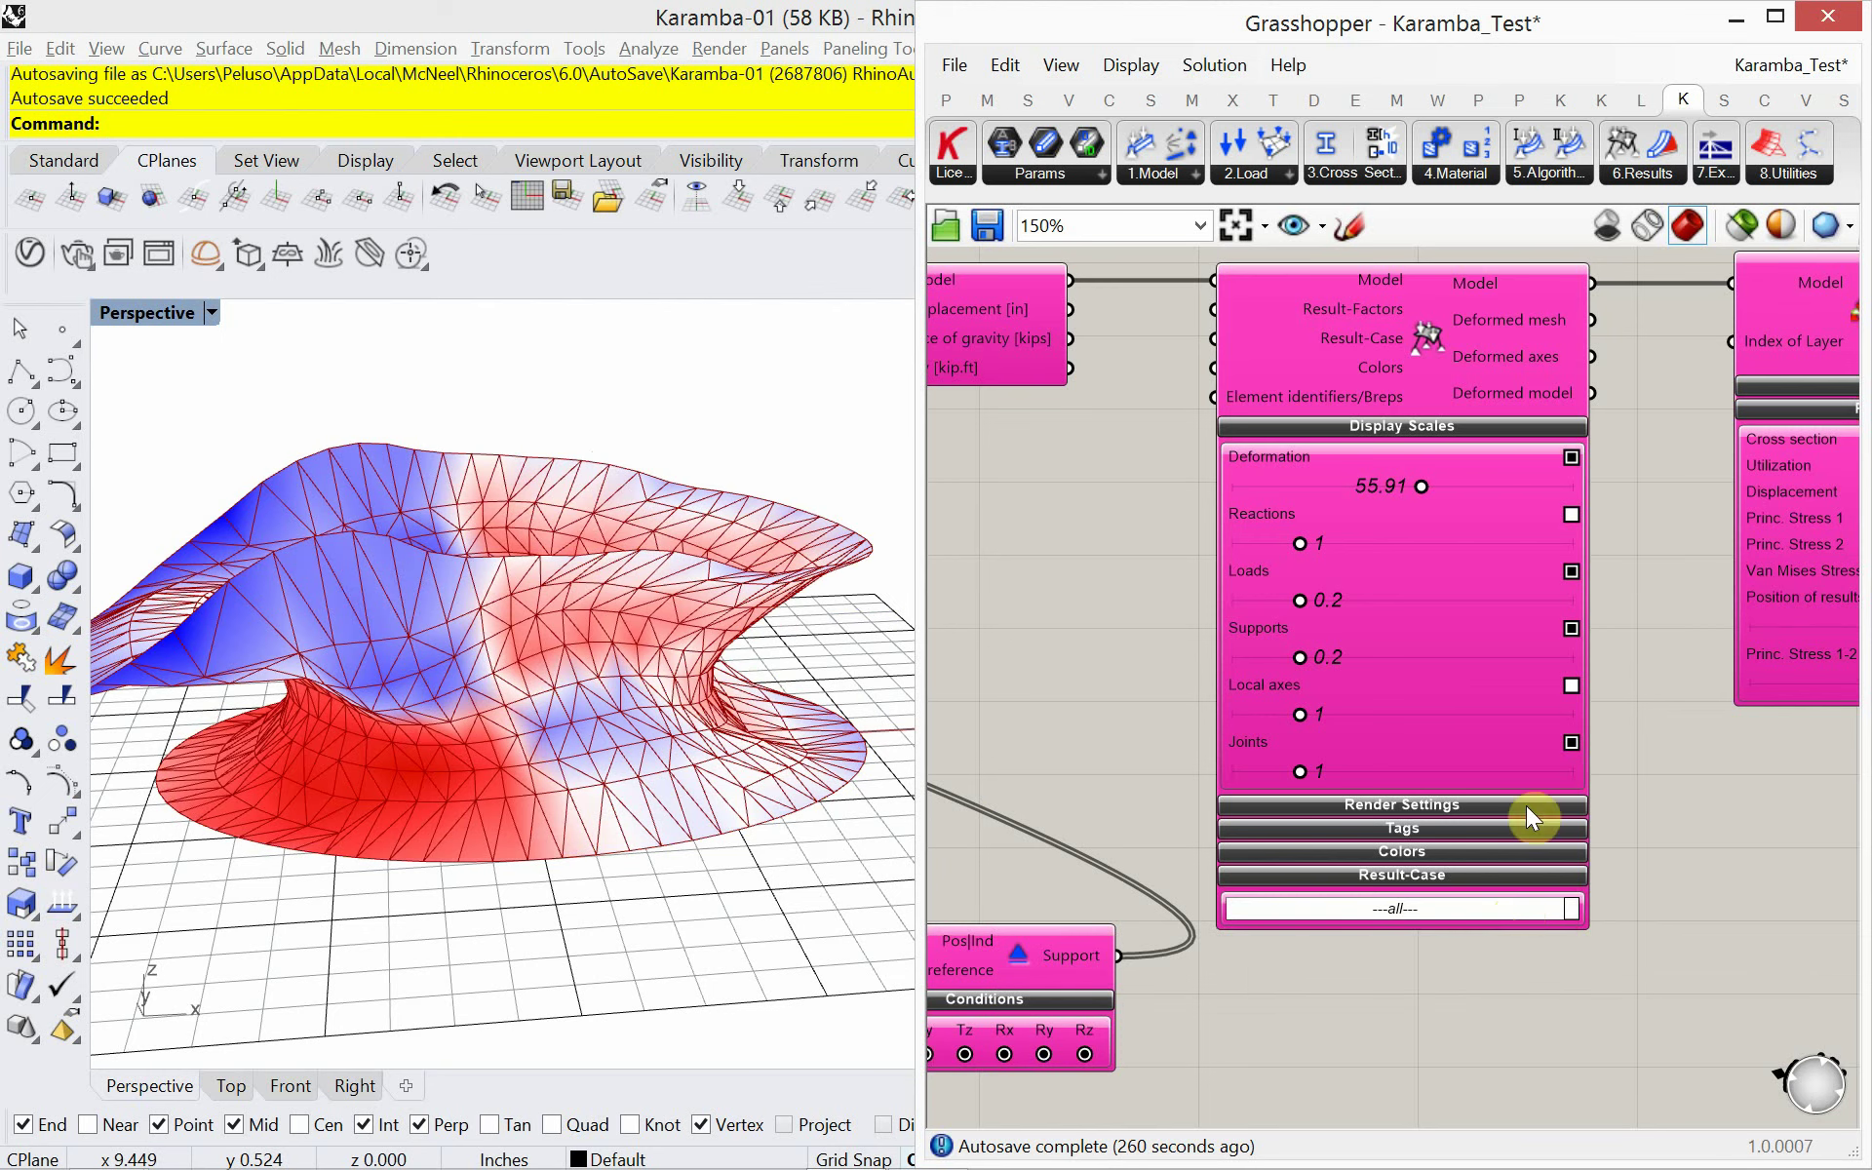
Close the Karamba_Test definition without saving its changes.
left_click(1802, 67)
left_click(1813, 93)
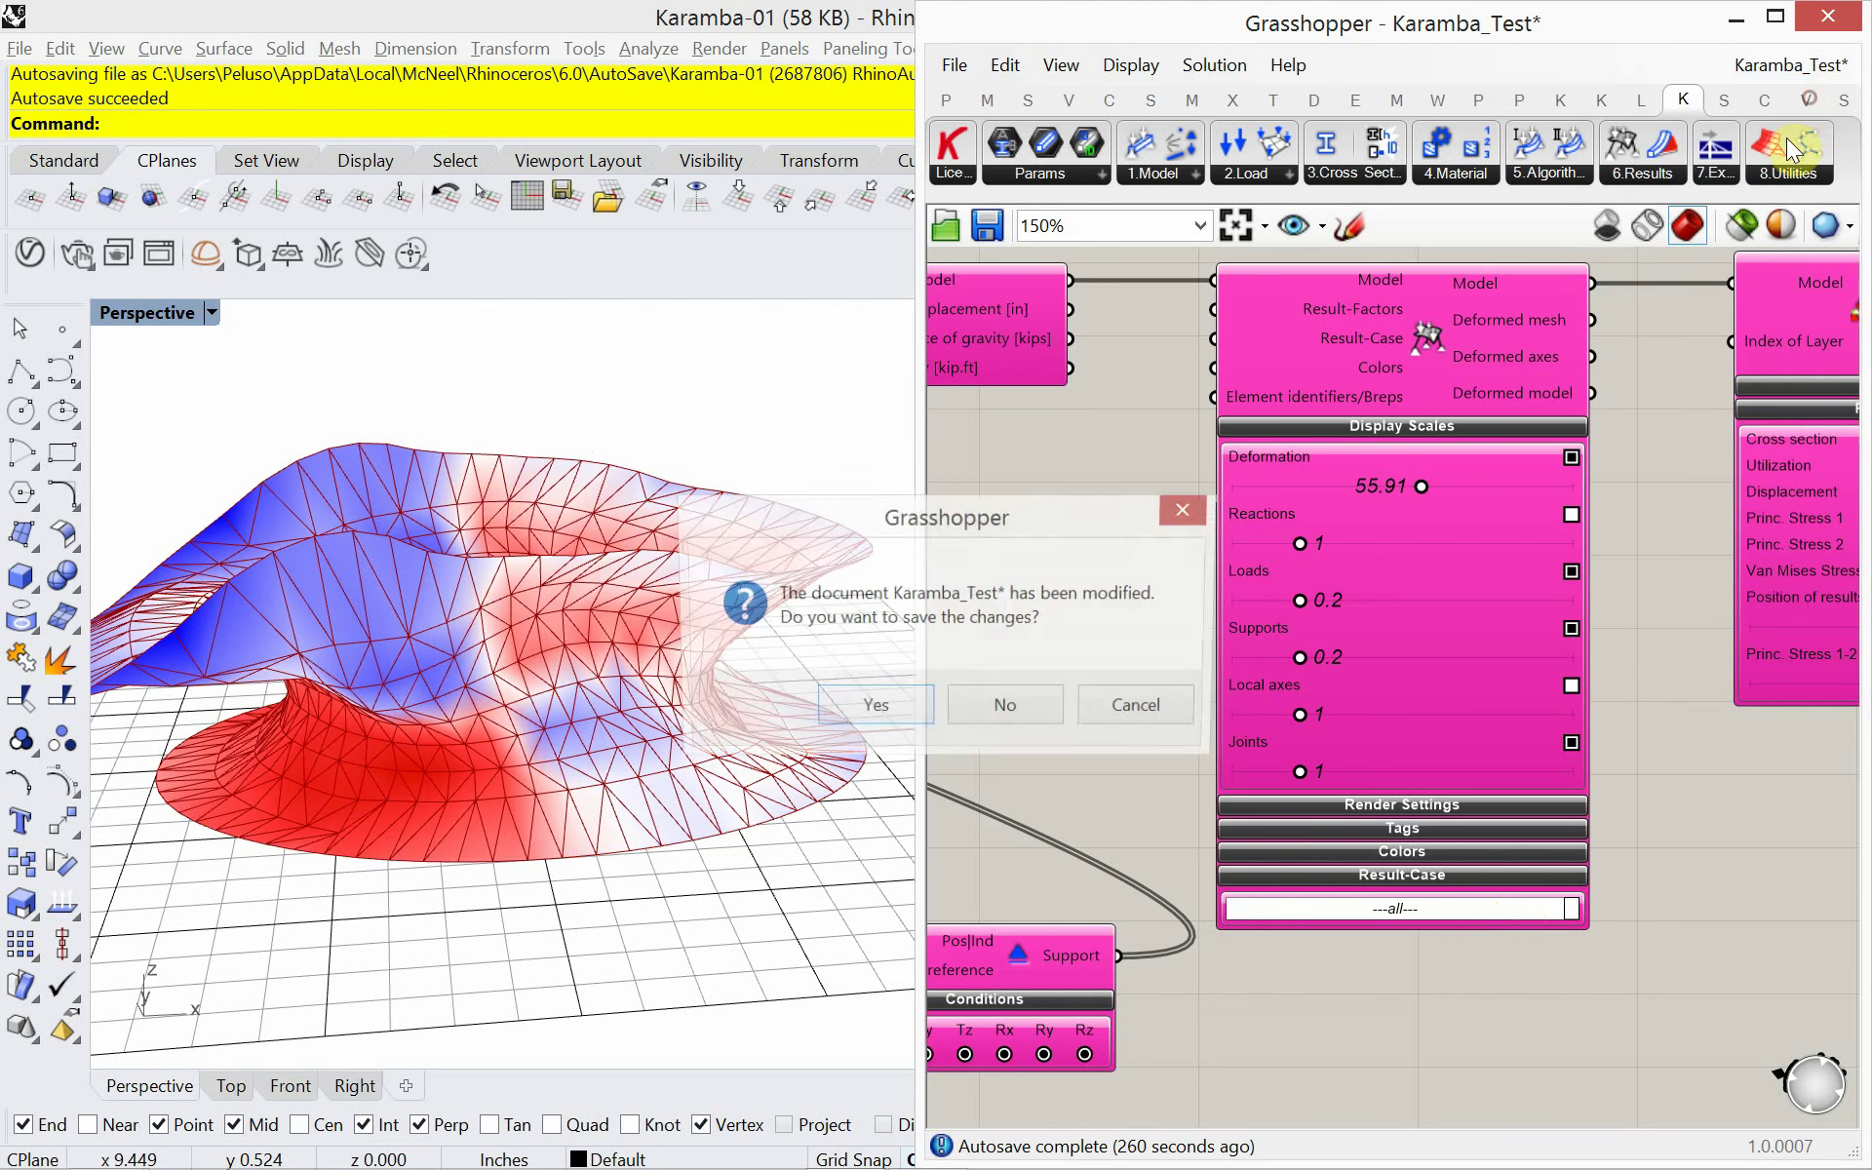
left_click(1008, 710)
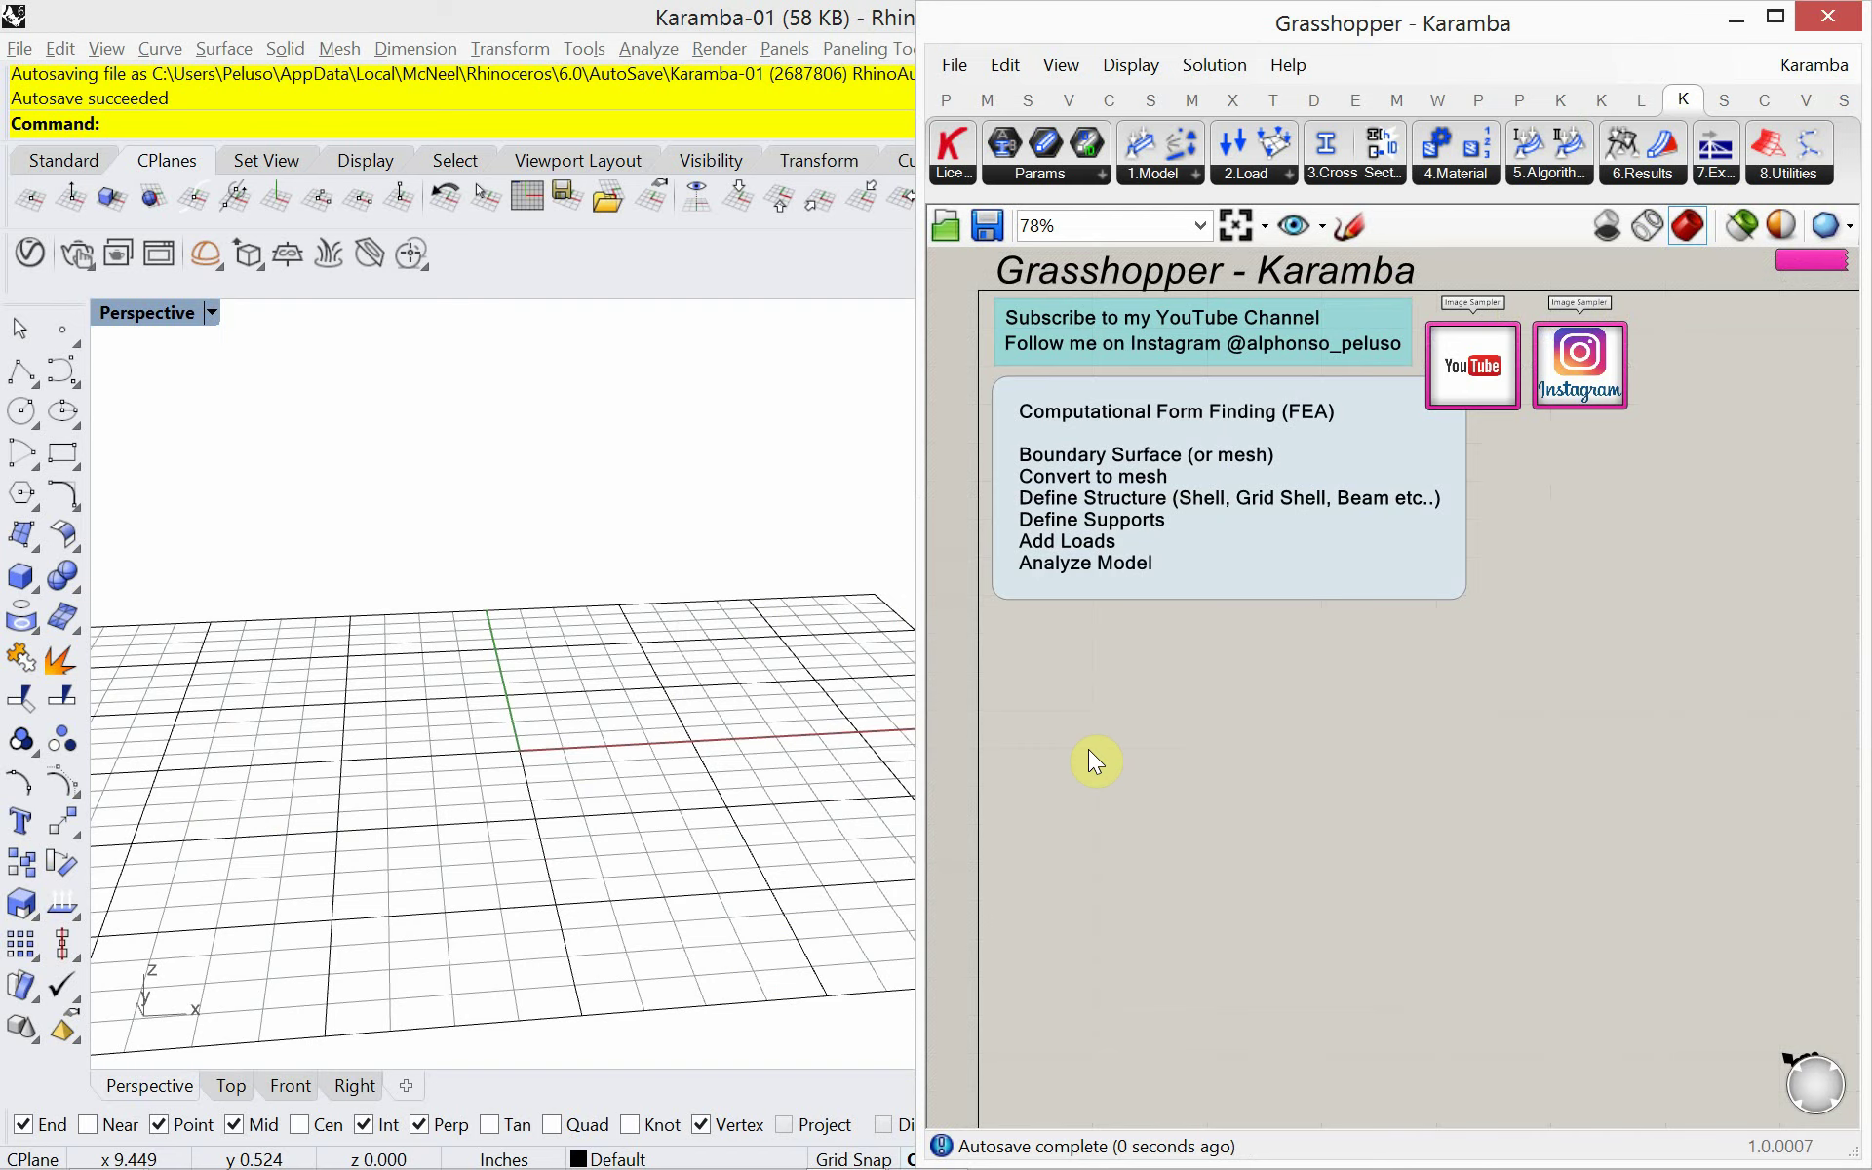
Switch to the browser, subscribe to the open YouTube channel and set its notifications to All.
key("alt+Tab")
key("Tab")
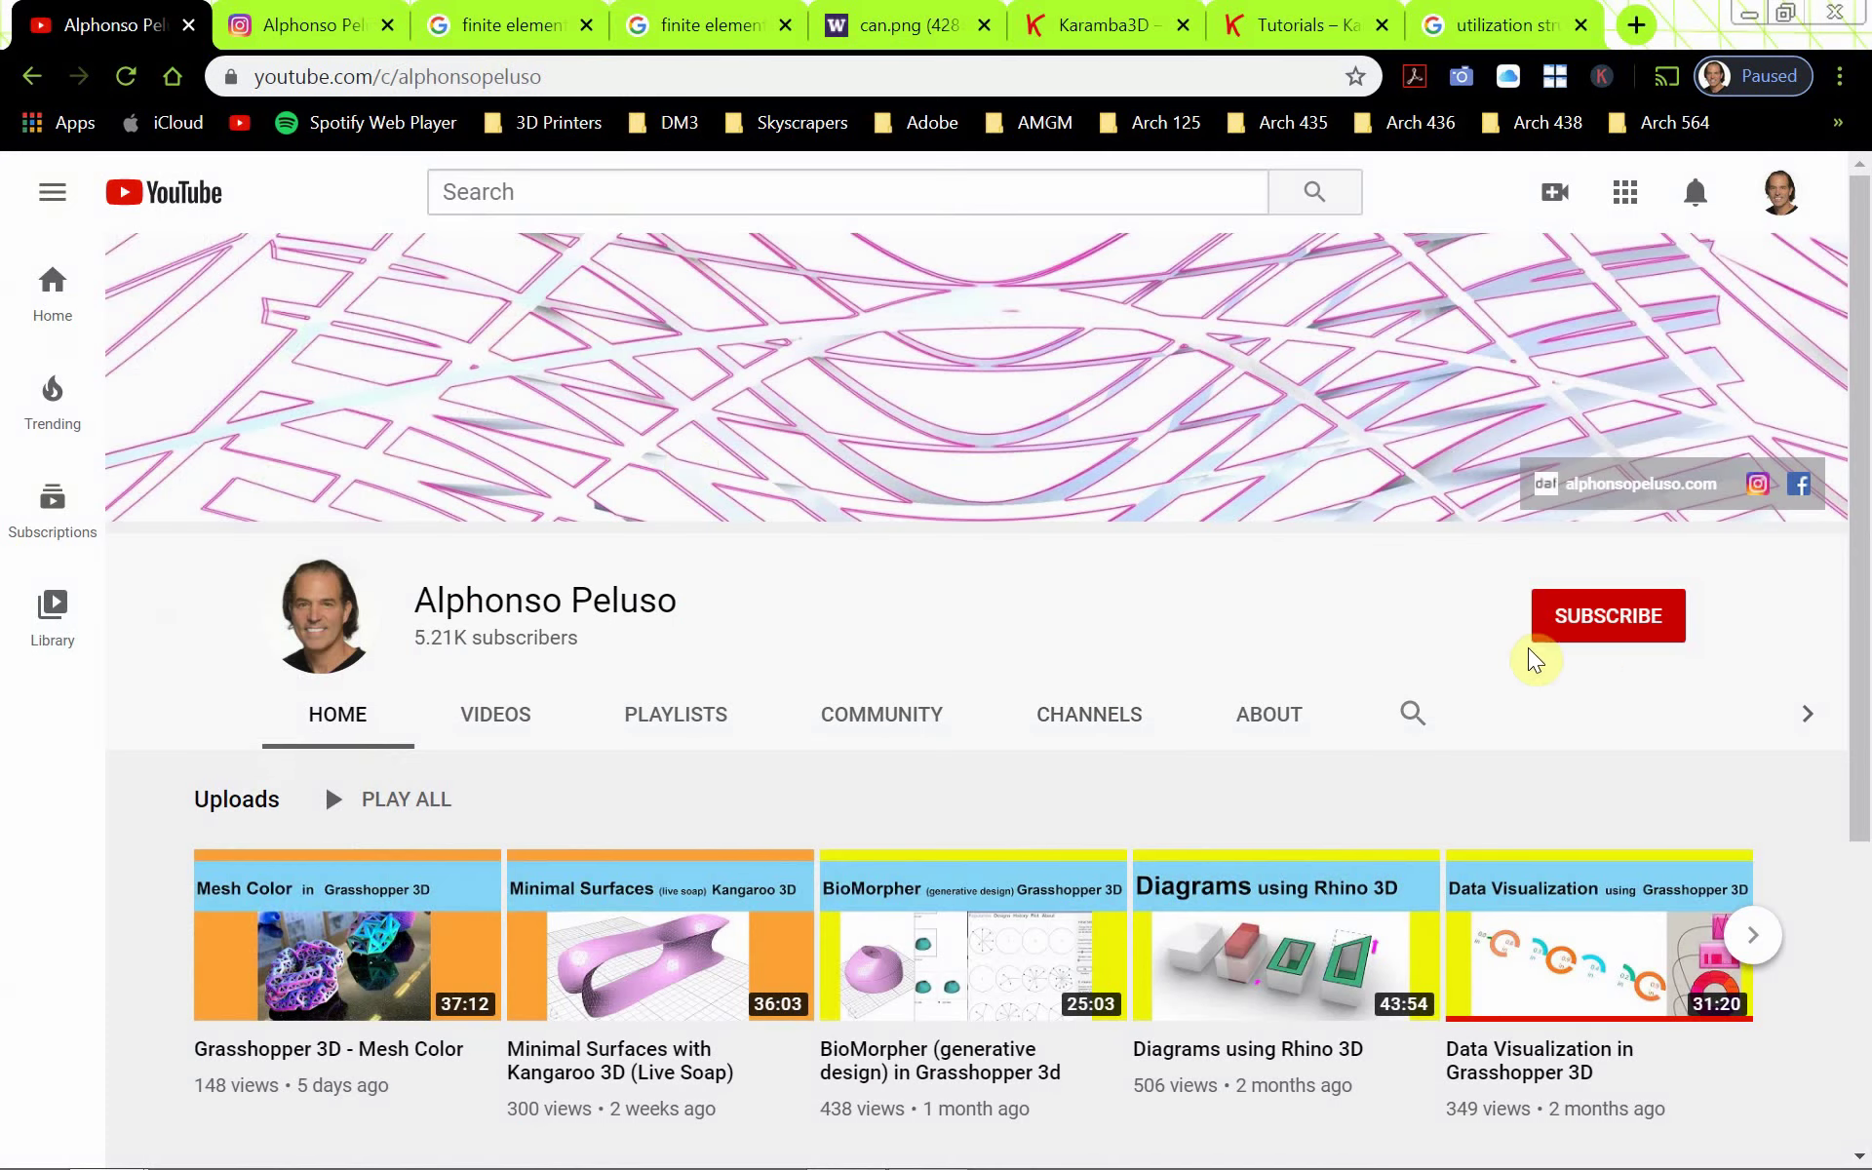
left_click(1606, 629)
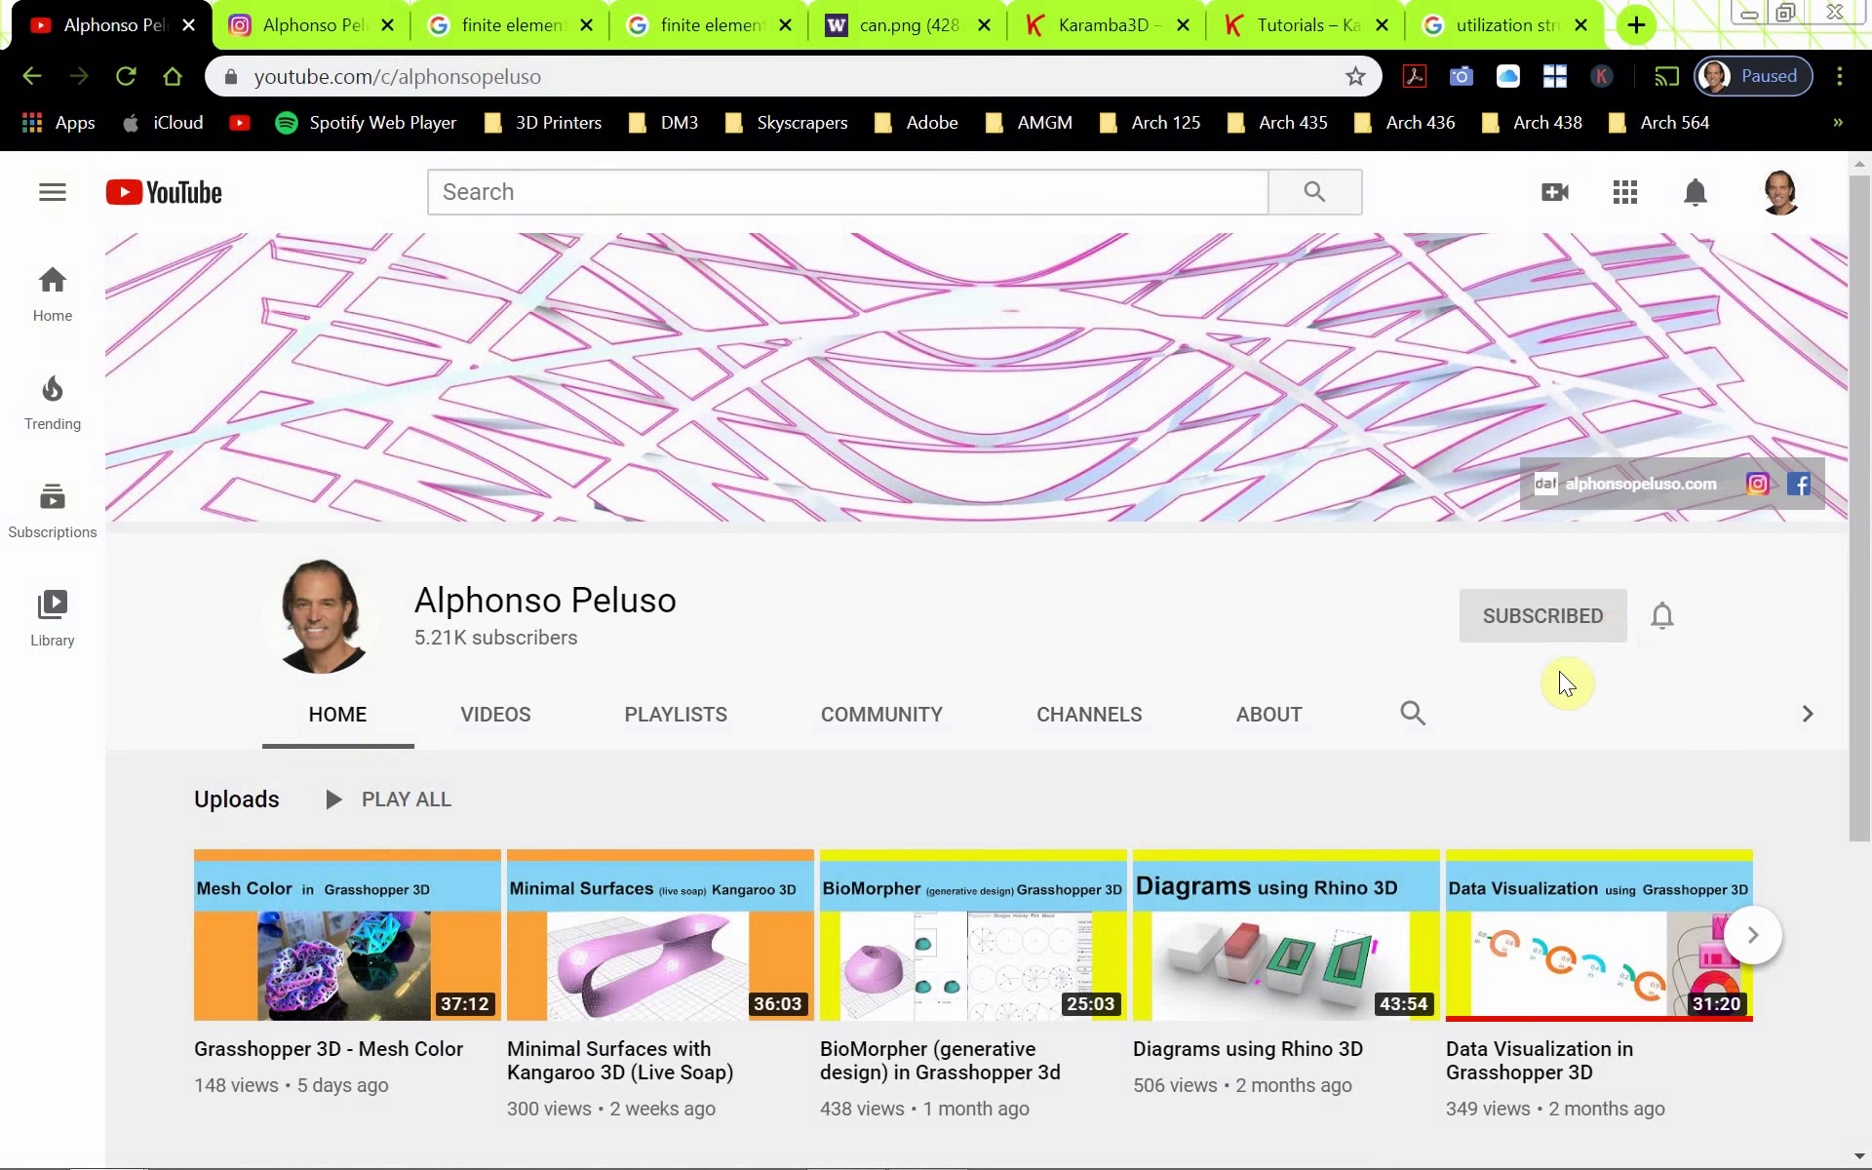
left_click(1662, 624)
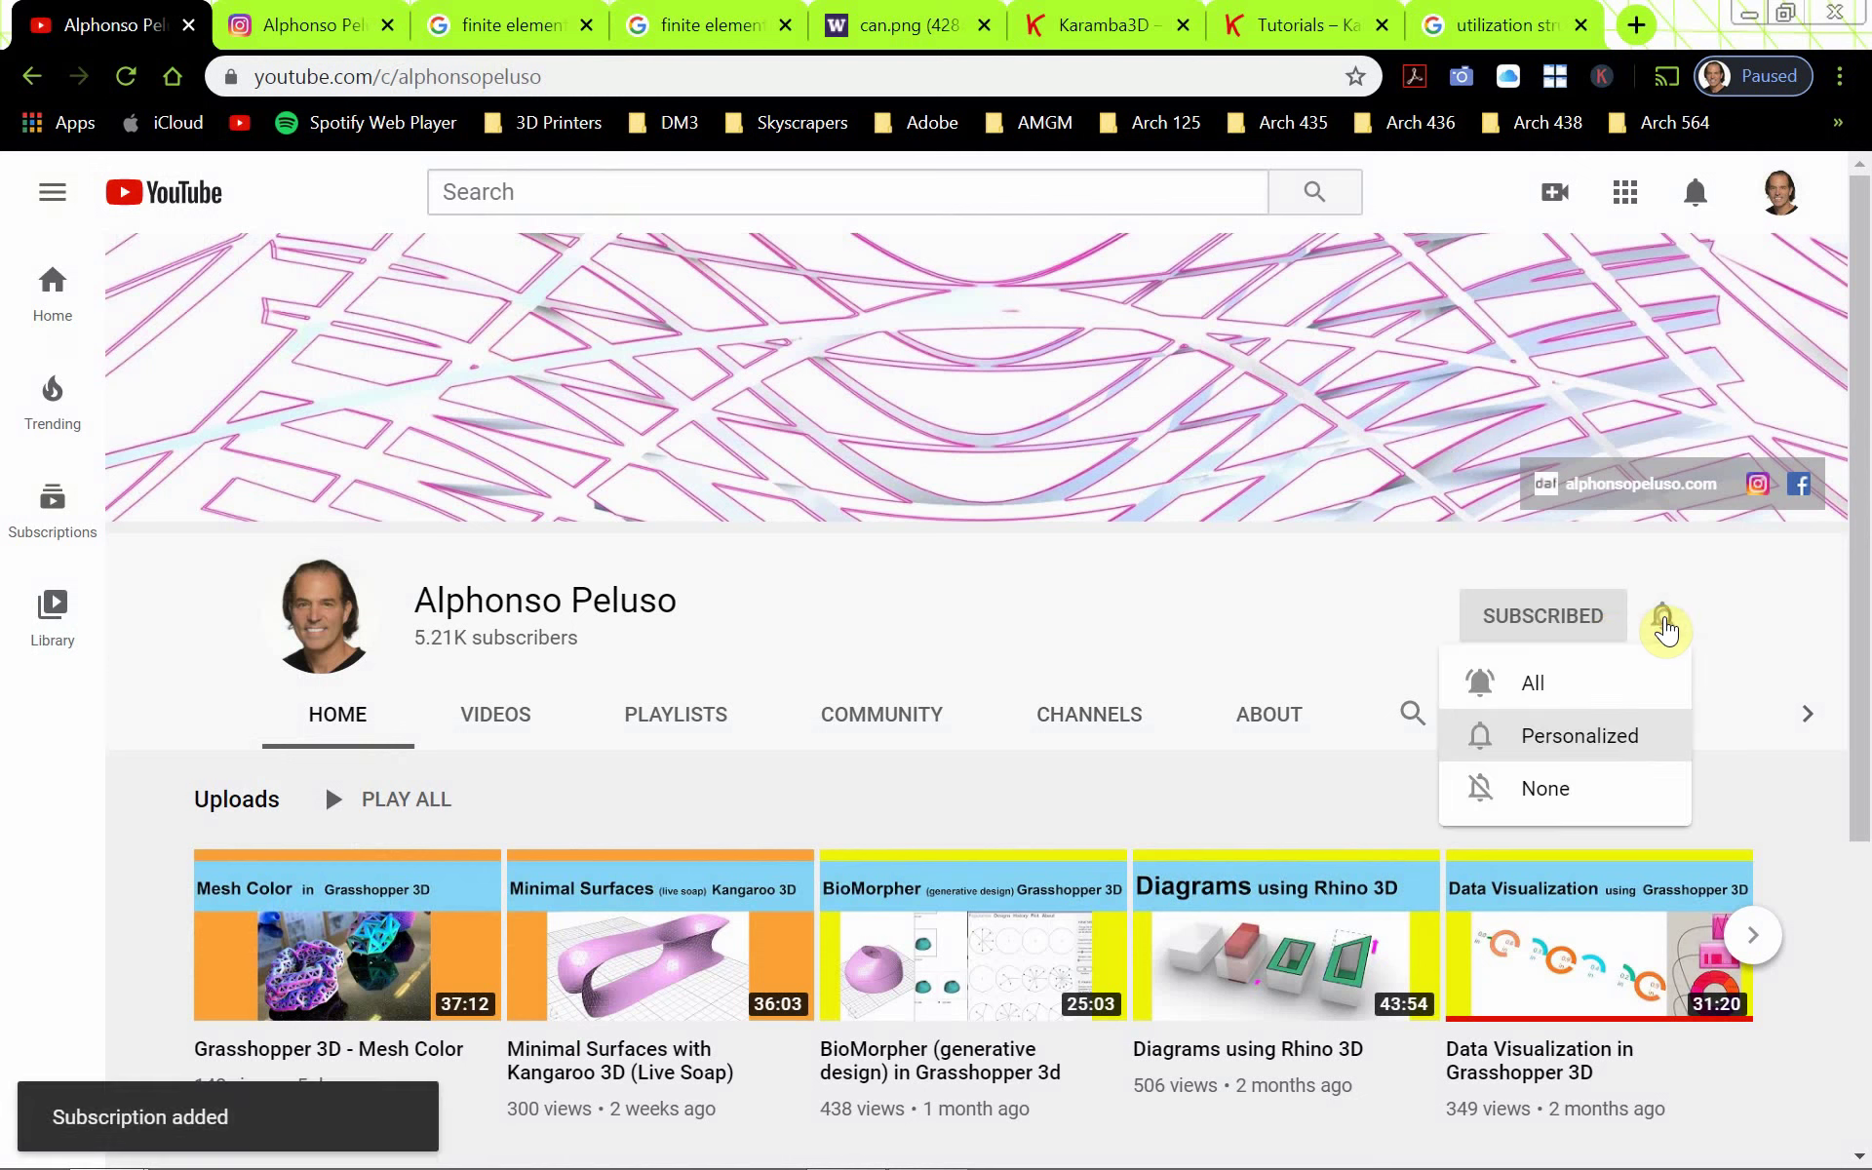
left_click(1599, 685)
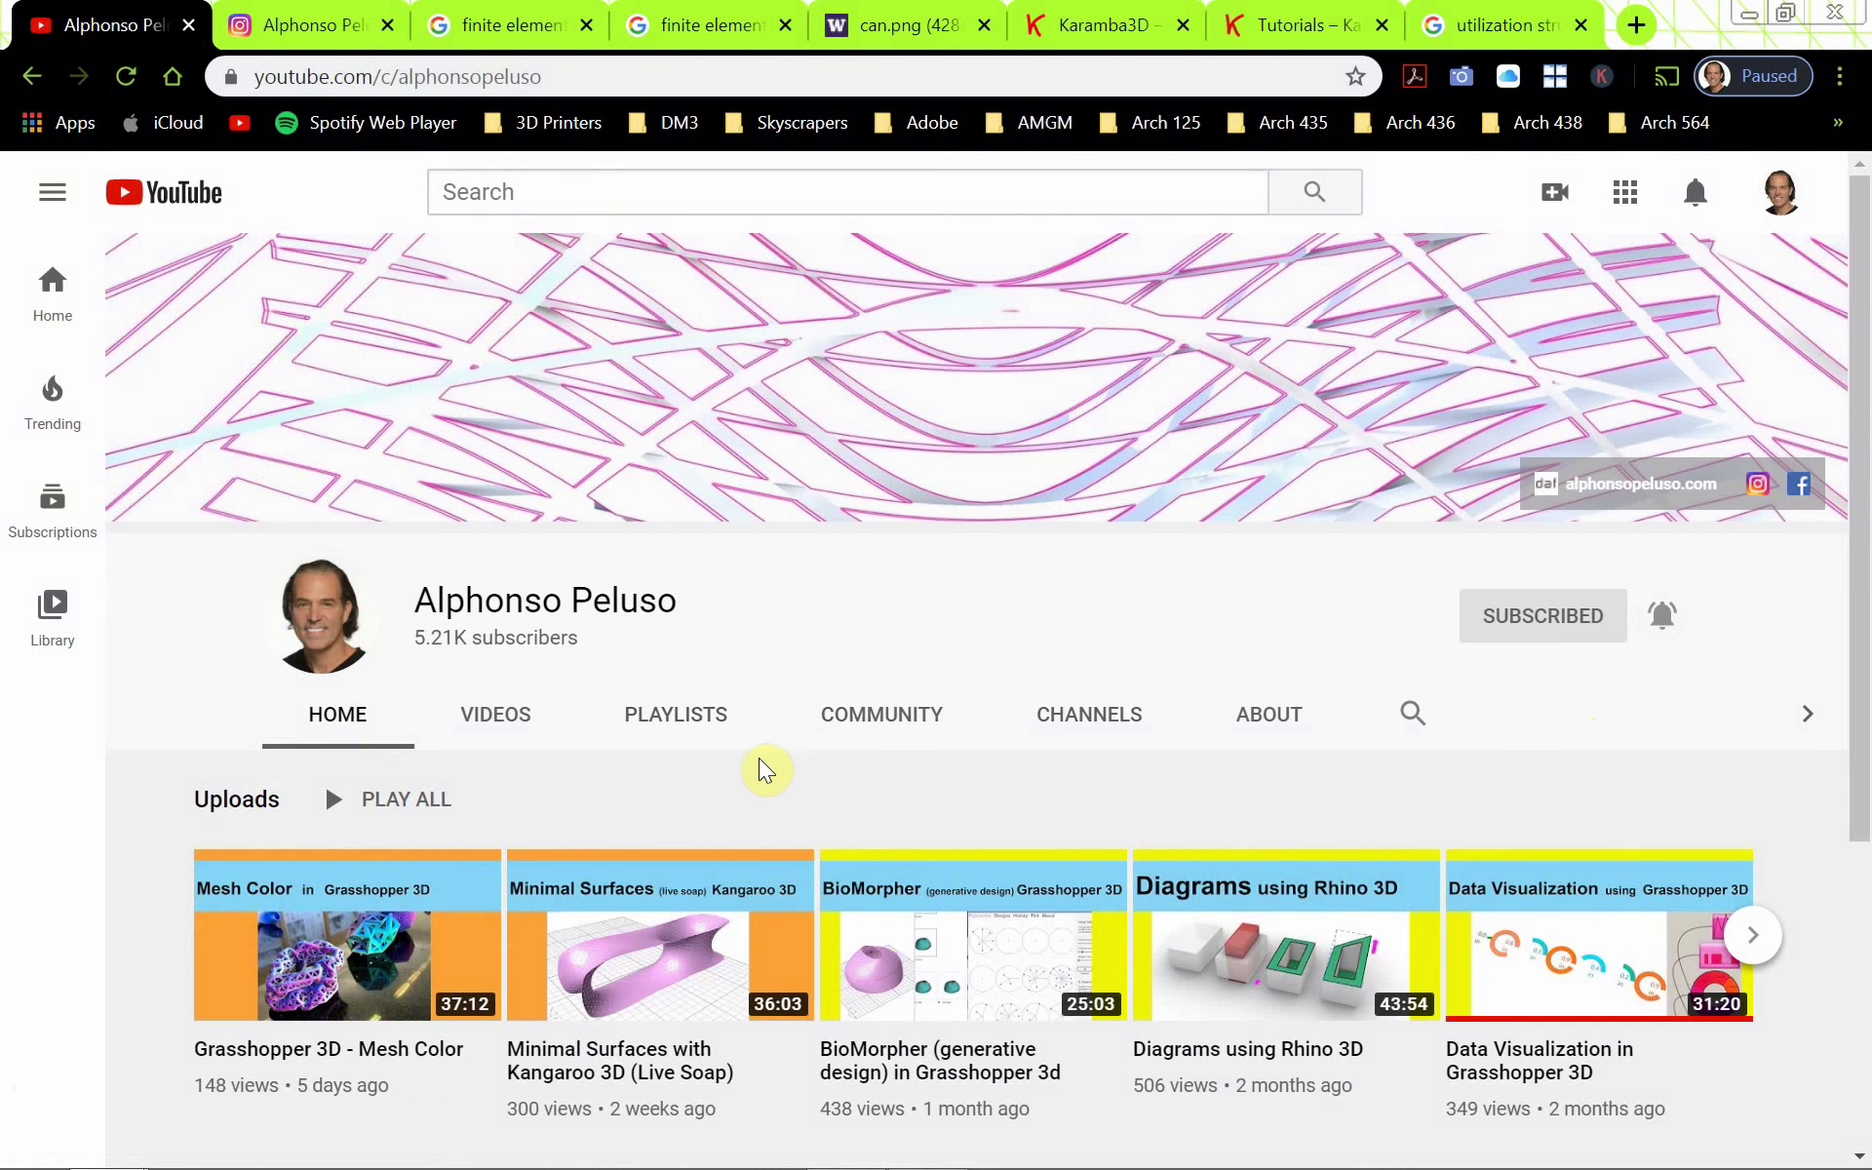
Look through the YouTube channel's uploaded videos.
scroll(760, 766, "down", 5)
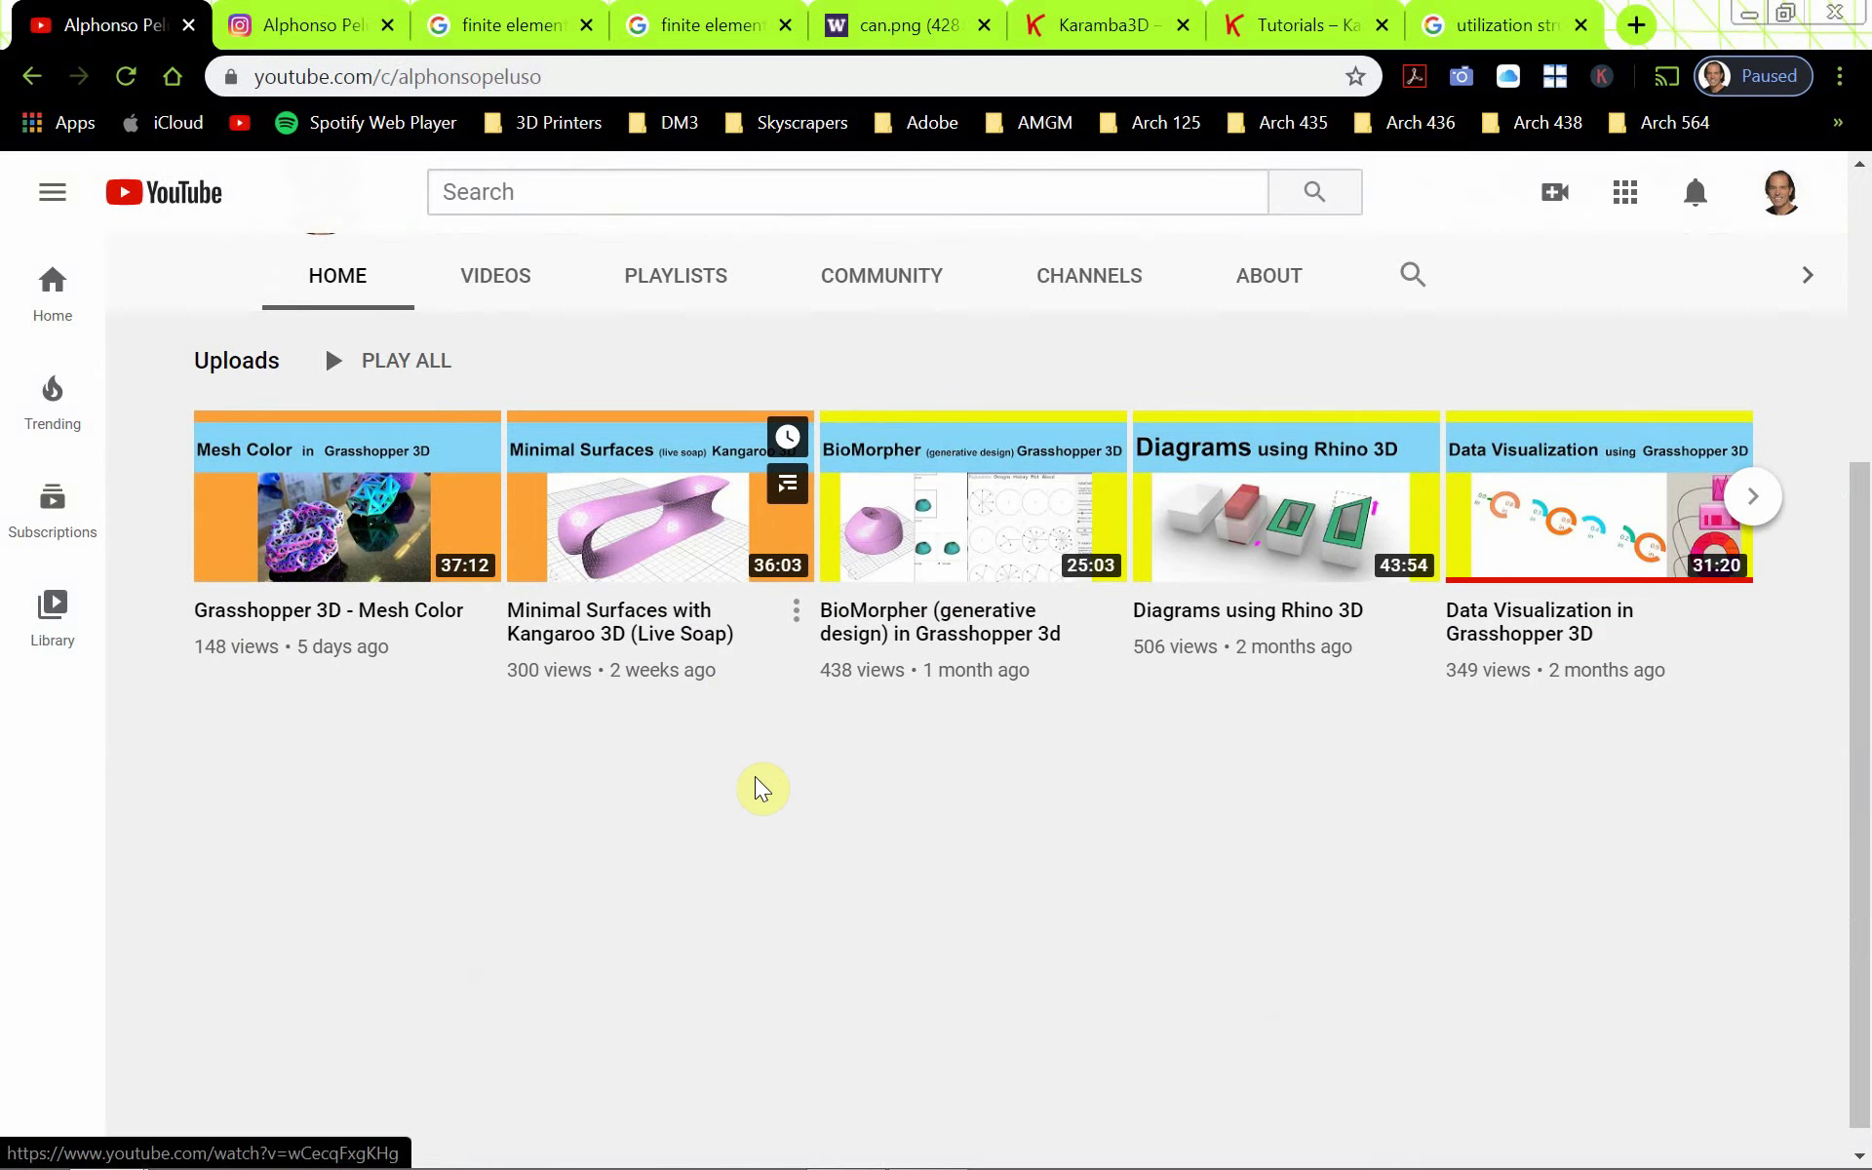
left_click(488, 277)
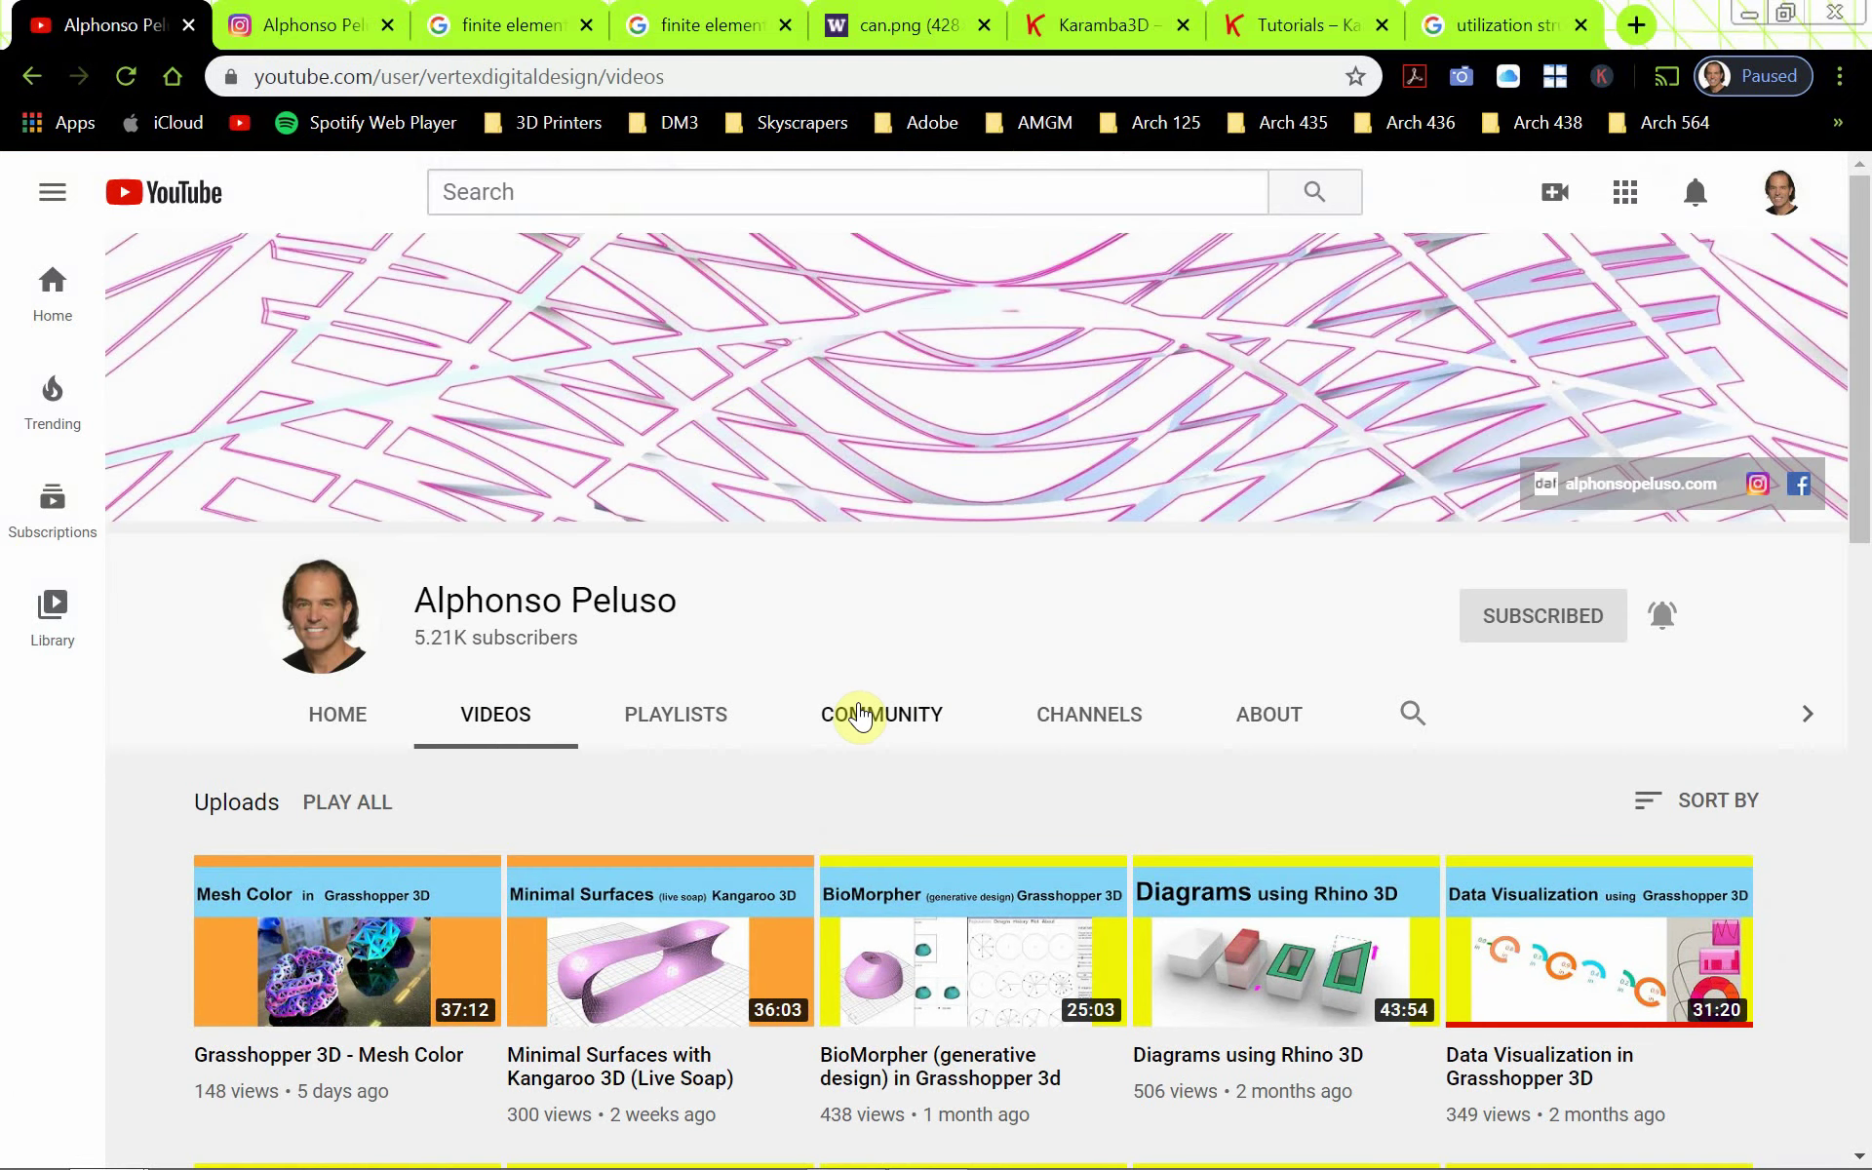
scroll(858, 717, "down", 5)
scroll(843, 663, "up", 5)
Look through the posts on the already loaded Instagram profile.
left_click(320, 27)
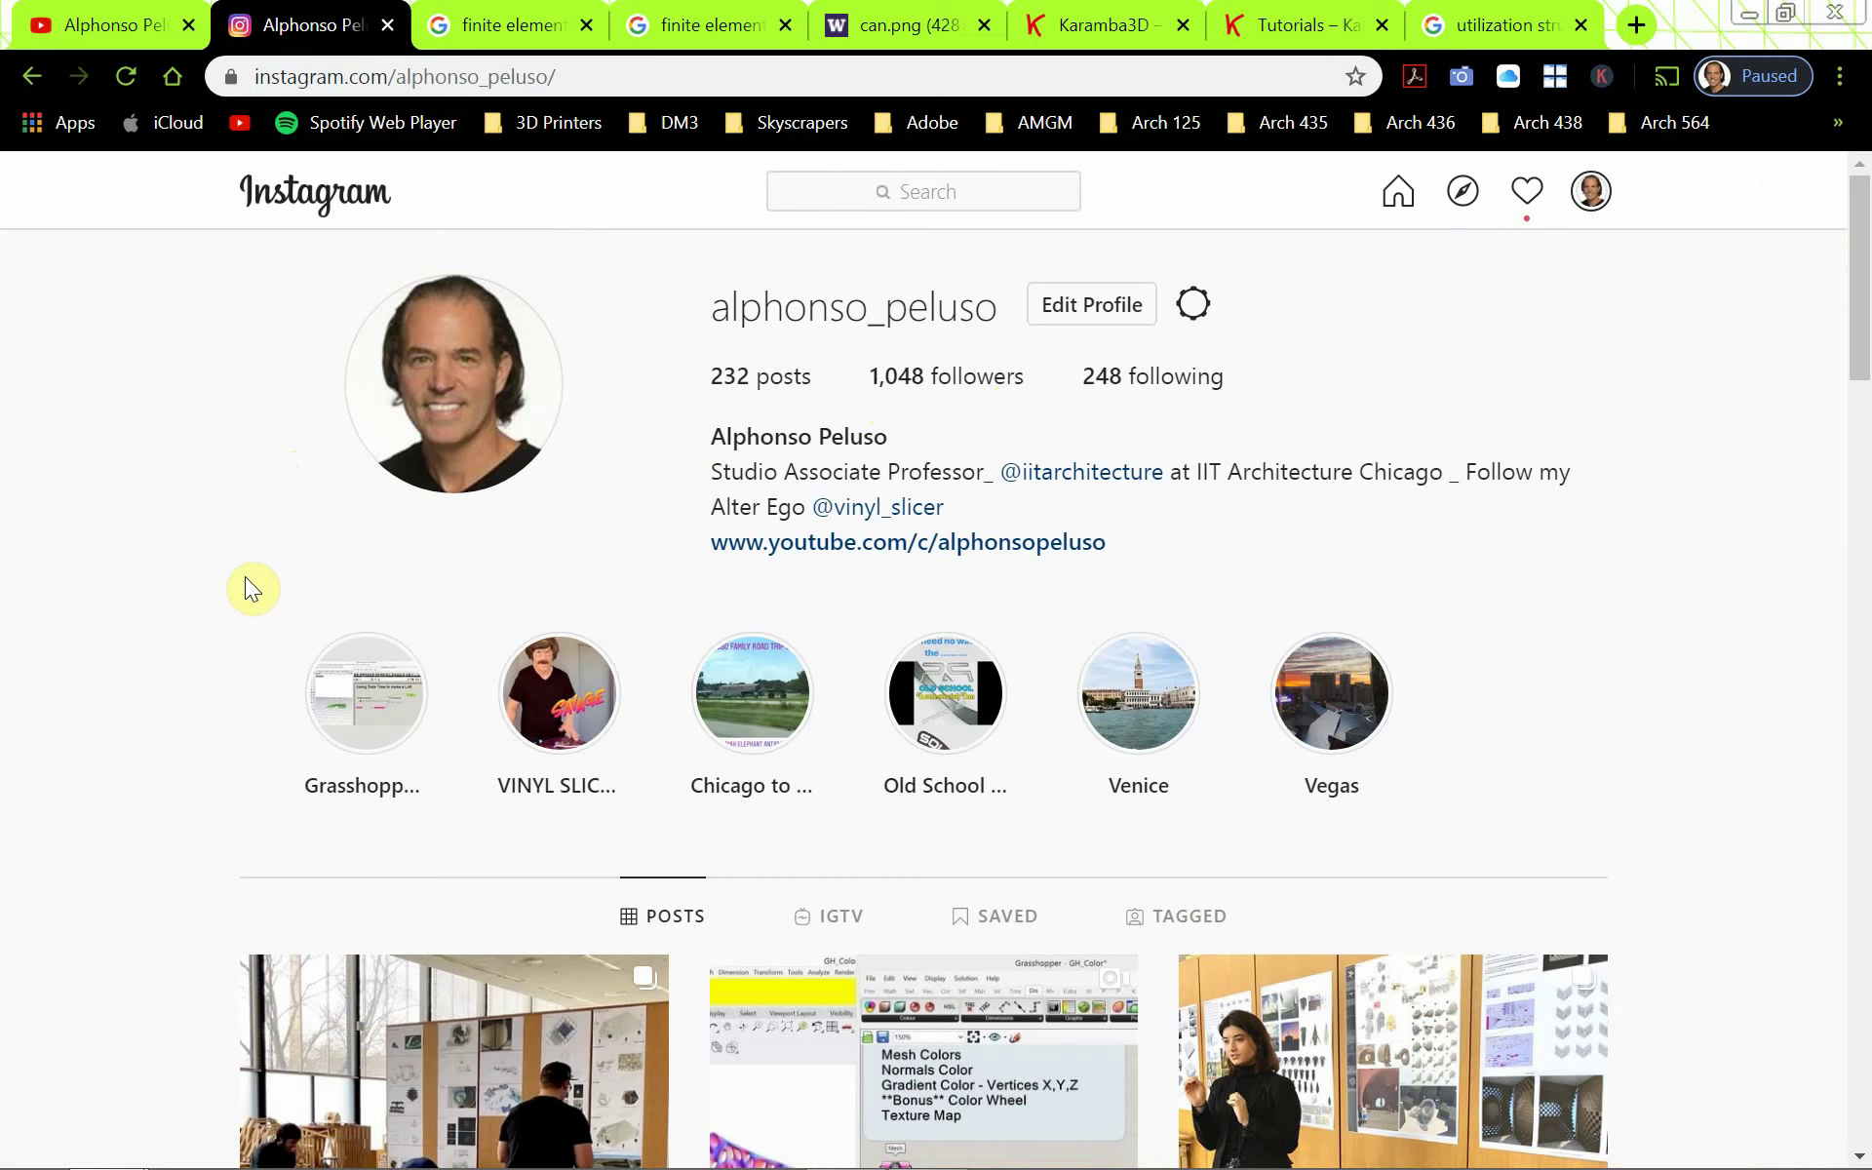
scroll(226, 571, "down", 4)
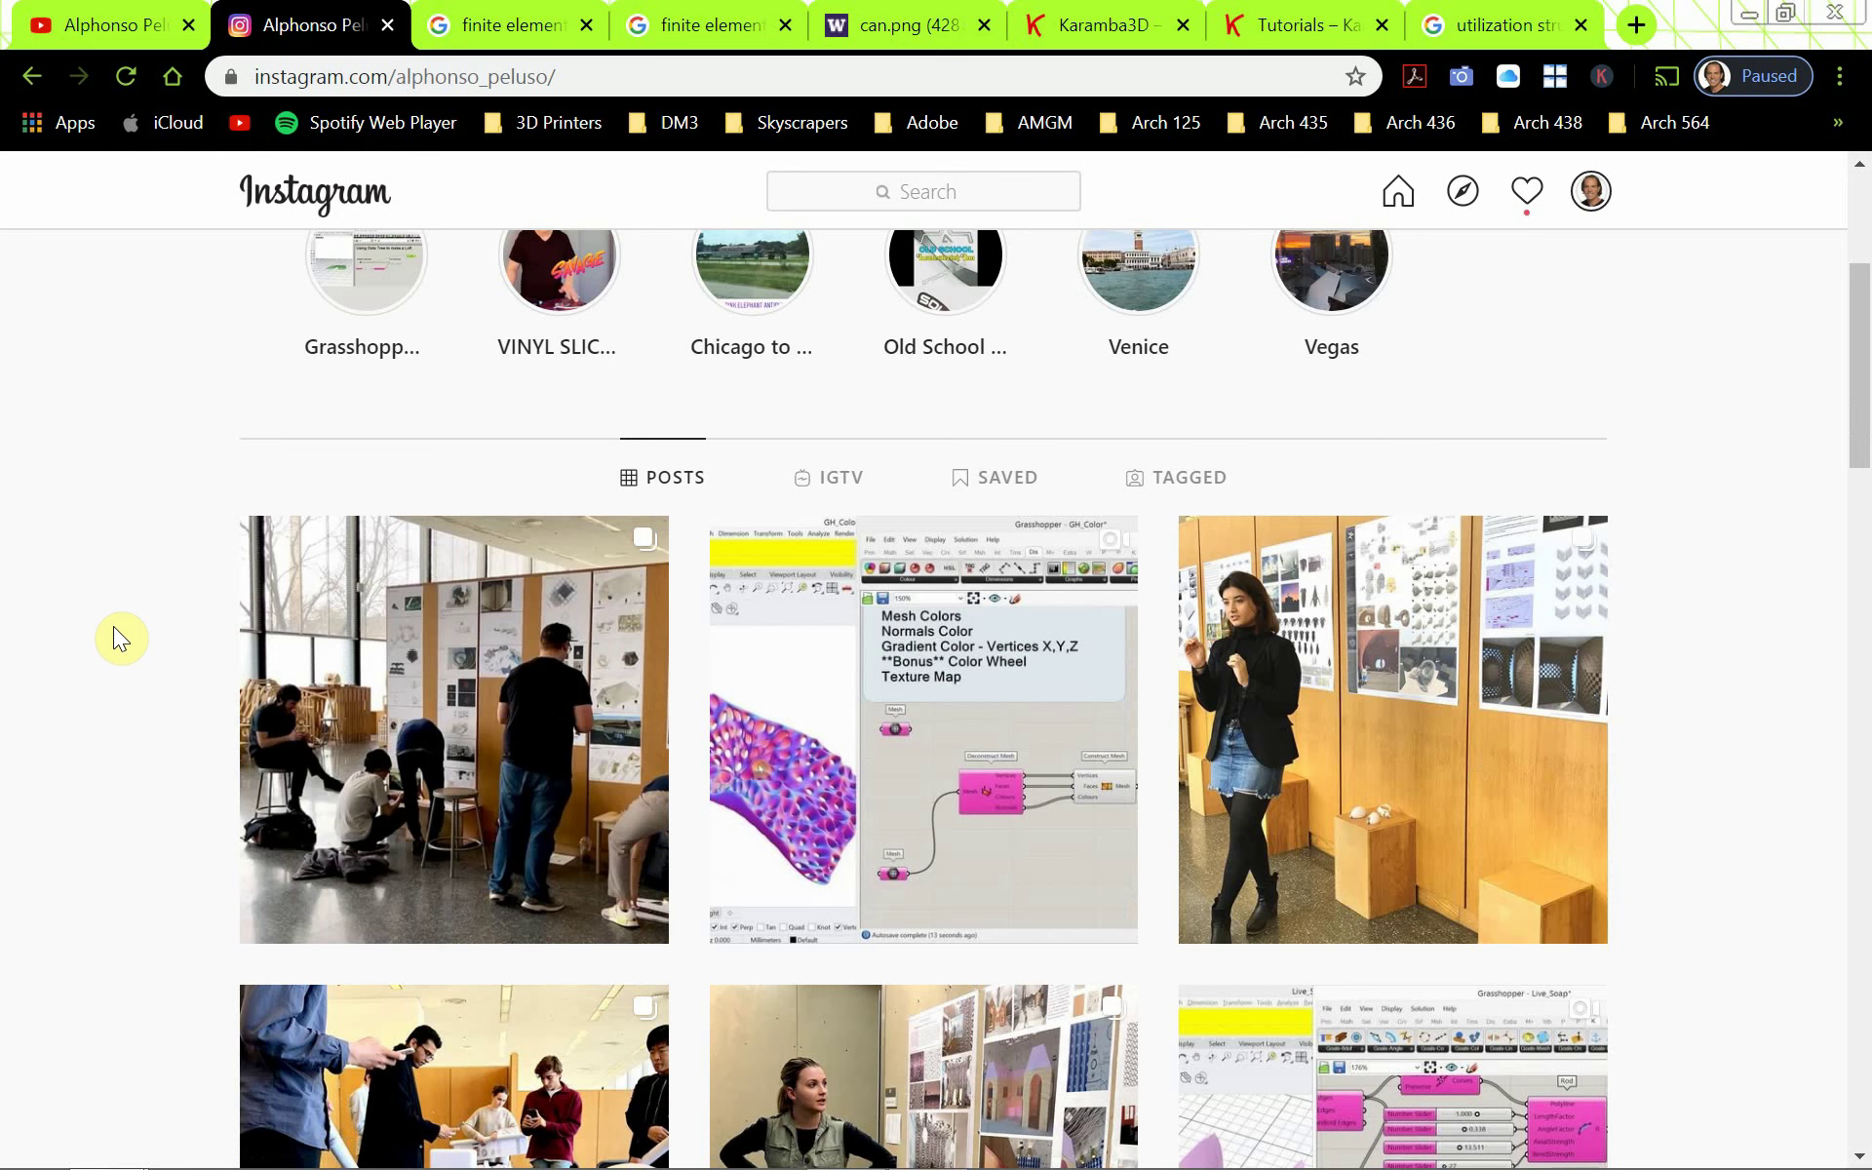
scroll(113, 626, "down", 1)
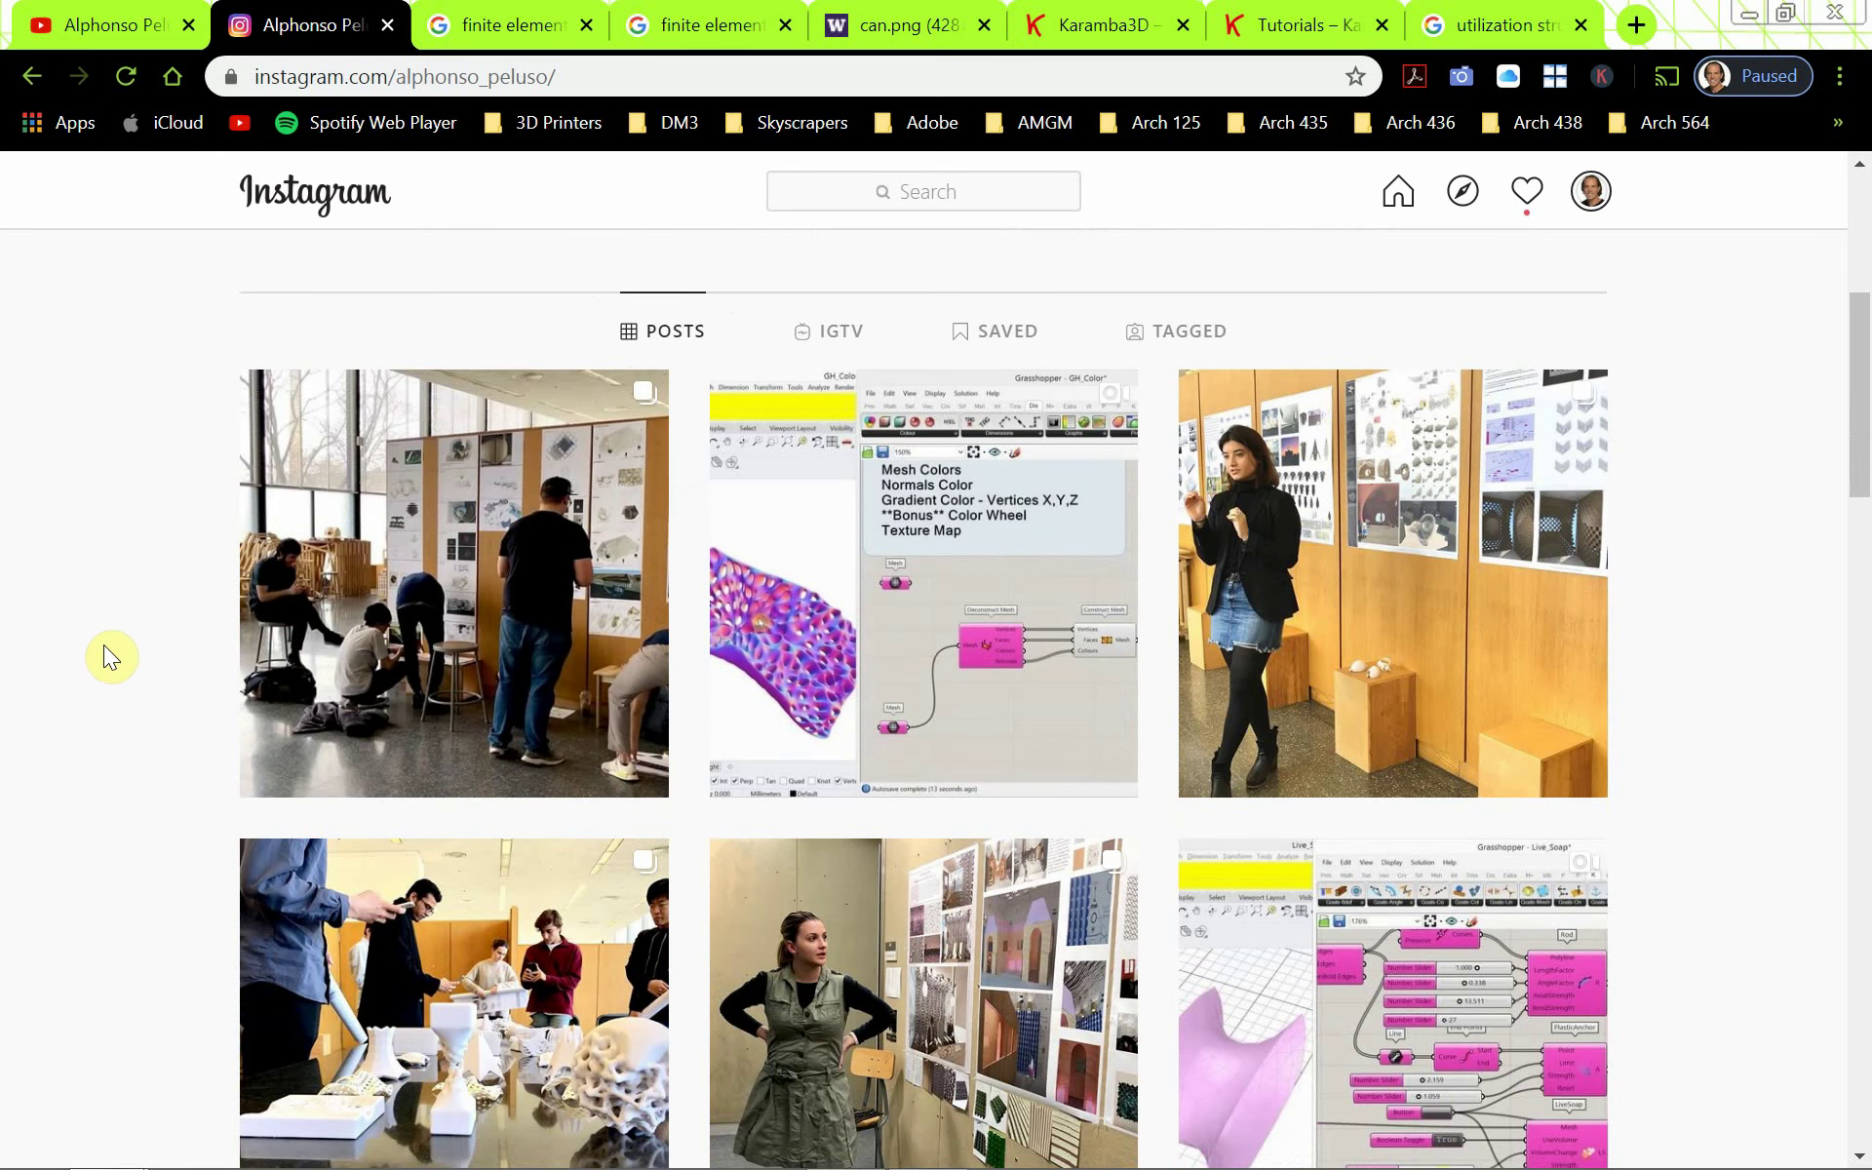
scroll(94, 653, "down", 3)
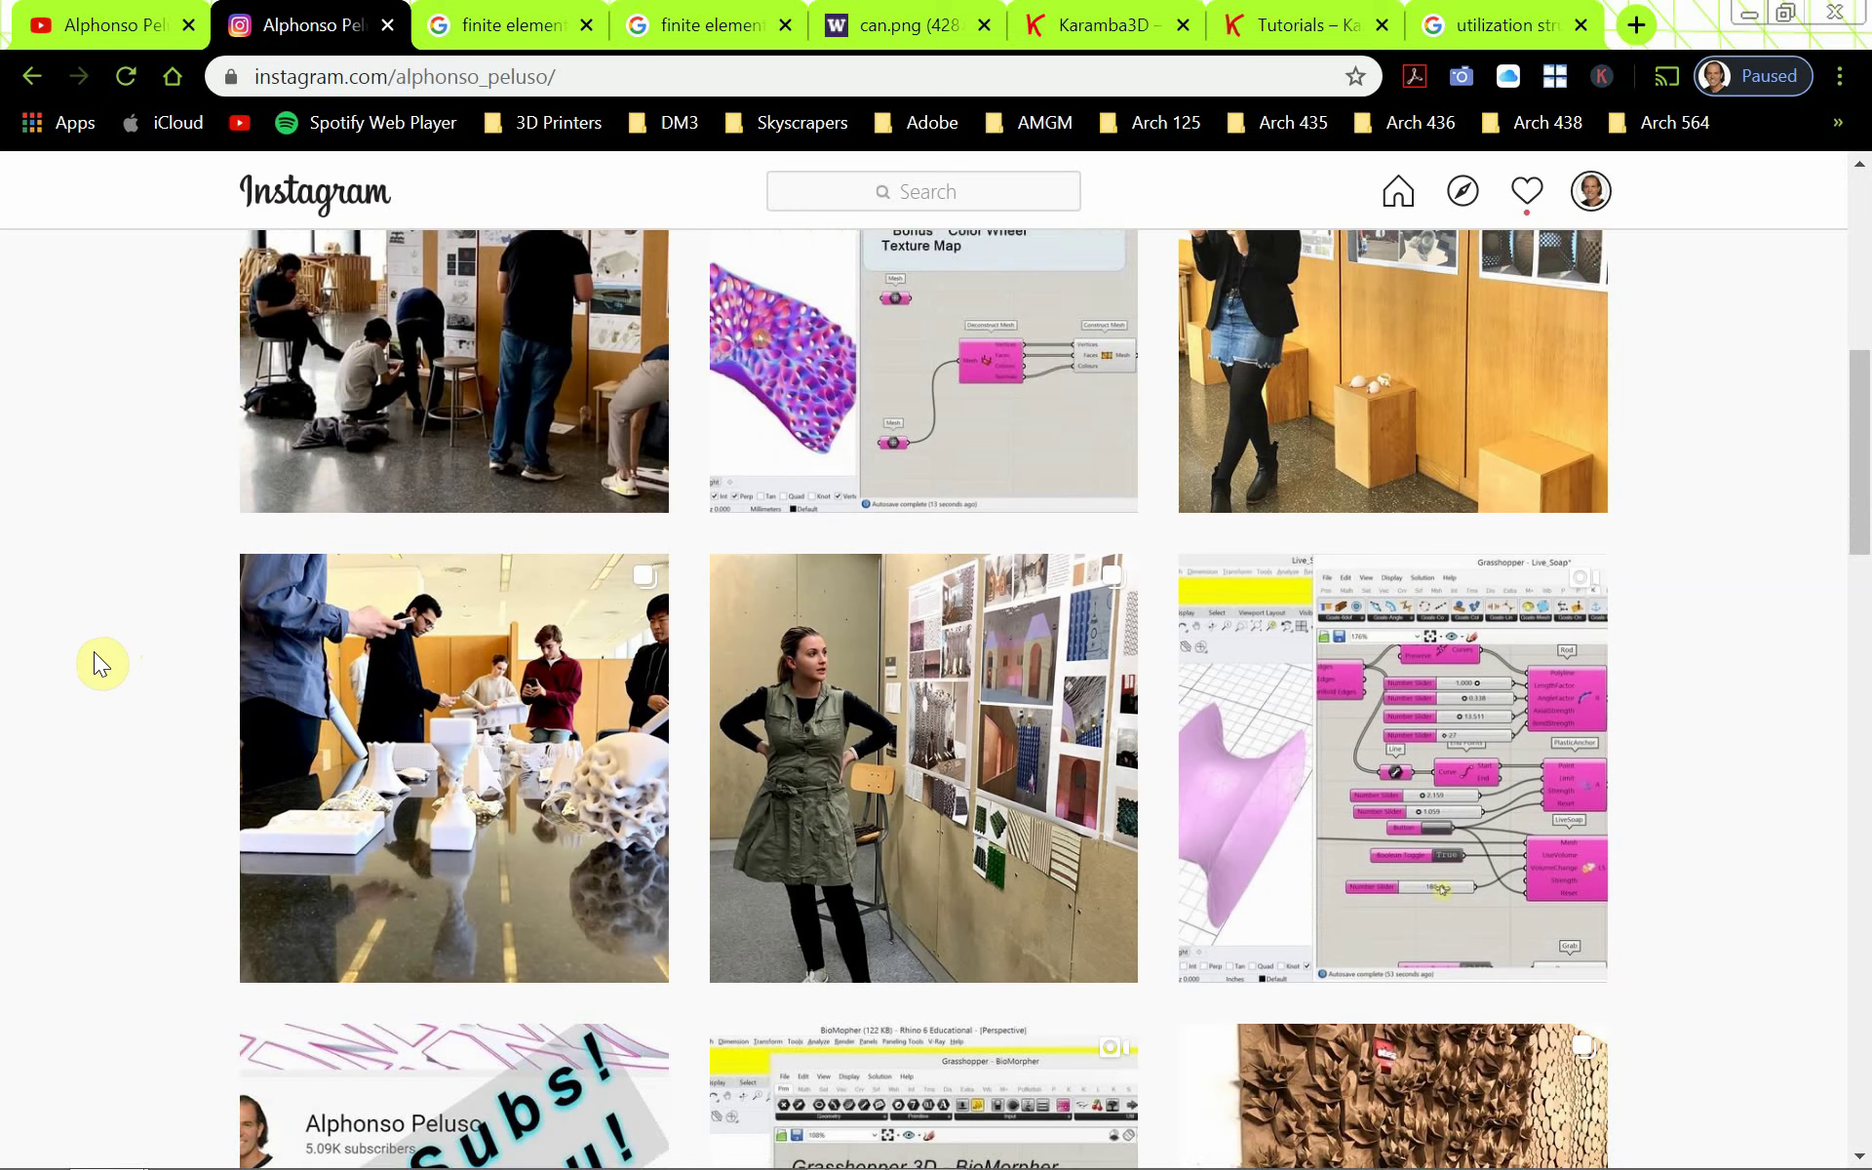
scroll(93, 652, "up", 3)
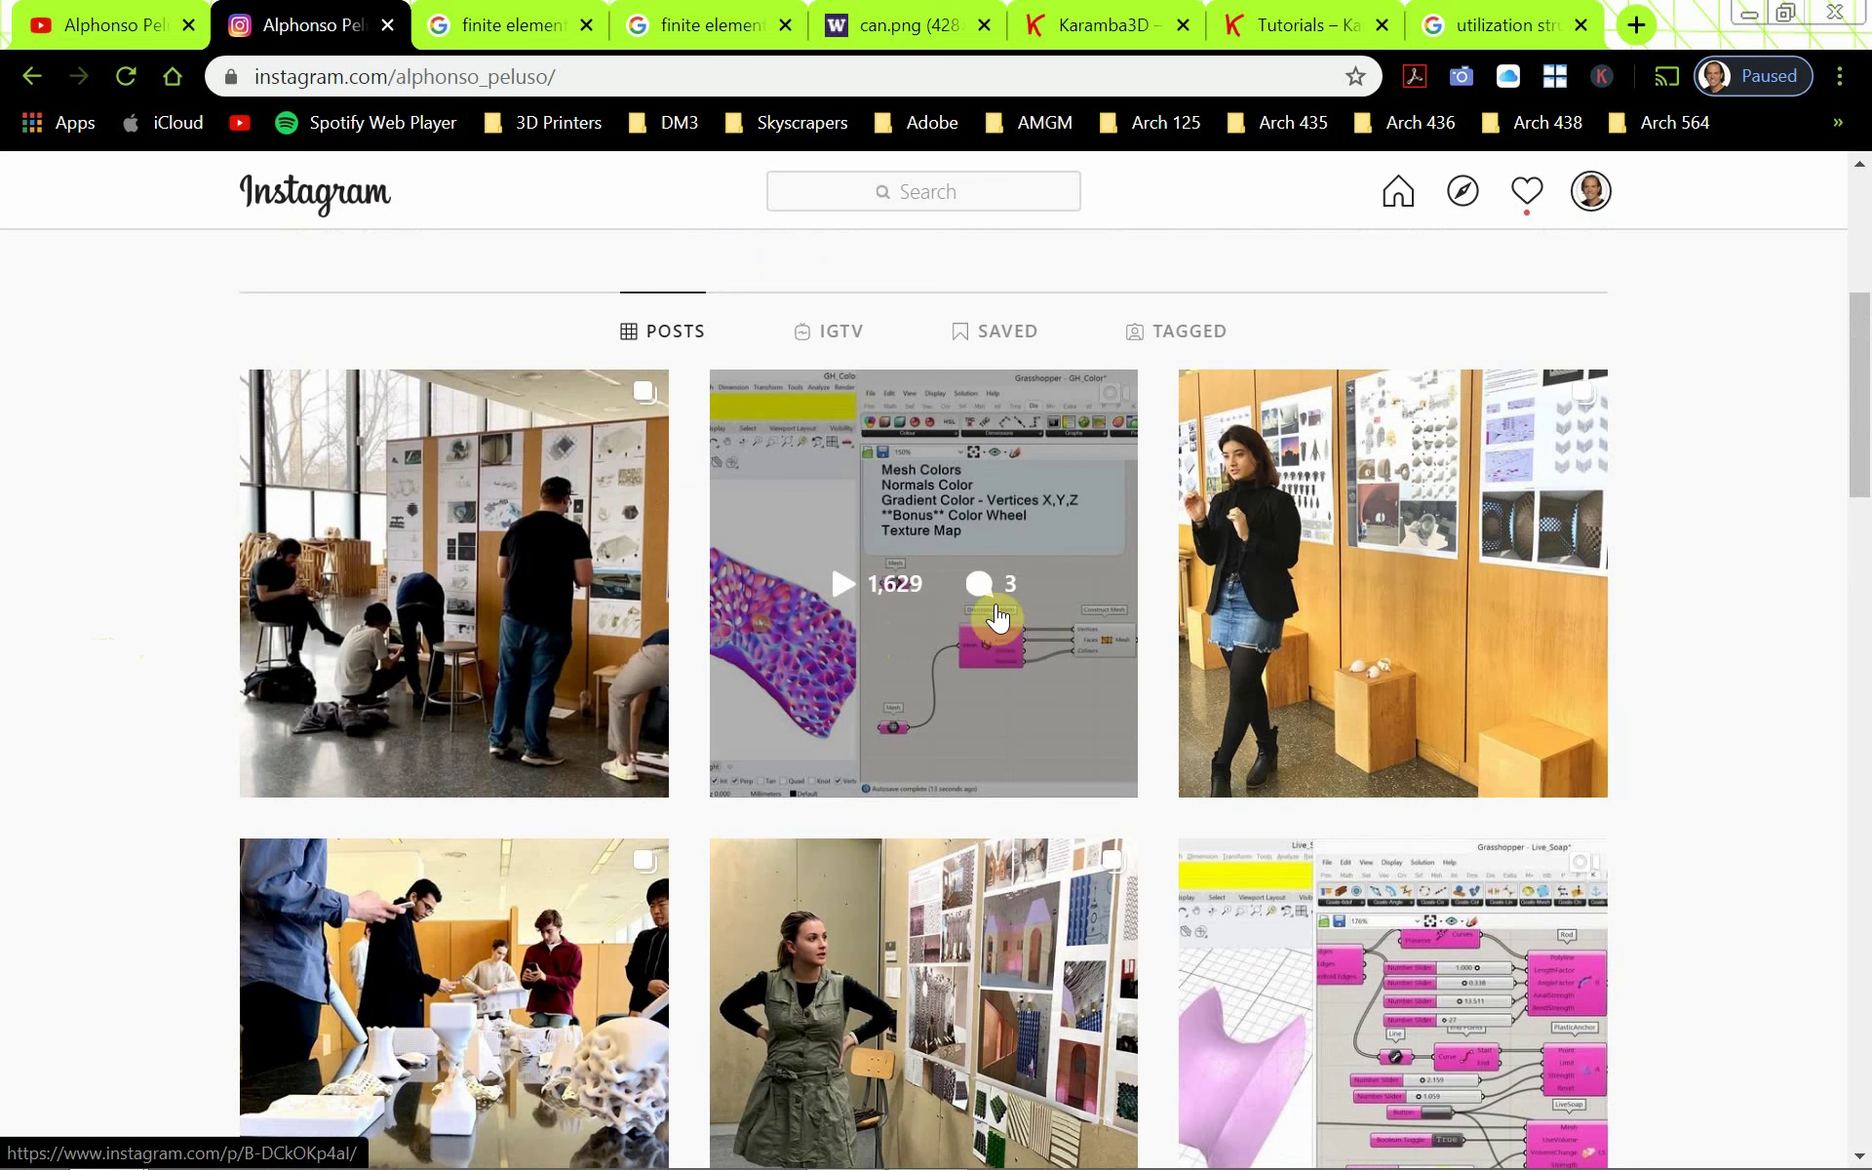
scroll(853, 531, "up", 3)
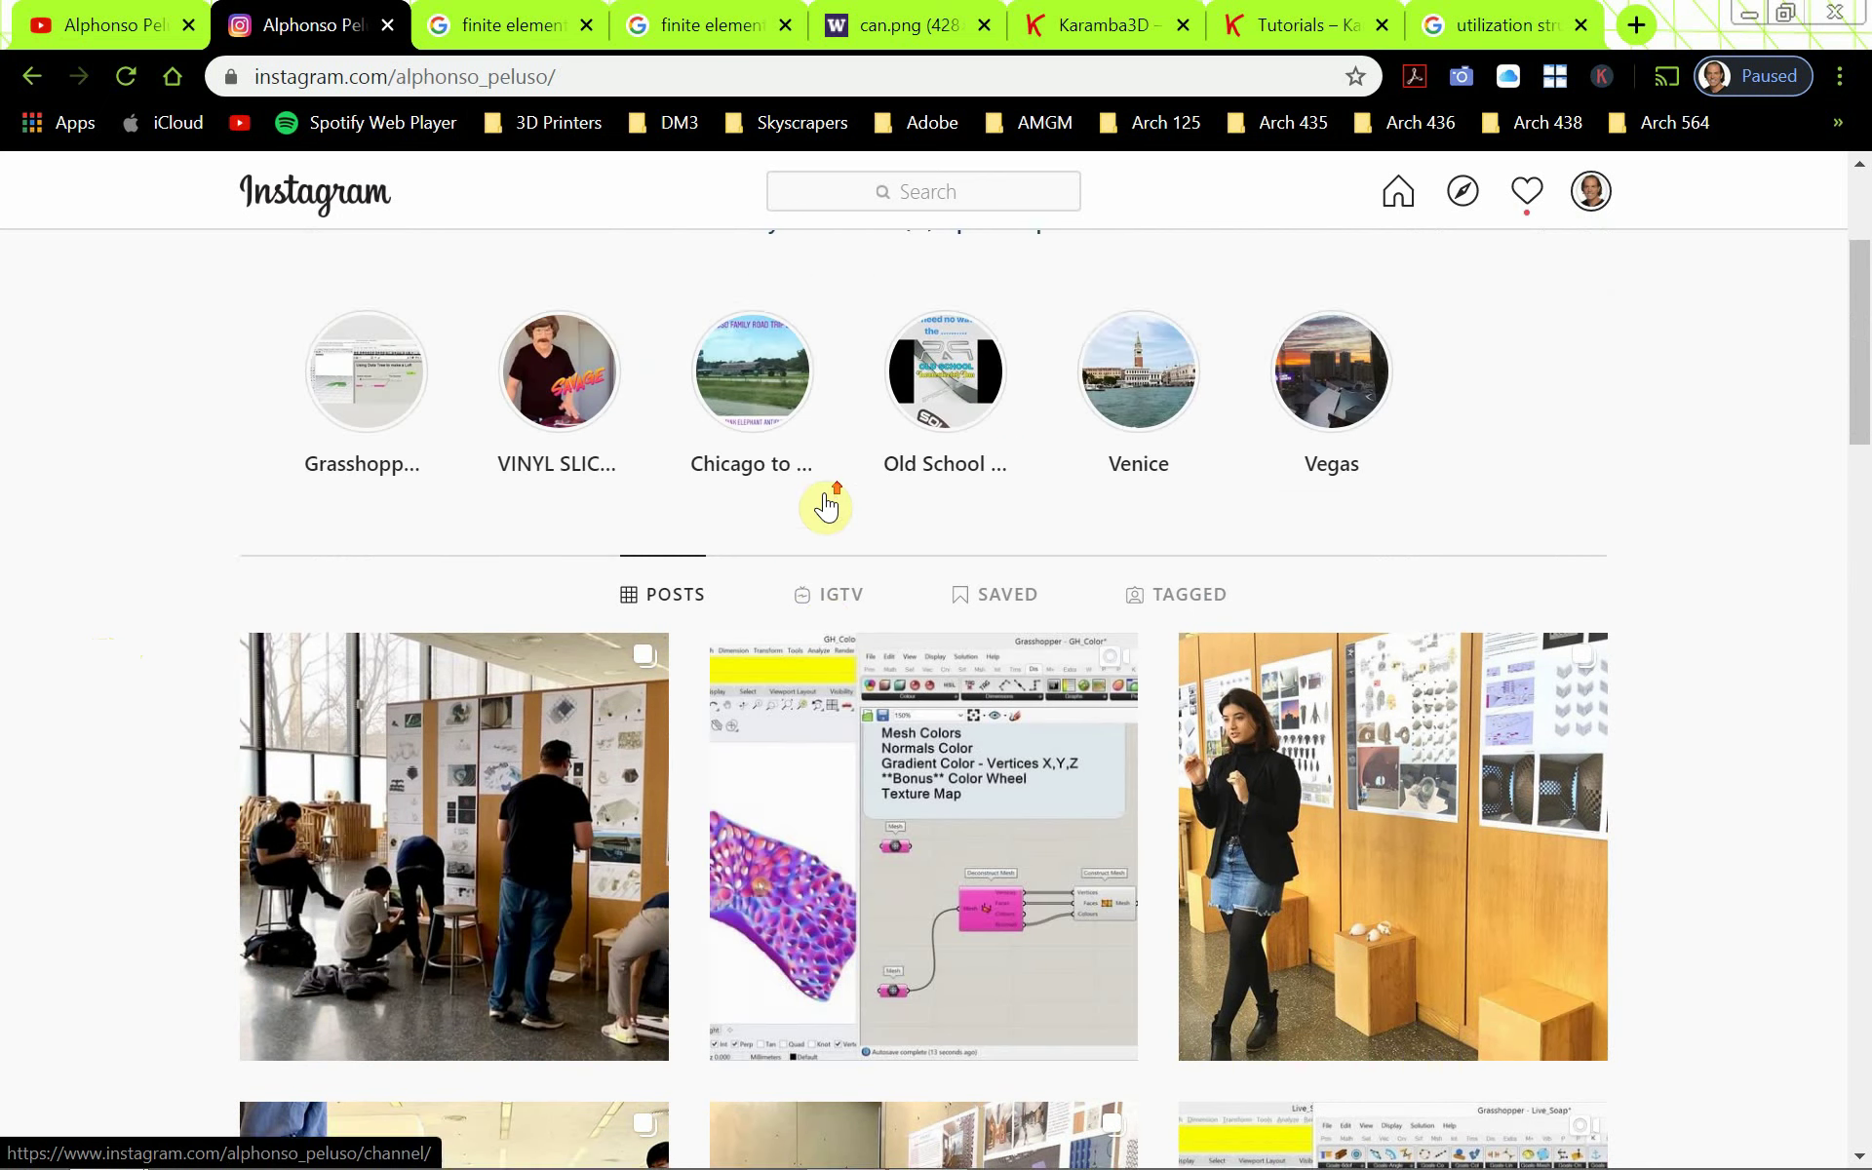
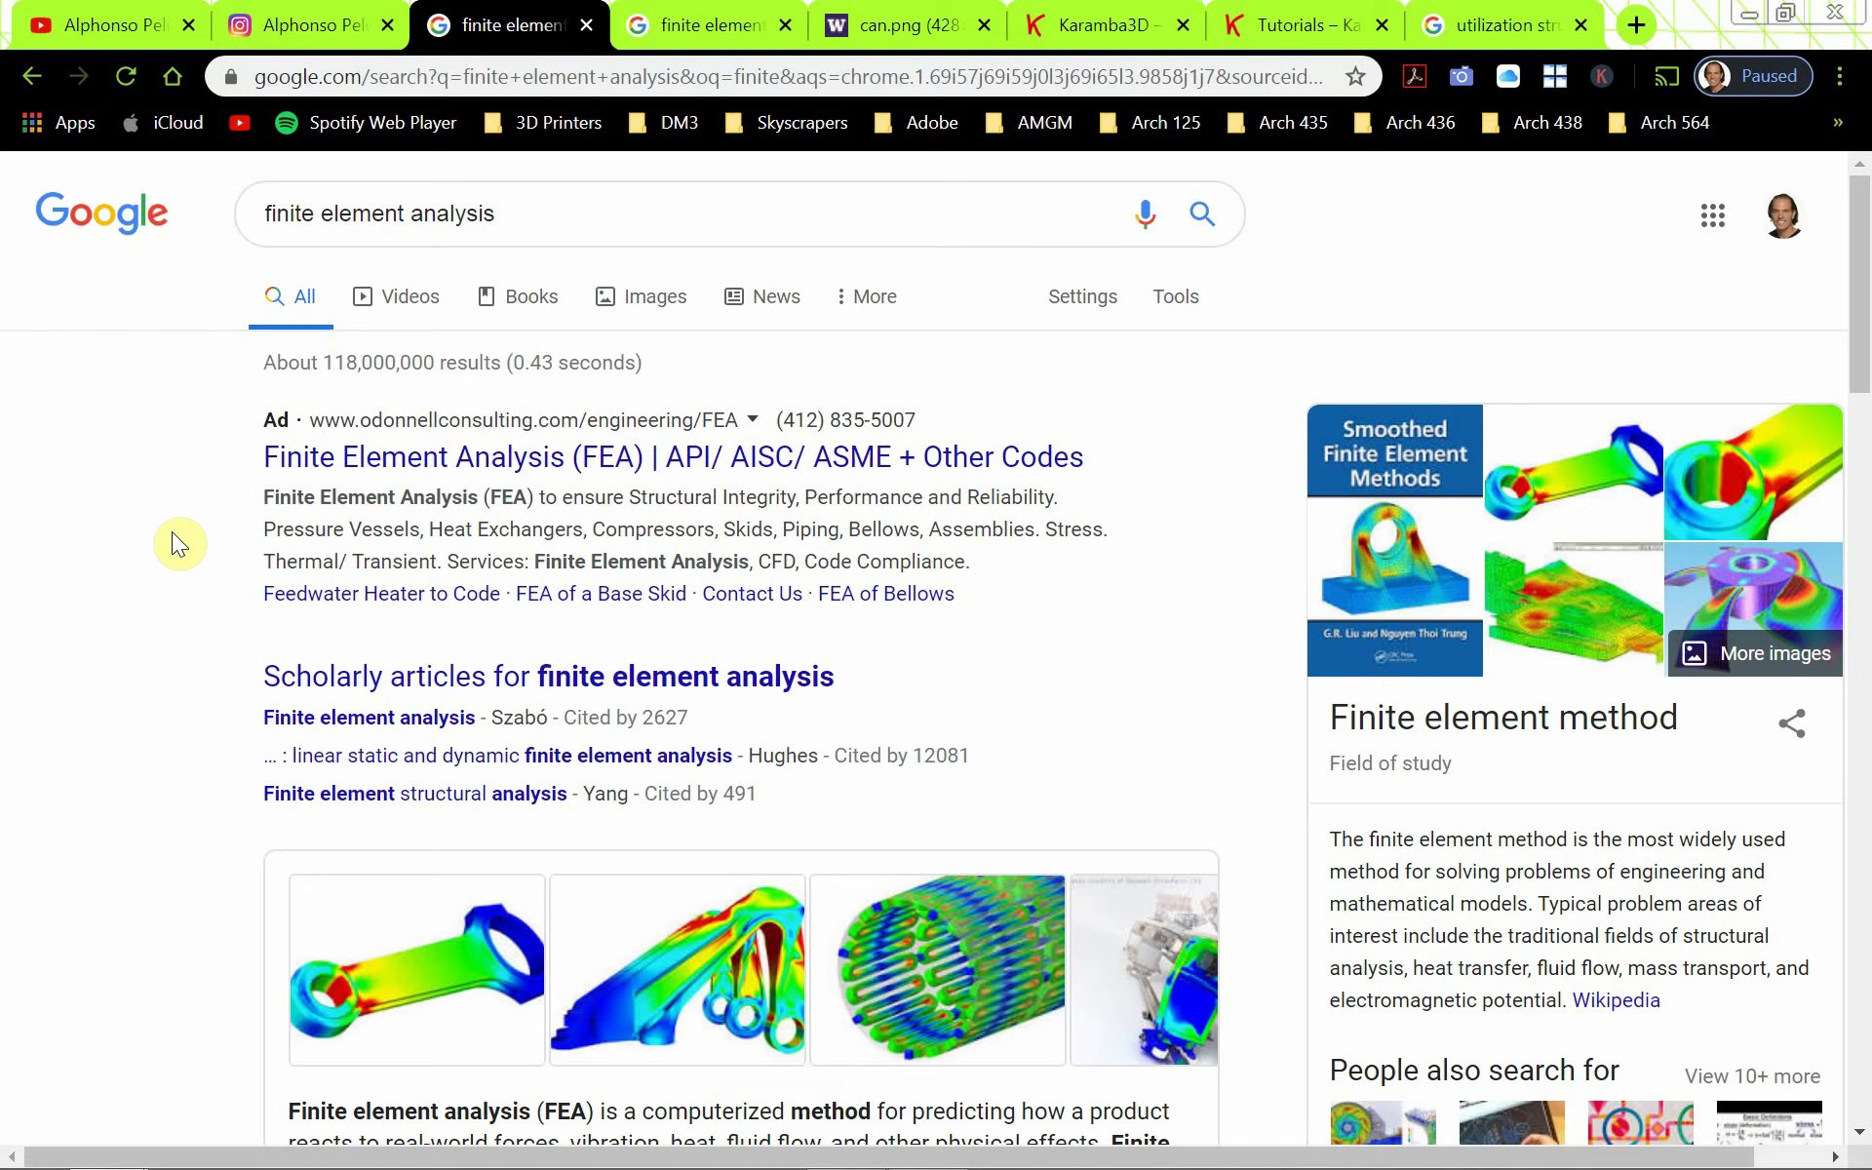
Read the finite element analysis definition in the Google results, highlighting the word "computerized".
scroll(174, 542, "down", 3)
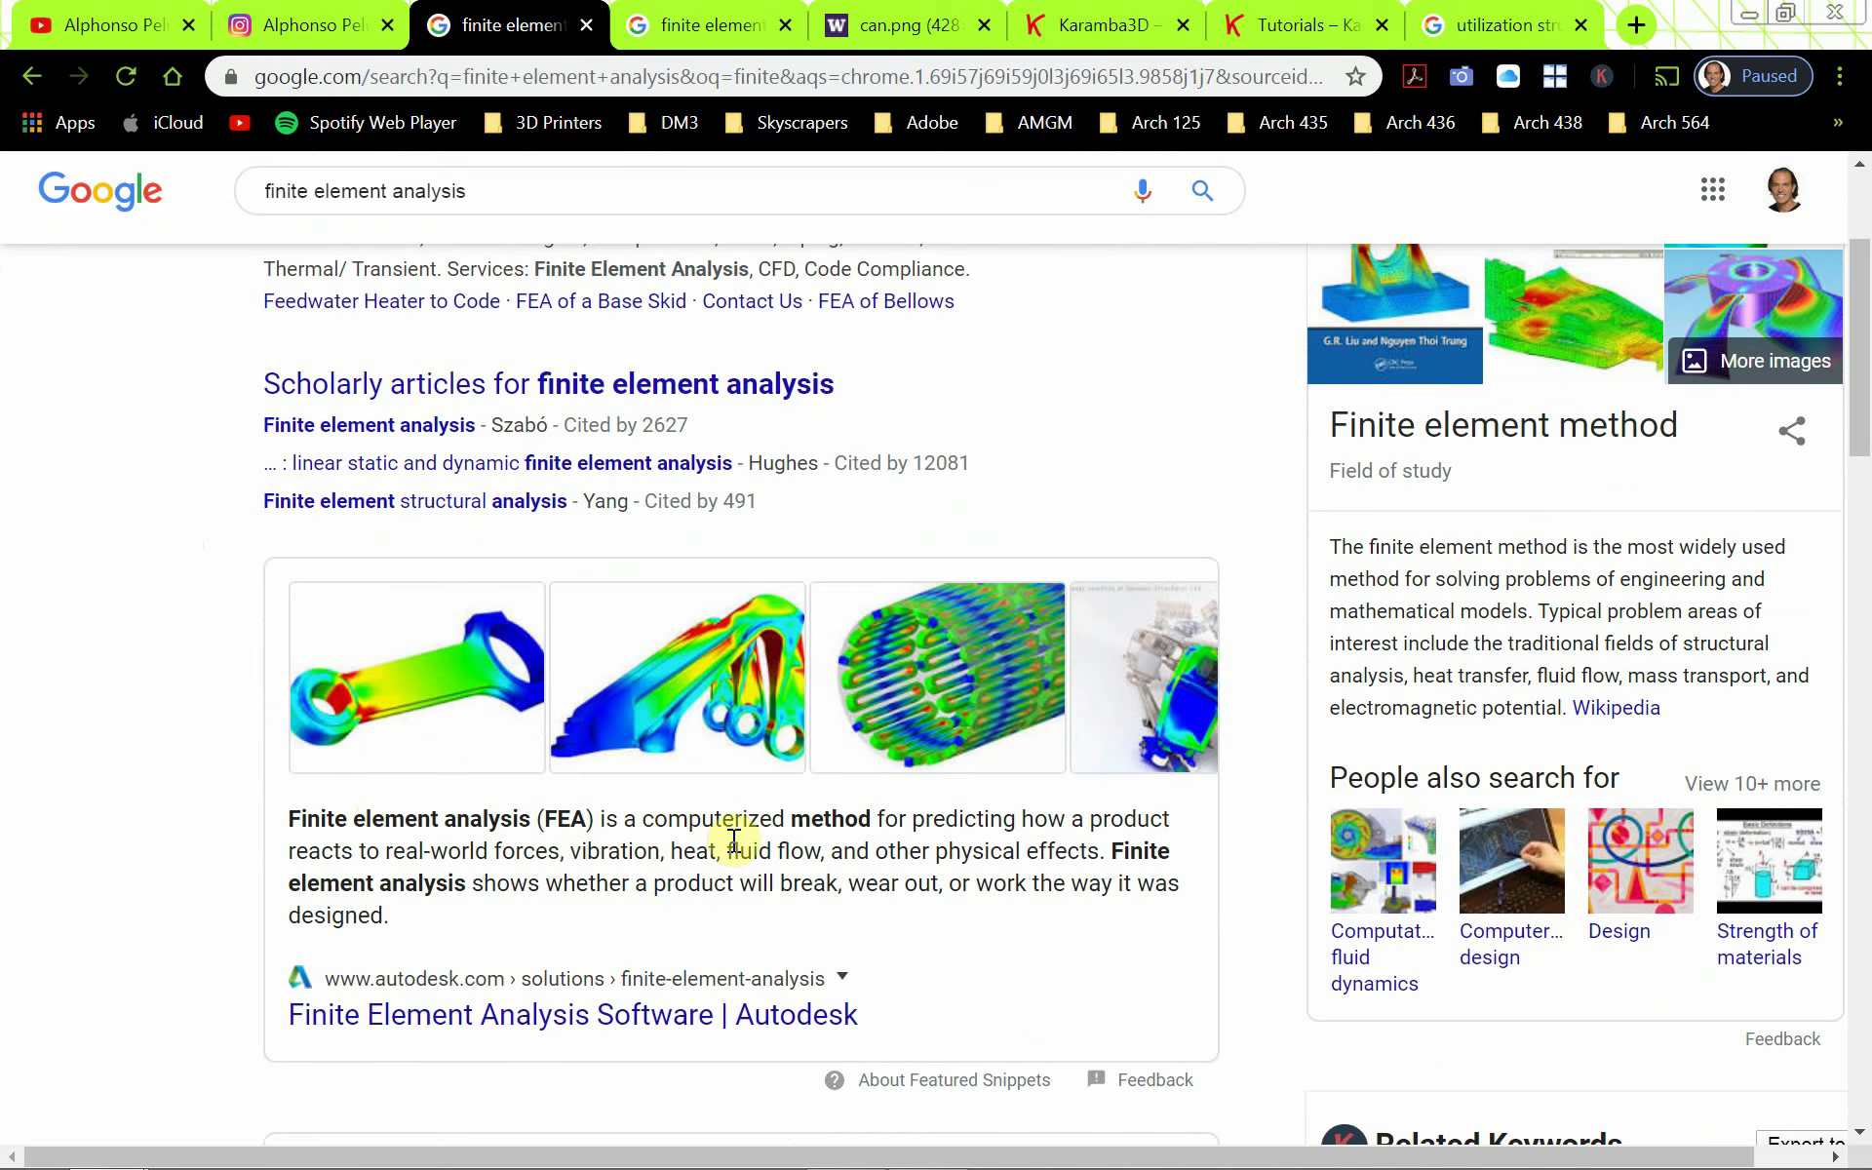
left_click_drag(786, 821, 641, 817)
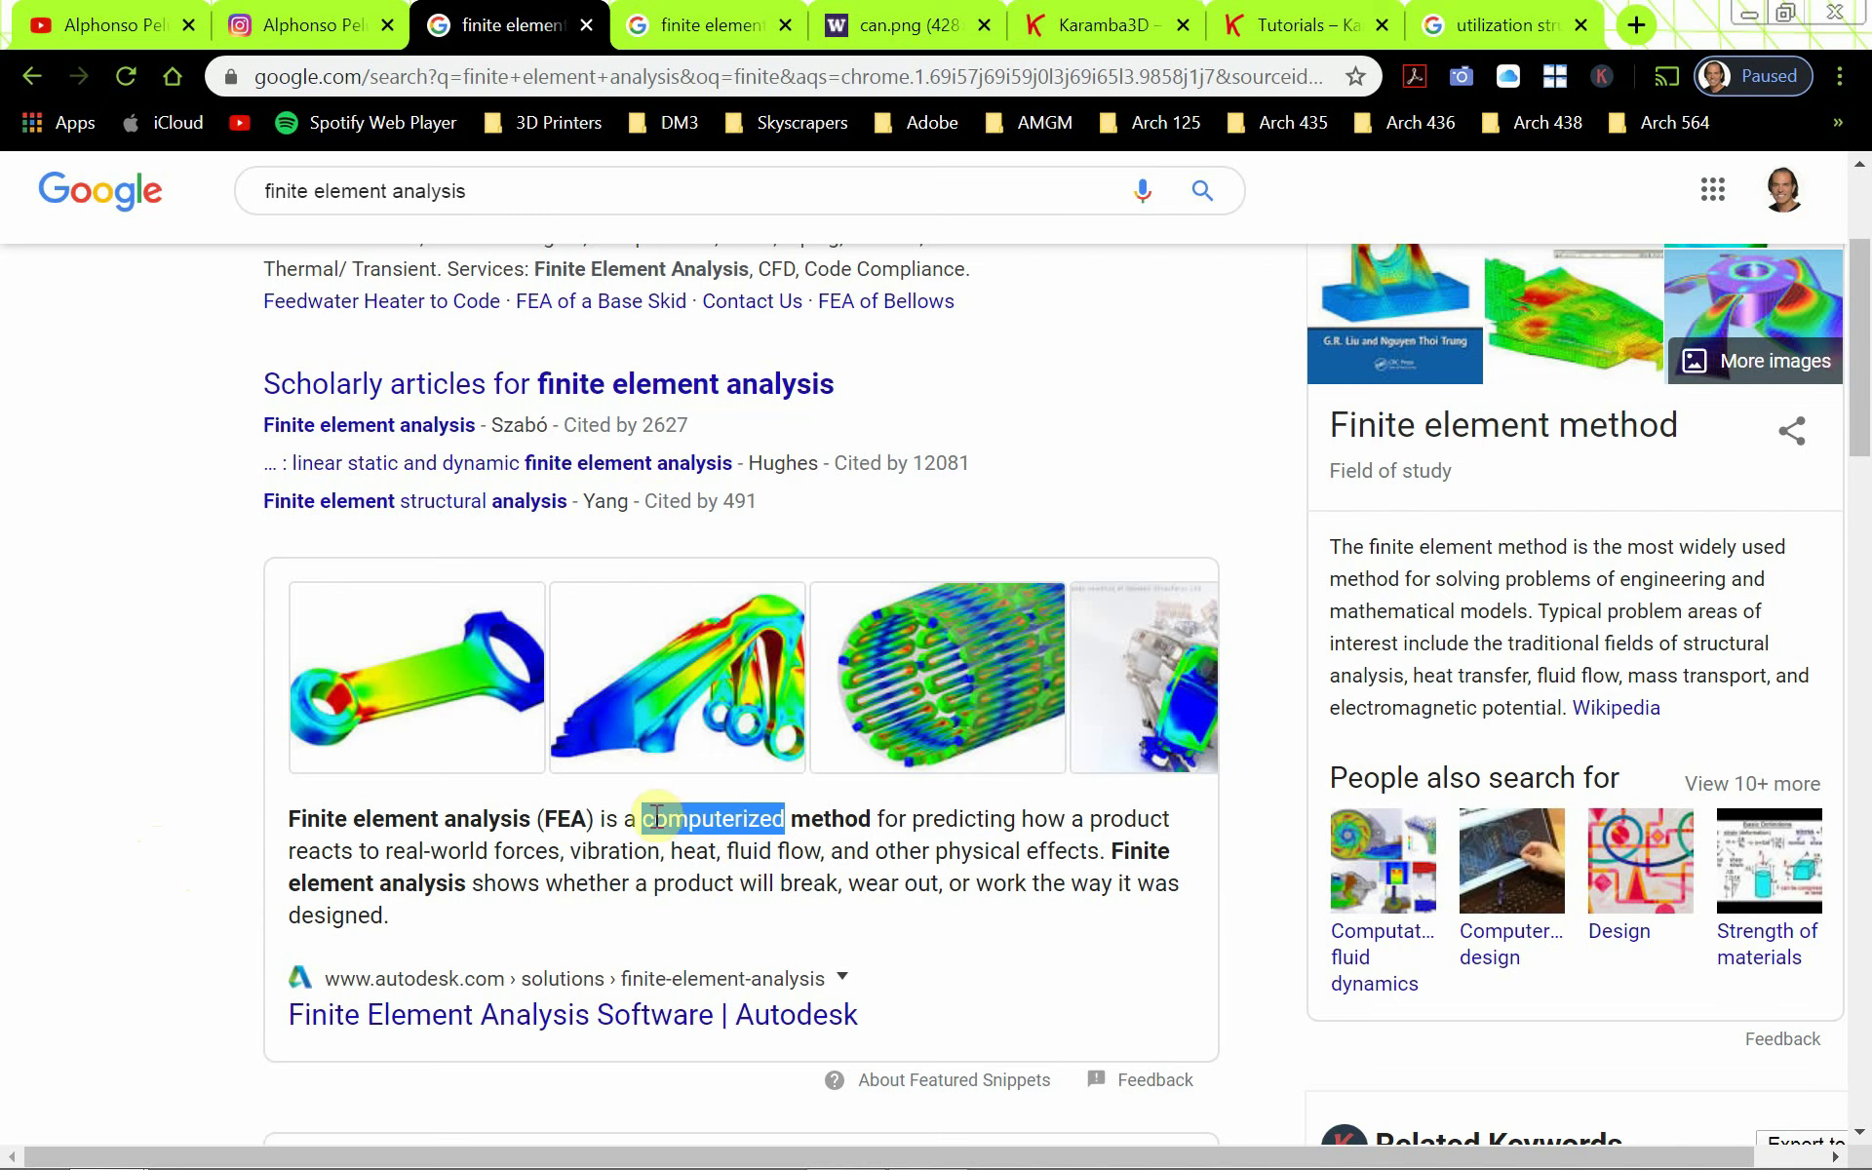
scroll(626, 856, "up", 1)
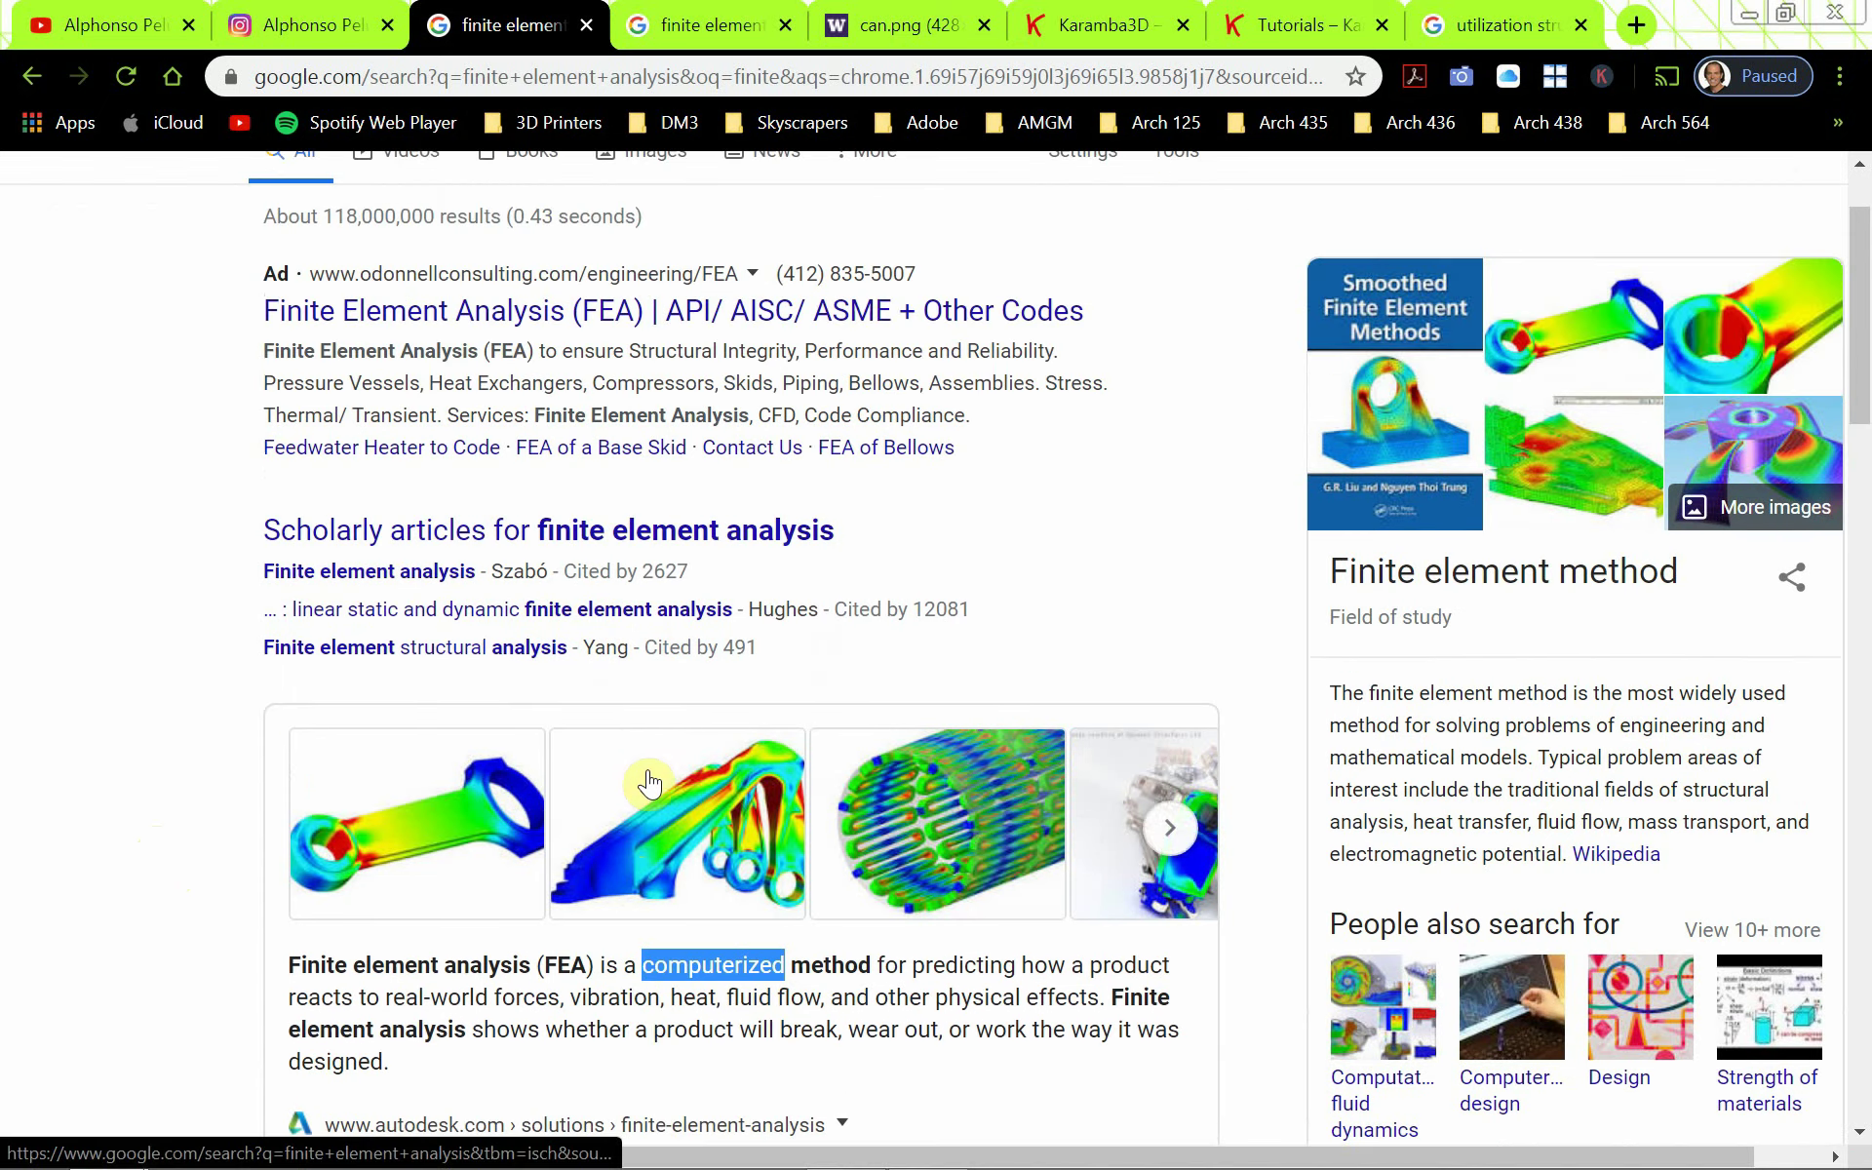
Examine the Google image results for finite element analysis and the can.png example image.
left_click(675, 32)
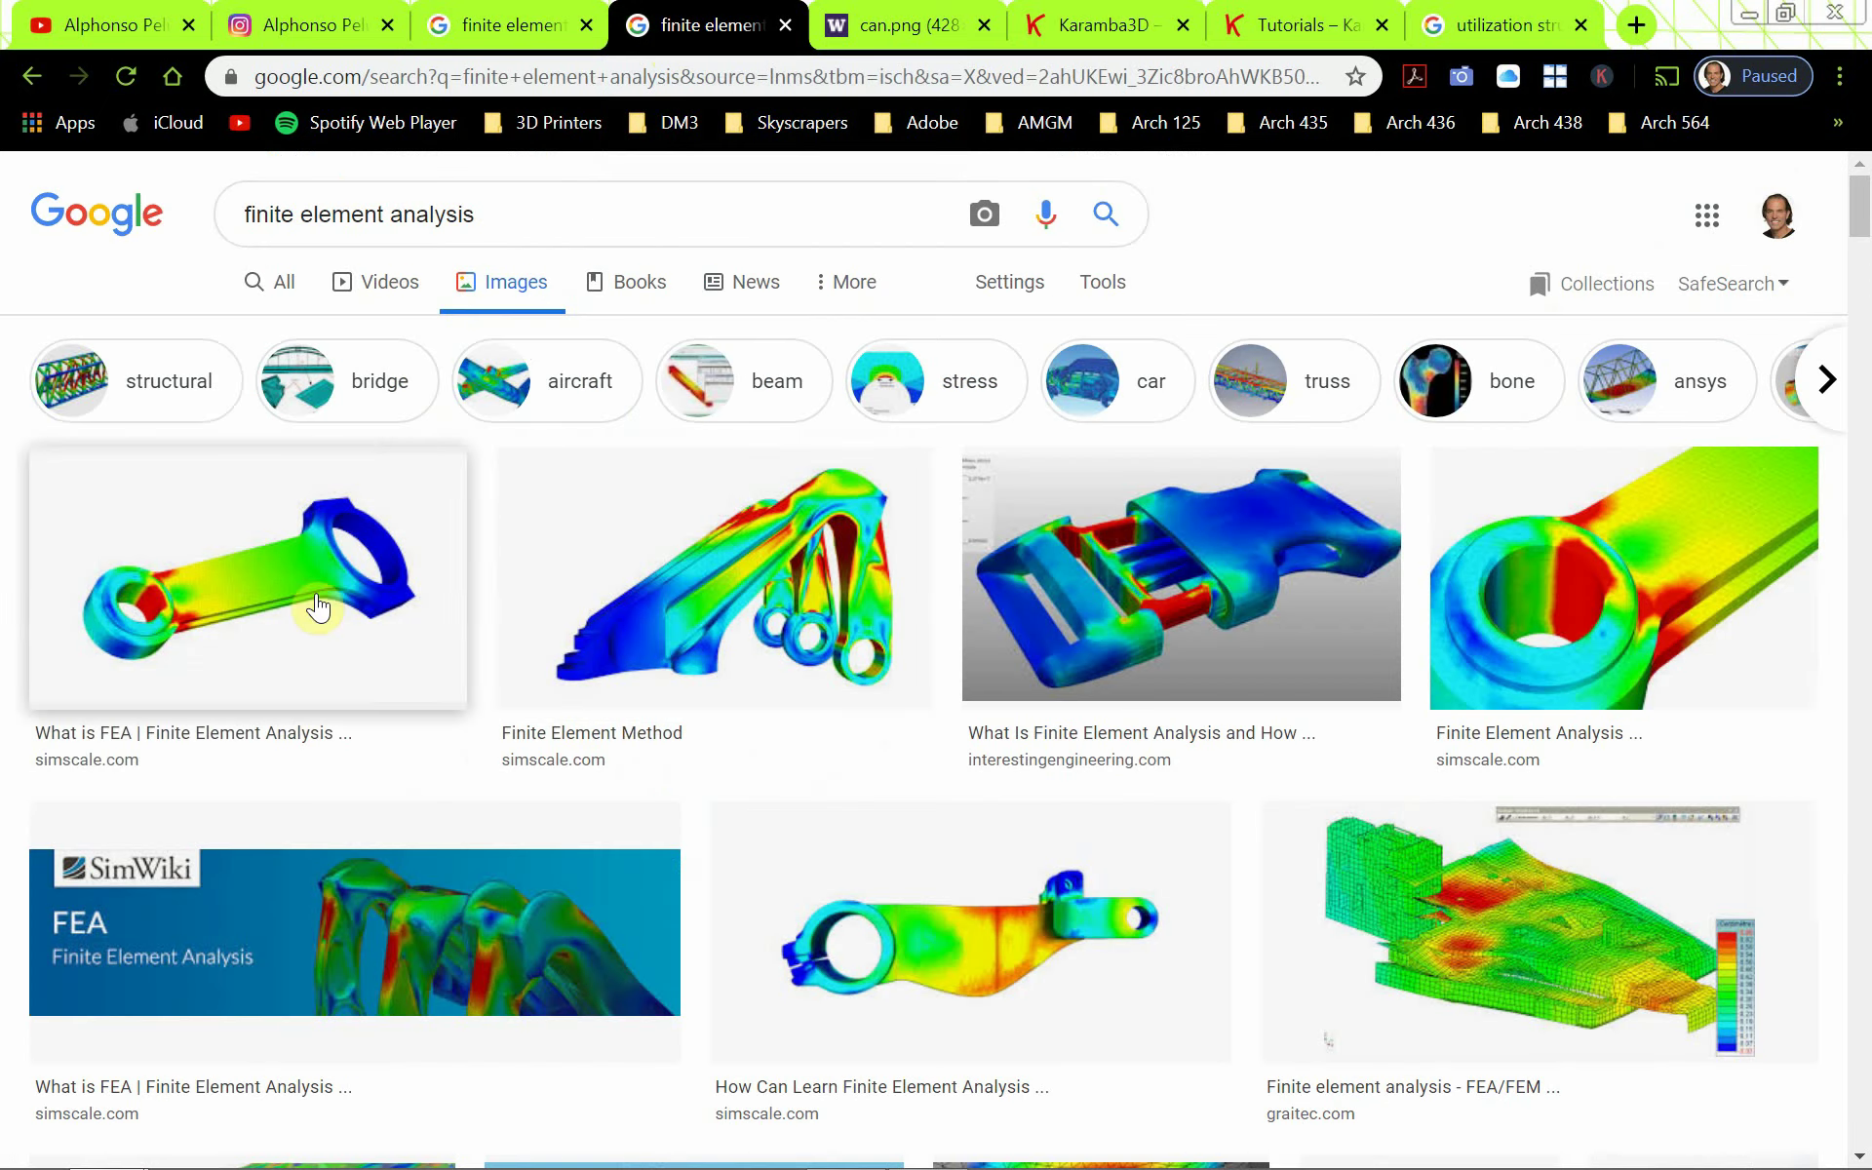
scroll(702, 669, "down", 3)
scroll(780, 667, "down", 3)
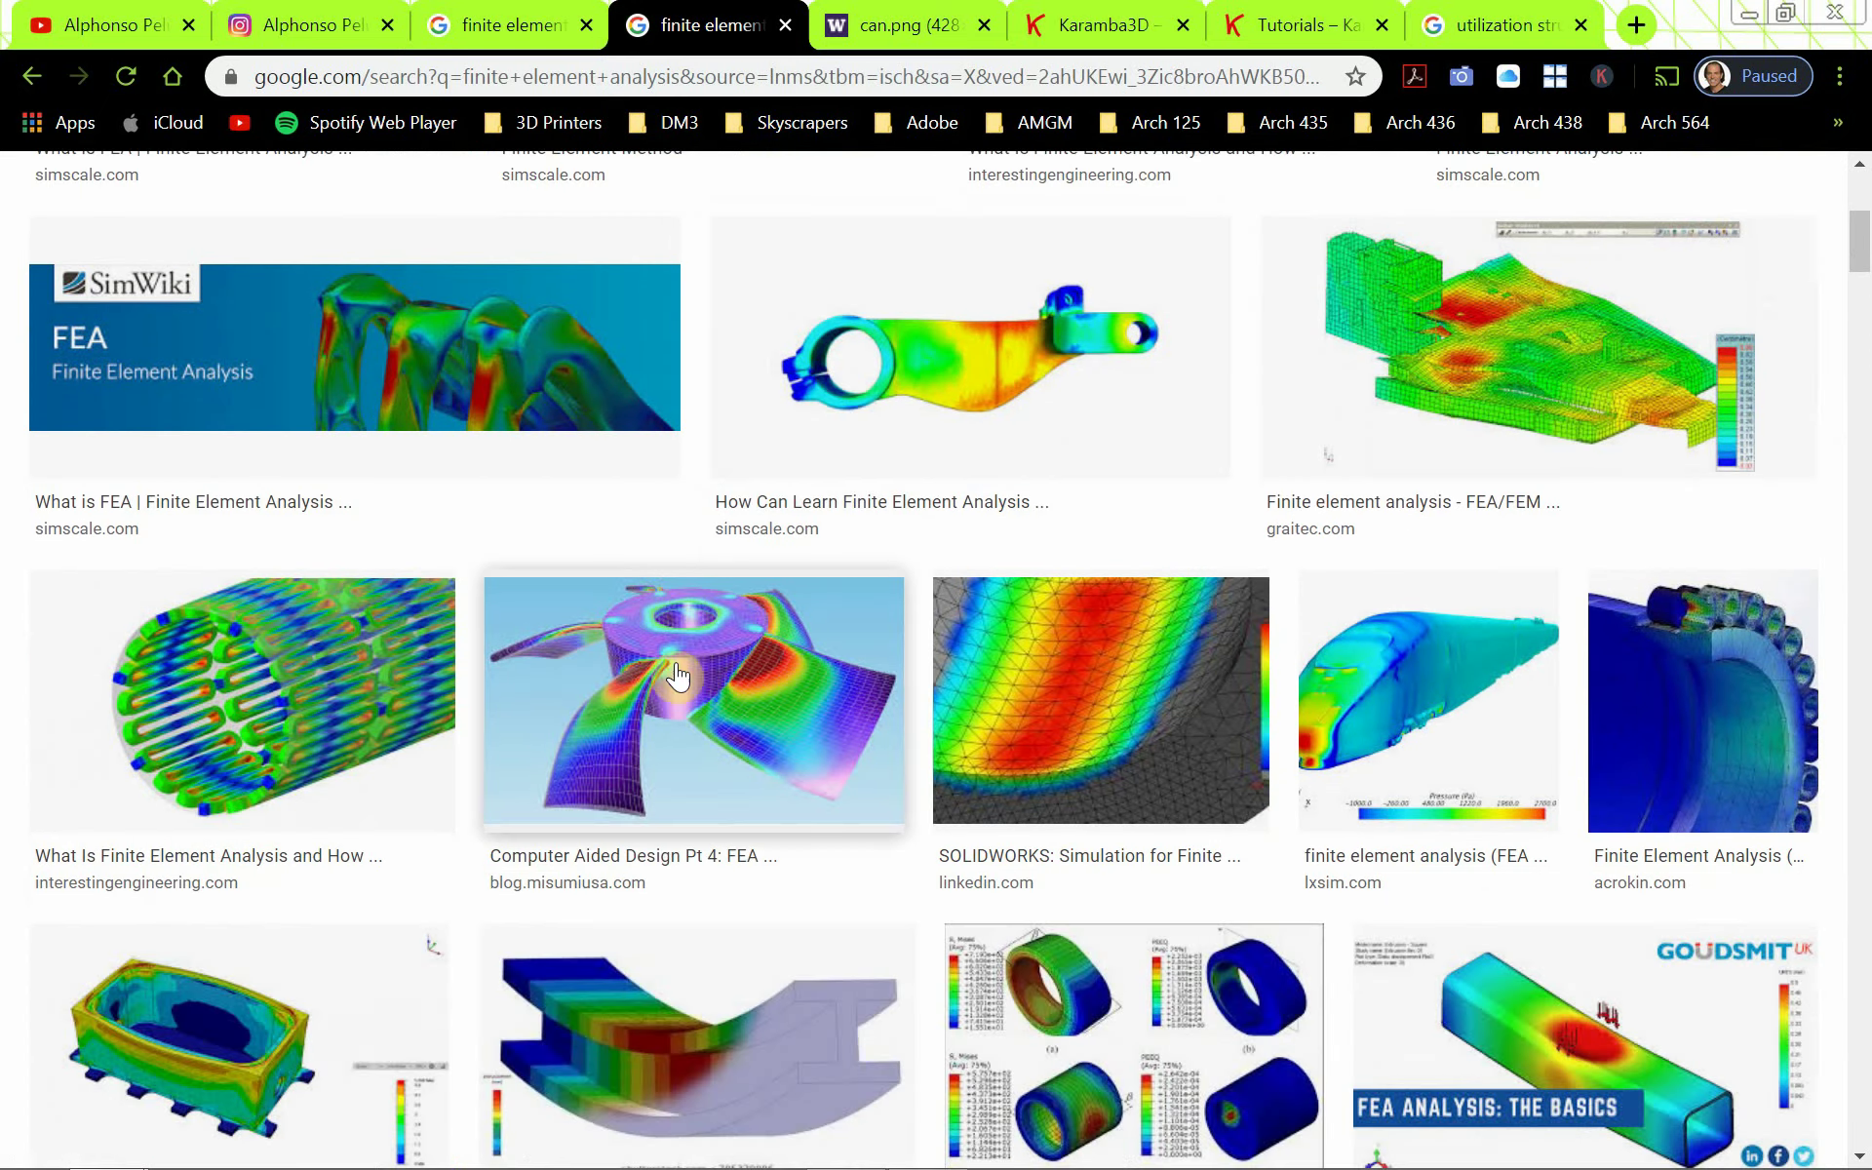
scroll(580, 685, "down", 3)
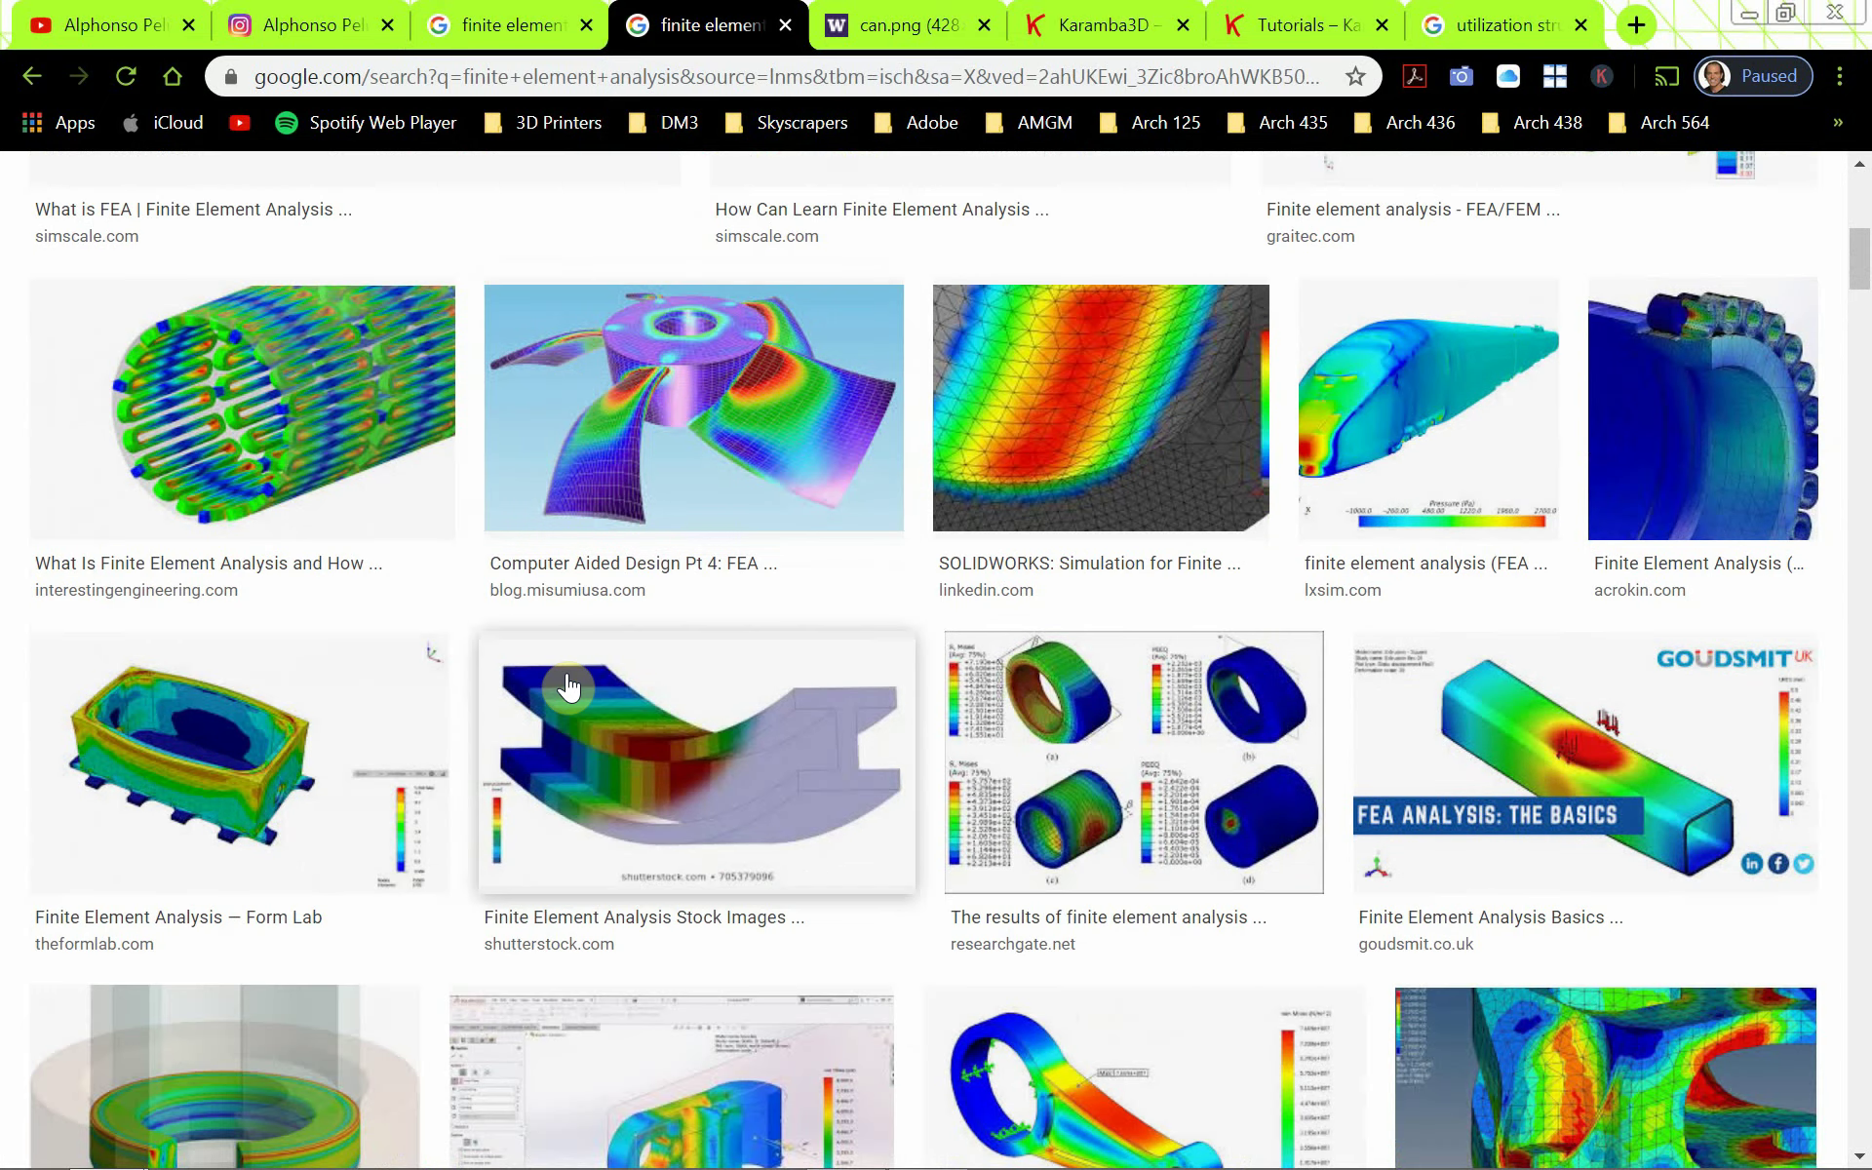
scroll(571, 688, "down", 3)
scroll(570, 687, "down", 1)
scroll(570, 687, "down", 5)
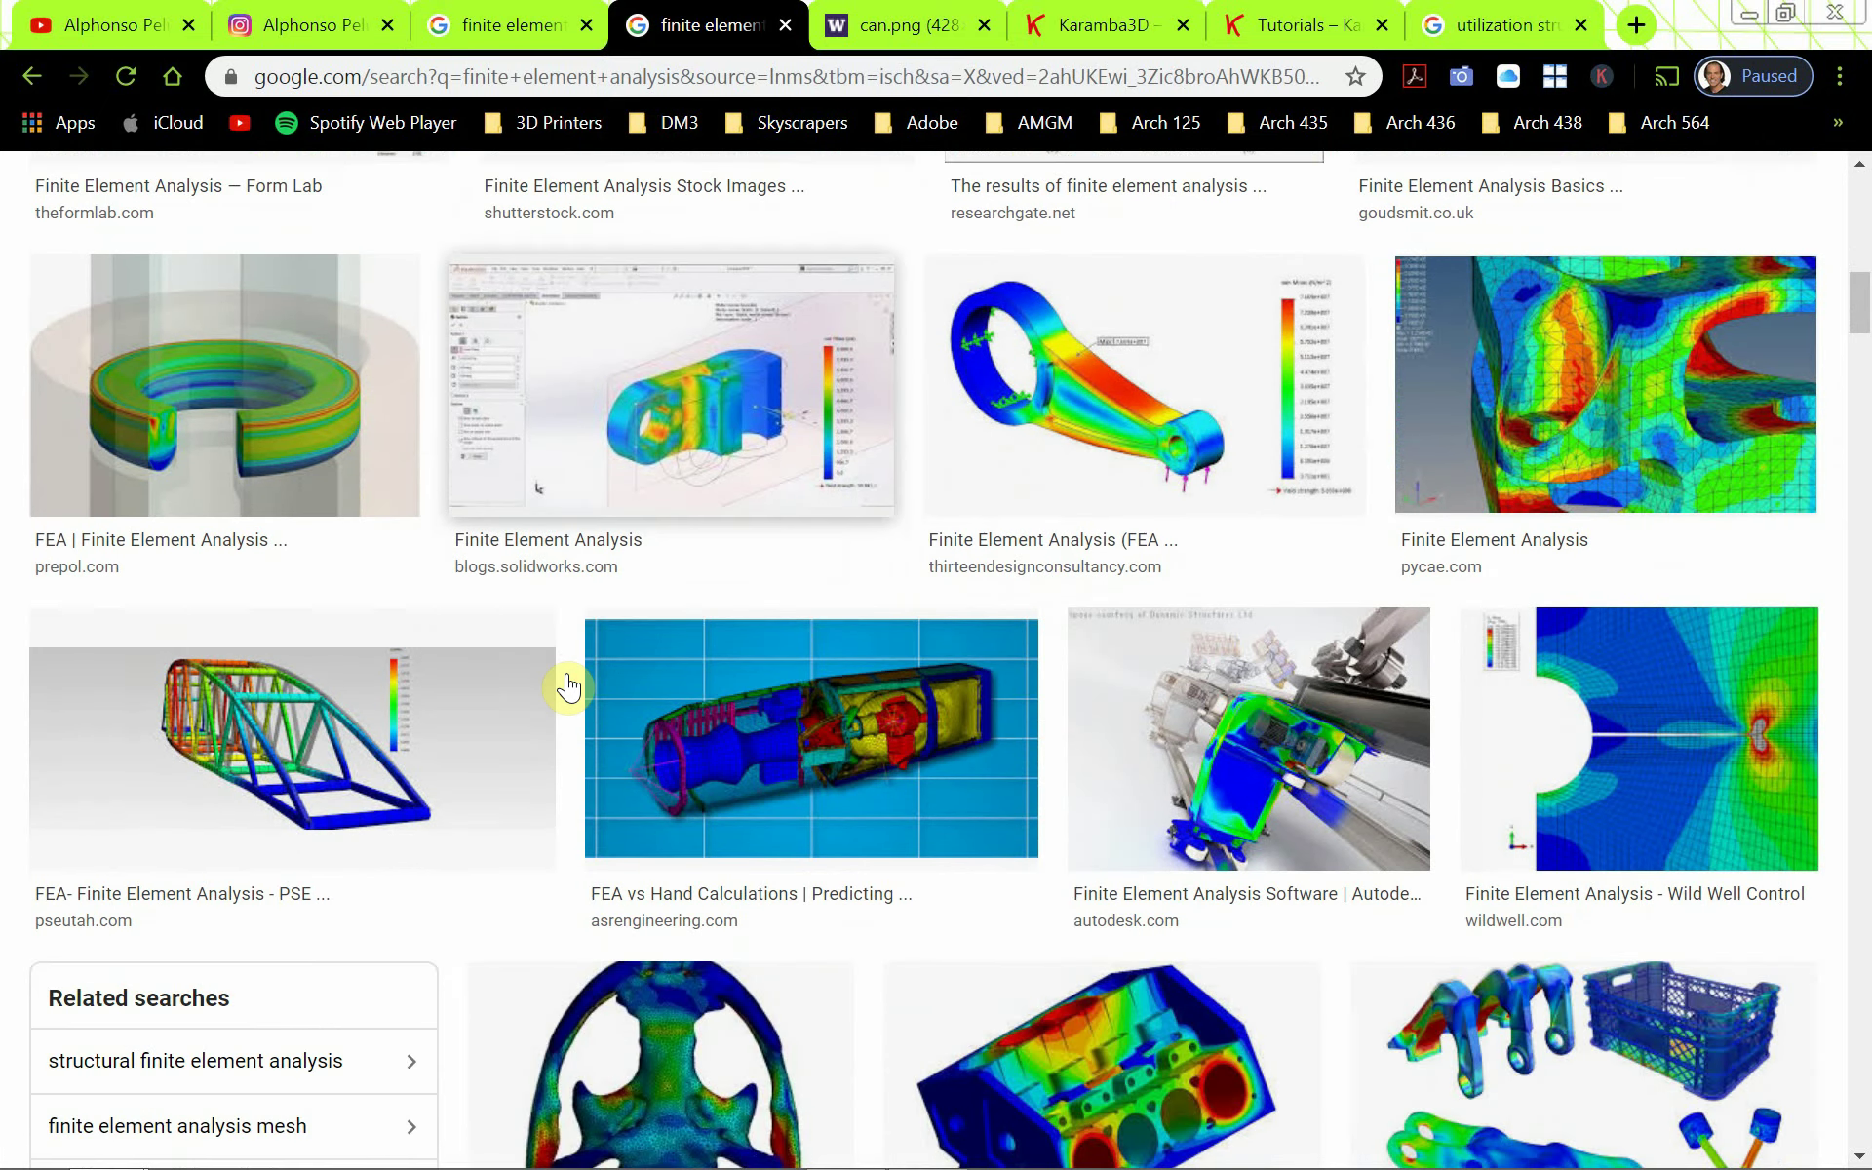
left_click(887, 27)
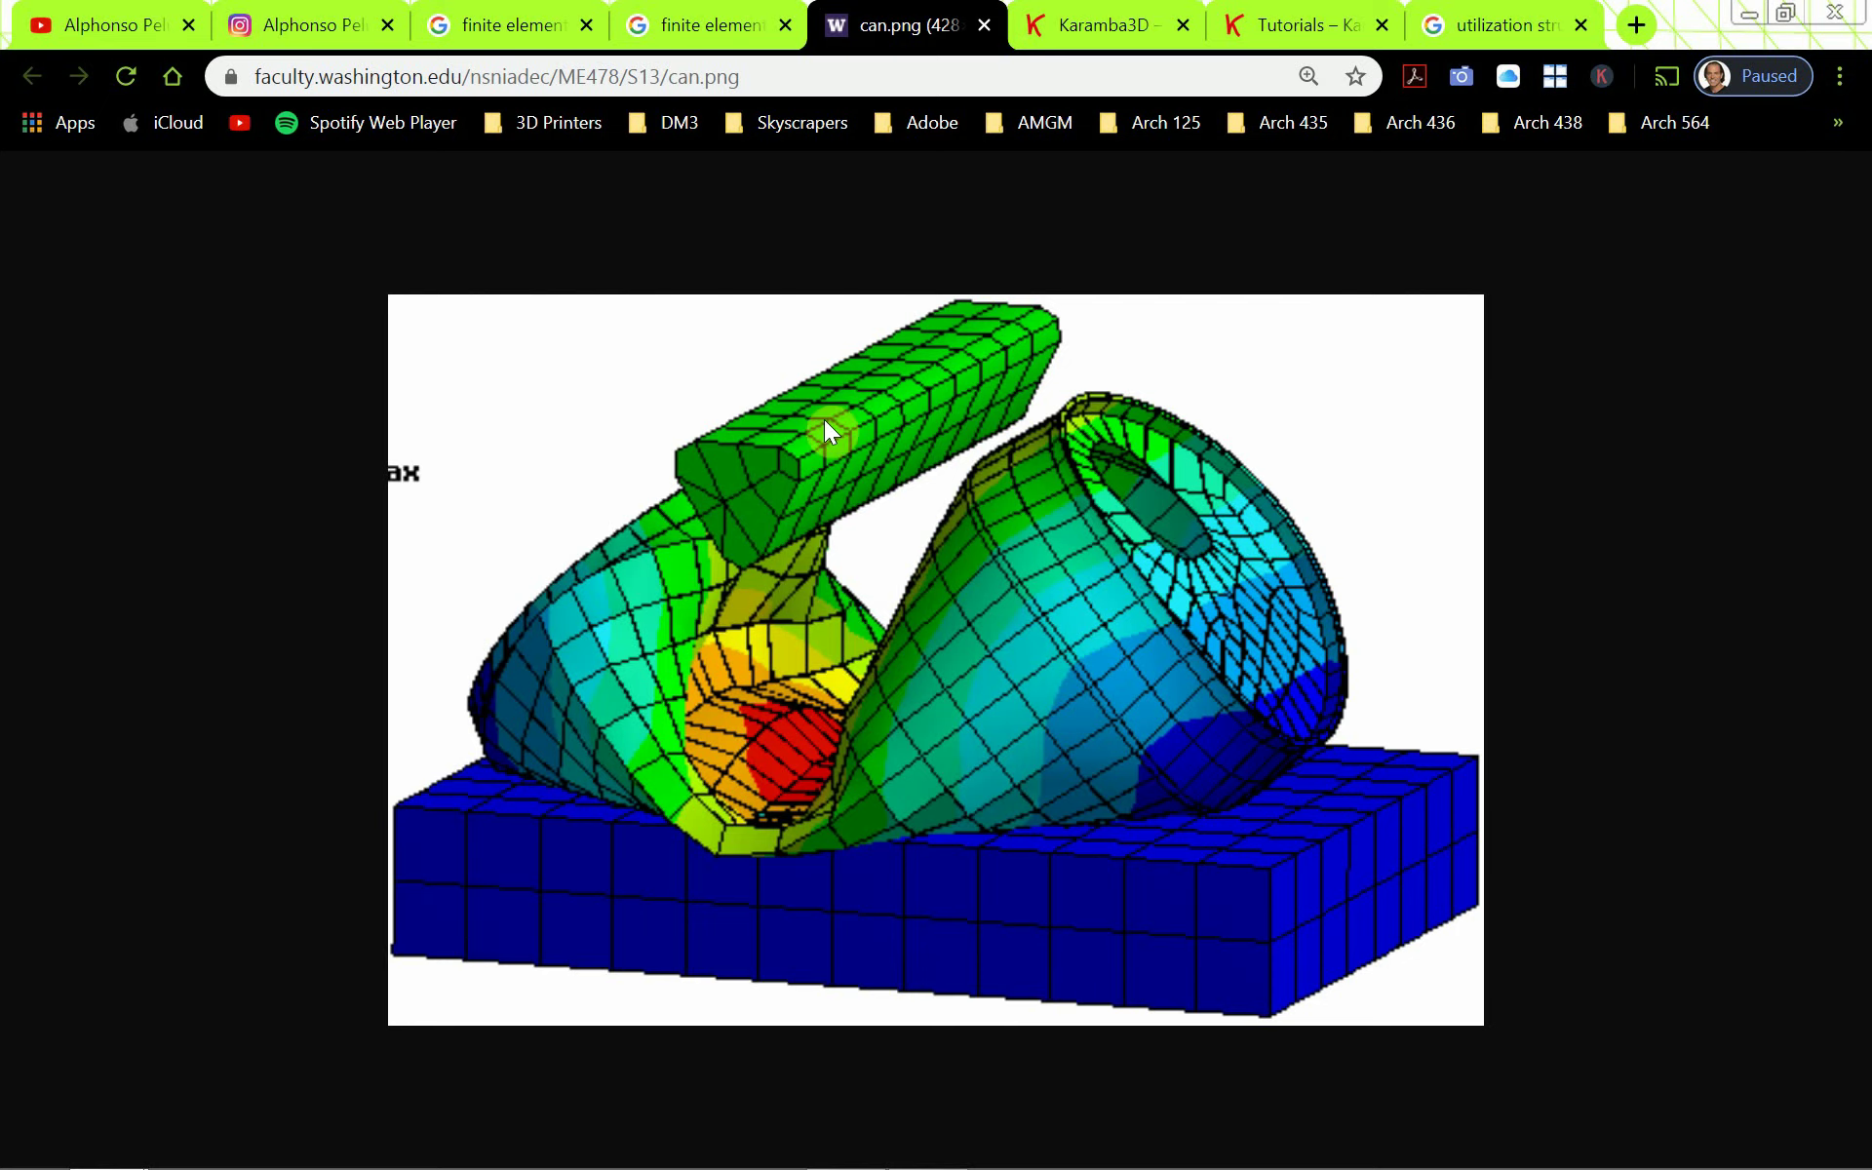
Review the Karamba3D home page and the Basics section of its Tutorials page, and return to Grasshopper.
left_click(1108, 35)
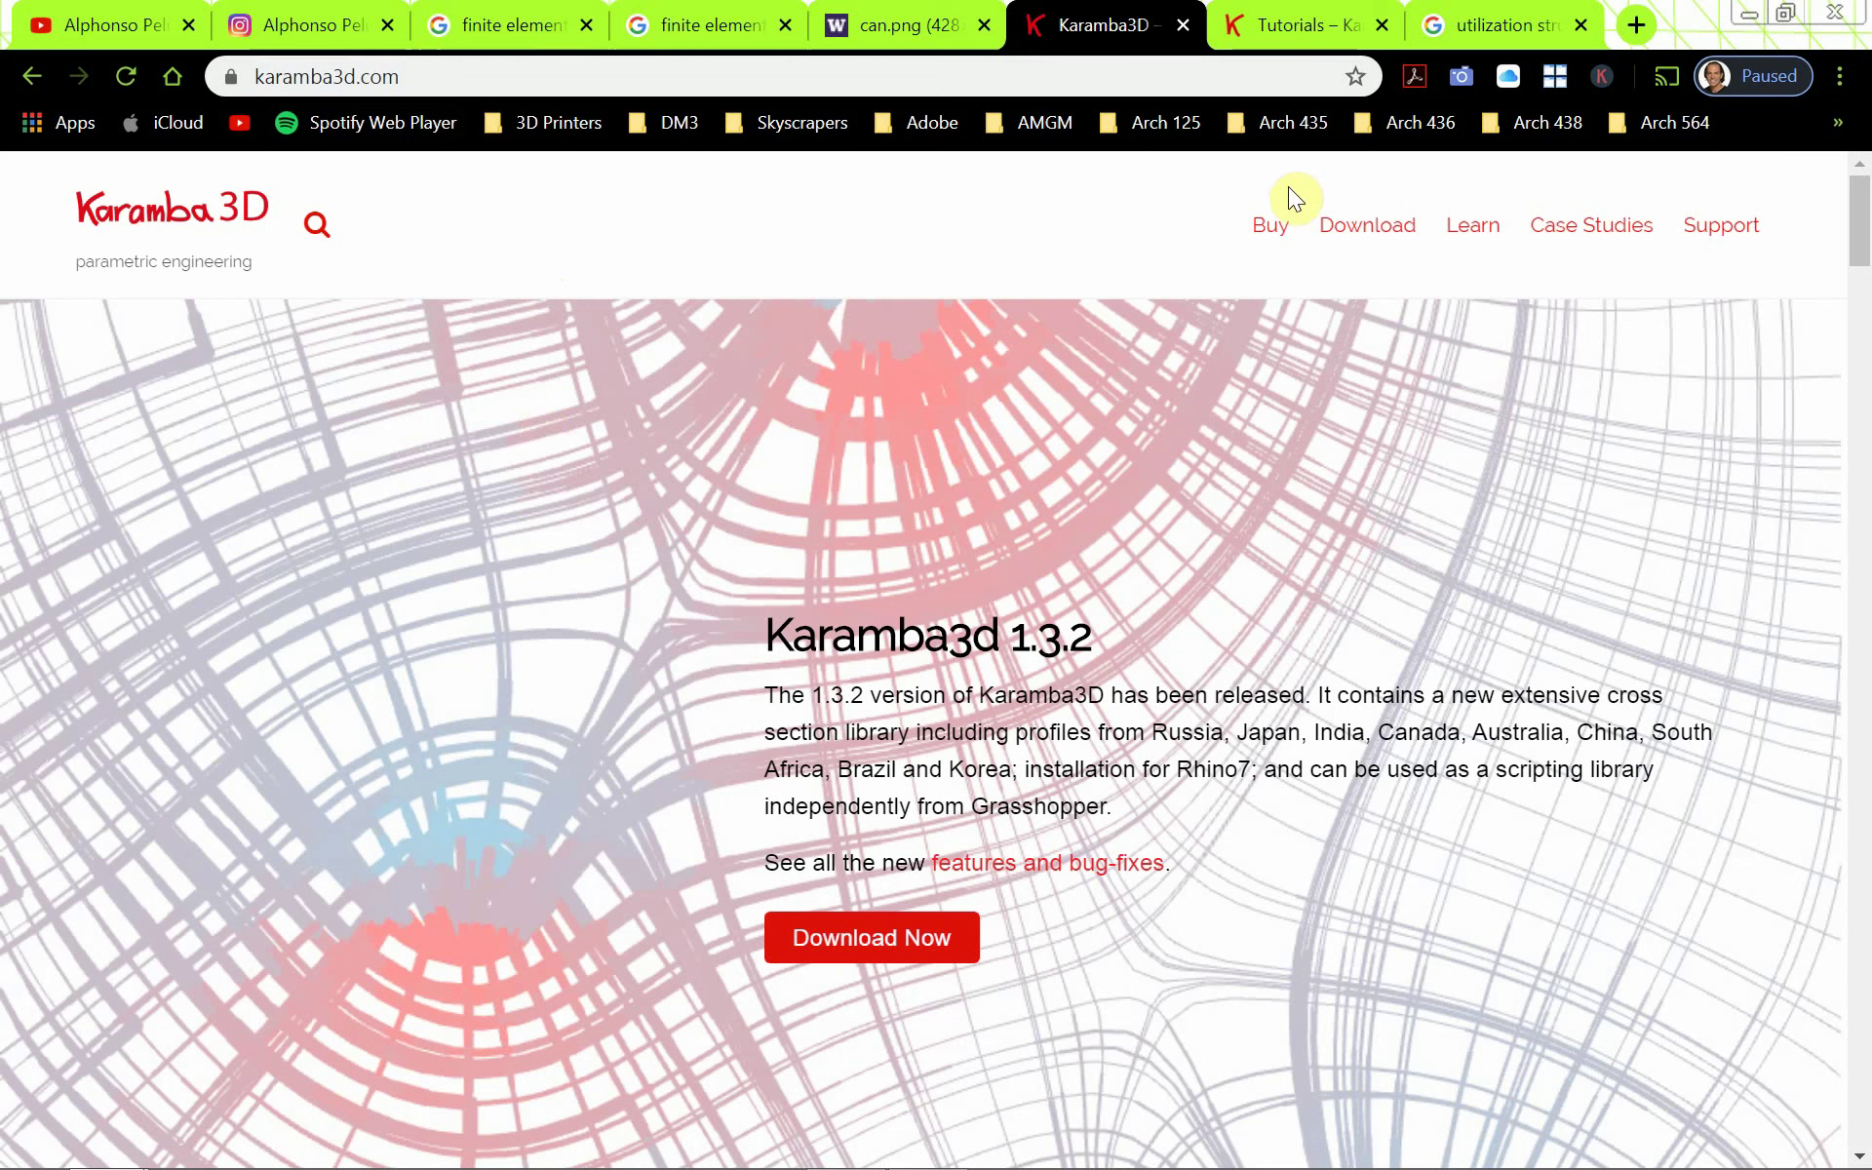
mouse_move(1474, 238)
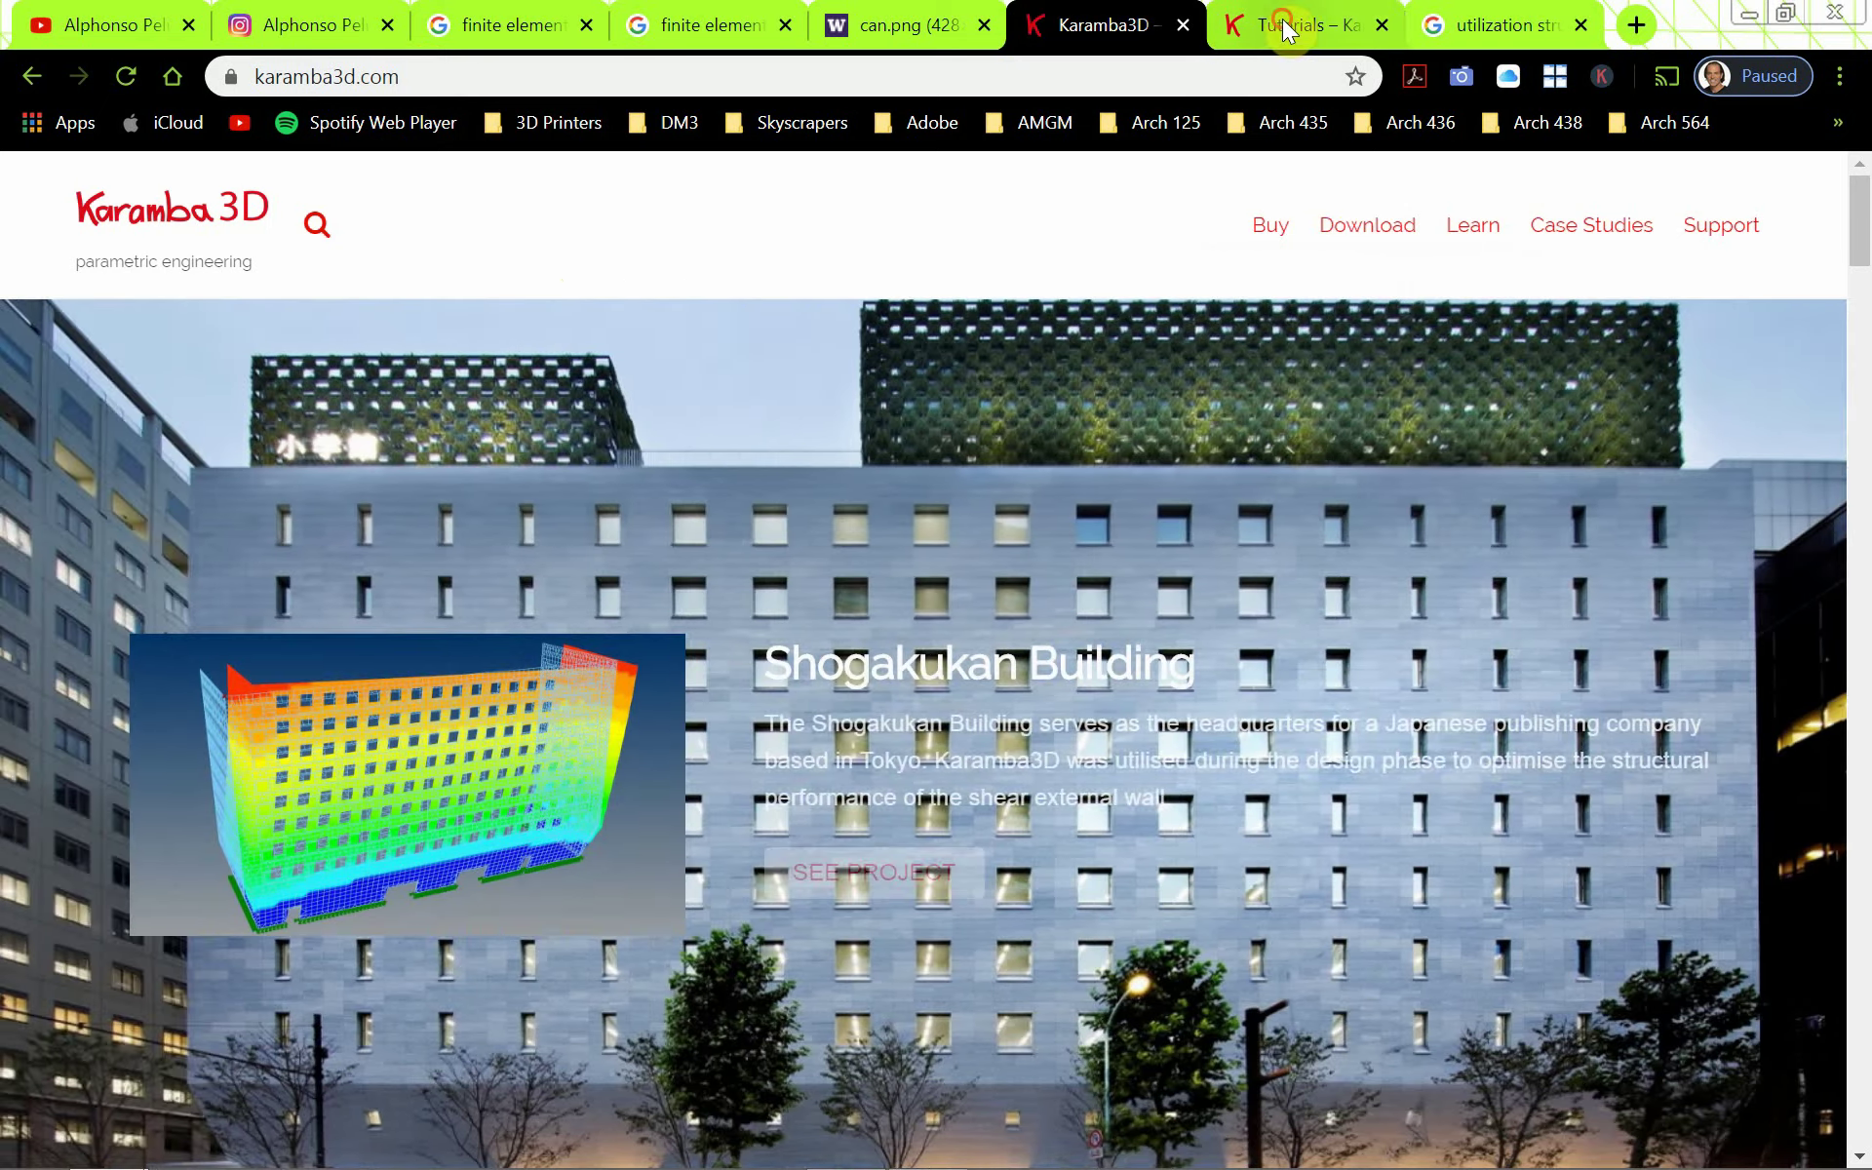
left_click(1283, 19)
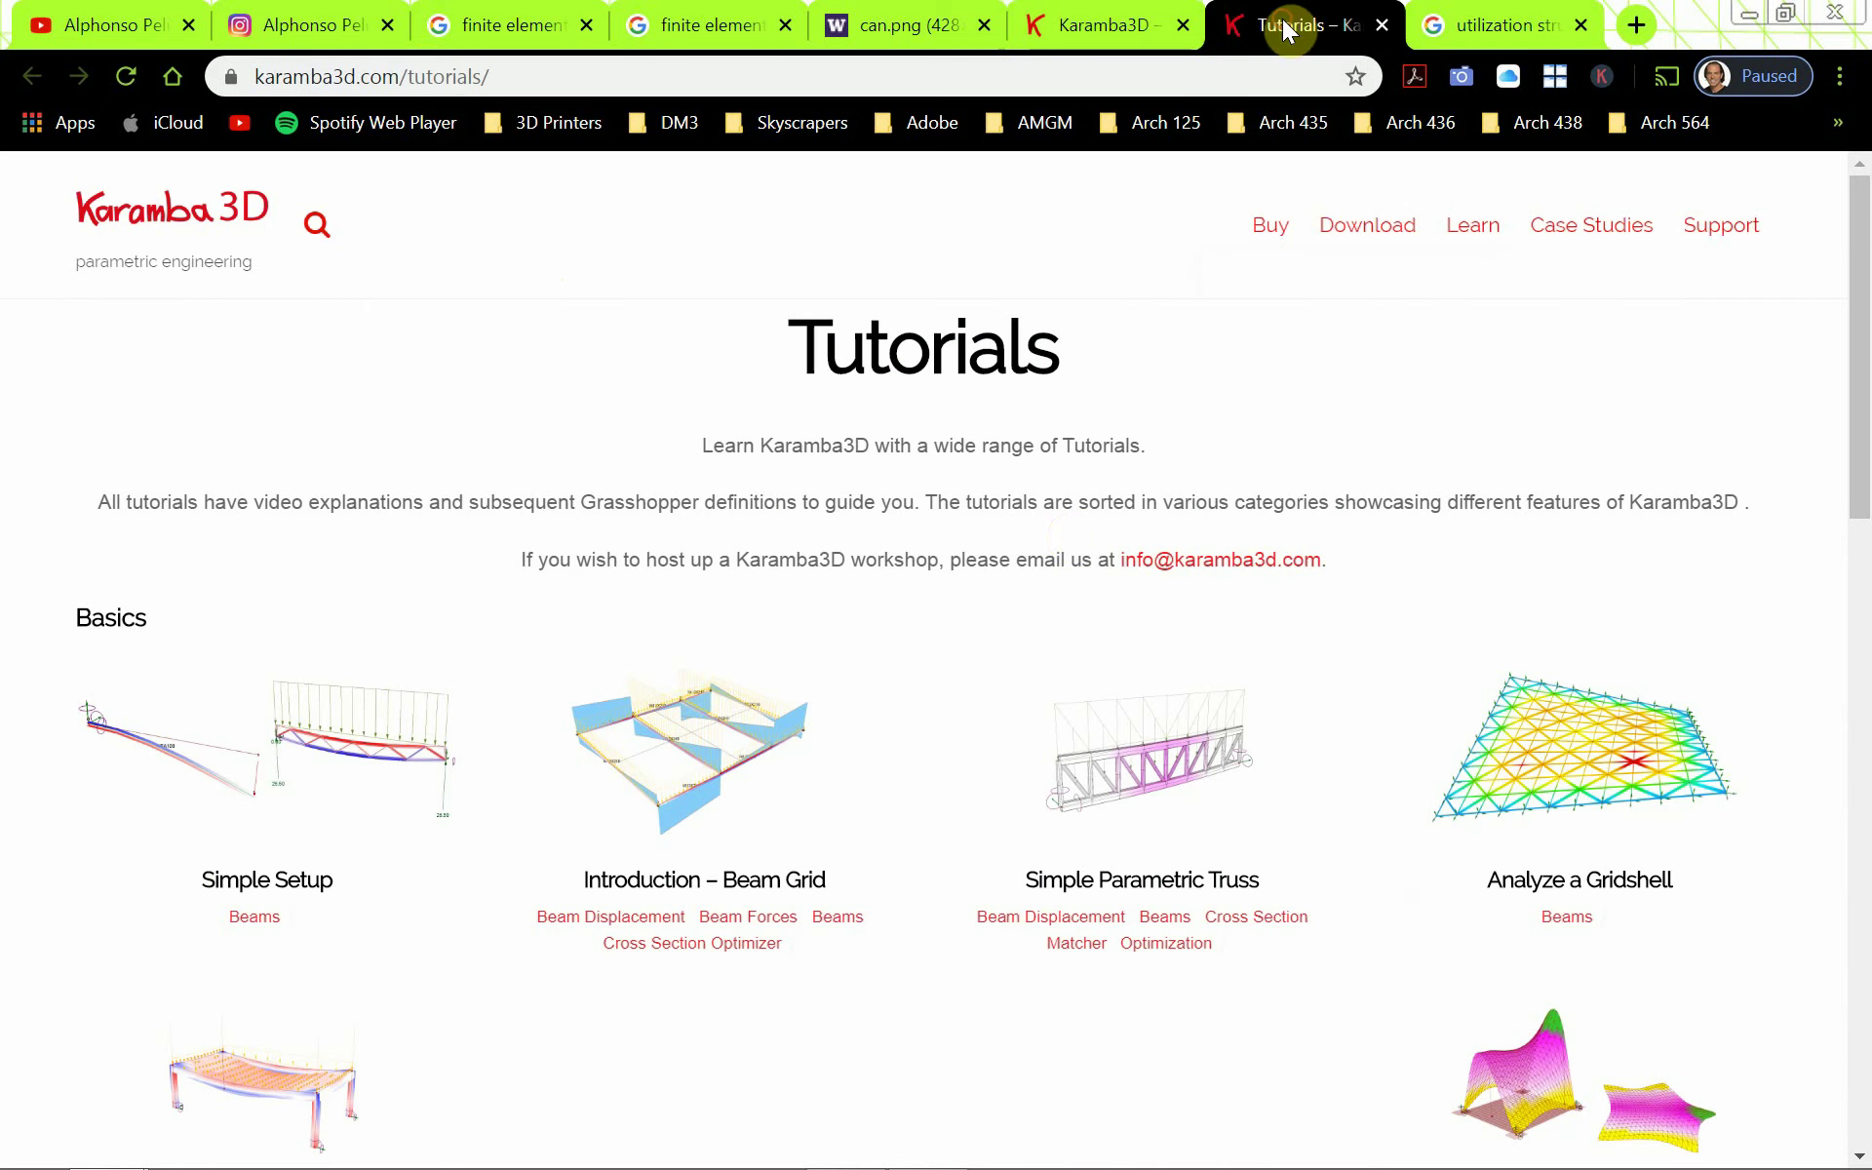
scroll(1165, 680, "down", 3)
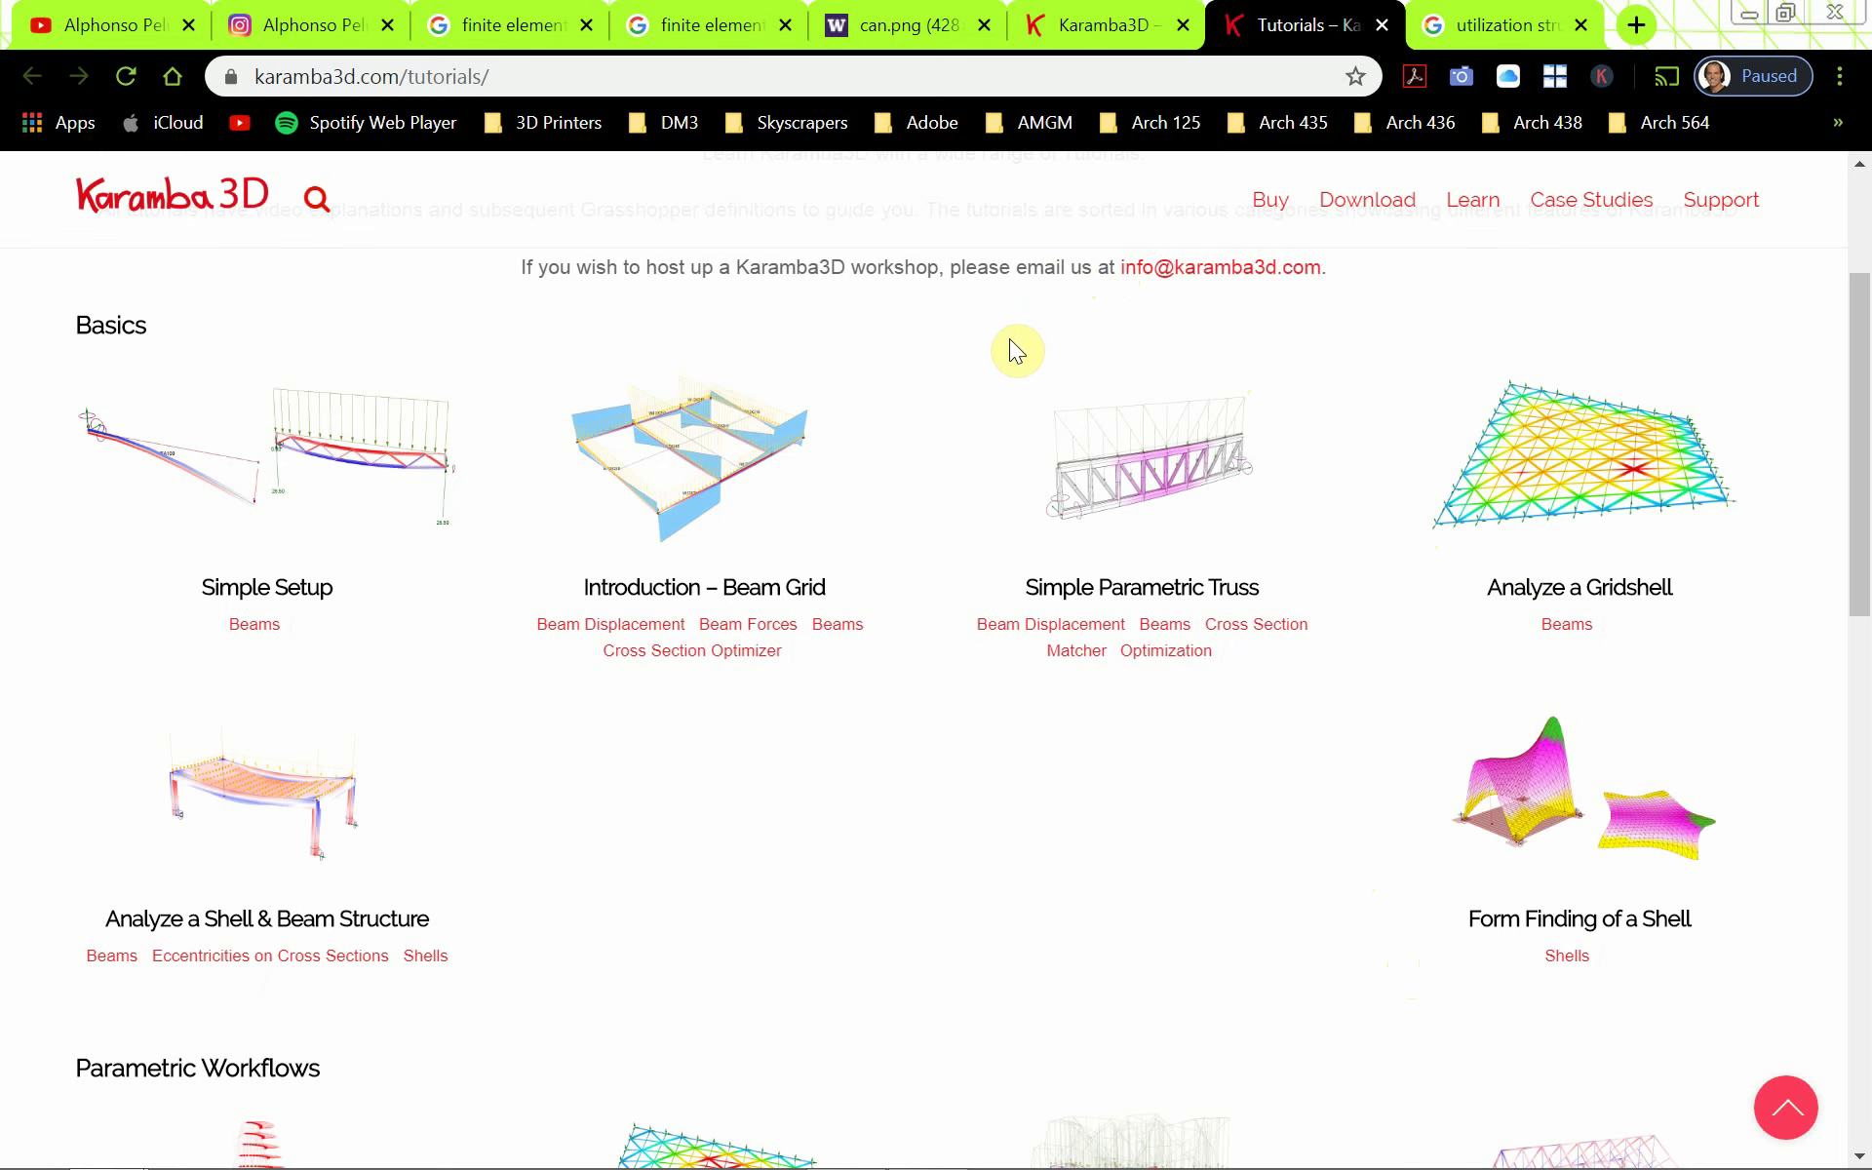
key("alt+Tab")
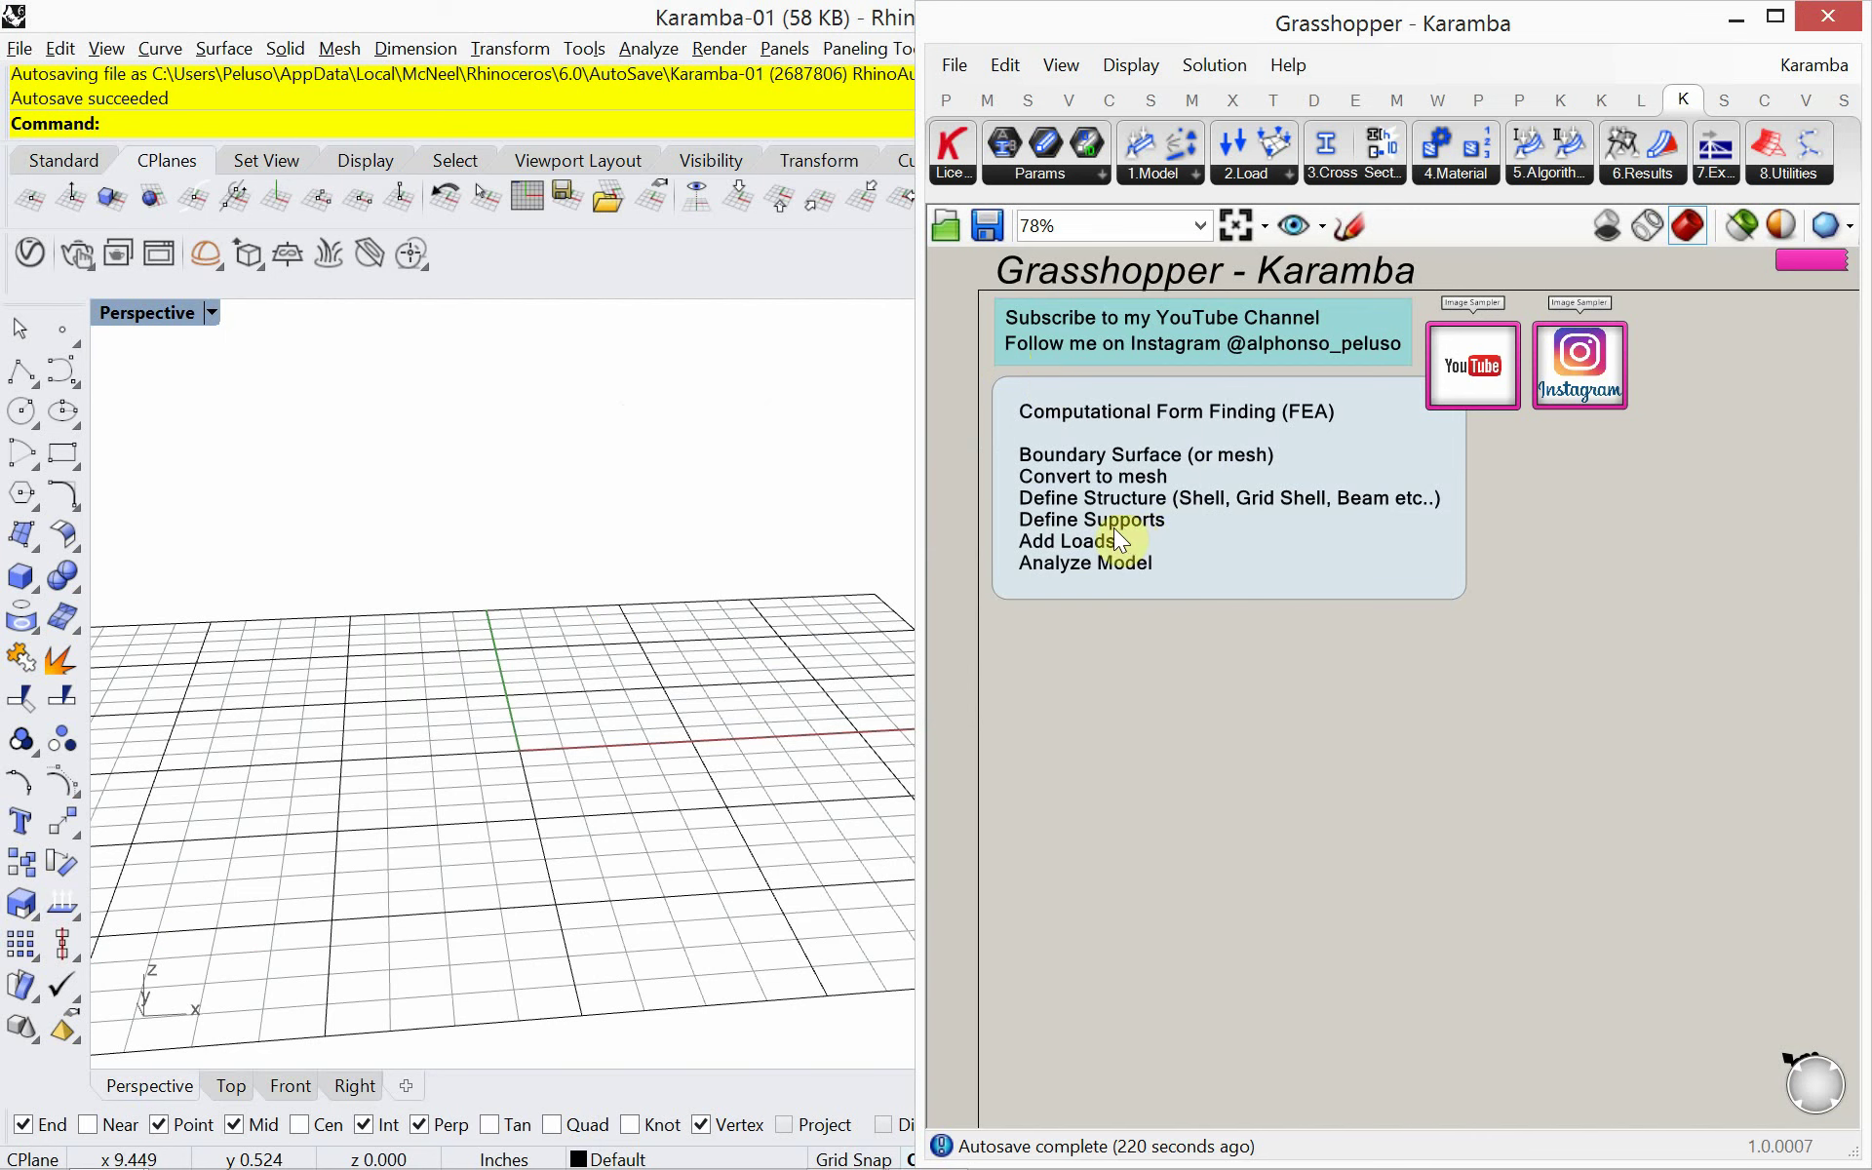
Review the computational form-finding workflow note, from boundary surface to model analysis, and widen the Grasshopper window to fit it.
scroll(1150, 548, "up", 5)
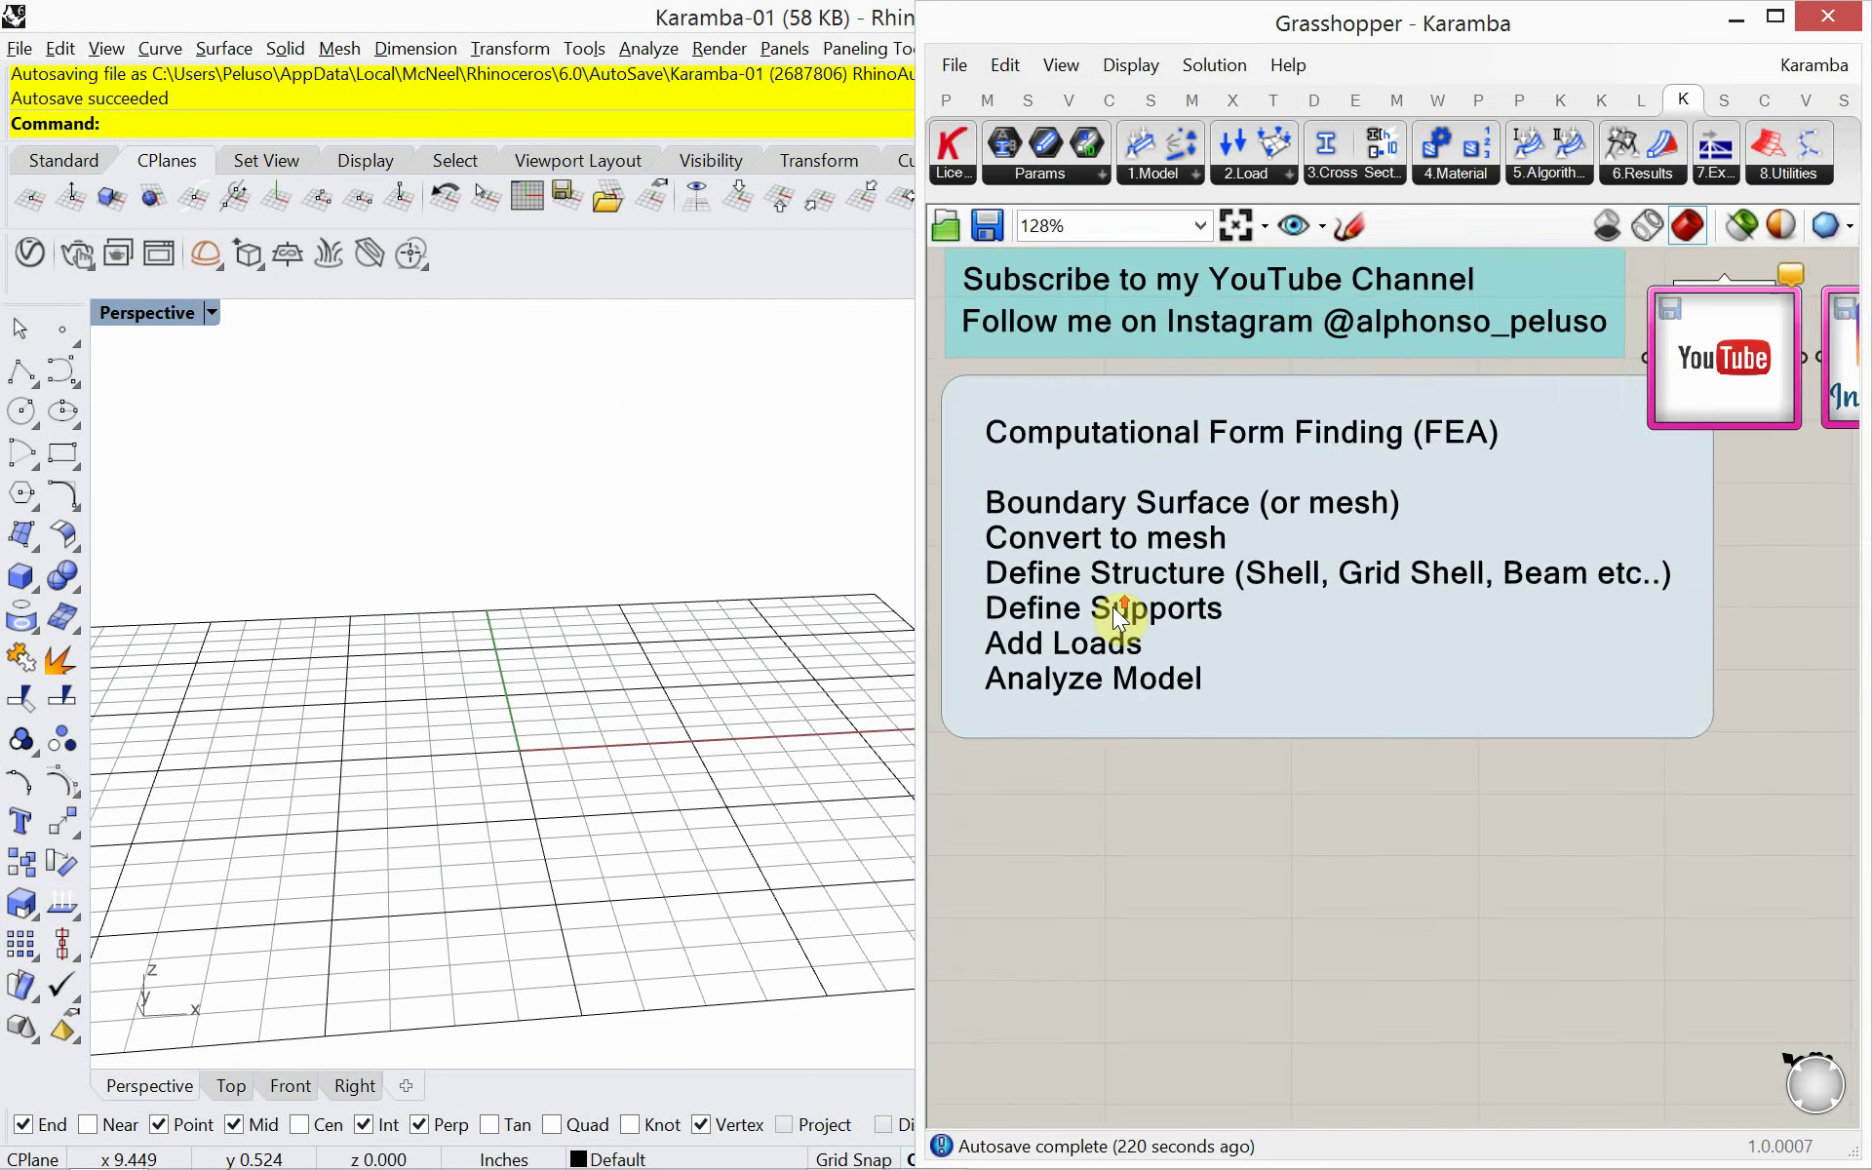
scroll(1113, 616, "up", 1)
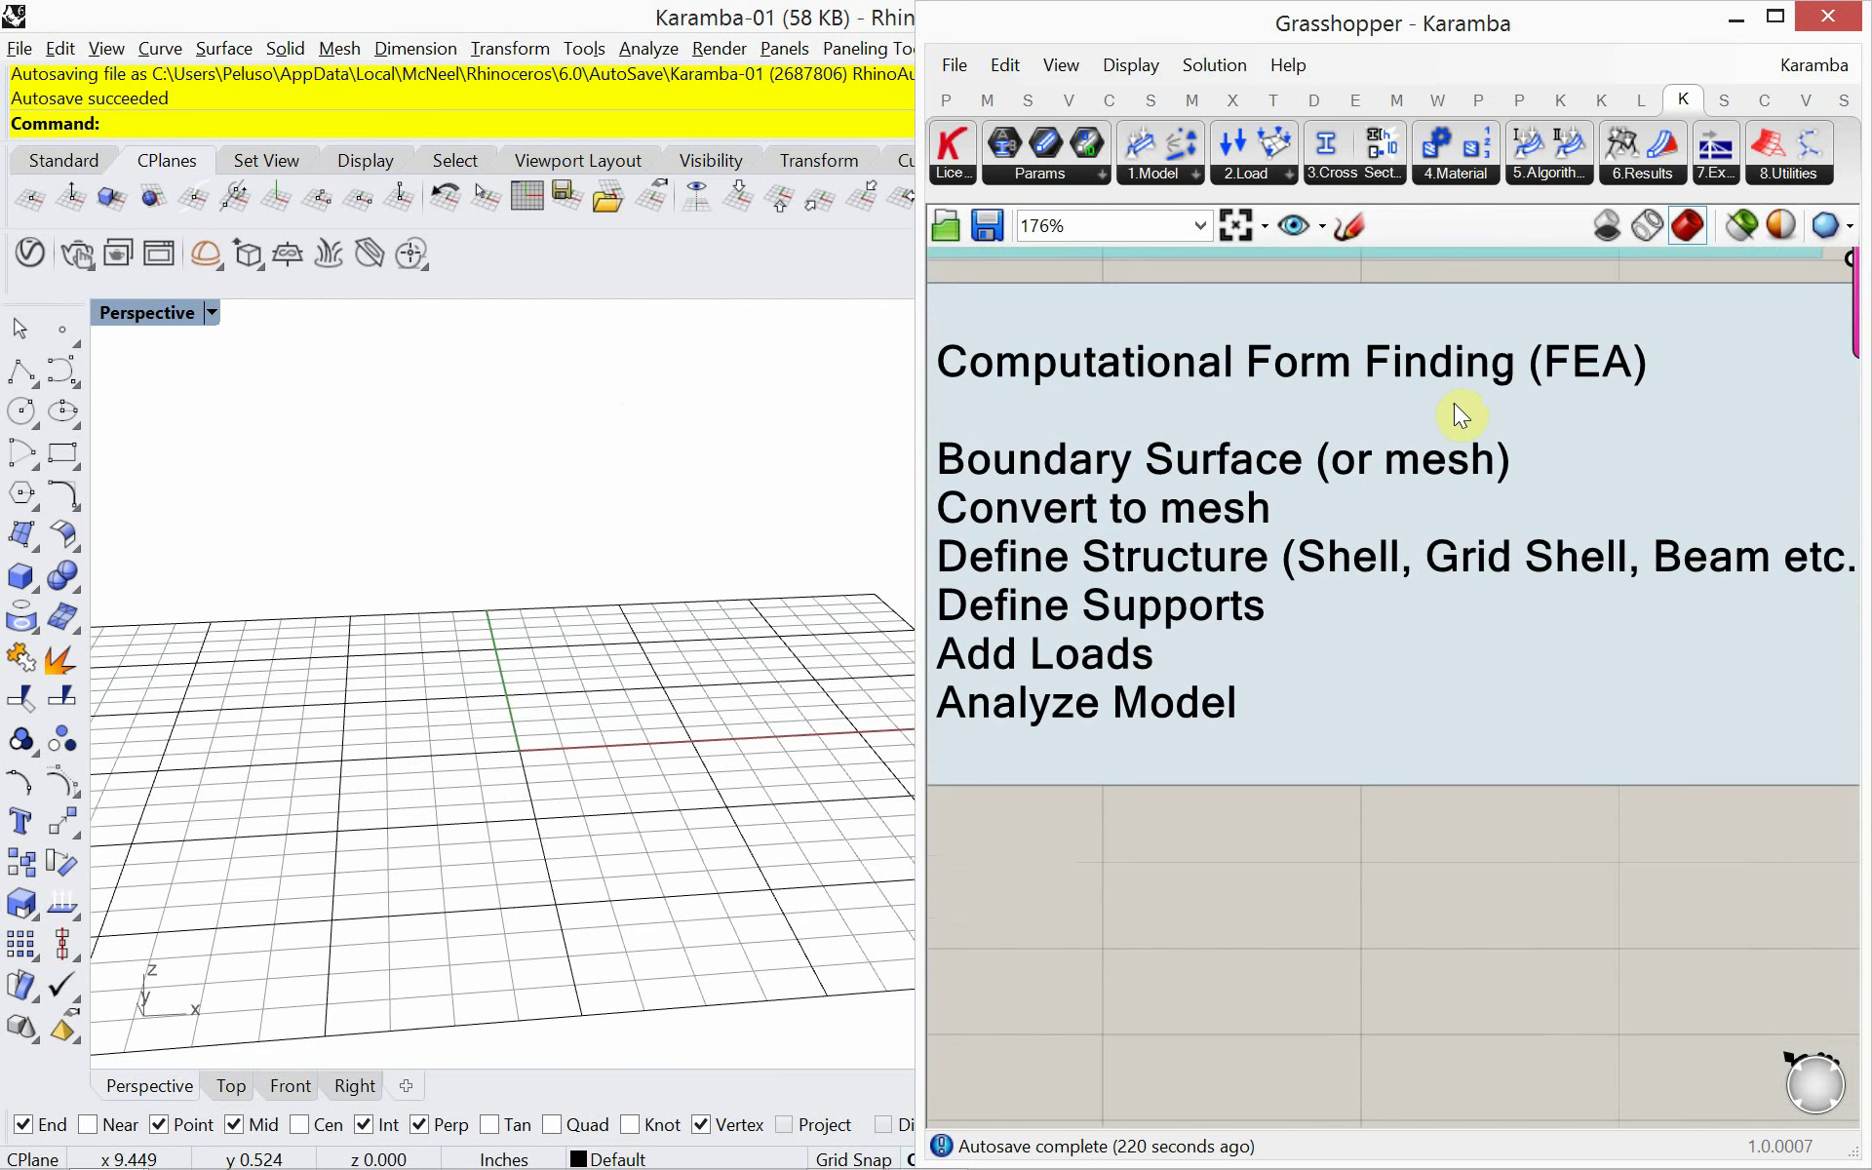
right_click_drag(1352, 881, 1390, 950)
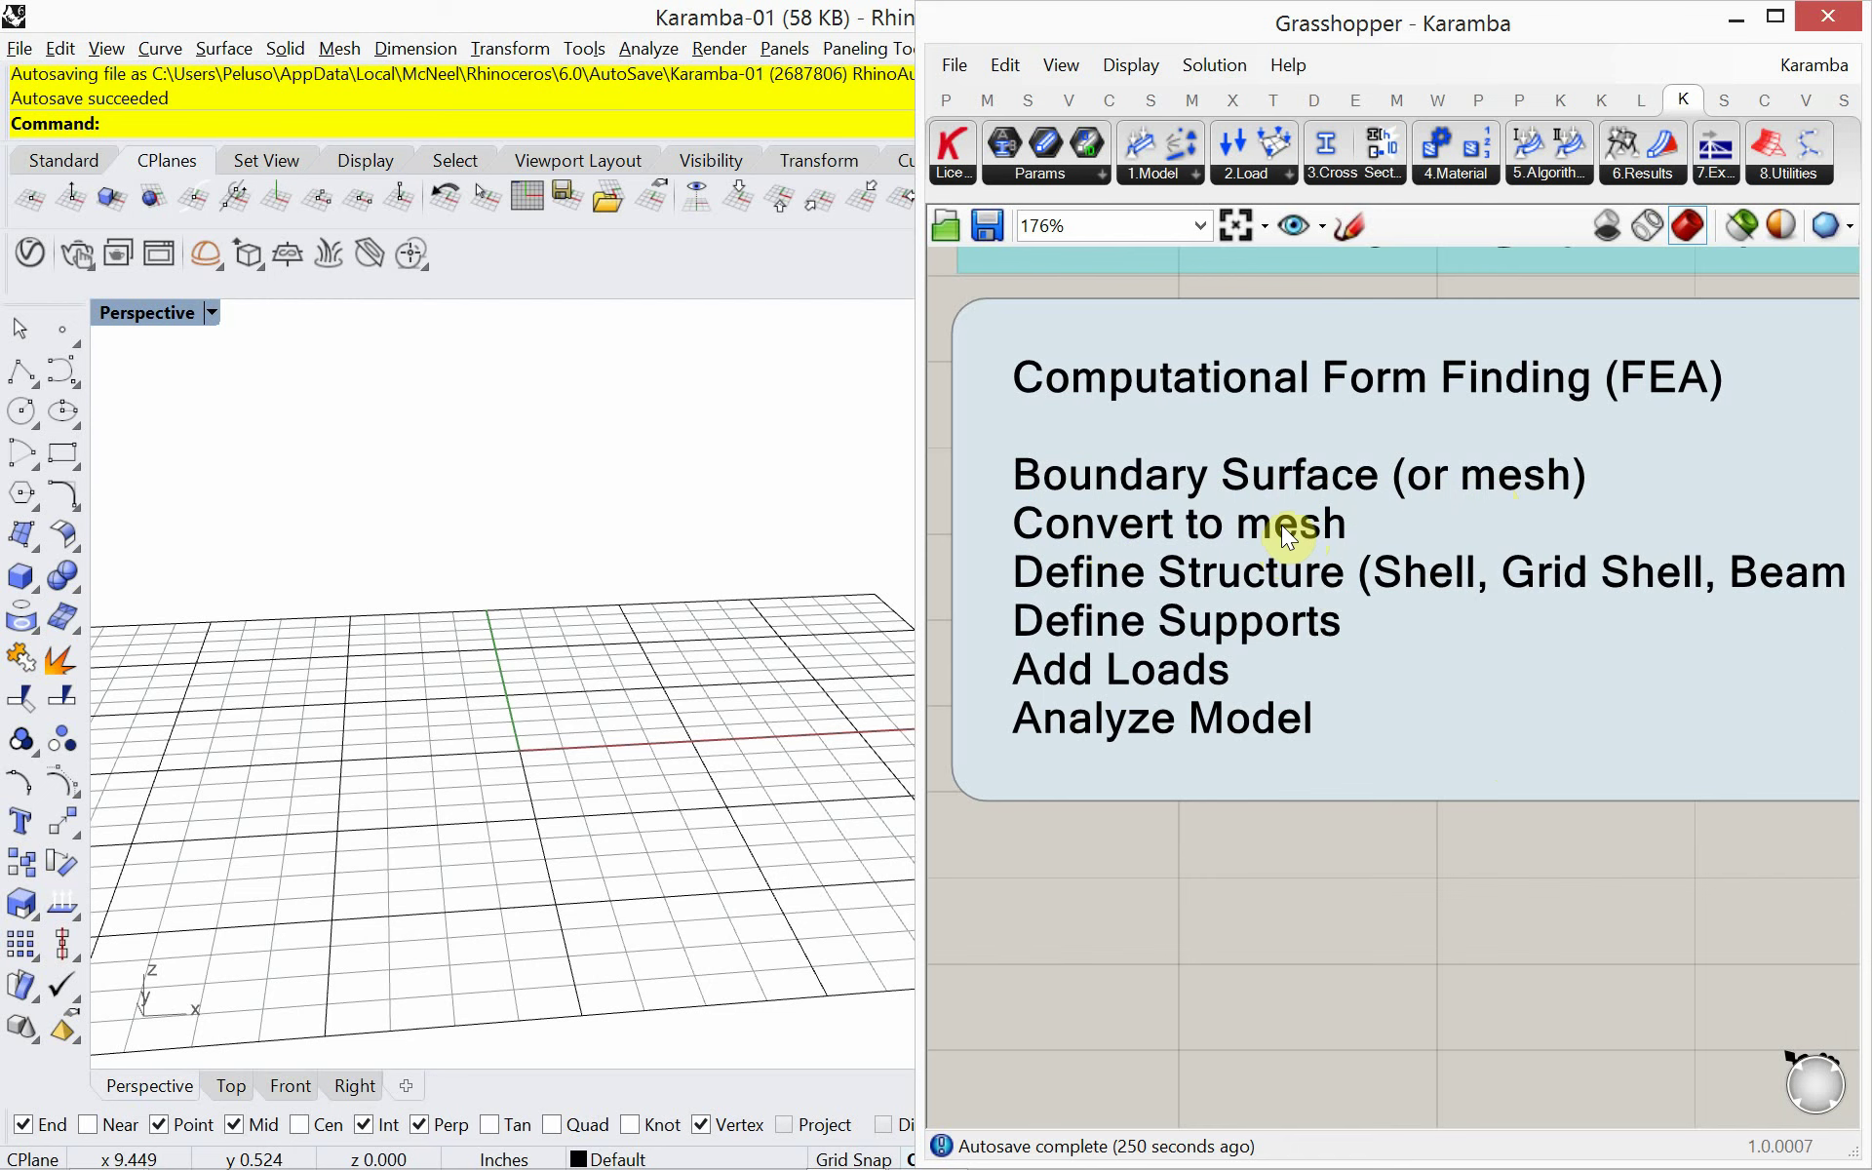
right_click_drag(1386, 617, 1360, 621)
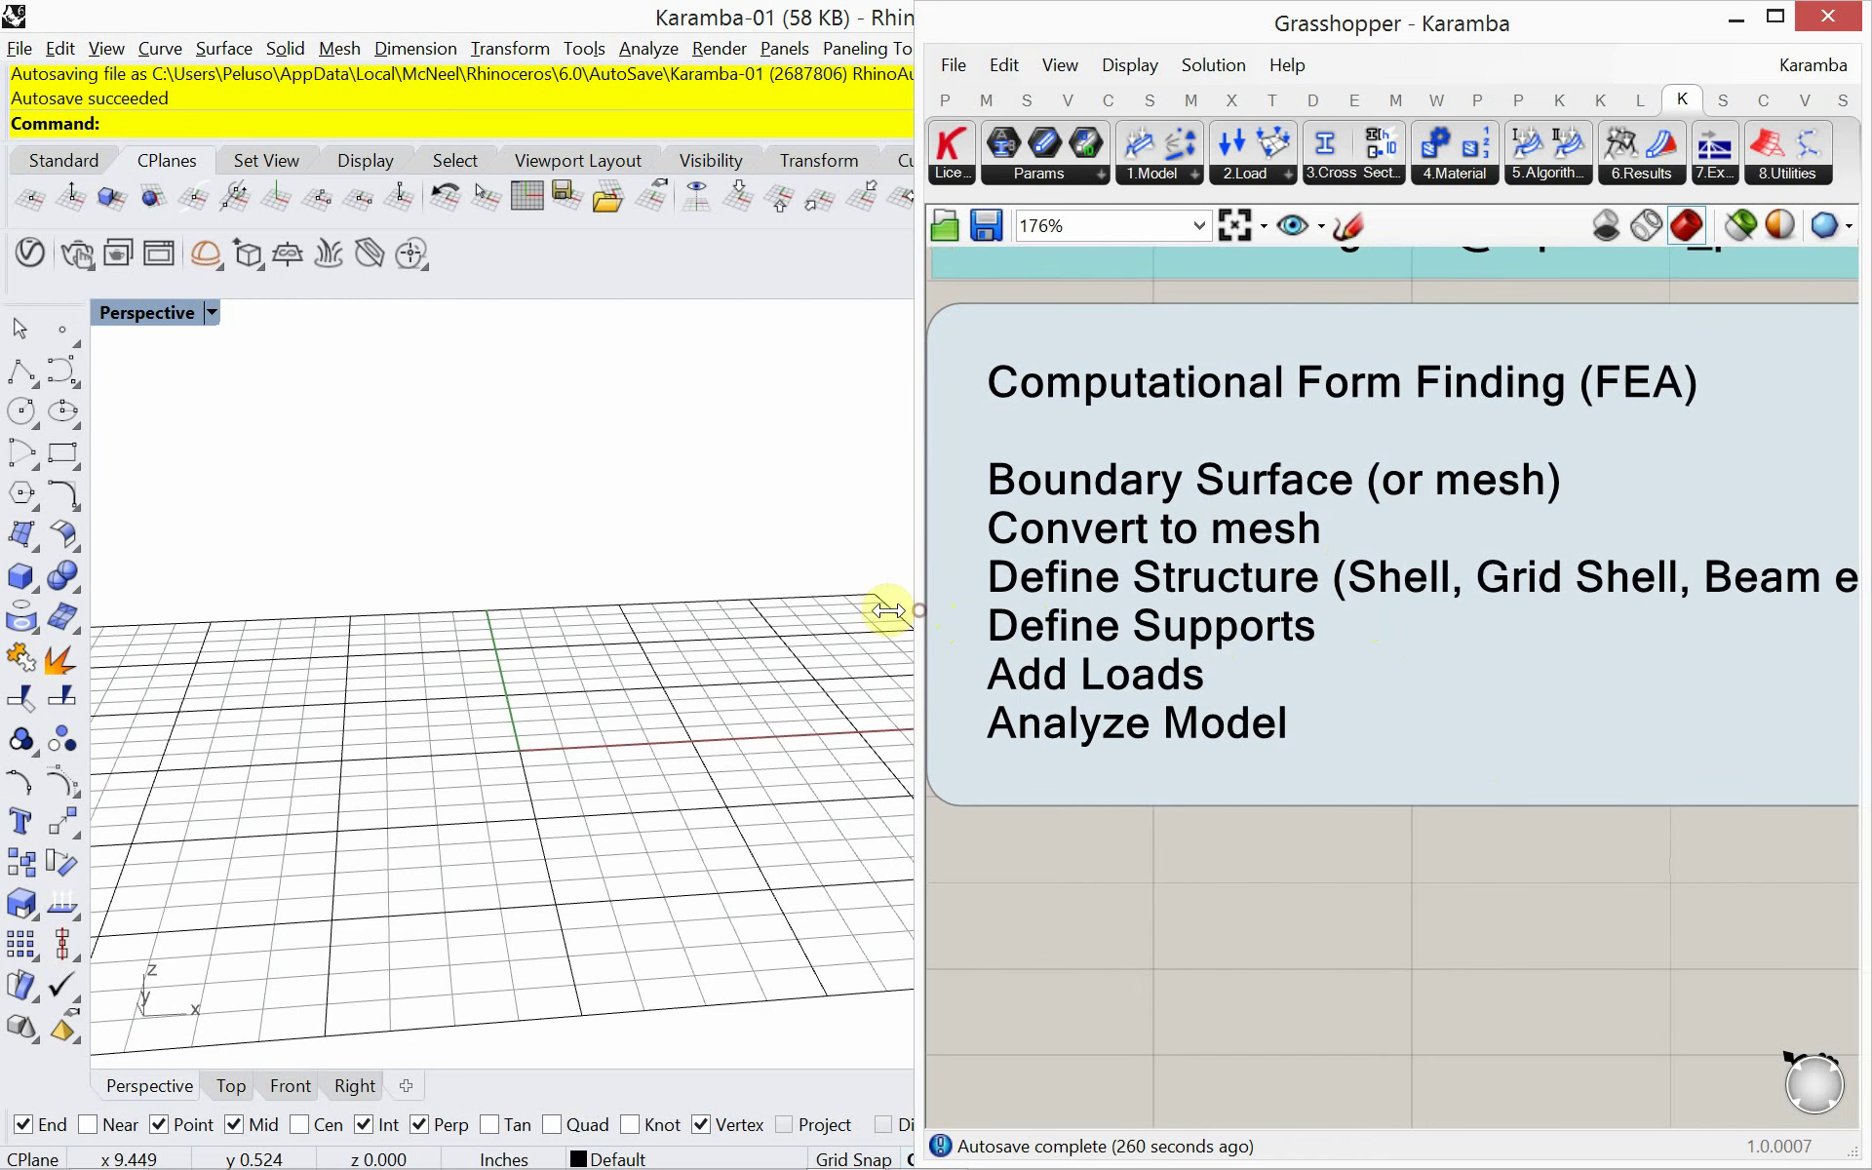
left_click_drag(921, 610, 698, 611)
right_click_drag(1003, 832, 1020, 845)
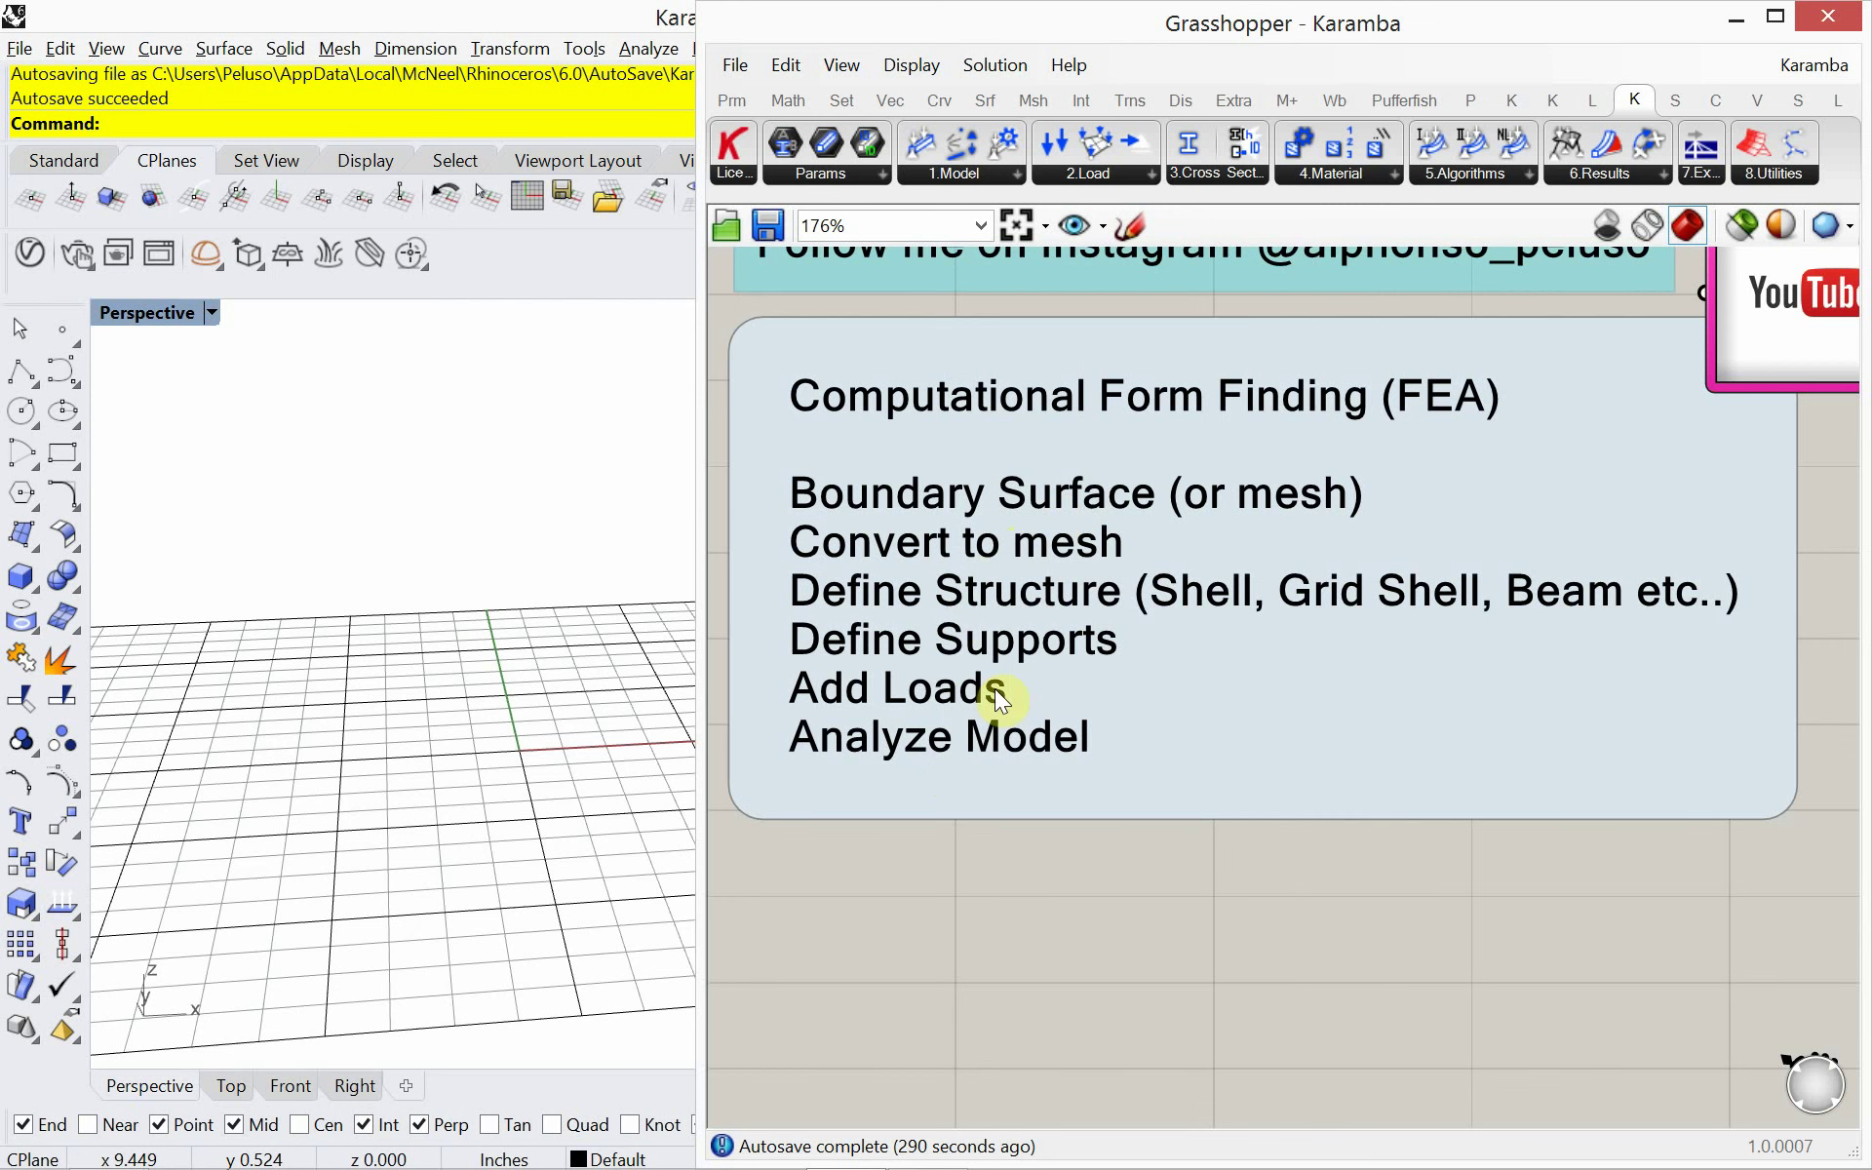
Add an Ellipse component on the empty canvas below the workflow note, leaving room beside its inputs.
right_click_drag(939, 961, 1049, 735)
scroll(1049, 741, "down", 2)
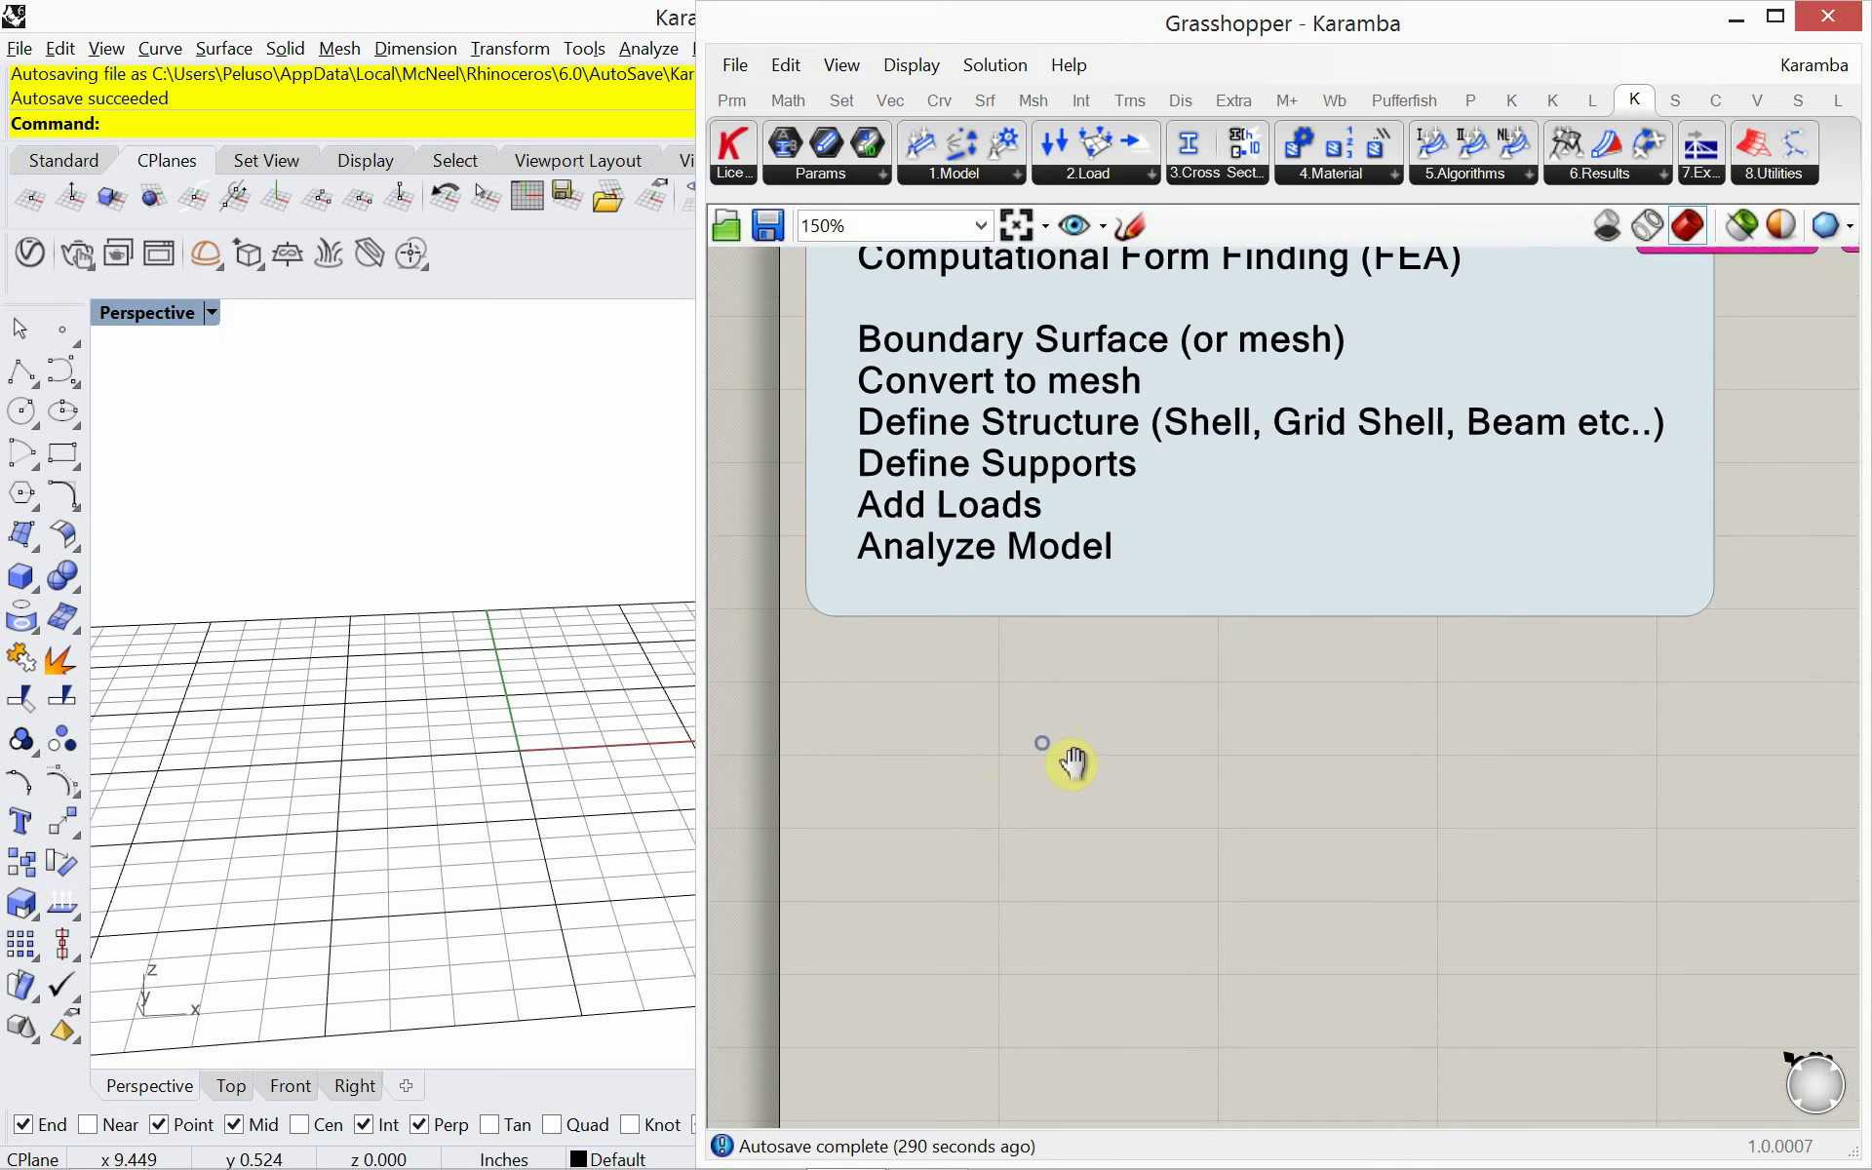
double_click(1141, 719)
type("ell")
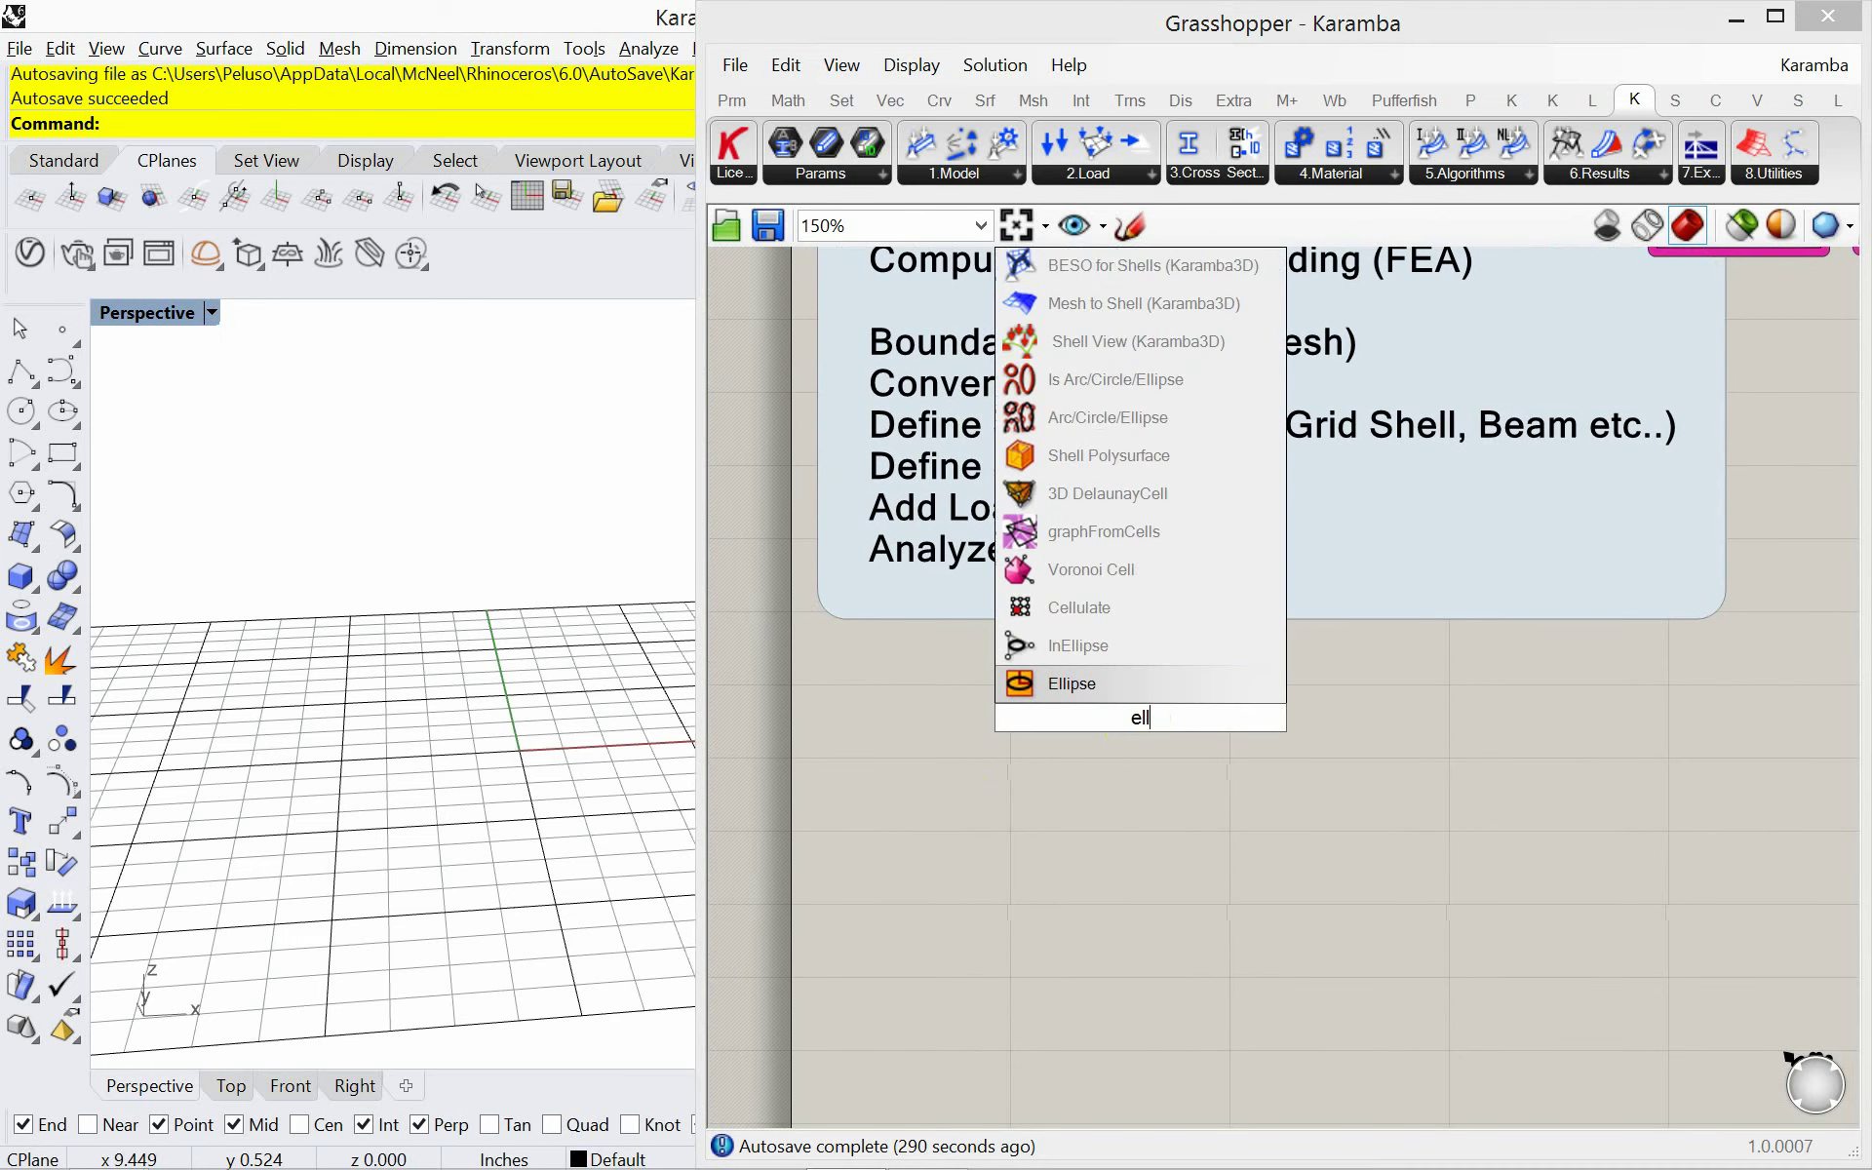
left_click(1133, 688)
right_click_drag(1037, 737, 1068, 770)
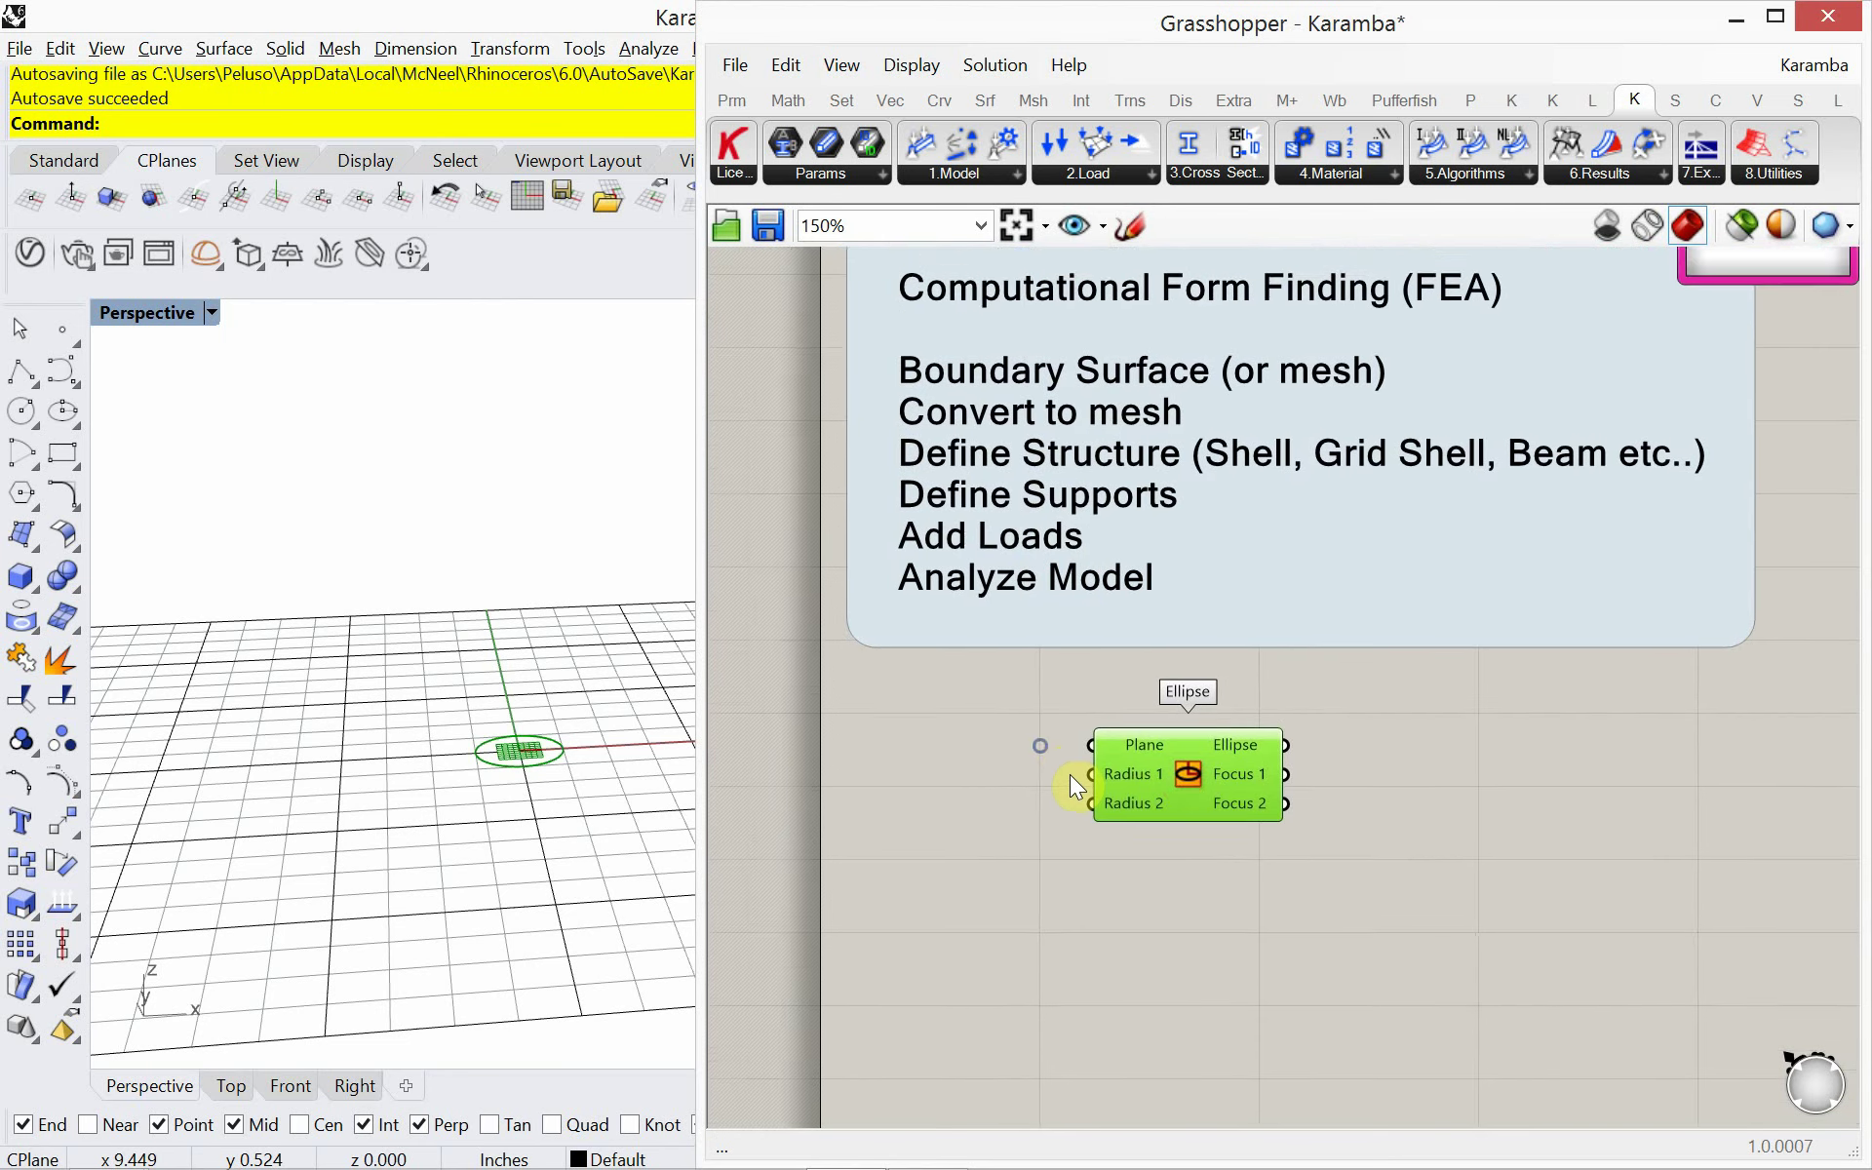
scroll(1034, 763, "up", 4)
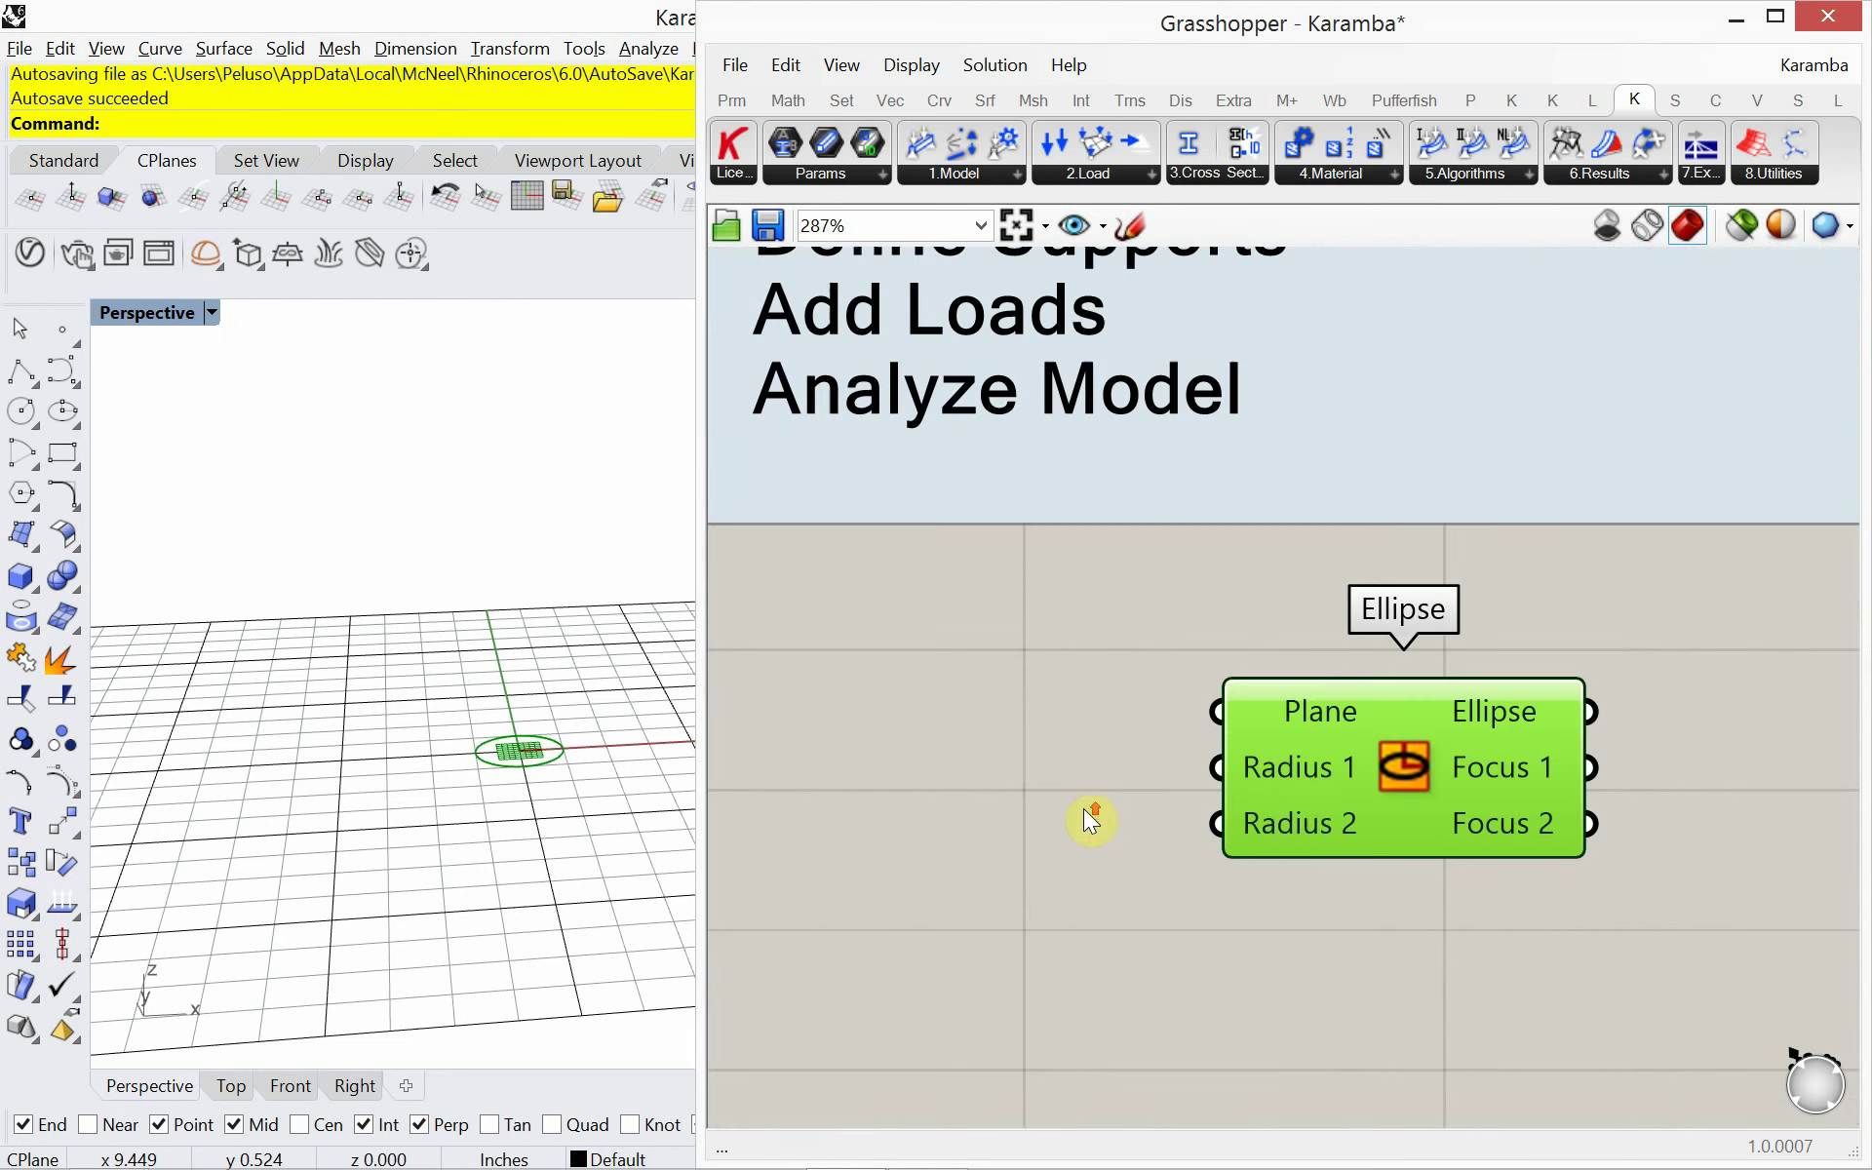
left_click_drag(1312, 788, 1415, 768)
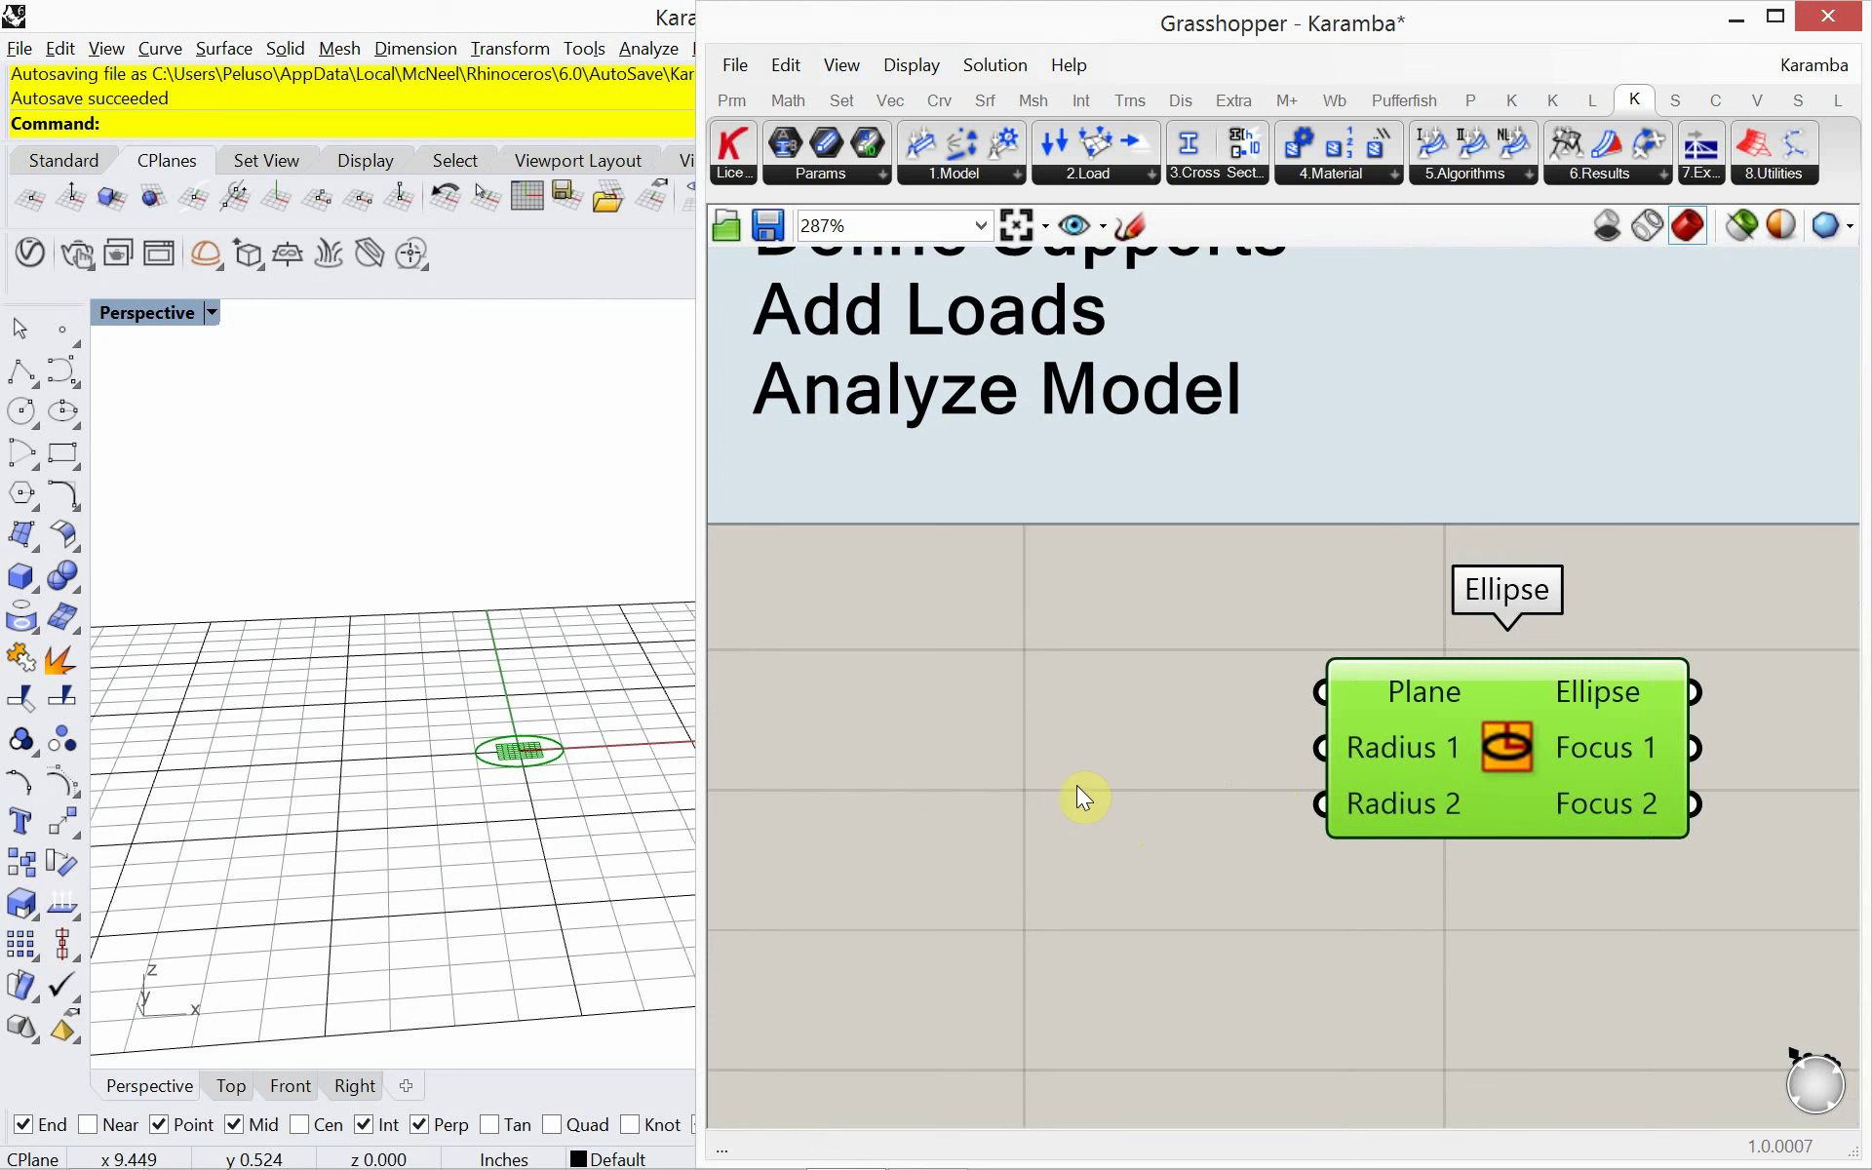
Create a number slider with value 8 and connect it to the ellipse's Radius 1 input.
double_click(1014, 775)
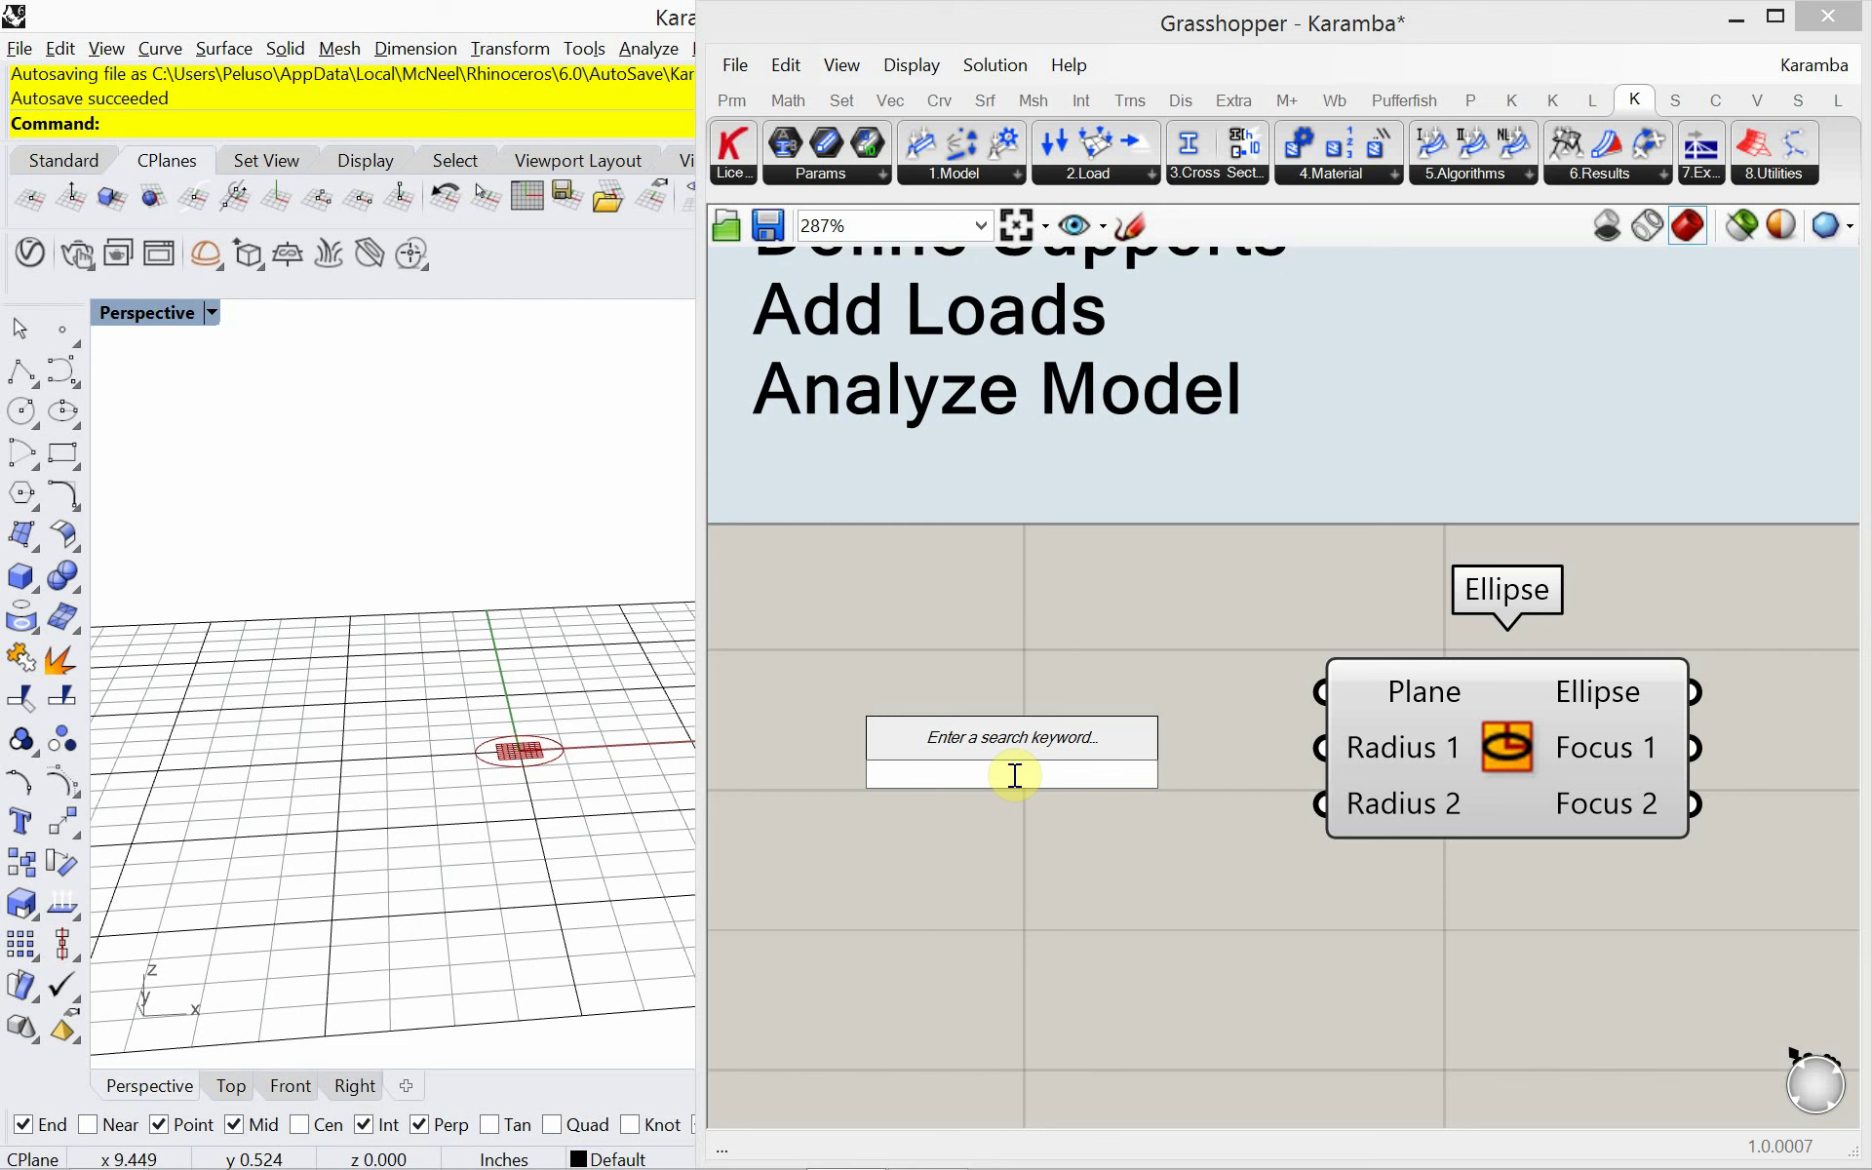
type("8")
key("Return")
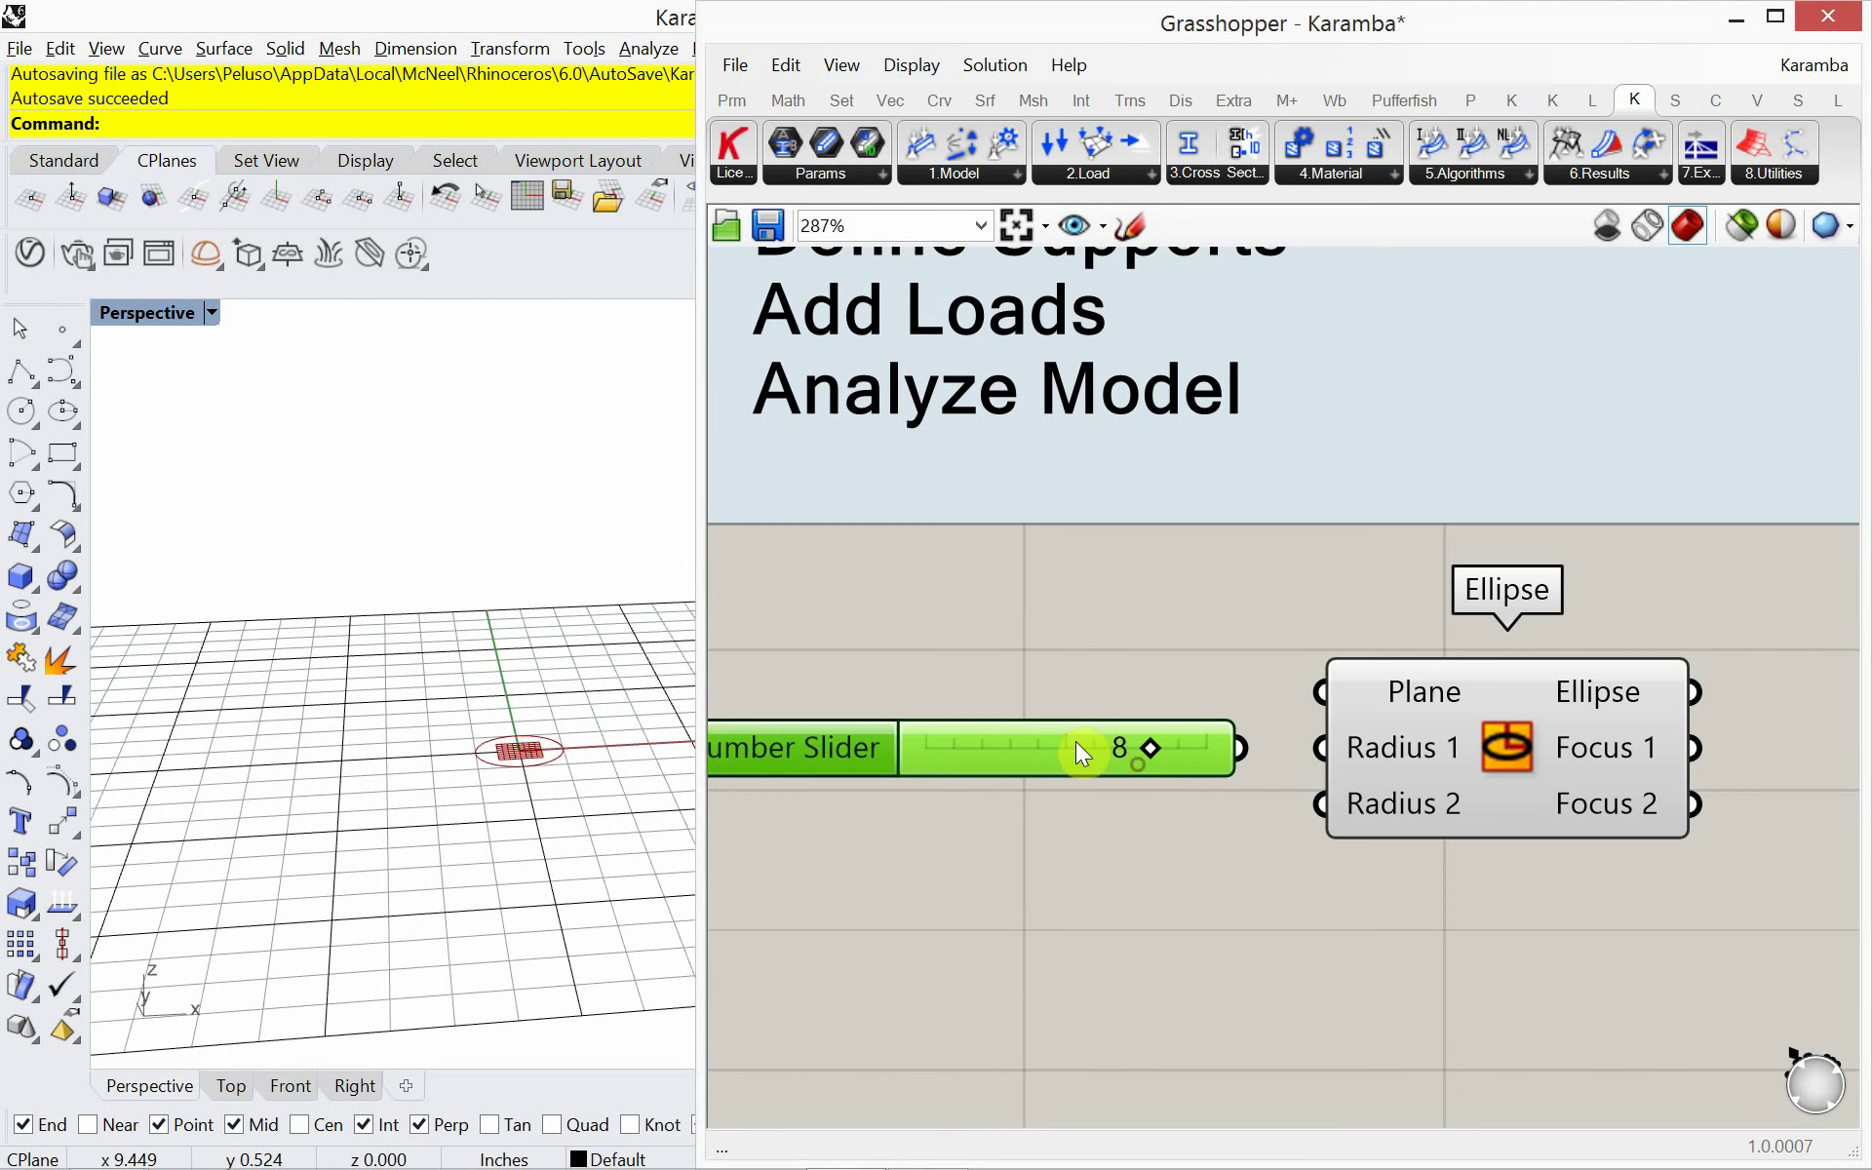
left_click_drag(1248, 754, 1321, 747)
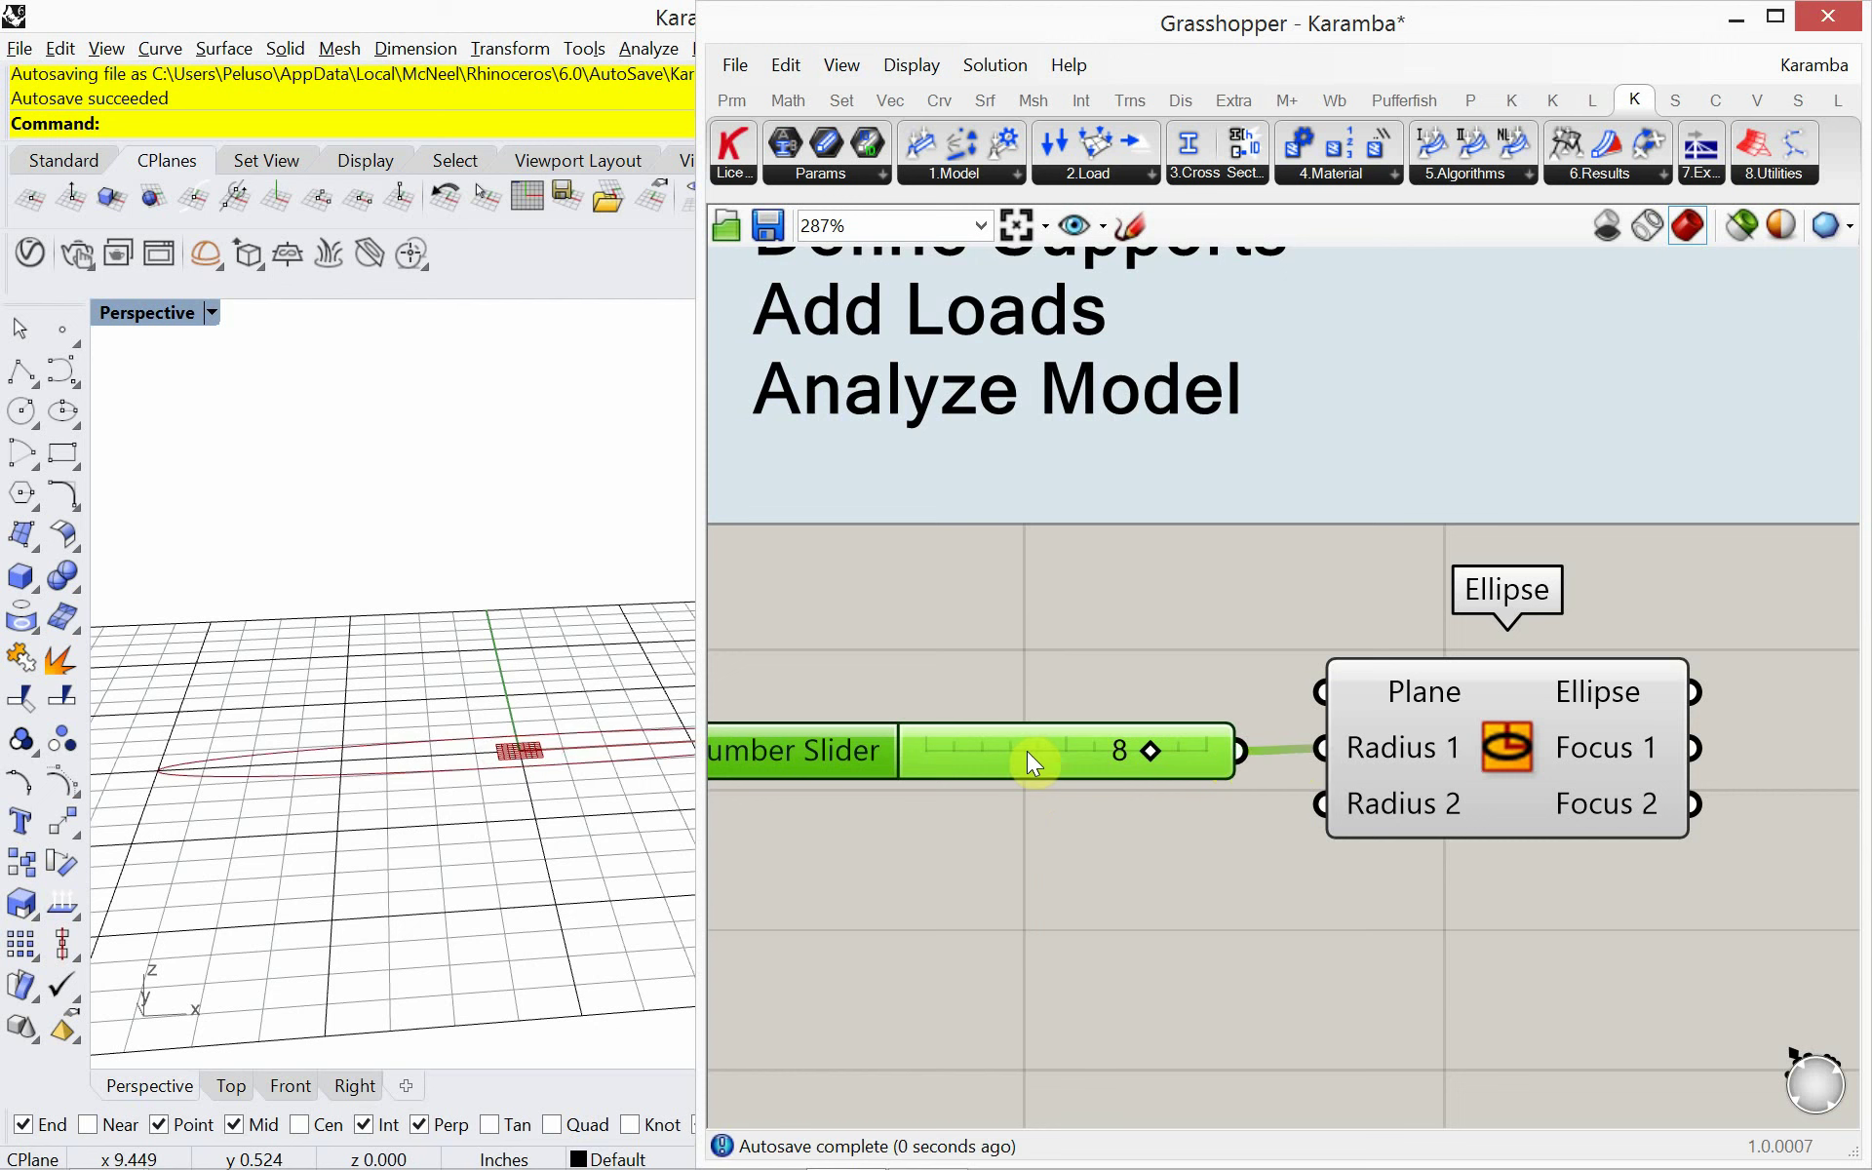
Create a number slider with value 6, connect it to Radius 2, and space the Ellipse component farther from its sliders.
double_click(987, 846)
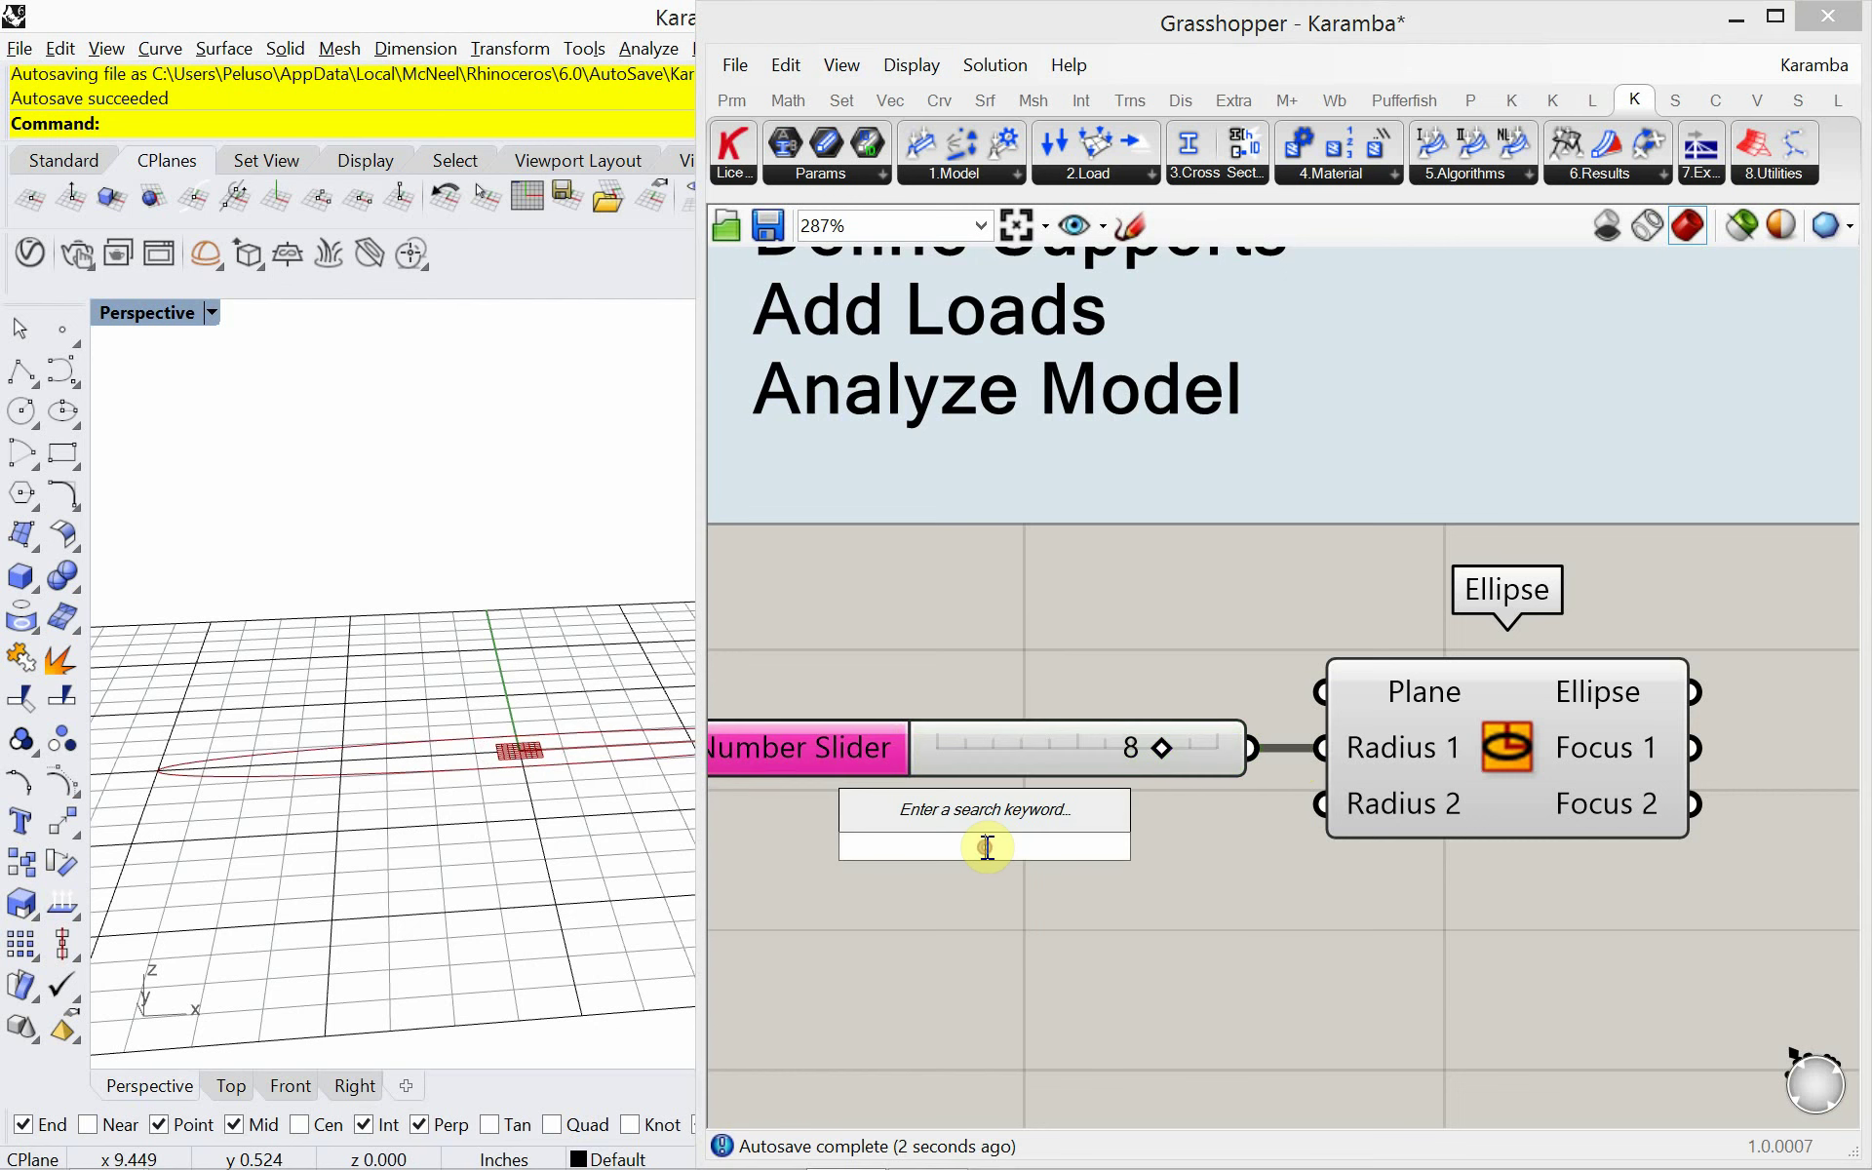
type("6")
key("Return")
left_click_drag(1262, 854, 1321, 804)
scroll(371, 868, "up", 2)
scroll(365, 864, "down", 4)
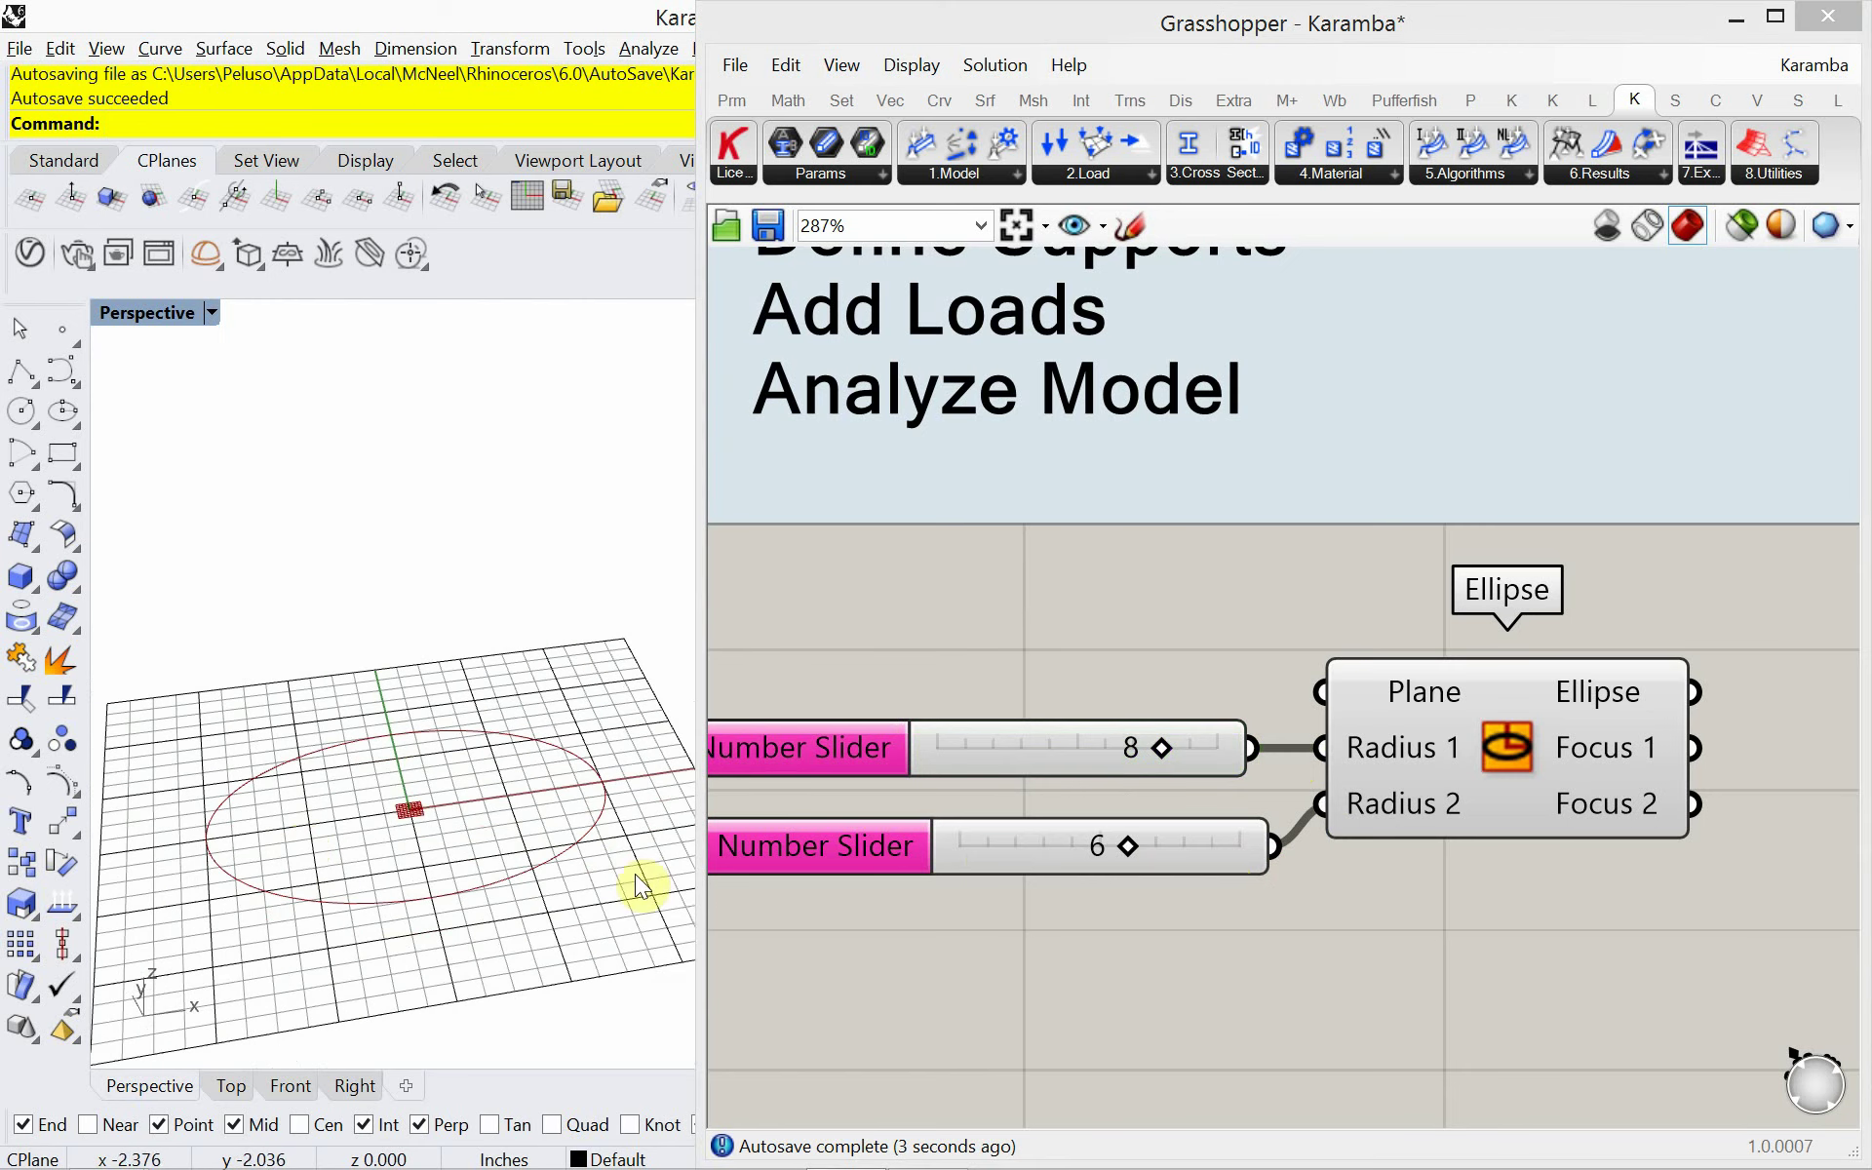
scroll(1115, 849, "down", 2)
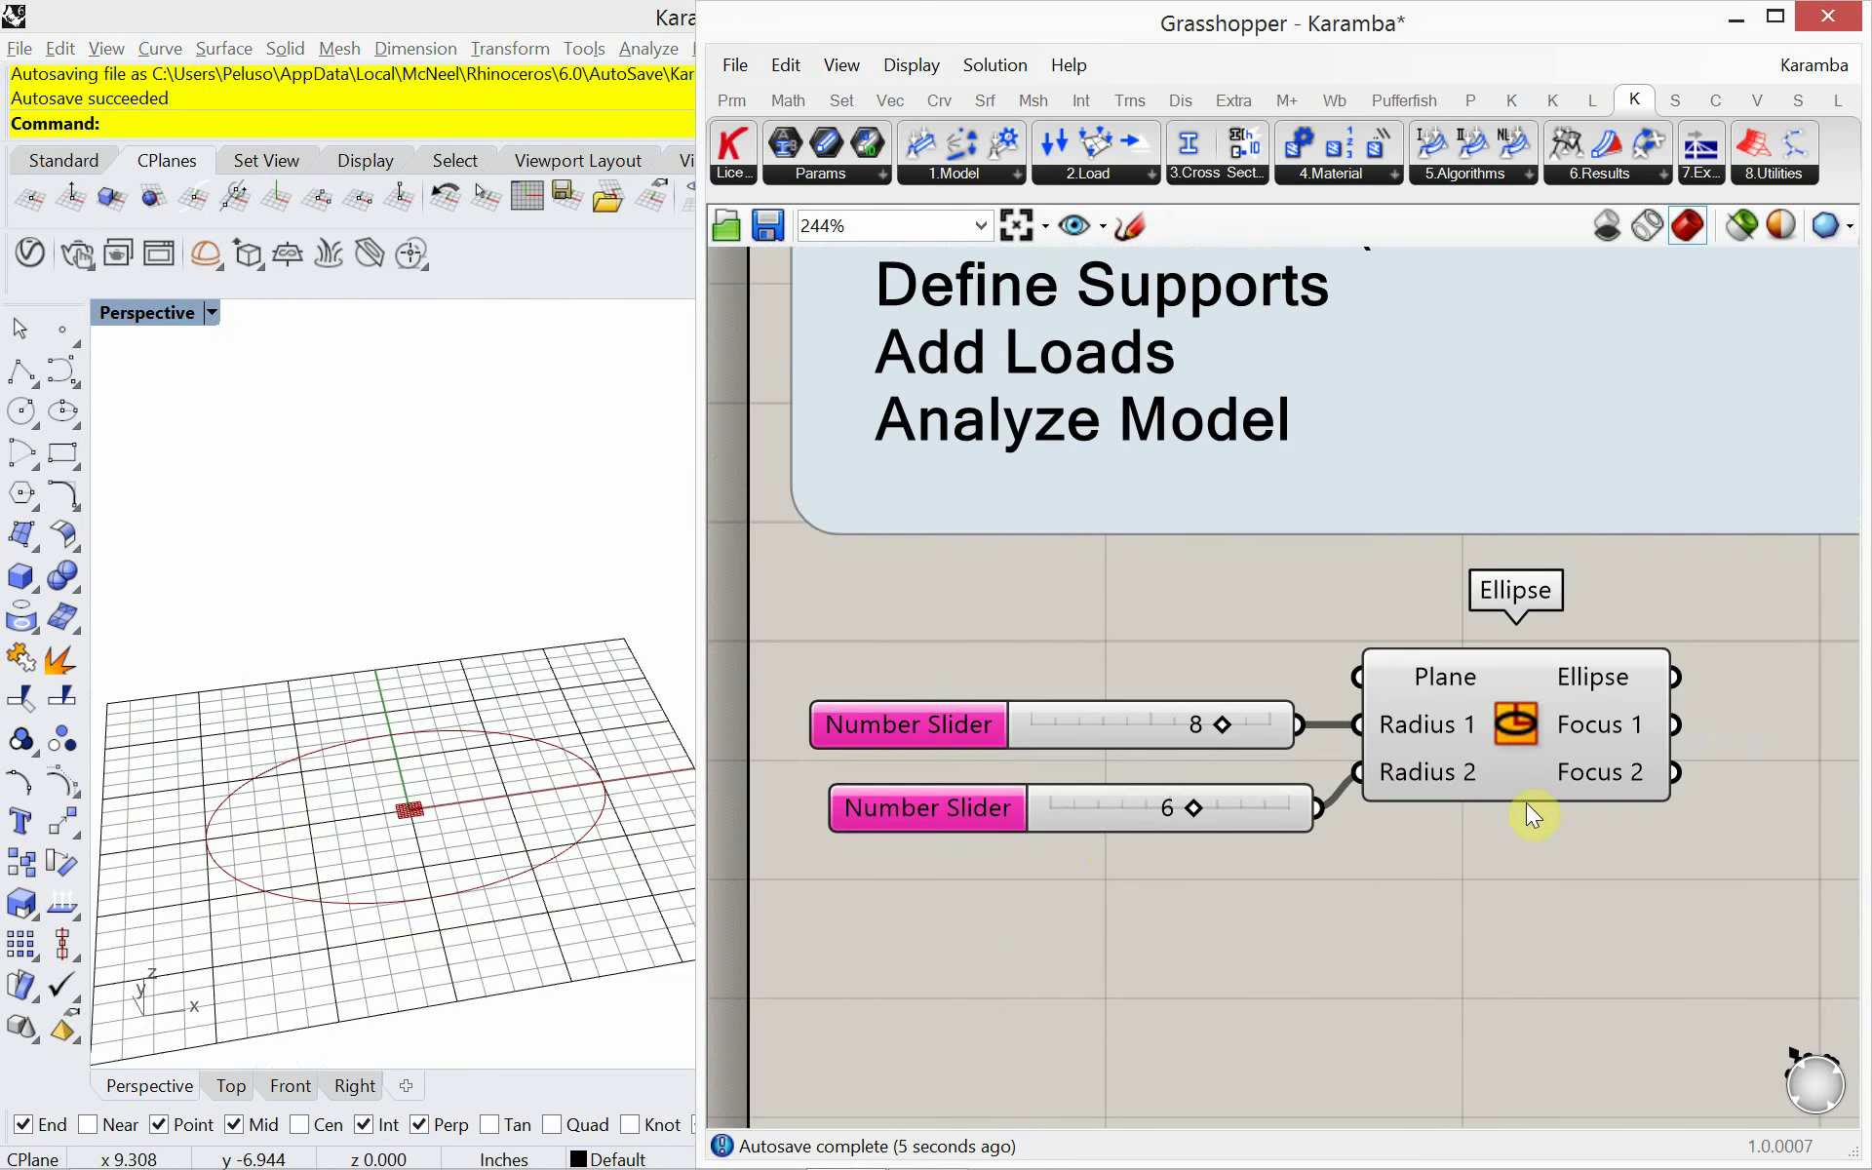
left_click_drag(1516, 786, 1552, 784)
mouse_move(1475, 679)
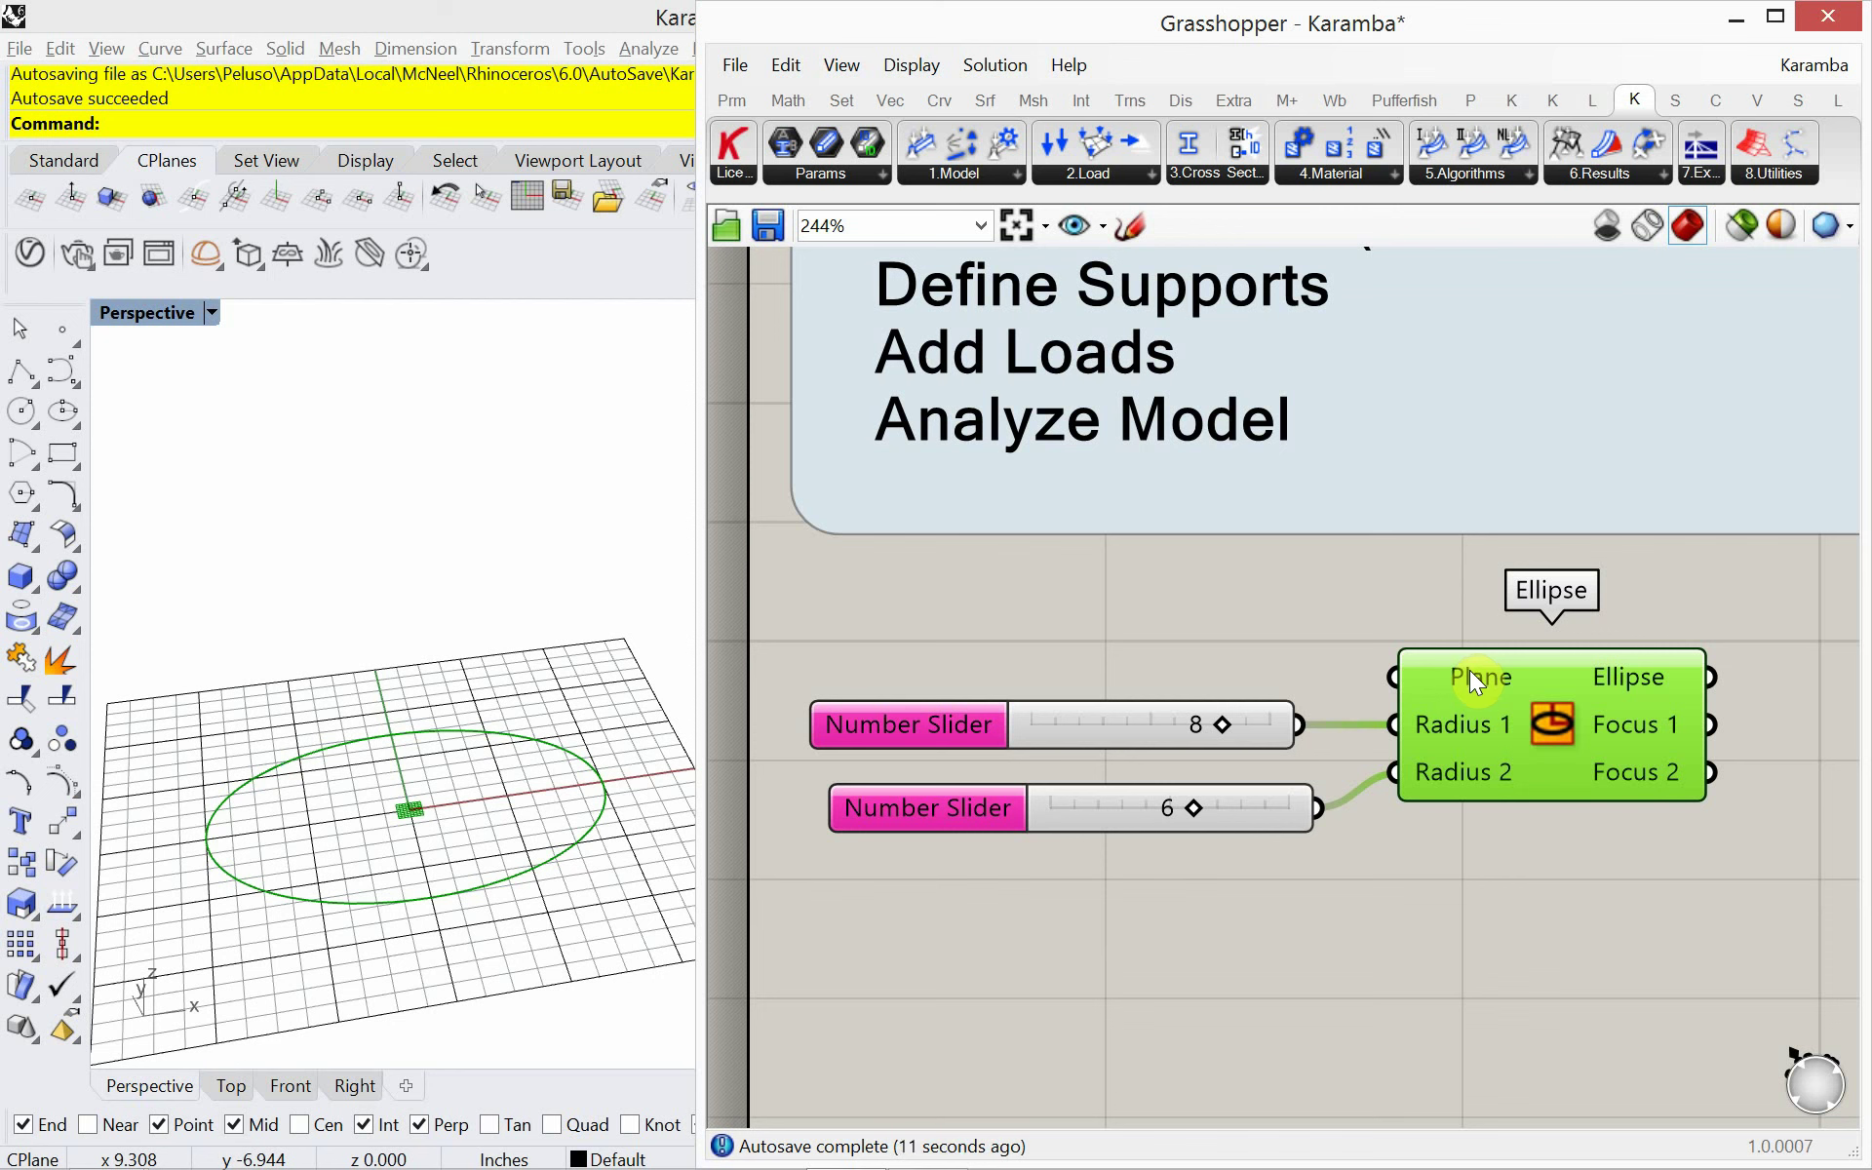
left_click_drag(1497, 726, 1526, 729)
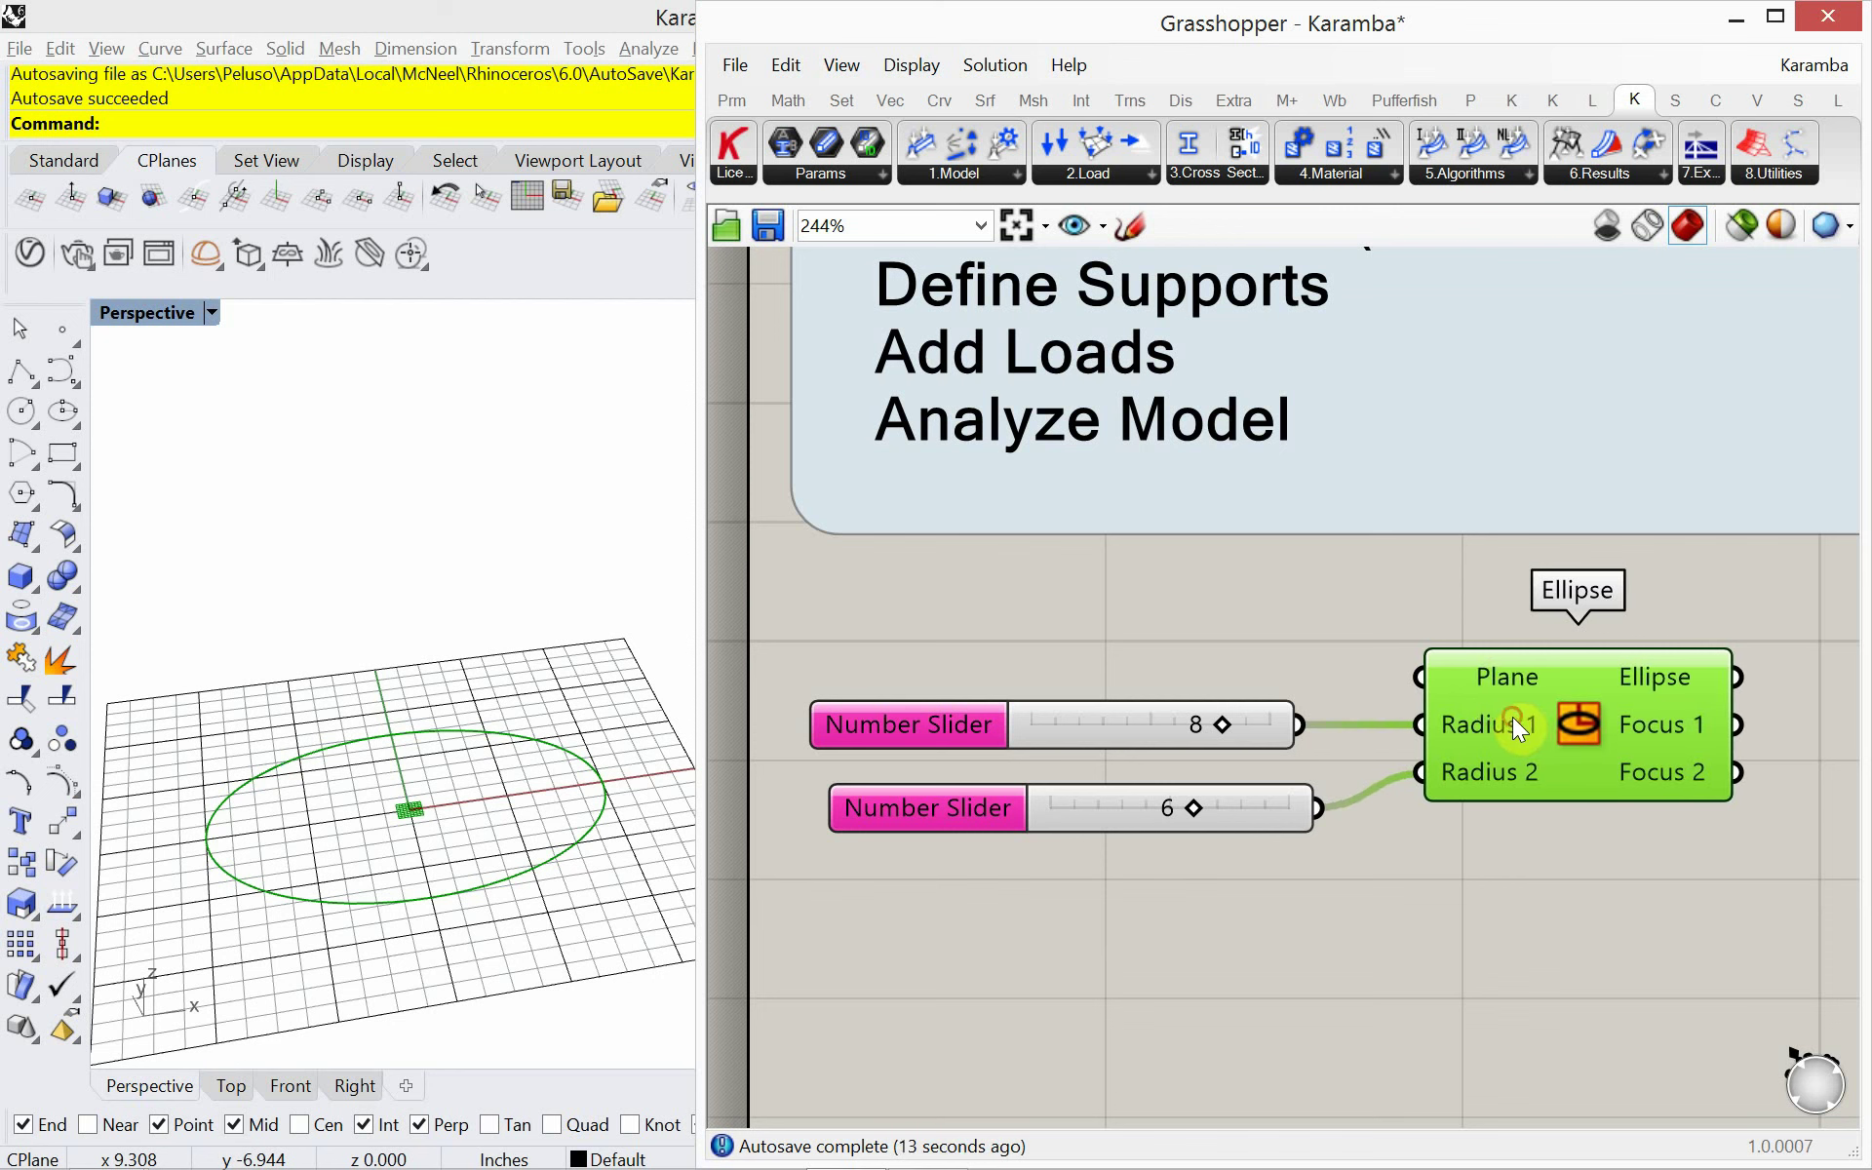
Duplicate the Ellipse component with its two sliders below the original and set both copied radius sliders to 5.
left_click_drag(1553, 924, 1131, 648)
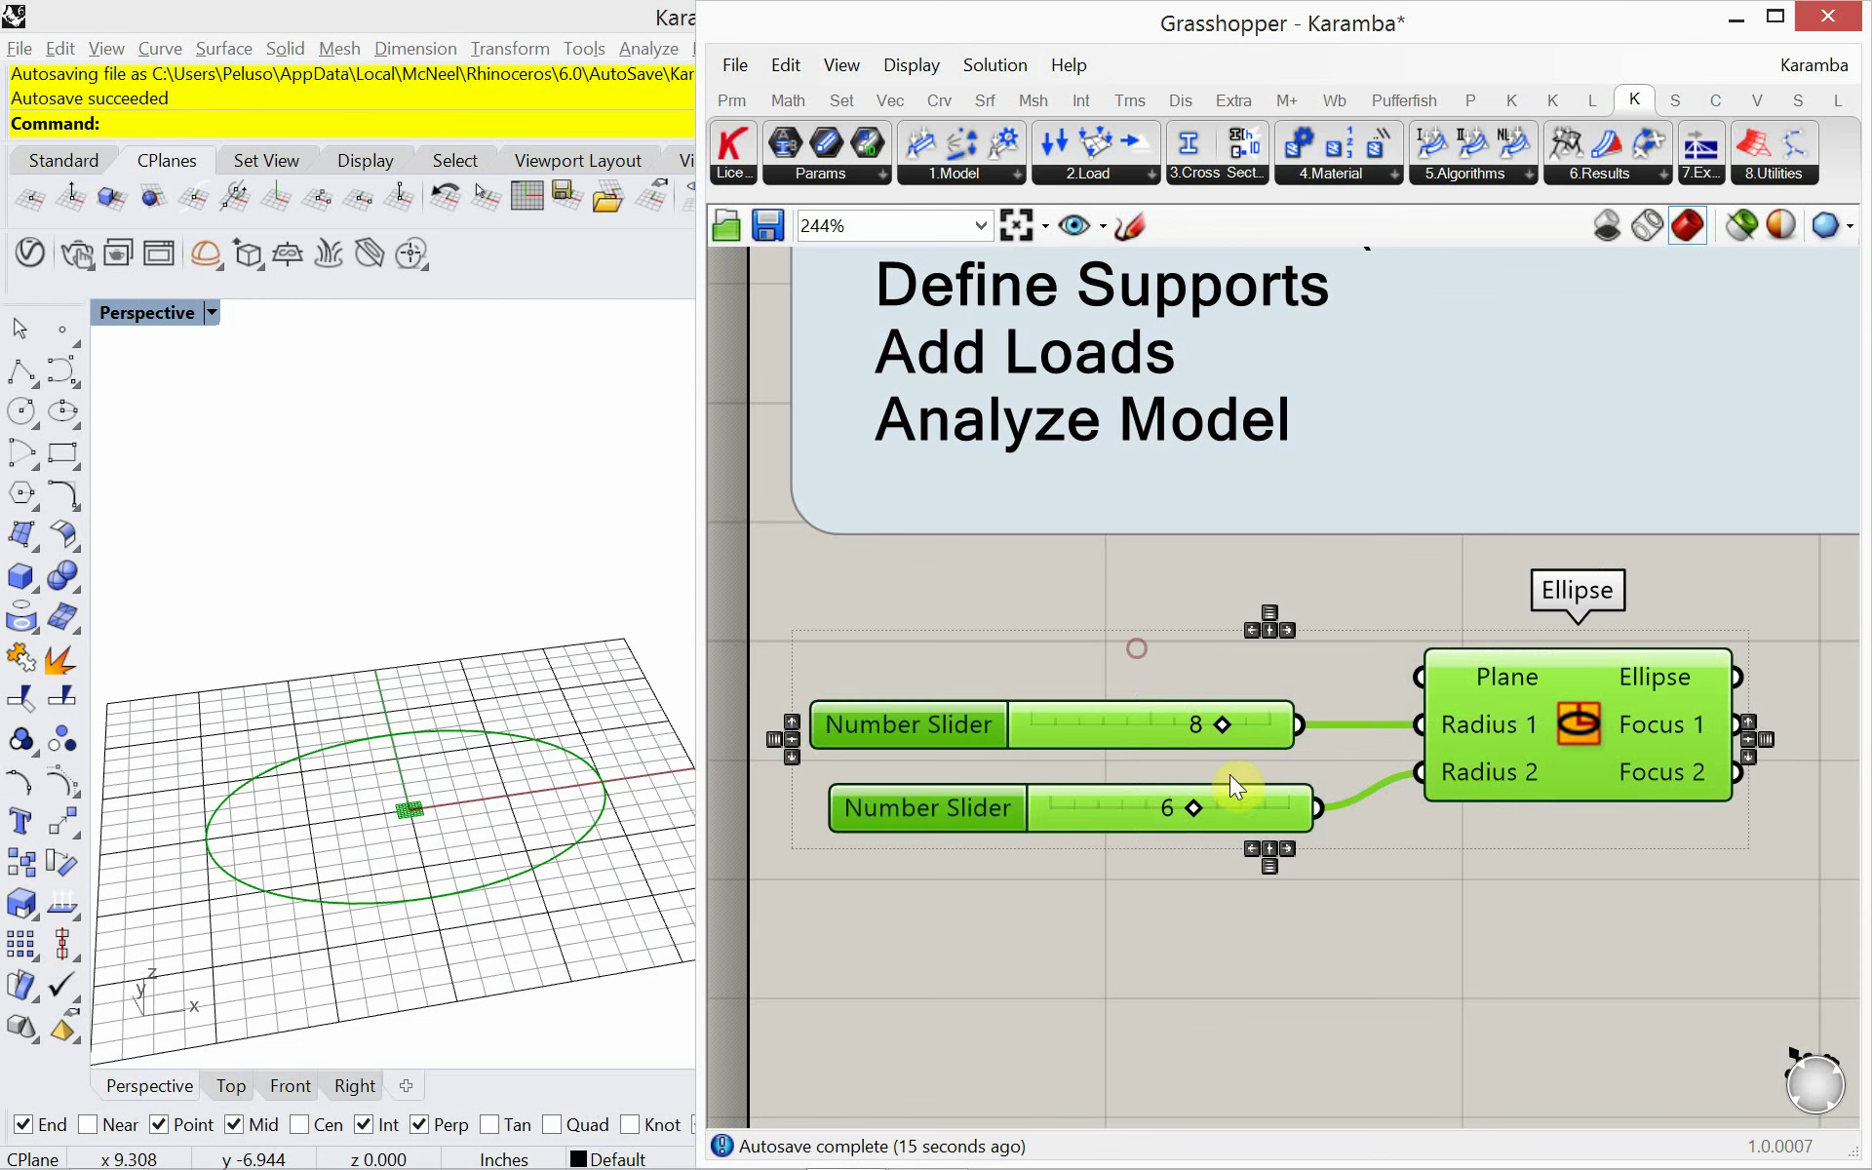
scroll(1226, 782, "down", 3)
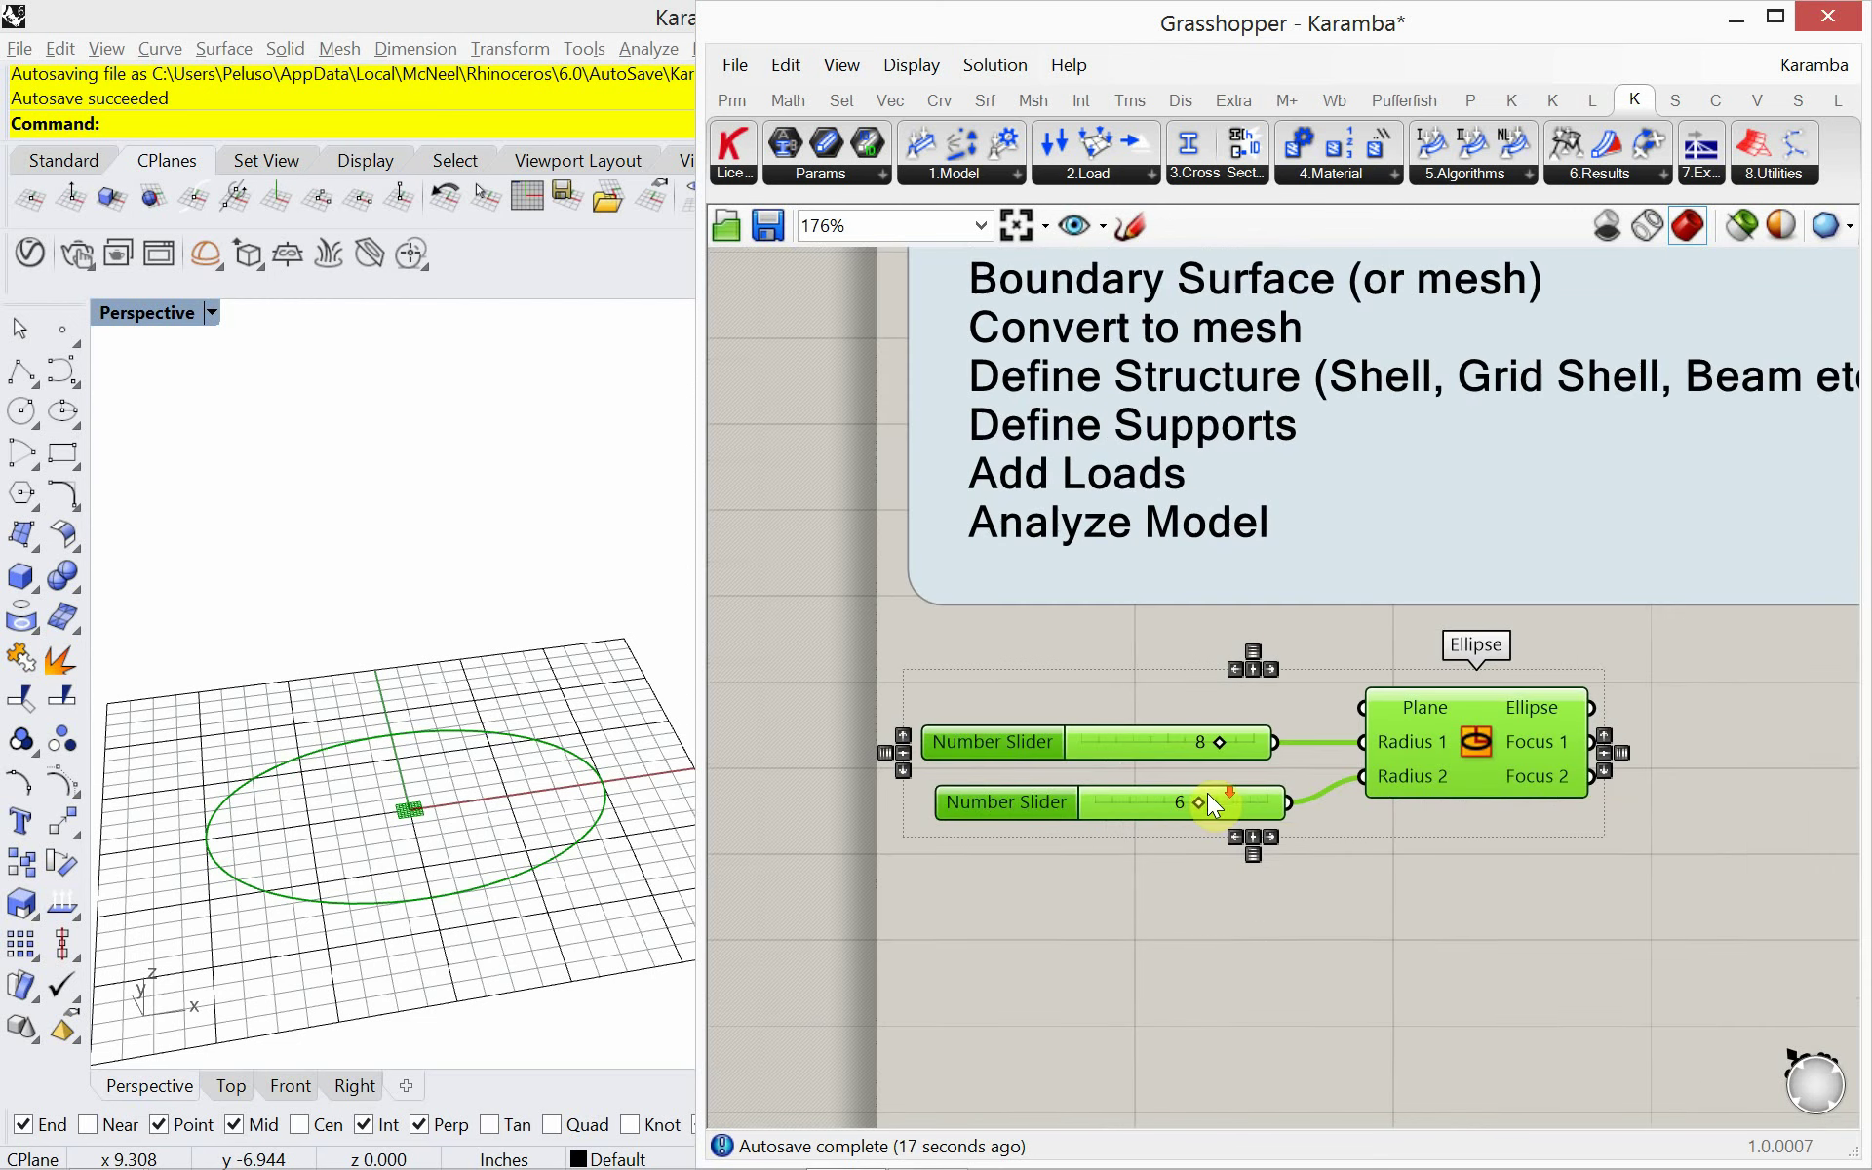
right_click_drag(1131, 868, 1177, 857)
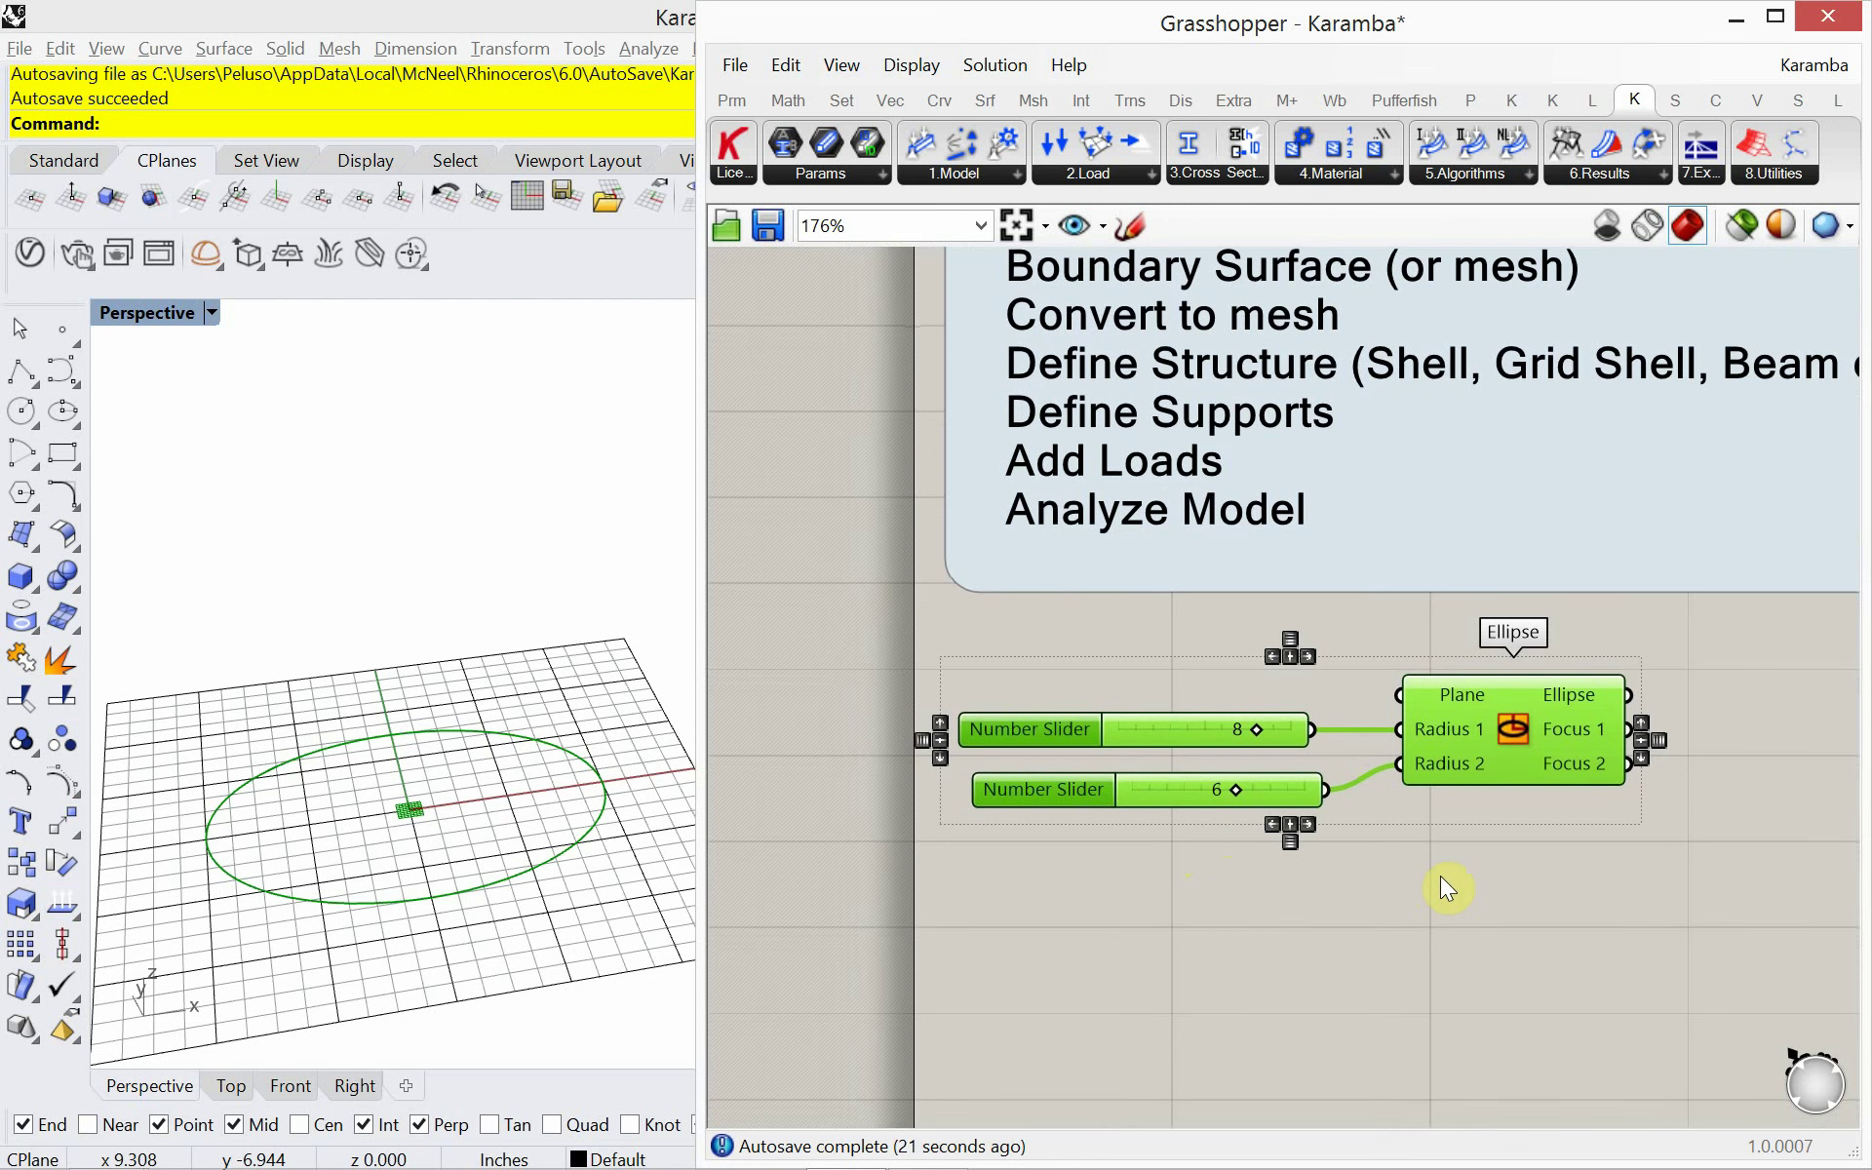
mouse_move(1521, 750)
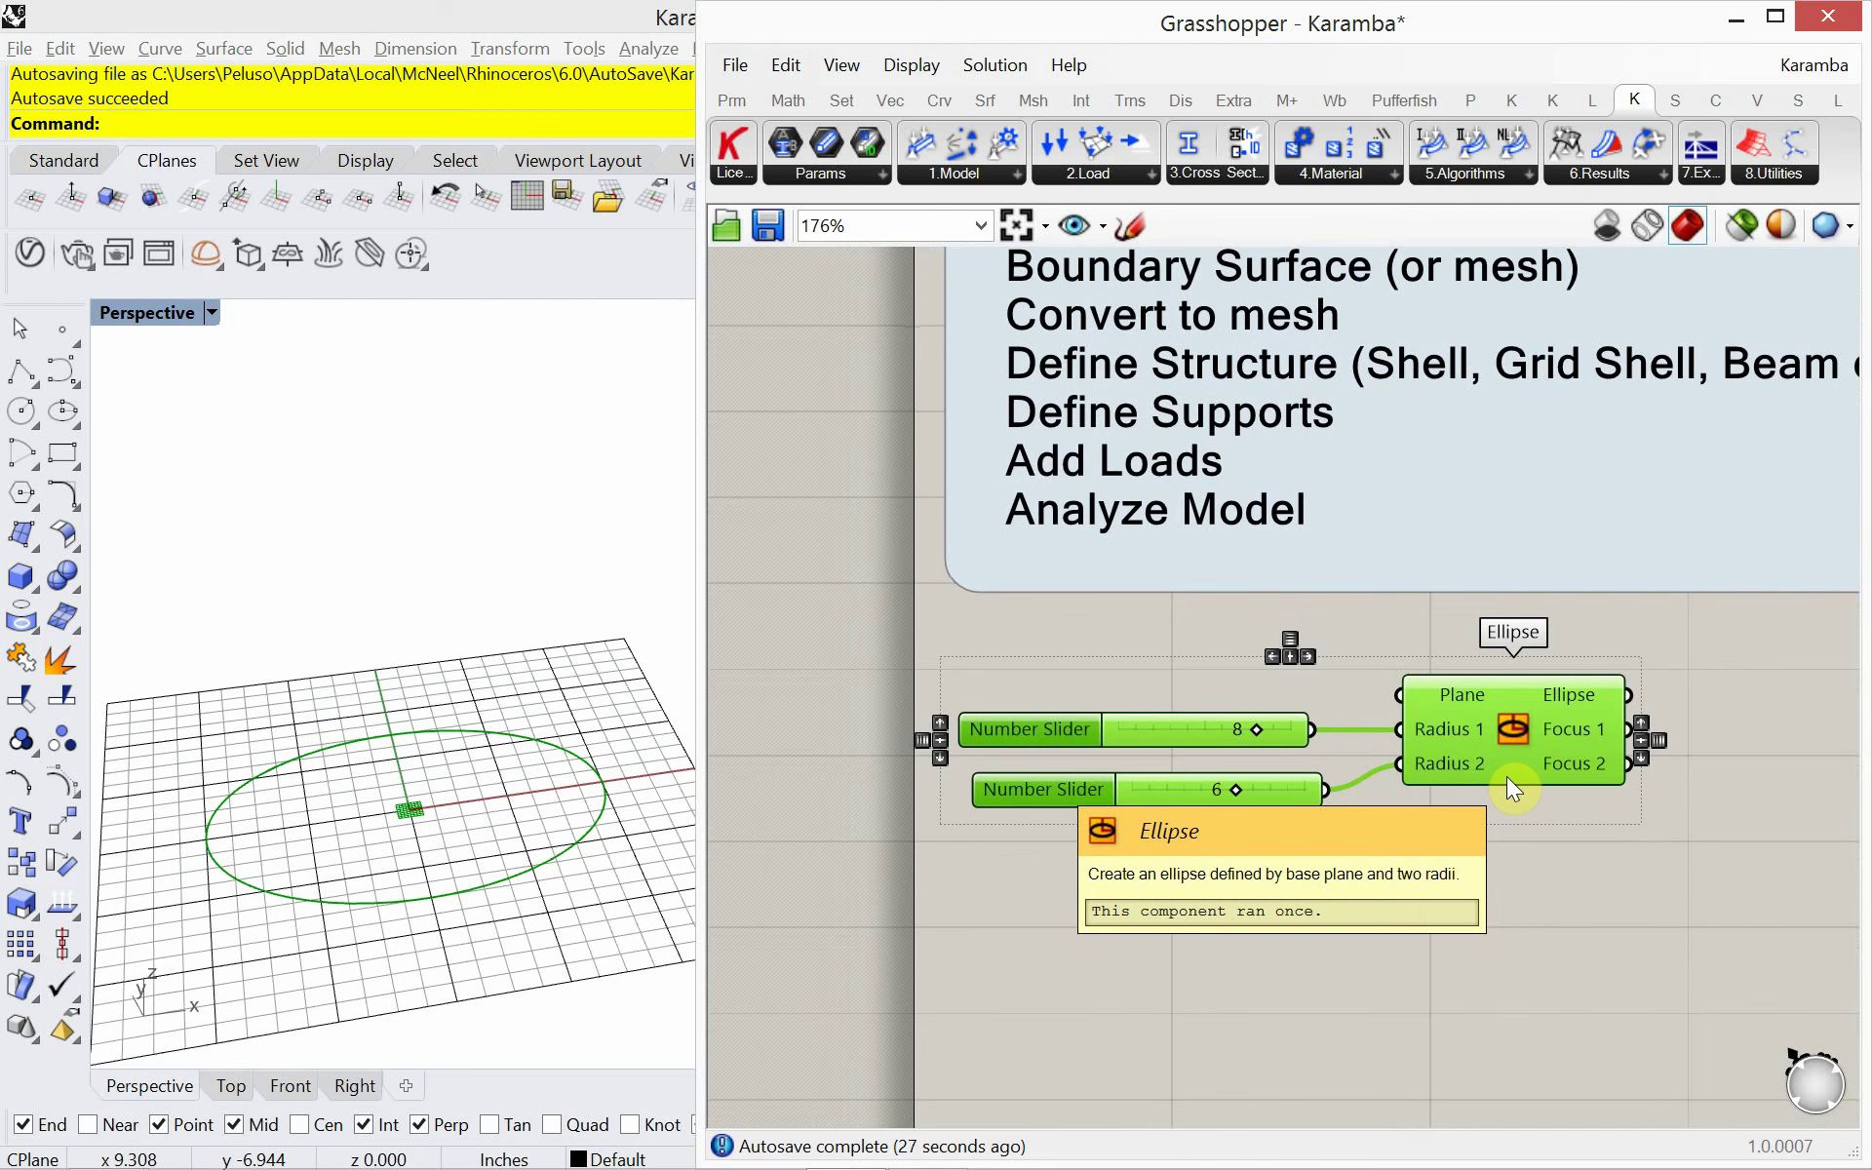
left_click_drag(1497, 757, 1497, 1005)
right_click_drag(1376, 910, 1409, 862)
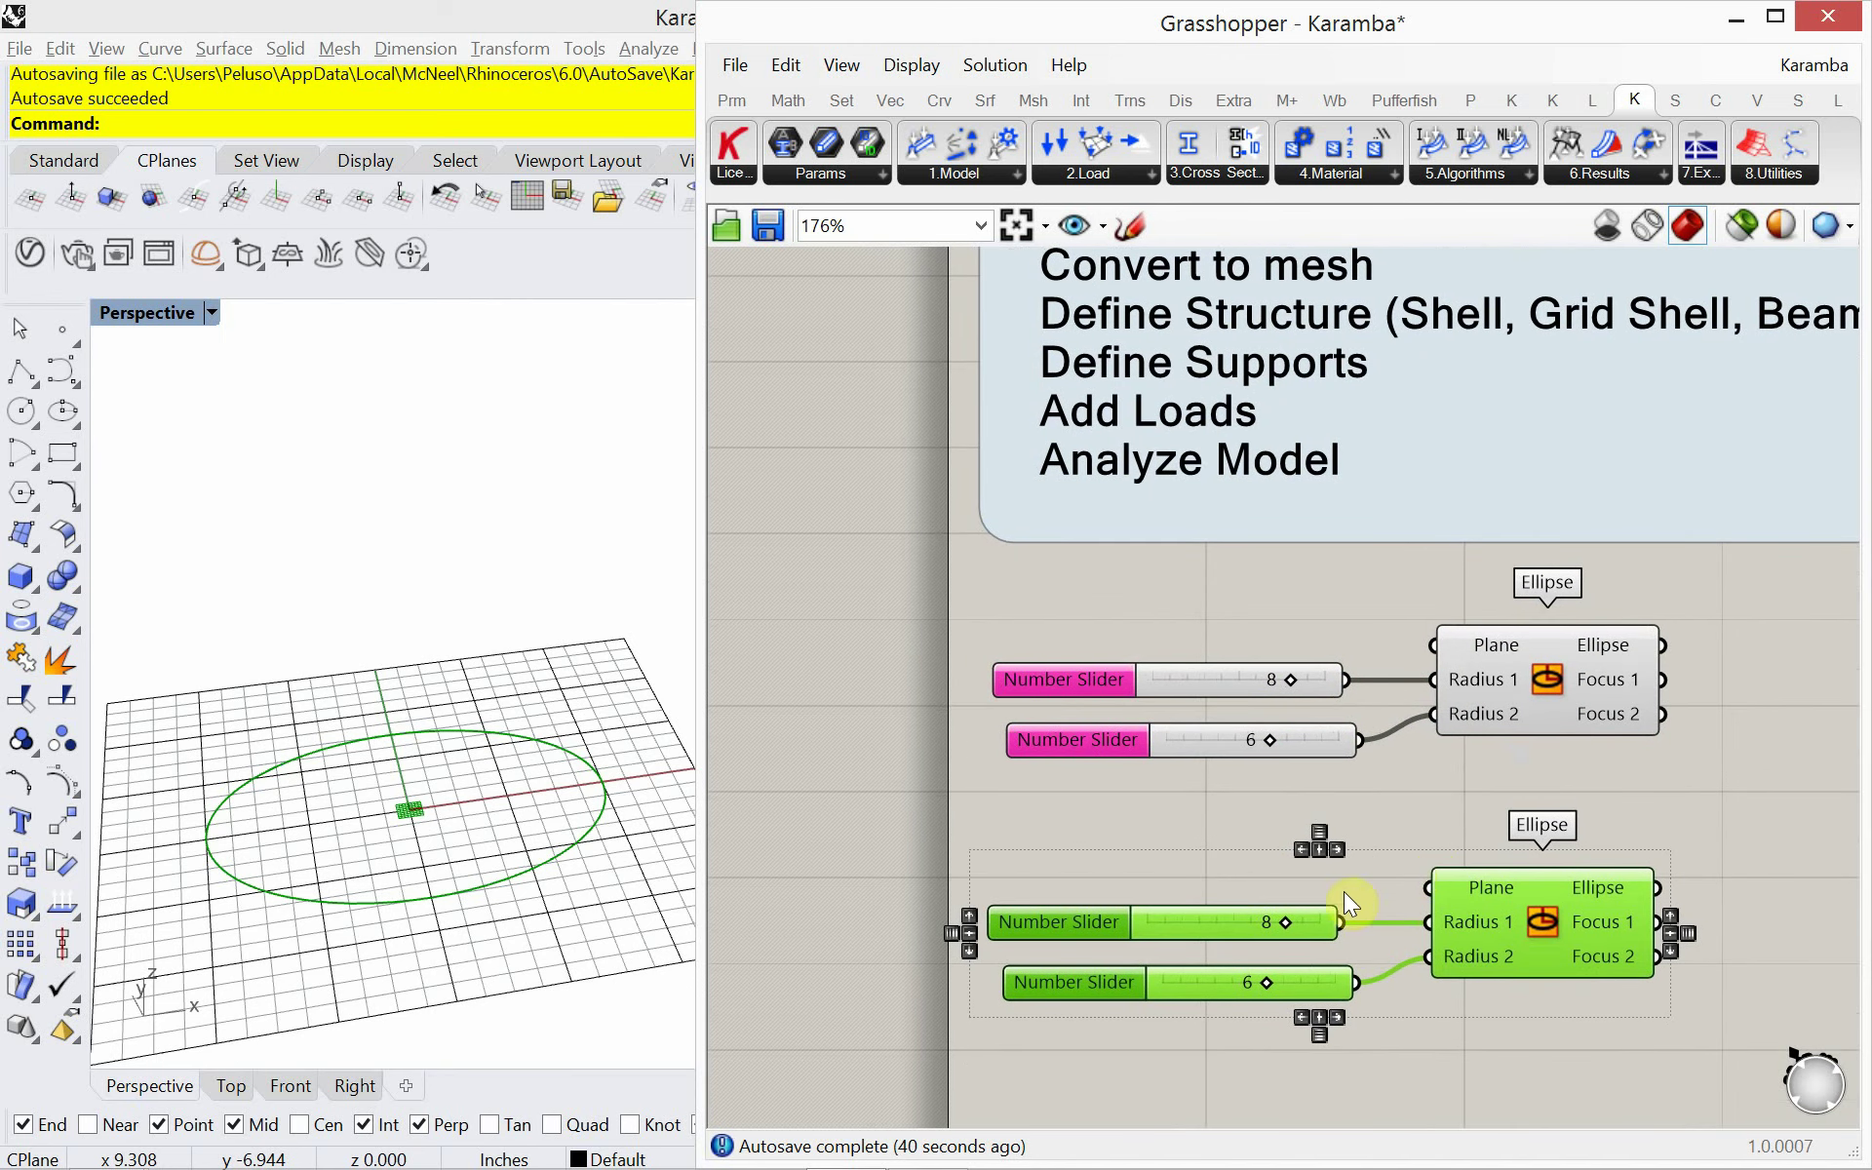
left_click(1176, 1033)
mouse_move(1287, 931)
left_mouse_down()
mouse_move(1233, 938)
mouse_move(1249, 988)
left_mouse_up()
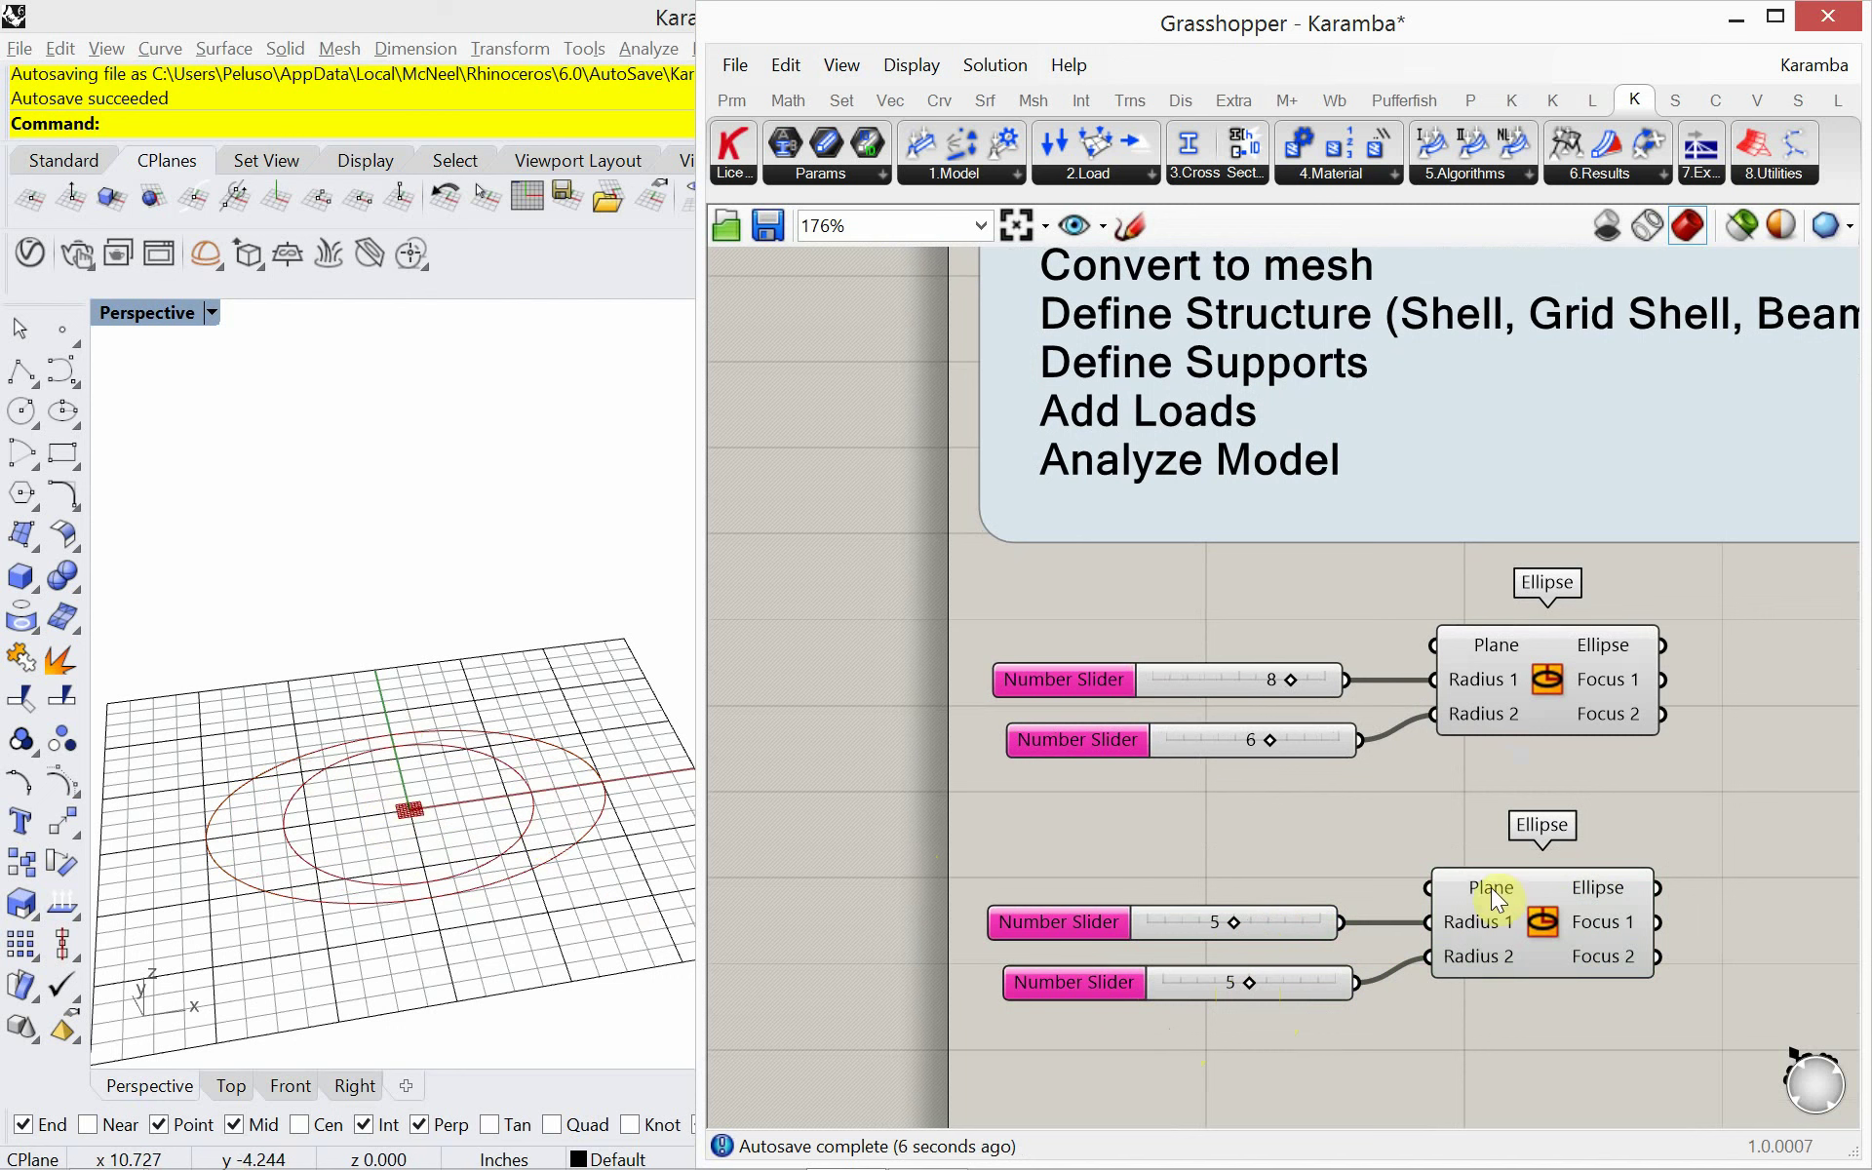
Add a Construct Point component and connect its Point output to the second ellipse's Plane input.
mouse_move(1488, 901)
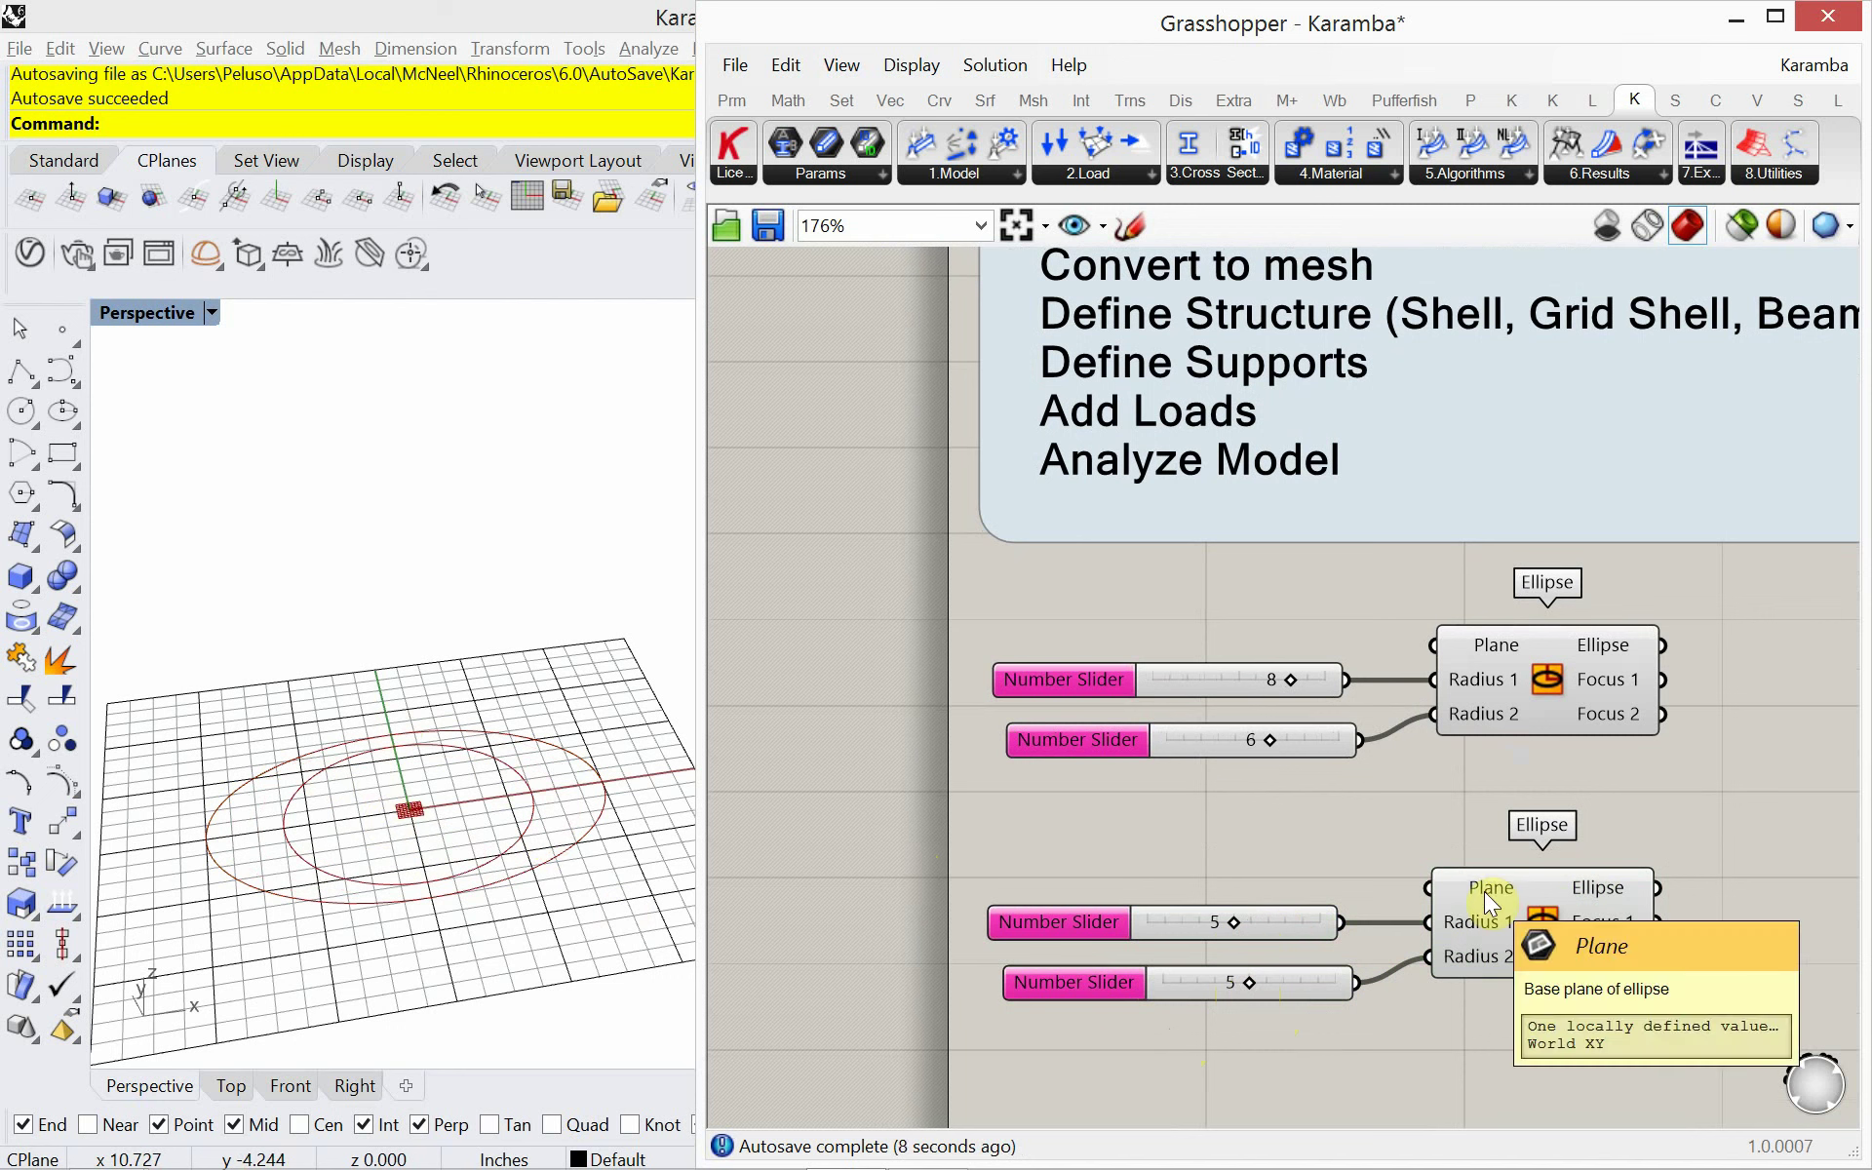
double_click(1168, 833)
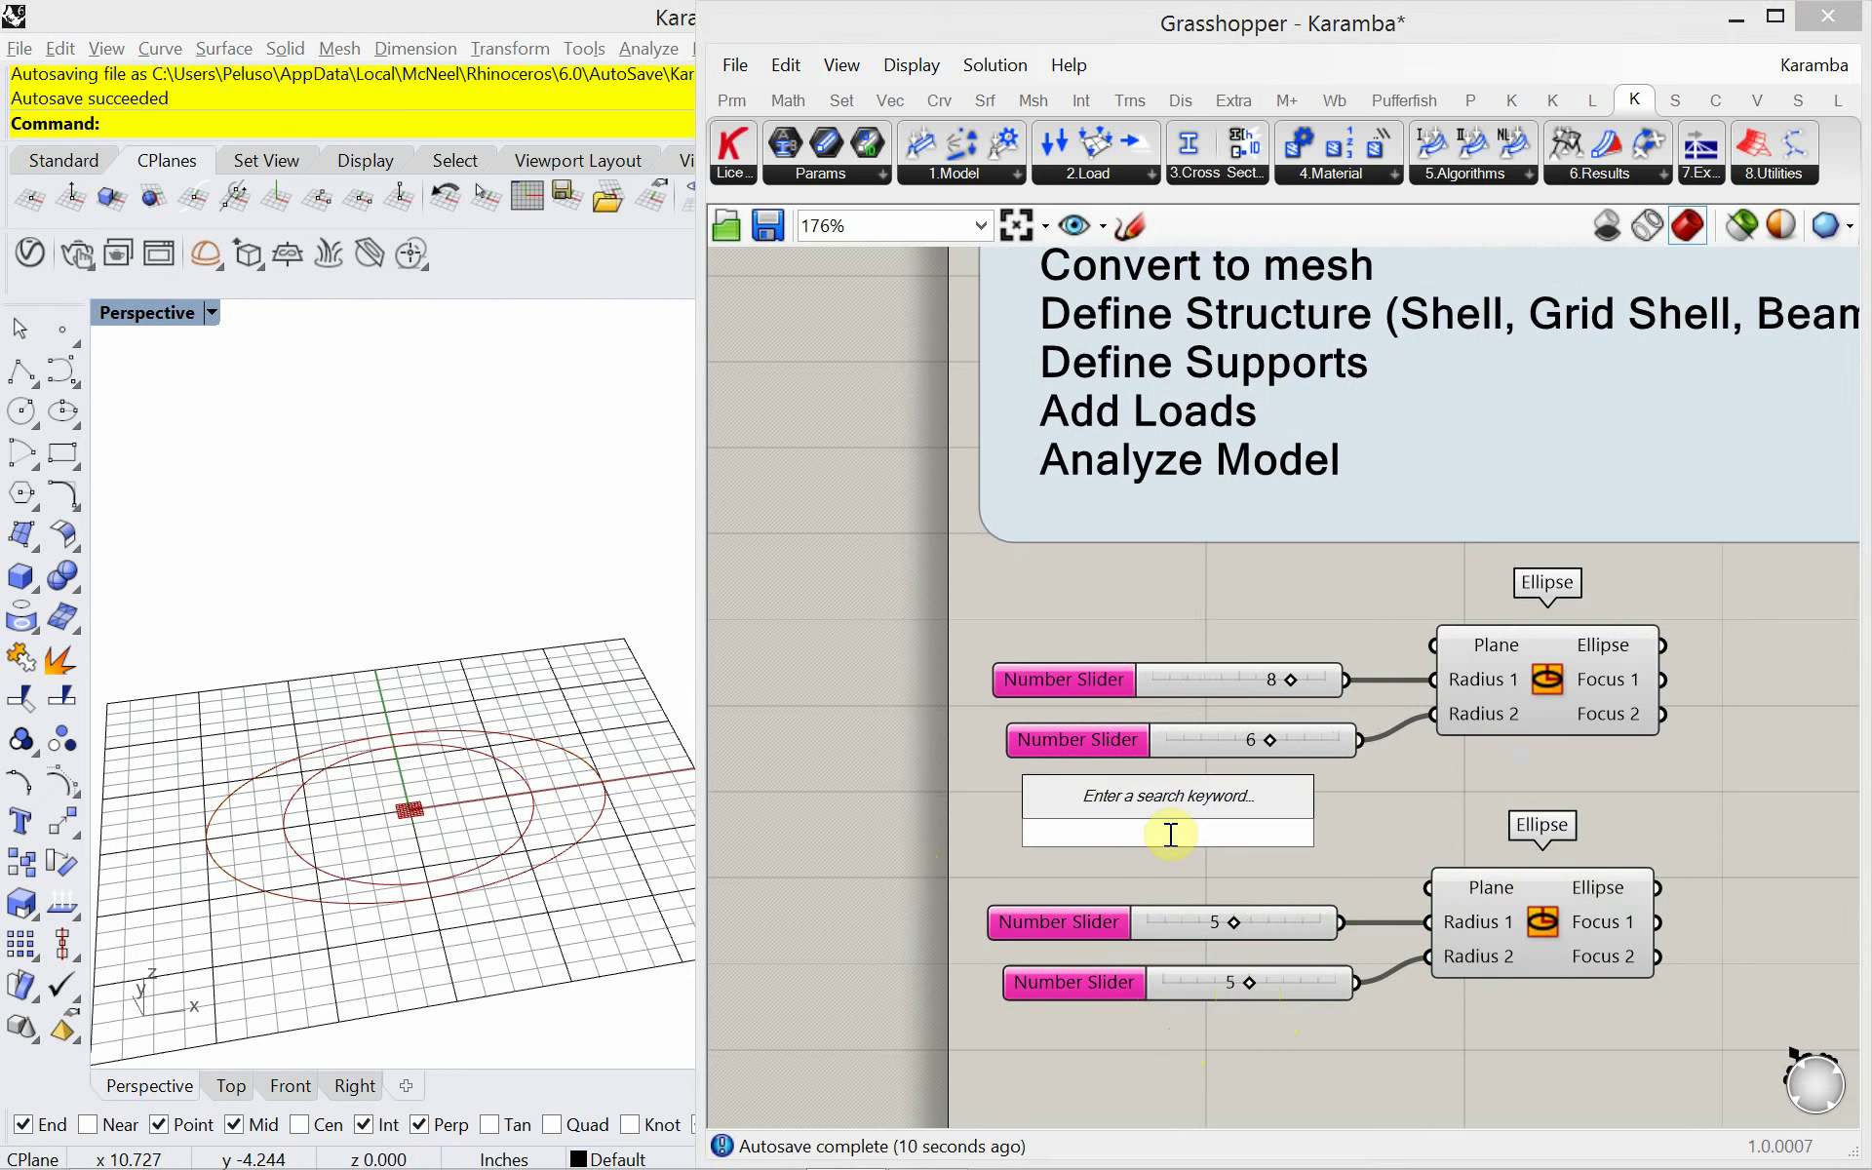
type("construct po")
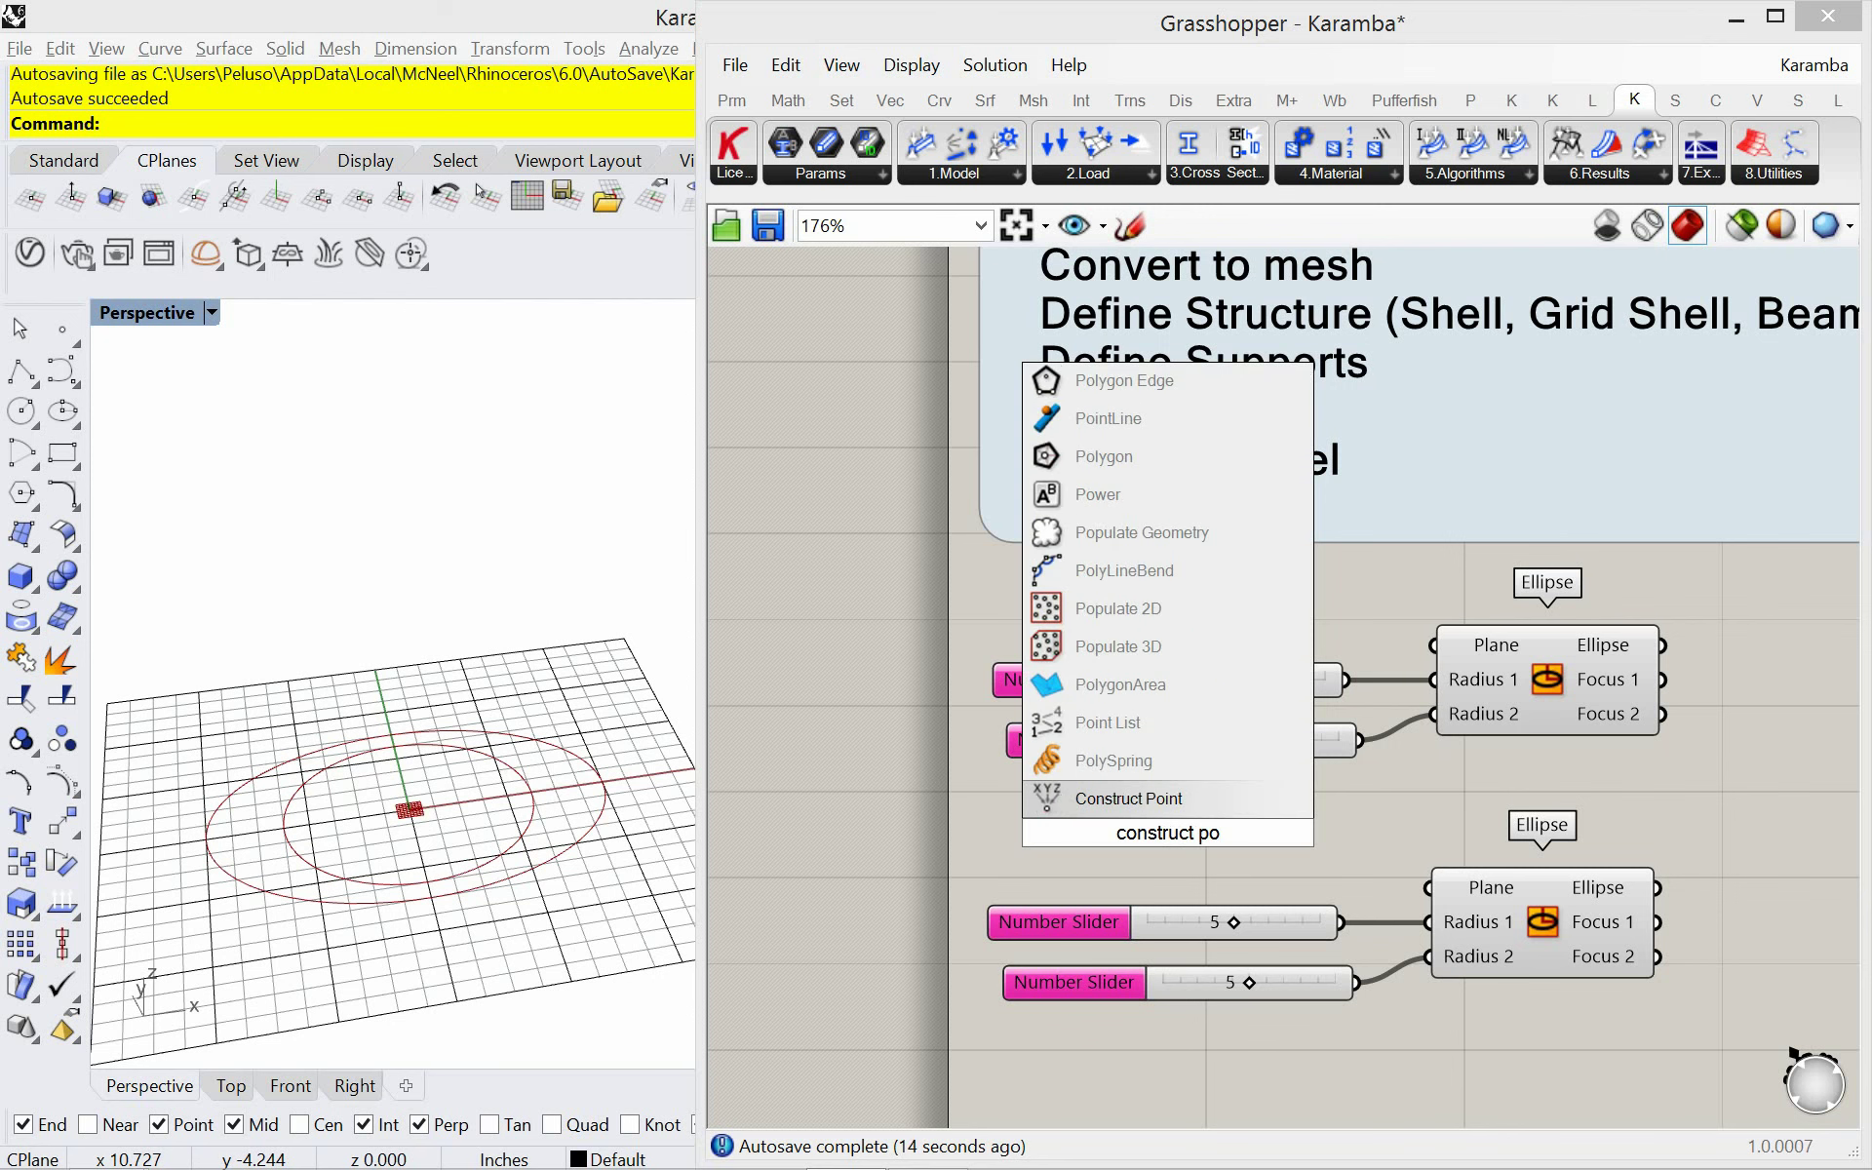
left_click(1162, 803)
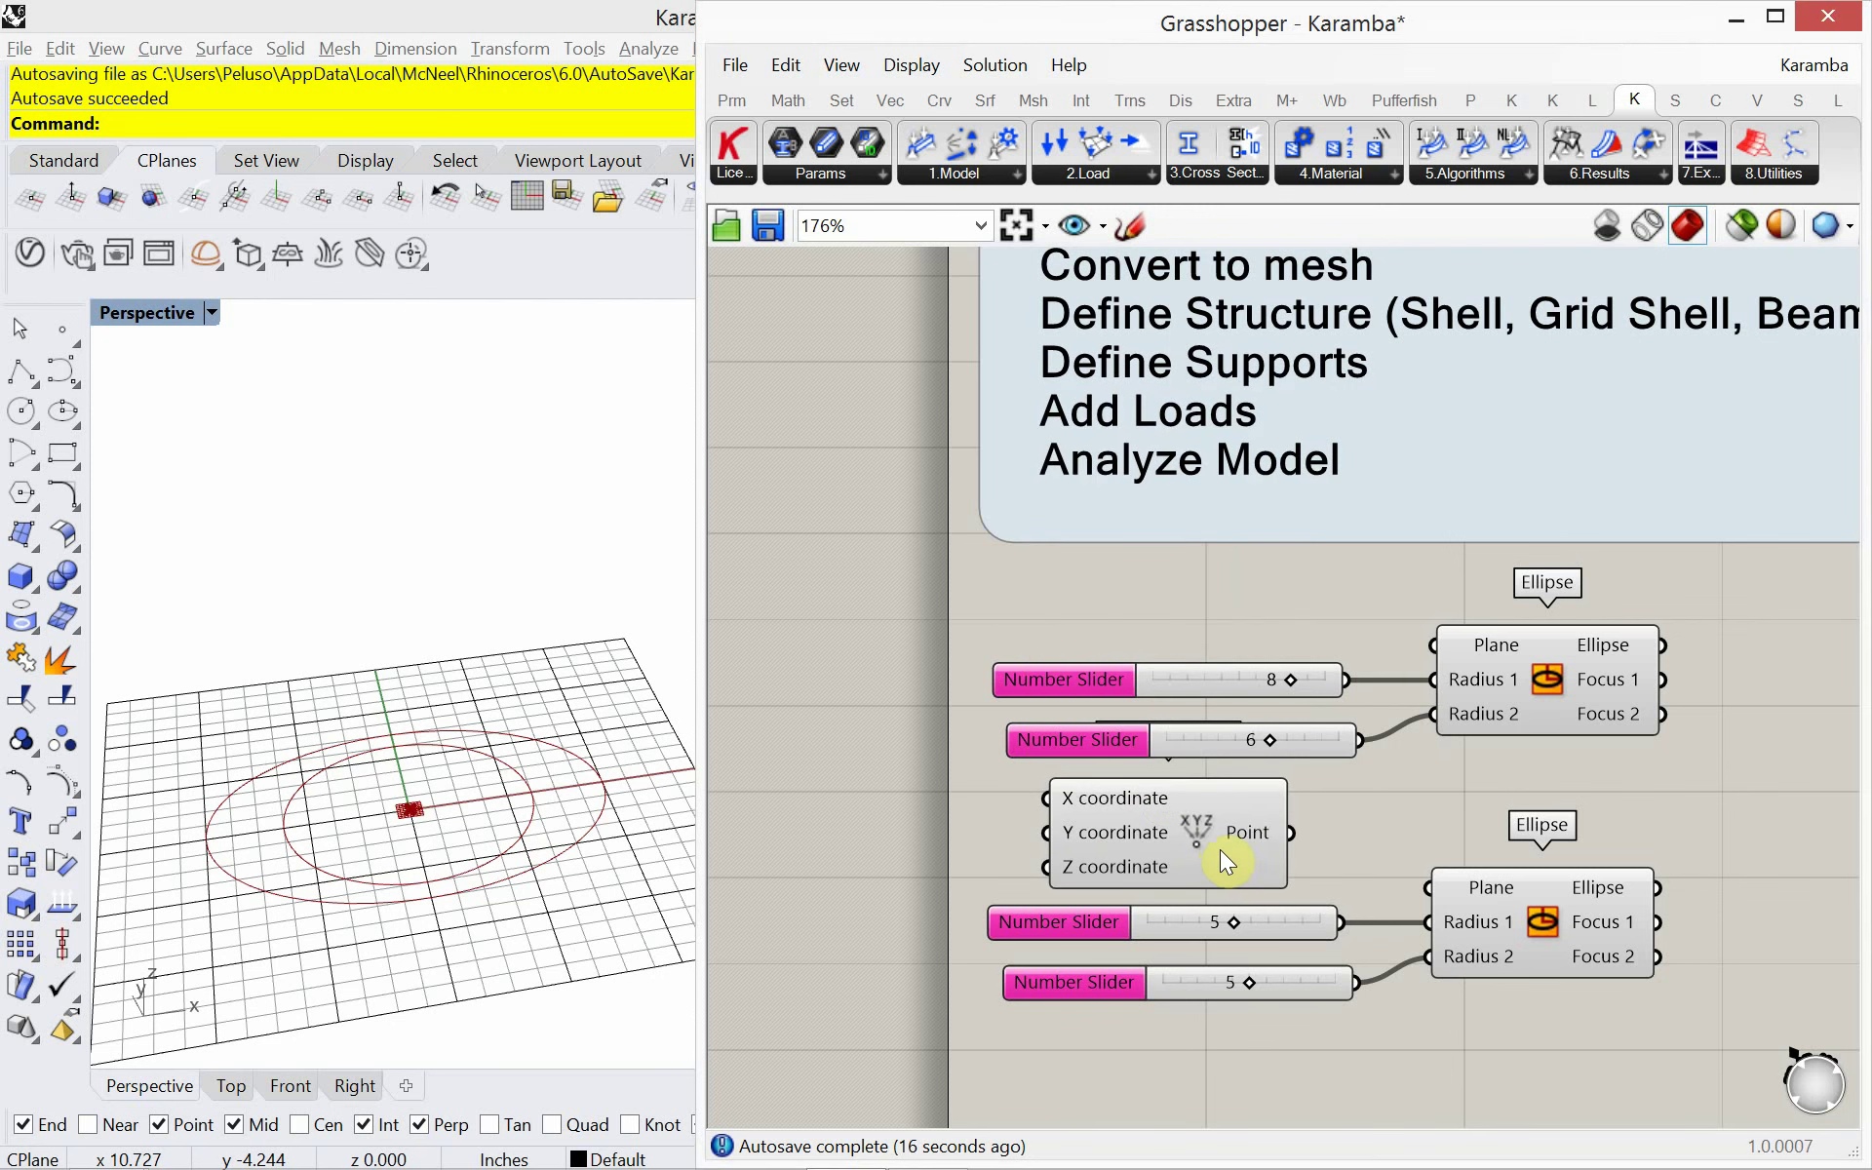
left_click_drag(1291, 832, 1418, 905)
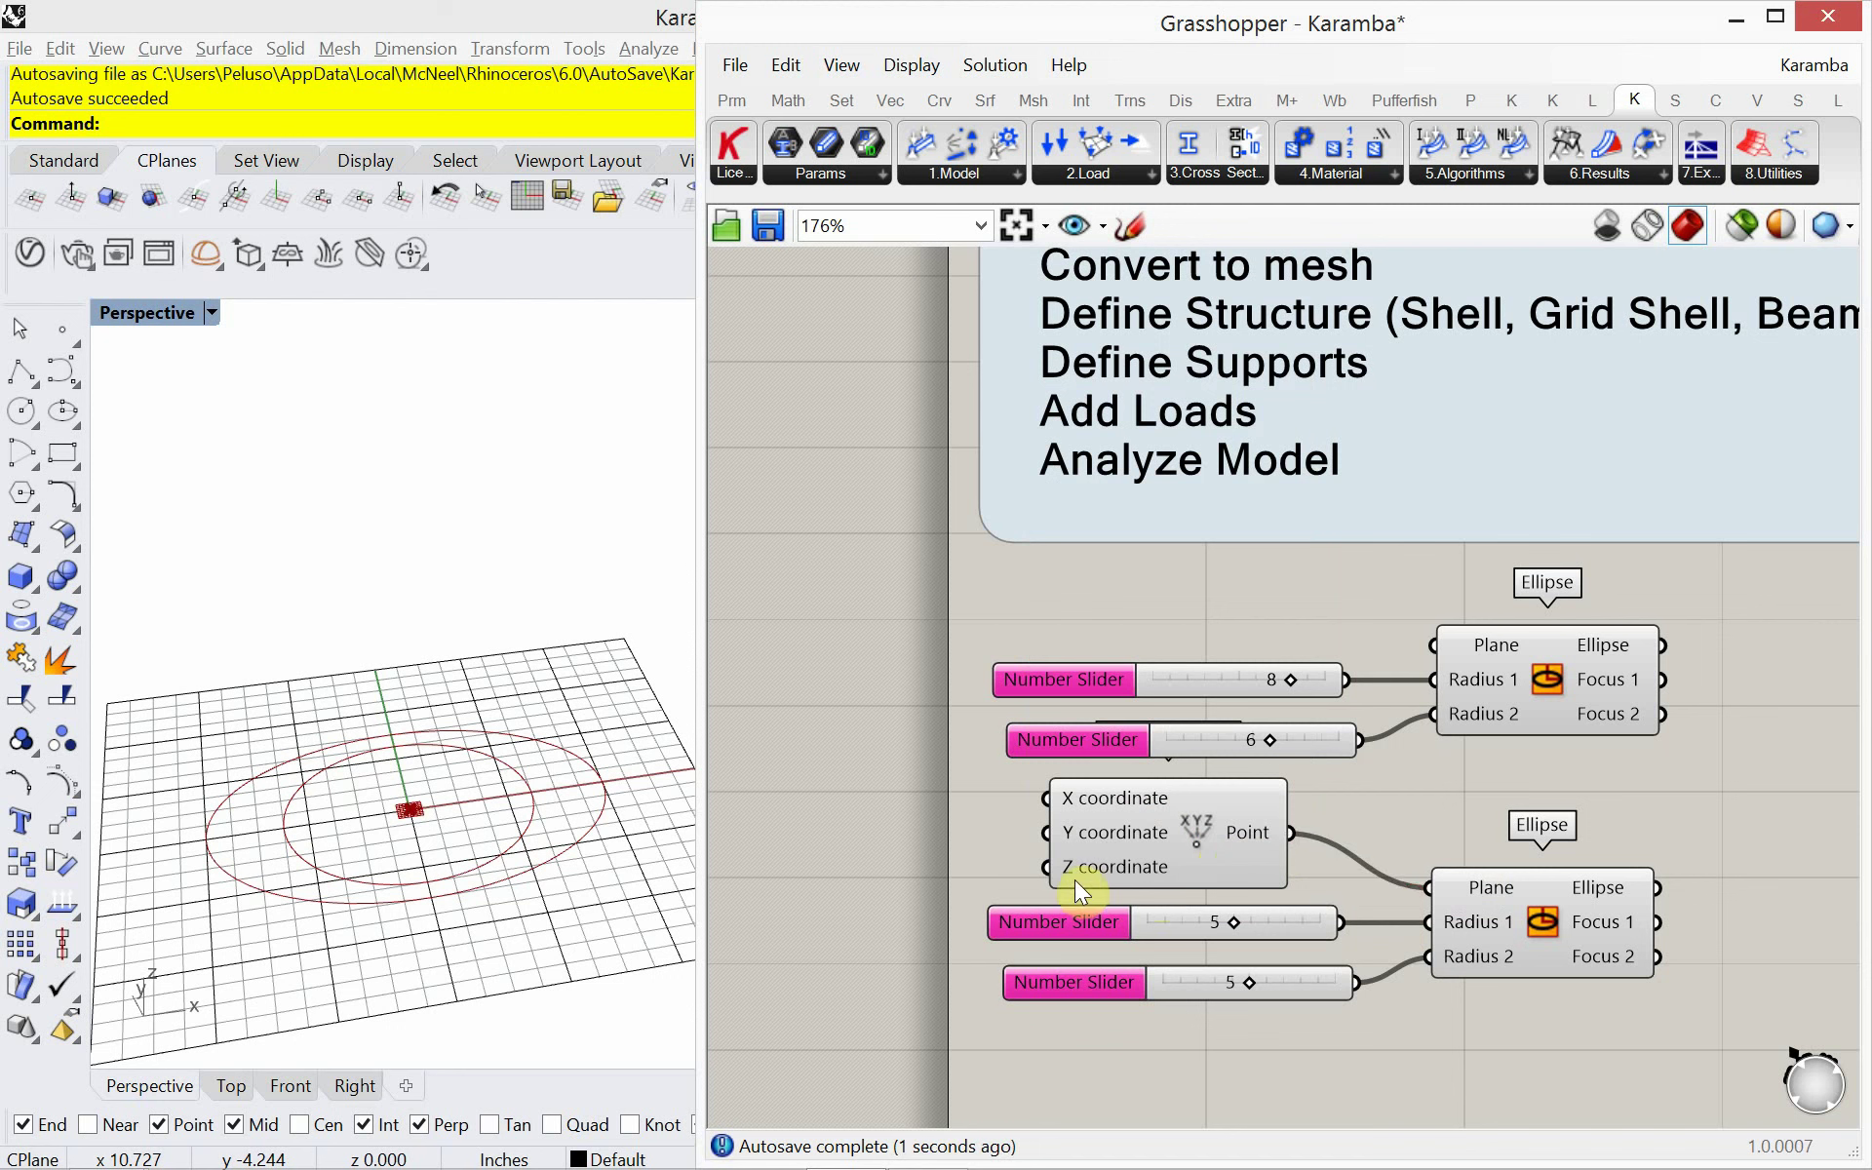
Create a number slider with value 3 and connect it to the Construct Point's Z coordinate.
double_click(813, 862)
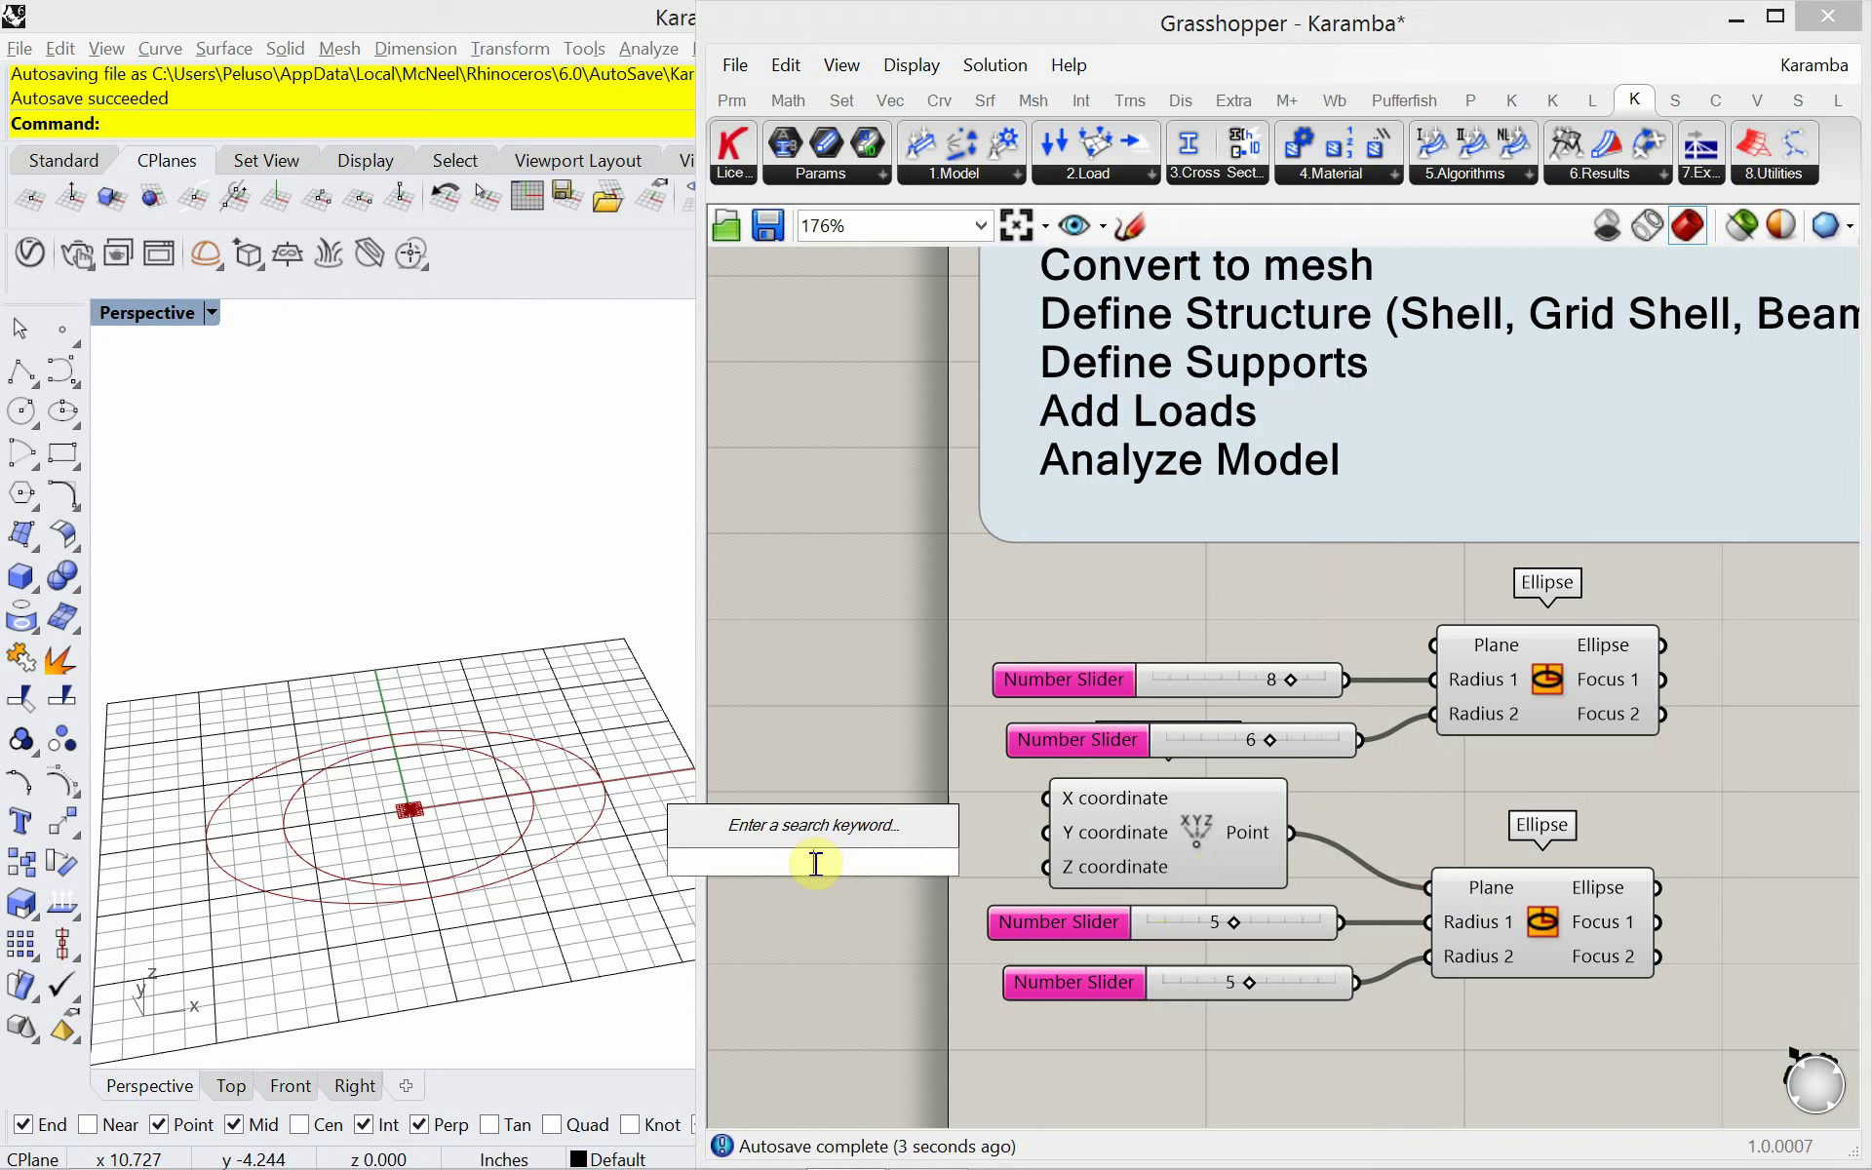
type("3")
key("Return")
left_click_drag(992, 863, 1016, 874)
left_click(945, 866)
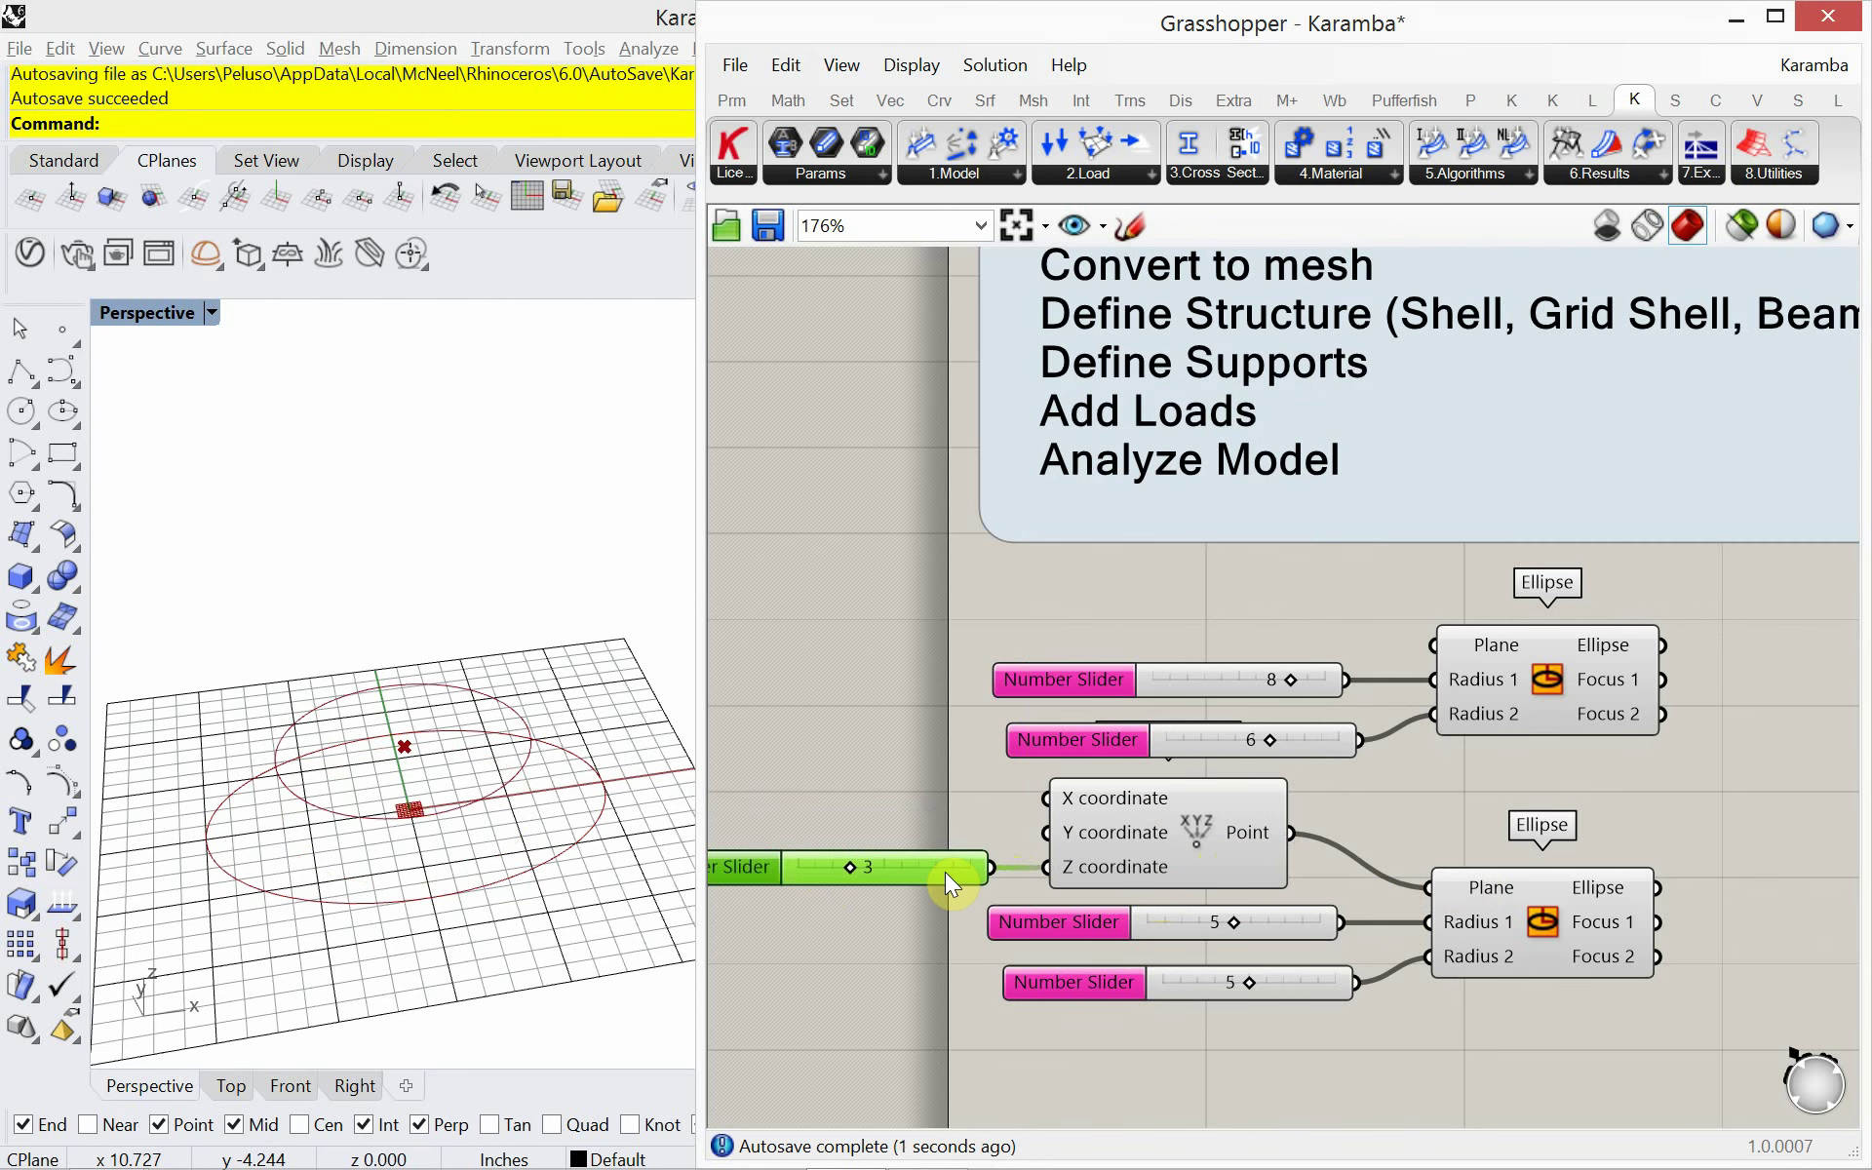
Rearrange the second ellipse's component group and the first ellipse with its sliders so that the two groups no longer overlap.
right_click_drag(1148, 981, 1180, 965)
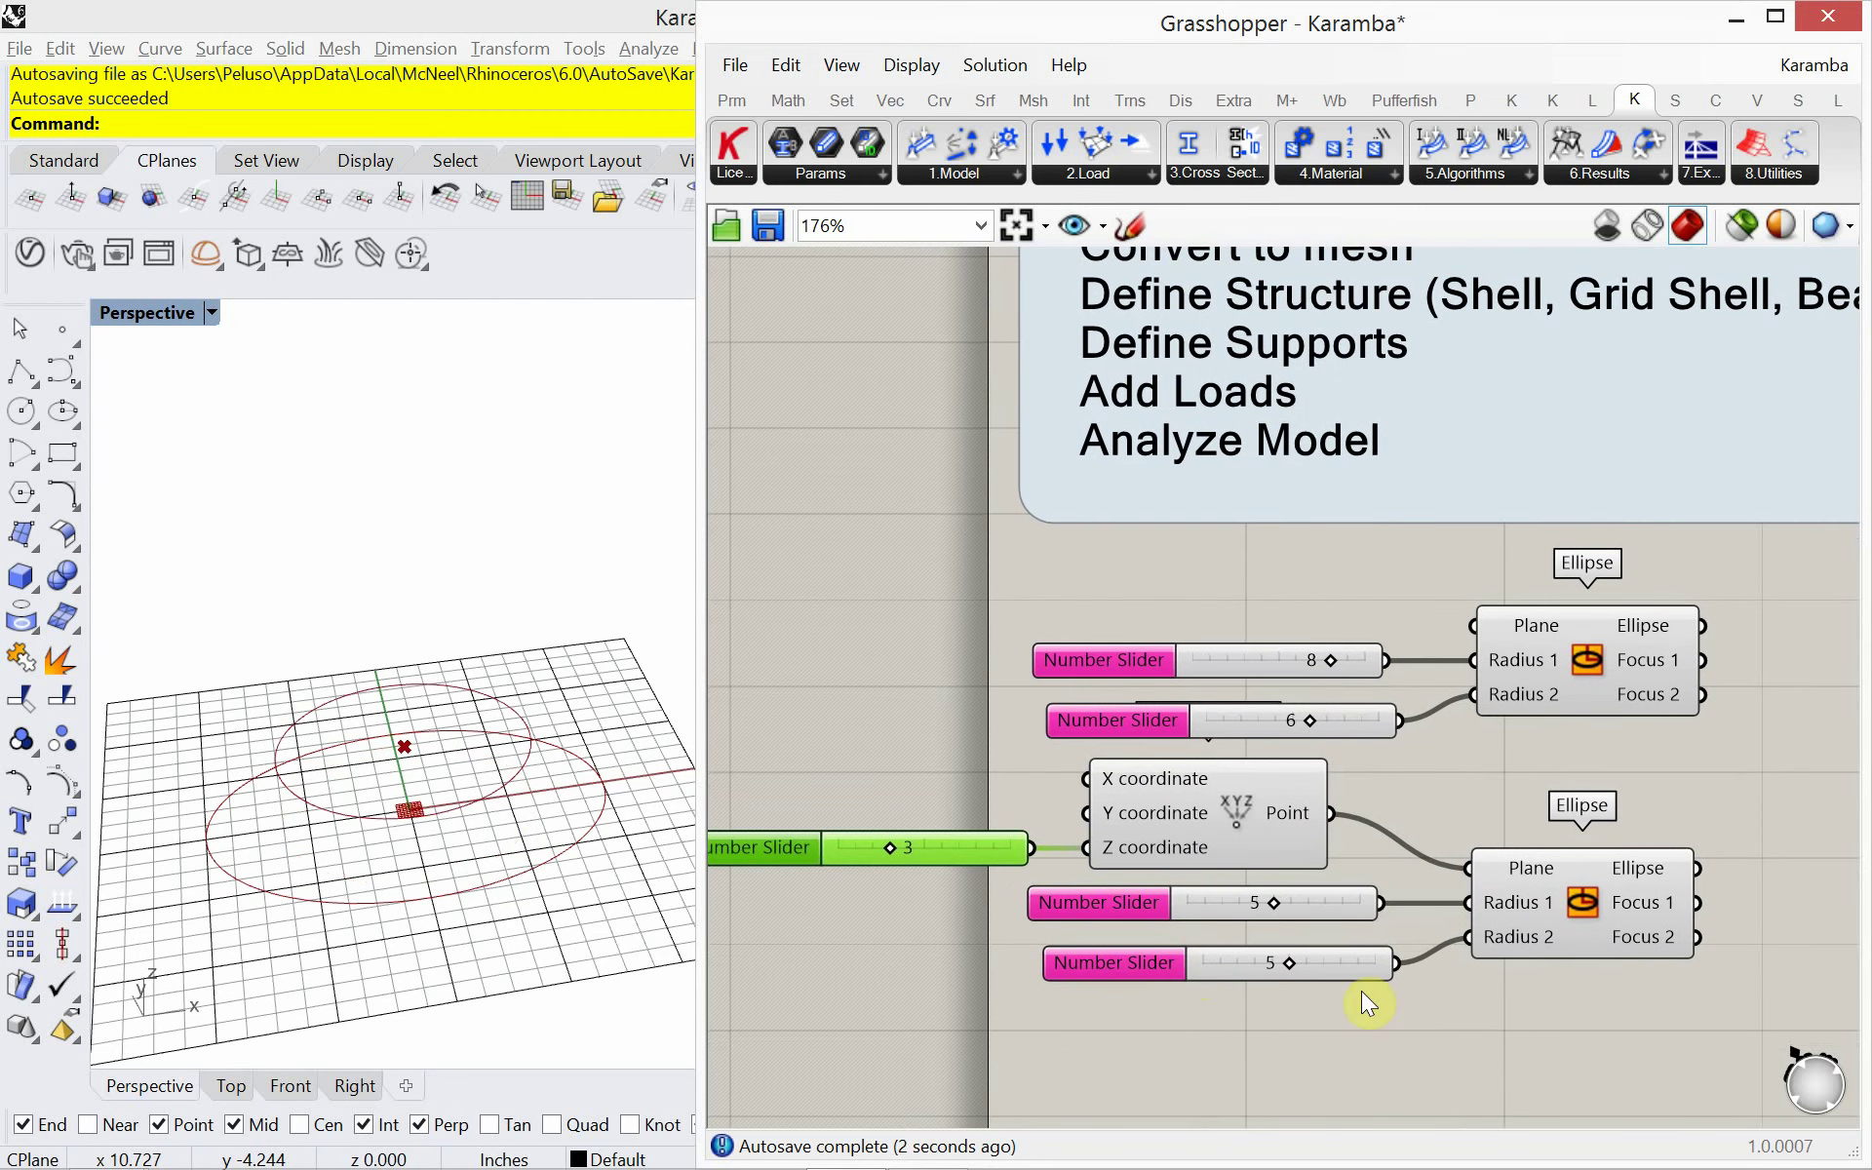
left_click_drag(1555, 1031, 975, 766)
left_click_drag(1206, 839, 1298, 875)
scroll(1336, 916, "down", 2)
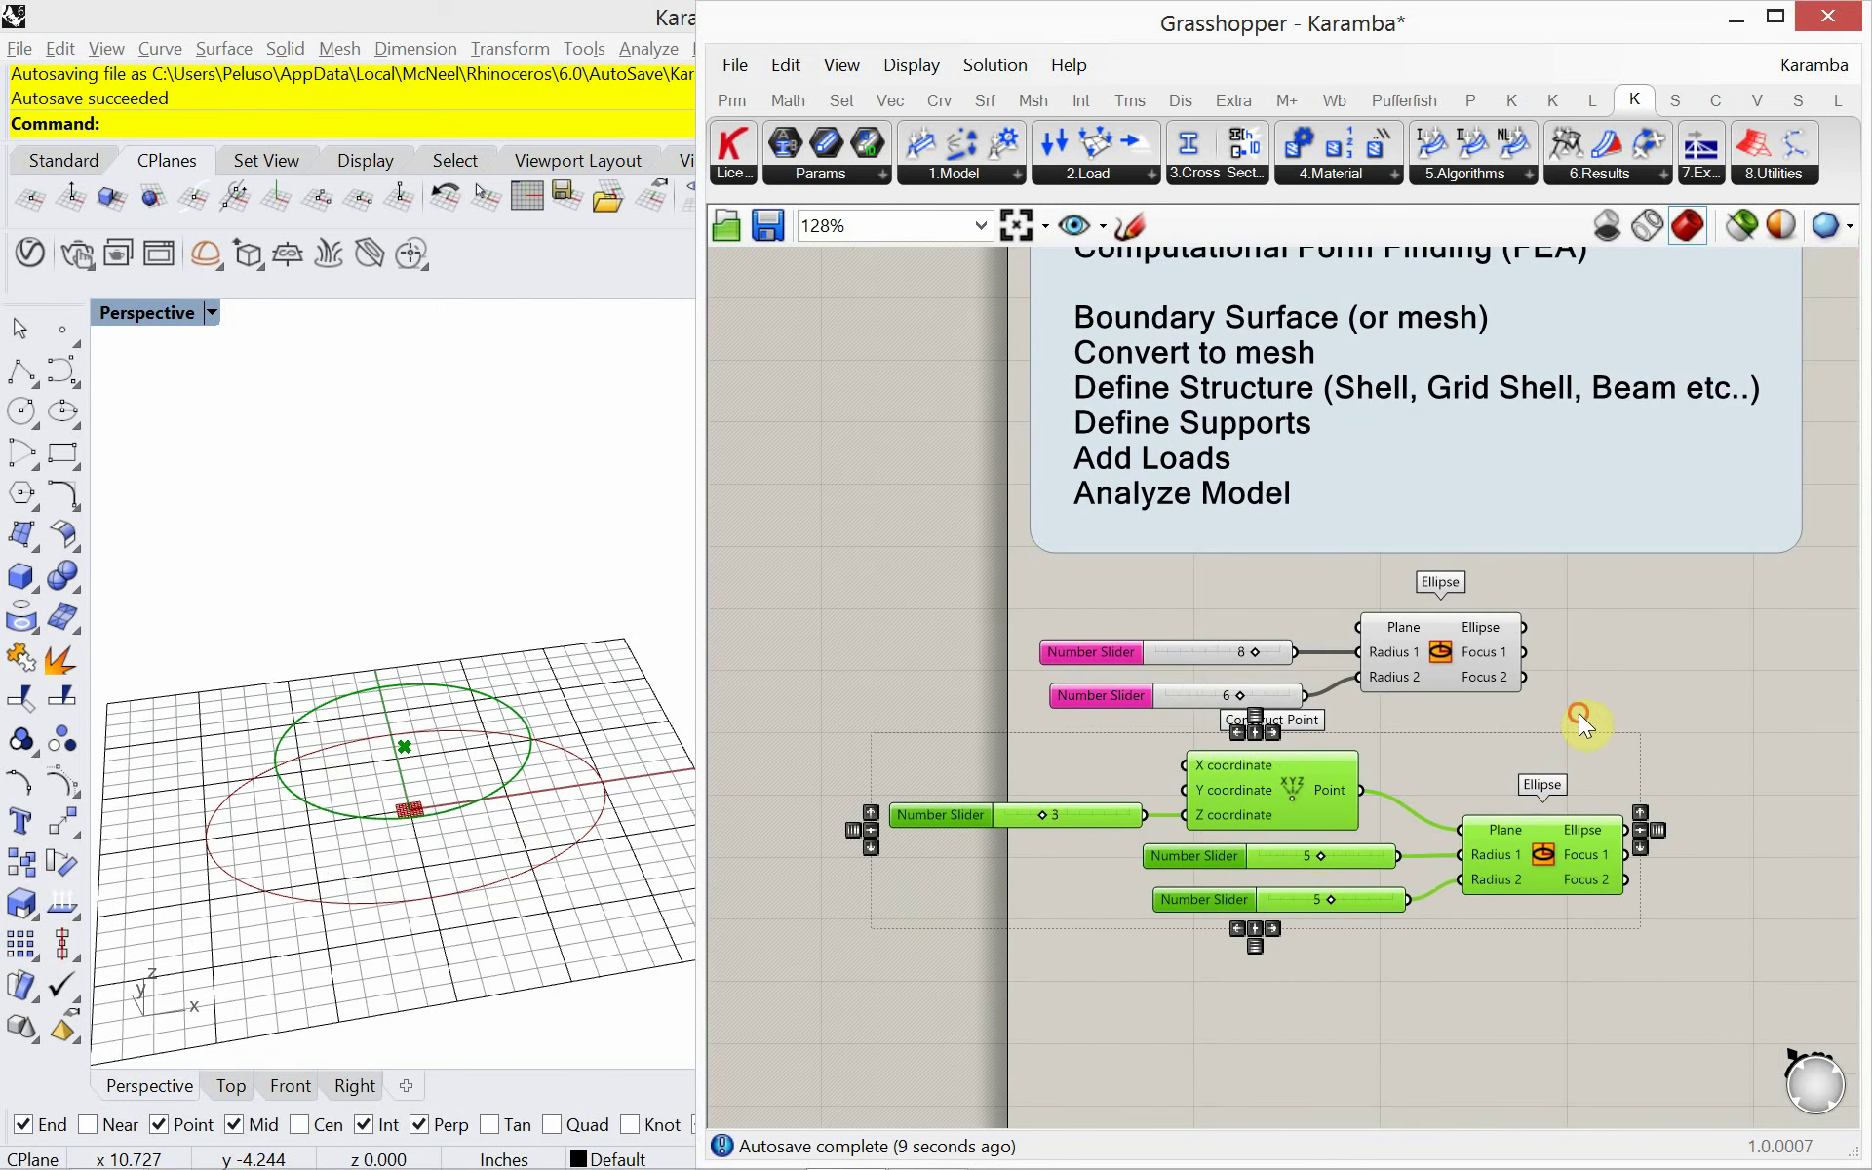
left_click(1582, 735)
left_click_drag(1586, 717, 1235, 625)
left_click_drag(1382, 645, 1584, 650)
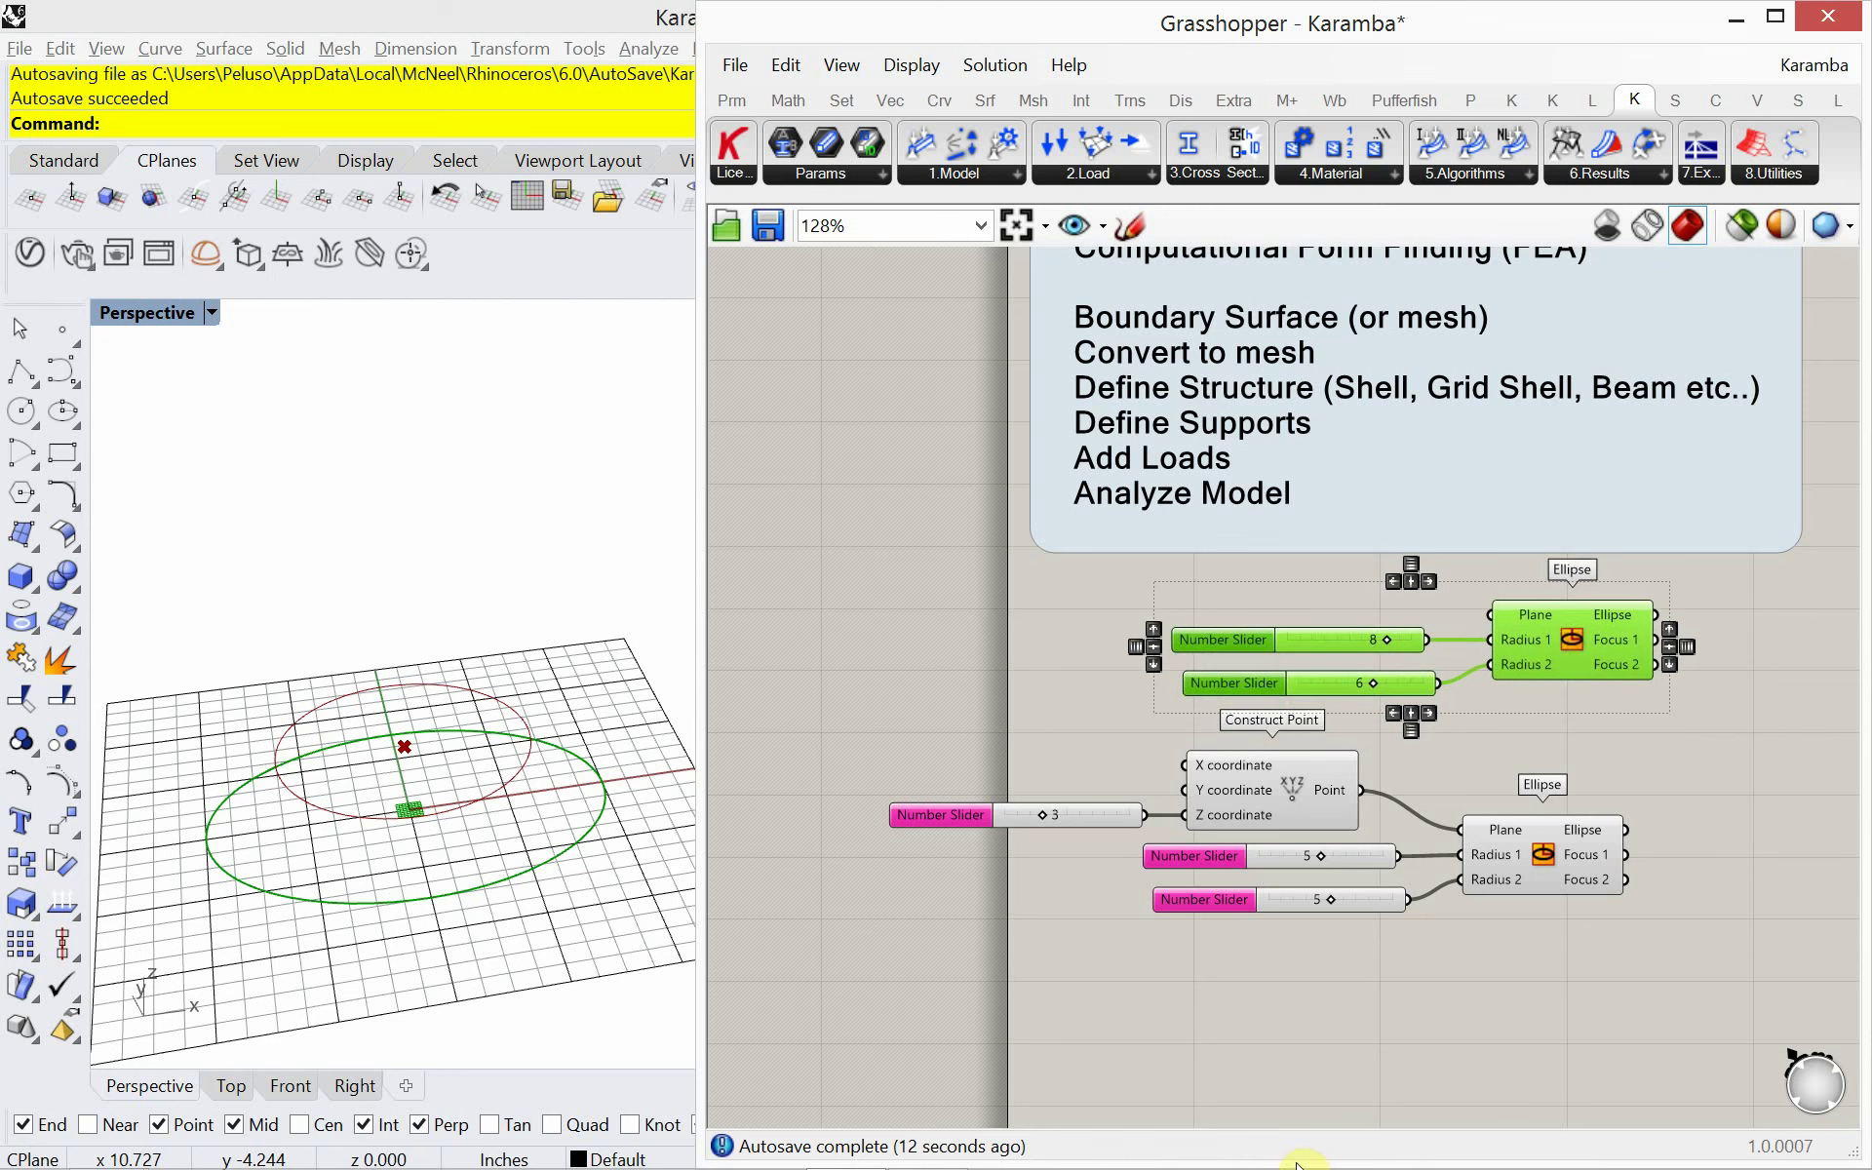
left_click(1342, 1039)
Duplicate the second ellipse group, including its Construct Point and three sliders, directly below it.
left_click_drag(1614, 962, 936, 781)
left_click_drag(1278, 788, 1311, 1024)
right_click_drag(1408, 981, 1320, 731)
left_click(1359, 987)
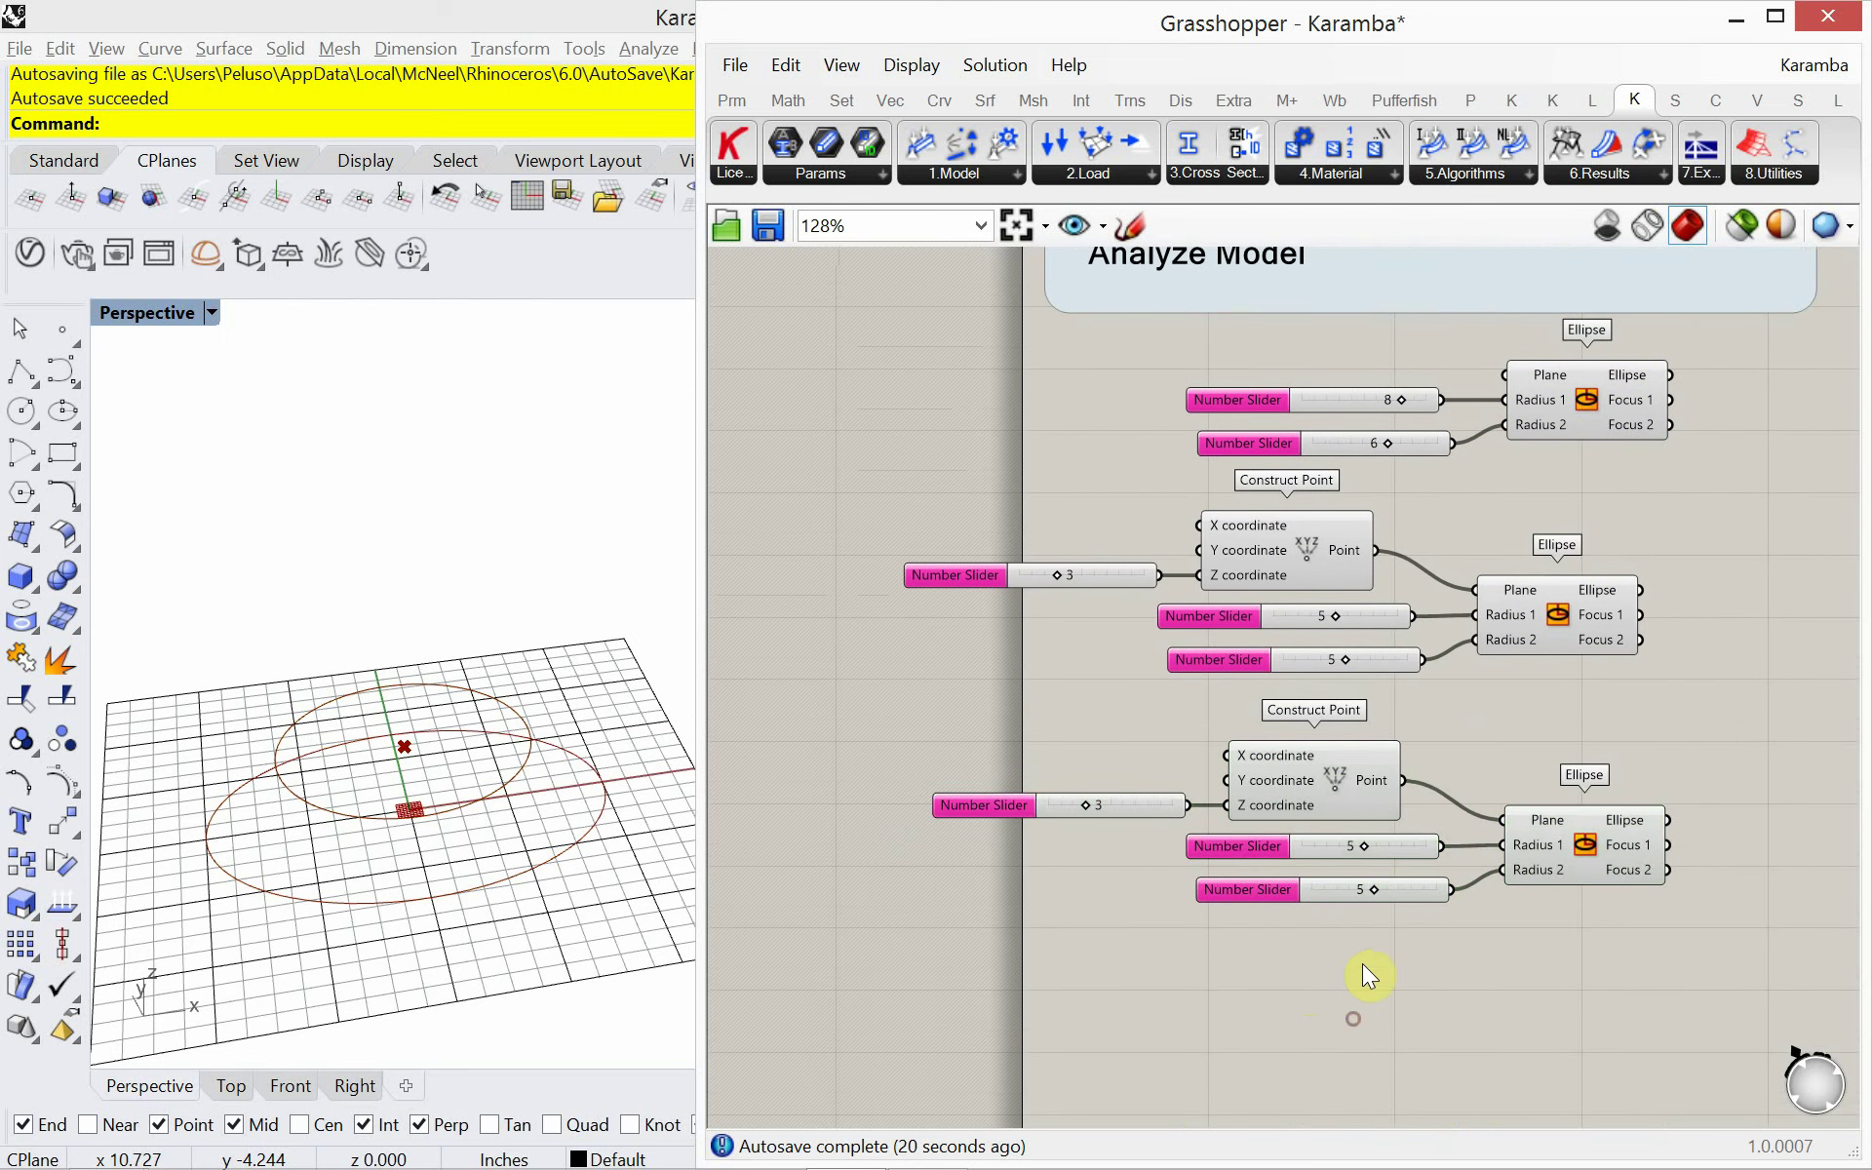
Set the third ellipse's radii to 8 and 6 and its centre point's Z coordinate to 6.
scroll(1352, 887, "up", 3)
left_click_drag(1368, 825, 1410, 889)
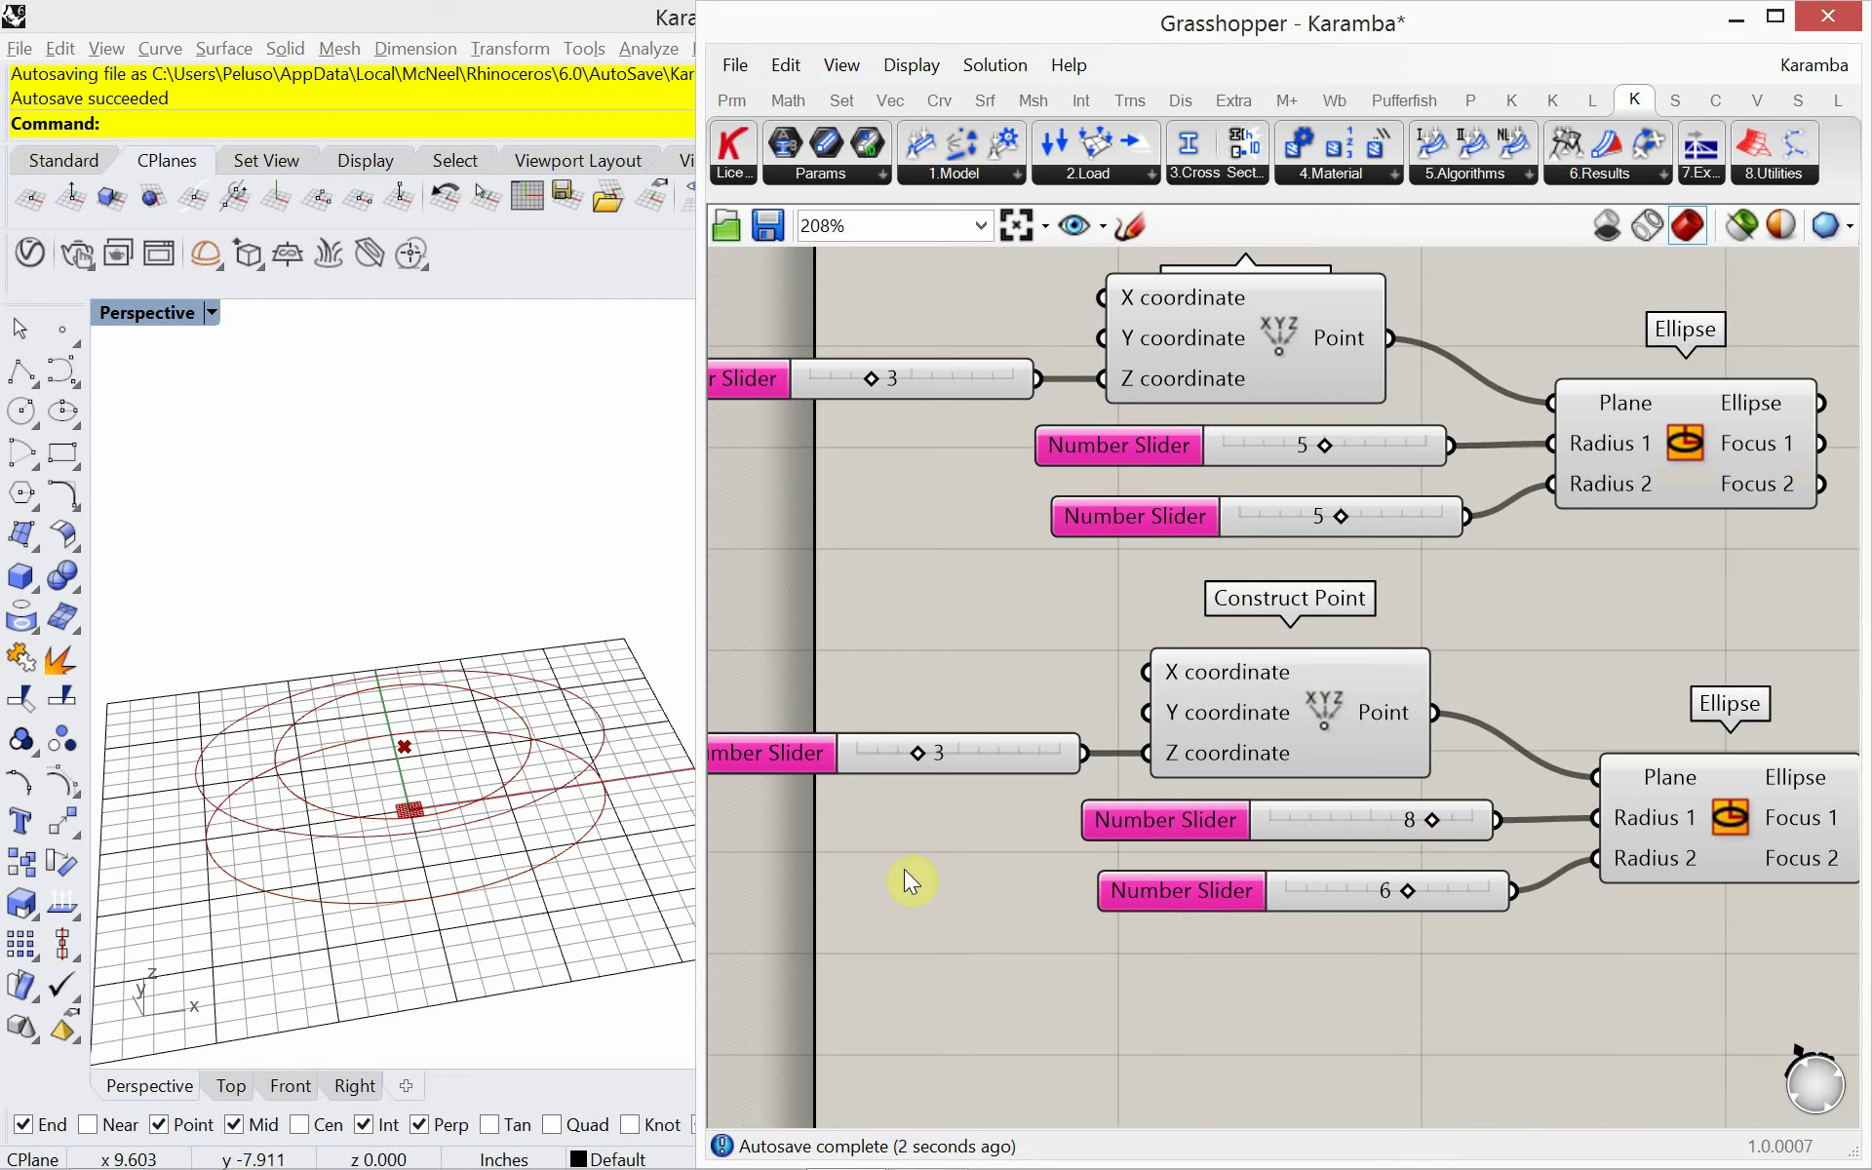
left_click_drag(923, 759, 979, 771)
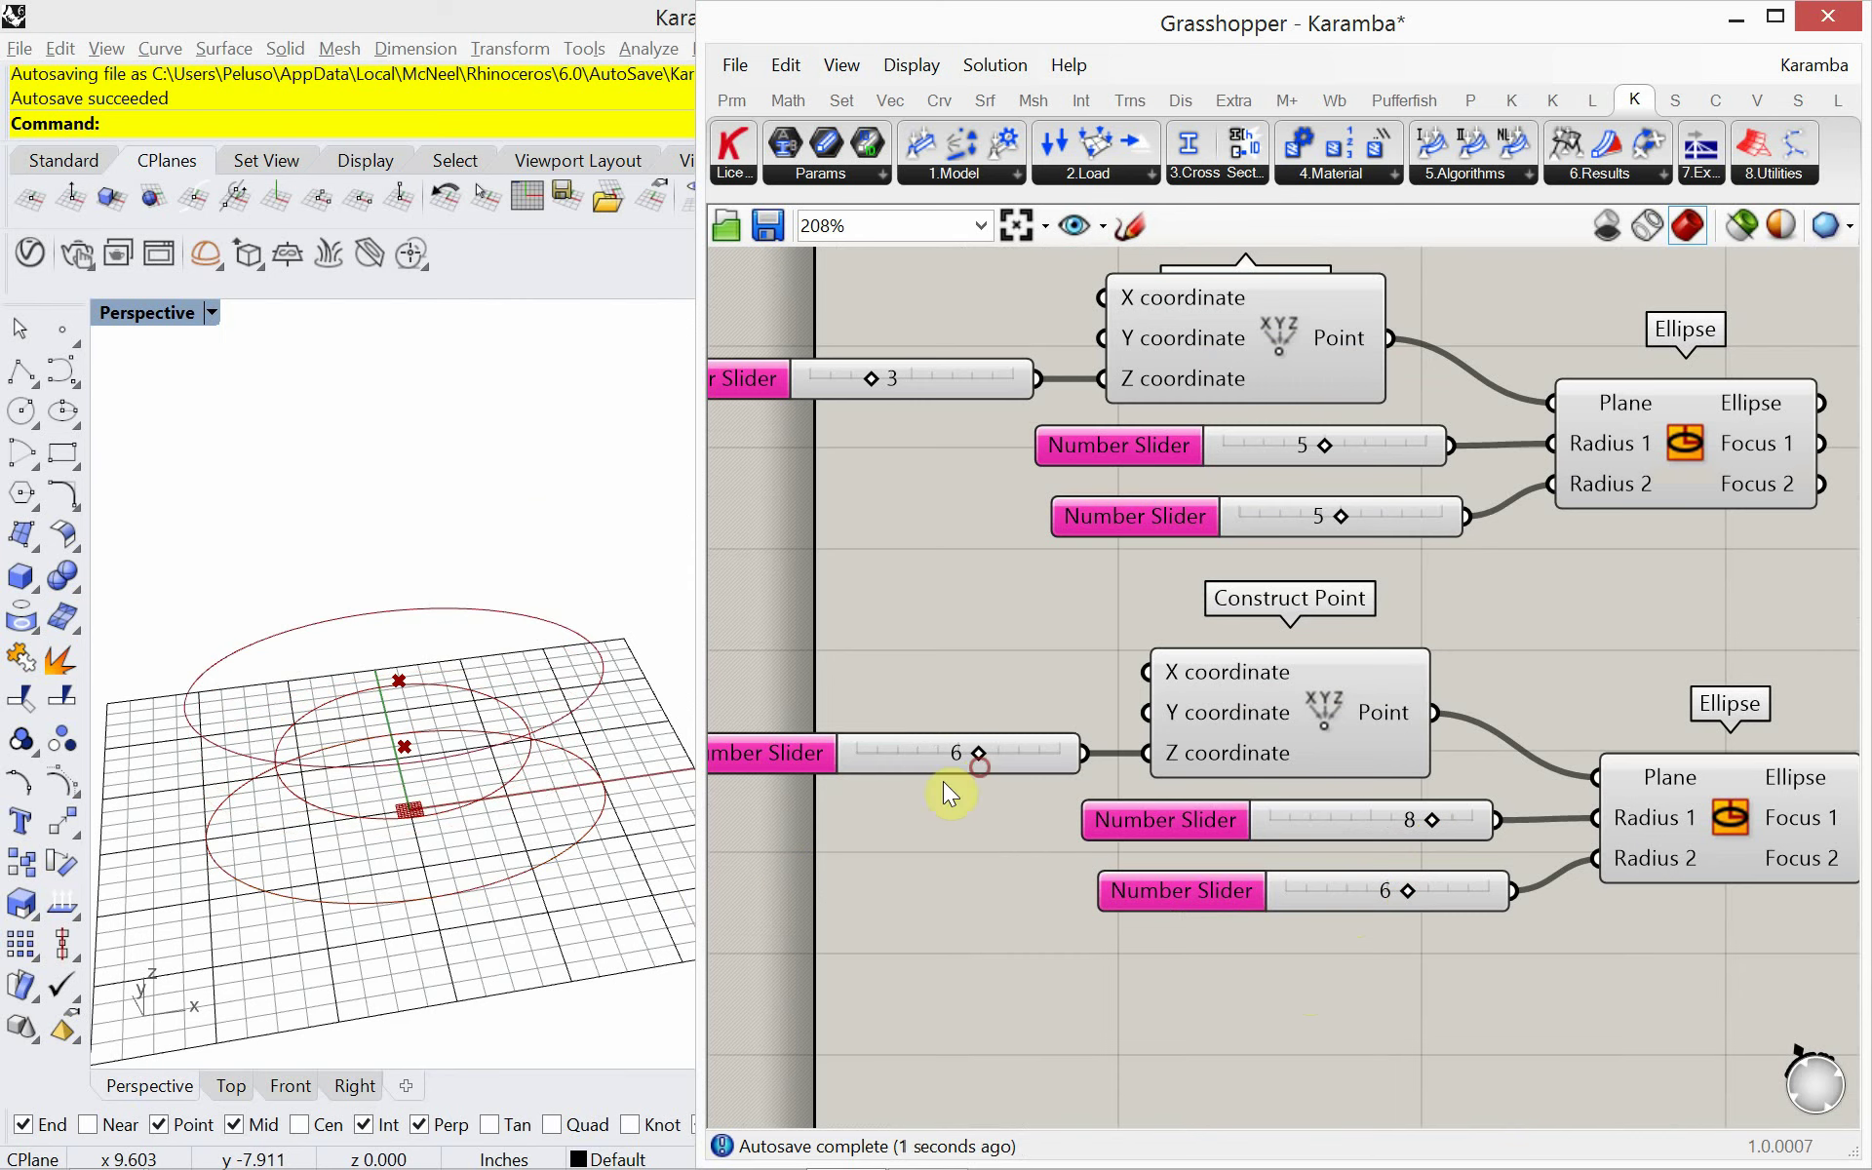
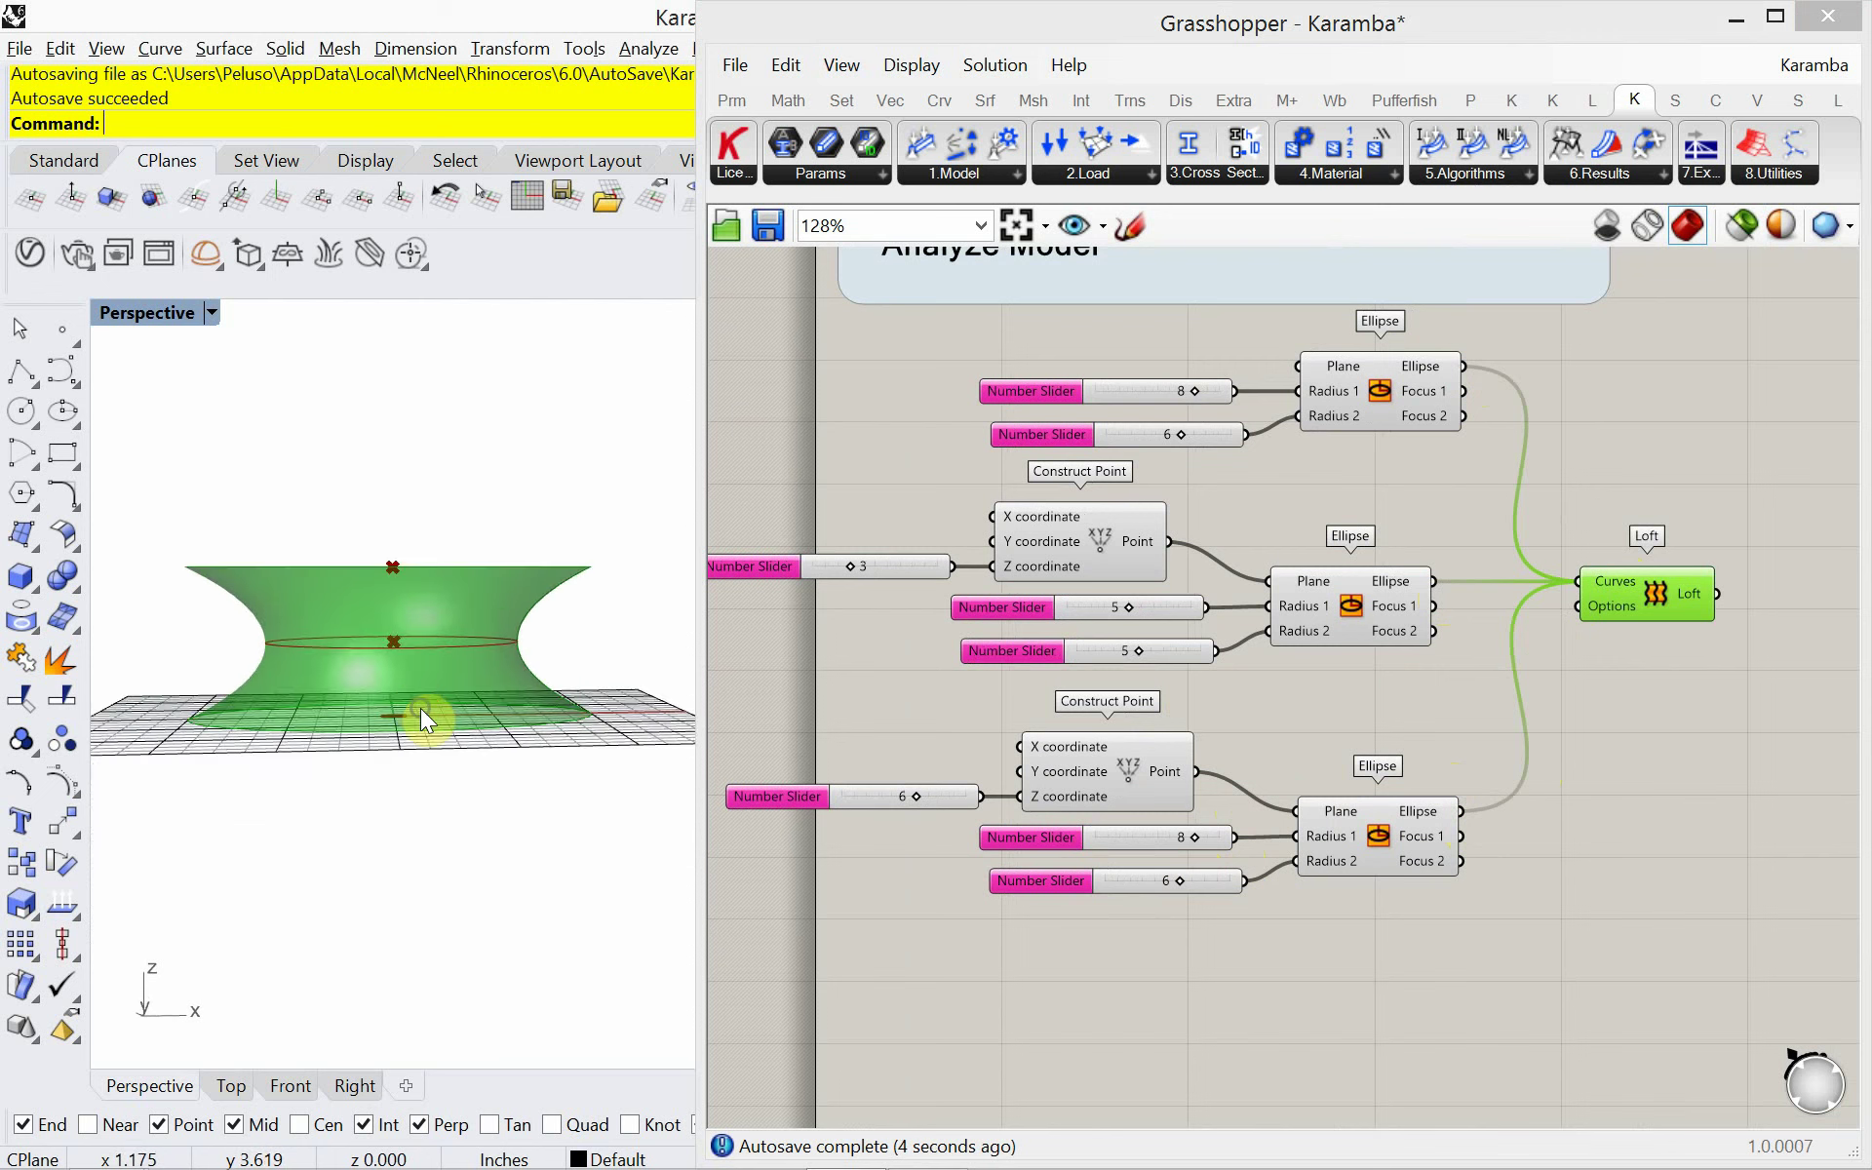
scroll(413, 708, "up", 2)
scroll(429, 723, "down", 2)
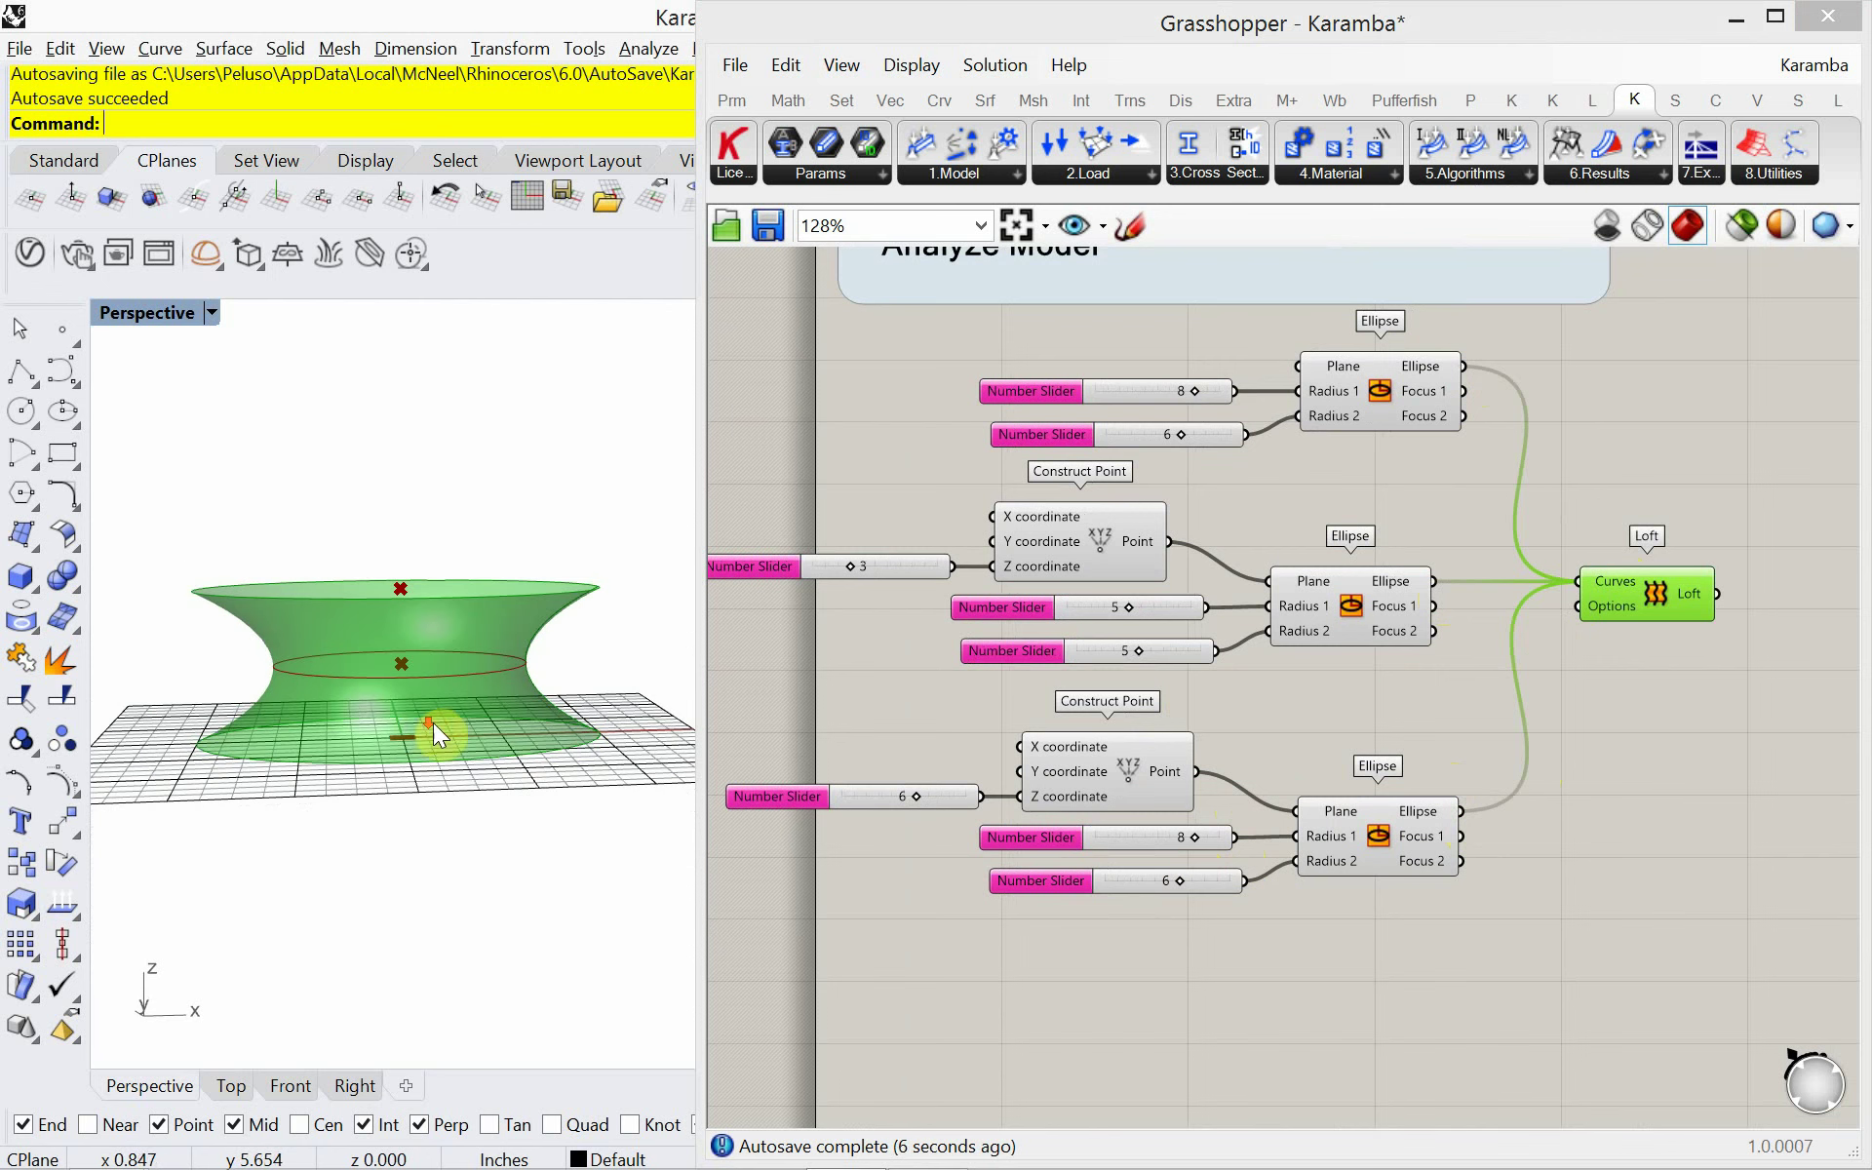
Align the three Ellipse components in one vertical column and their six radius sliders in another.
left_click_drag(1482, 958, 1349, 390)
left_click(1382, 333)
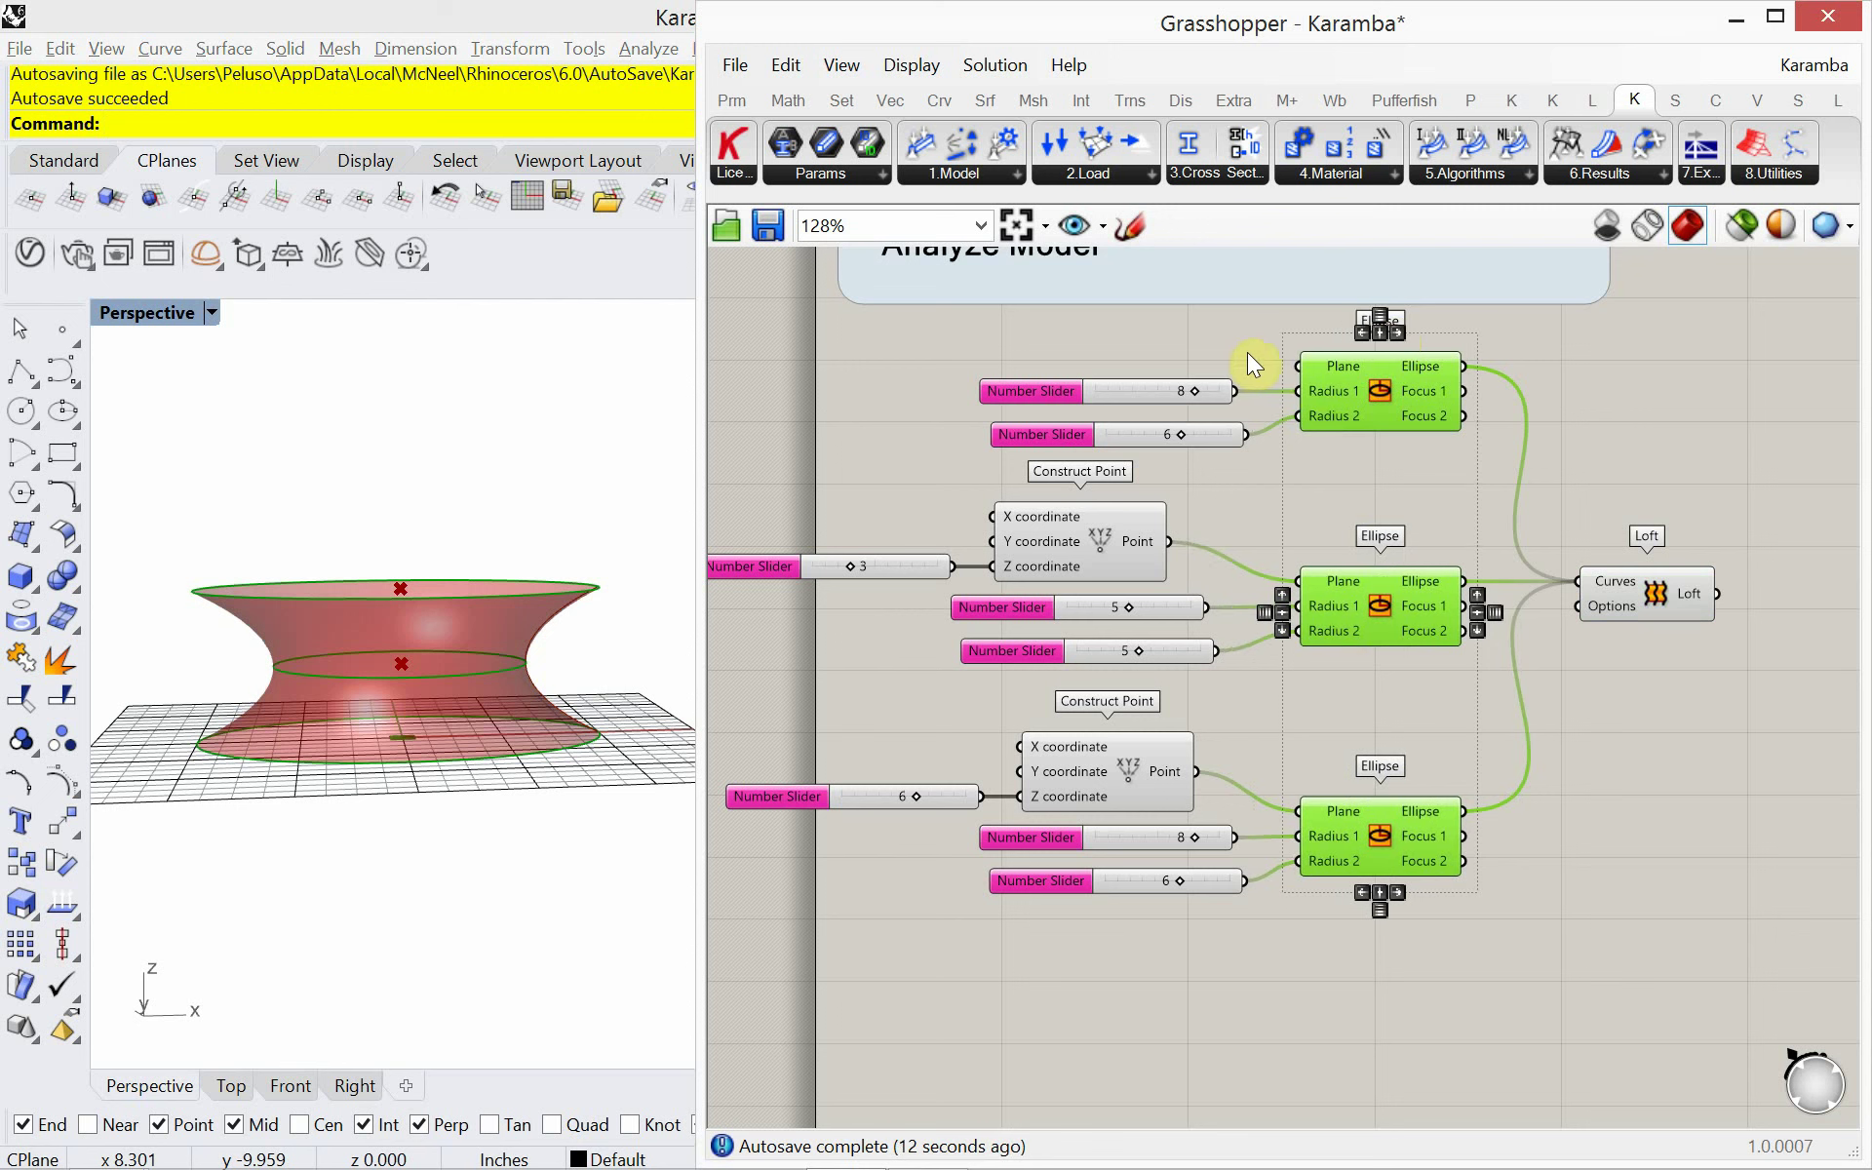
left_click_drag(1248, 352, 1208, 937)
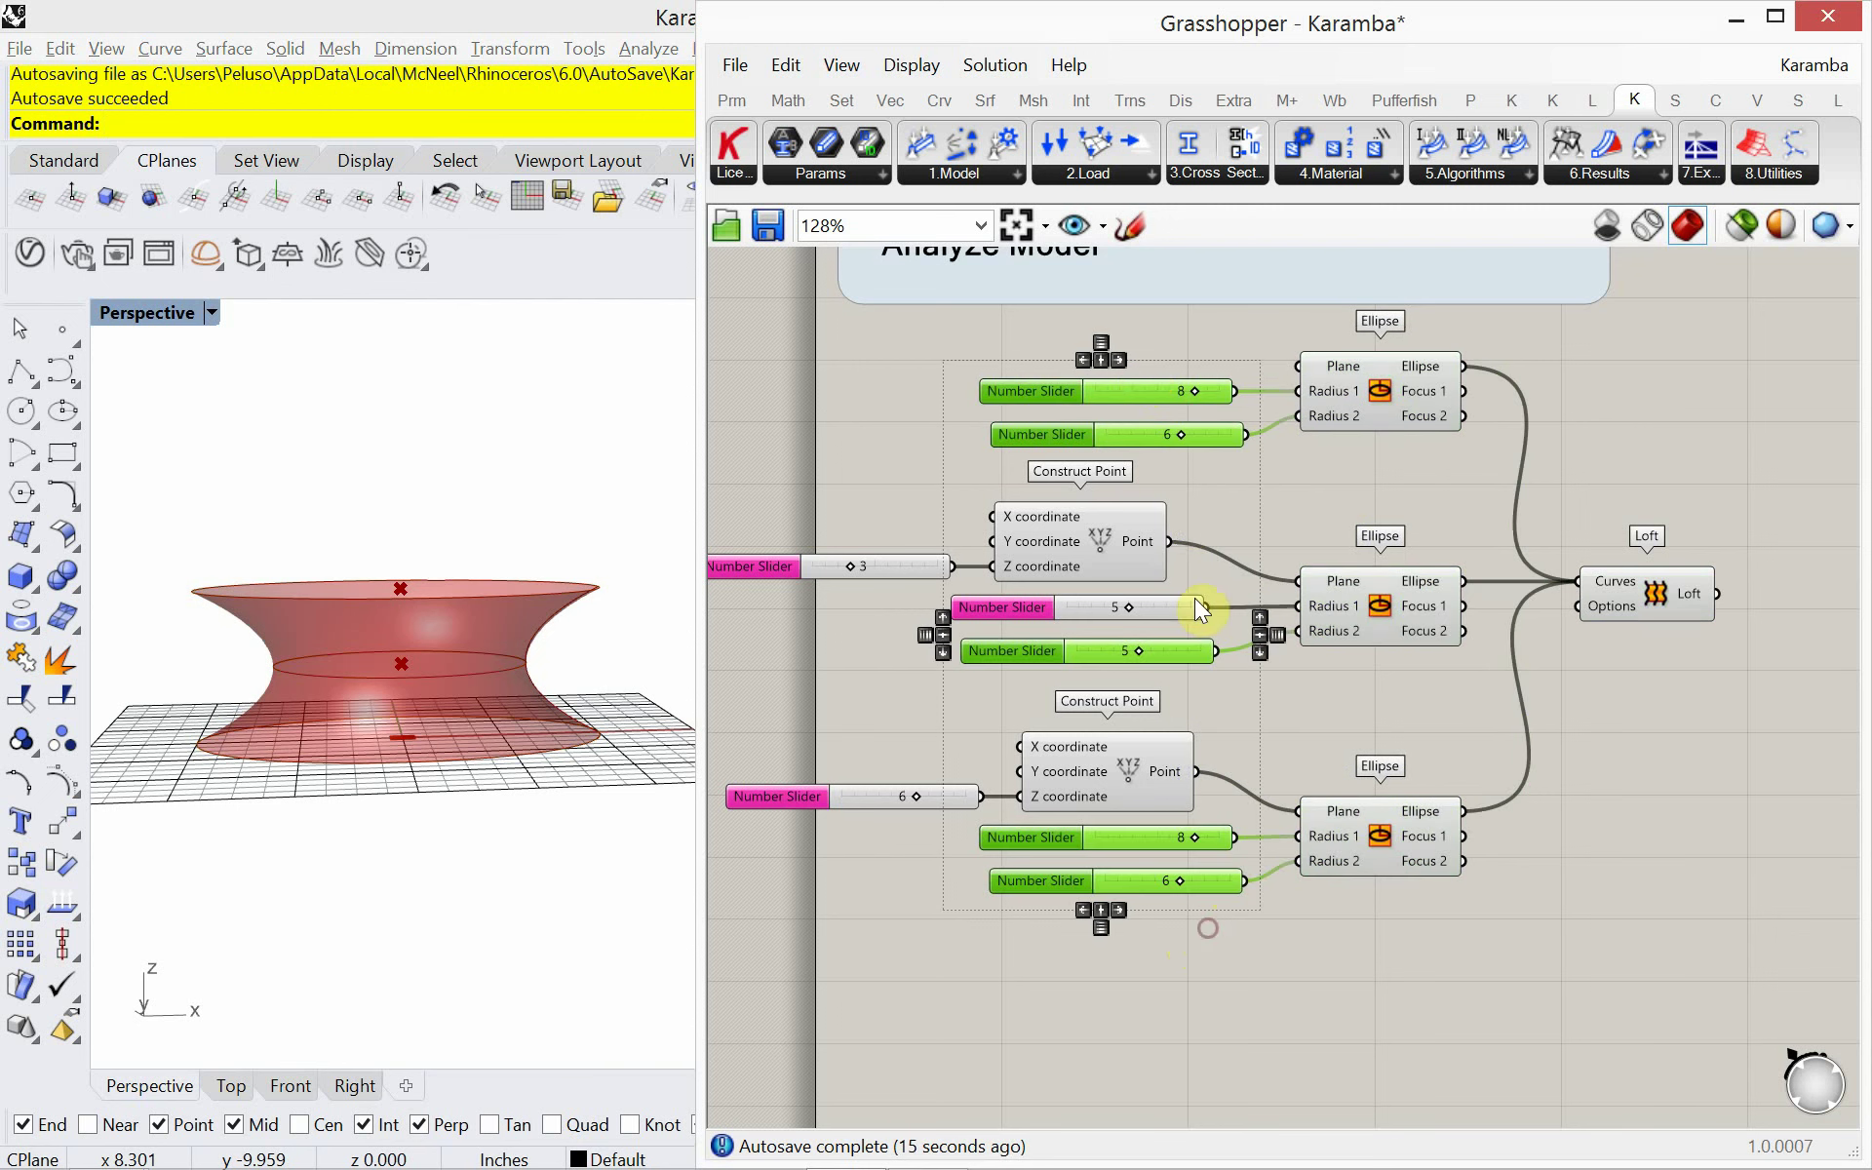
left_click(1119, 361)
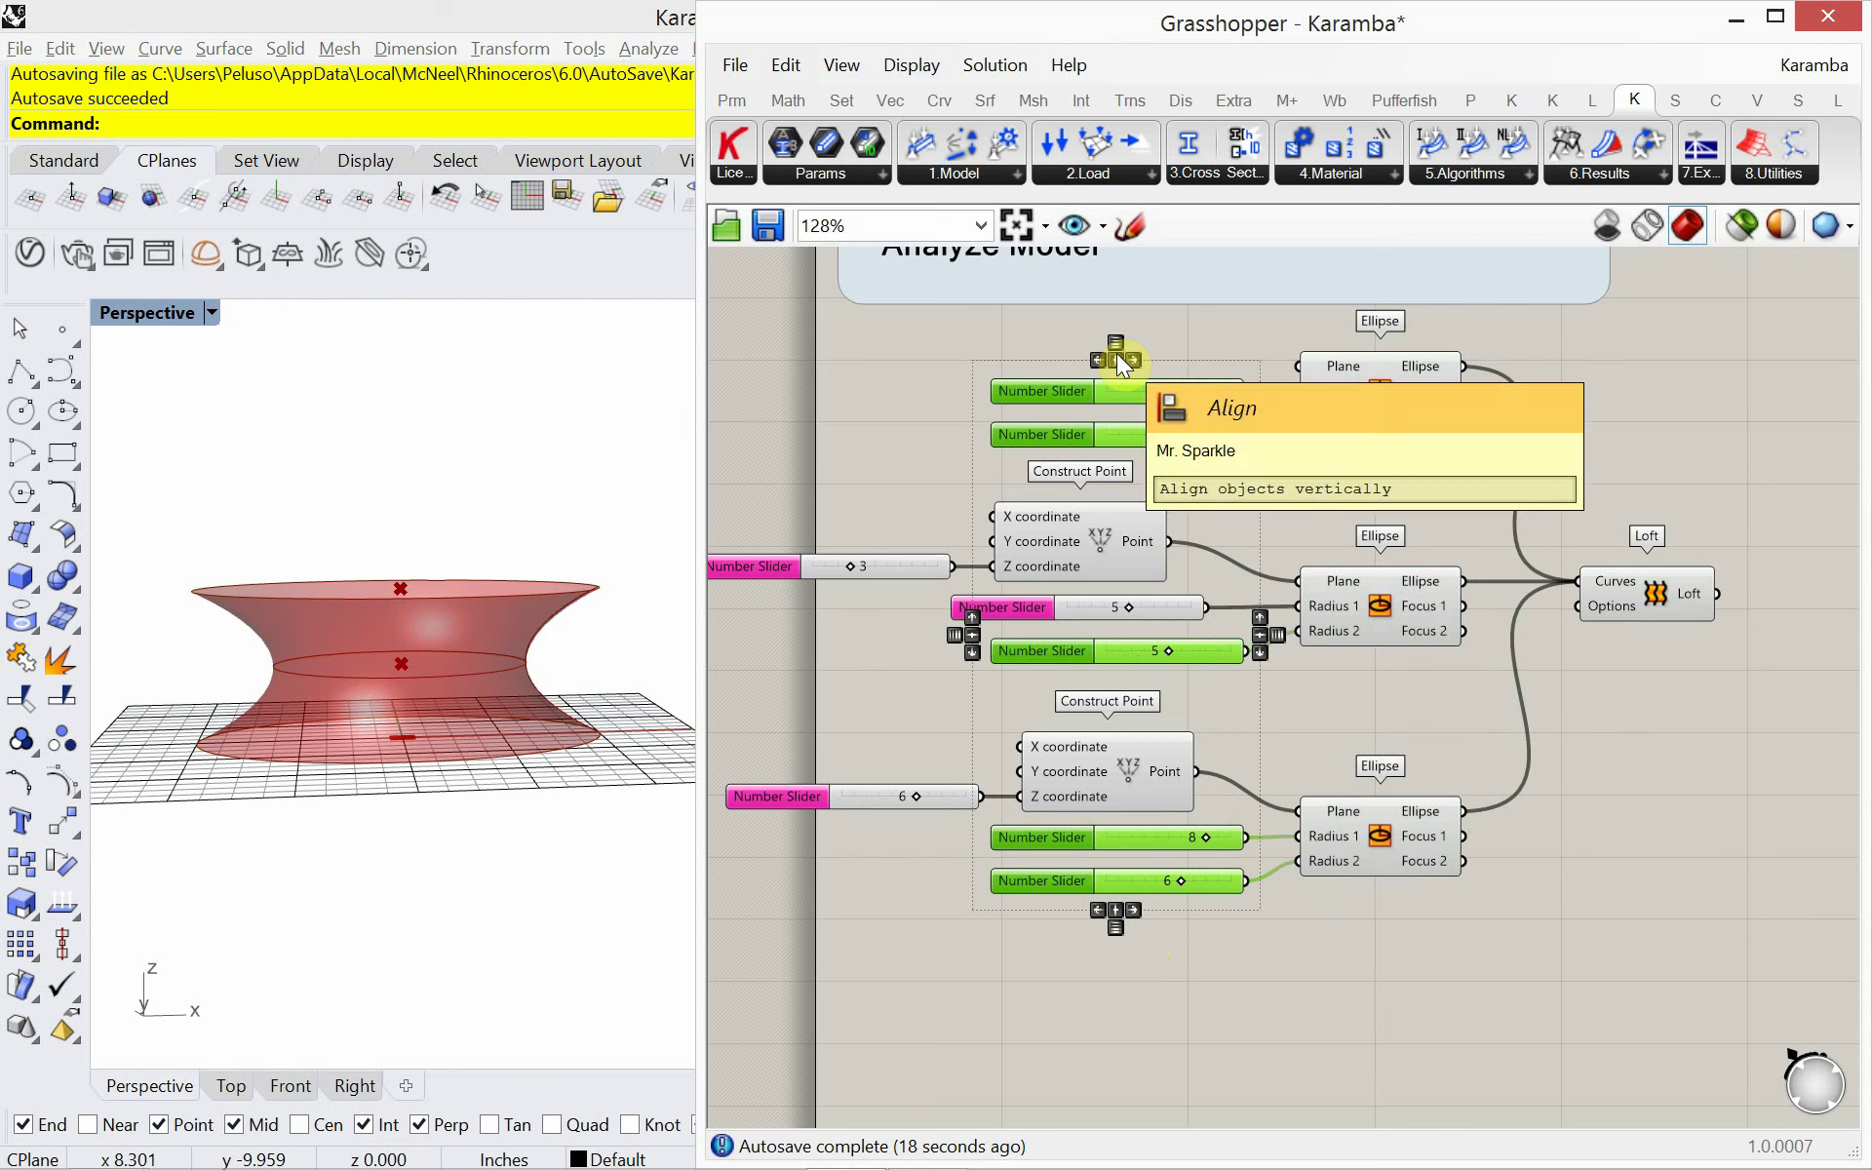
left_click(1173, 610, "shift")
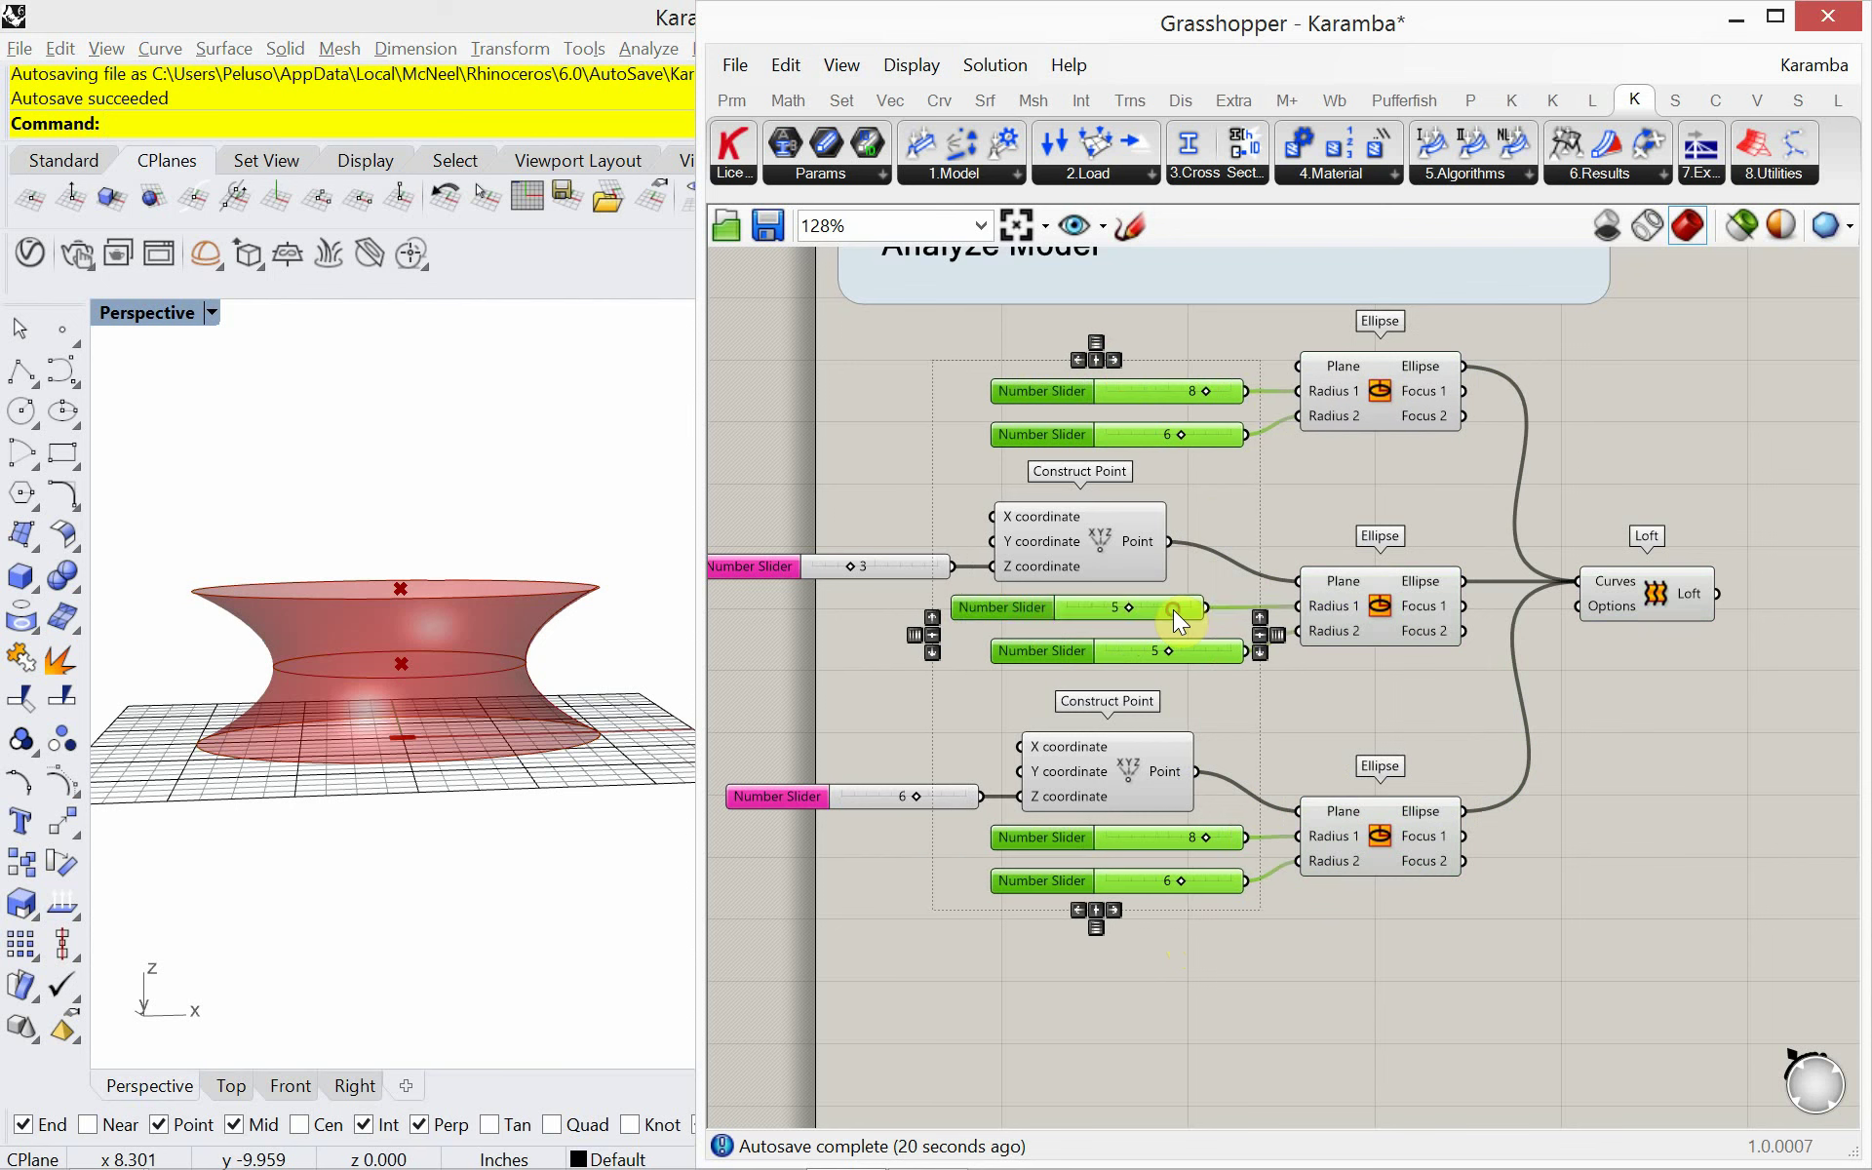
left_click(1113, 360)
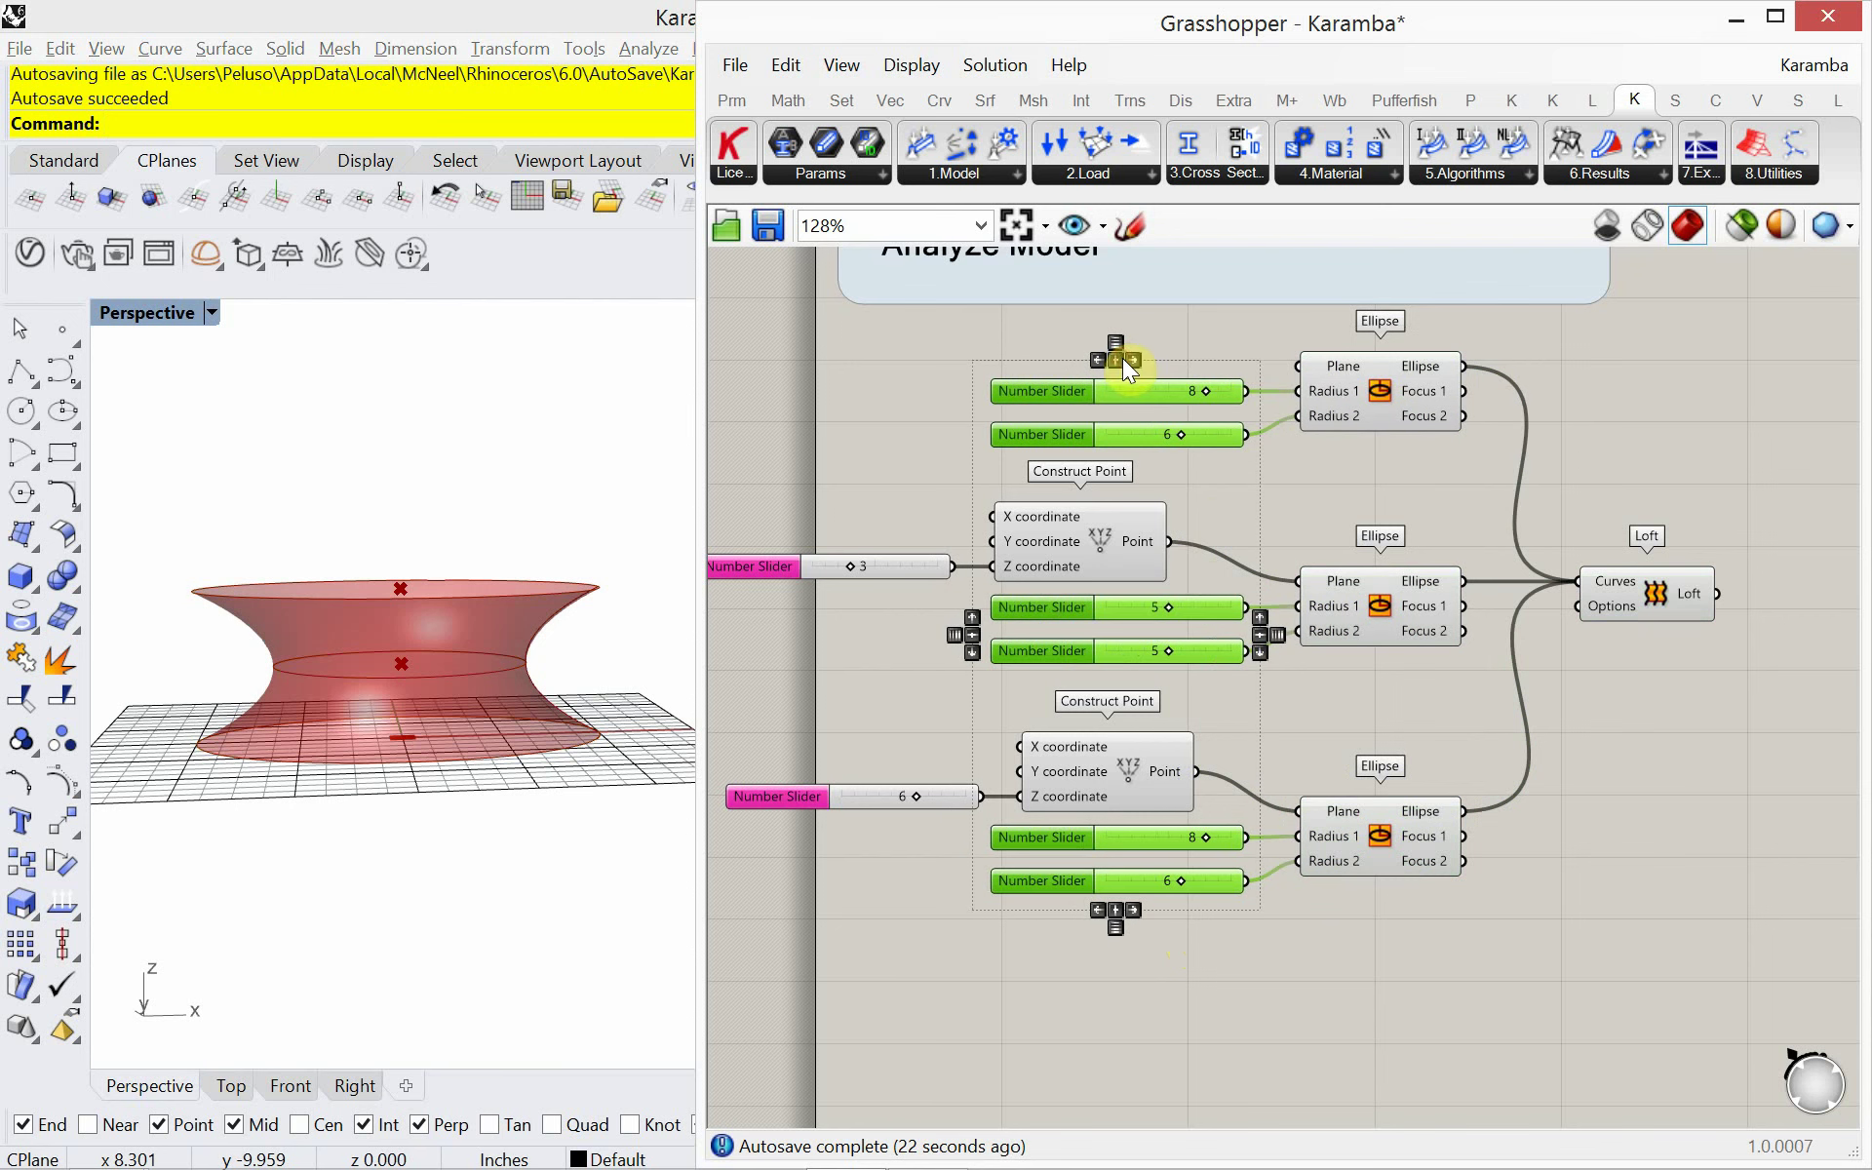
Align the two Construct Point components vertically, and line up their two Z coordinate sliders in the same way.
left_click(1102, 542)
left_click(1174, 766, "shift")
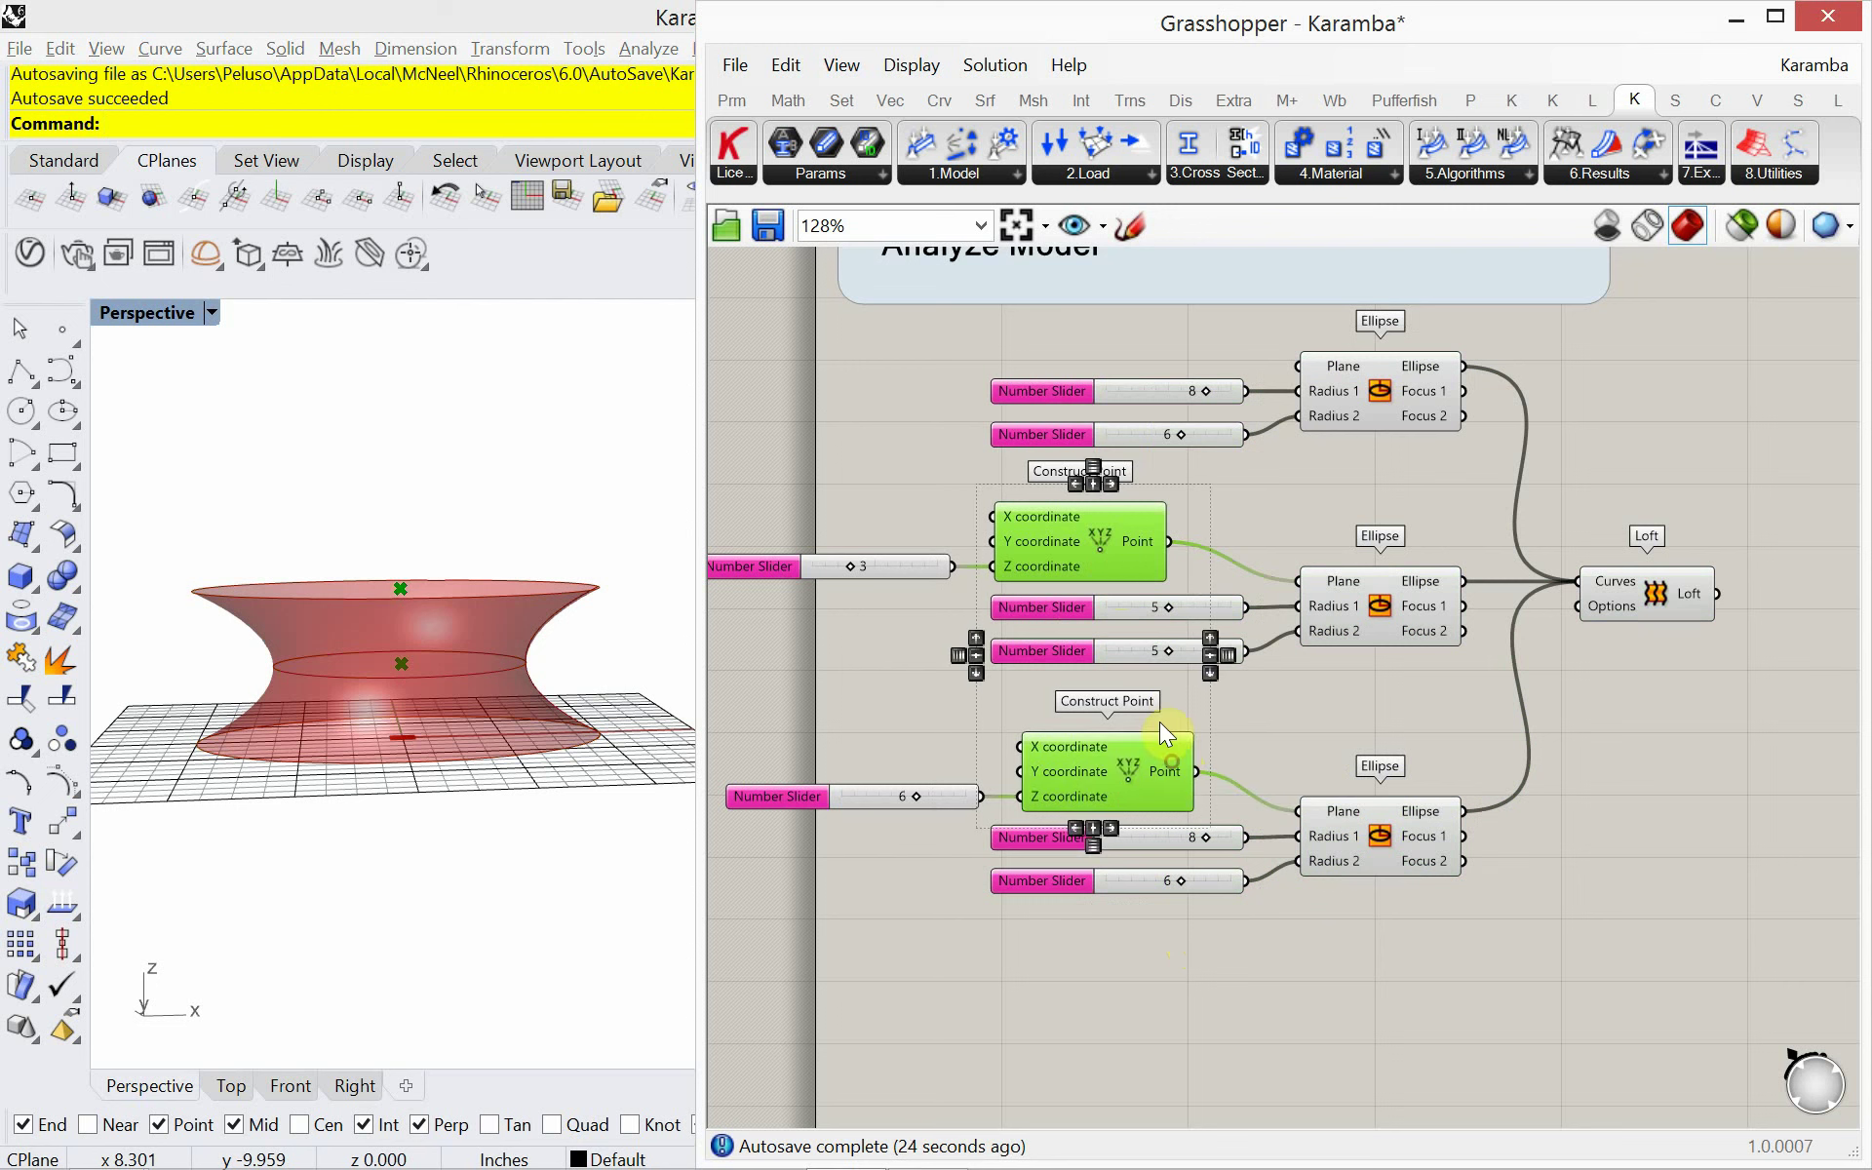
left_click(1114, 482)
left_click_drag(907, 486, 846, 841)
left_click(858, 535)
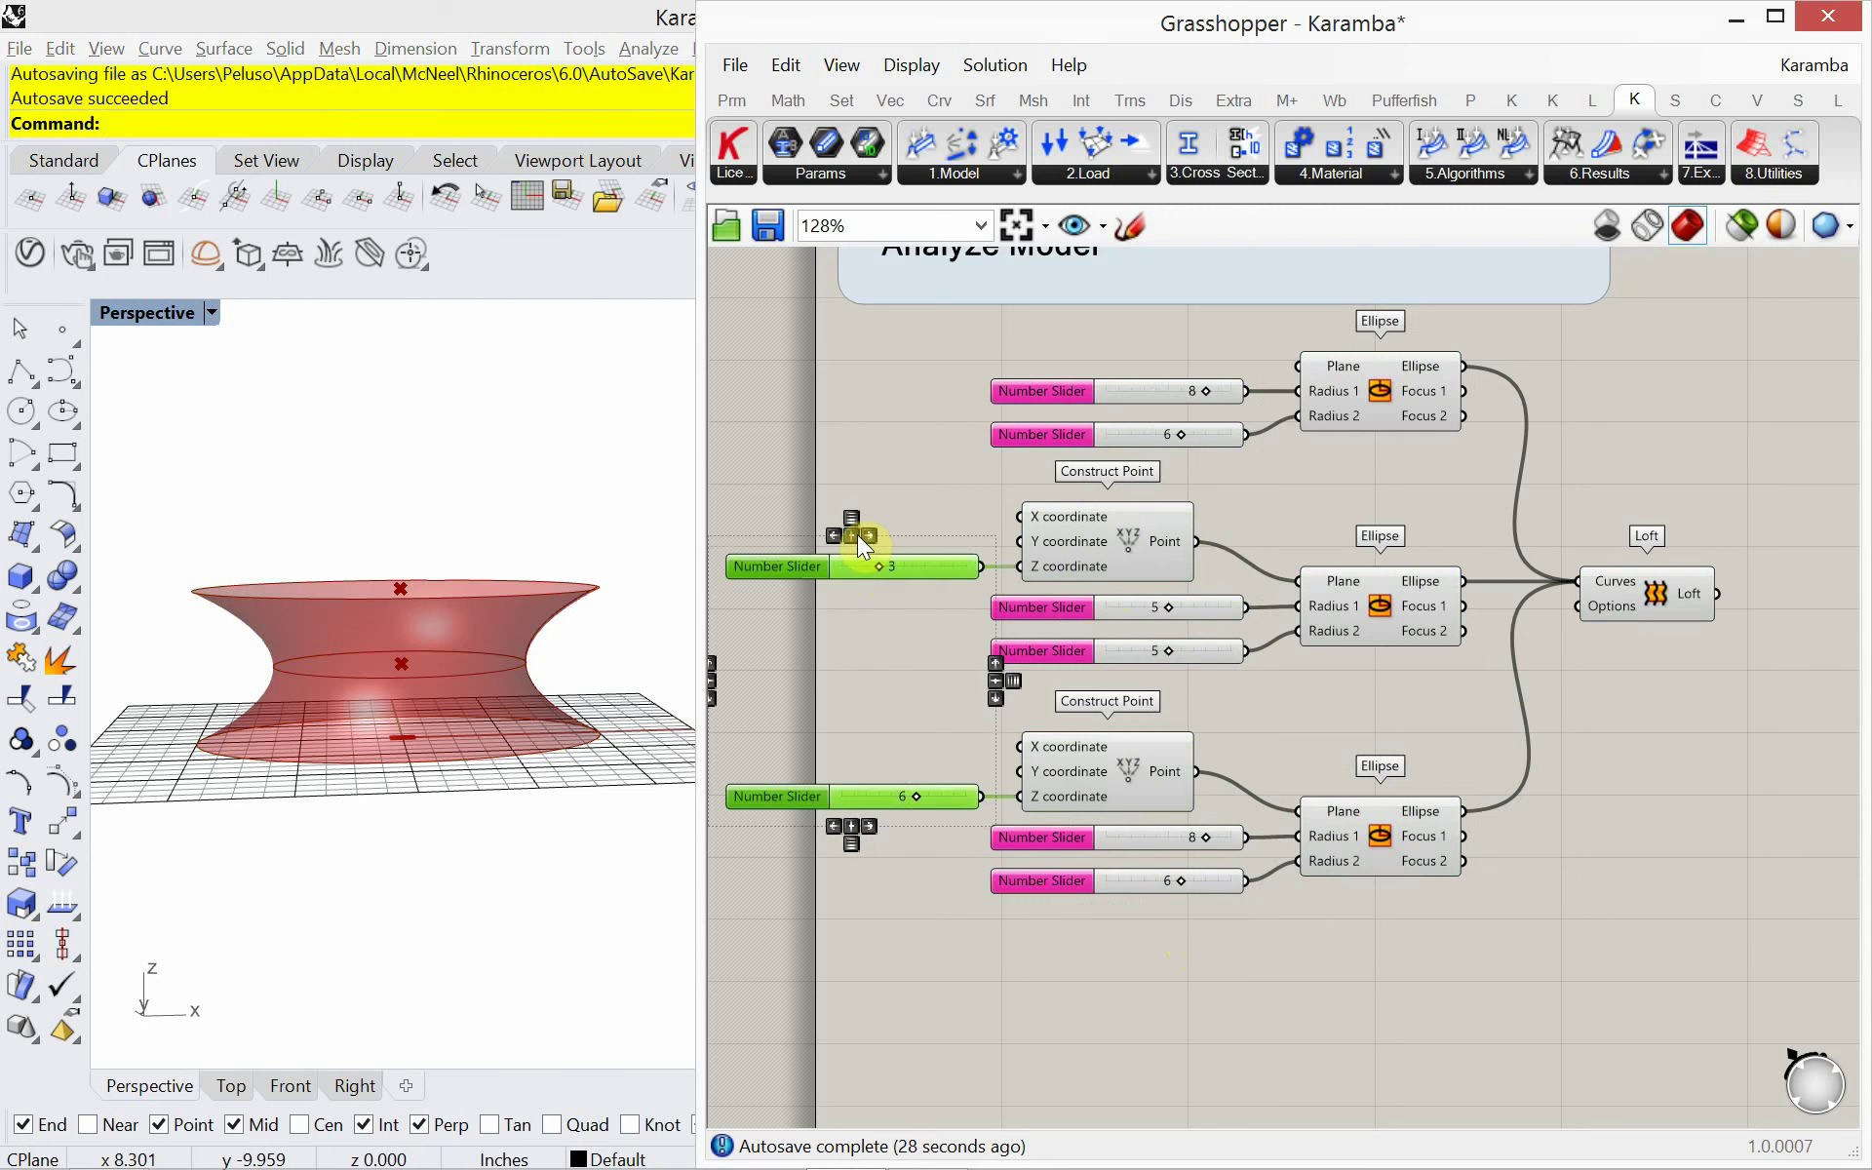
Move all the ellipse, point, slider and Loft components together, farther down and right of the notes panel.
left_click(1484, 932)
left_click_drag(1592, 960, 840, 357)
left_click_drag(1088, 550, 1227, 616)
left_click(1039, 546)
right_click_drag(1039, 547, 1024, 598)
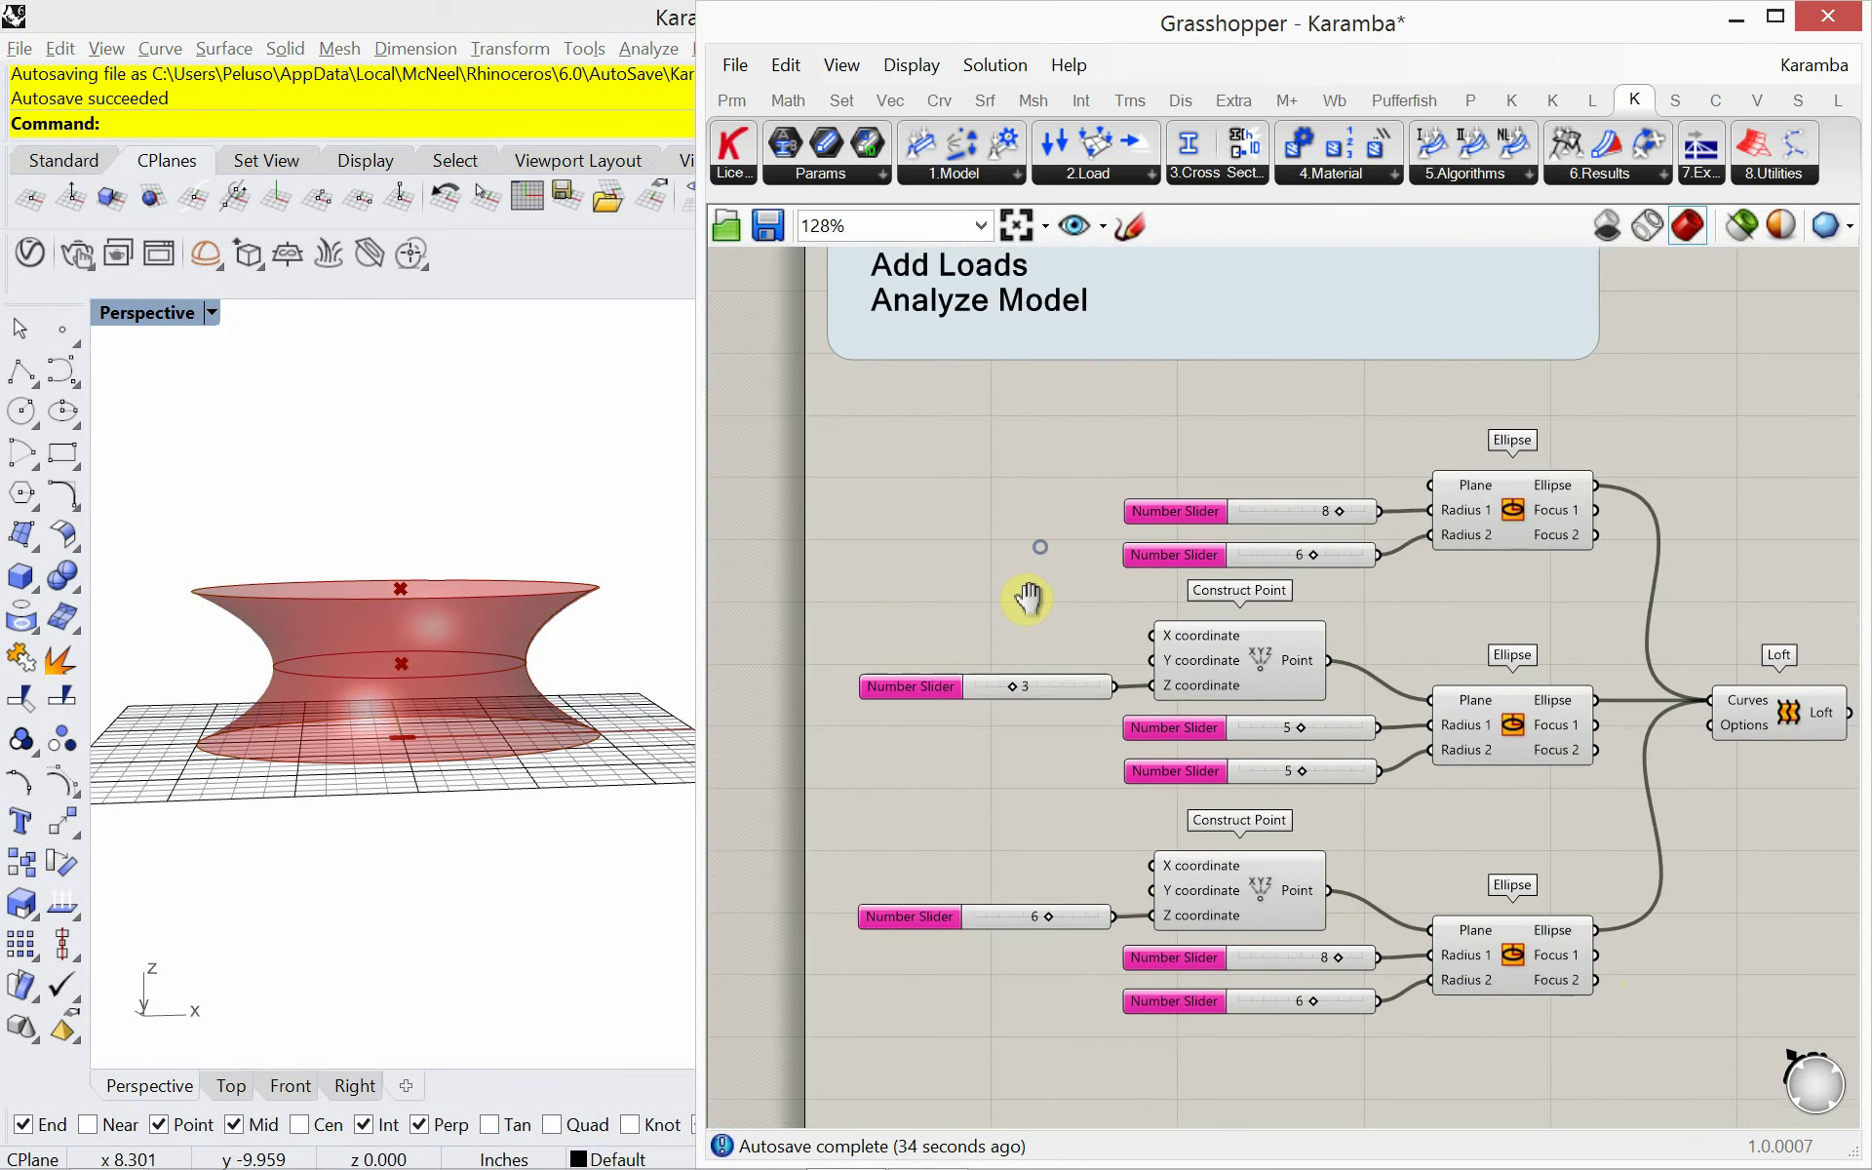
Add a Scribble text label in the free space above the first ellipse's sliders.
double_click(1098, 411)
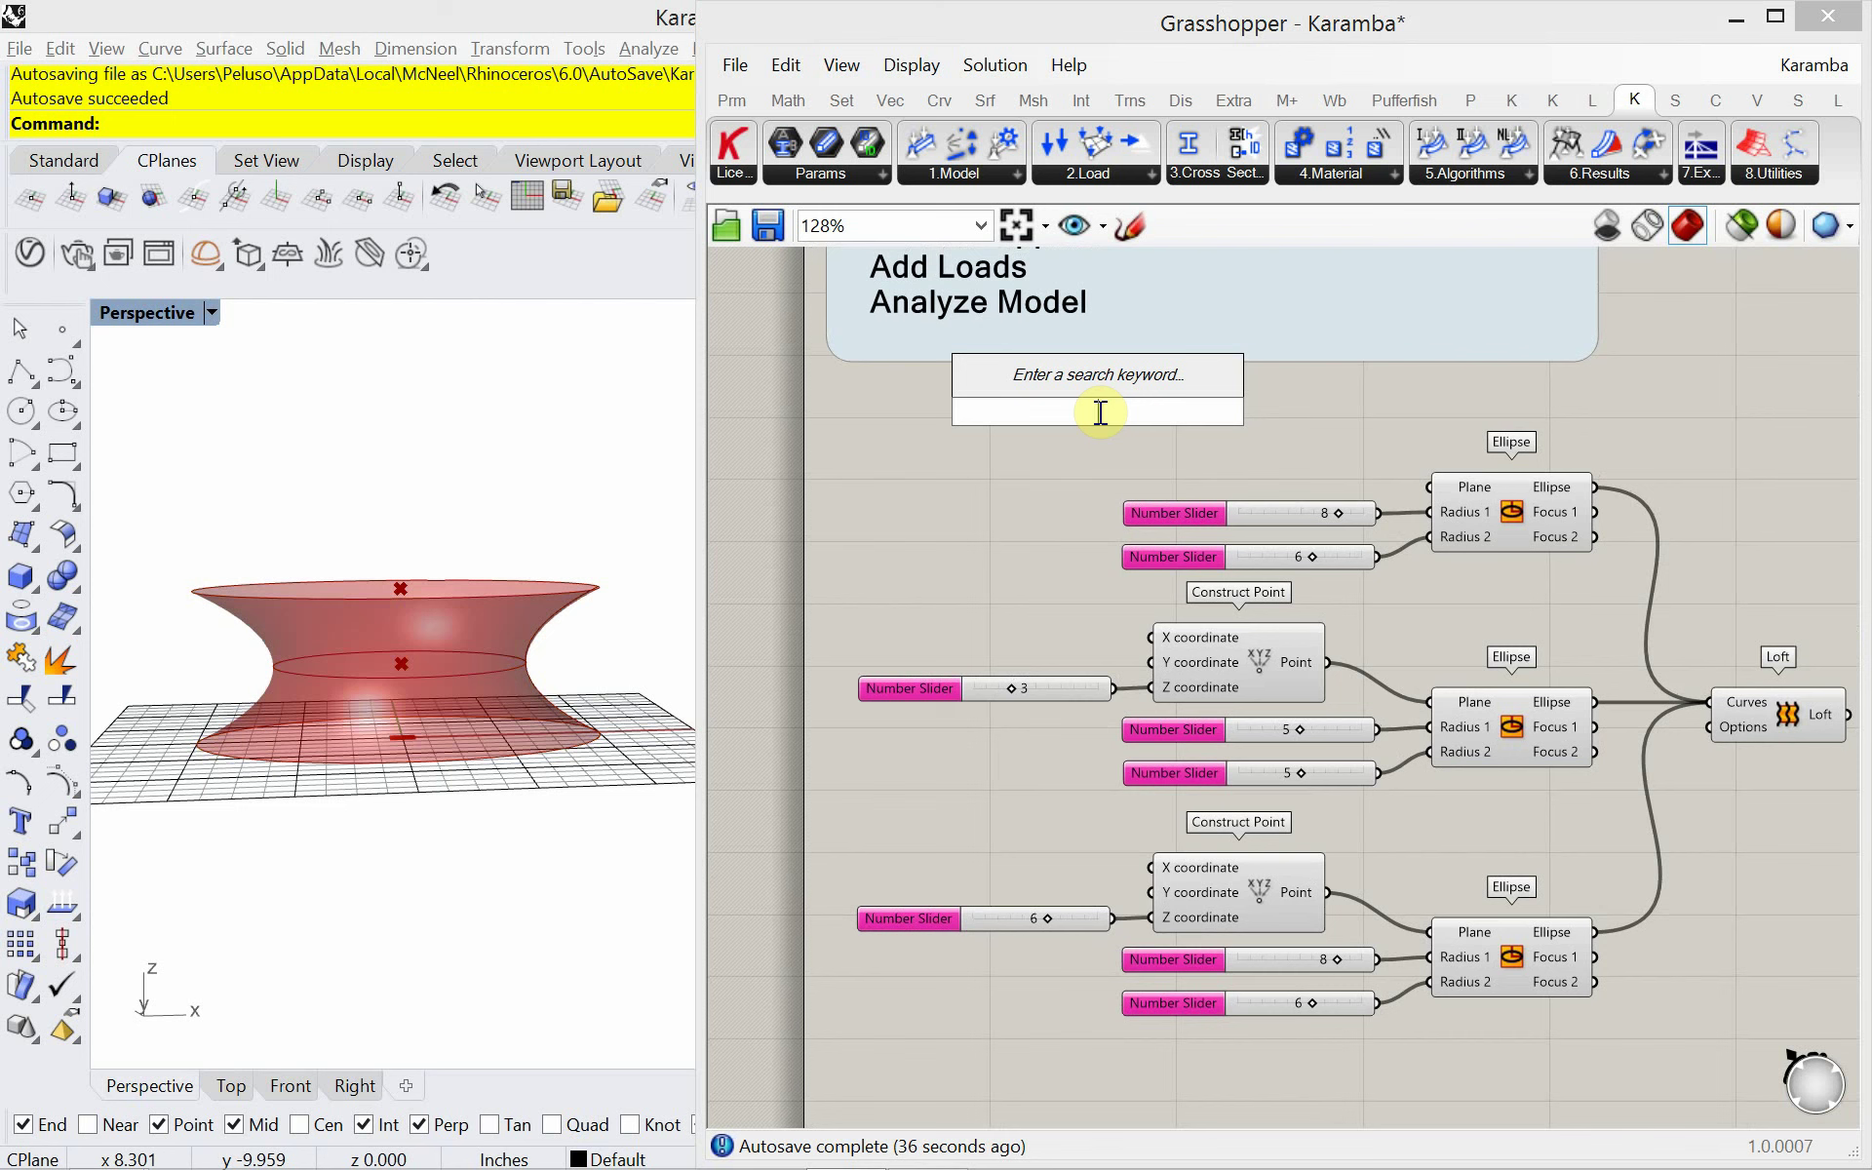
type("bea")
key("BackSpace")
key("BackSpace")
key("BackSpace")
type("scr")
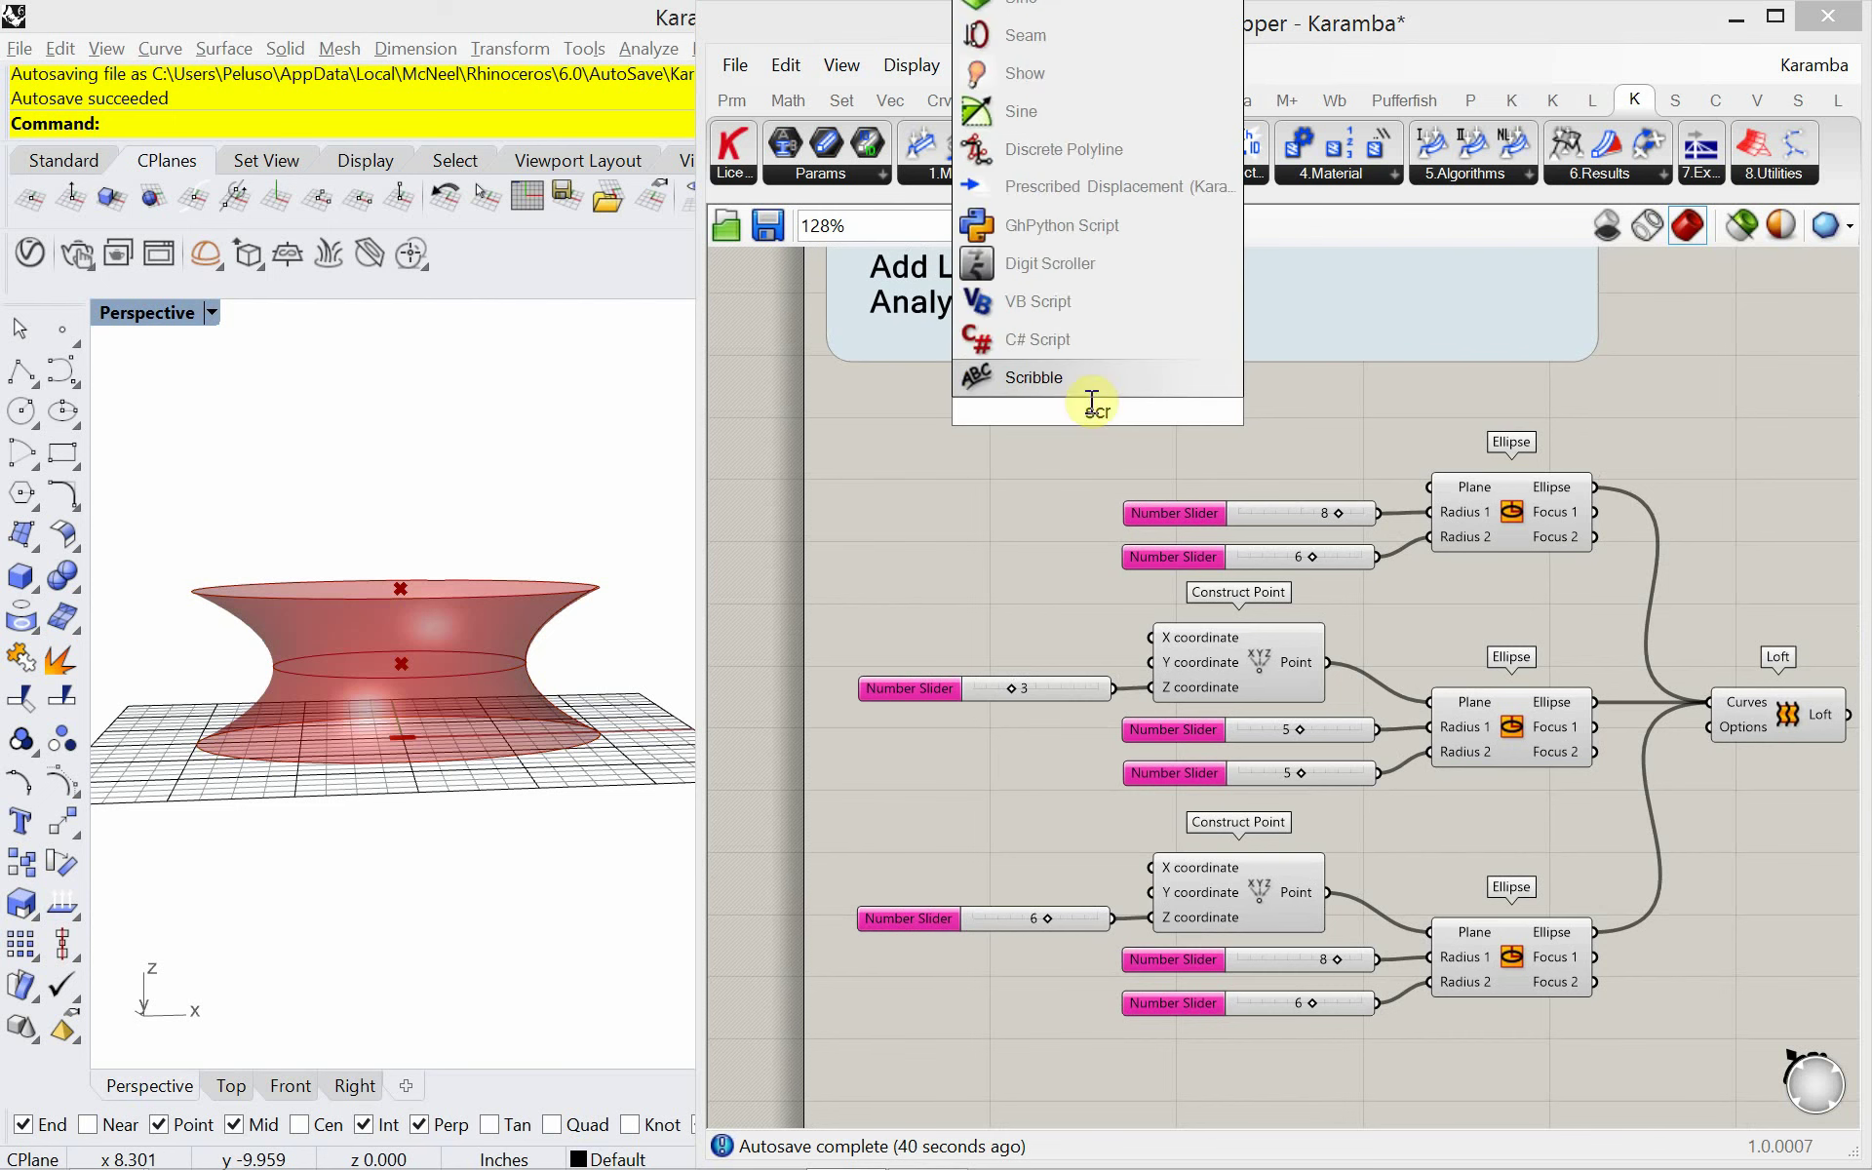
left_click(1061, 376)
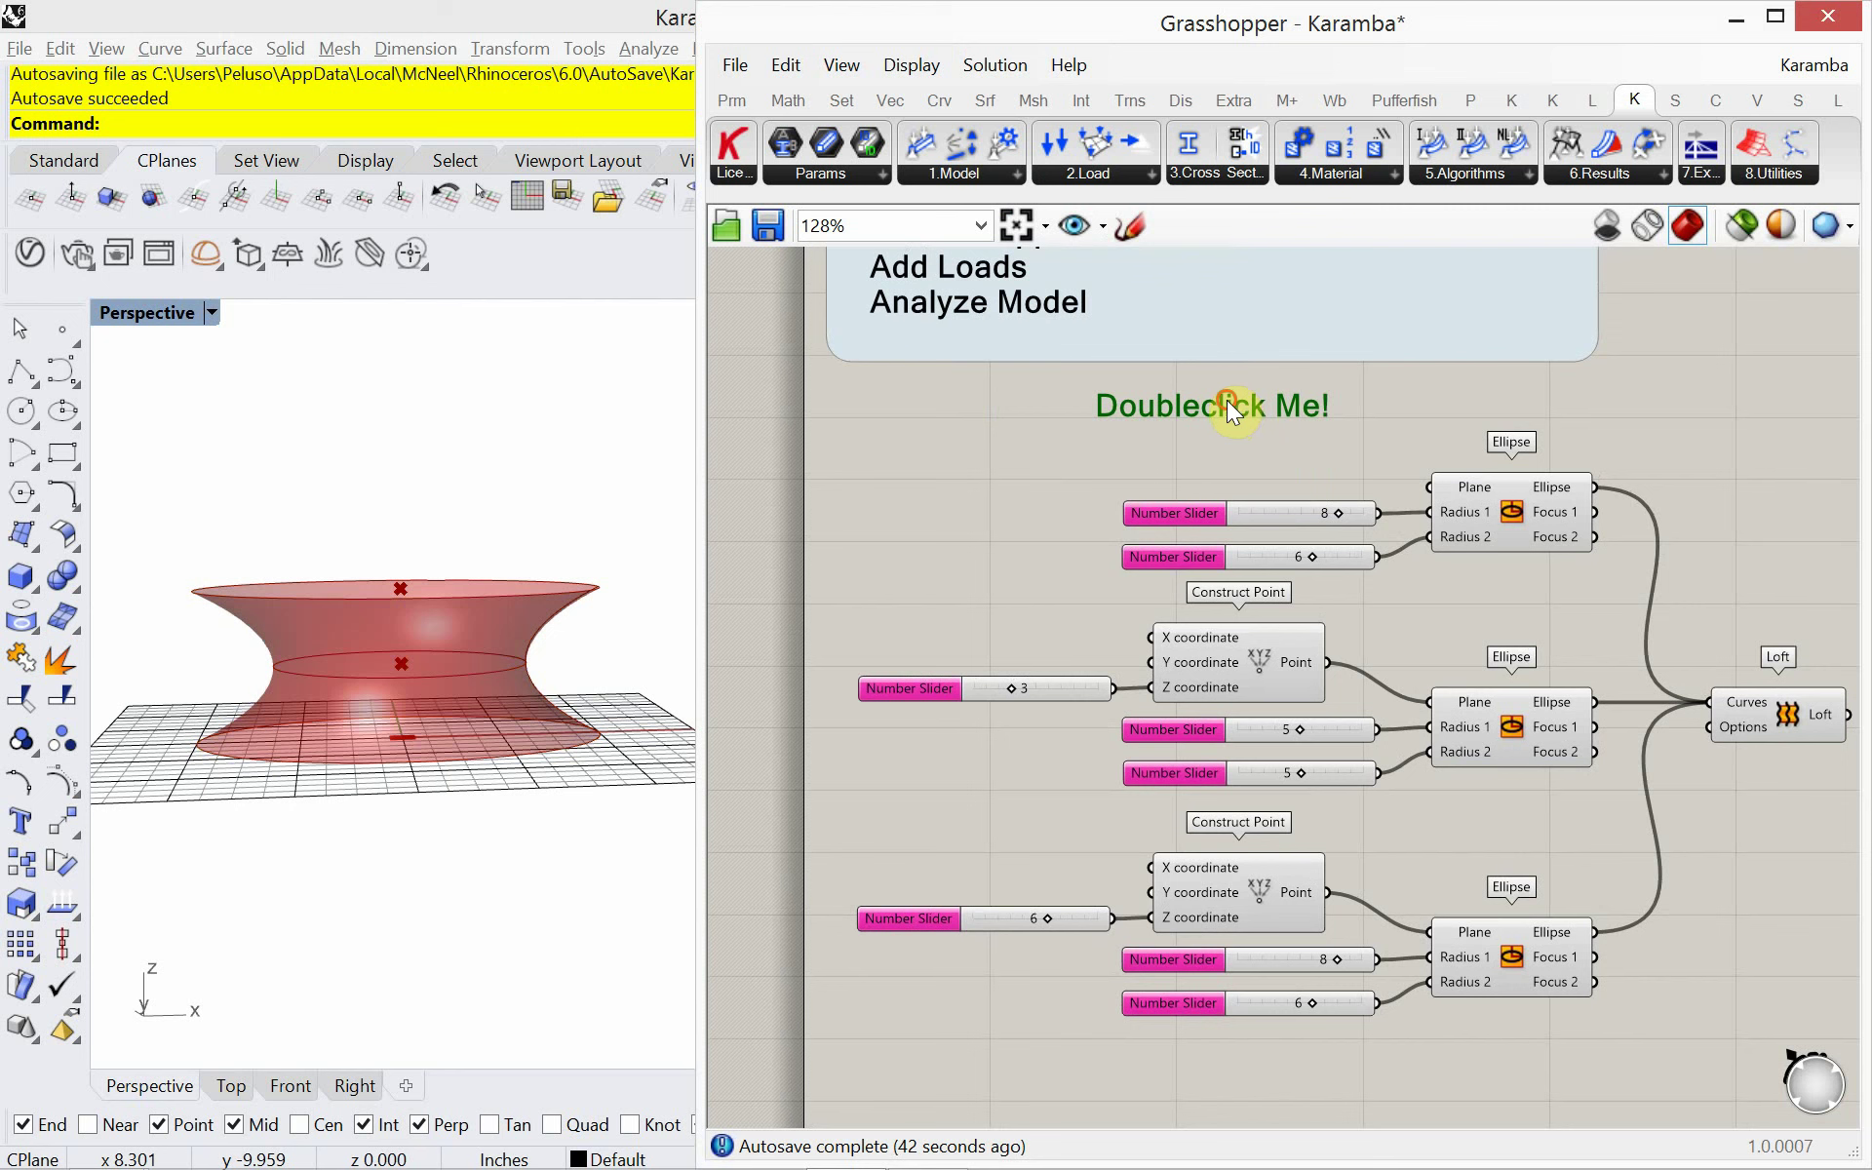
Replace the scribble's text with "Boundary Surface".
double_click(1227, 400)
left_click_drag(1225, 265, 872, 301)
key("BackSpace")
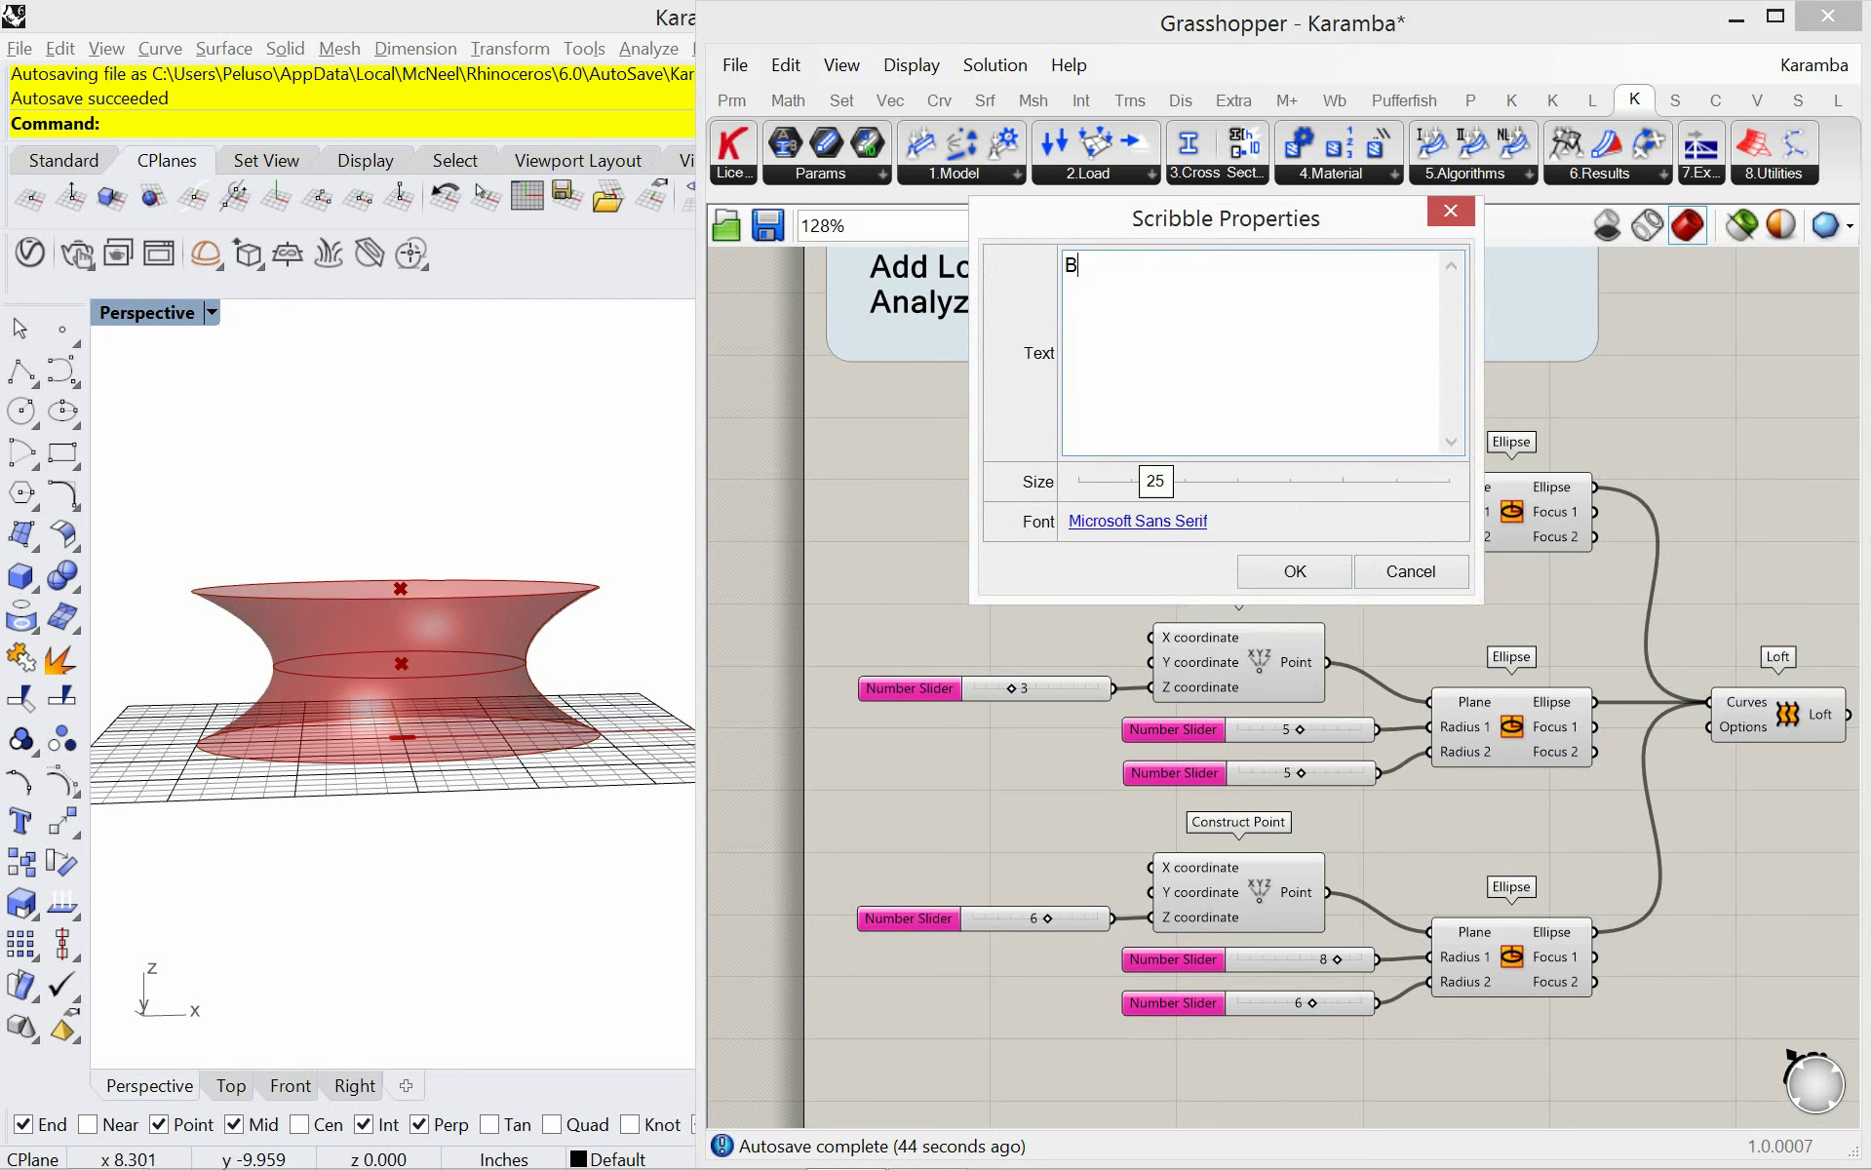
type("Boundary Surface")
left_click(1289, 564)
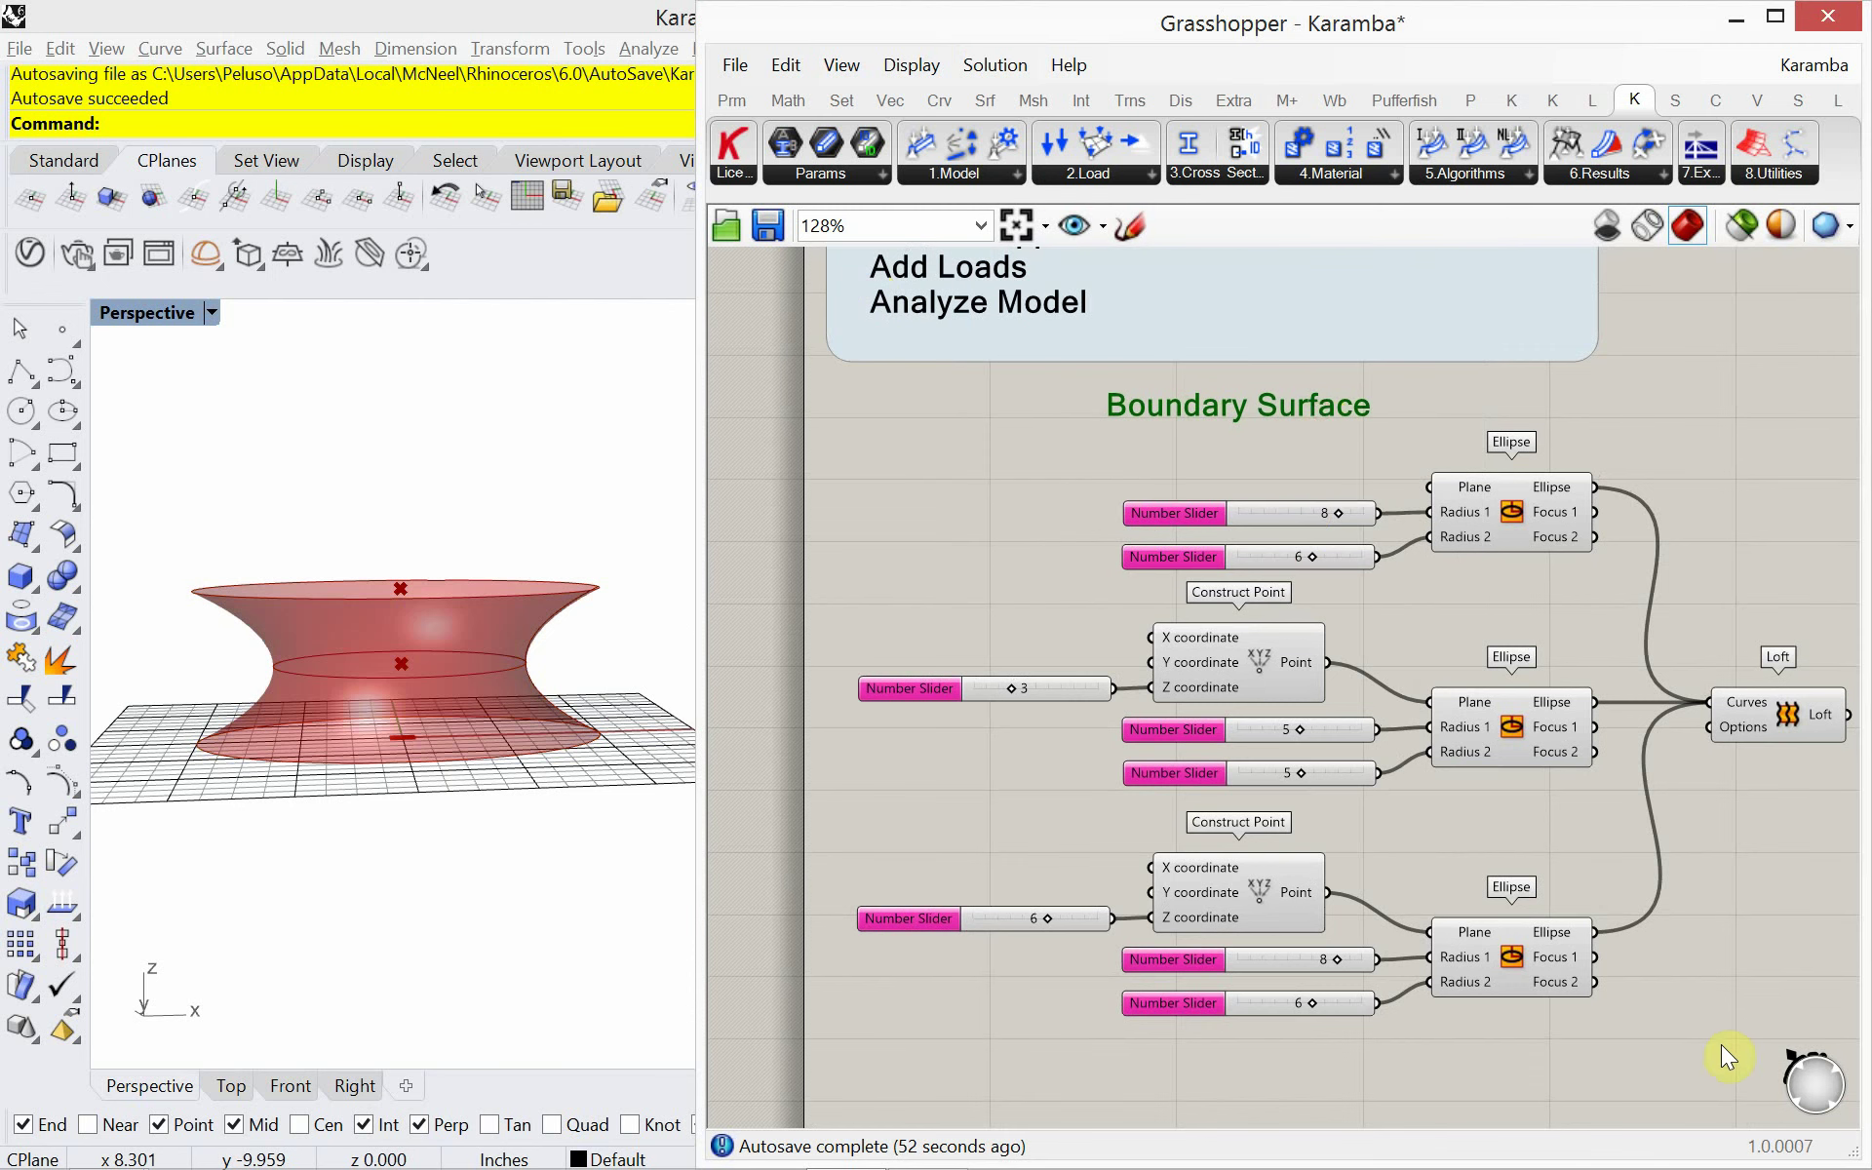
Group the label with all ellipse and loft components, and colour the group green with hue 129°, saturation 83 and value 78.
mouse_move(1721, 1043)
left_mouse_down()
mouse_move(1250, 612)
mouse_move(878, 410)
mouse_move(868, 384)
left_mouse_up()
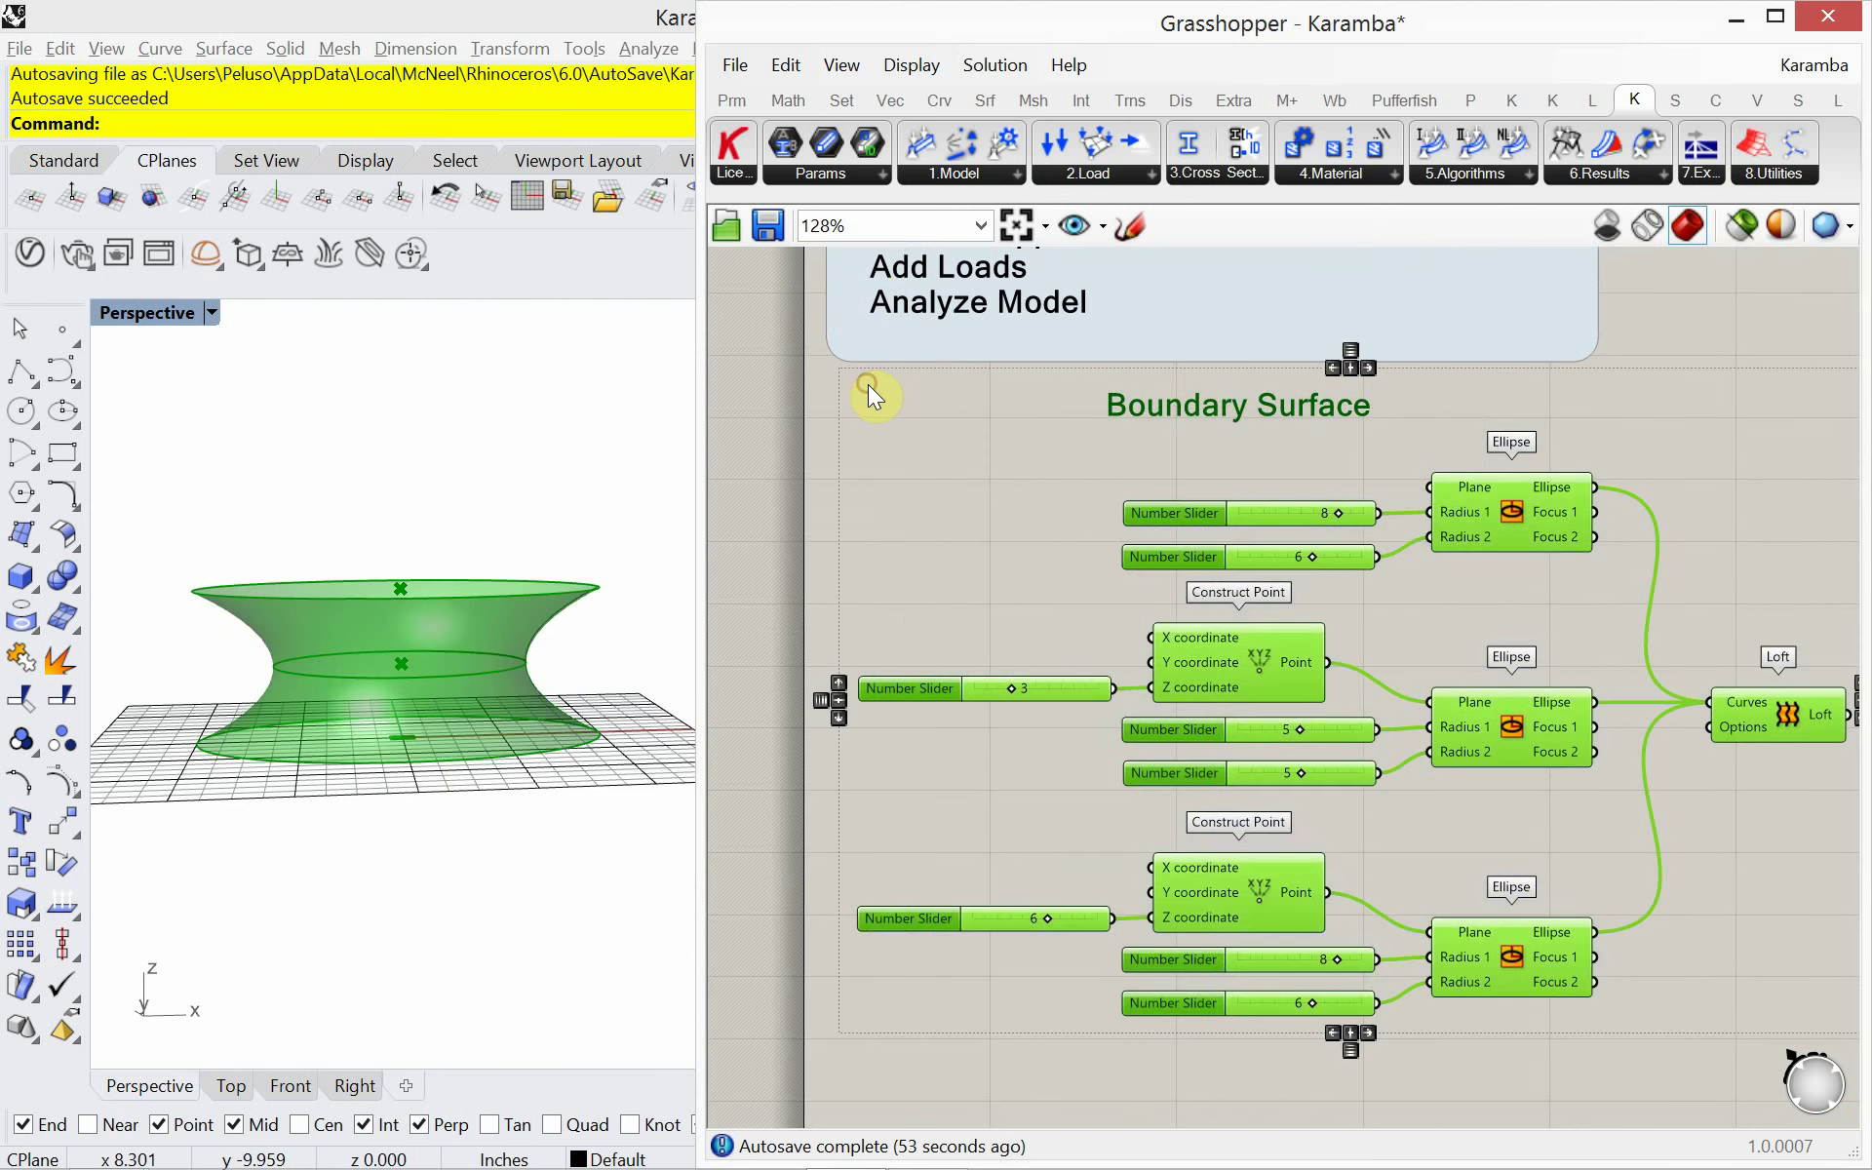
left_click(868, 384)
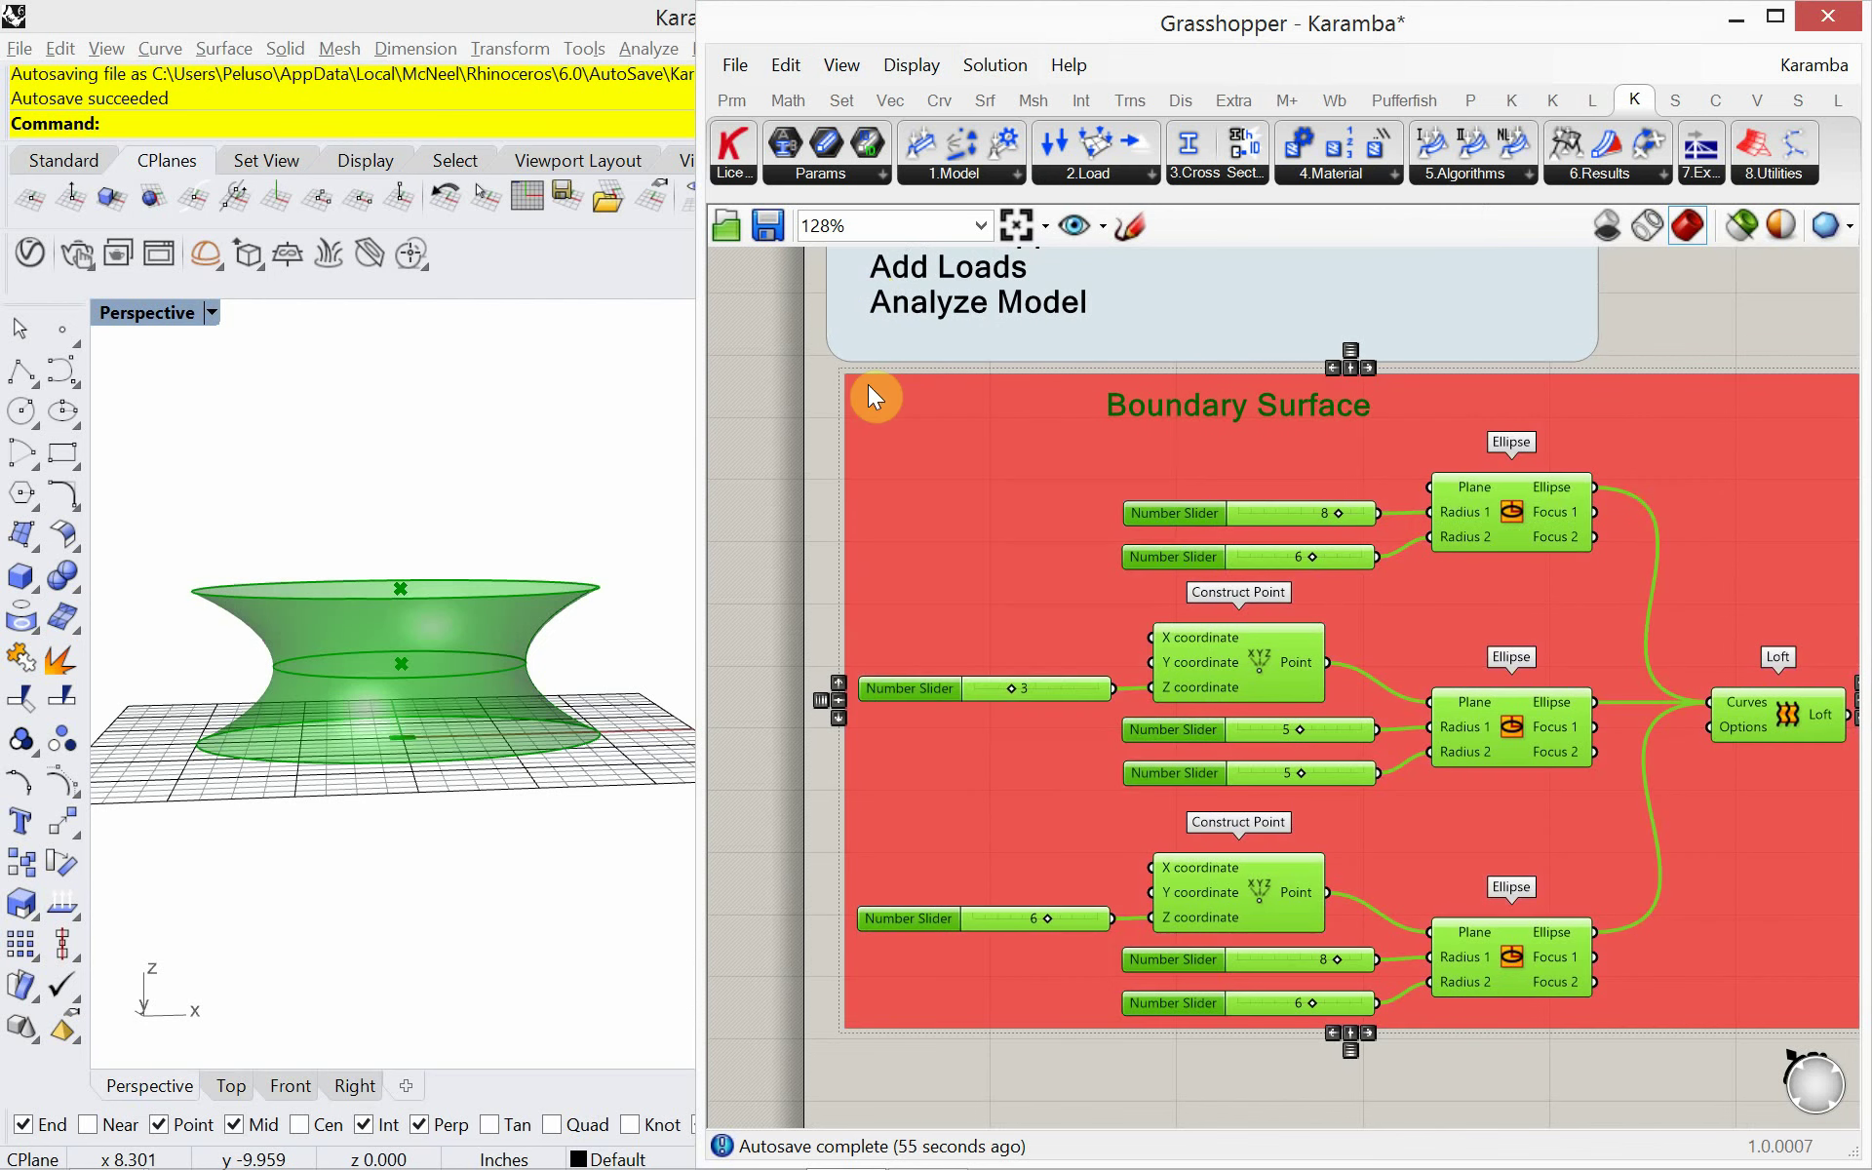
right_click(879, 461)
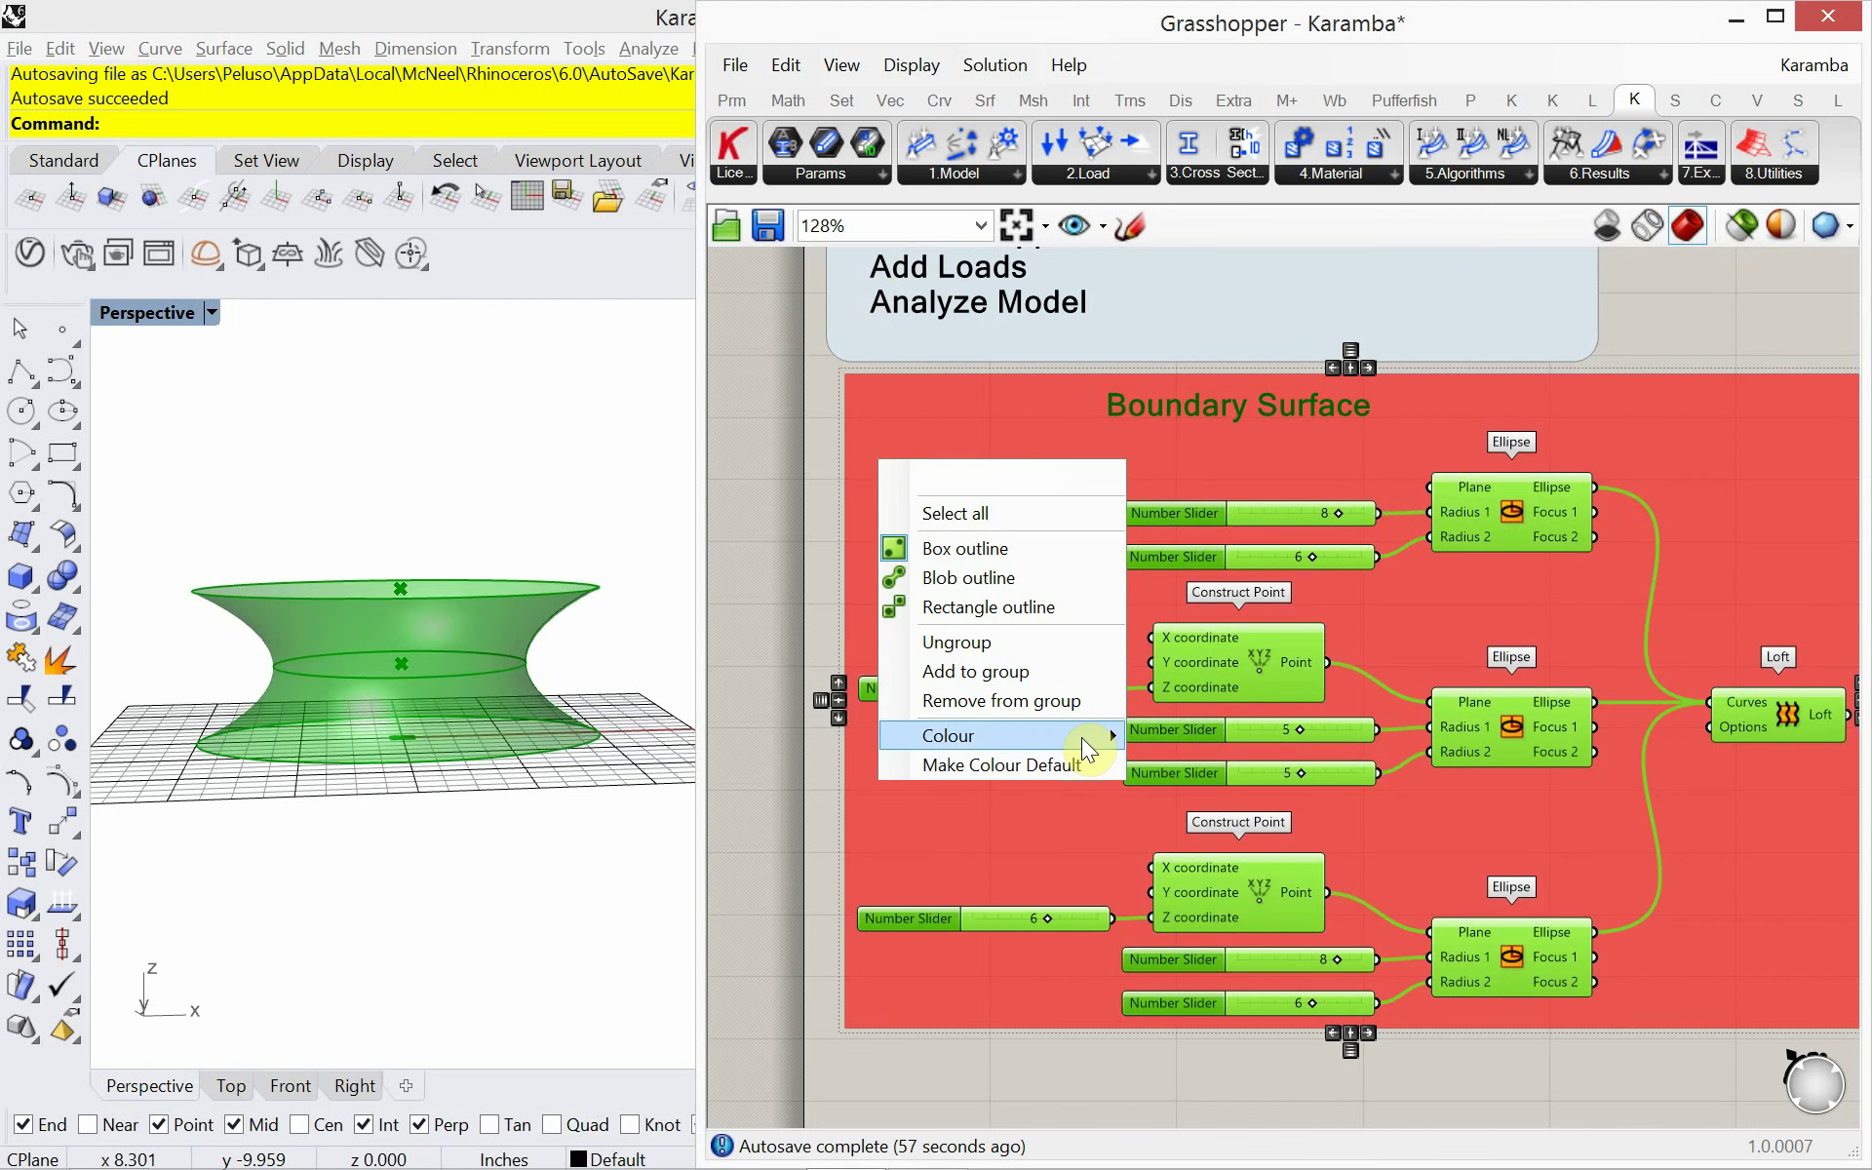
mouse_move(1082, 739)
mouse_move(1241, 1027)
left_mouse_down()
mouse_move(1389, 1061)
mouse_move(1355, 1083)
left_mouse_up()
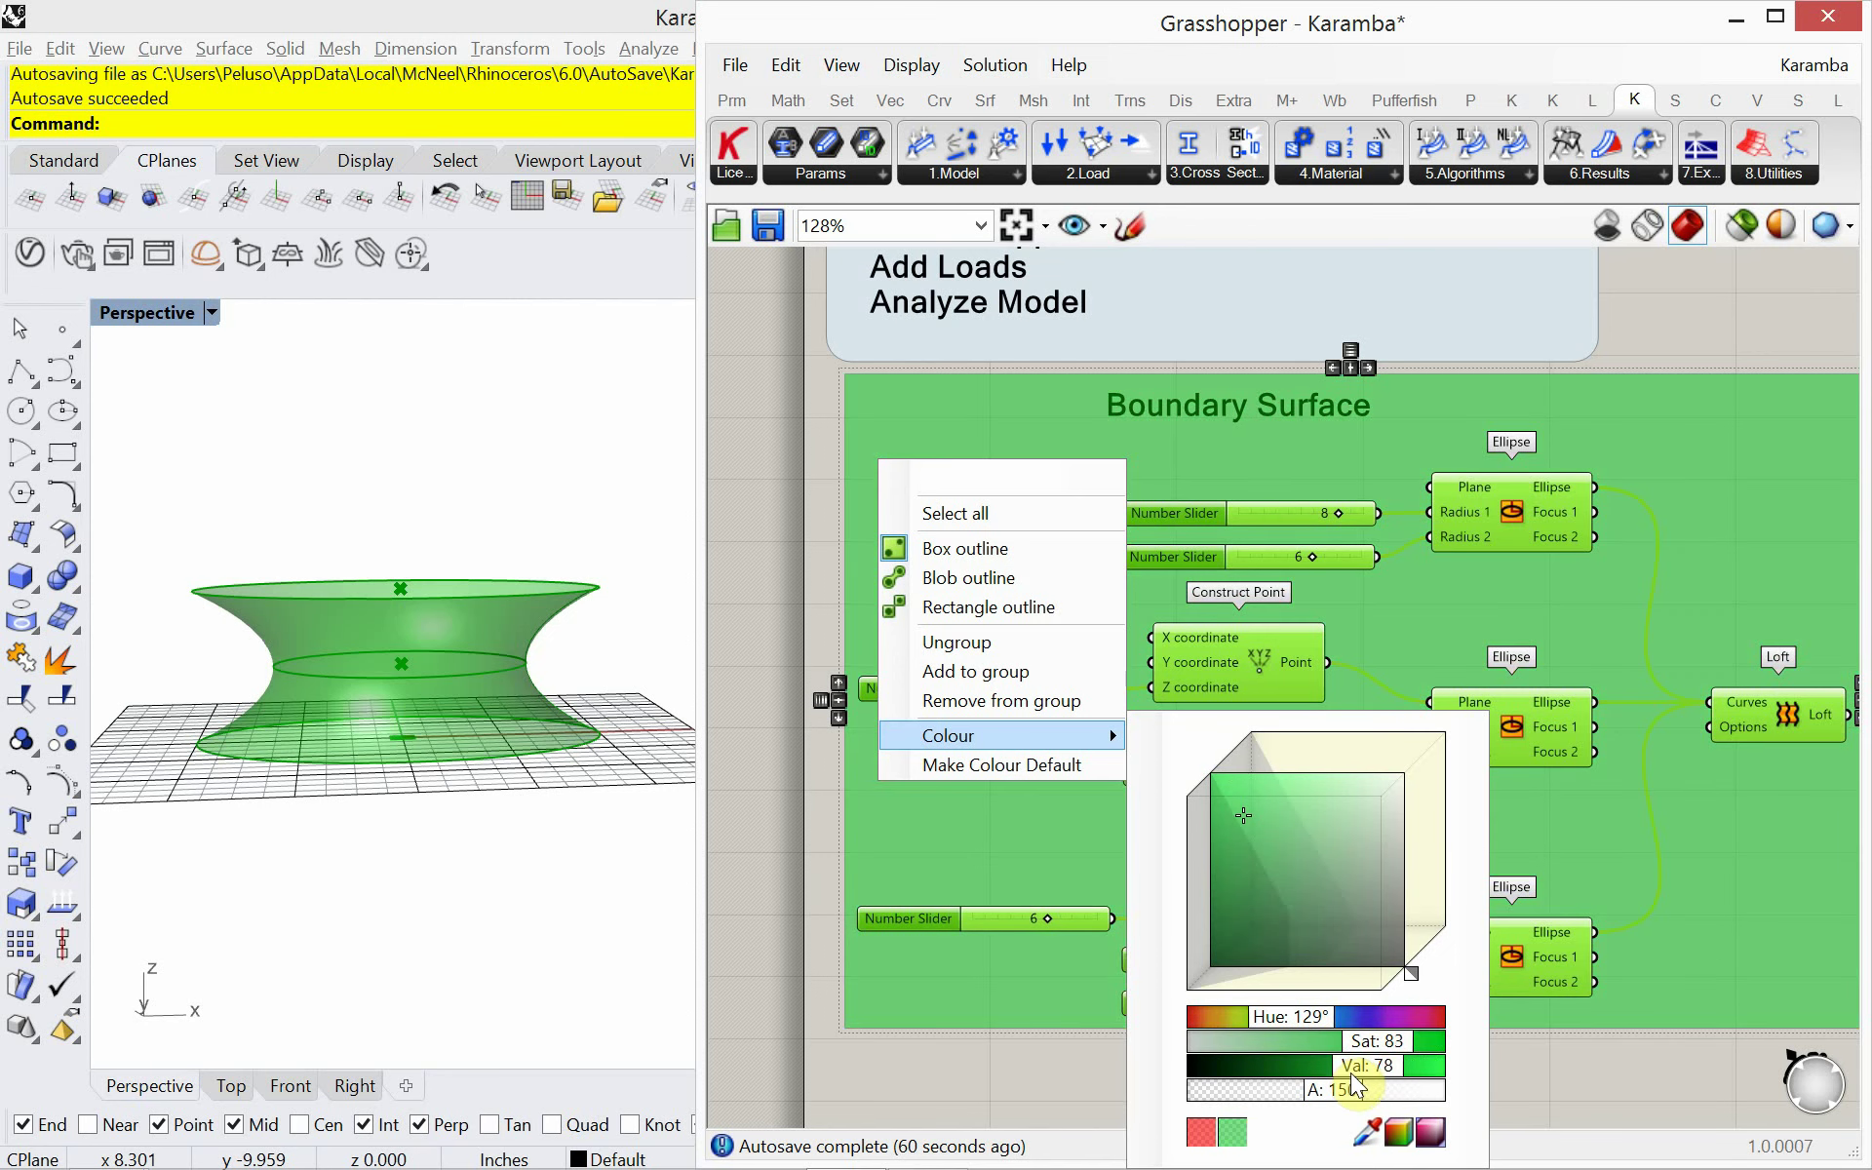
left_click(1024, 1061)
Add a Mesh Brep component to the right of the green group, level with the first ellipse.
scroll(1038, 1061, "down", 3)
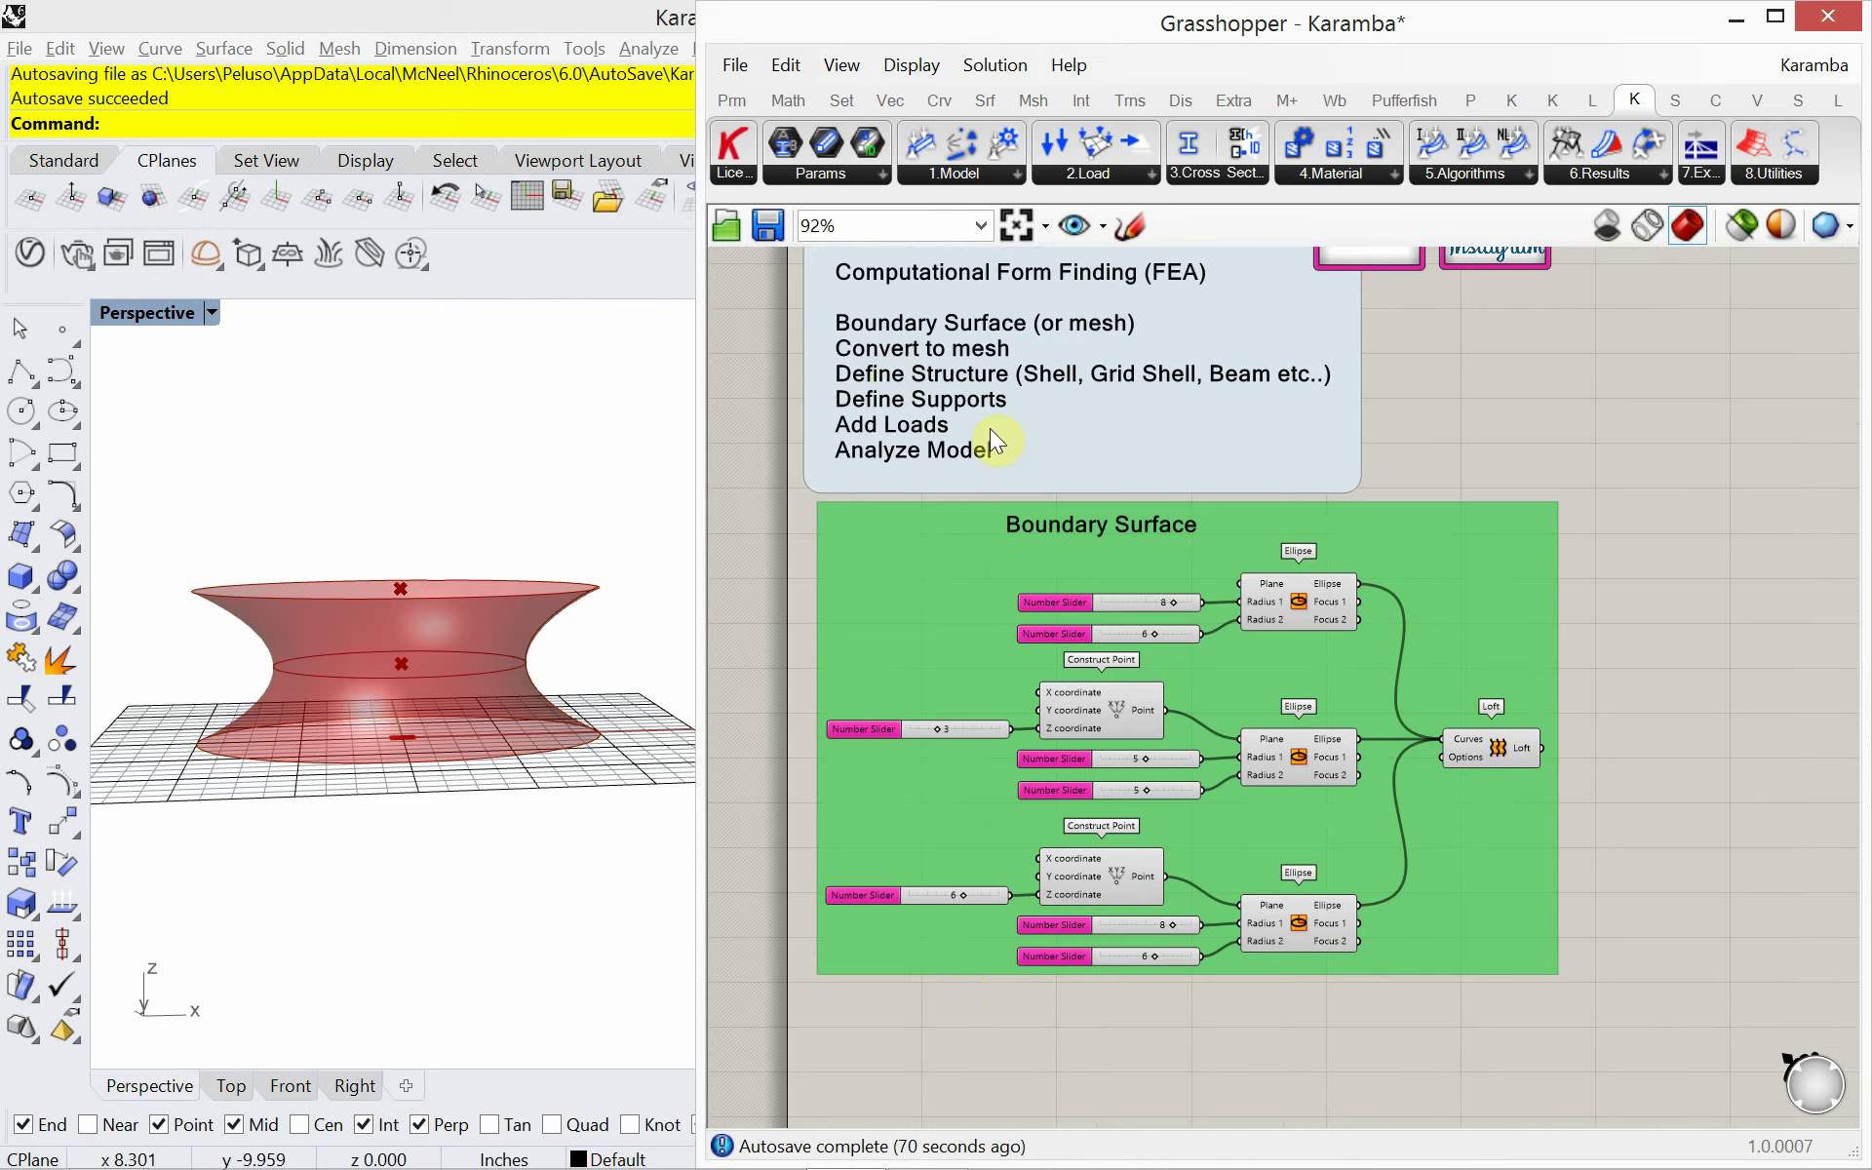
right_click_drag(1544, 700, 1469, 644)
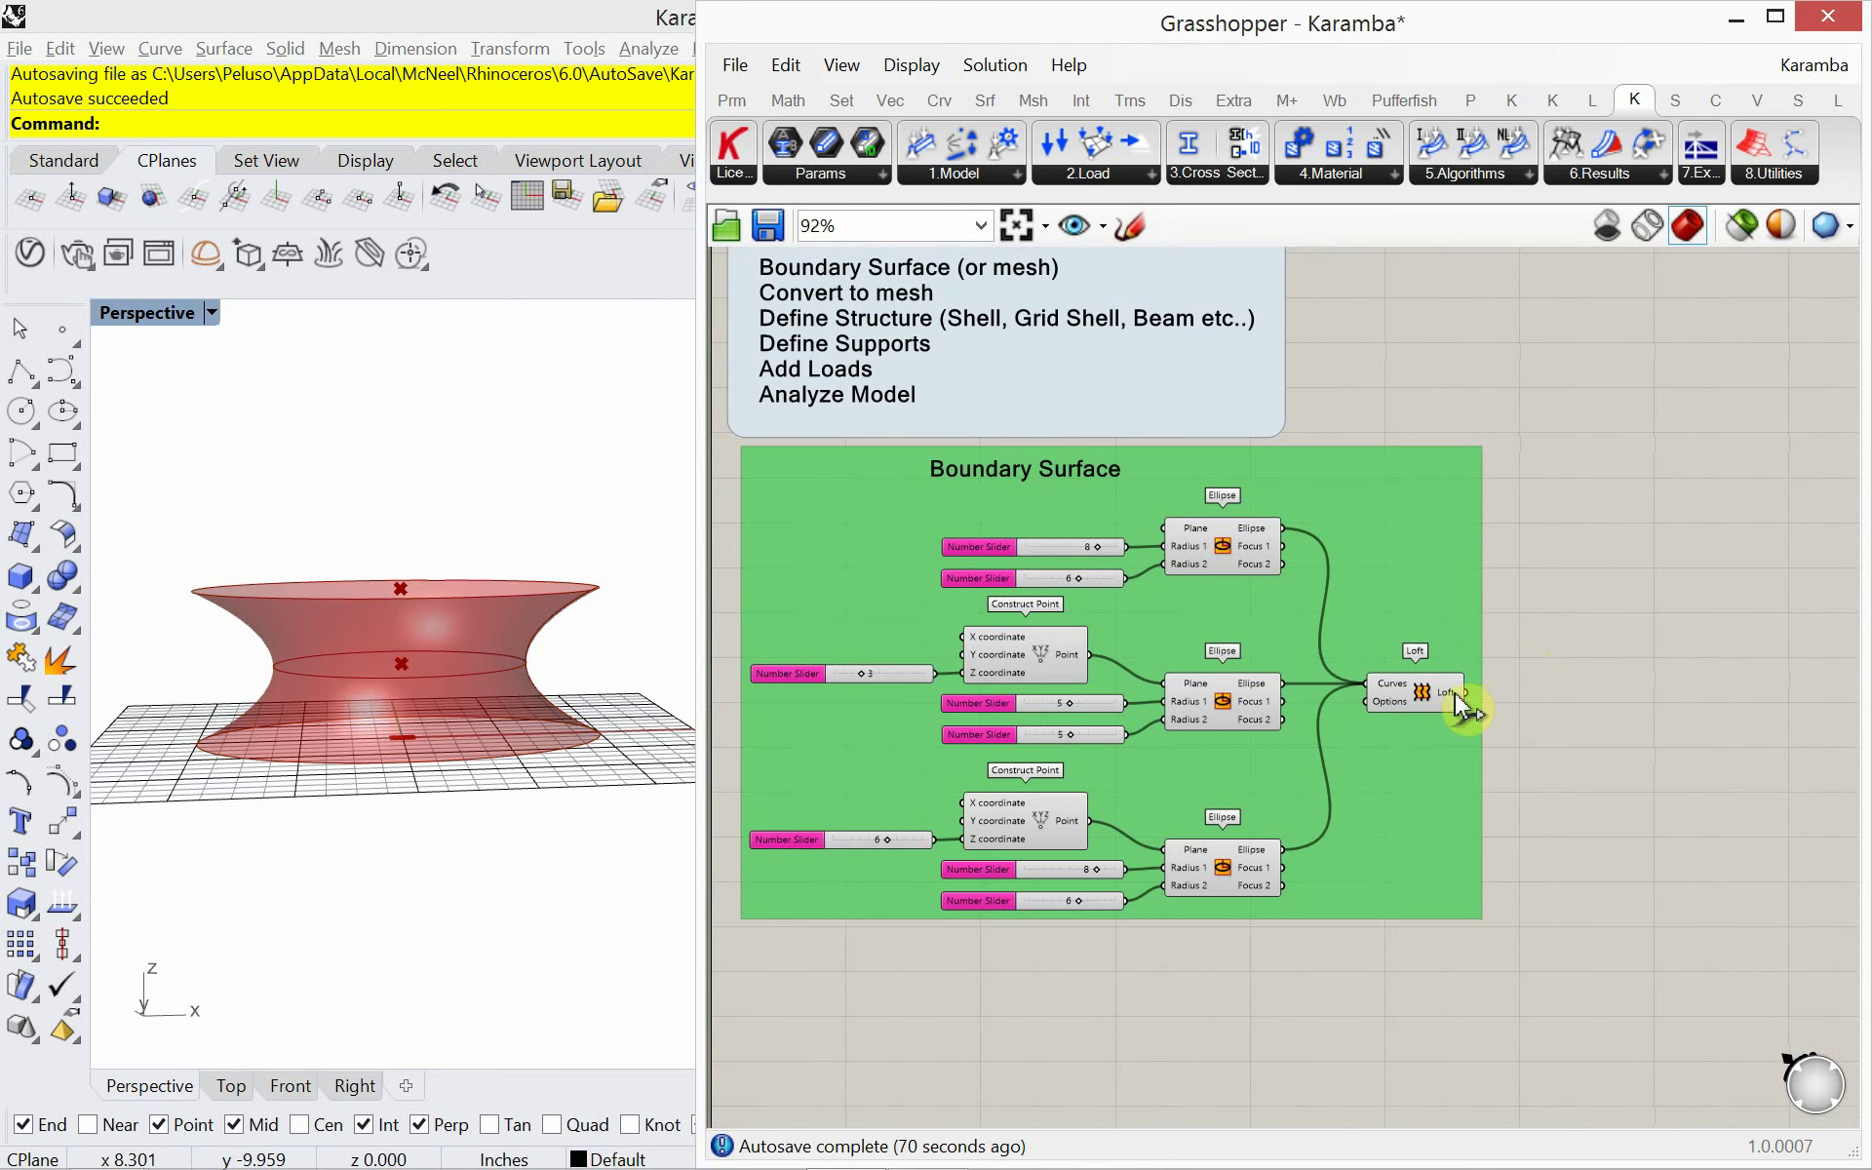
scroll(1548, 712, "up", 3)
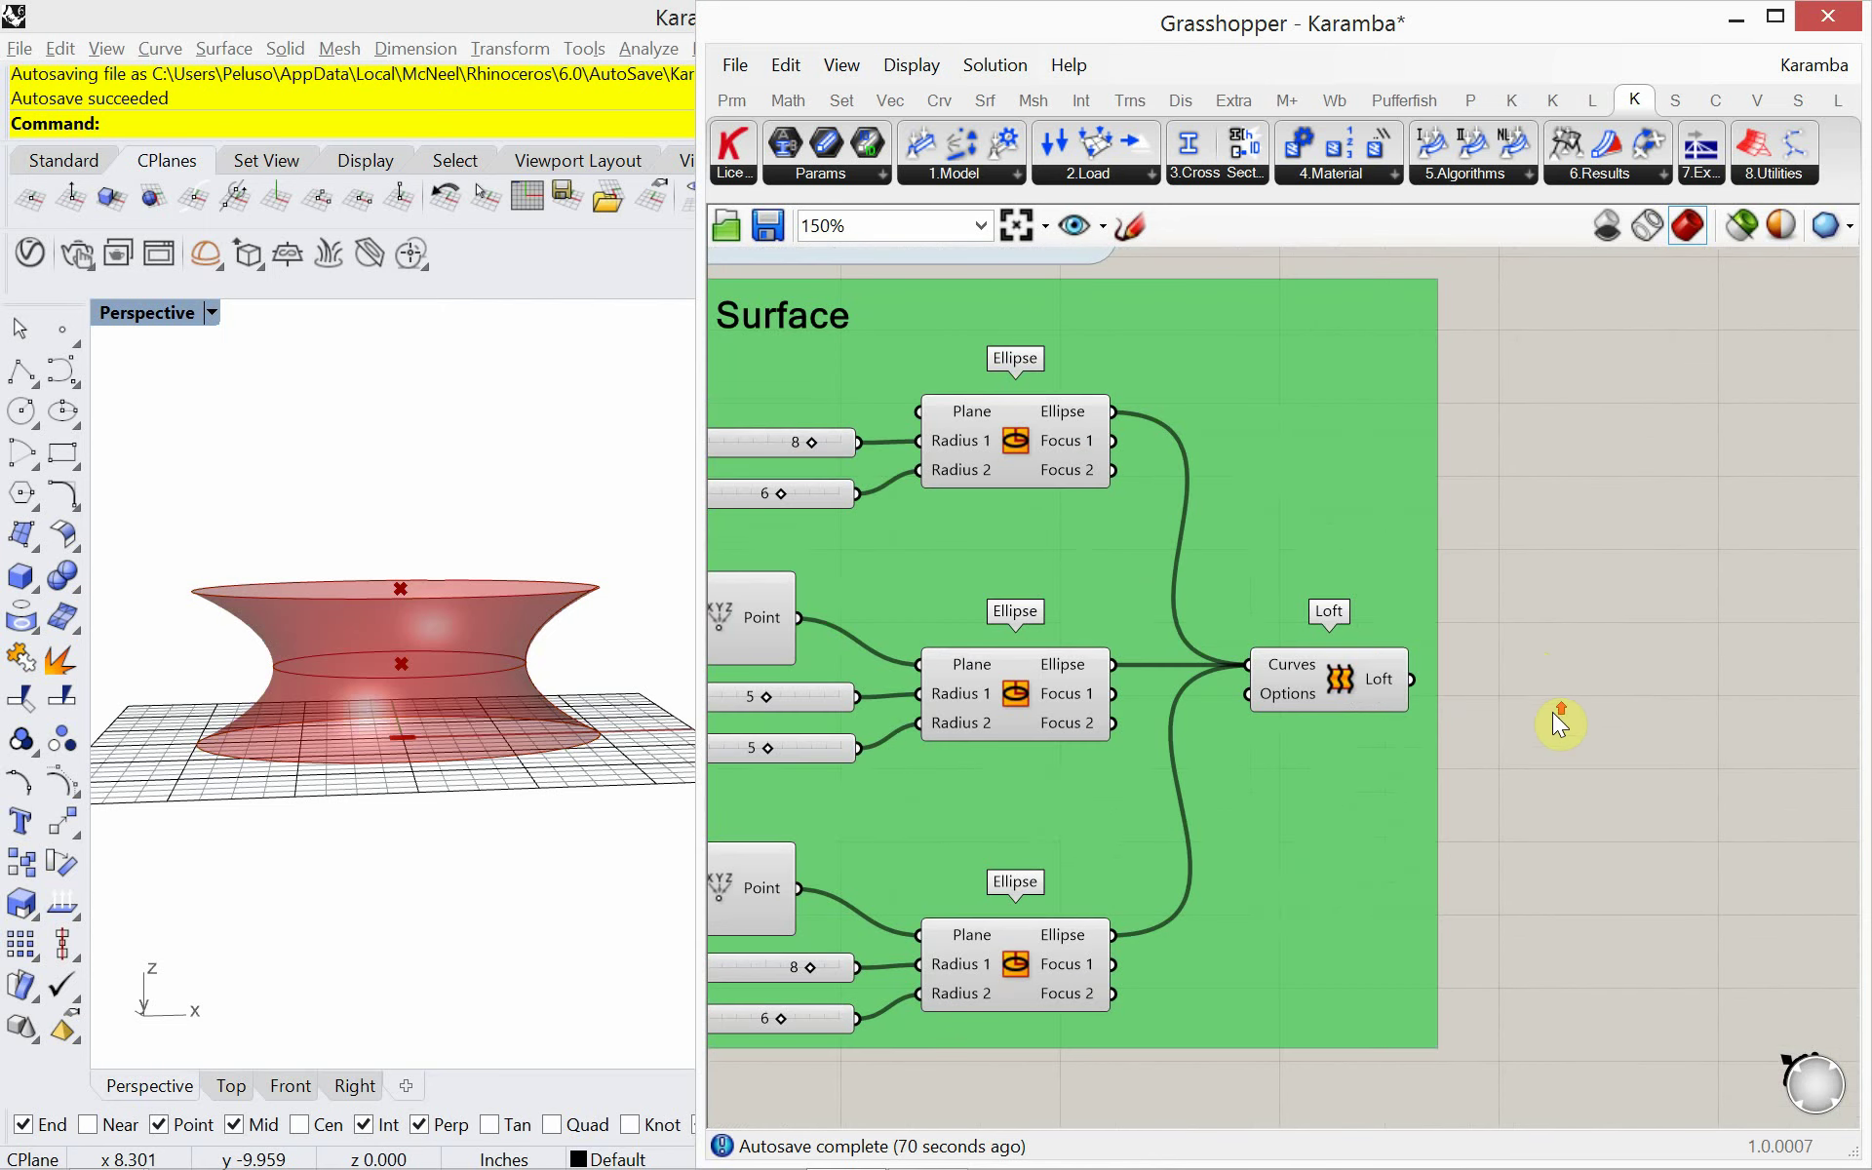
double_click(1580, 603)
type("brep")
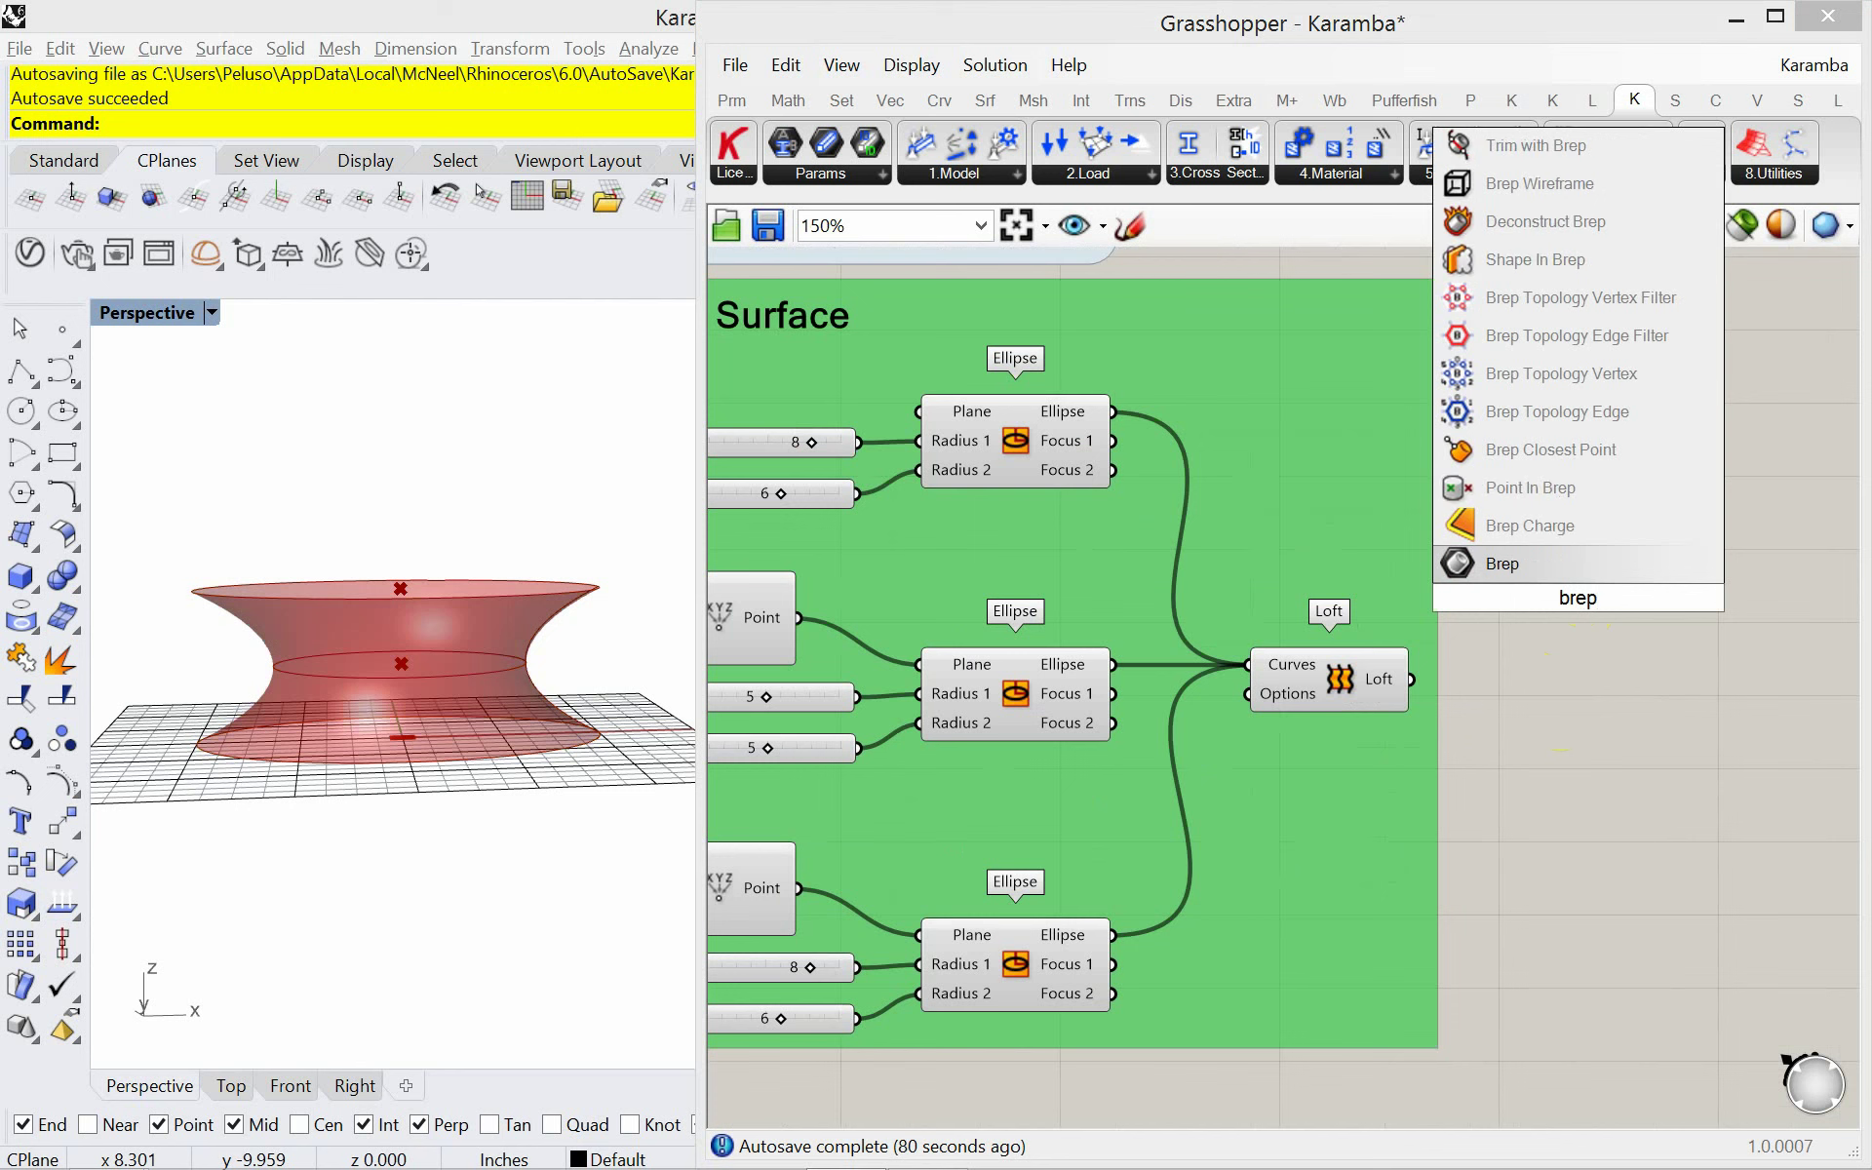
type(" me")
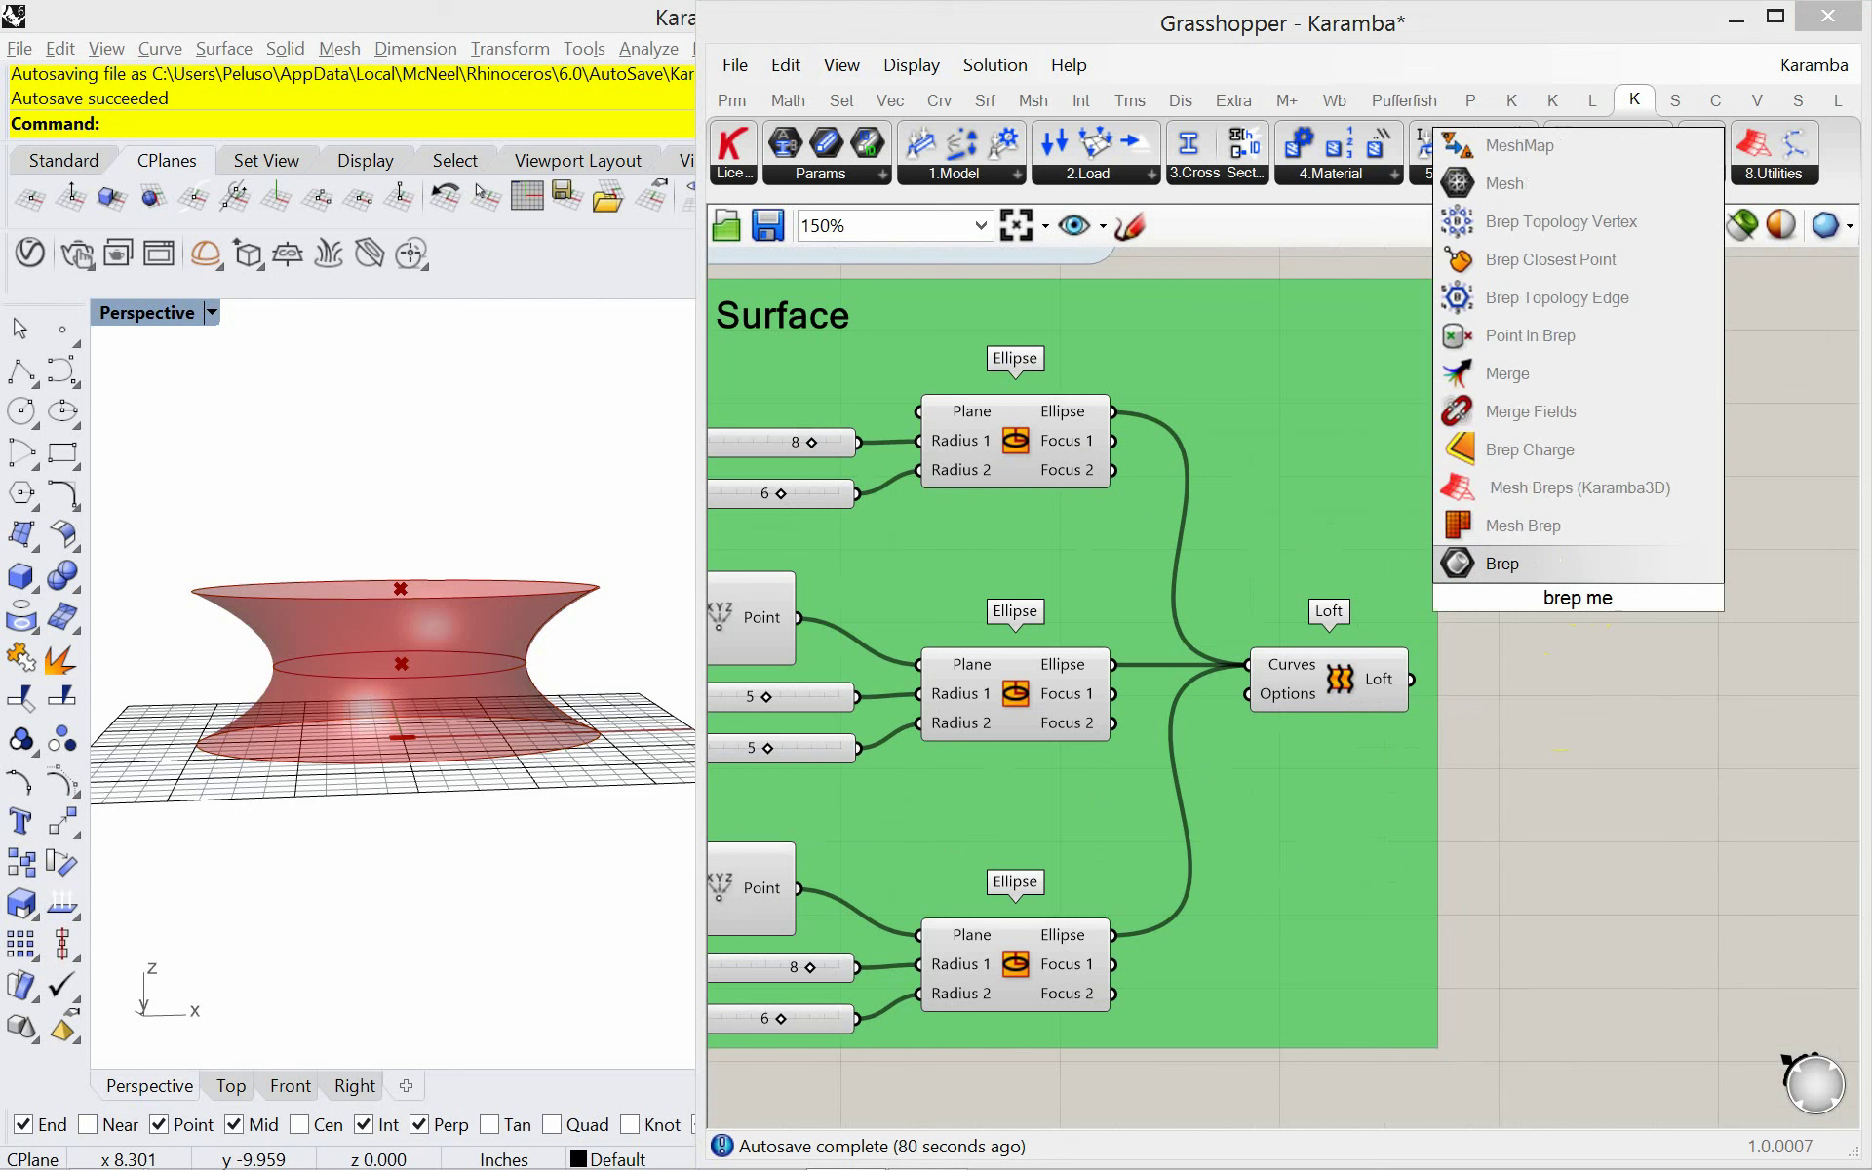
left_click(1542, 525)
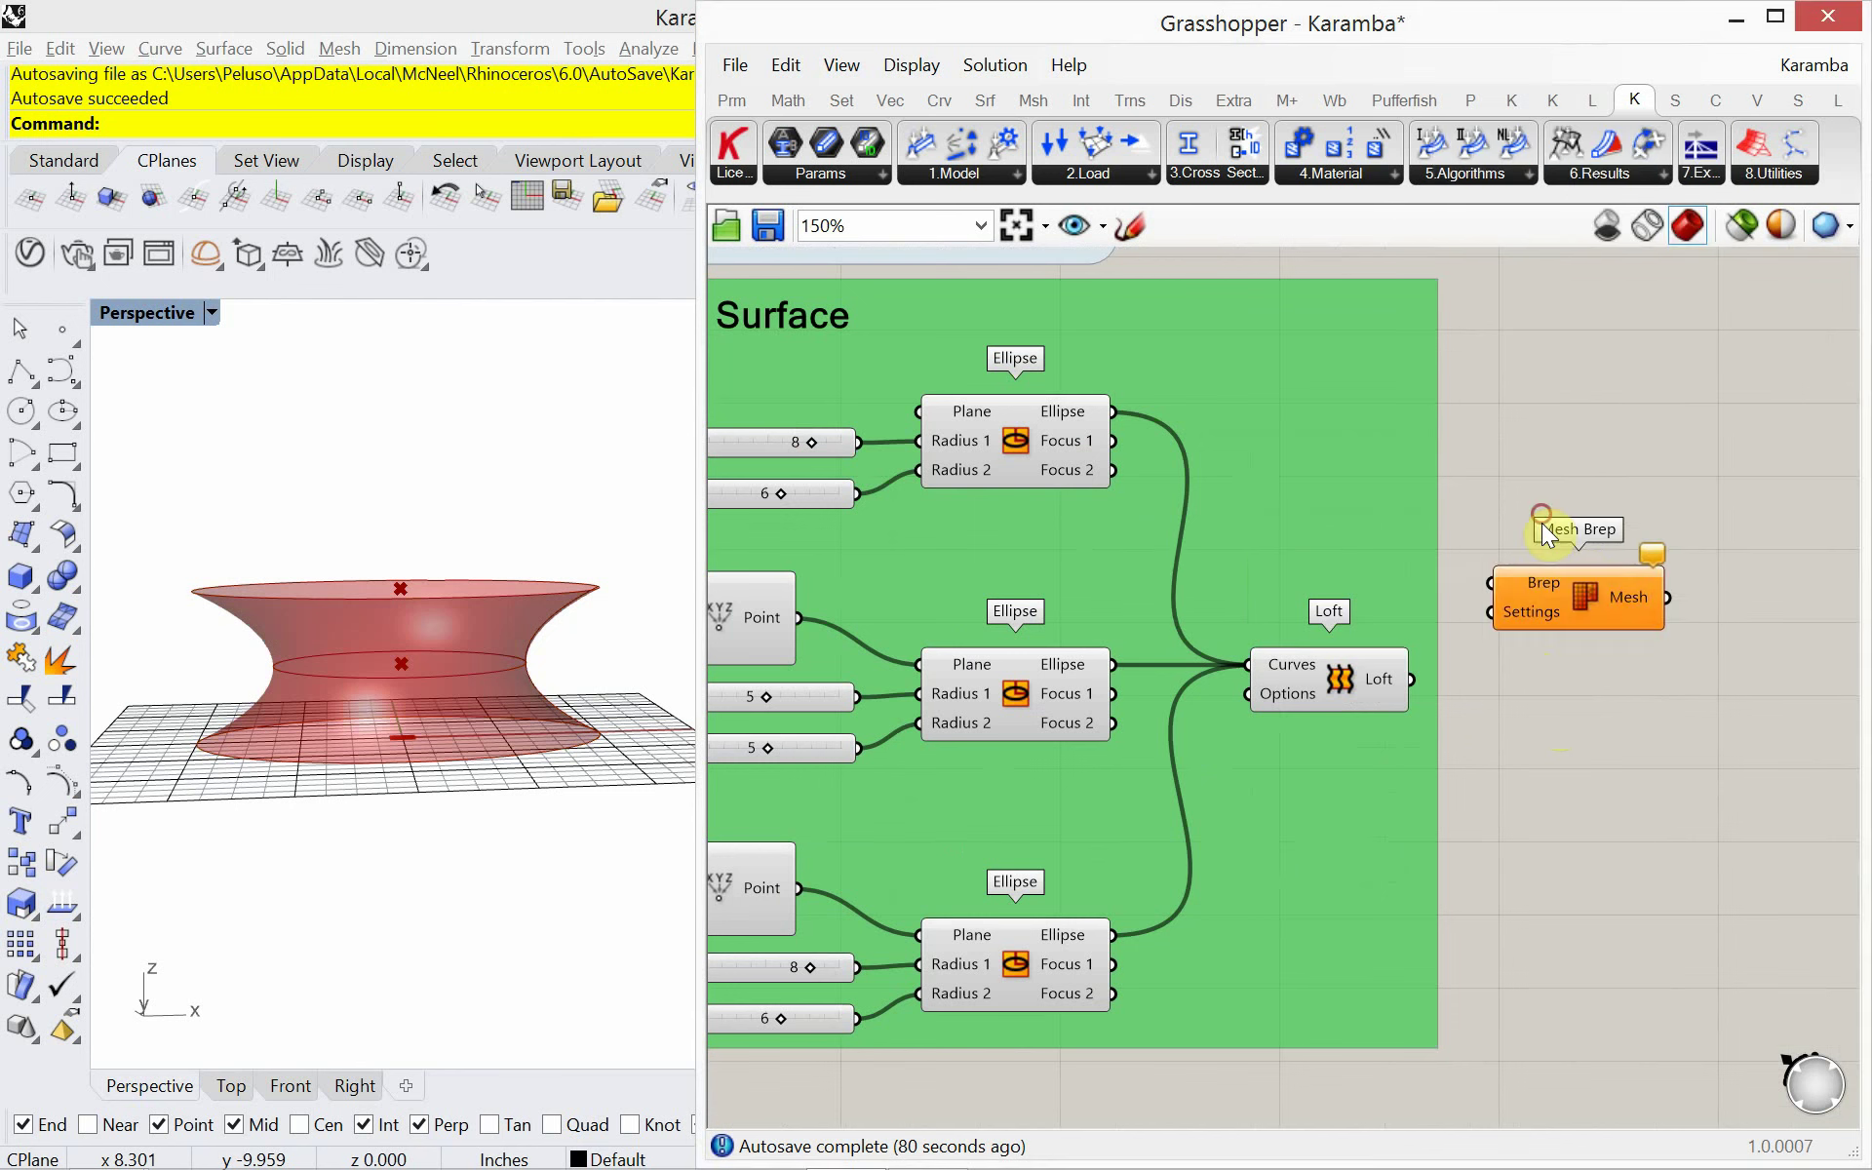
left_click_drag(1584, 575, 1603, 424)
Add a Mesh Surface component below Mesh Brep, and move both mesh components slightly upward together.
double_click(1612, 548)
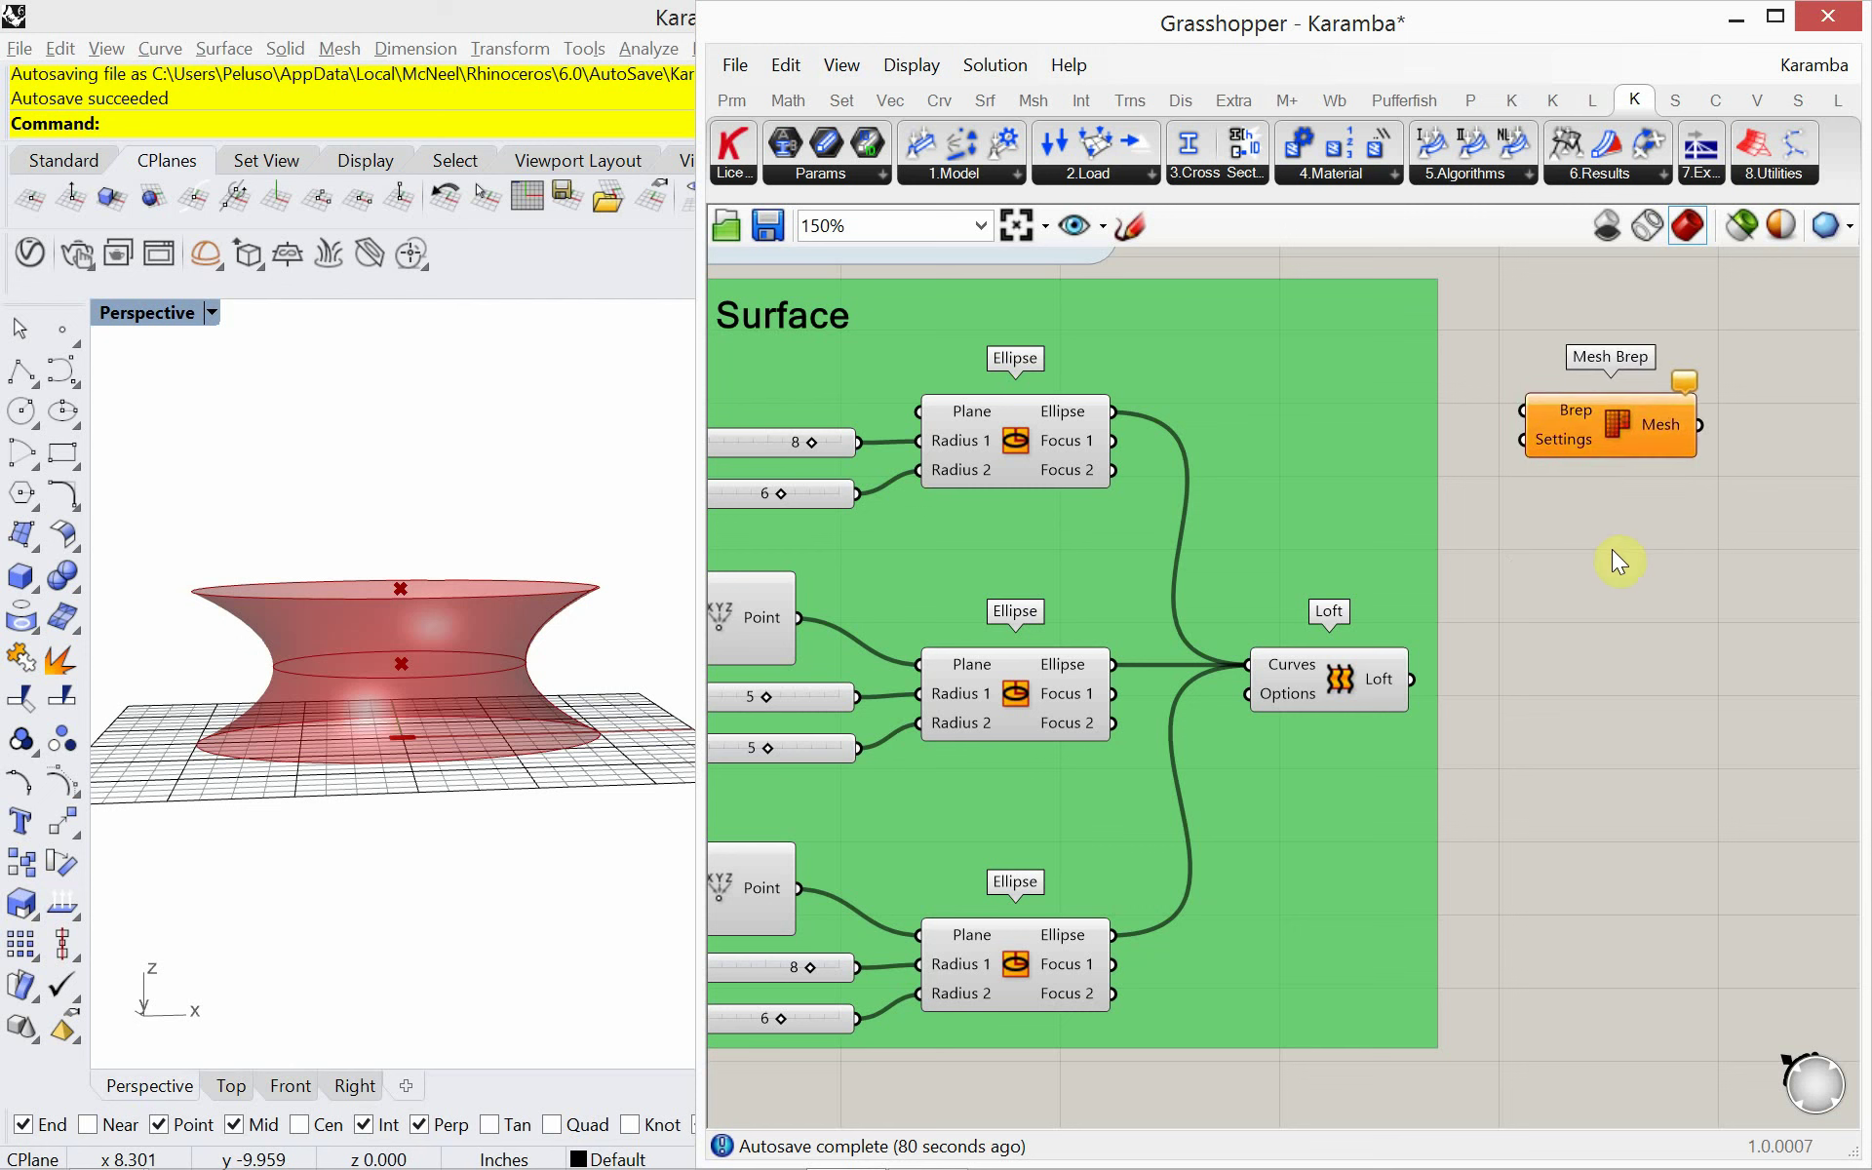
type("mesh")
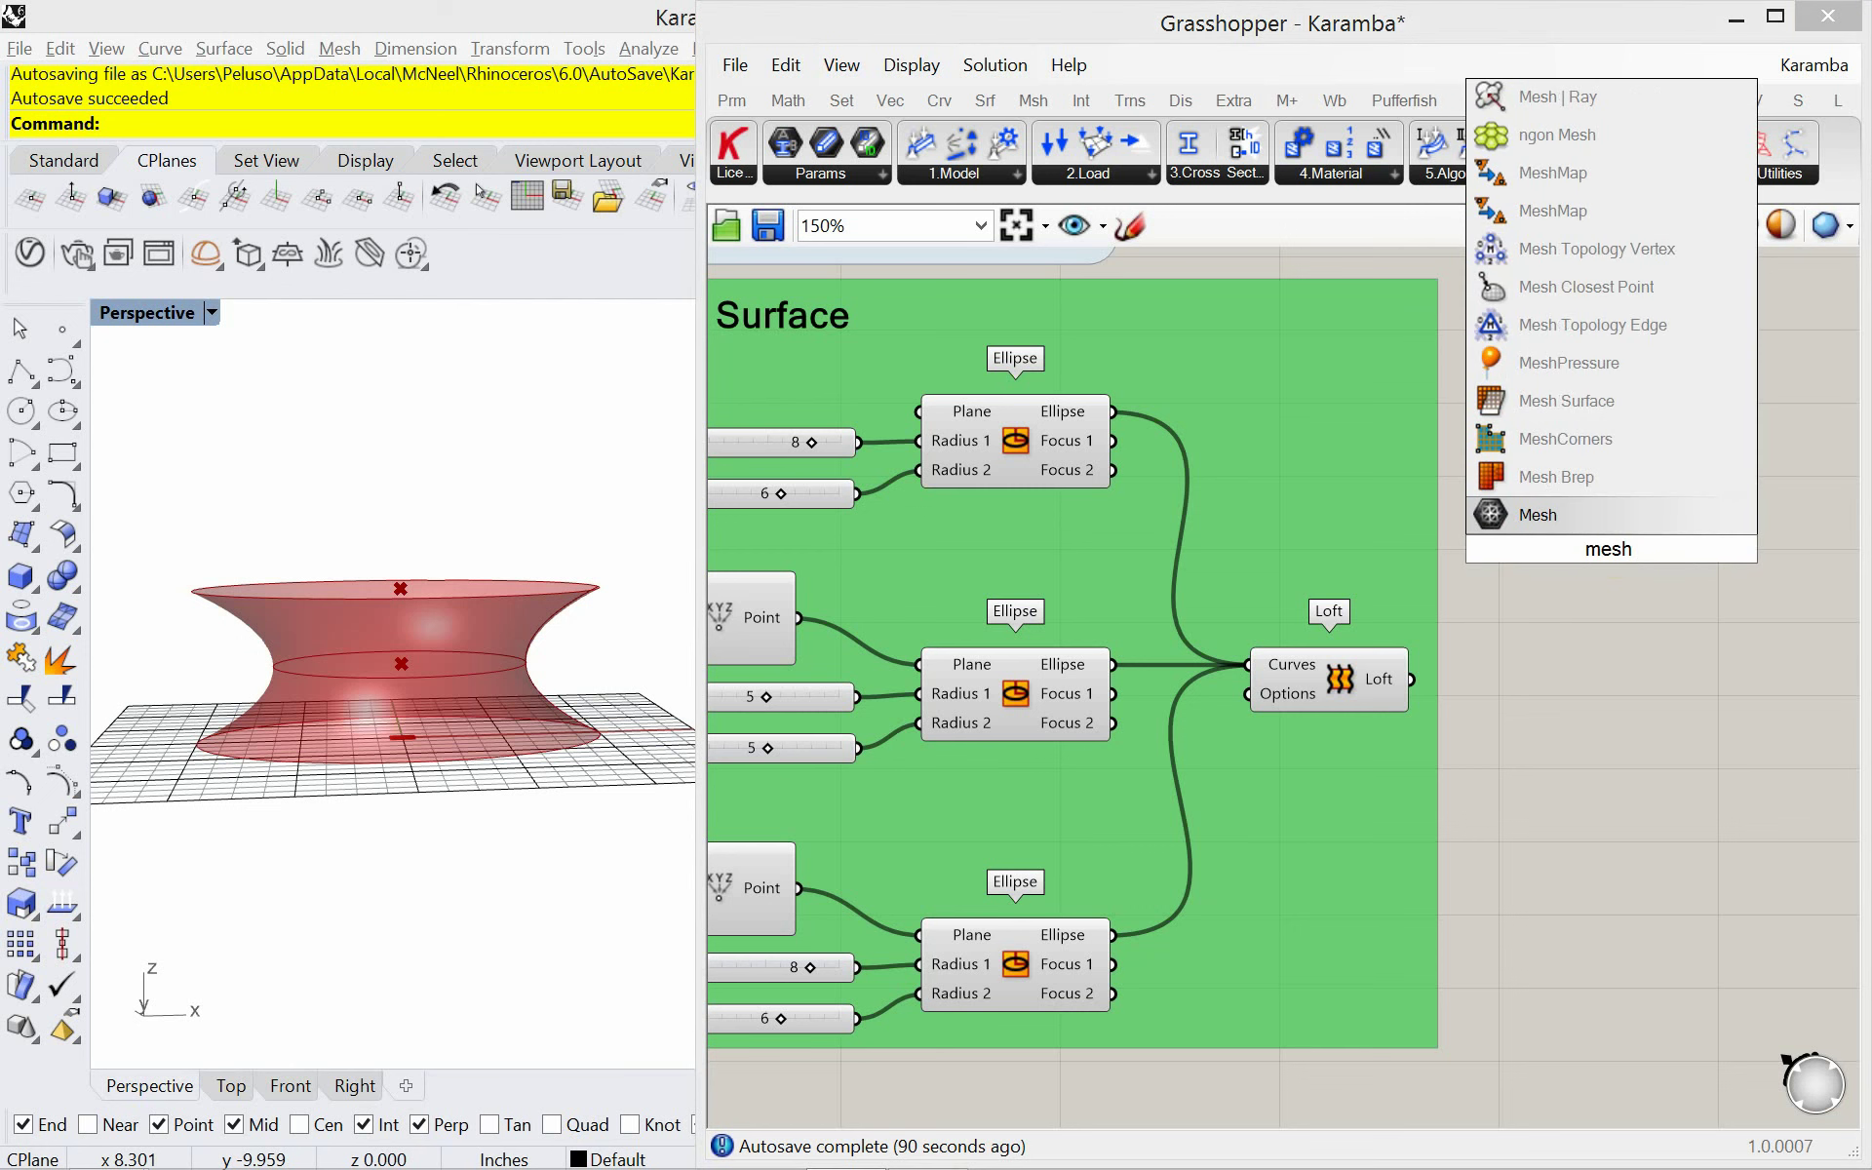
left_click(1599, 404)
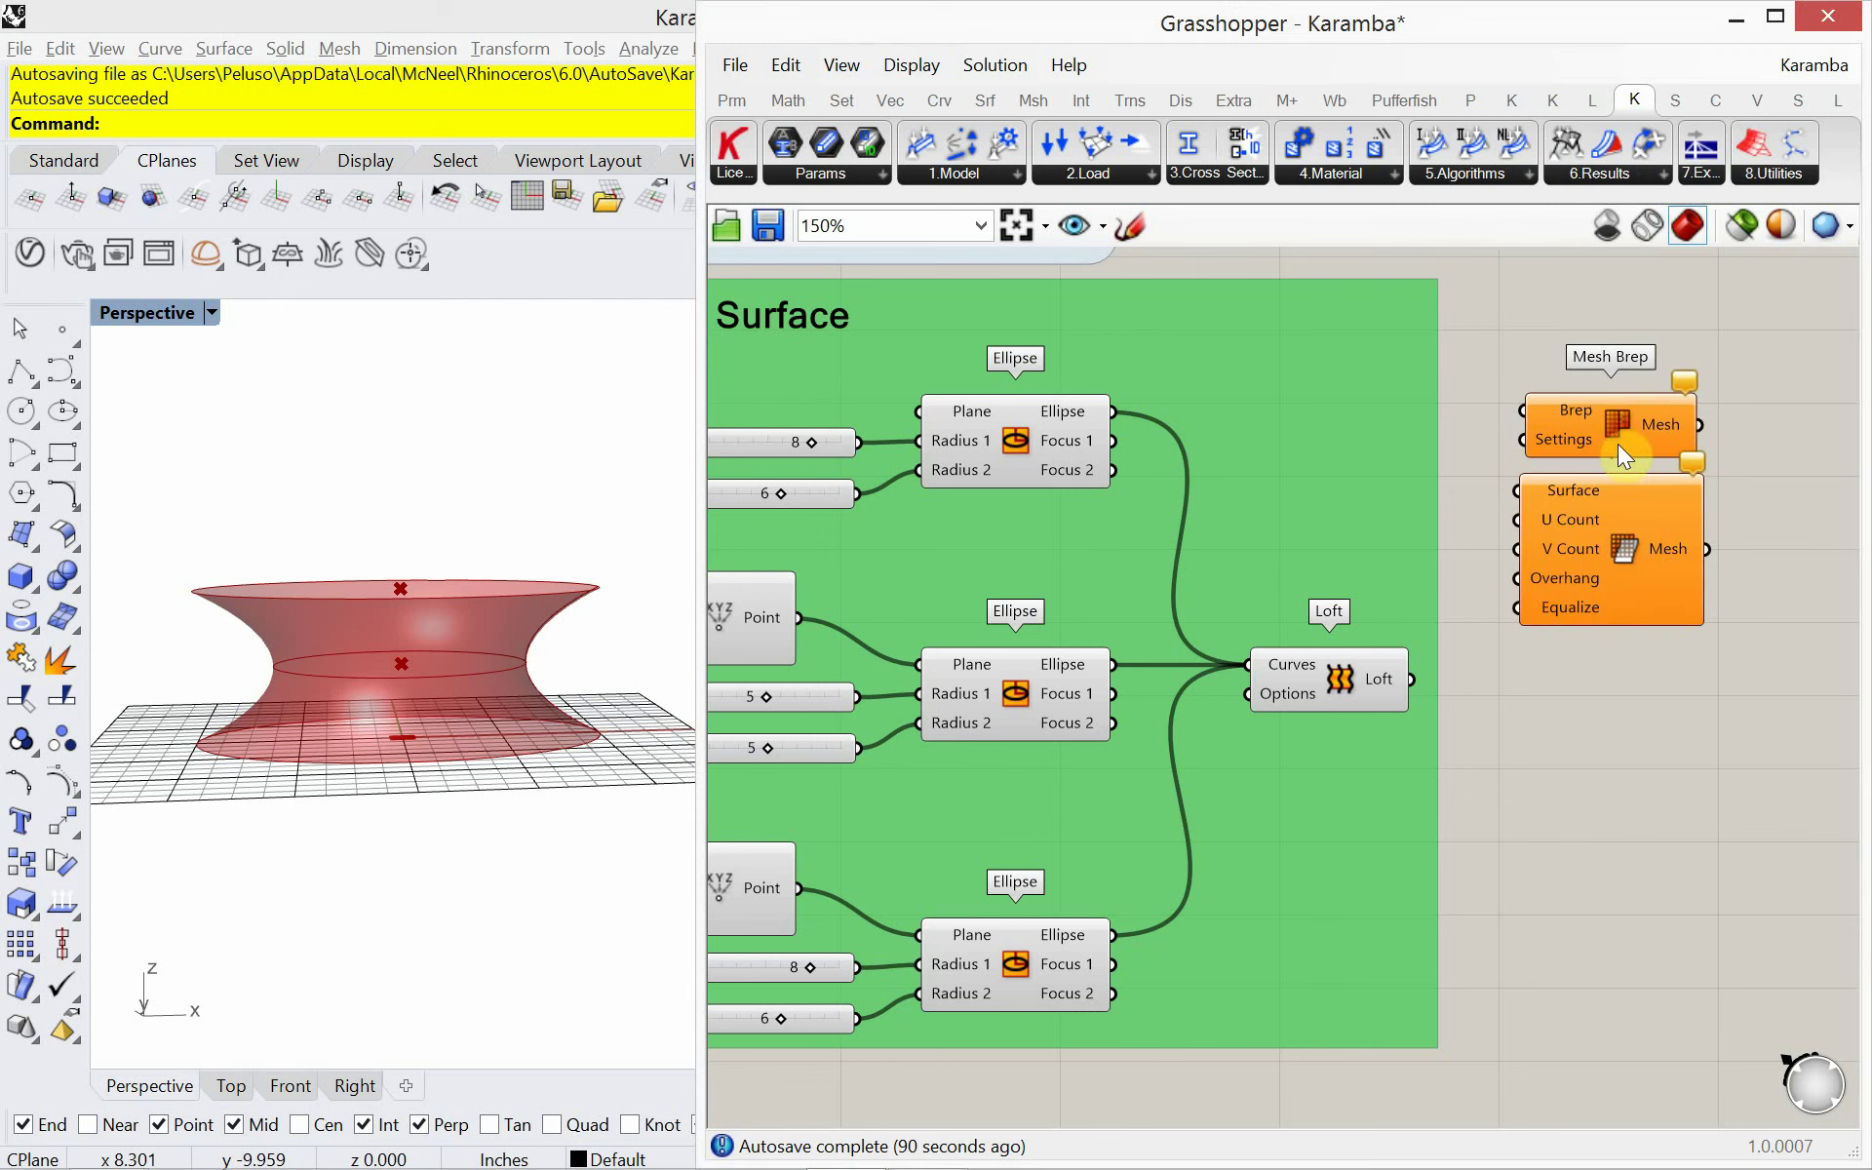
left_click_drag(1667, 698, 1570, 400)
left_click_drag(1583, 546, 1586, 470)
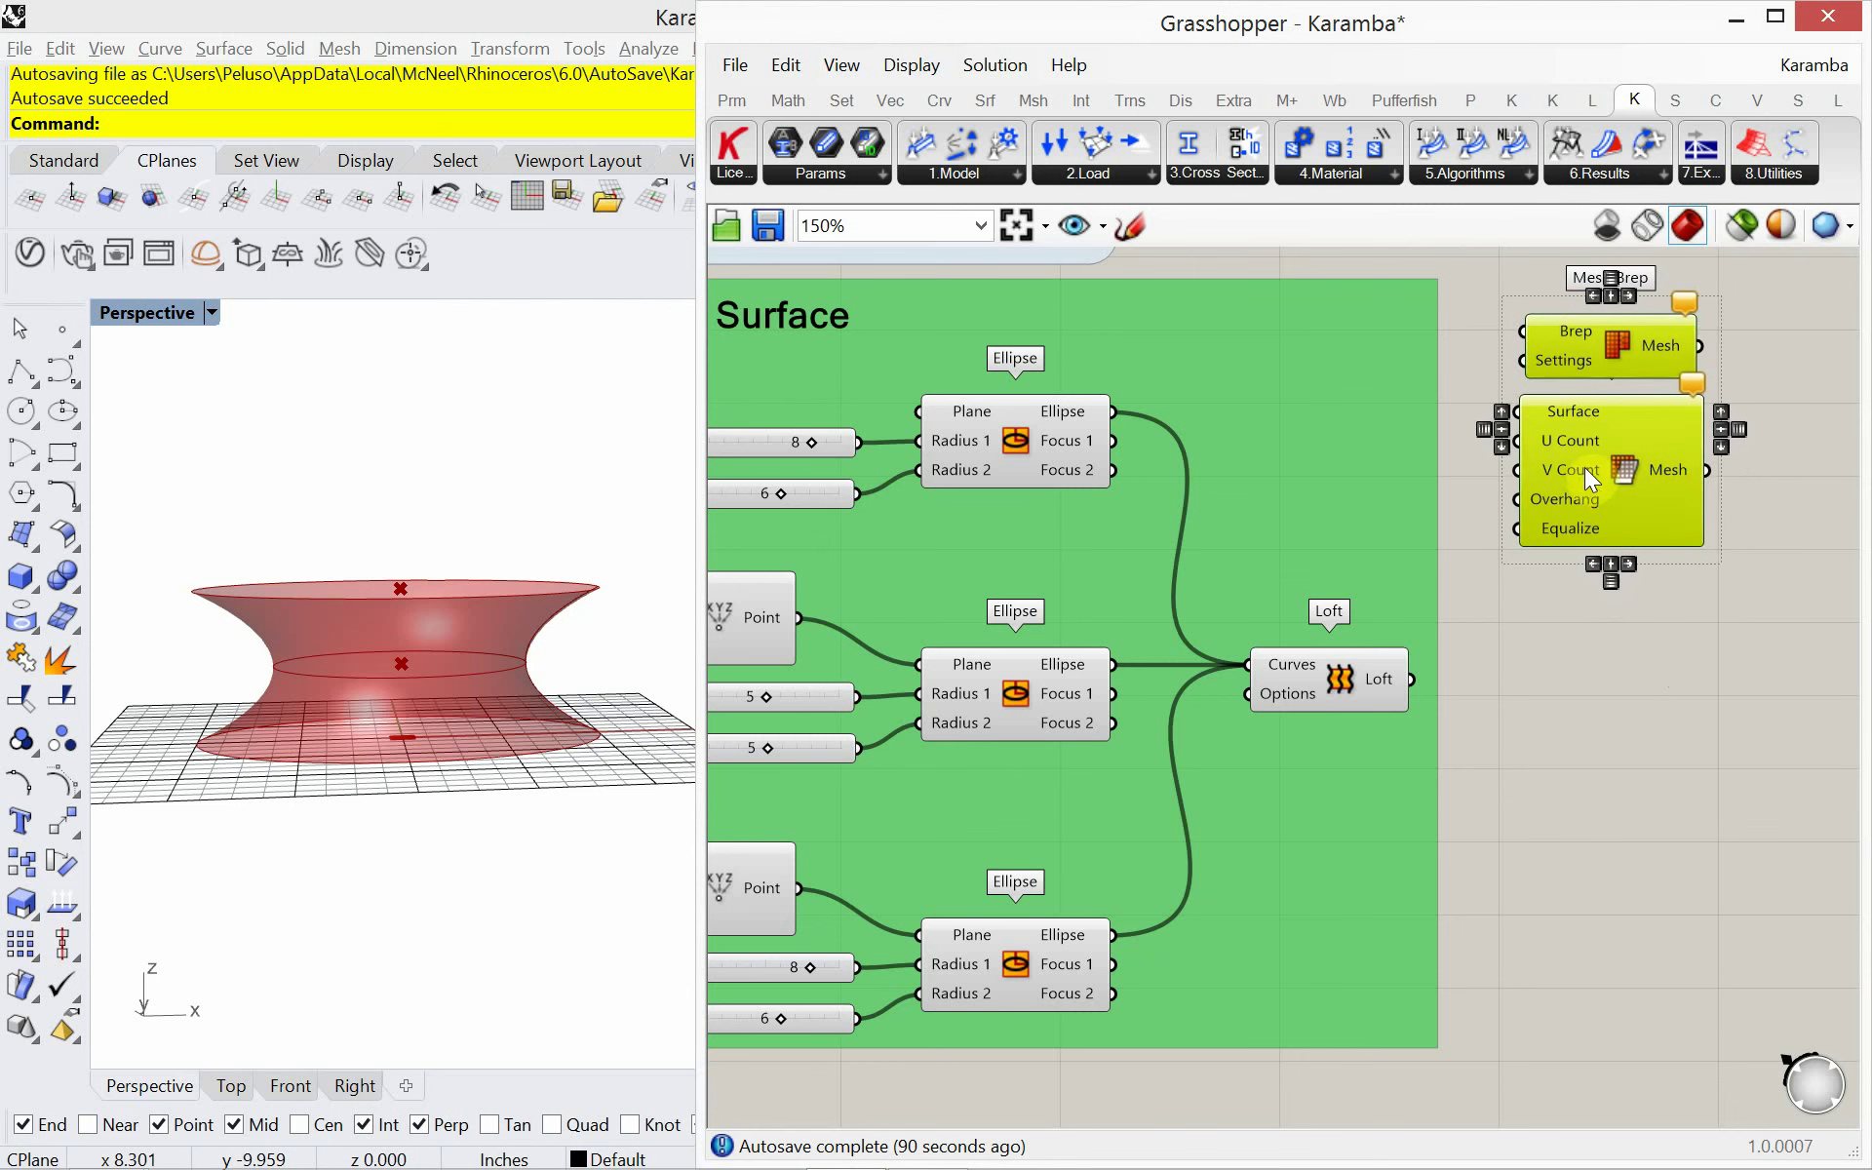
left_click(1537, 610)
Add Karamba3D's Mesh Breps utility component beside the Loft, below the other two mesh components.
mouse_move(1553, 358)
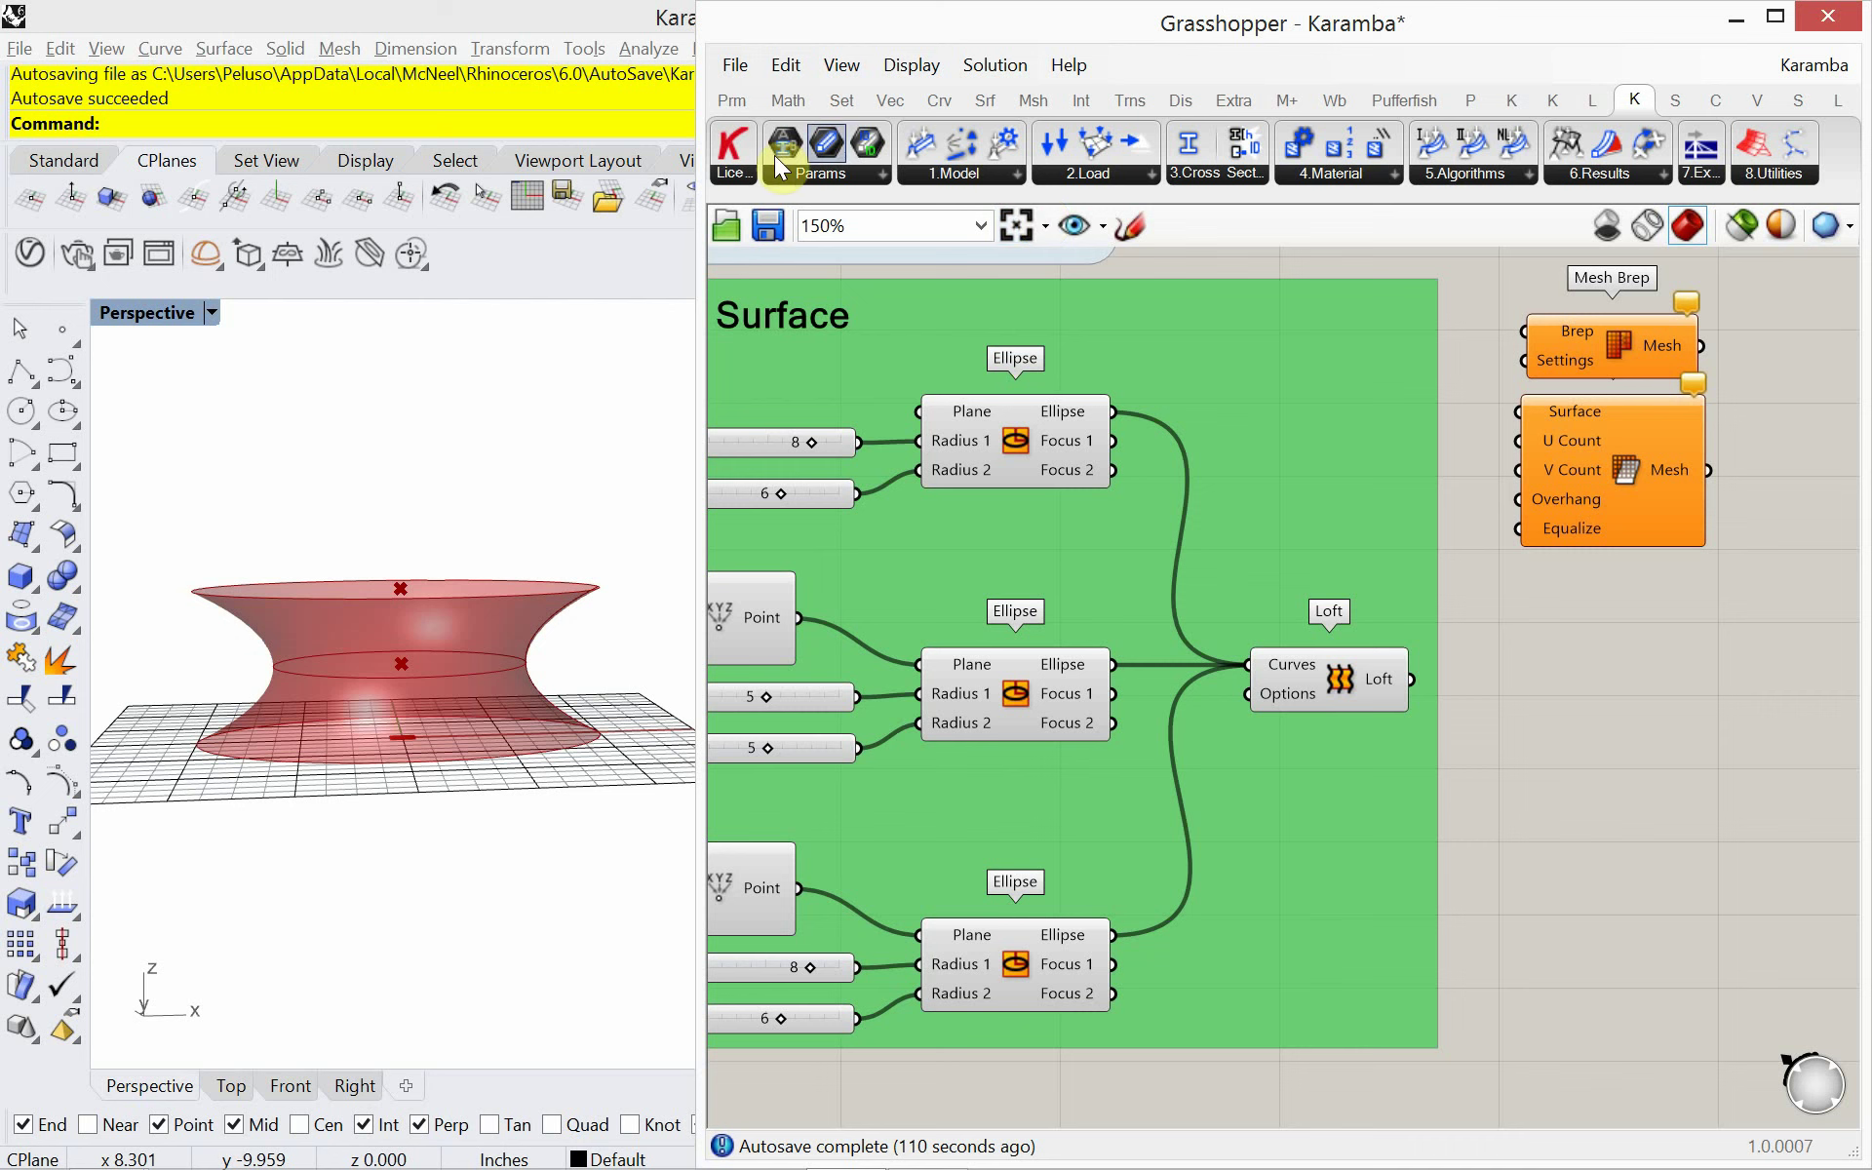
left_click(1775, 172)
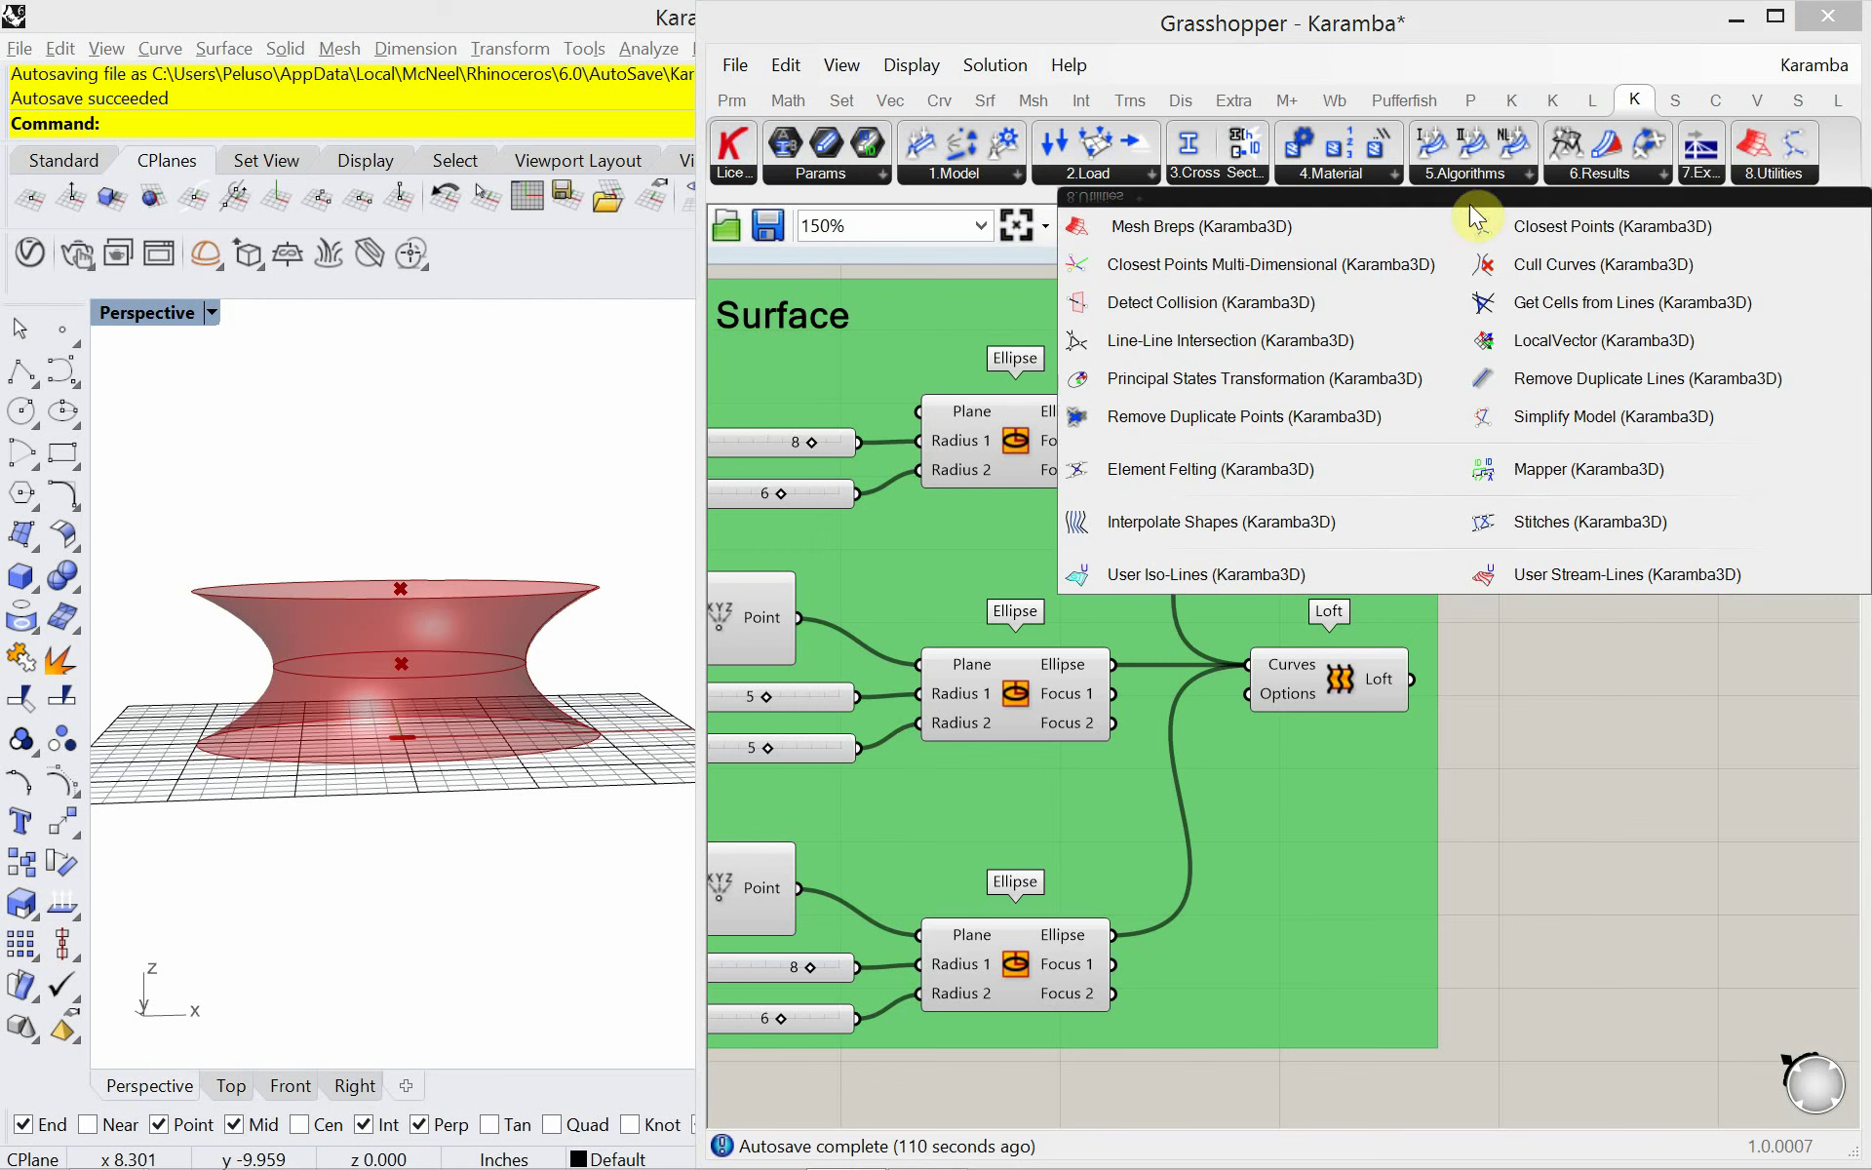
left_click(1275, 233)
left_click(1581, 743)
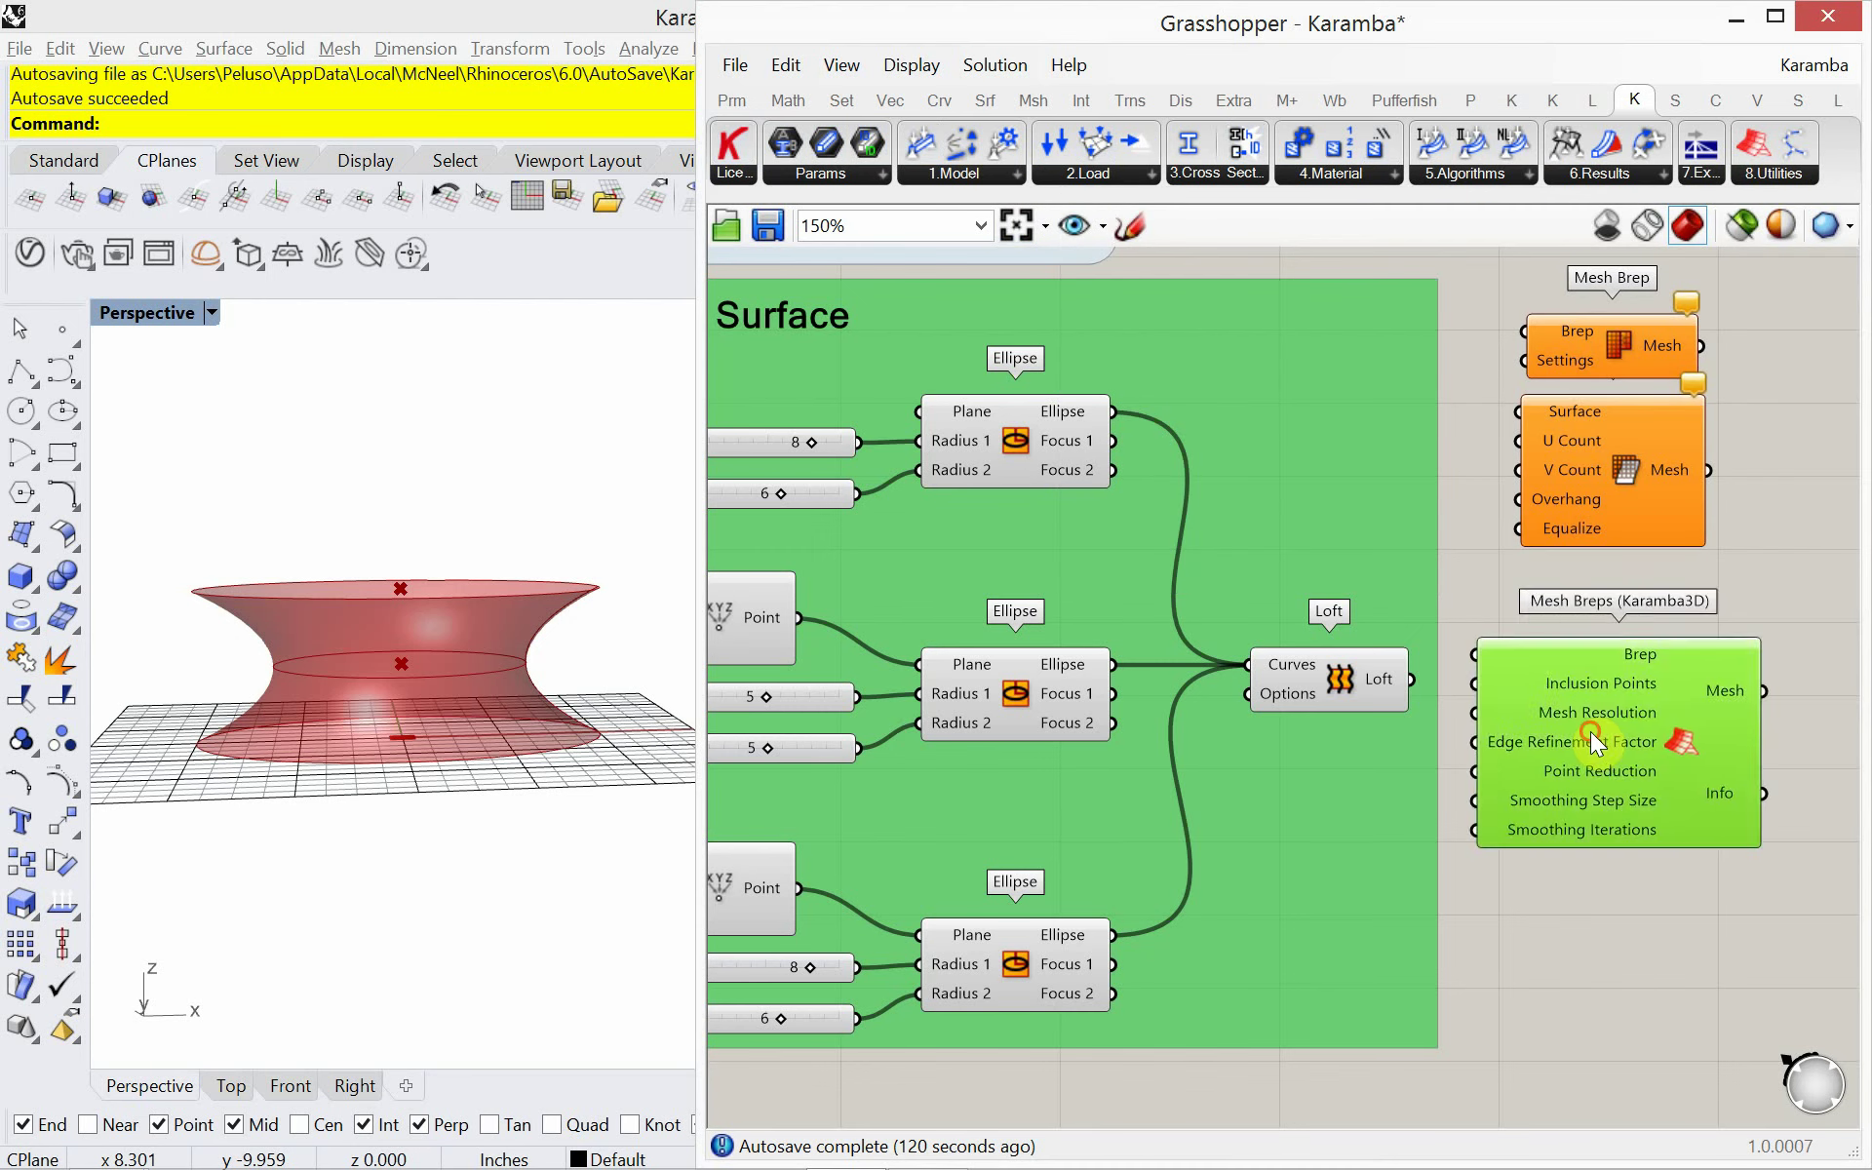
left_click_drag(1589, 731, 1618, 797)
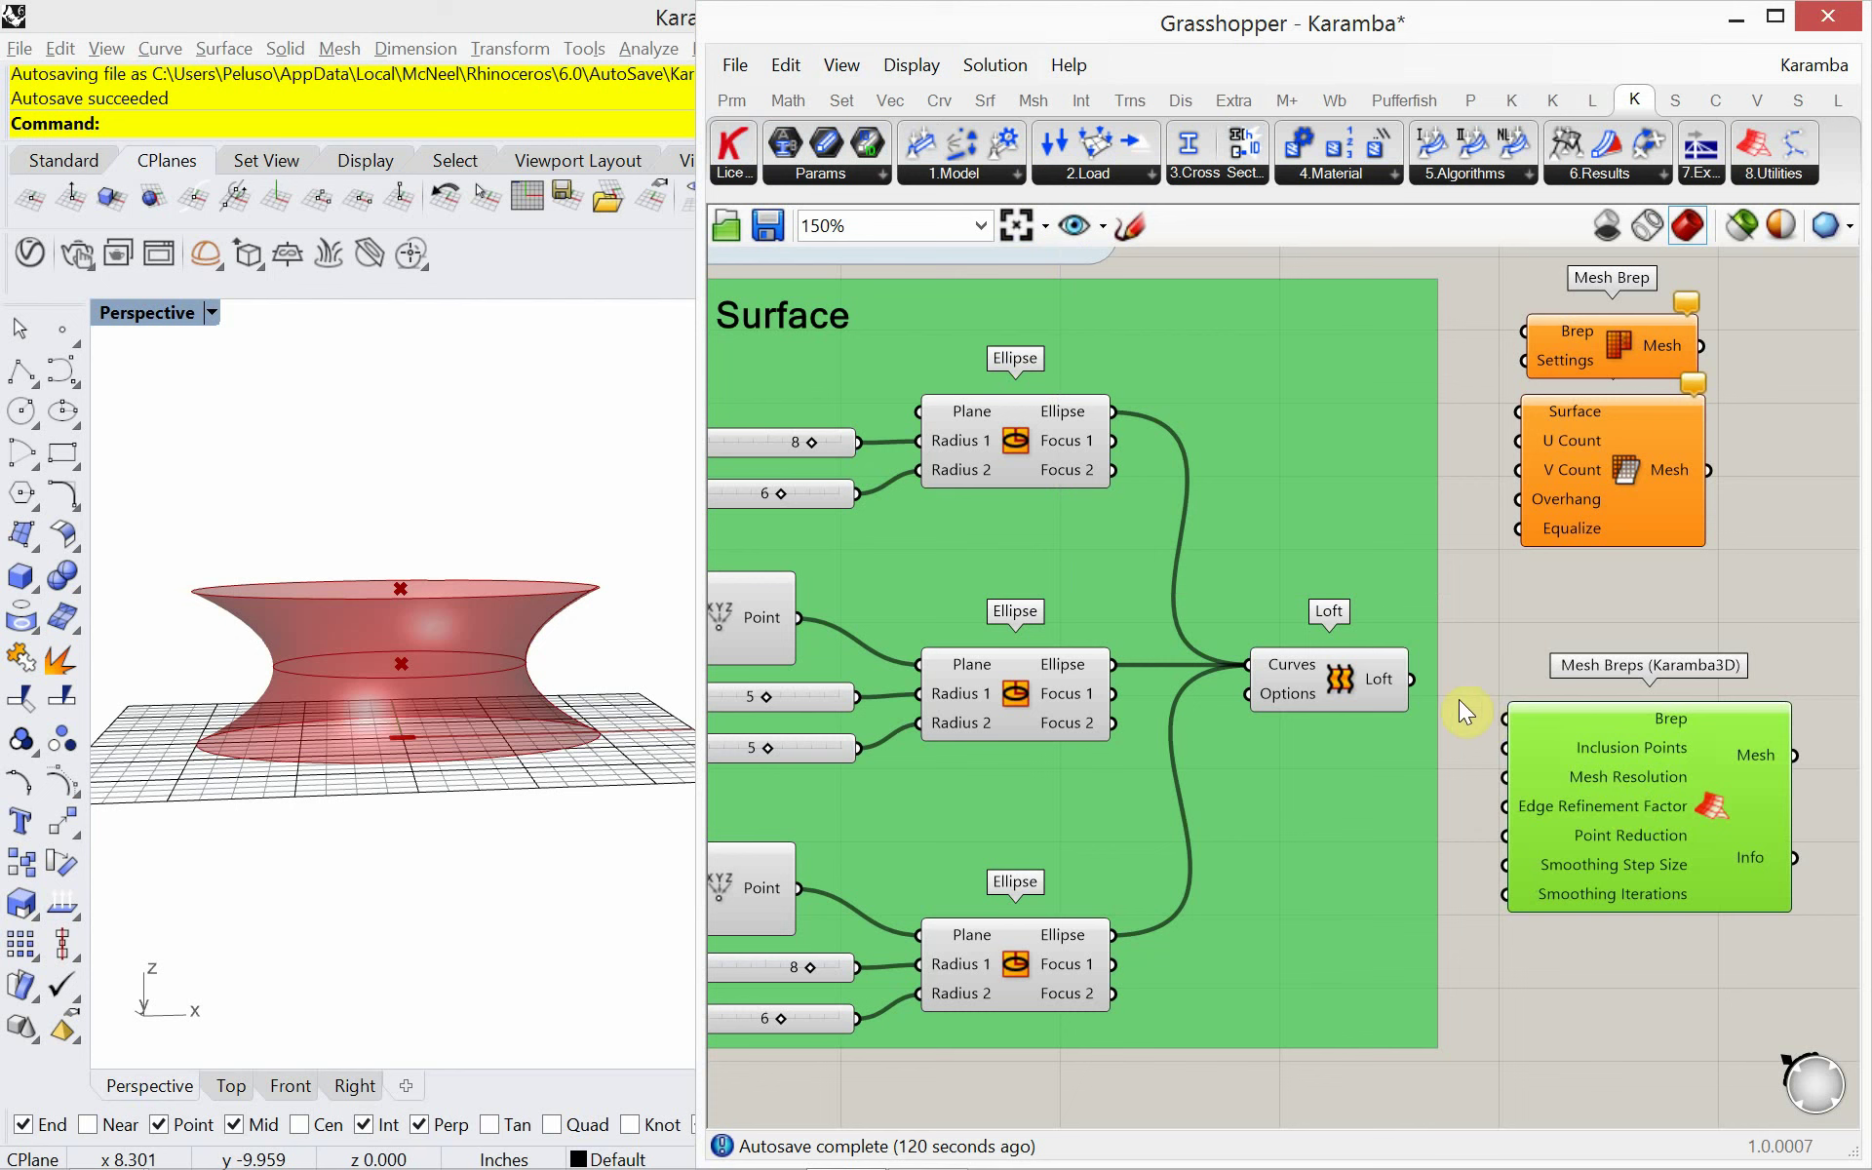
Wire the Loft output into the Brep input of Mesh Breps, and move Mesh Breps further right of the green group, level with Loft.
mouse_move(1375, 680)
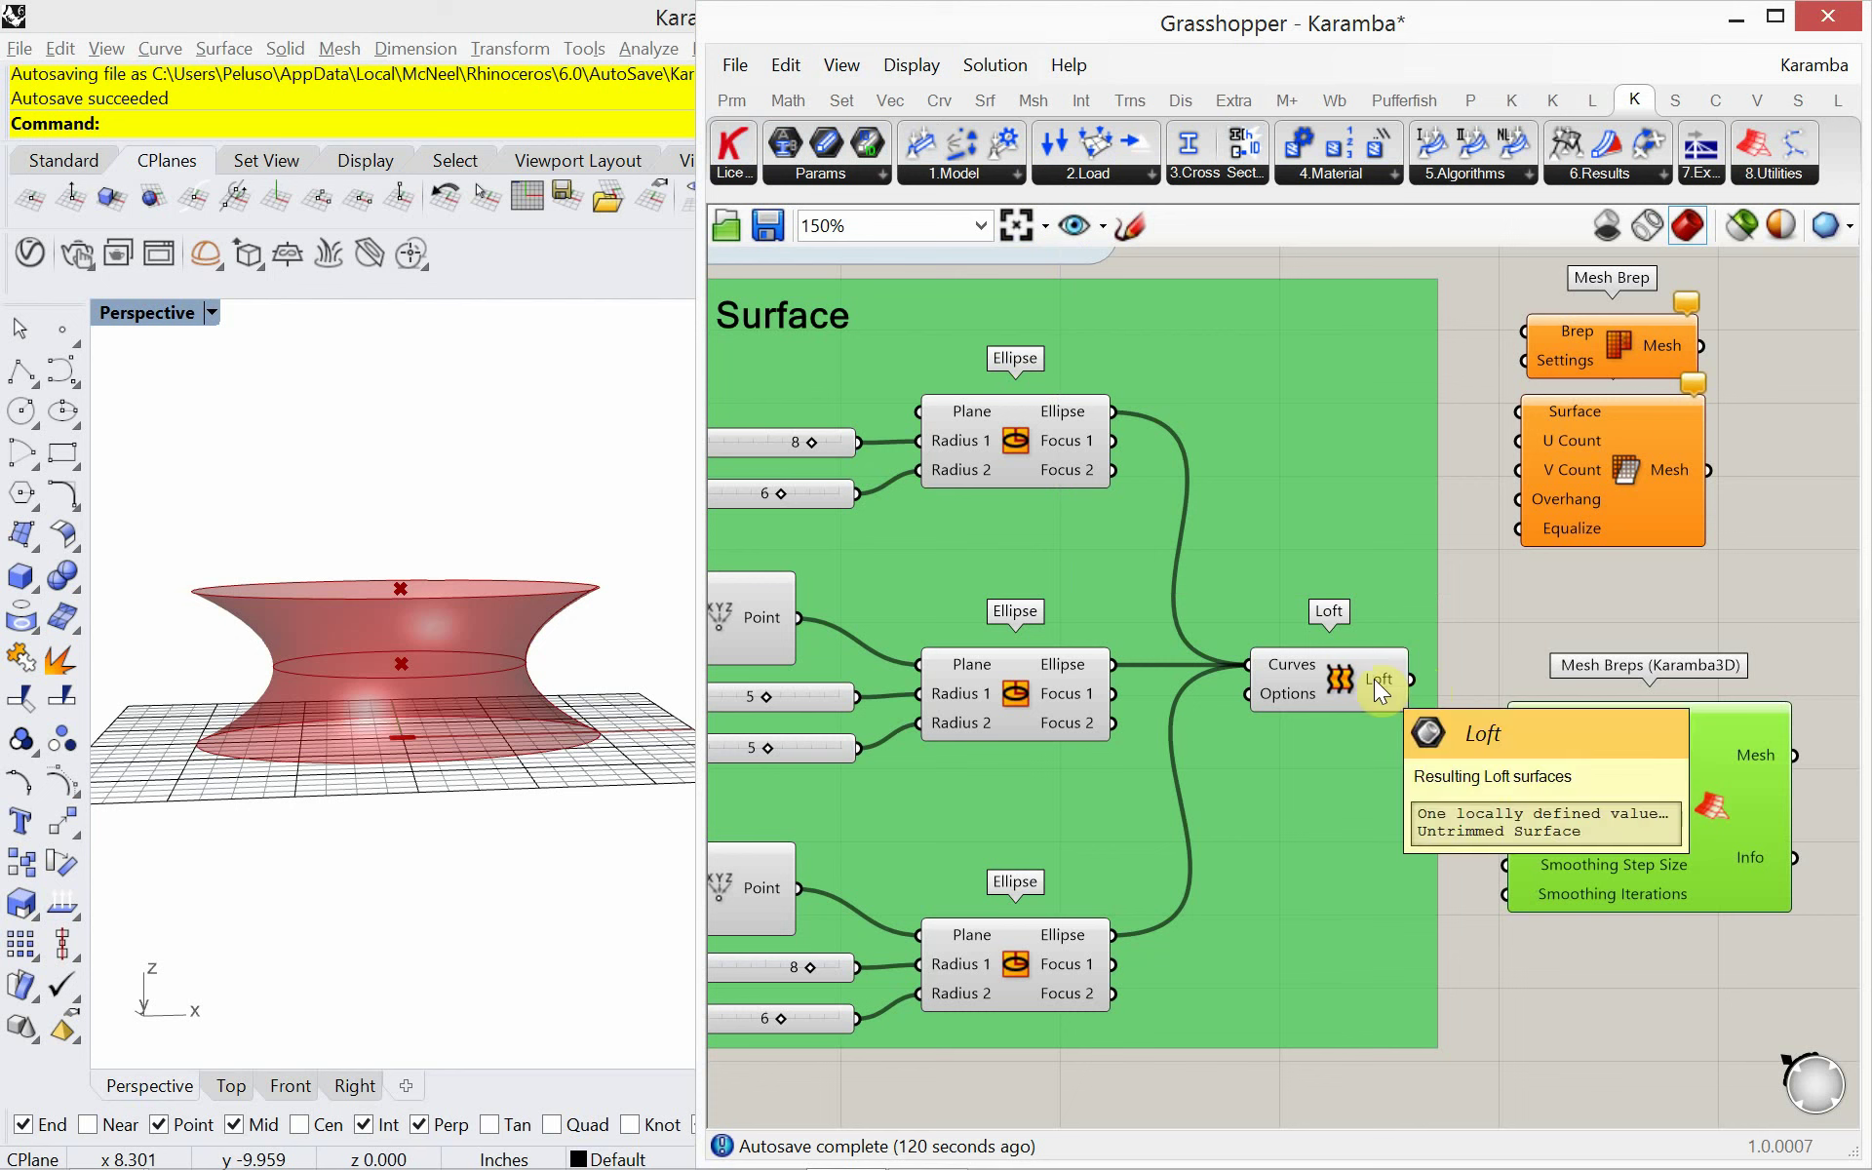
left_click_drag(1374, 680, 1492, 722)
left_click_drag(1610, 809, 1646, 776)
right_click_drag(189, 682, 425, 804)
scroll(470, 762, "up", 3)
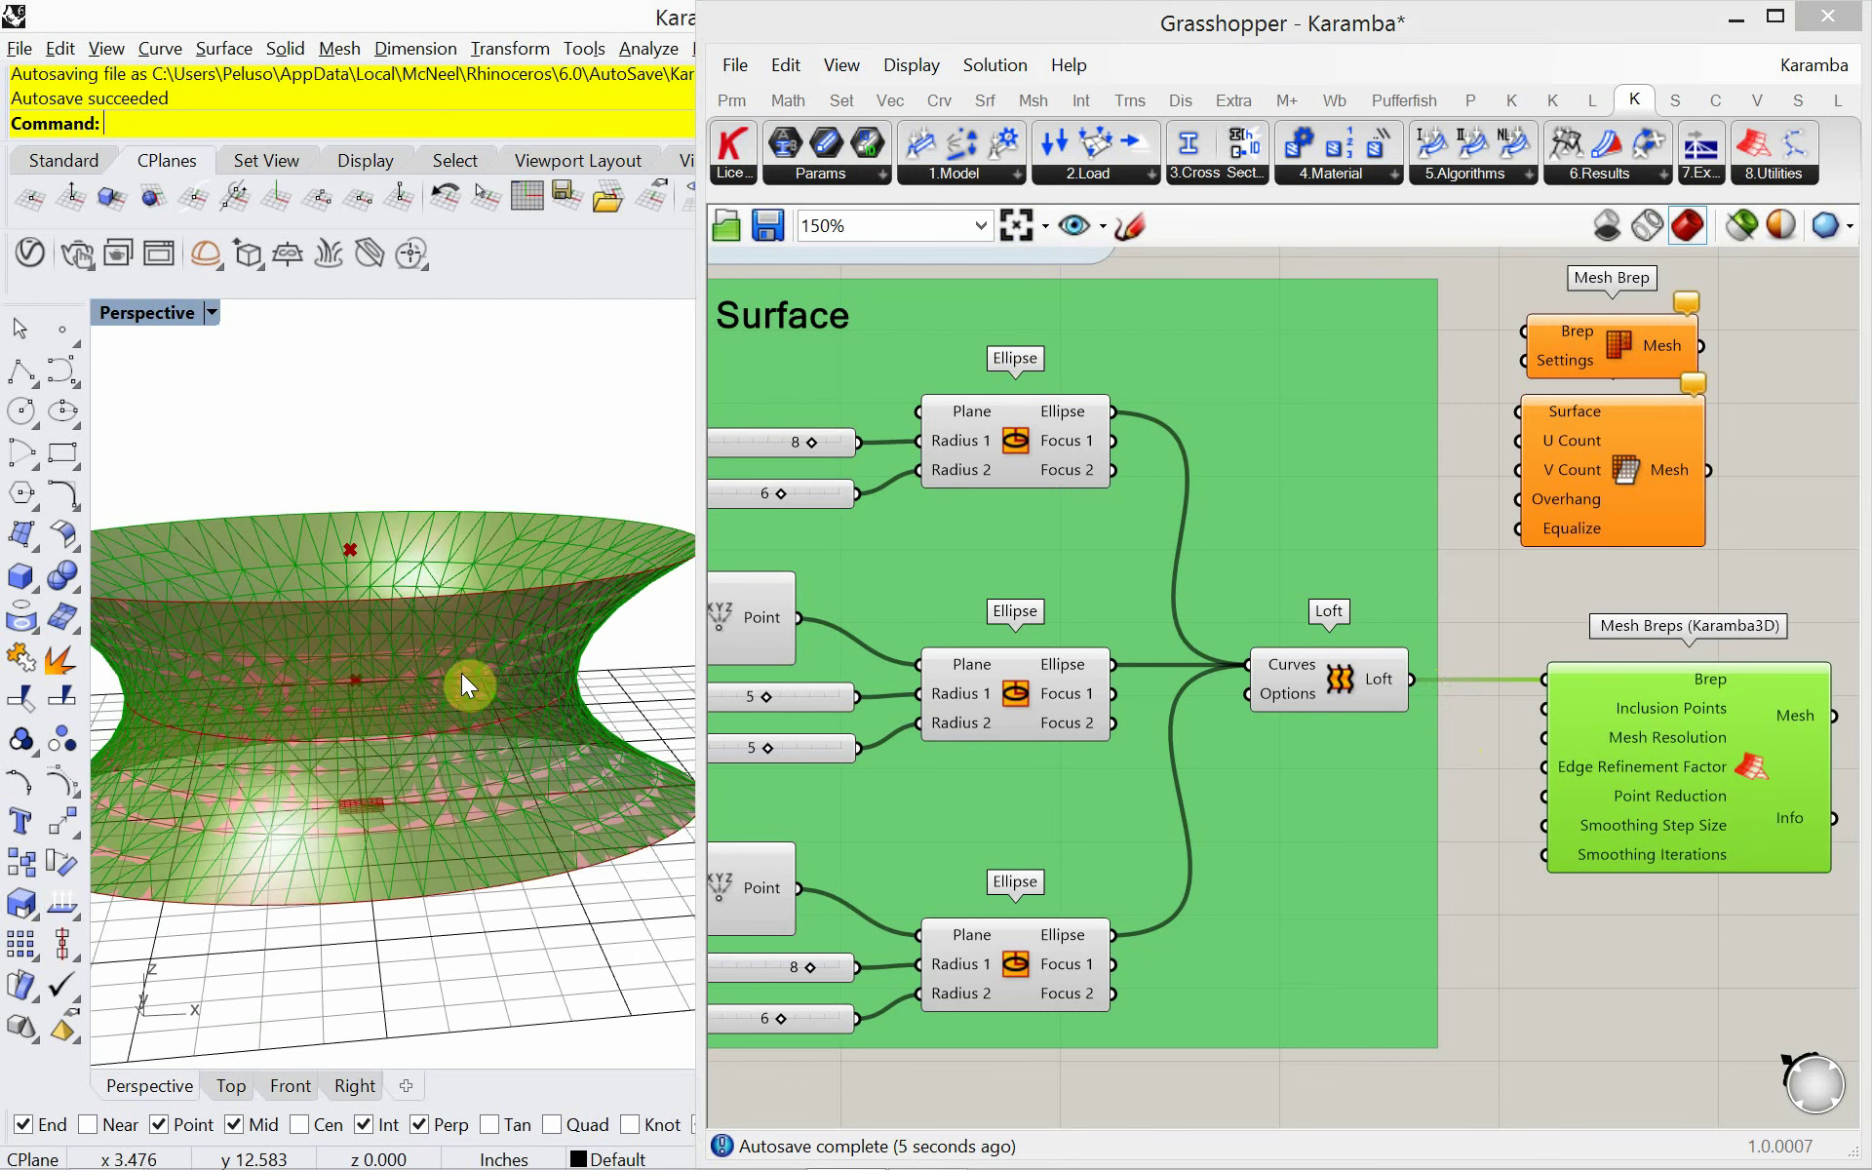
scroll(460, 675, "up", 3)
scroll(463, 682, "down", 5)
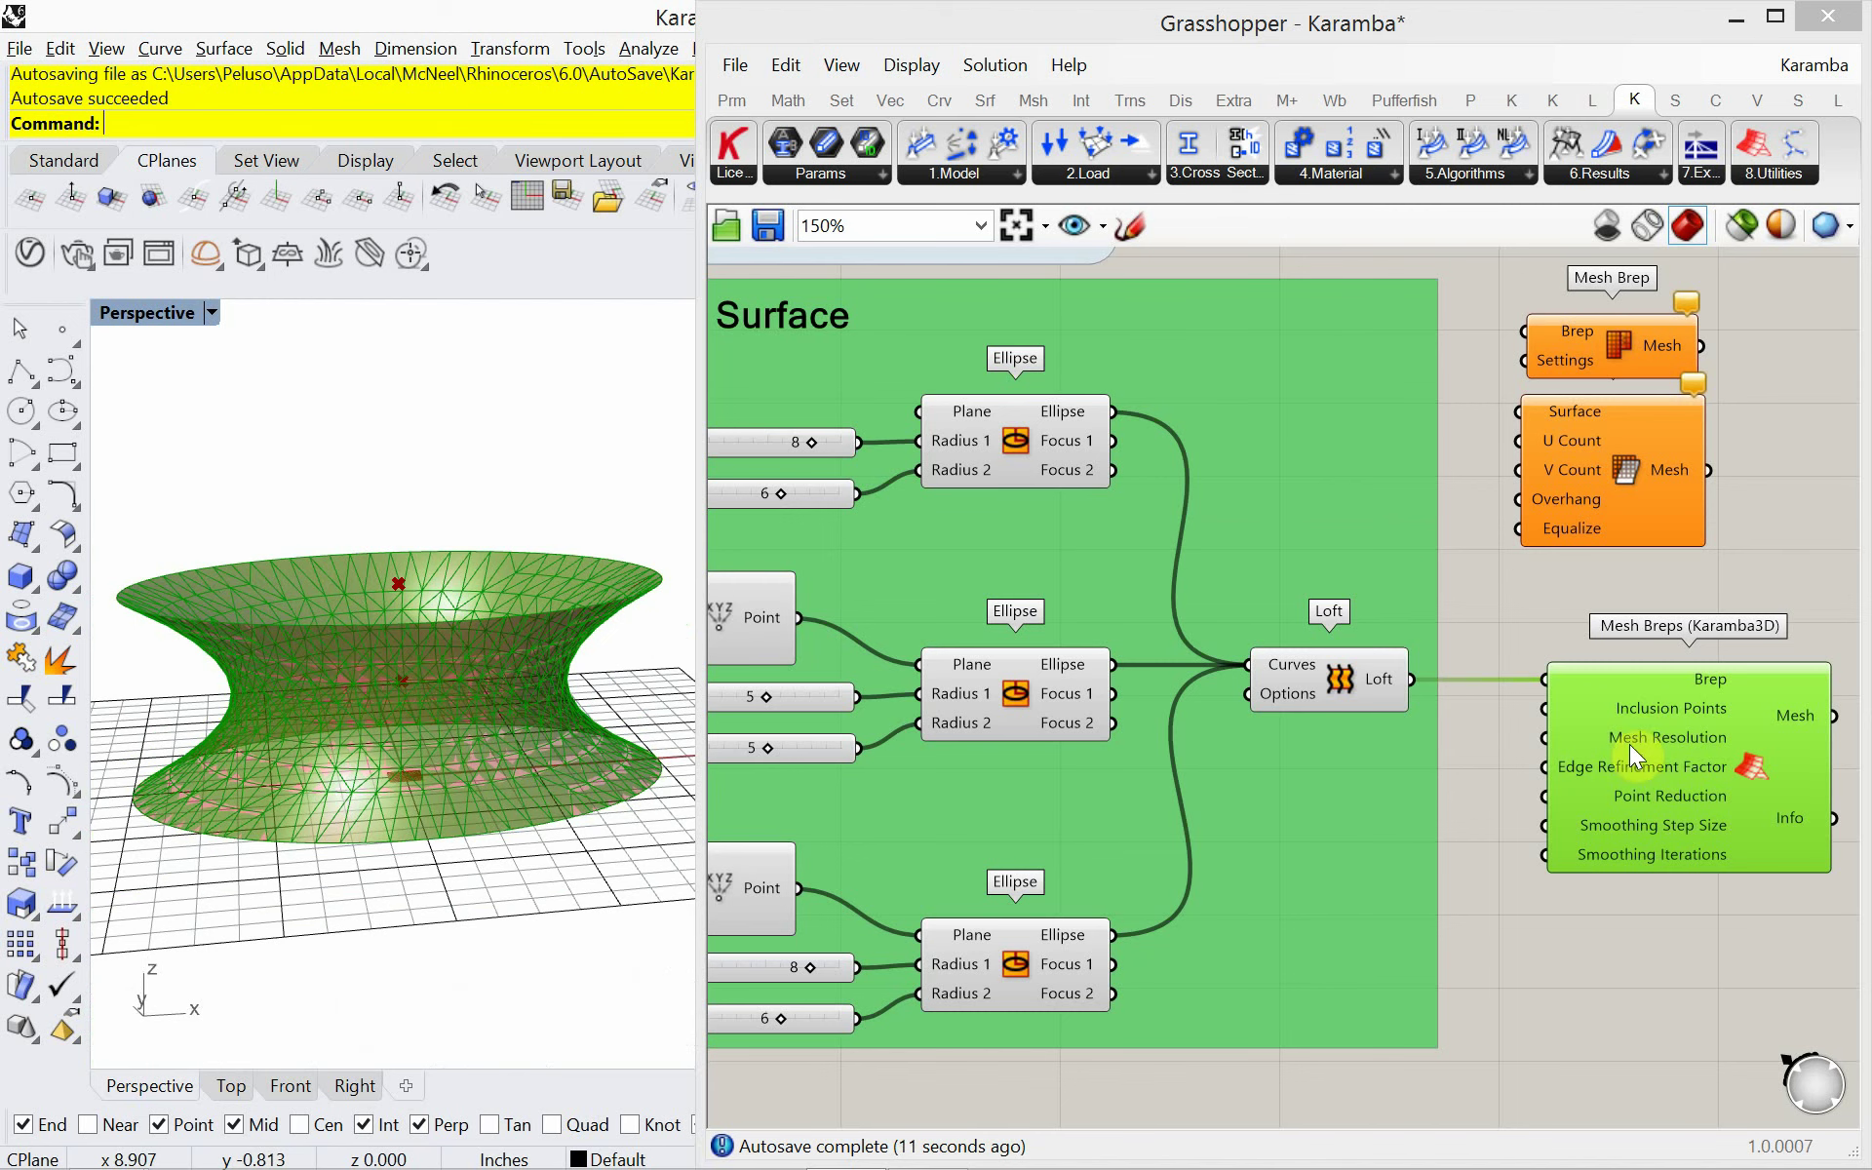
right_click_drag(1379, 868, 1076, 828)
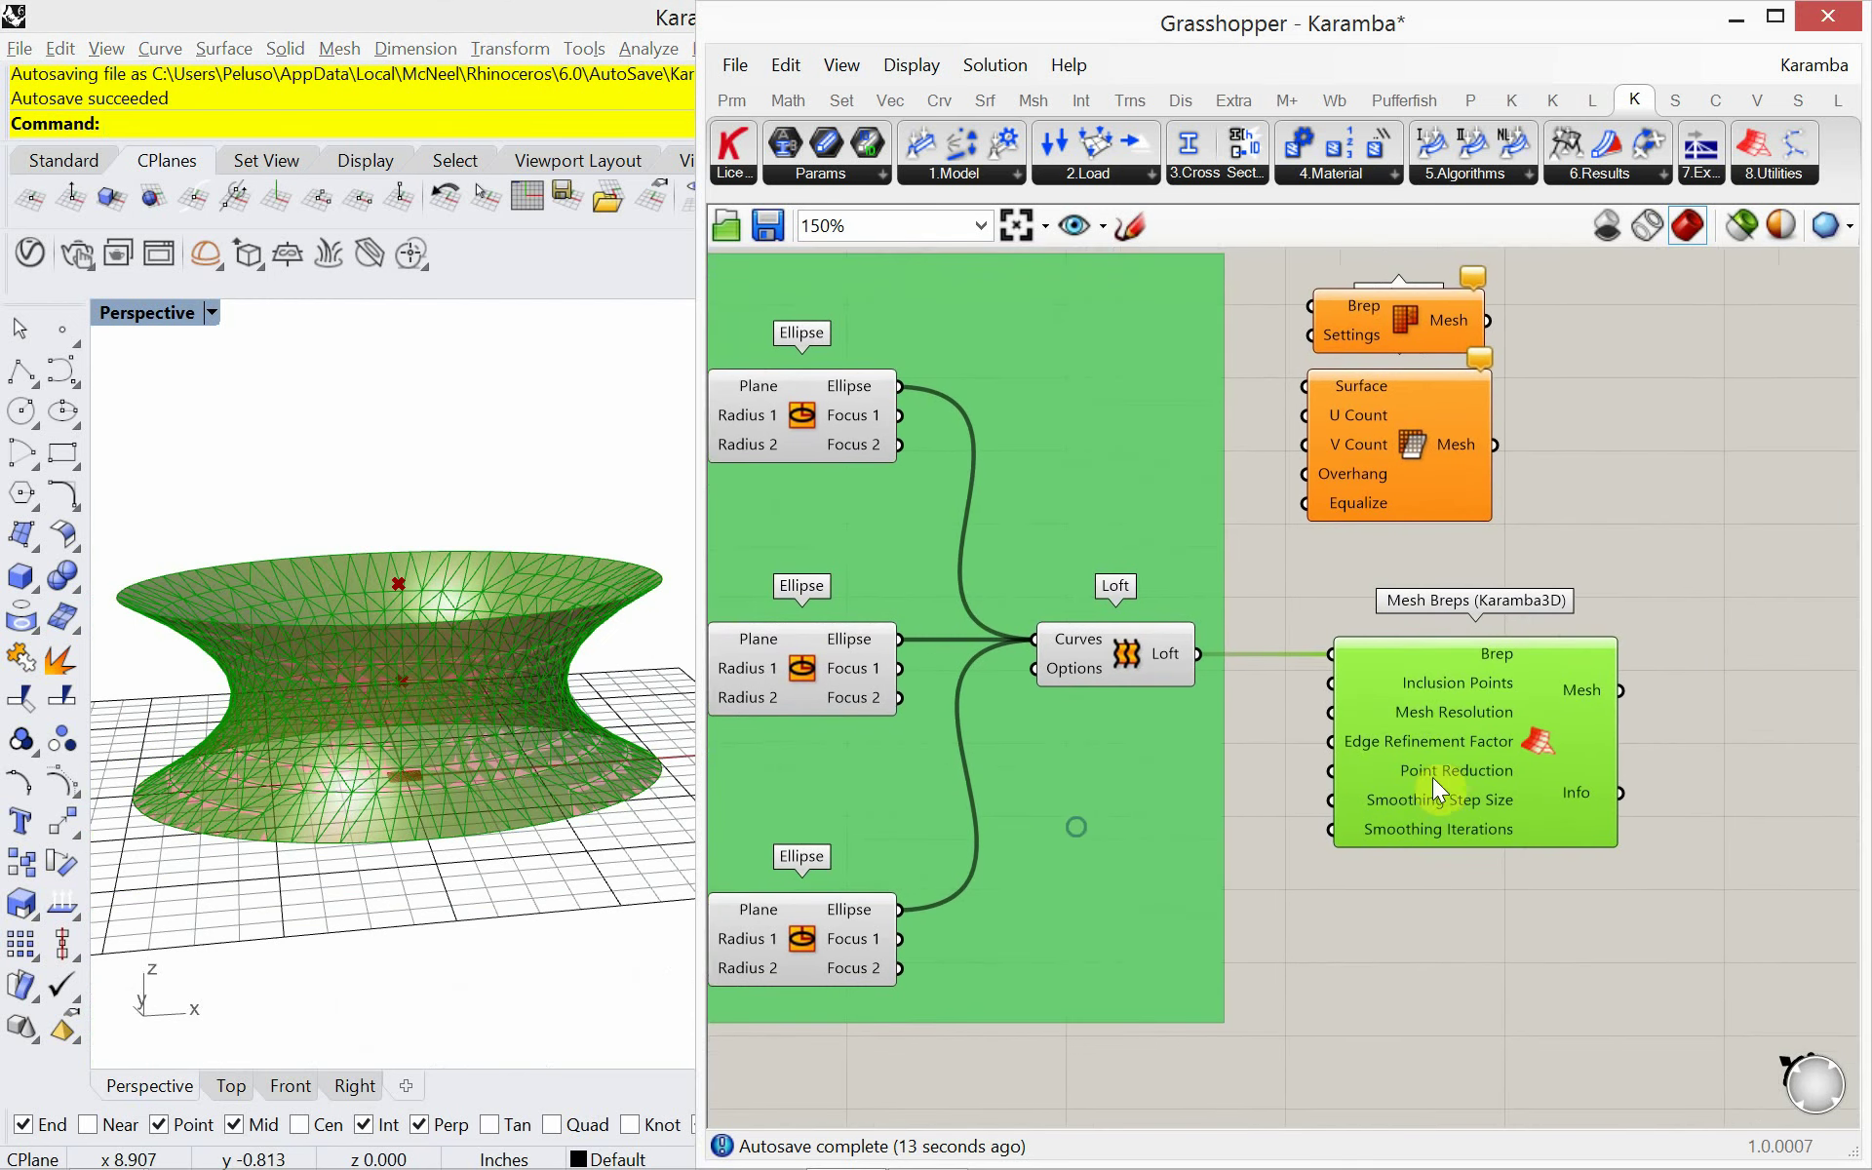
left_click_drag(1437, 775, 1587, 780)
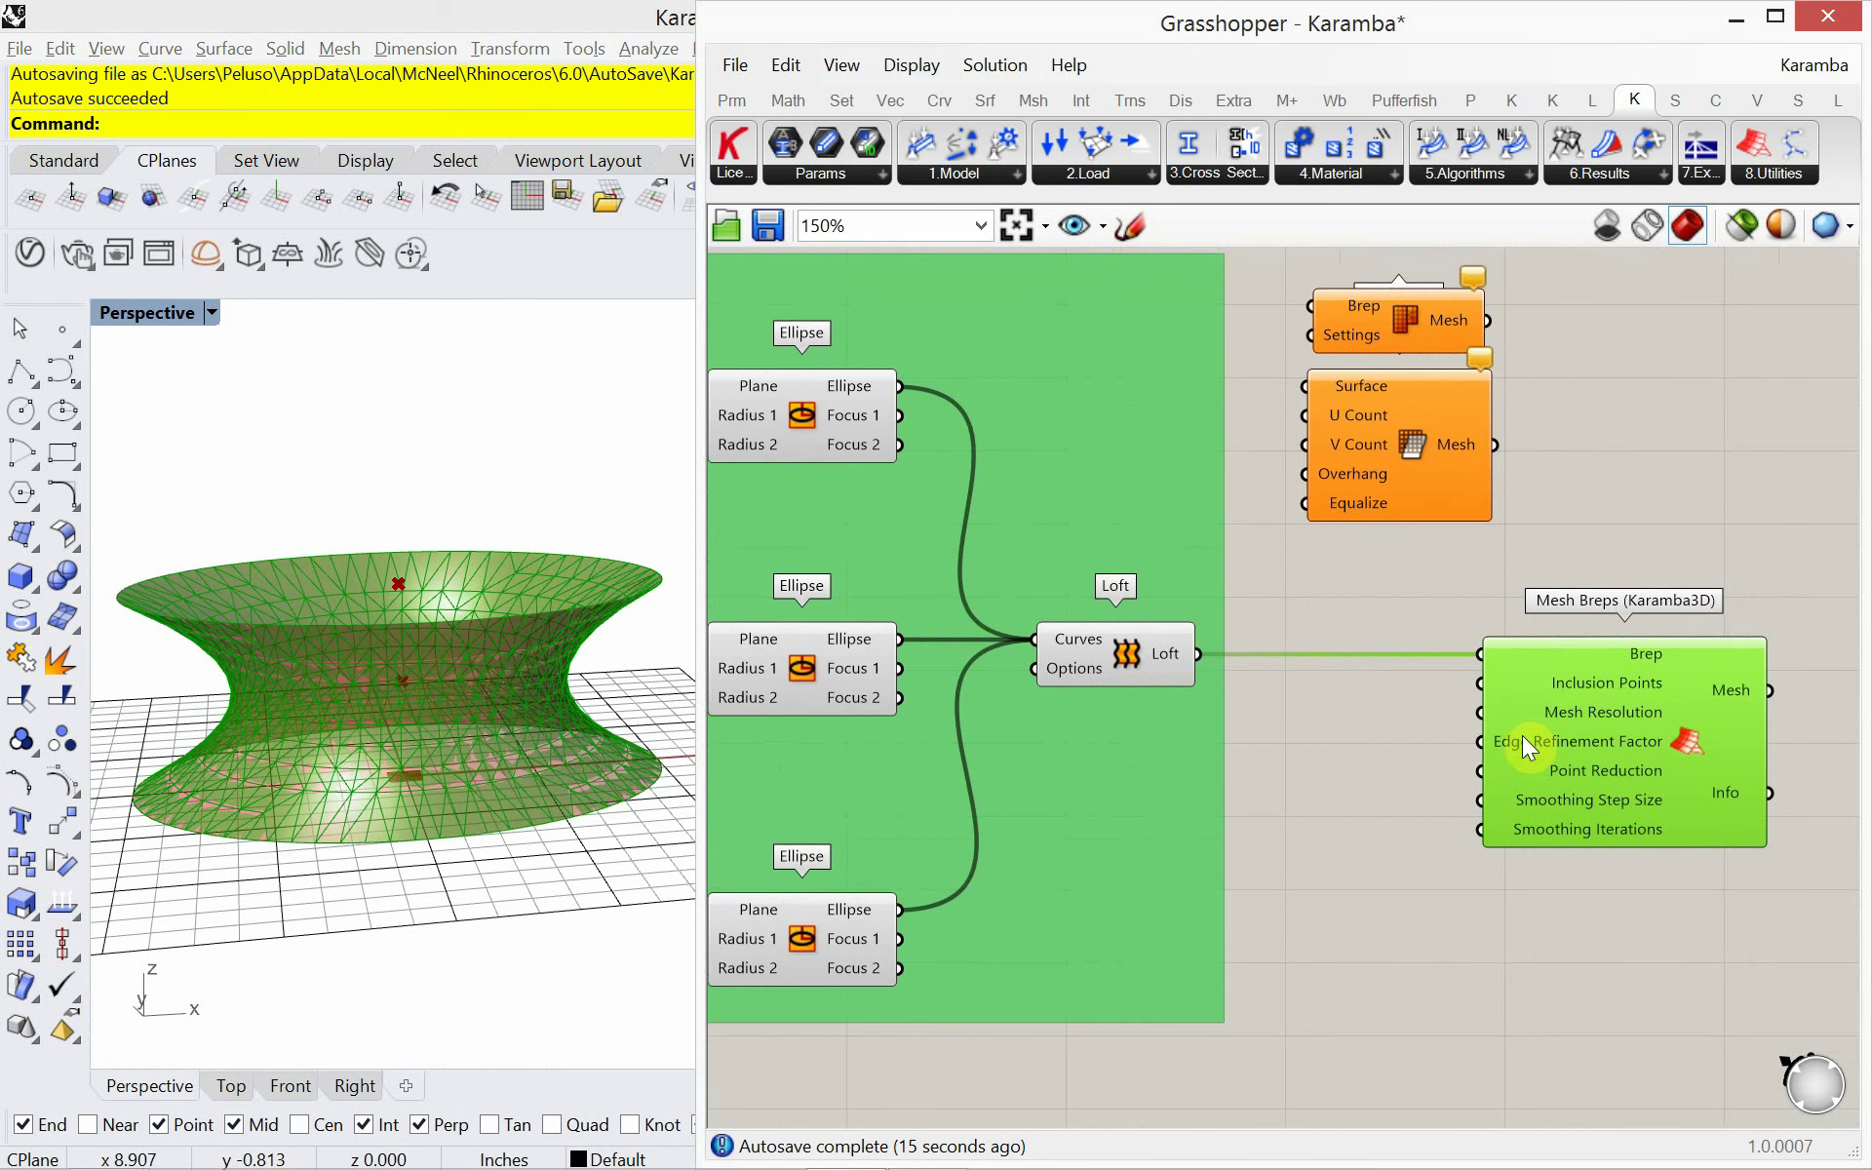
Turn off the preview of all components except Mesh Breps, so only its mesh is displayed.
scroll(1523, 722, "up", 2)
scroll(1523, 718, "up", 2)
right_click_drag(1329, 719, 1236, 718)
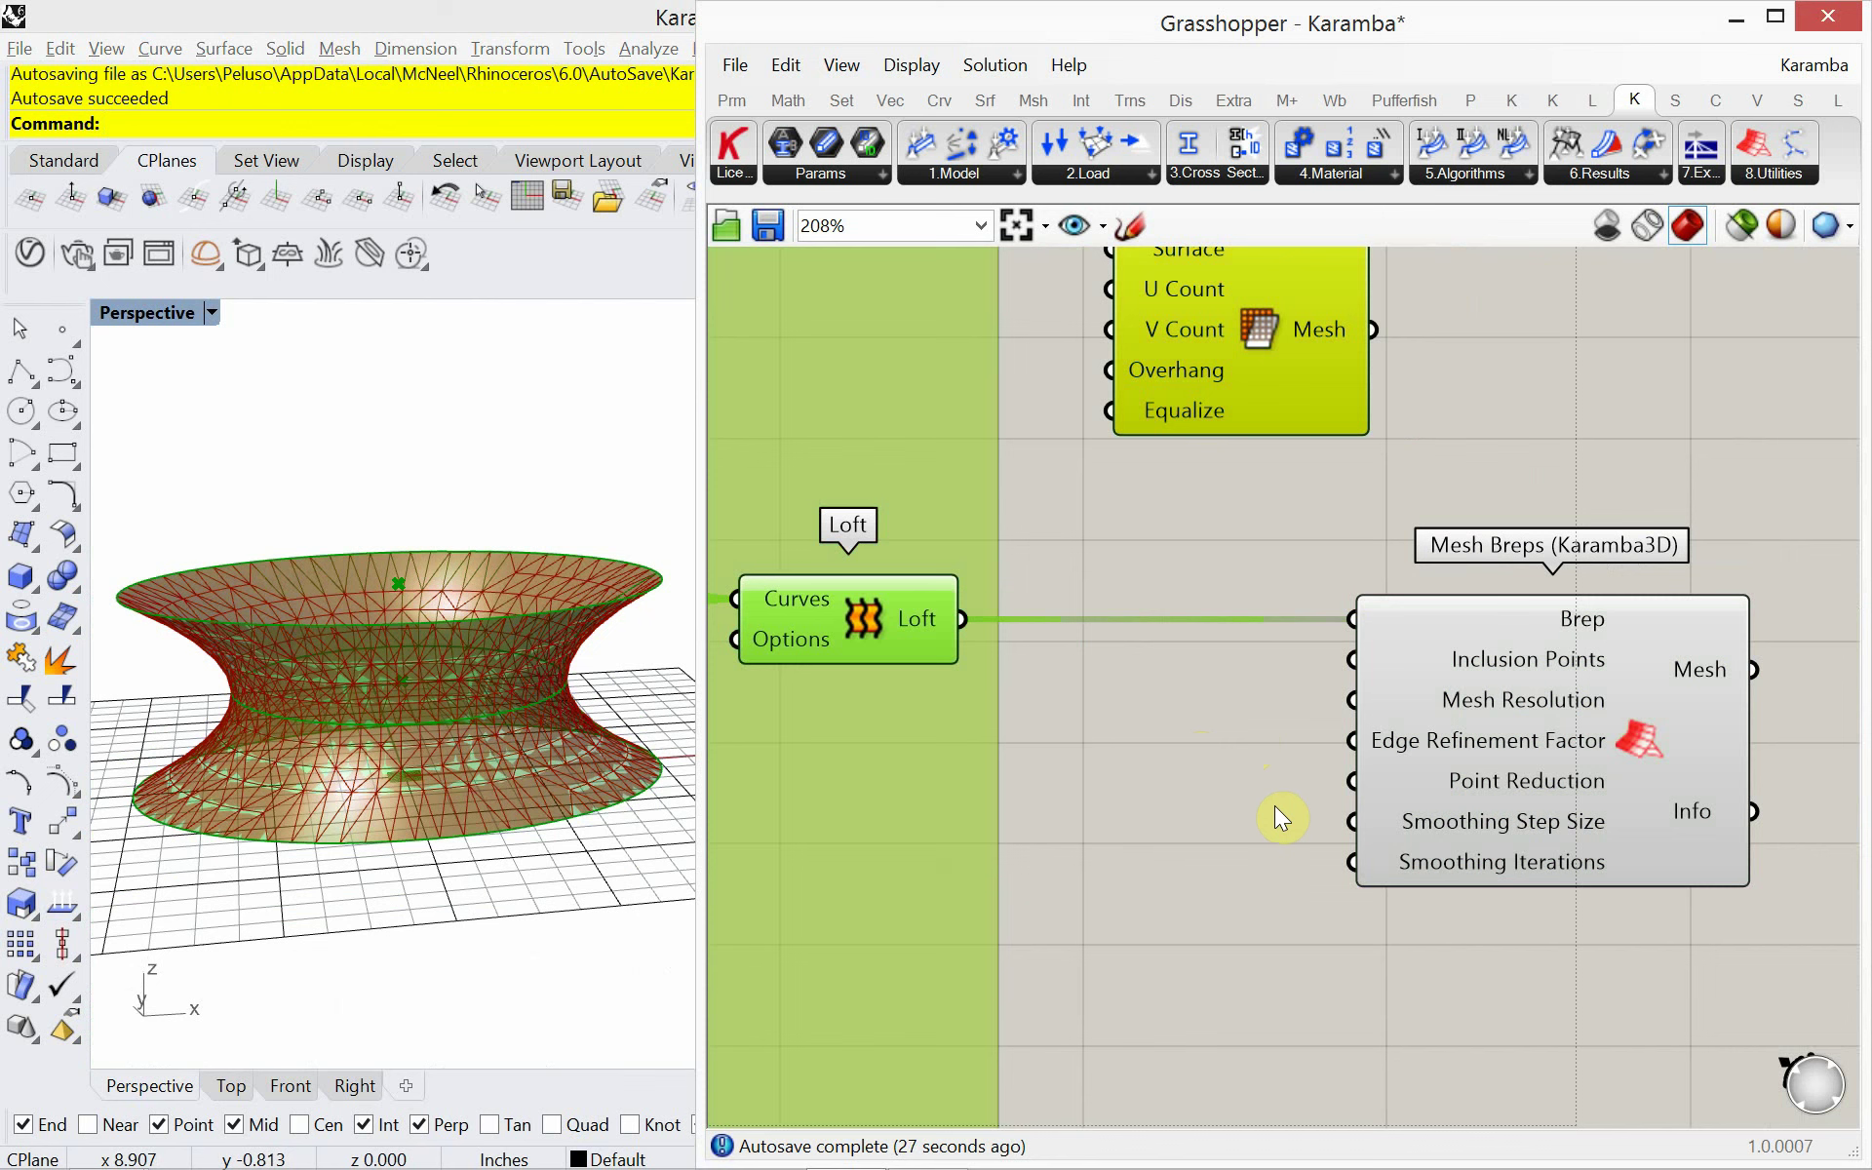
right_click(1163, 840)
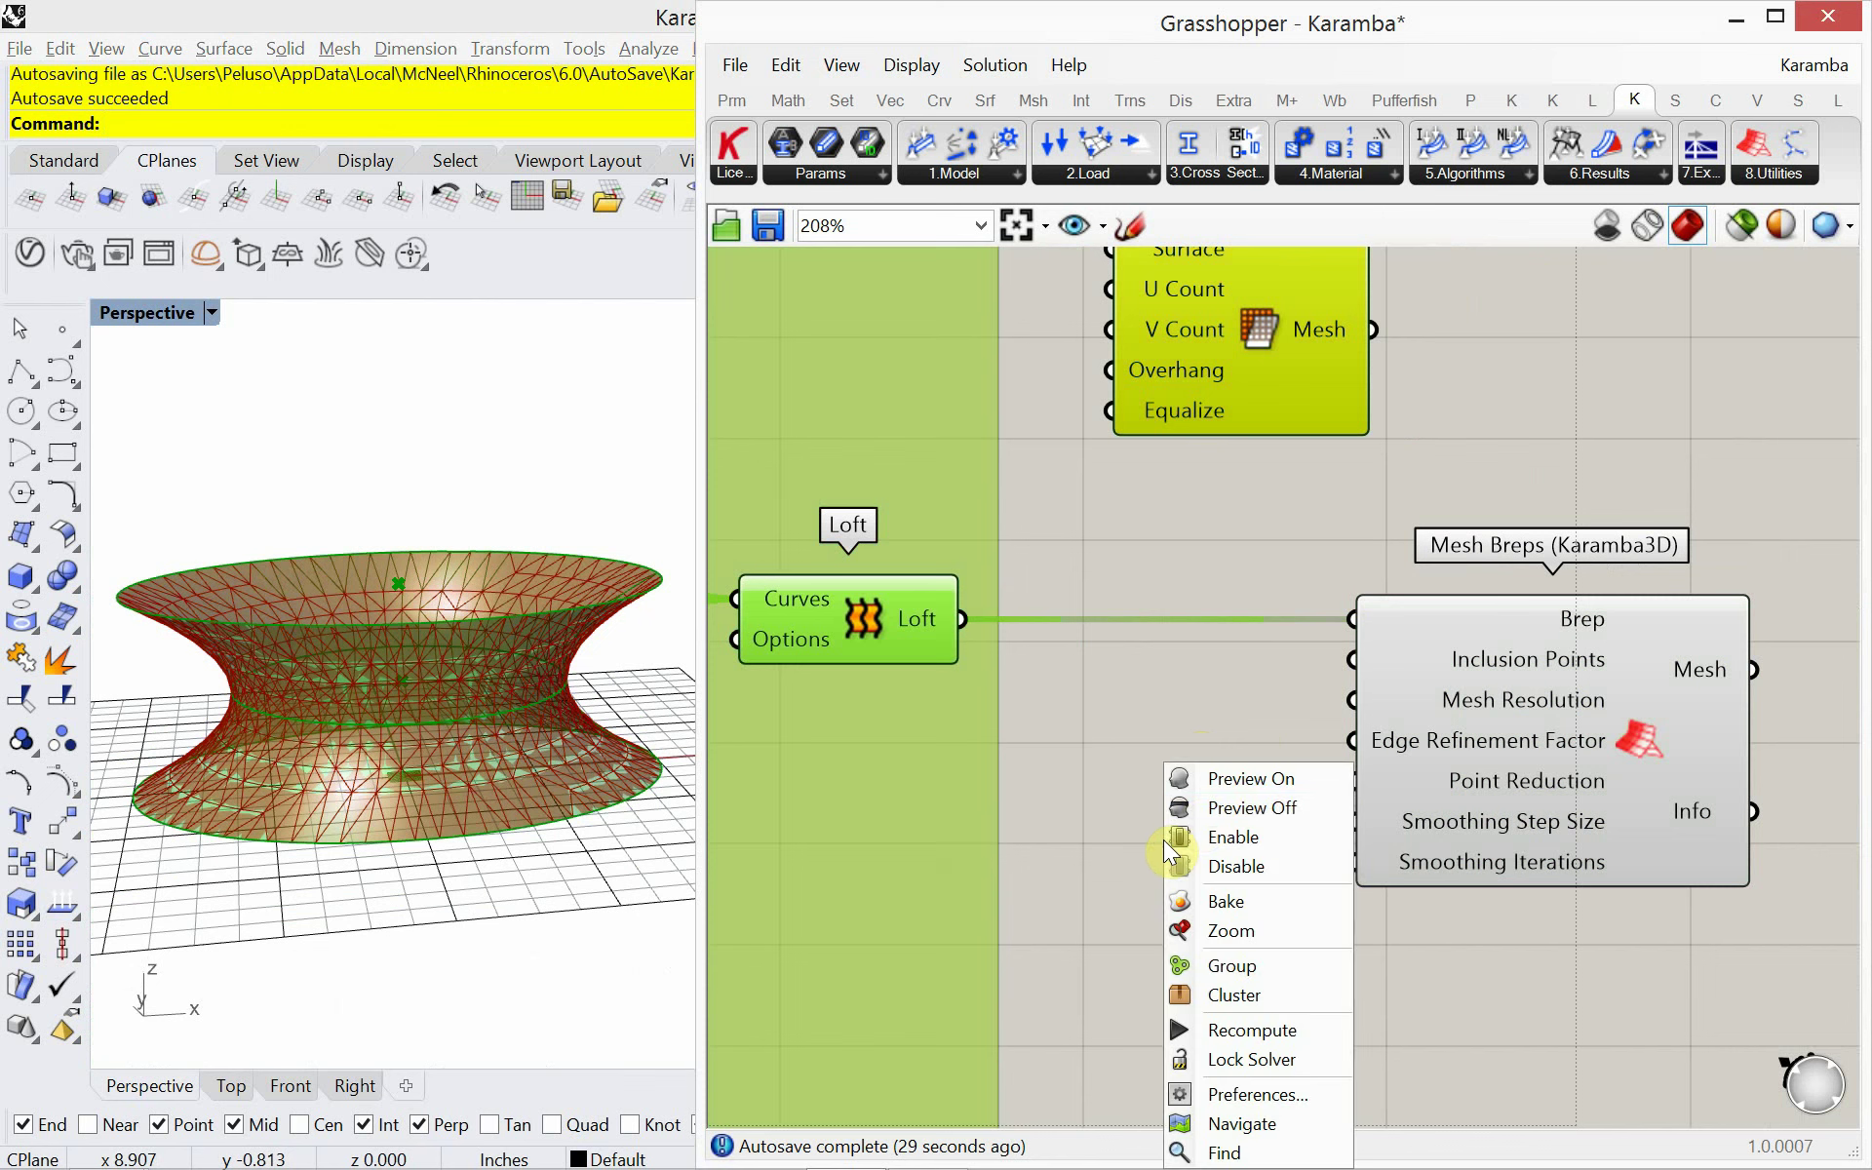
left_click(1196, 815)
left_click(1193, 773)
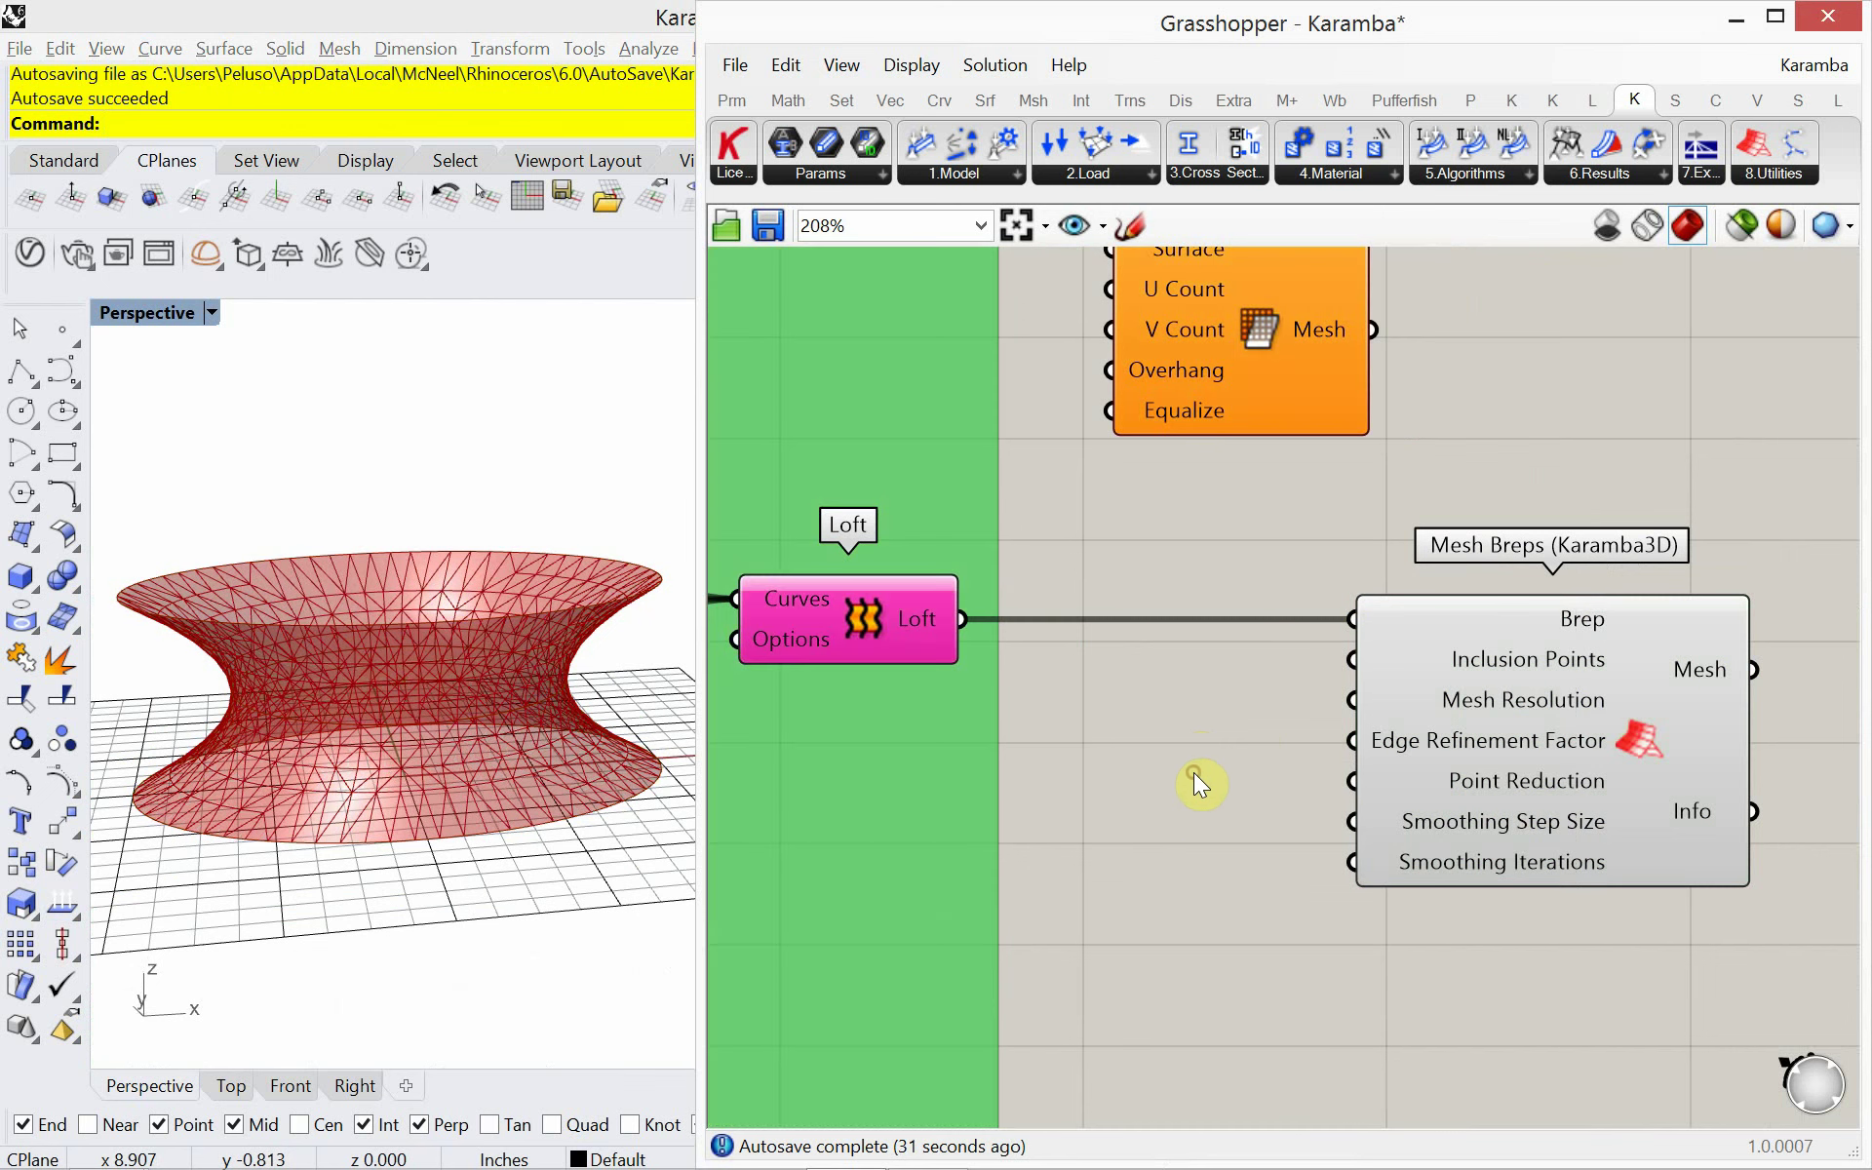
mouse_move(538, 616)
right_mouse_down()
mouse_move(523, 627)
mouse_move(536, 612)
right_mouse_up()
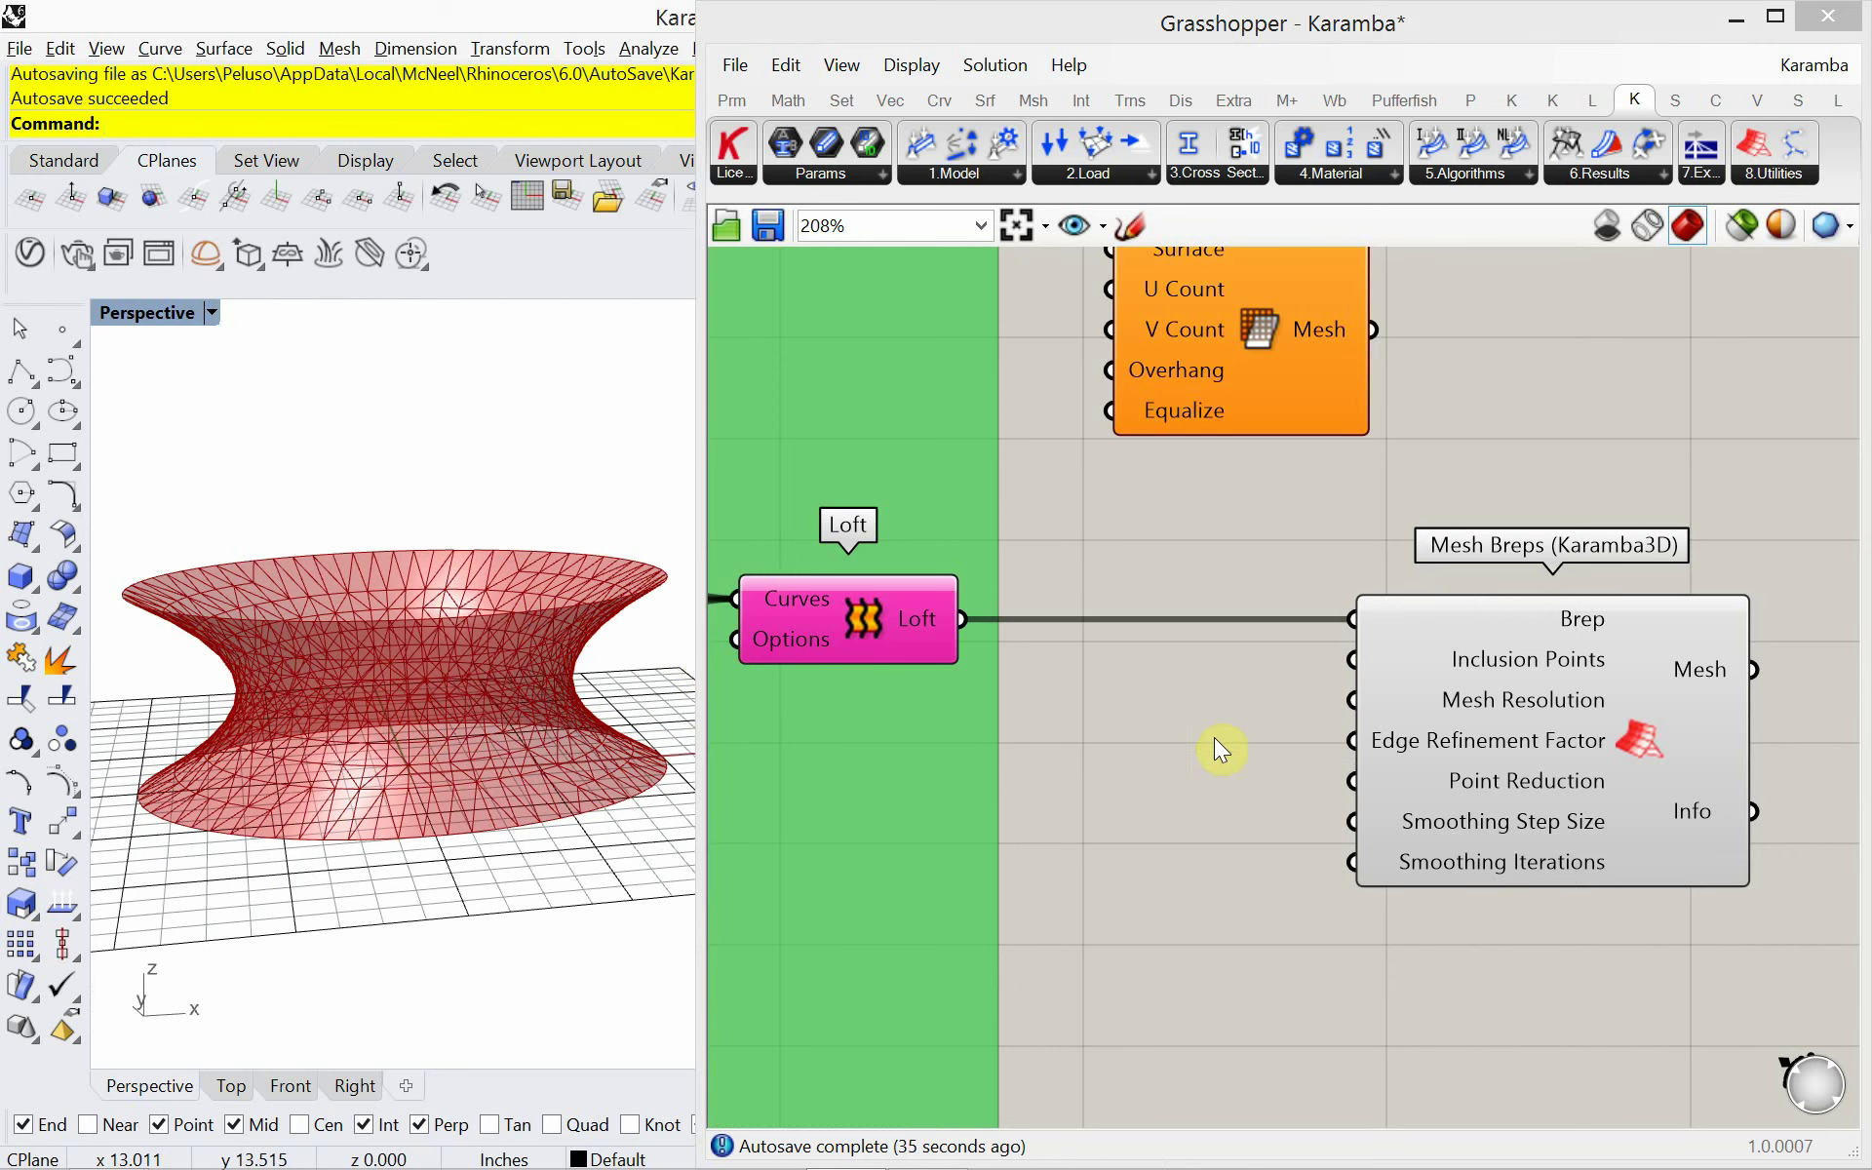
Move Mesh Breps slightly further right and add a number slider ranging from 1 to 20.000 on the canvas below it.
mouse_move(1441, 710)
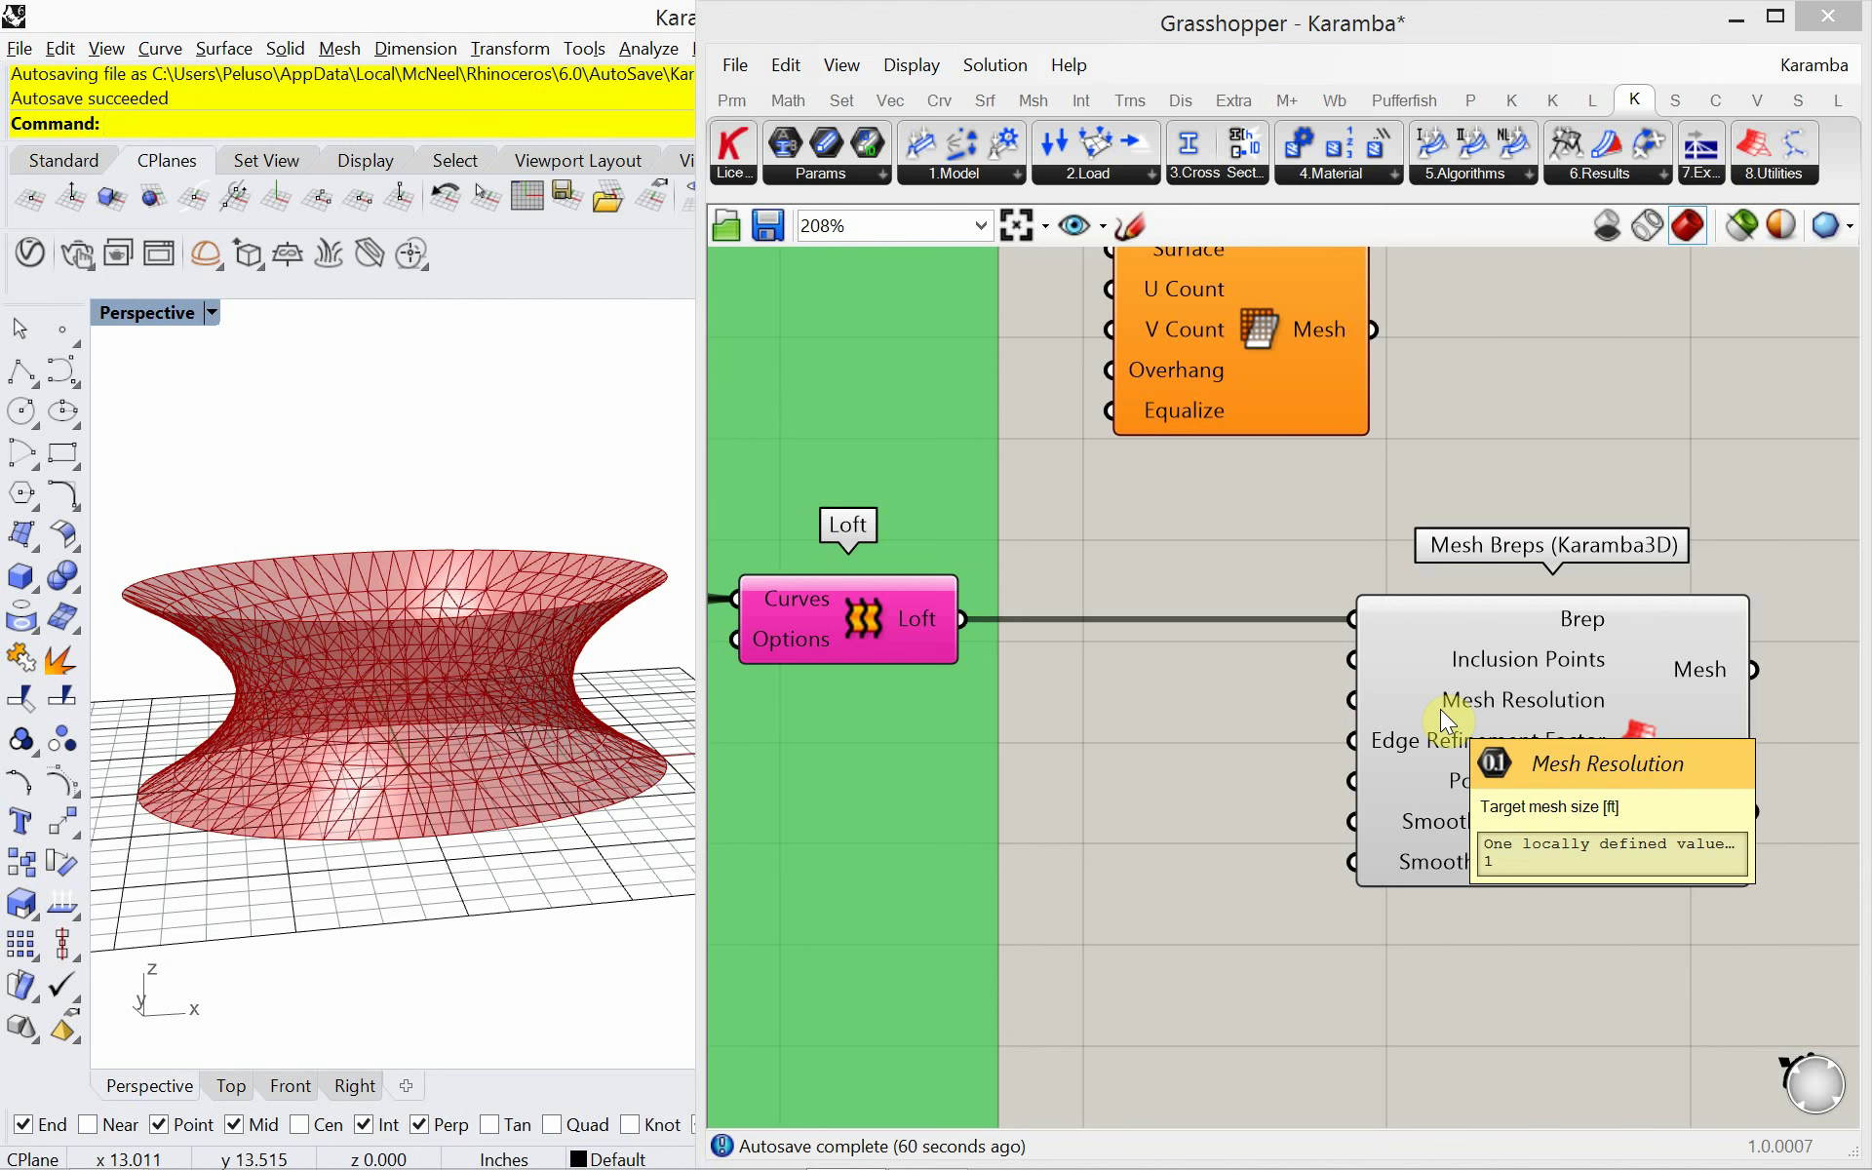
right_click_drag(1345, 893, 1373, 781)
left_click(1453, 746)
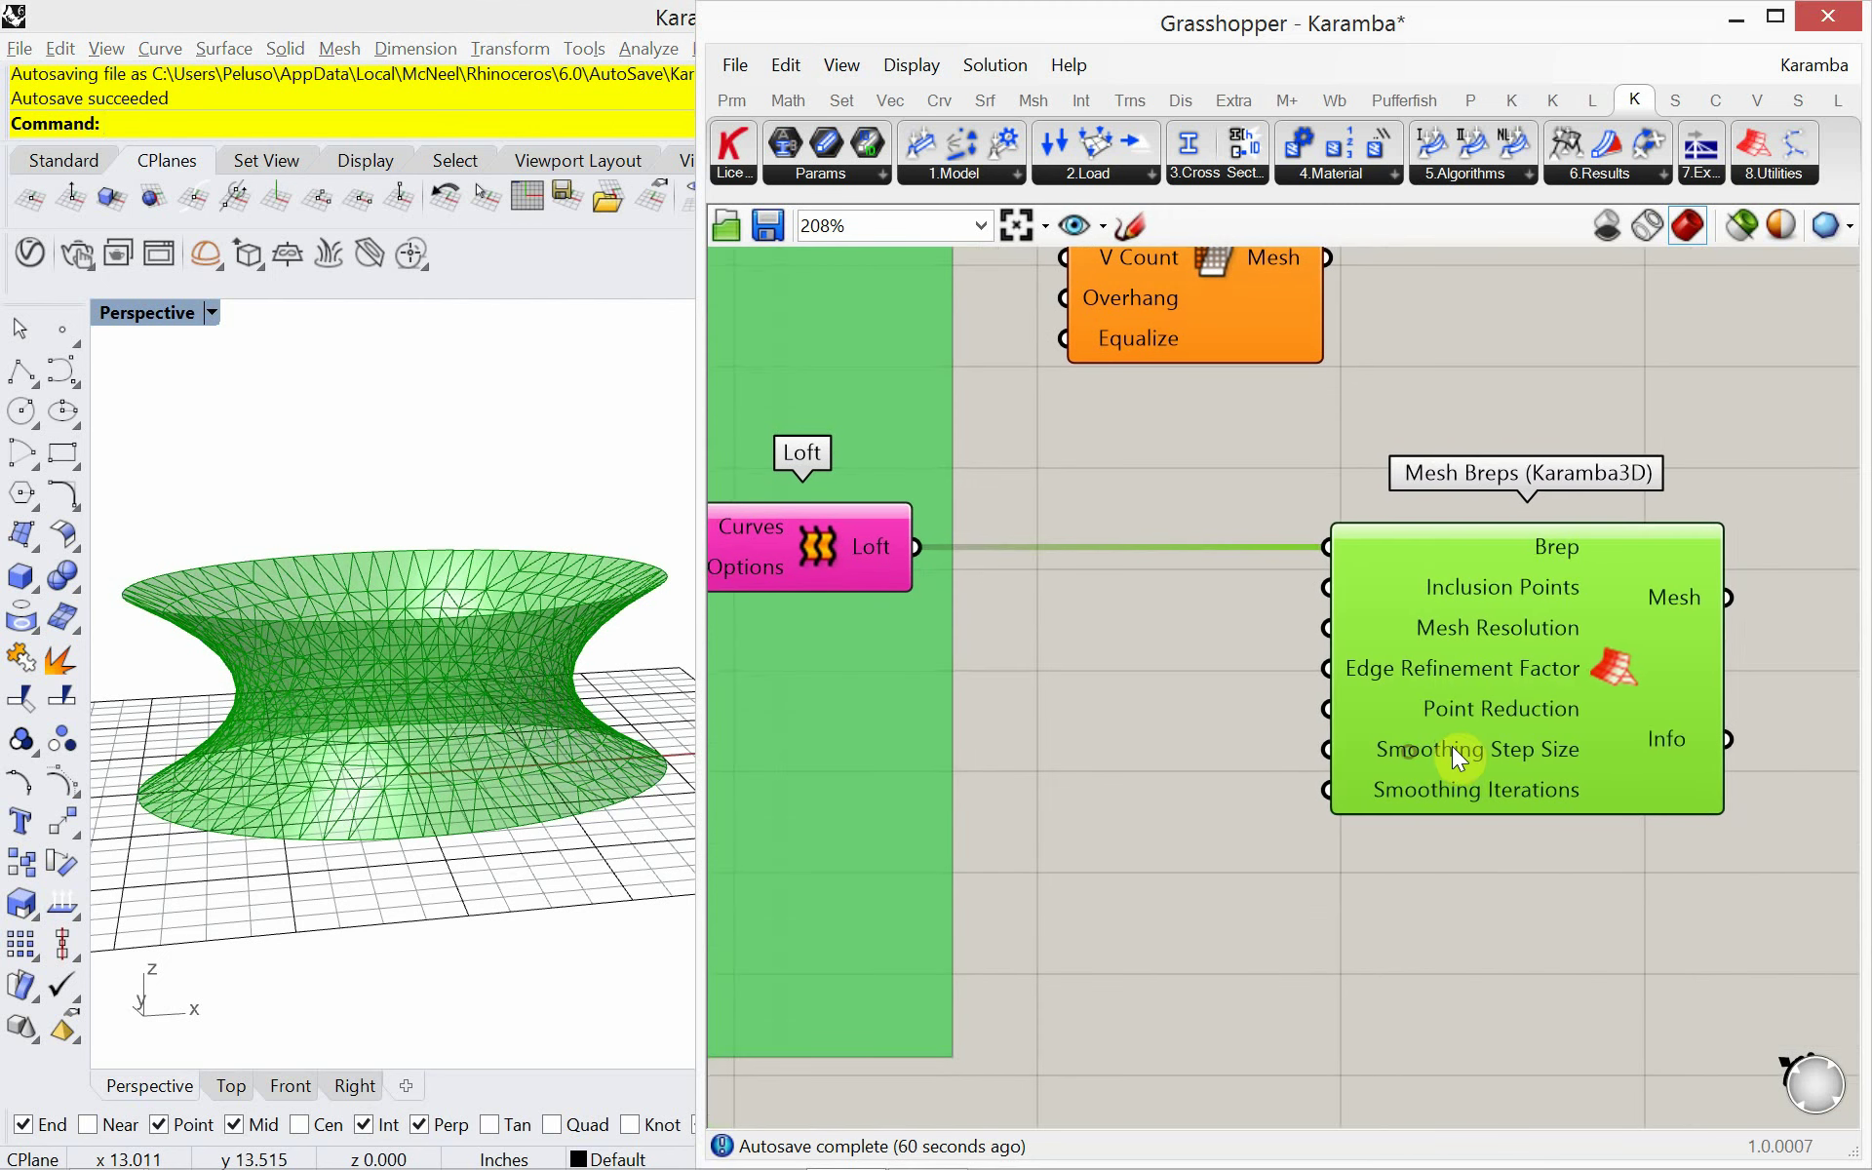
left_click_drag(1452, 745, 1483, 746)
double_click(1301, 956)
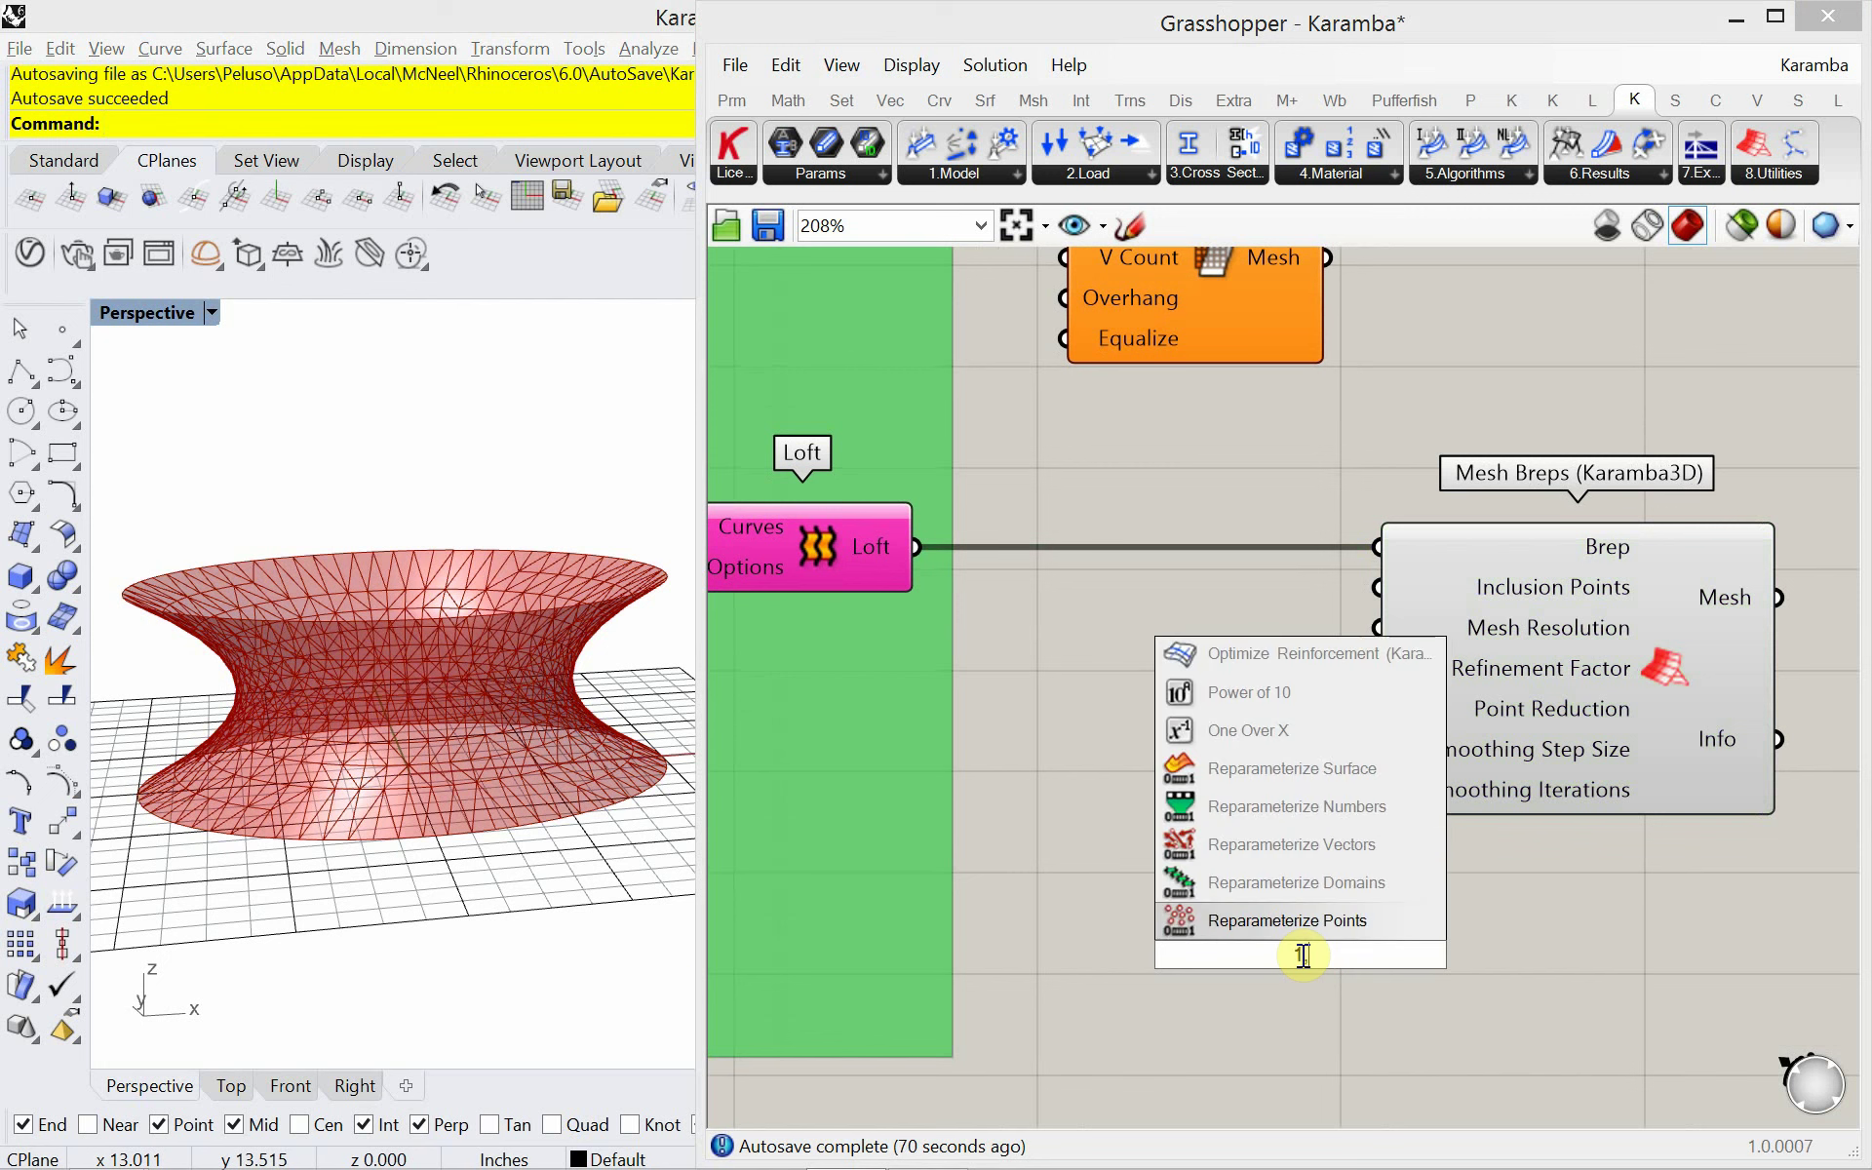
type("1<")
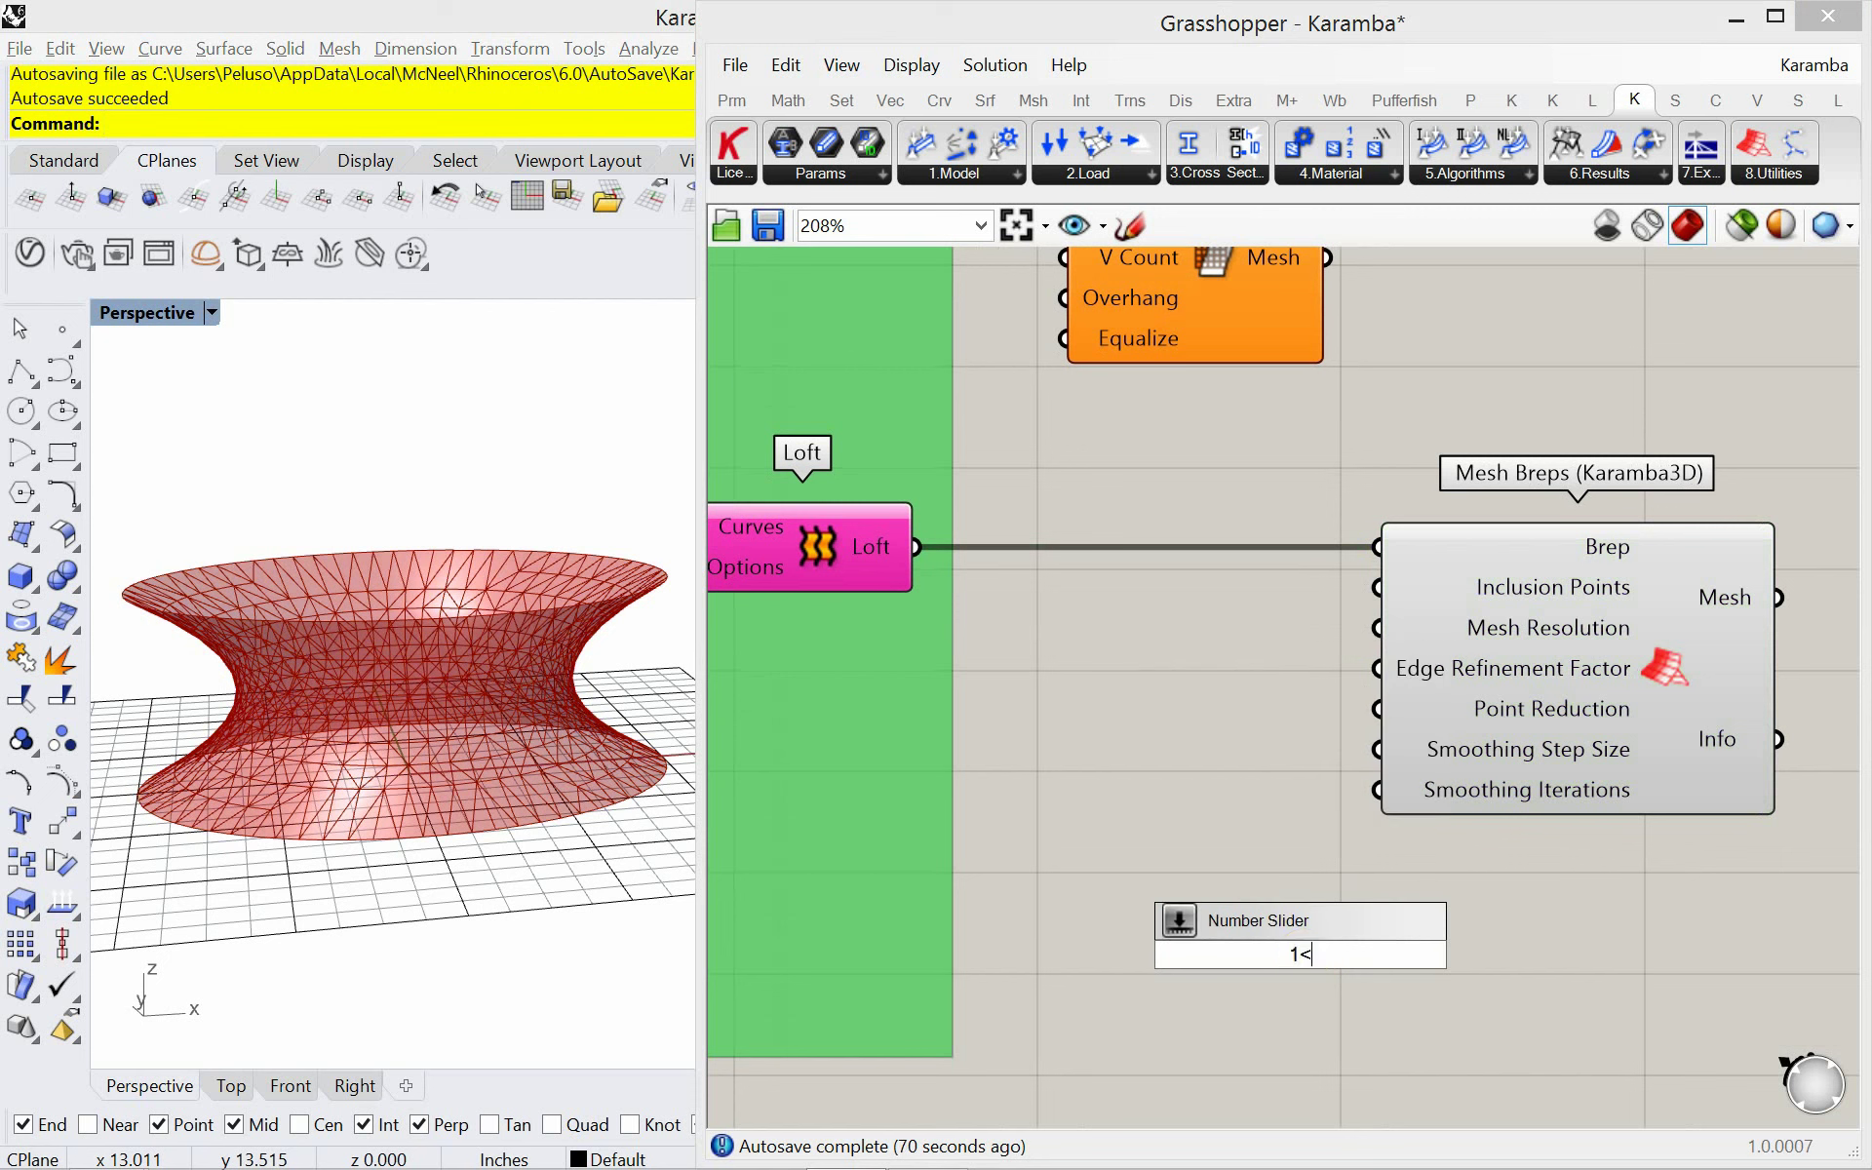
type("20.000")
key("Return")
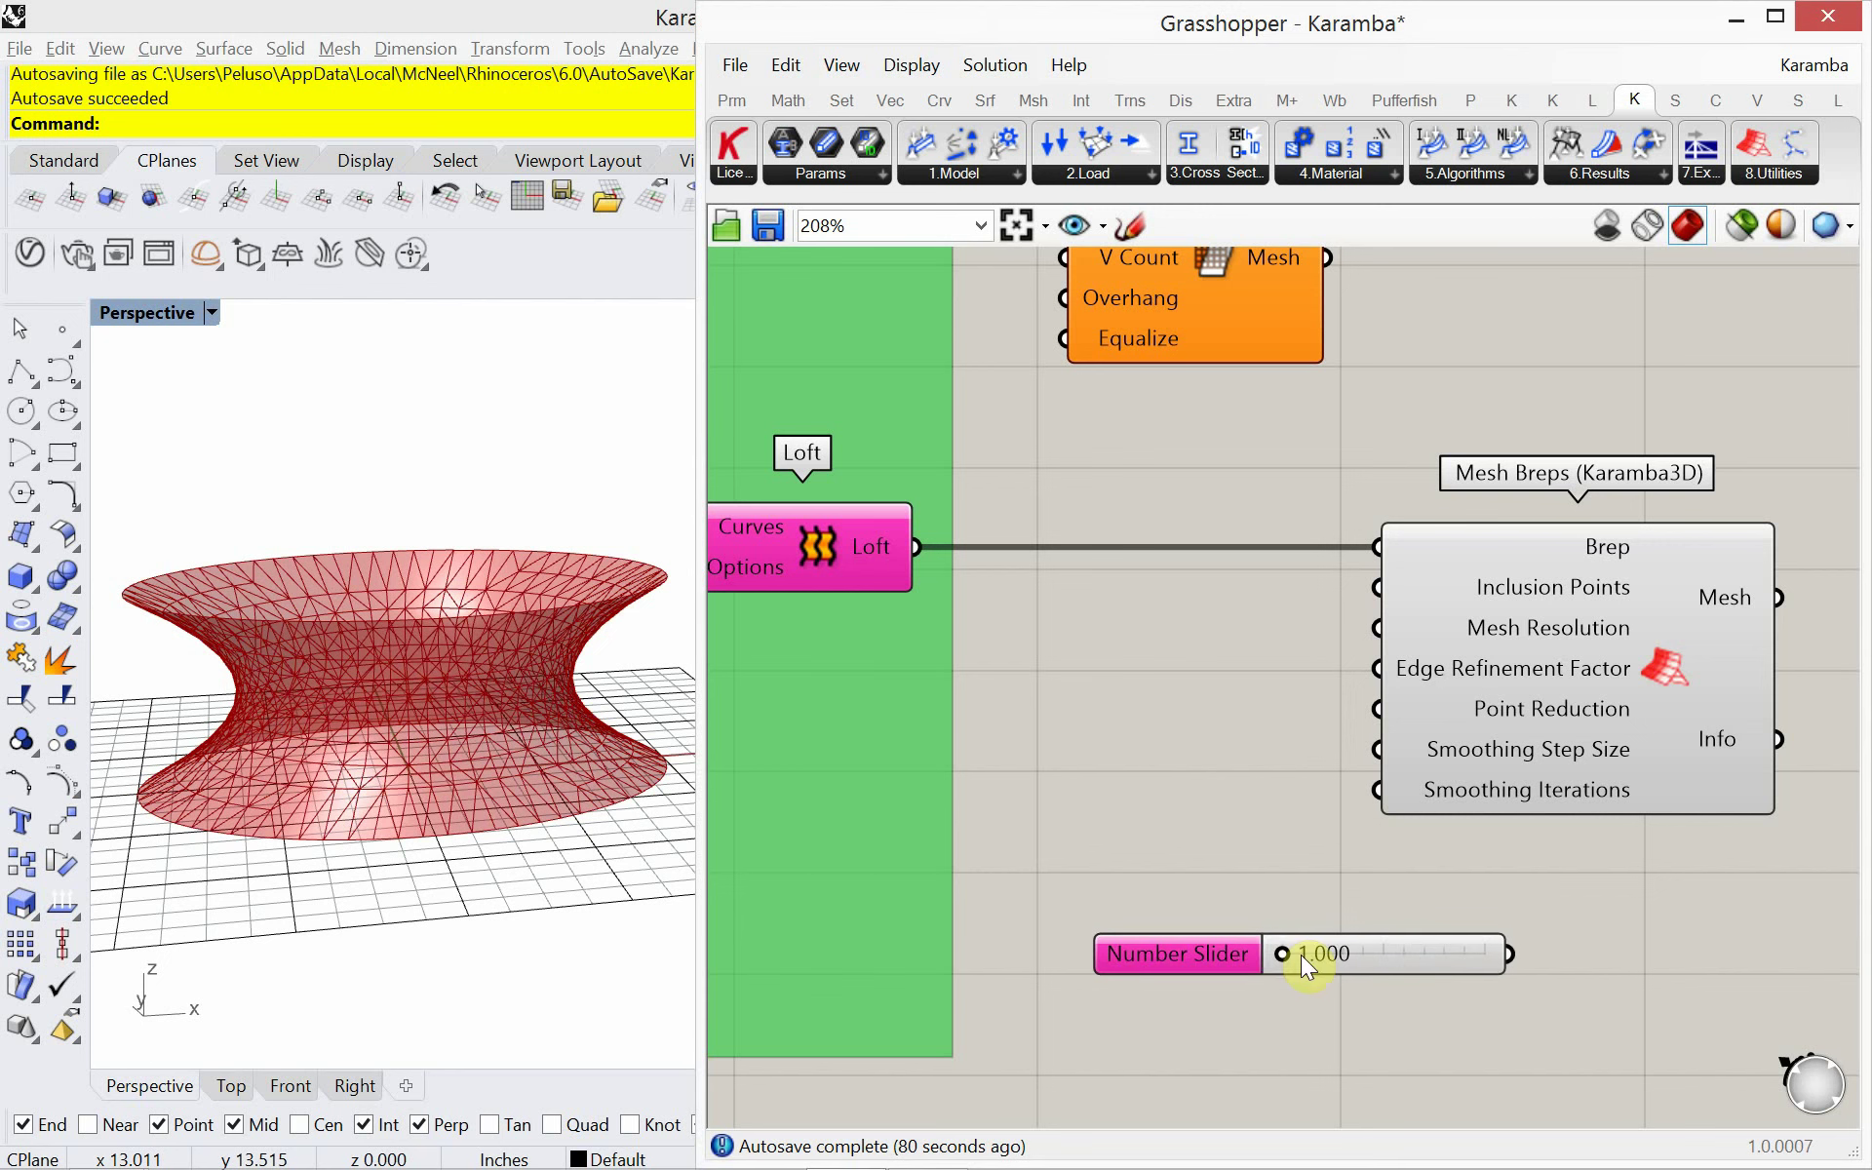
Place the slider beside Mesh Breps with its value at 20.000, and wire it into the Mesh Resolution input.
left_click_drag(1298, 960, 1357, 596)
left_click_drag(1301, 957, 1135, 699)
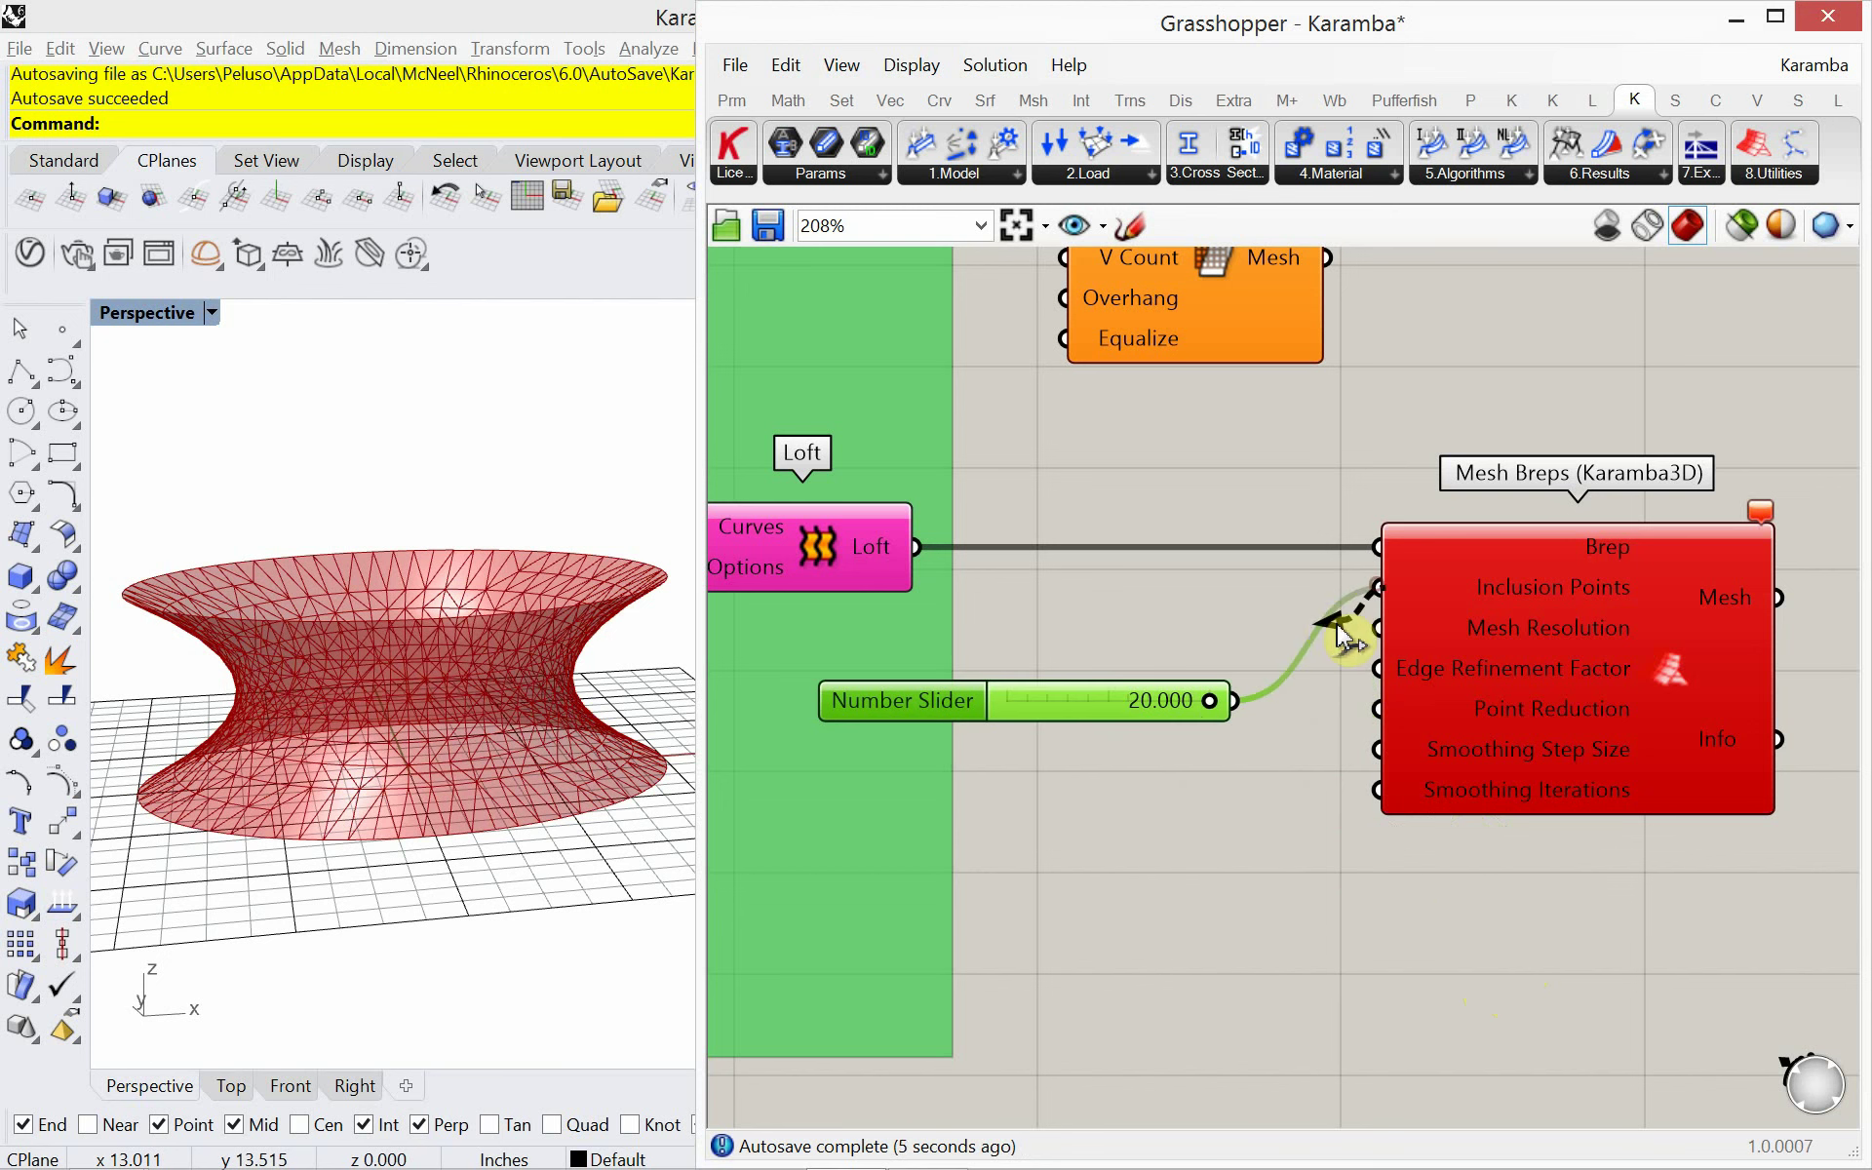
left_click_drag(1237, 700, 1376, 627)
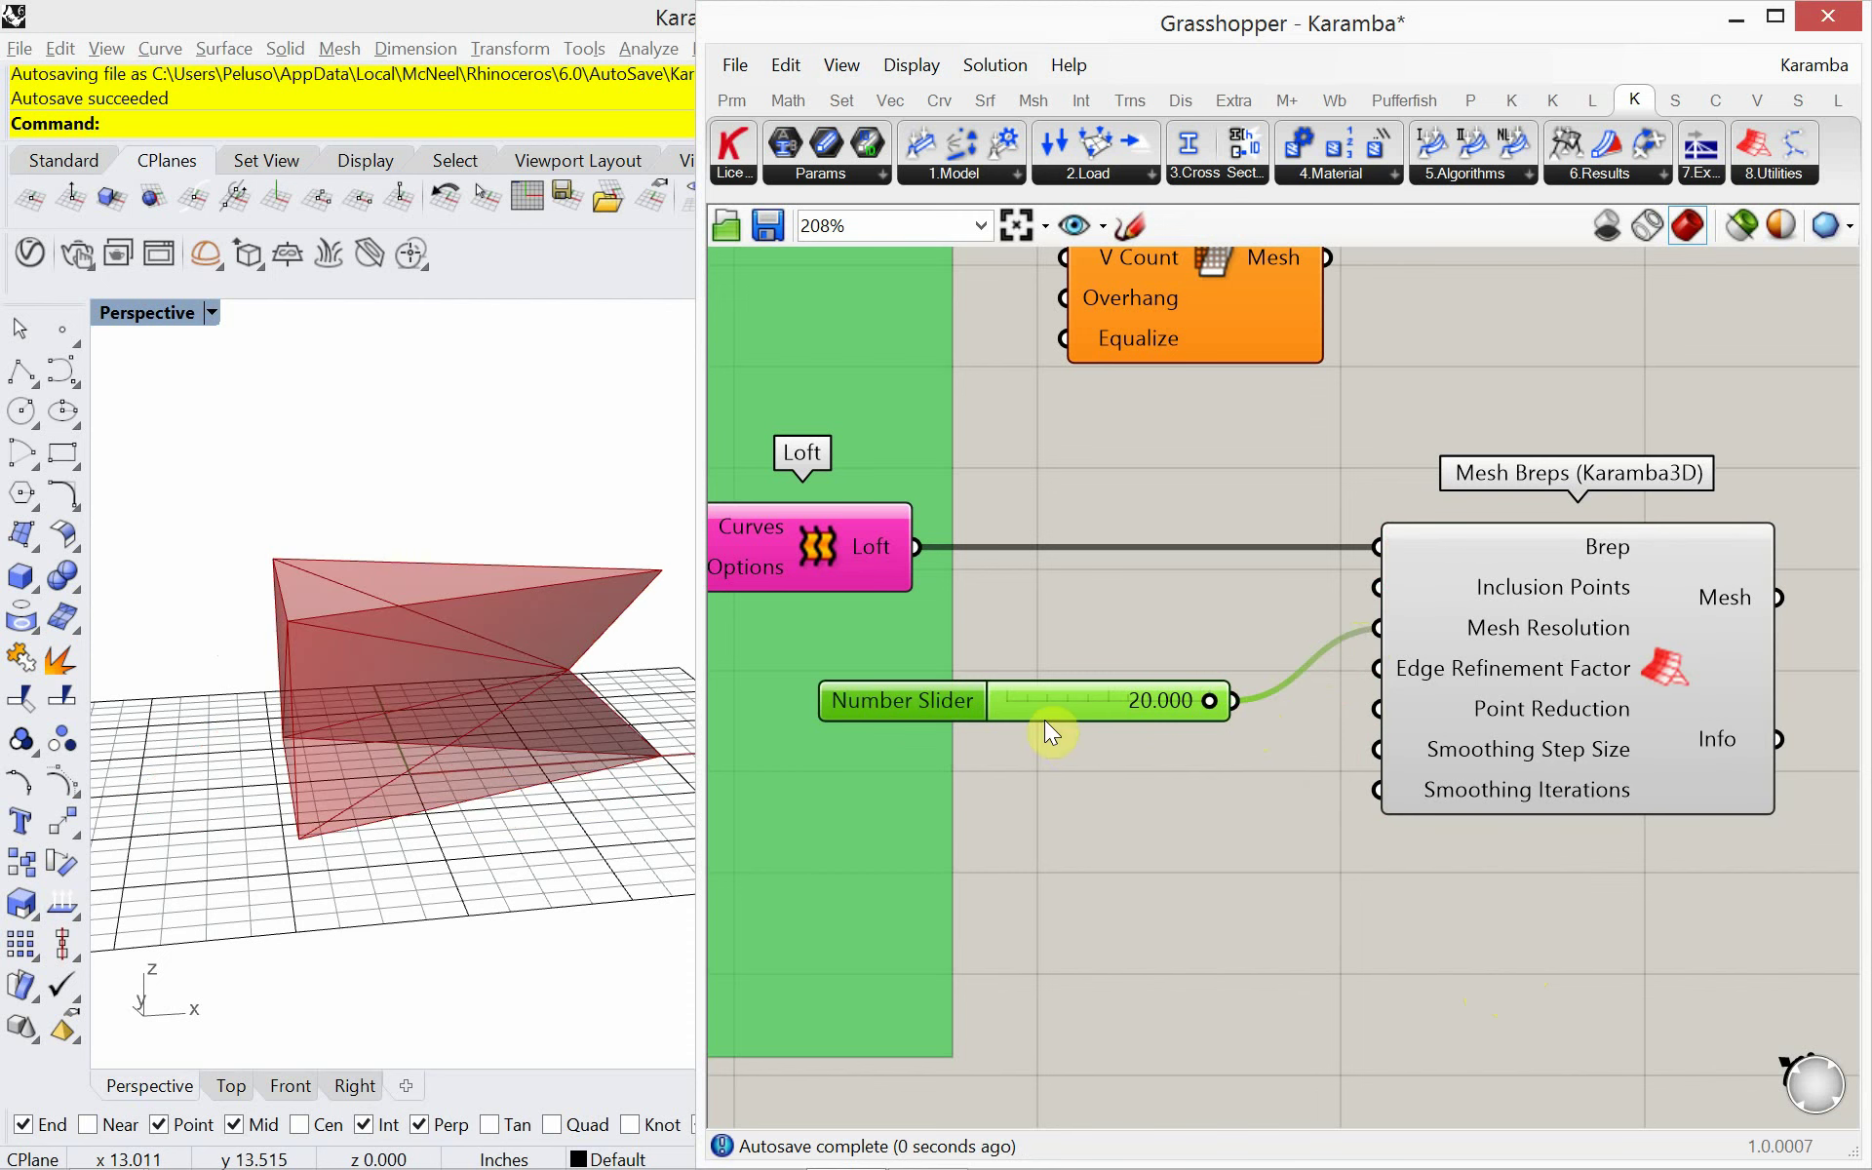
Move the resolution slider clear of the green group, and shift Mesh Breps further right to make room for it.
left_click_drag(1044, 719, 1106, 697)
left_click(1547, 887)
left_click_drag(1509, 814, 1160, 634)
left_click_drag(1467, 746, 1599, 743)
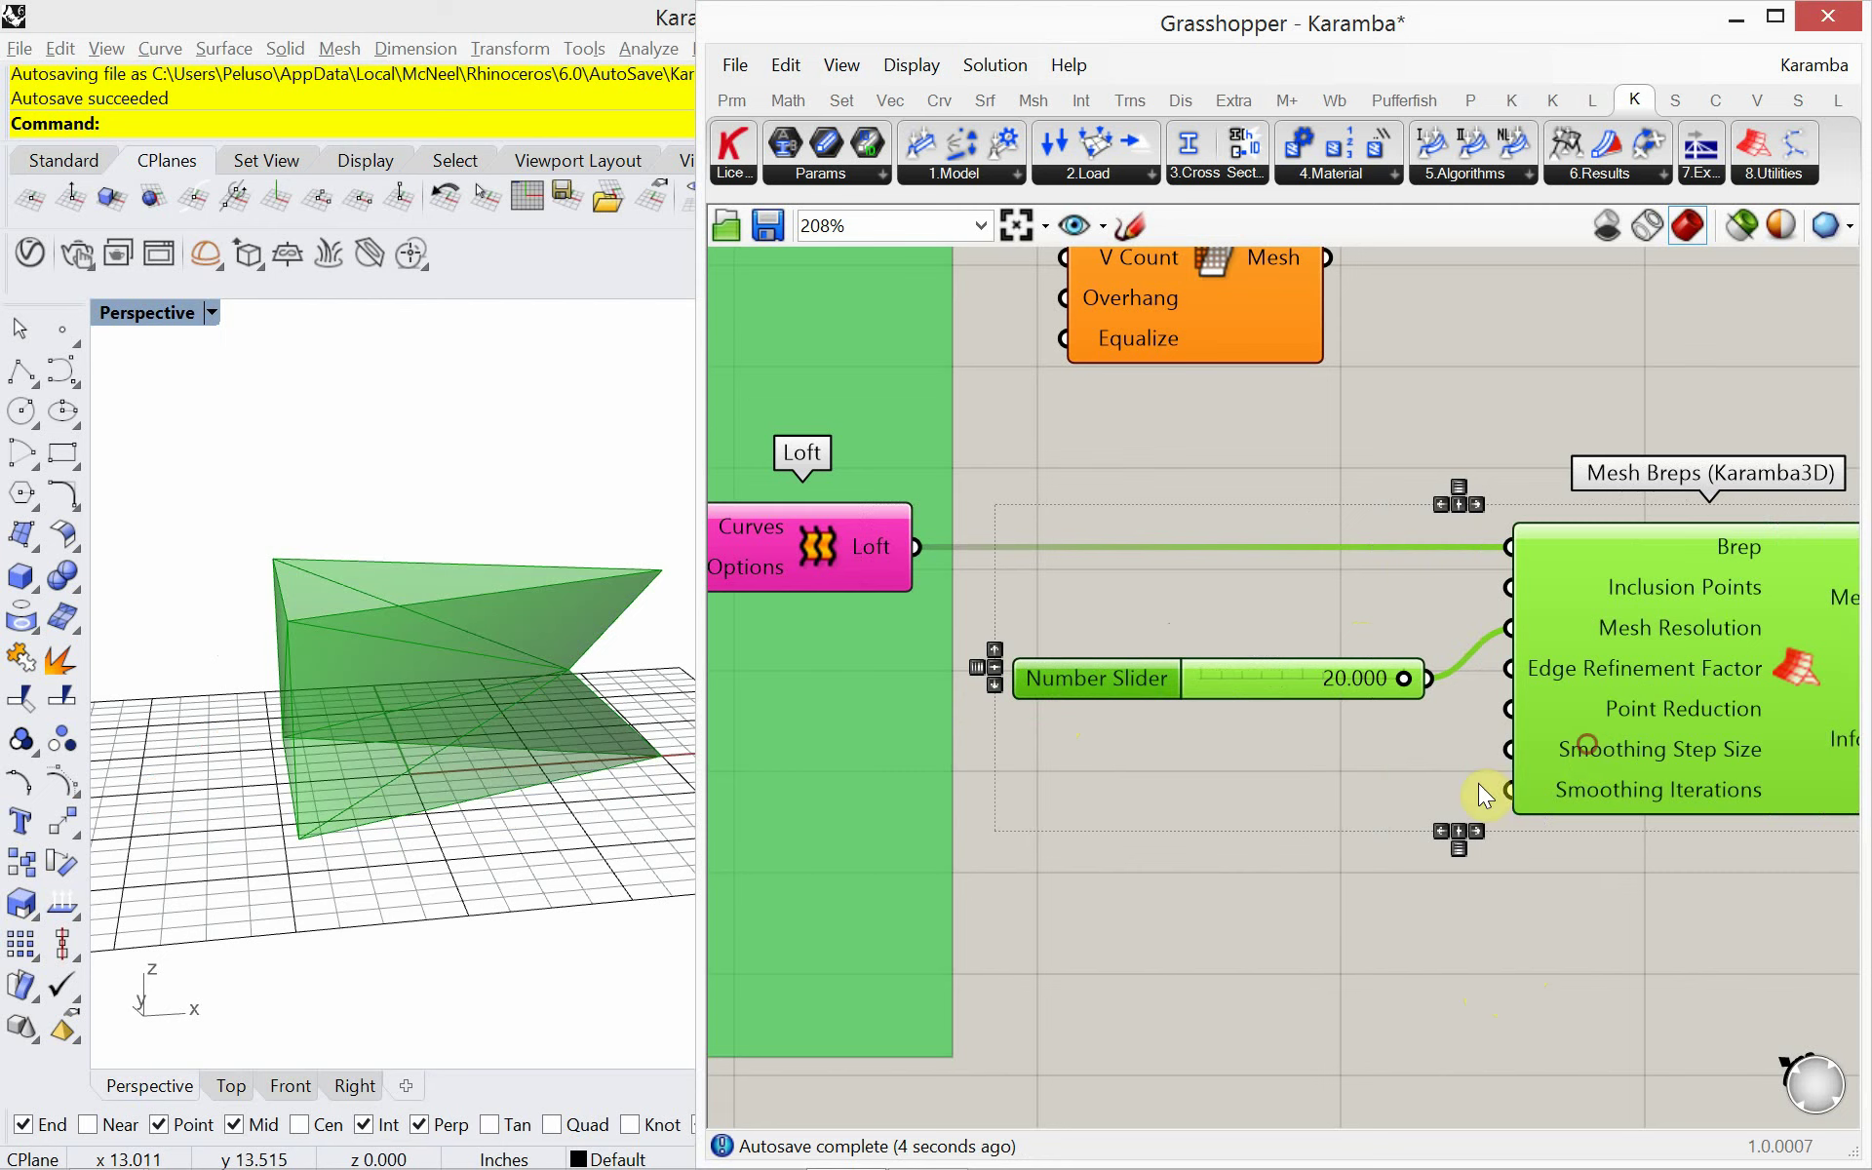
right_click_drag(1260, 862, 1279, 869)
left_click(1168, 910)
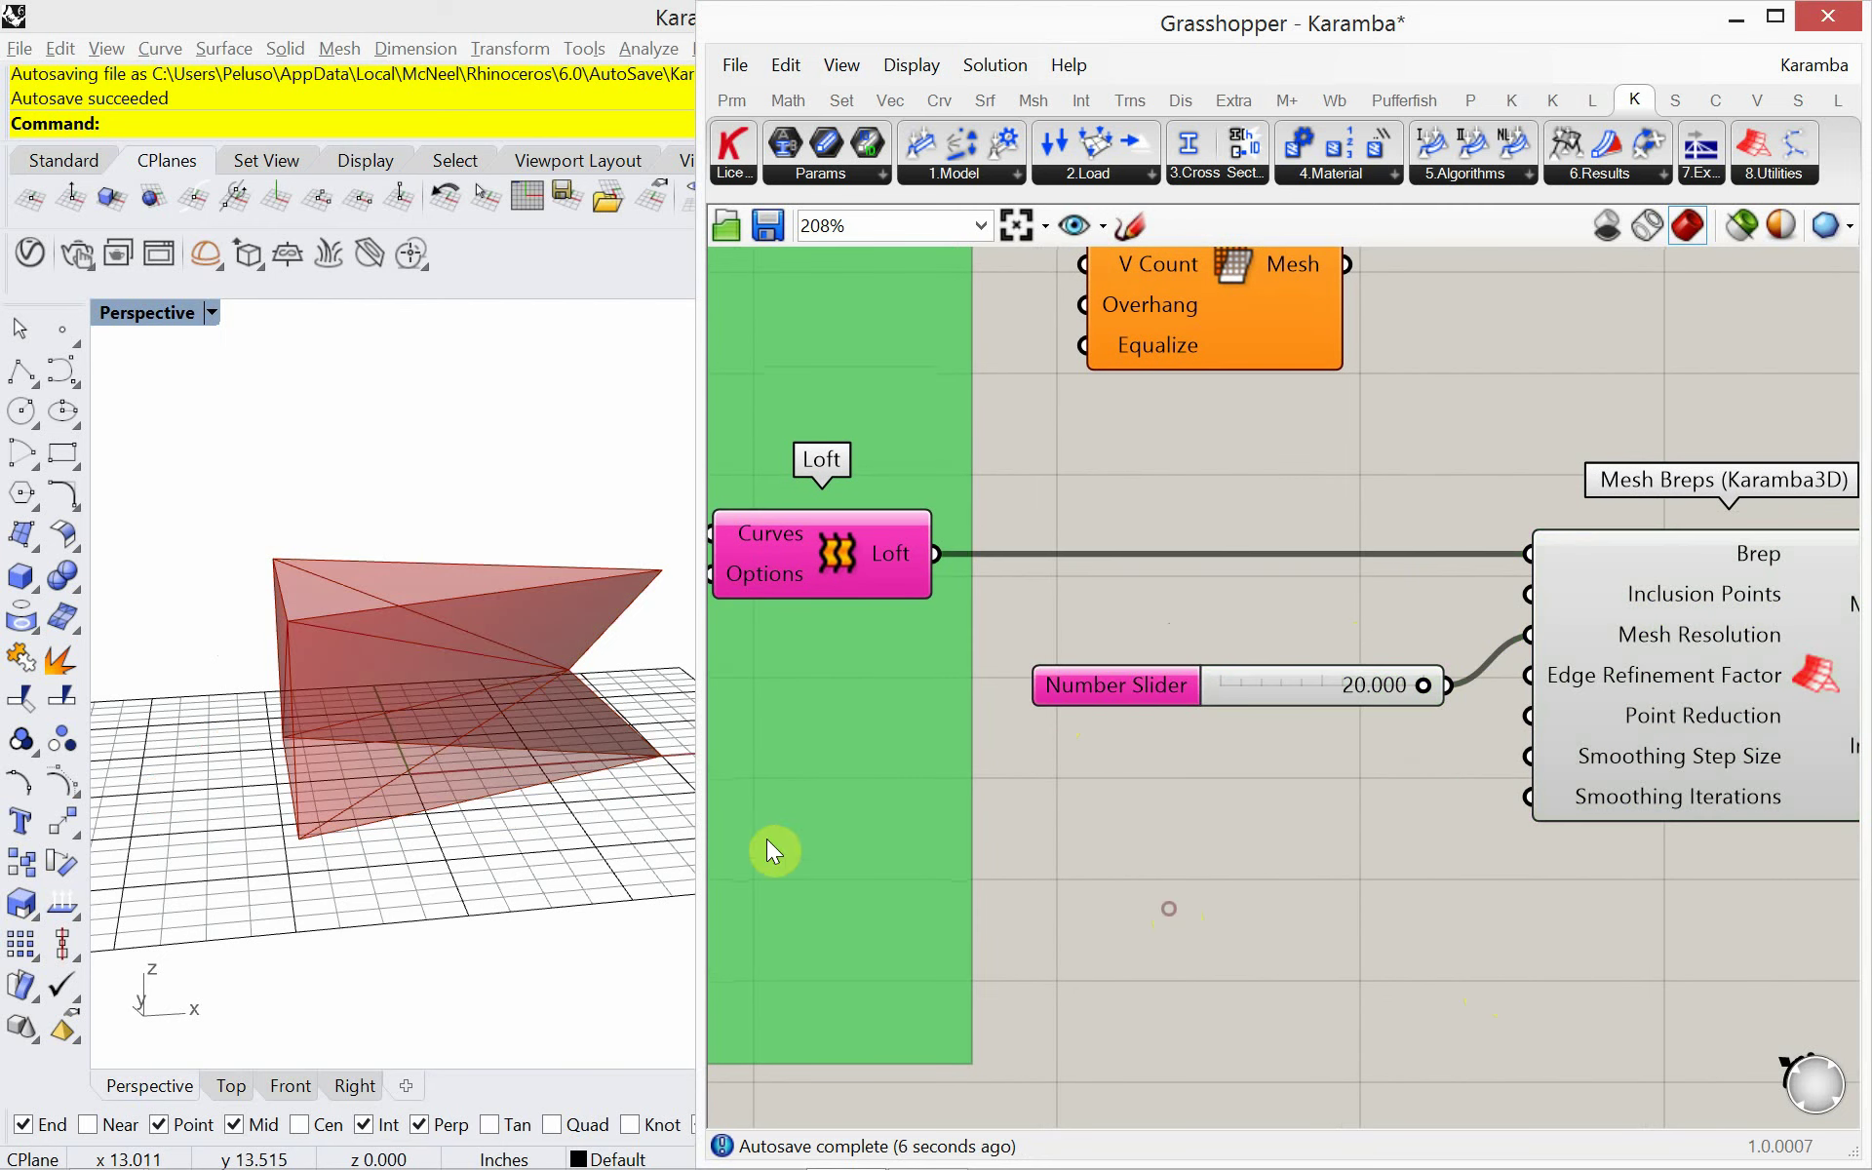
Set the mesh resolution slider to 1.000 and check the resulting mesh from a higher angle.
left_click_drag(1424, 686, 1207, 703)
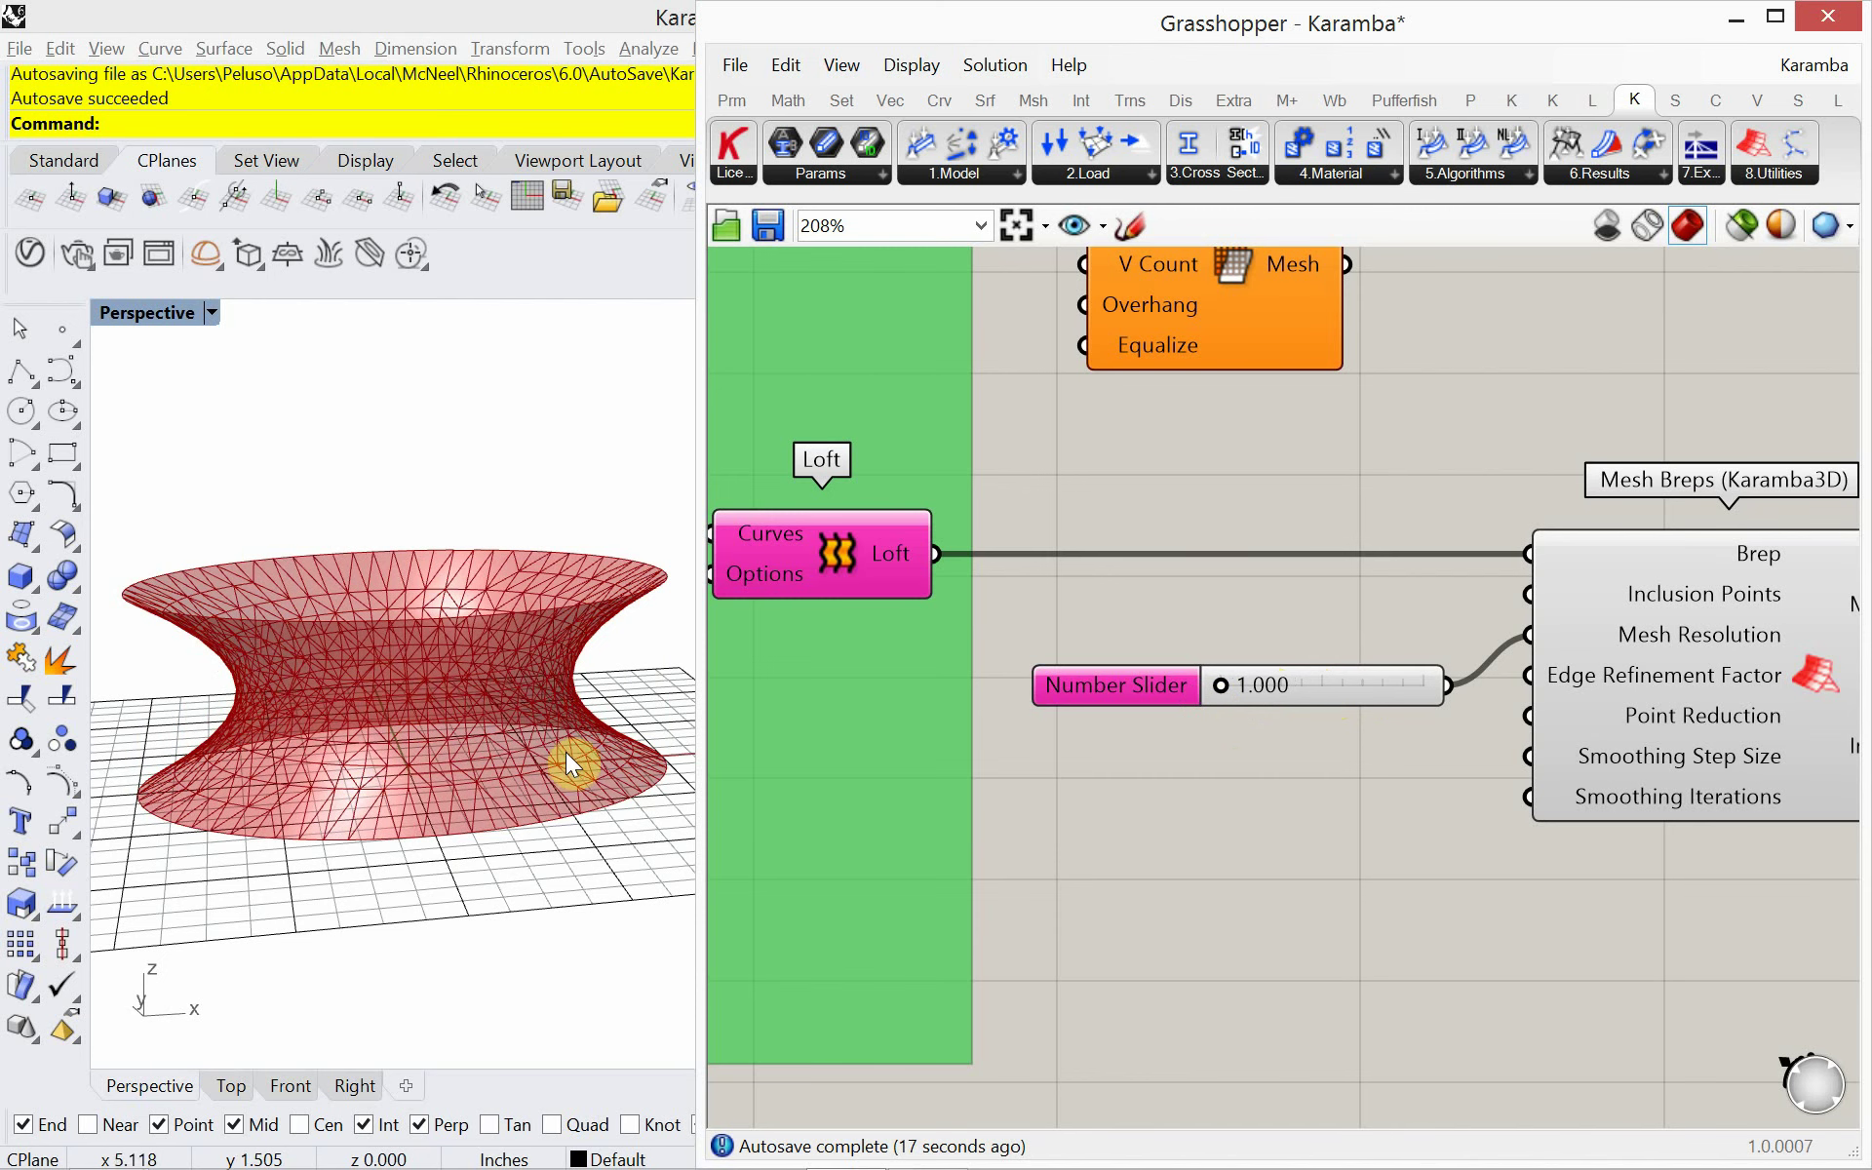
right_click_drag(439, 700, 429, 719)
scroll(1190, 786, "down", 3)
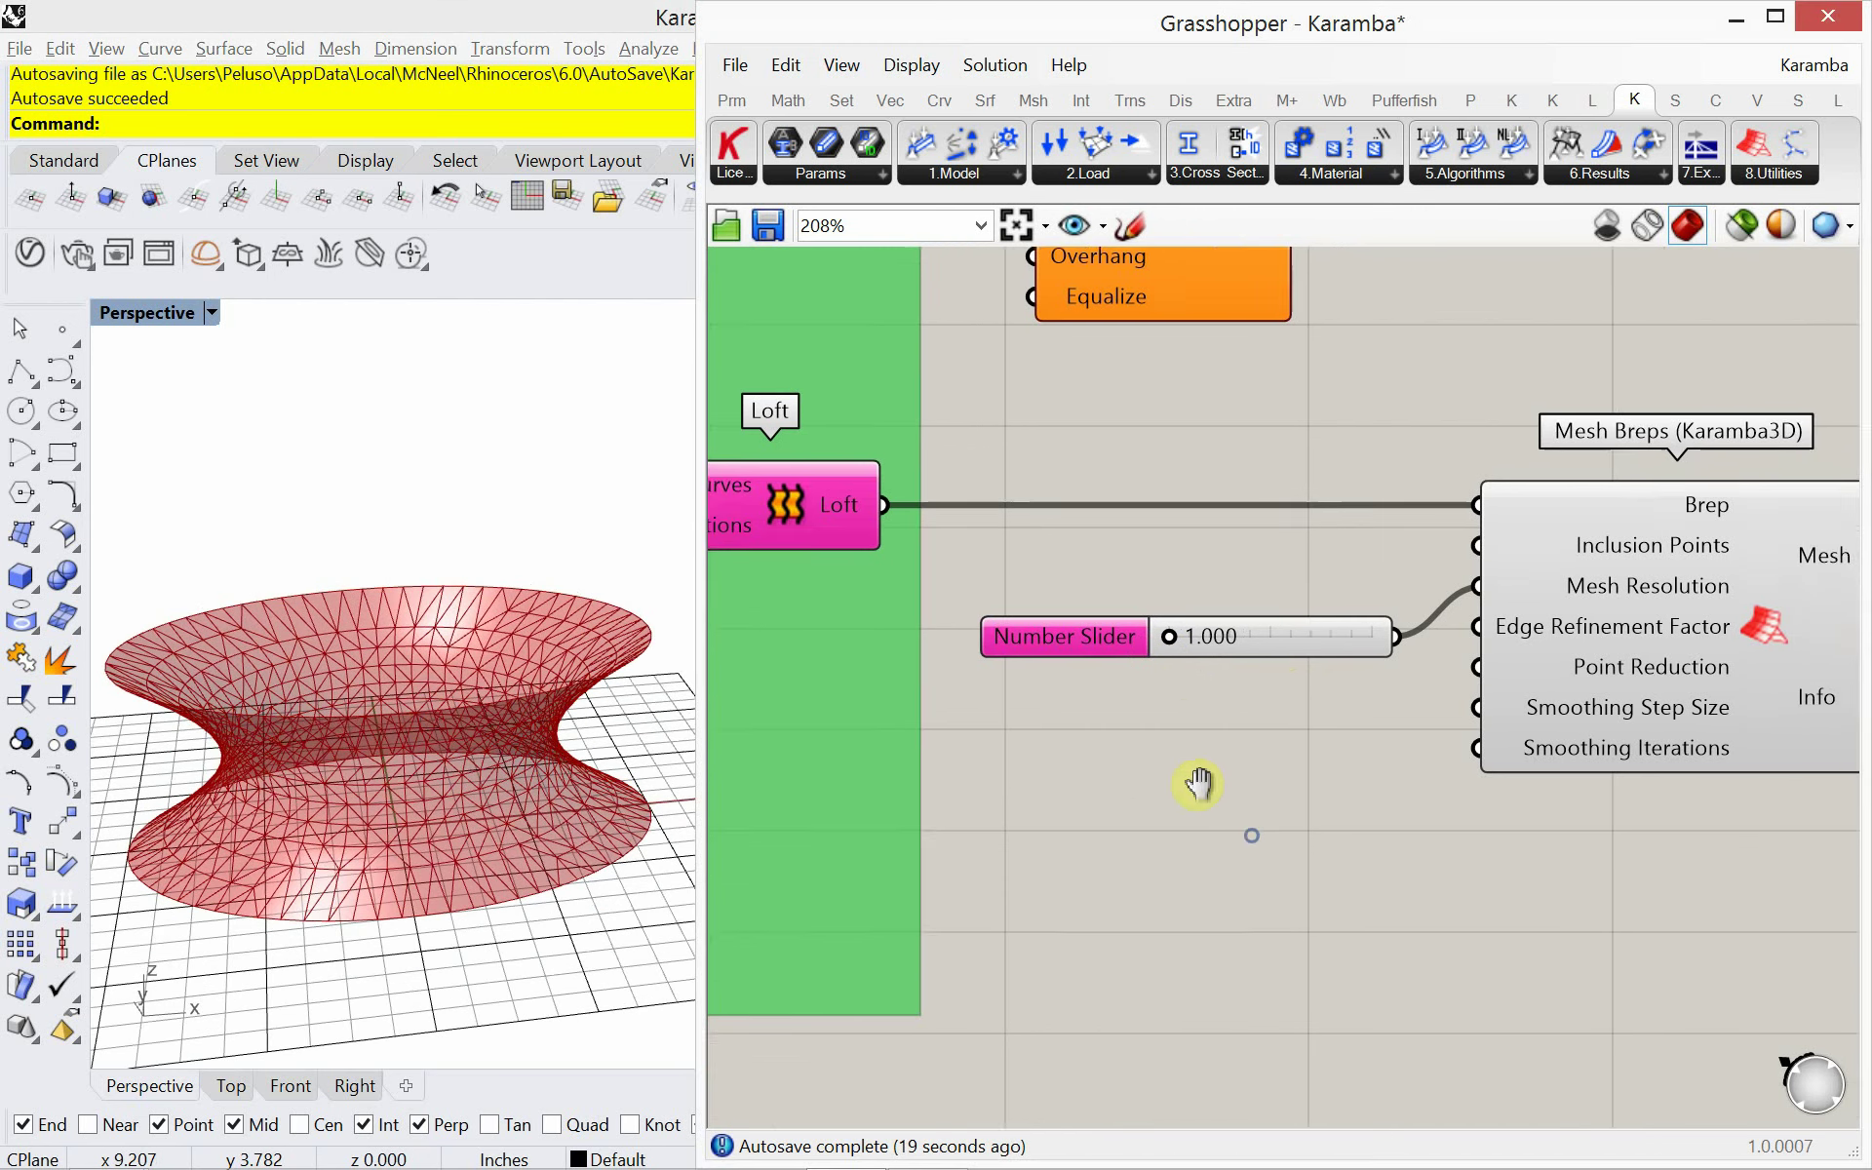
Review the Computational Form Finding workflow list above the boundary surface group, and return to the Mesh Breps component.
right_click_drag(1305, 821, 1236, 827)
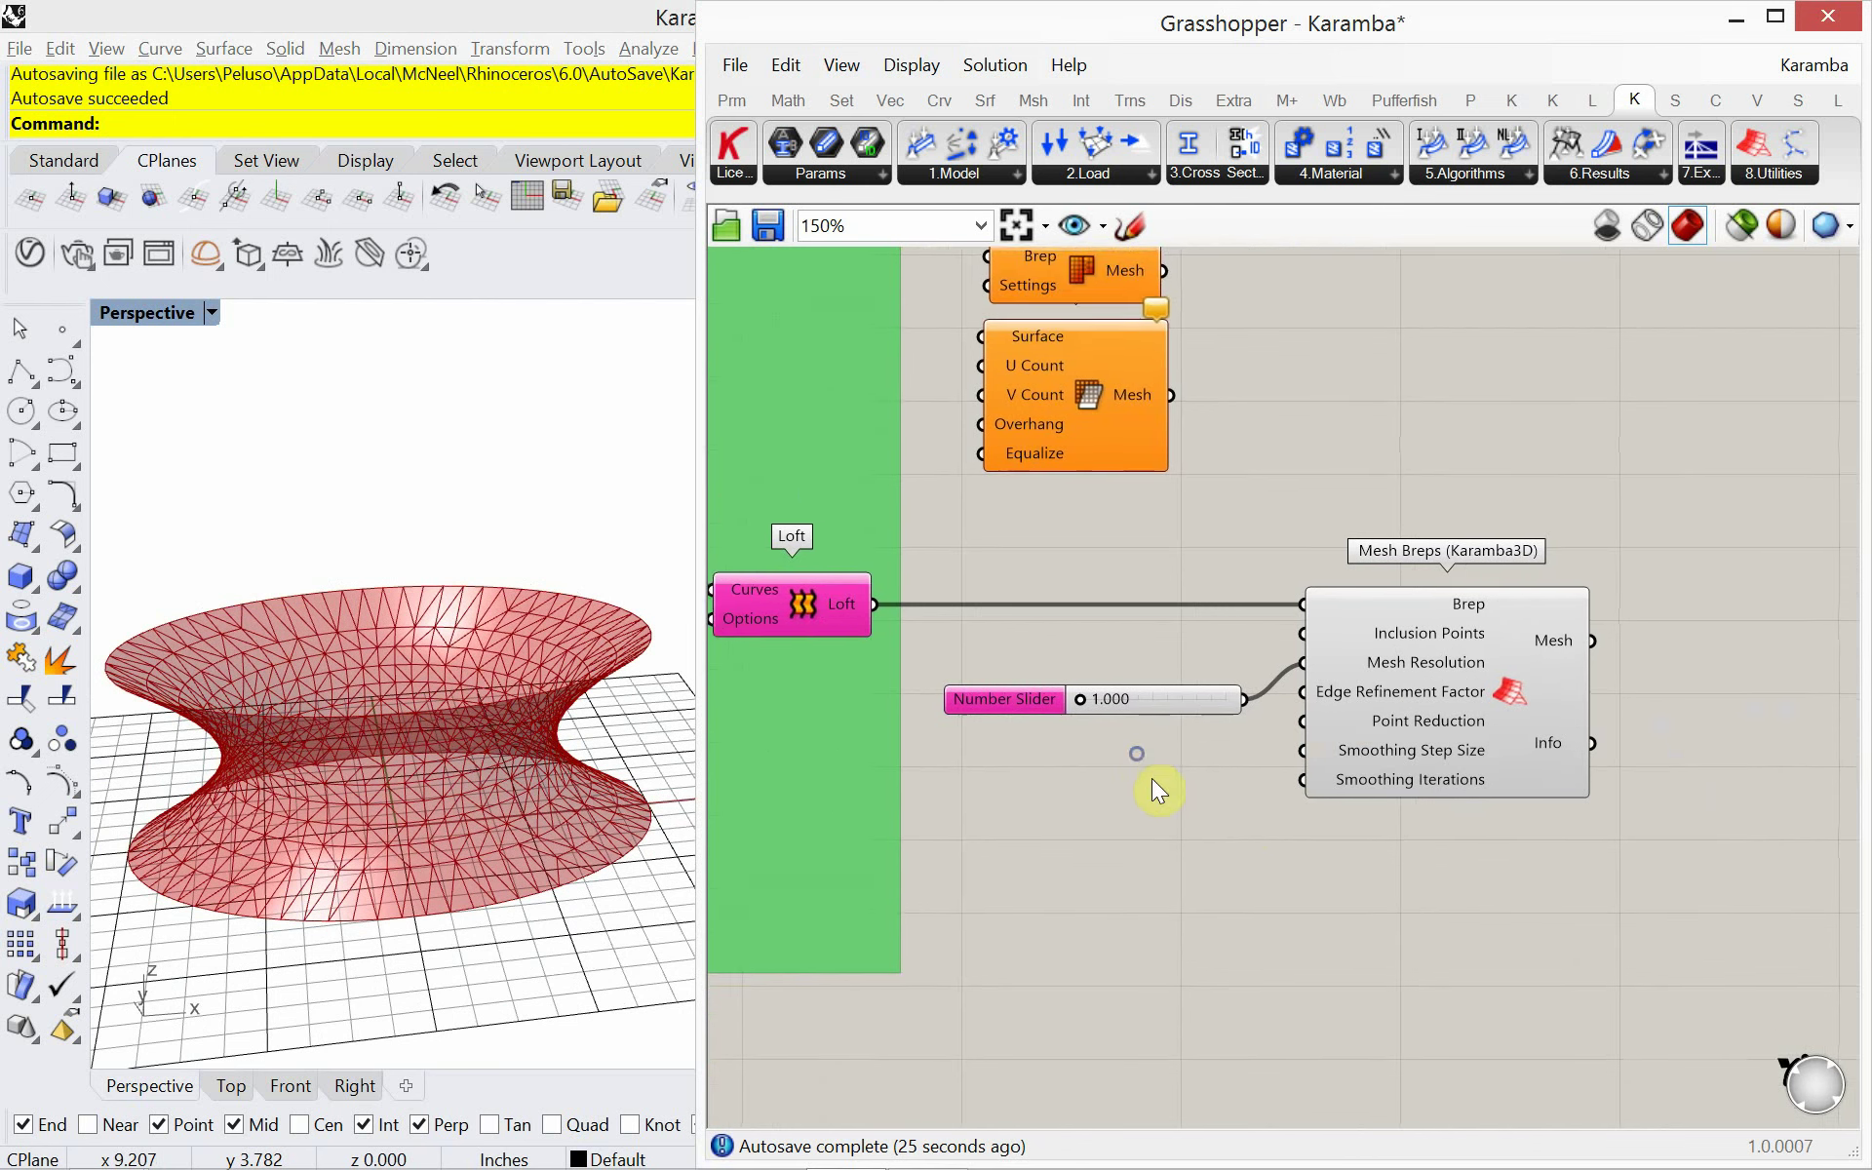
scroll(1153, 790, "down", 6)
right_click_drag(975, 611, 1185, 704)
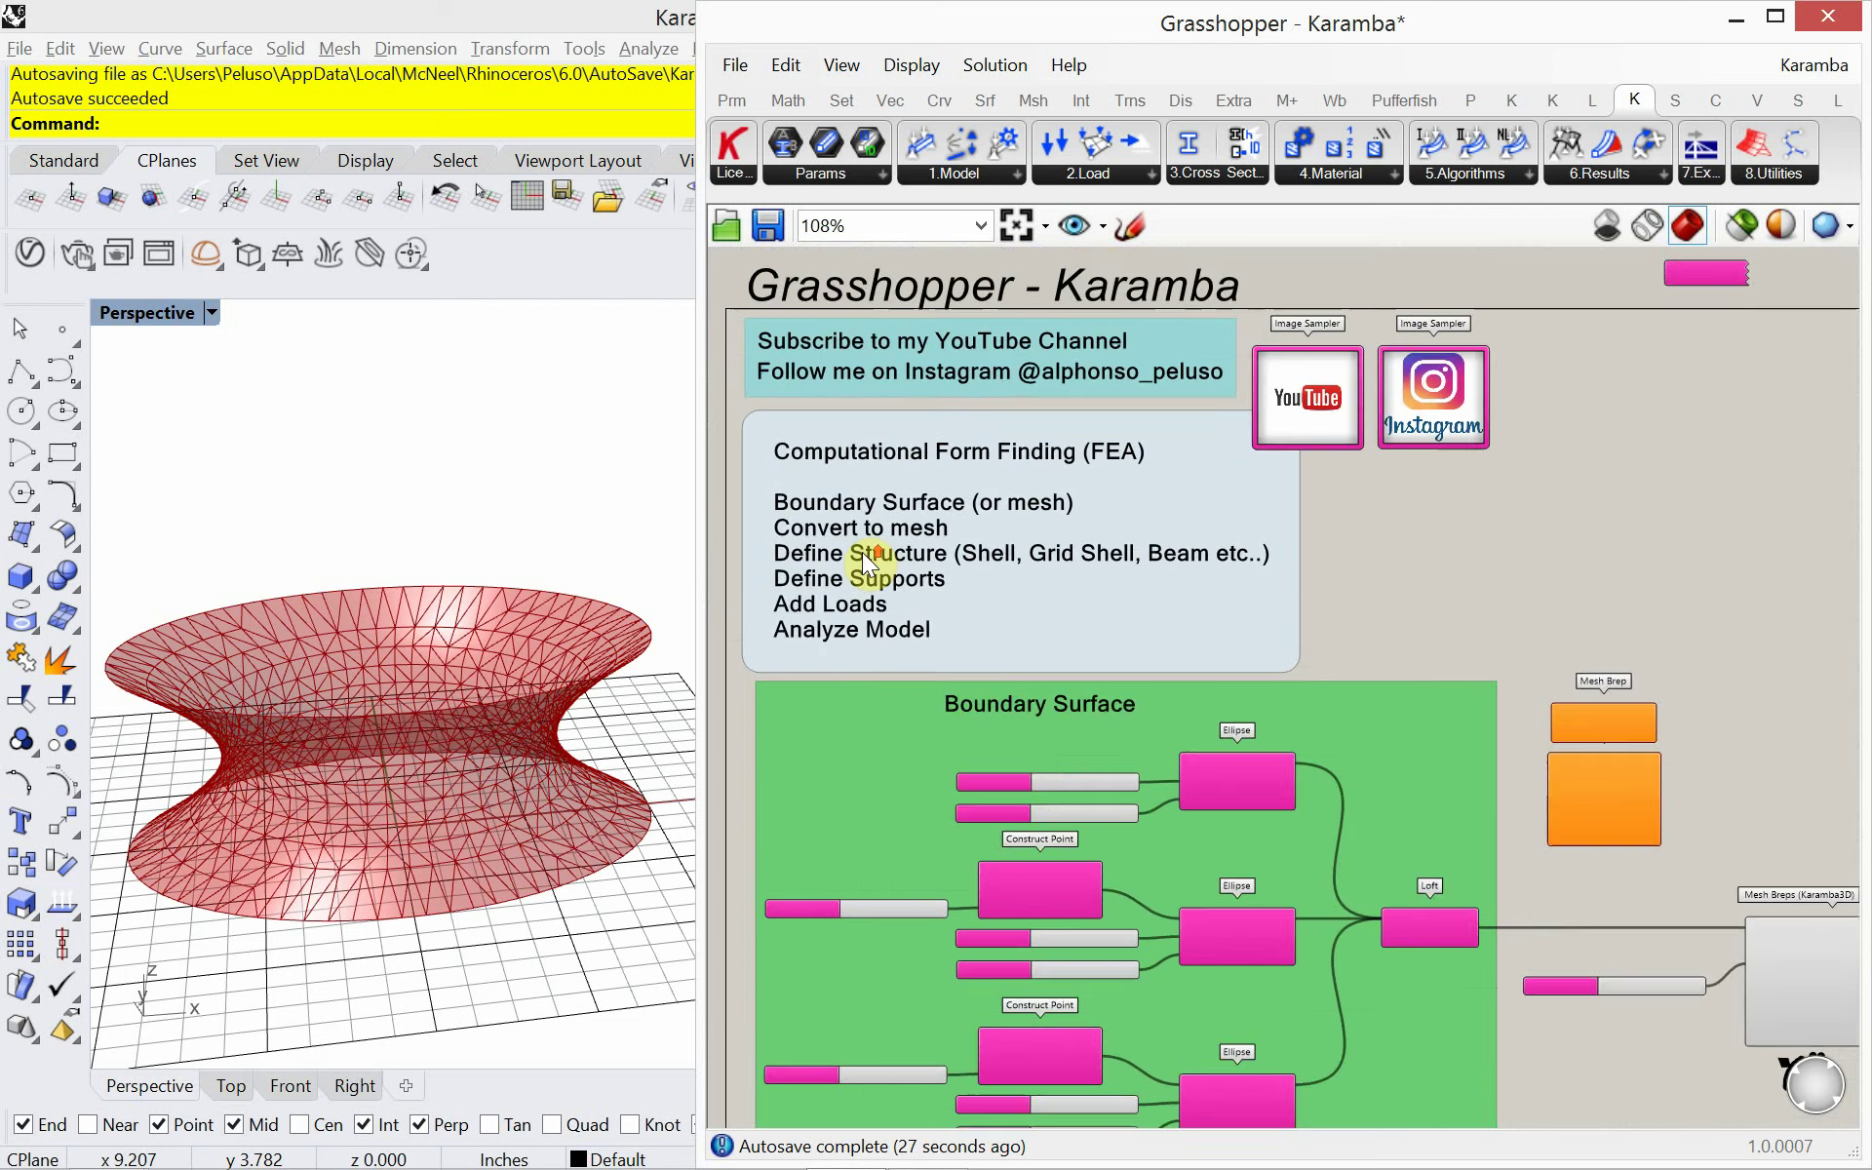
scroll(862, 552, "up", 2)
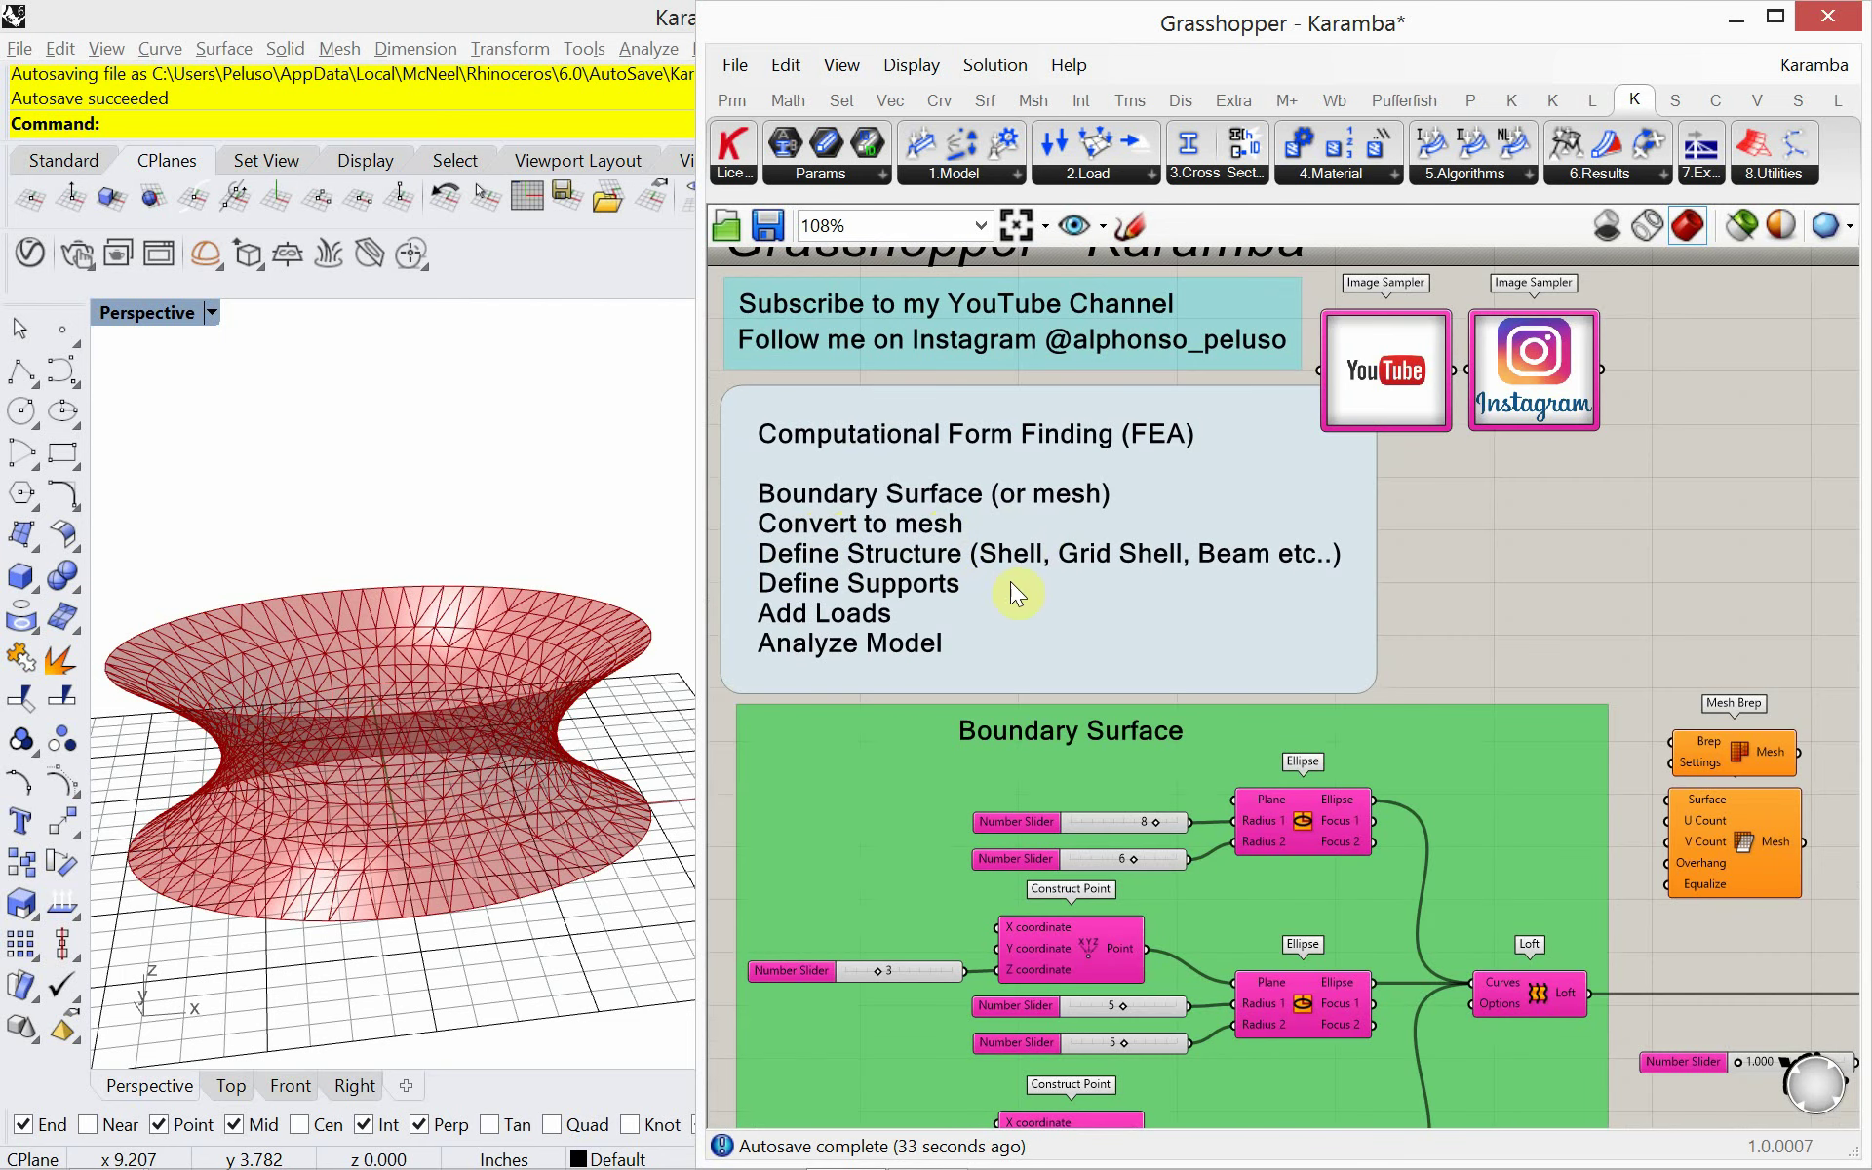
scroll(1092, 546, "down", 3)
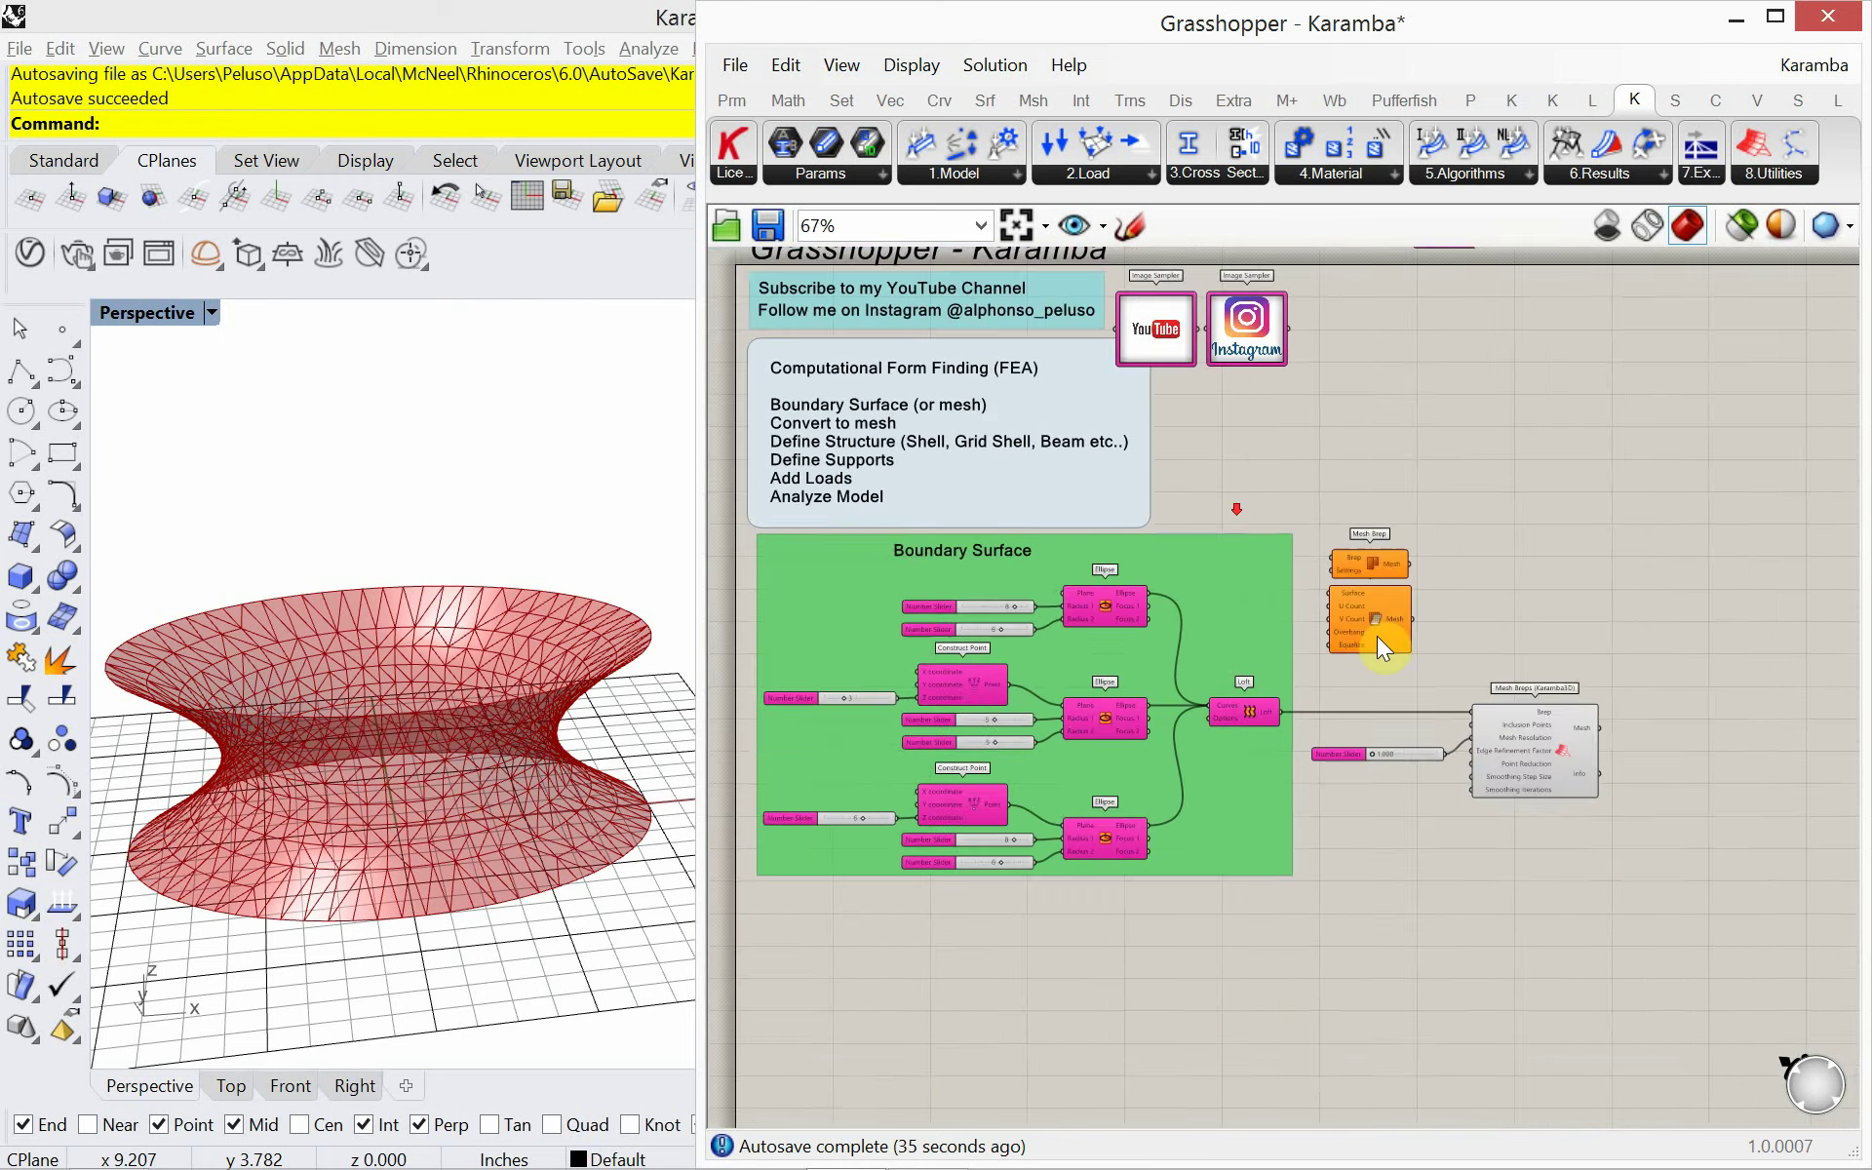
scroll(1422, 682, "up", 4)
right_click_drag(1505, 677, 1332, 720)
scroll(1370, 694, "up", 1)
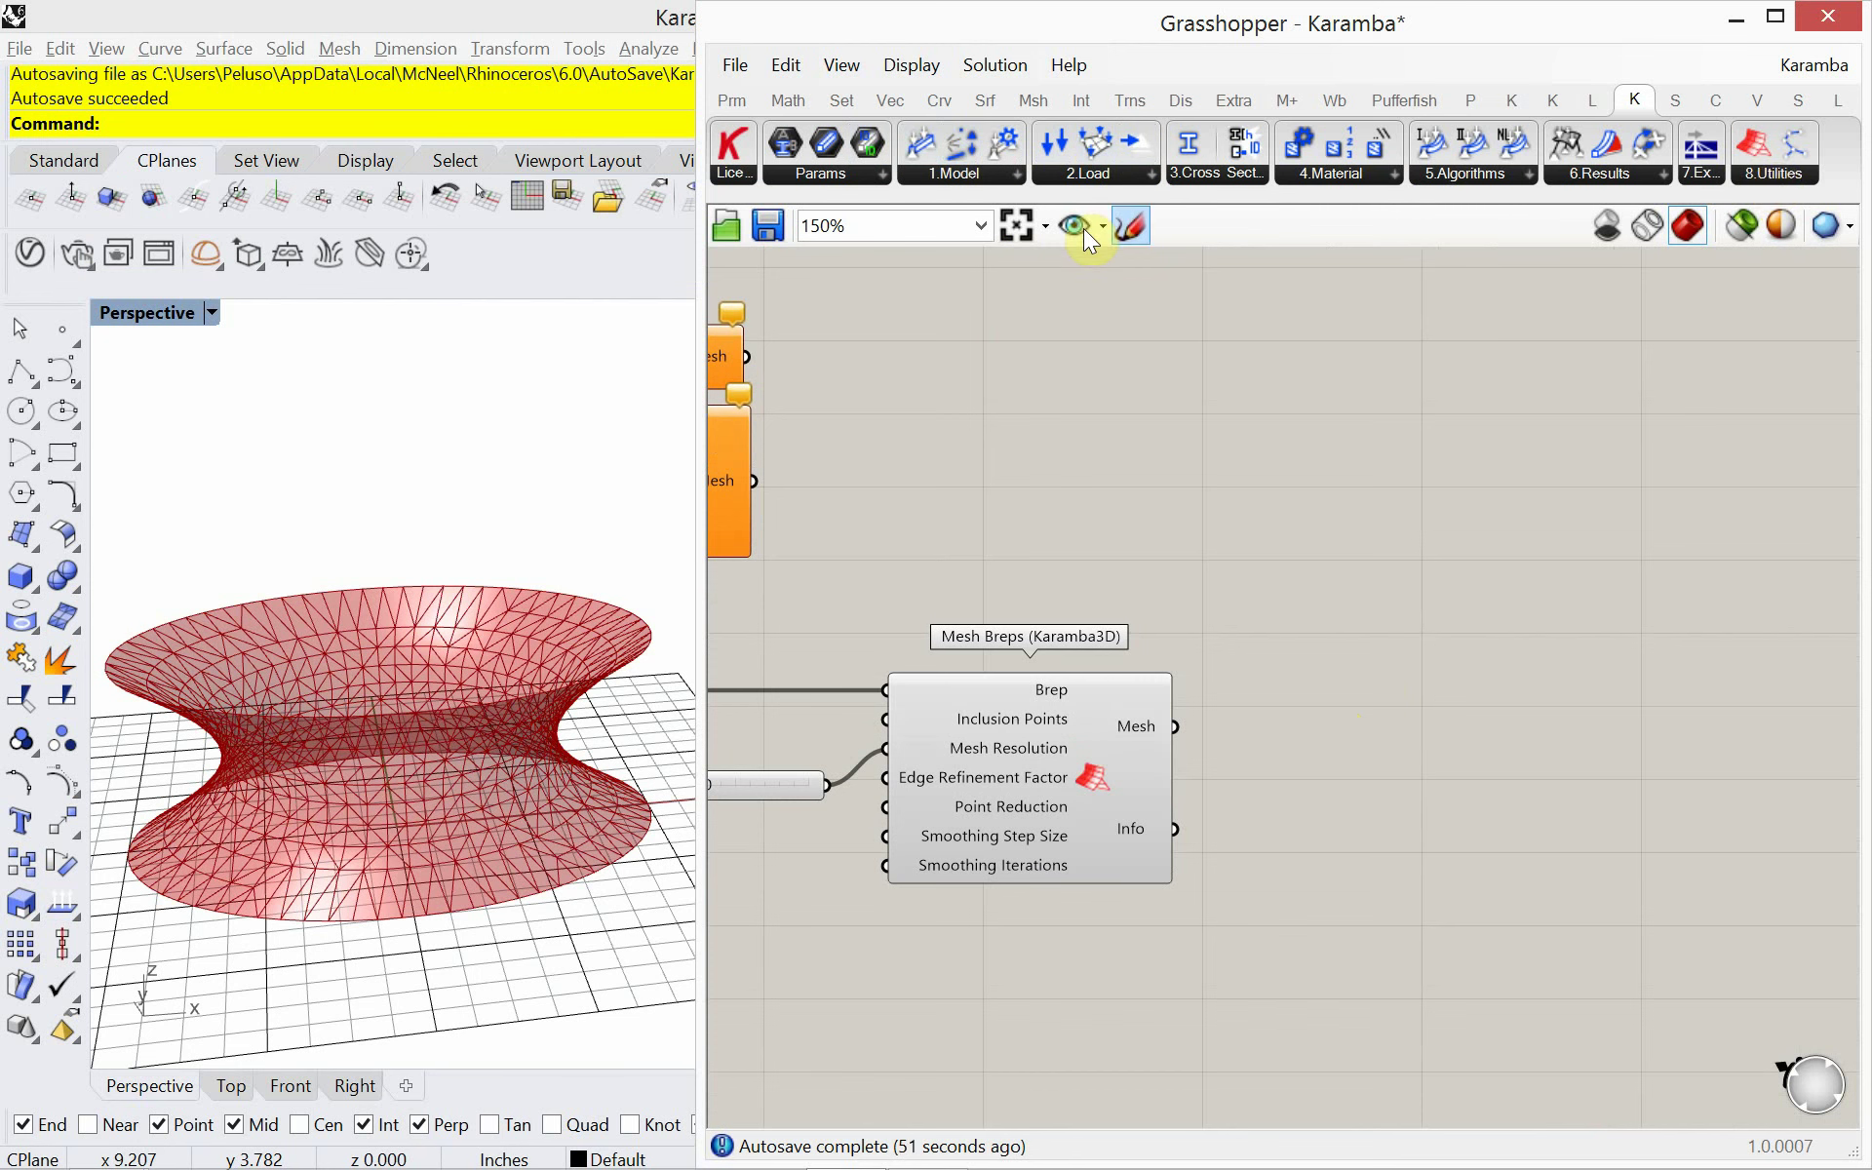
Add Karamba3D's Mesh to Shell component to the right of Mesh Breps.
left_click(985, 170)
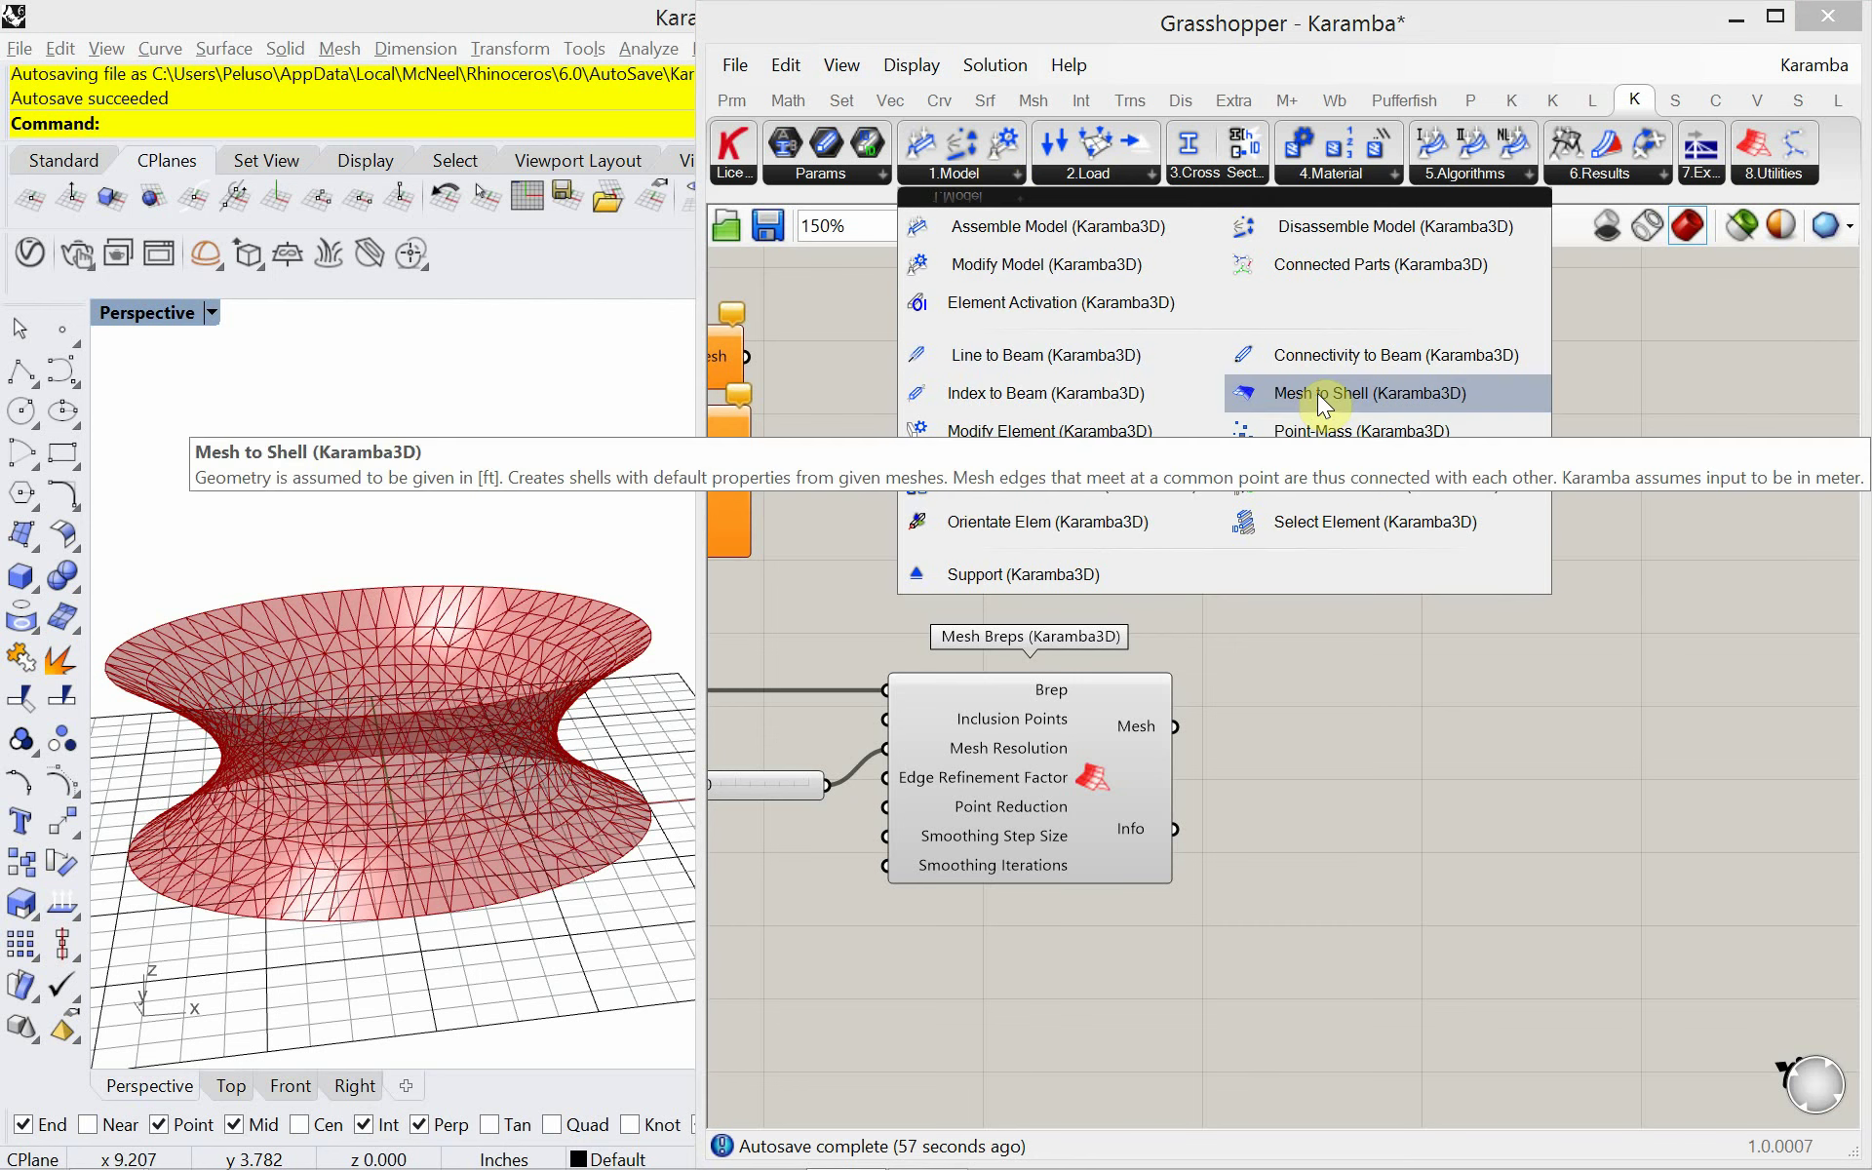
left_click_drag(1318, 394, 1425, 817)
left_click(1371, 761)
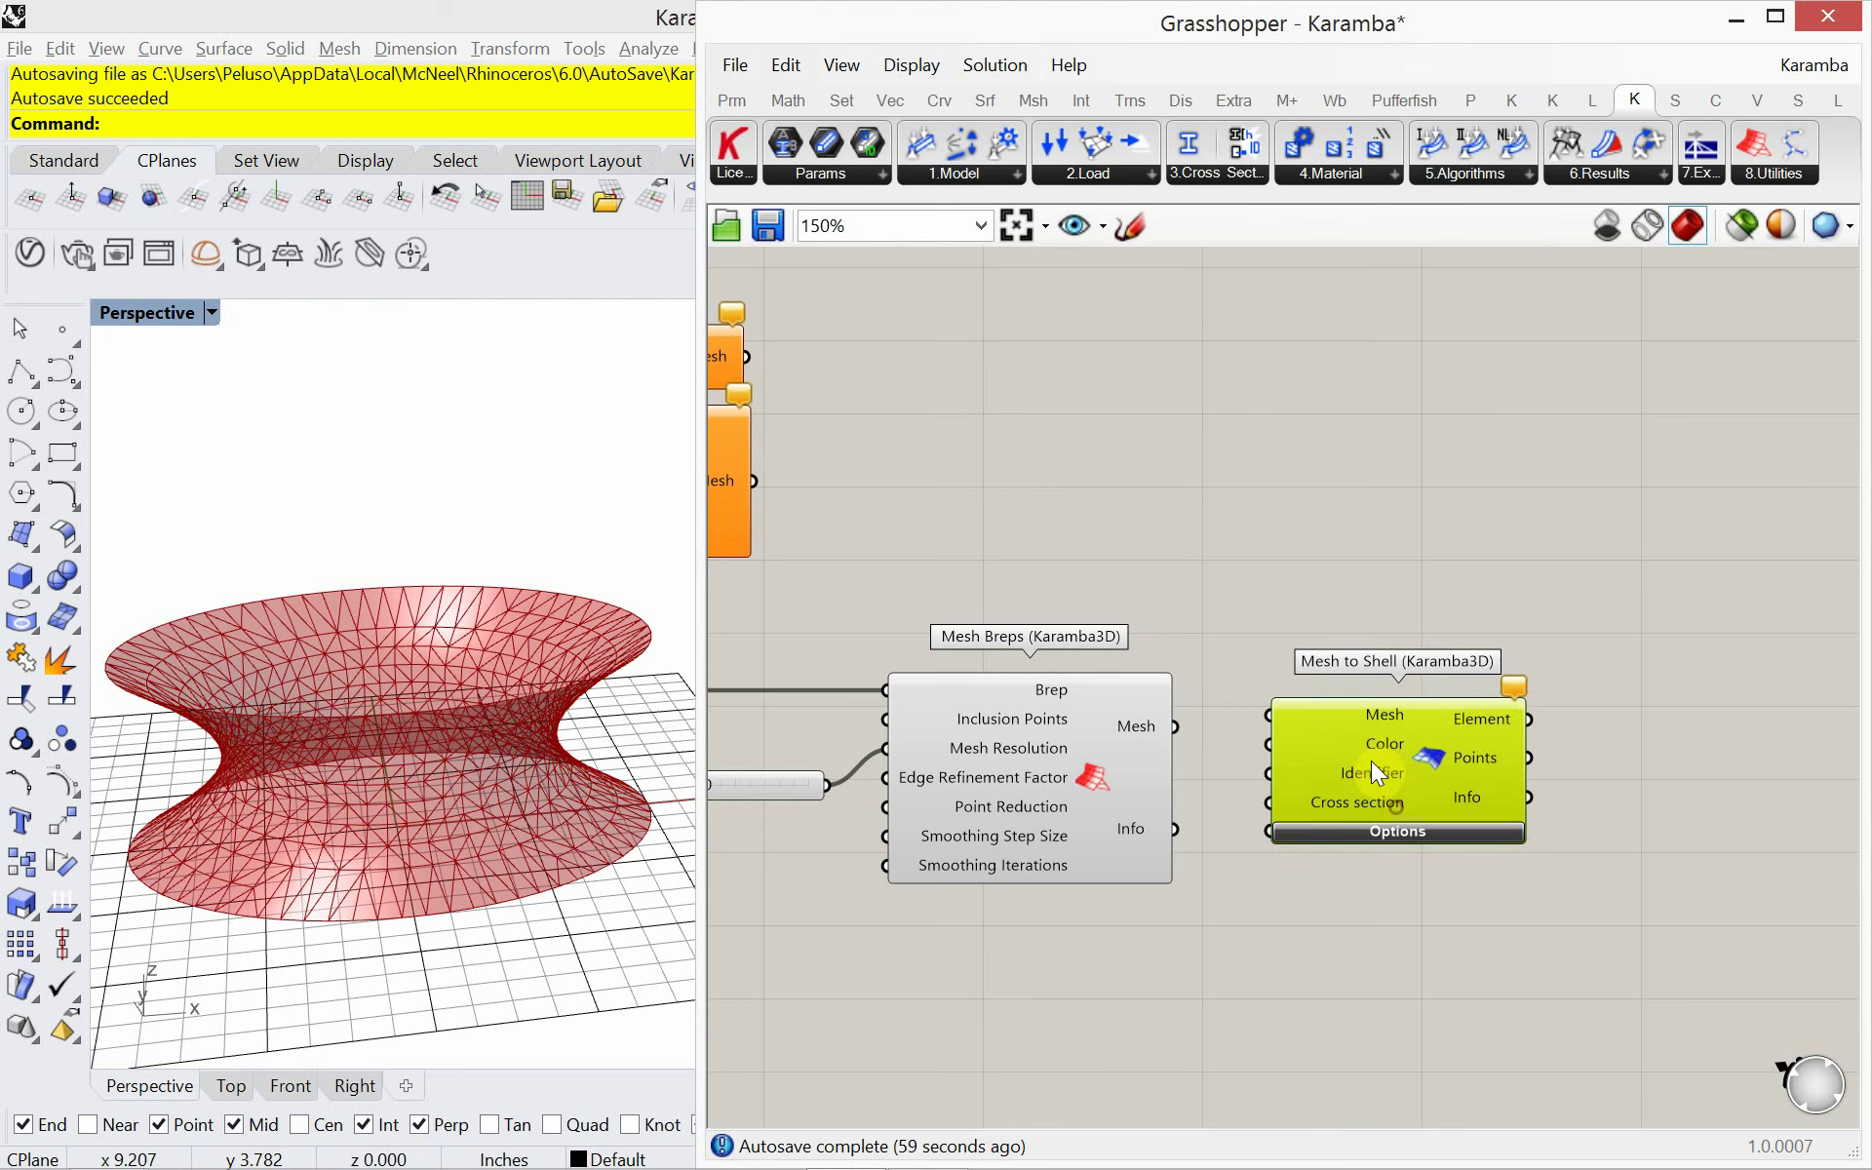
Add a scribble reading "Define Structure" at size 25 and place it above the Mesh to Shell component.
double_click(1320, 582)
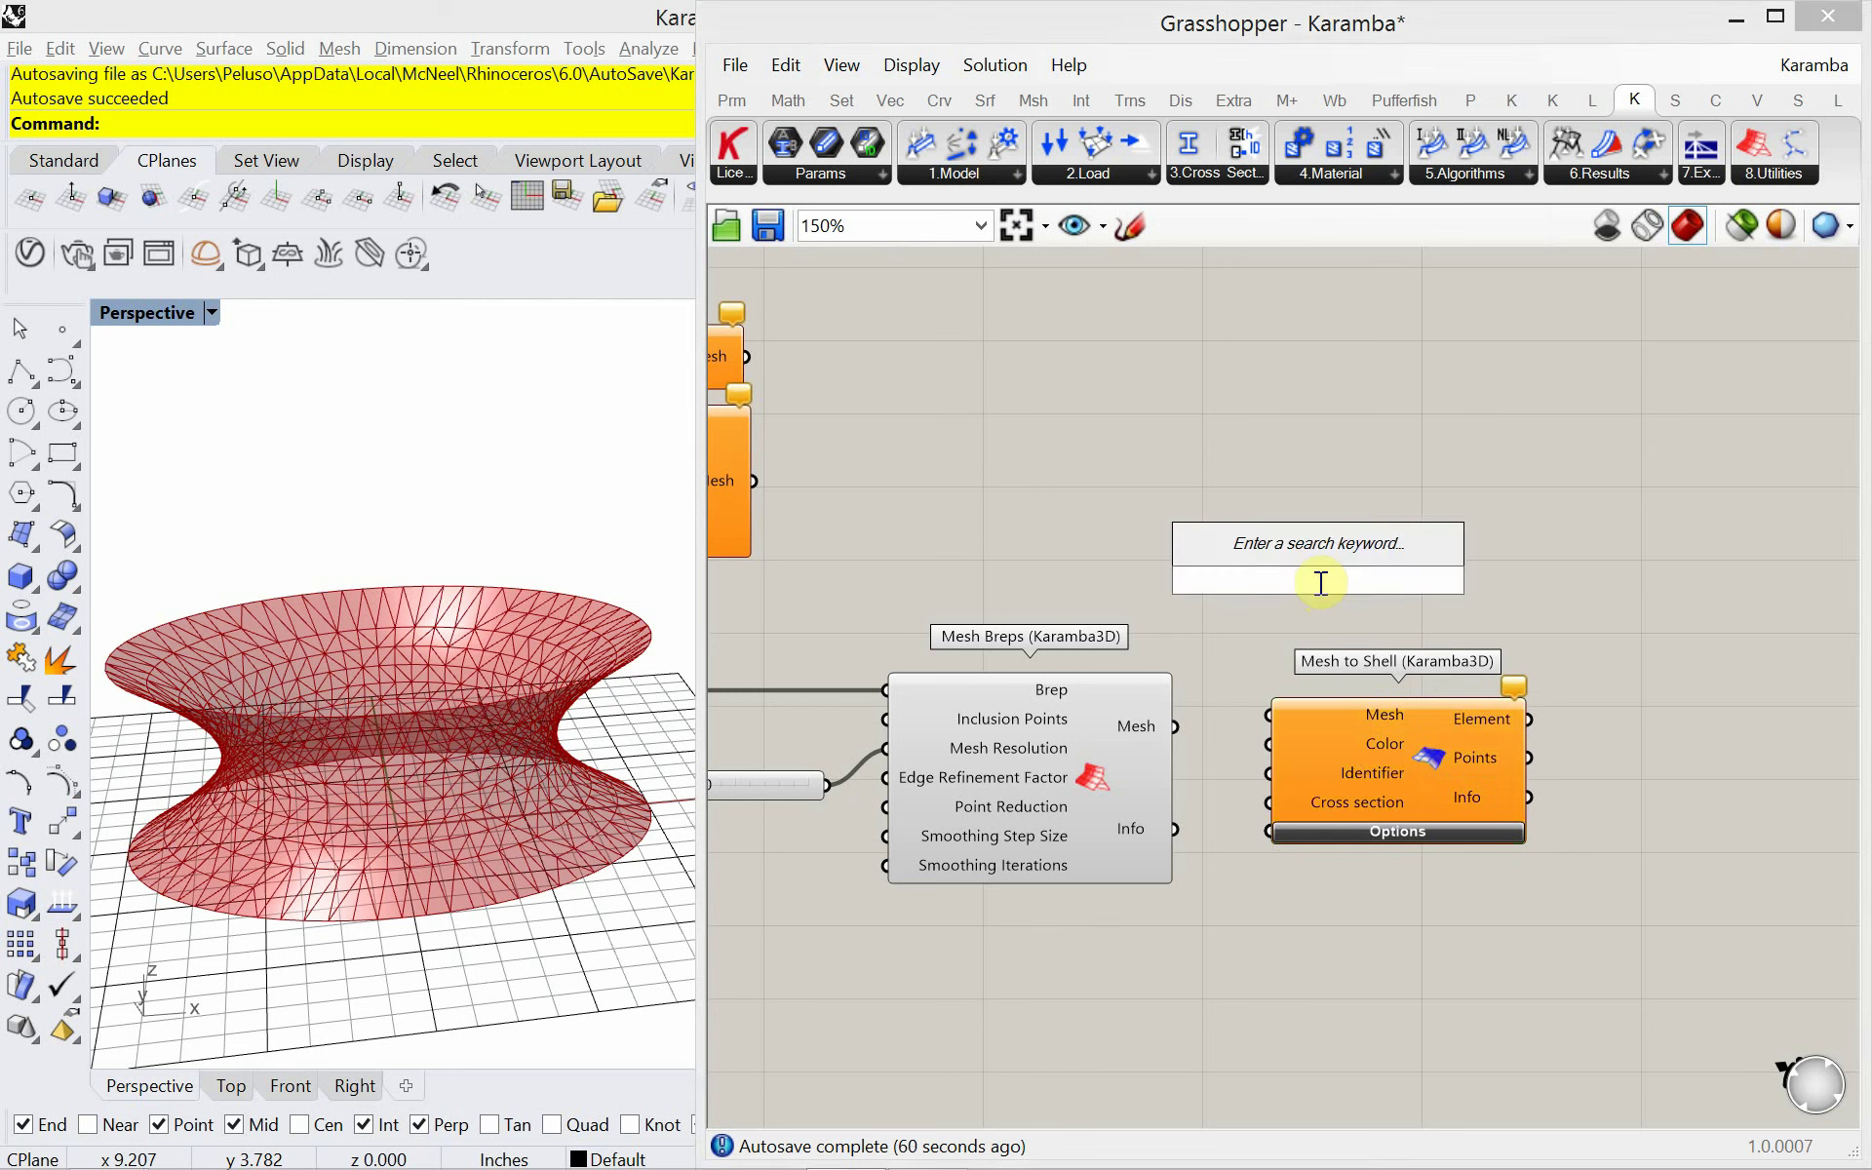
type("scri")
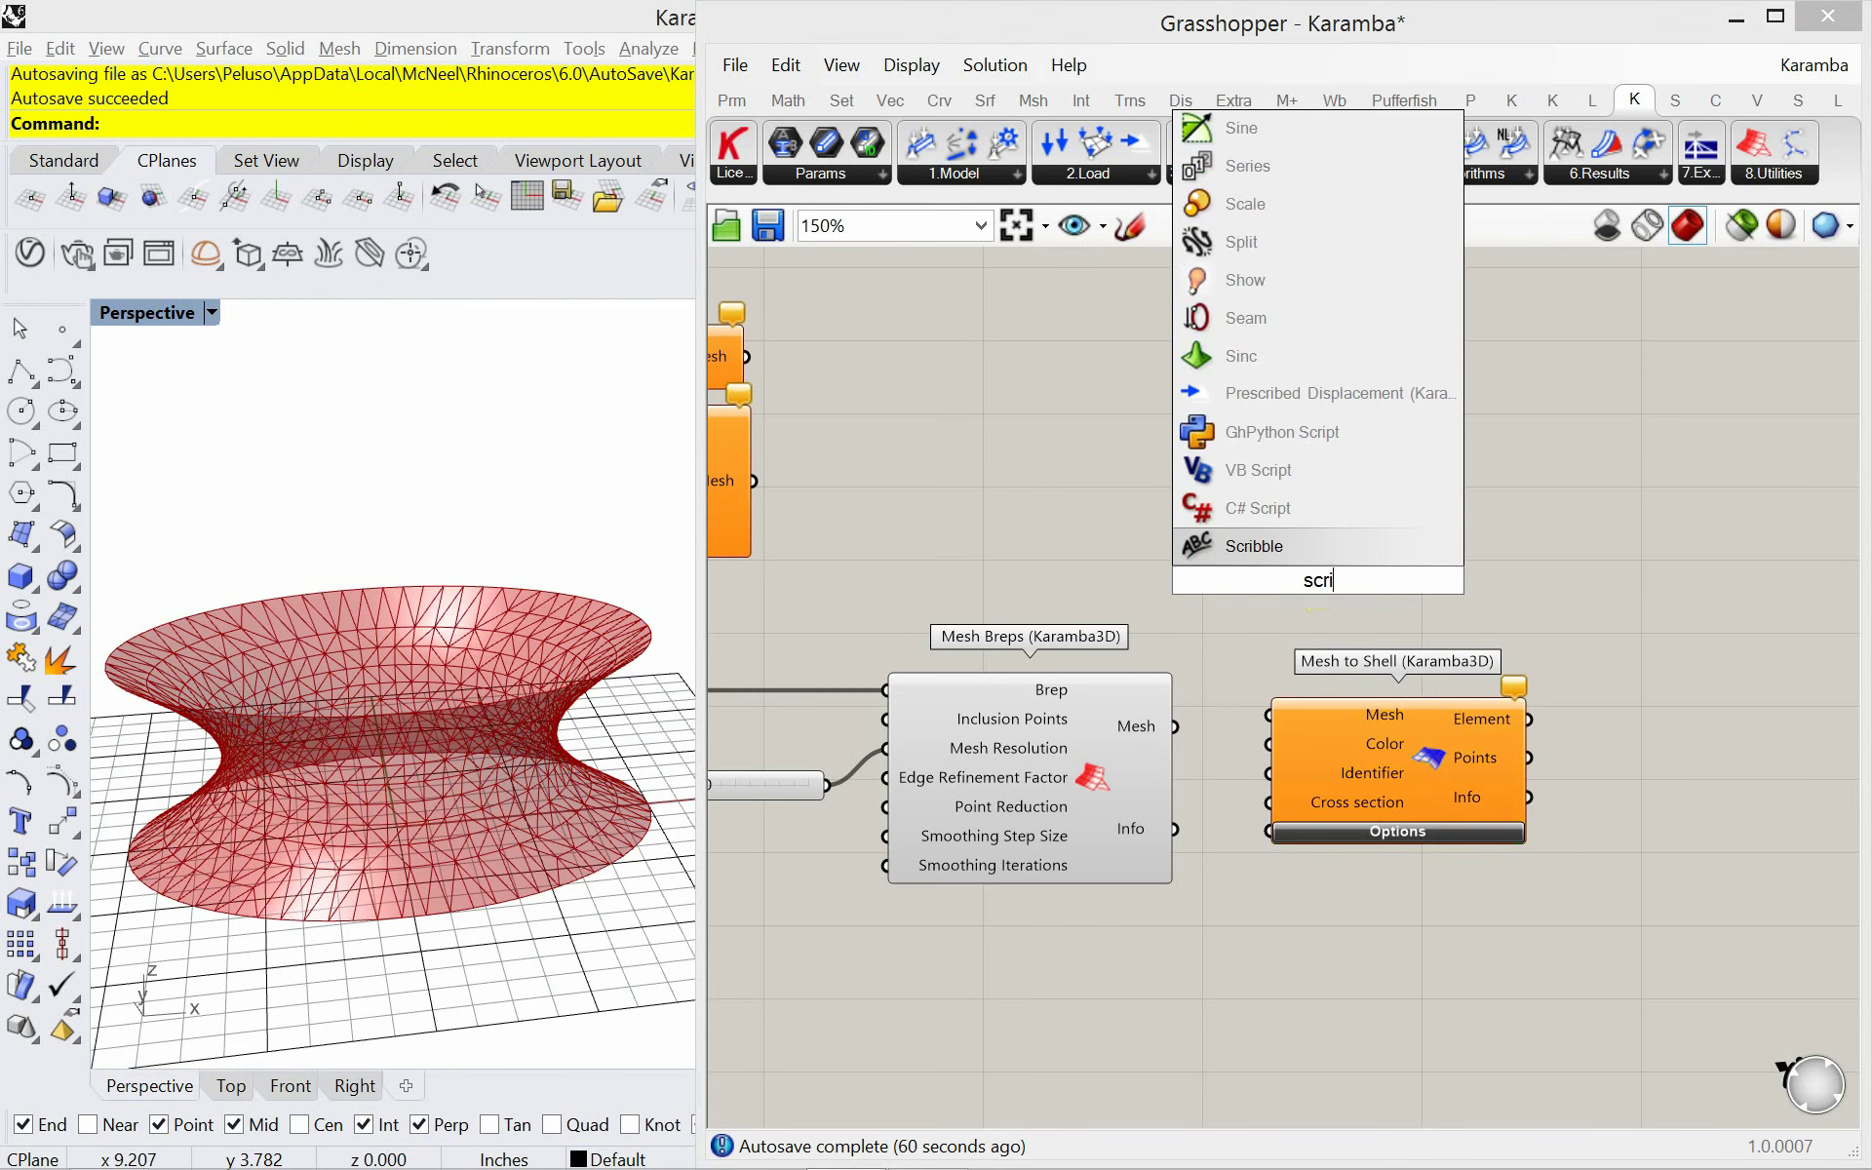
left_click(1298, 543)
left_click_drag(1324, 576, 1386, 581)
double_click(1386, 581)
left_click_drag(1387, 453, 1148, 448)
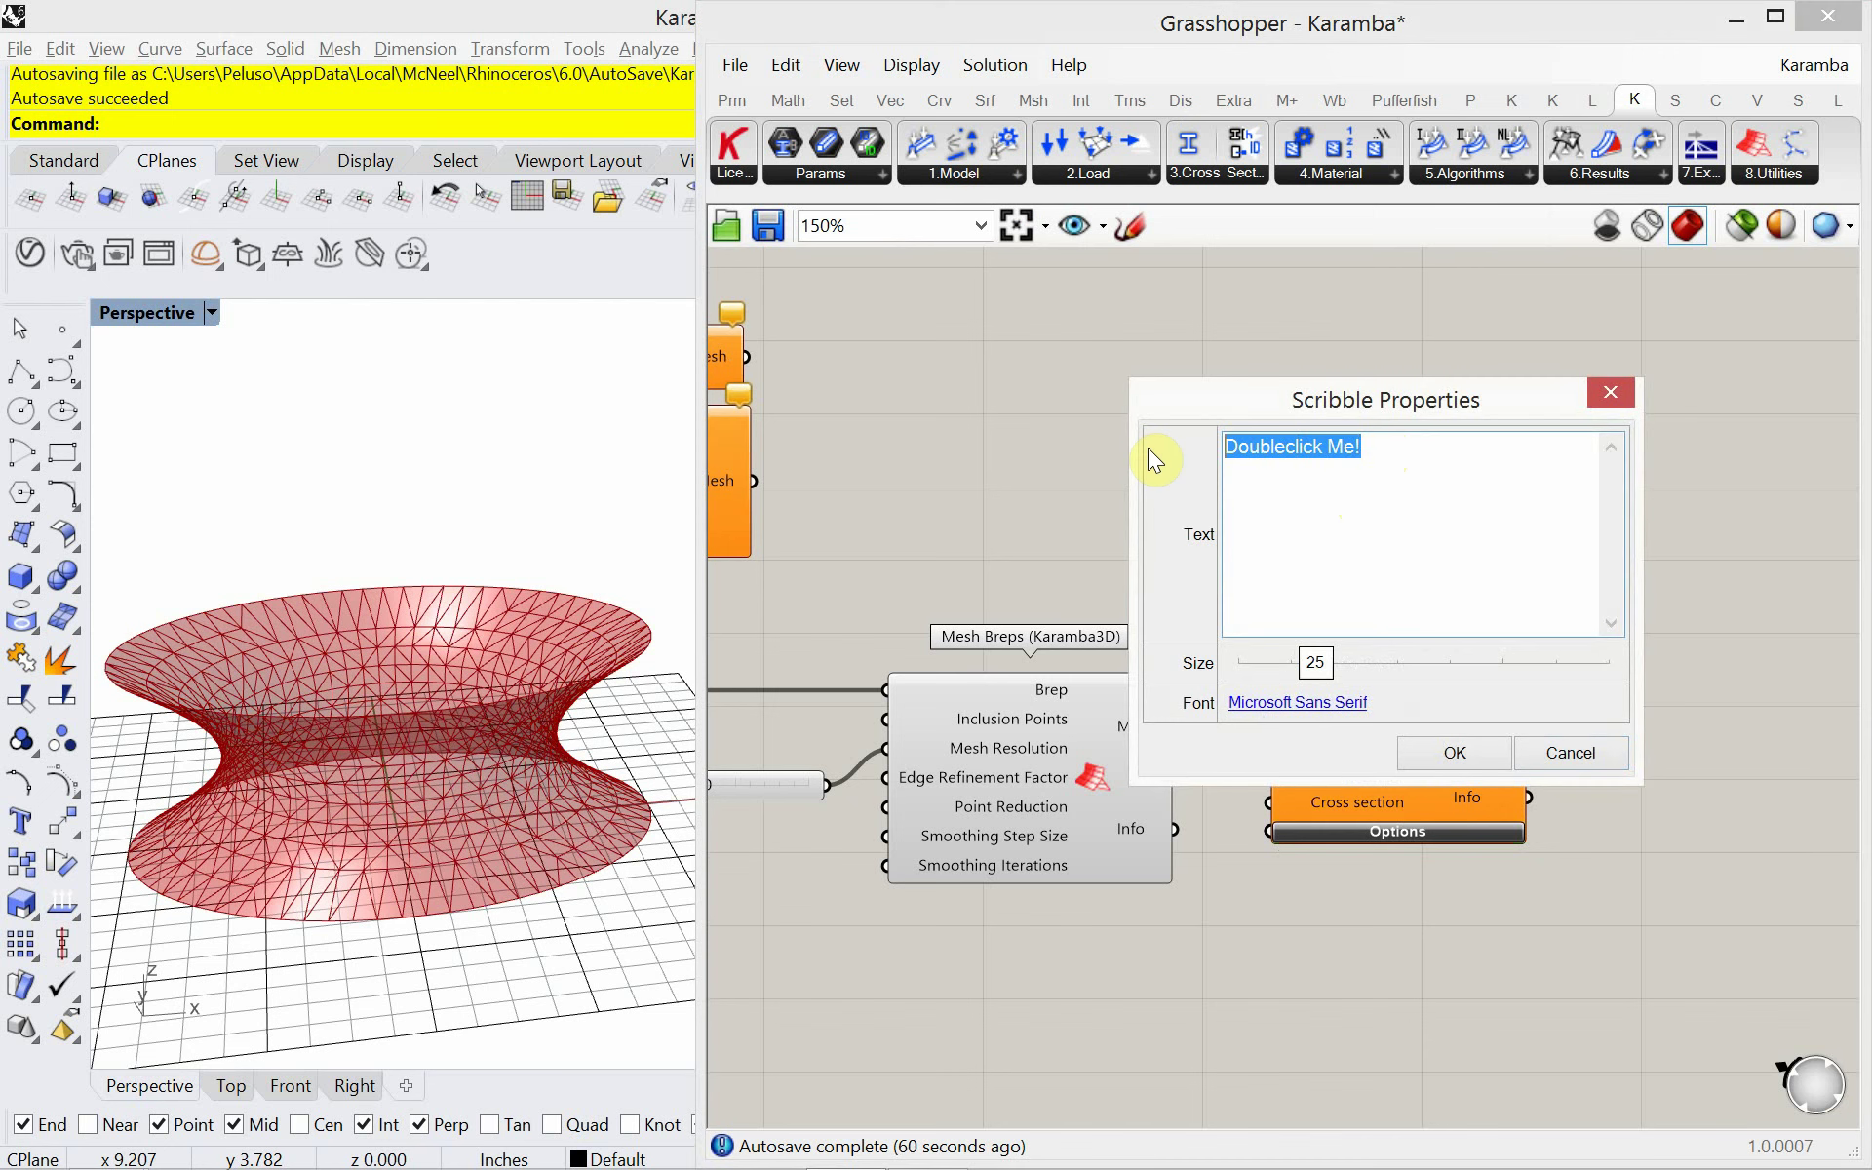
type("Define ")
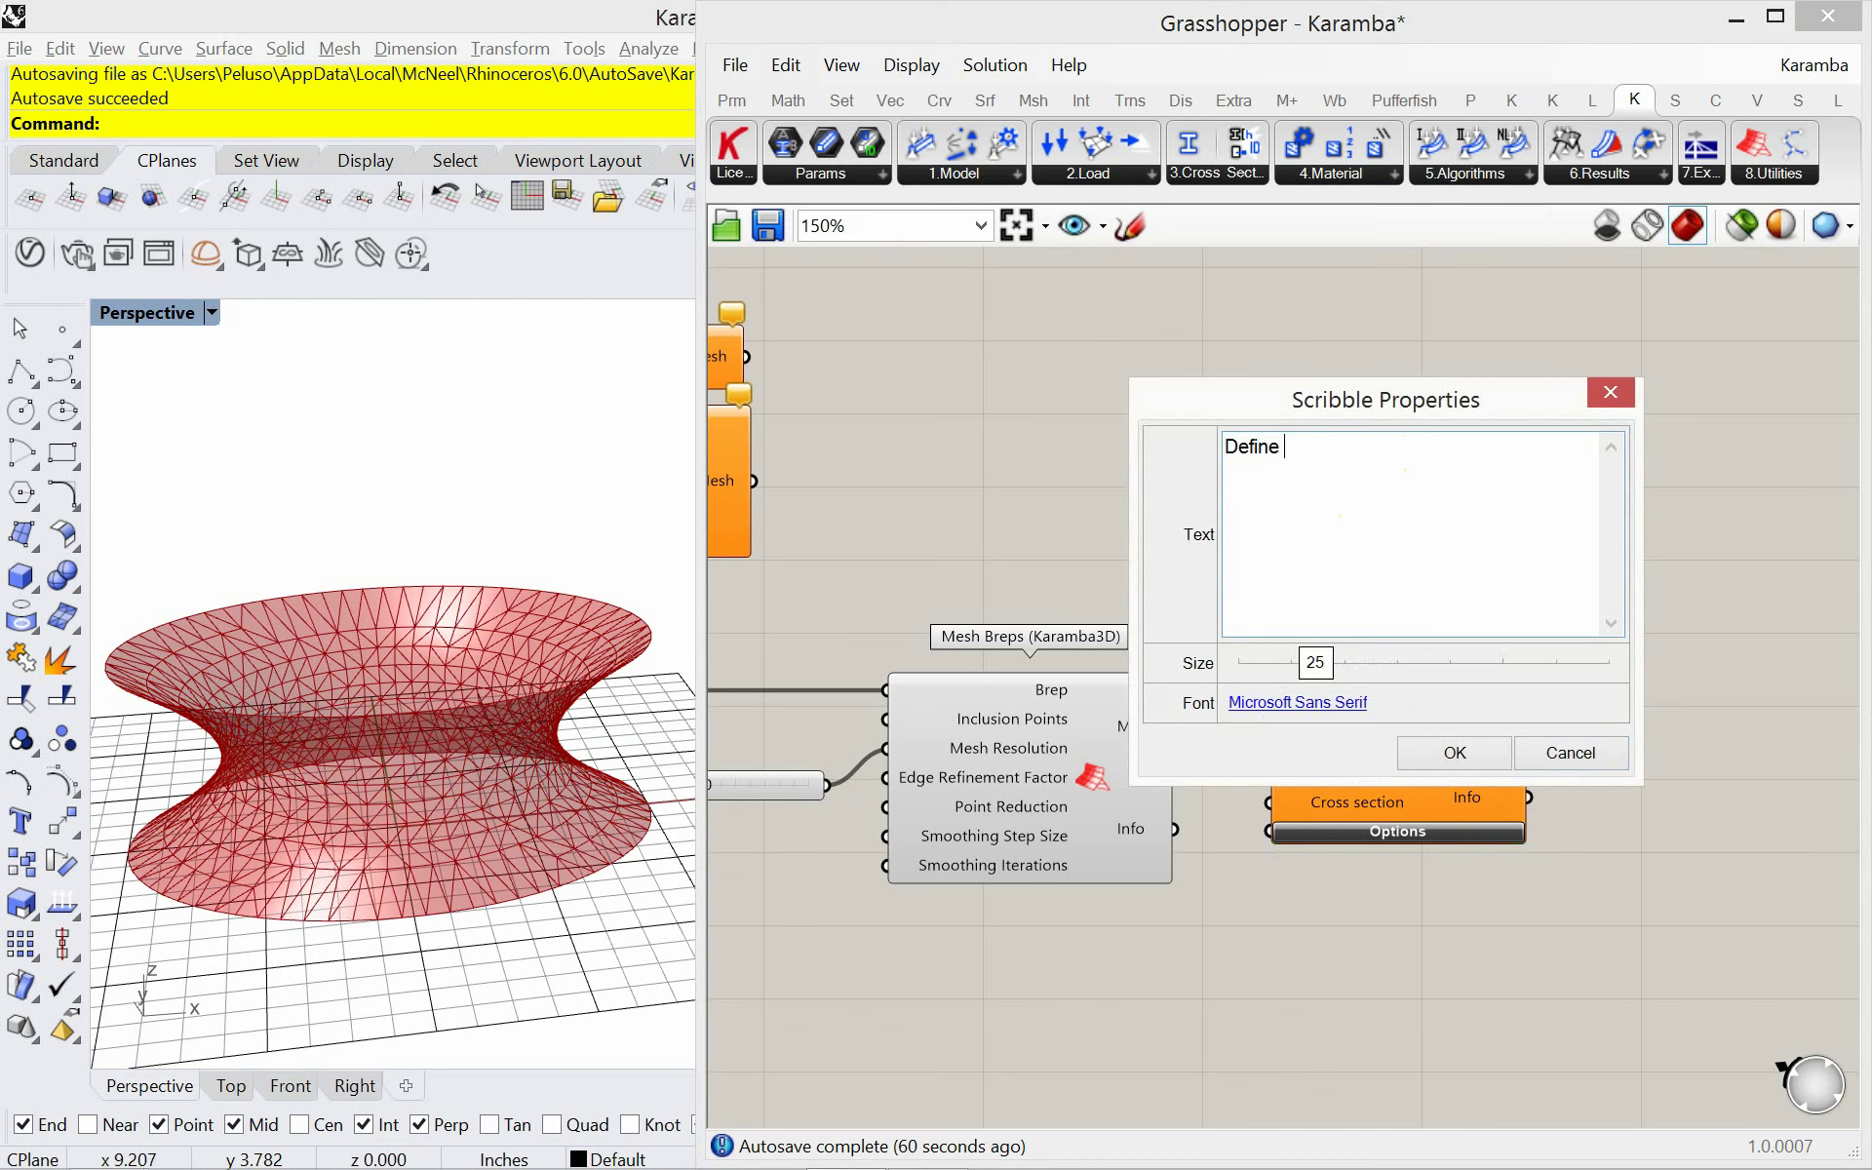
type("Structure")
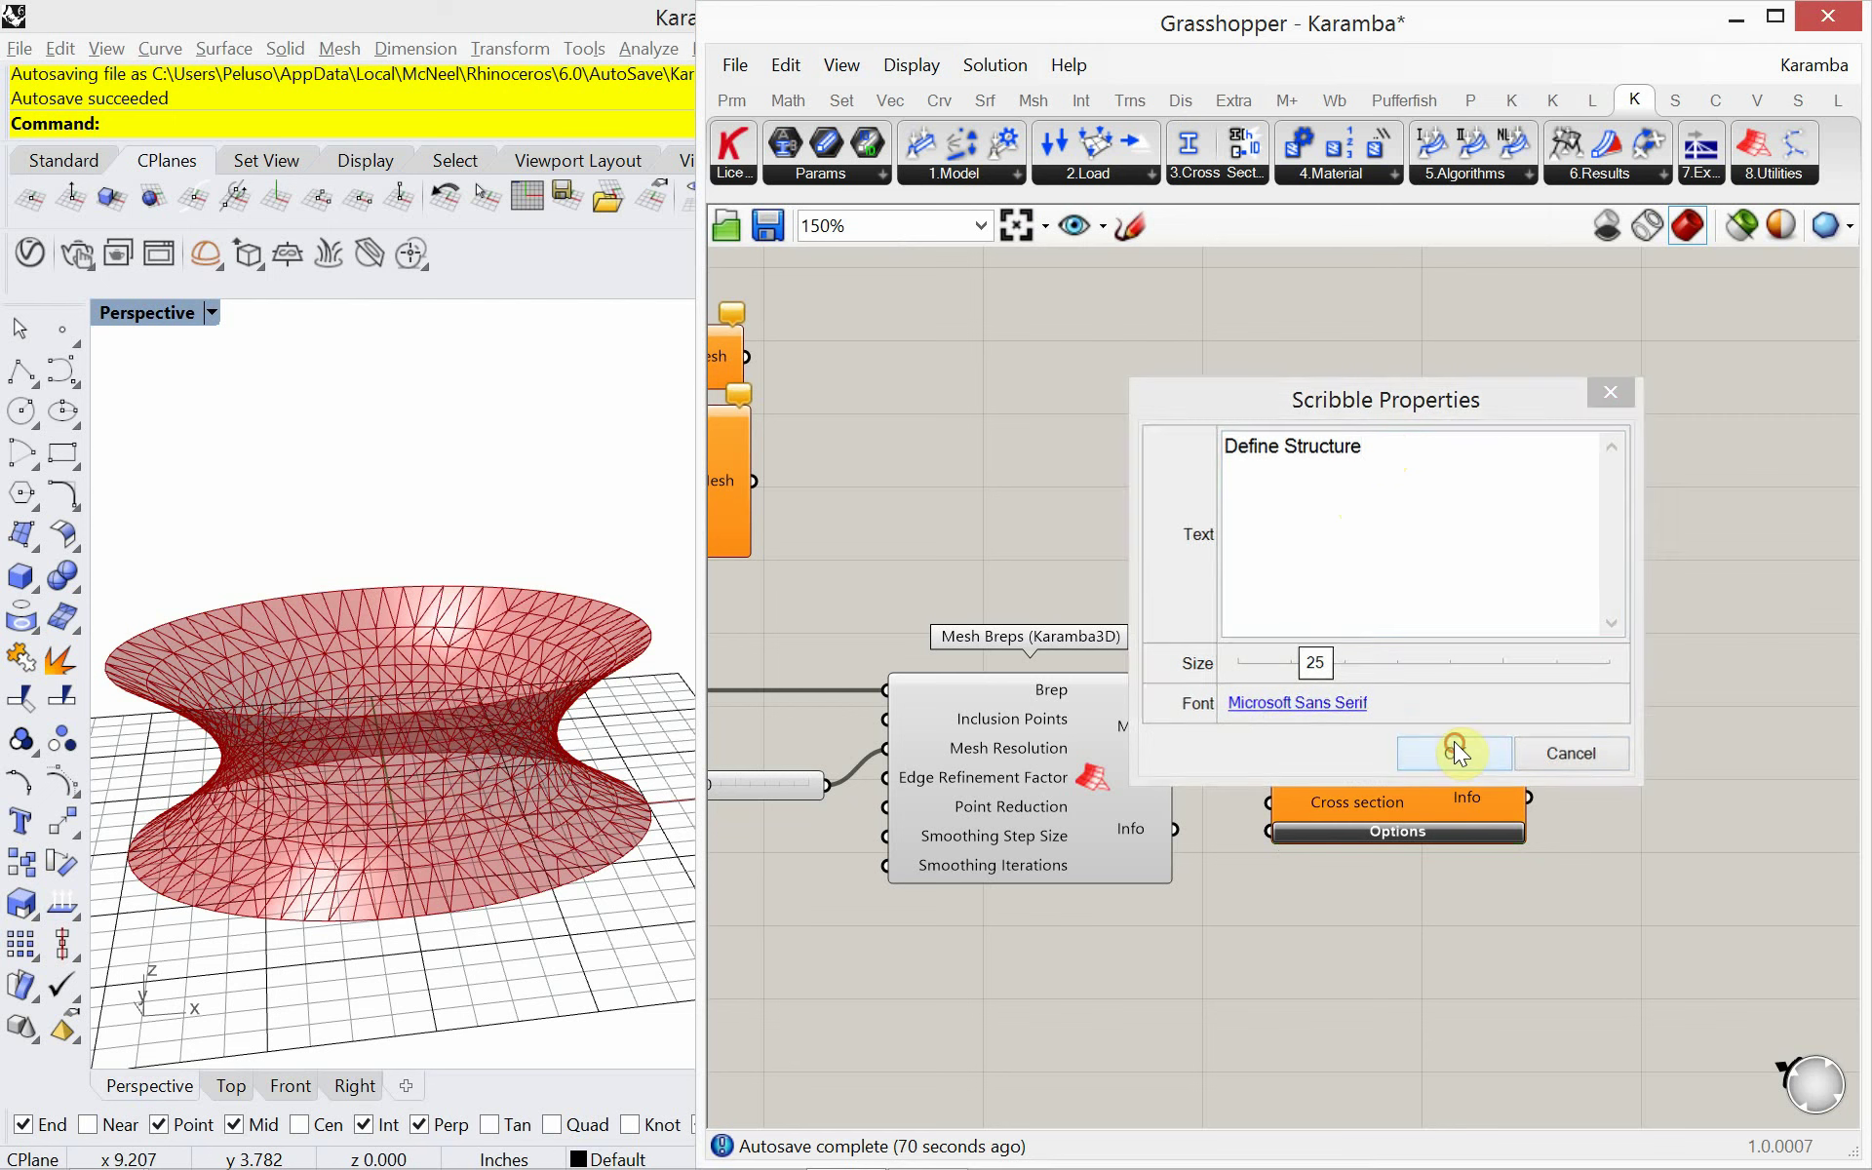
left_click(1454, 746)
left_click_drag(1374, 588, 1424, 600)
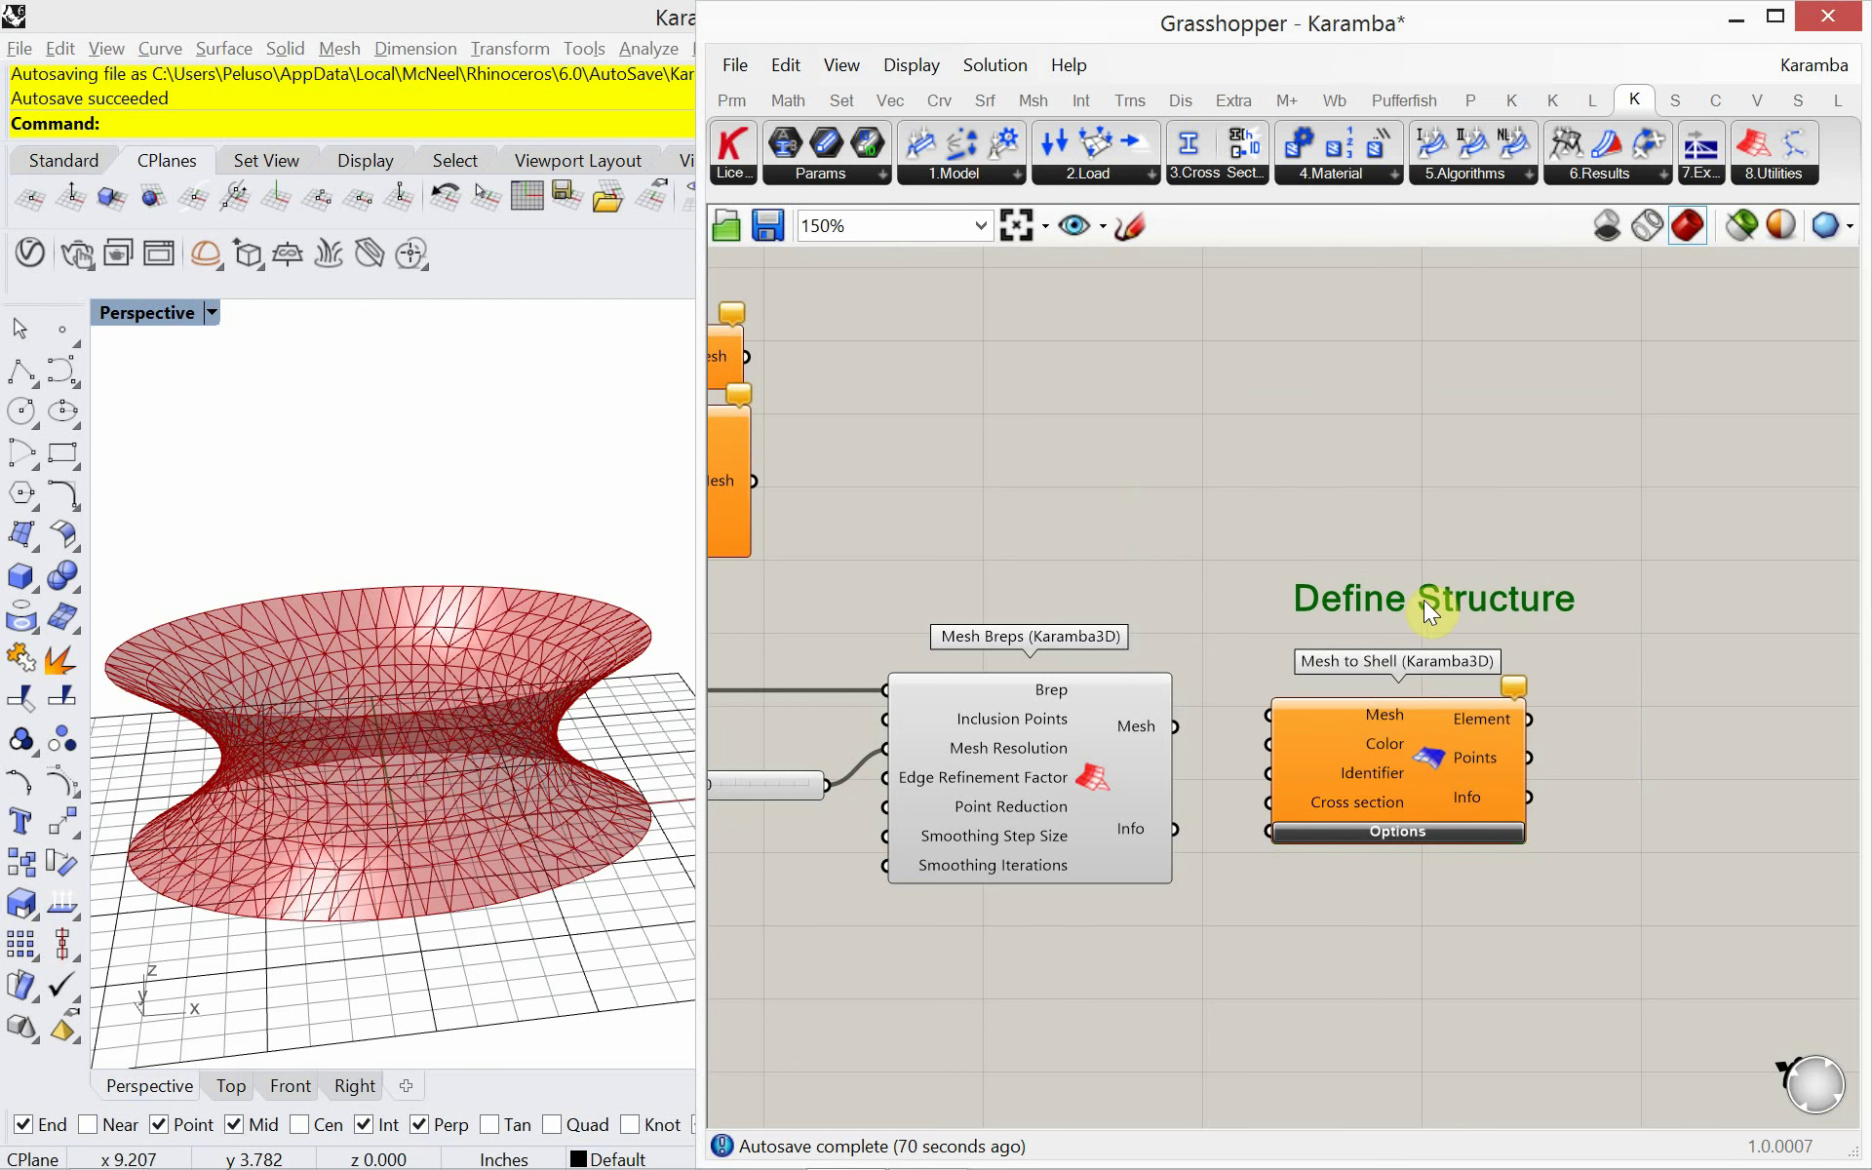
Align Mesh to Shell under its label, and wire the Mesh Breps Mesh output into its Mesh input.
left_click(1426, 731)
left_click_drag(1429, 733, 1469, 731)
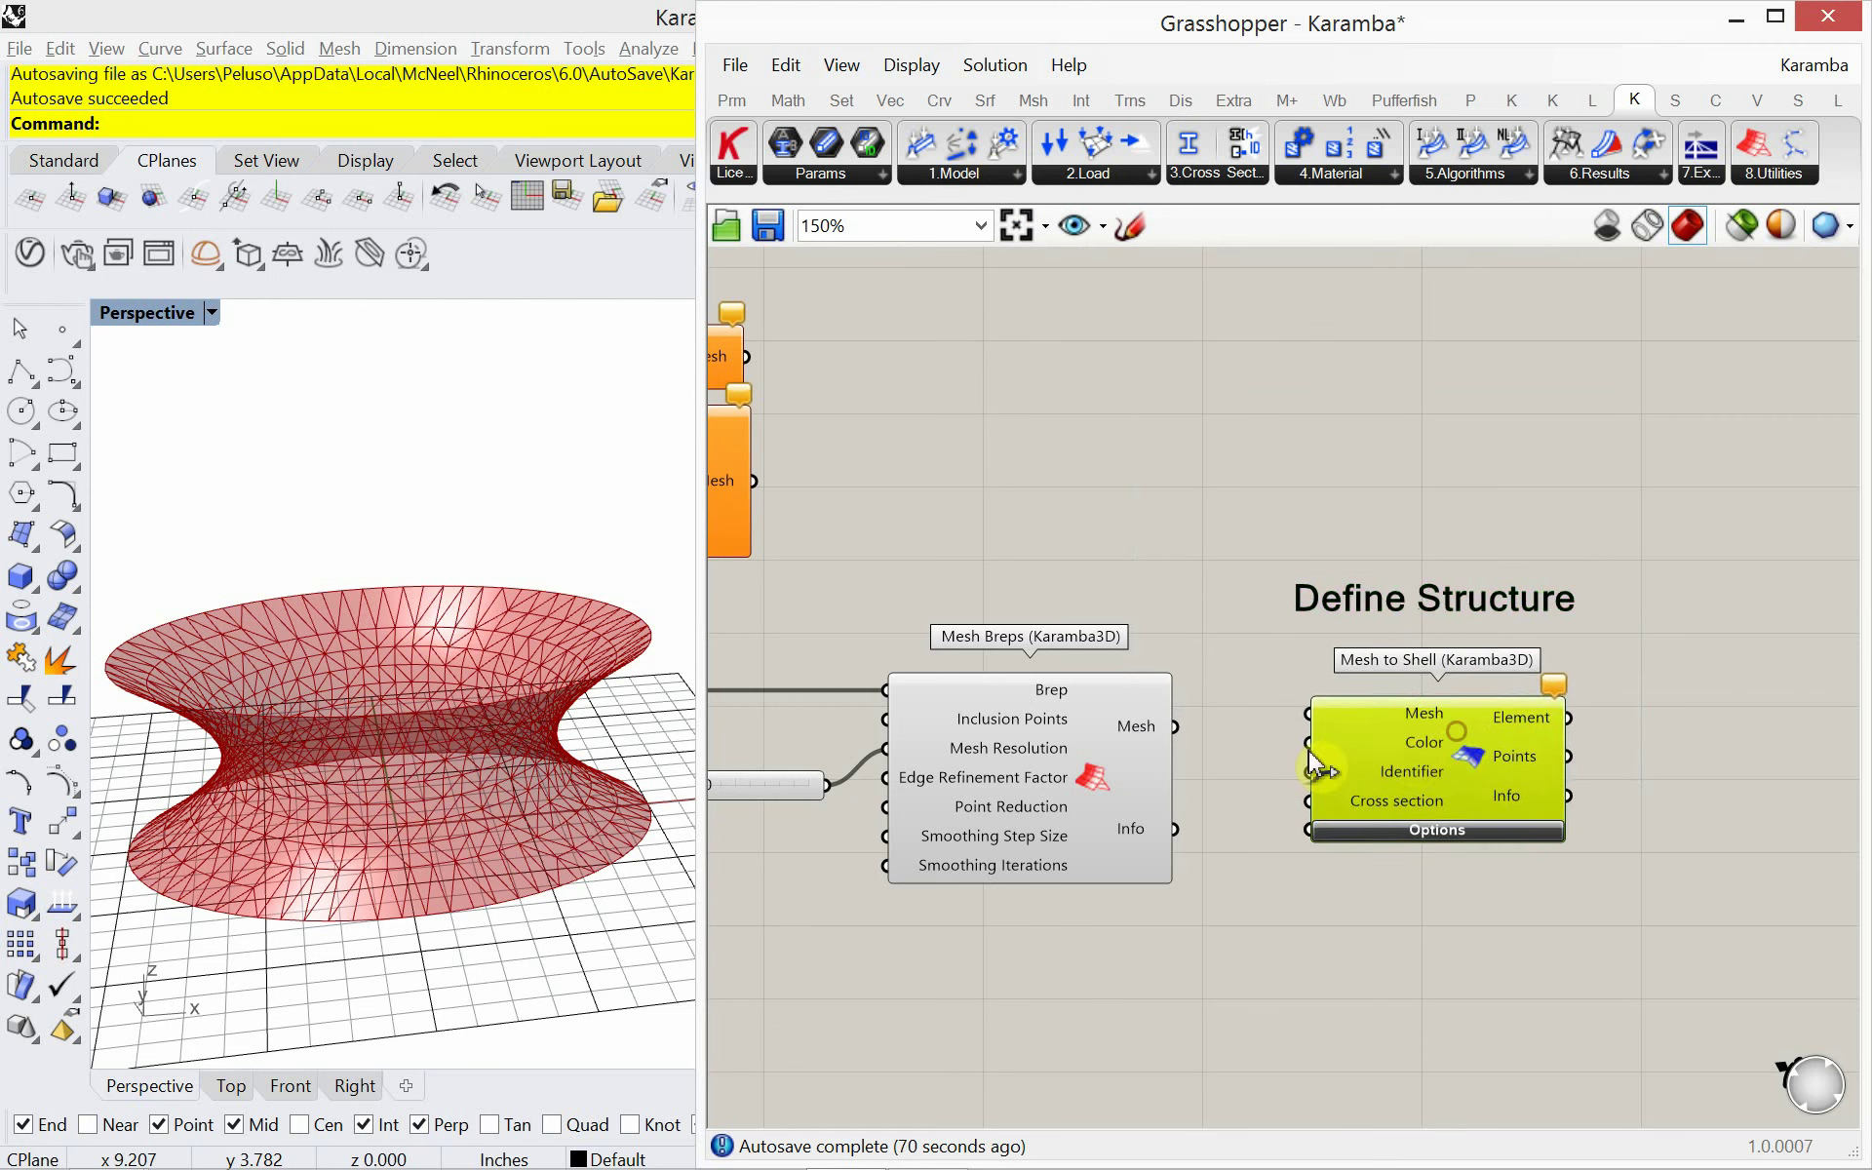
left_click_drag(1176, 726, 1309, 722)
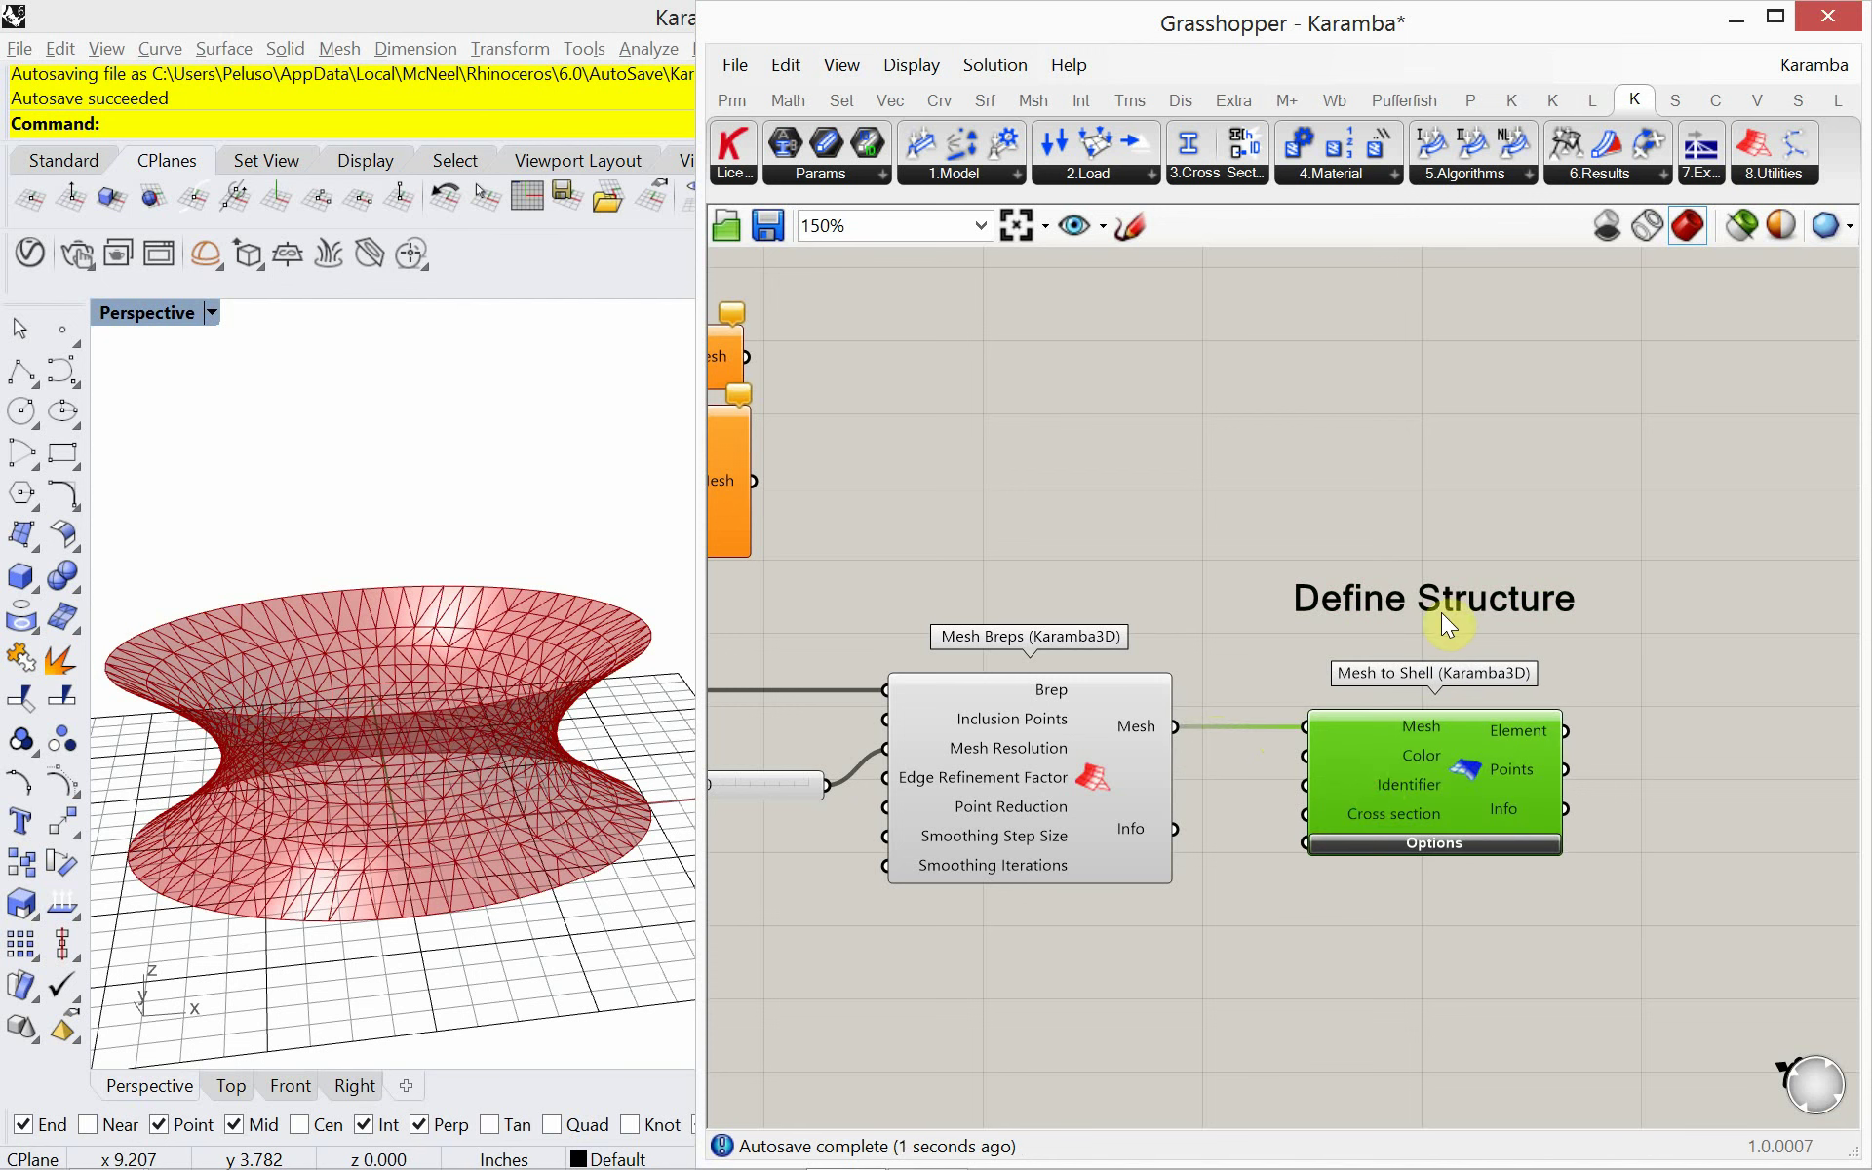
Add Karamba3D's Assemble Model component to the right of Mesh to Shell and position it beside that component.
left_click_drag(1441, 612, 1433, 614)
right_click_drag(1671, 810, 1478, 778)
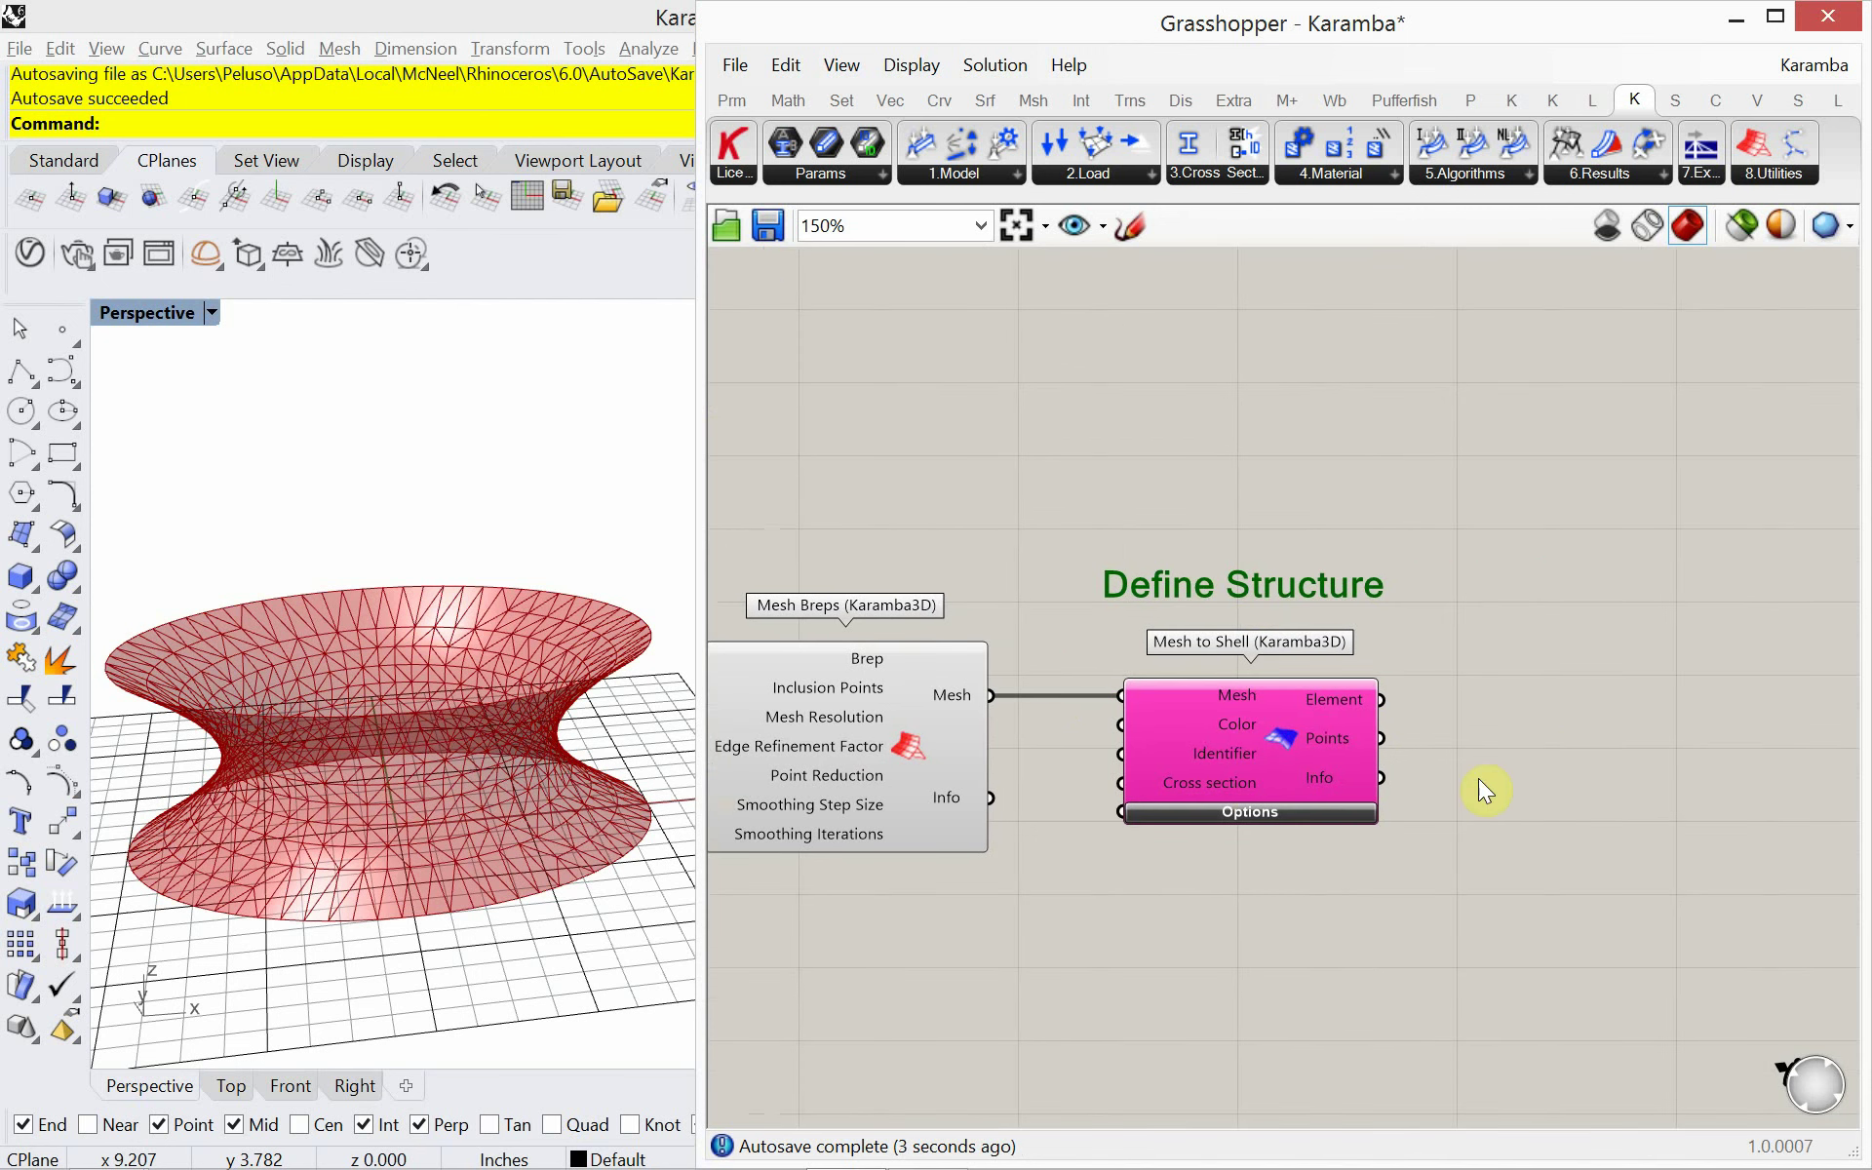
mouse_move(1201, 684)
left_click(955, 175)
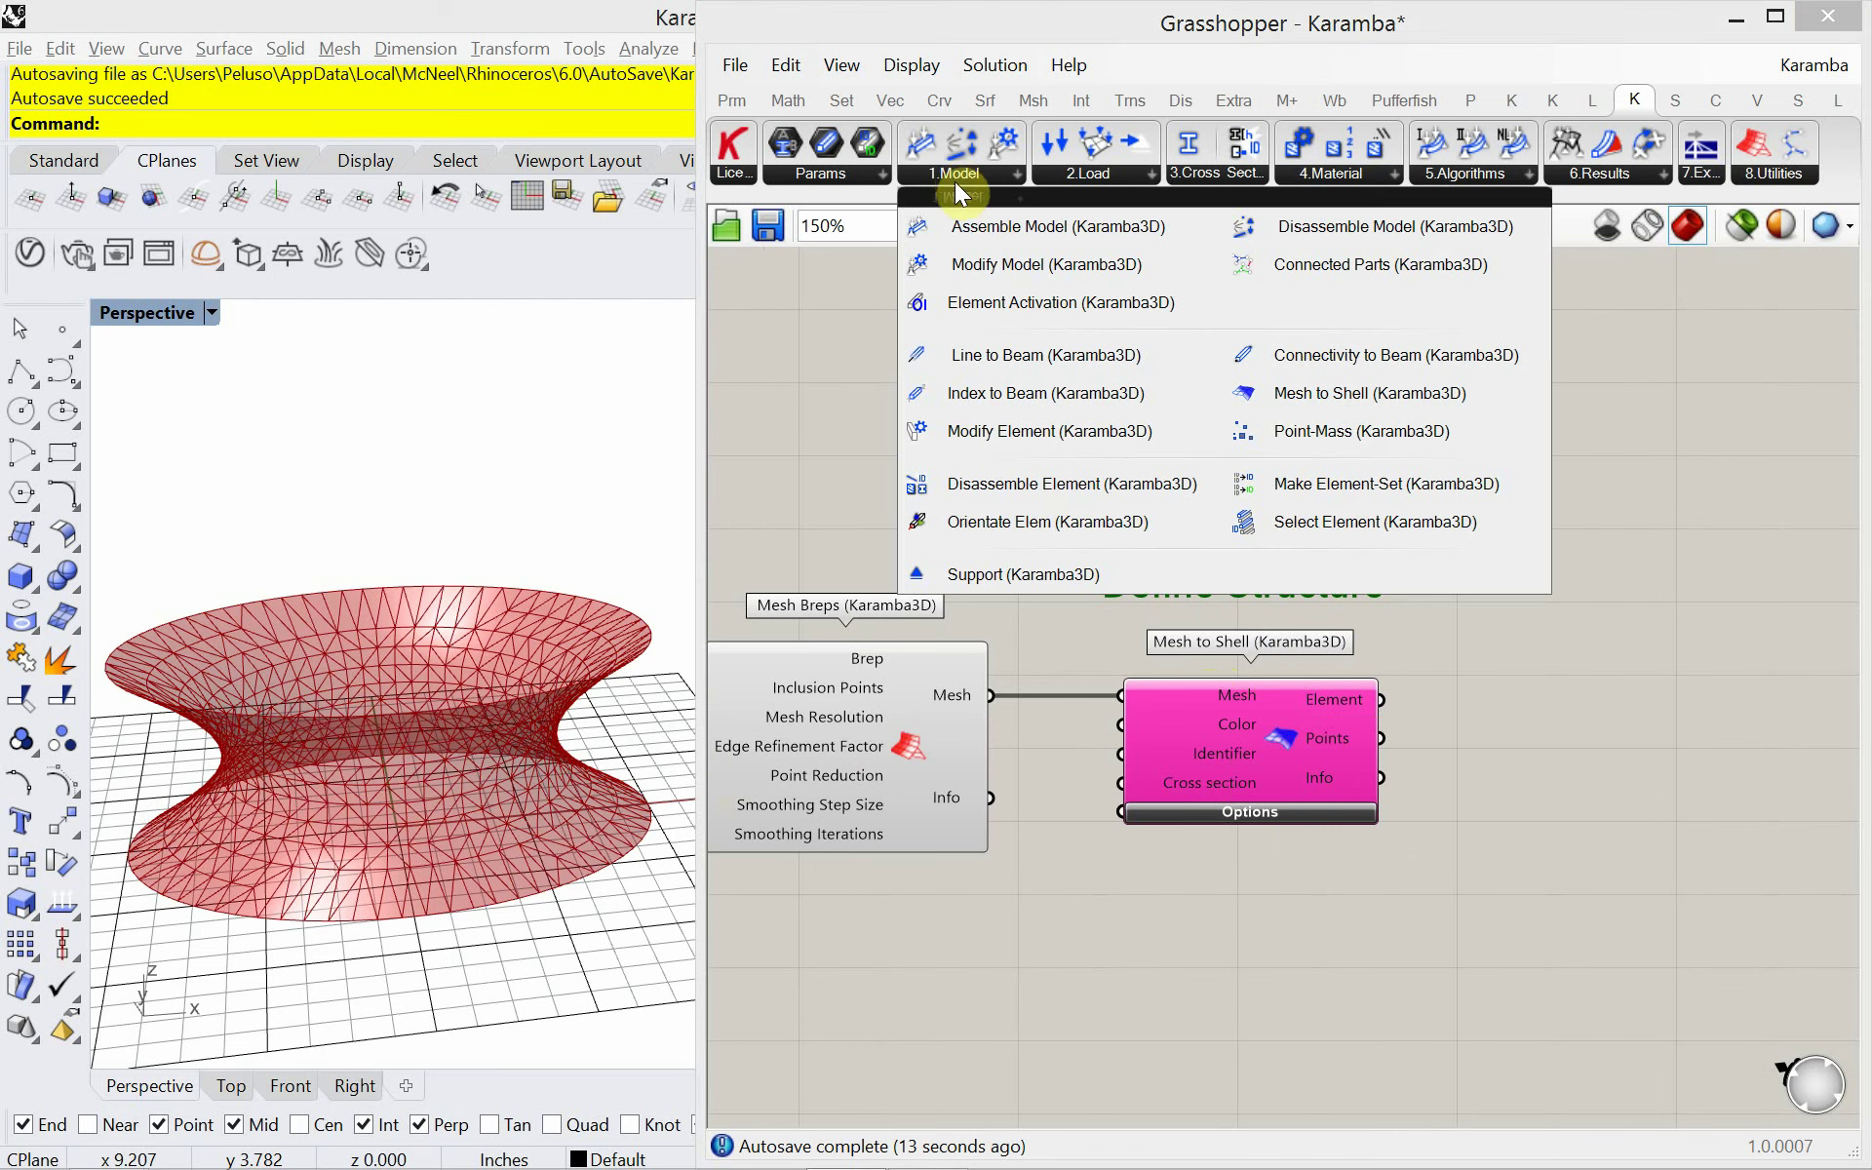
left_click(980, 226)
left_click(1599, 682)
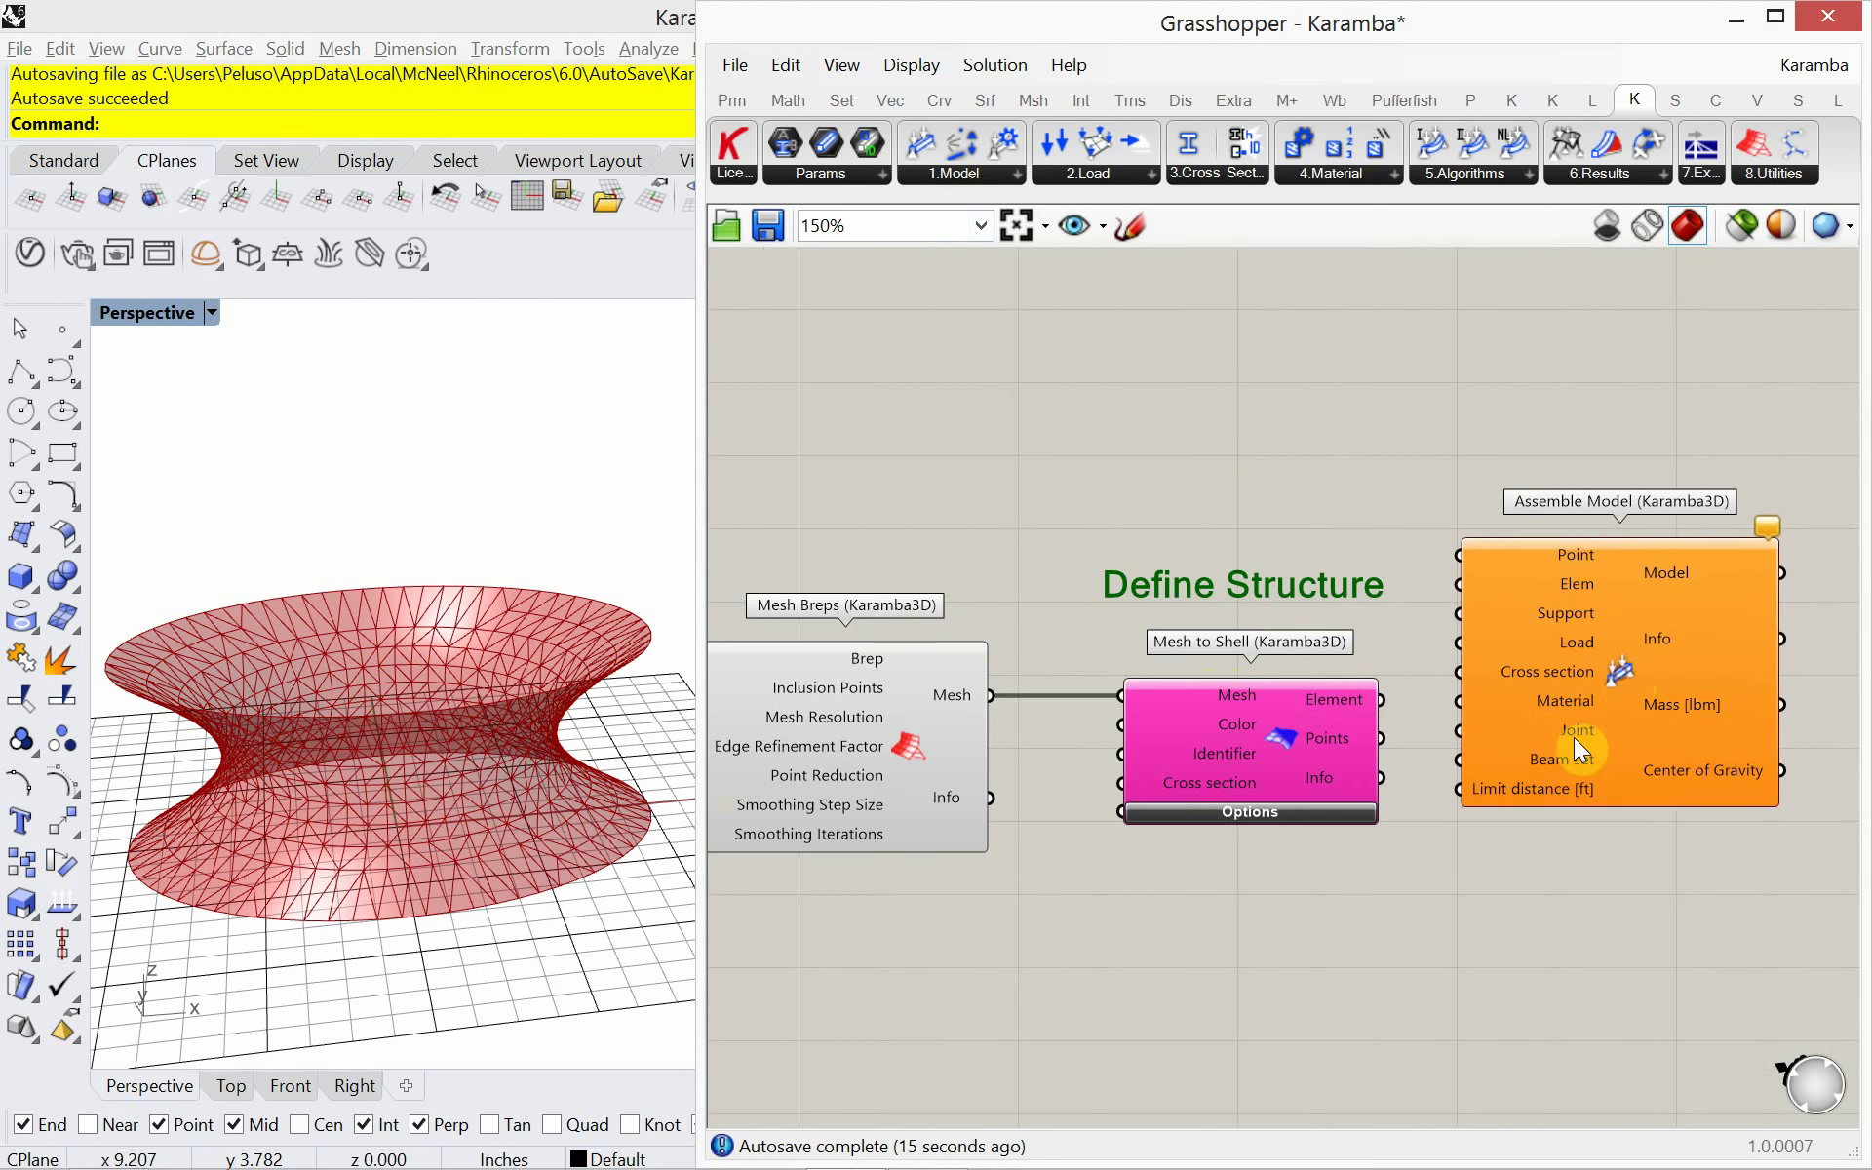
right_click_drag(1573, 737, 1382, 718)
left_click_drag(1382, 719, 1495, 837)
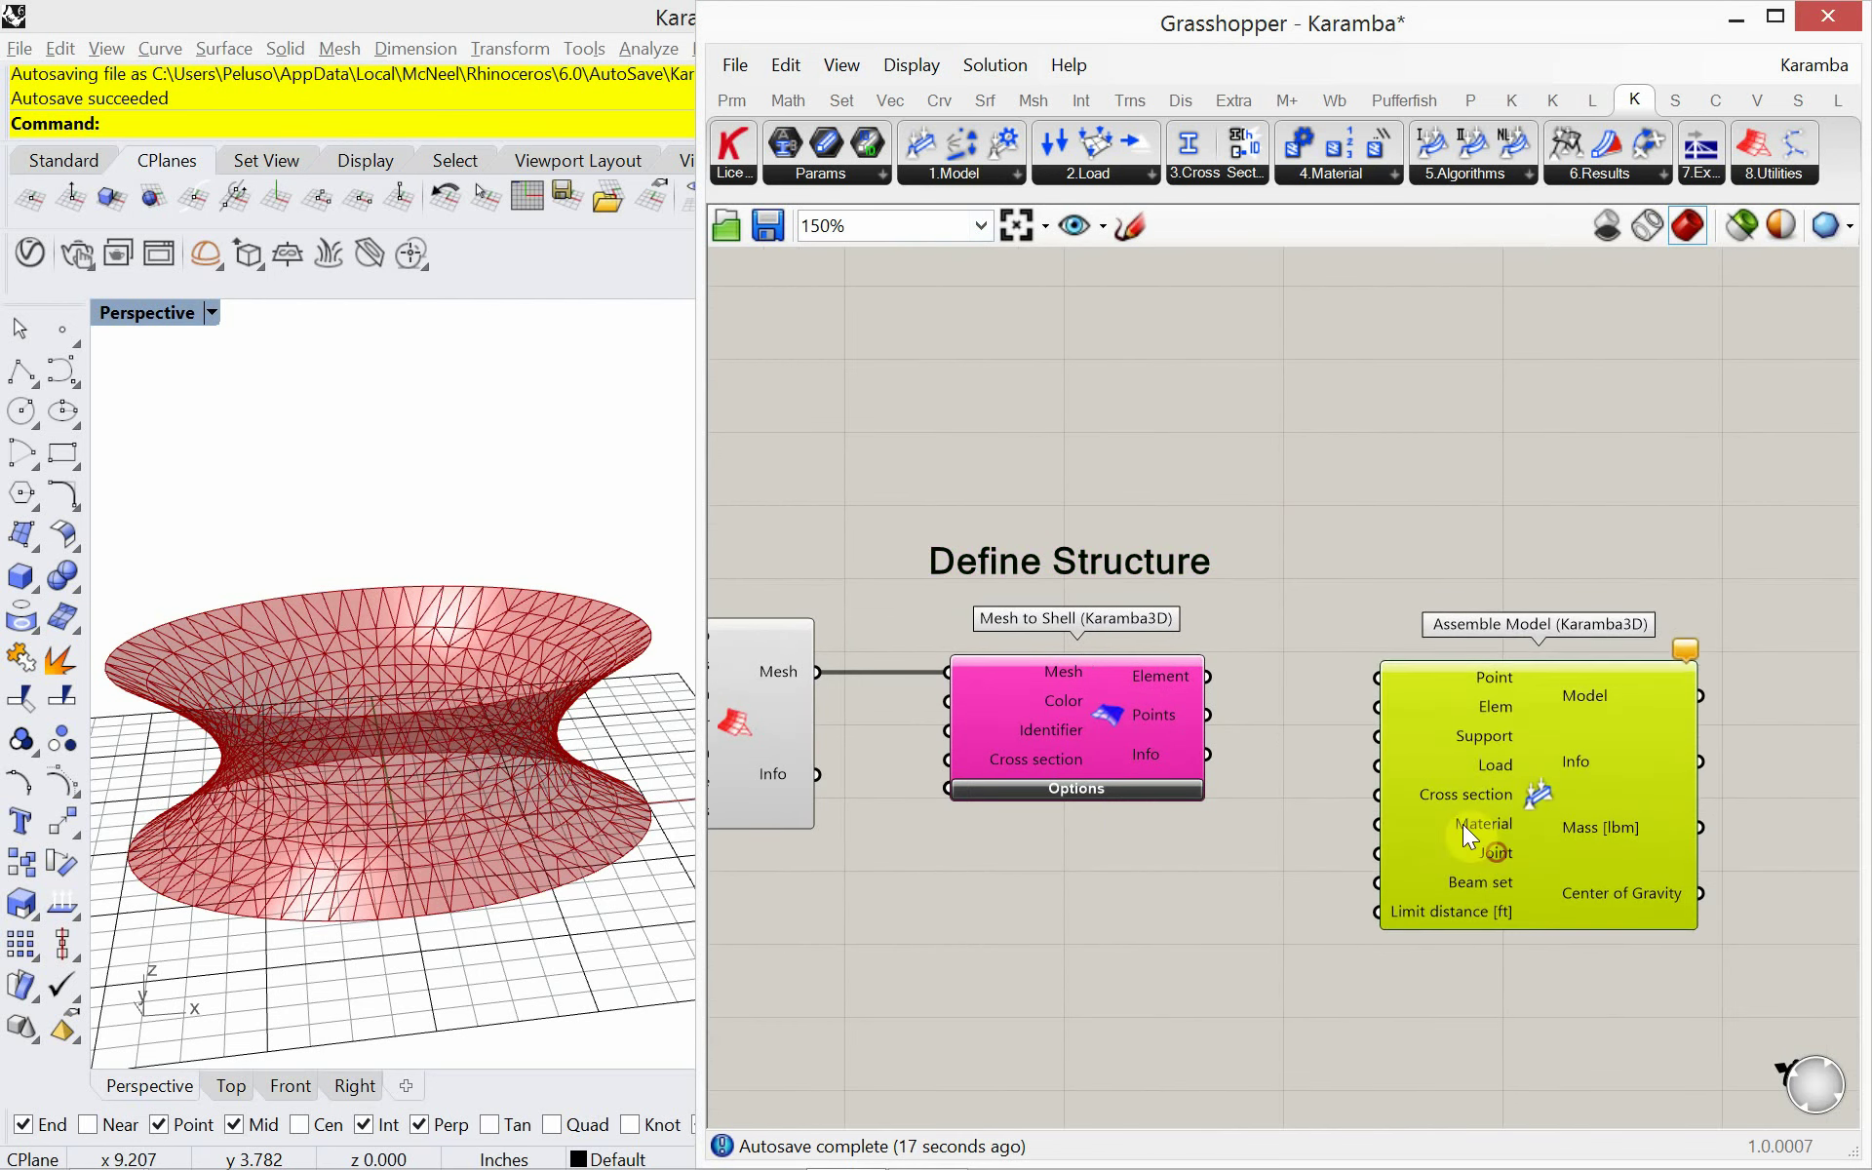
left_click(1295, 726)
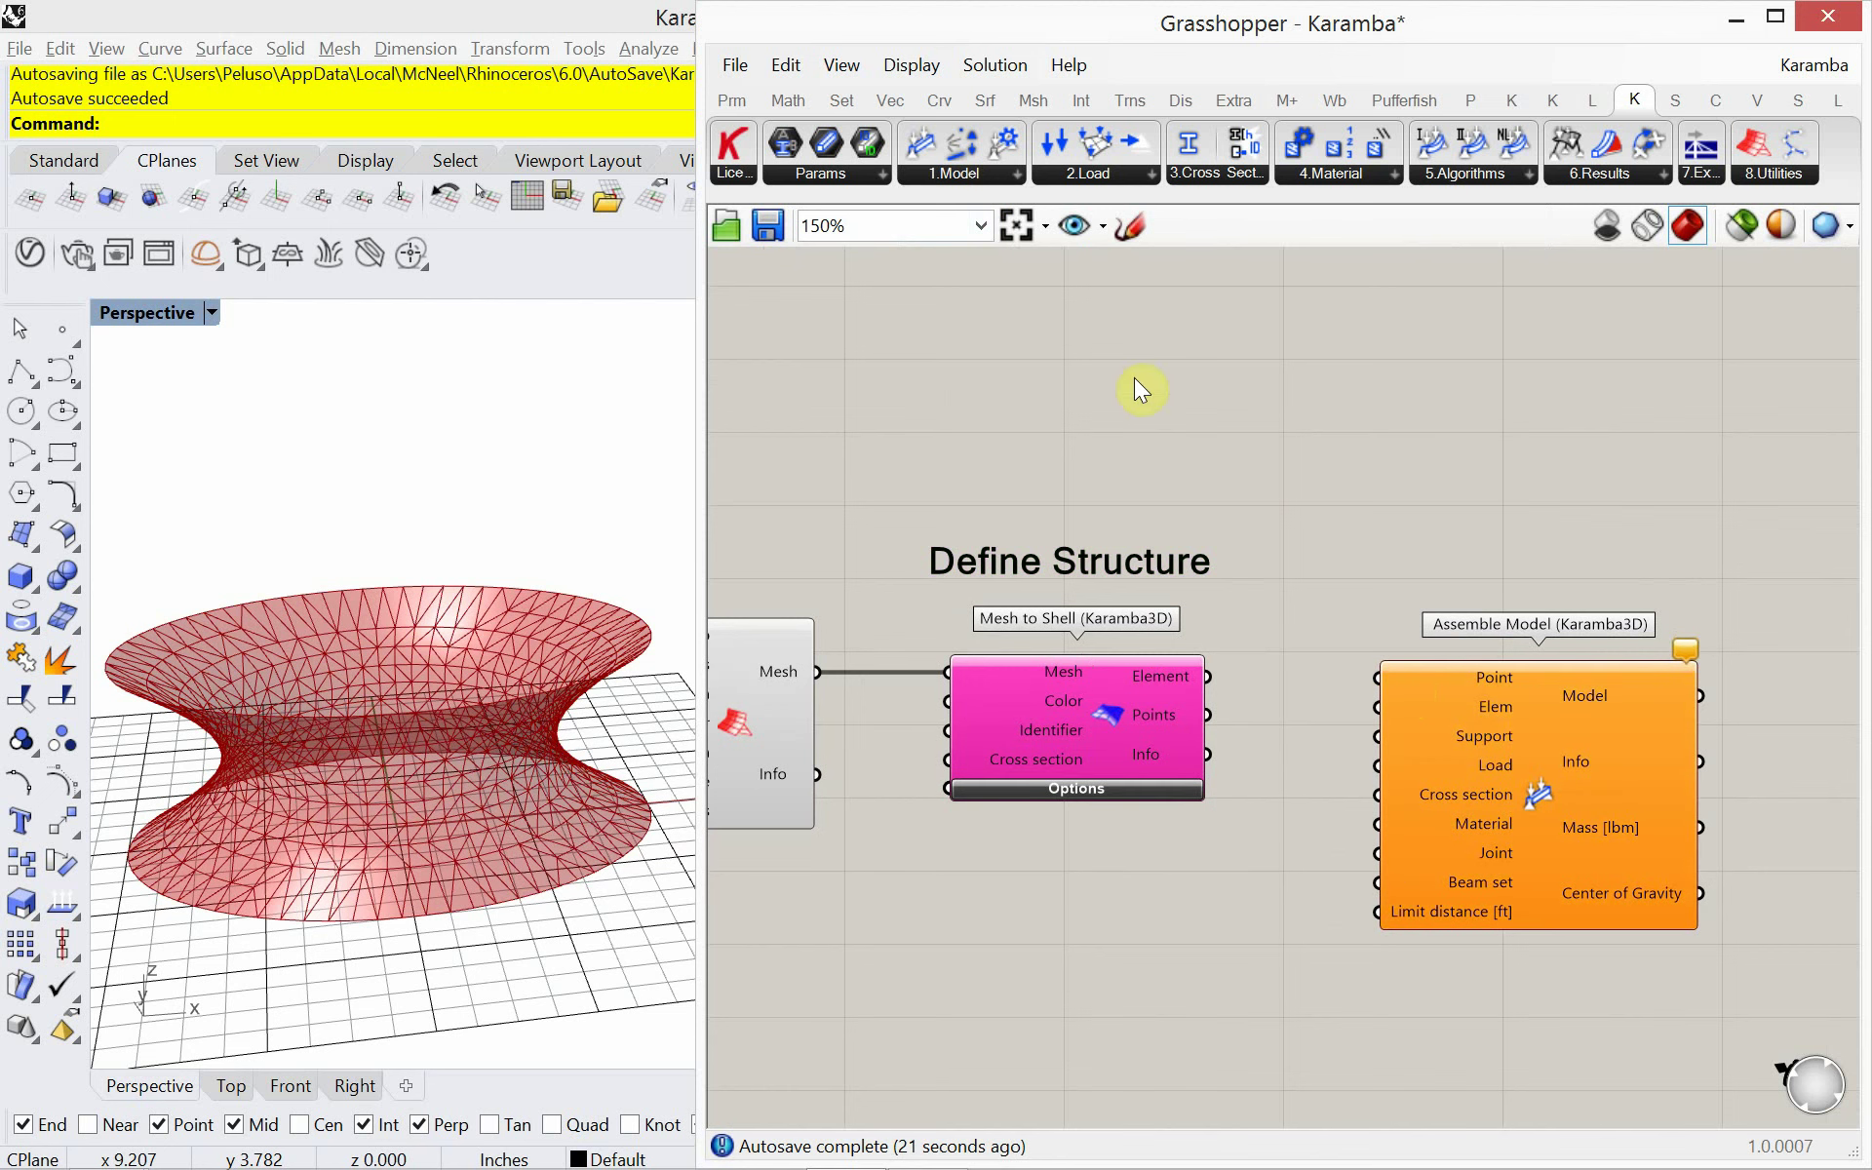
Sketch a freehand X over the Point input of the Assemble Model component.
left_click(1128, 237)
mouse_move(1397, 647)
left_mouse_down()
mouse_move(1358, 693)
mouse_move(1327, 647)
mouse_move(1404, 692)
left_mouse_up()
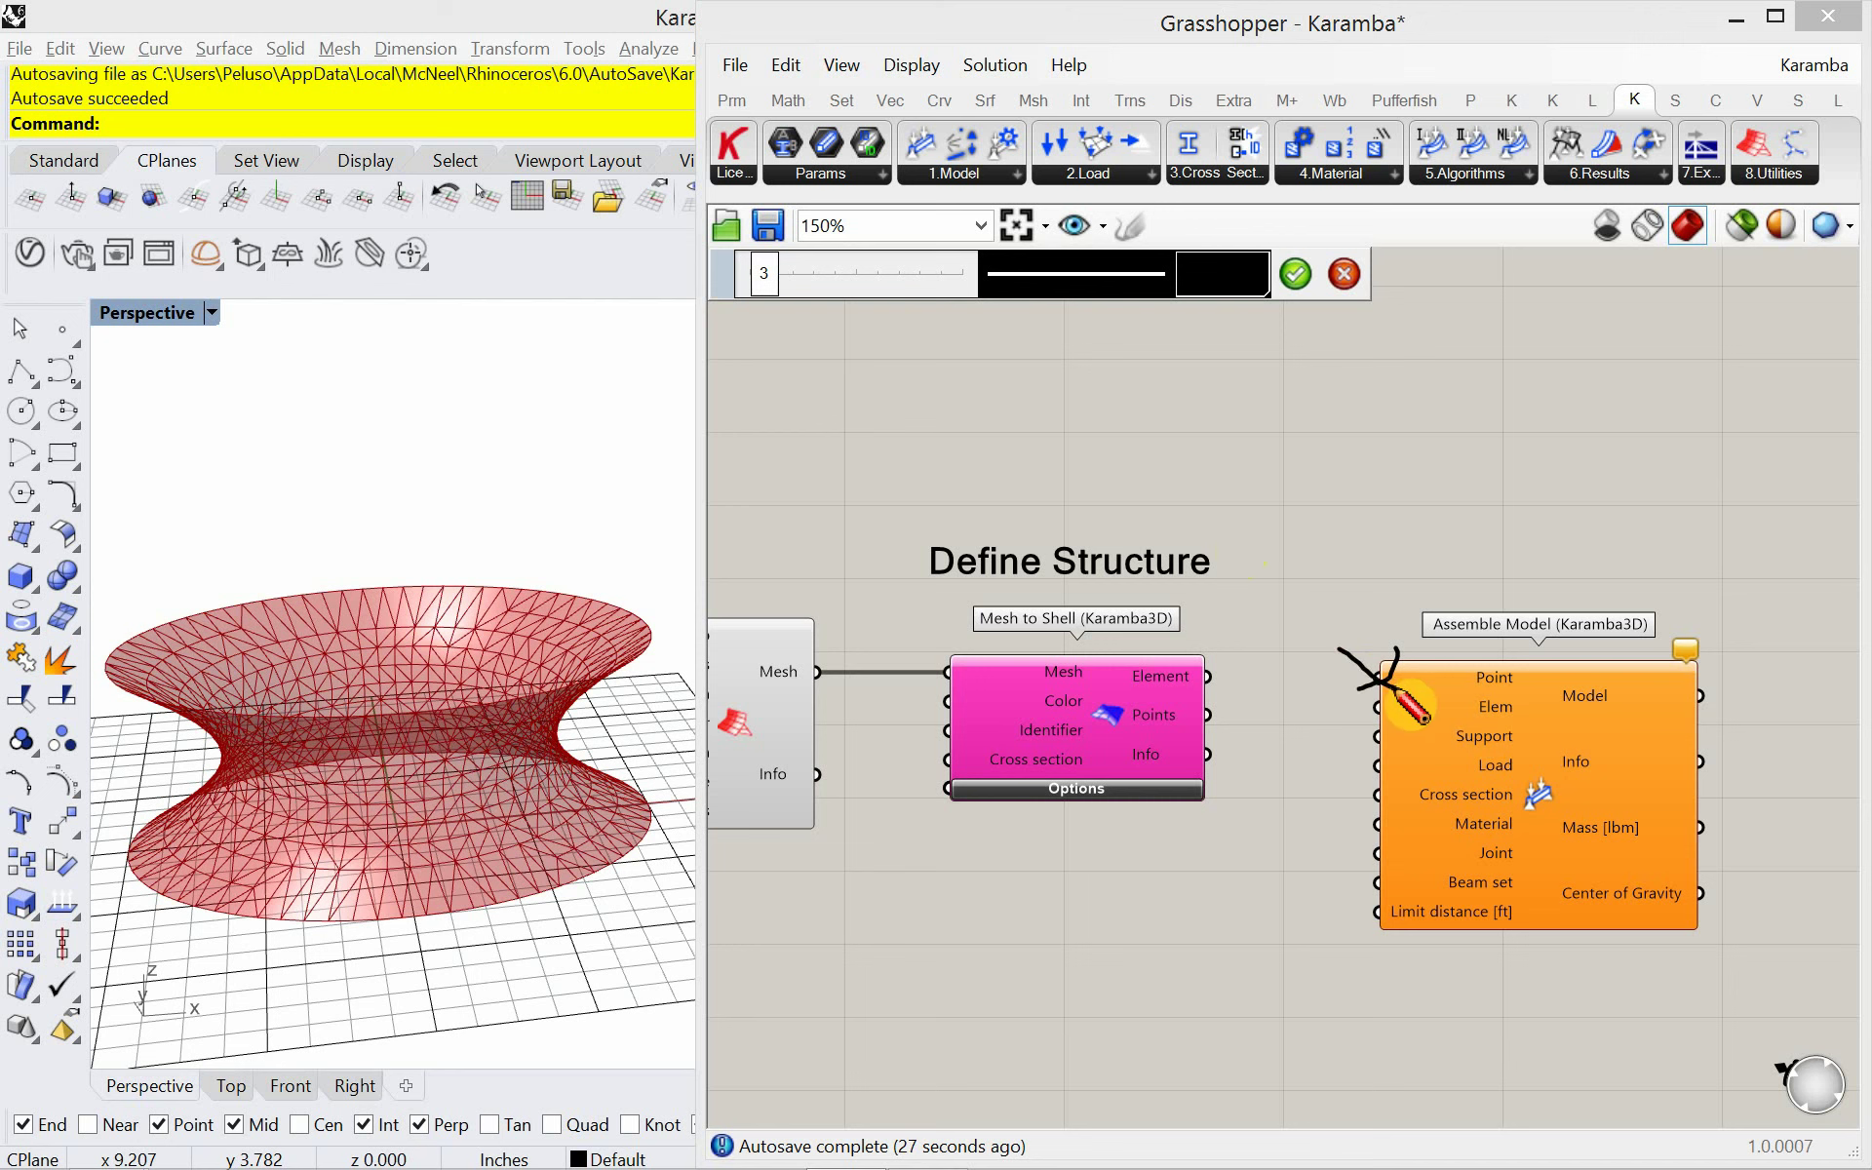
left_click(1294, 275)
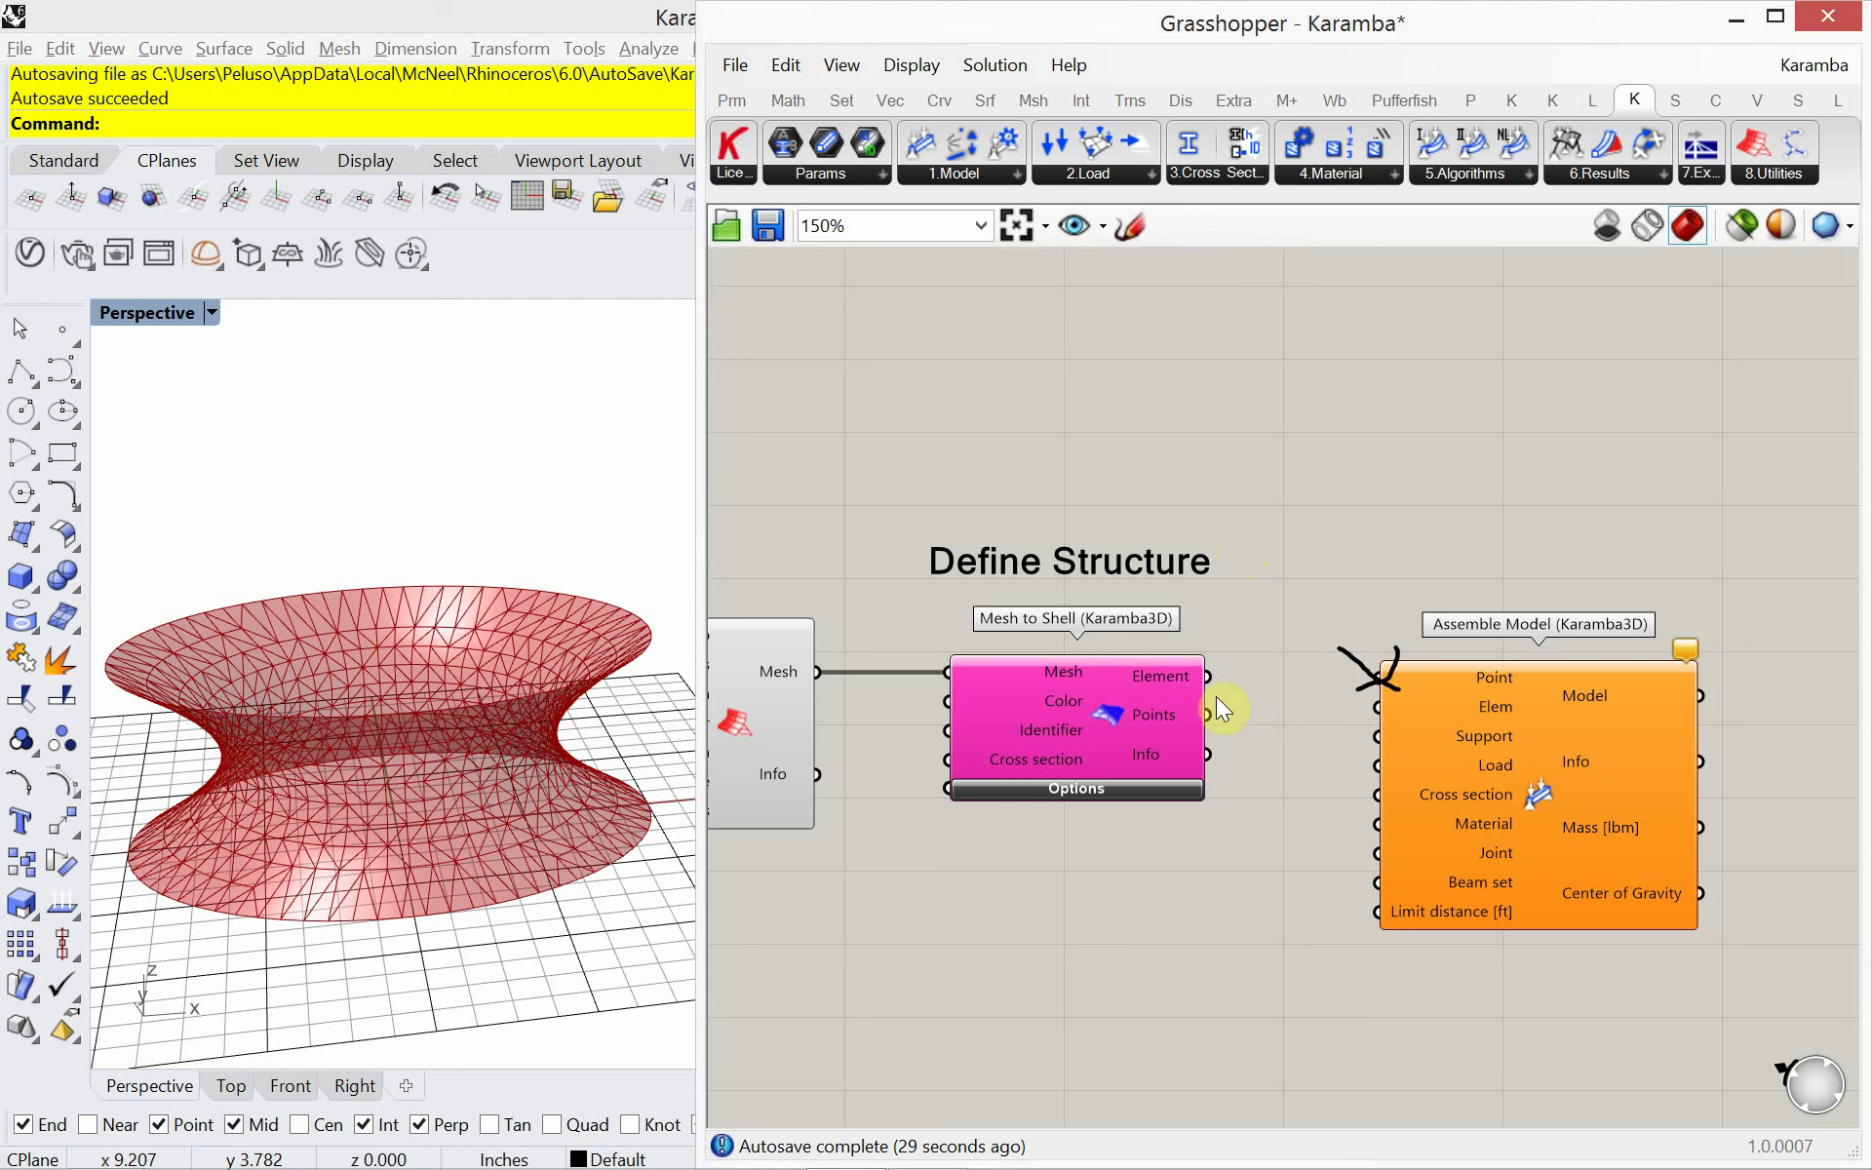
Wire the Mesh to Shell Element output into Assemble Model's Elem input and align Assemble Model so the wire runs straight.
left_click_drag(1208, 676, 1379, 728)
left_click_drag(1589, 975, 1473, 749)
left_click(1289, 926)
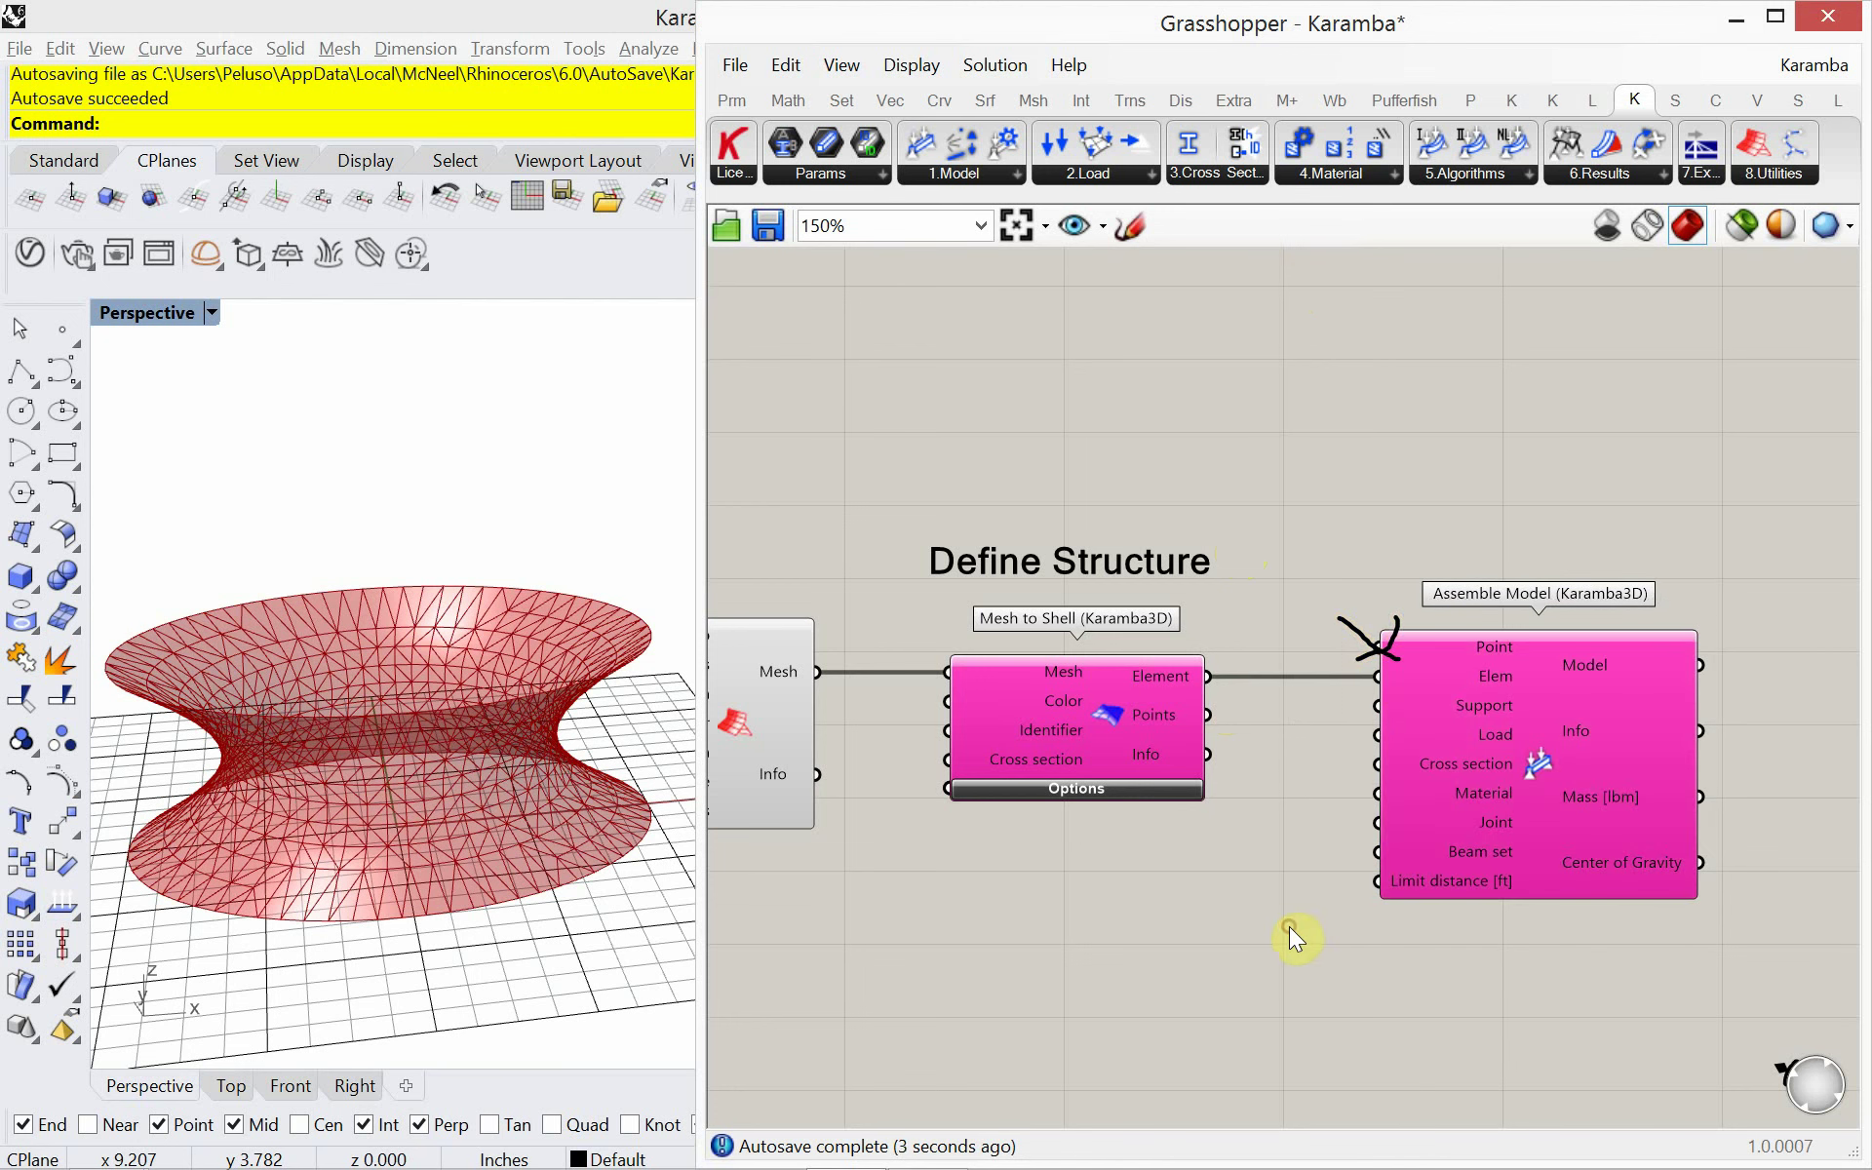
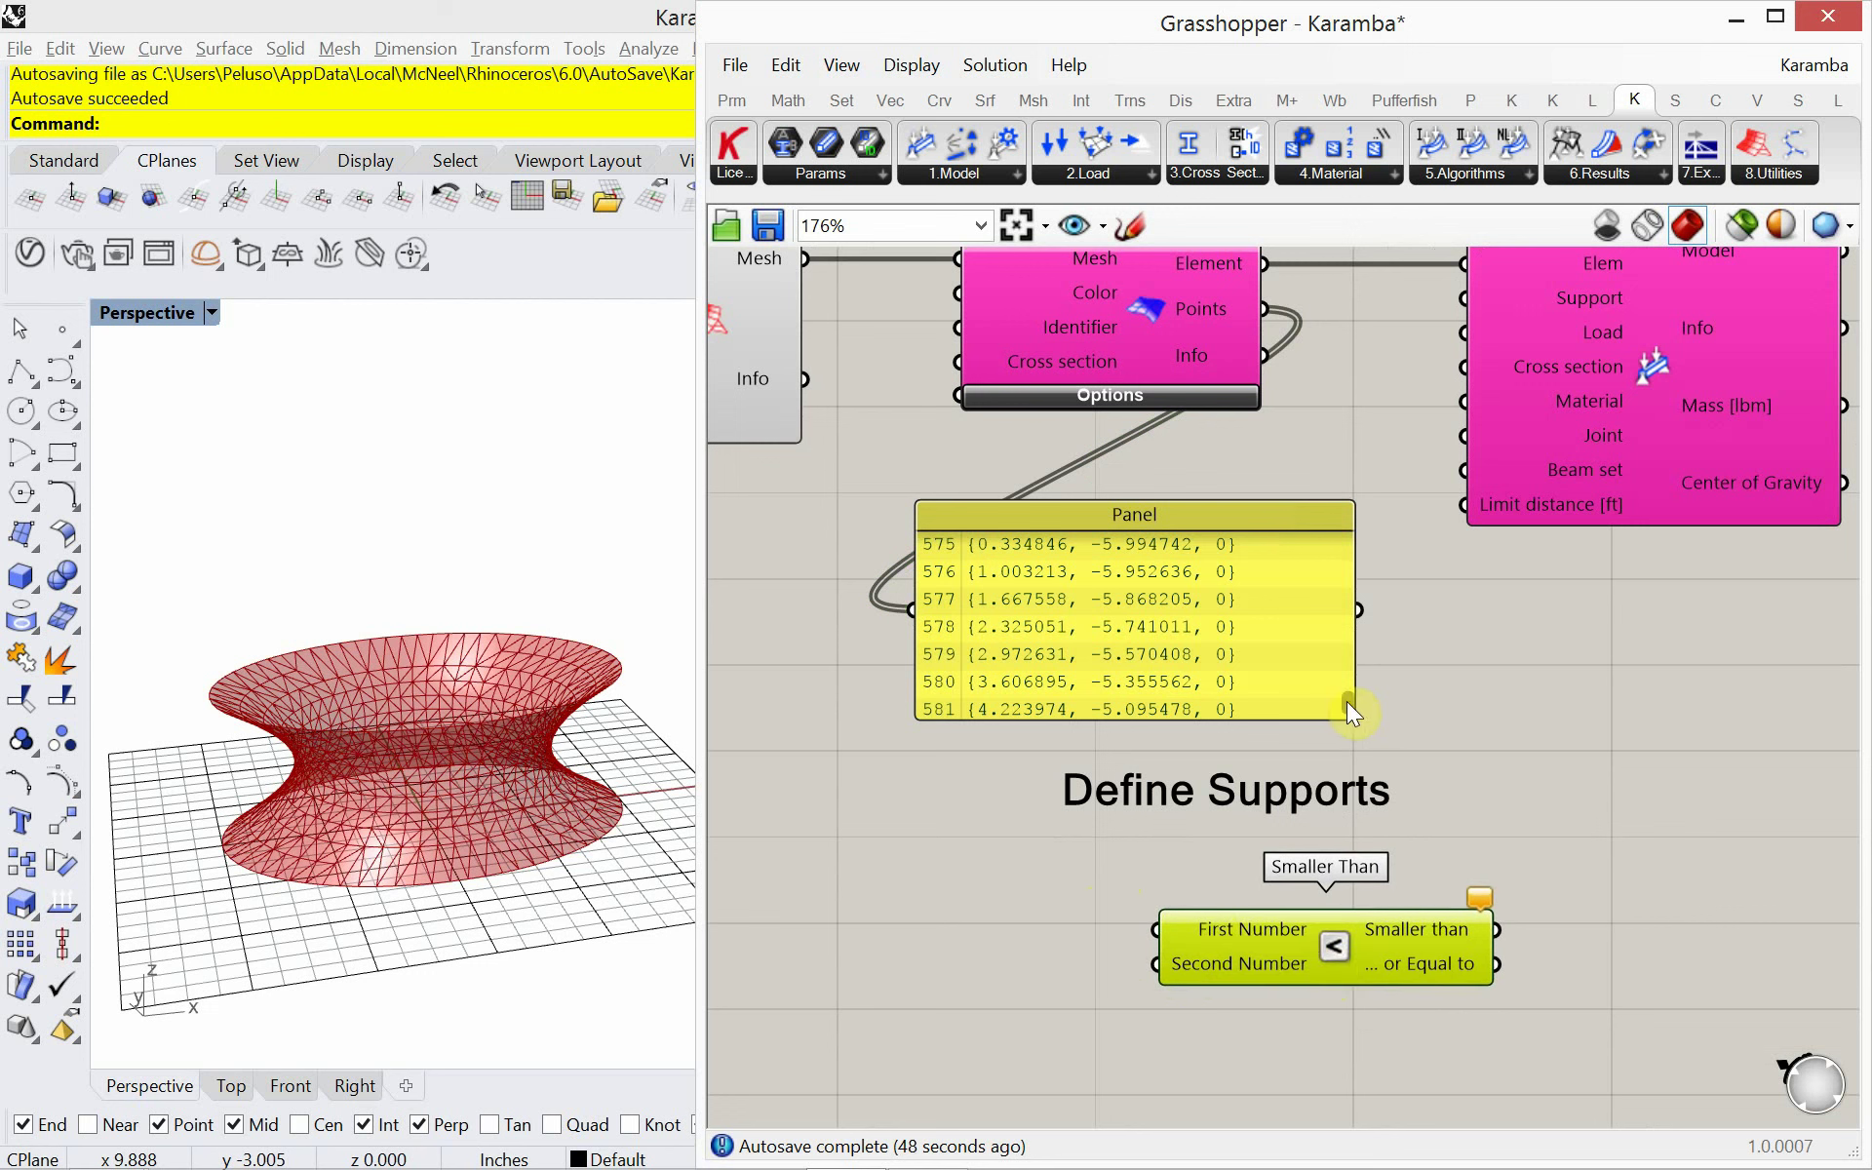
Examine the Z values of the mesh point coordinates in the panel, from the last entry back to the first and down again.
left_click_drag(1348, 700, 1347, 716)
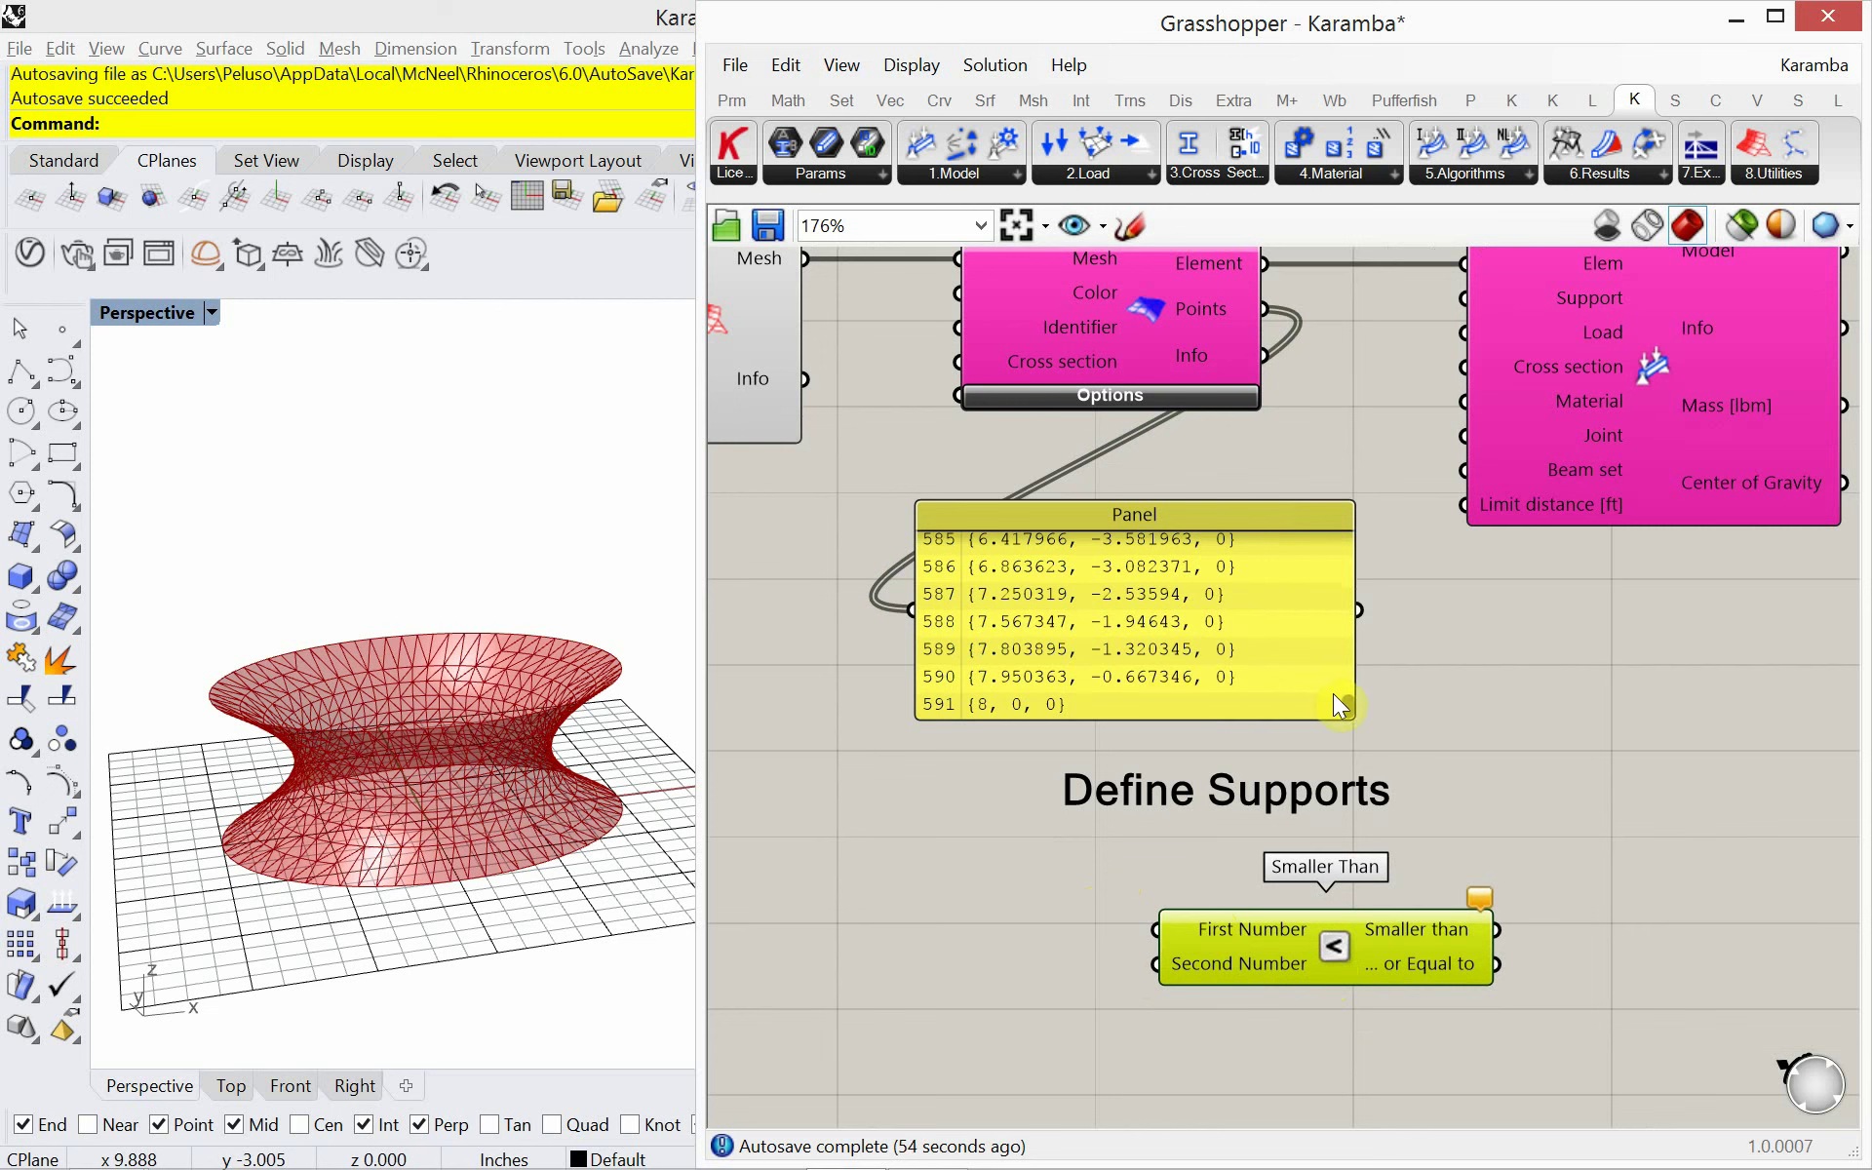
left_click_drag(1347, 704, 1360, 538)
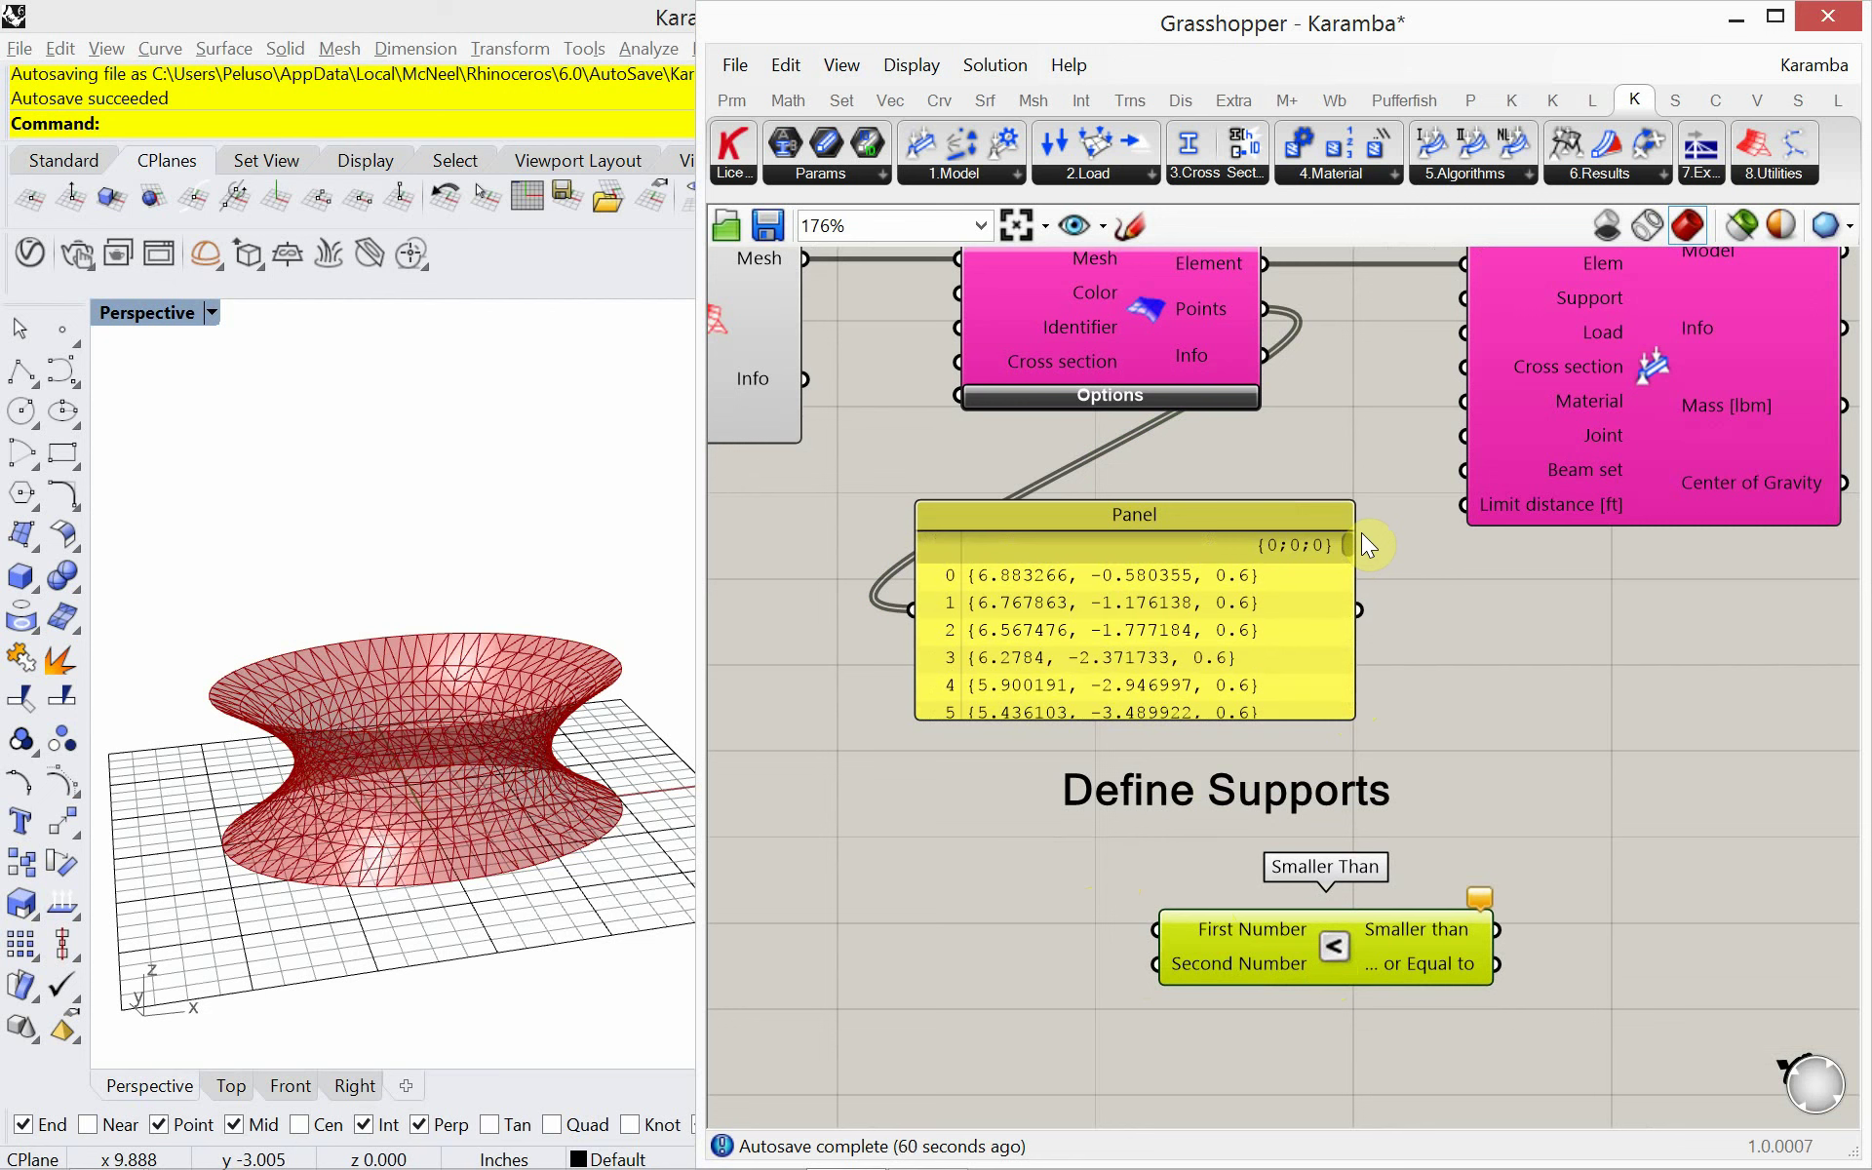
left_click_drag(1361, 532, 1351, 547)
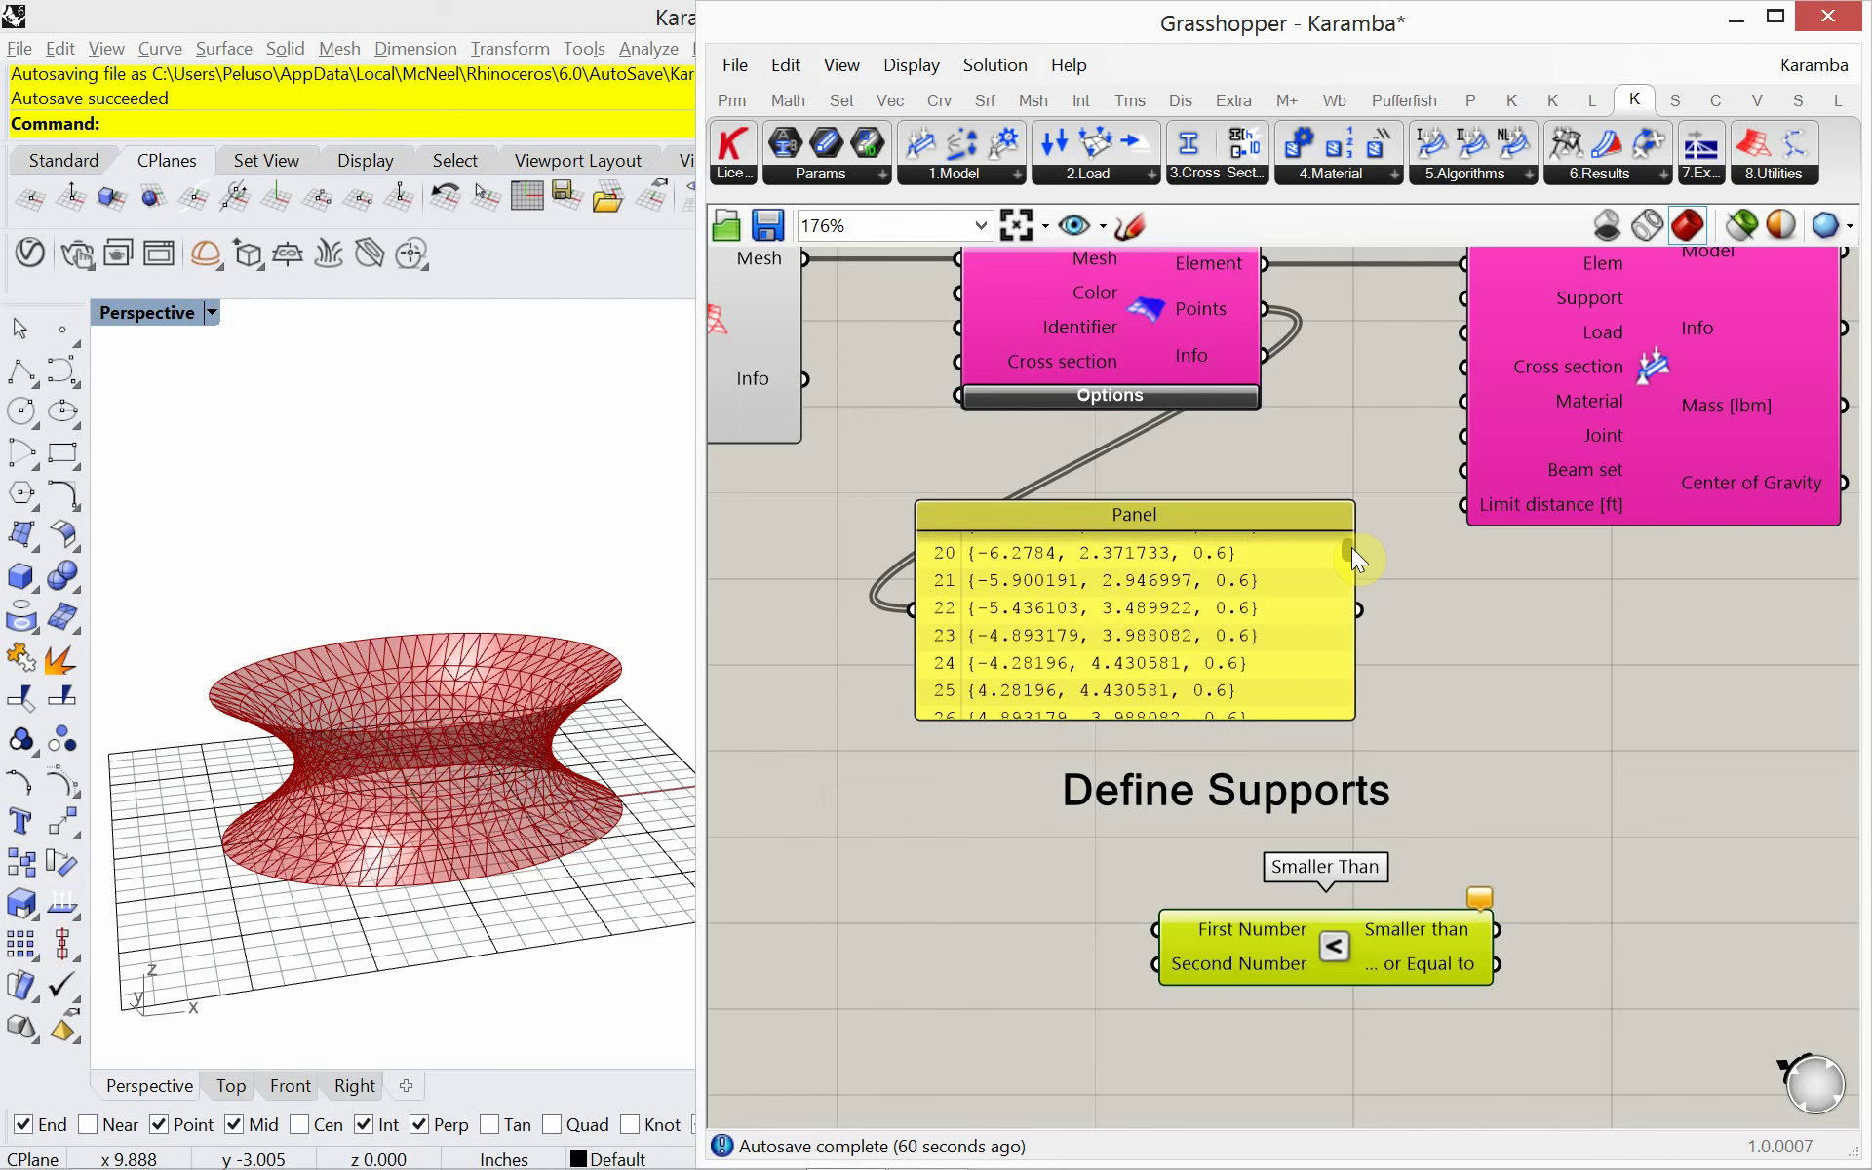
left_click_drag(1351, 547, 1347, 712)
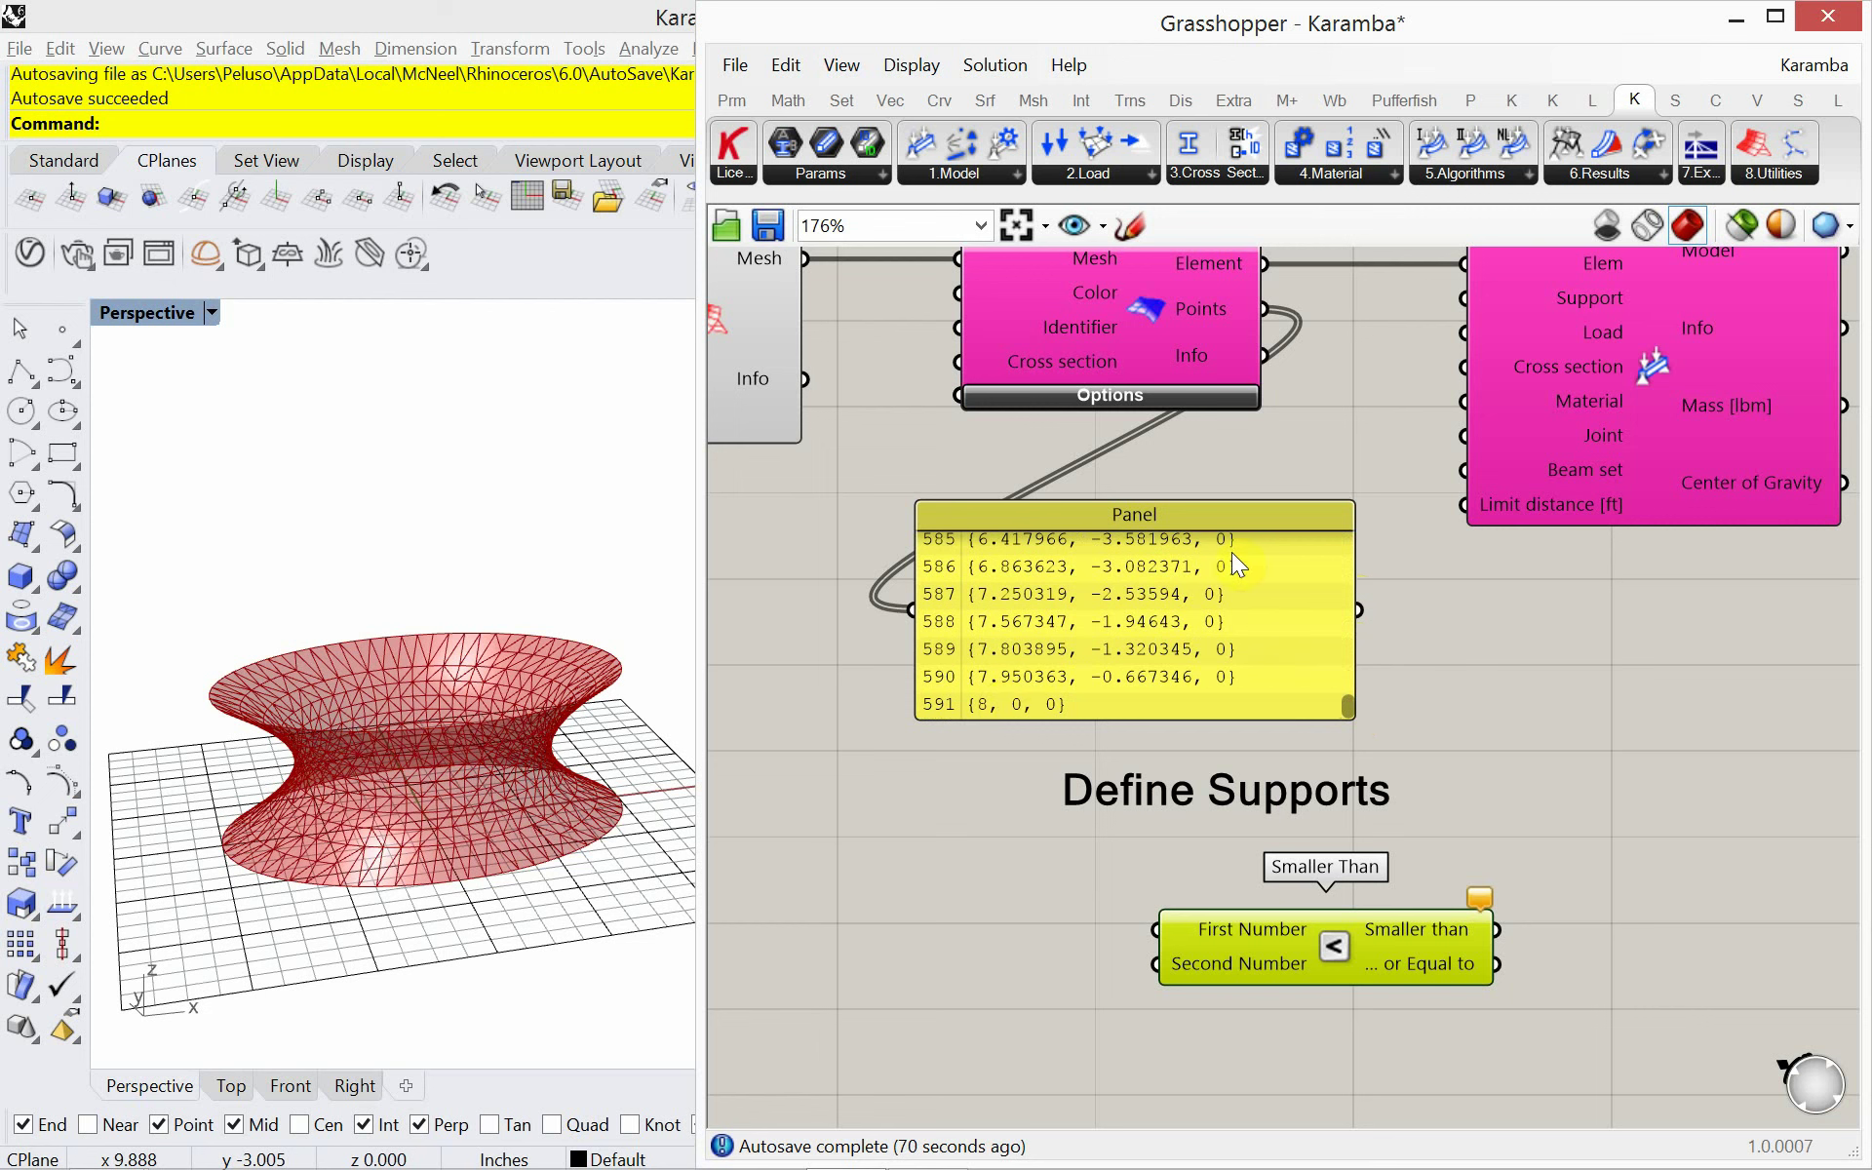
Add a Deconstruct point component below the coordinates panel and place it left of the Smaller Than component, under Define Supports.
double_click(933, 914)
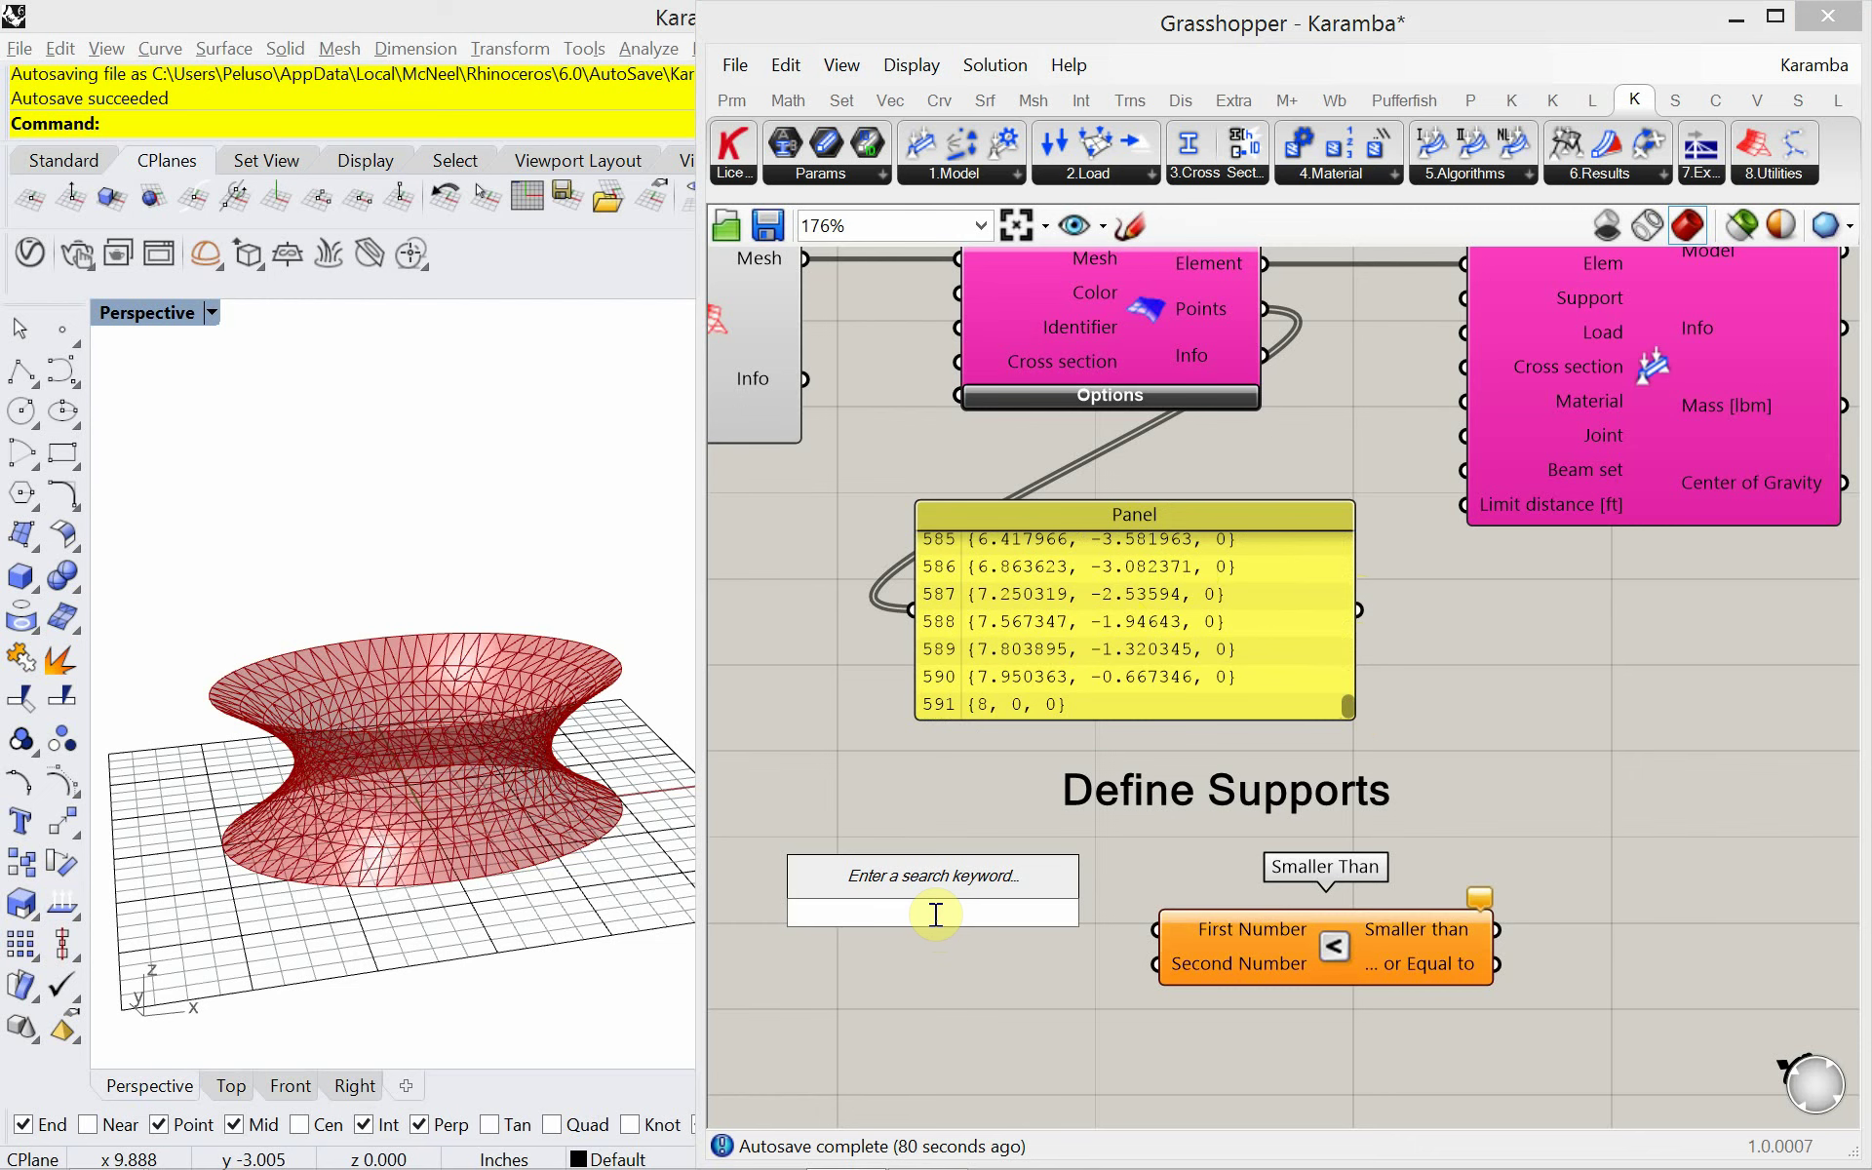
type("deco")
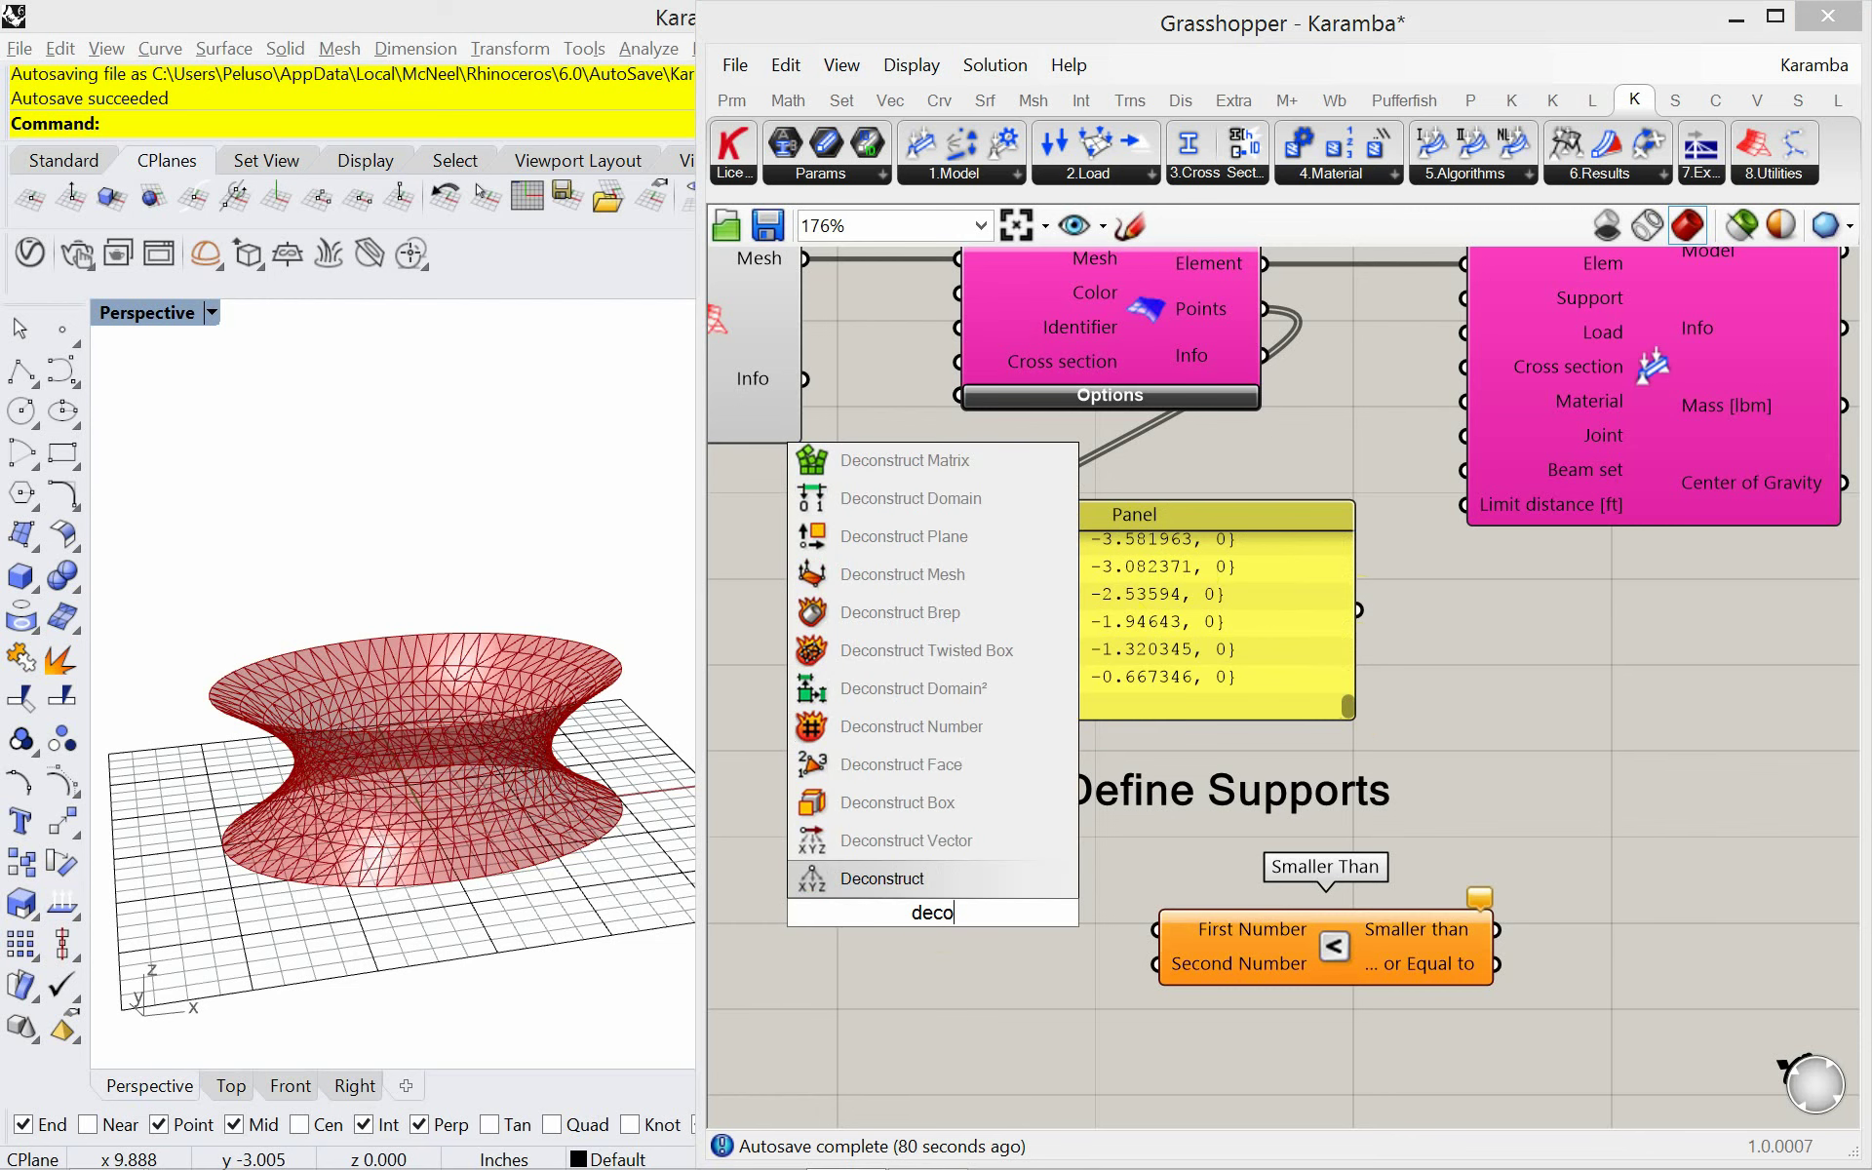
left_click(927, 880)
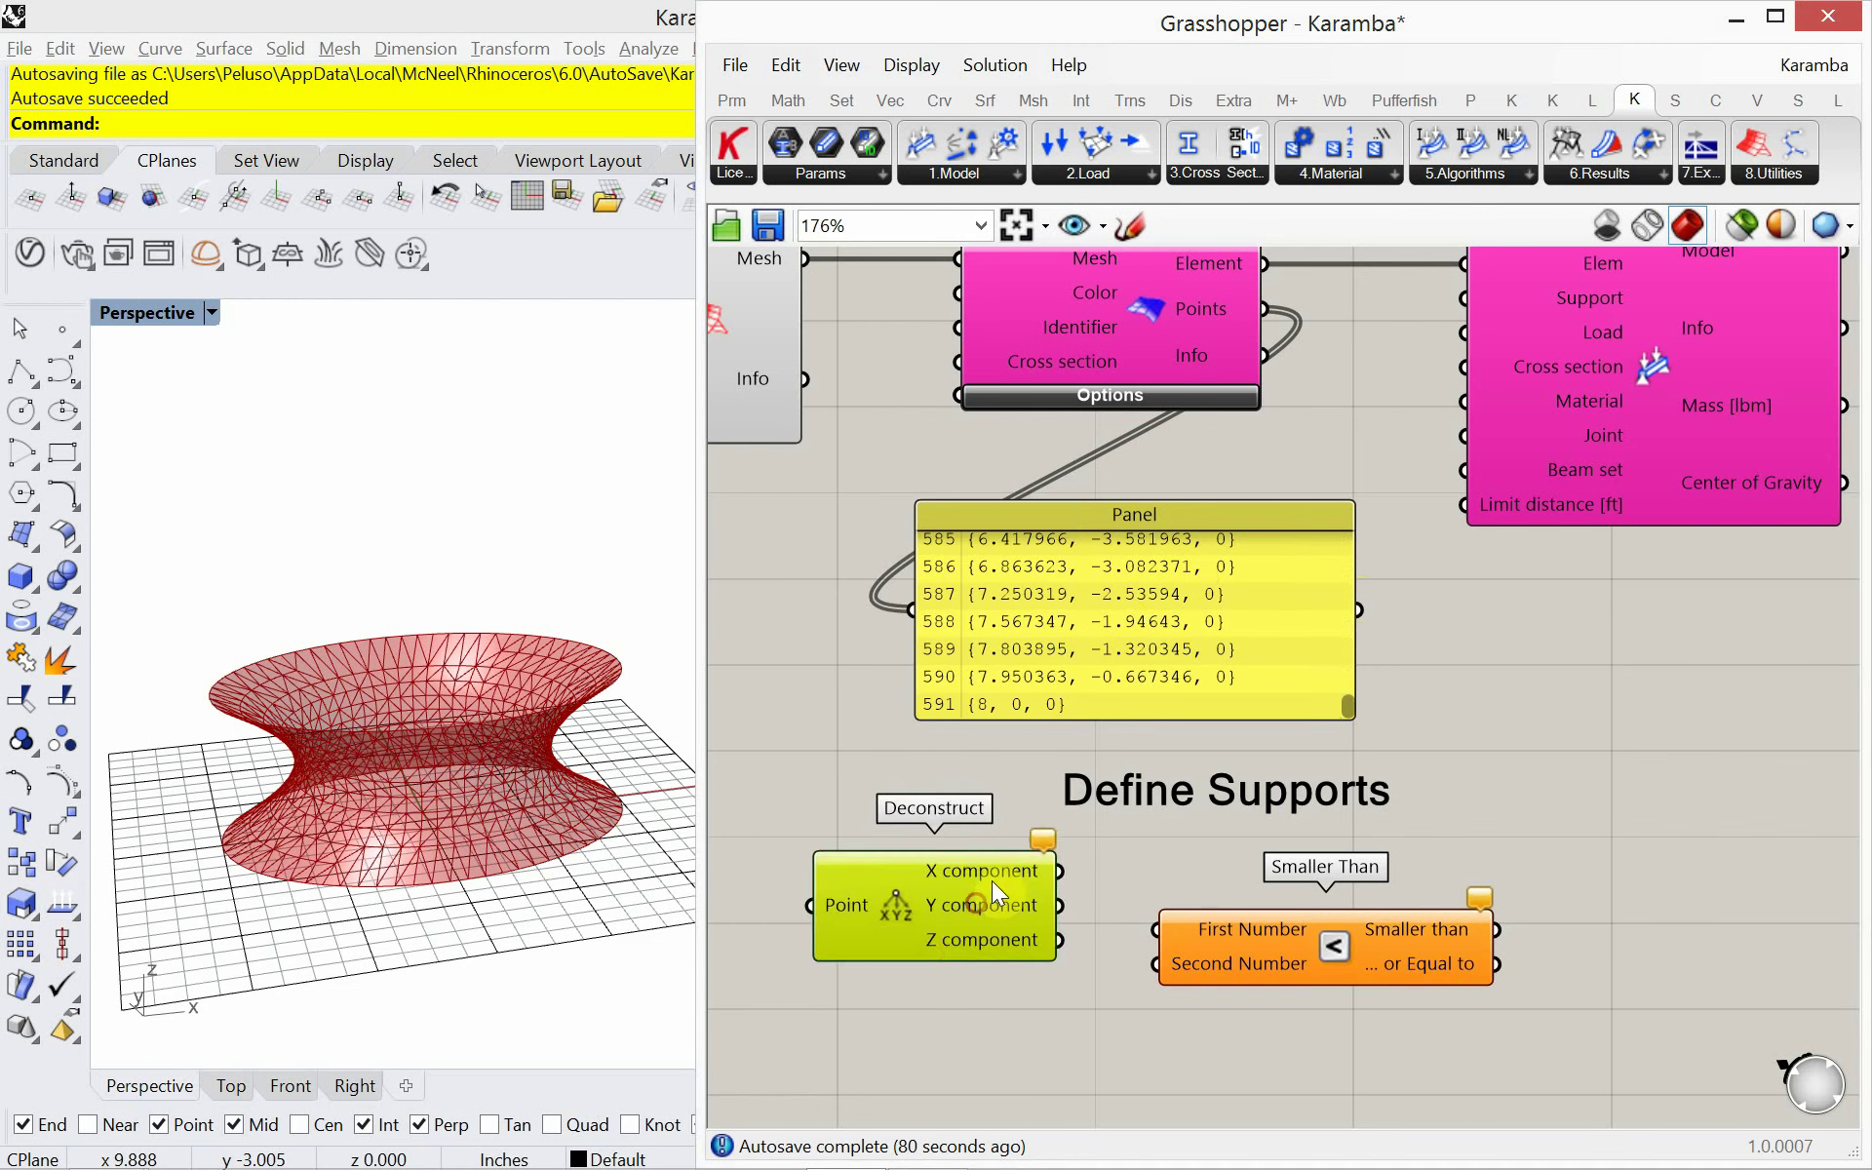
scroll(1020, 845, "down", 2)
left_click_drag(1015, 856, 989, 923)
left_click_drag(1179, 926, 1262, 926)
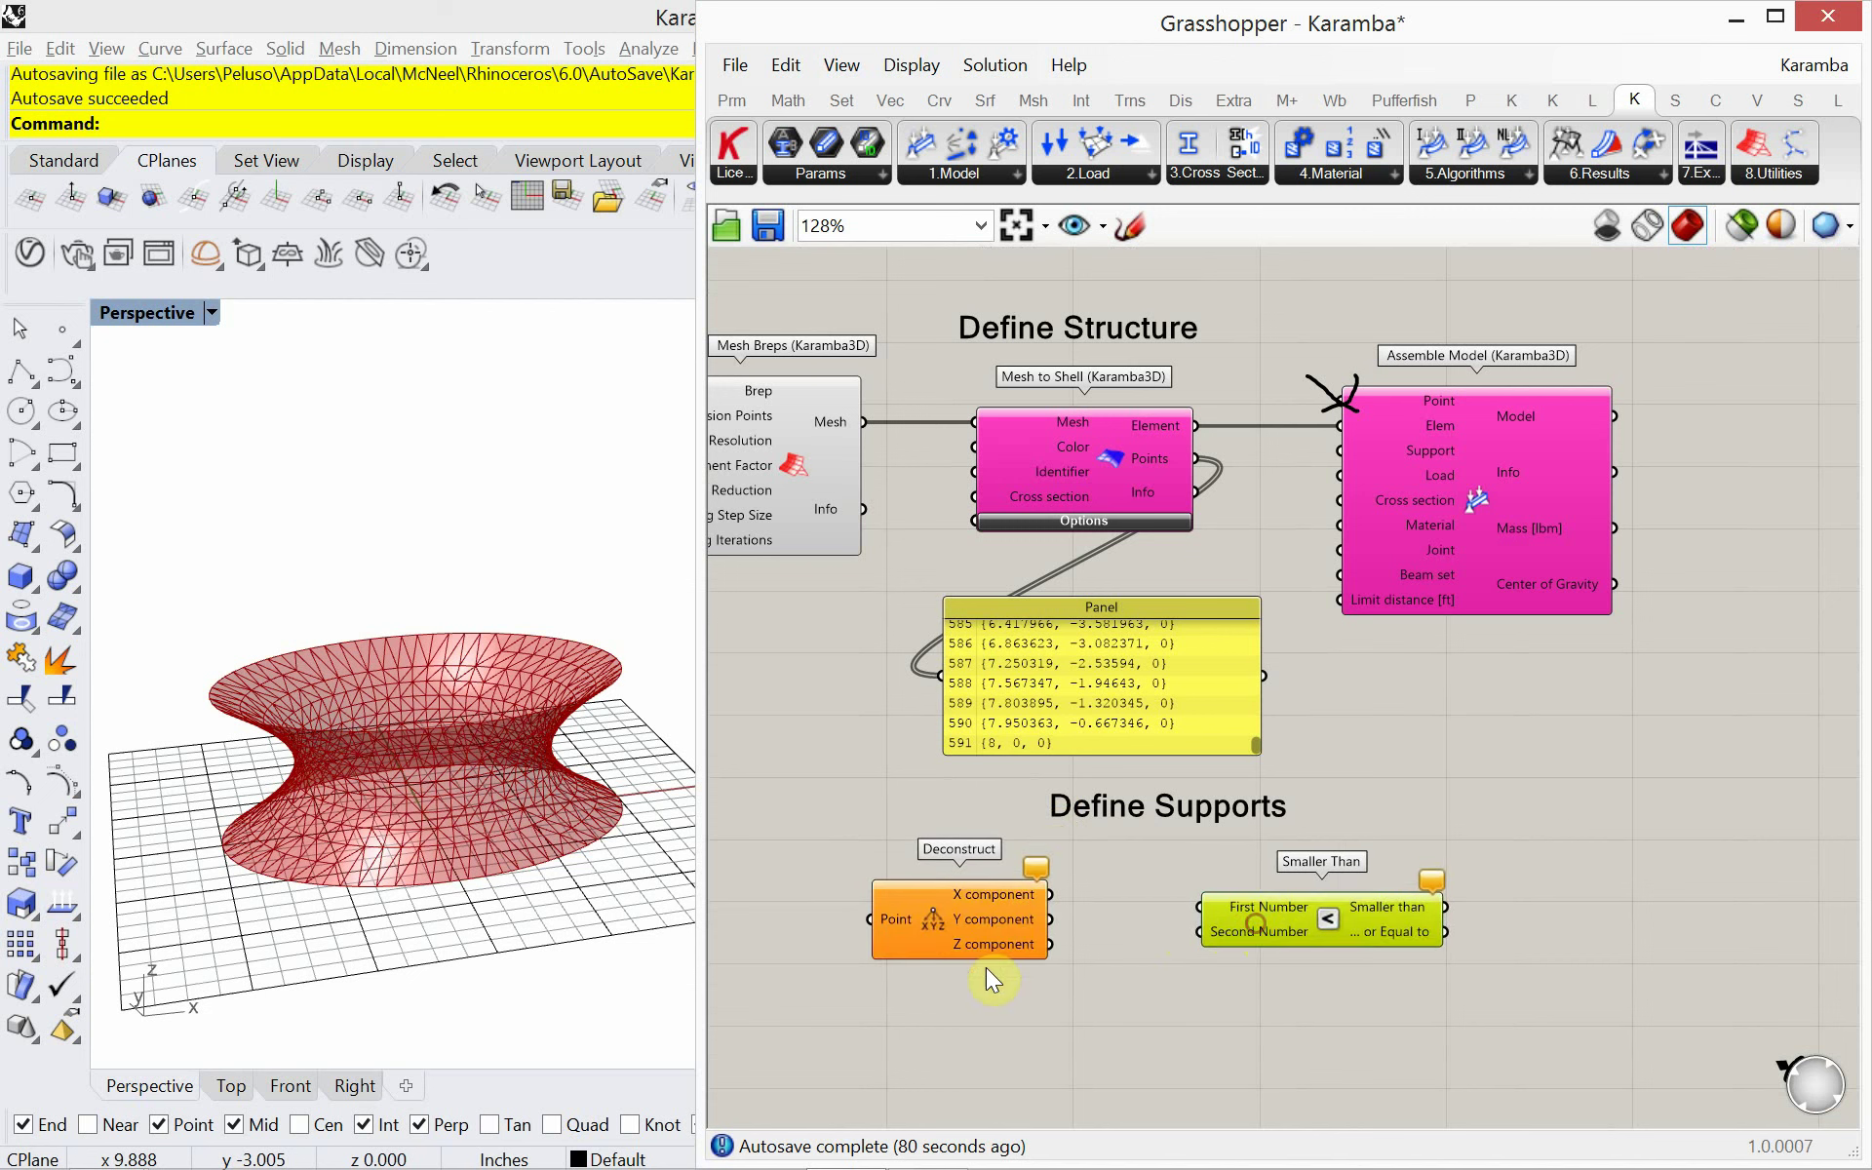
left_click(986, 962)
left_click_drag(992, 938, 1073, 945)
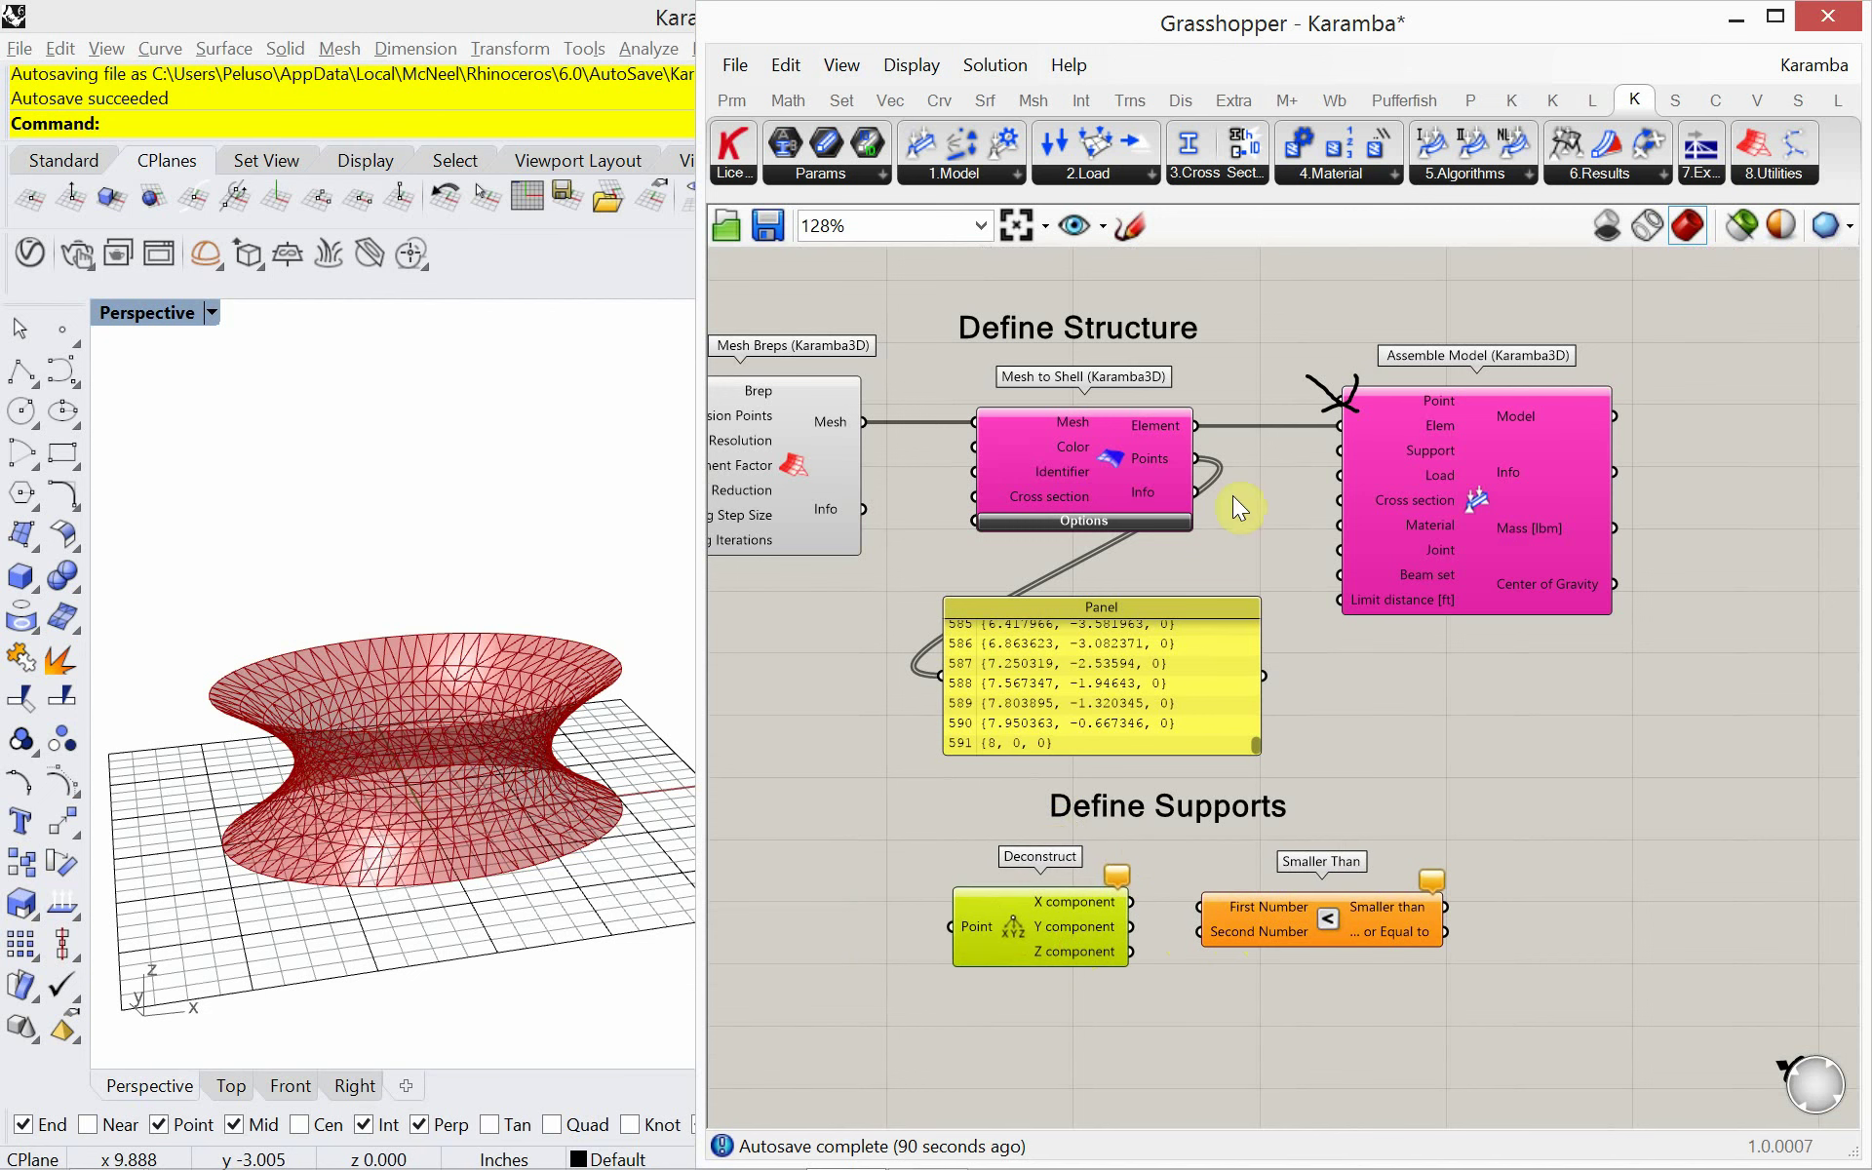
Wire the Mesh to Shell Points into Deconstruct and its Z component into Smaller Than's First Number, then align Deconstruct with that input.
left_click_drag(1209, 478, 938, 926)
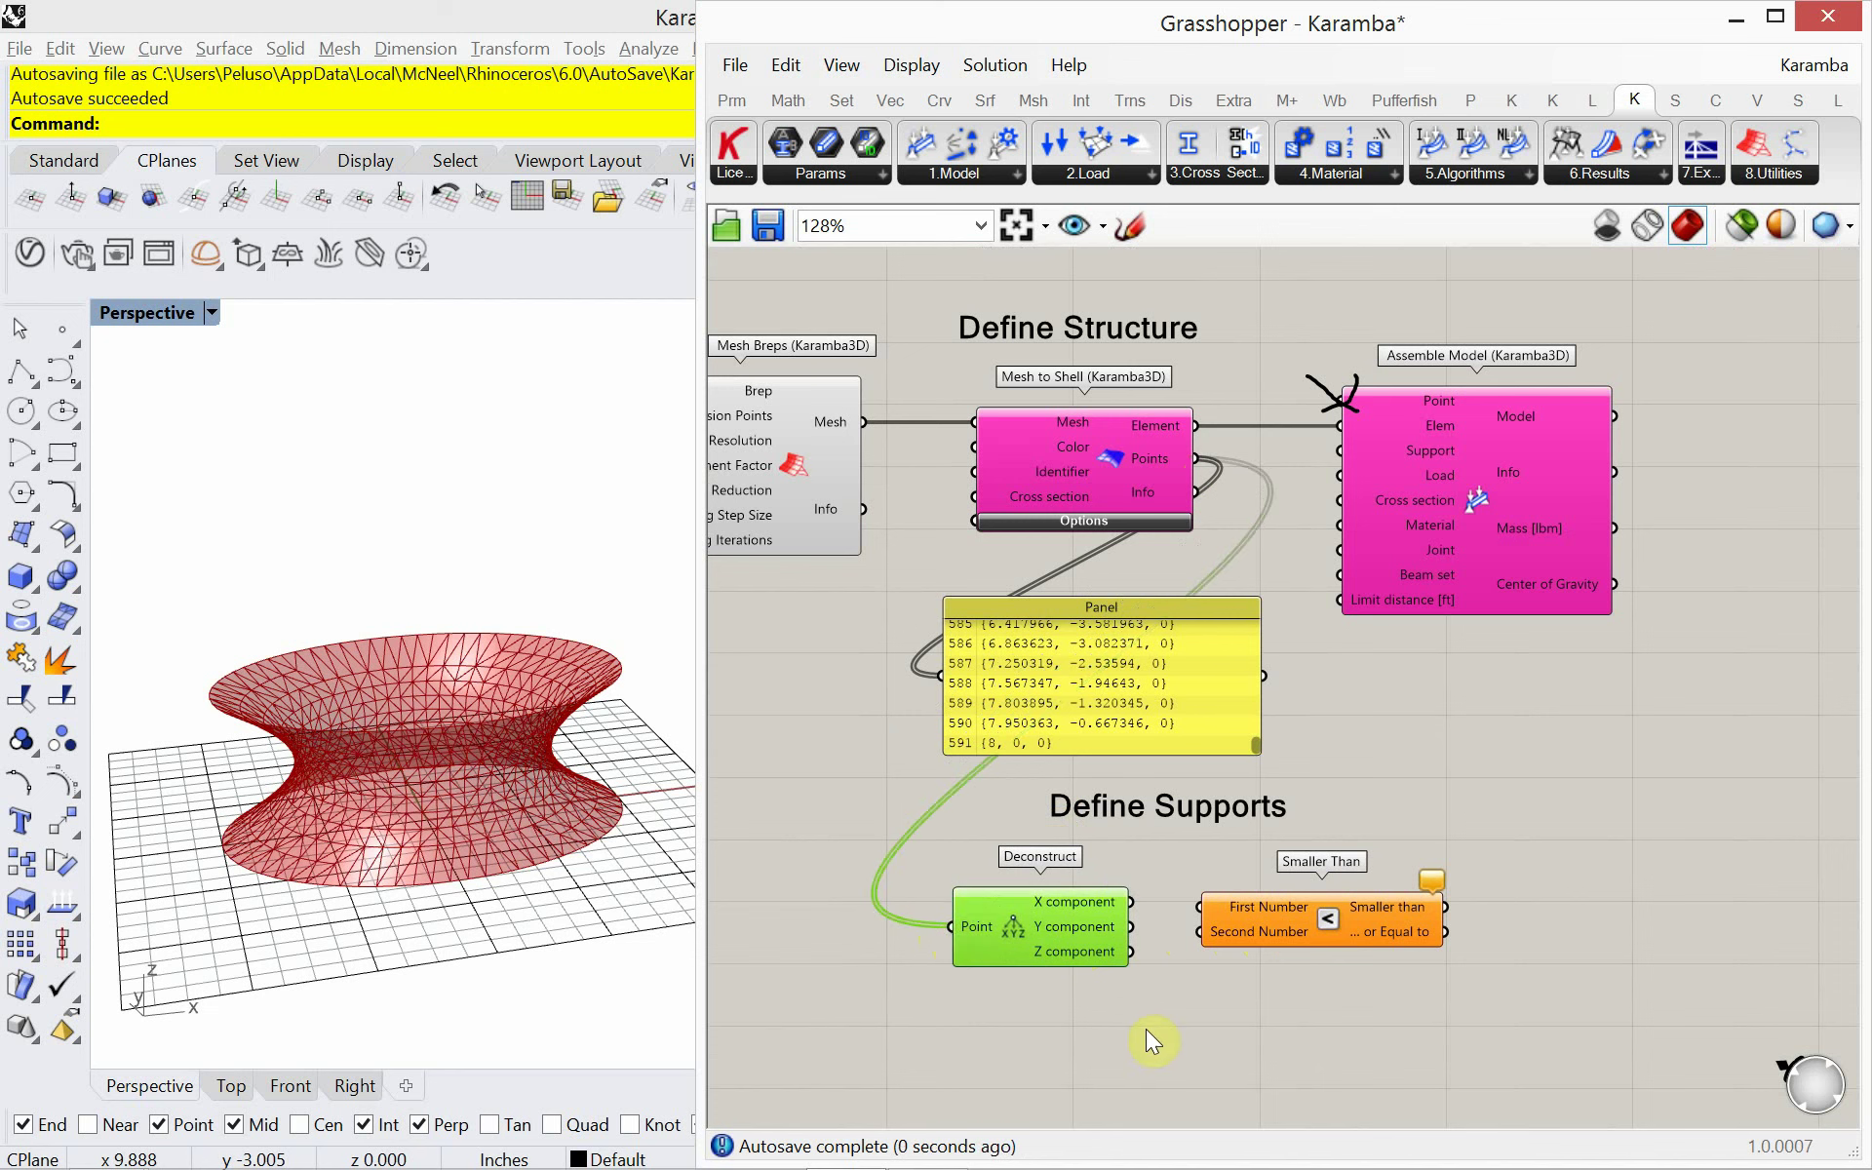
left_click_drag(1131, 952, 1200, 908)
left_click_drag(1051, 951, 989, 904)
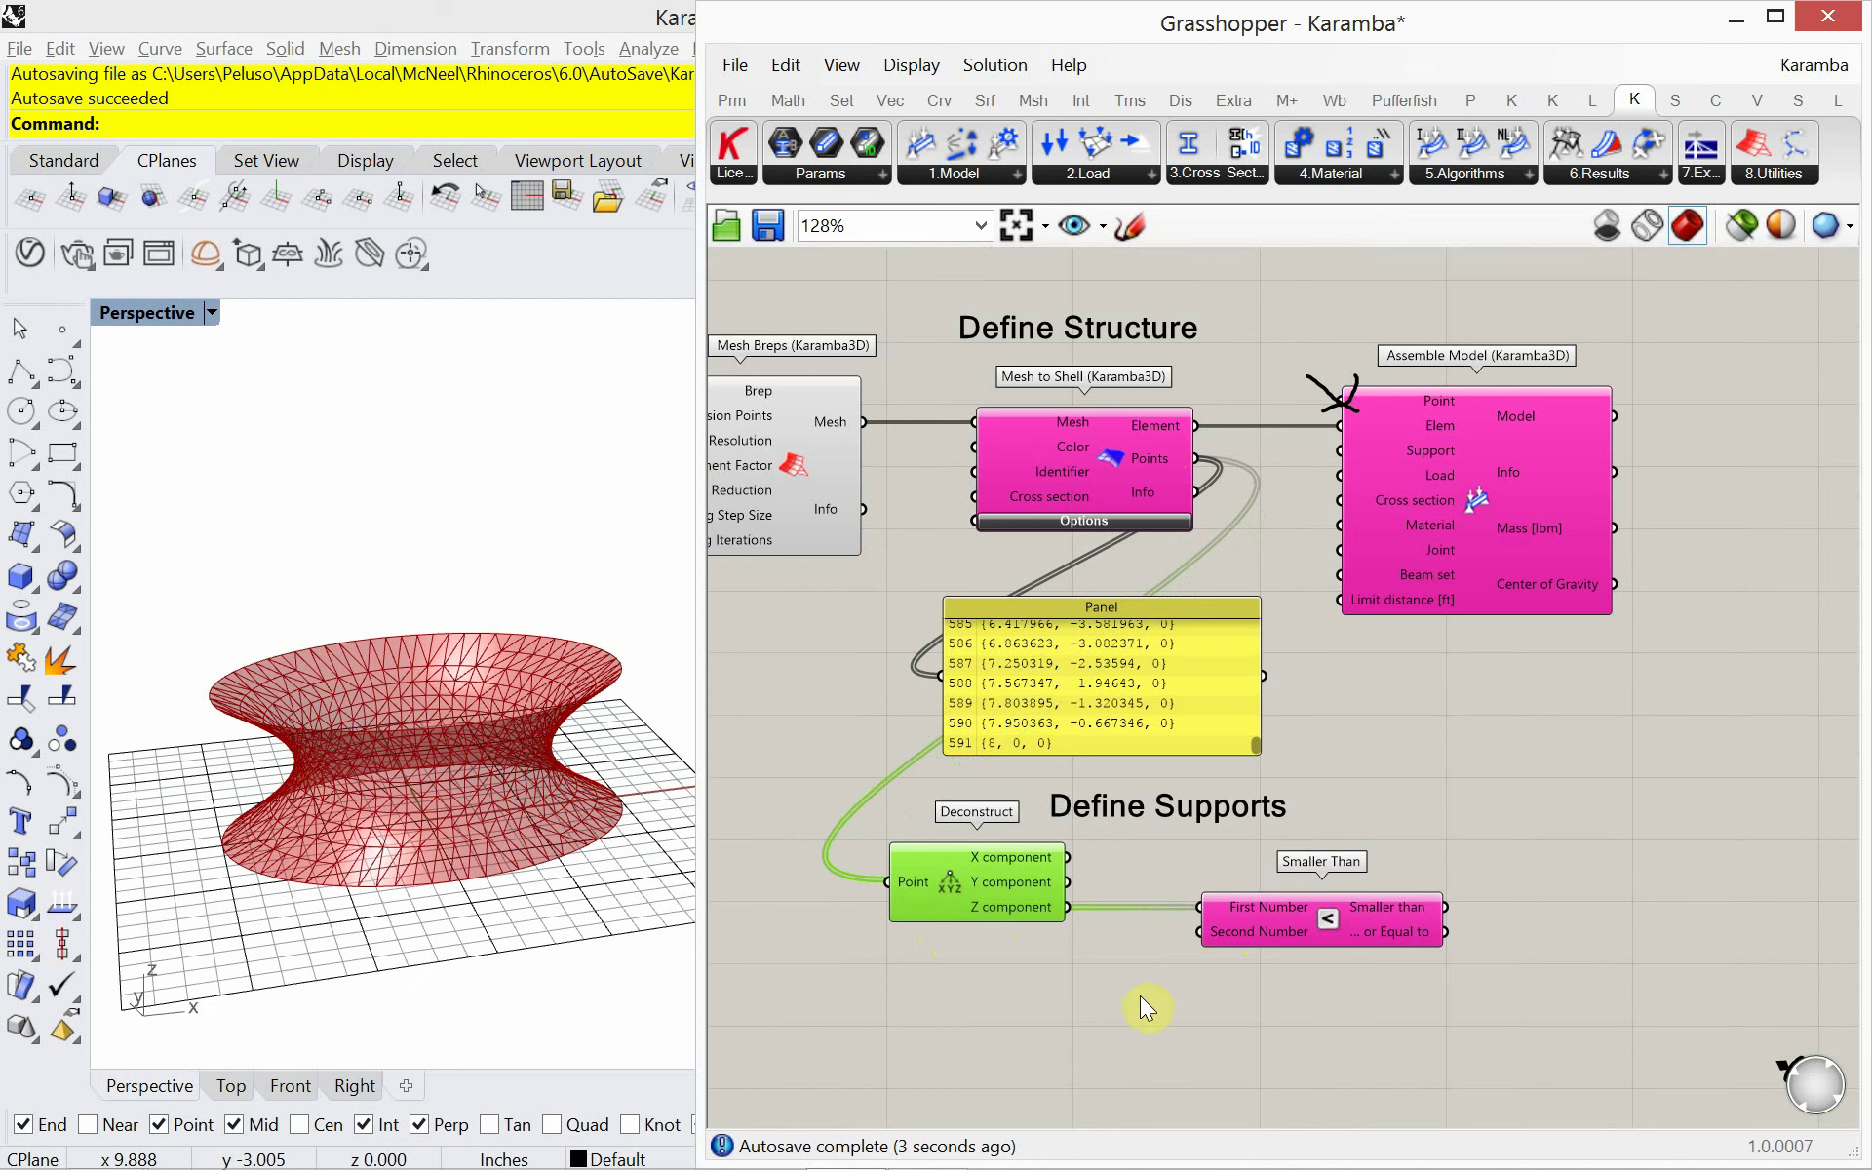
Add a number slider set to 0.005 below Deconstruct and wire it into Smaller Than's Second Number input.
left_click(1004, 993)
double_click(1003, 992)
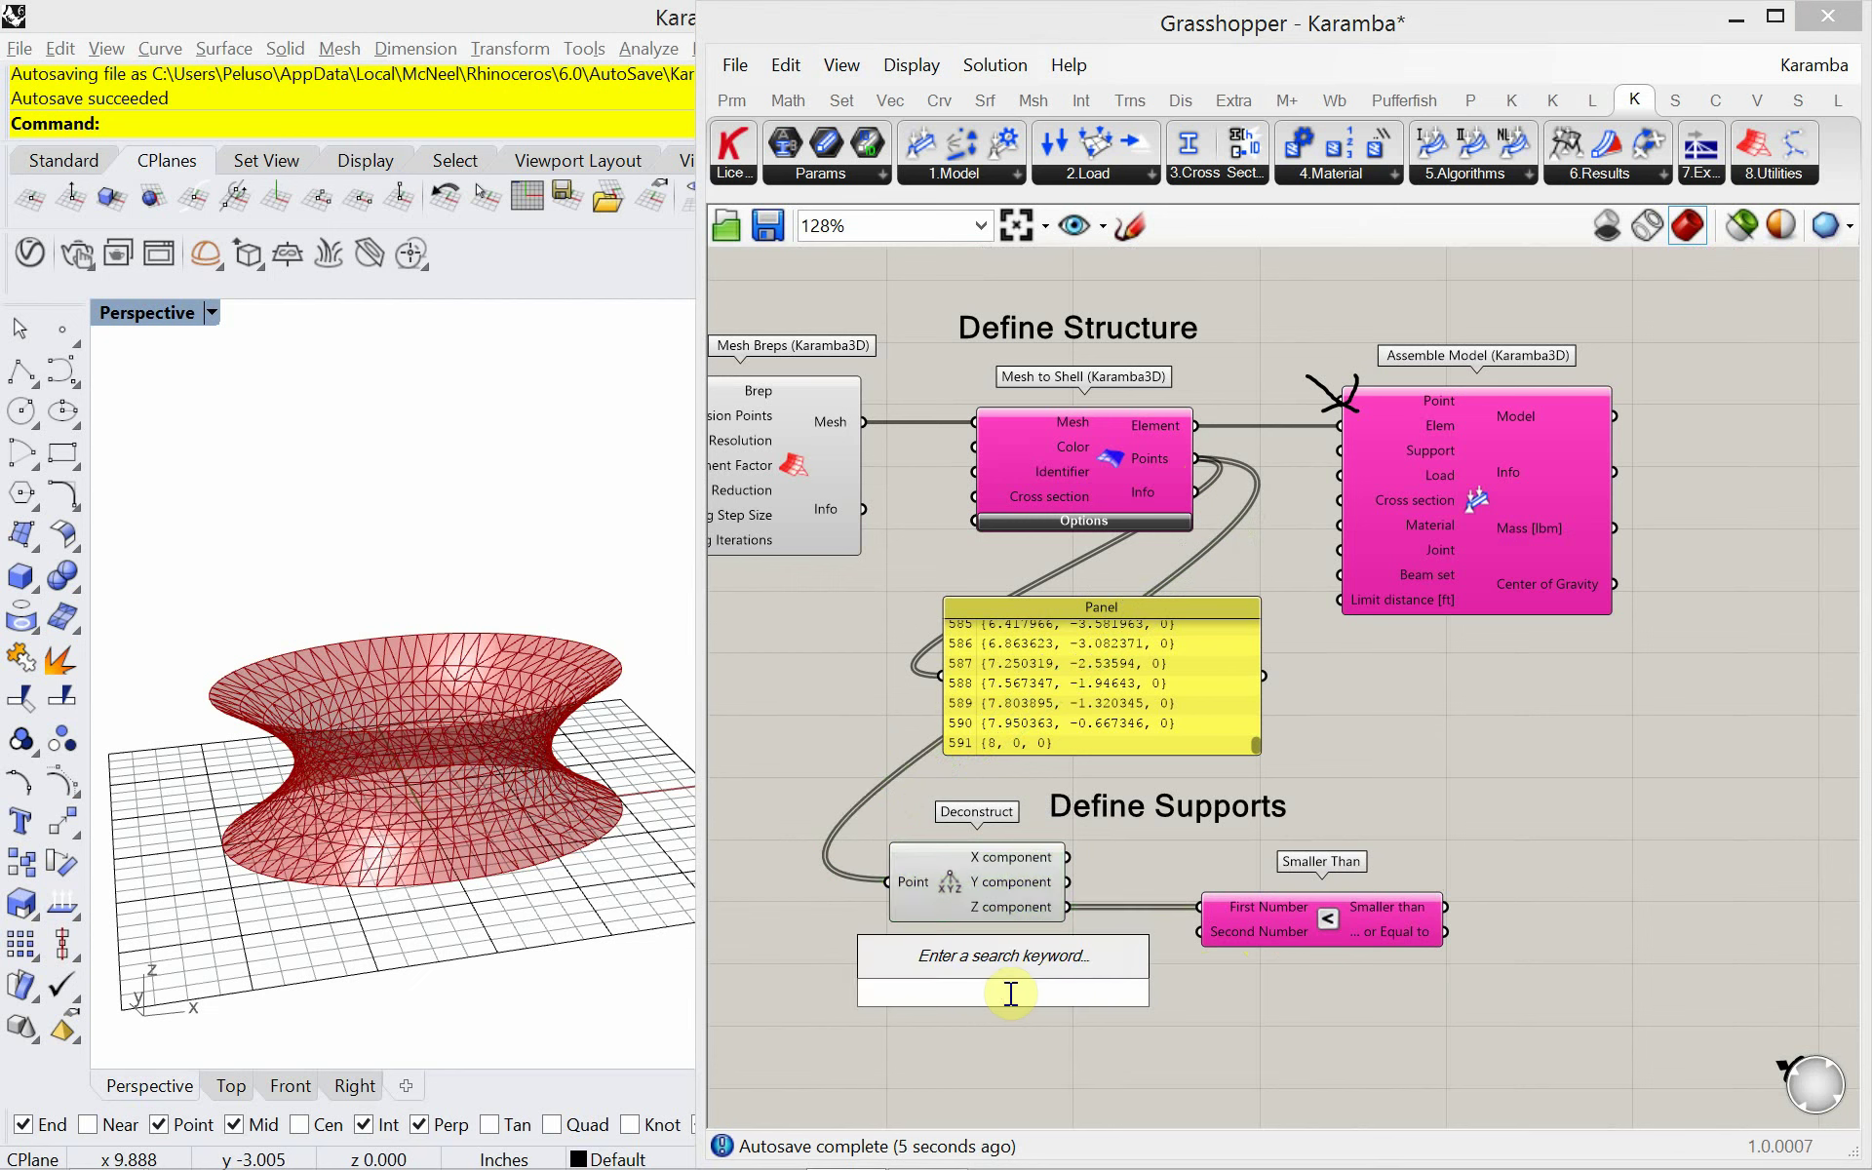
type("p")
type("0")
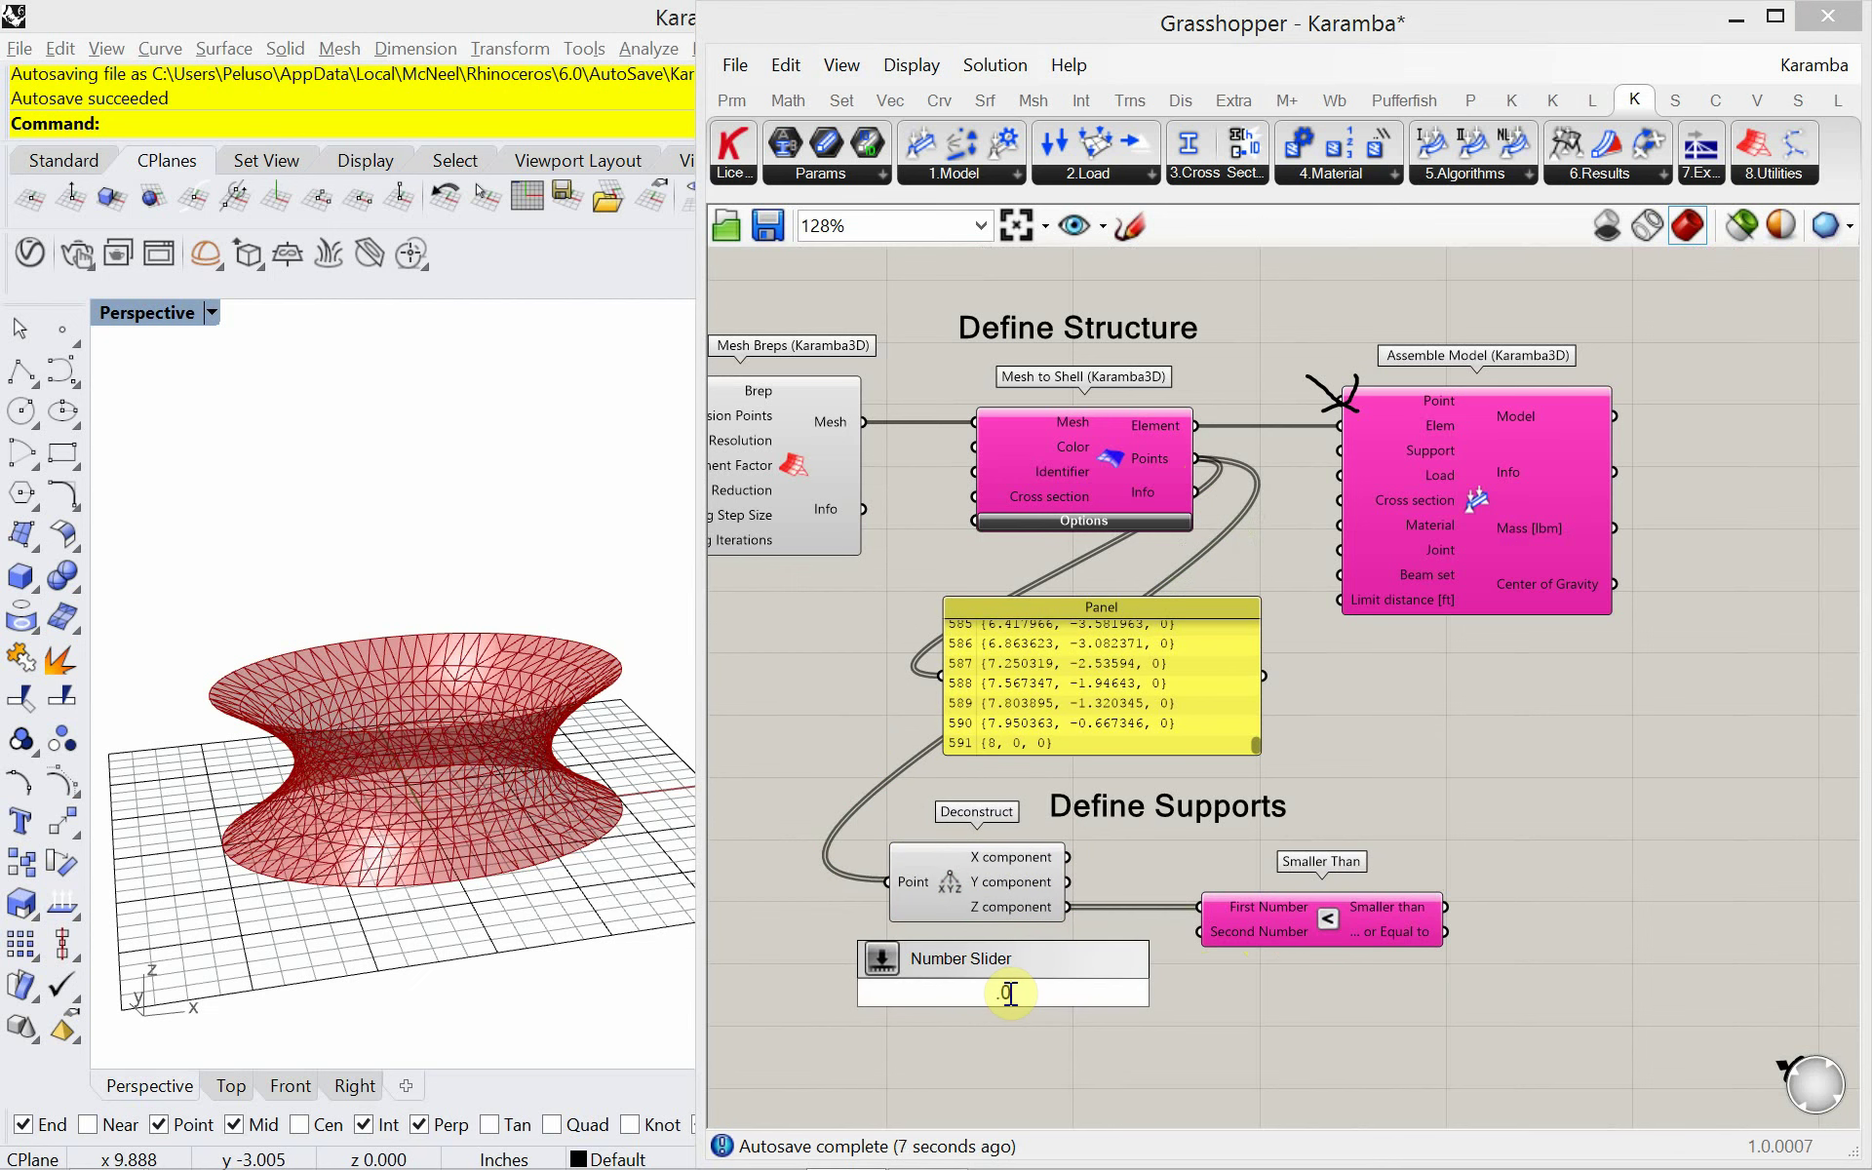
type("5")
key("BackSpace")
type("05")
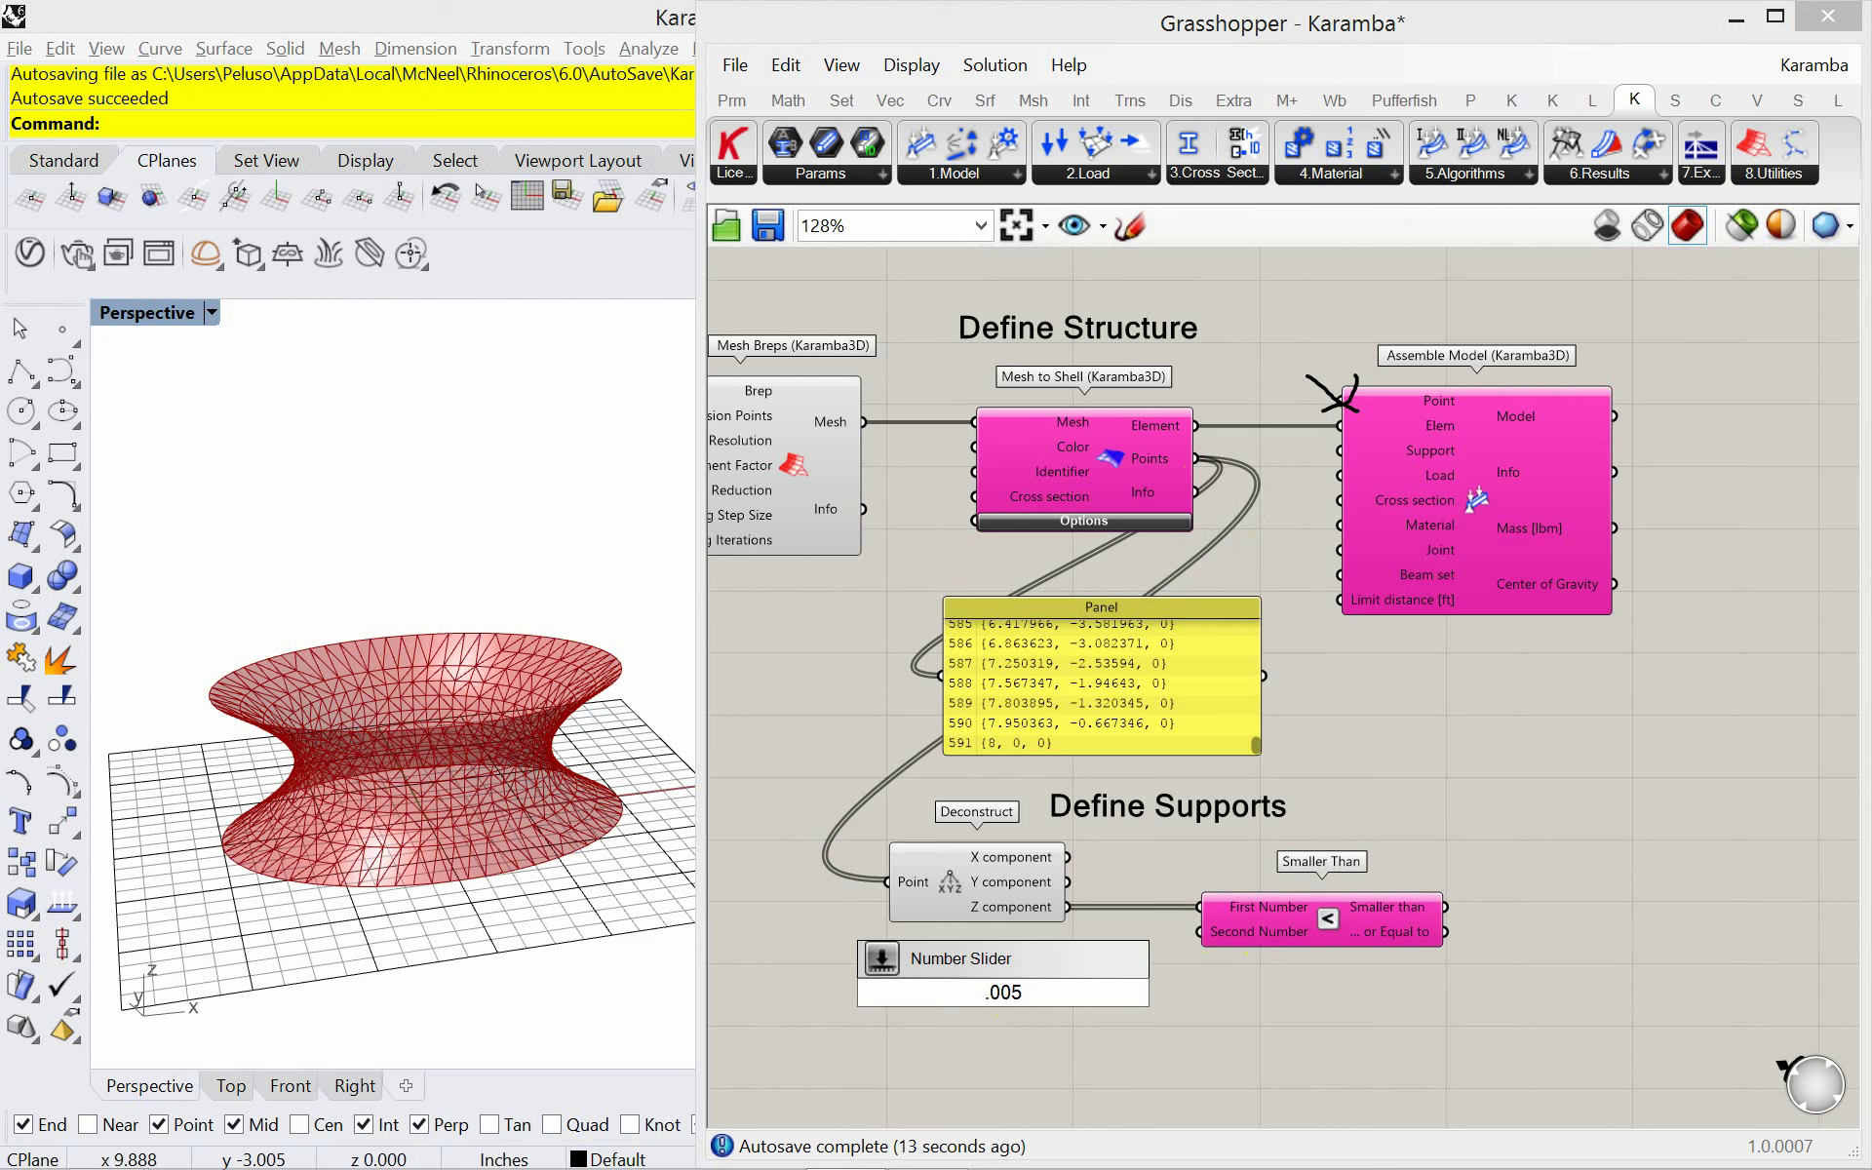
key("Return")
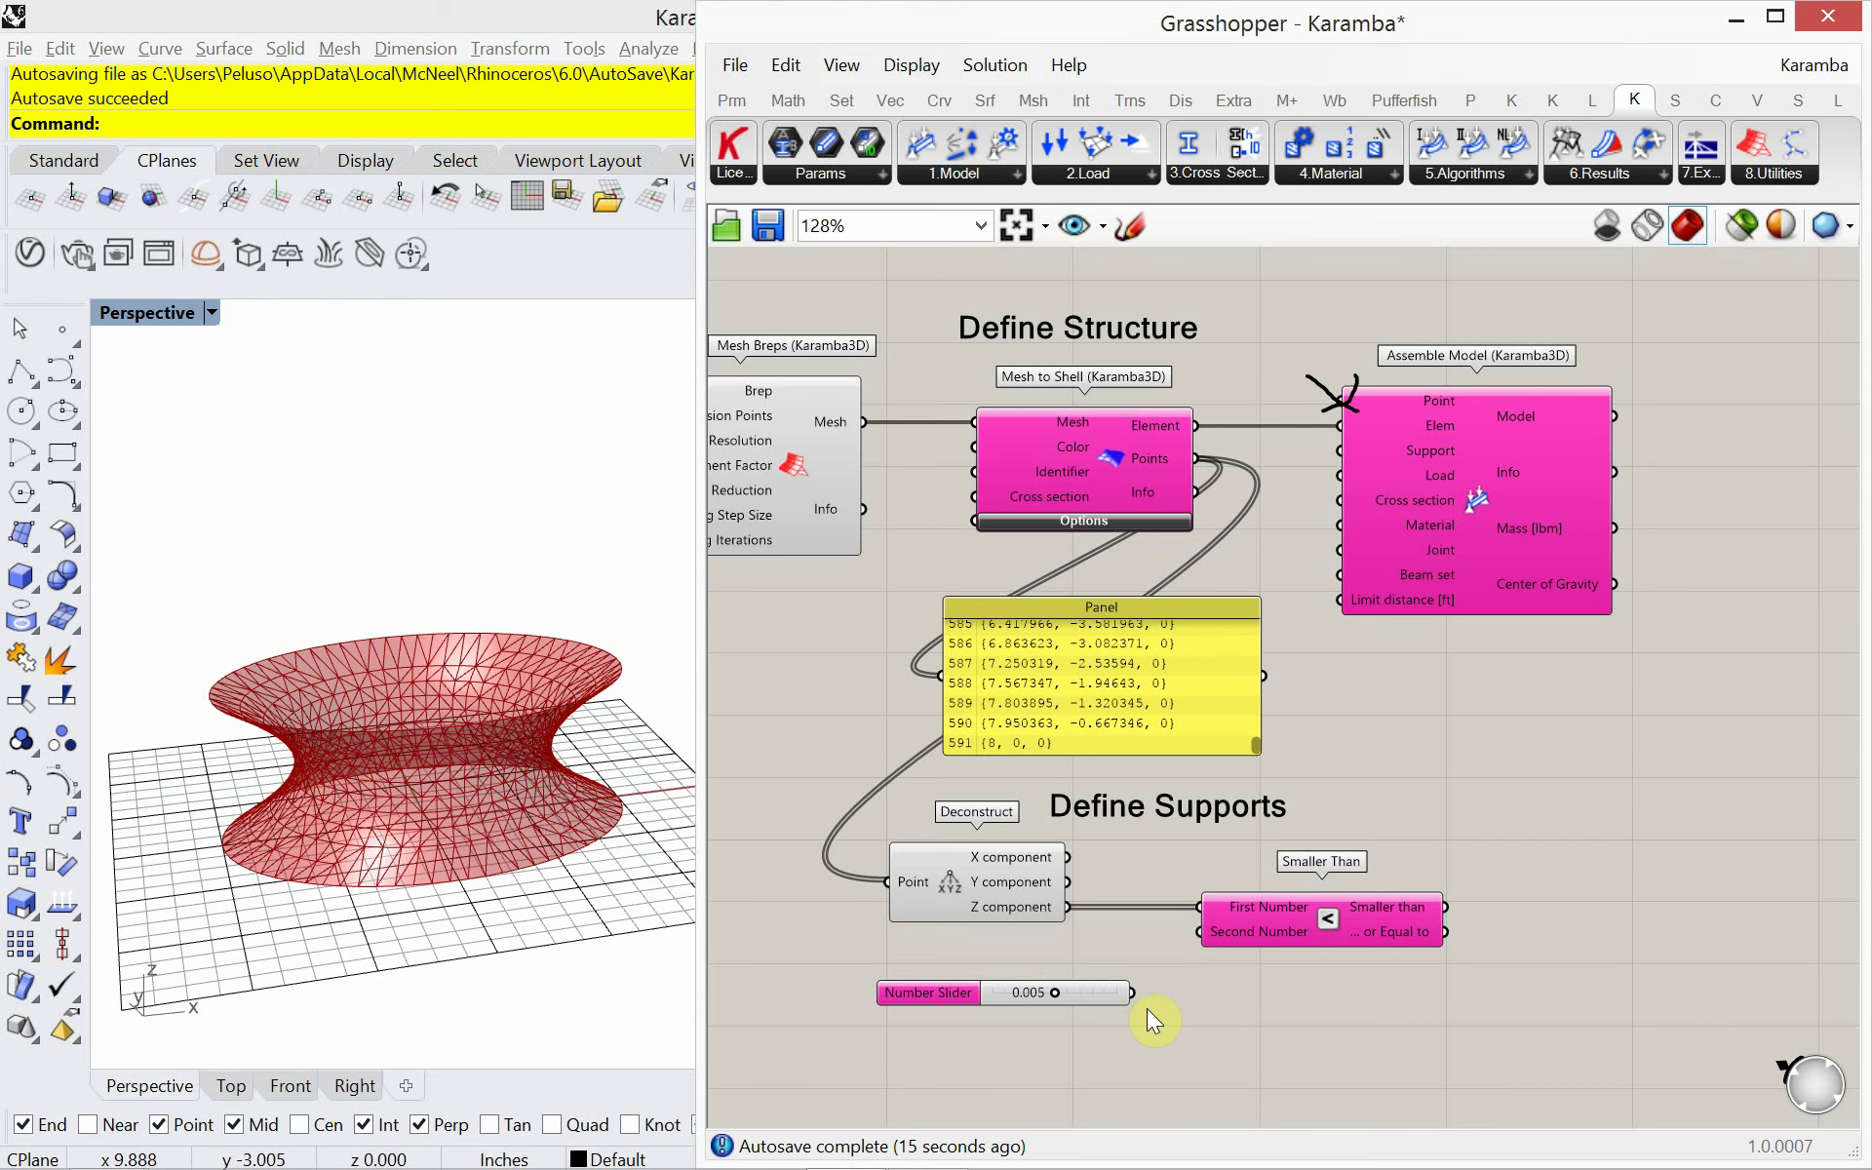
left_click_drag(1132, 992, 1200, 932)
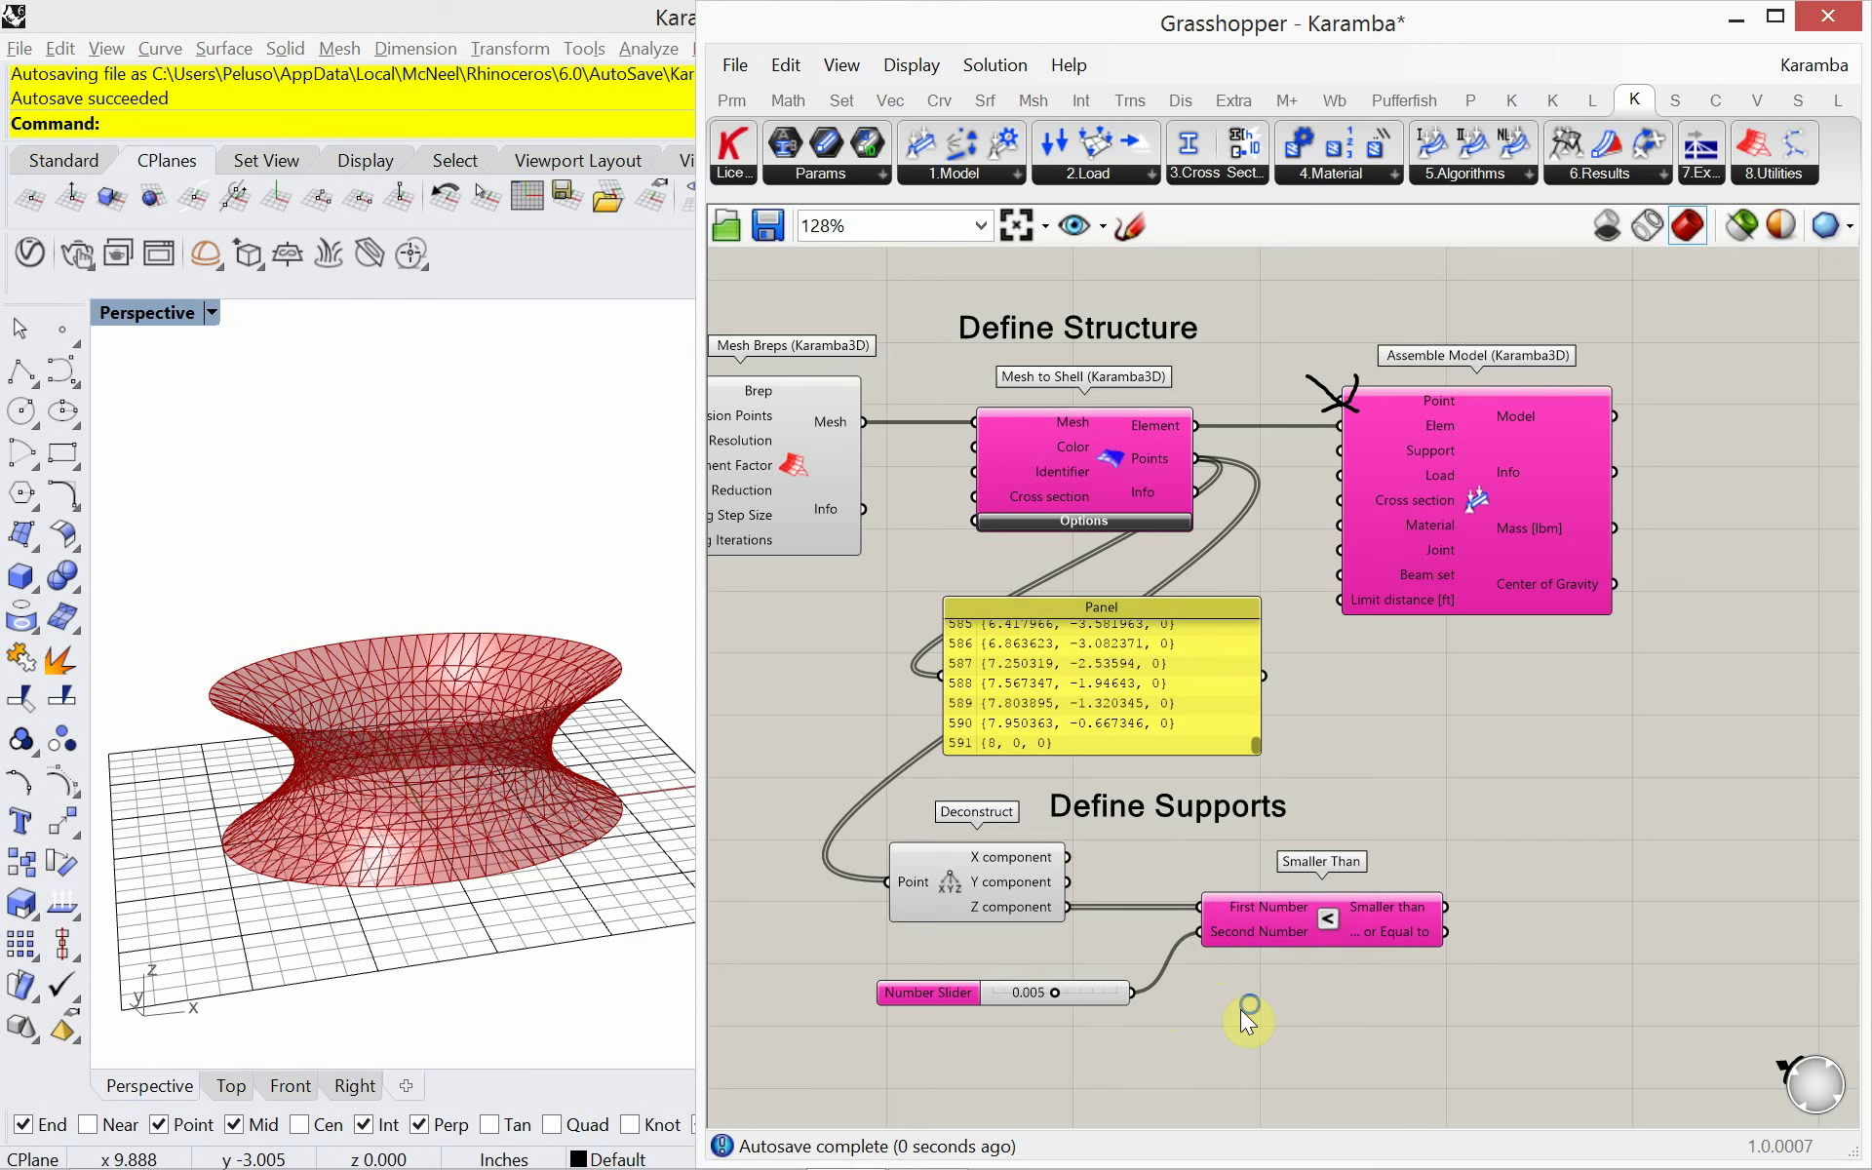
Add a panel below Assemble Model and wire the Smaller Than component's Smaller than output into it.
right_click_drag(1240, 1009, 1149, 1010)
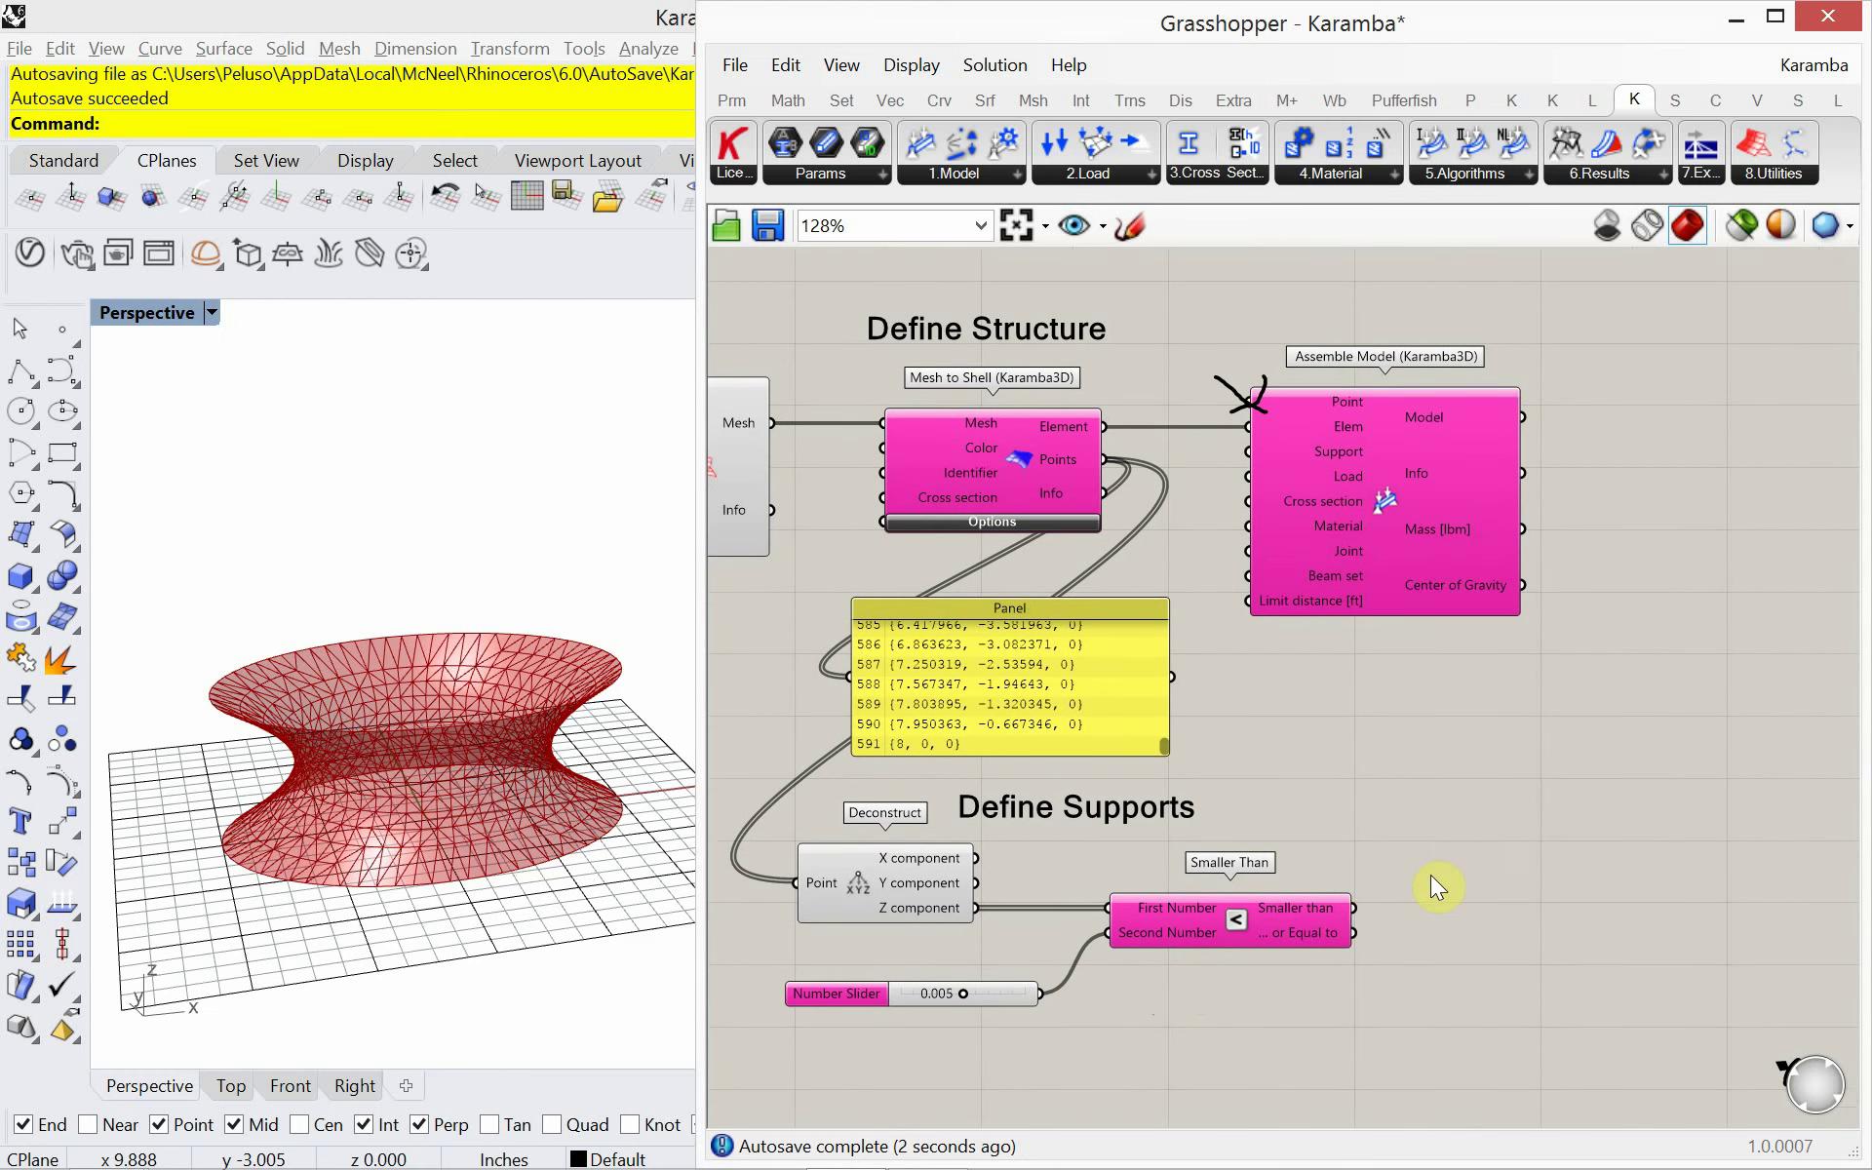
double_click(1484, 858)
type("pane")
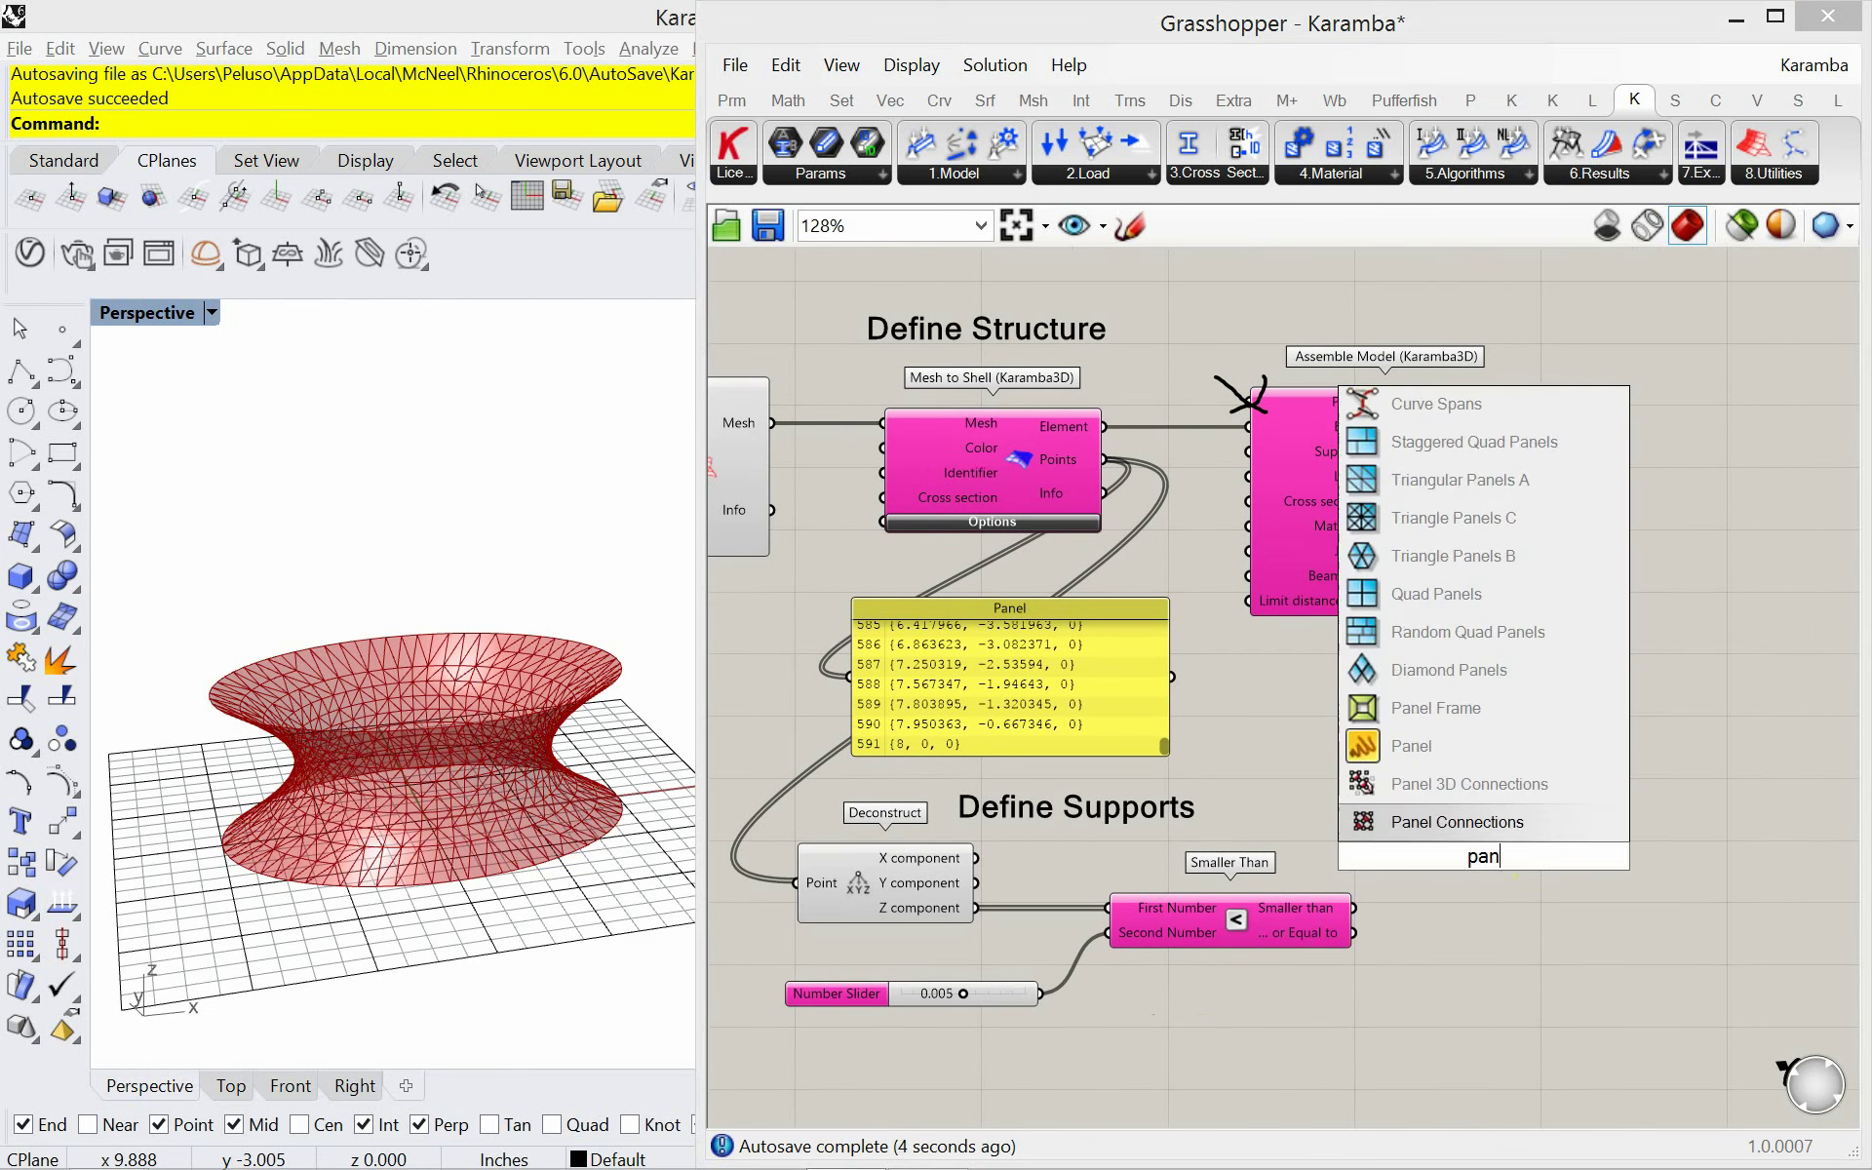
left_click(1443, 735)
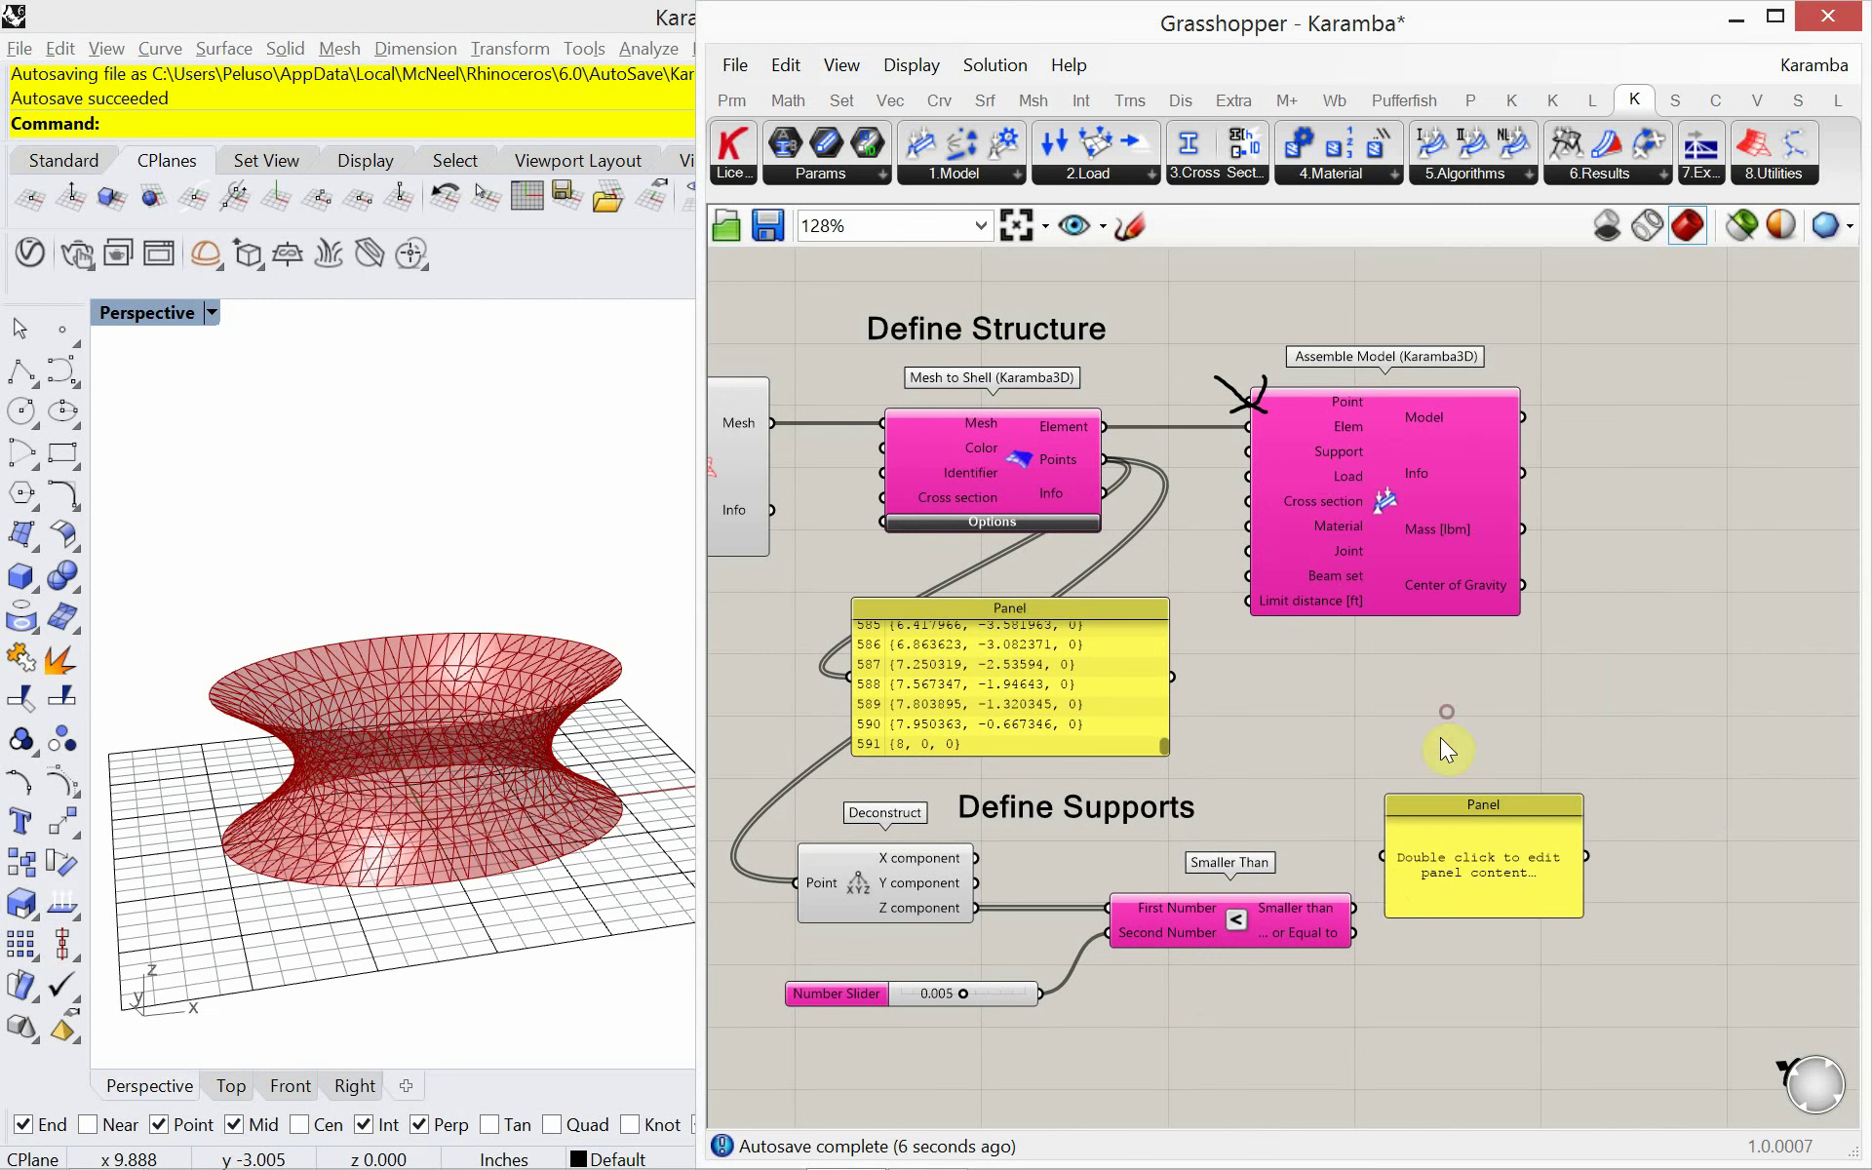
left_click_drag(1354, 907, 1408, 665)
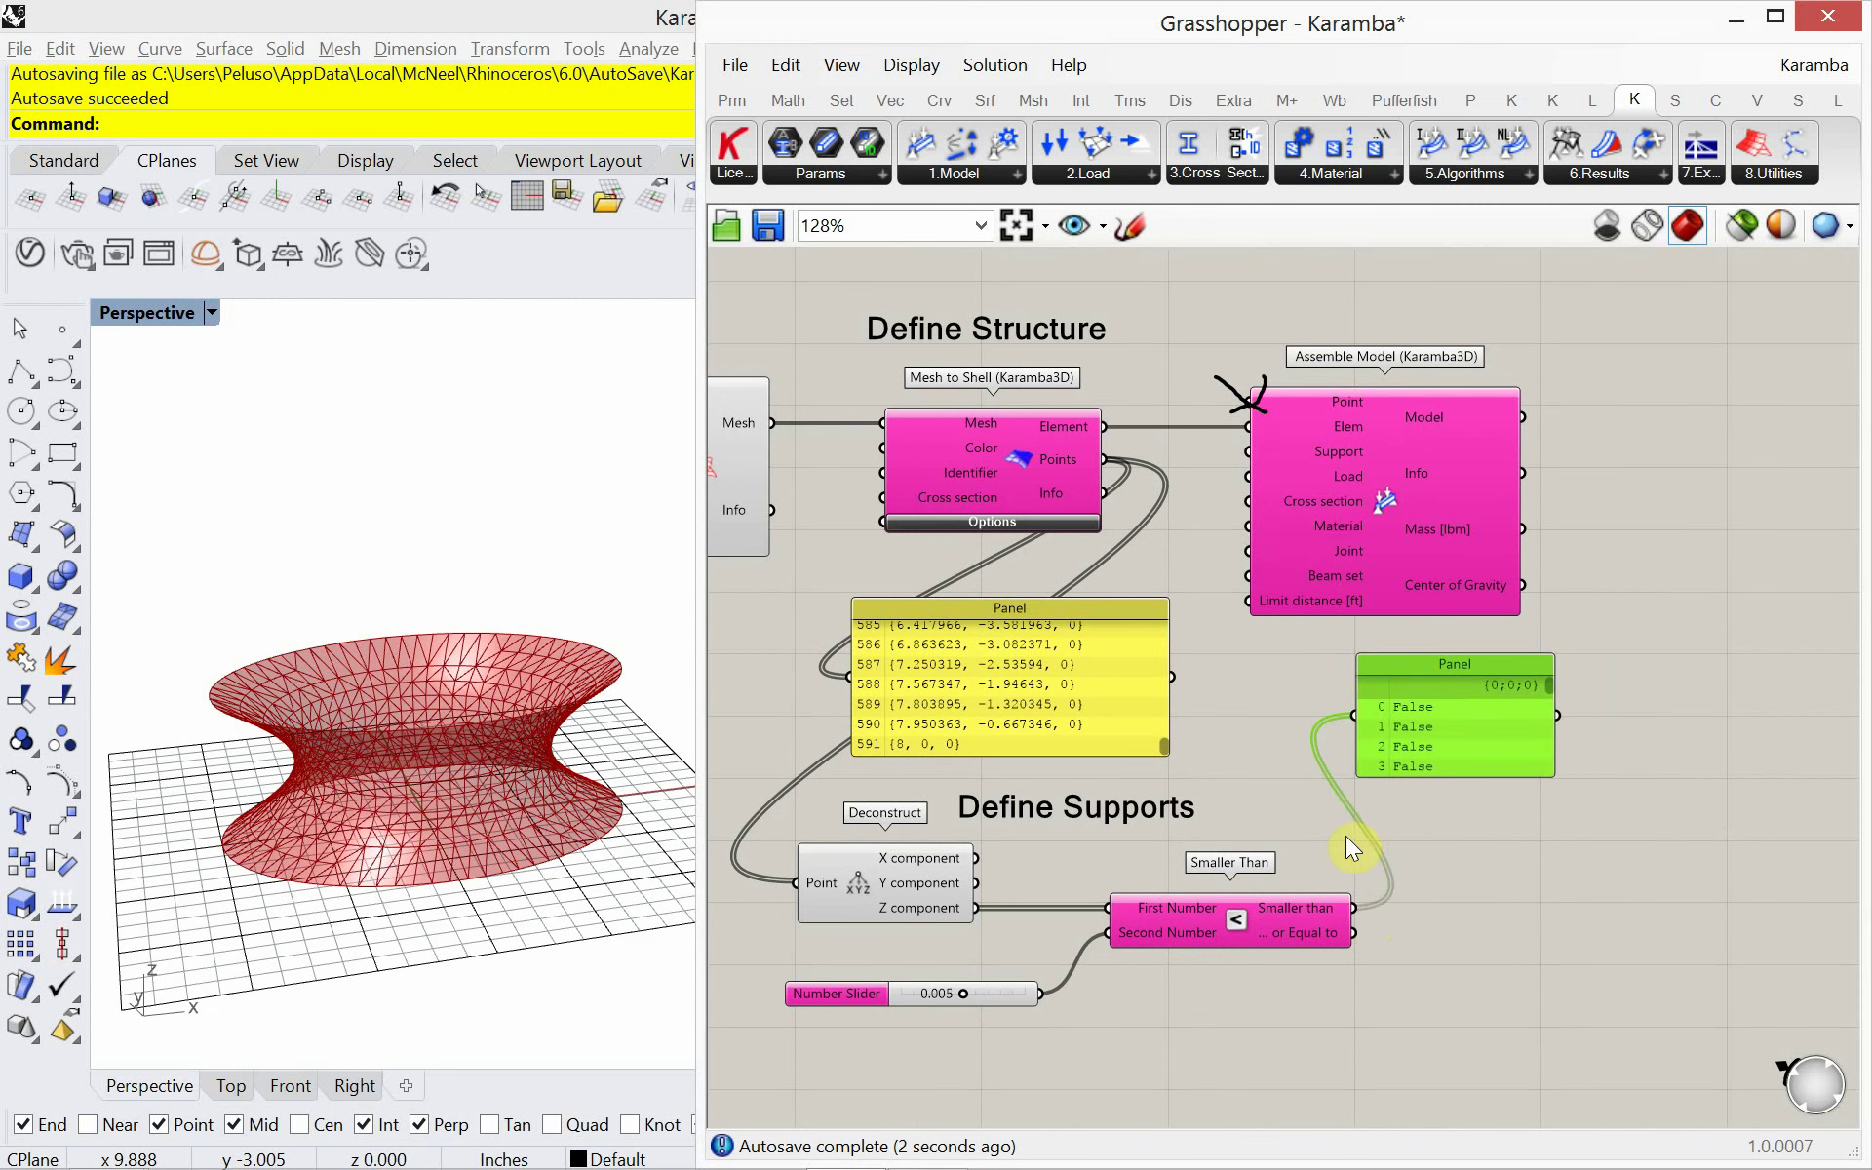
Compare the point coordinates in the first panel with the True/False list in the Smaller Than panel, from start to end.
scroll(1344, 836, "up", 1)
scroll(1433, 846, "up", 1)
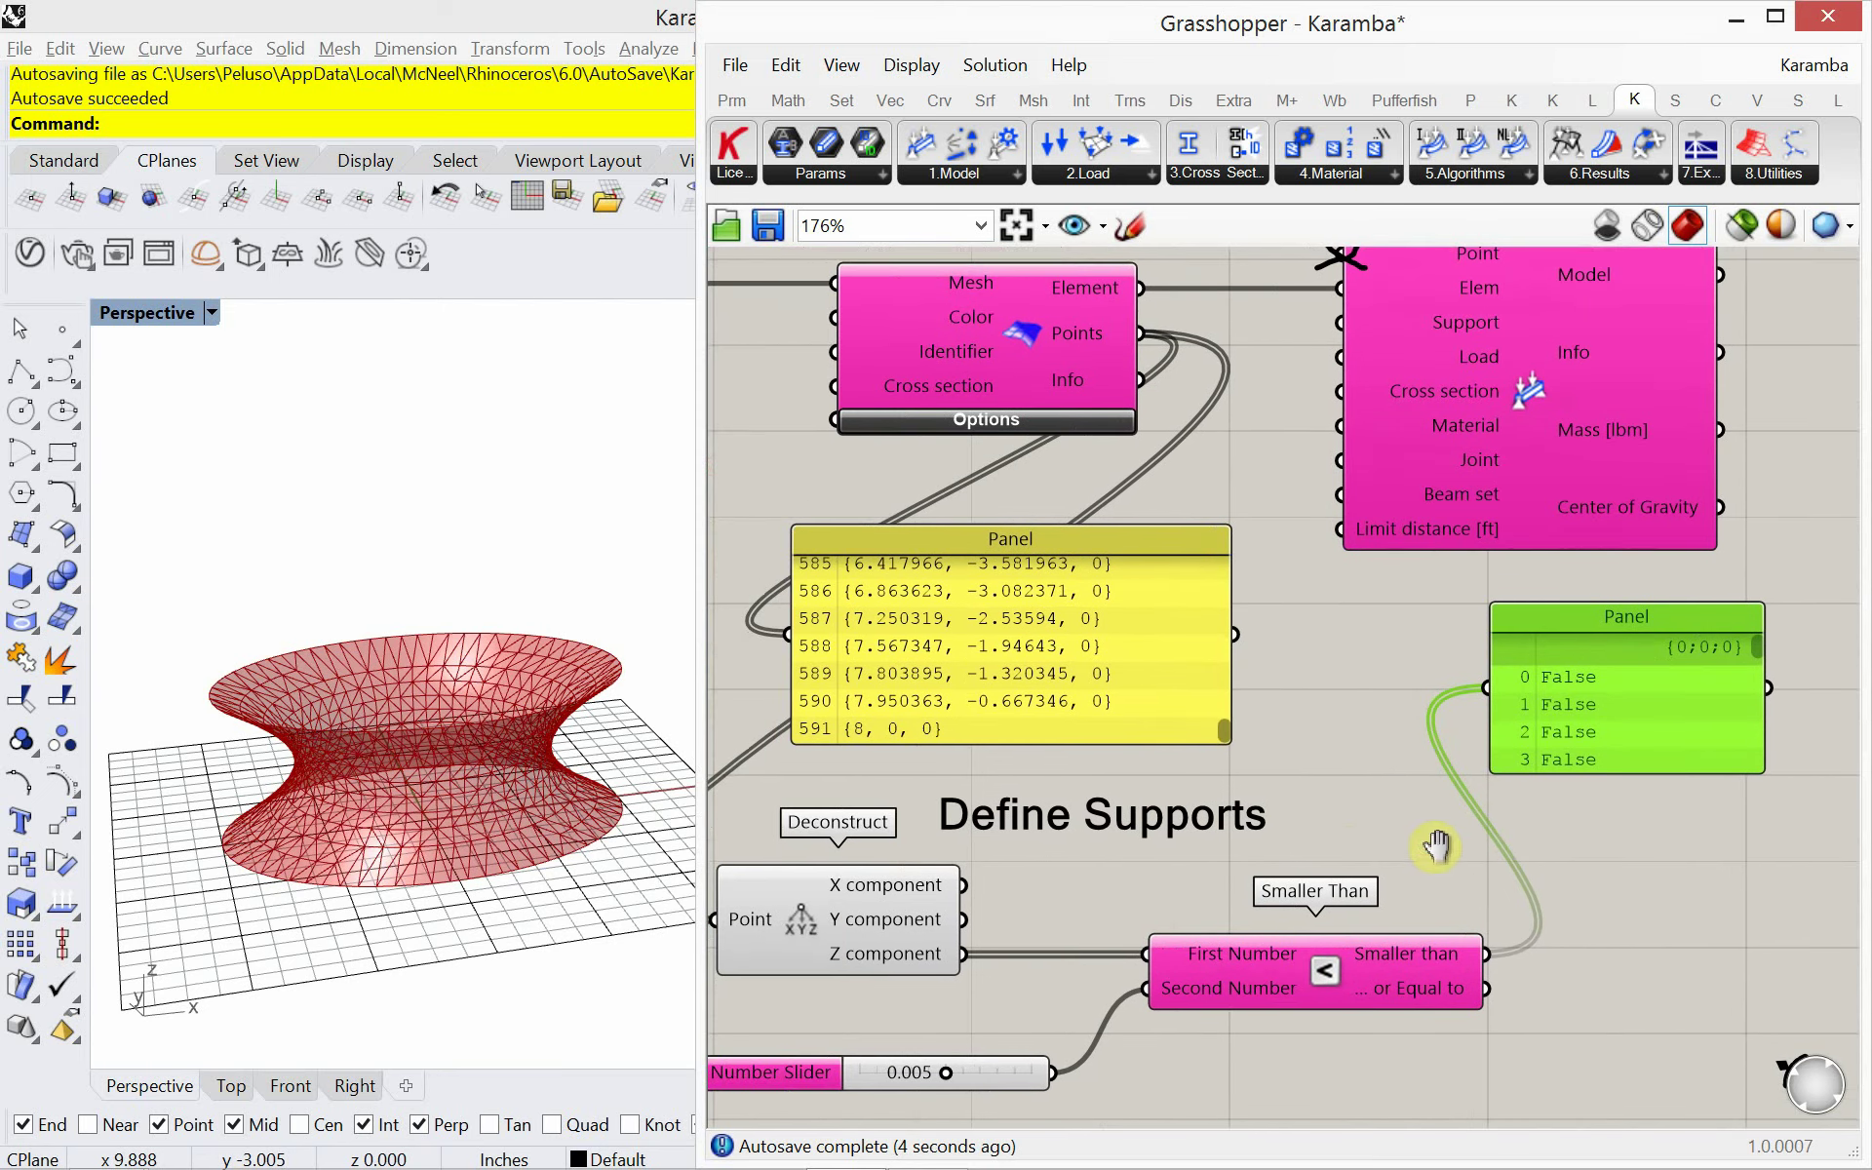
left_click_drag(1221, 732, 1212, 551)
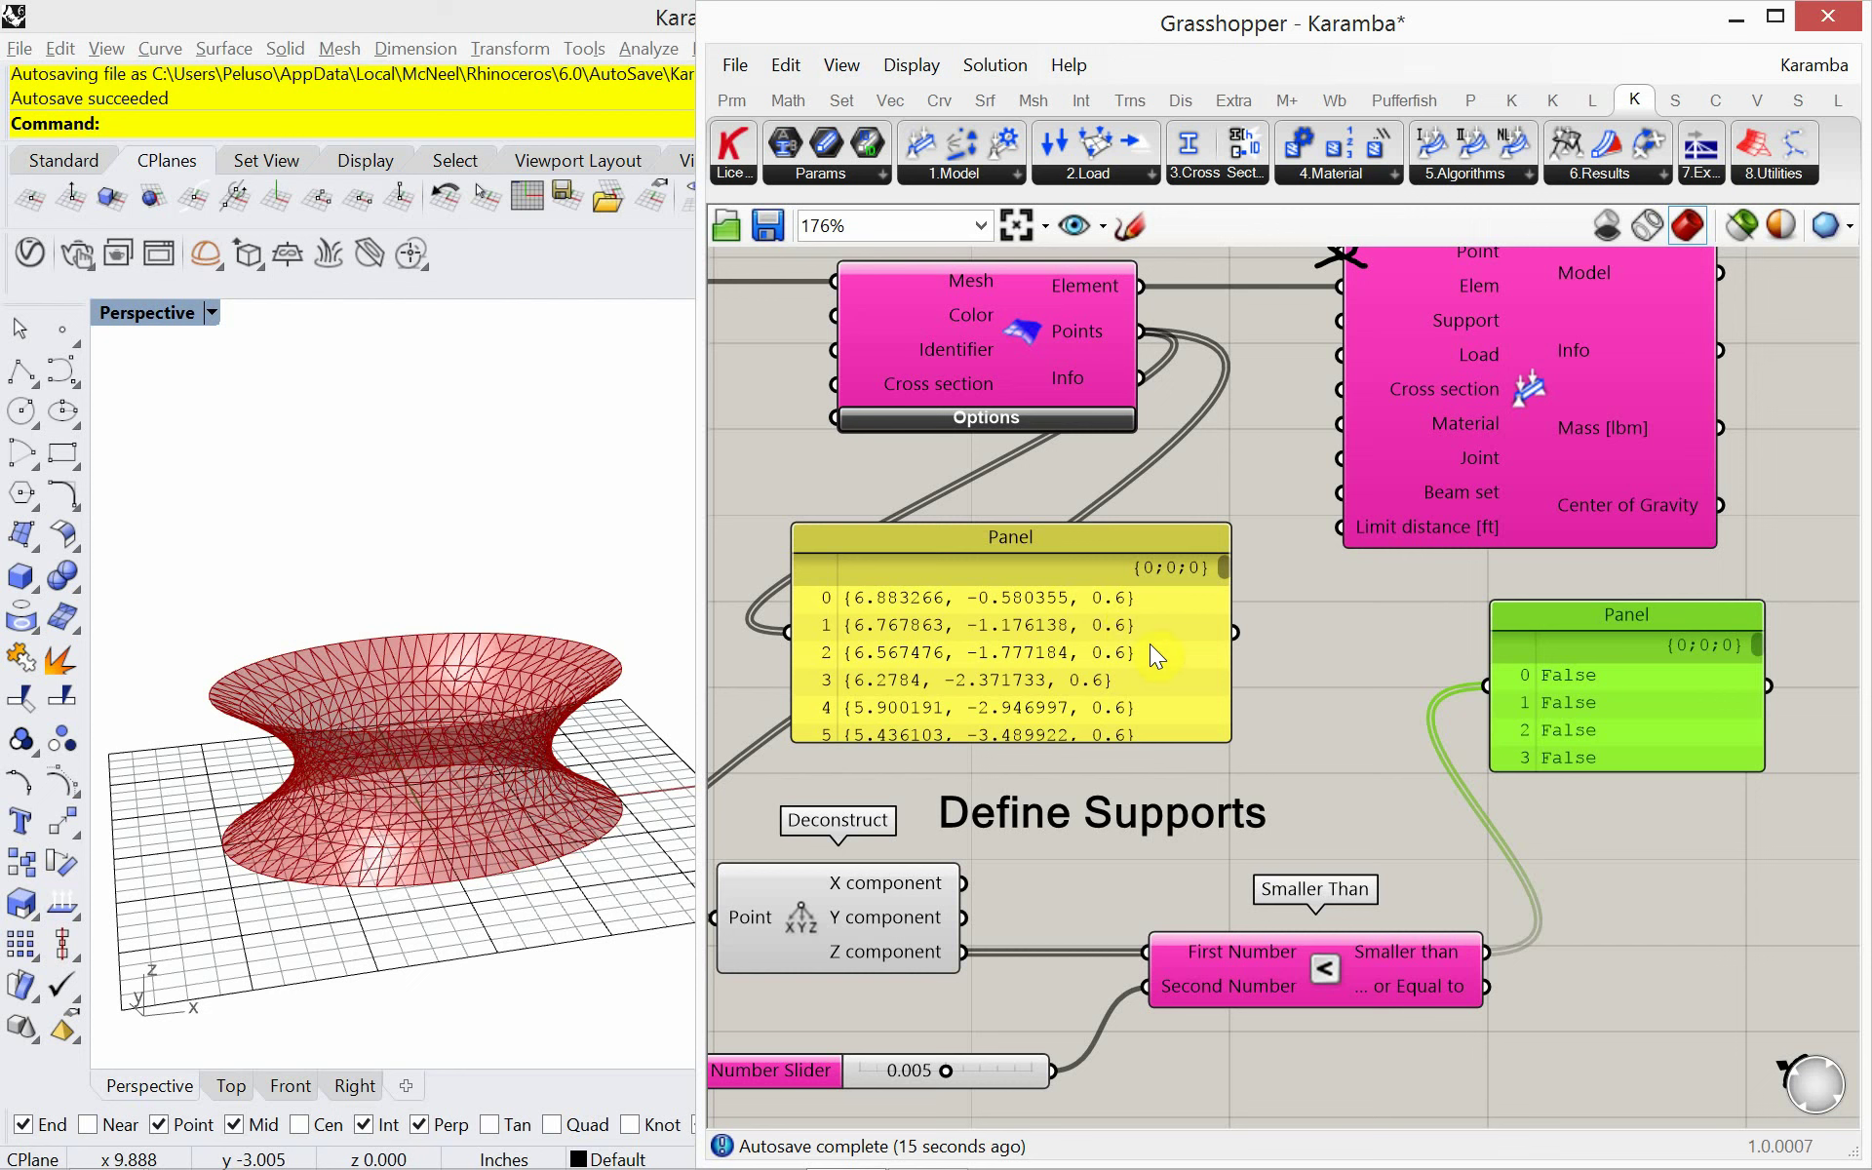
left_click_drag(1222, 569, 1220, 581)
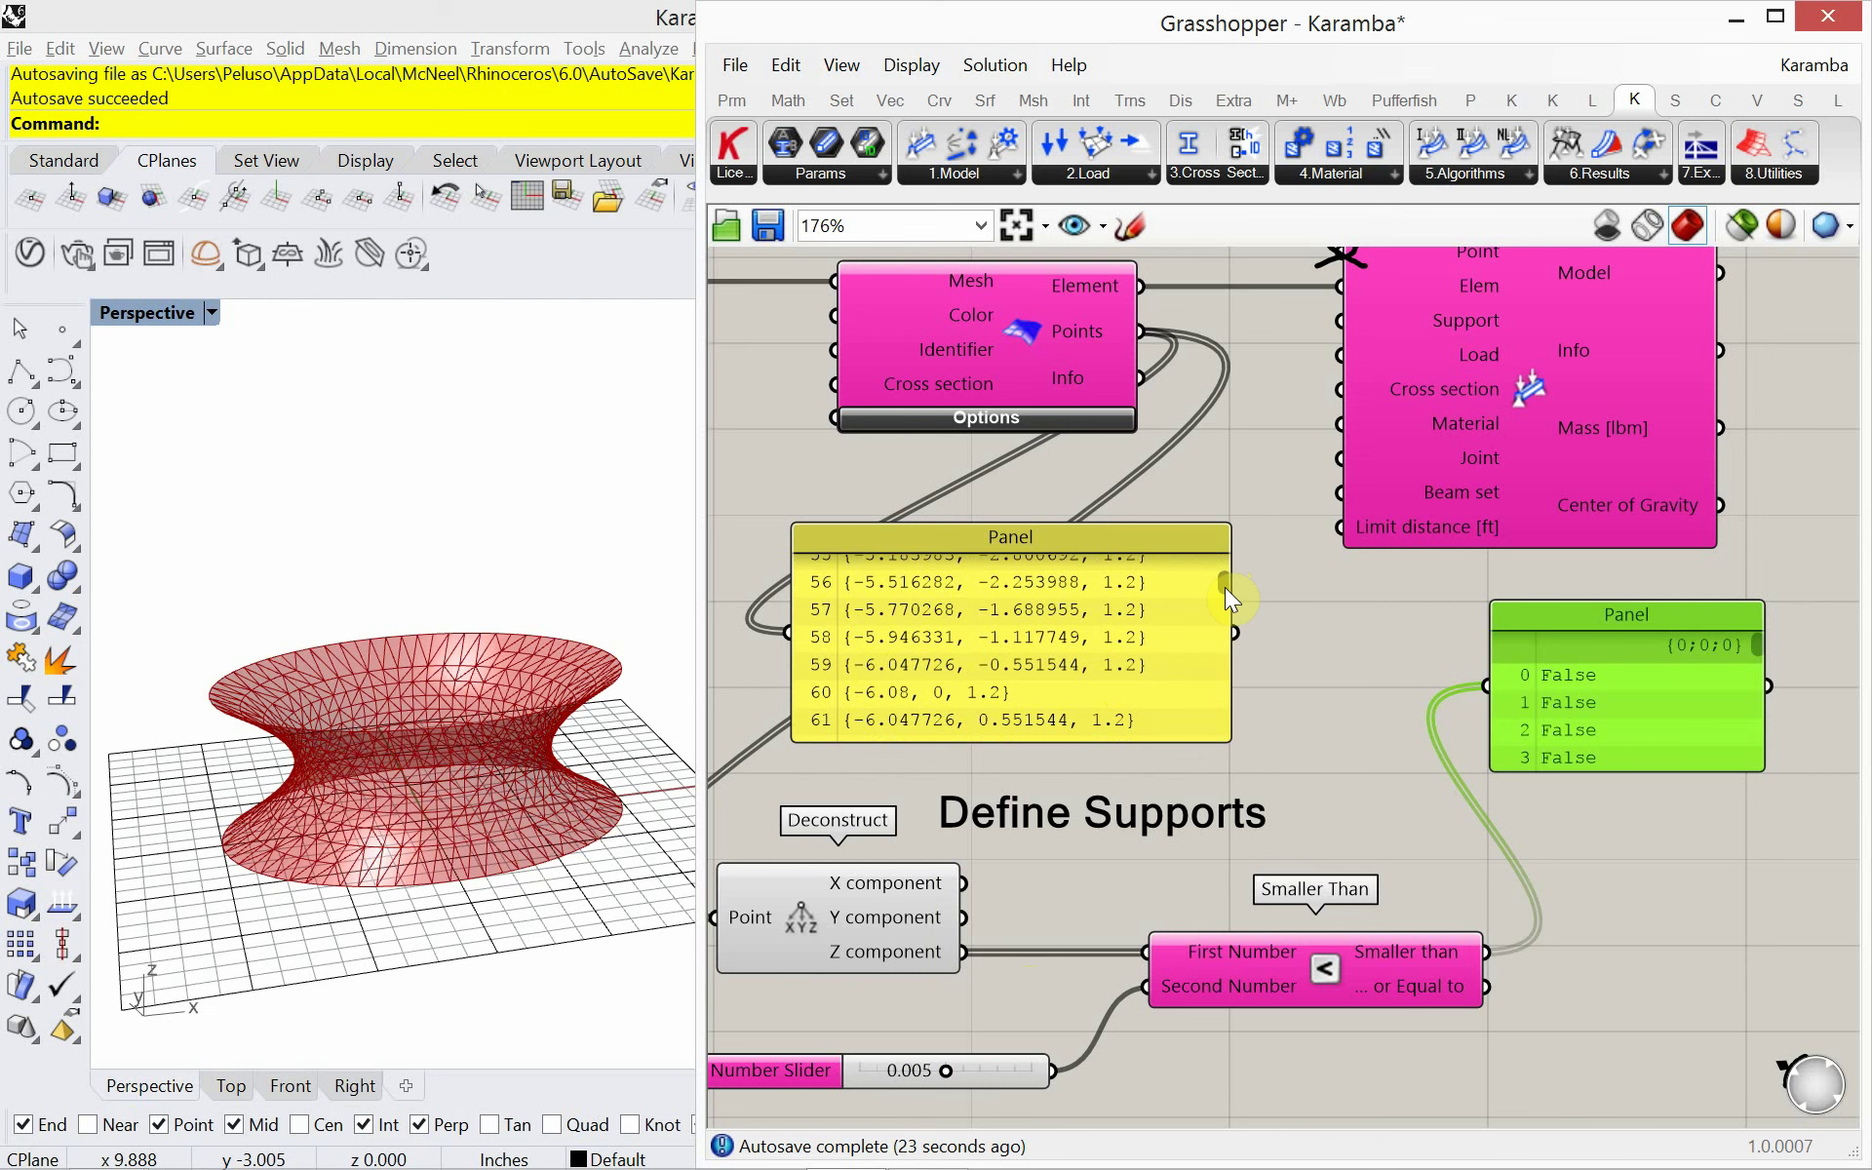
left_click_drag(1224, 587, 1228, 746)
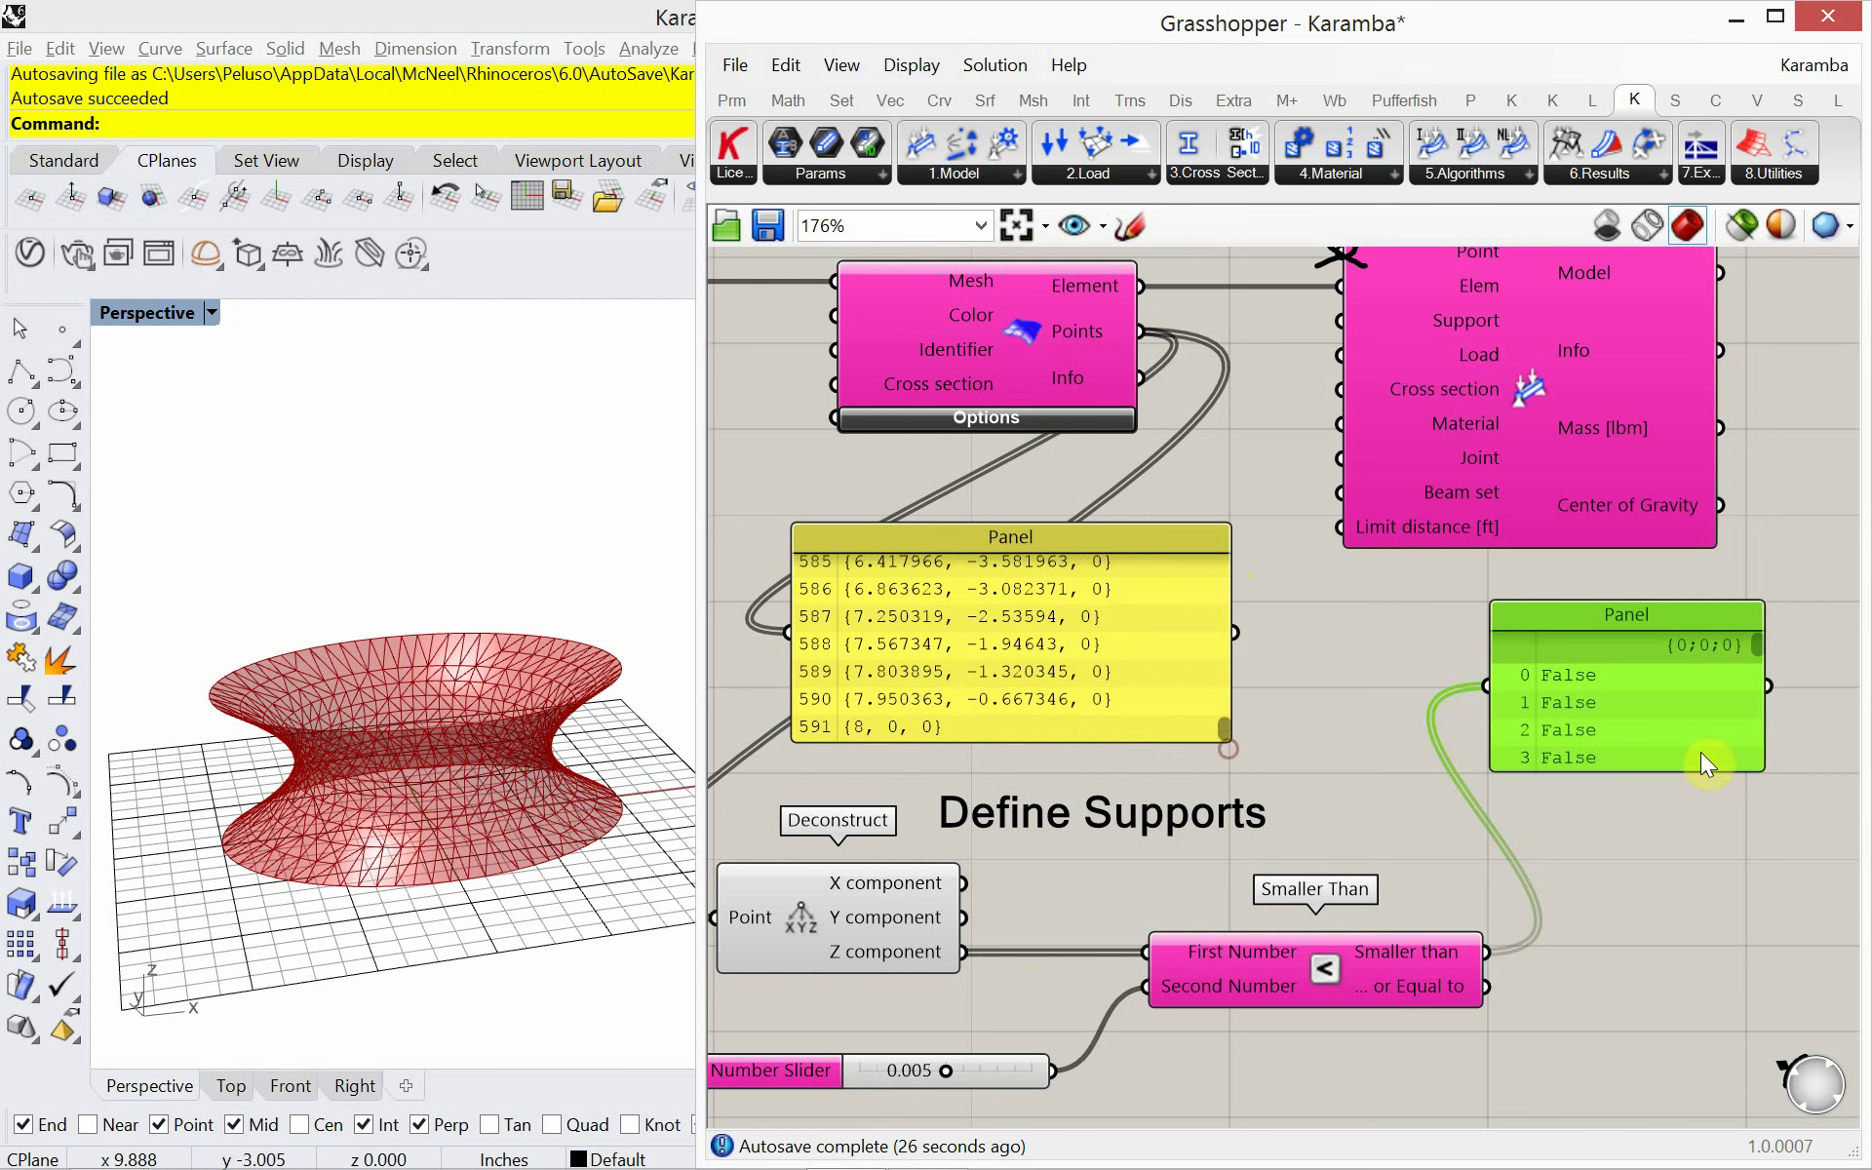
left_click_drag(1755, 649, 1770, 770)
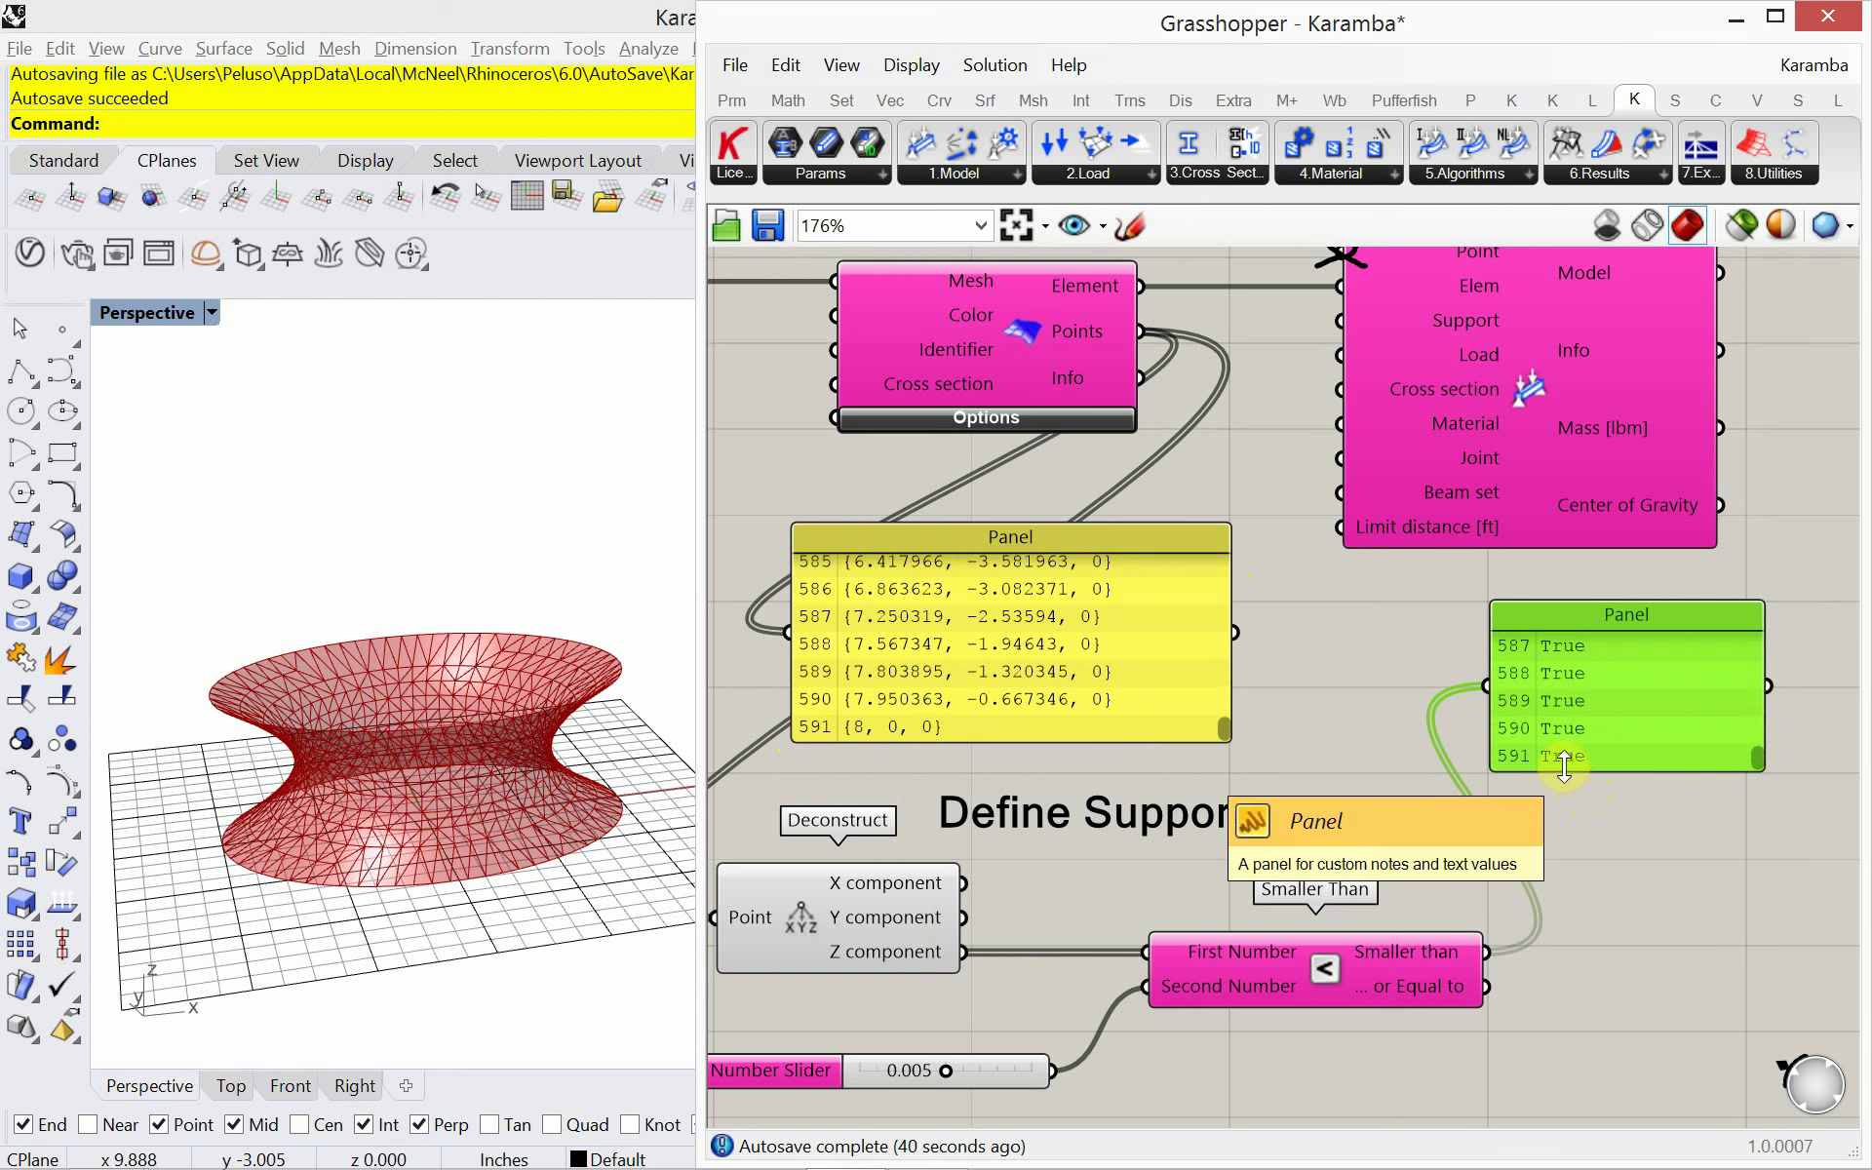
scroll(1150, 868, "down", 3)
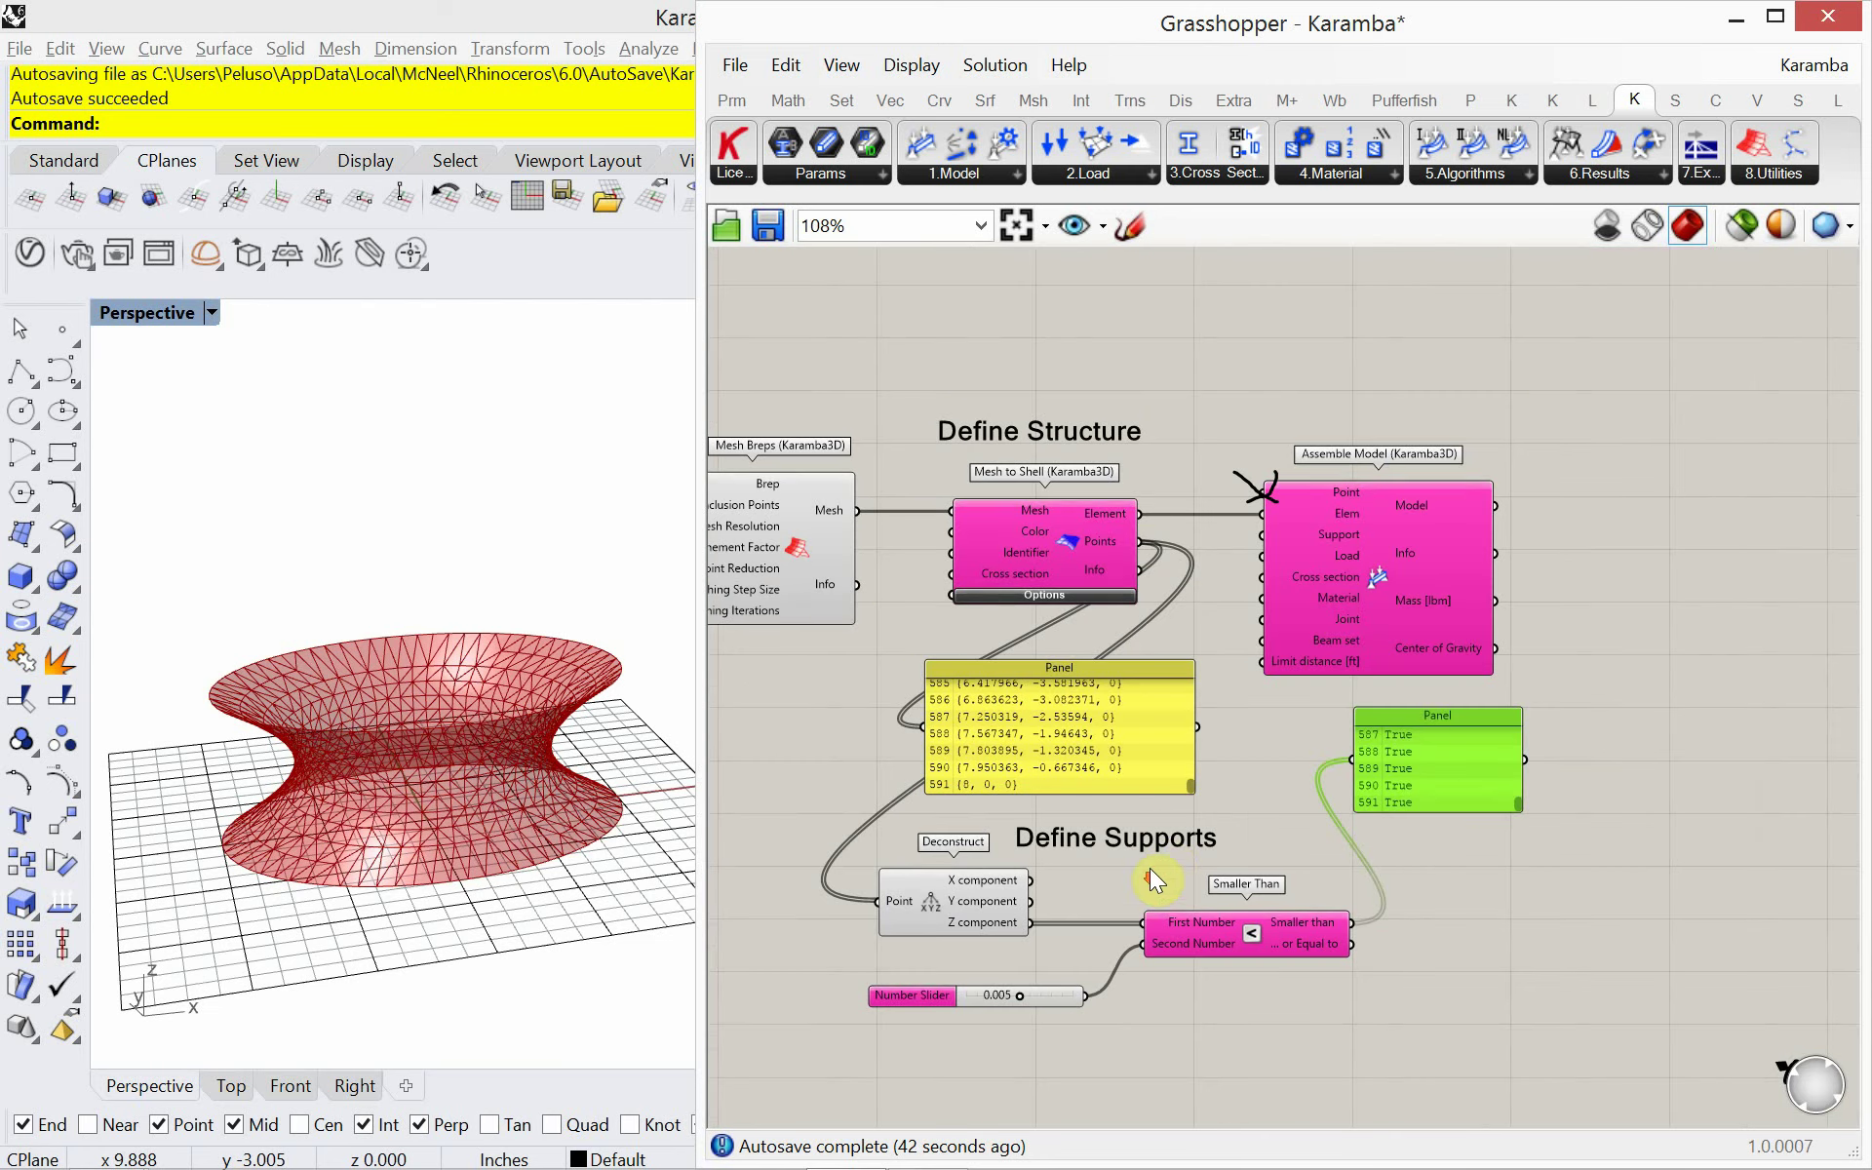
Delete the point coordinate panel and move the True/False panel down beside the Smaller Than component.
left_click(1152, 672)
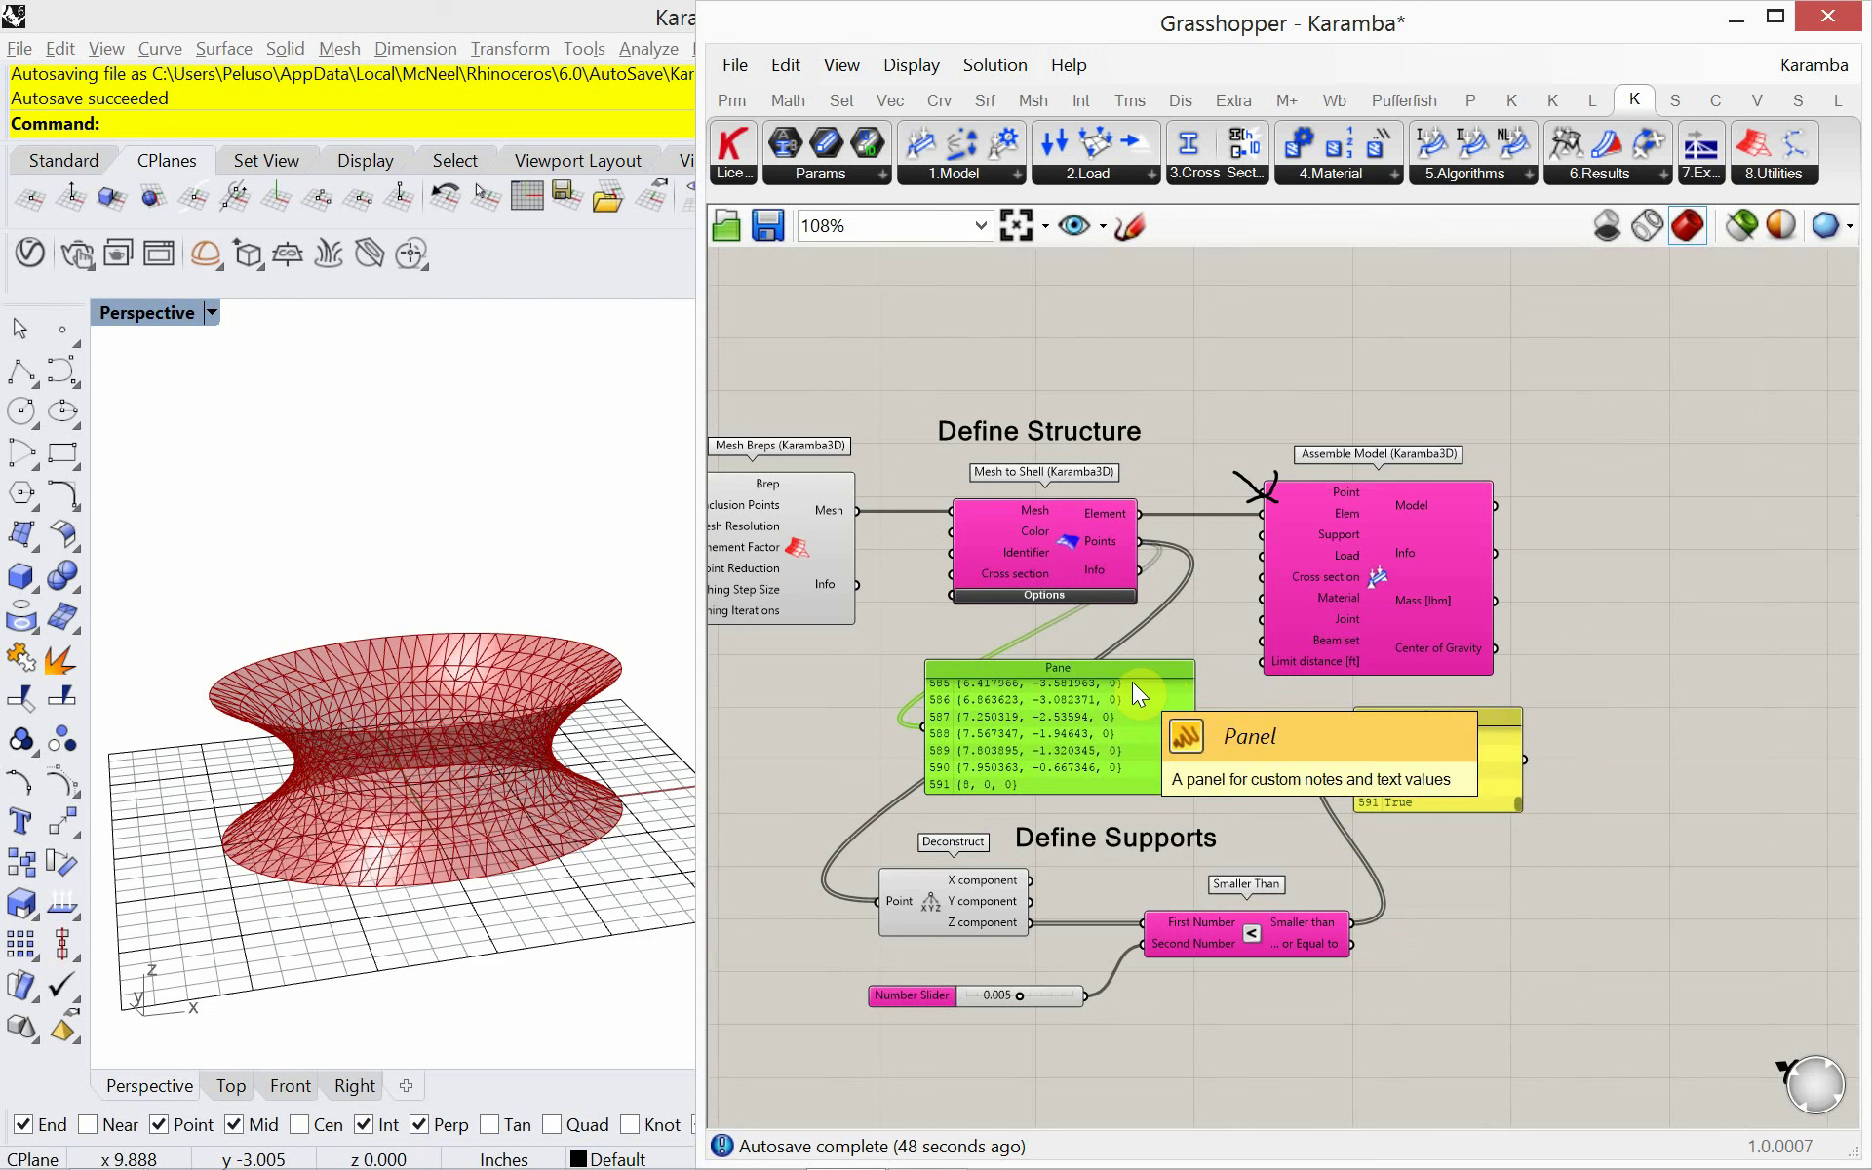
key("Delete")
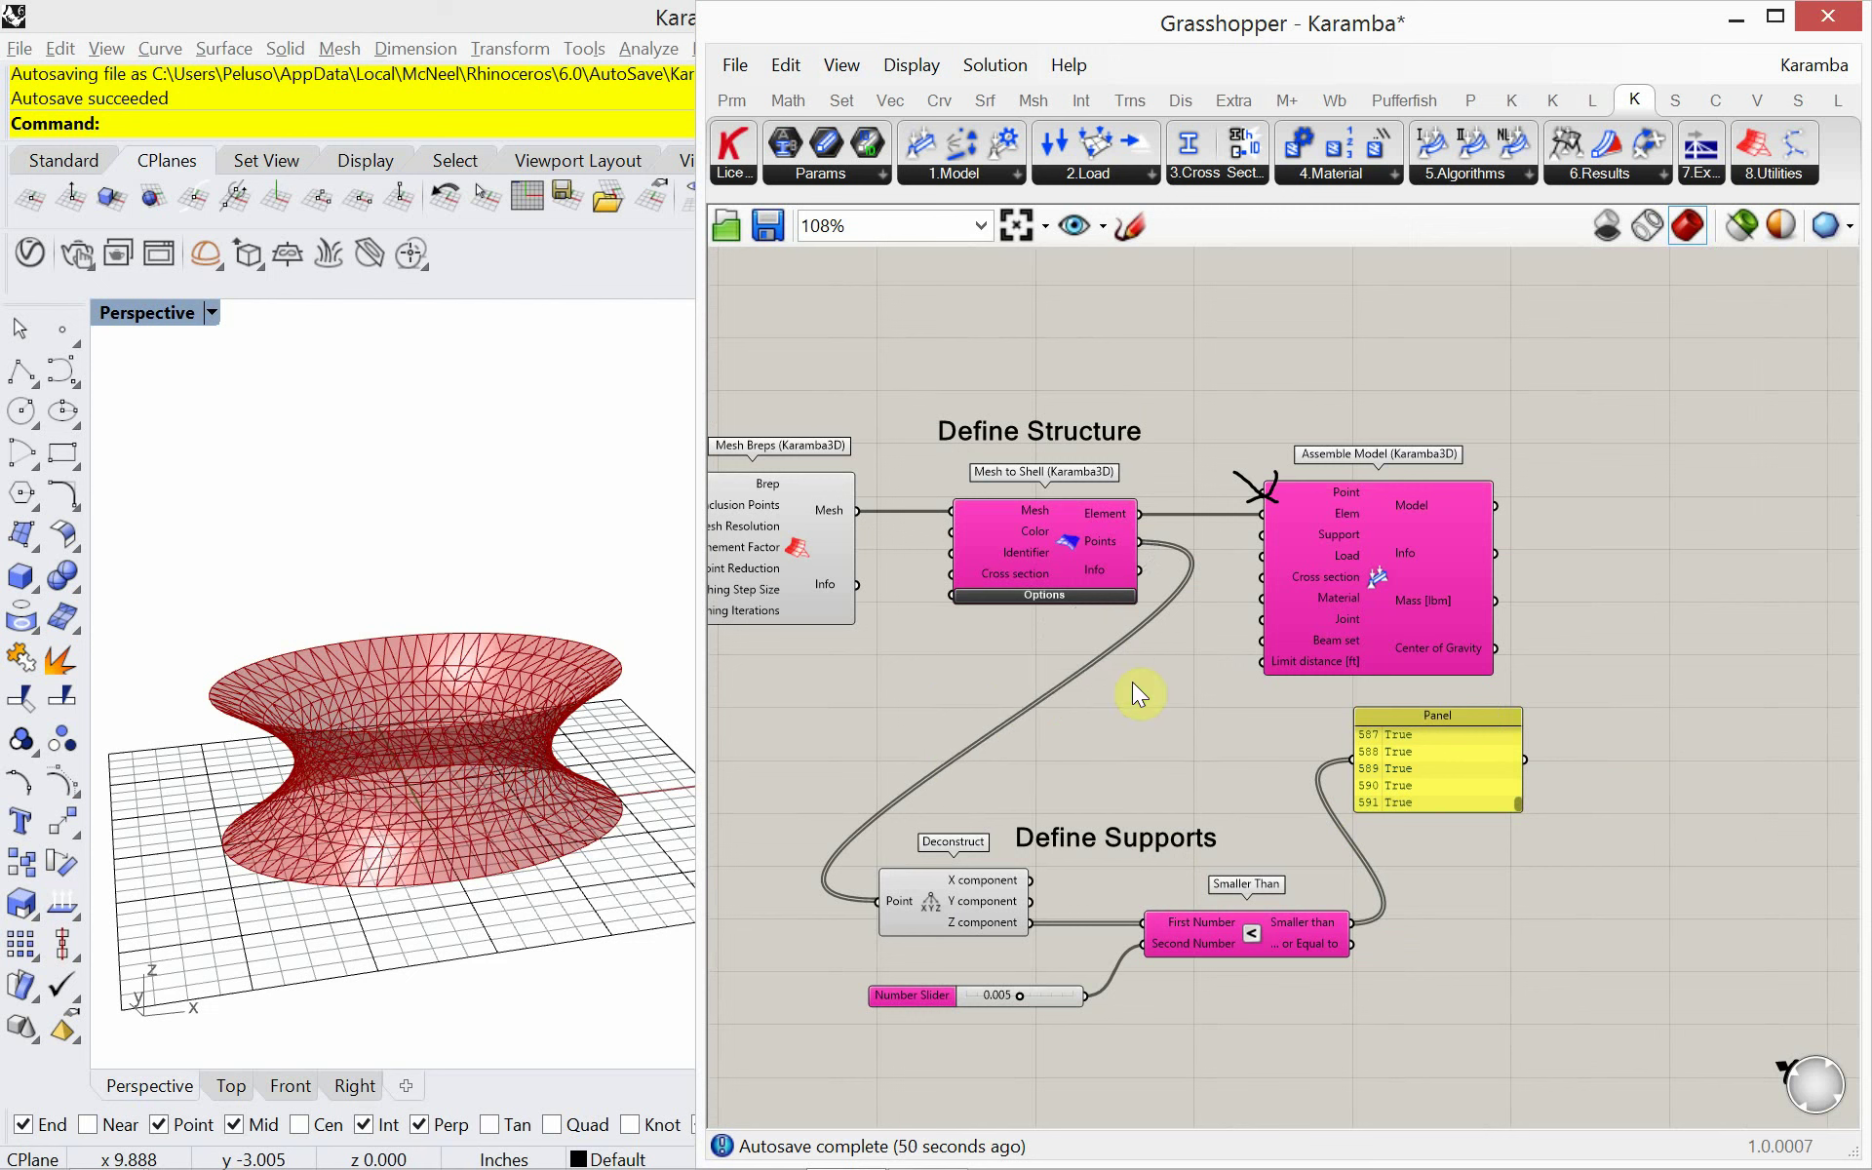
left_click_drag(1413, 731, 1479, 996)
Add a Cull Pattern component, wiring Smaller Than's Smaller than output into Cull Pattern and Mesh to Shell's Points into List.
double_click(1443, 801)
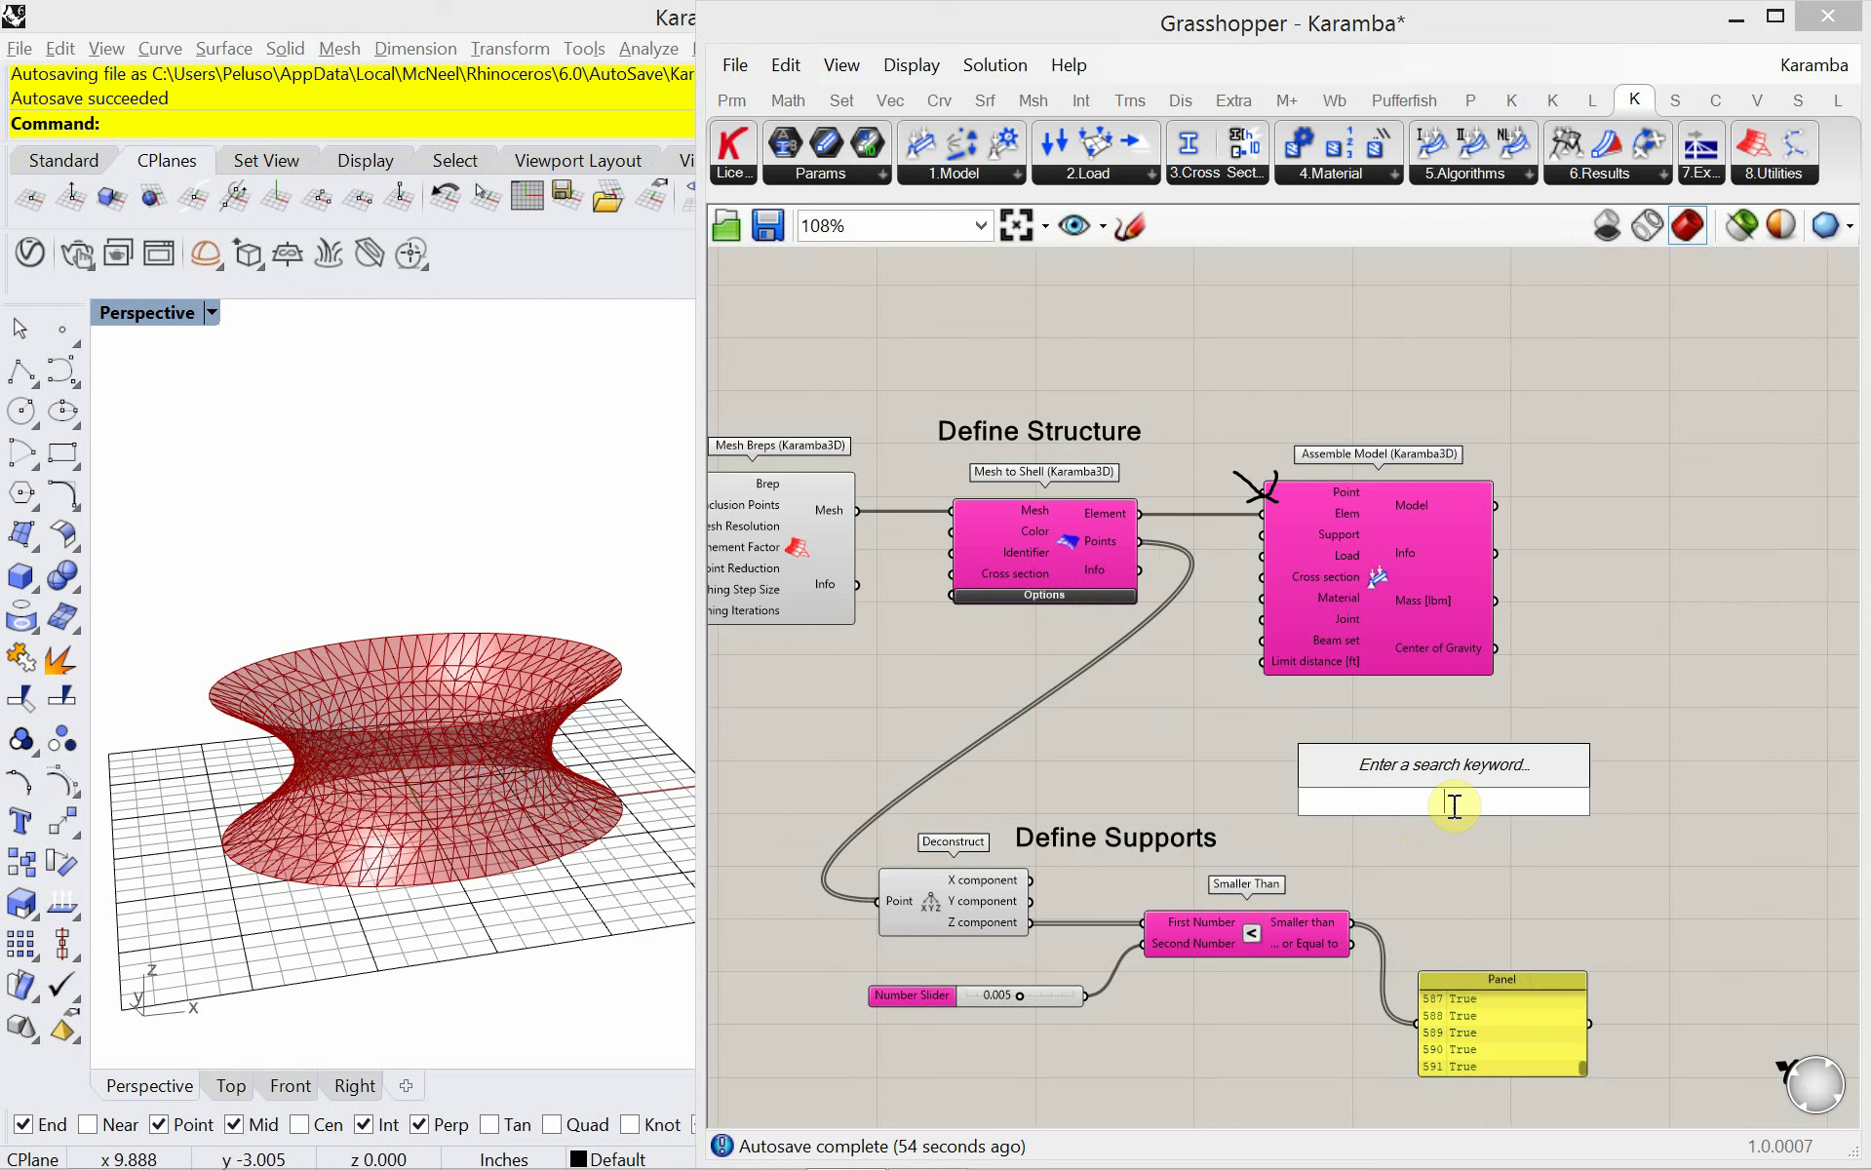
type("cull")
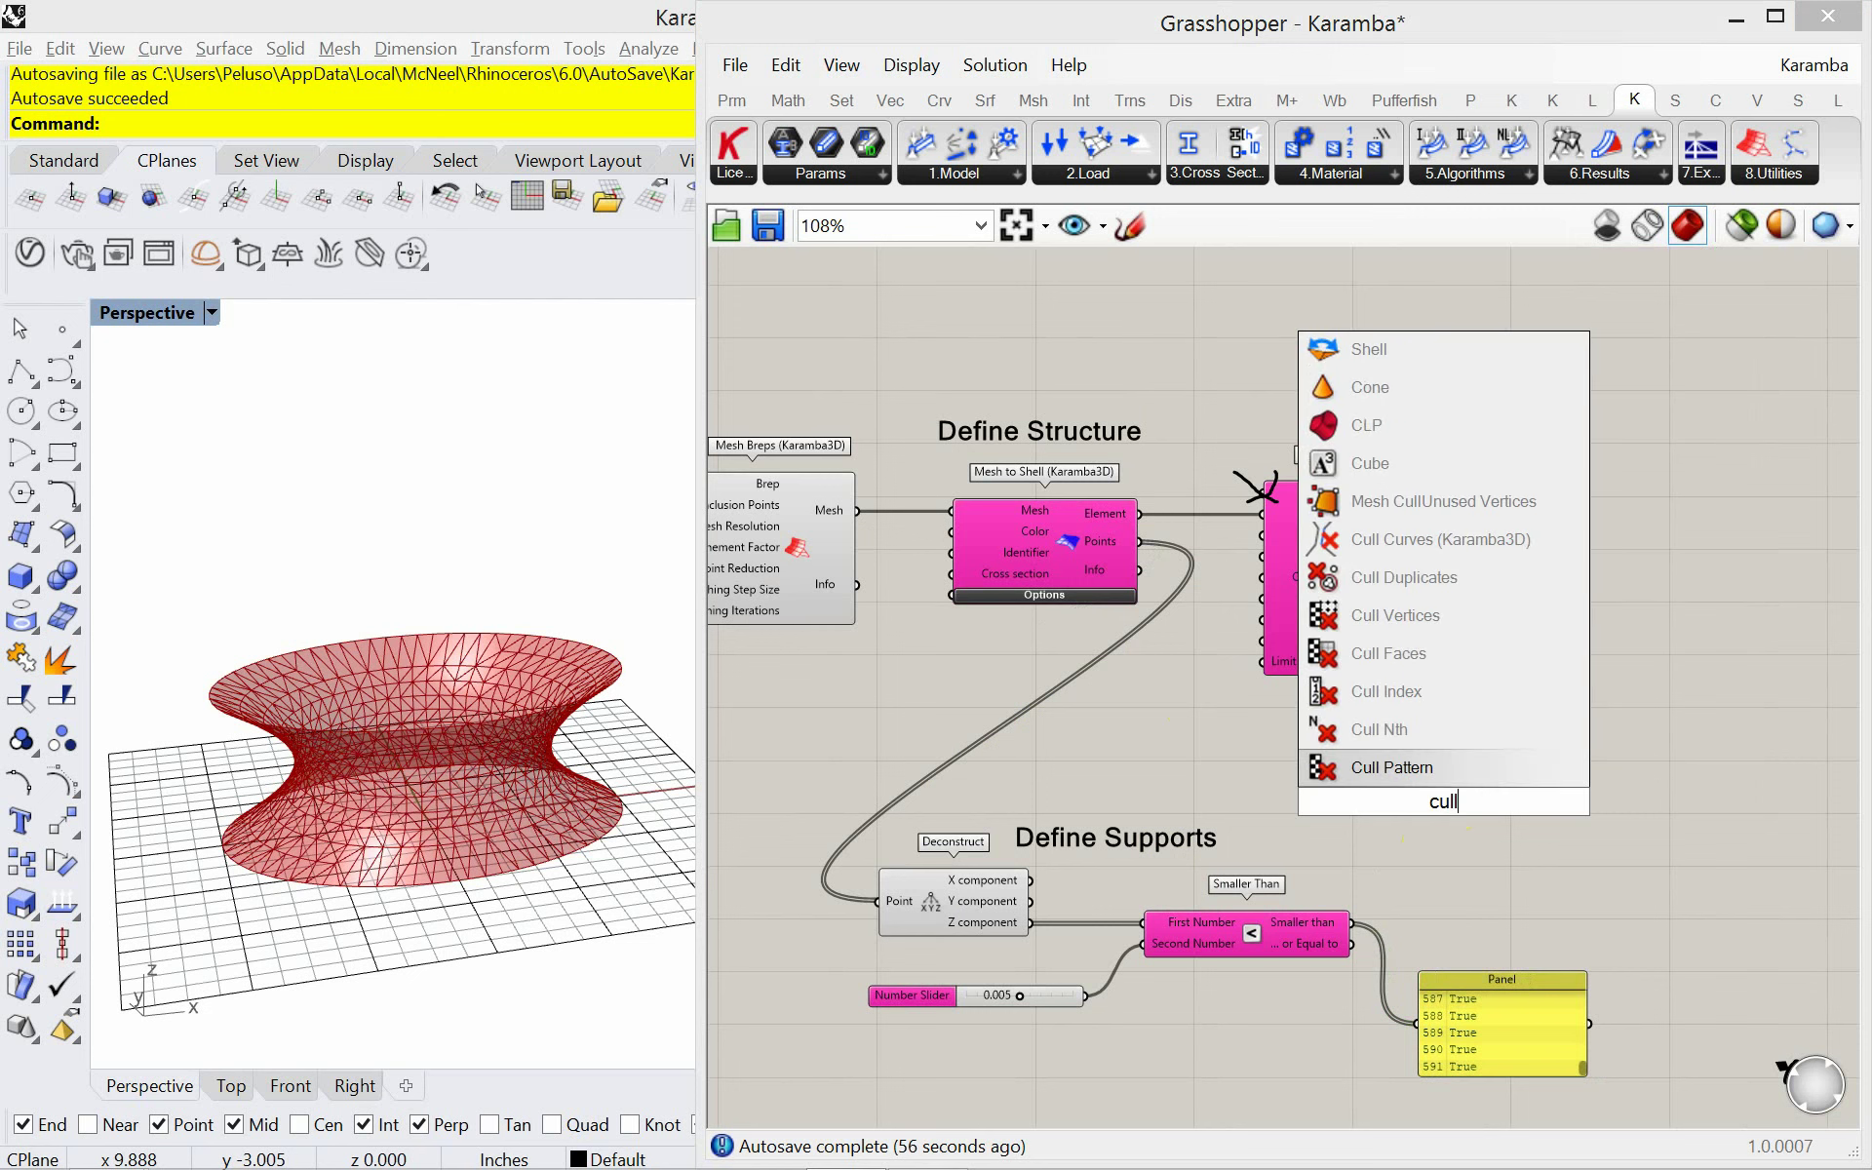
left_click(1457, 767)
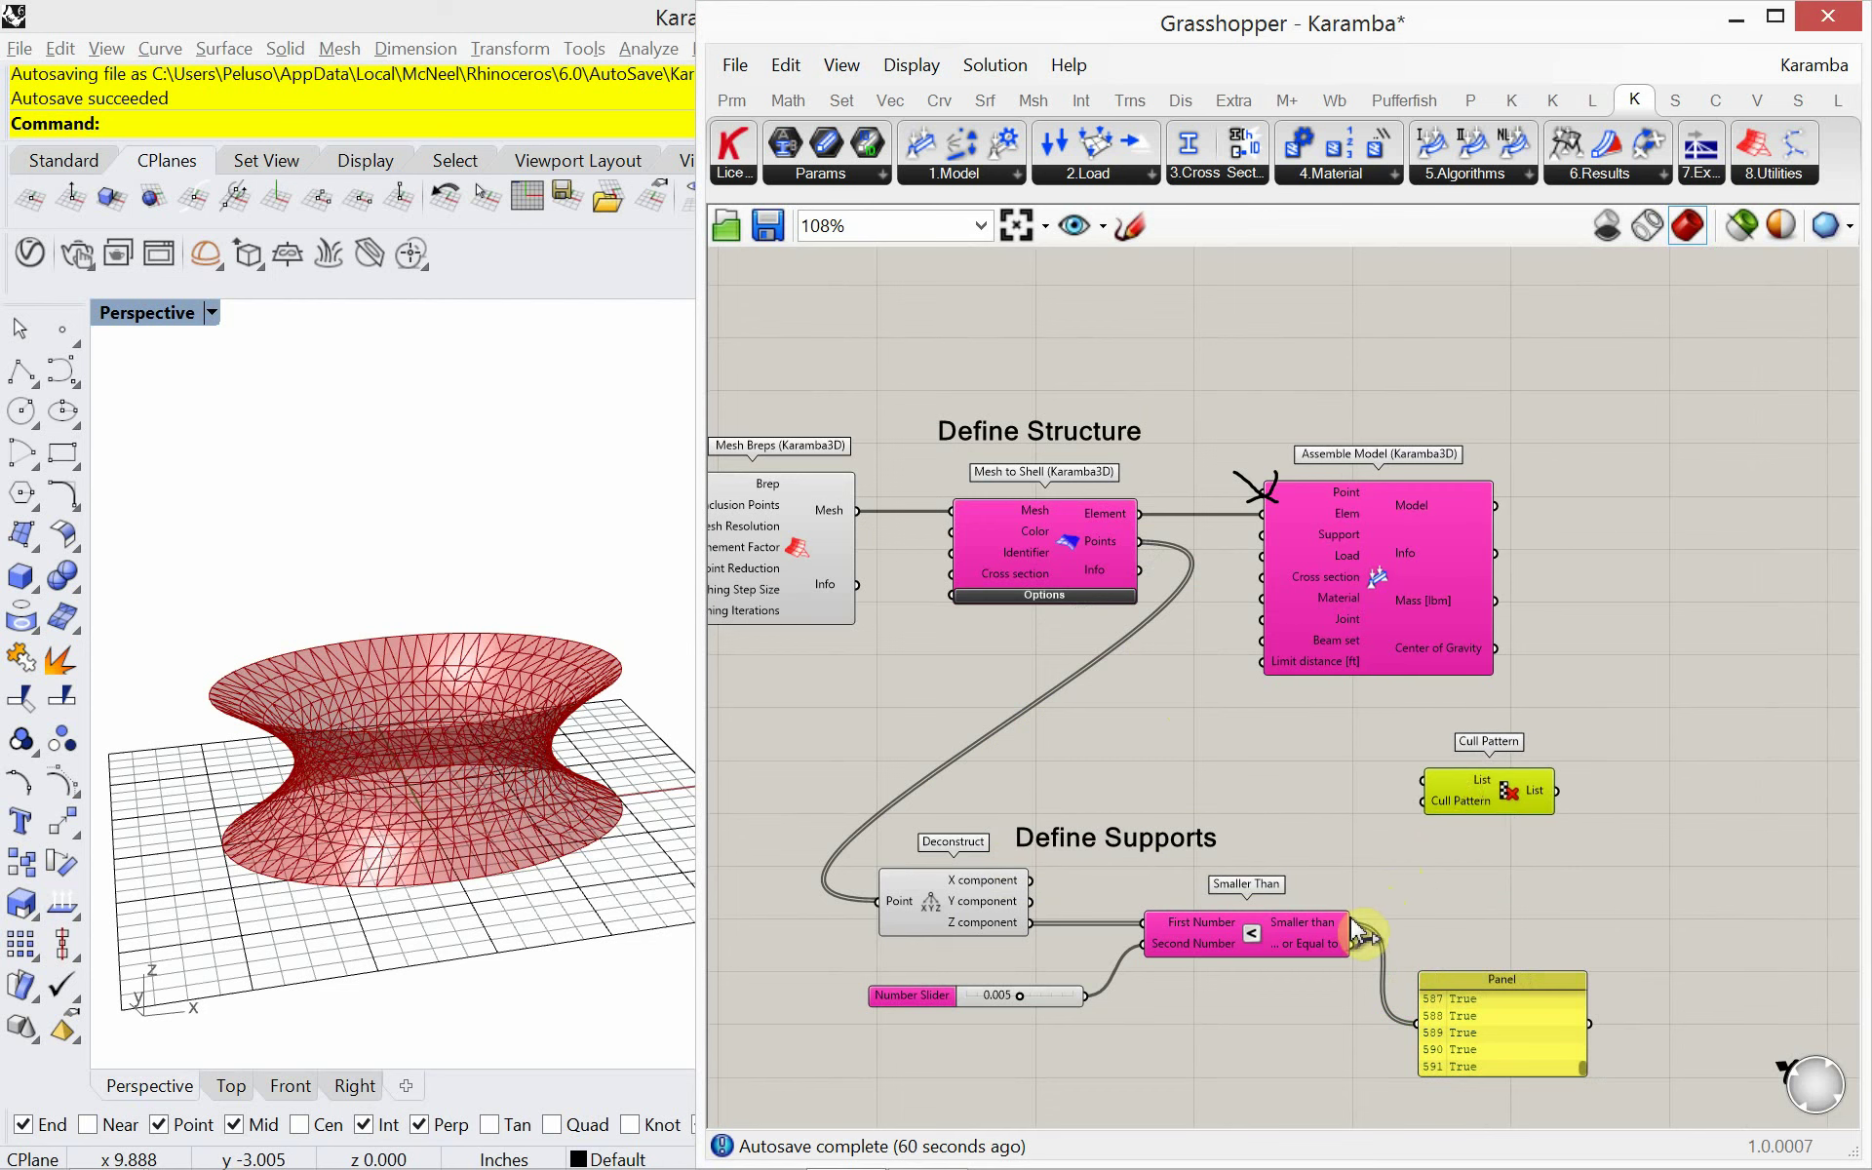
left_click_drag(1357, 934, 1404, 827)
left_click_drag(1139, 541, 1422, 780)
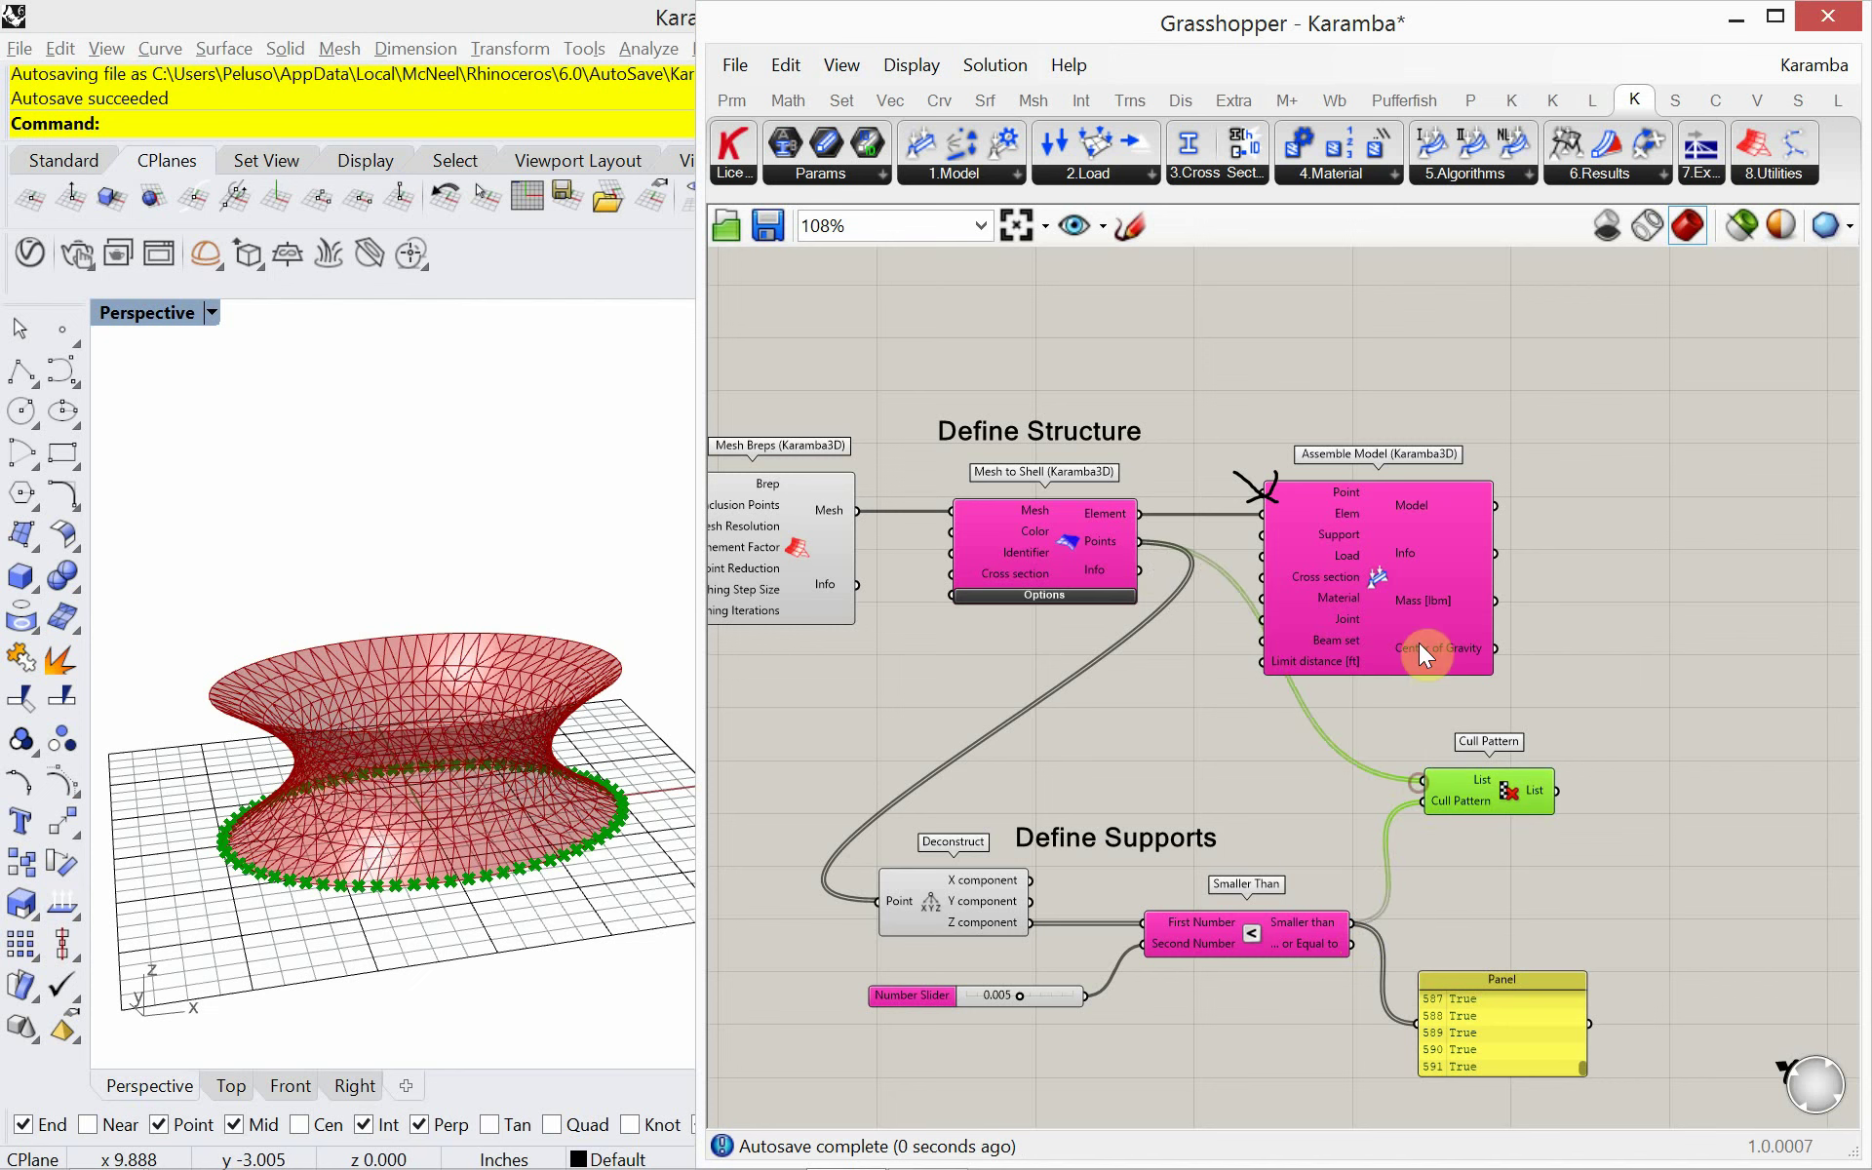
Move Assemble Model and its scribble mark above Cull Pattern, then select Cull Pattern to highlight its points in the viewport.
left_click_drag(1600, 467, 1494, 560)
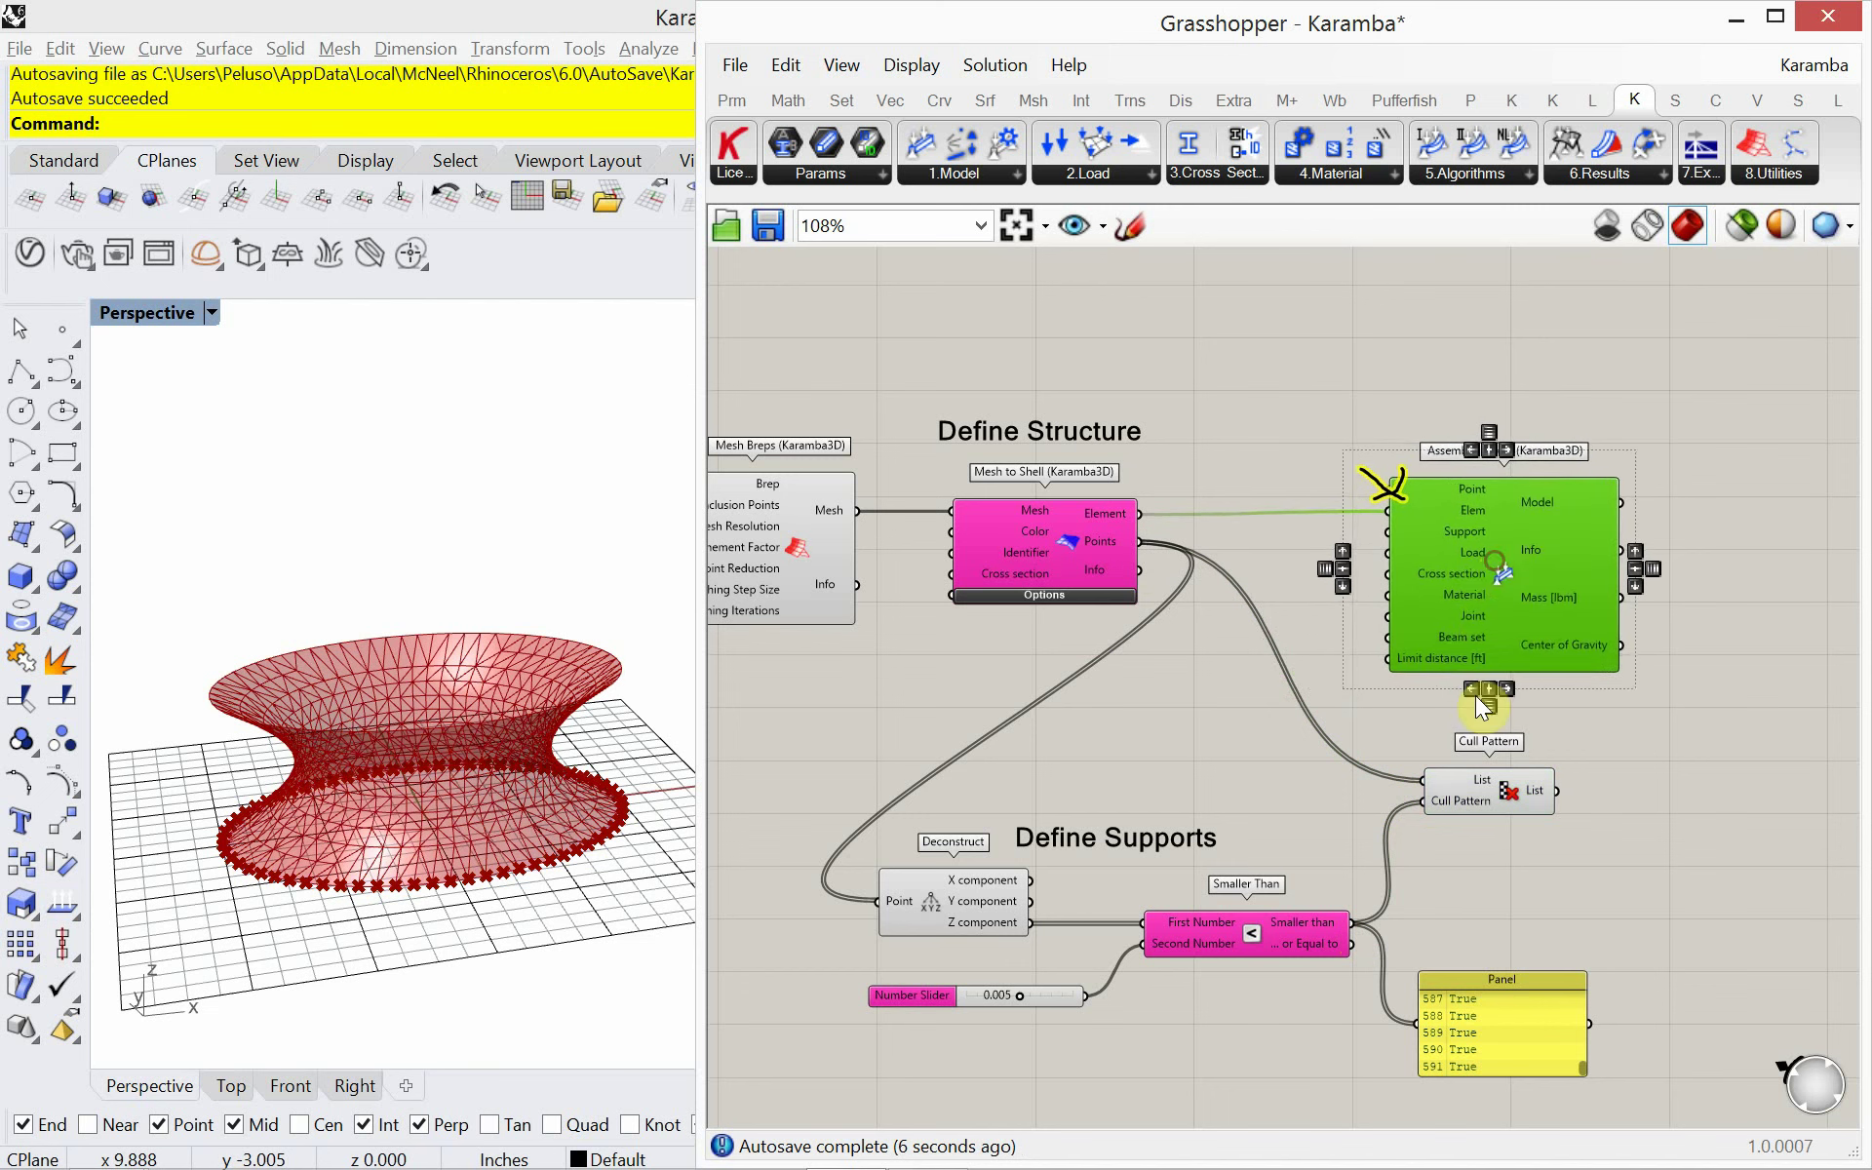
left_click(1492, 798)
mouse_move(1478, 796)
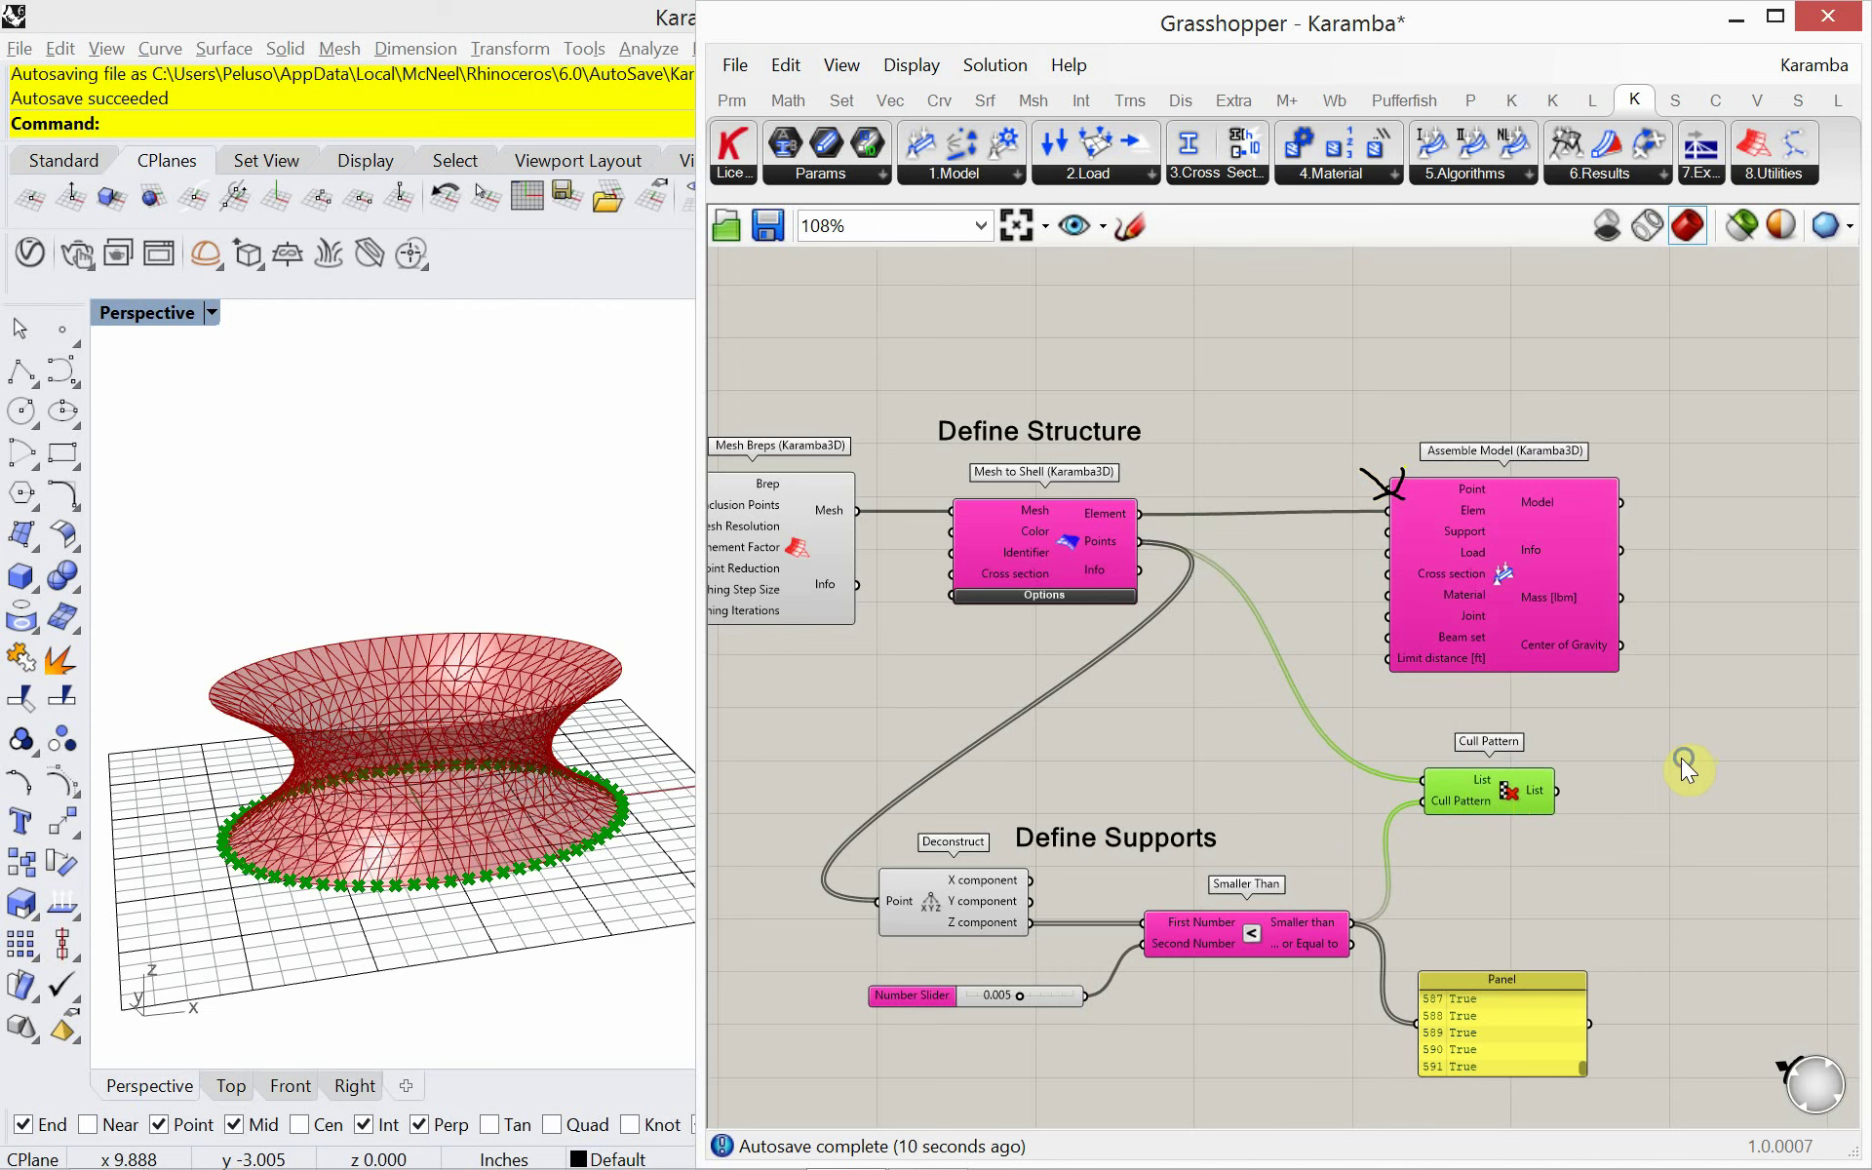
Group the Define Supports components, including Cull Pattern and the panel, and colour the group yellow-green.
right_click_drag(1681, 758, 1320, 639)
right_click_drag(1254, 718, 1523, 694)
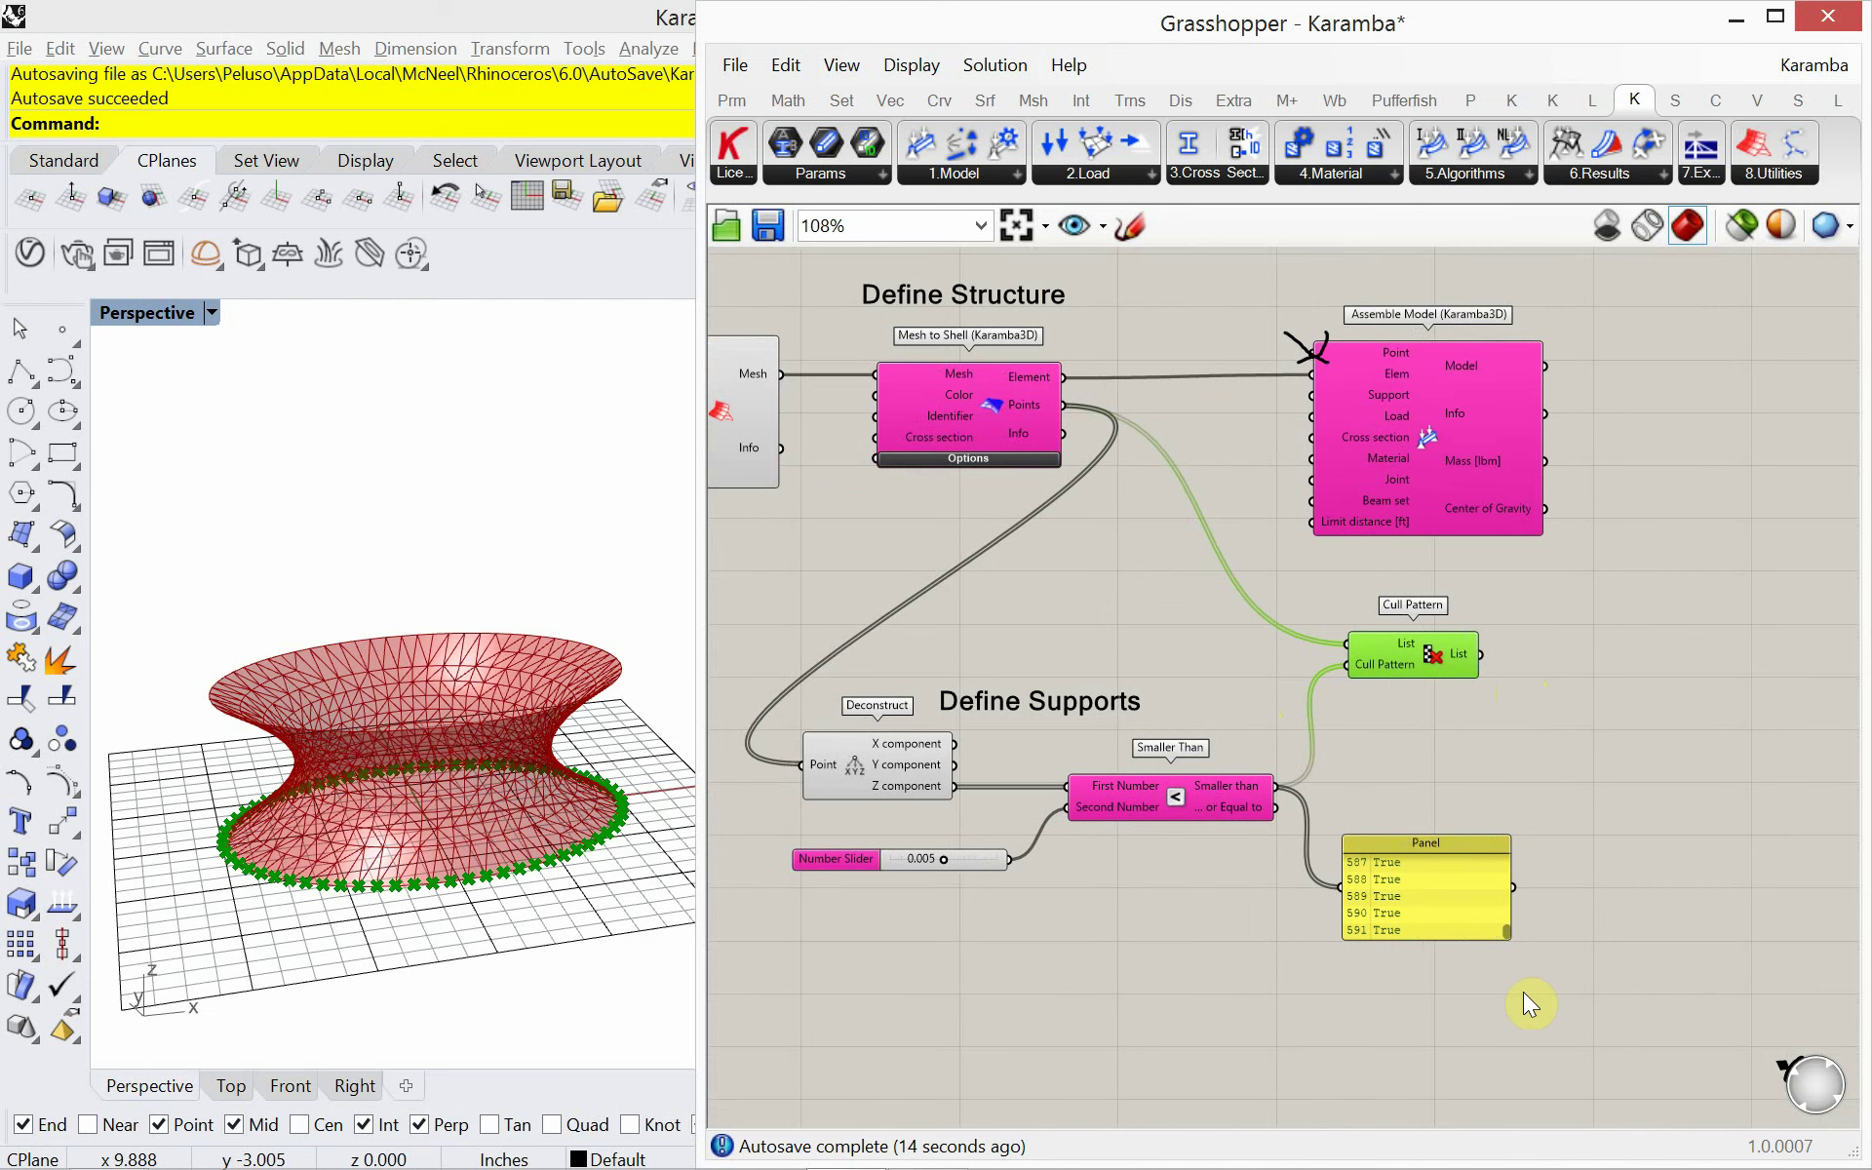
left_click_drag(1526, 995, 833, 605)
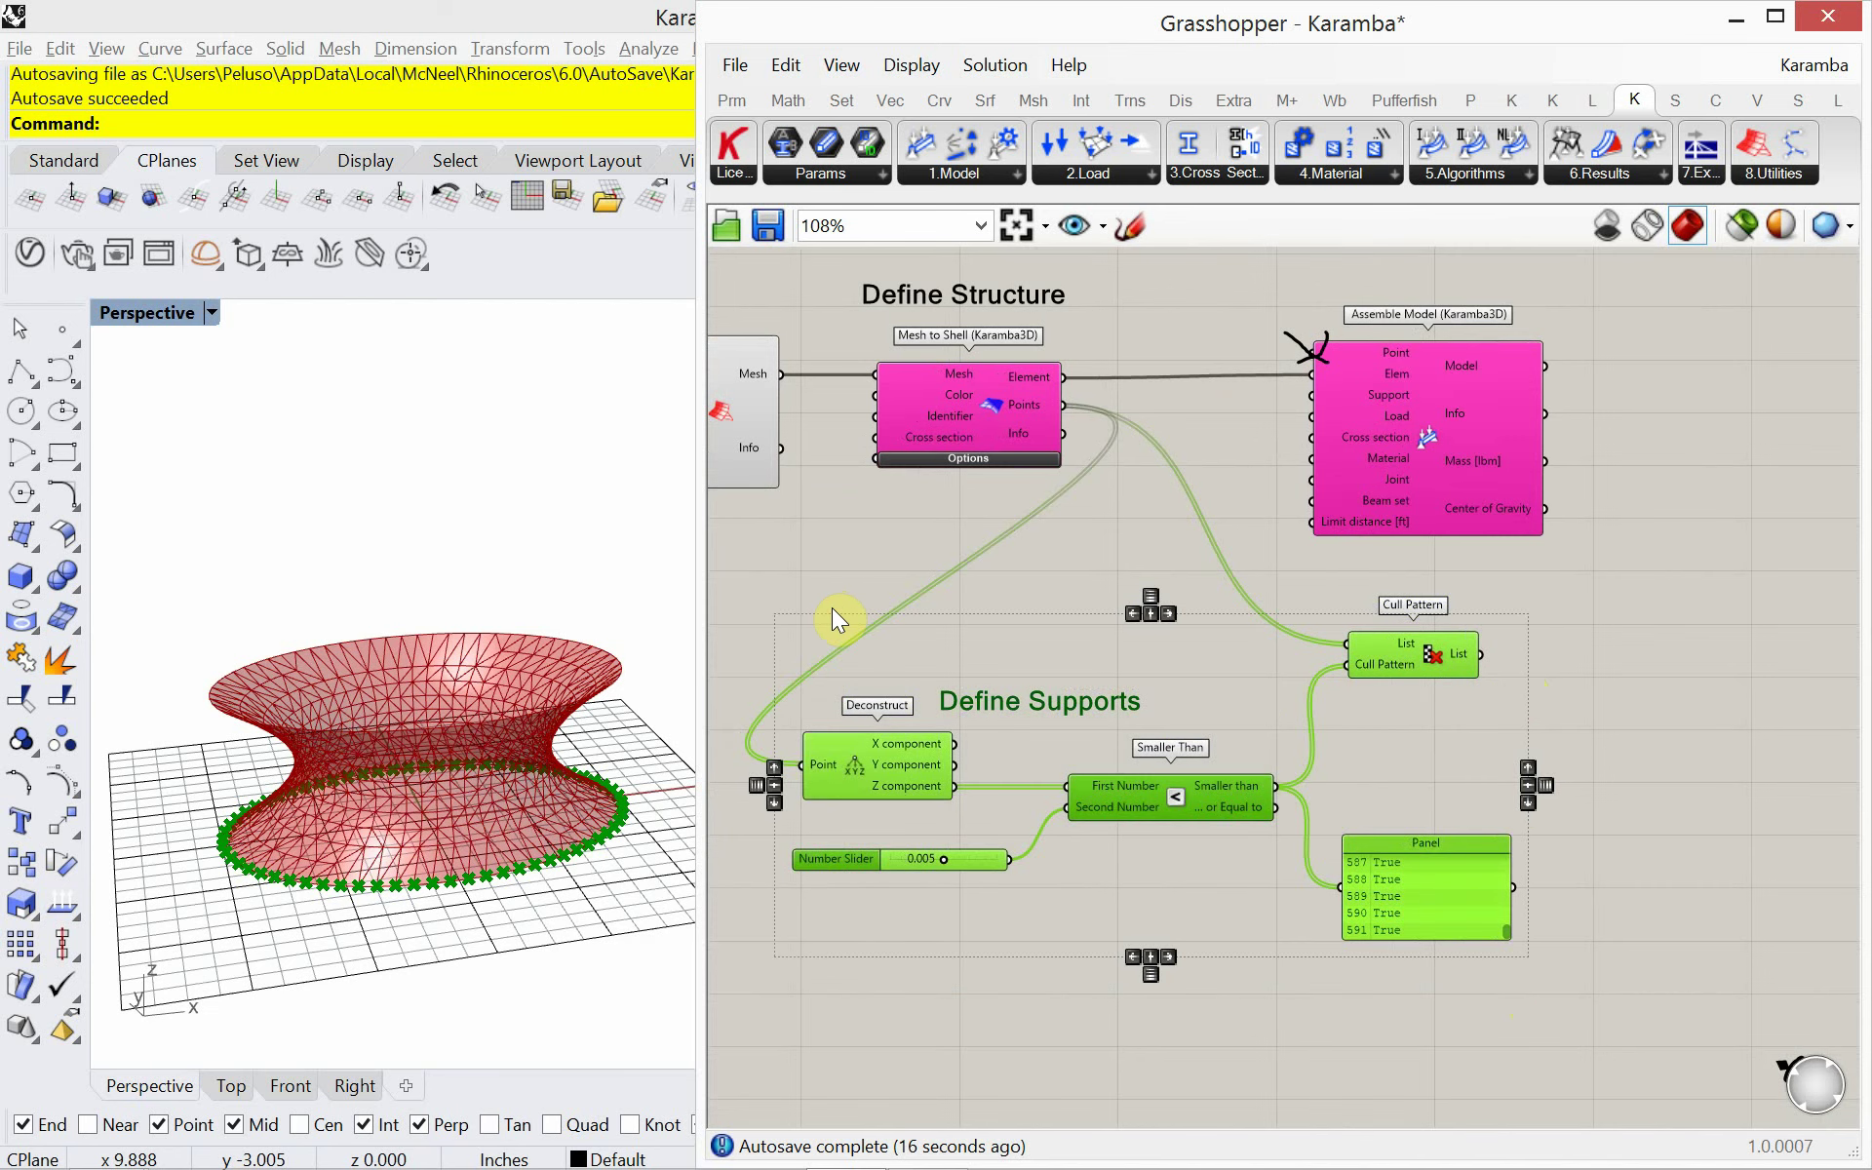
key("ctrl+g")
right_click(952, 648)
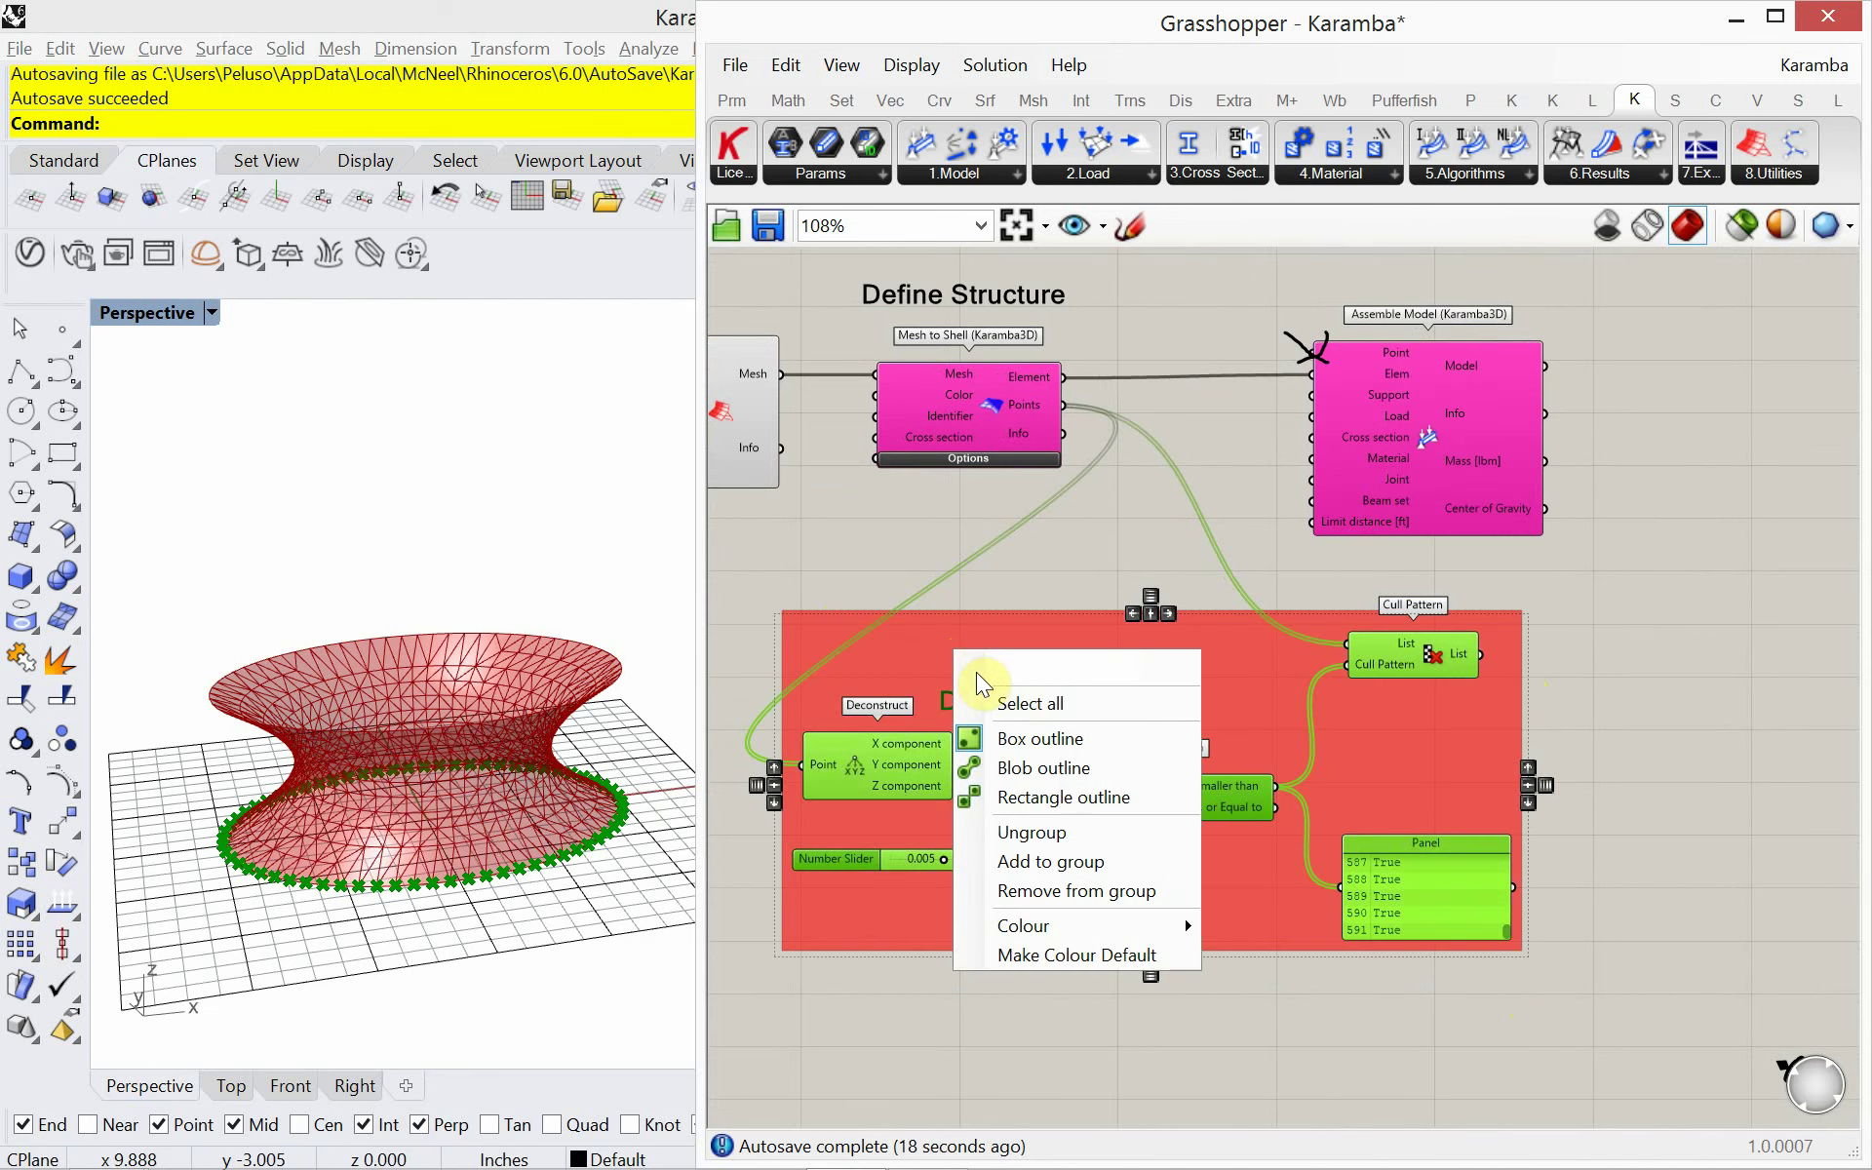
mouse_move(1121, 932)
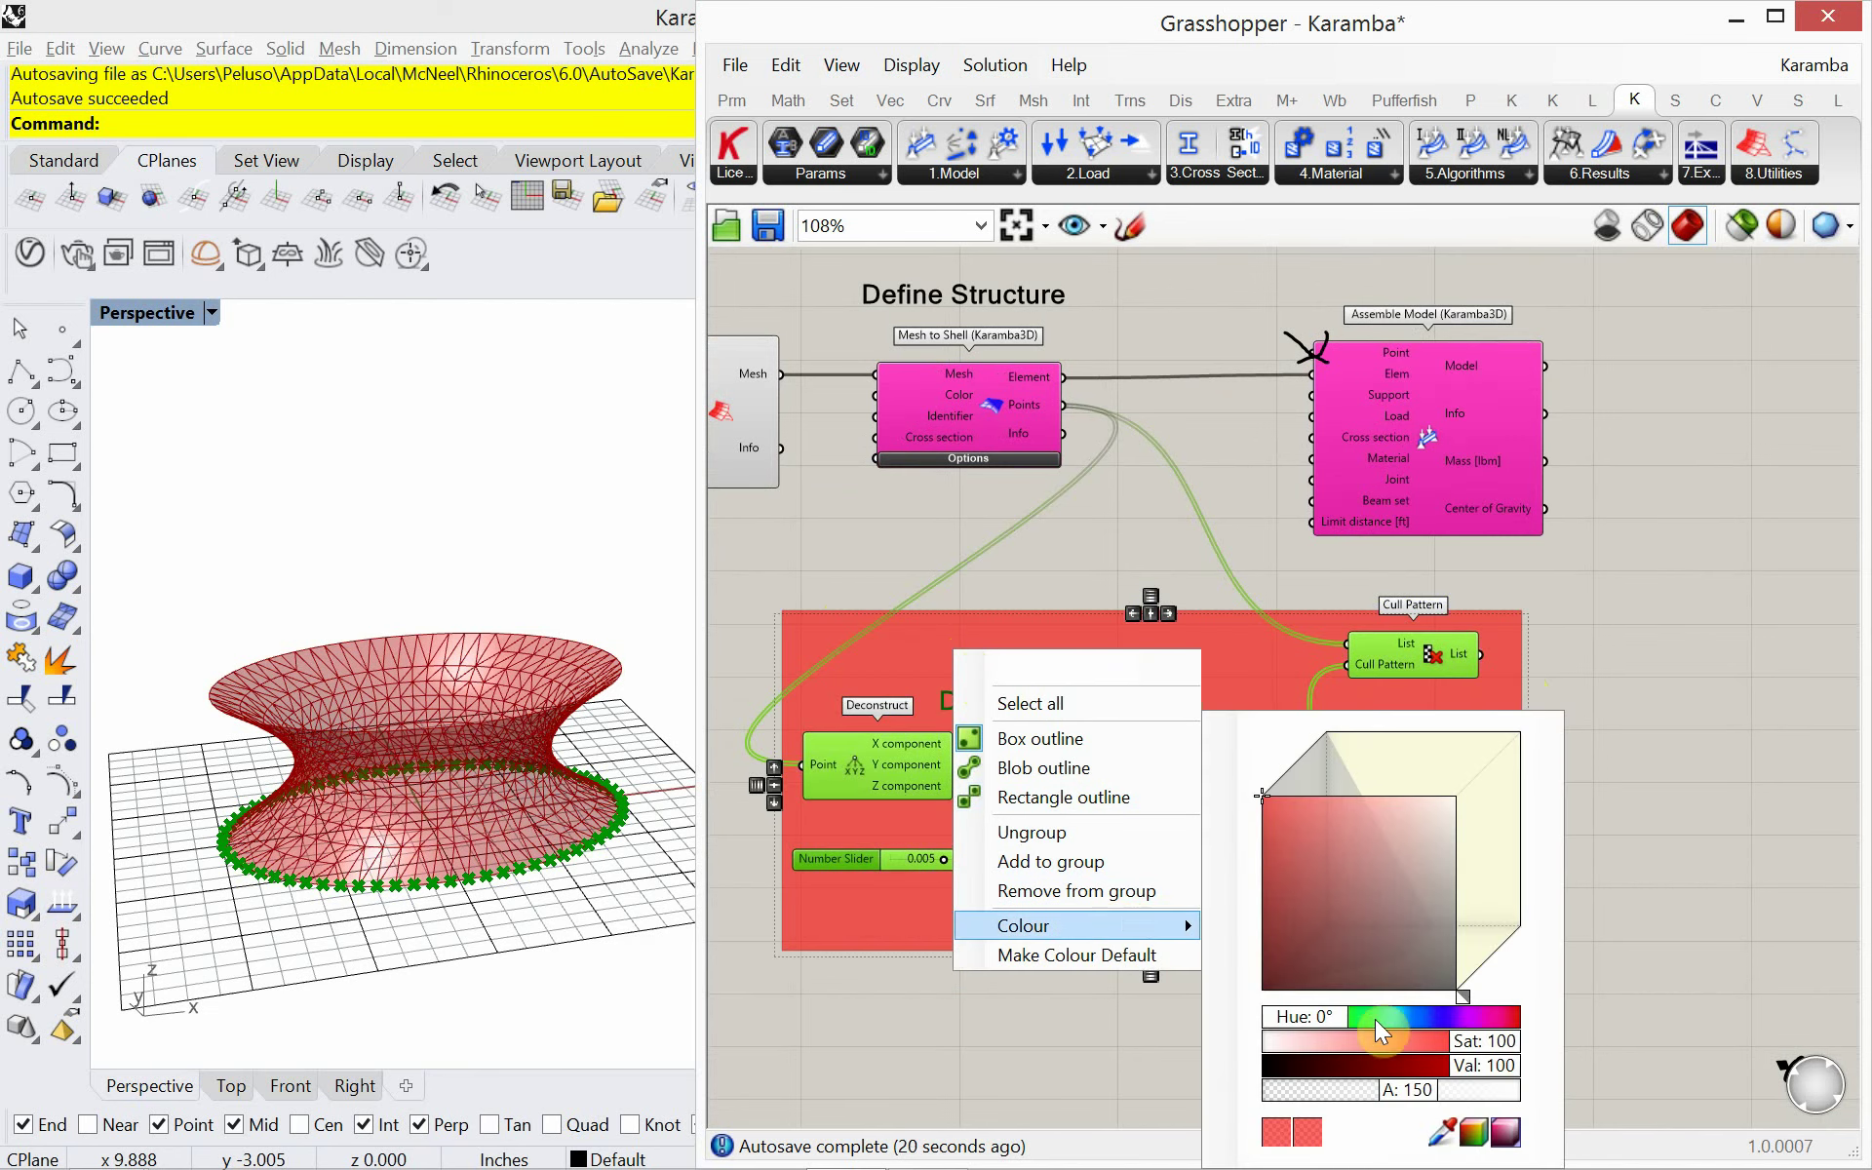
left_click_drag(1337, 1019, 1406, 1016)
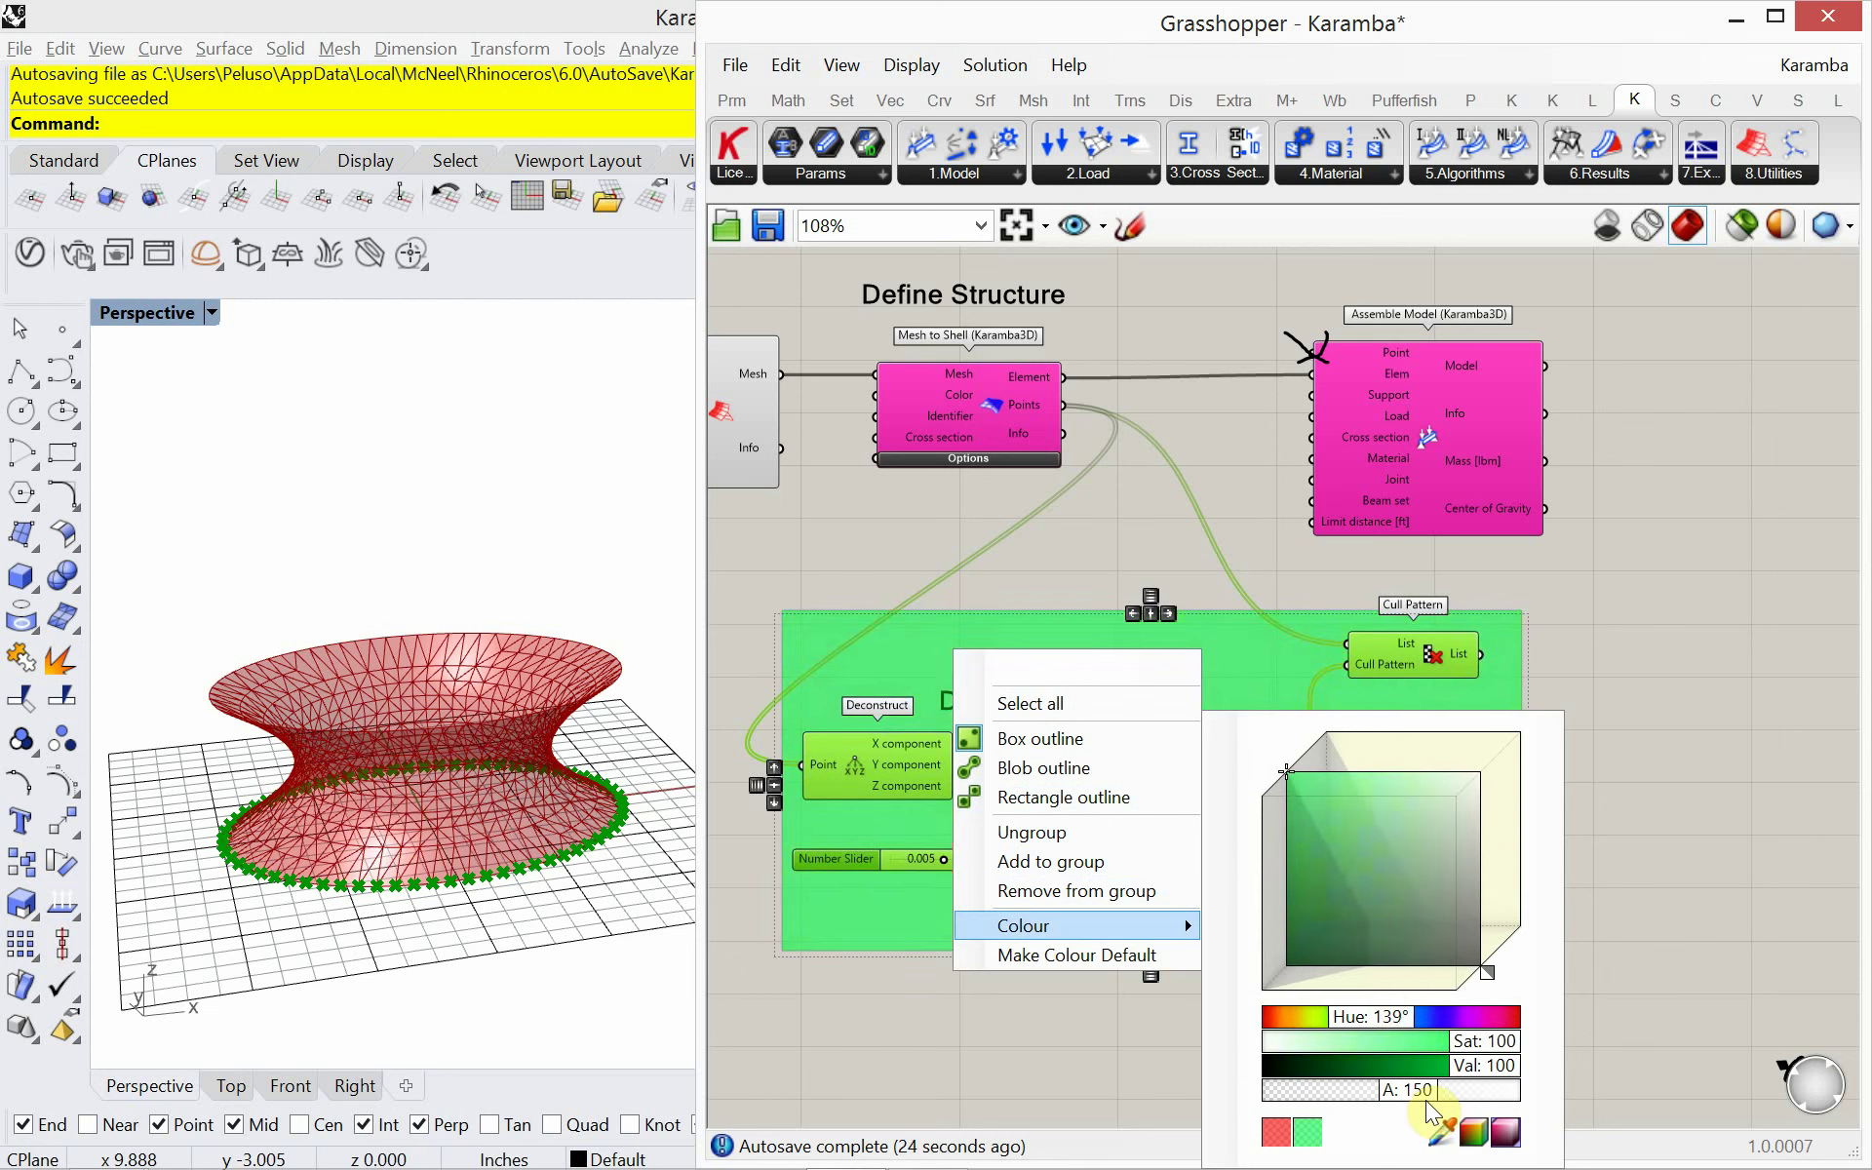
left_click(1472, 1131)
left_click_drag(1316, 1017, 1492, 1019)
left_click(1104, 1051)
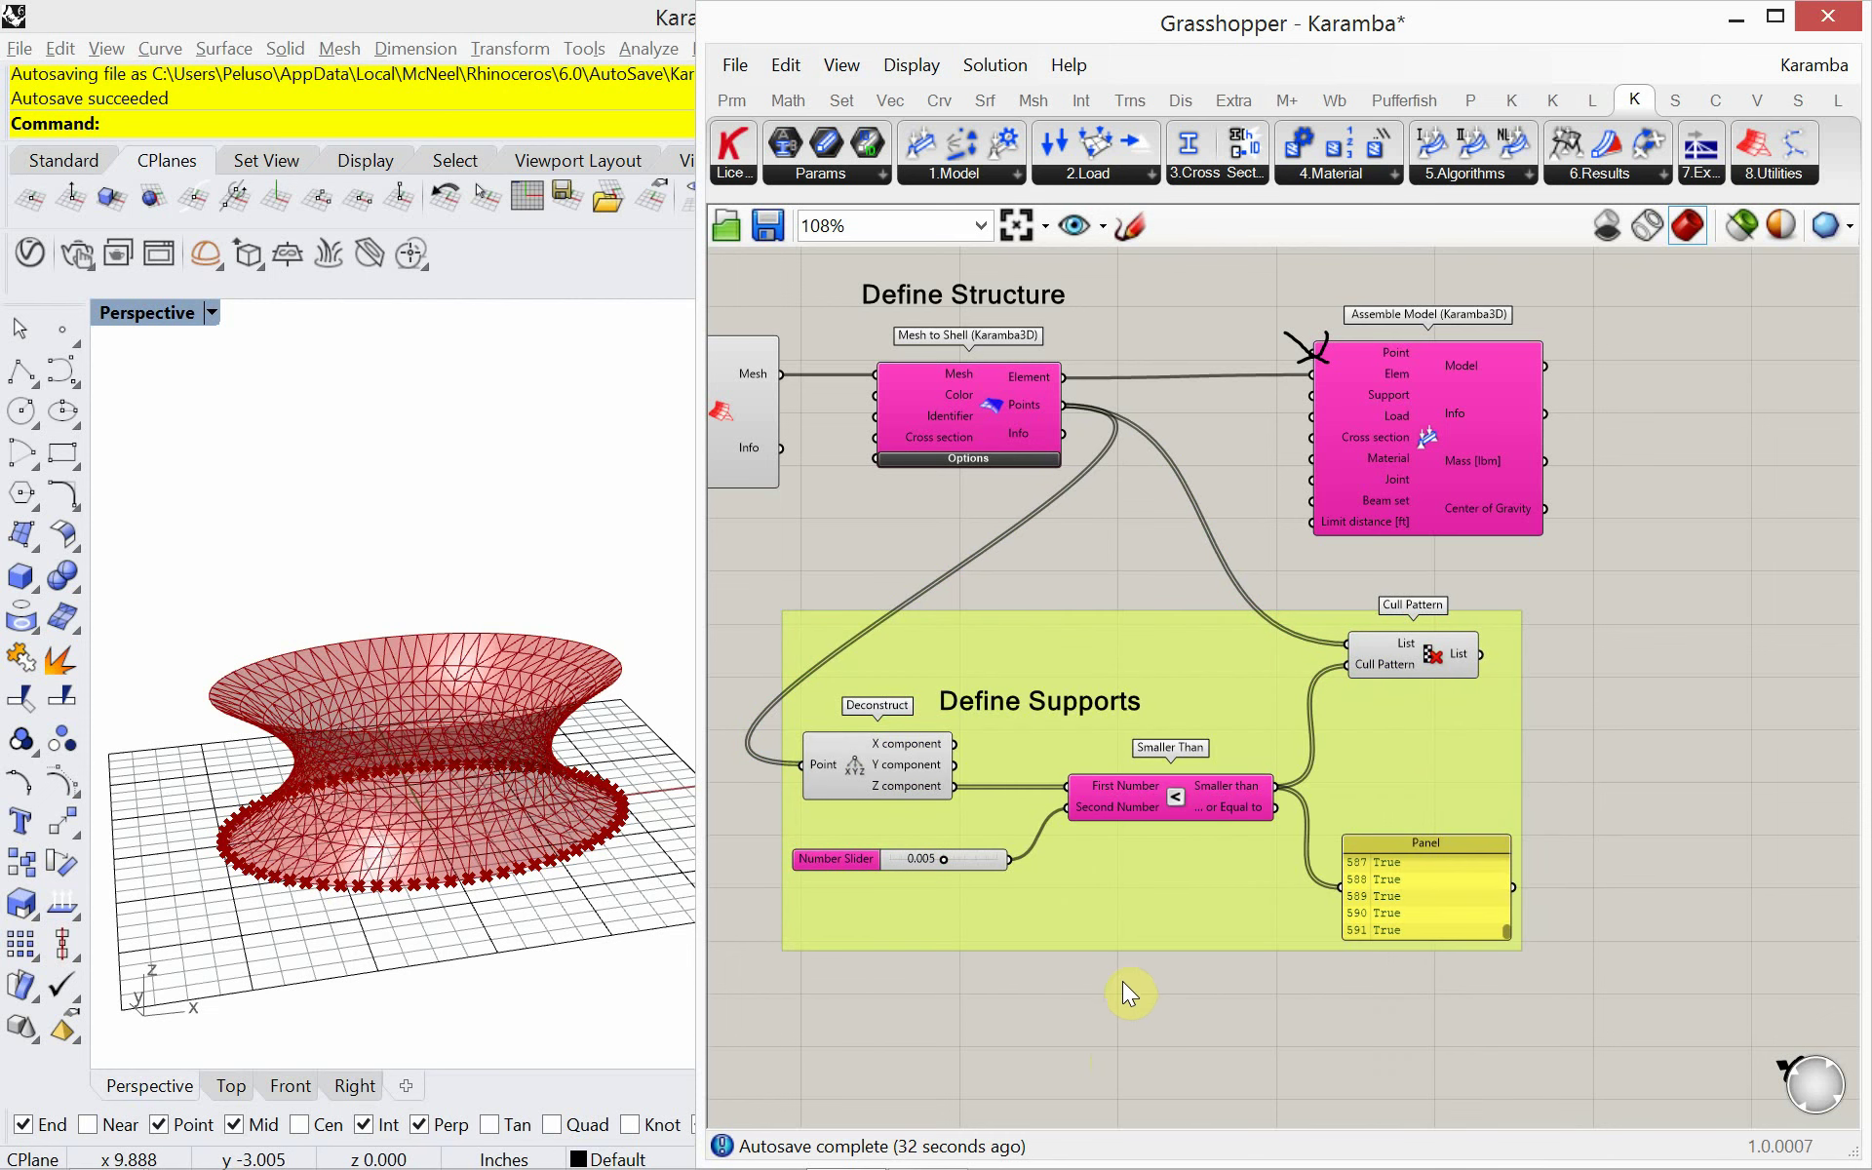
Move Assemble Model and its scribble mark farther away from Mesh to Shell, making room beside the supports group.
right_click_drag(1307, 824, 1239, 857)
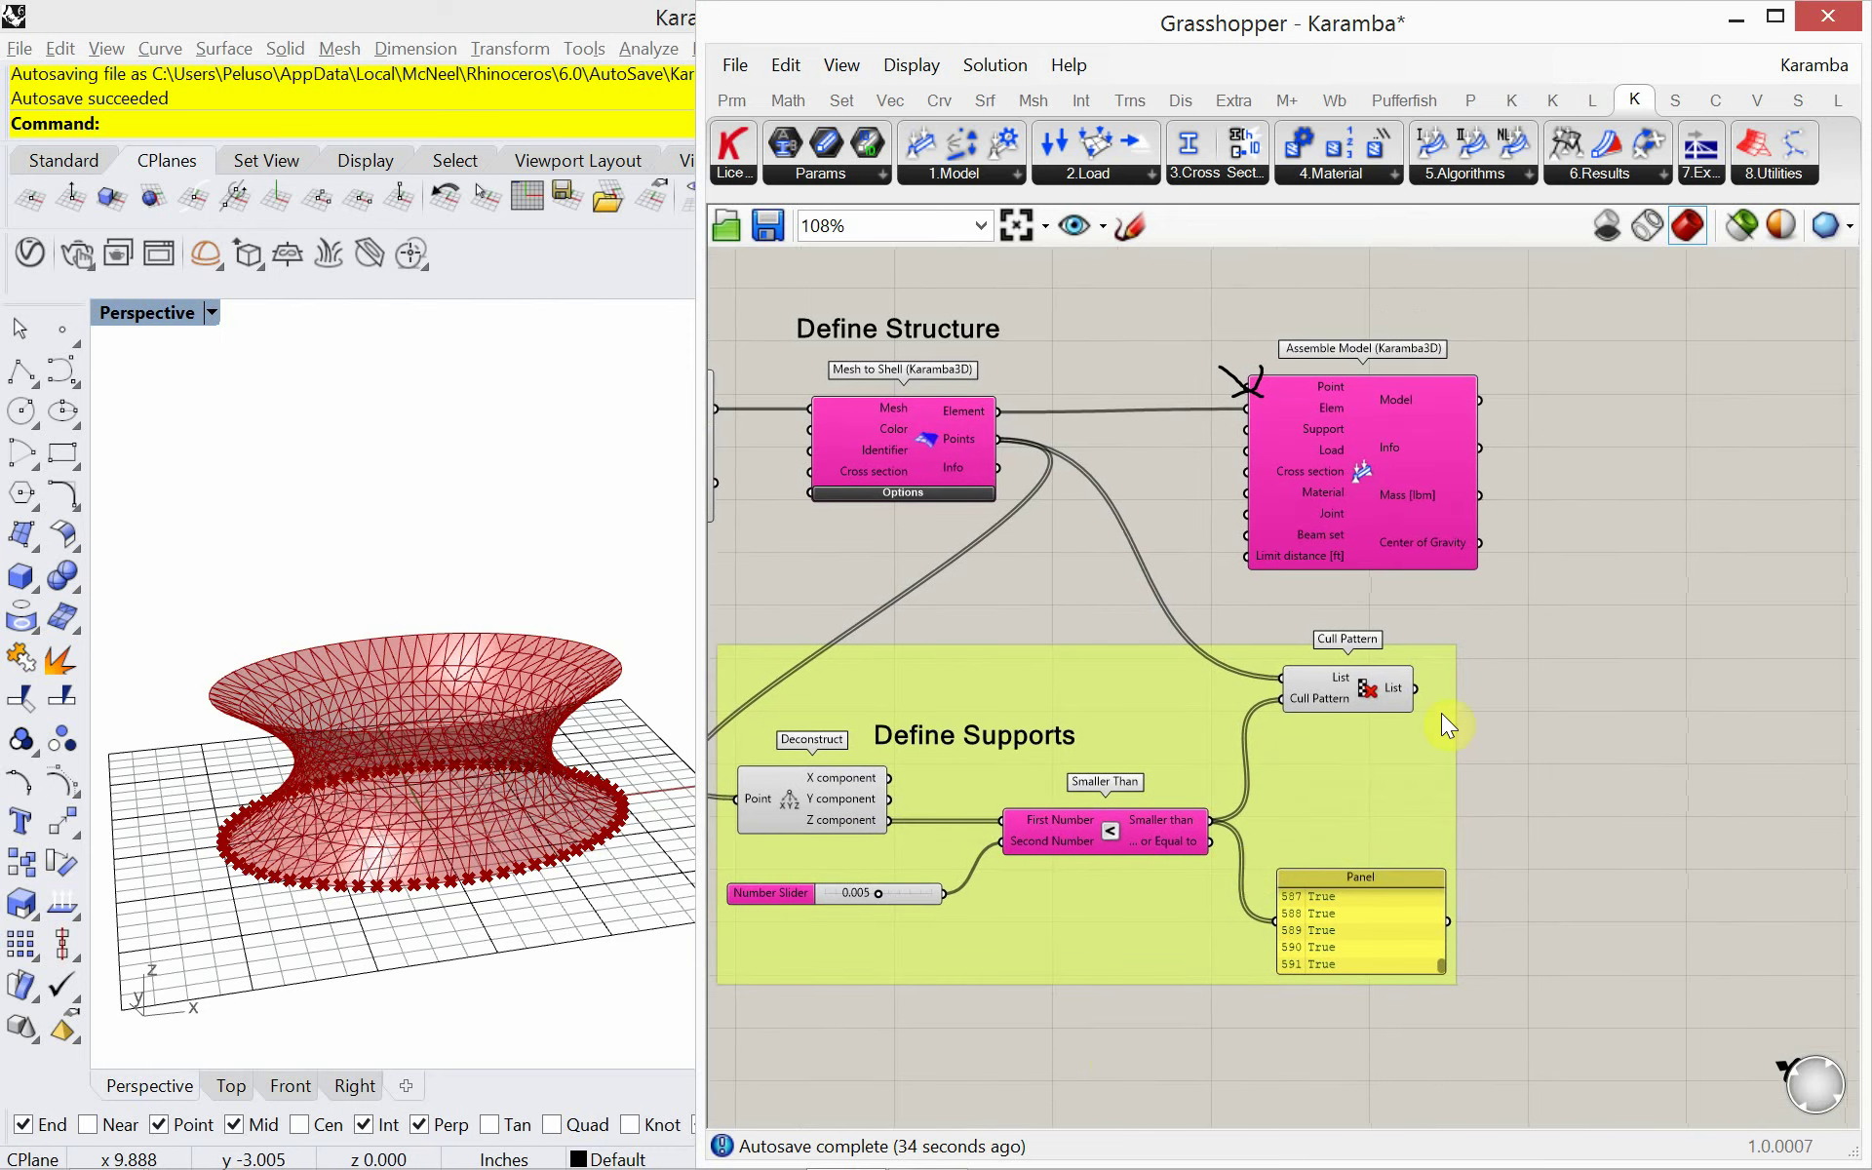
left_click_drag(1539, 493, 1216, 338)
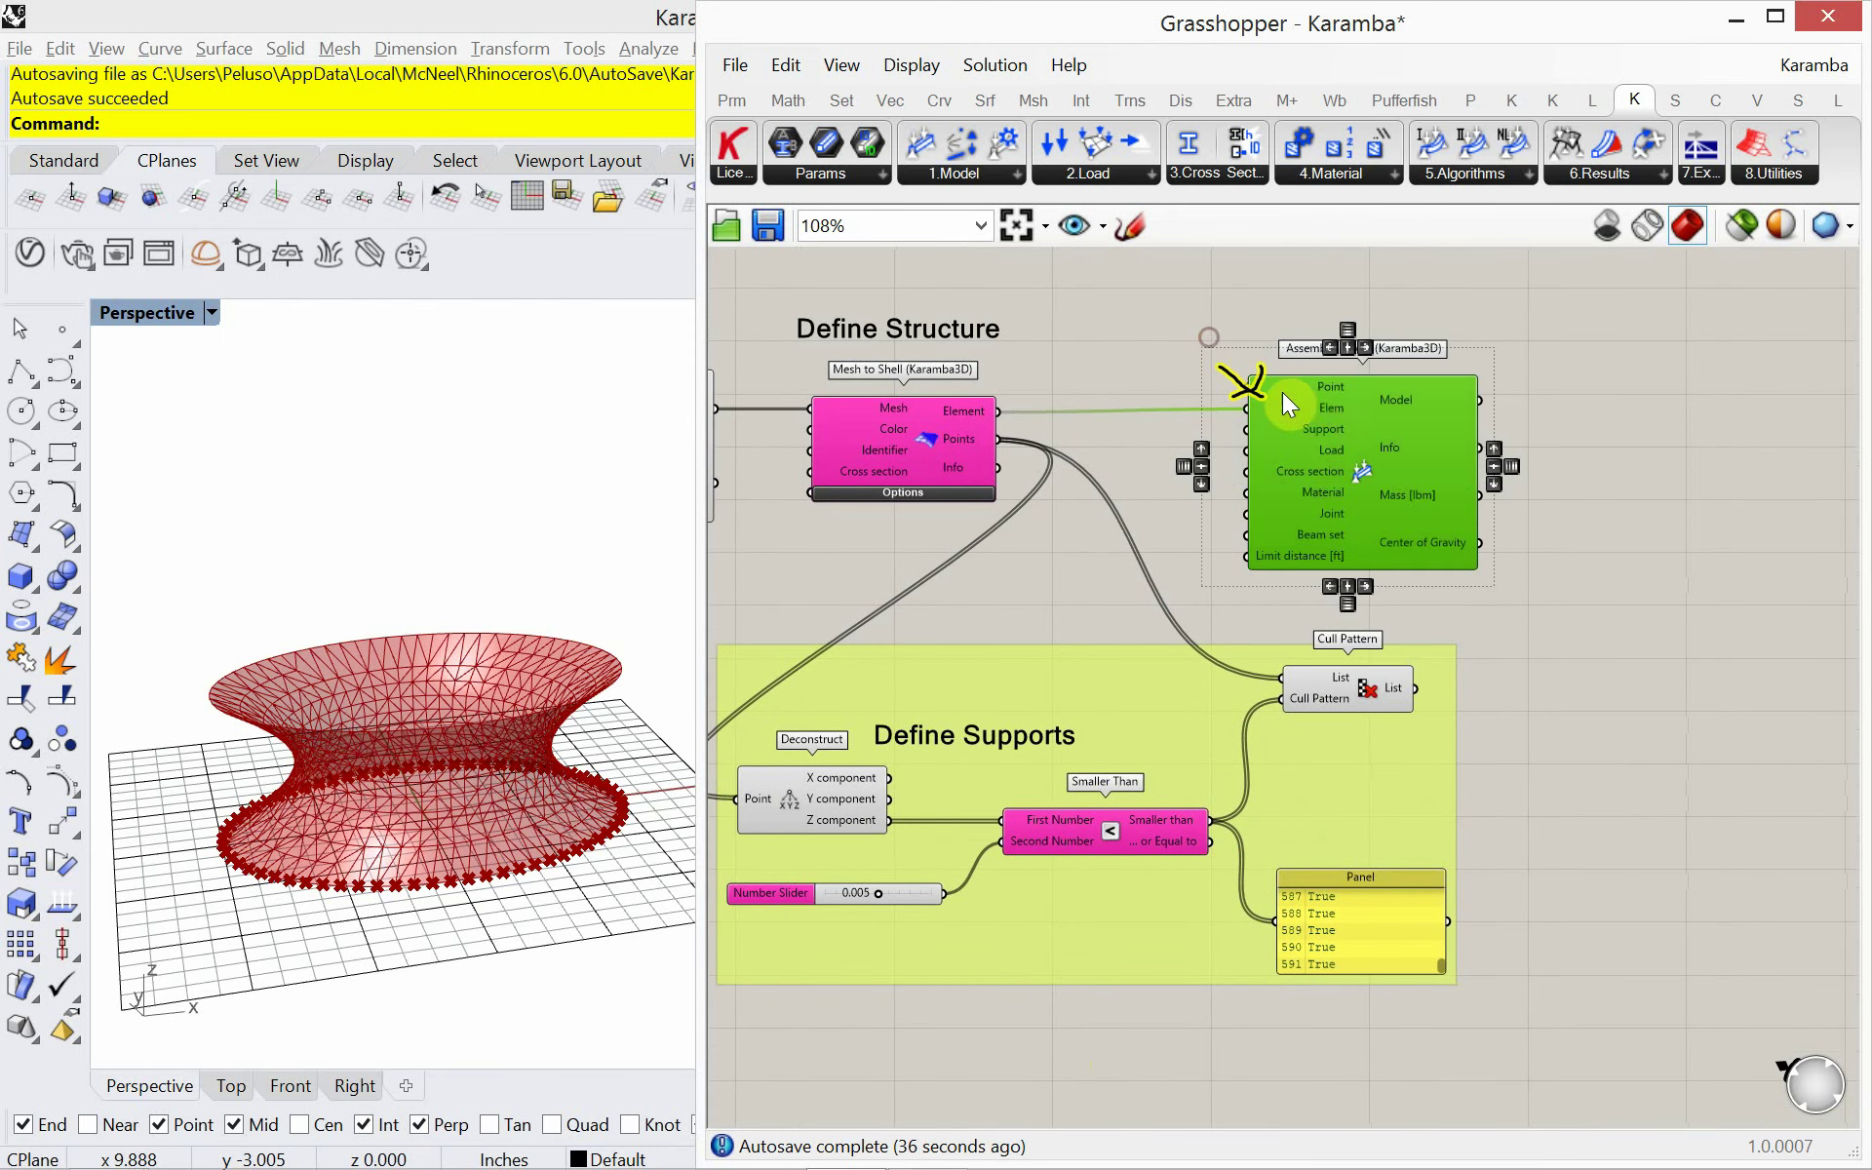
left_click_drag(1330, 419, 1695, 418)
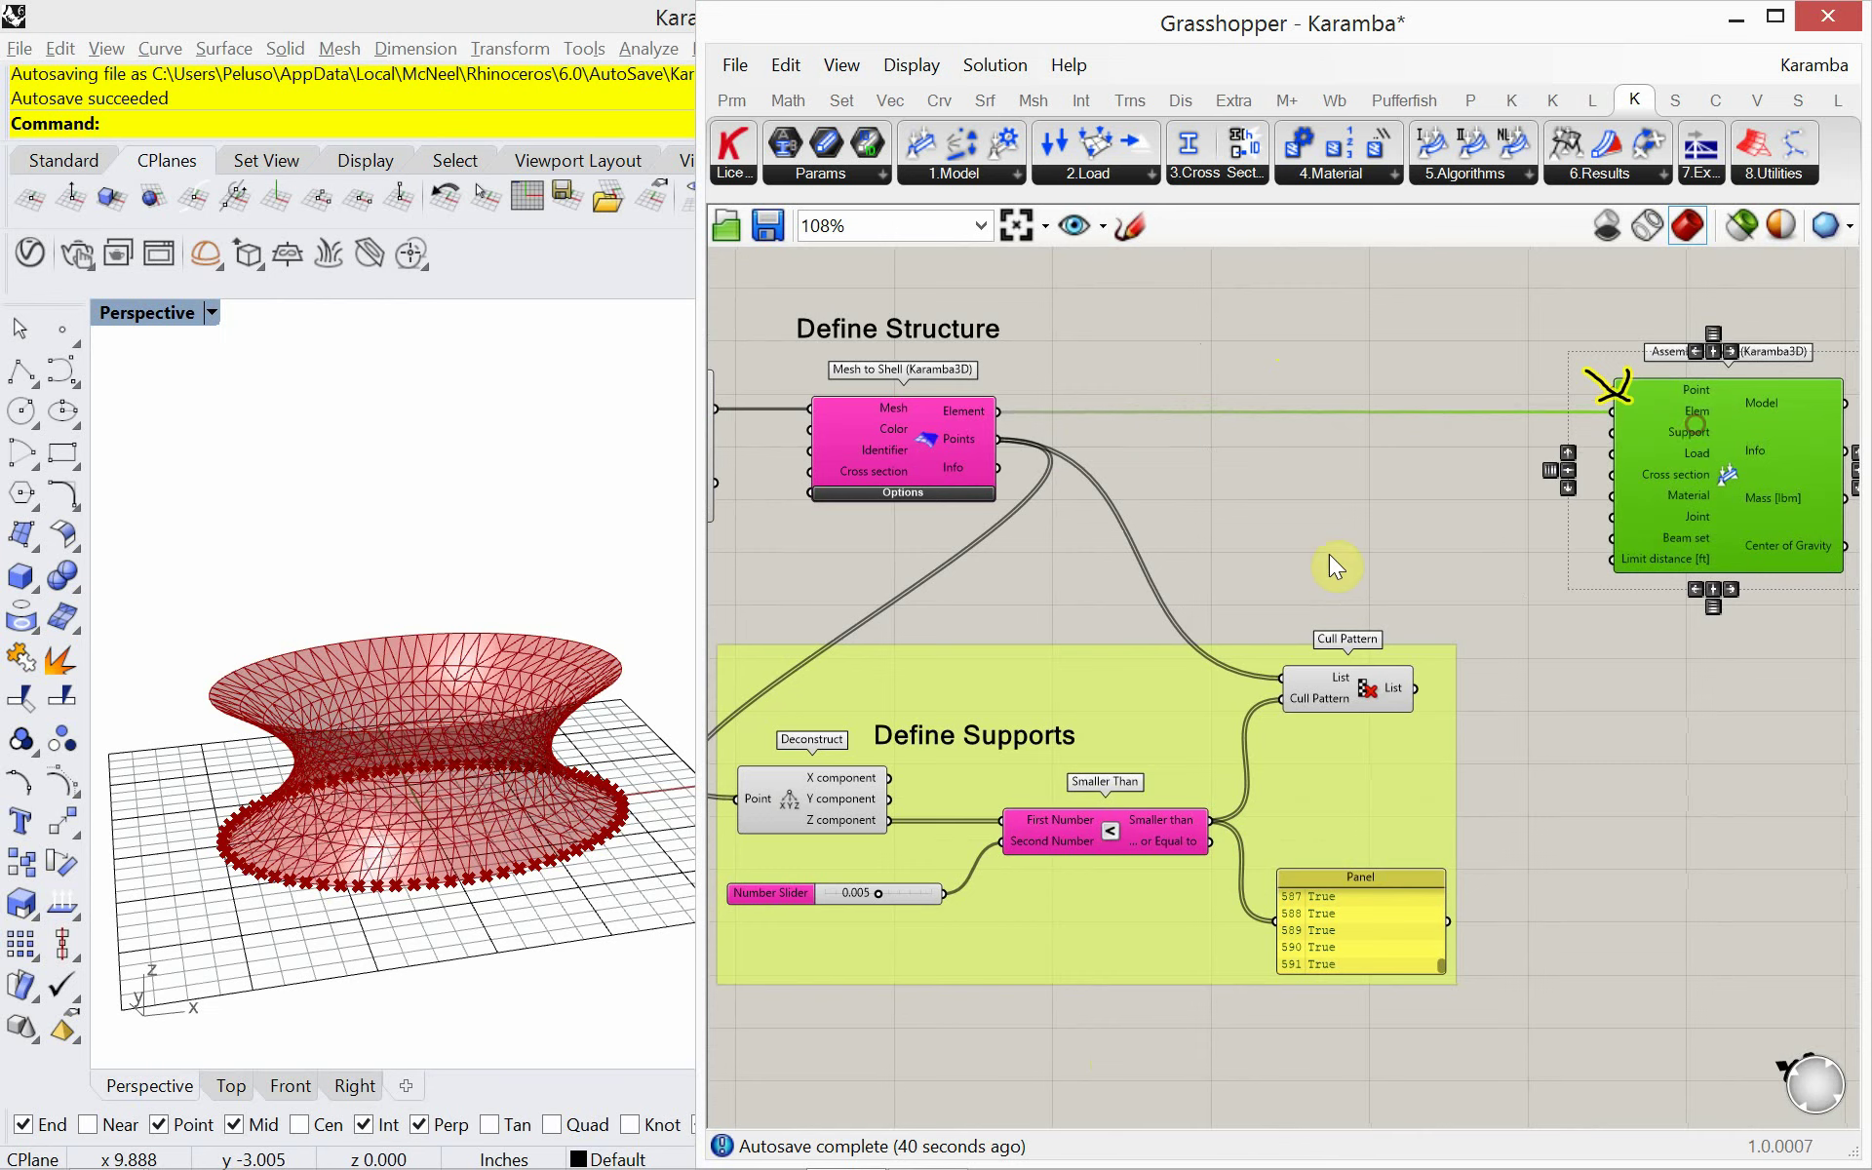
right_click_drag(1330, 553, 1127, 564)
left_click(1383, 714)
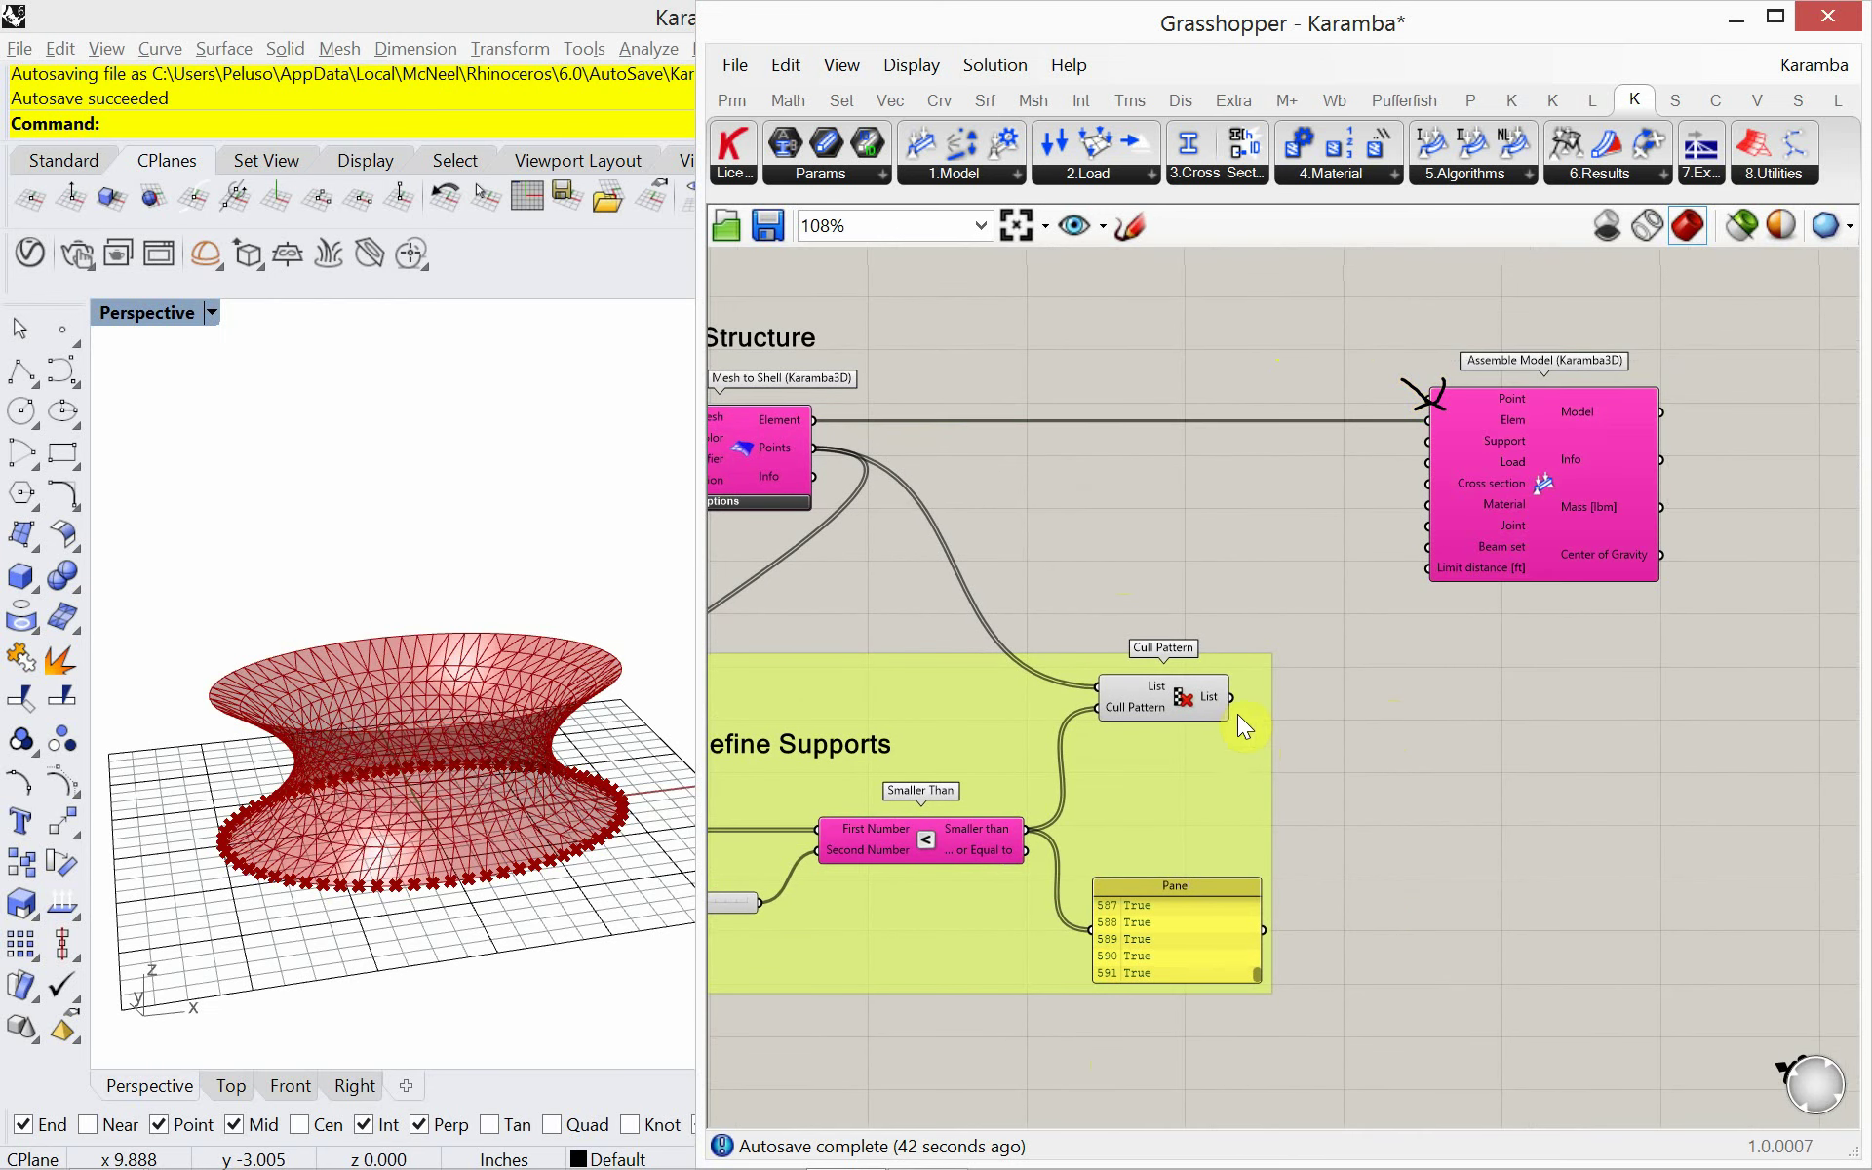
left_click(1197, 696)
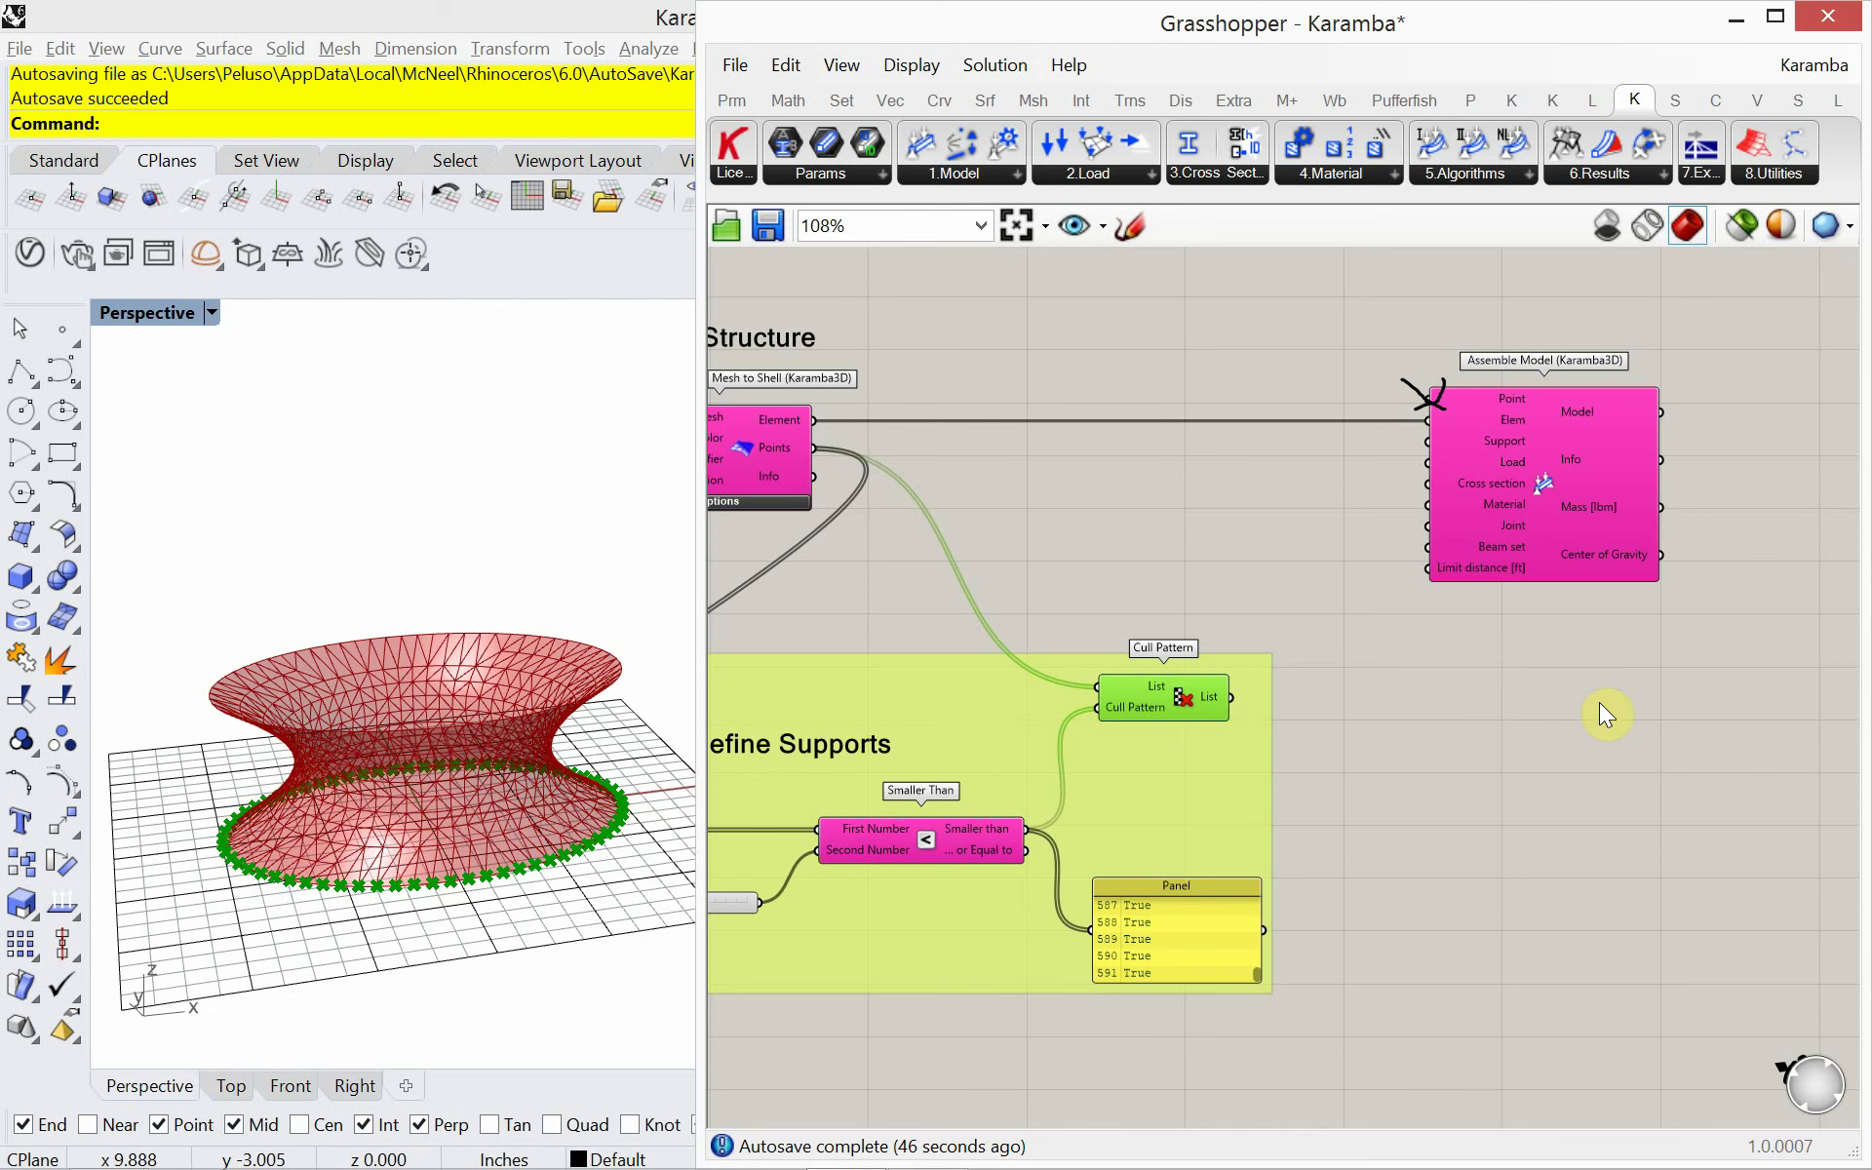
left_click_drag(1606, 715, 1425, 338)
left_click_drag(1587, 486, 1650, 506)
left_click(1249, 333)
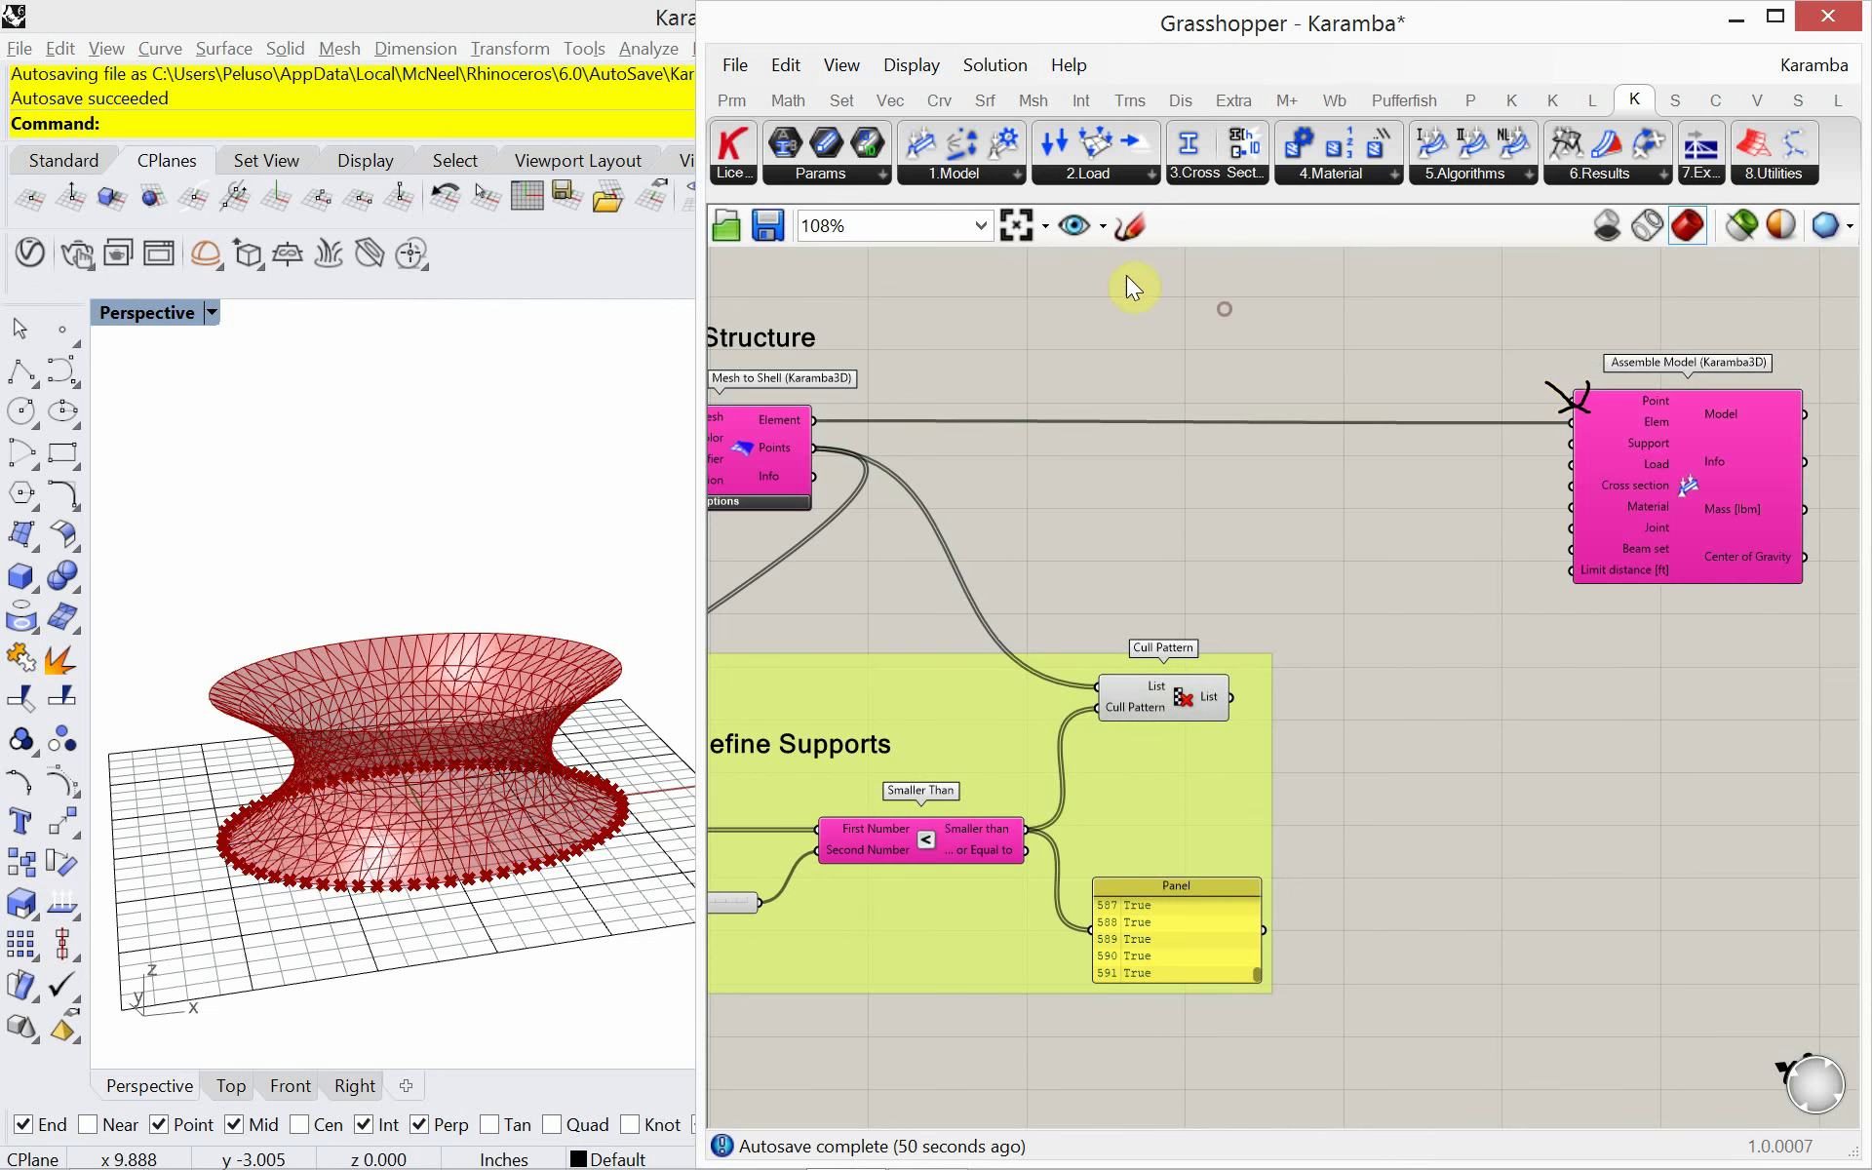
Add a Karamba3D Support component below Assemble Model and wire Cull Pattern's List output into its Pos|Ind input.
left_click(962, 176)
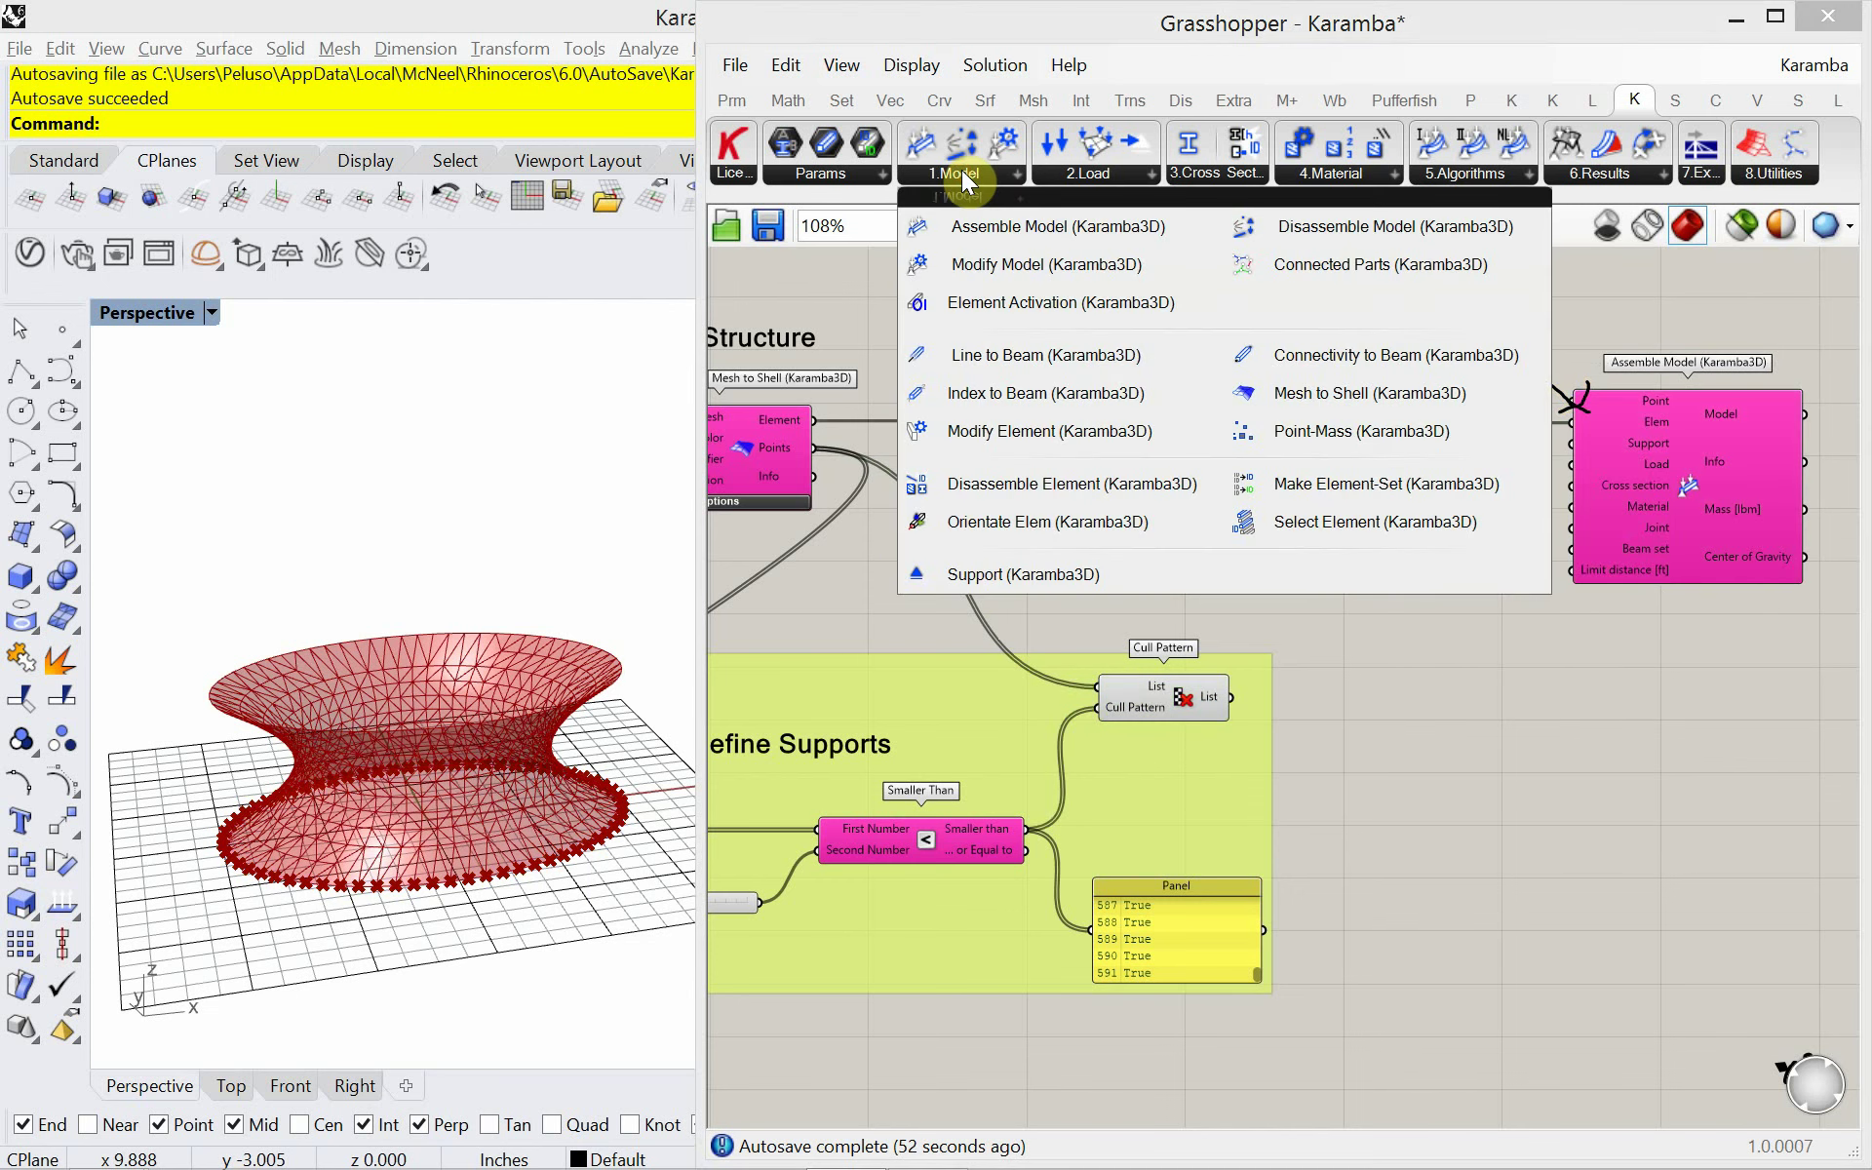
left_click(1027, 573)
left_click(1493, 757)
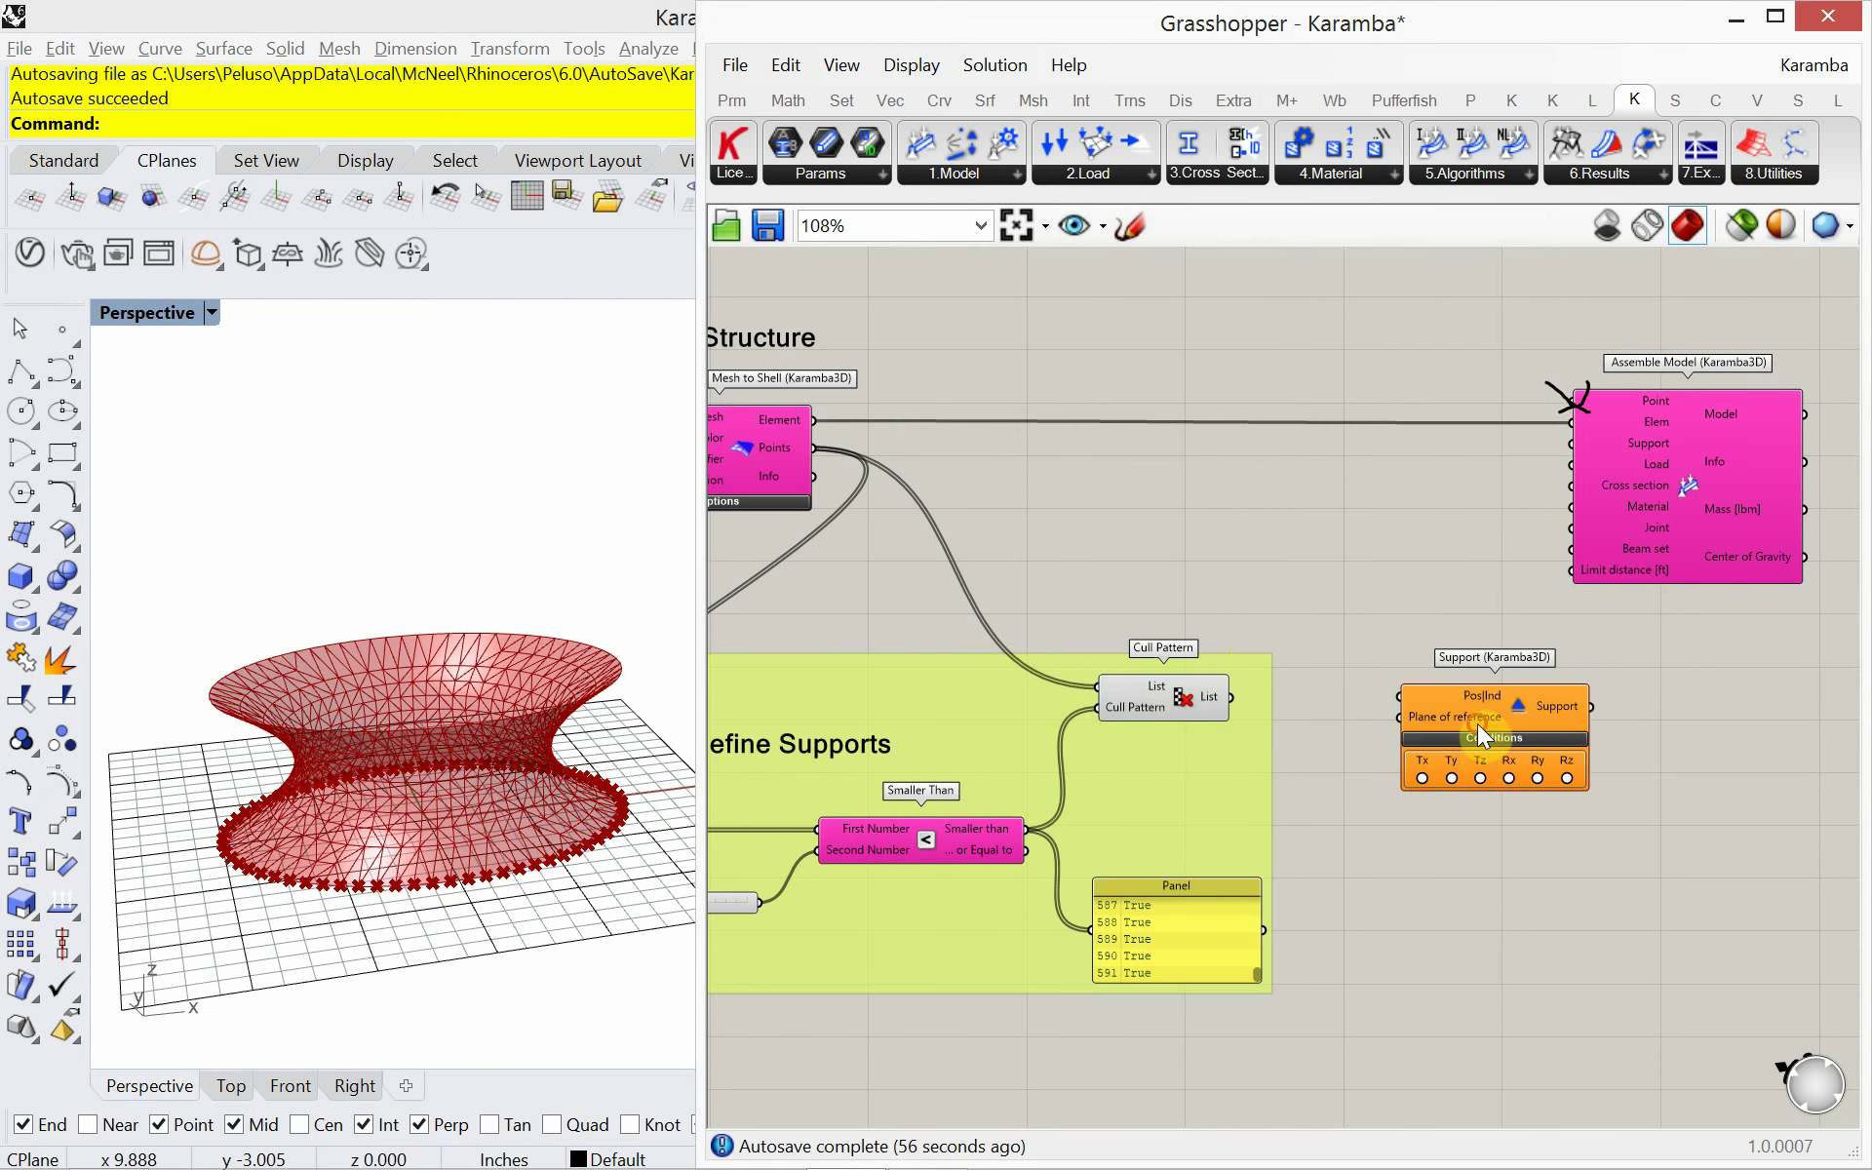
left_click_drag(1477, 726, 1518, 711)
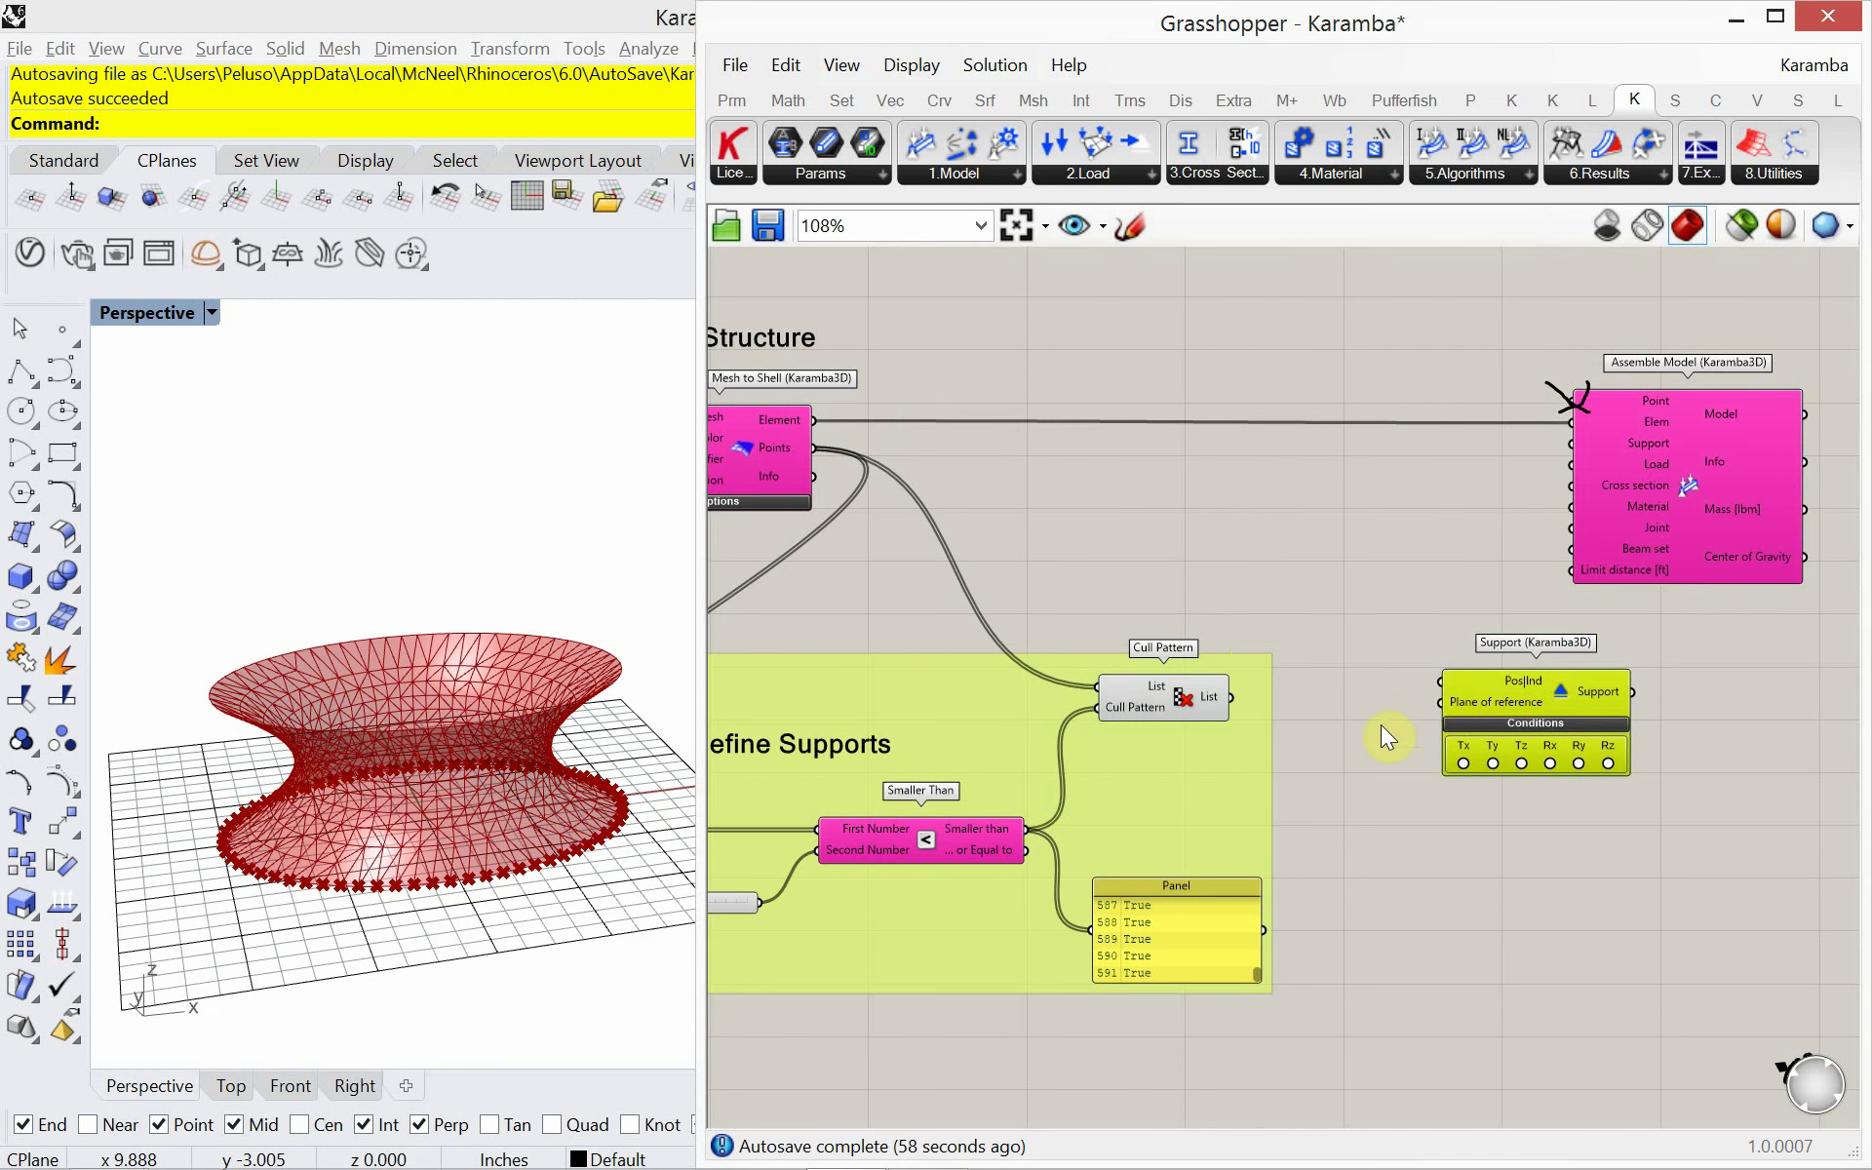
left_click_drag(1235, 700, 1470, 714)
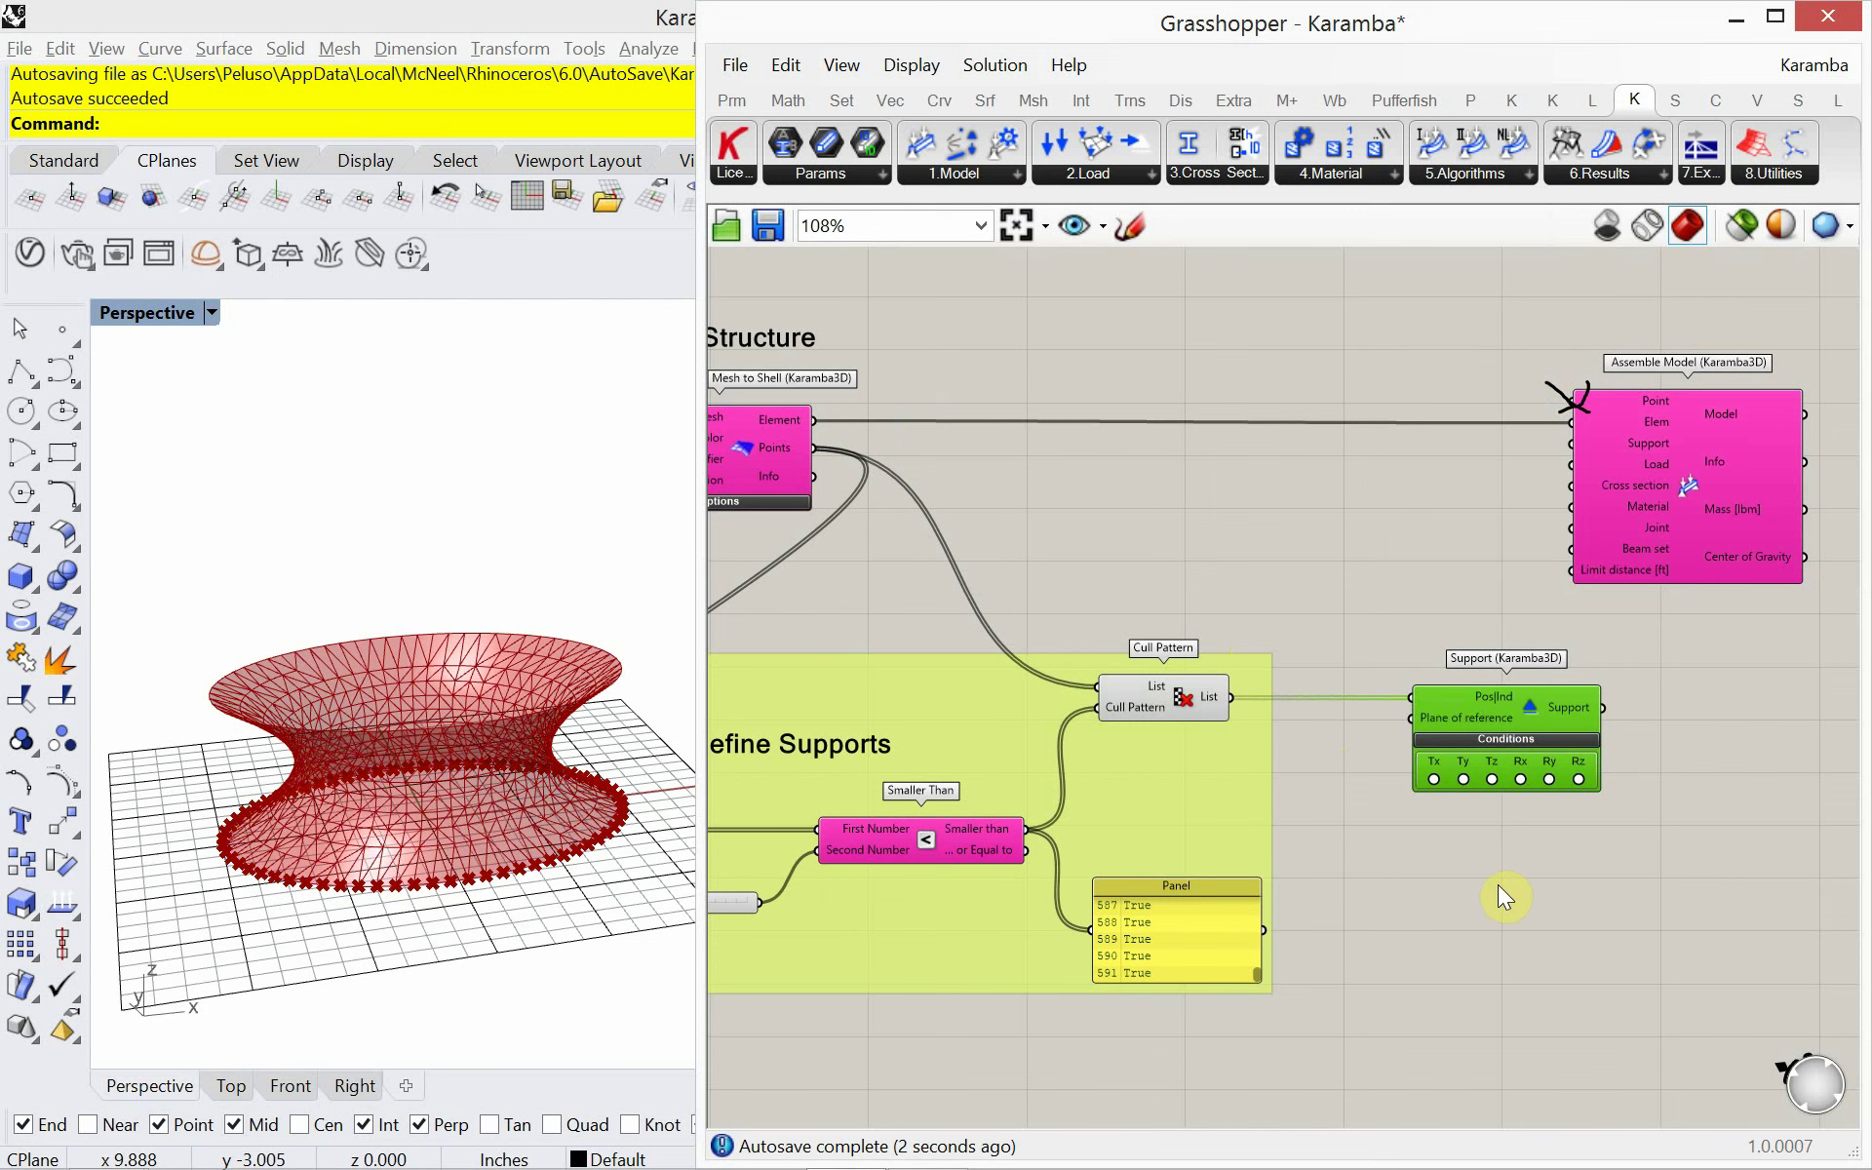
Enable all six Support conditions: Tx, Ty, Tz, Rx, Ry and Rz.
scroll(1488, 884, "up", 2)
scroll(1476, 877, "up", 1)
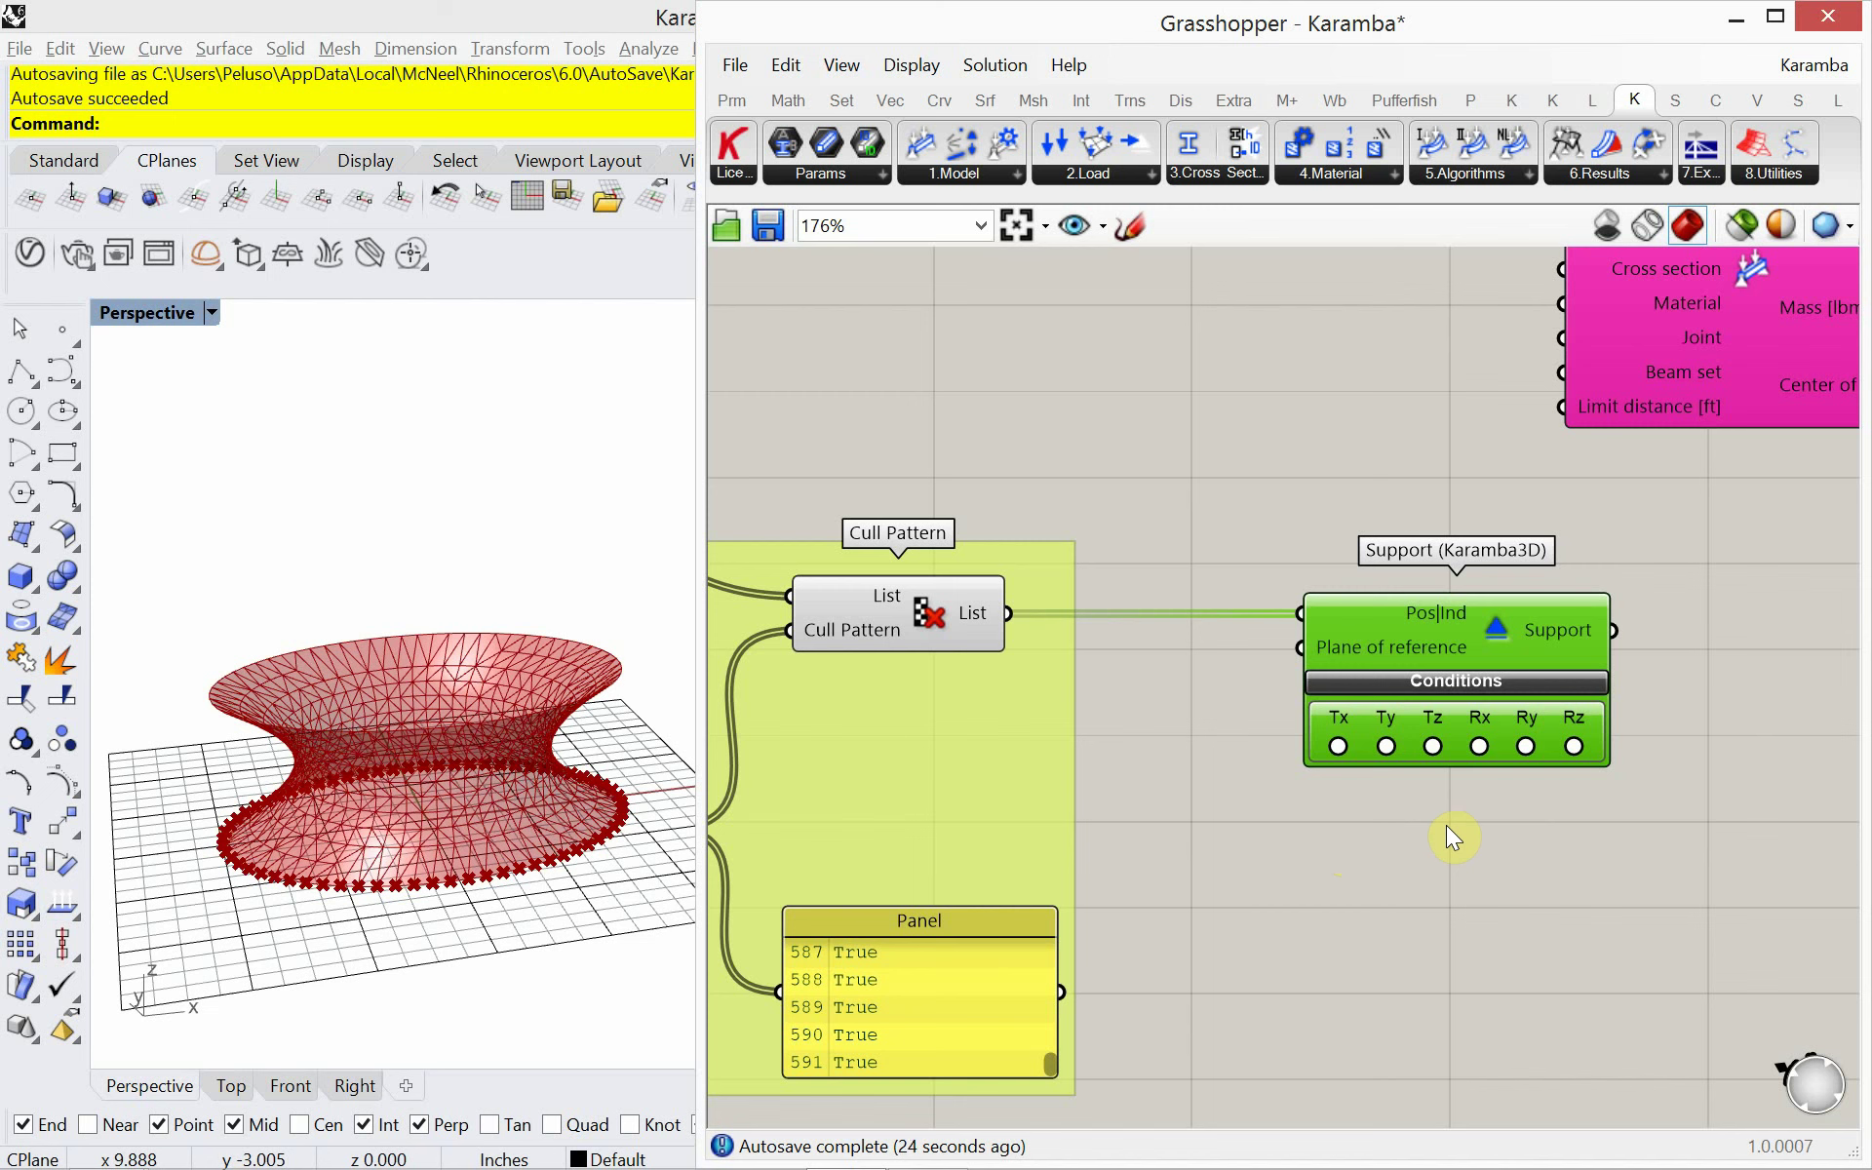
left_click(1385, 746)
left_click(1574, 747)
Realign Assemble Model with its scribble mark and wire the Support component's output into Assemble Model's Support input.
scroll(1383, 536, "down", 2)
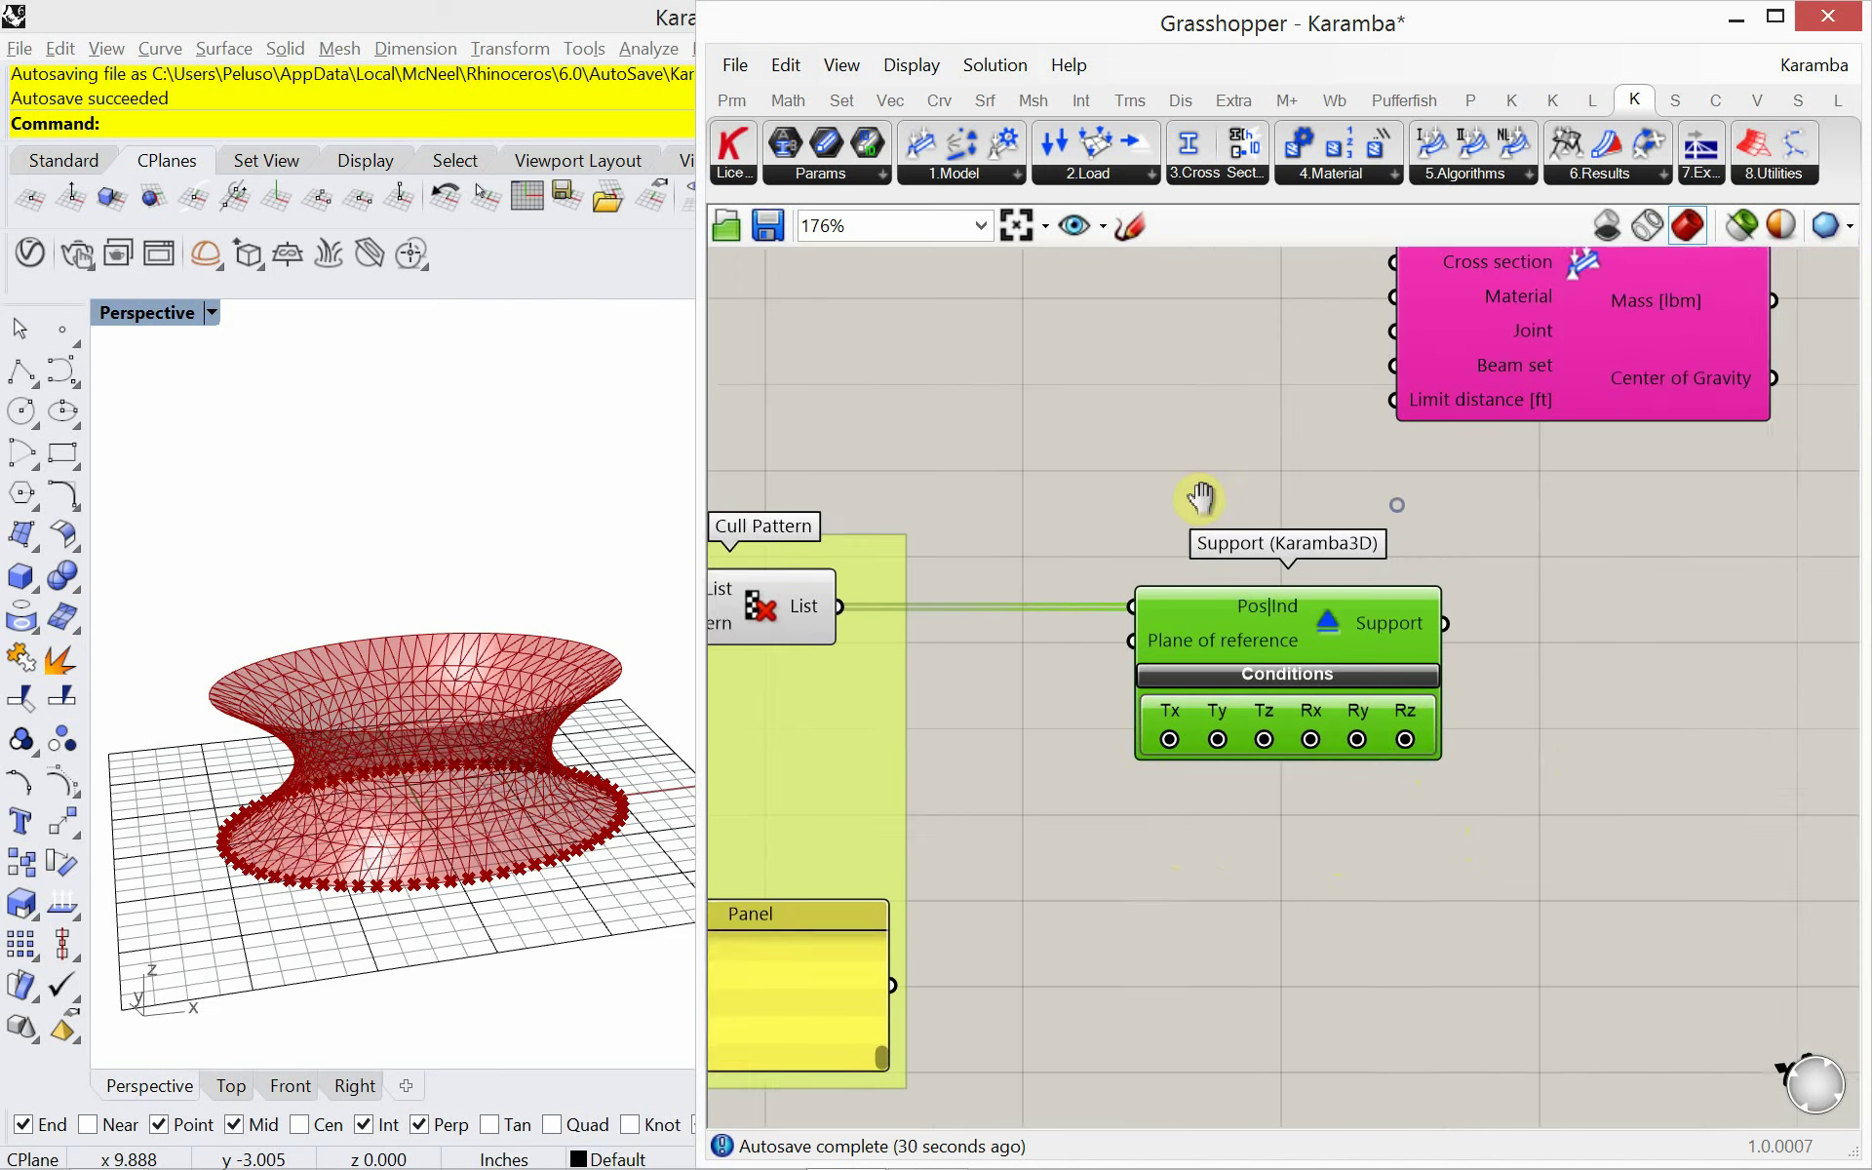
left_click_drag(1442, 429, 1559, 444)
right_click_drag(1529, 510, 1544, 650)
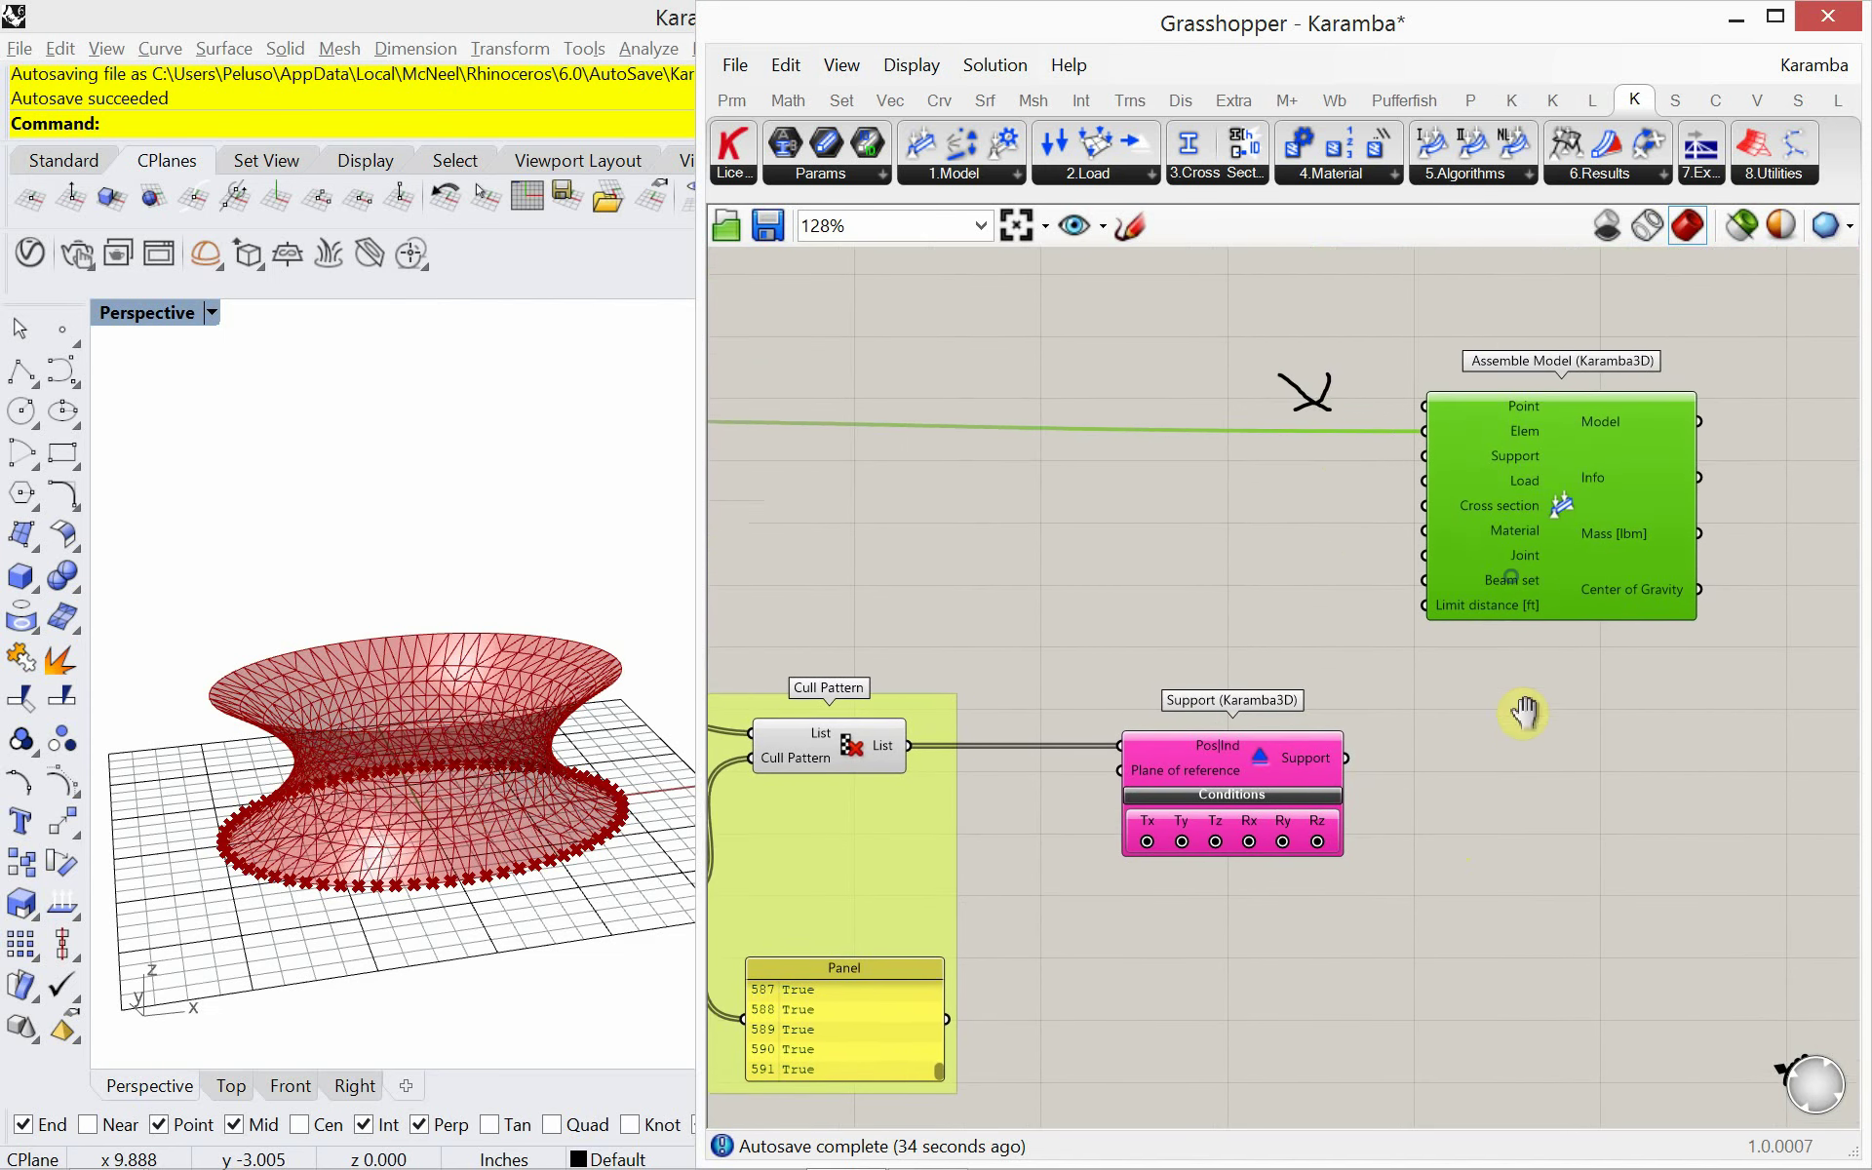
left_click(1326, 396)
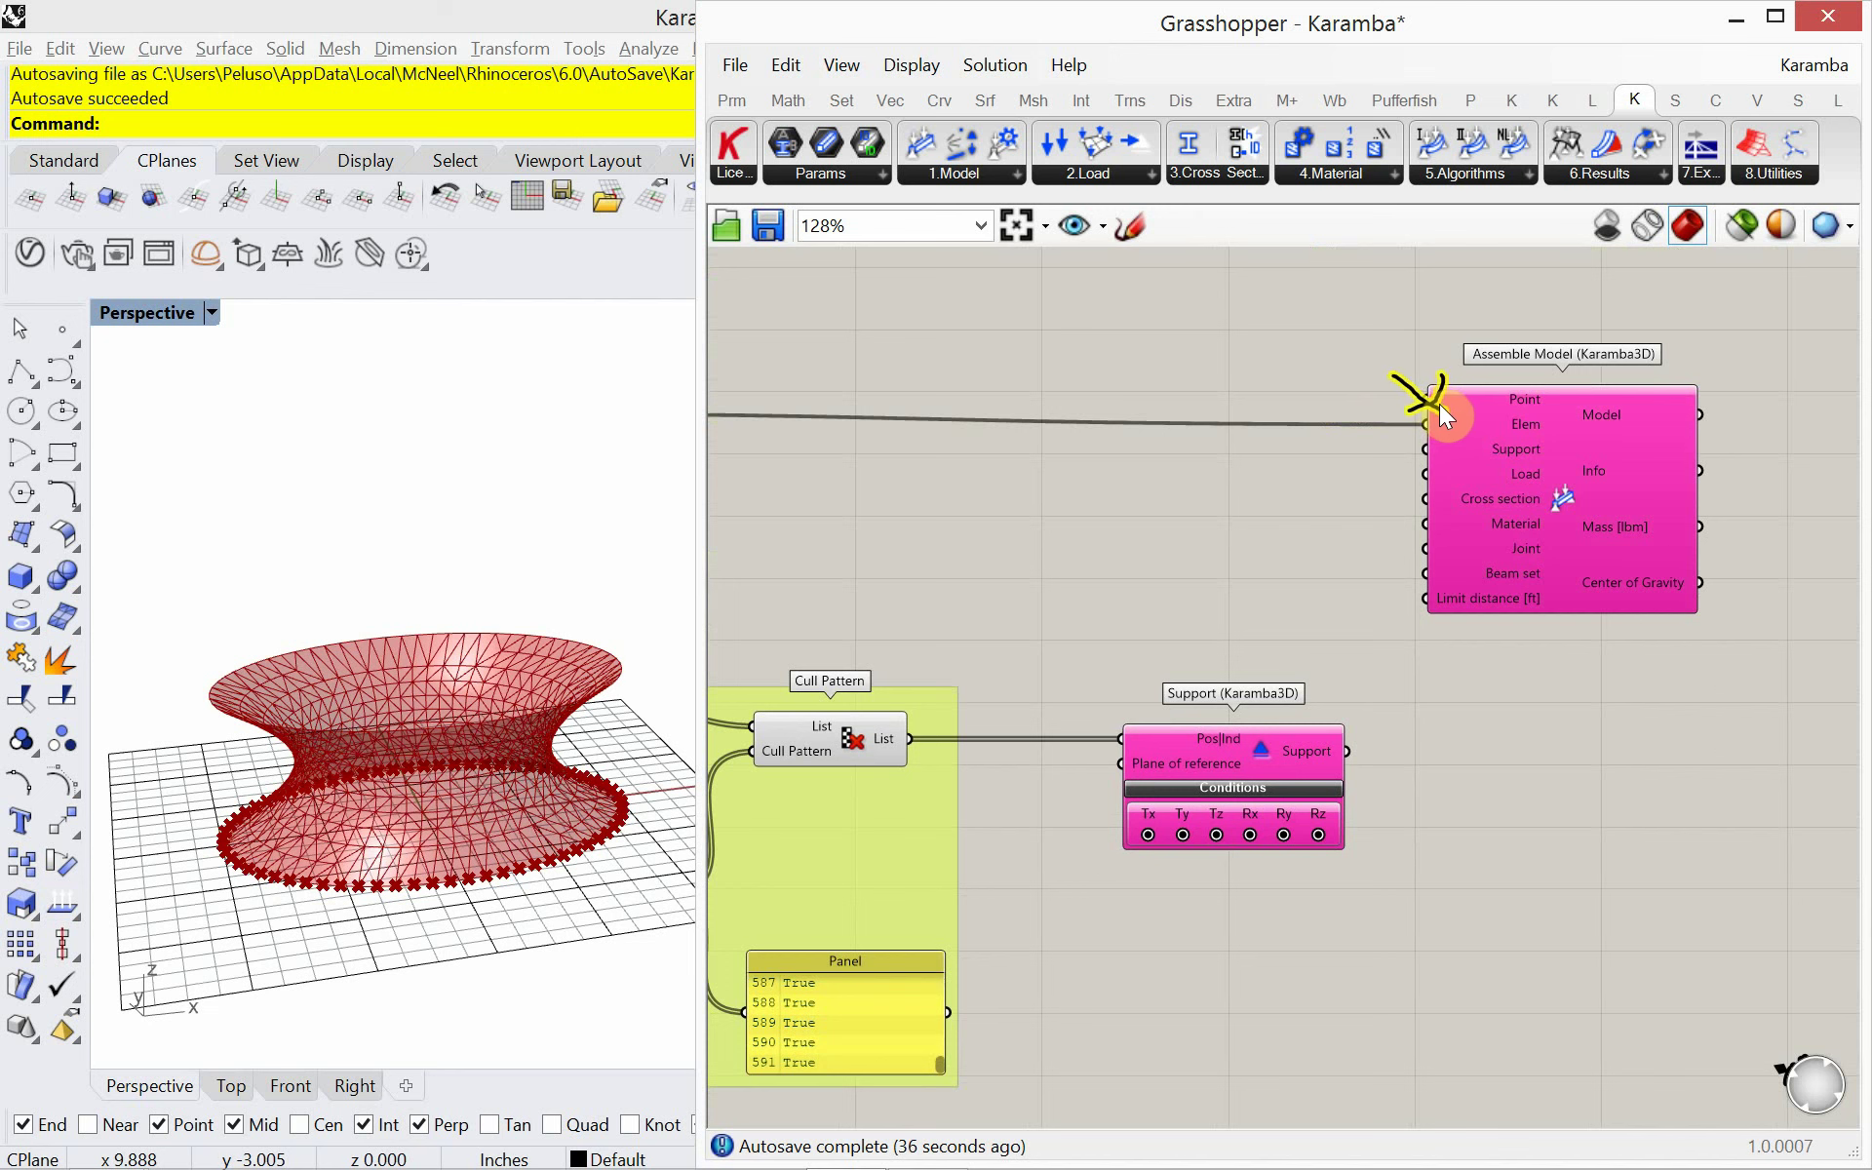
left_click_drag(1500, 493, 1521, 542)
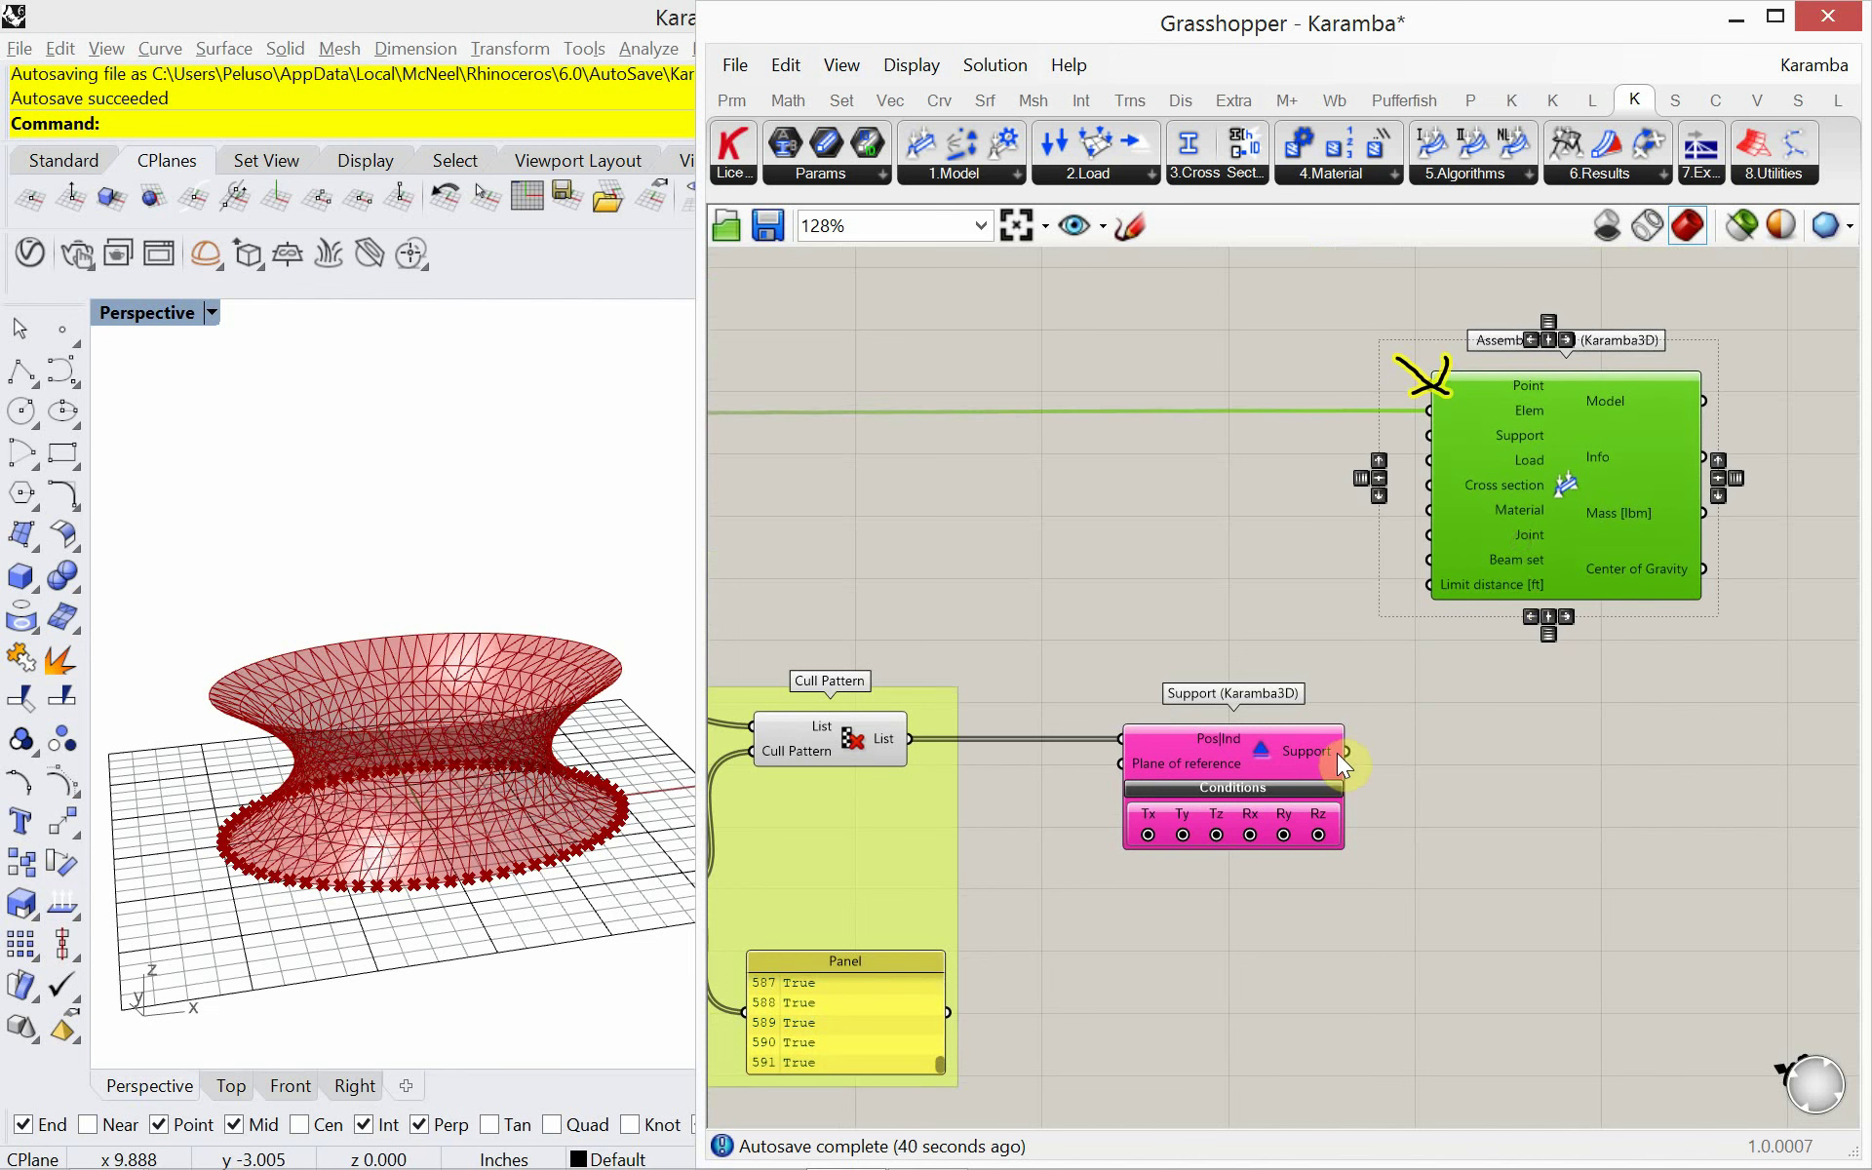
left_click_drag(1344, 751, 1409, 436)
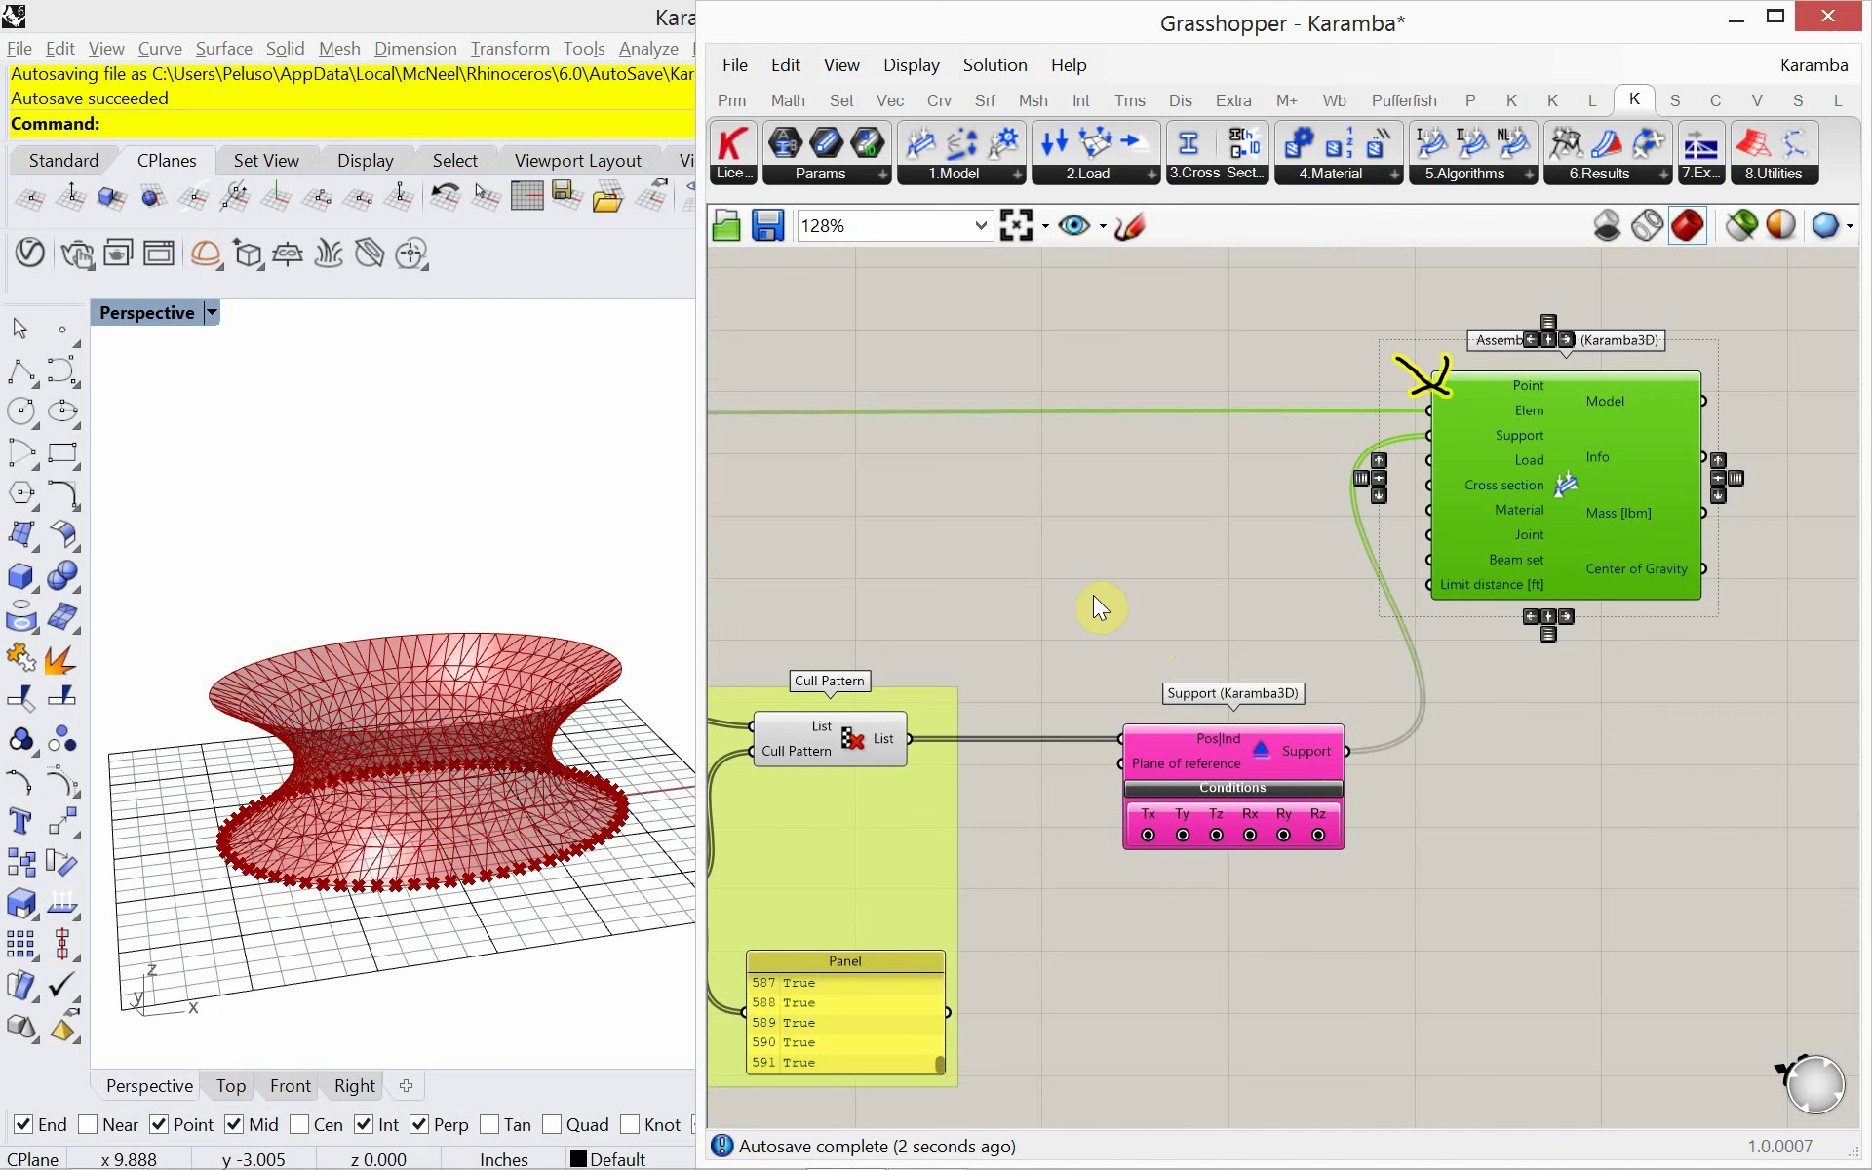
Add a Karamba3D Loads component in the empty canvas area above the Assemble Model component.
right_click_drag(1030, 543, 1101, 657)
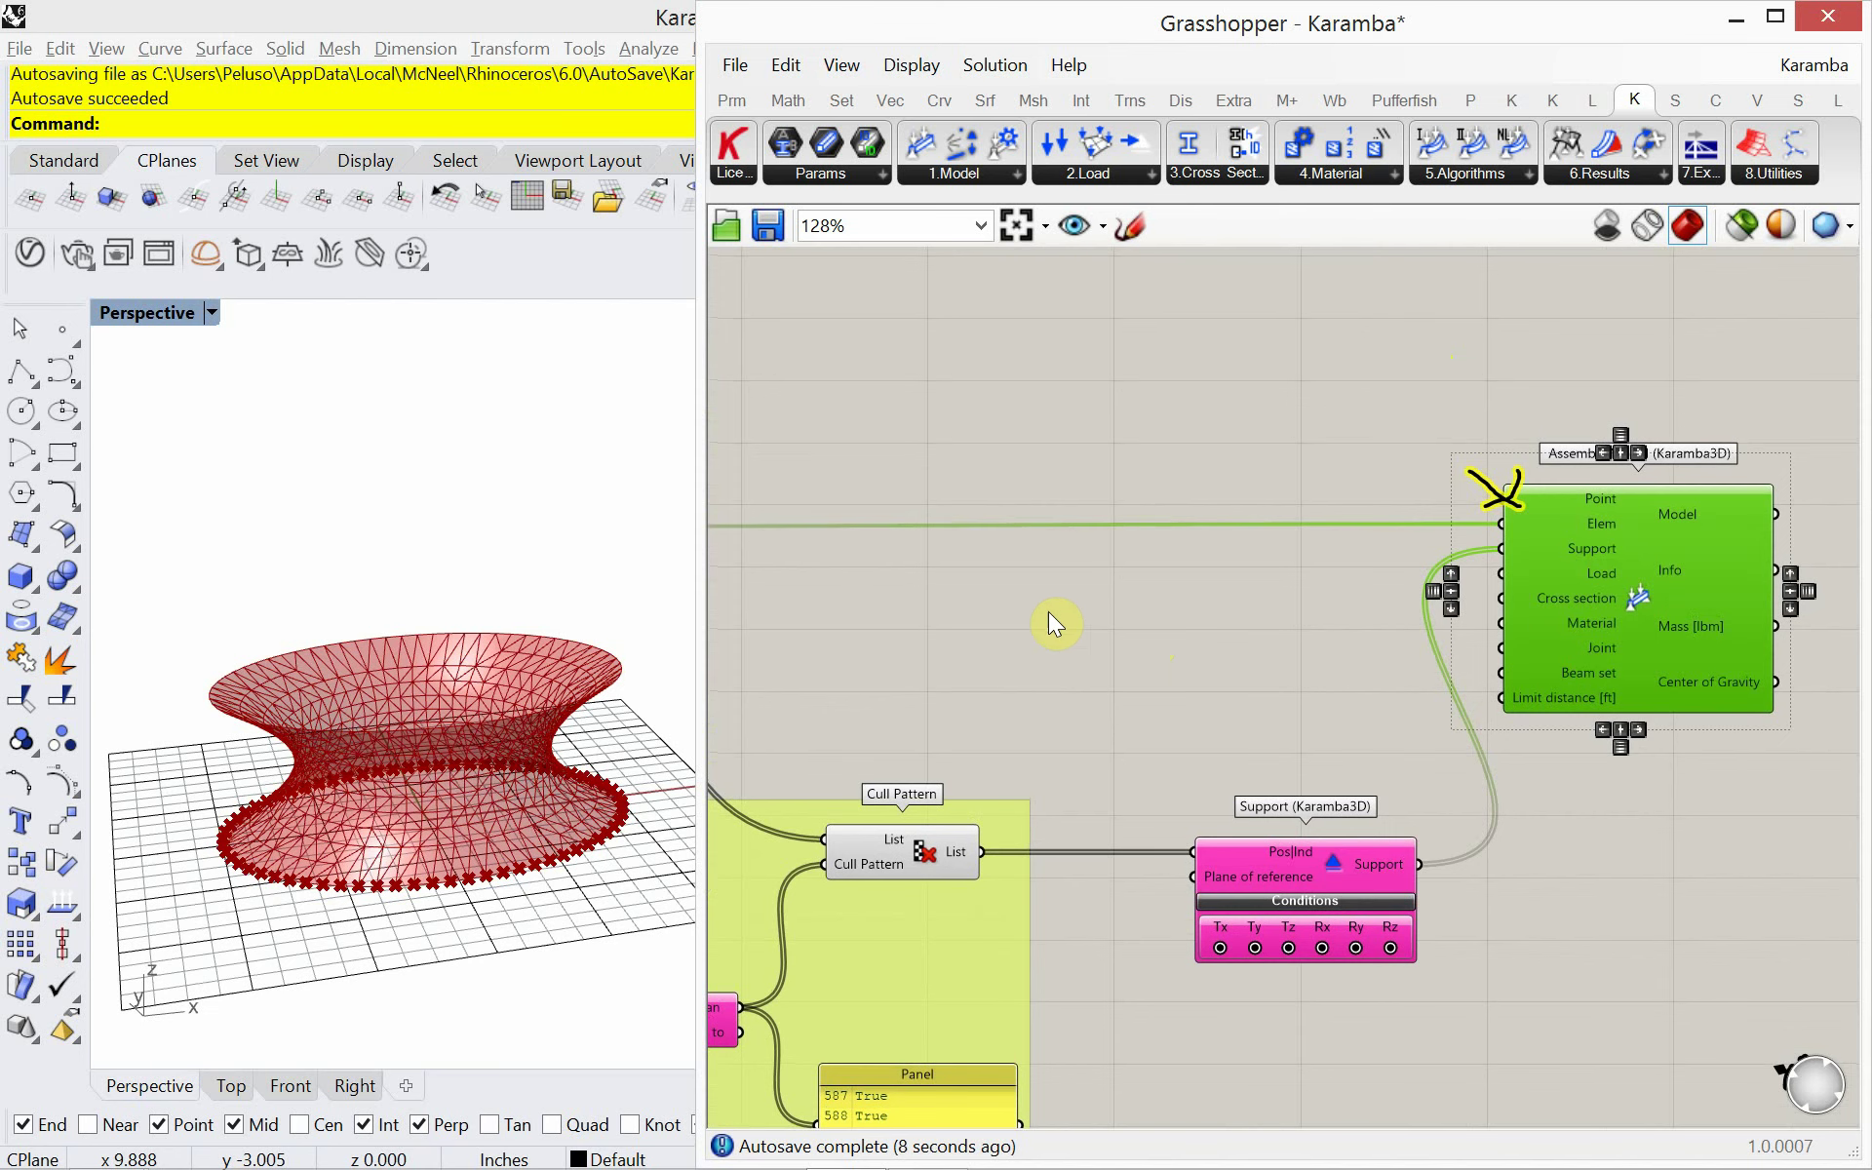
right_click_drag(1087, 614, 1064, 681)
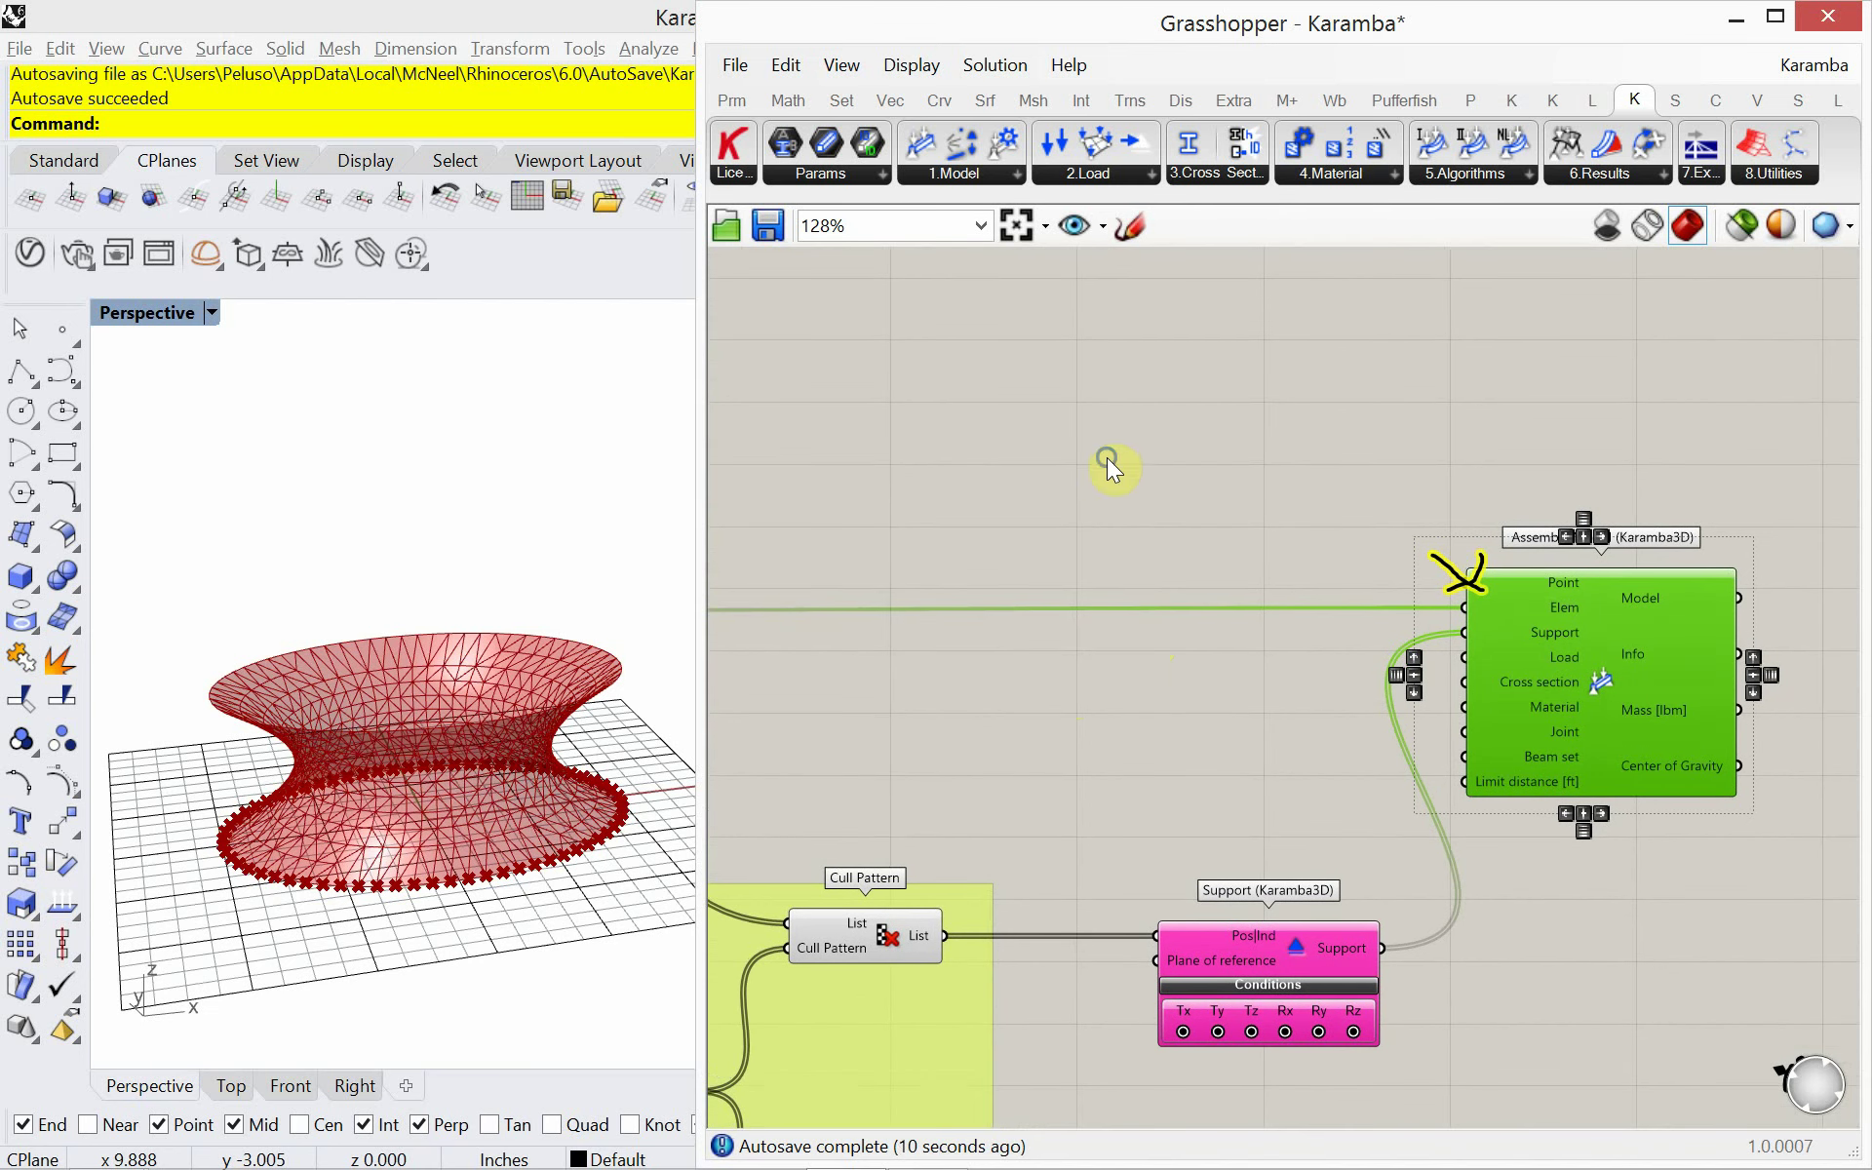
right_click_drag(1108, 459, 1103, 546)
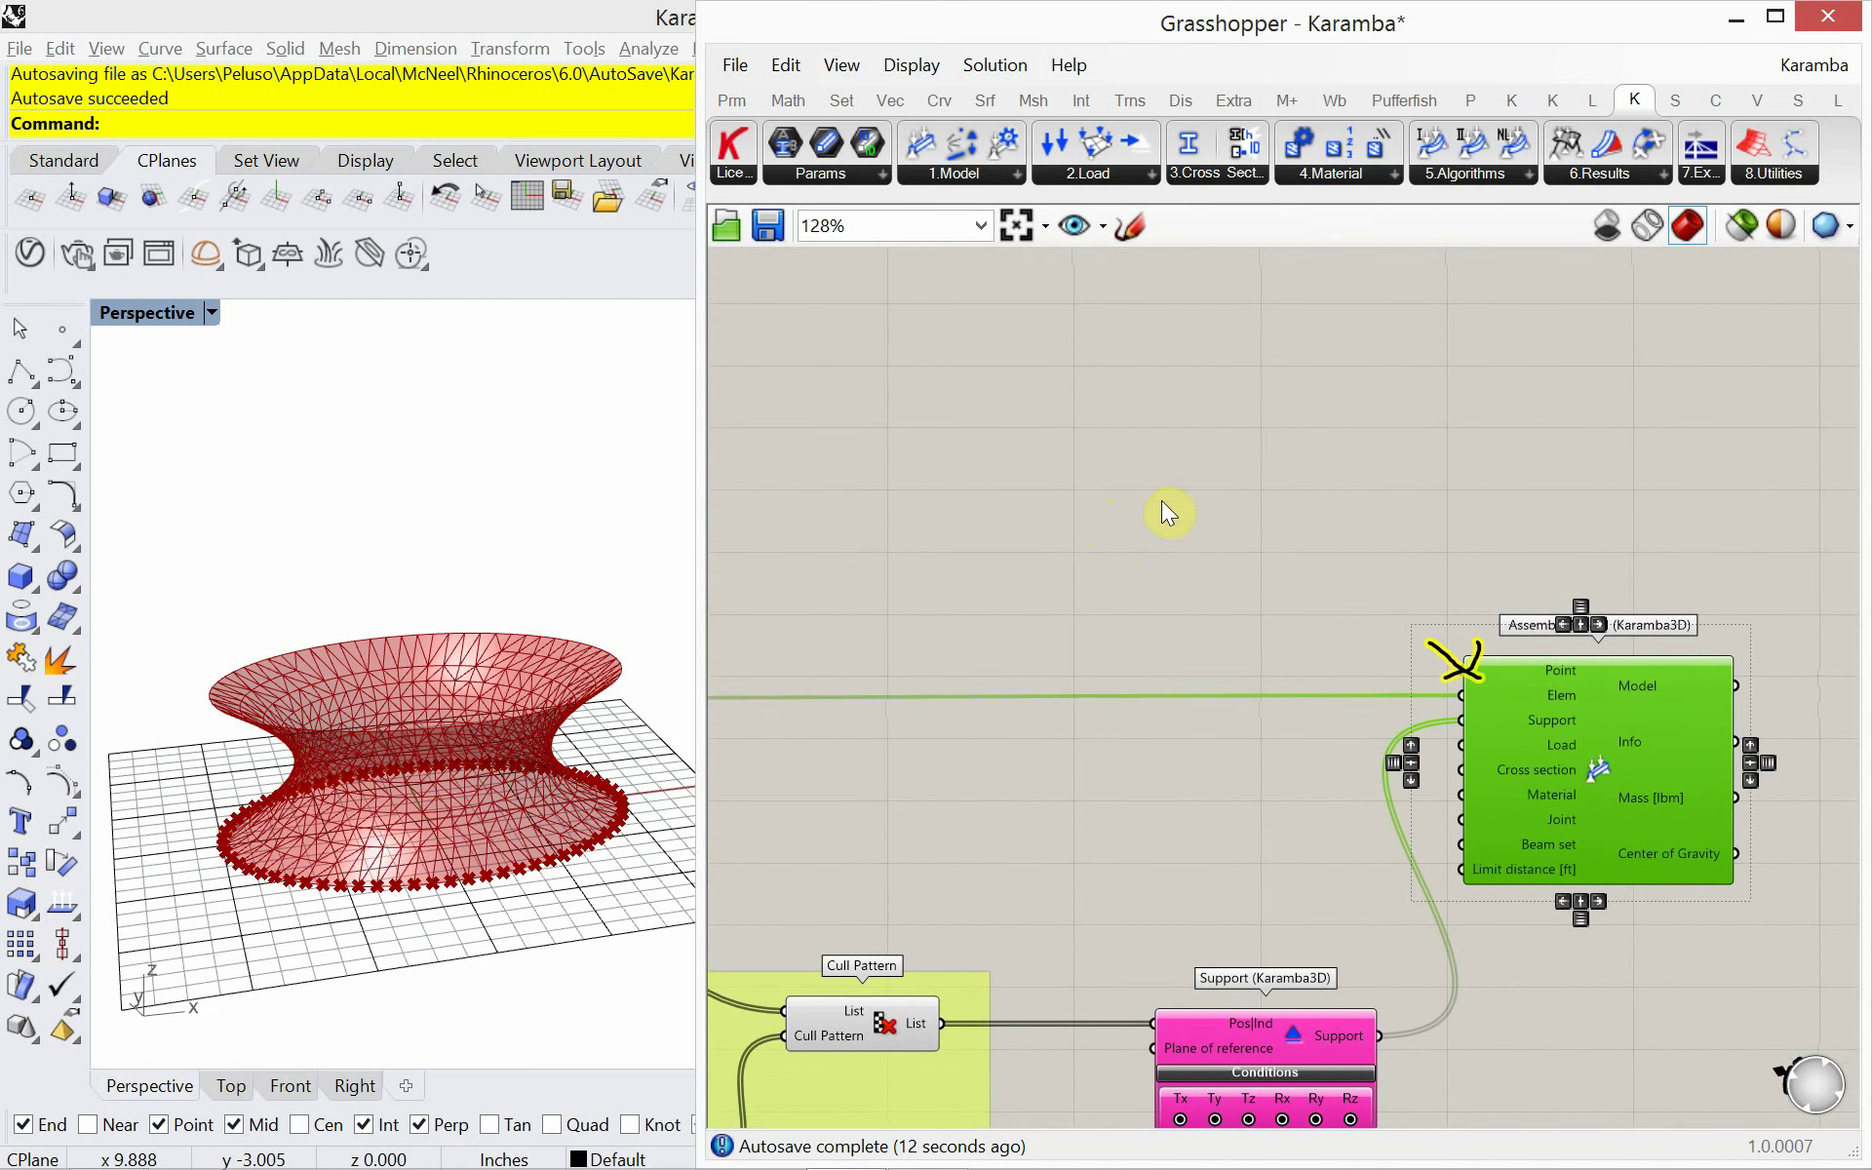
left_click(1099, 178)
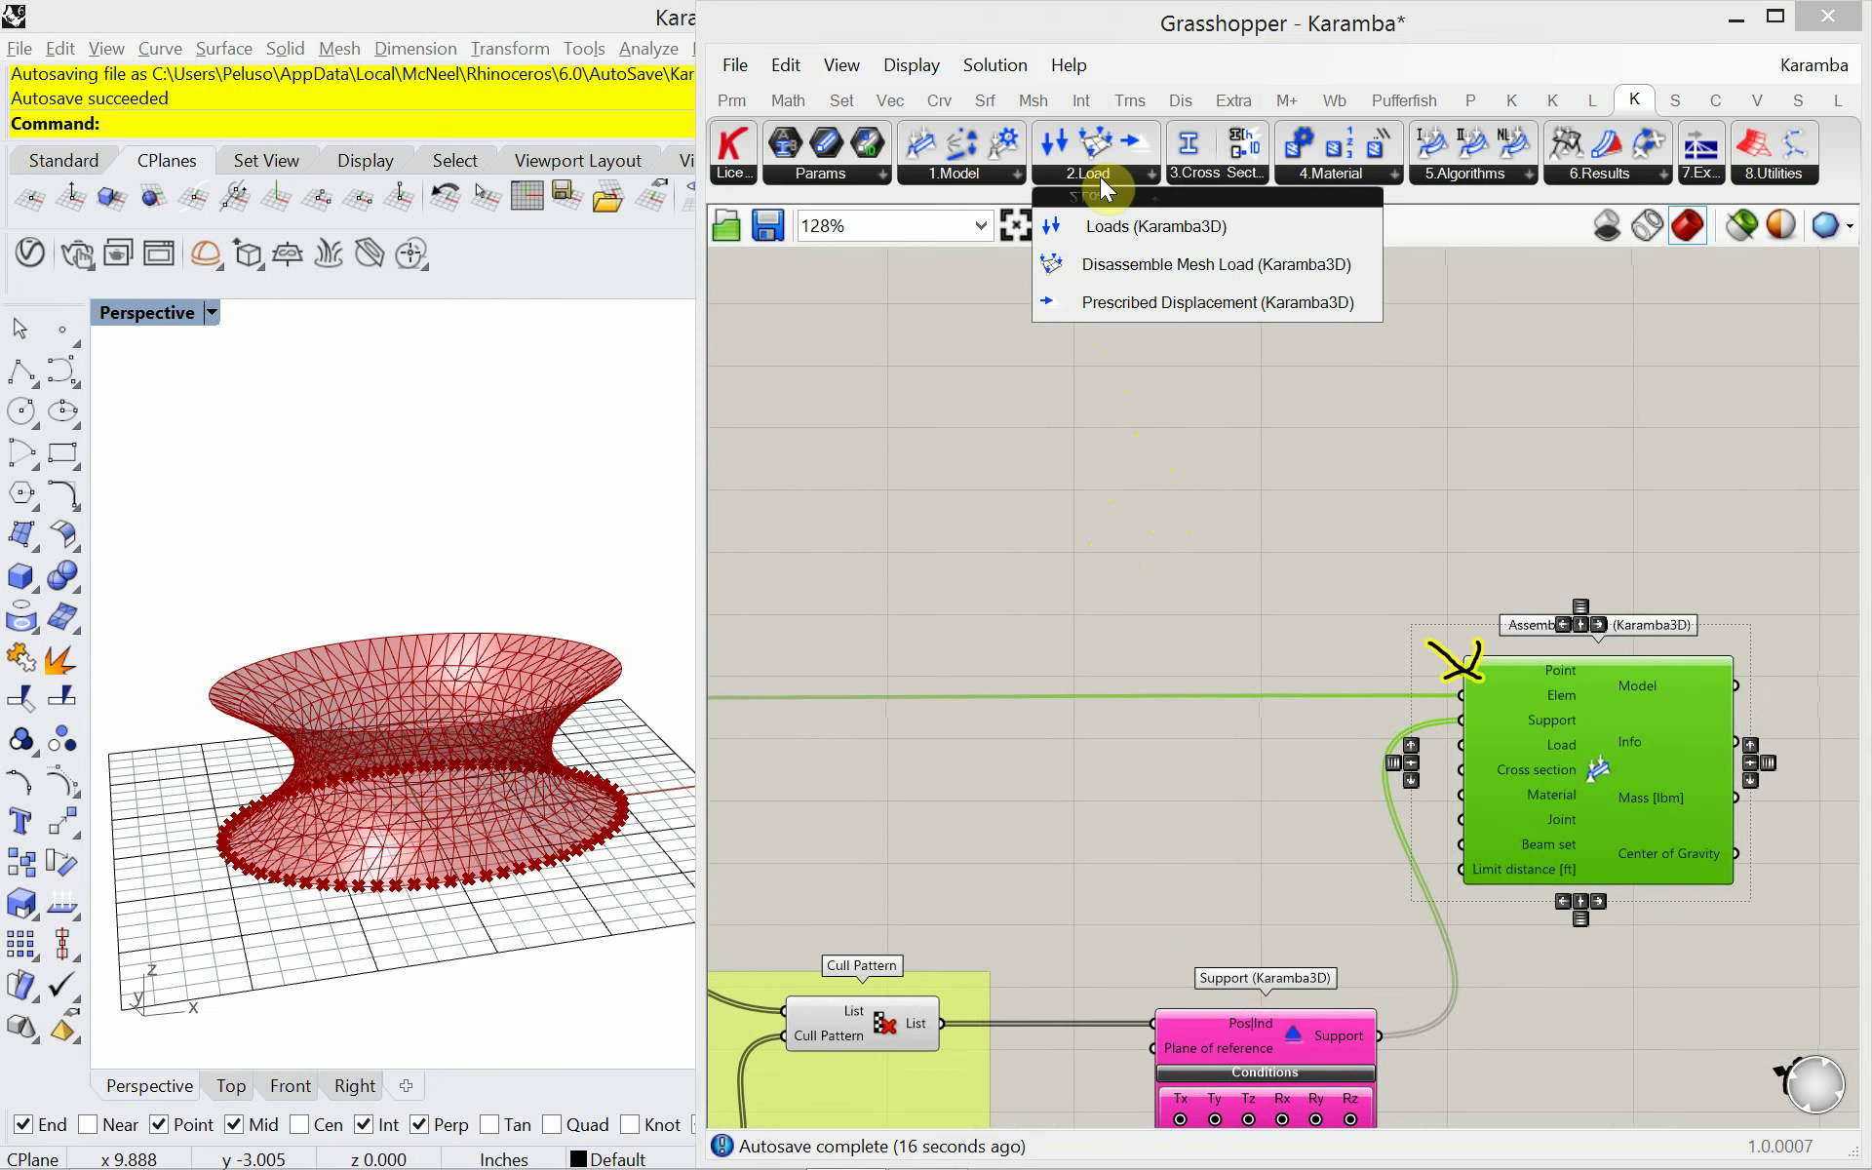
left_click_drag(1103, 224, 1184, 419)
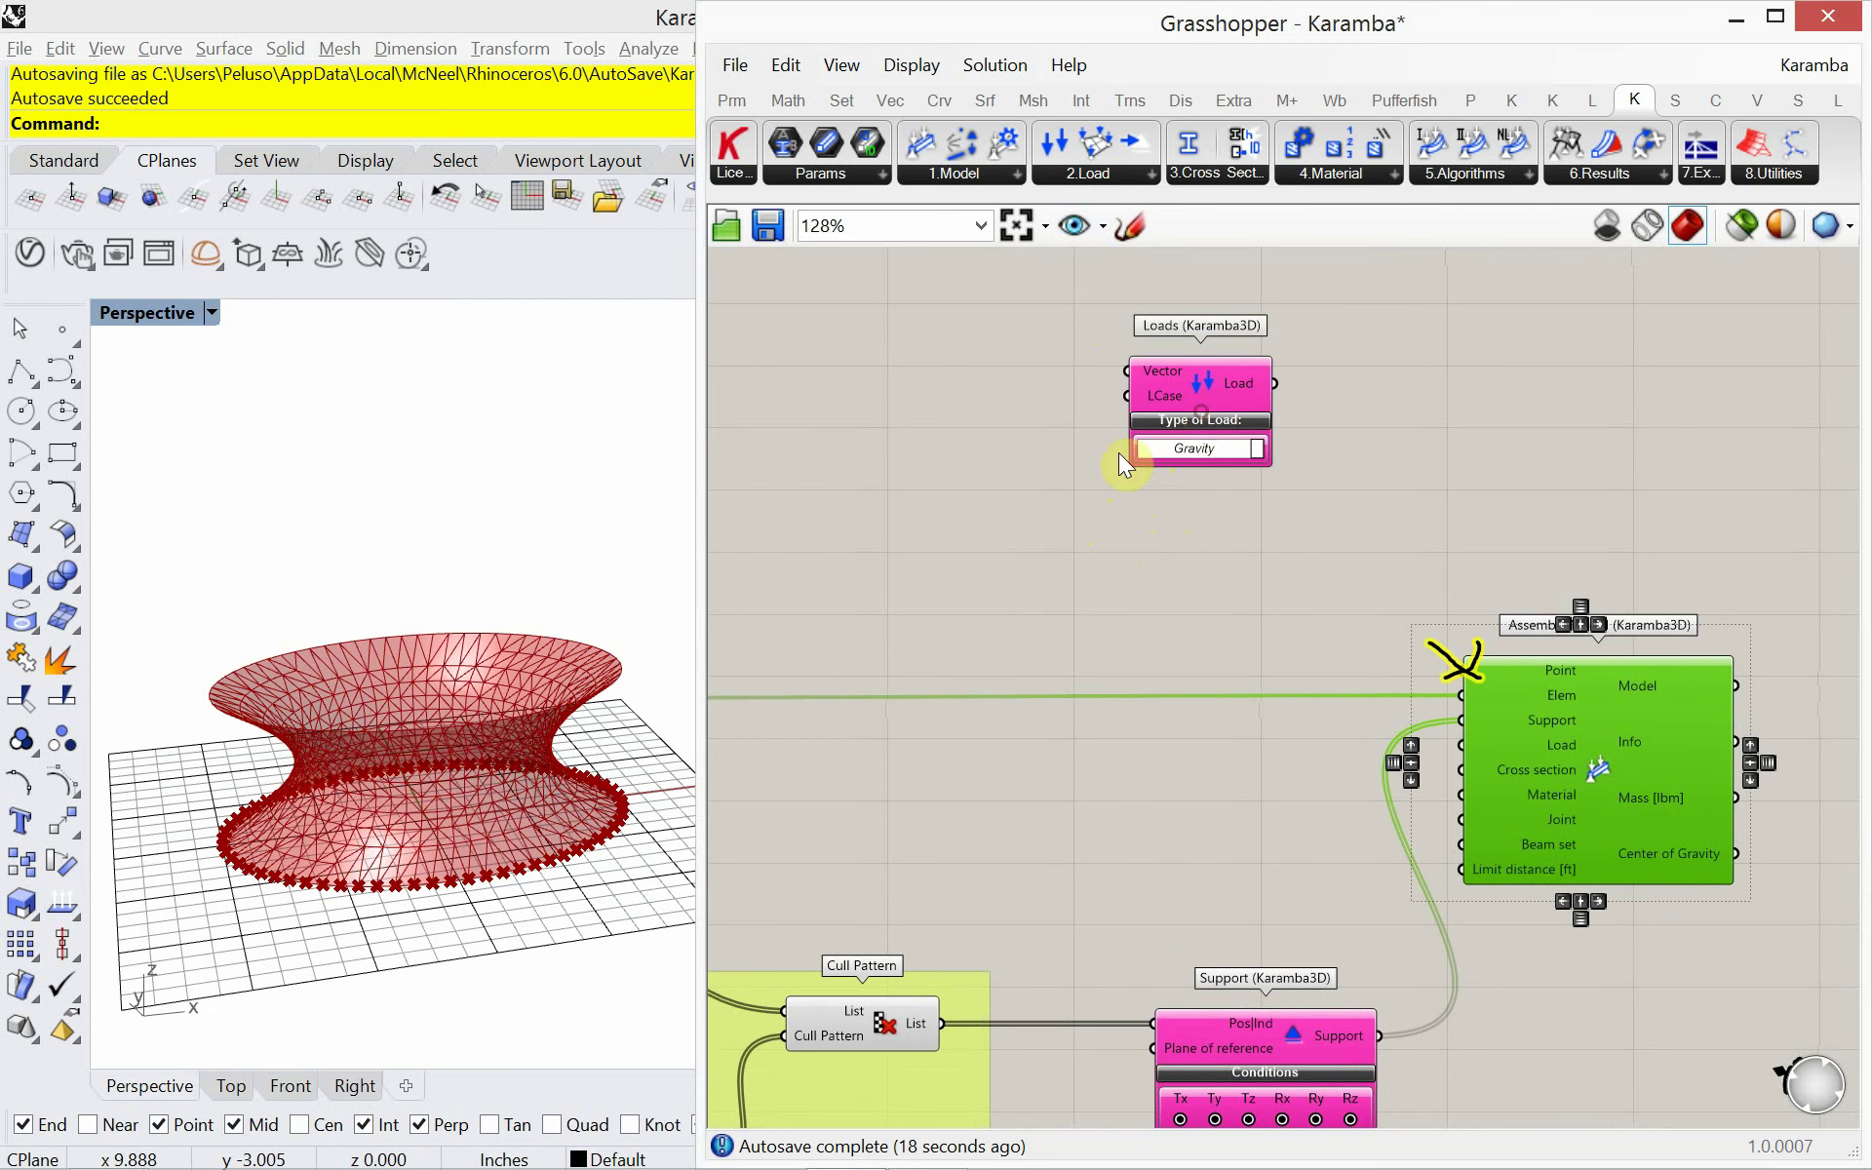
Try the Point, InitialStrain and Uniform Line load types on the Loads component.
right_click_drag(1119, 452, 1205, 445)
left_click(1301, 437)
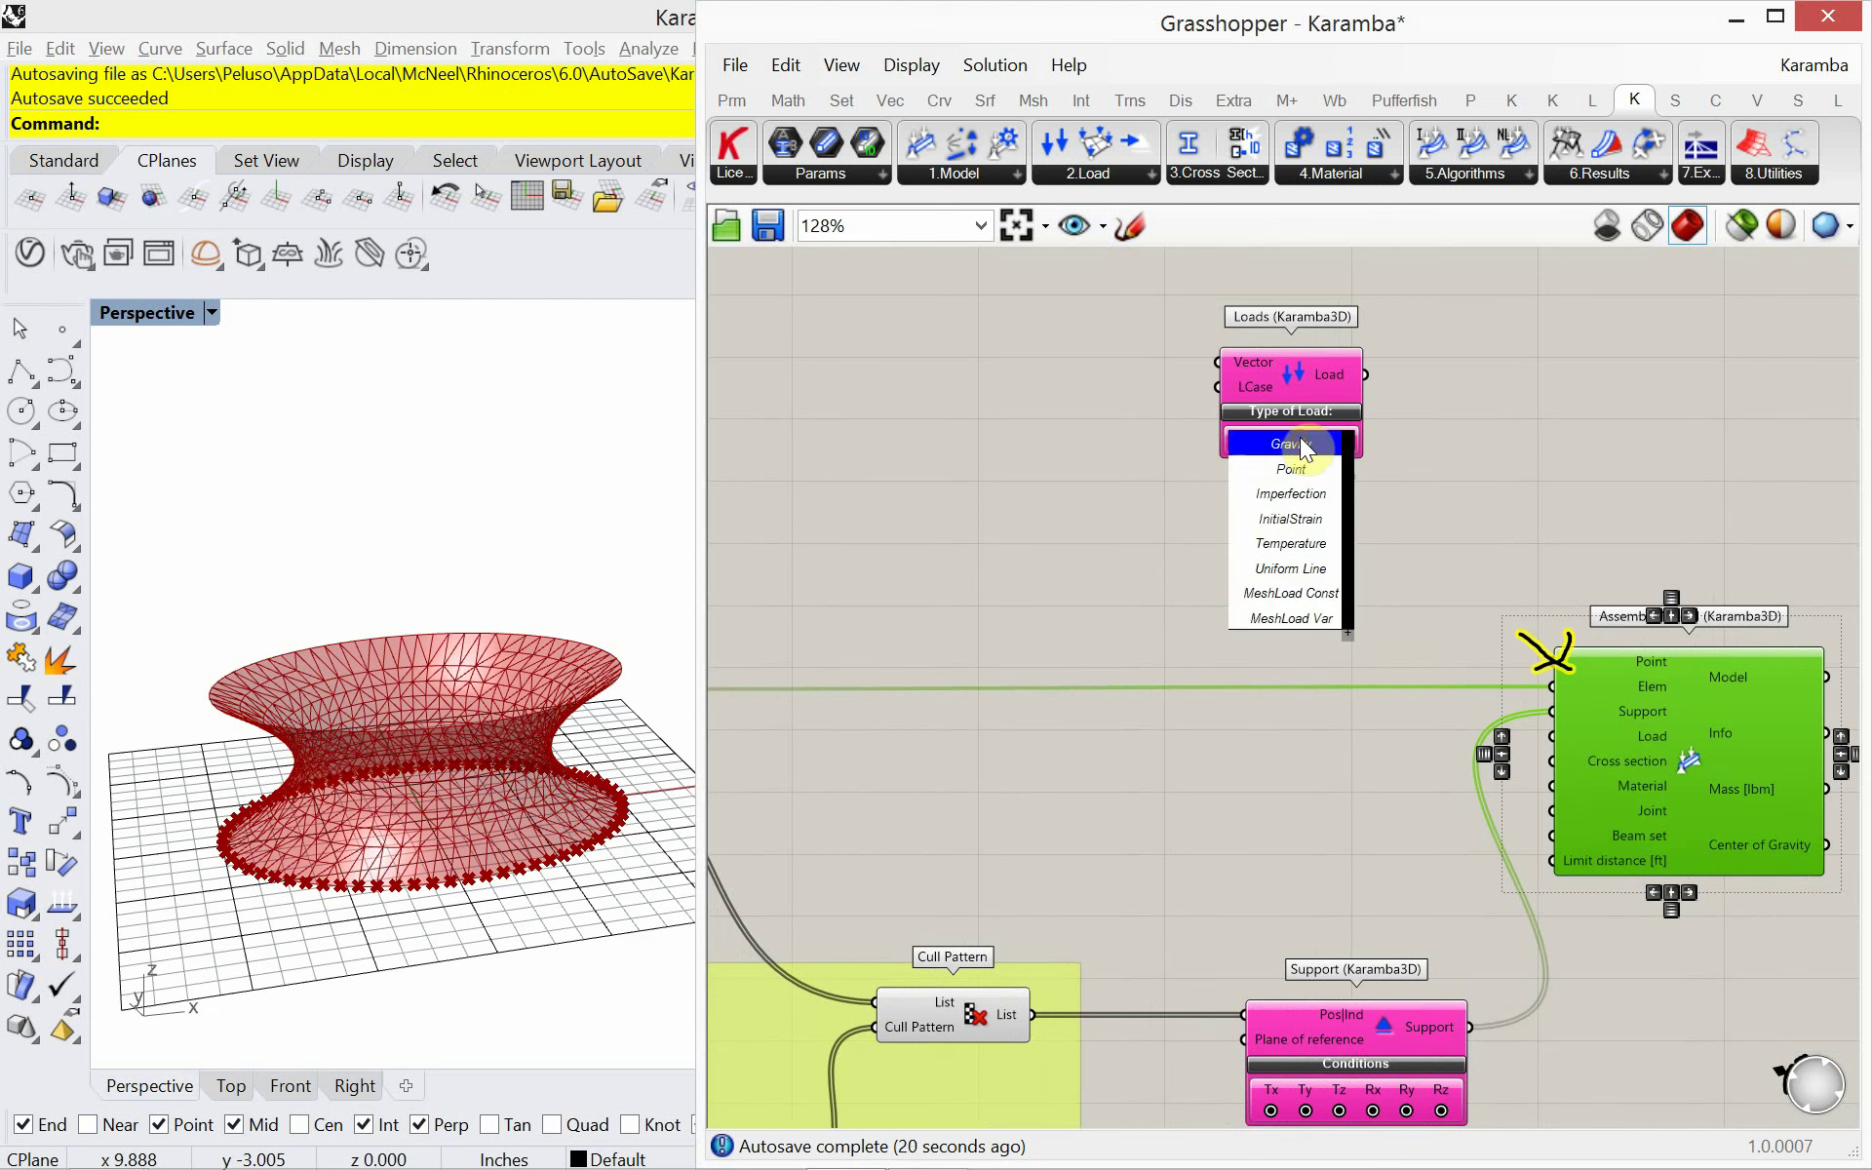
left_click(1119, 343)
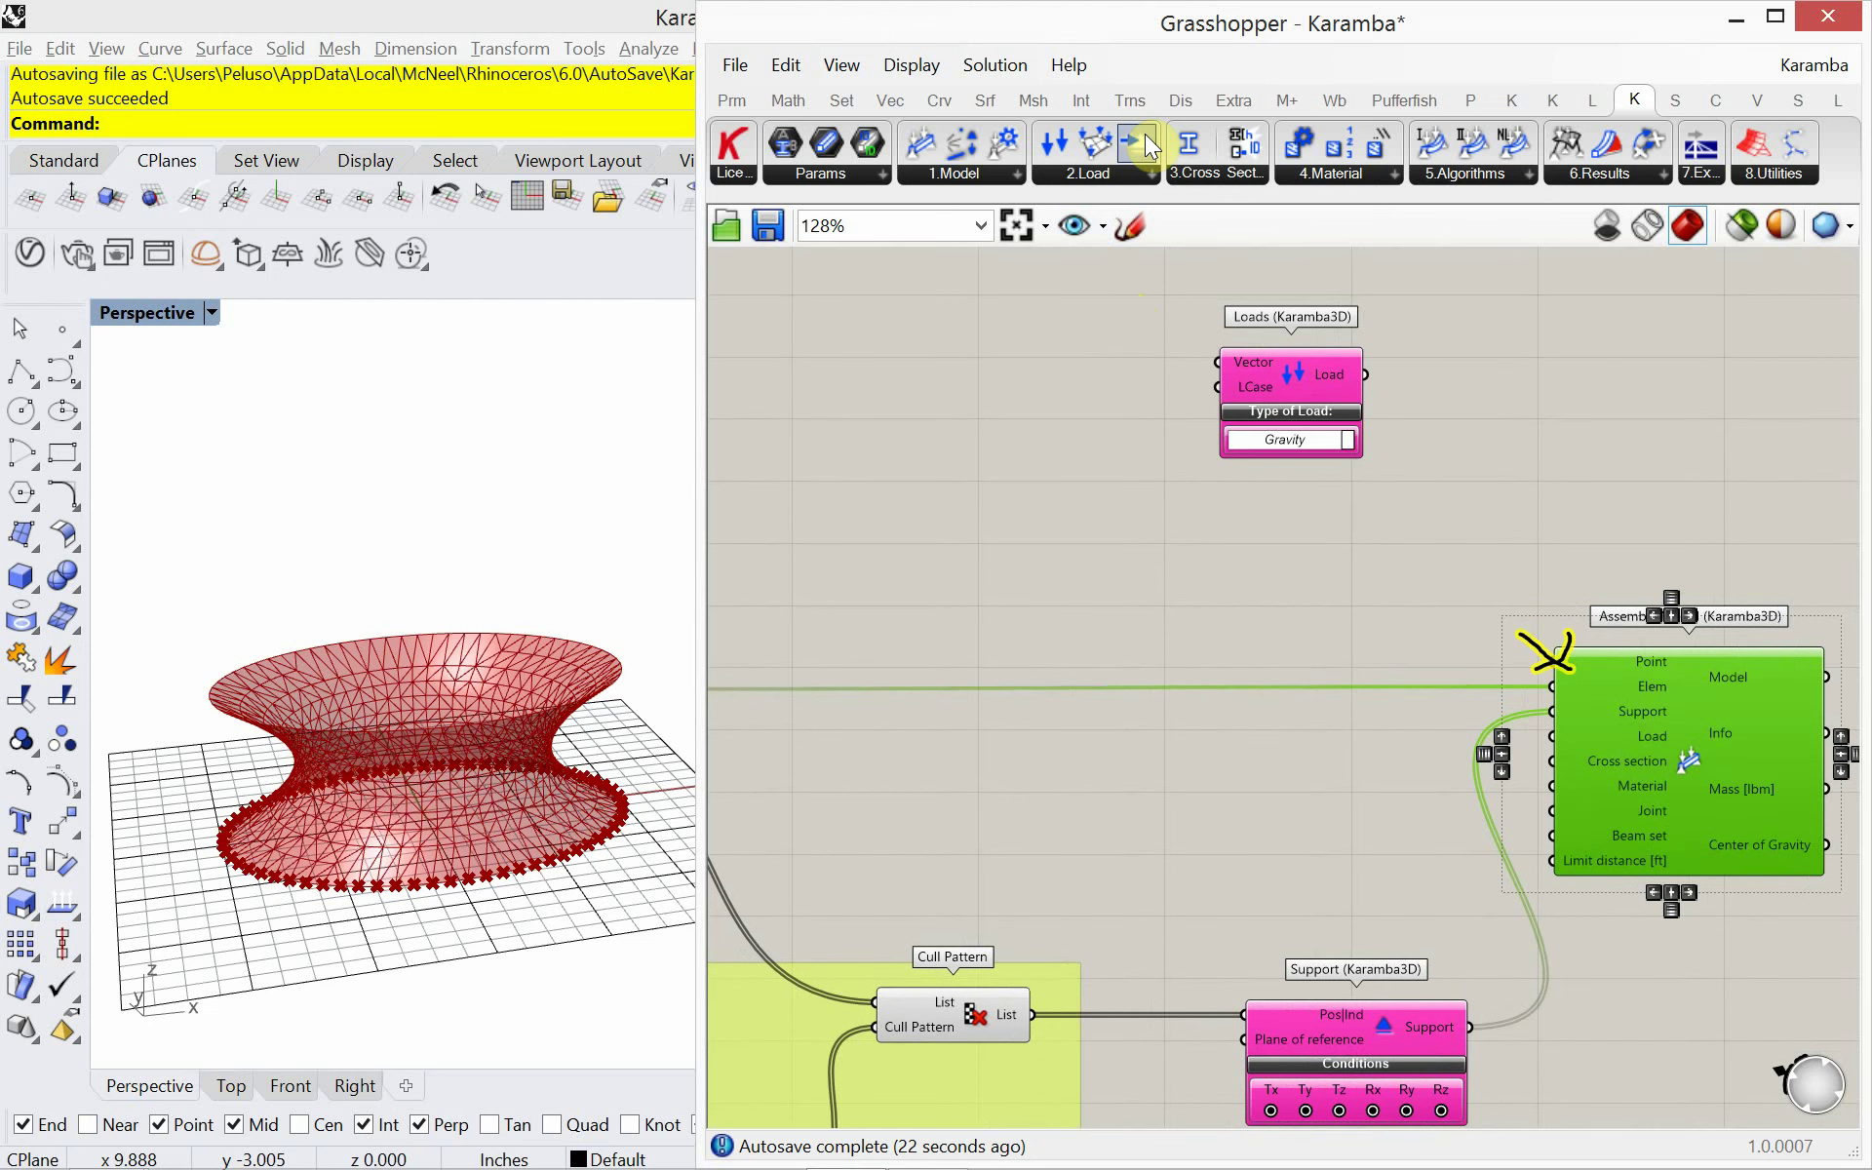
left_click(1313, 441)
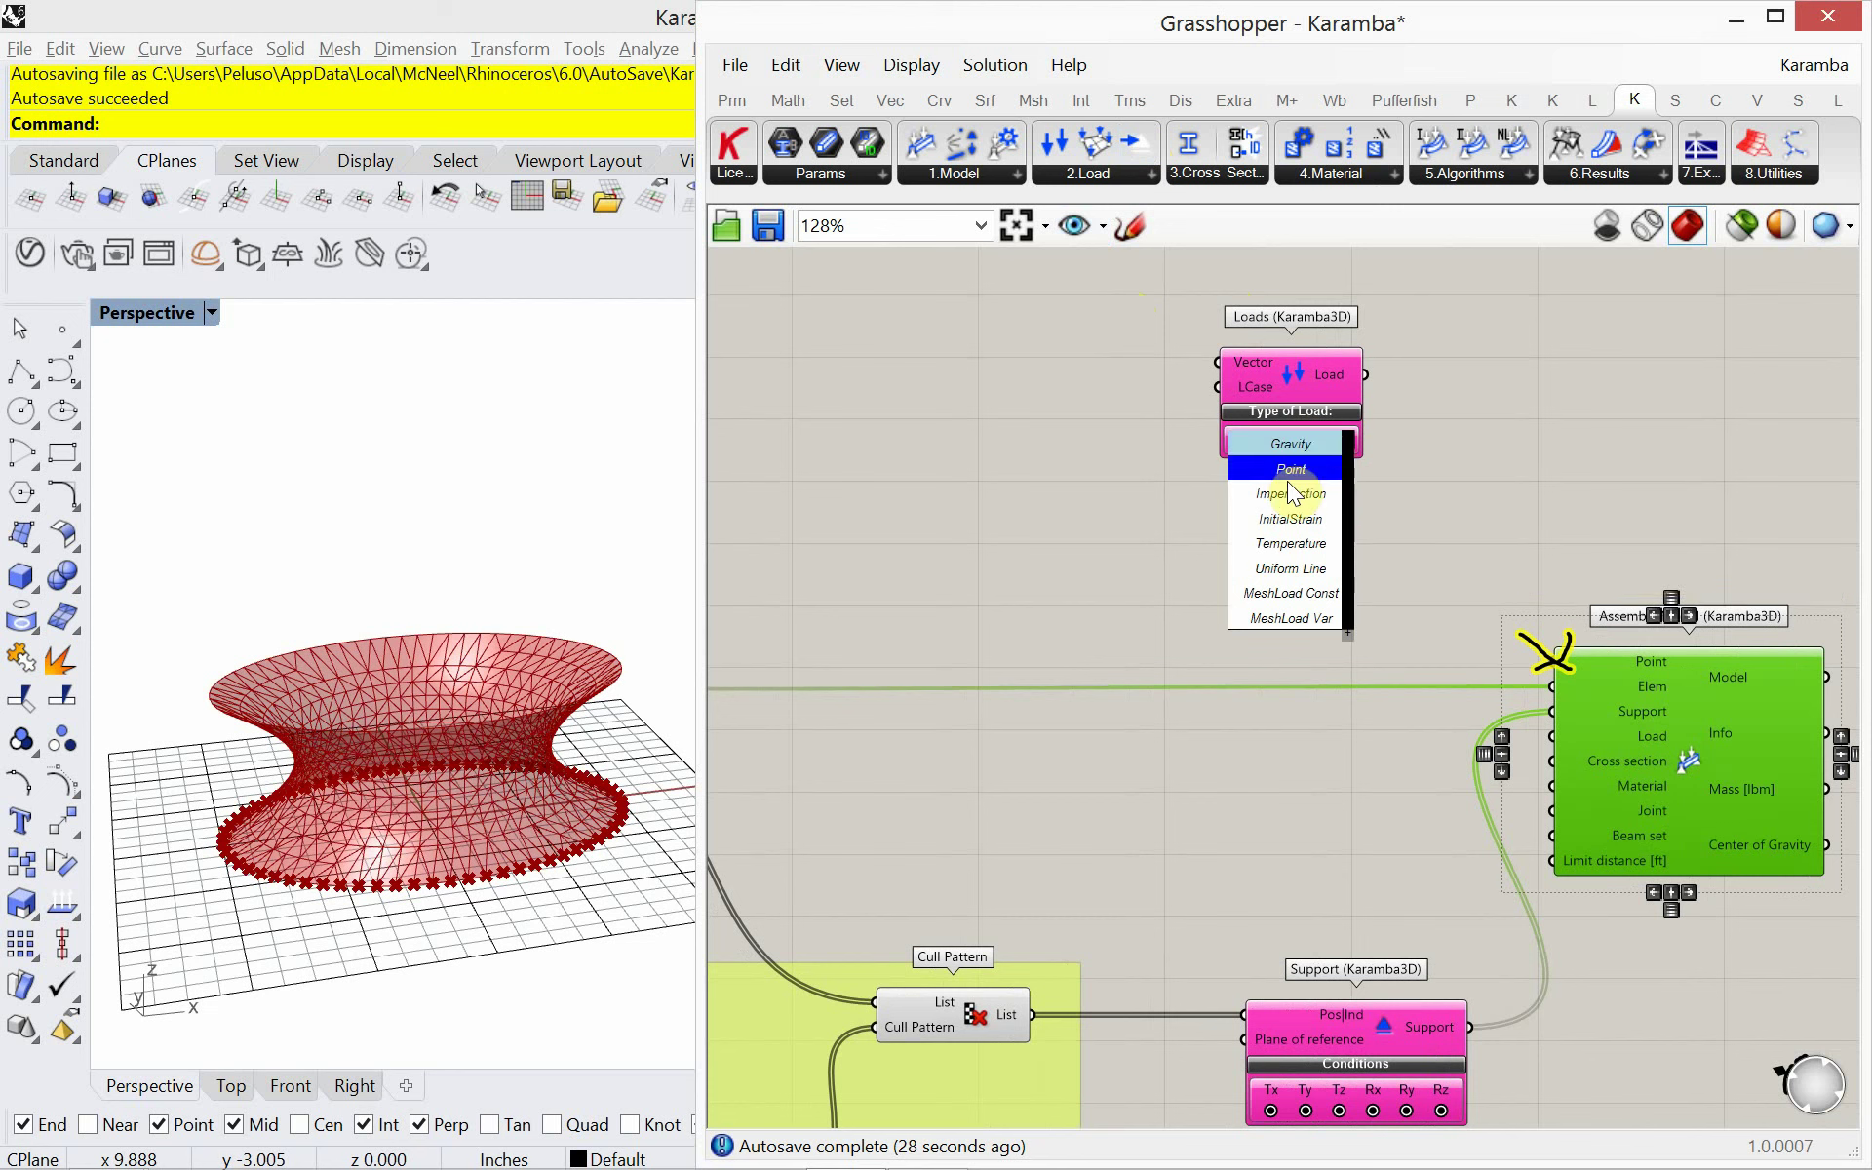
left_click(1288, 469)
left_click(1325, 477)
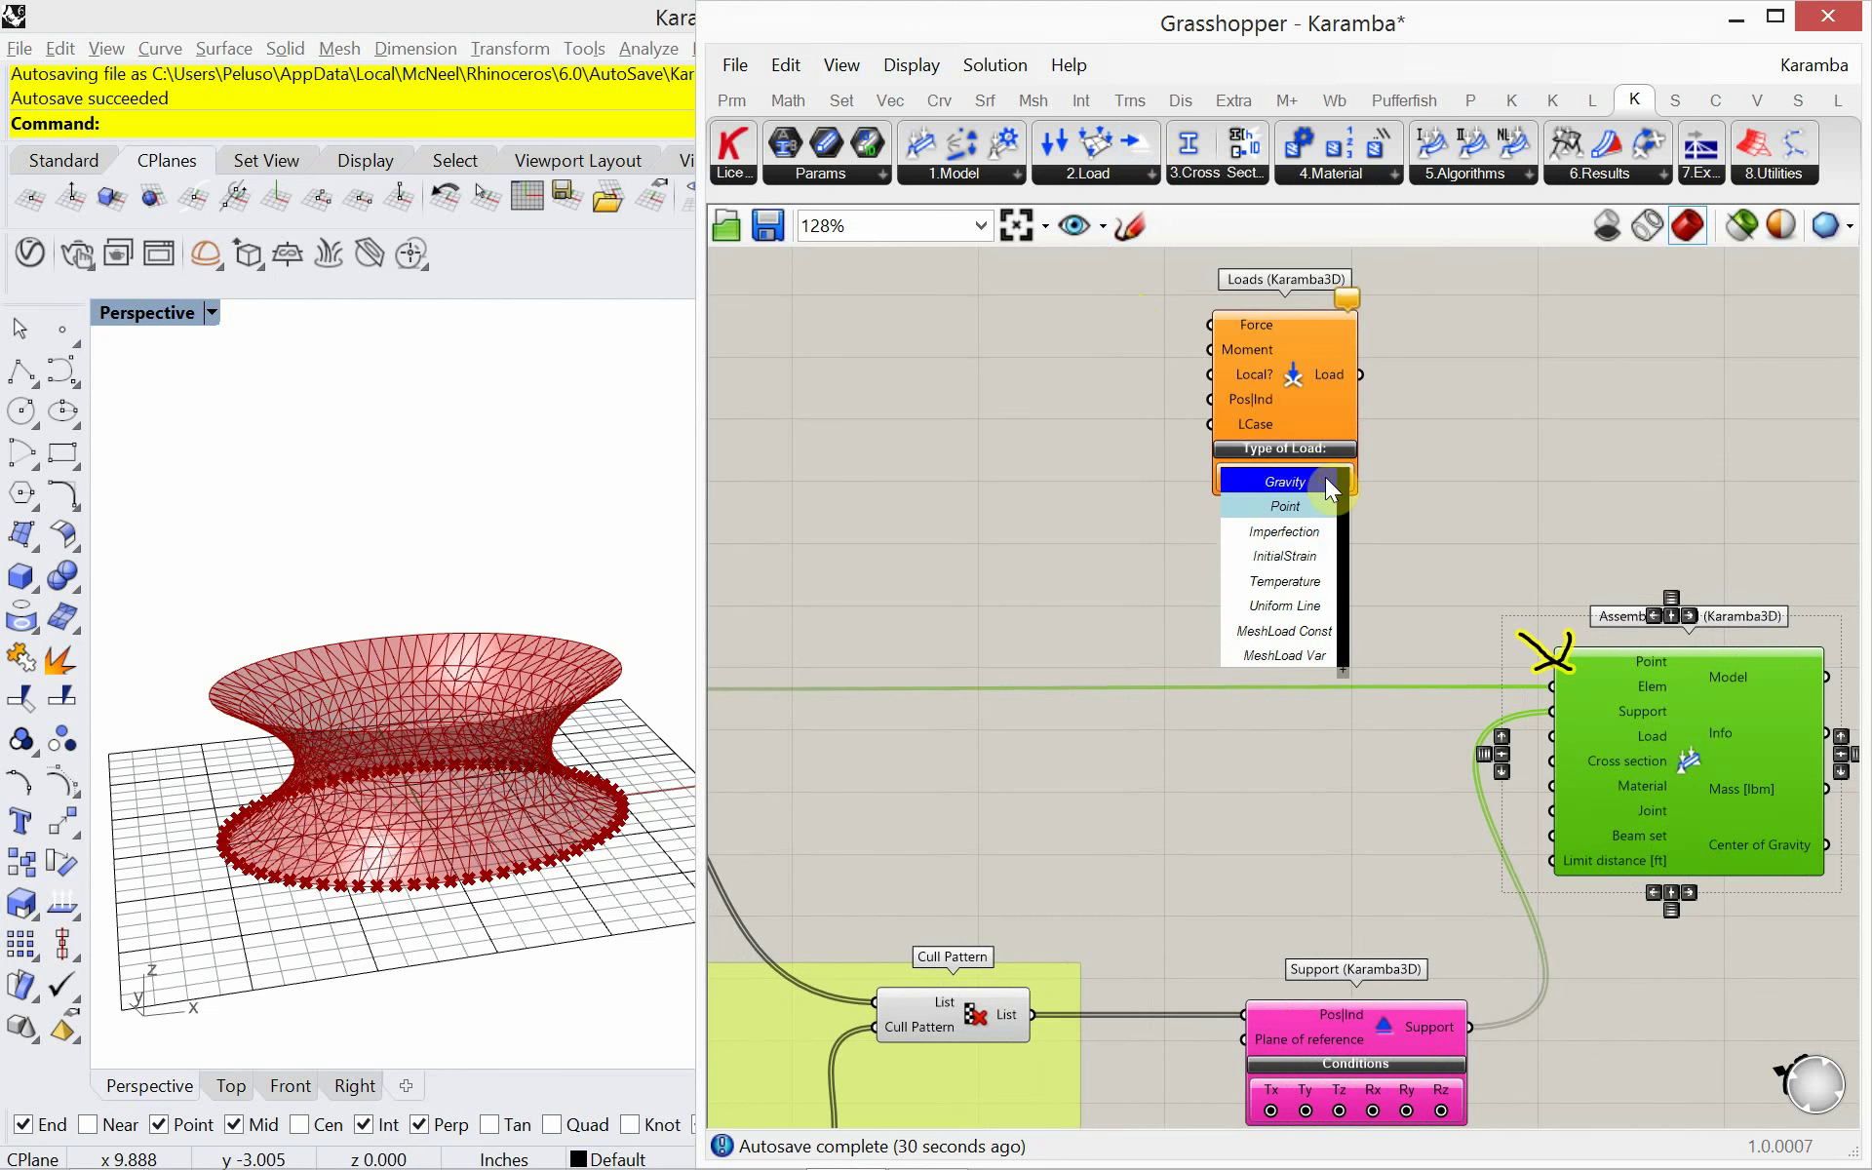
left_click(1308, 548)
left_click(1313, 466)
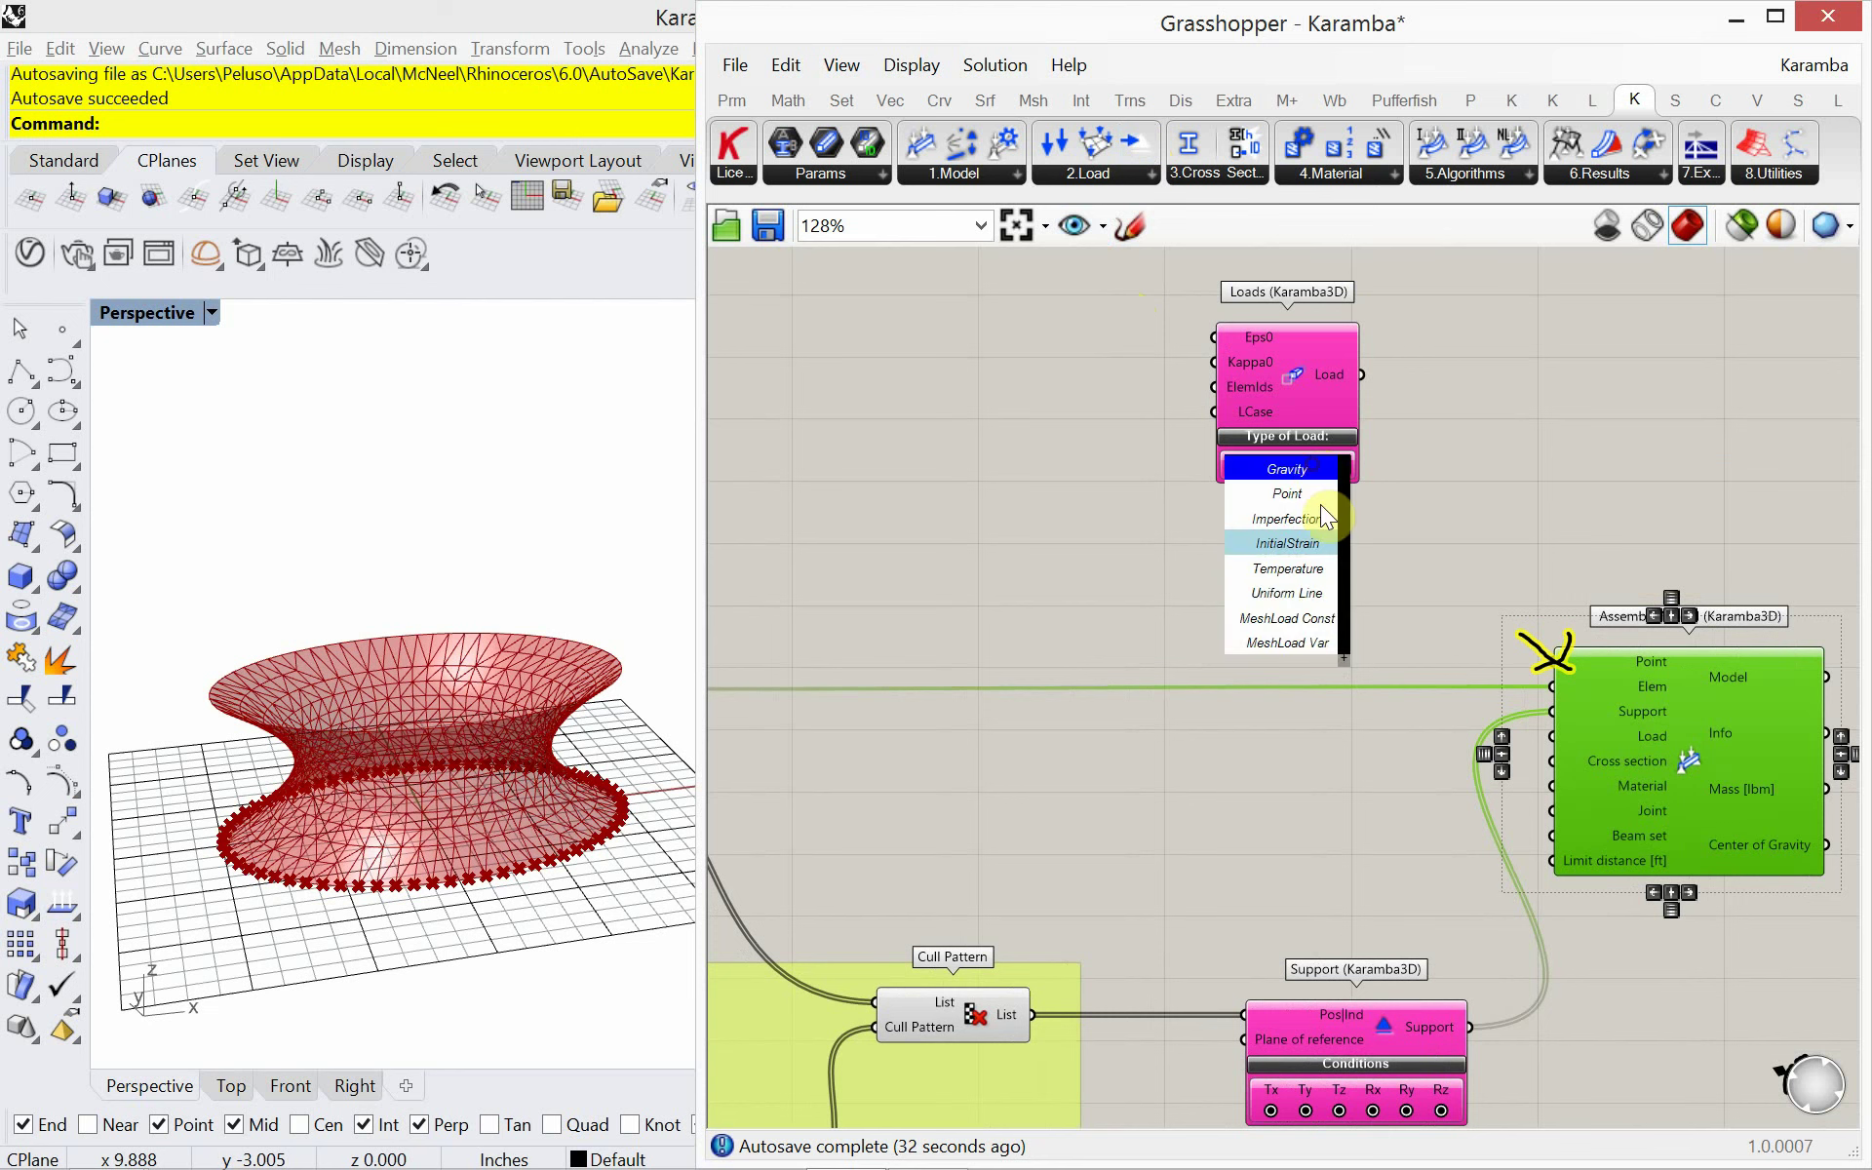
left_click(1303, 597)
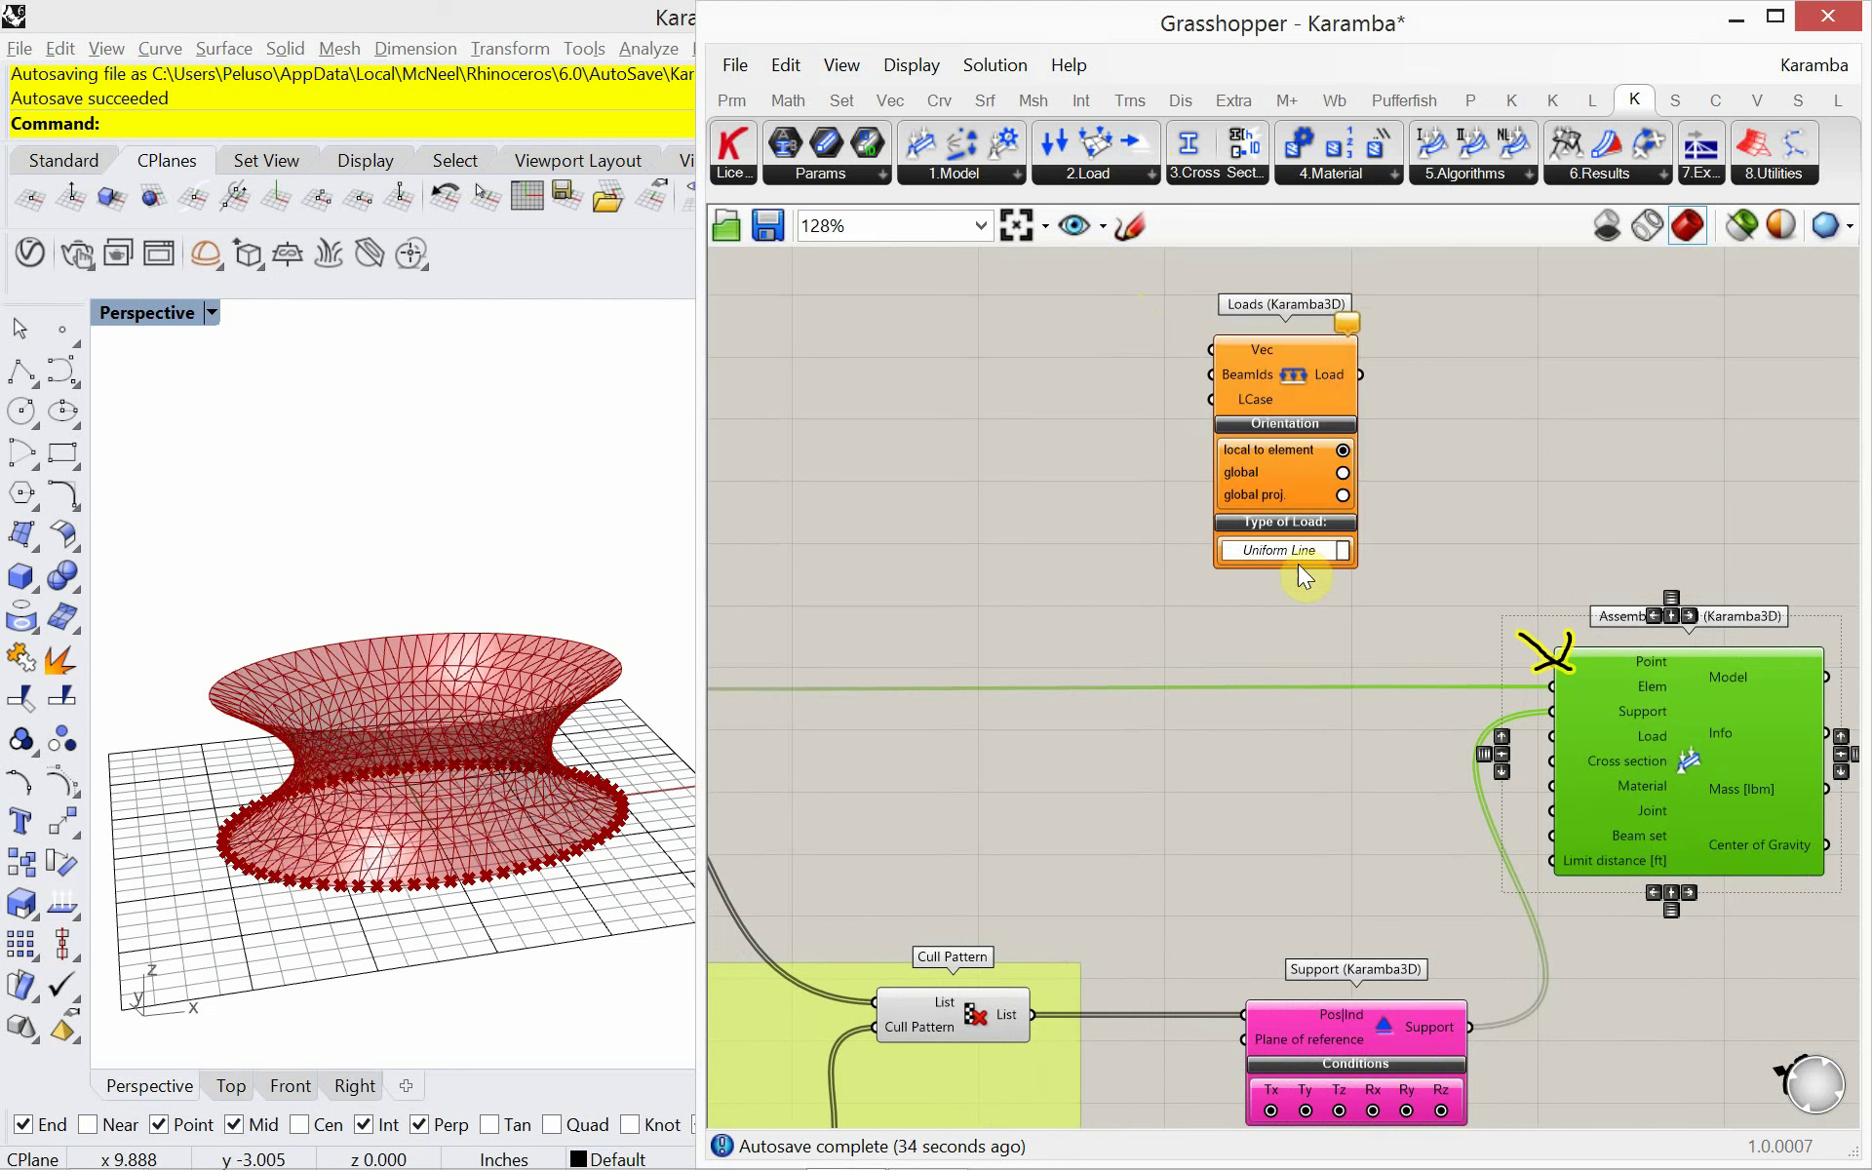
Set the Loads component's load type to Point and place the component closer to Assemble Model.
left_click(1297, 552)
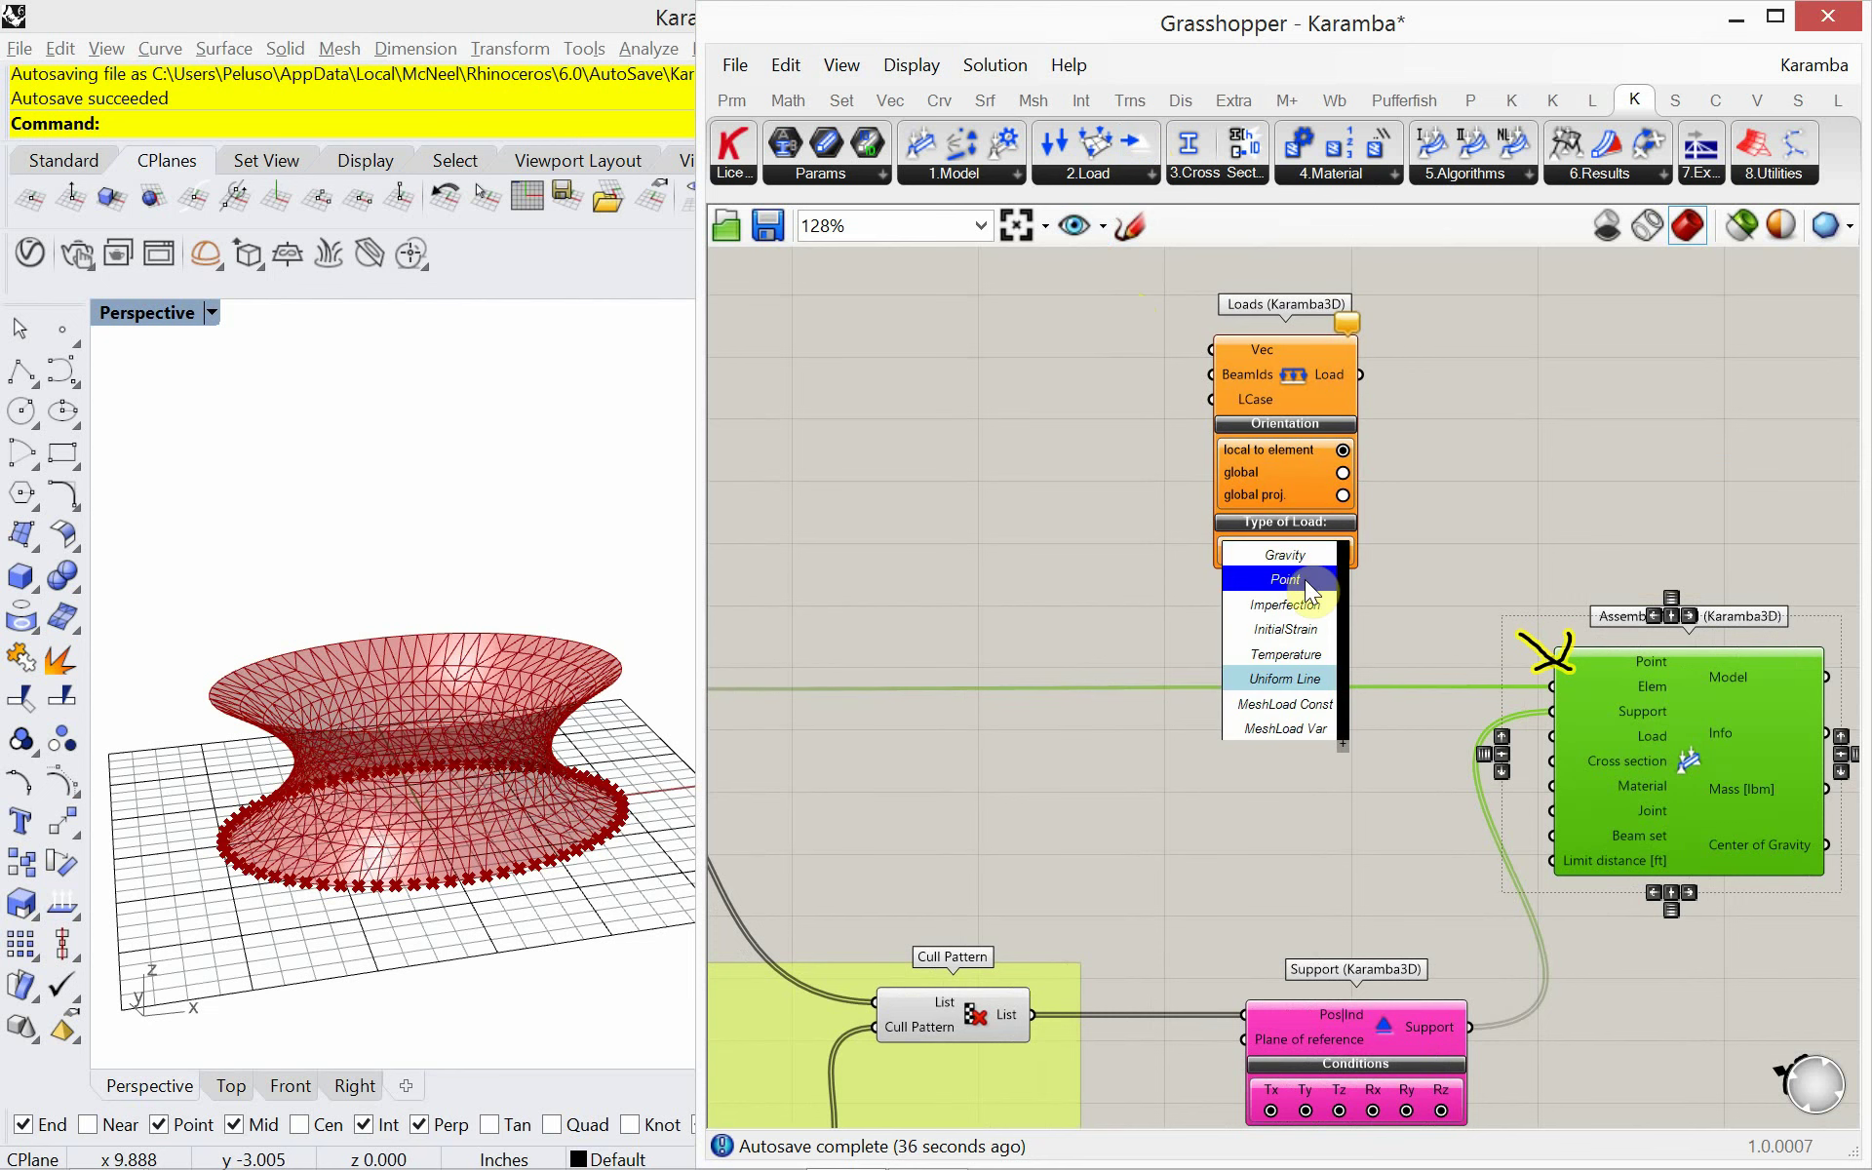
left_click(1305, 580)
left_click_drag(1287, 389, 1351, 460)
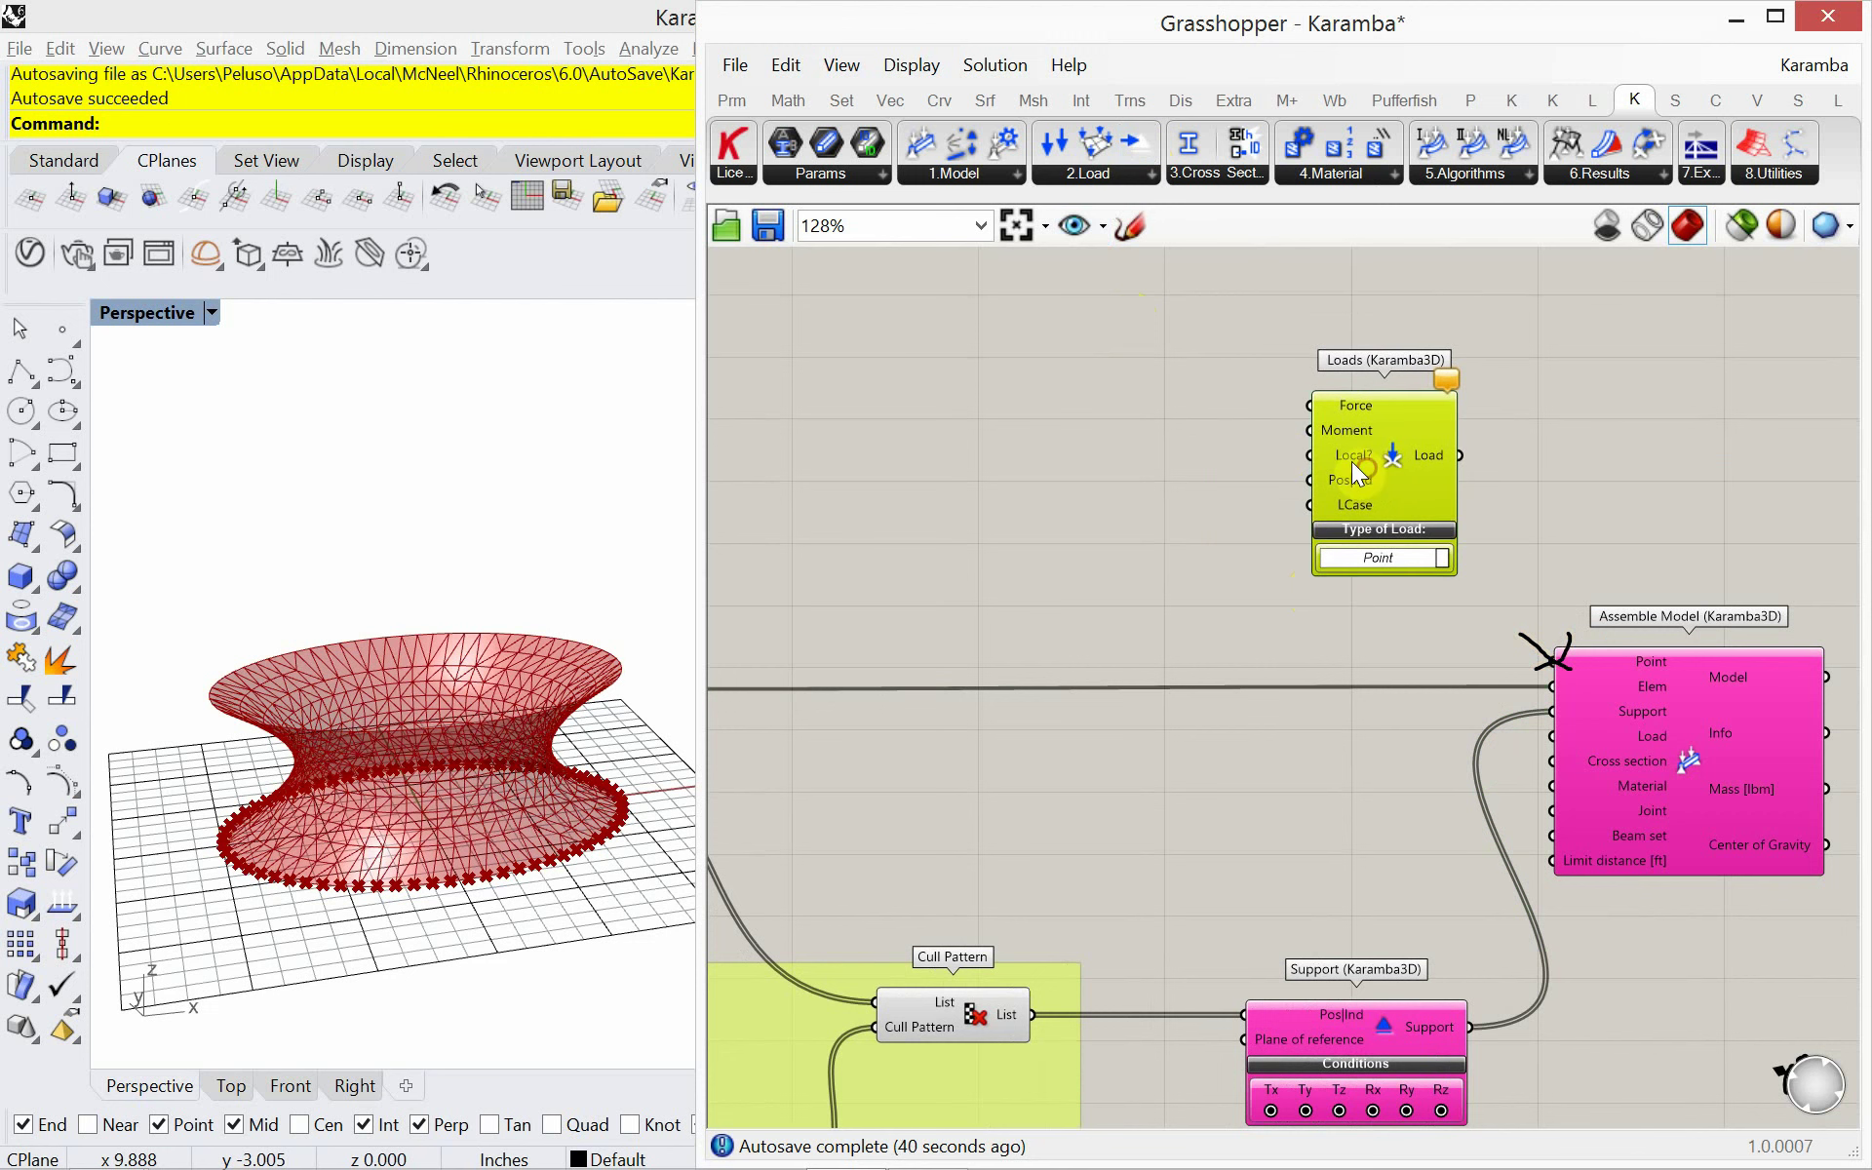
Add a Scribble note in the empty canvas area above the Loads component.
left_click(1273, 351)
double_click(1260, 318)
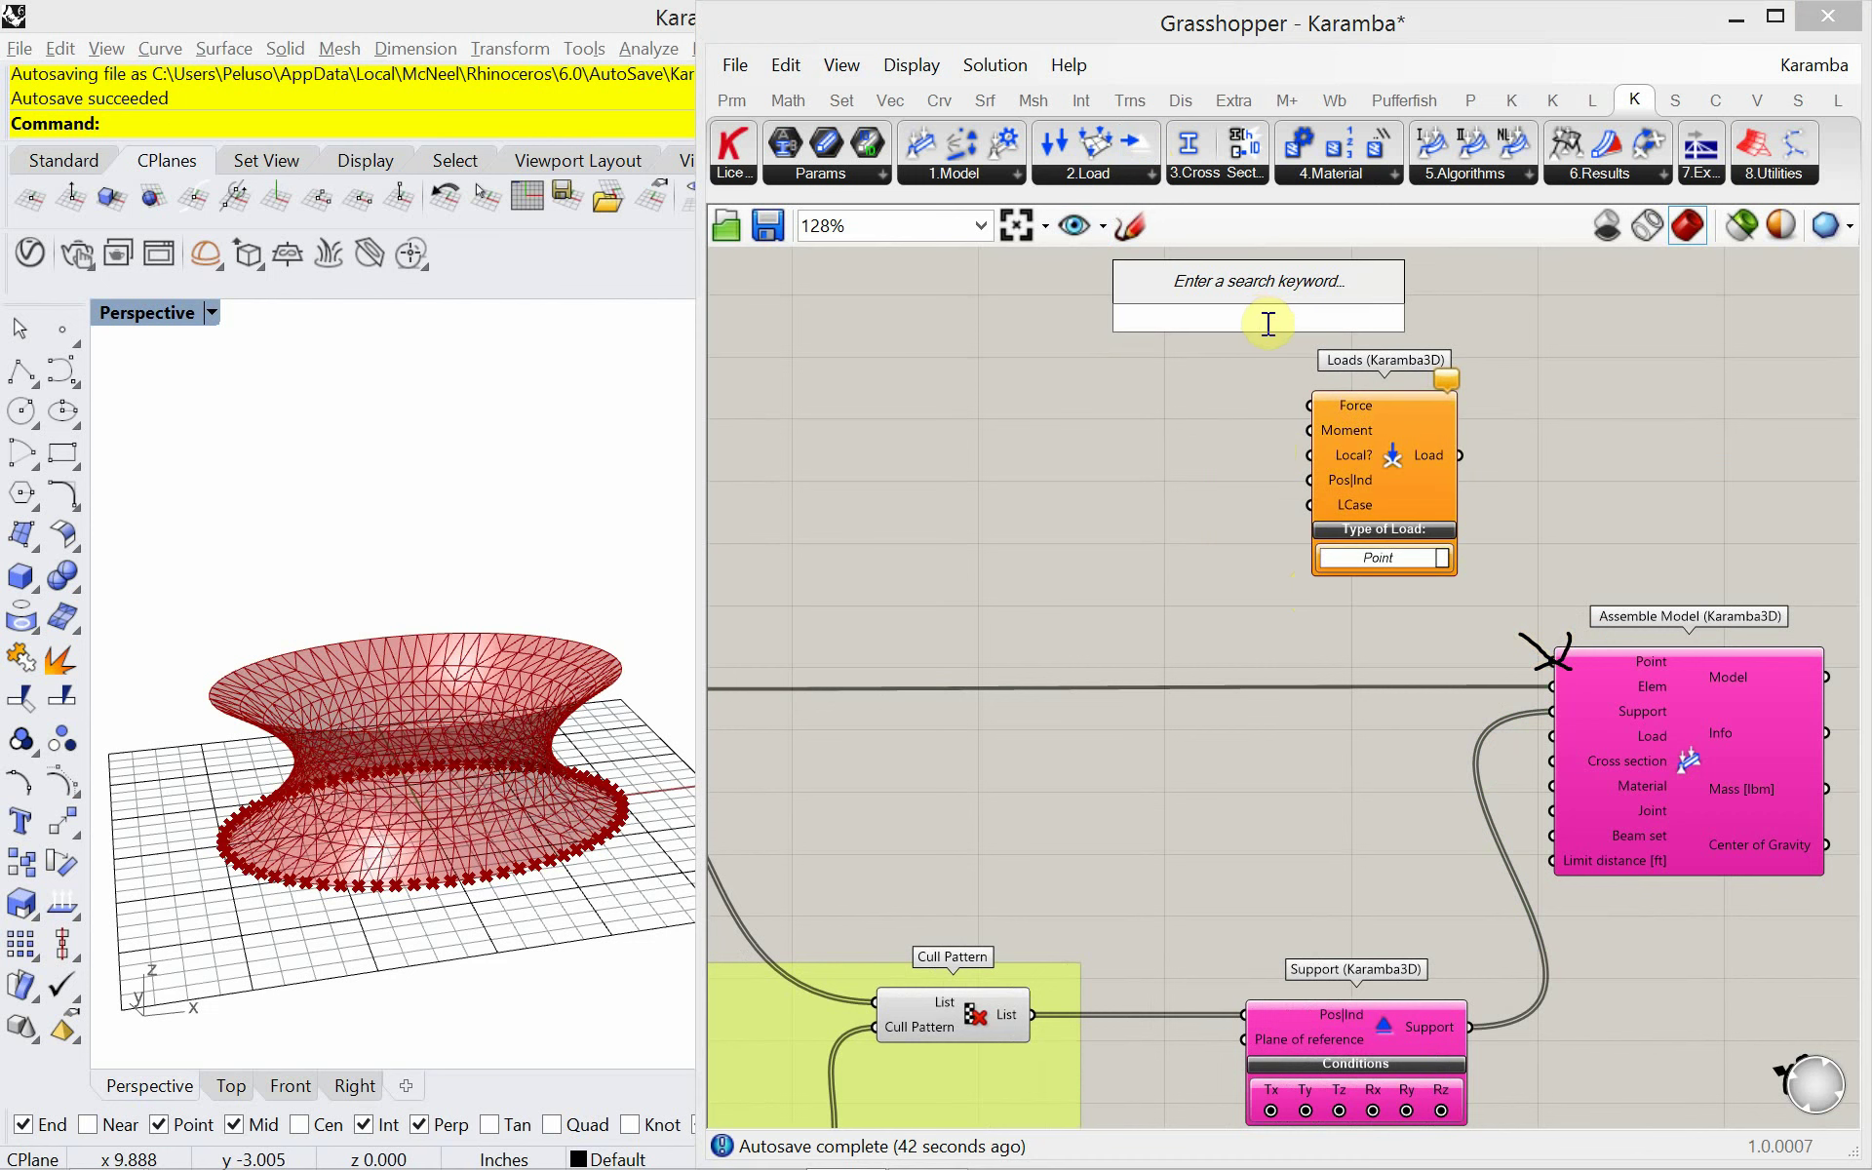
type("scri")
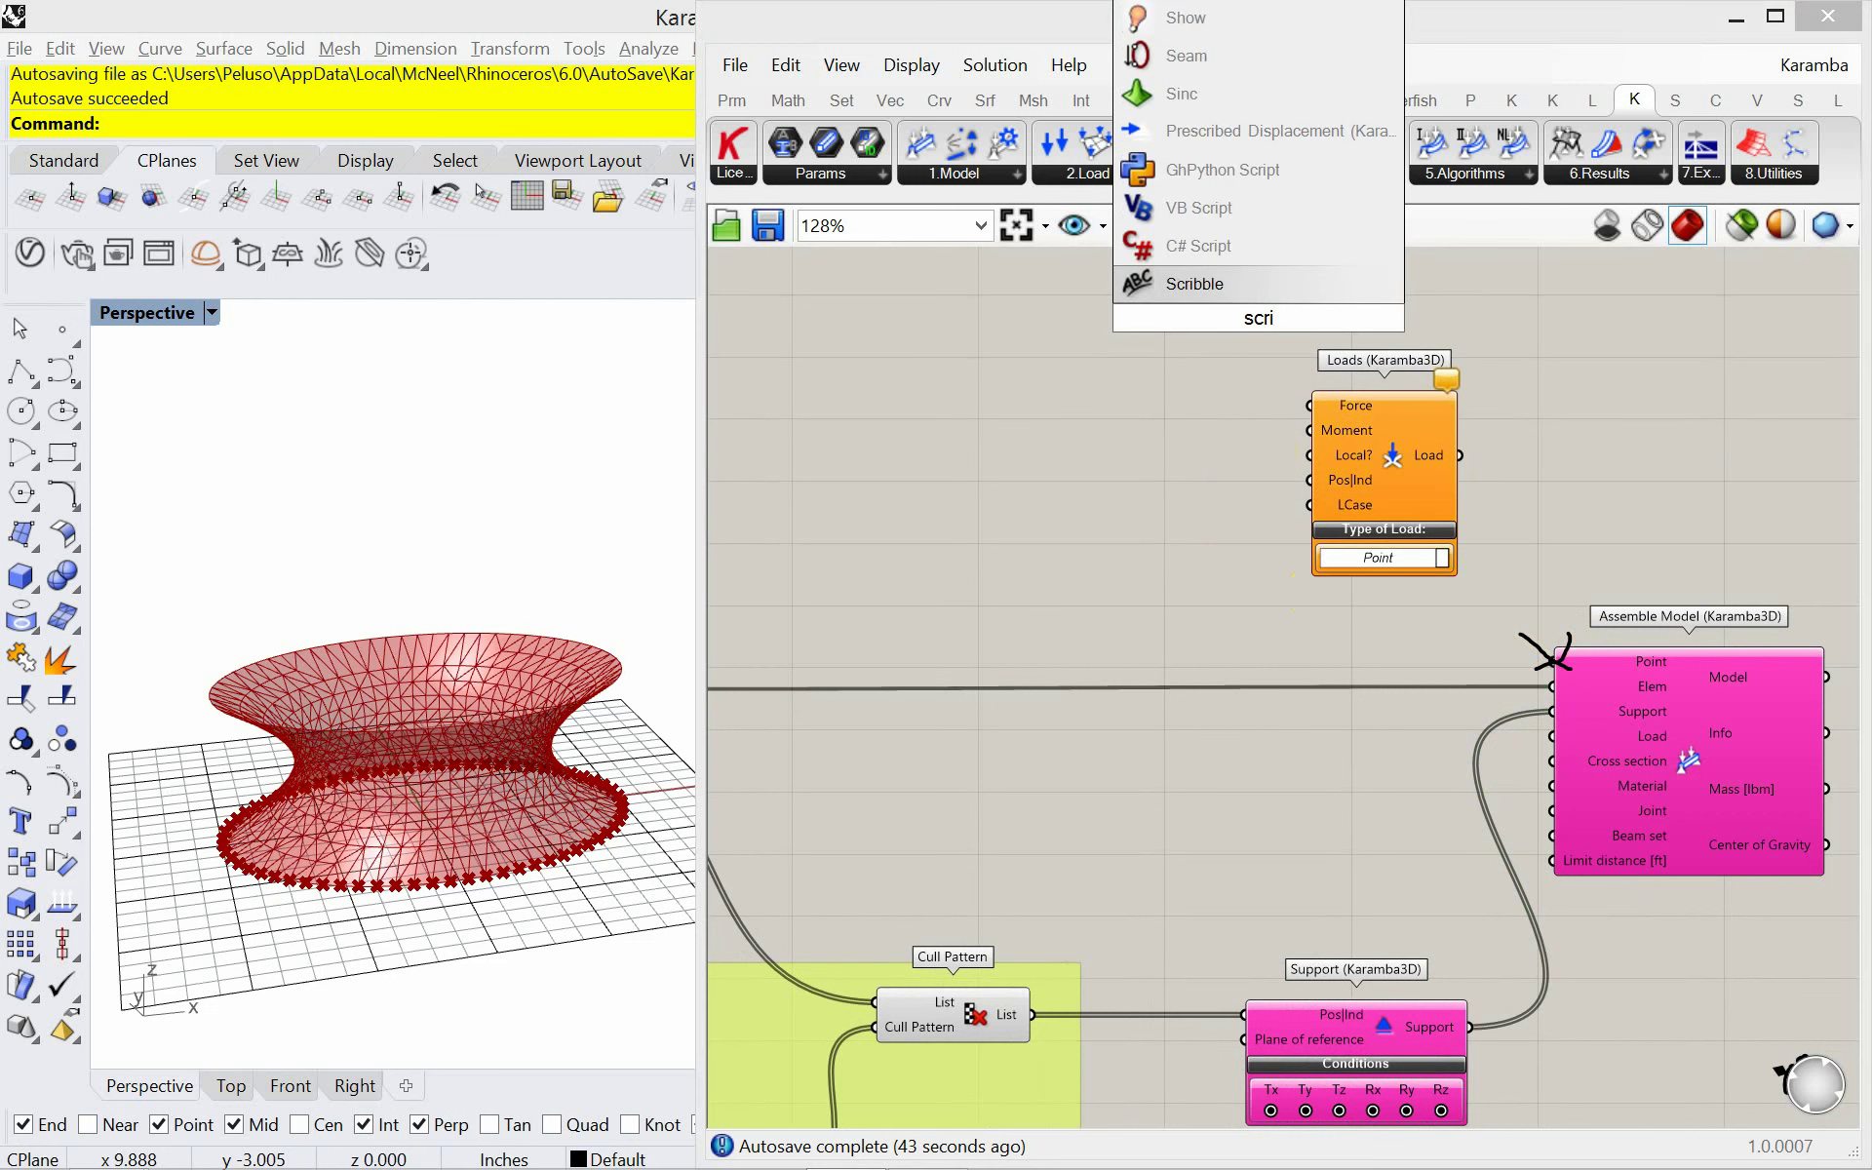
left_click(1256, 284)
Change the new scribble's text to "-Z Force" and centre it directly above the Loads component.
double_click(1312, 324)
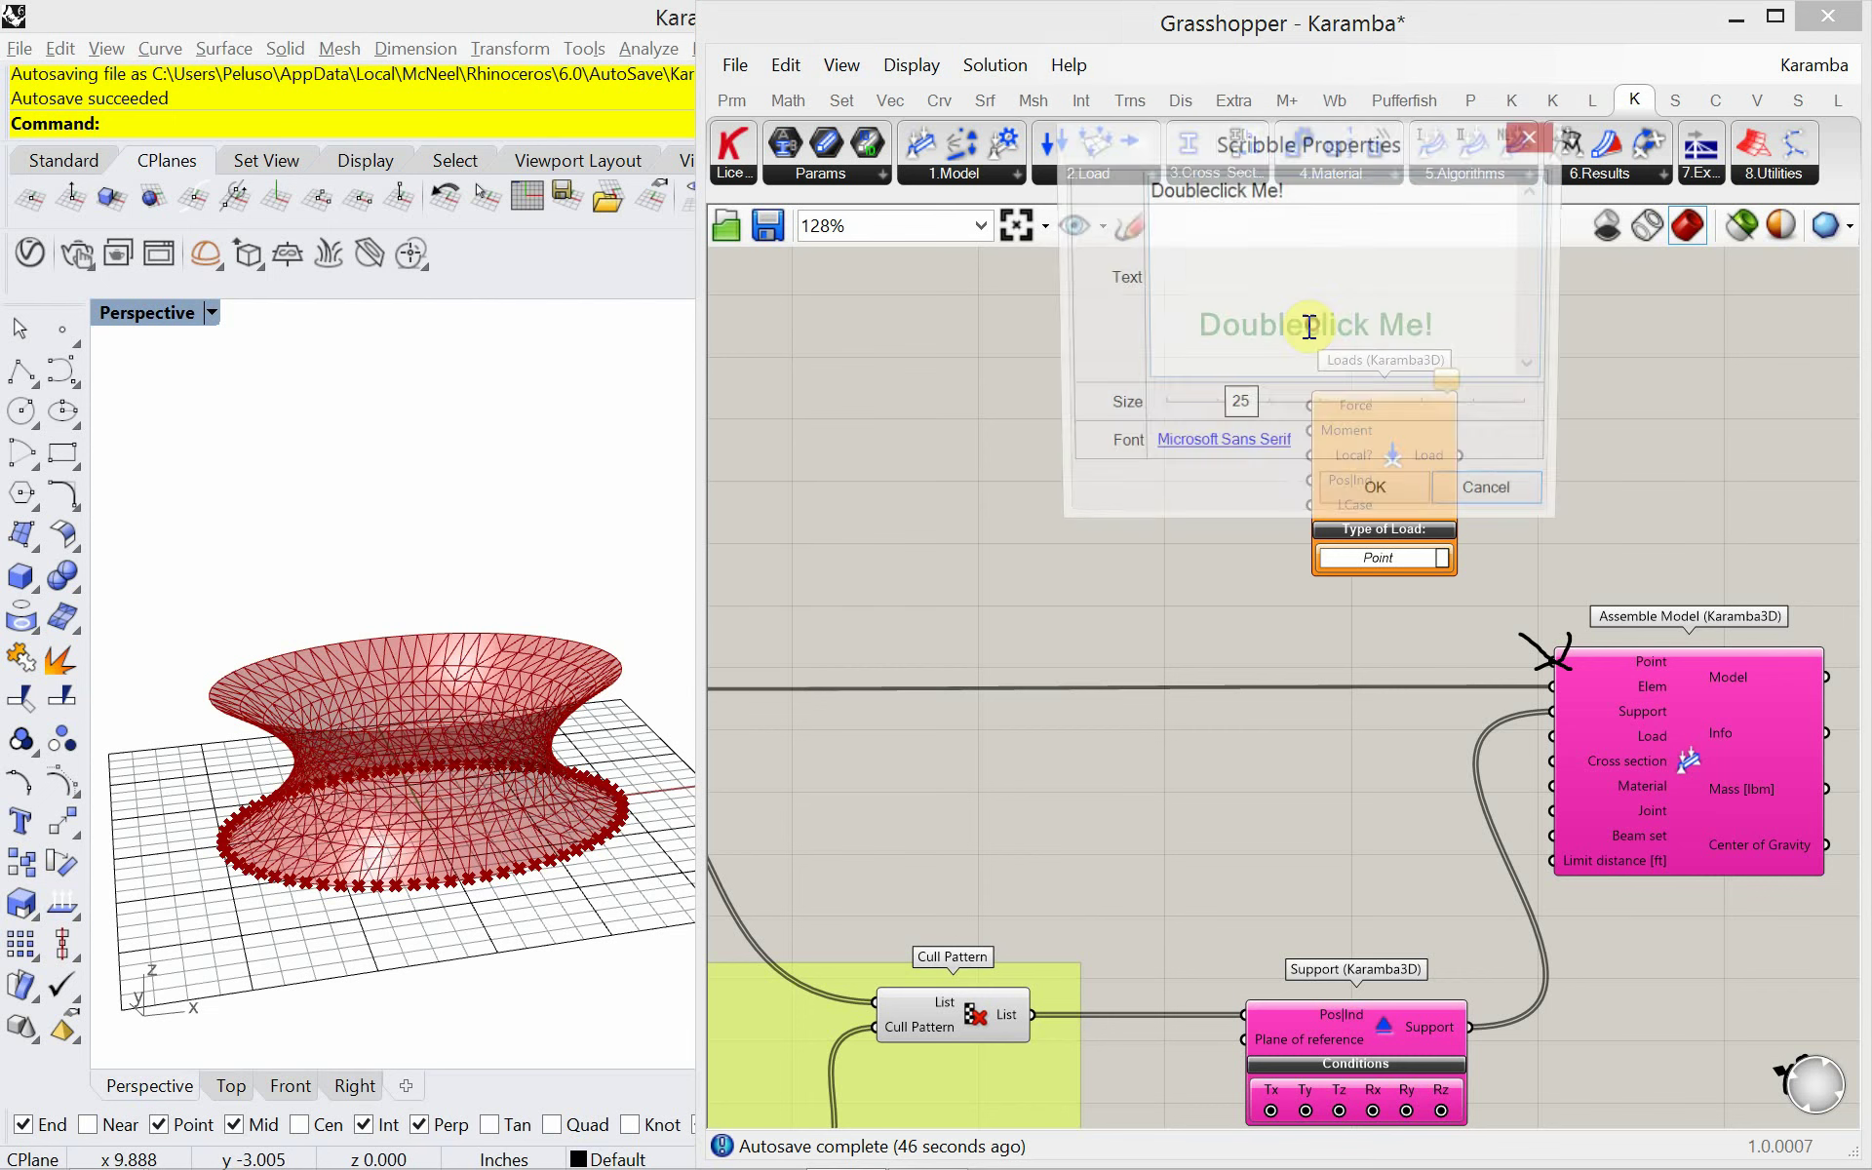
mouse_move(1306, 190)
left_mouse_down()
mouse_move(1182, 188)
mouse_move(1068, 237)
left_mouse_up()
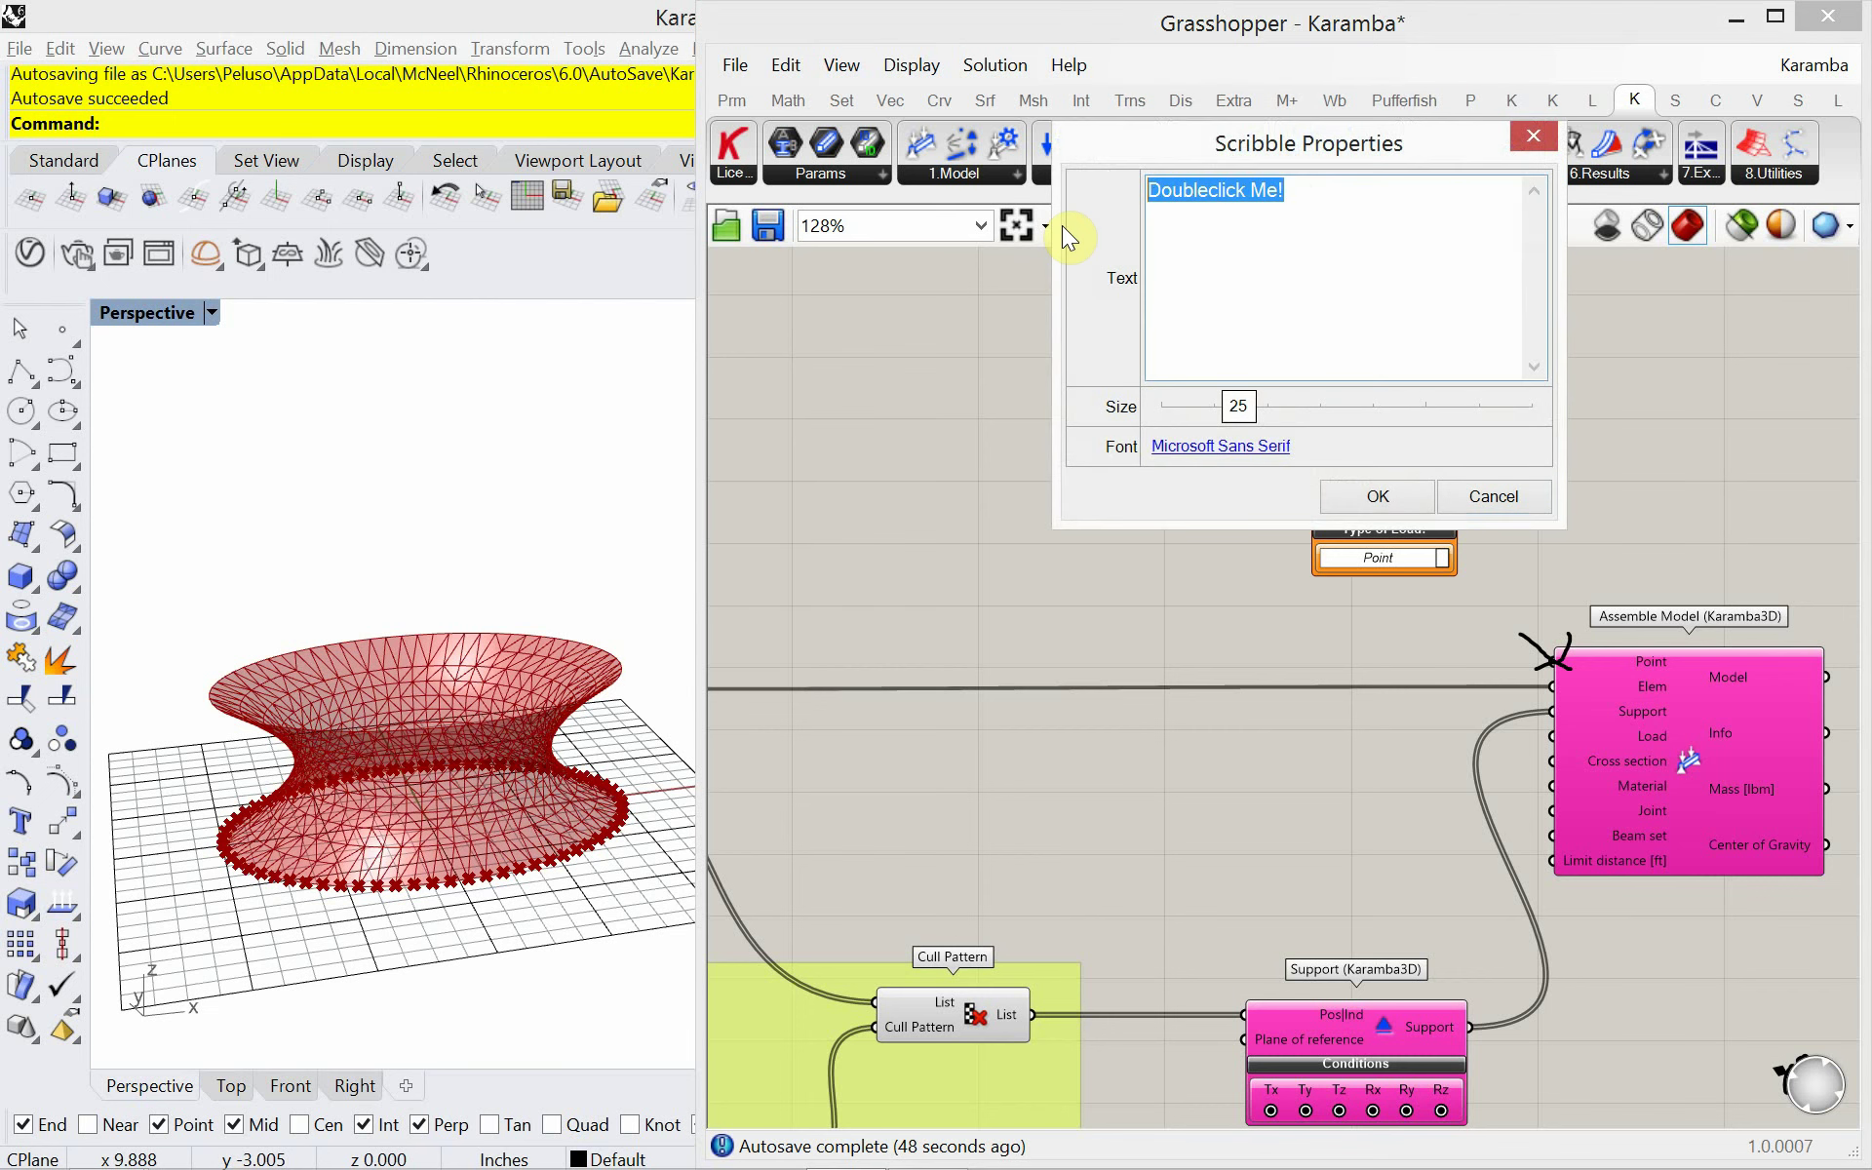
type("-X")
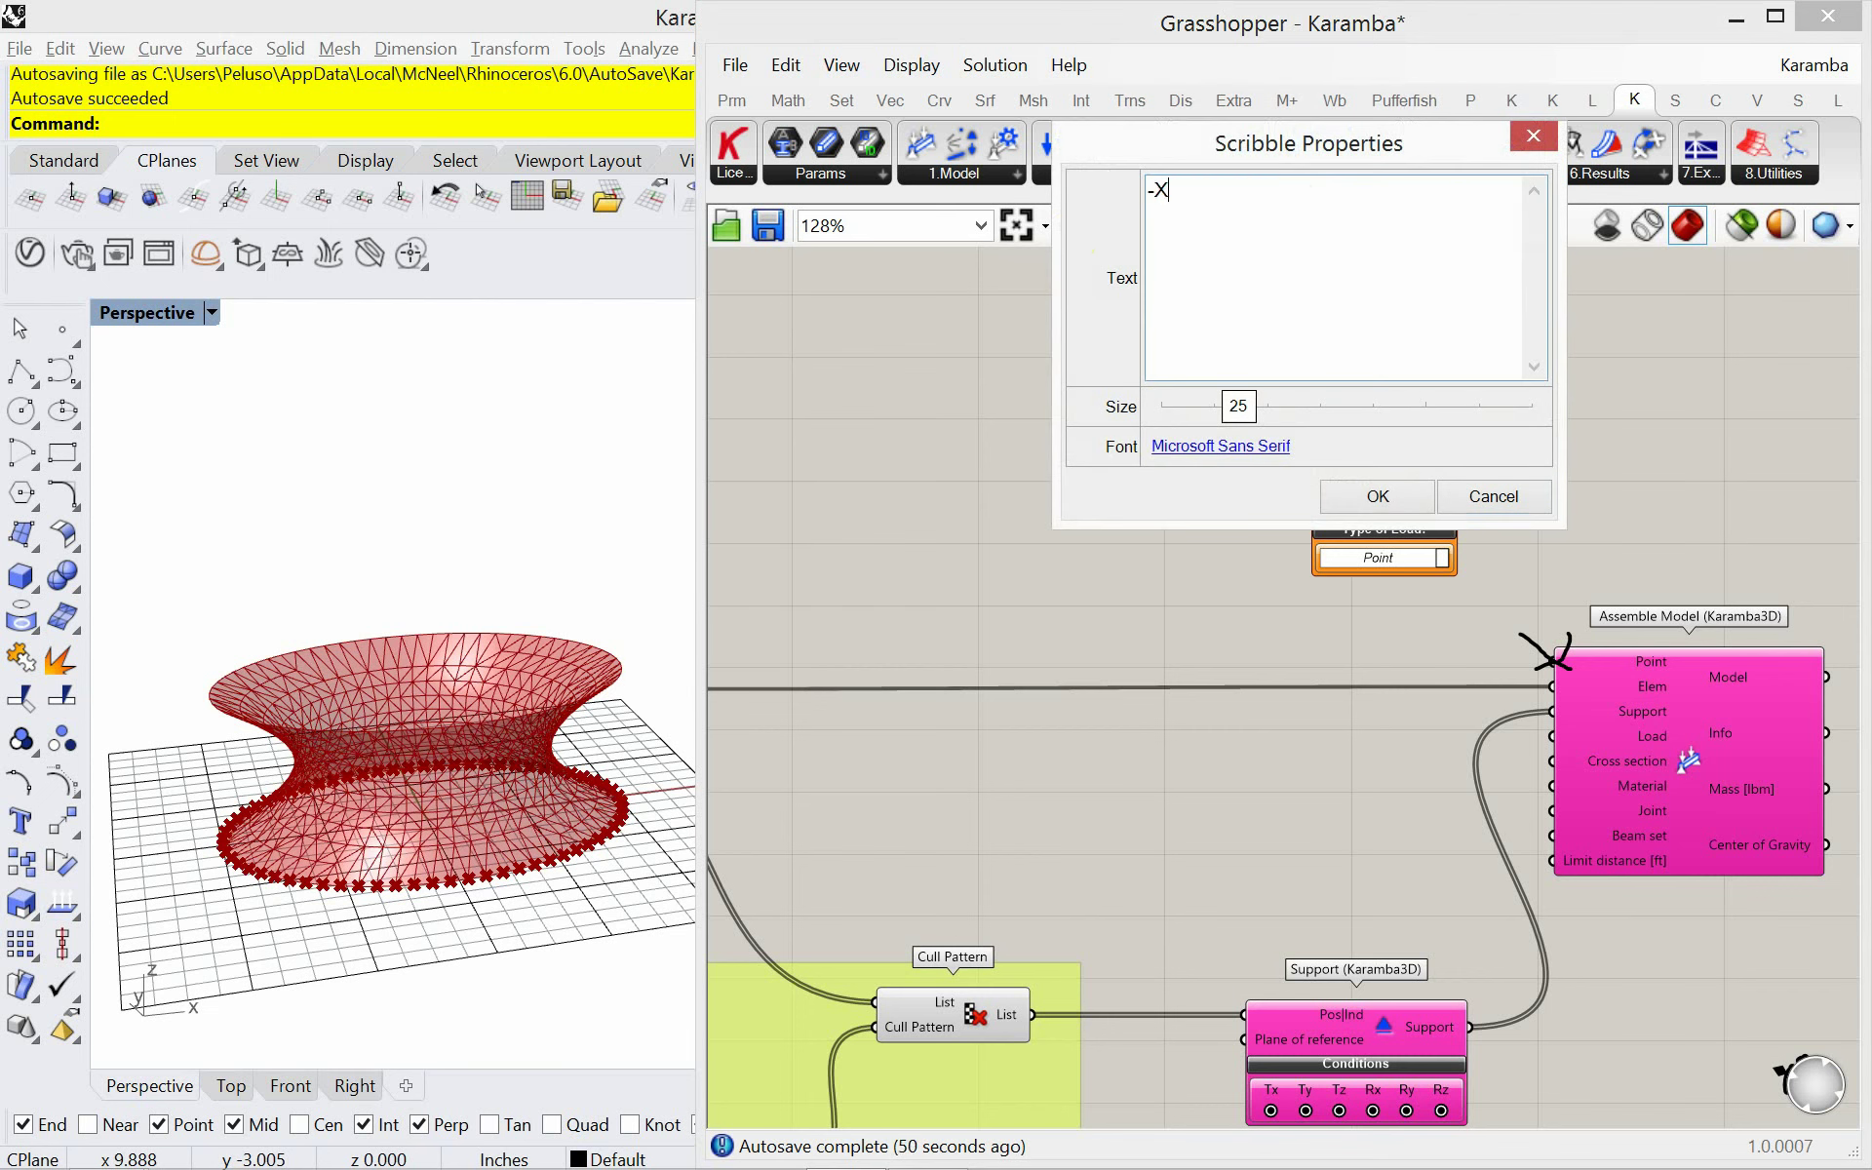
type(" Force")
key("Left")
key("Left")
key("BackSpace")
type("Z")
left_click(1378, 498)
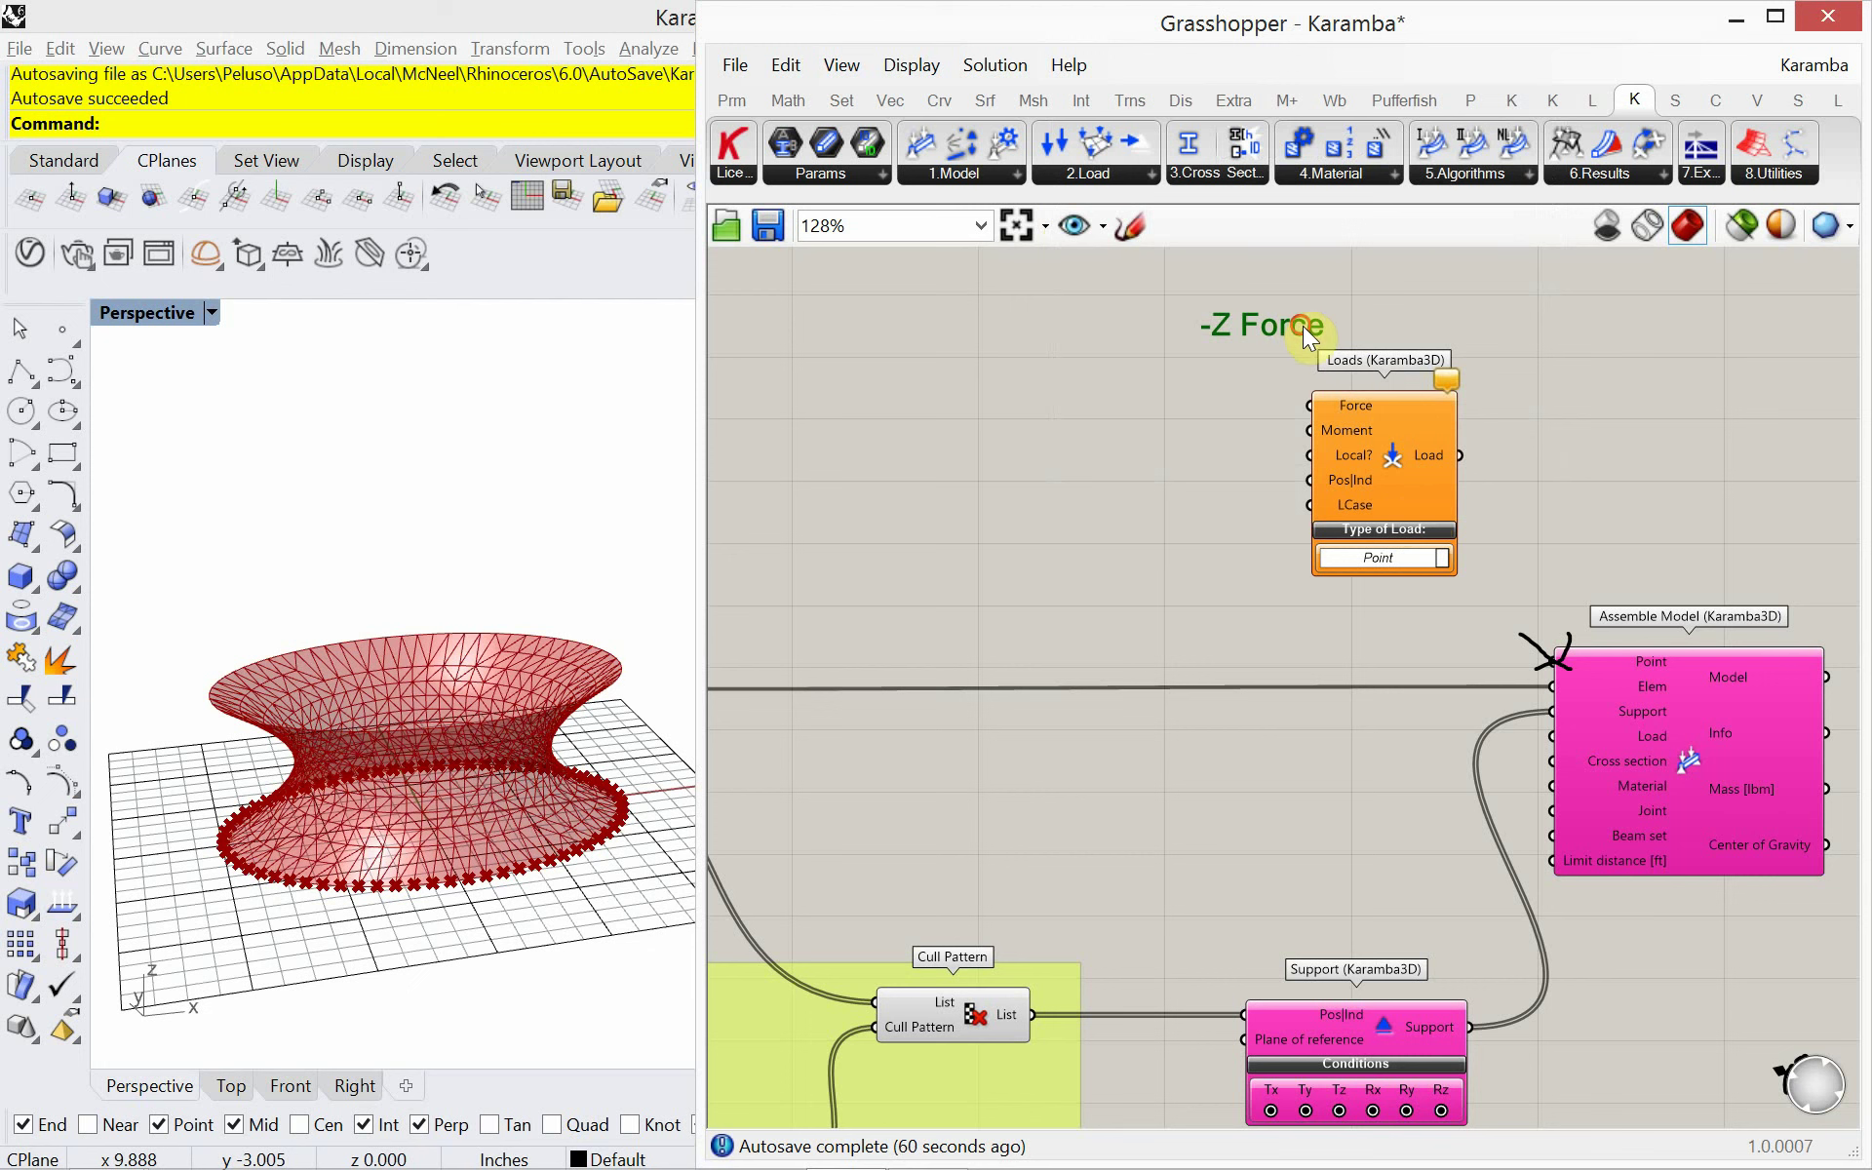
left_click_drag(1303, 325, 1419, 318)
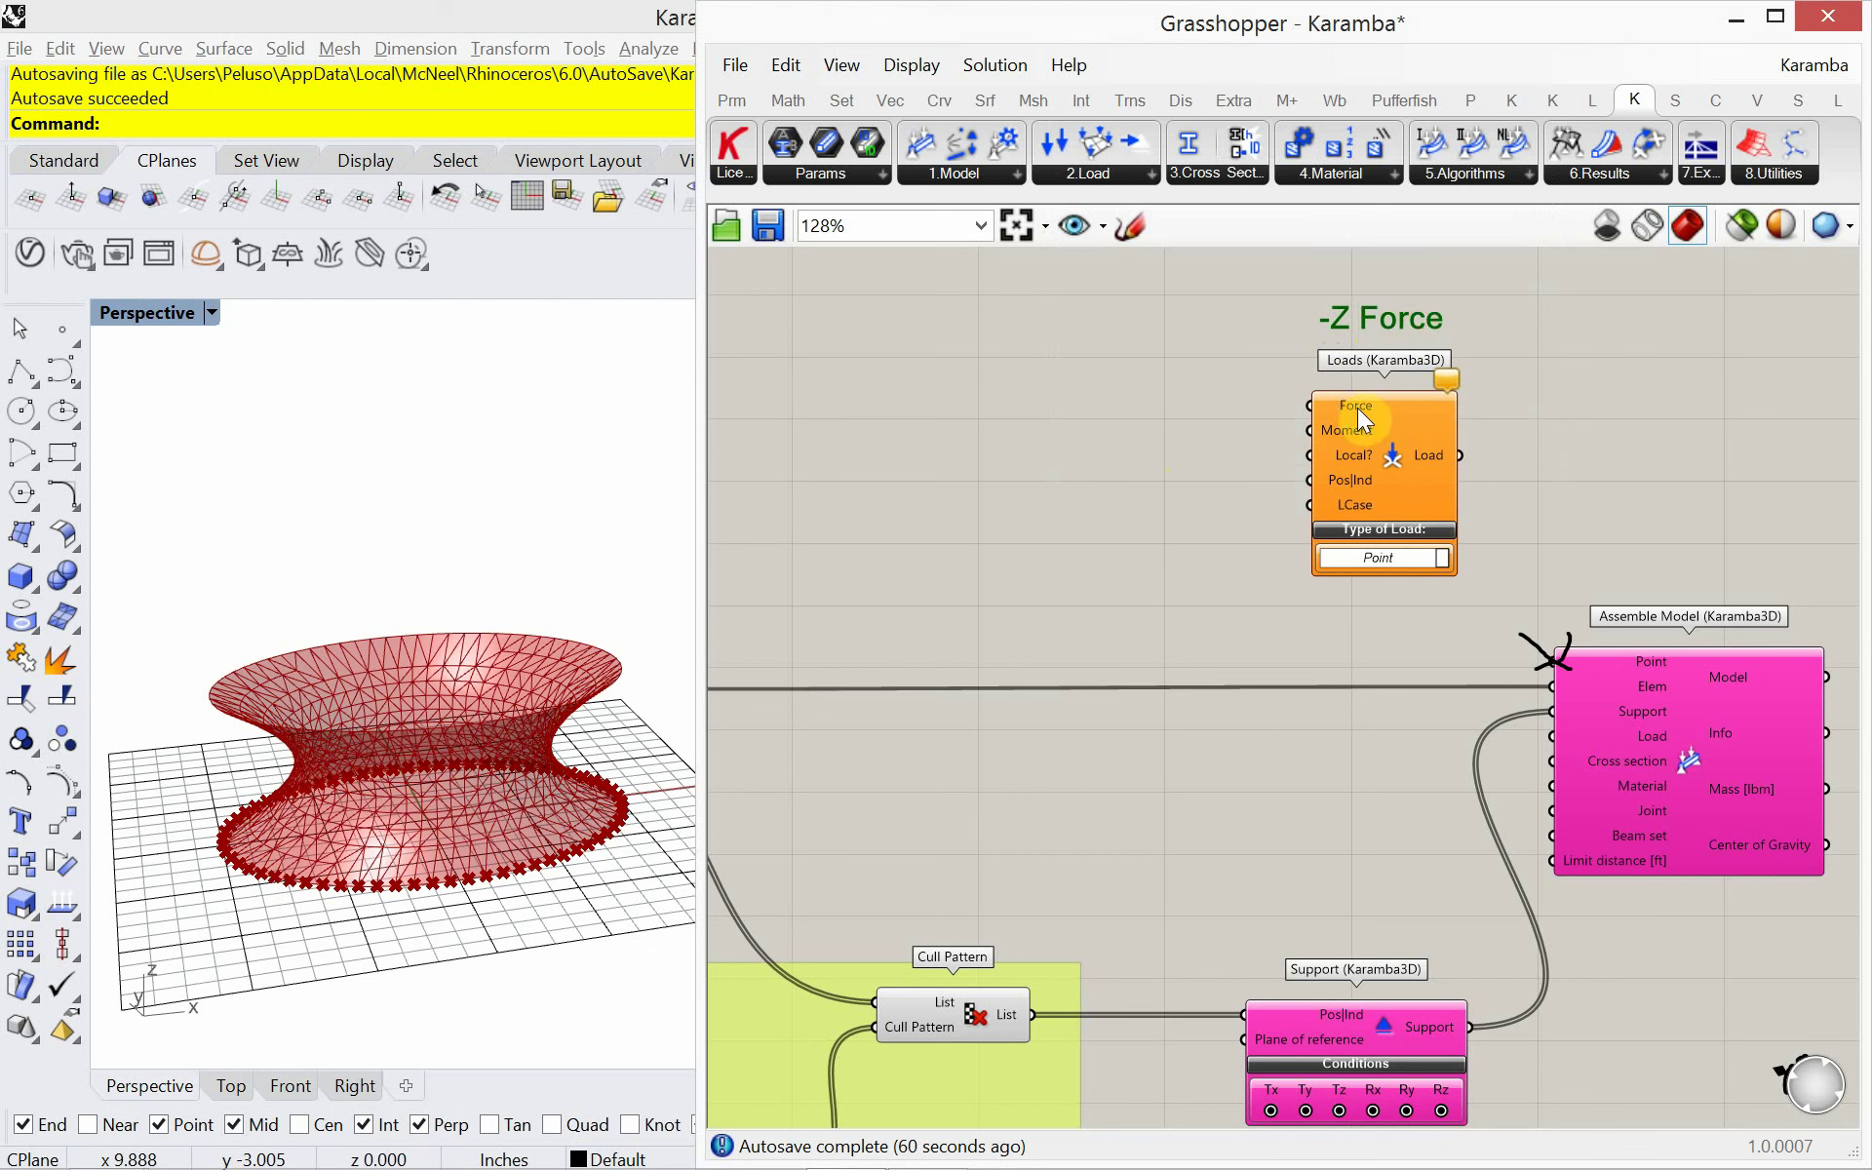
Add a Unit Z component, wire its Unit vector output into the Loads component's Force input and align the two.
double_click(1073, 401)
mouse_move(1351, 406)
double_click(1127, 431)
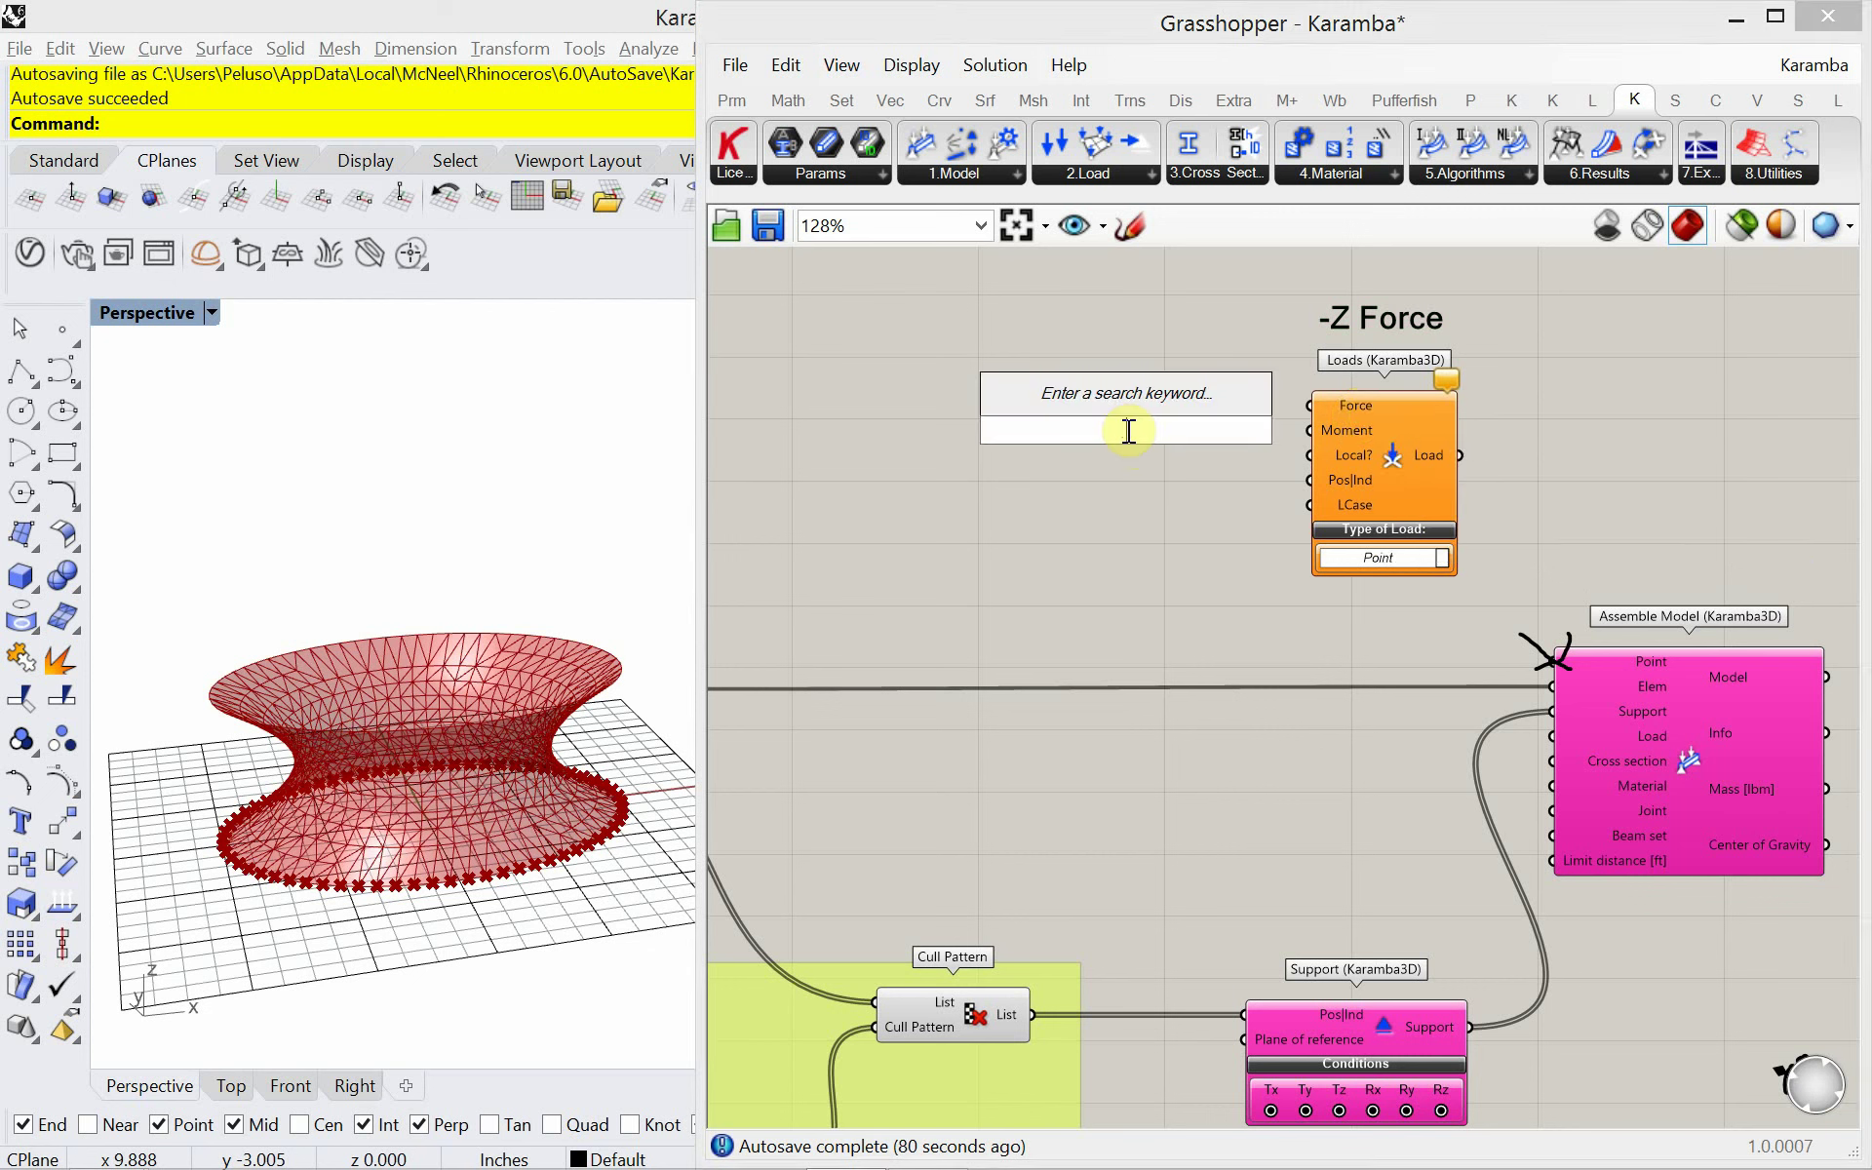
type("z")
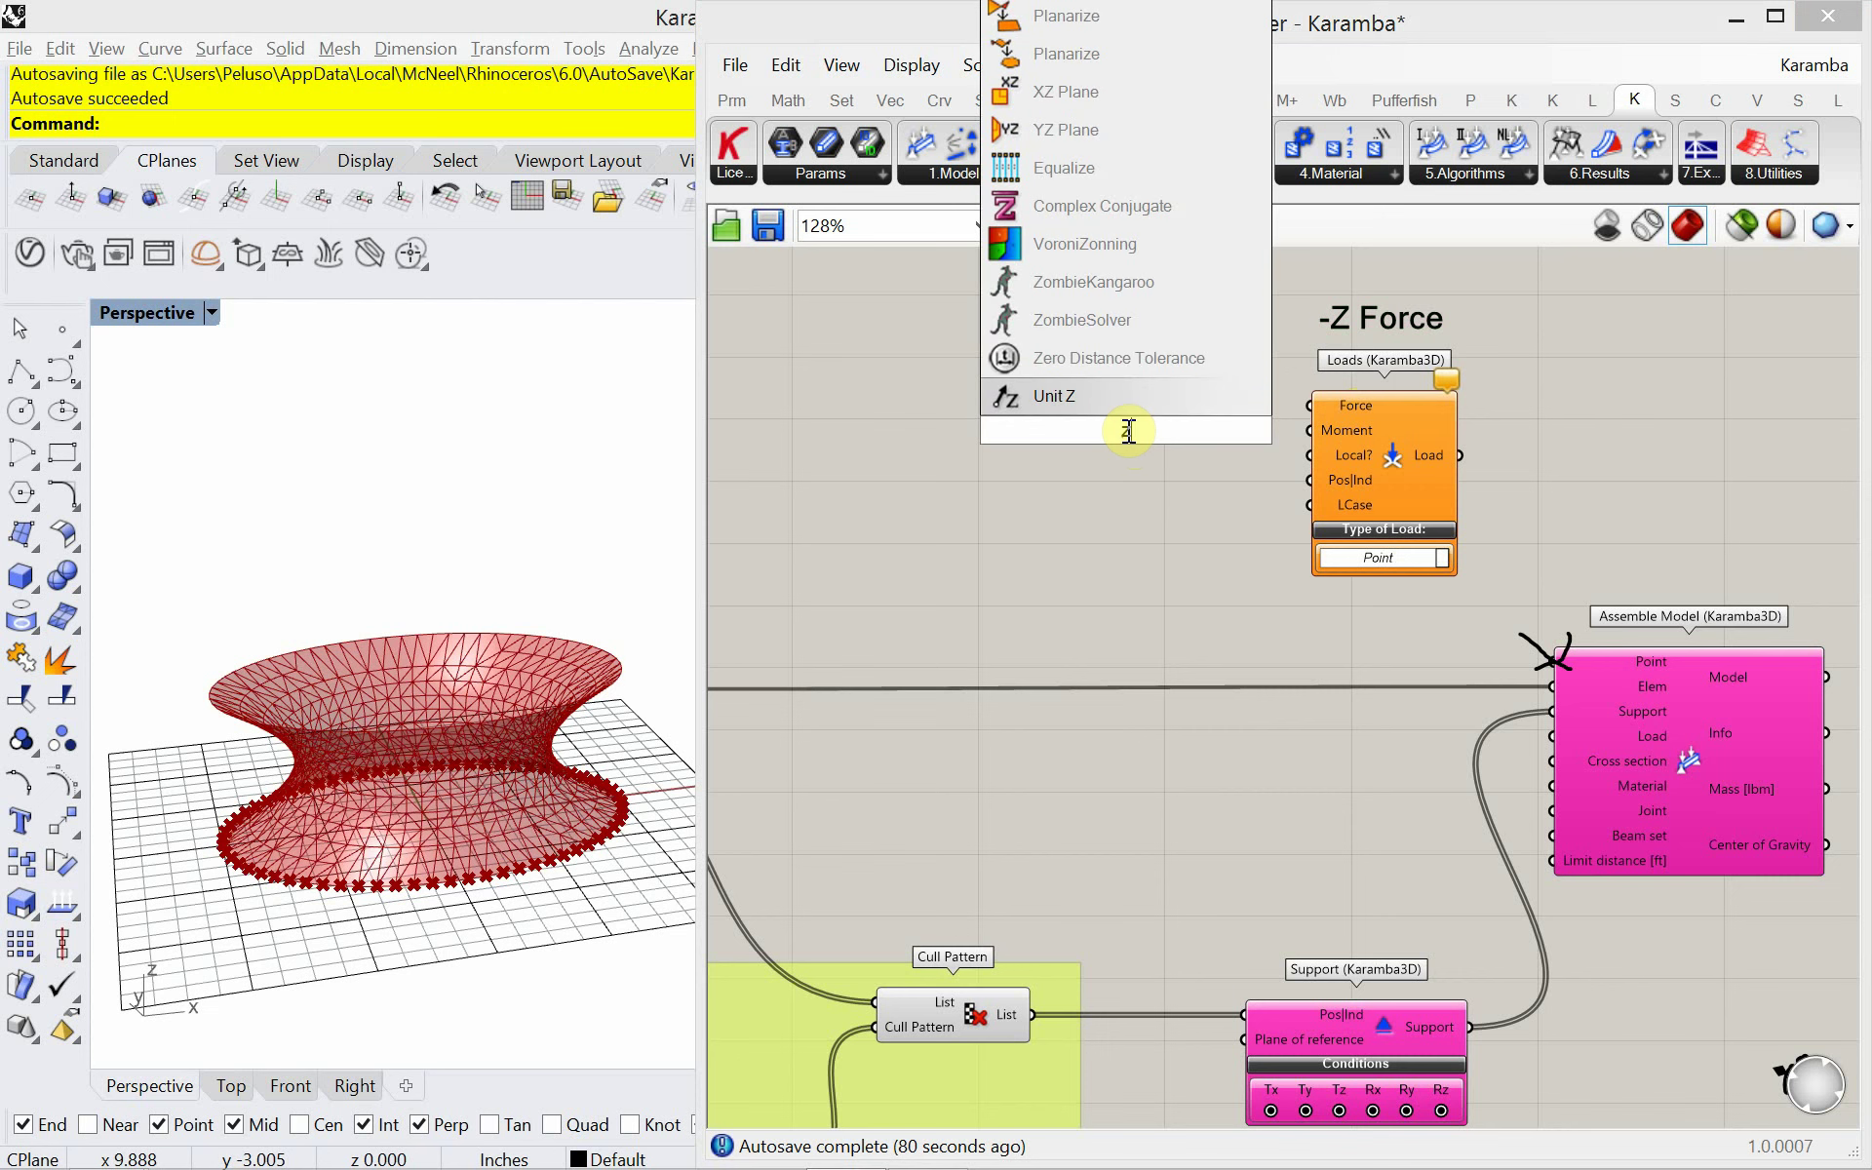
left_click(1107, 394)
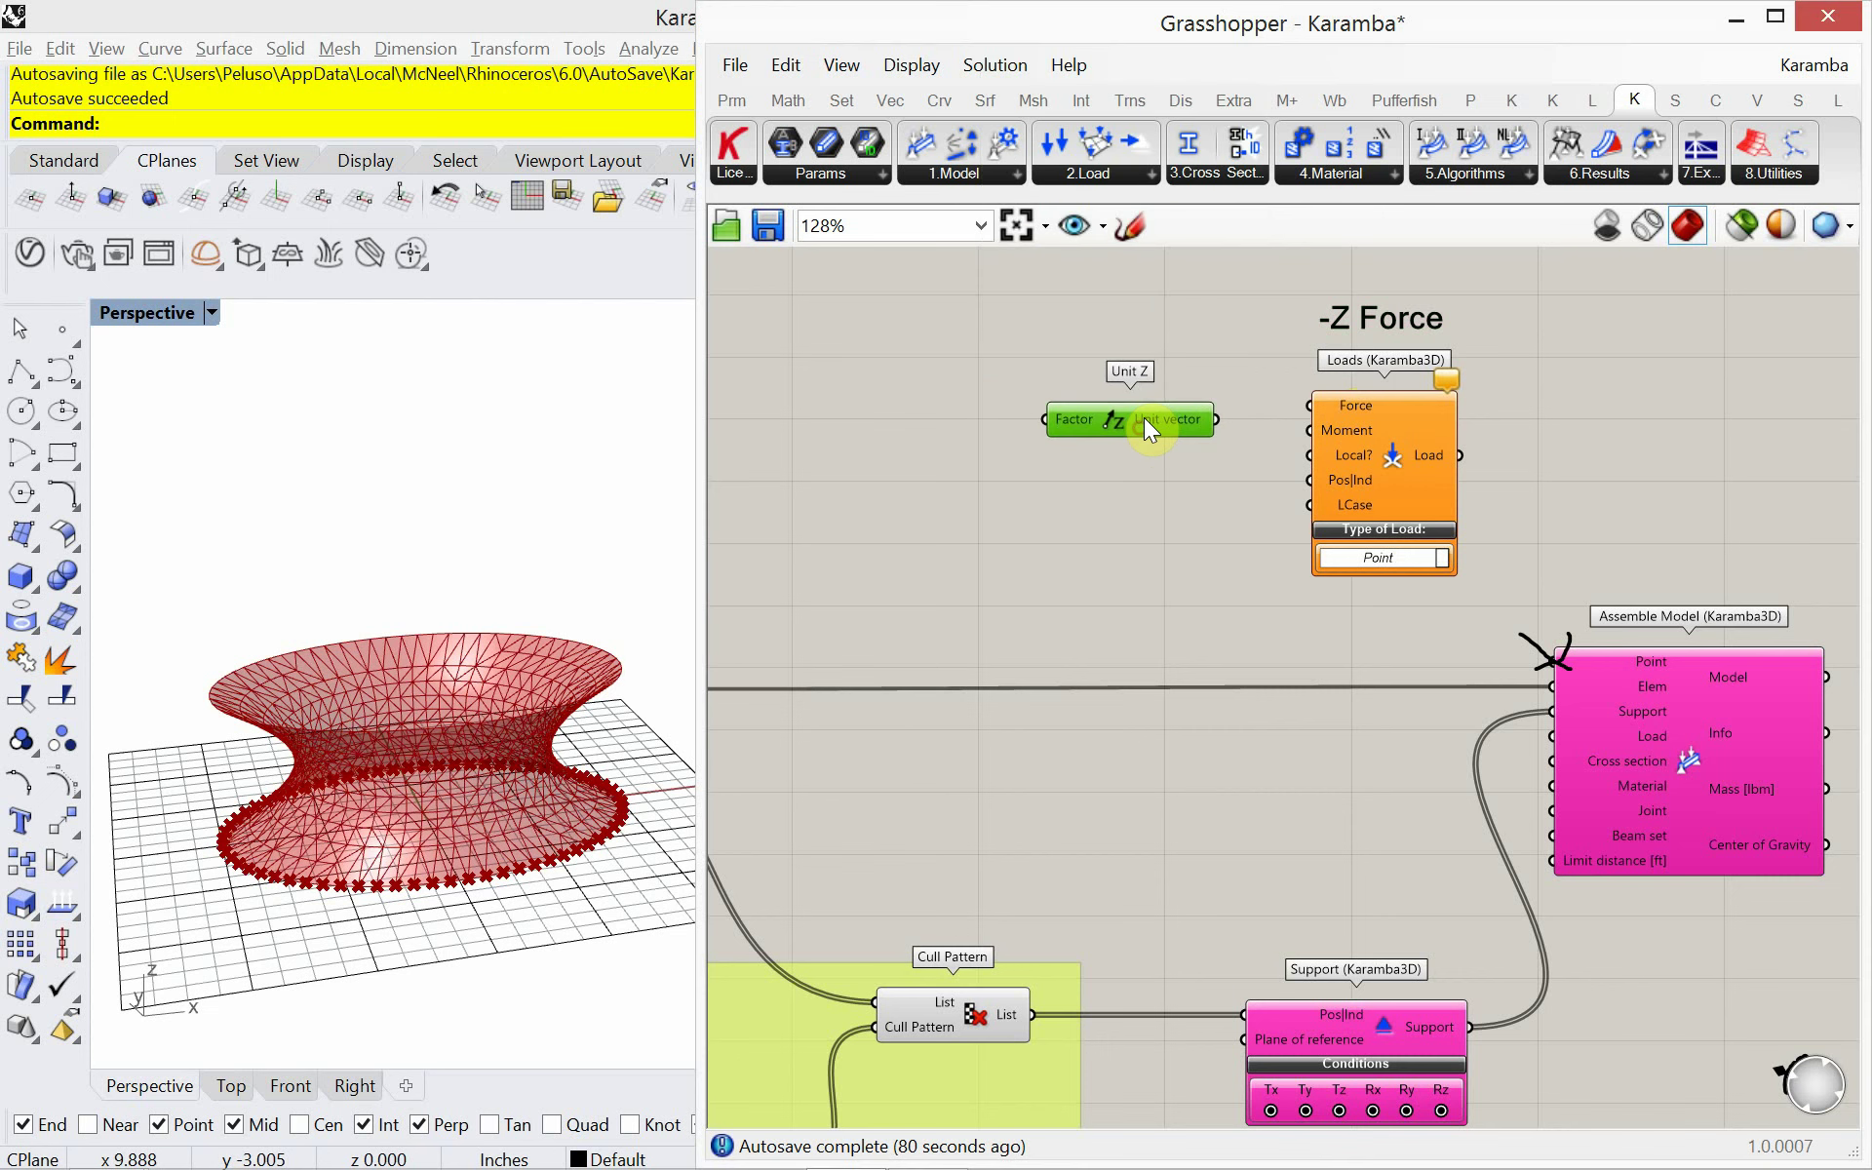
left_click_drag(1216, 419, 1310, 404)
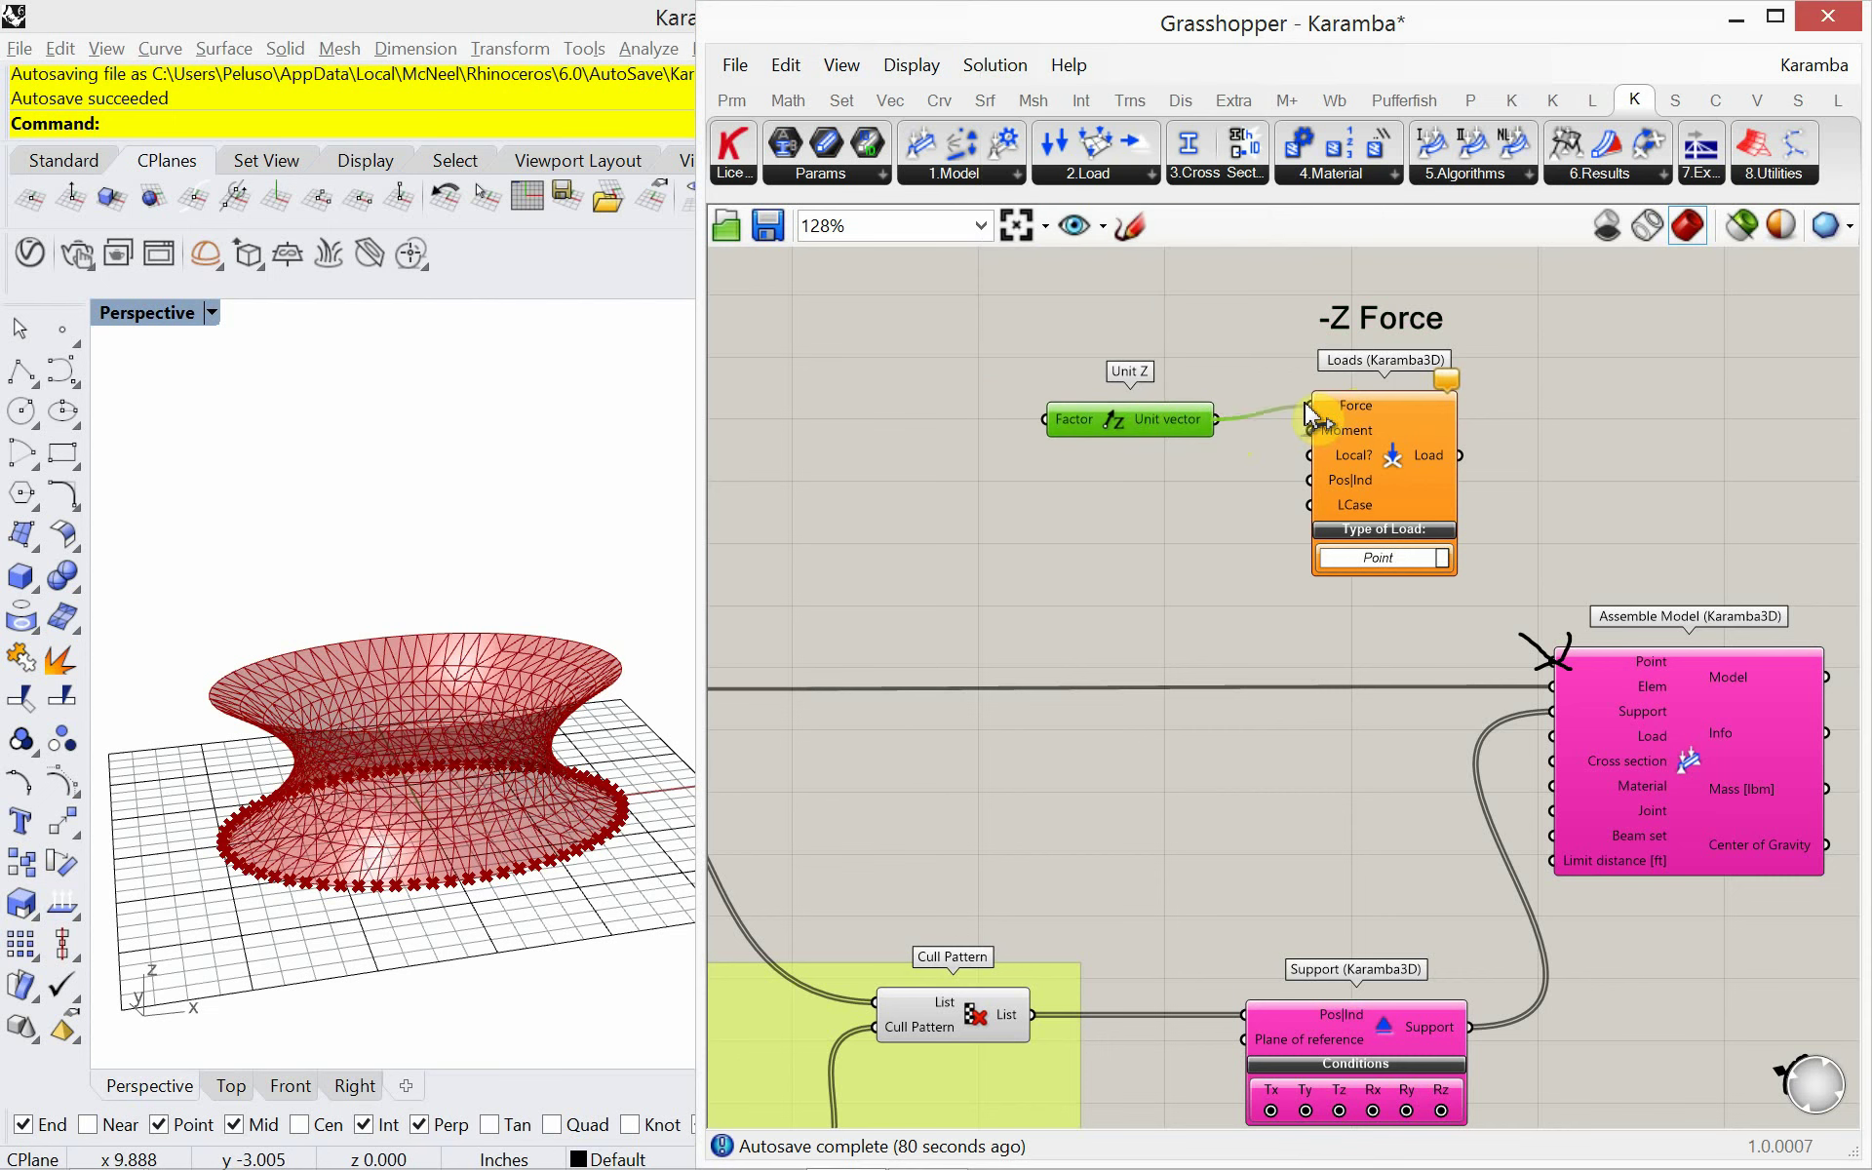
left_click_drag(1173, 420, 1220, 407)
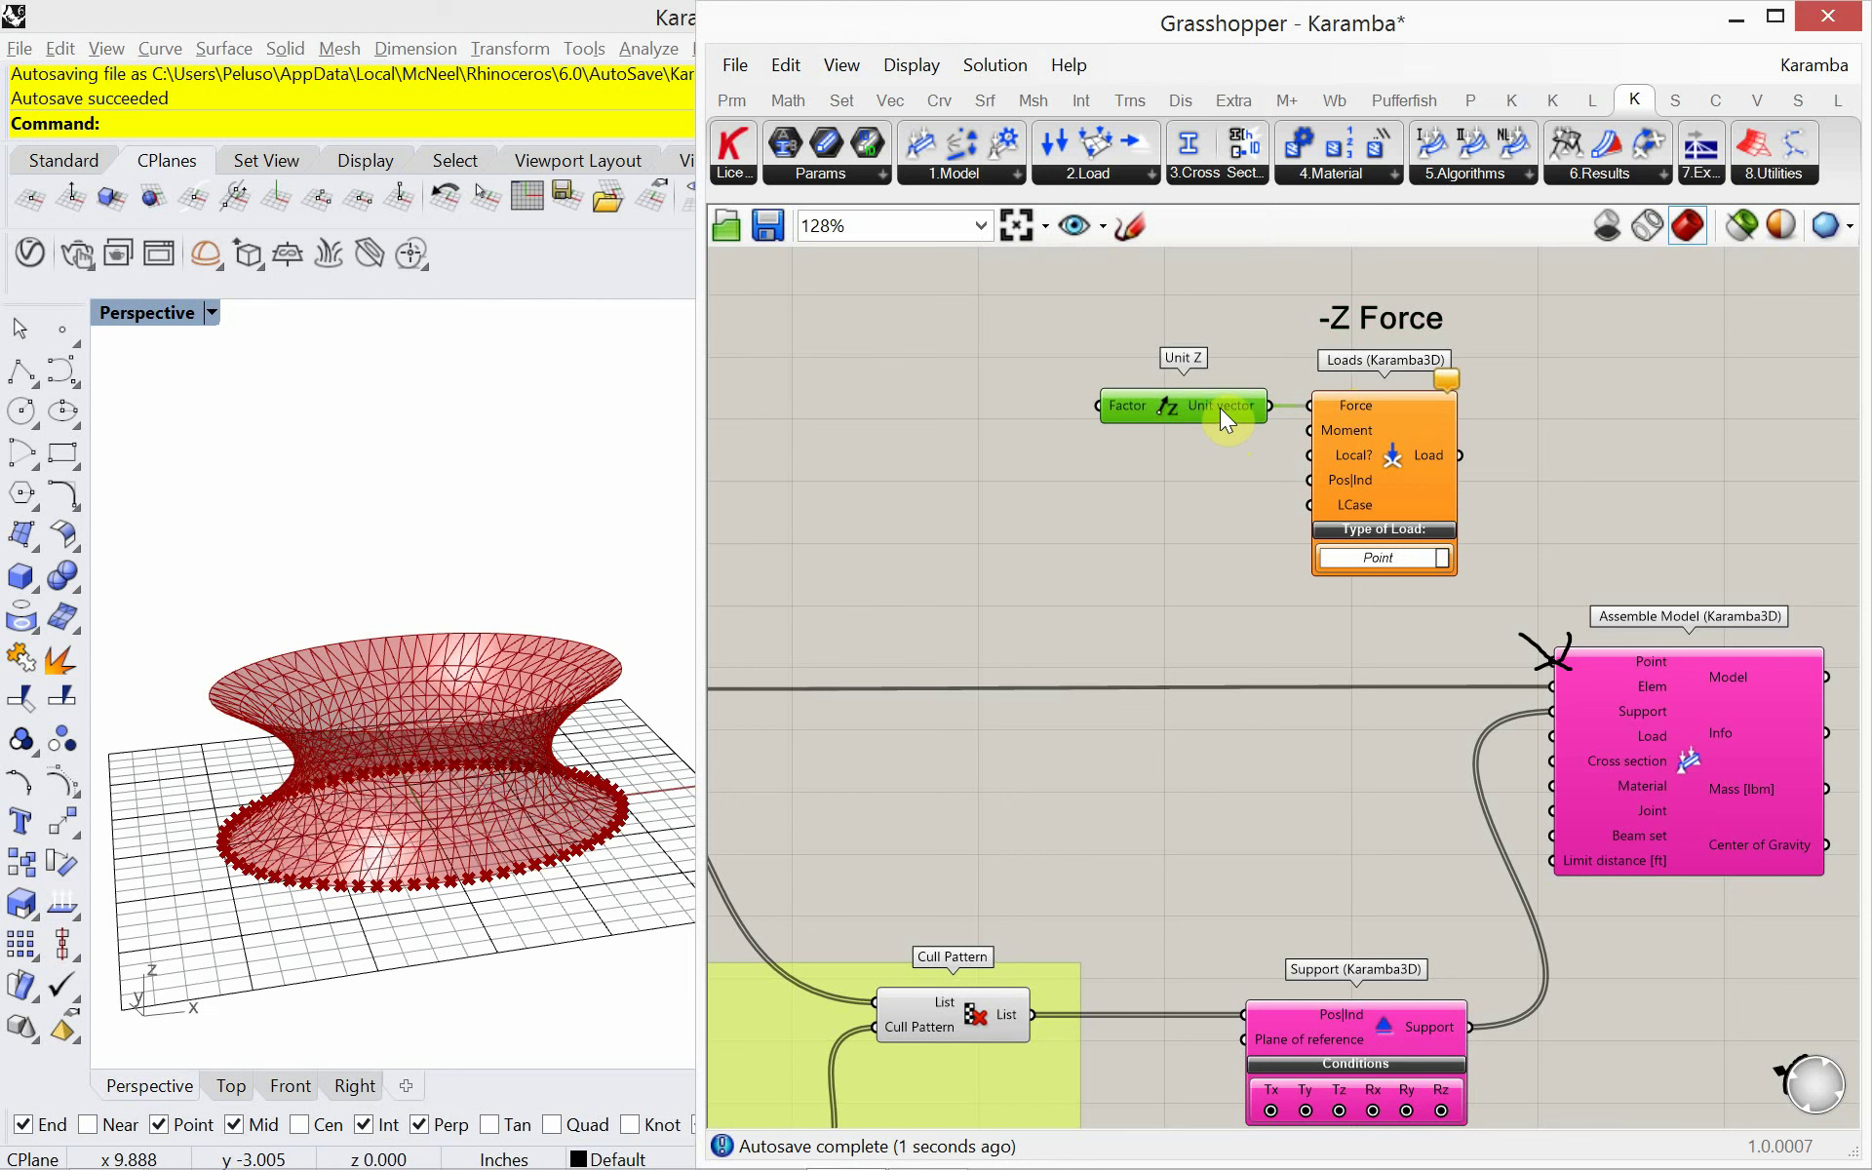
Add a Negative component before Unit Z and wire its Result output into Unit Z's Factor input.
left_click(979, 431)
double_click(979, 431)
type("neg")
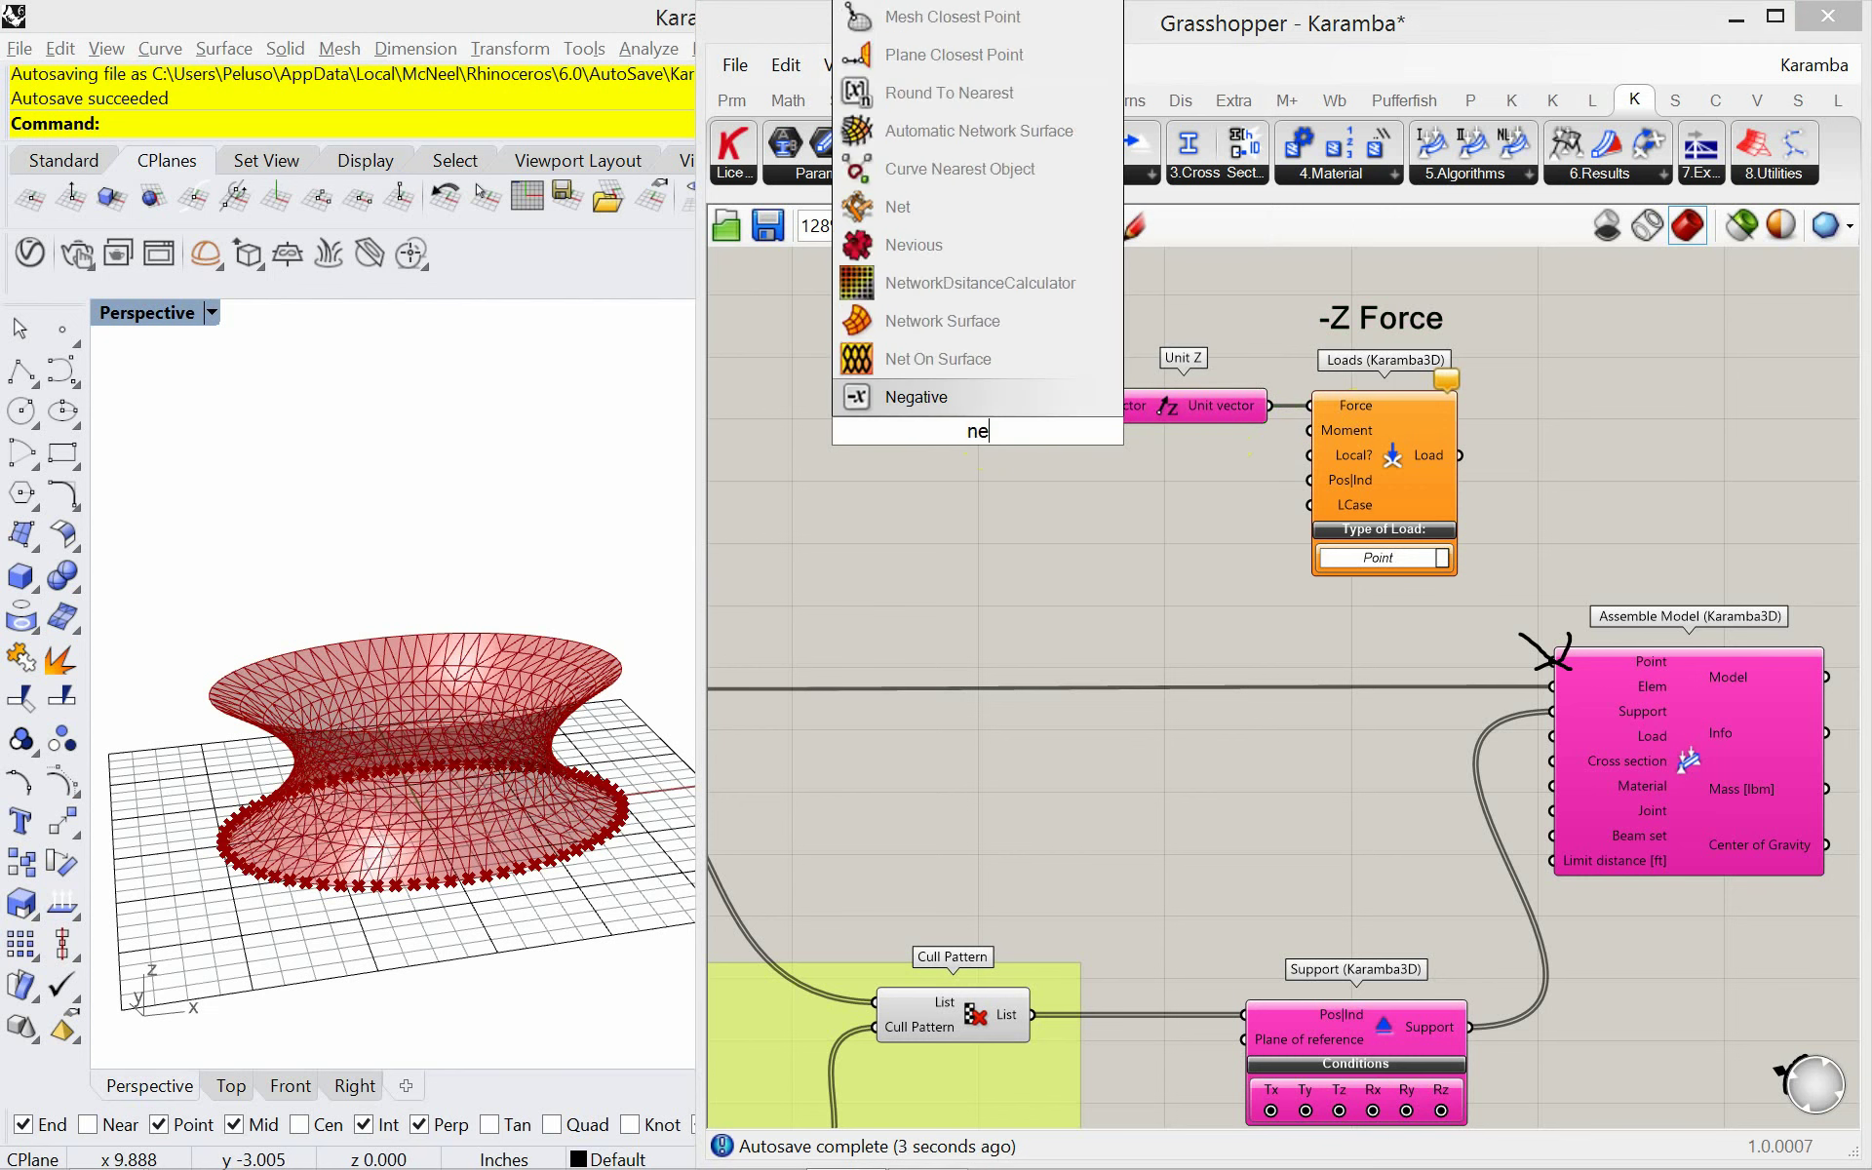
left_click(974, 407)
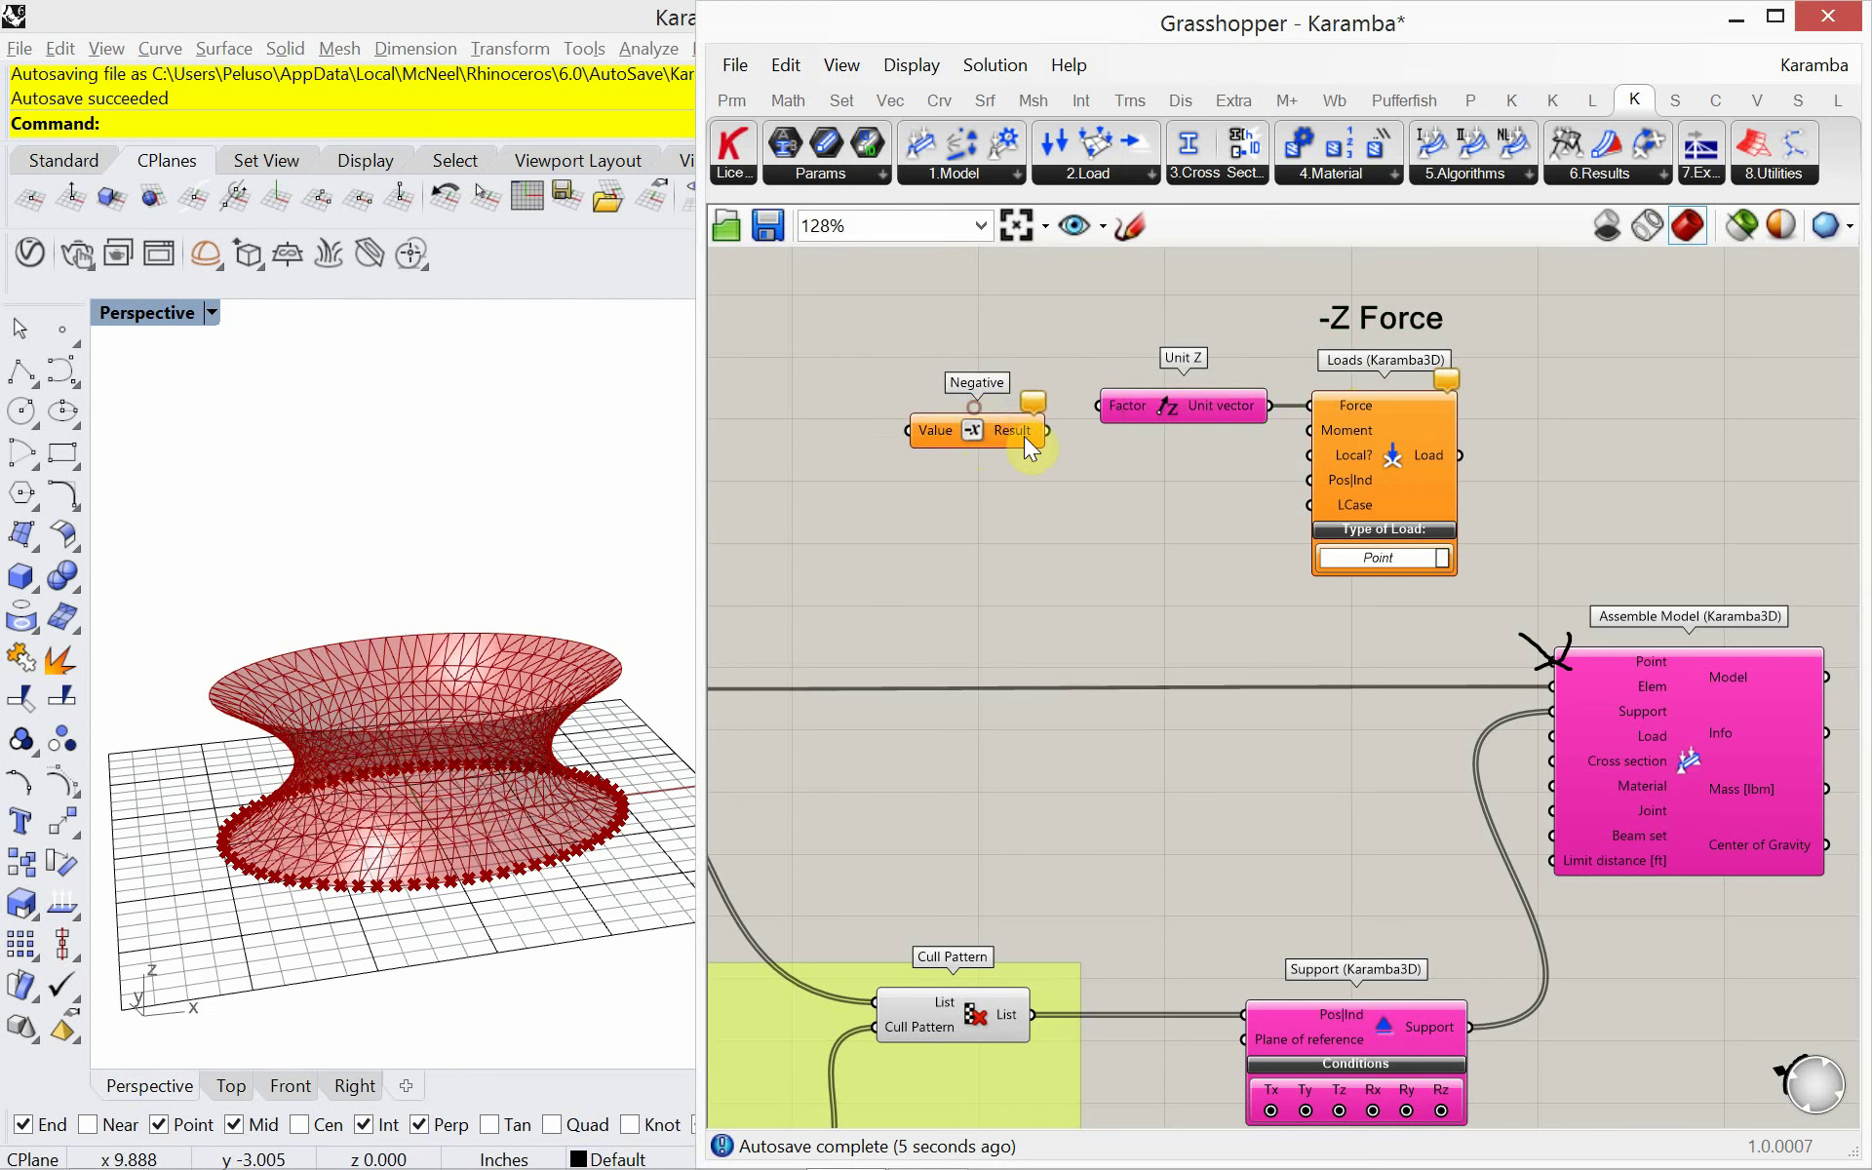
left_click_drag(1033, 402, 1101, 407)
Add a number slider from 0 to 20.555, wire it into Negative's Value input and set it to 4.836.
right_click_drag(1003, 455, 1194, 463)
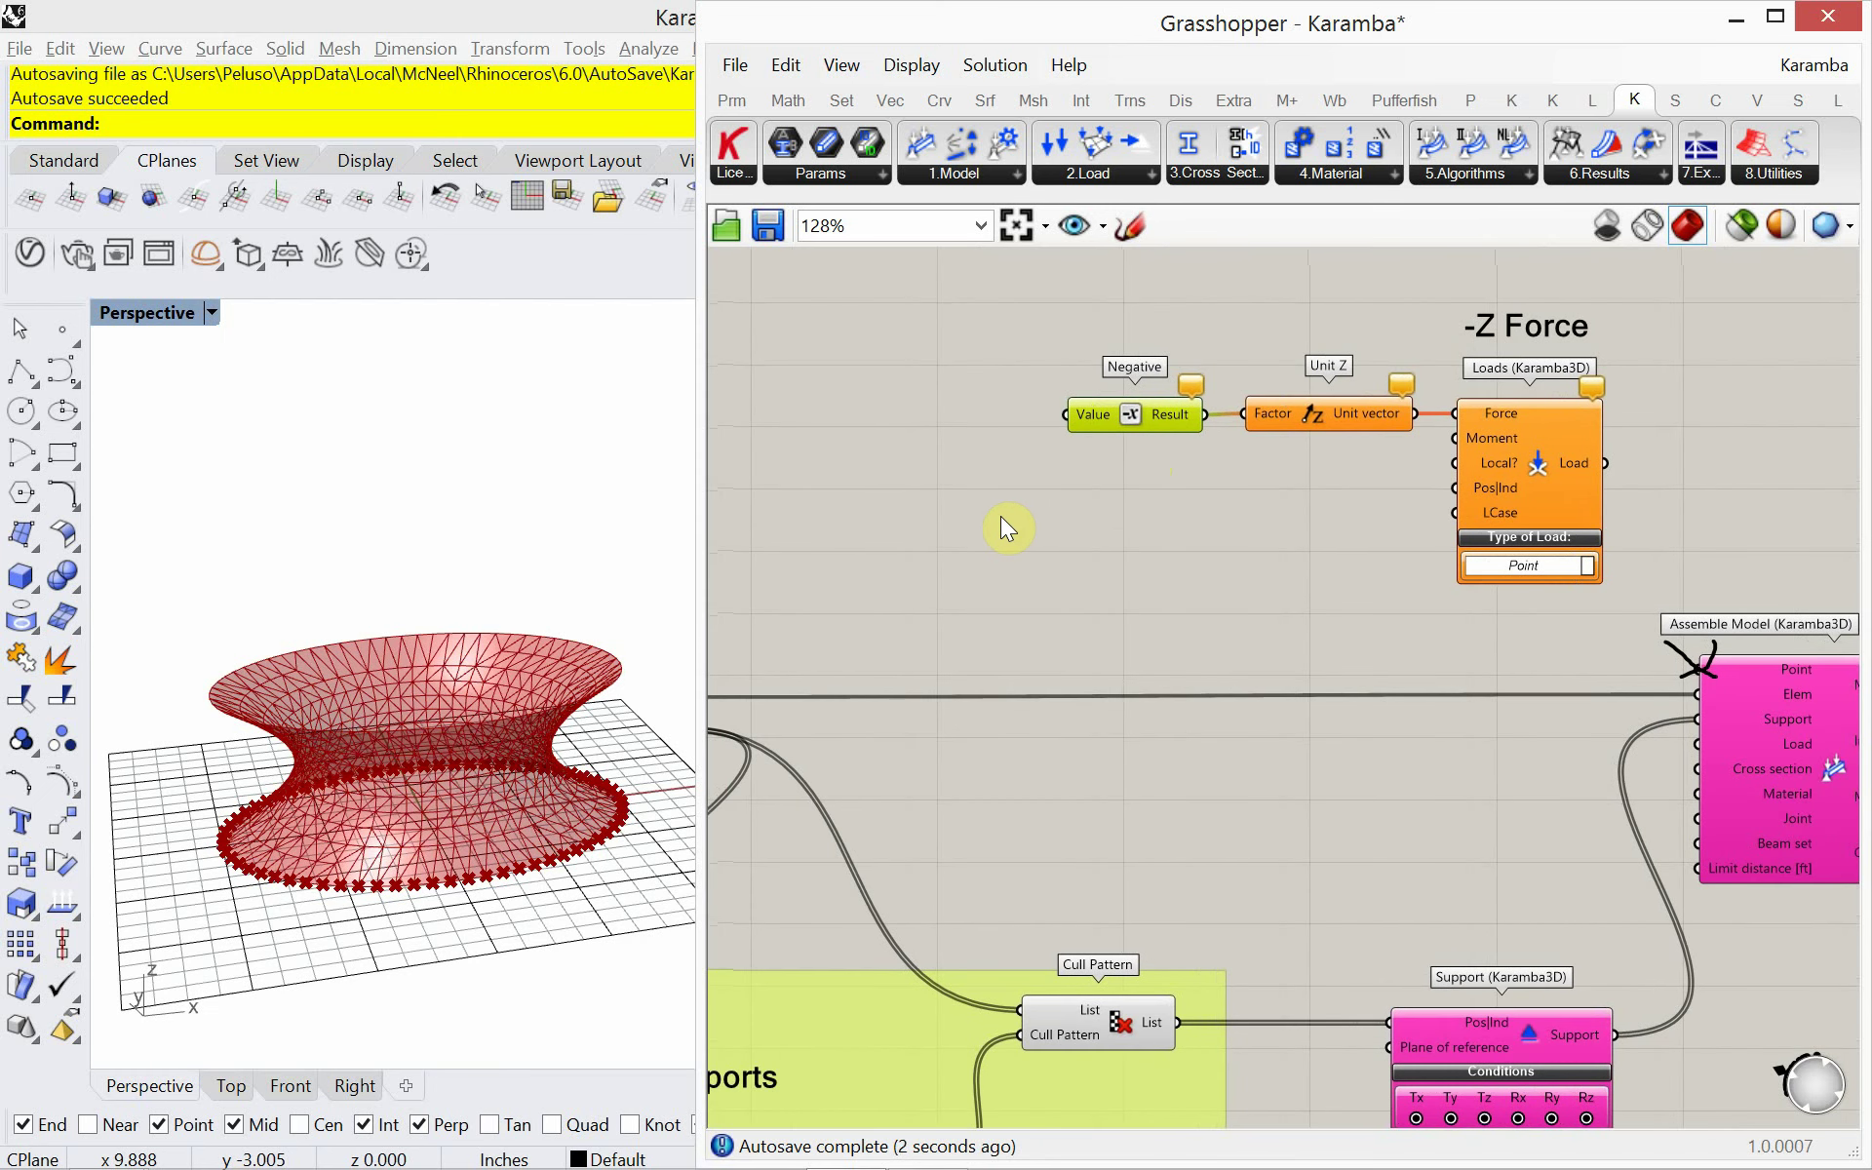
double_click(974, 504)
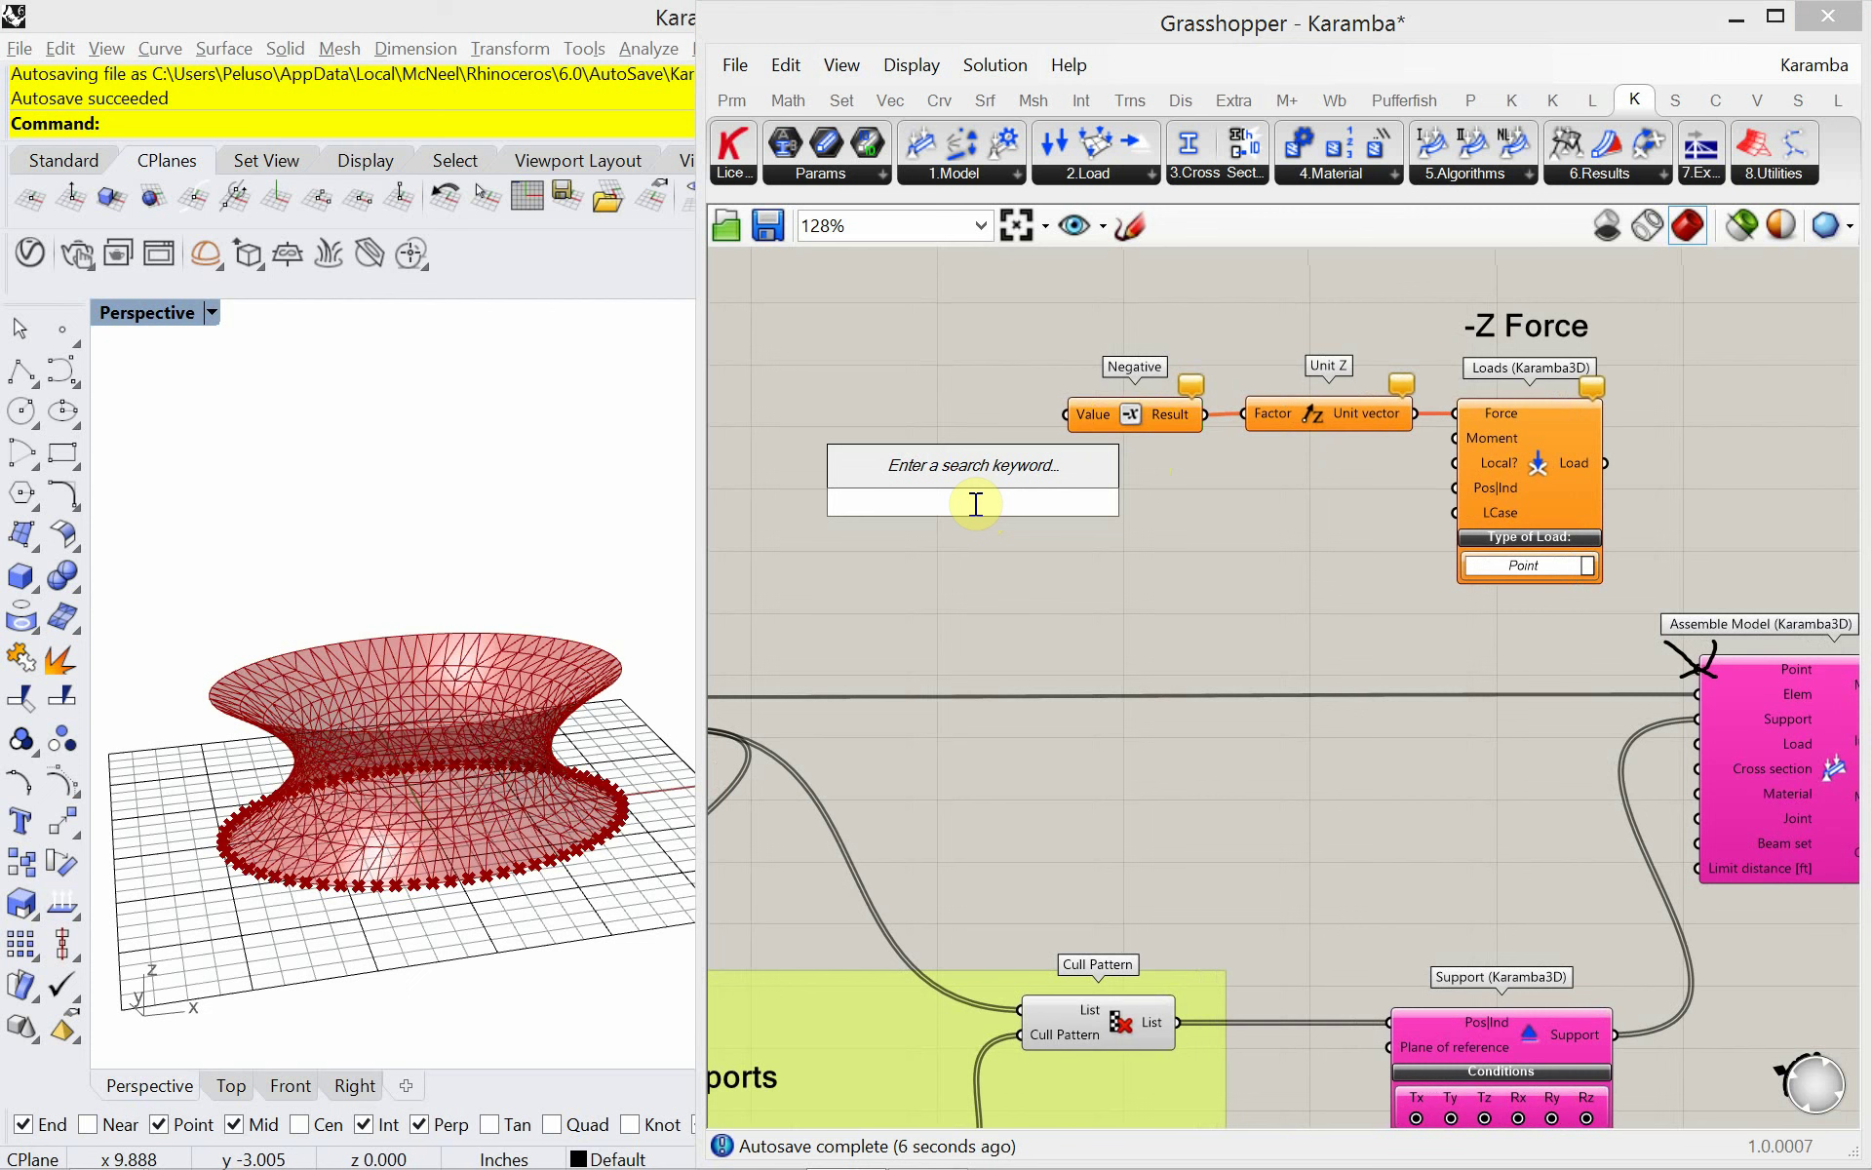
type("0<")
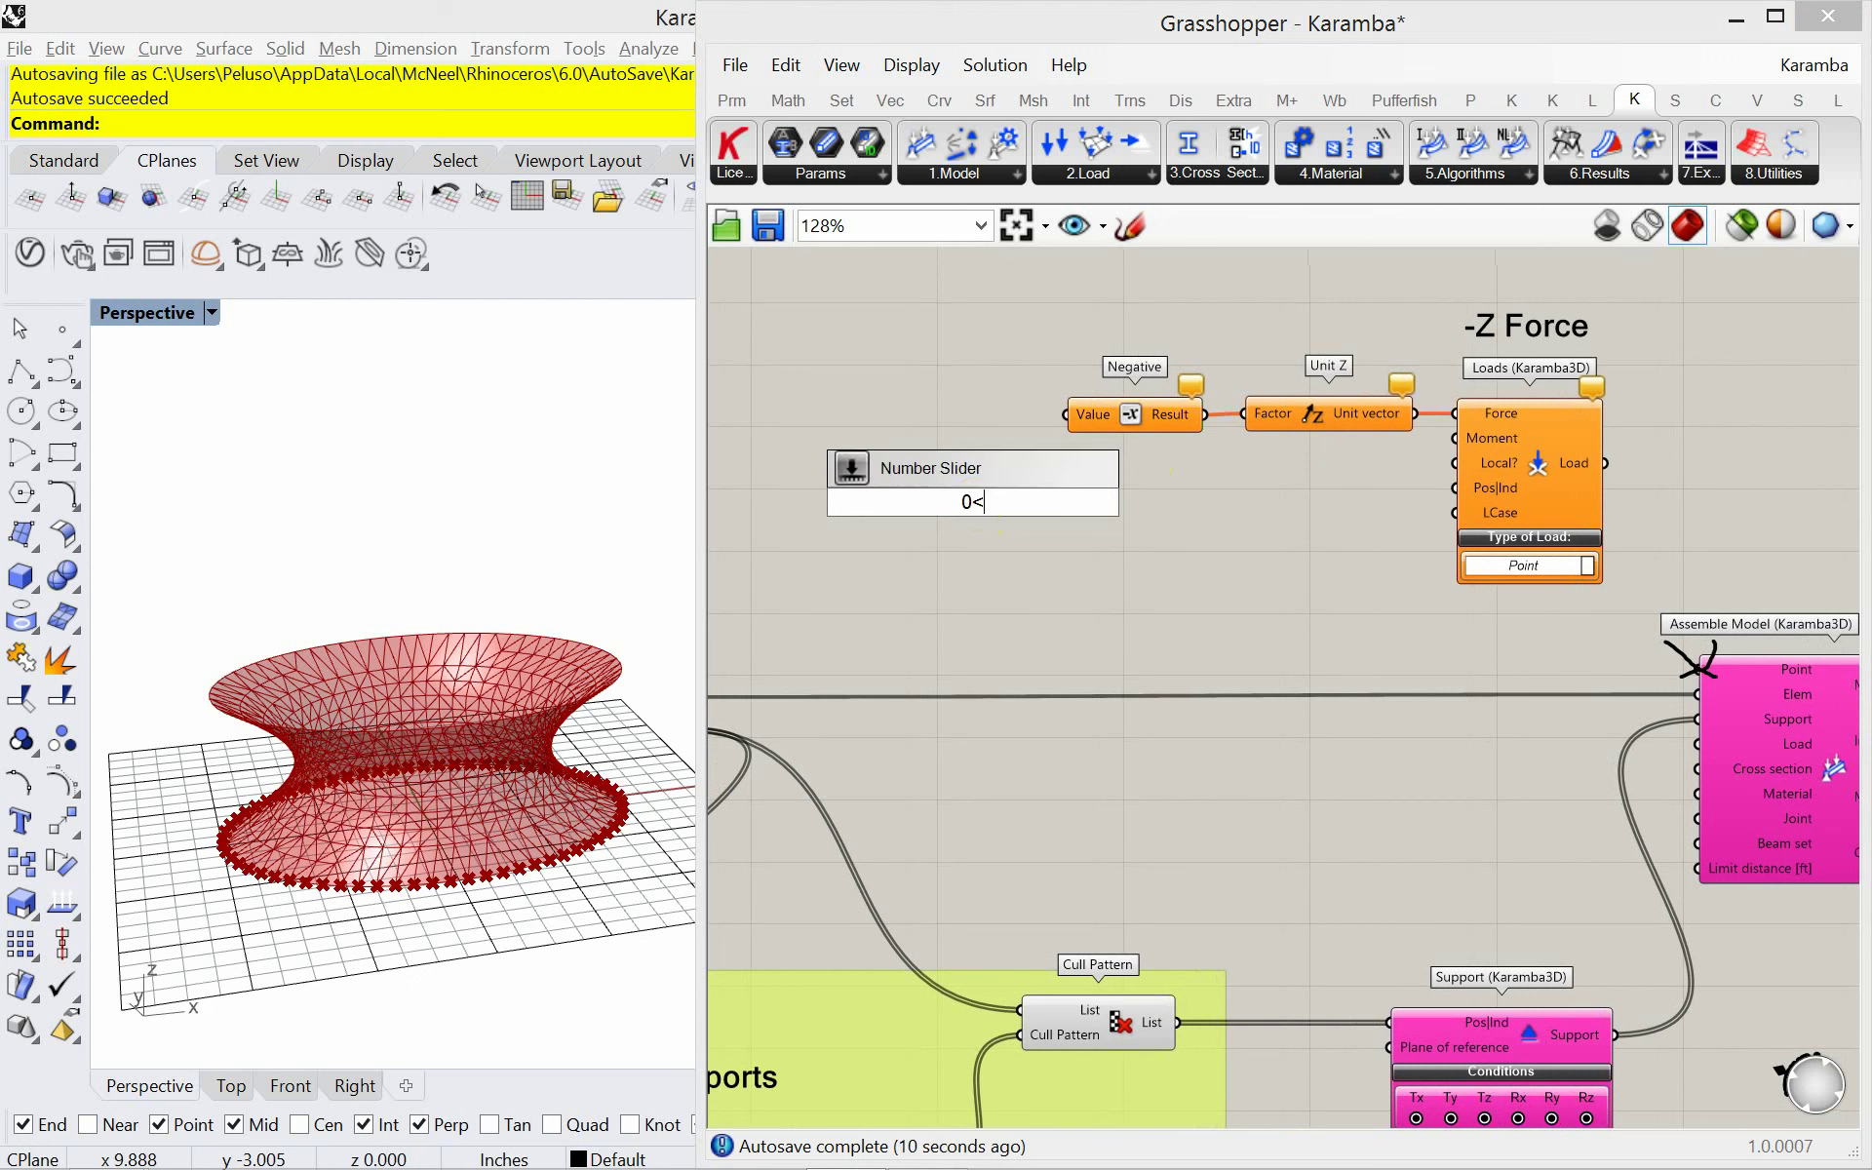
type("20.555")
key("Return")
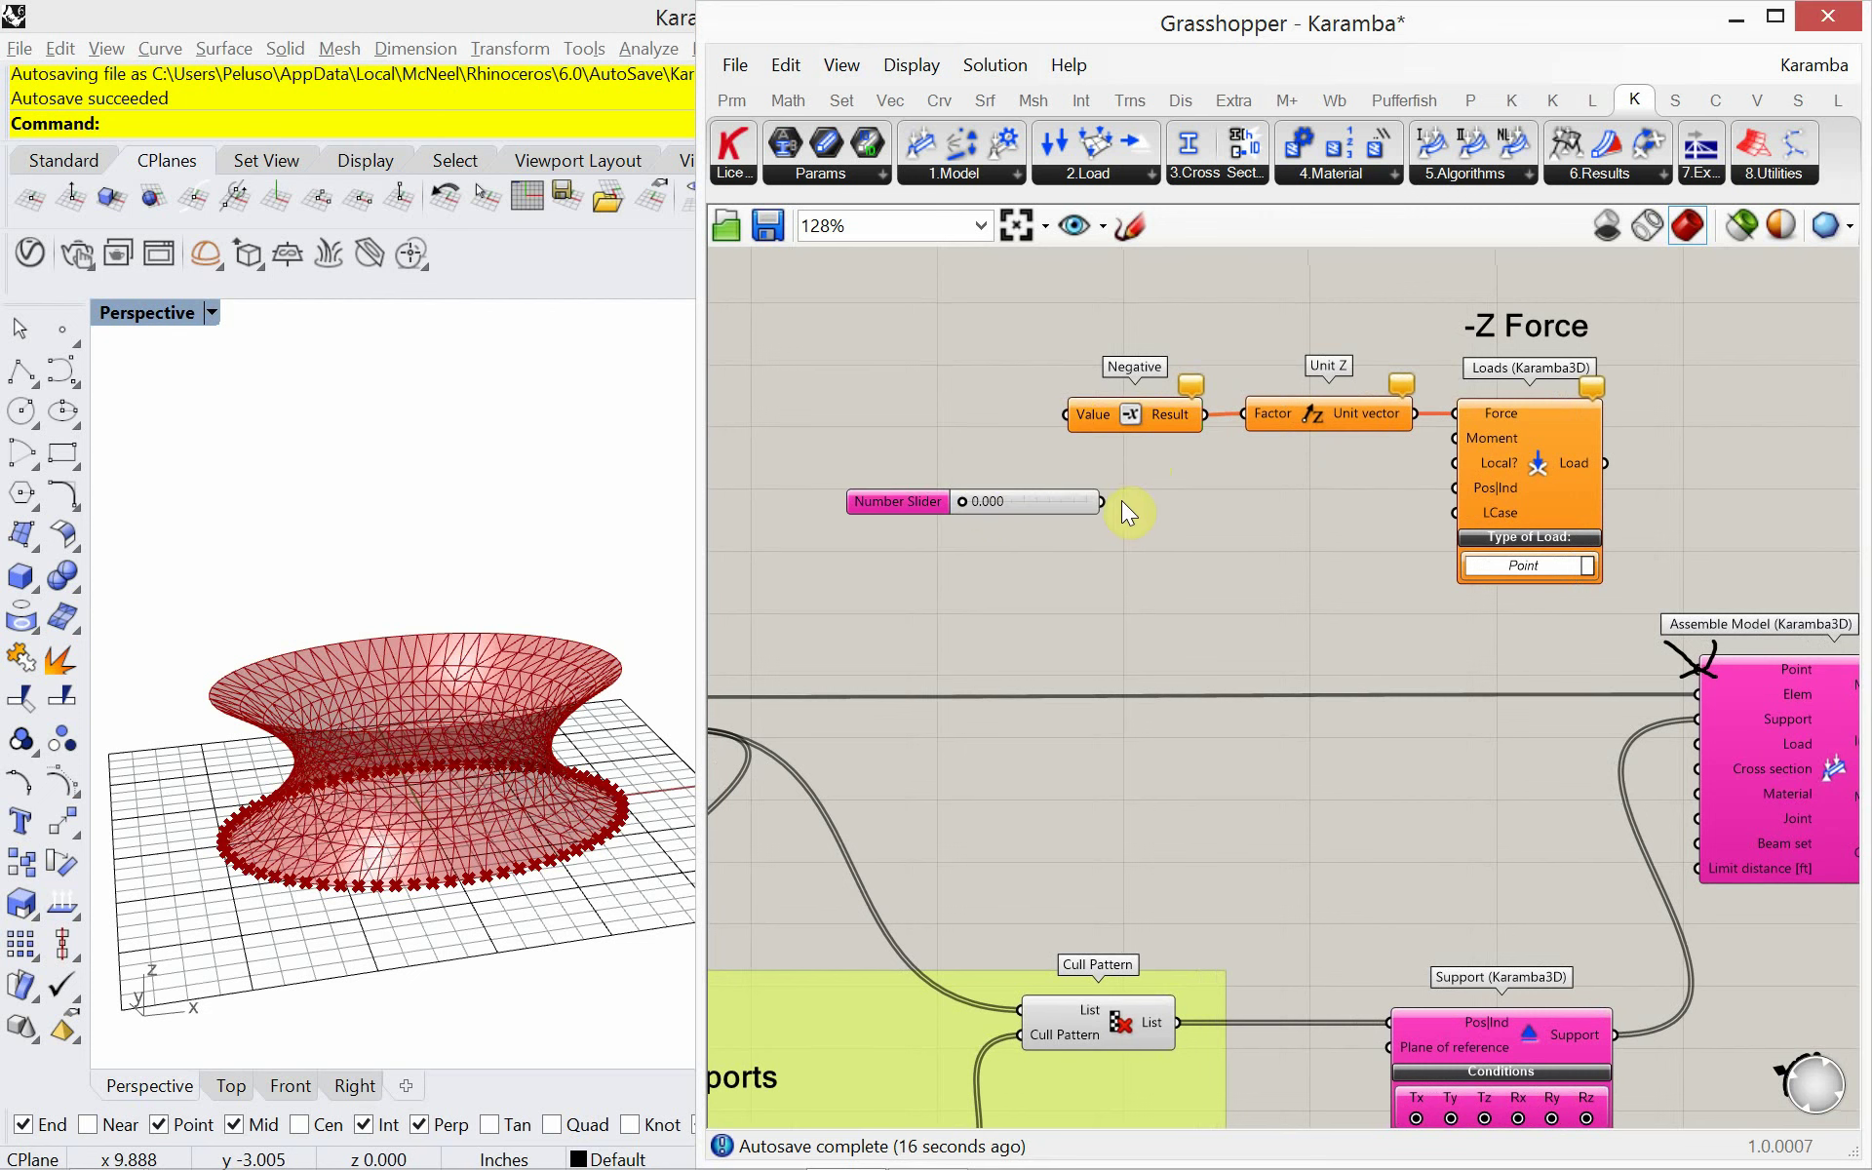
left_click_drag(1102, 501, 923, 424)
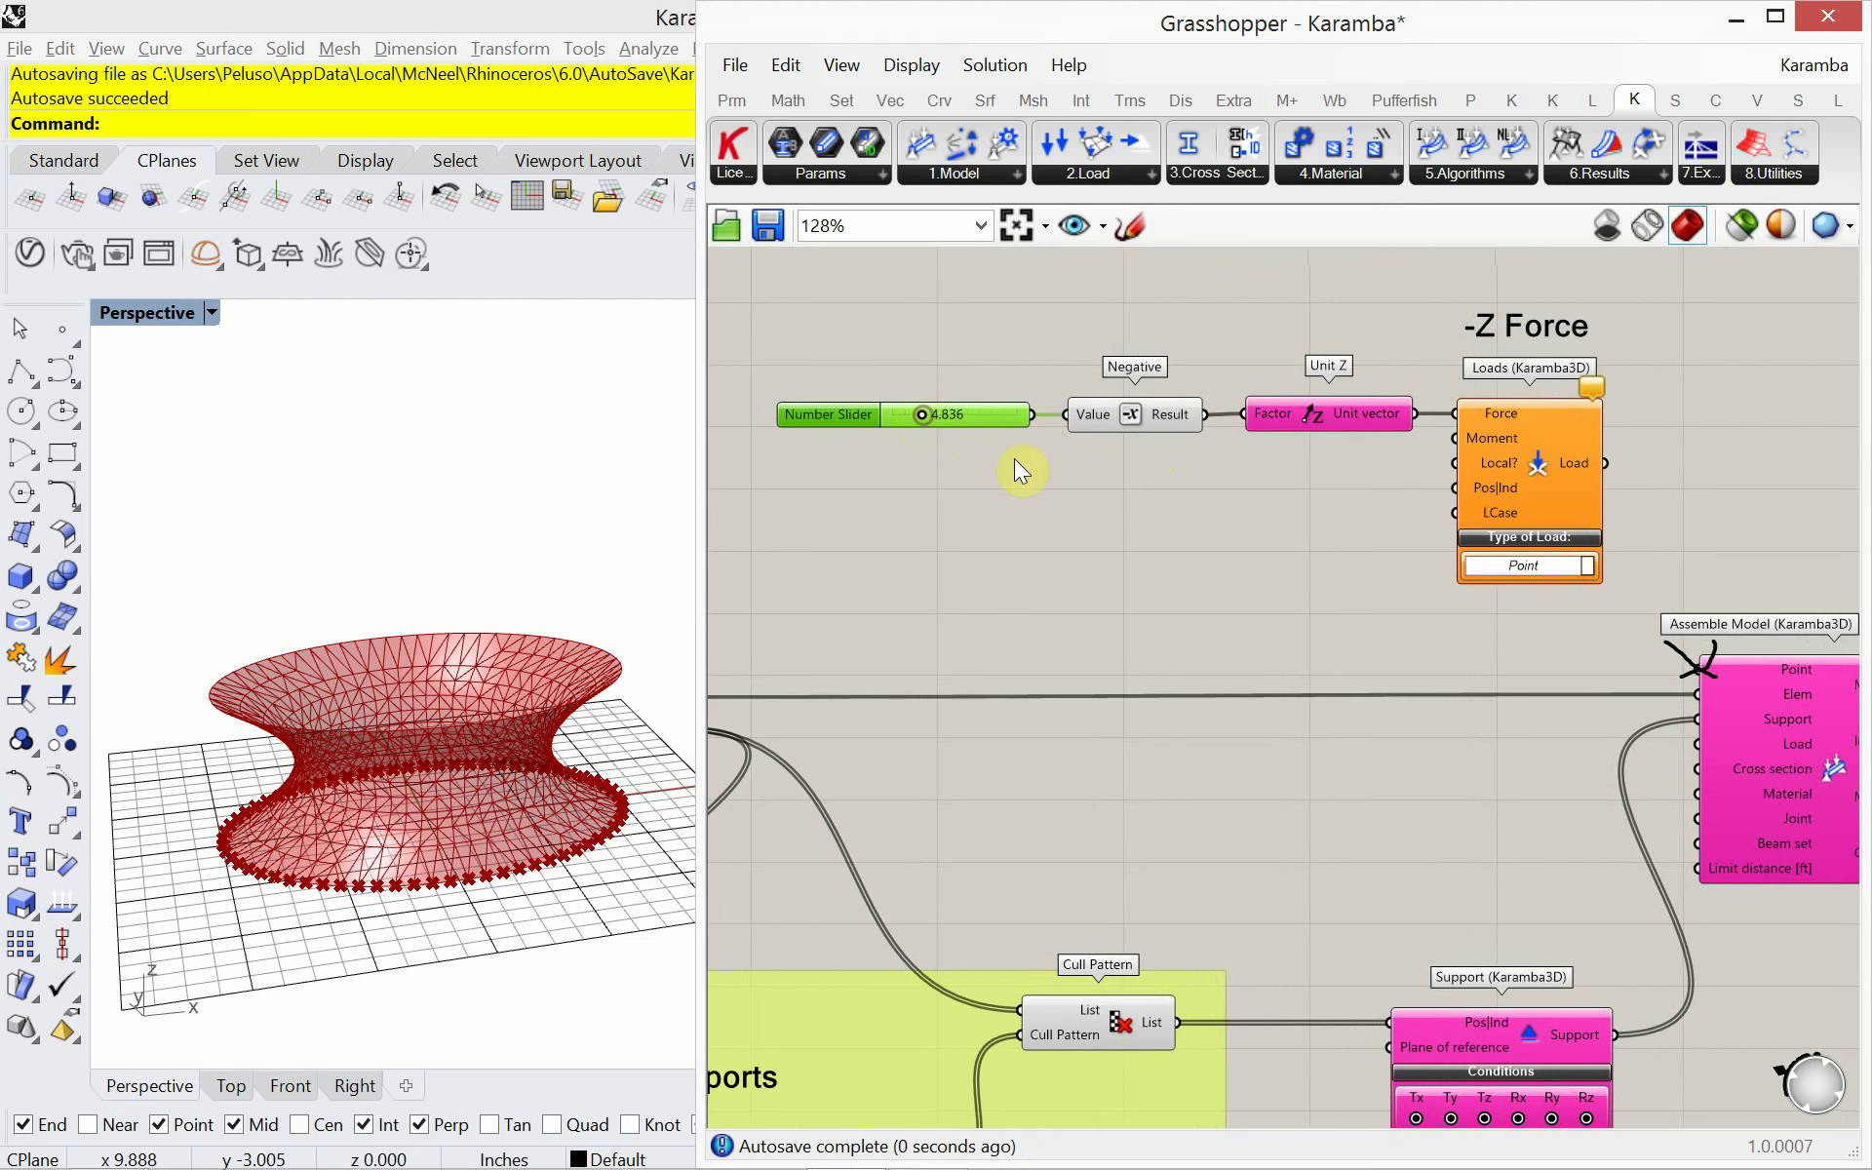
Wire Mesh to Shell's Points output into Loads' Pos|Ind input and the Load output into Assemble Model's Load input.
right_click_drag(1292, 531, 1259, 493)
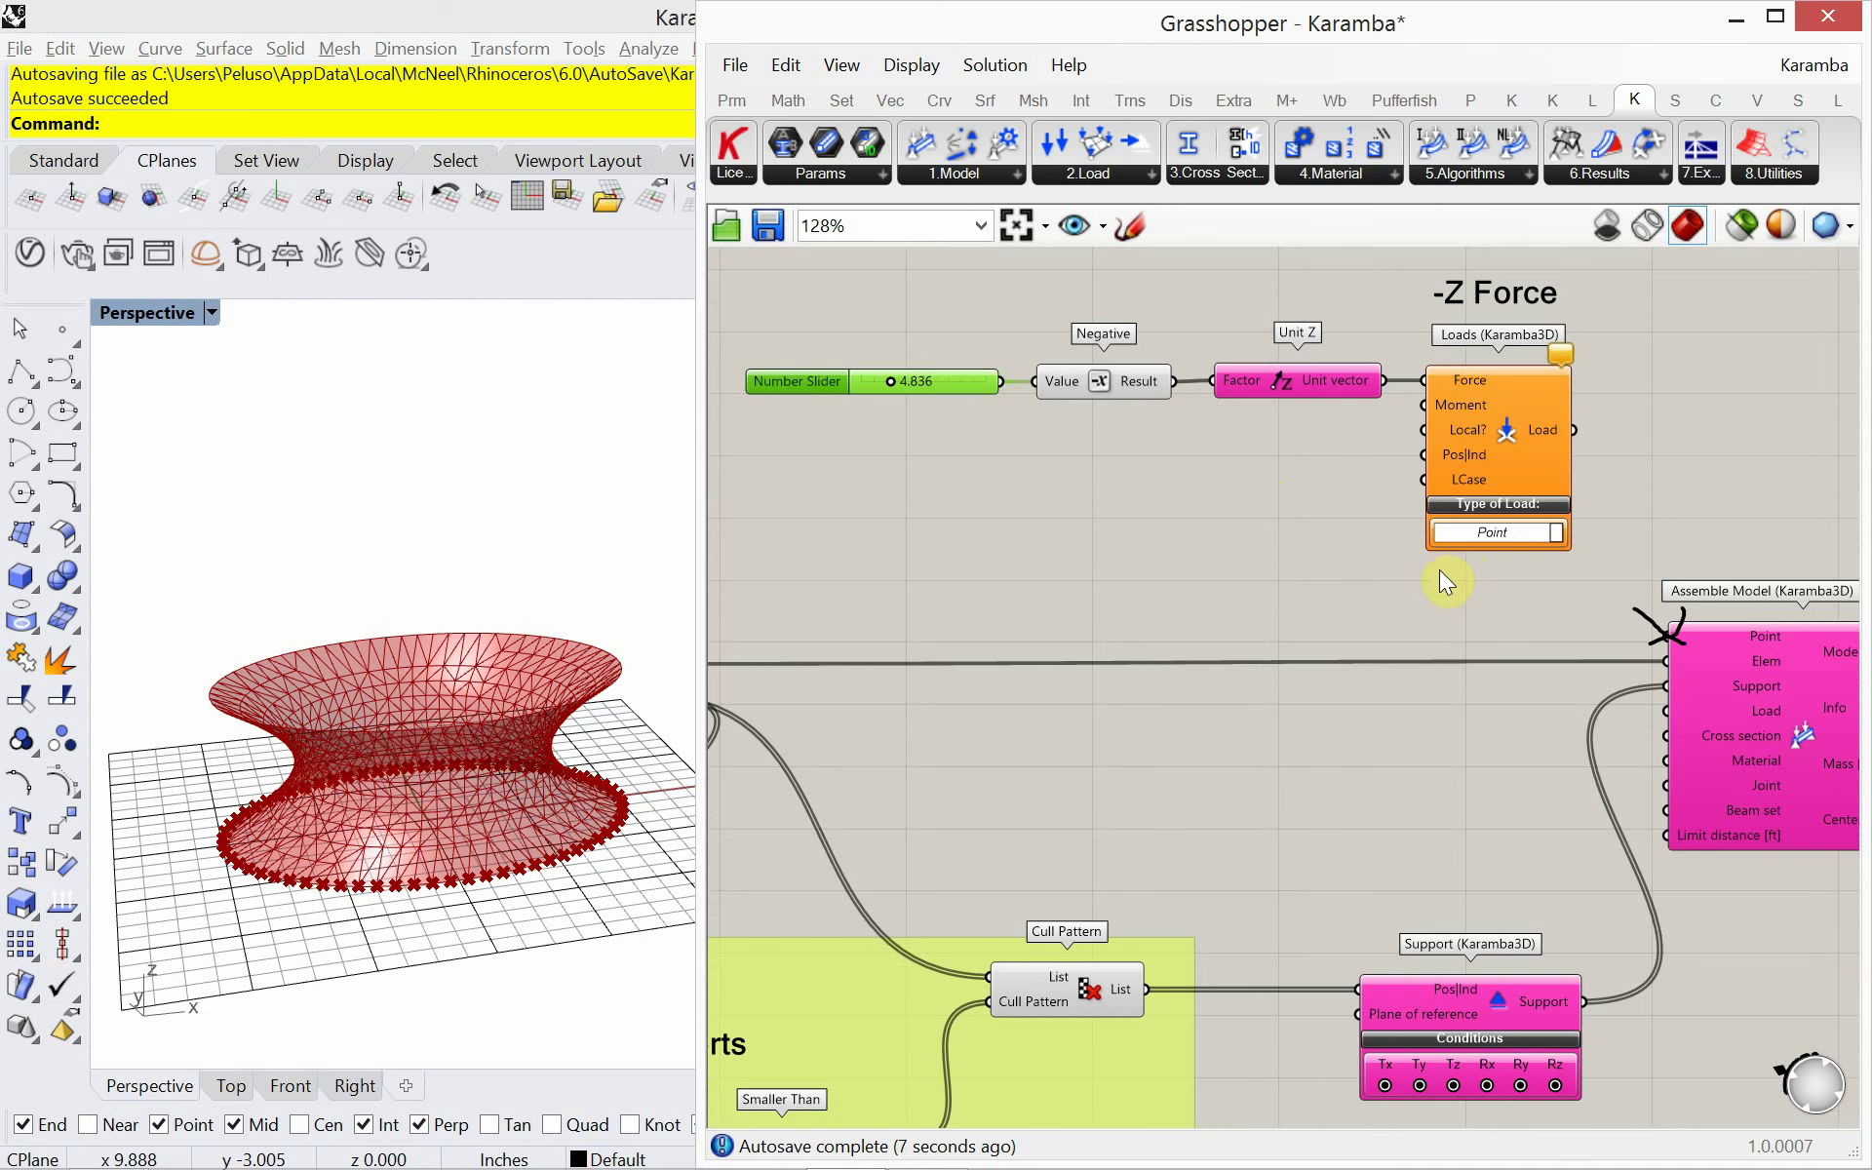
right_click_drag(1219, 582, 1468, 559)
right_click_drag(997, 687, 1065, 668)
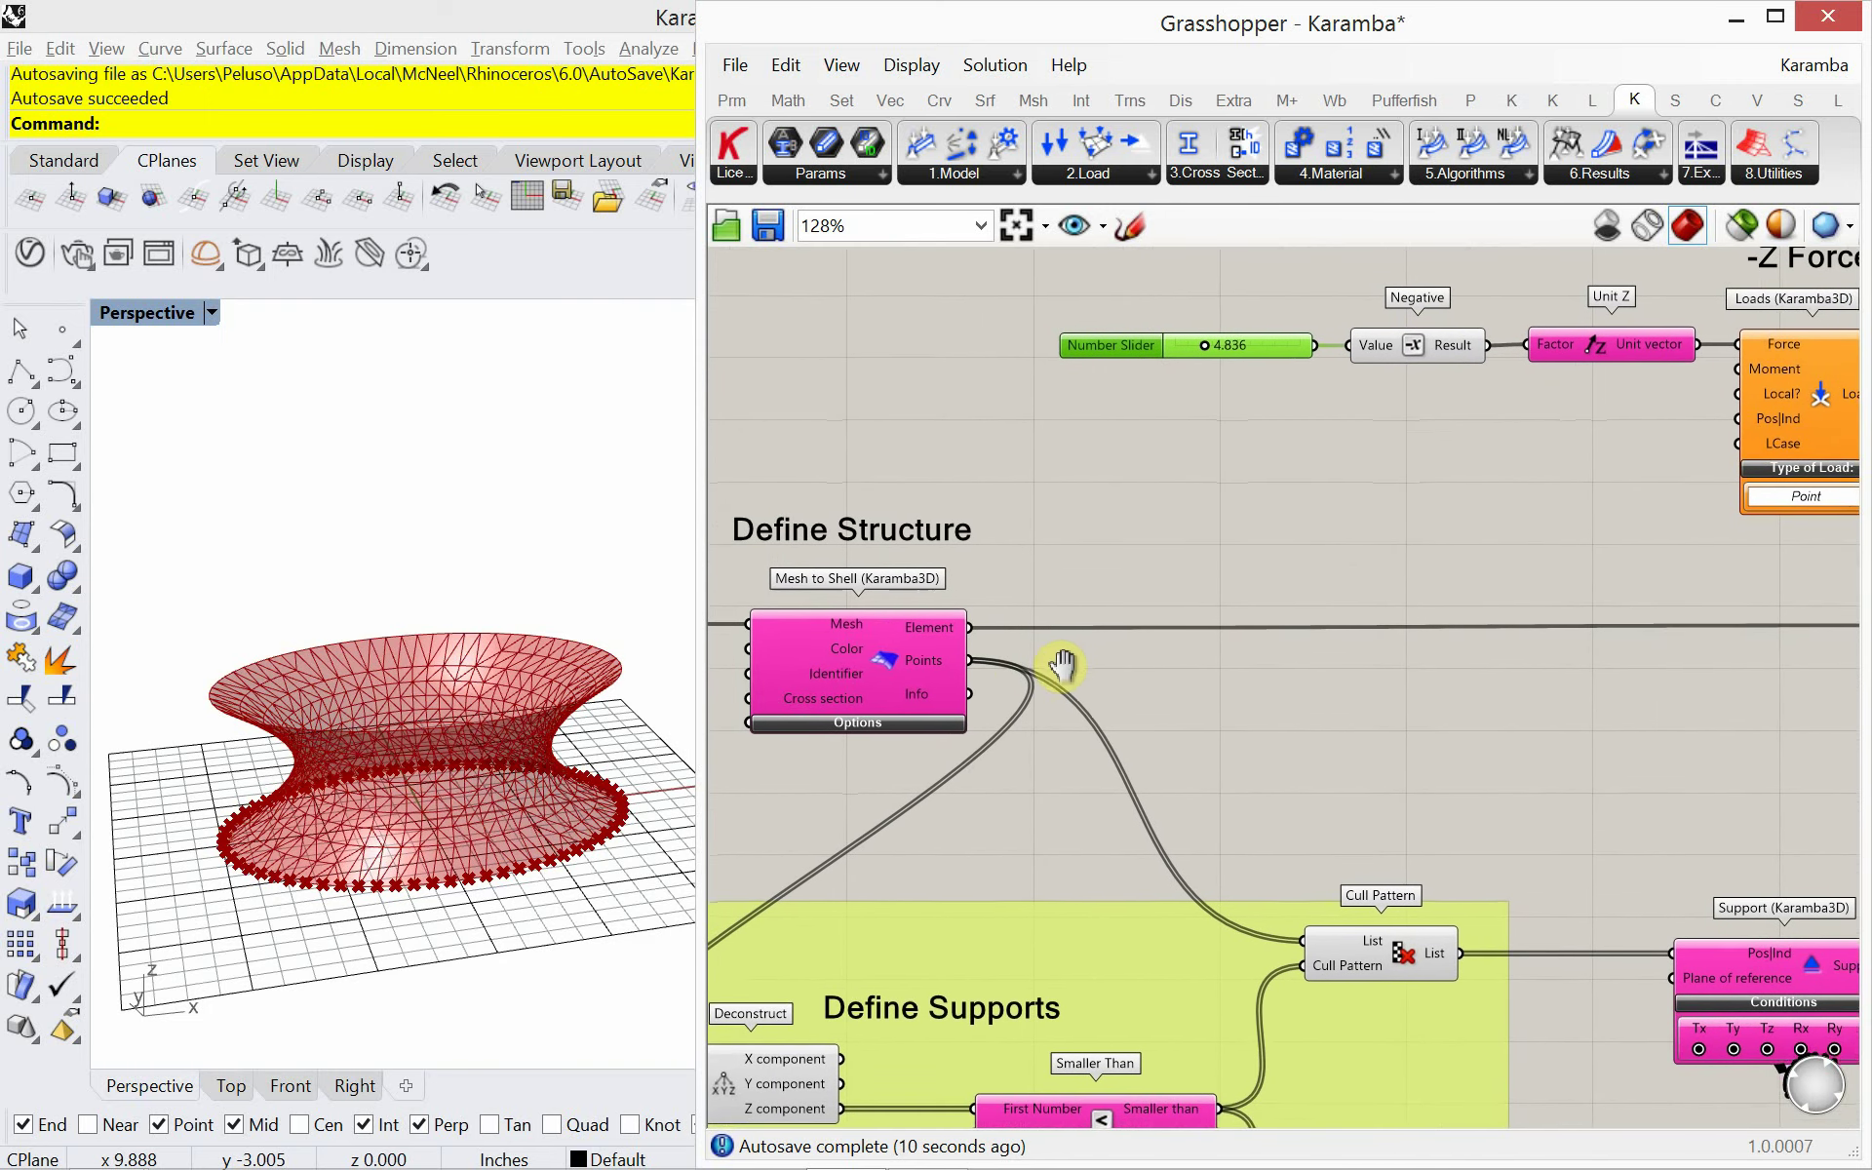
left_click_drag(971, 659, 1737, 419)
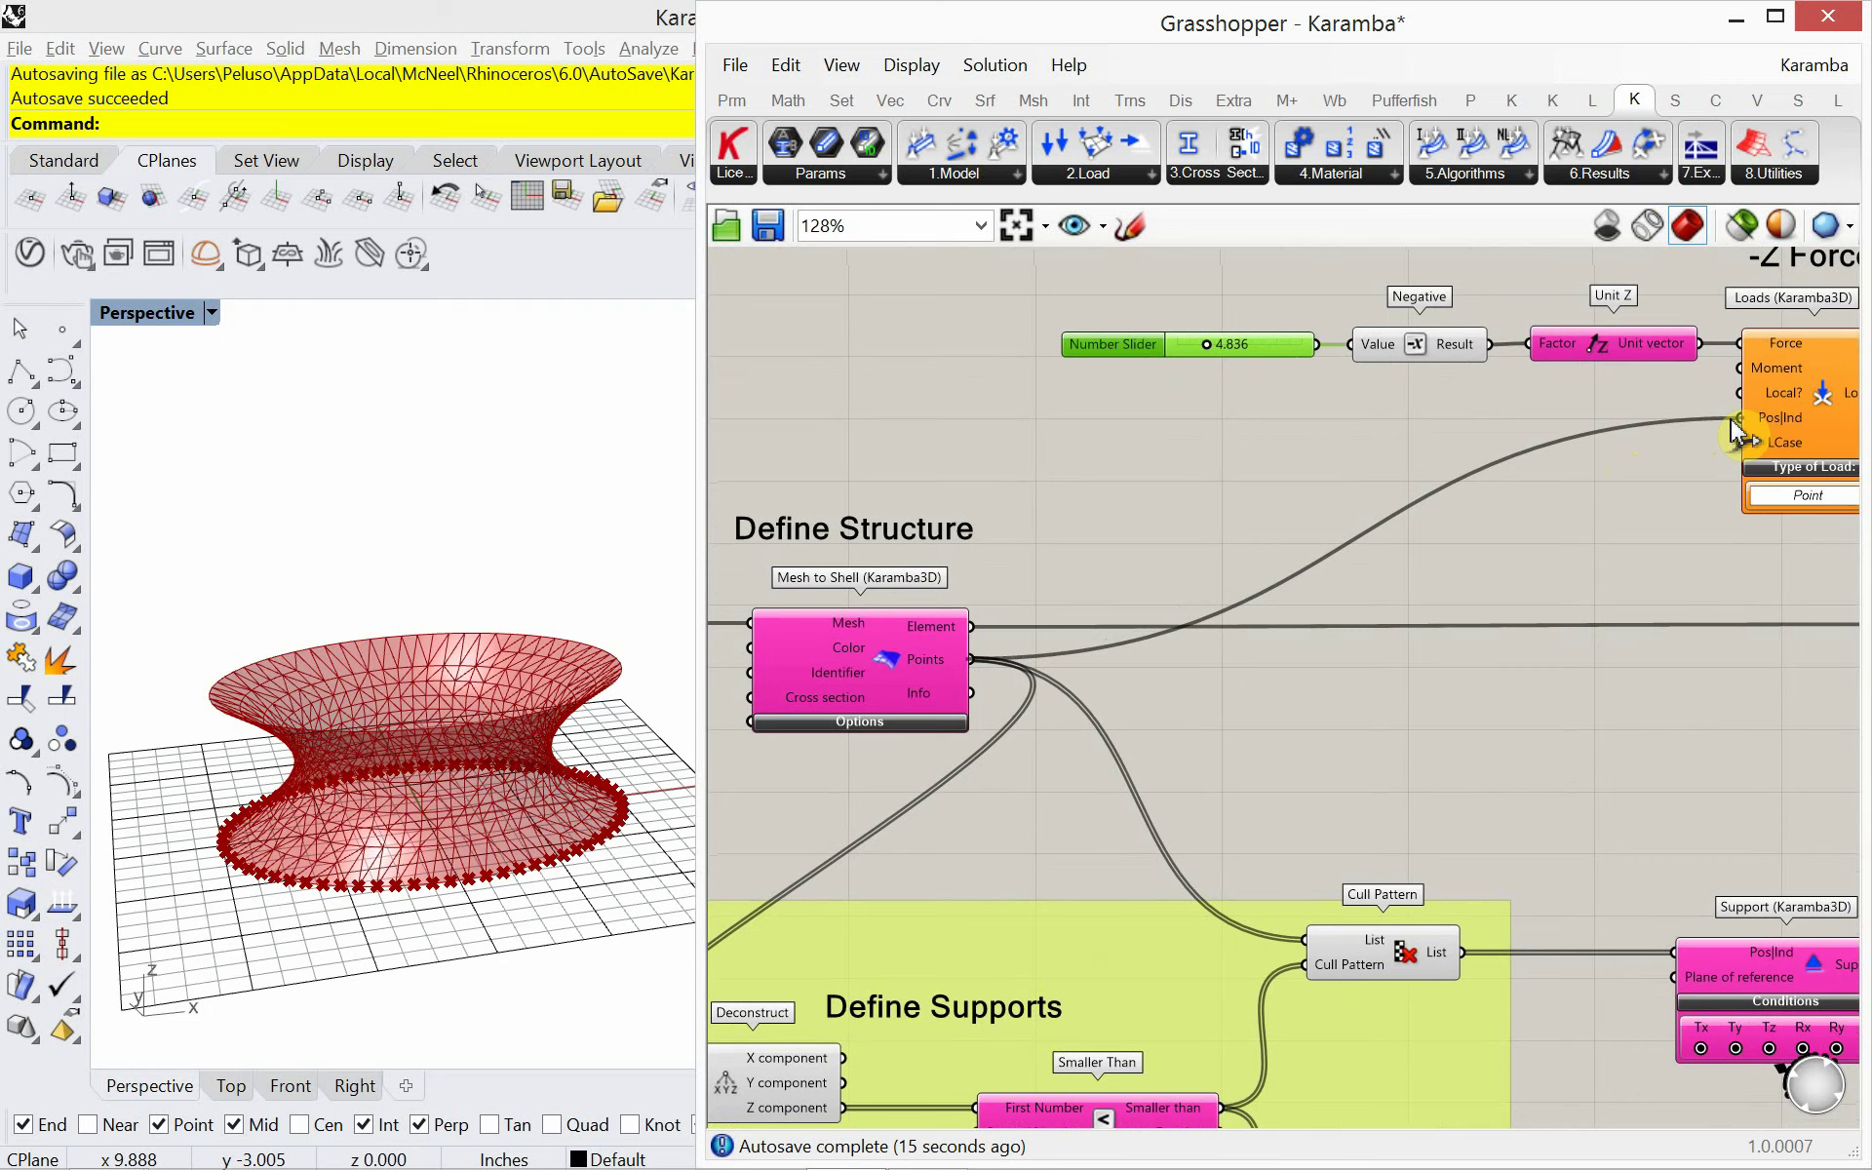
right_click_drag(1629, 529, 1136, 532)
left_click_drag(1416, 400, 1506, 681)
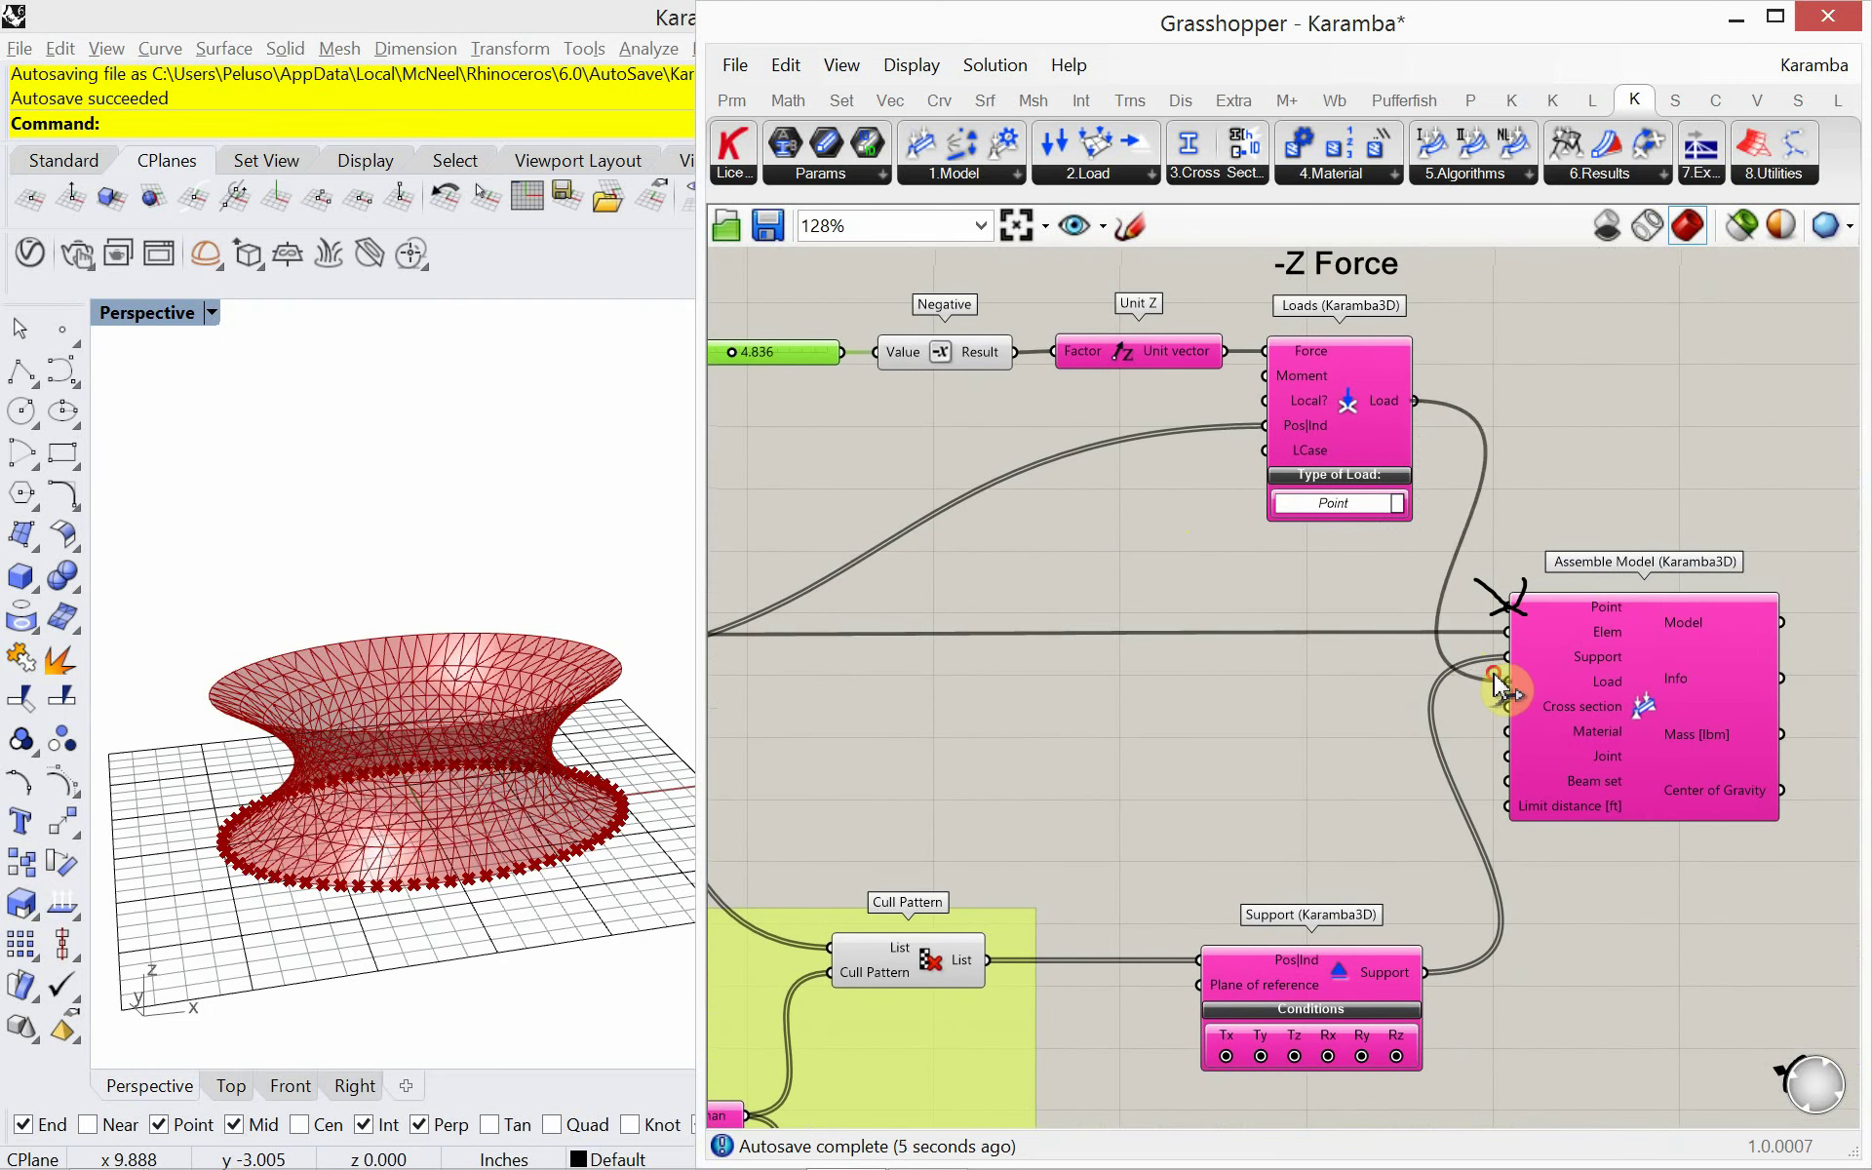
Add a Karamba3D Analyze component after Assemble Model and wire the Model output into its Model input.
right_click_drag(1274, 746, 1111, 729)
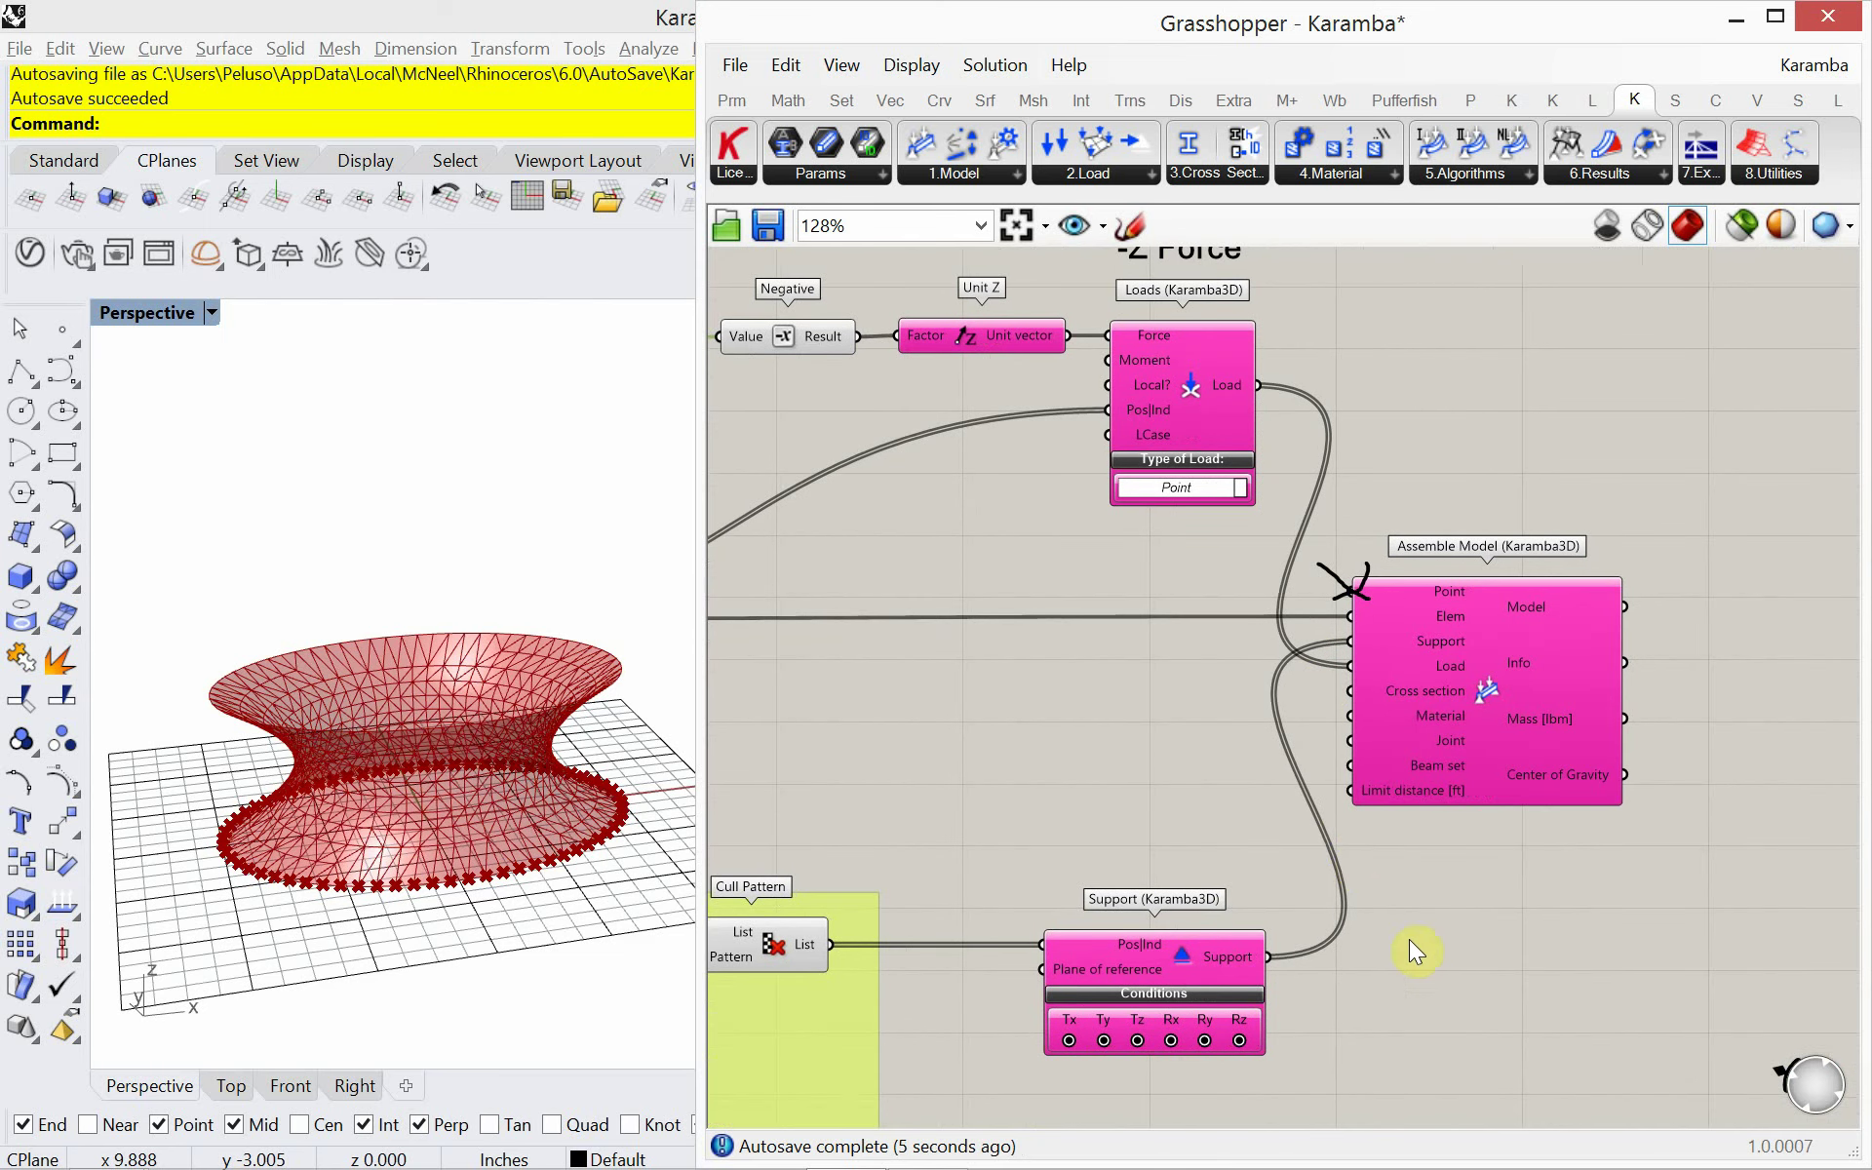
right_click_drag(1455, 924, 1266, 937)
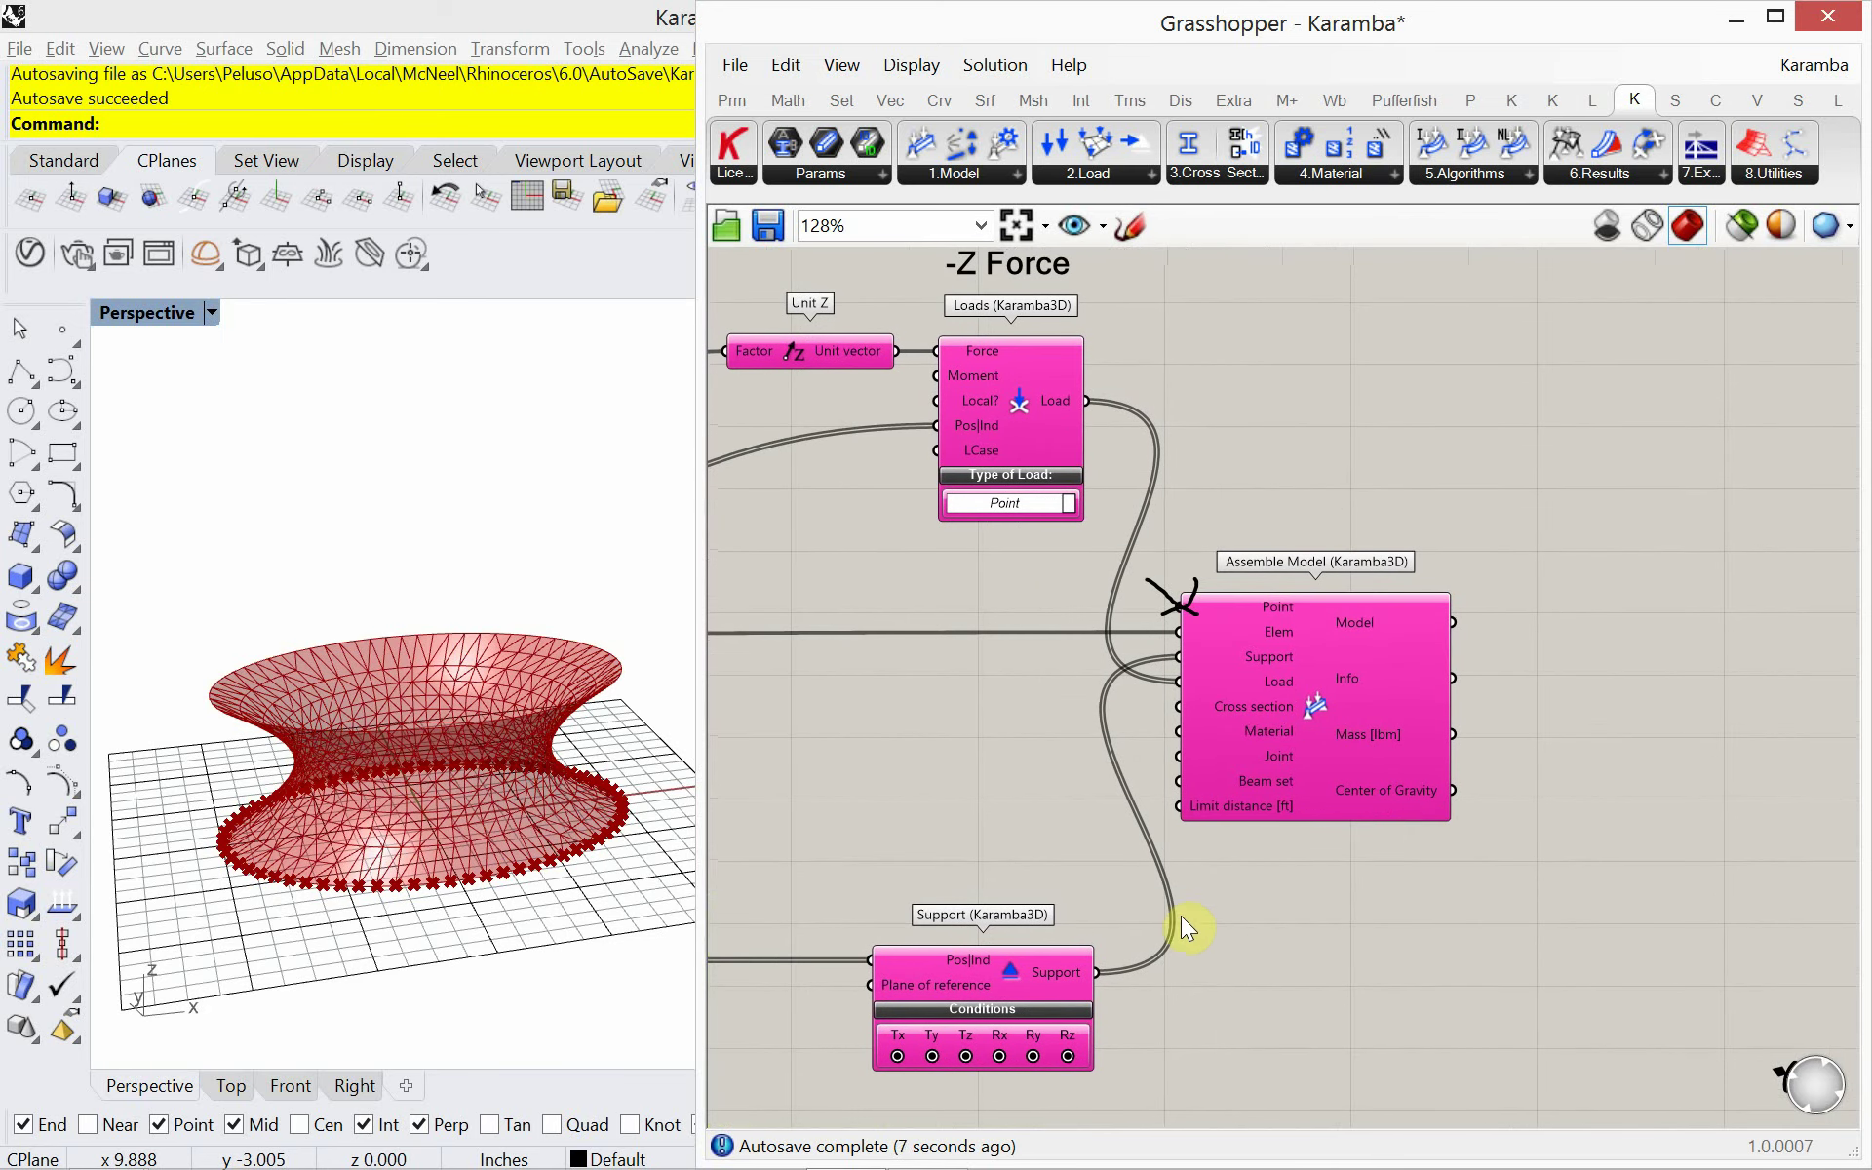
right_click_drag(454, 673, 430, 647)
right_click_drag(1506, 750, 1402, 745)
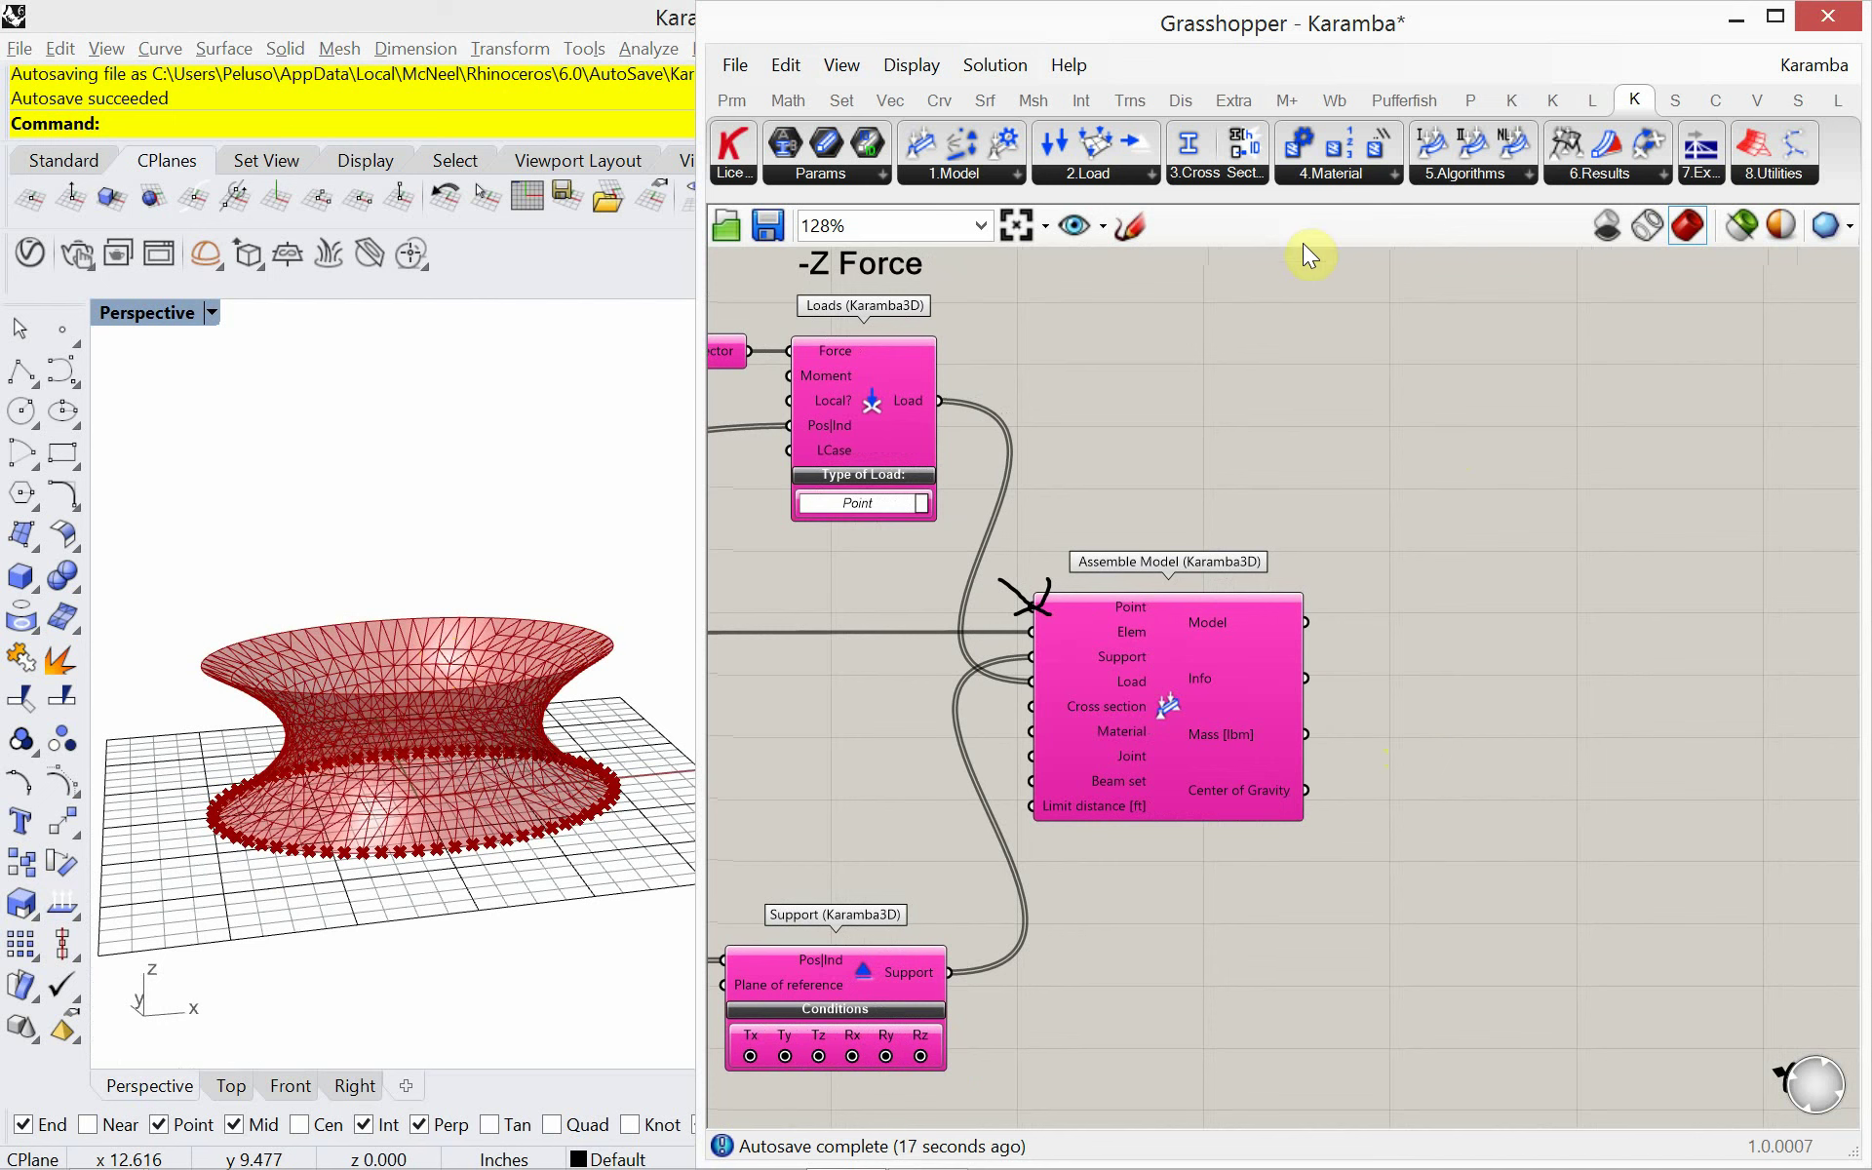
left_click(1230, 172)
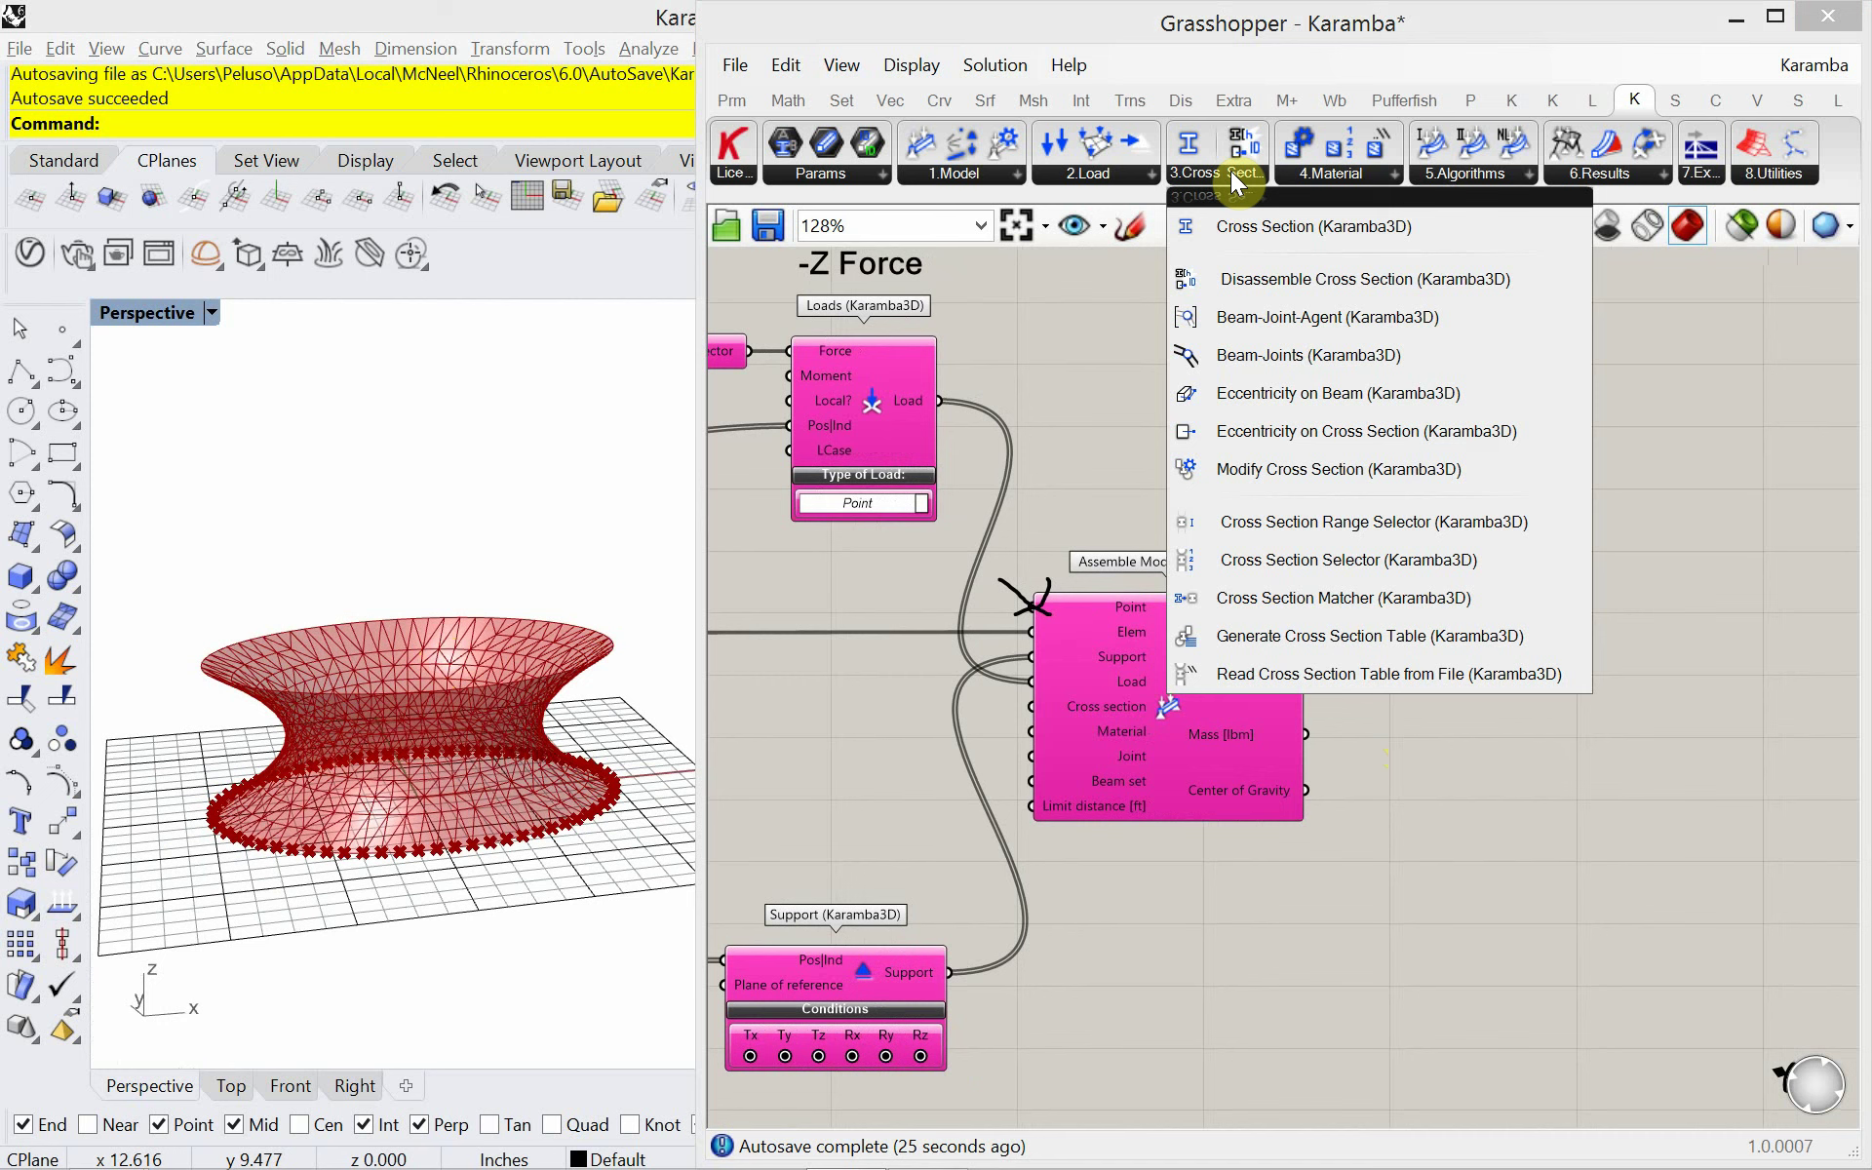
left_click(1314, 177)
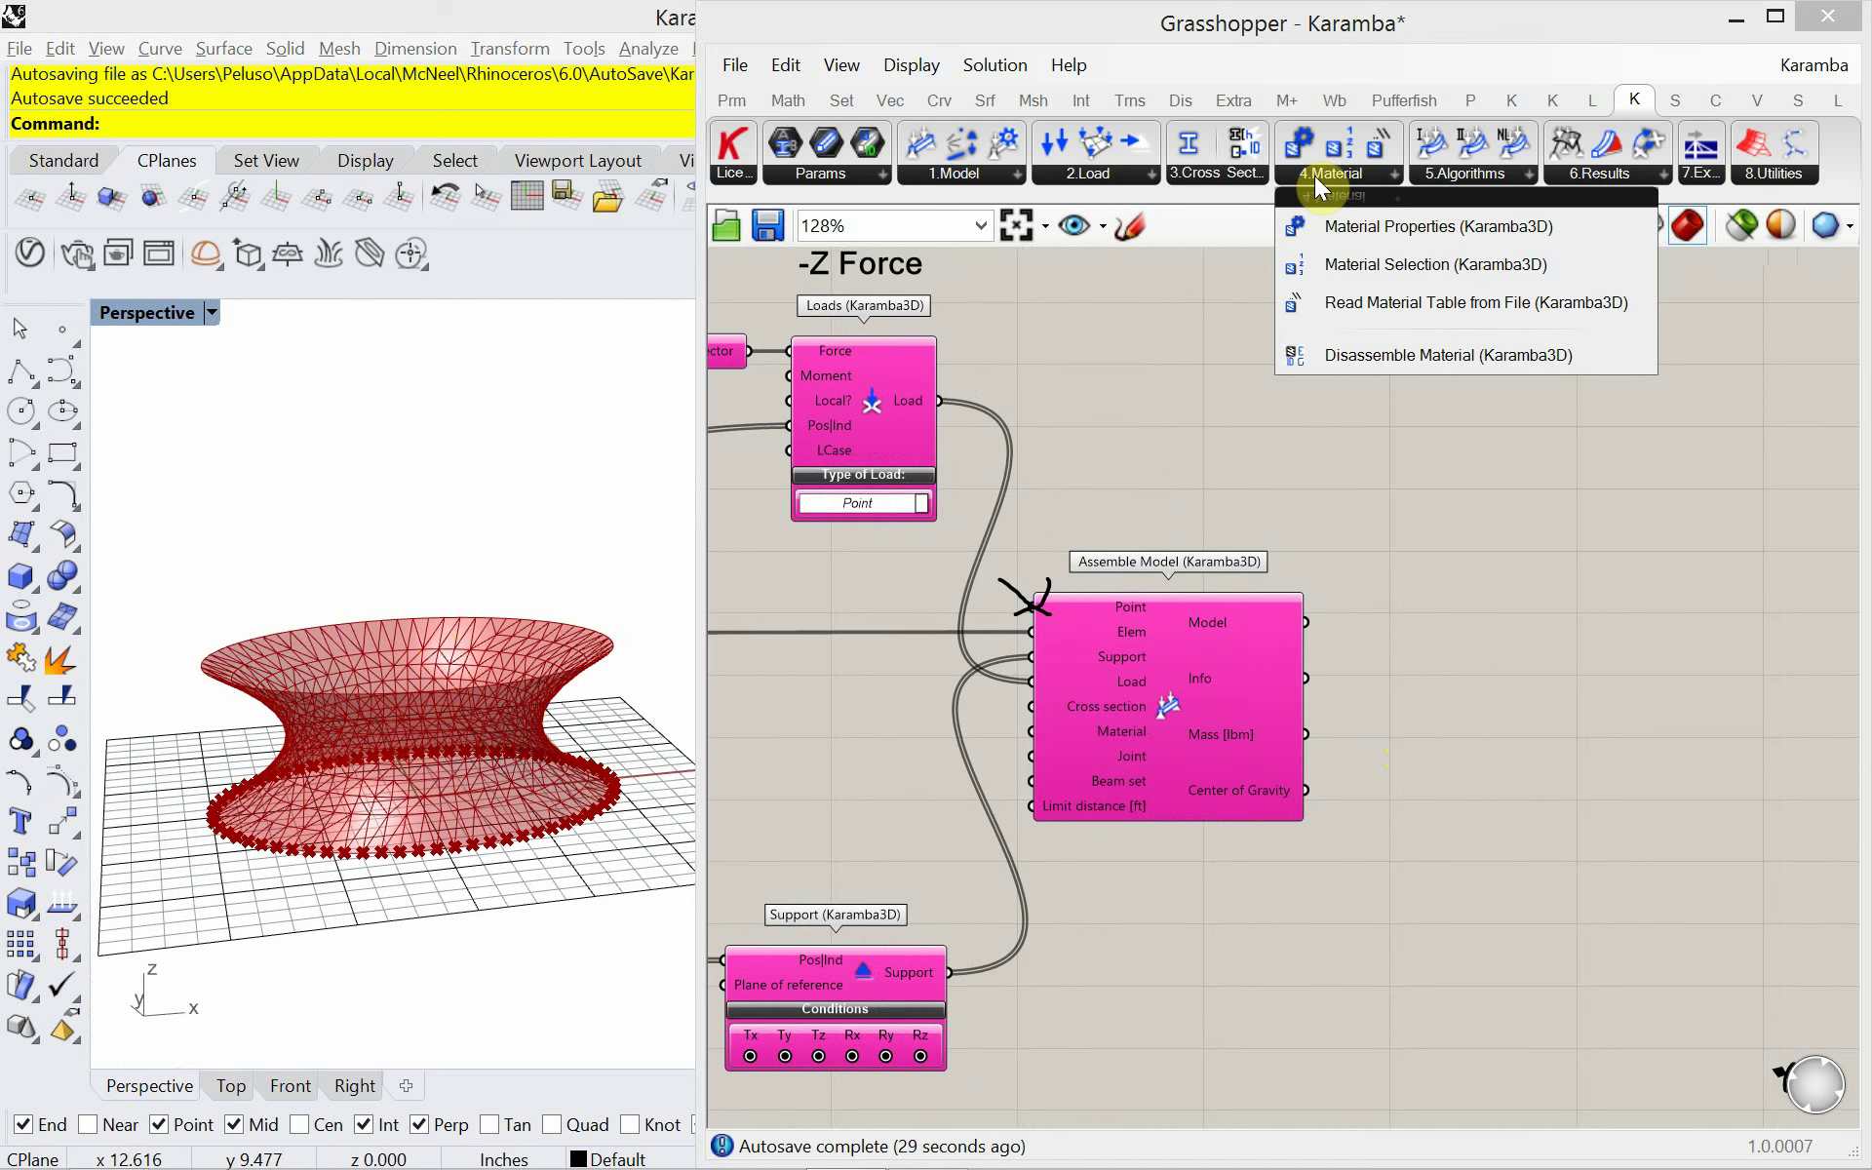
left_click(1444, 173)
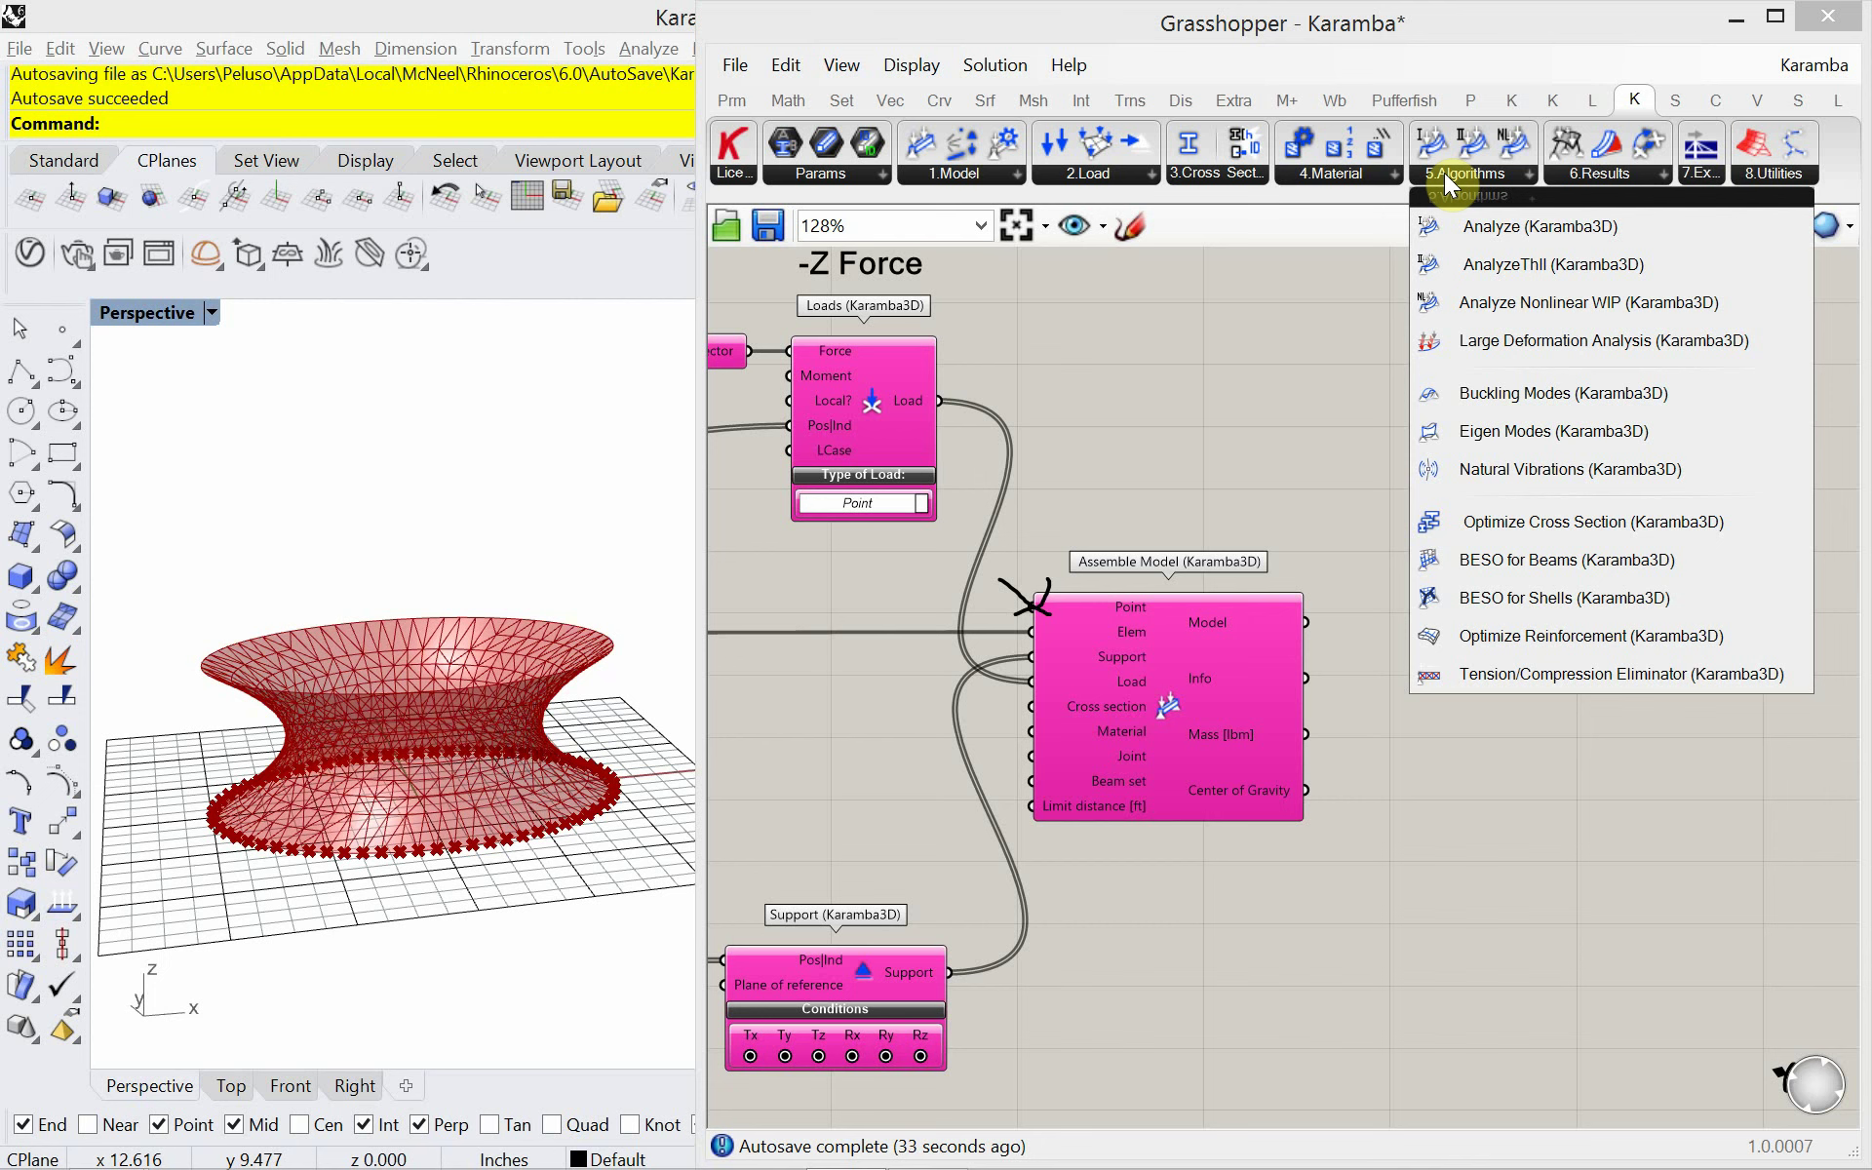
left_click_drag(1468, 222, 1507, 632)
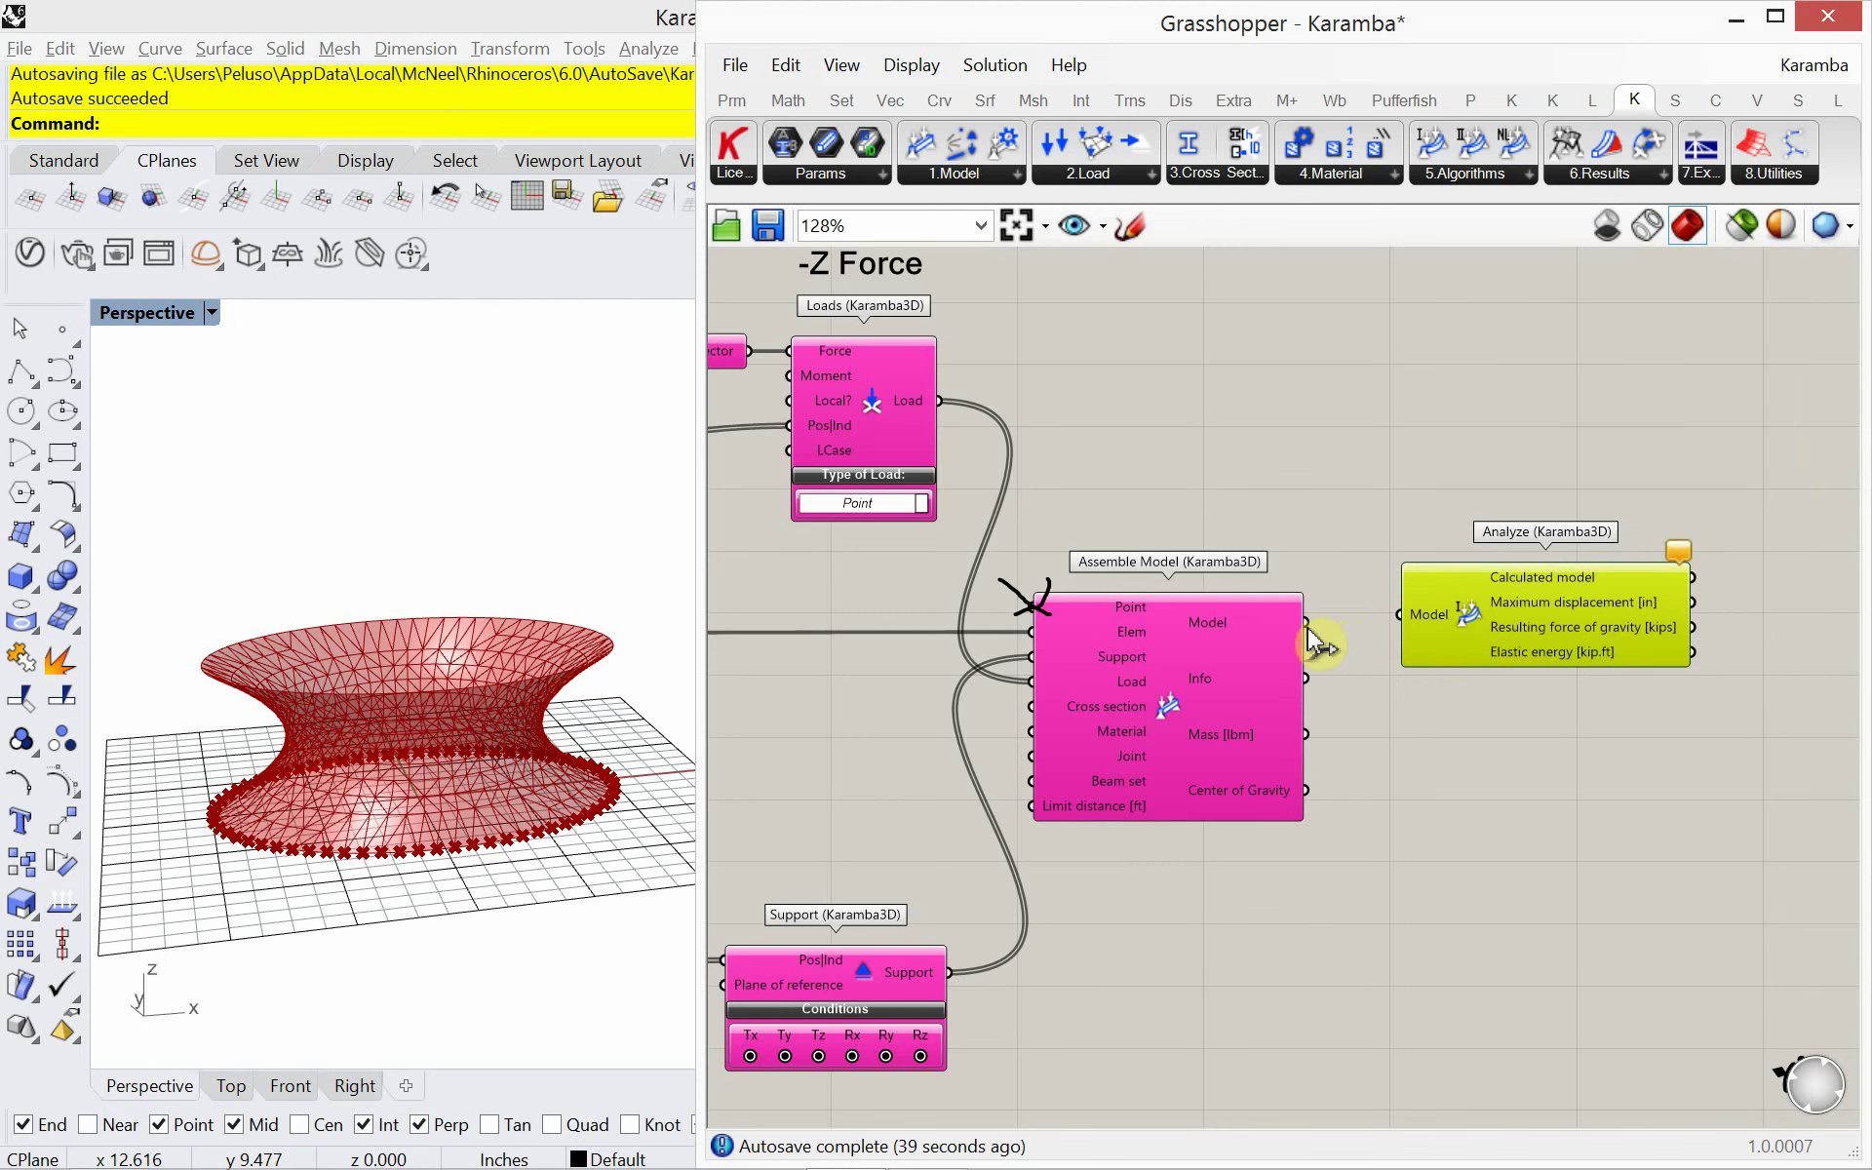
left_click_drag(1309, 643, 1467, 636)
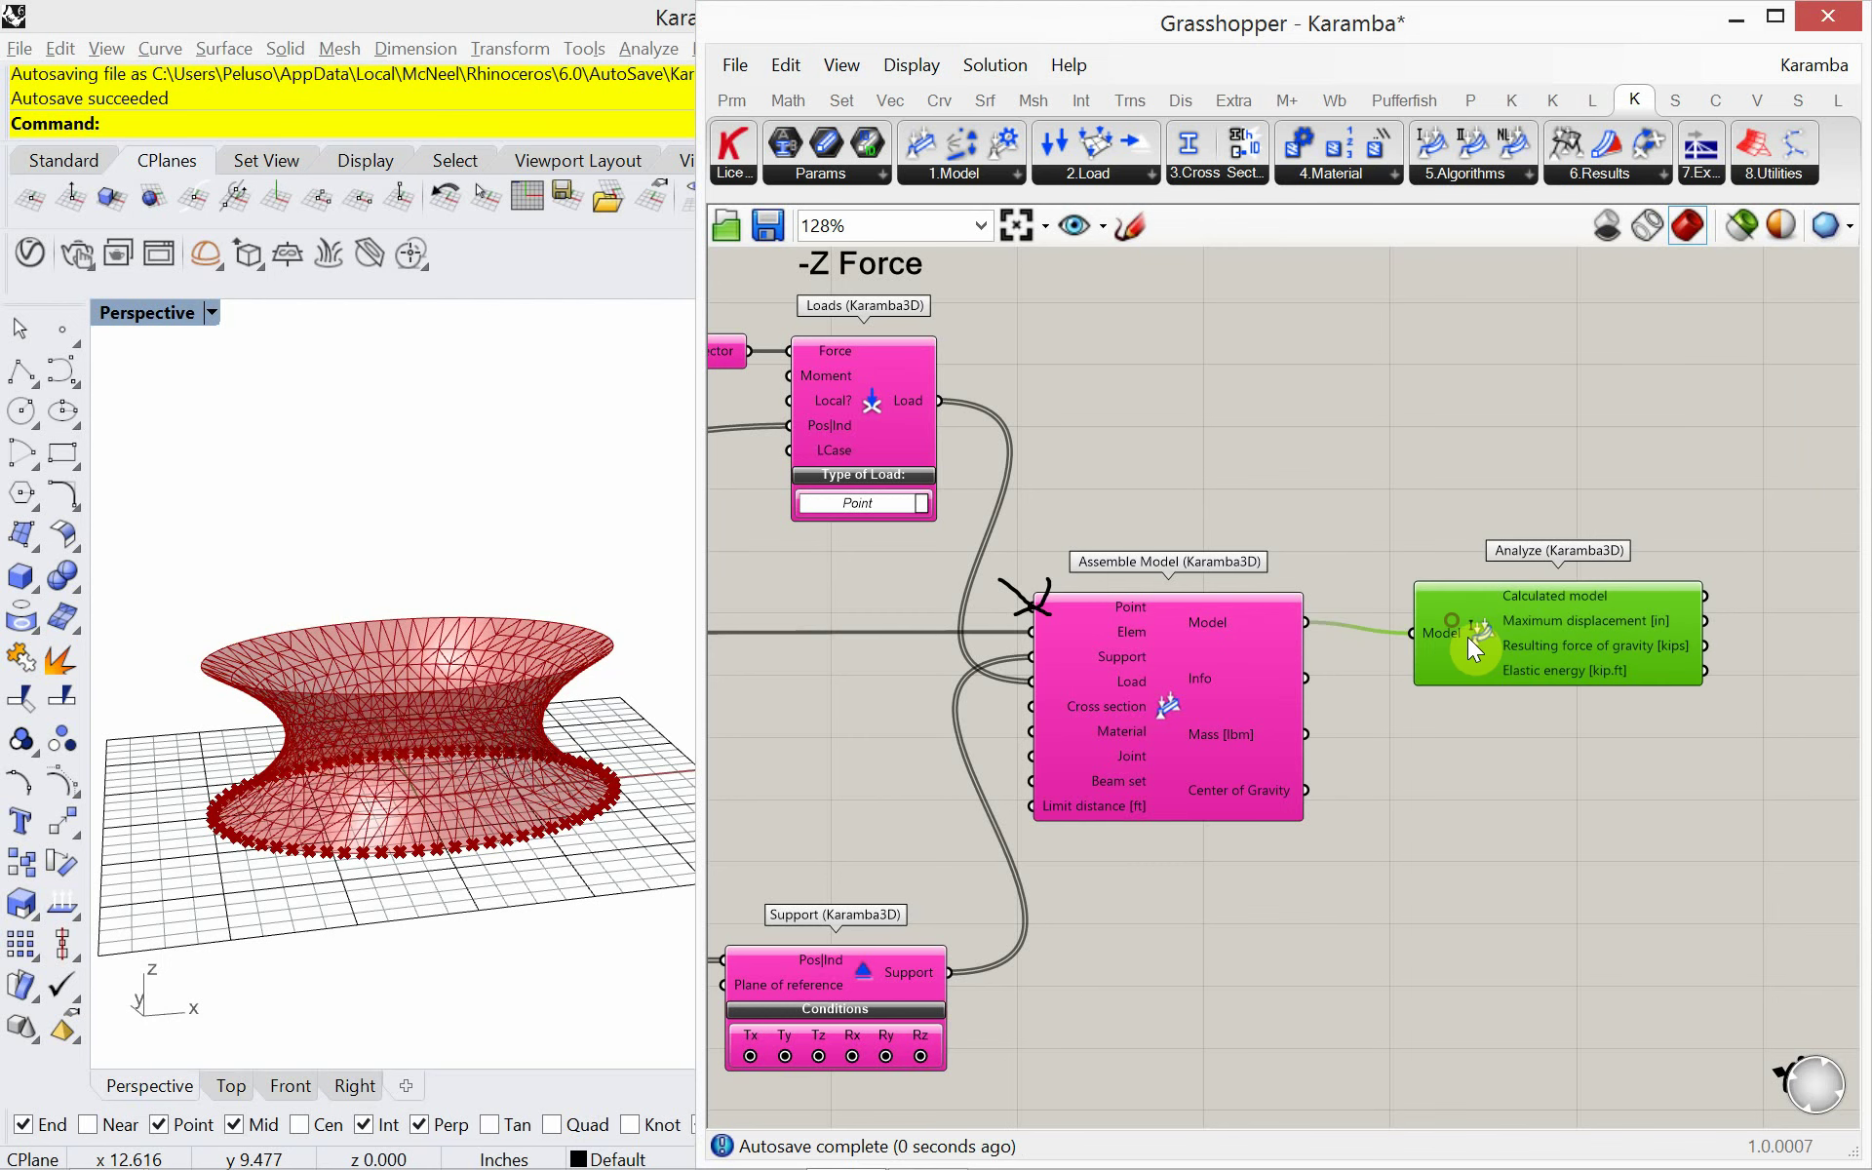
left_click(1475, 717)
Add a Model View component beside Analyze, wire Calculated model into its Model input and align the two.
right_click_drag(1477, 721, 1253, 706)
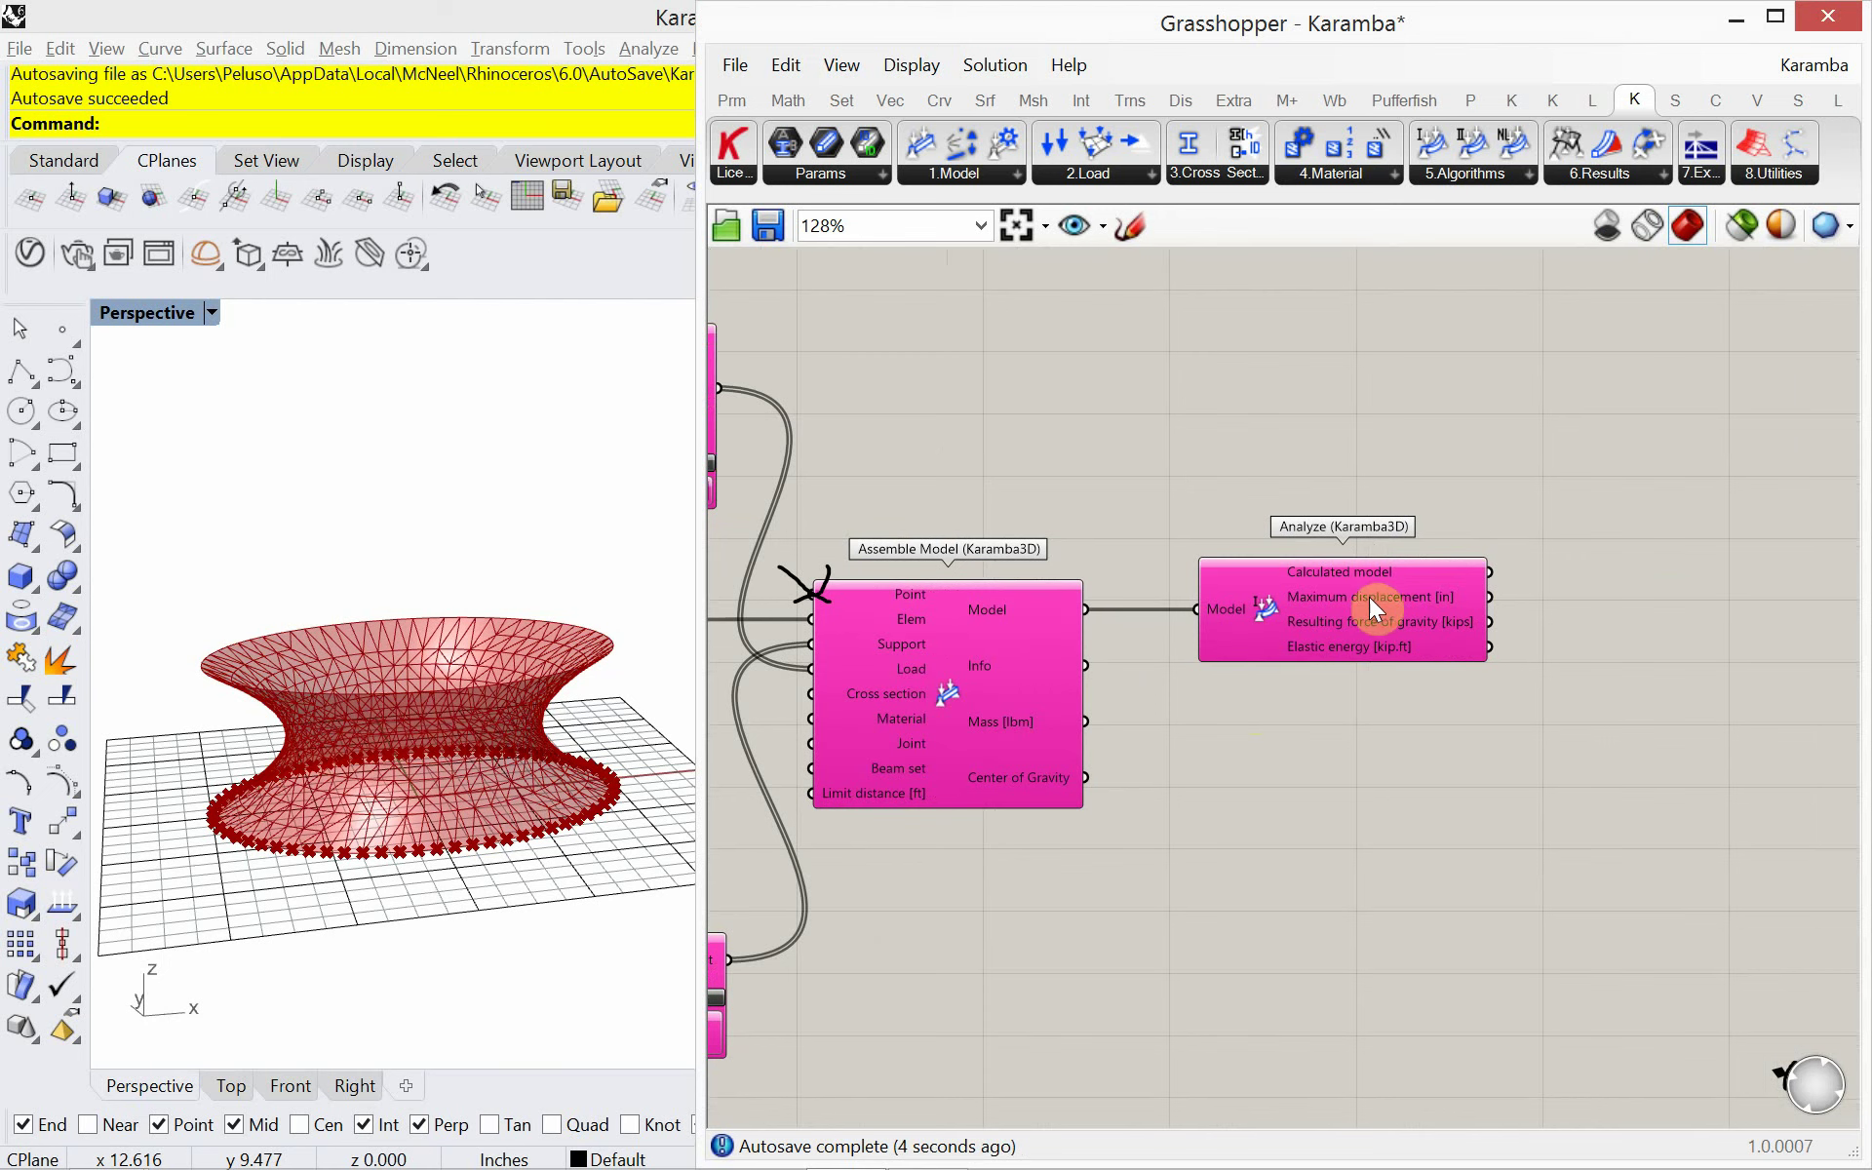
right_click_drag(1550, 535, 1449, 549)
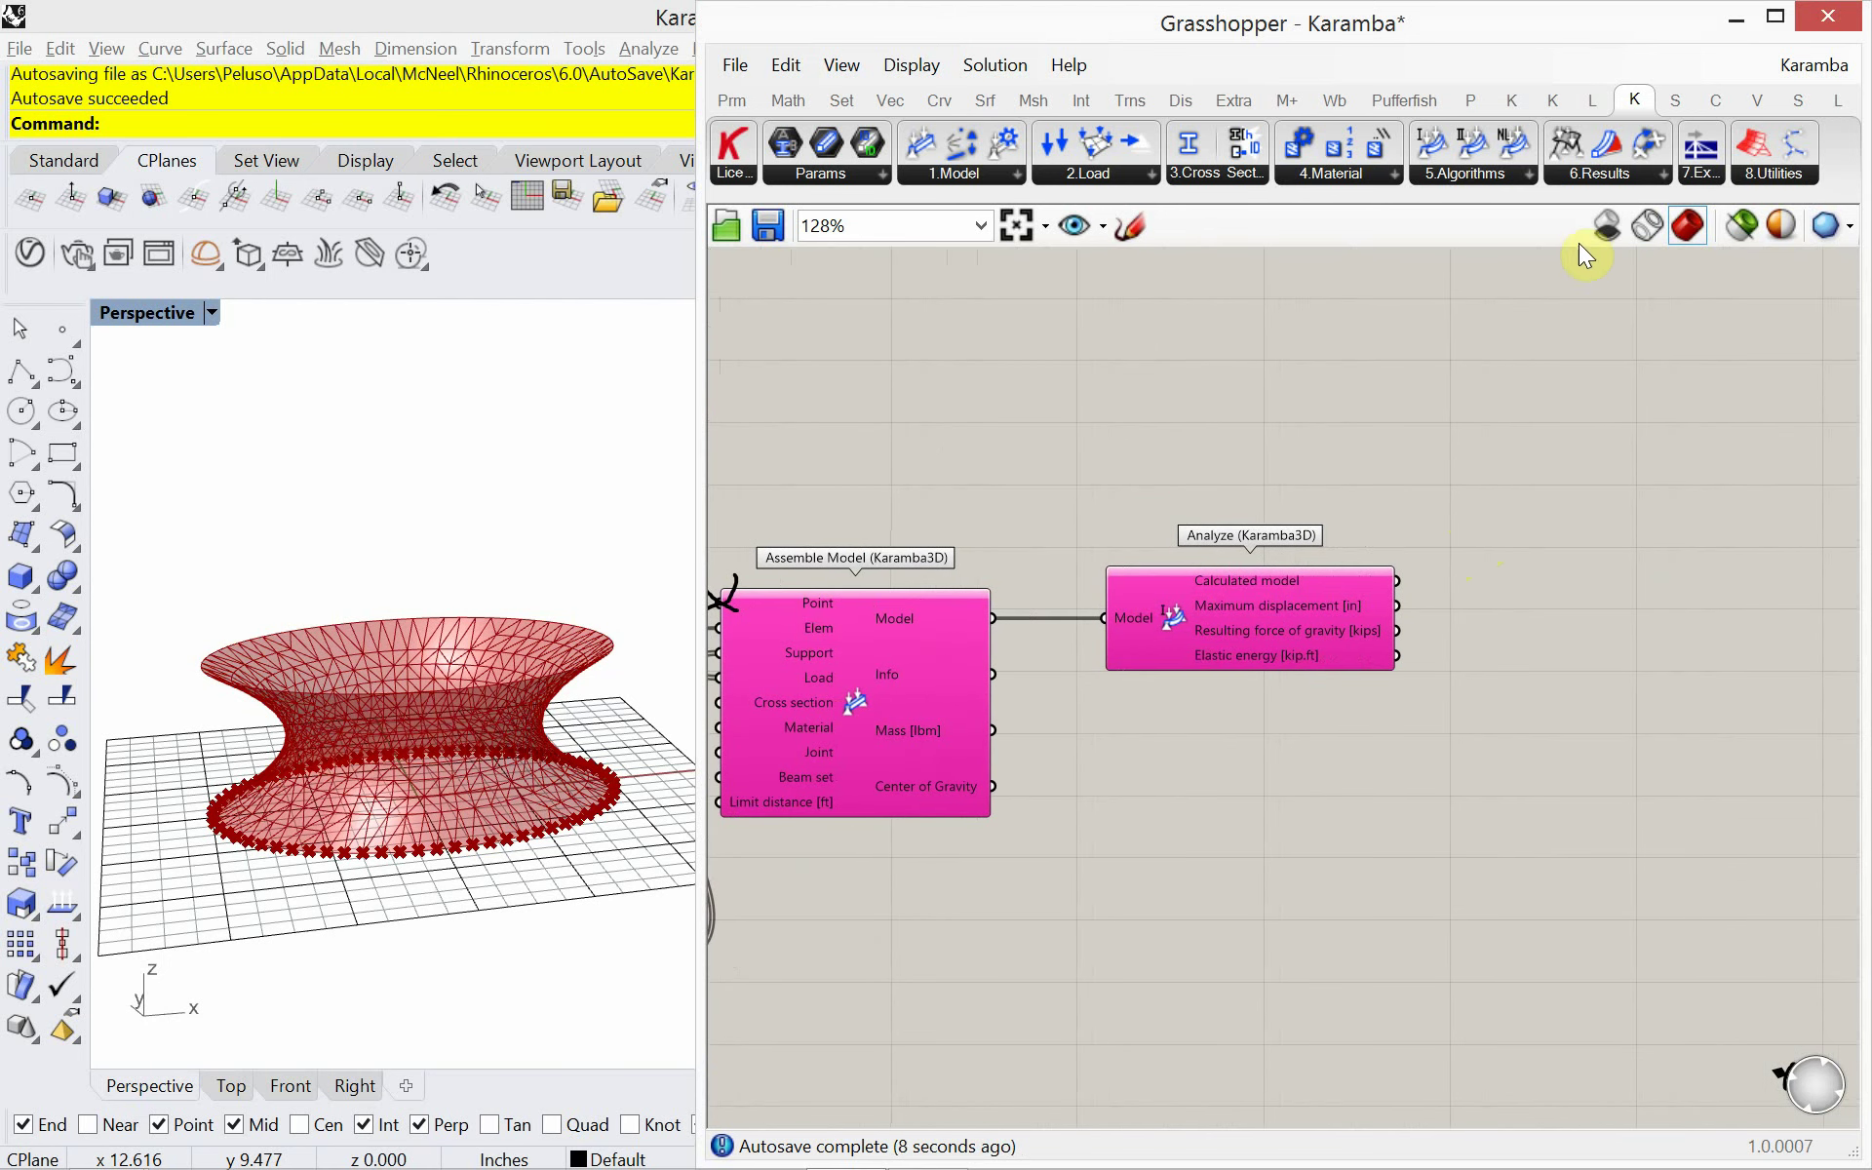
left_click(1562, 181)
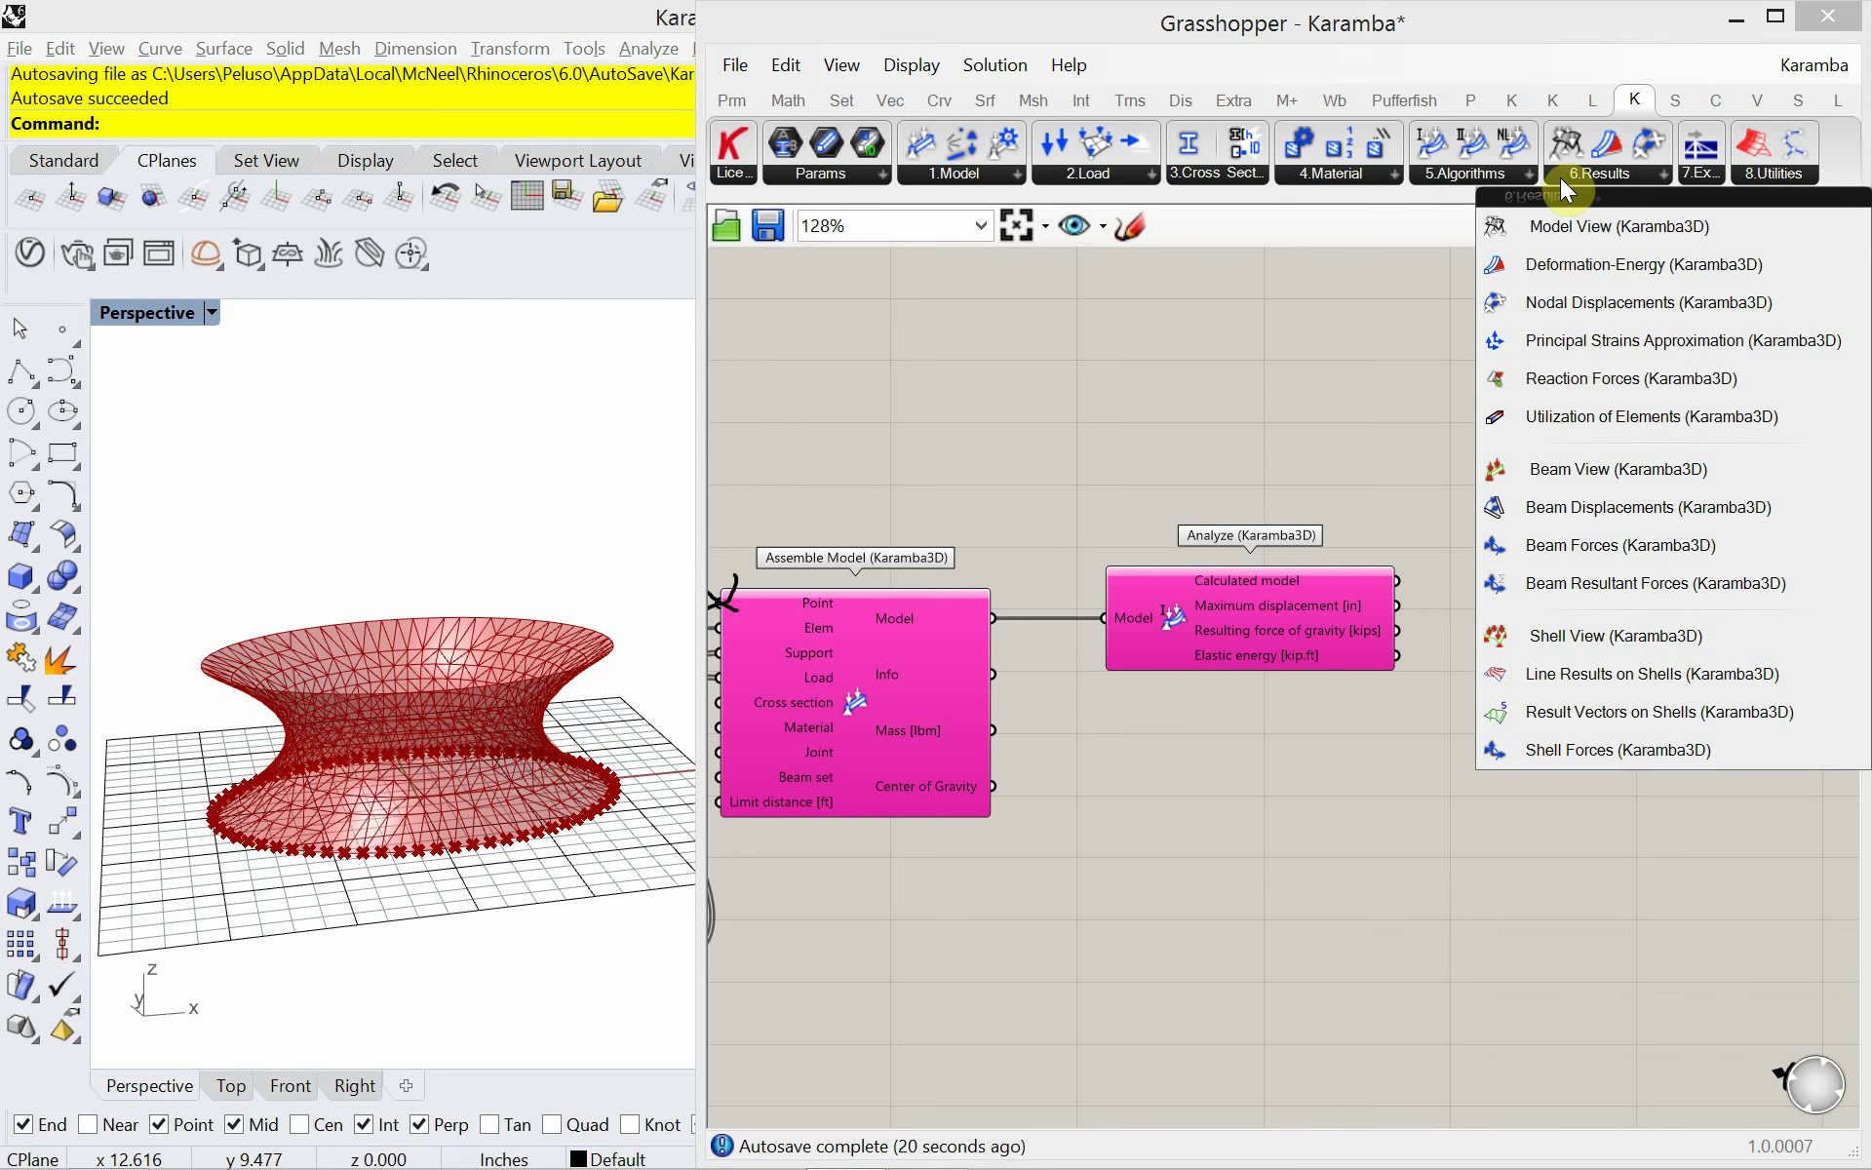
left_click(1566, 226)
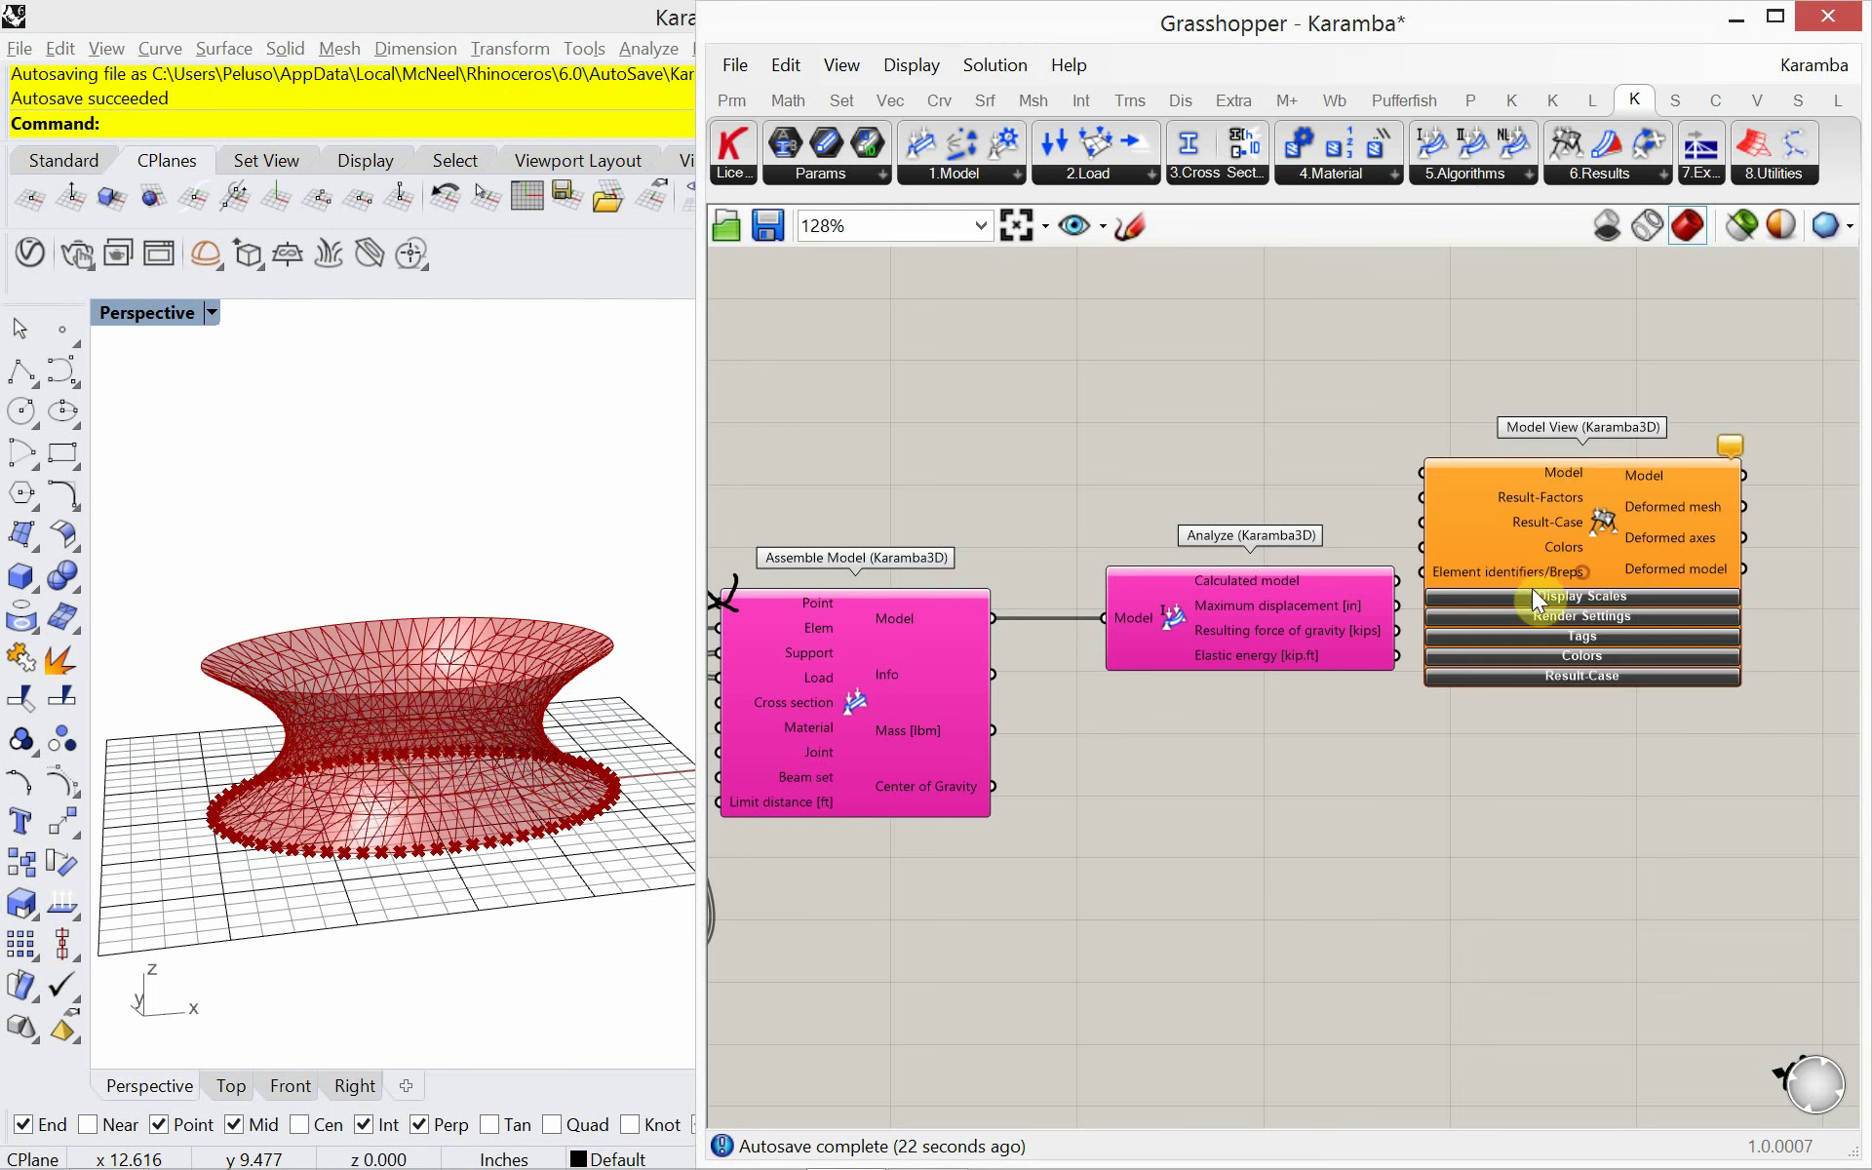
left_click(1599, 700)
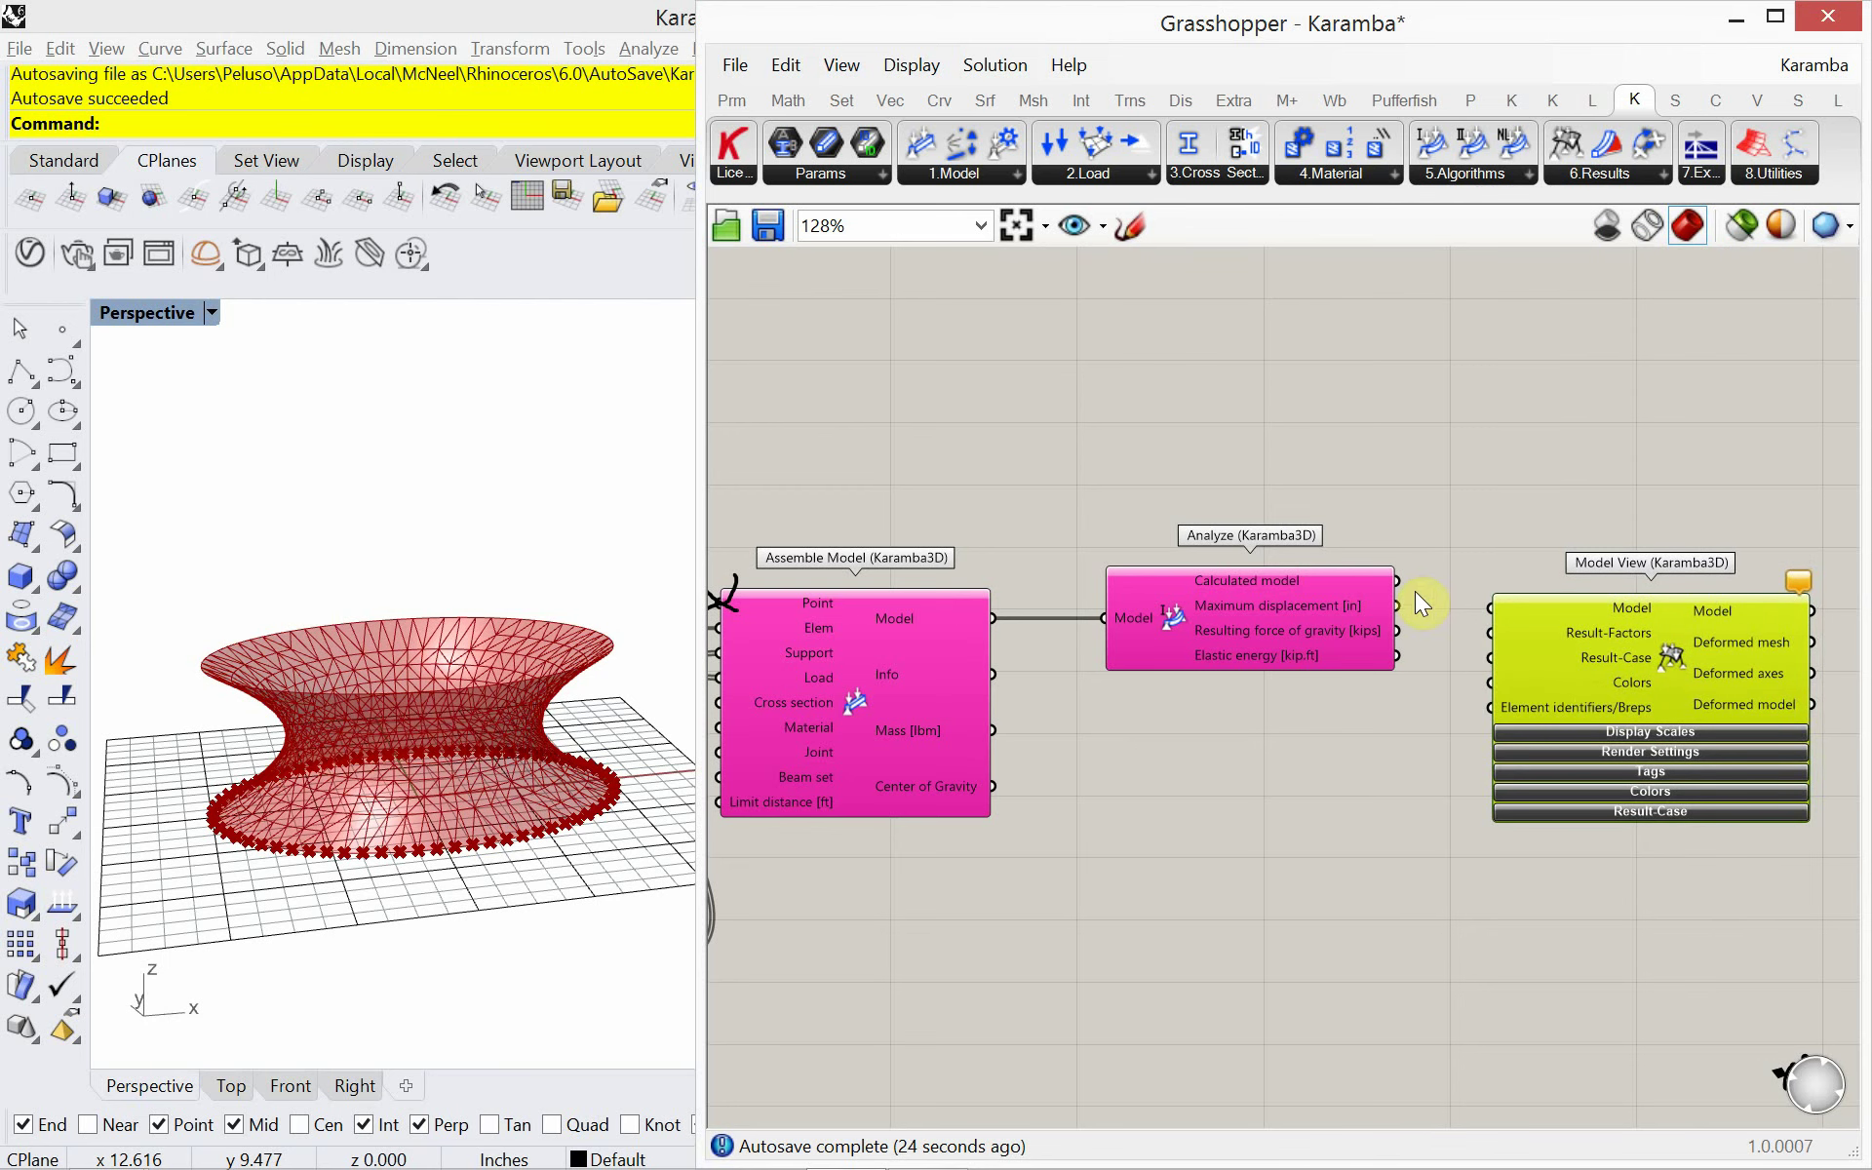
left_click_drag(1396, 580, 1553, 596)
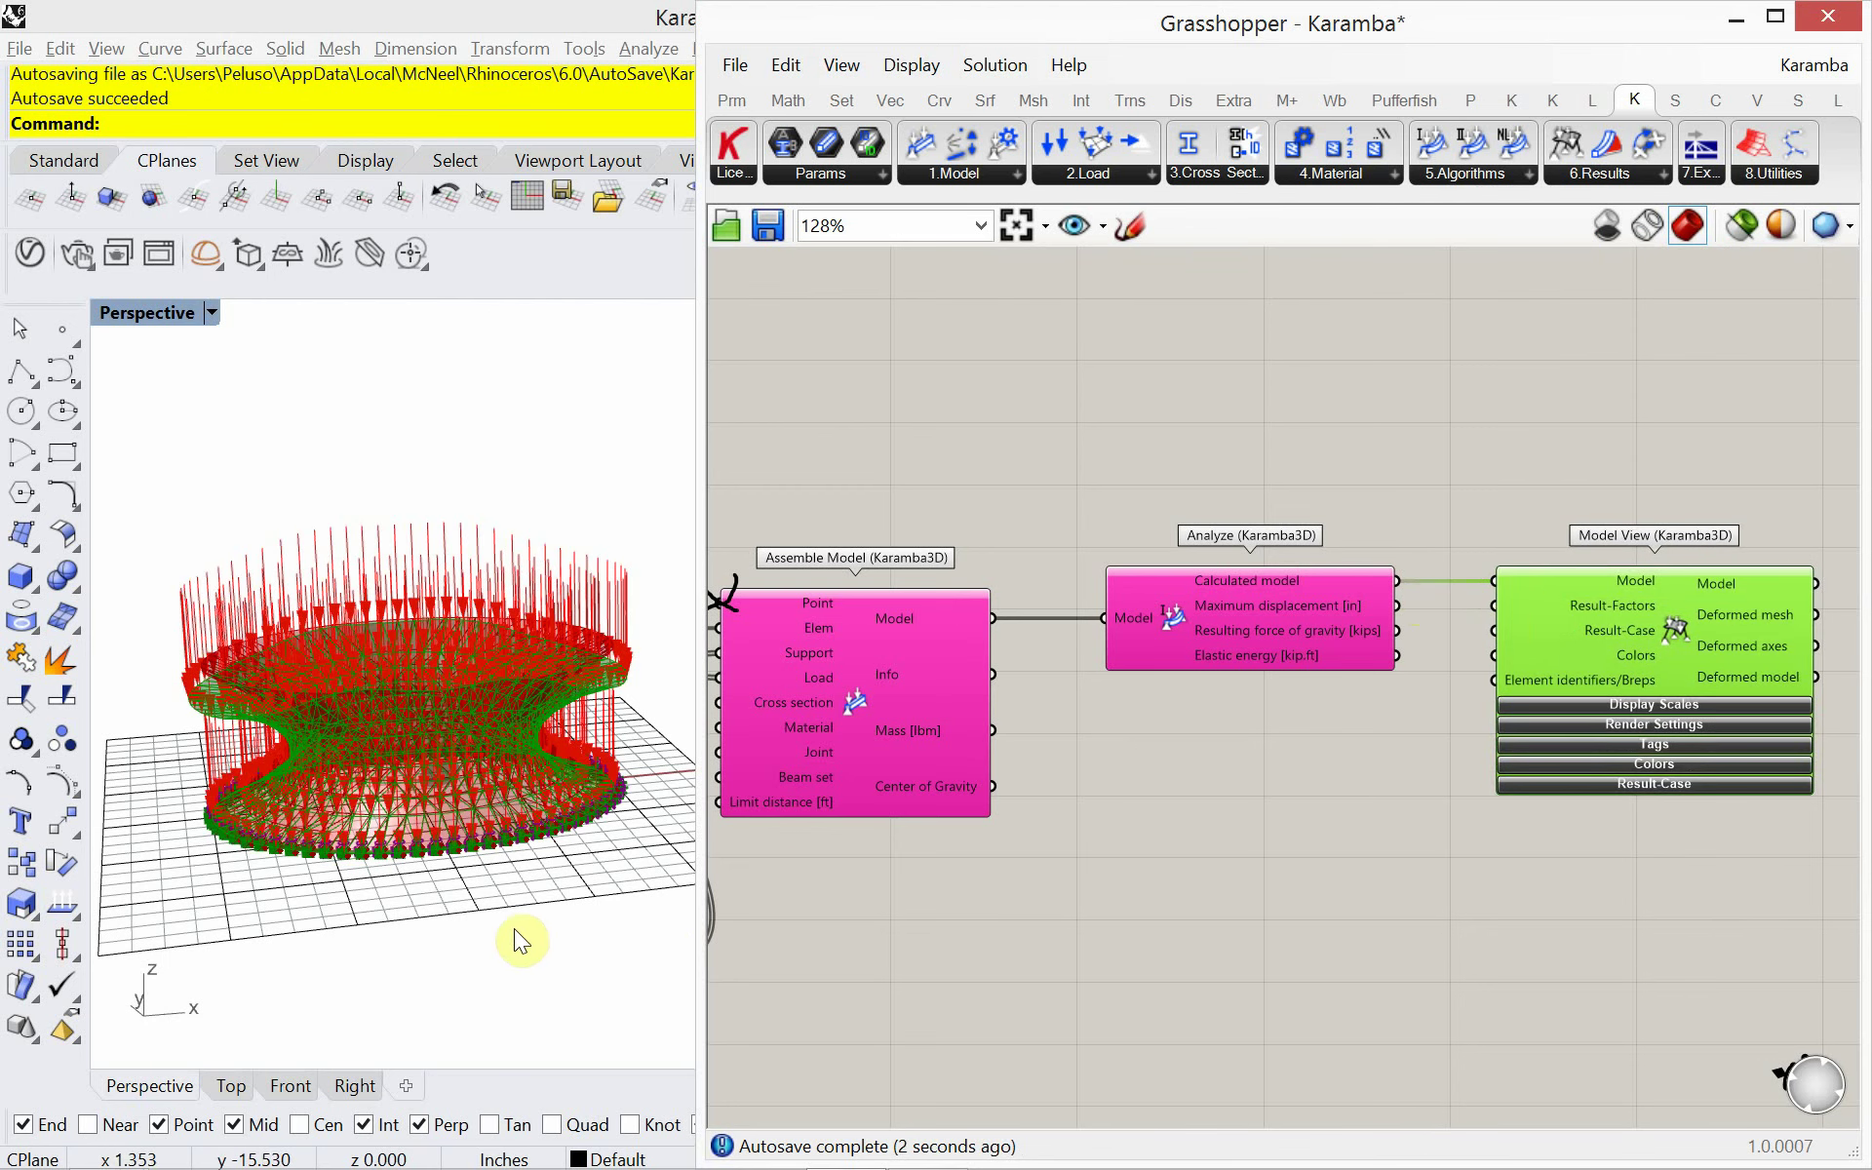
right_click_drag(523, 940, 484, 903)
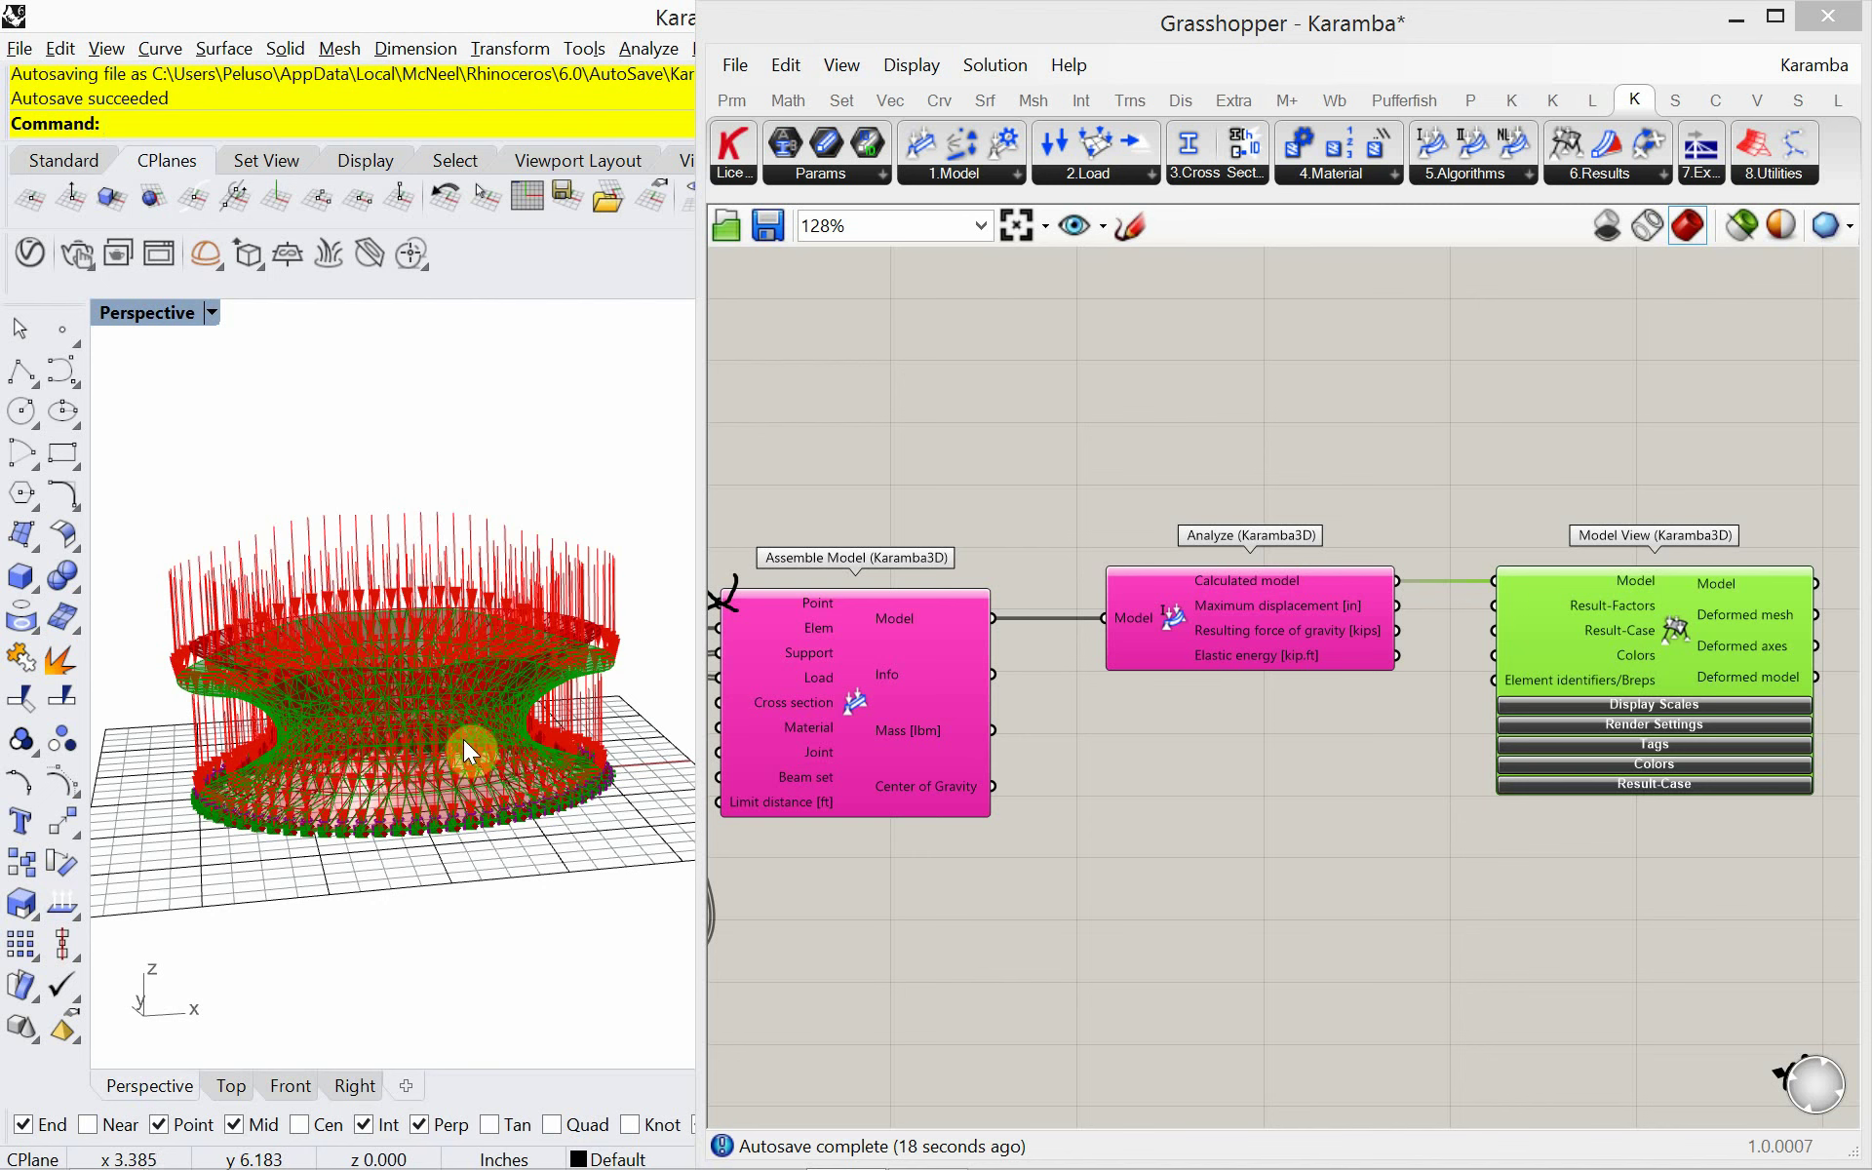
Add a Shell View component after Model View, wire Model View's Model output into its Model input and align it.
right_click_drag(1072, 868, 1020, 811)
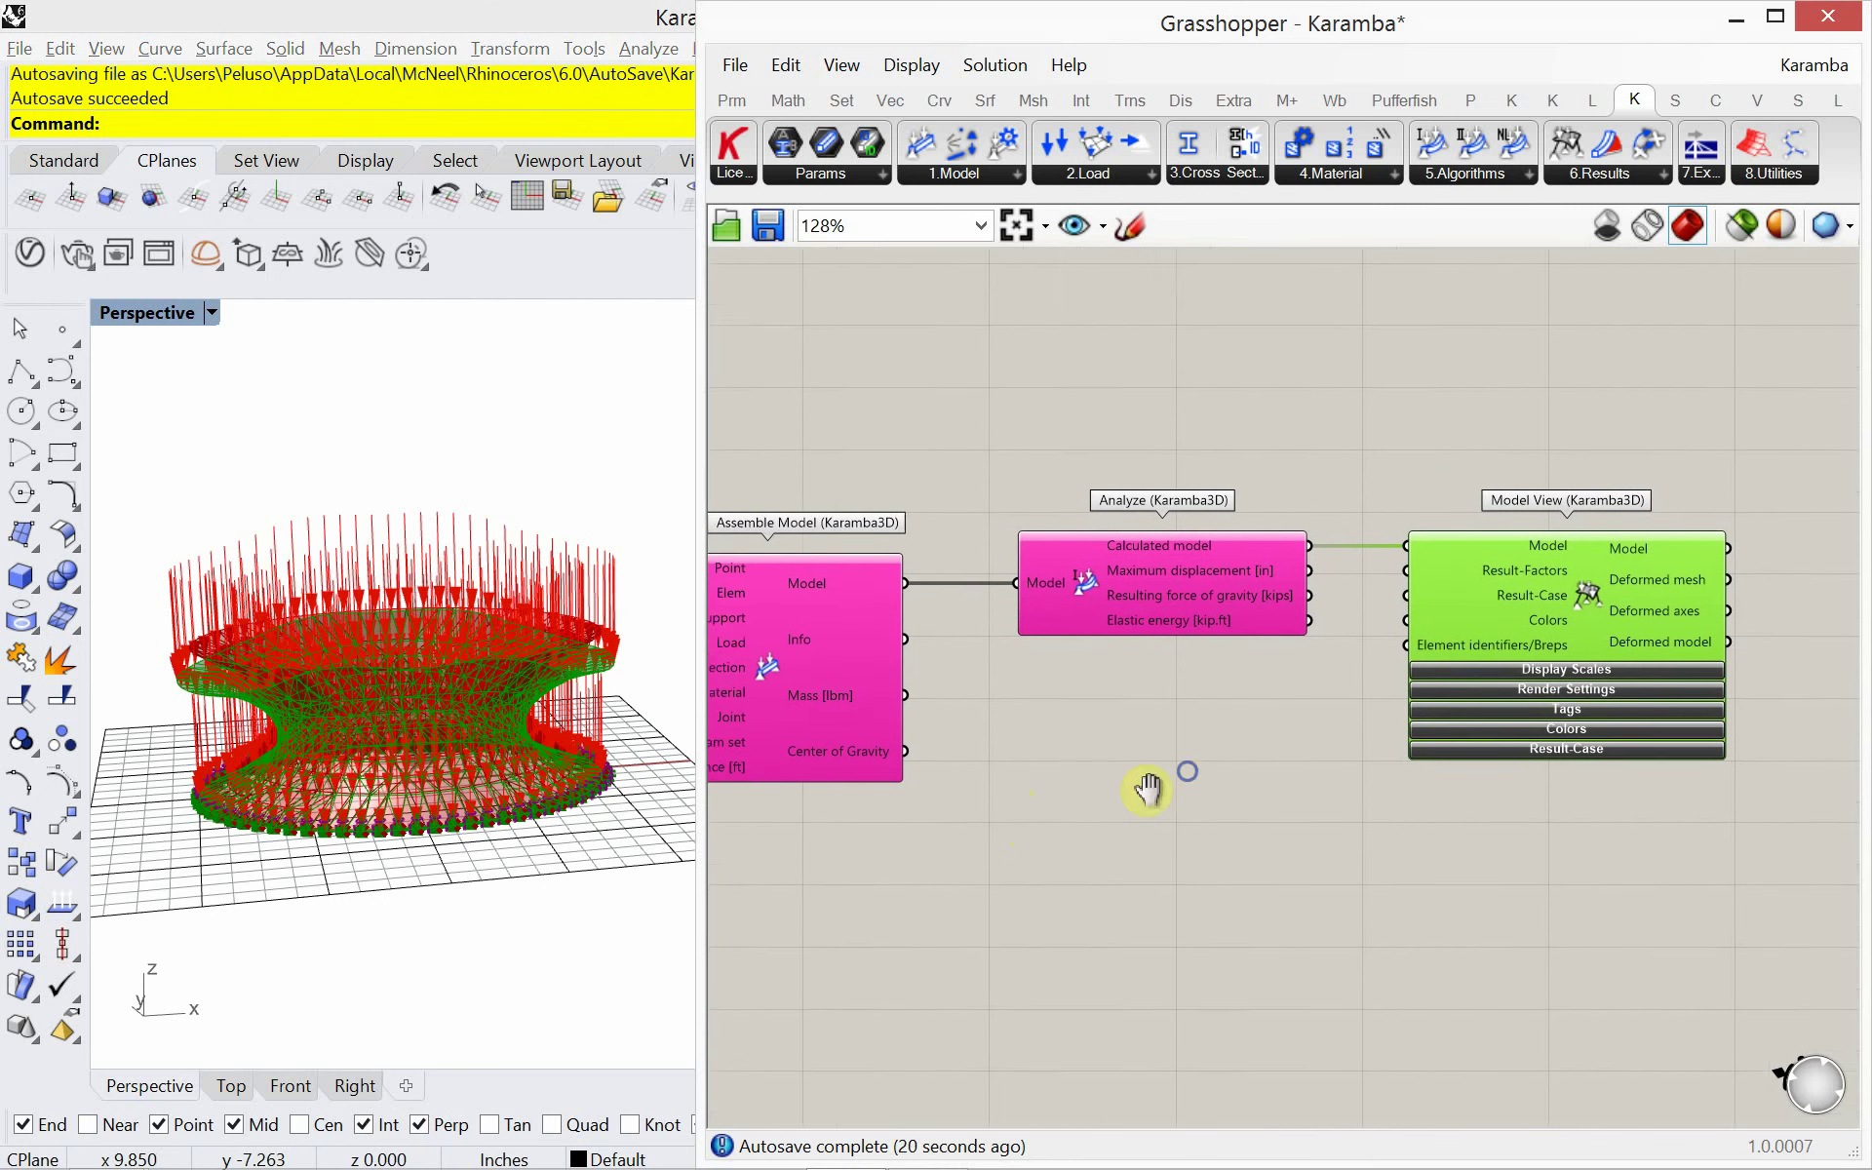
right_click_drag(1687, 812, 1454, 832)
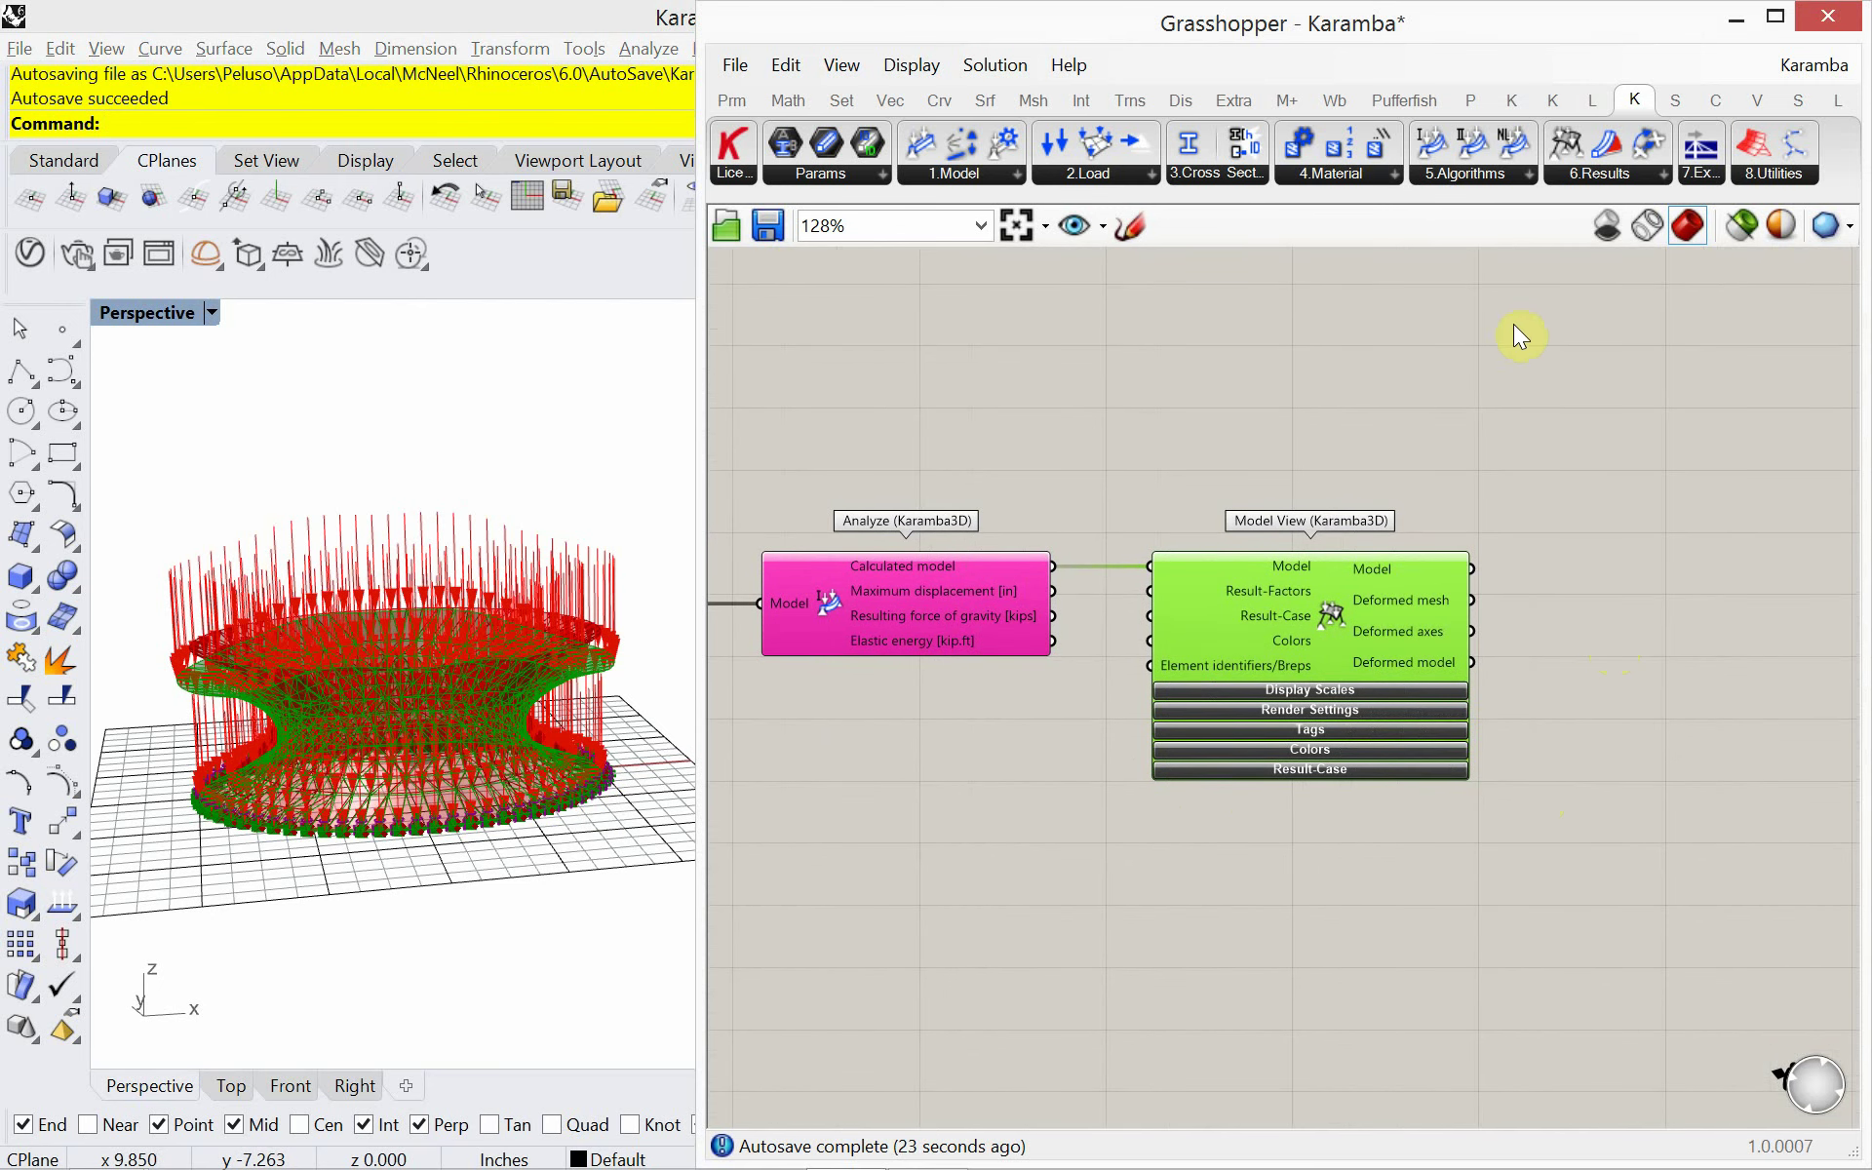
left_click(1635, 177)
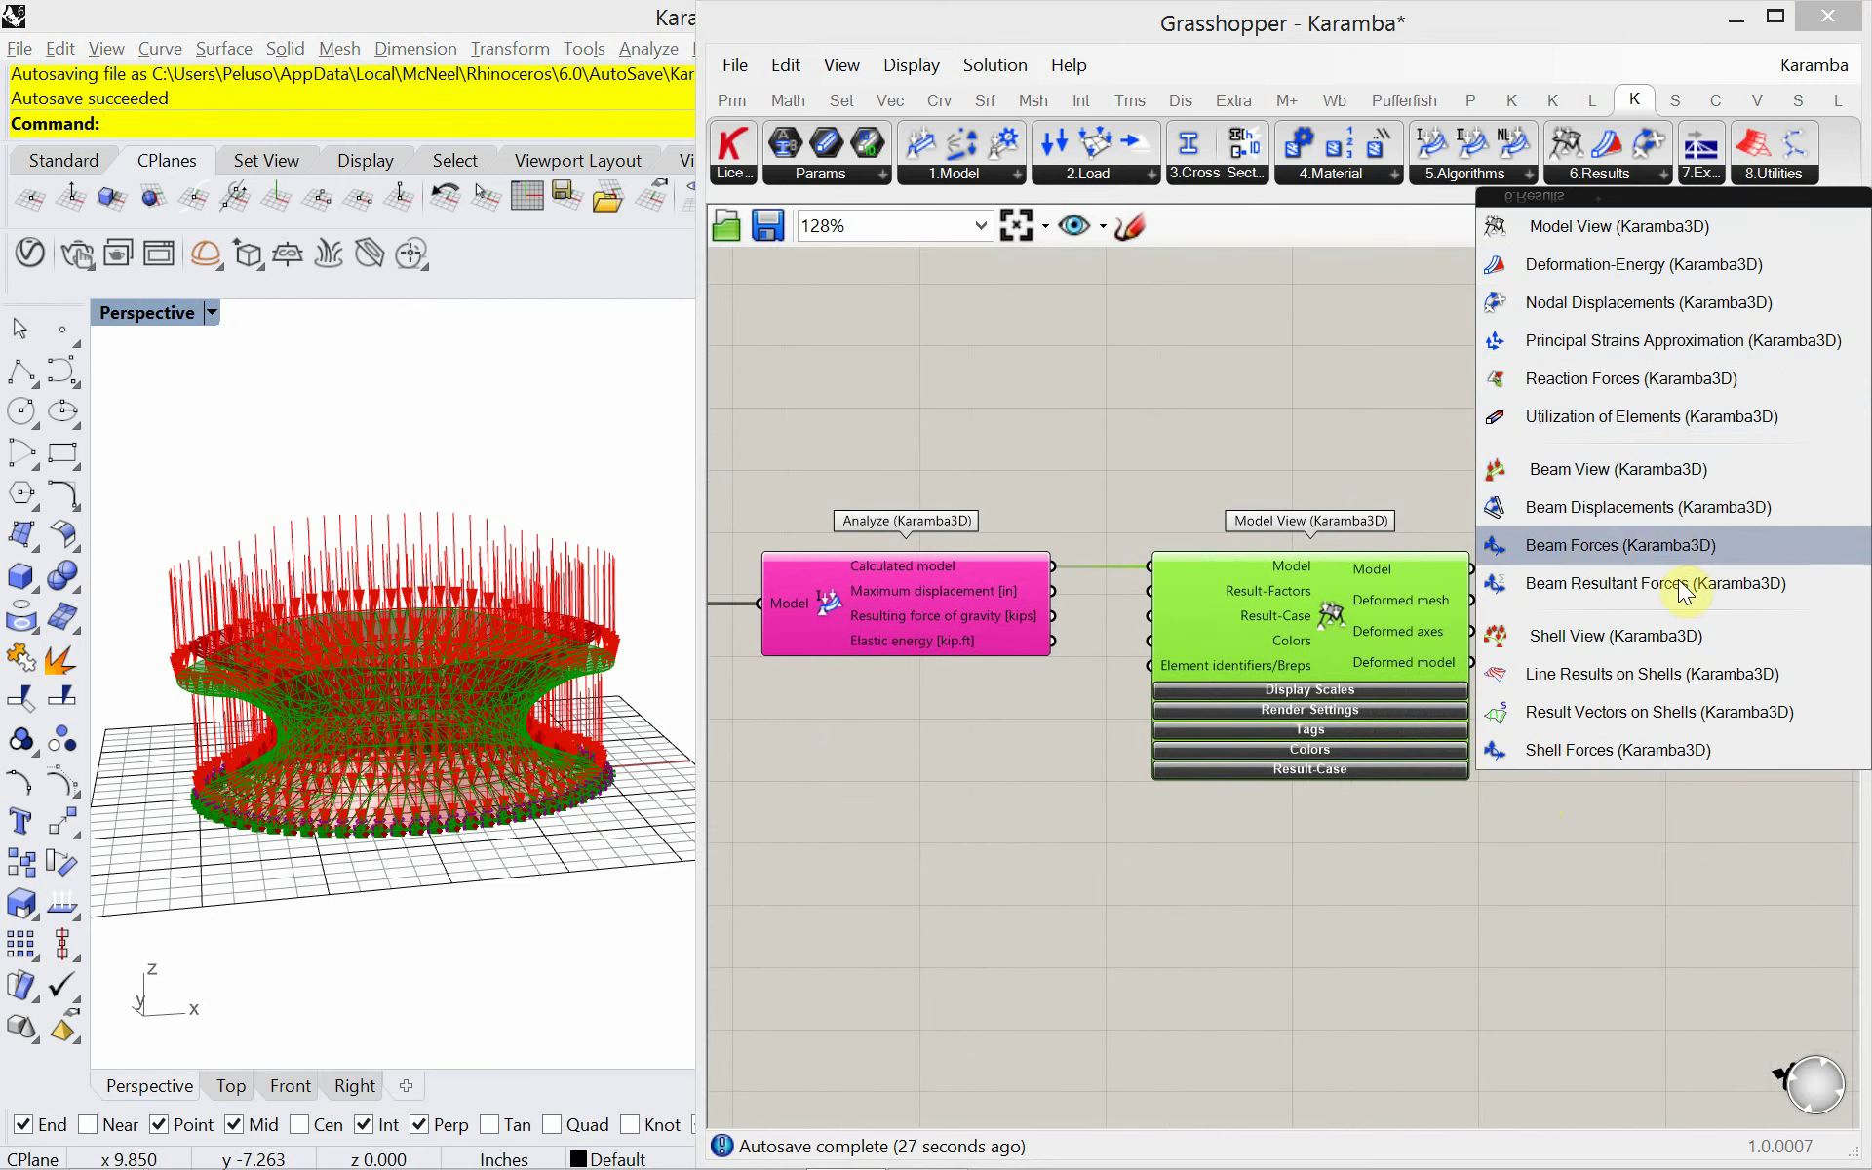
left_click(1659, 639)
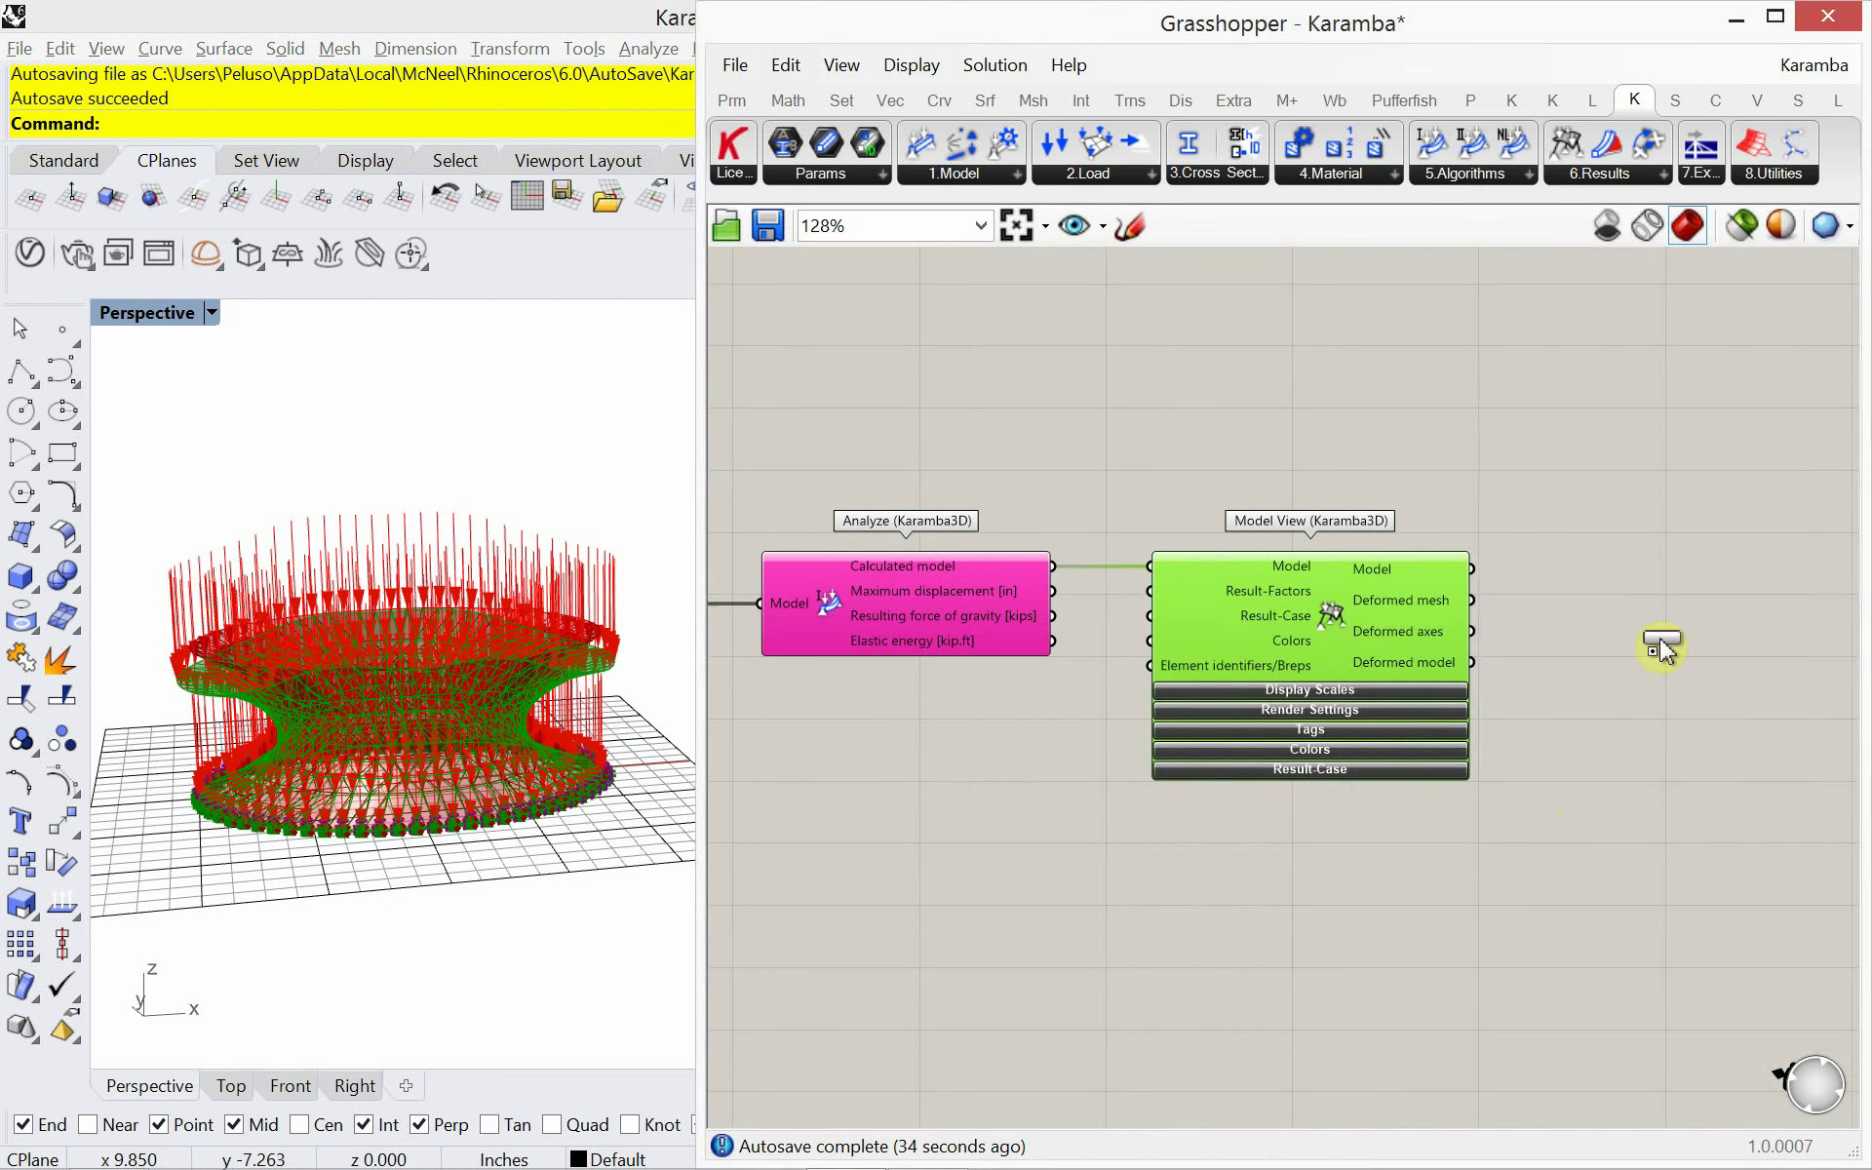
left_click(1618, 634)
right_click_drag(1558, 677, 1378, 663)
left_click_drag(1379, 663, 1472, 617)
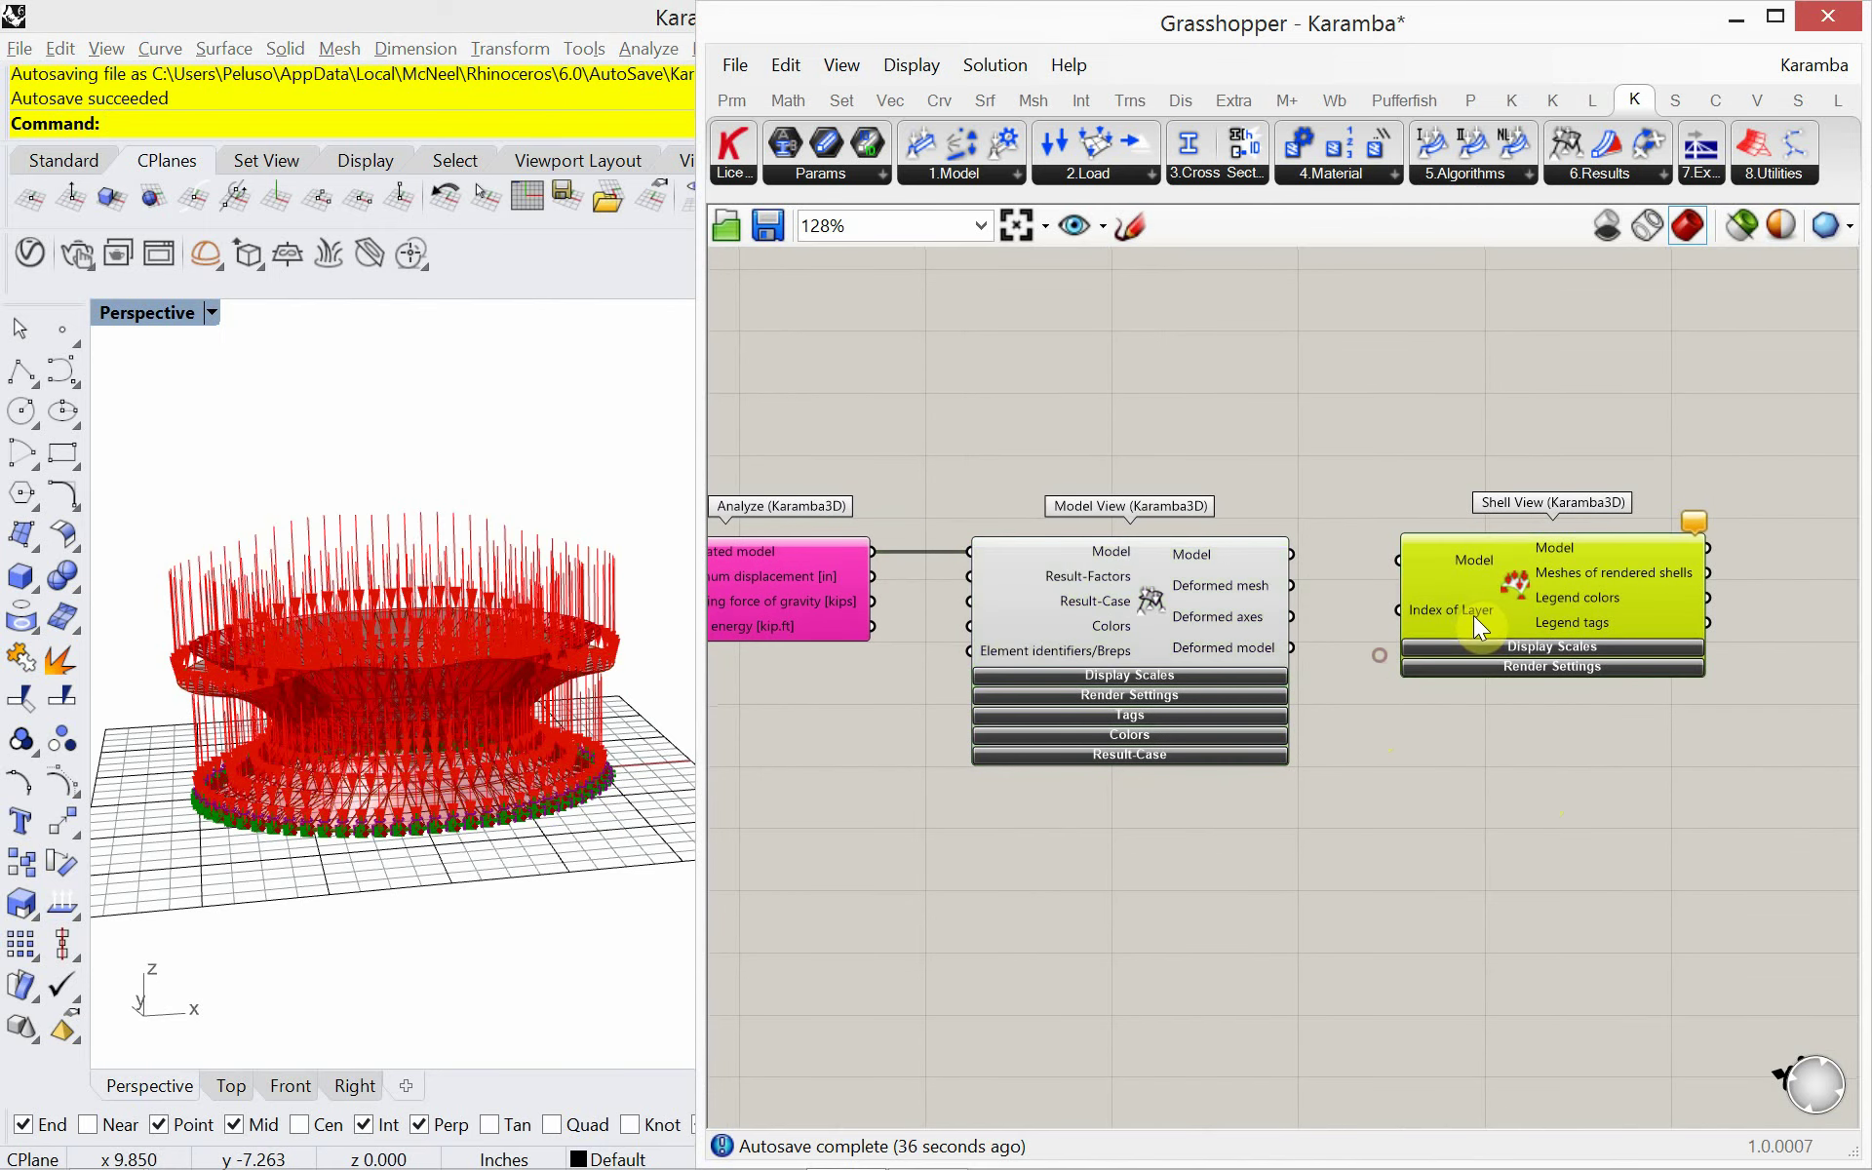
left_click_drag(1293, 554, 1398, 560)
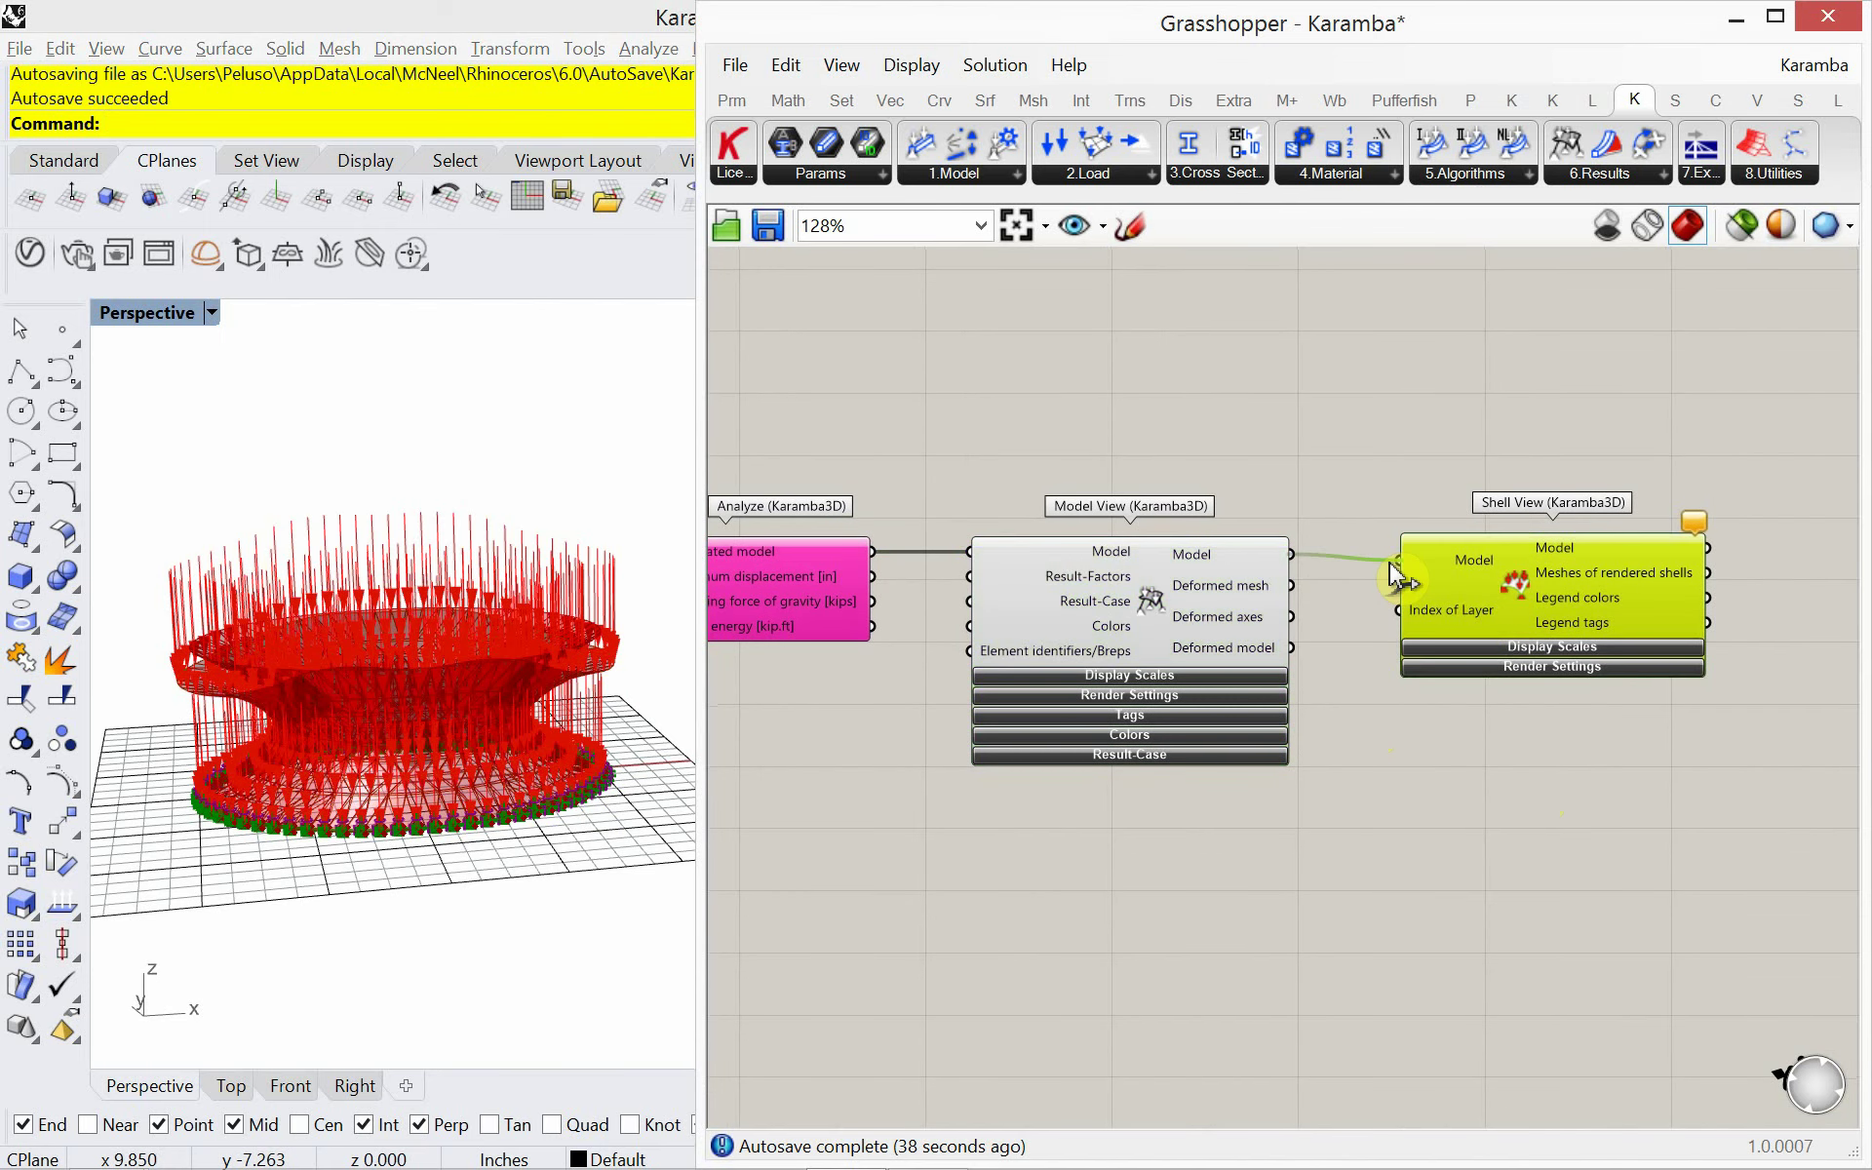
left_click_drag(1493, 600, 1502, 599)
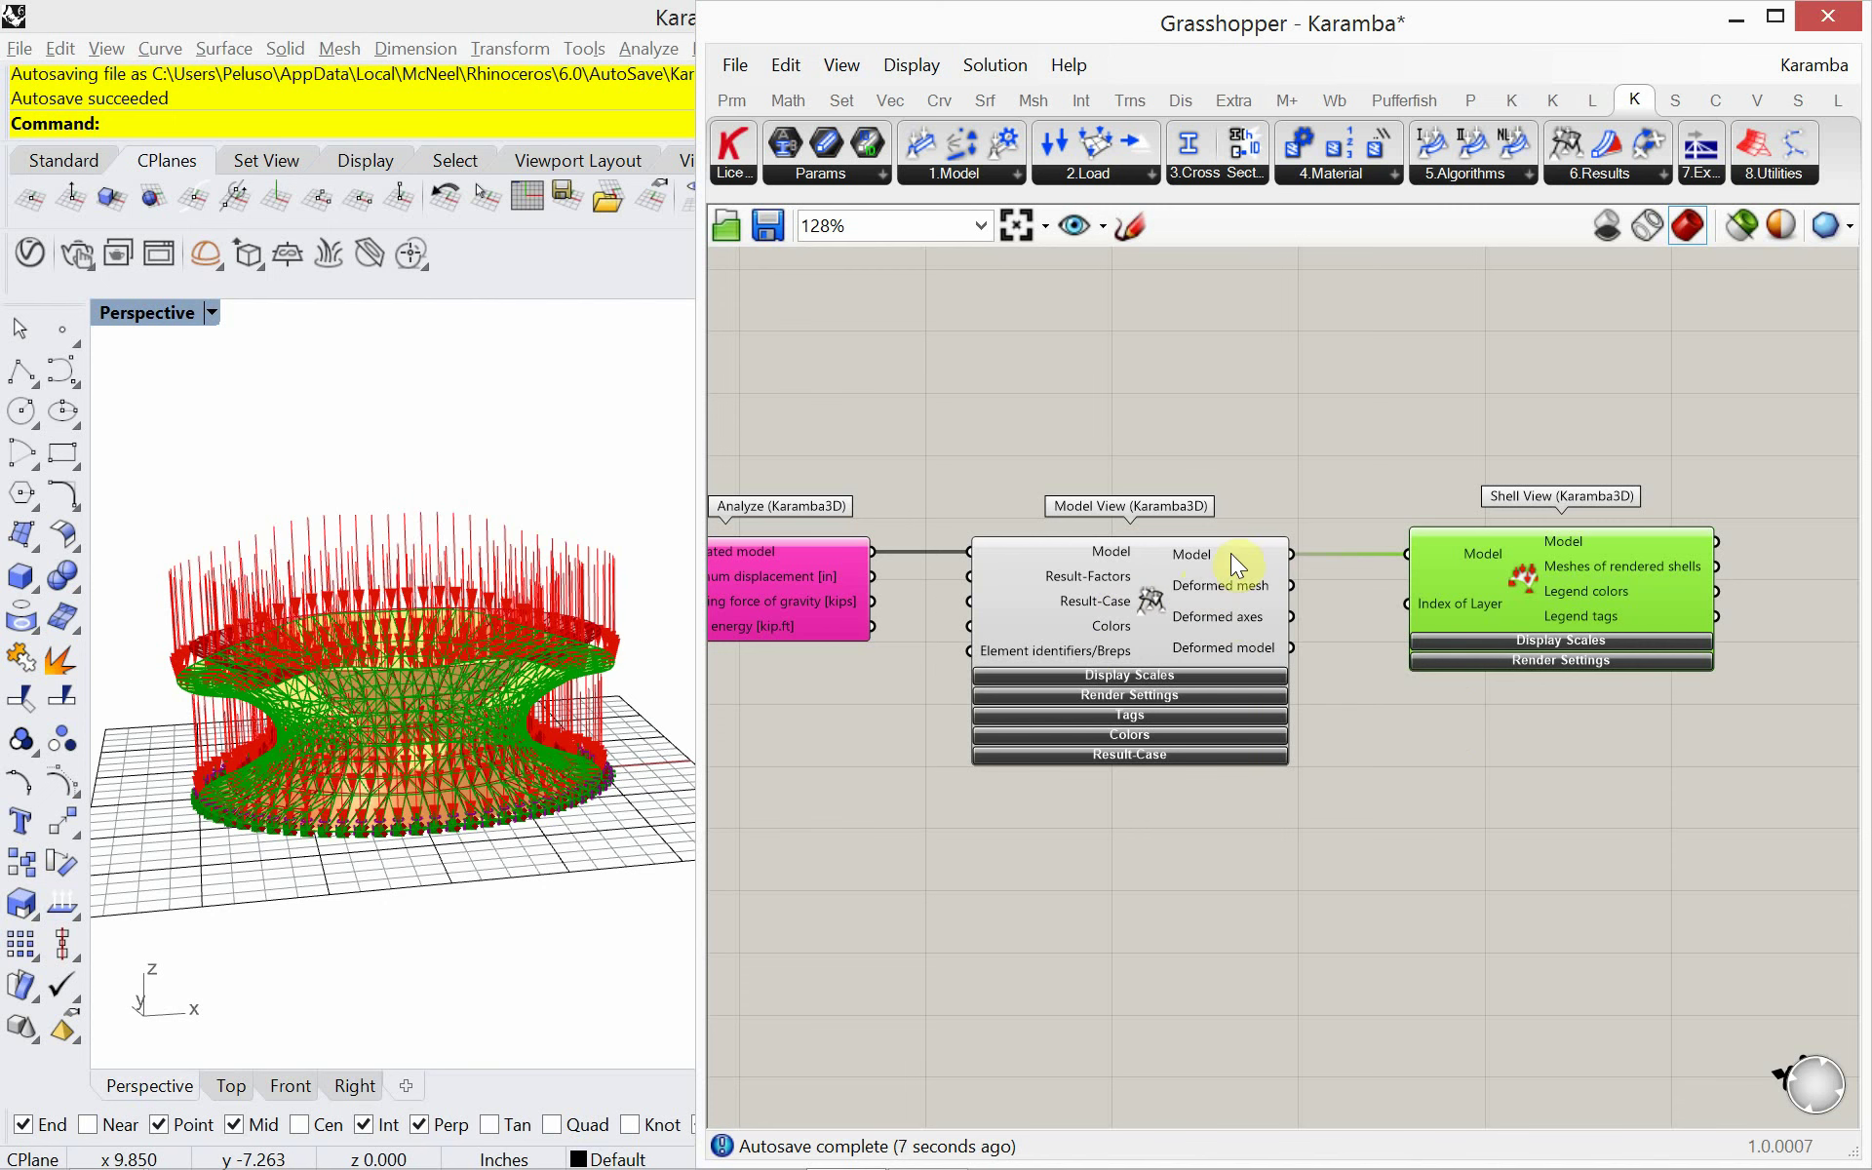
mouse_move(1486, 585)
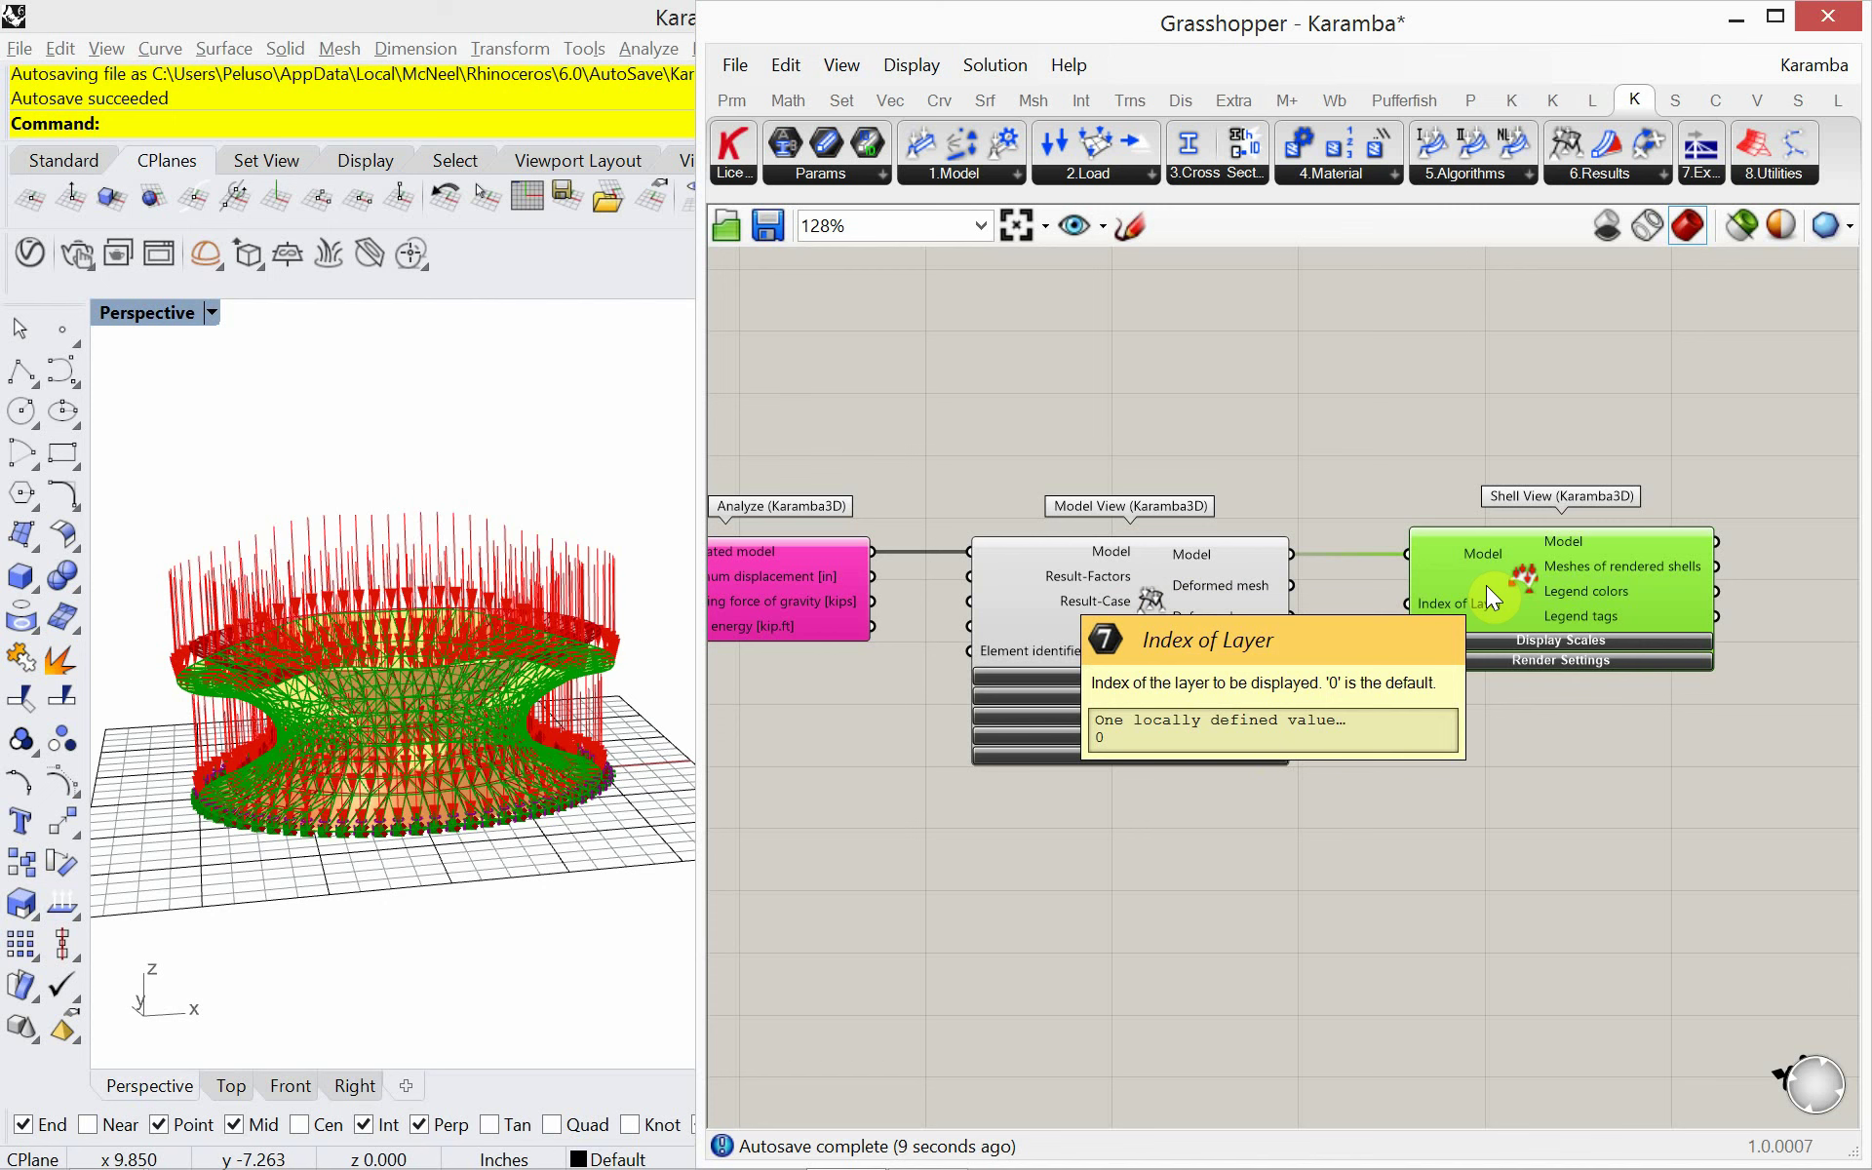
Limit the viewport preview to selected components, and compare the Model View and Shell View previews.
left_click(1740, 229)
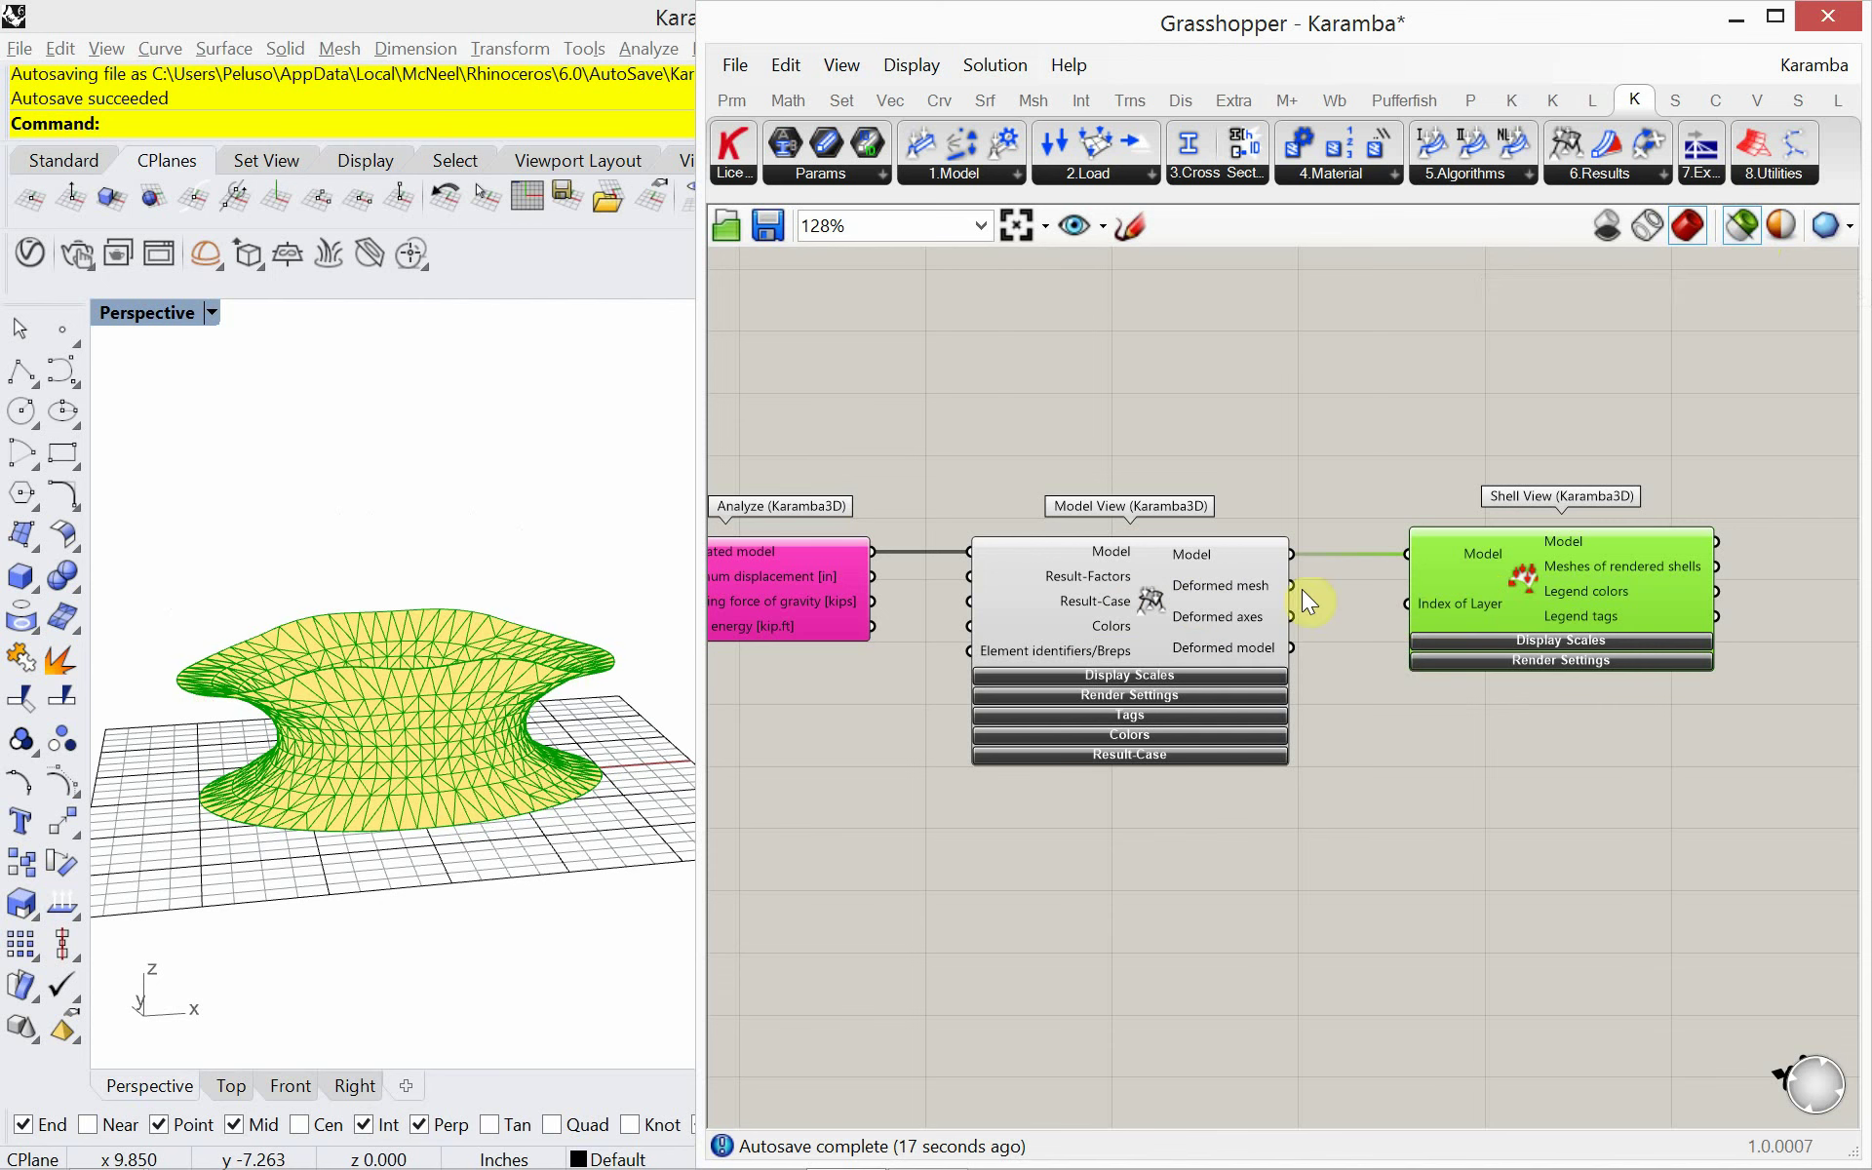
left_click(1108, 606)
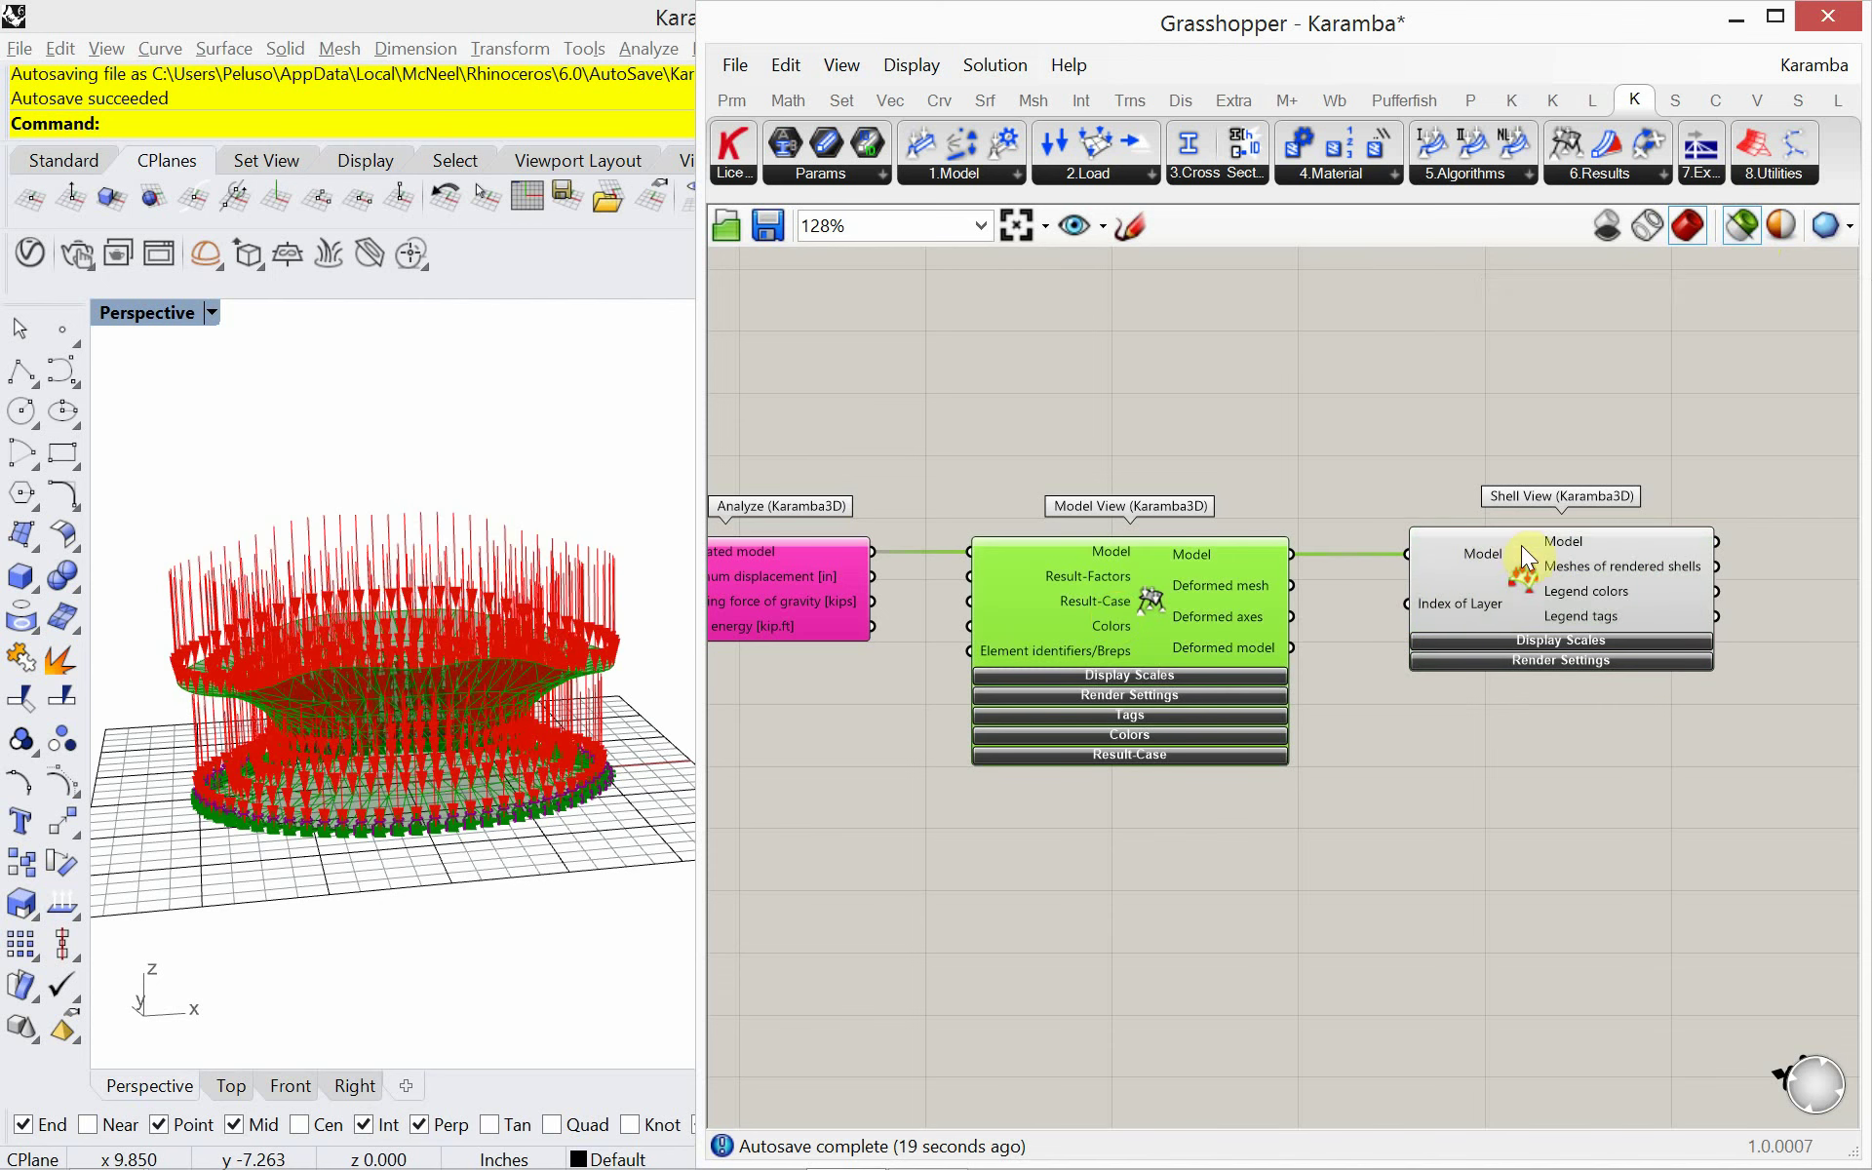
left_click(1521, 578)
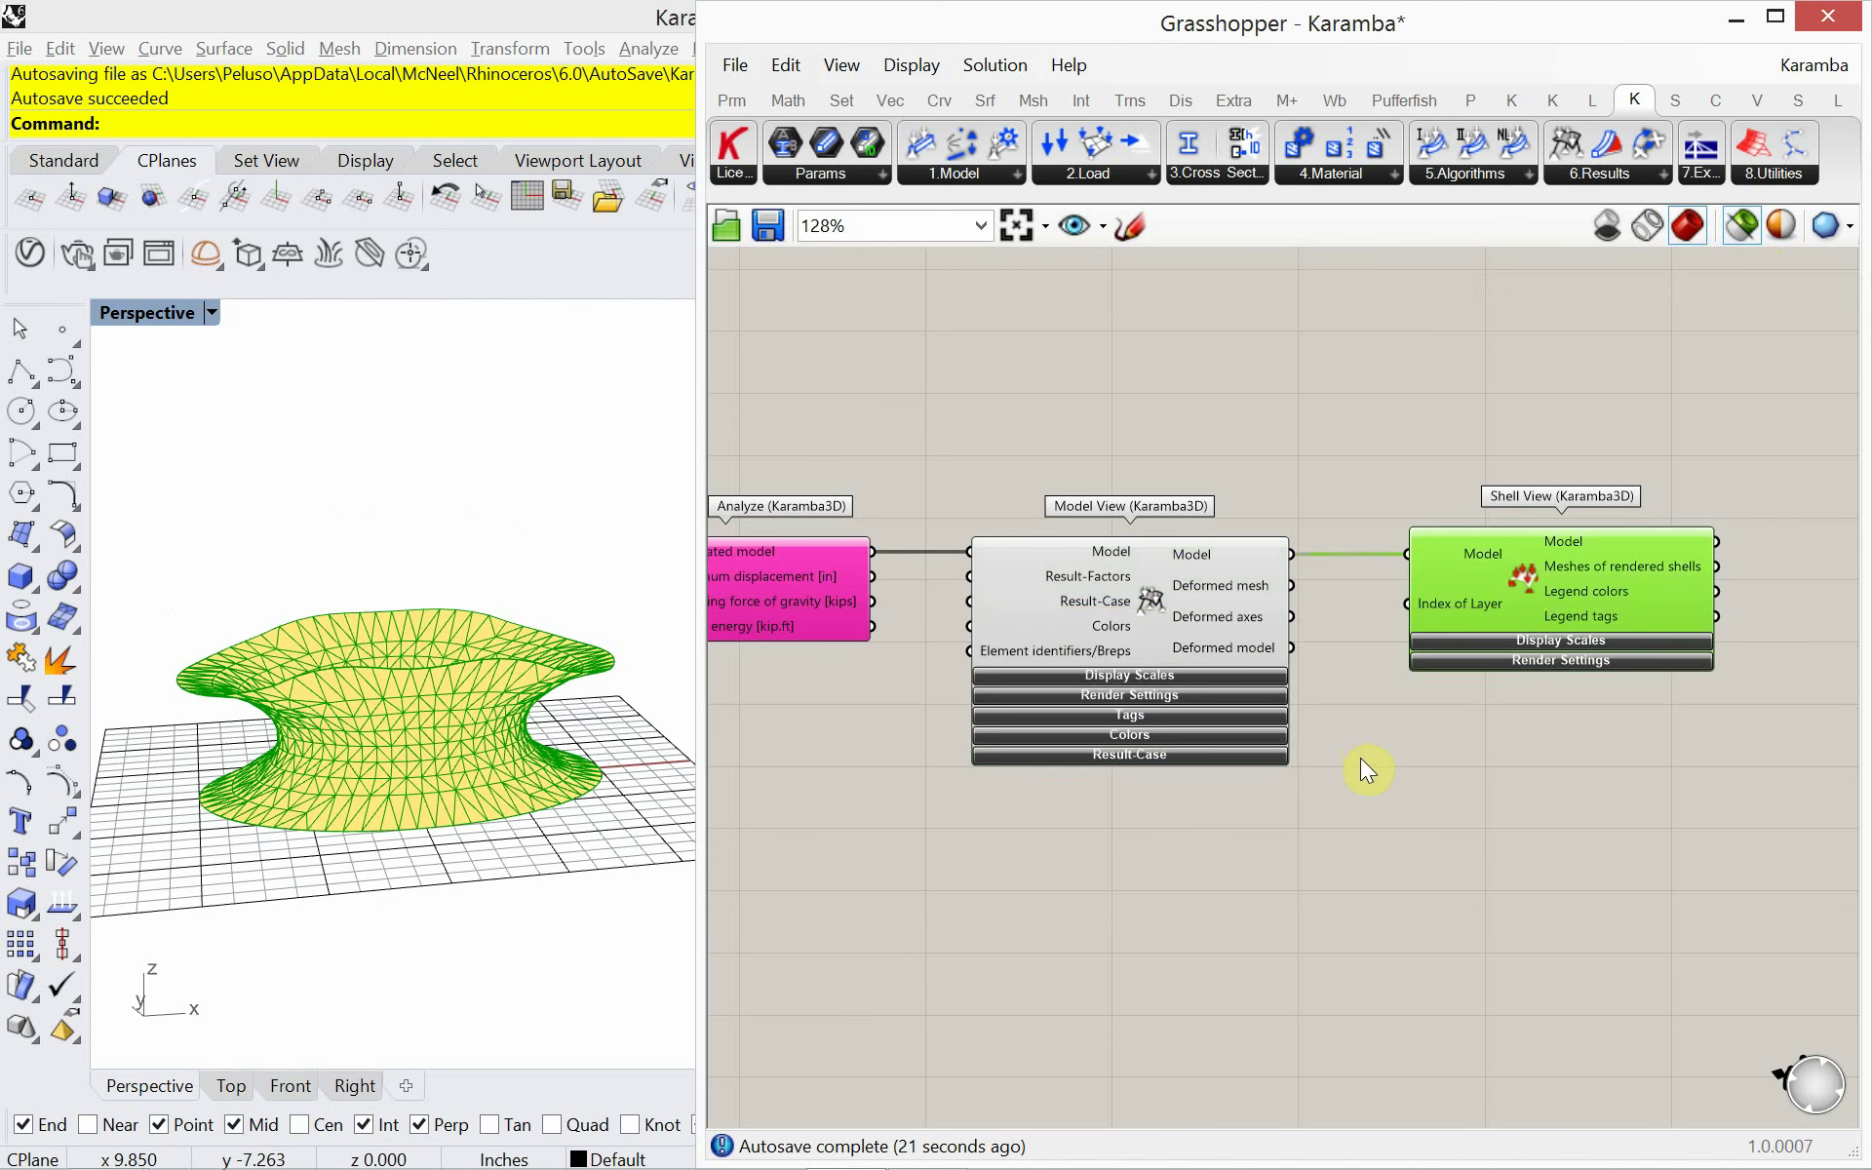
right_click_drag(1363, 760, 1497, 729)
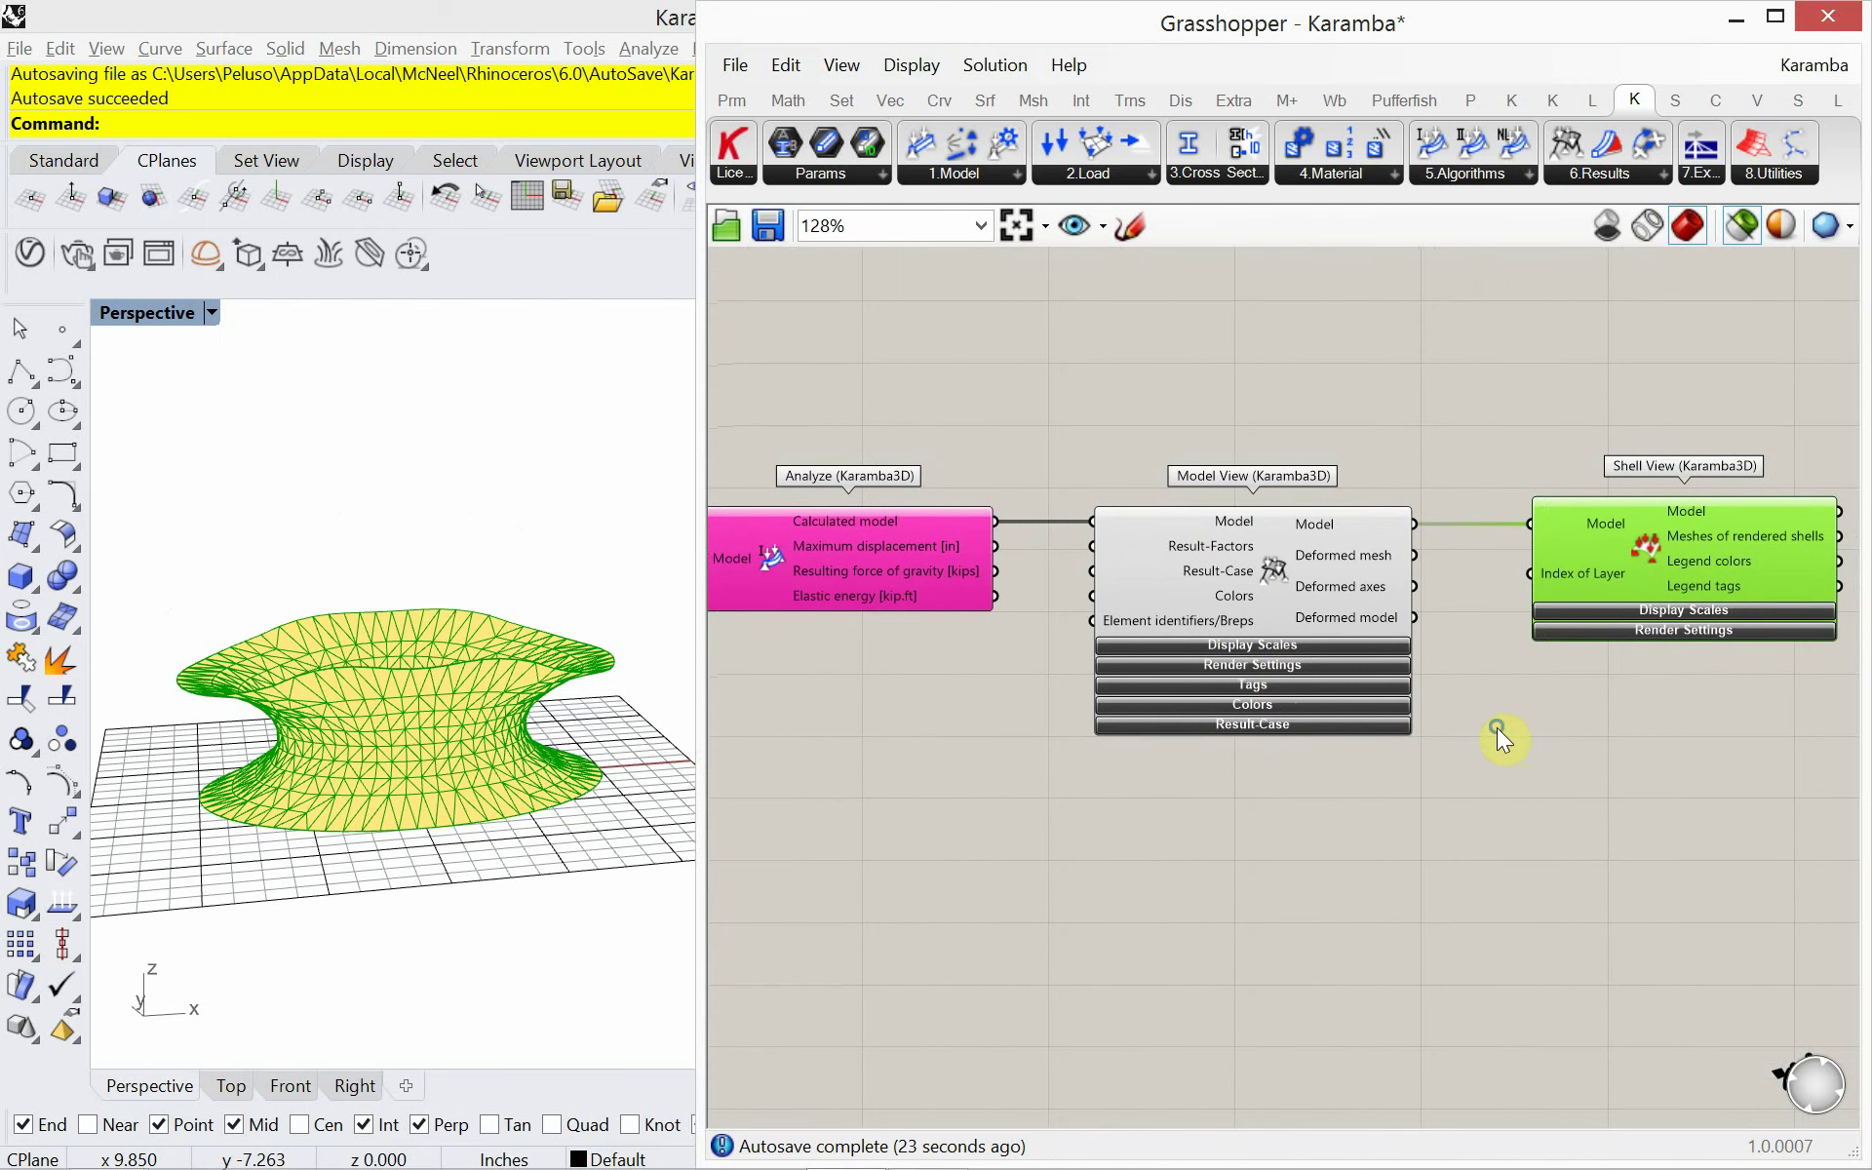
mouse_move(1153, 598)
double_click(906, 821)
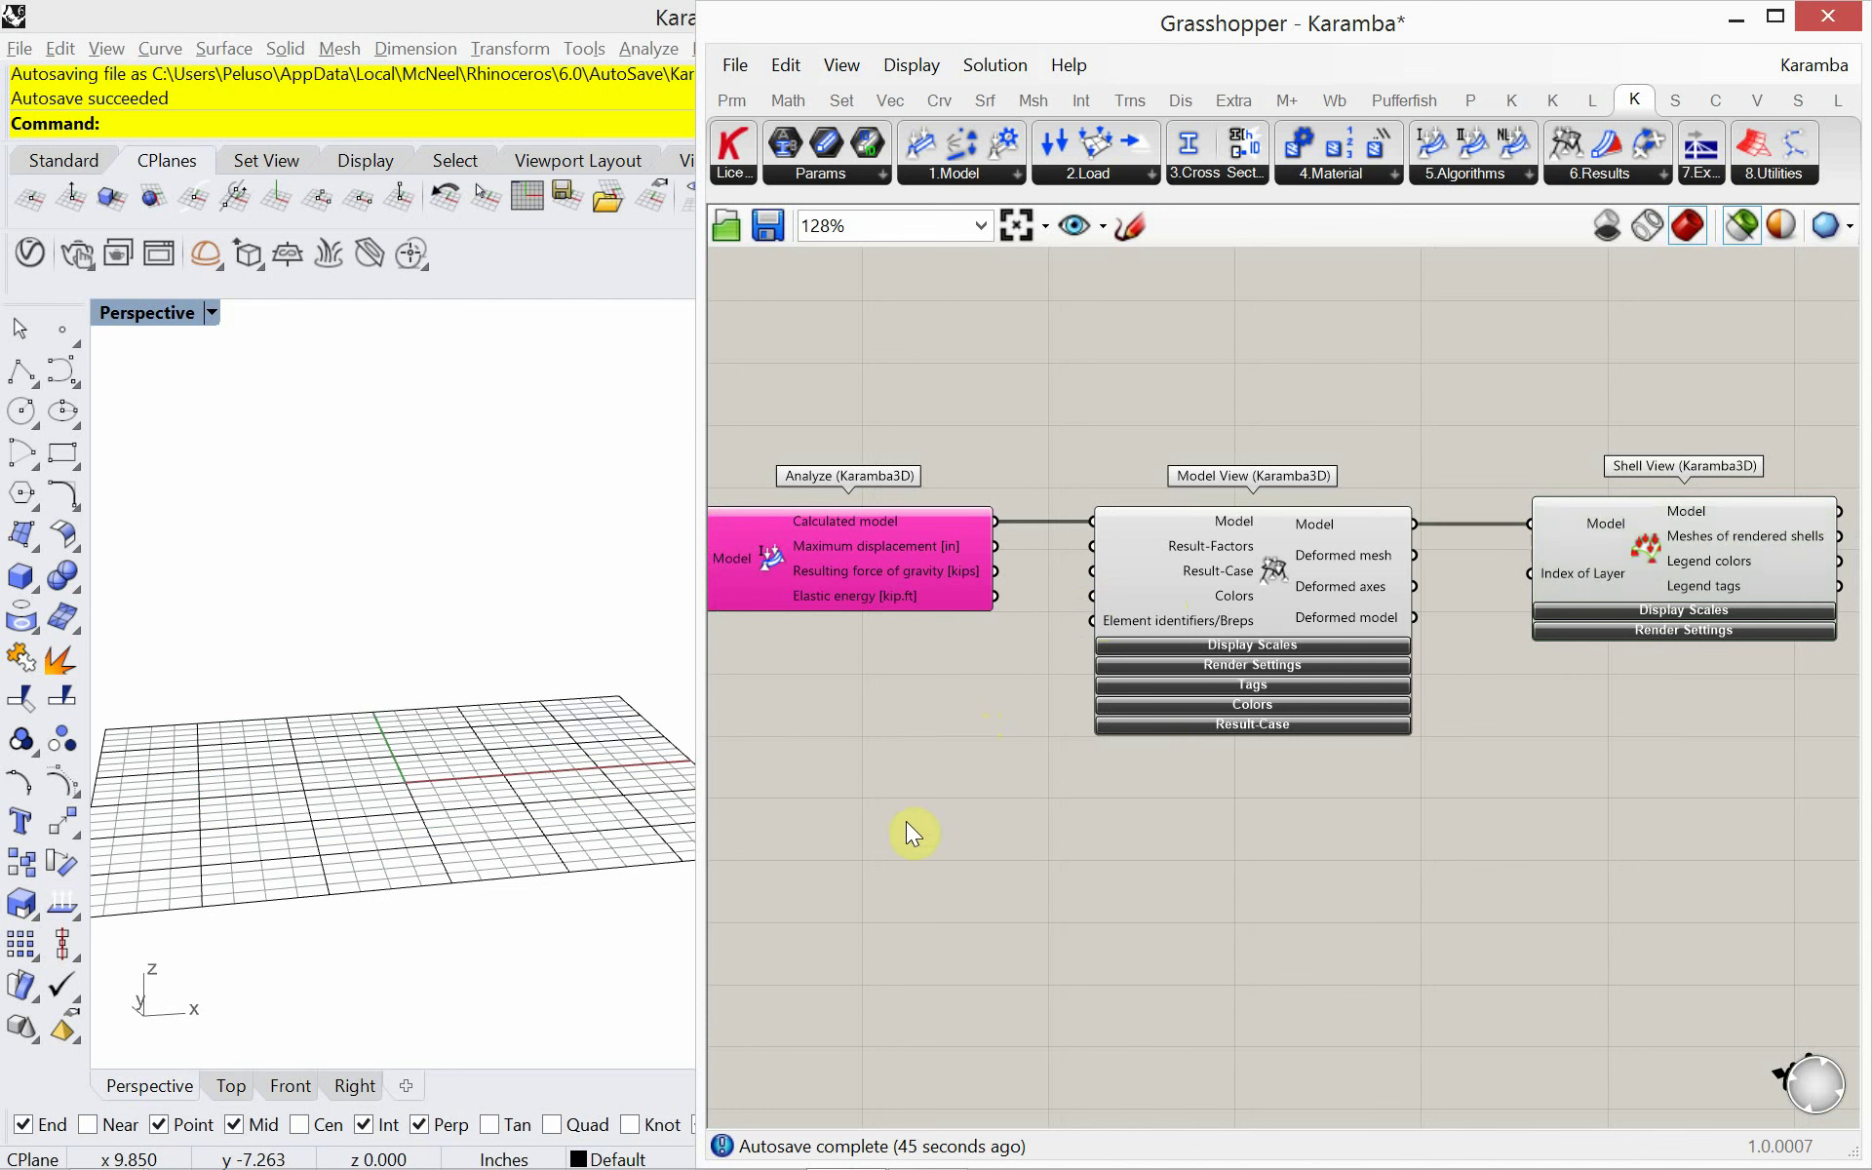
type("grad")
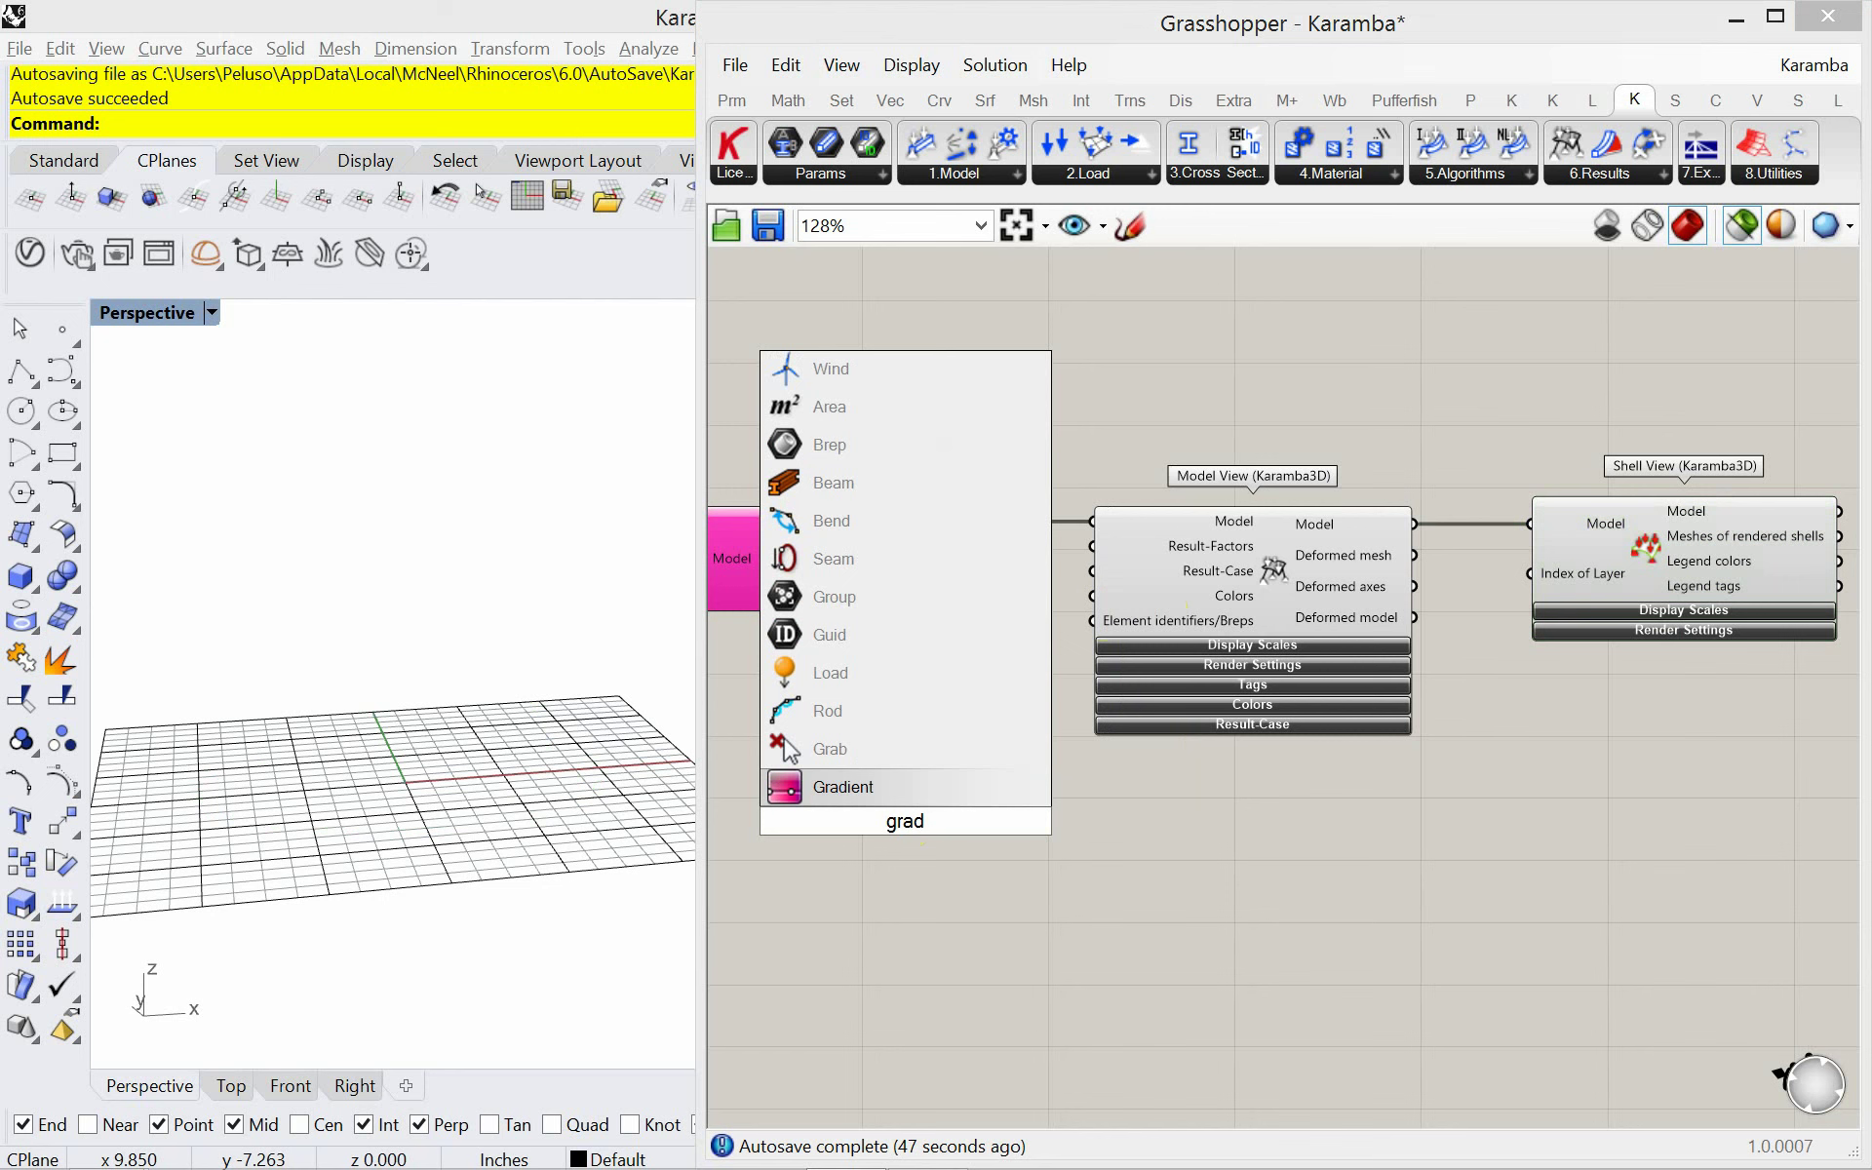
left_click(898, 790)
left_click_drag(904, 830, 941, 847)
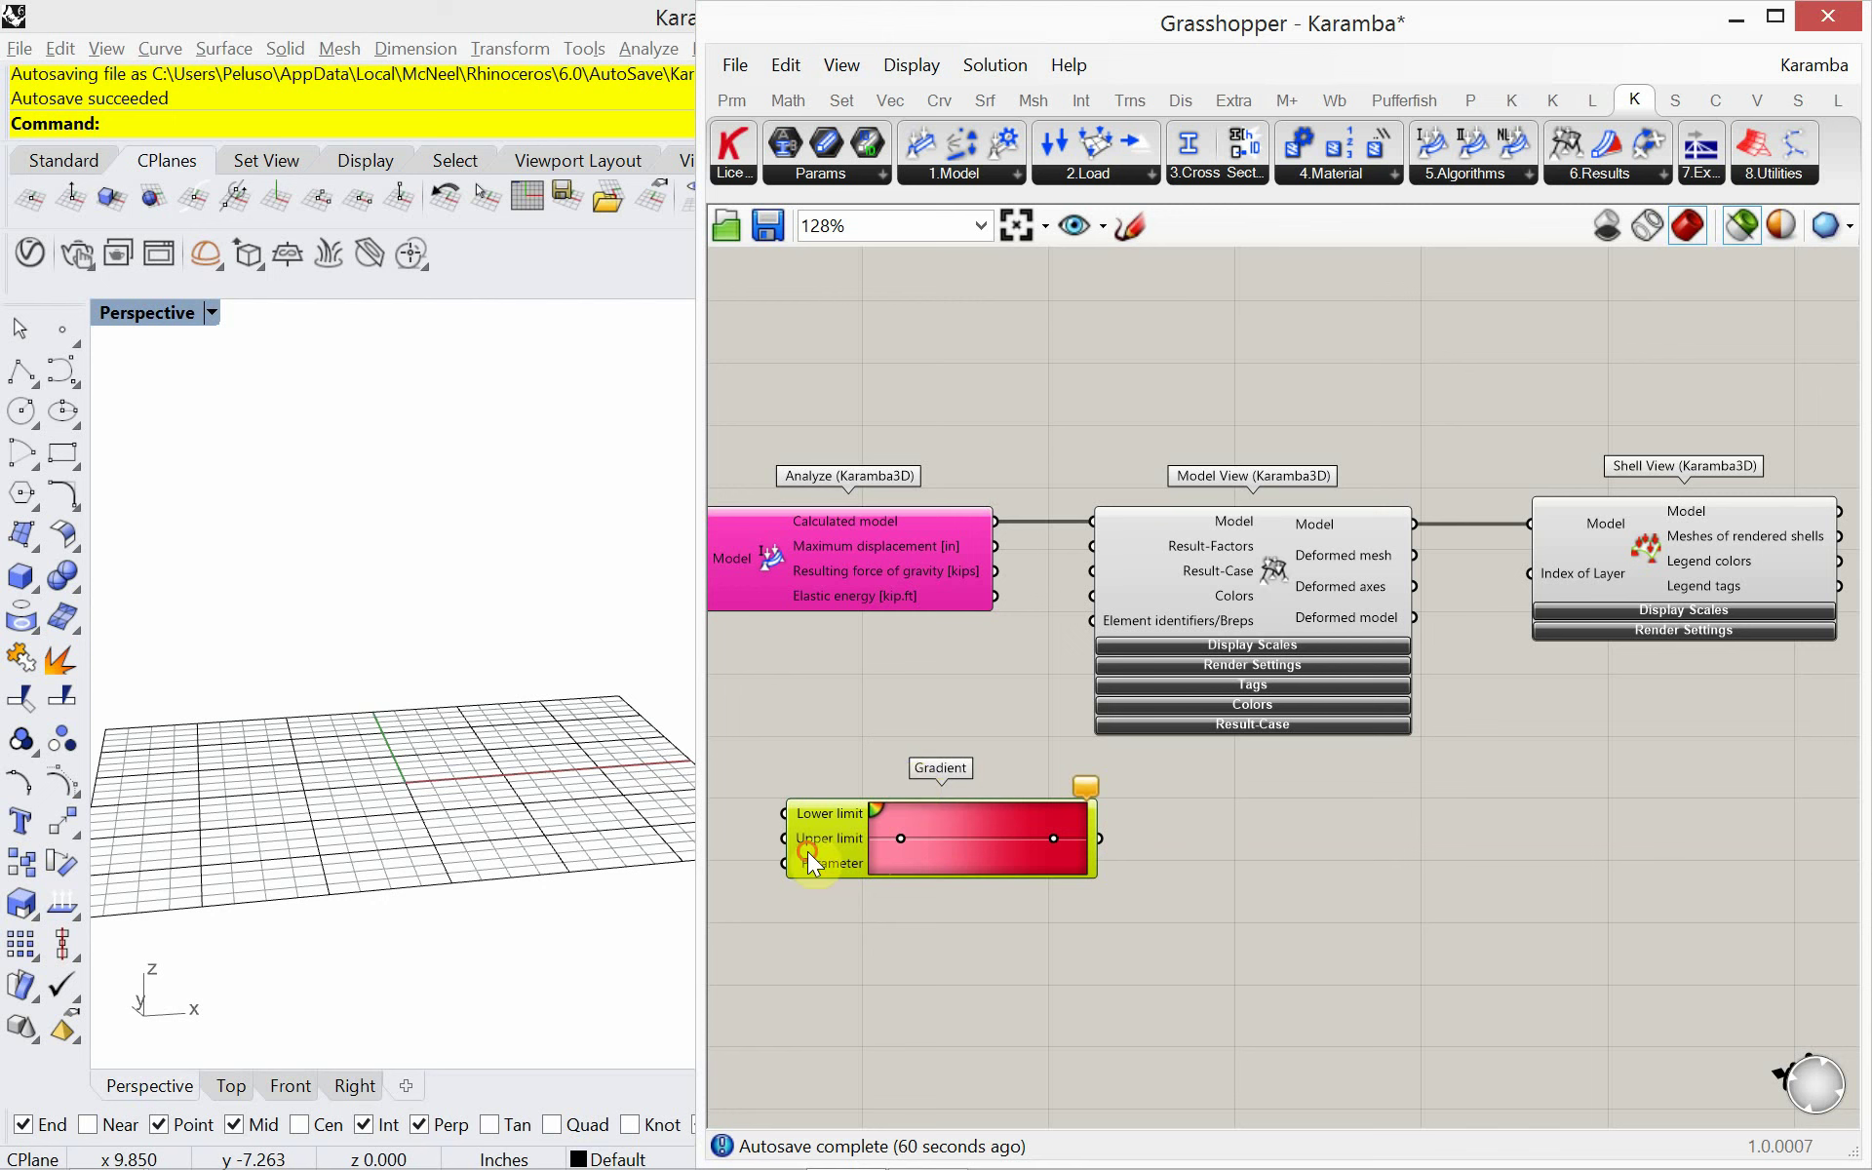
key("Delete")
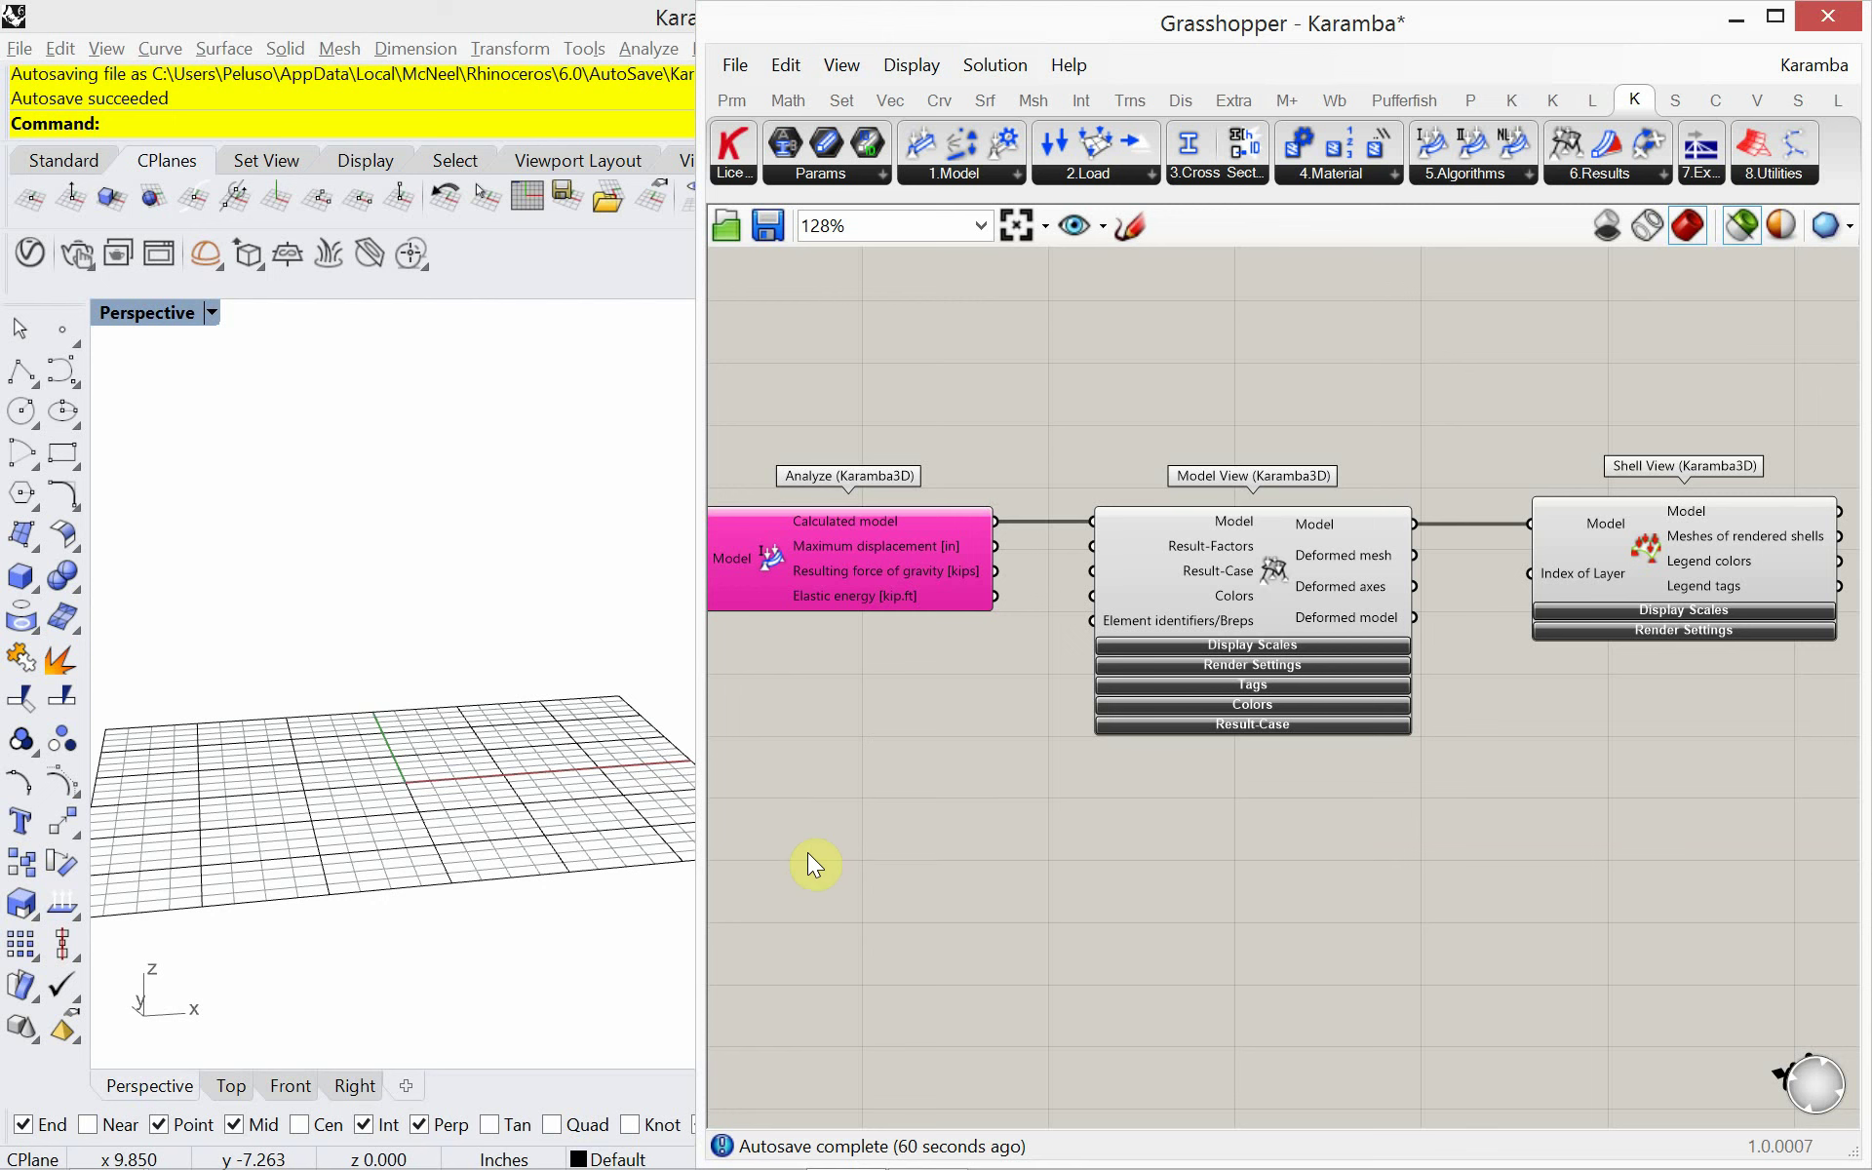
Preview Model View, then Shell View, and expand Shell View's Display Scales and Render Settings.
left_click(1173, 565)
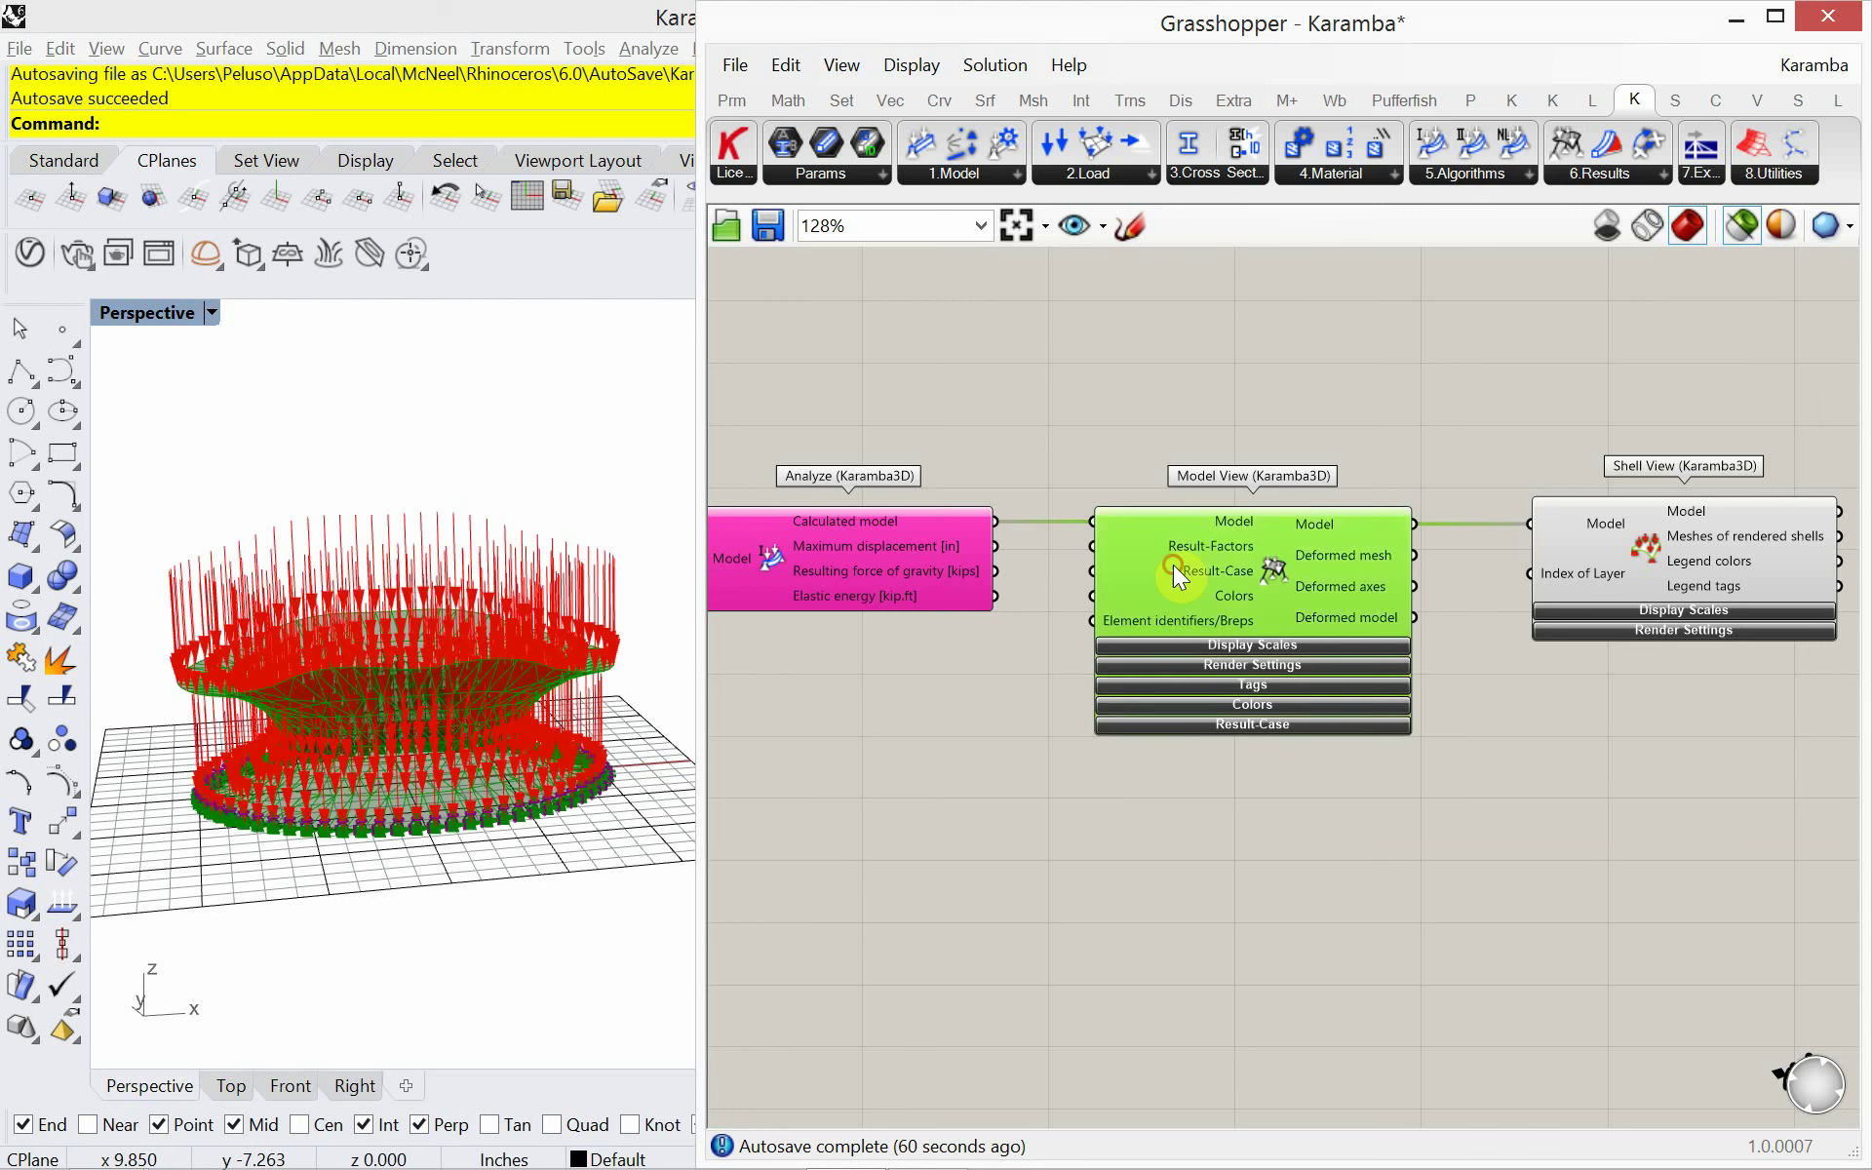
left_click(1625, 565)
right_click_drag(1509, 832, 1390, 817)
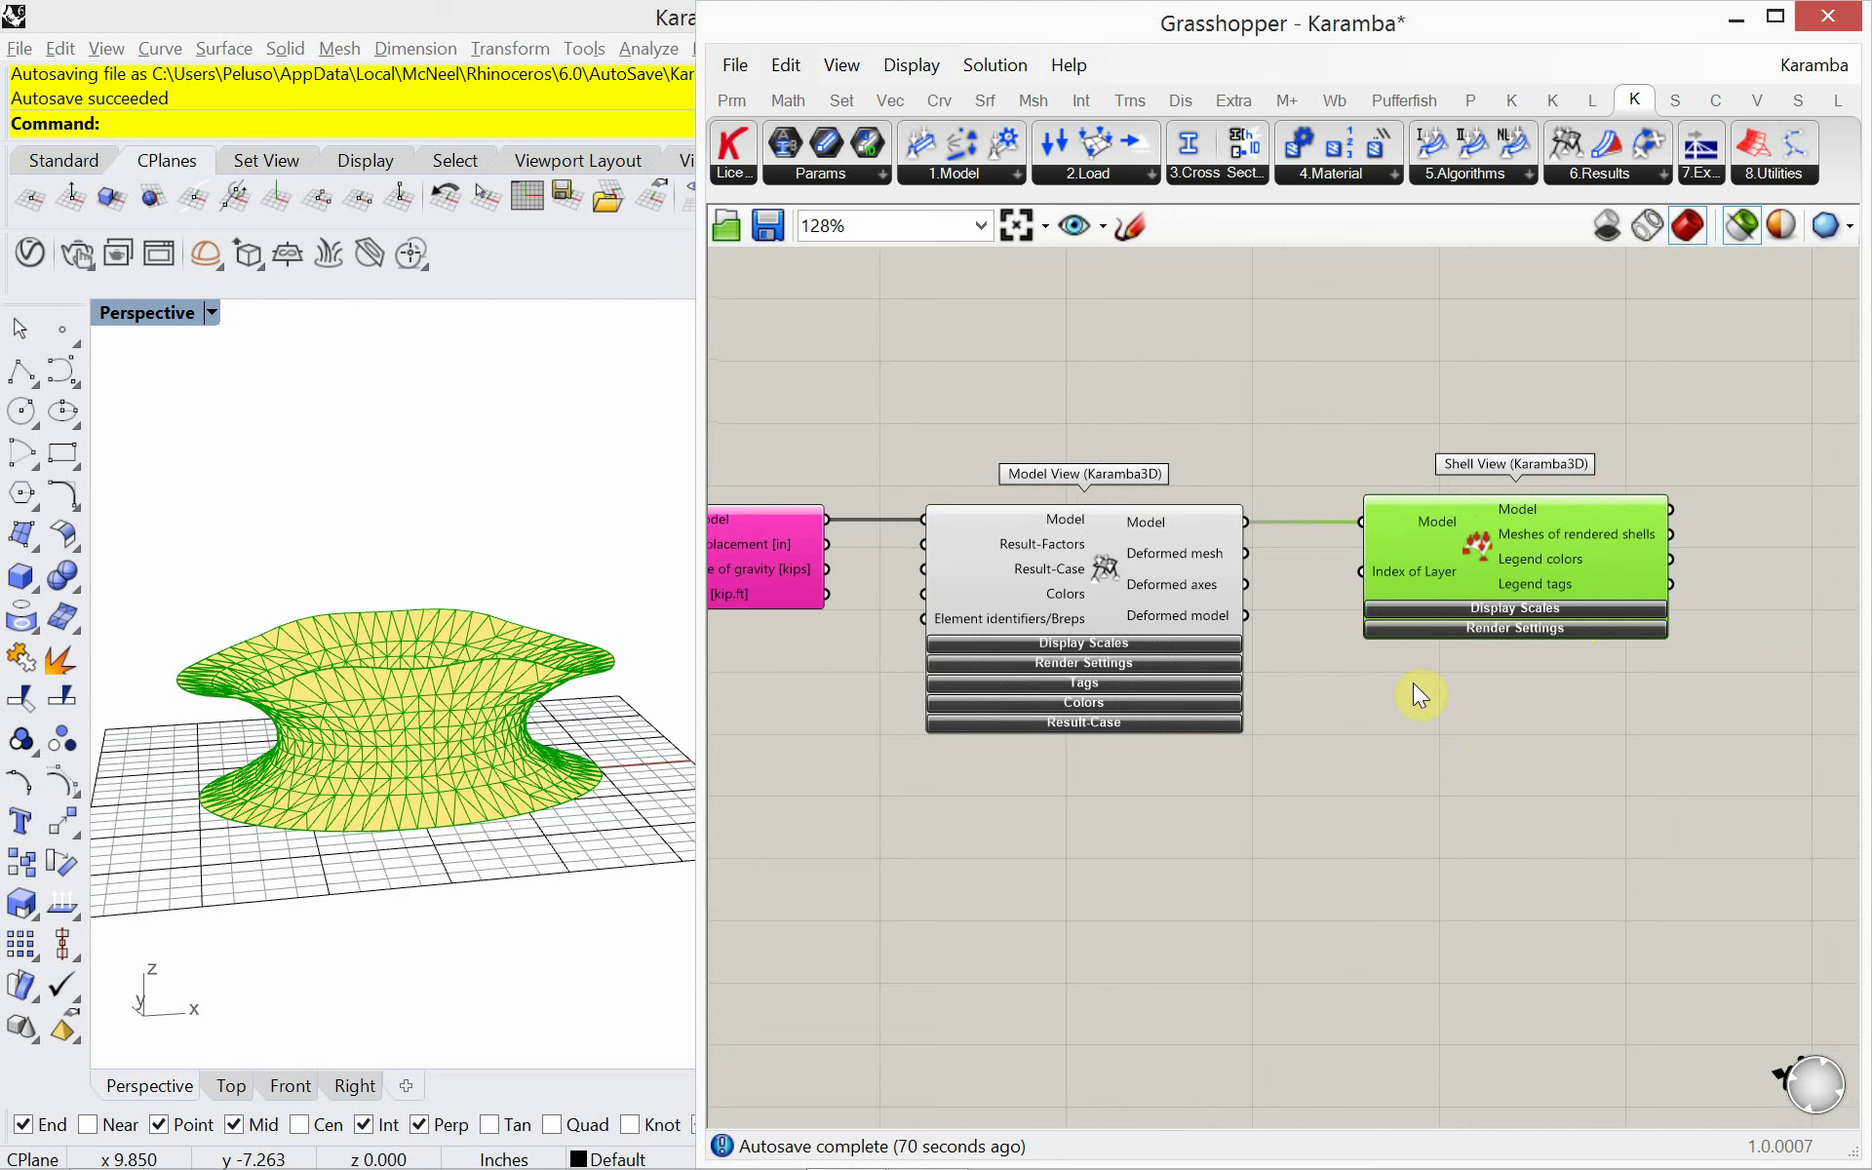
left_click(1464, 611)
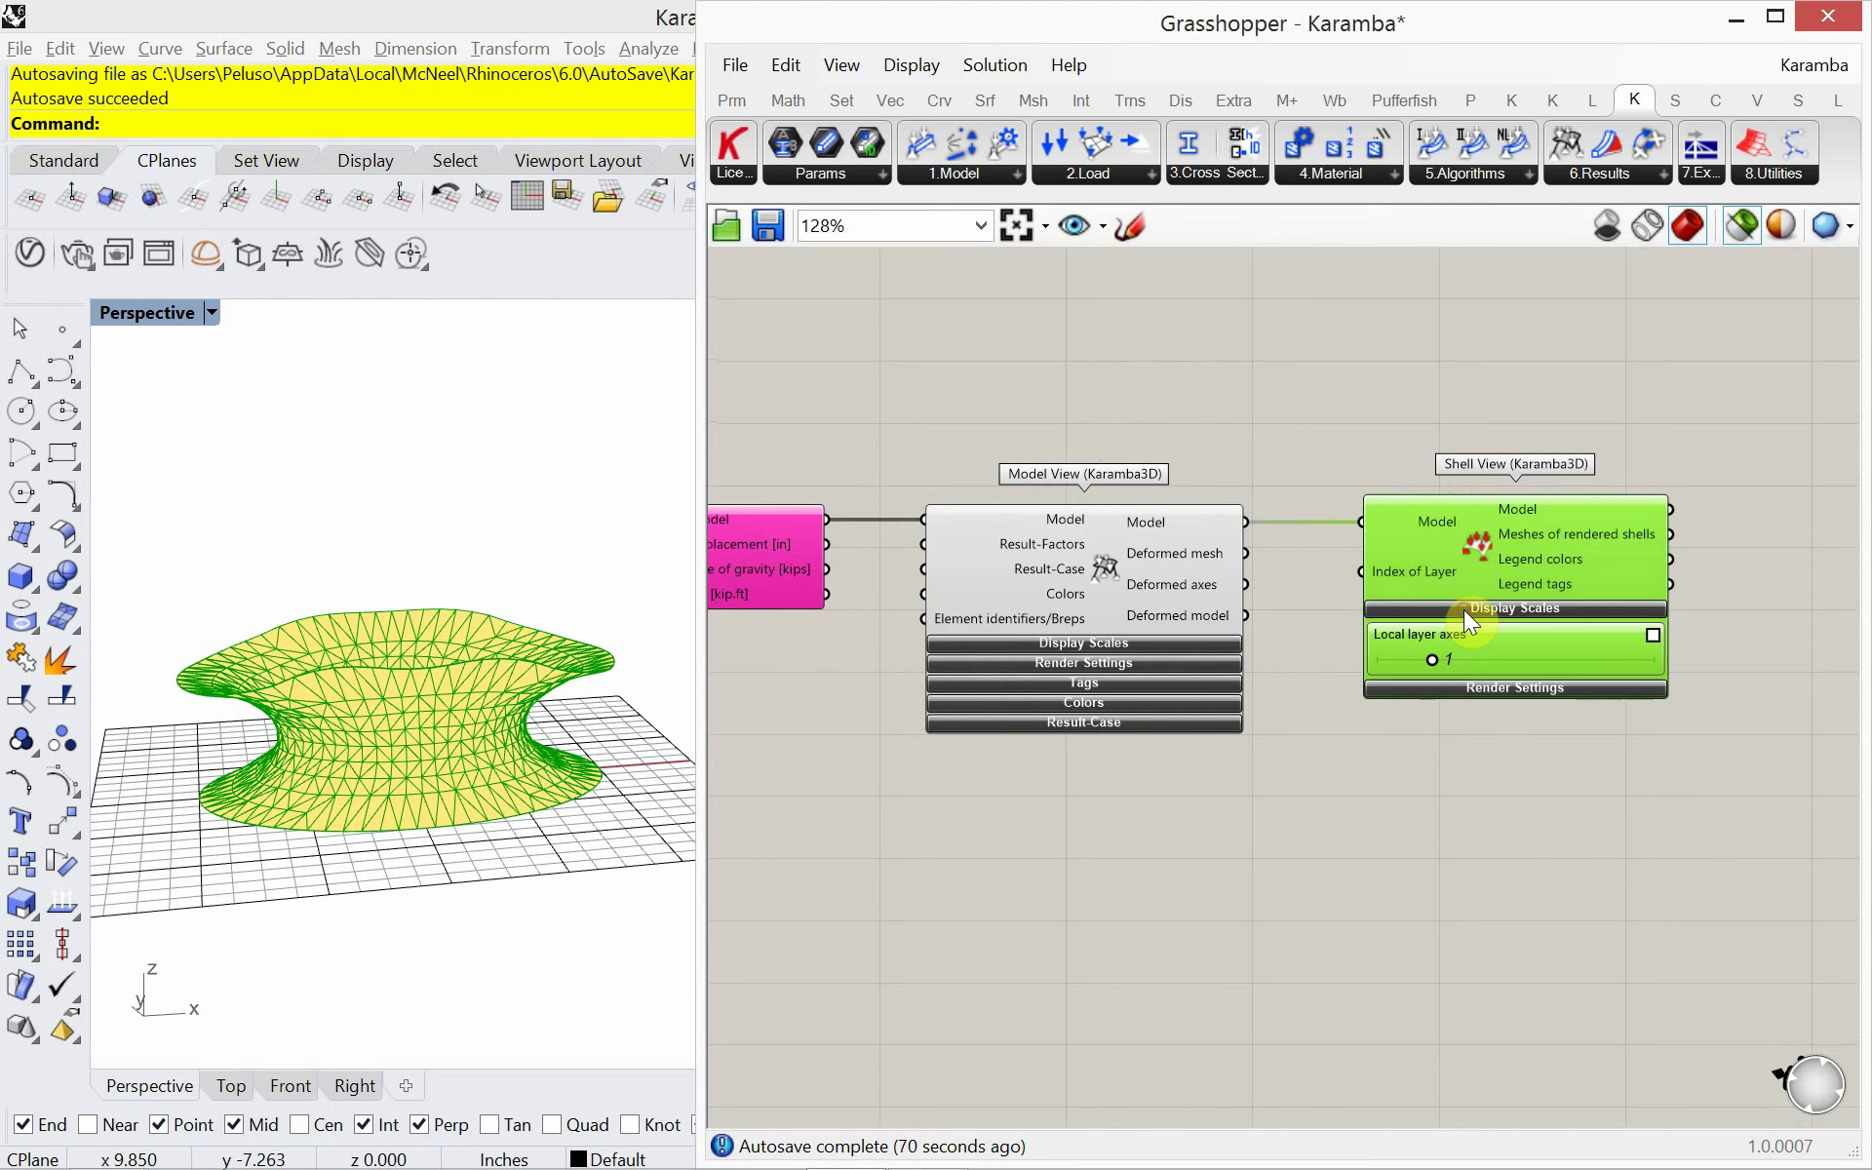
left_click(1470, 688)
right_click_drag(1282, 868, 1214, 822)
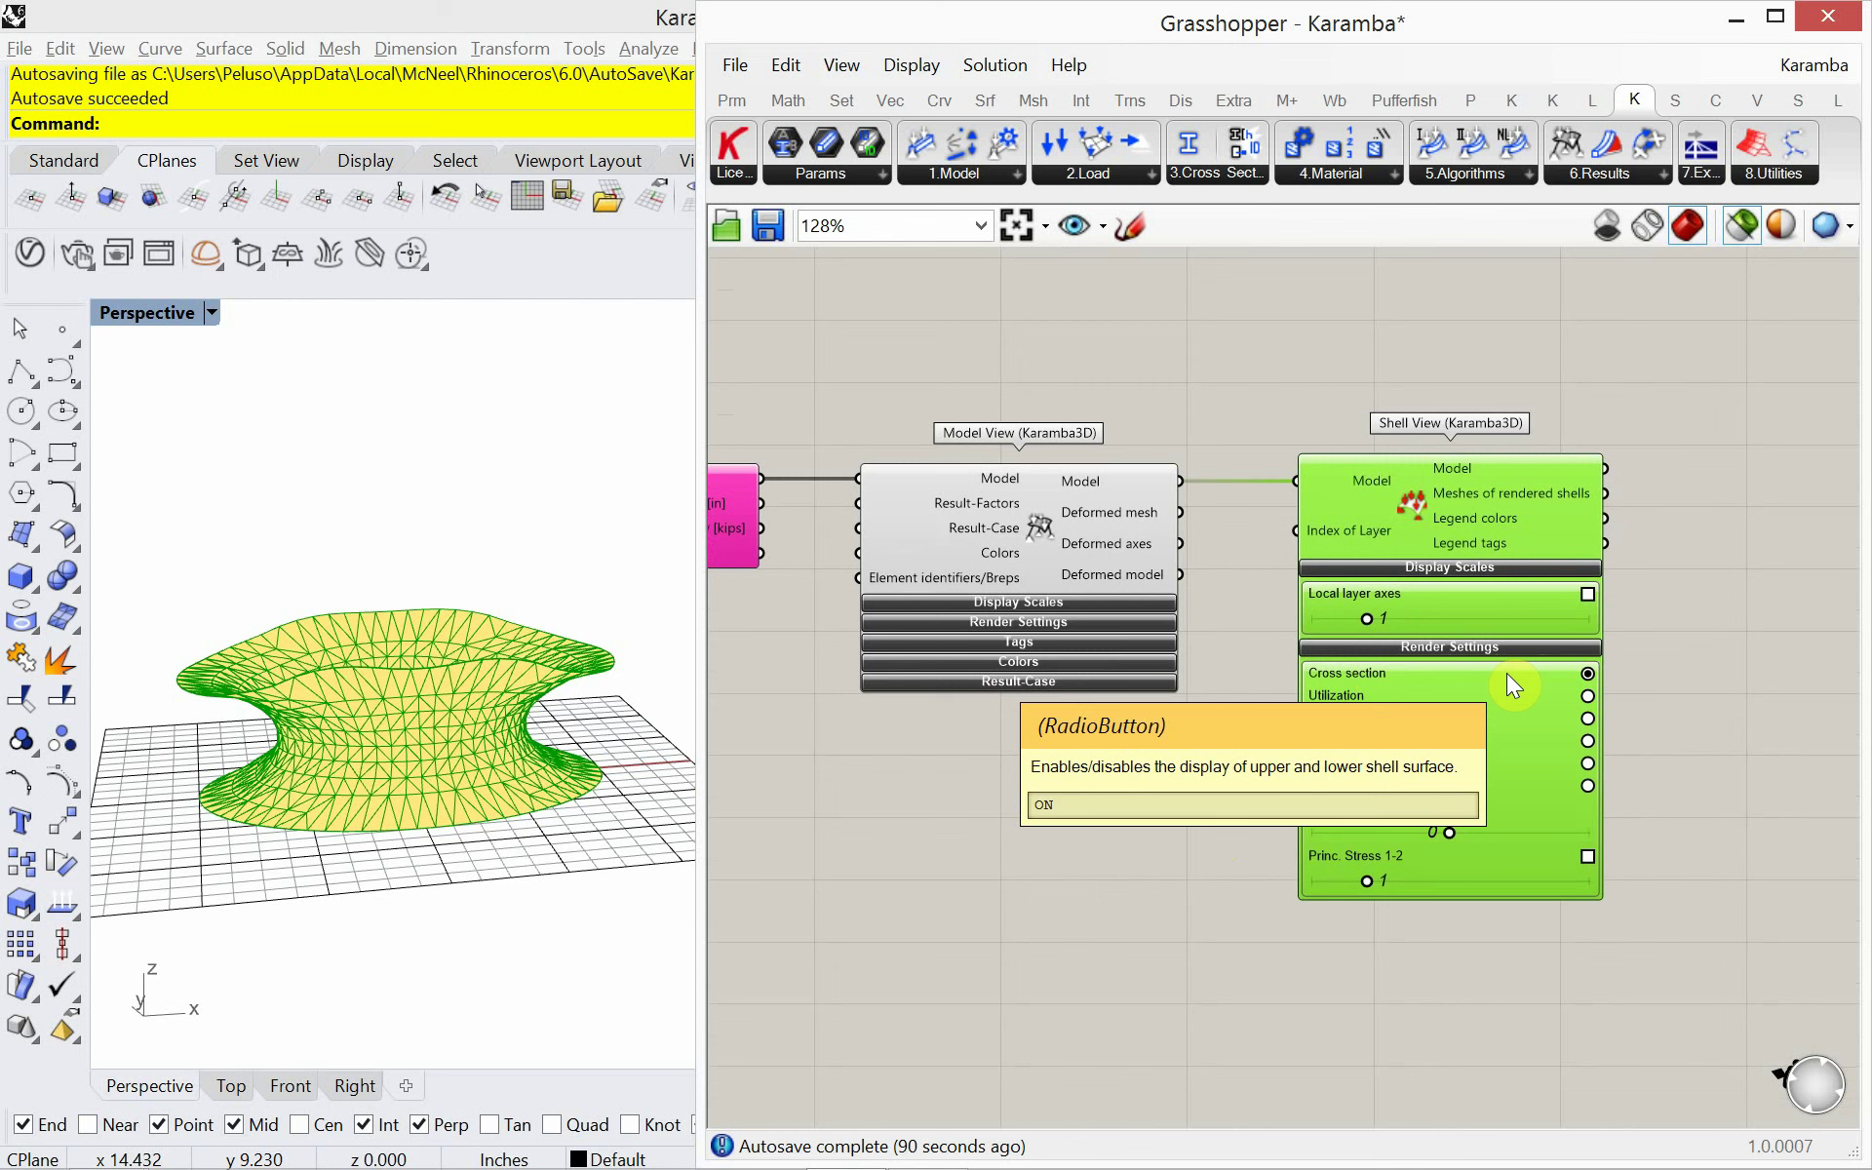
Compare Shell View's Utilization, Displacement, Princ. Stress 1 and Princ. Stress 2 renderings, and return to Utilization.
left_click(1589, 695)
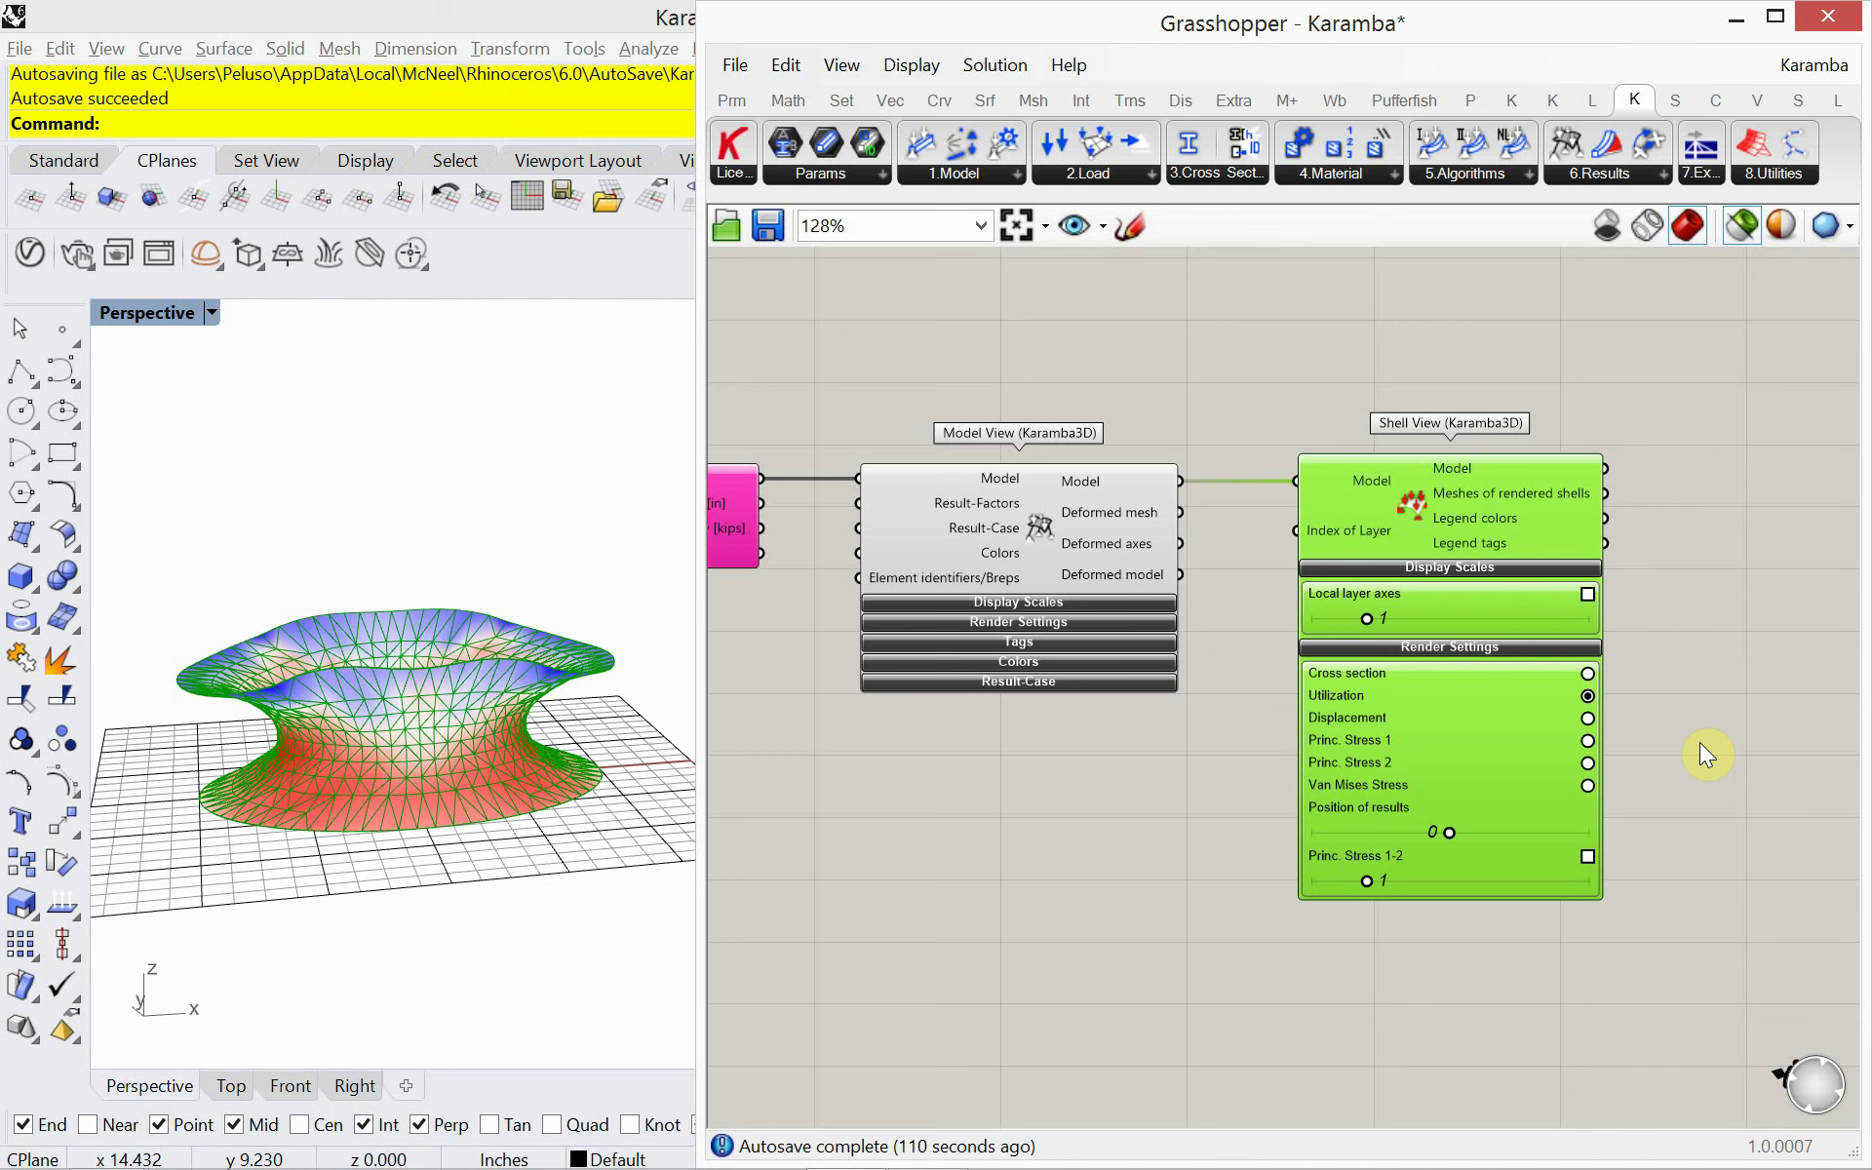
left_click(1587, 718)
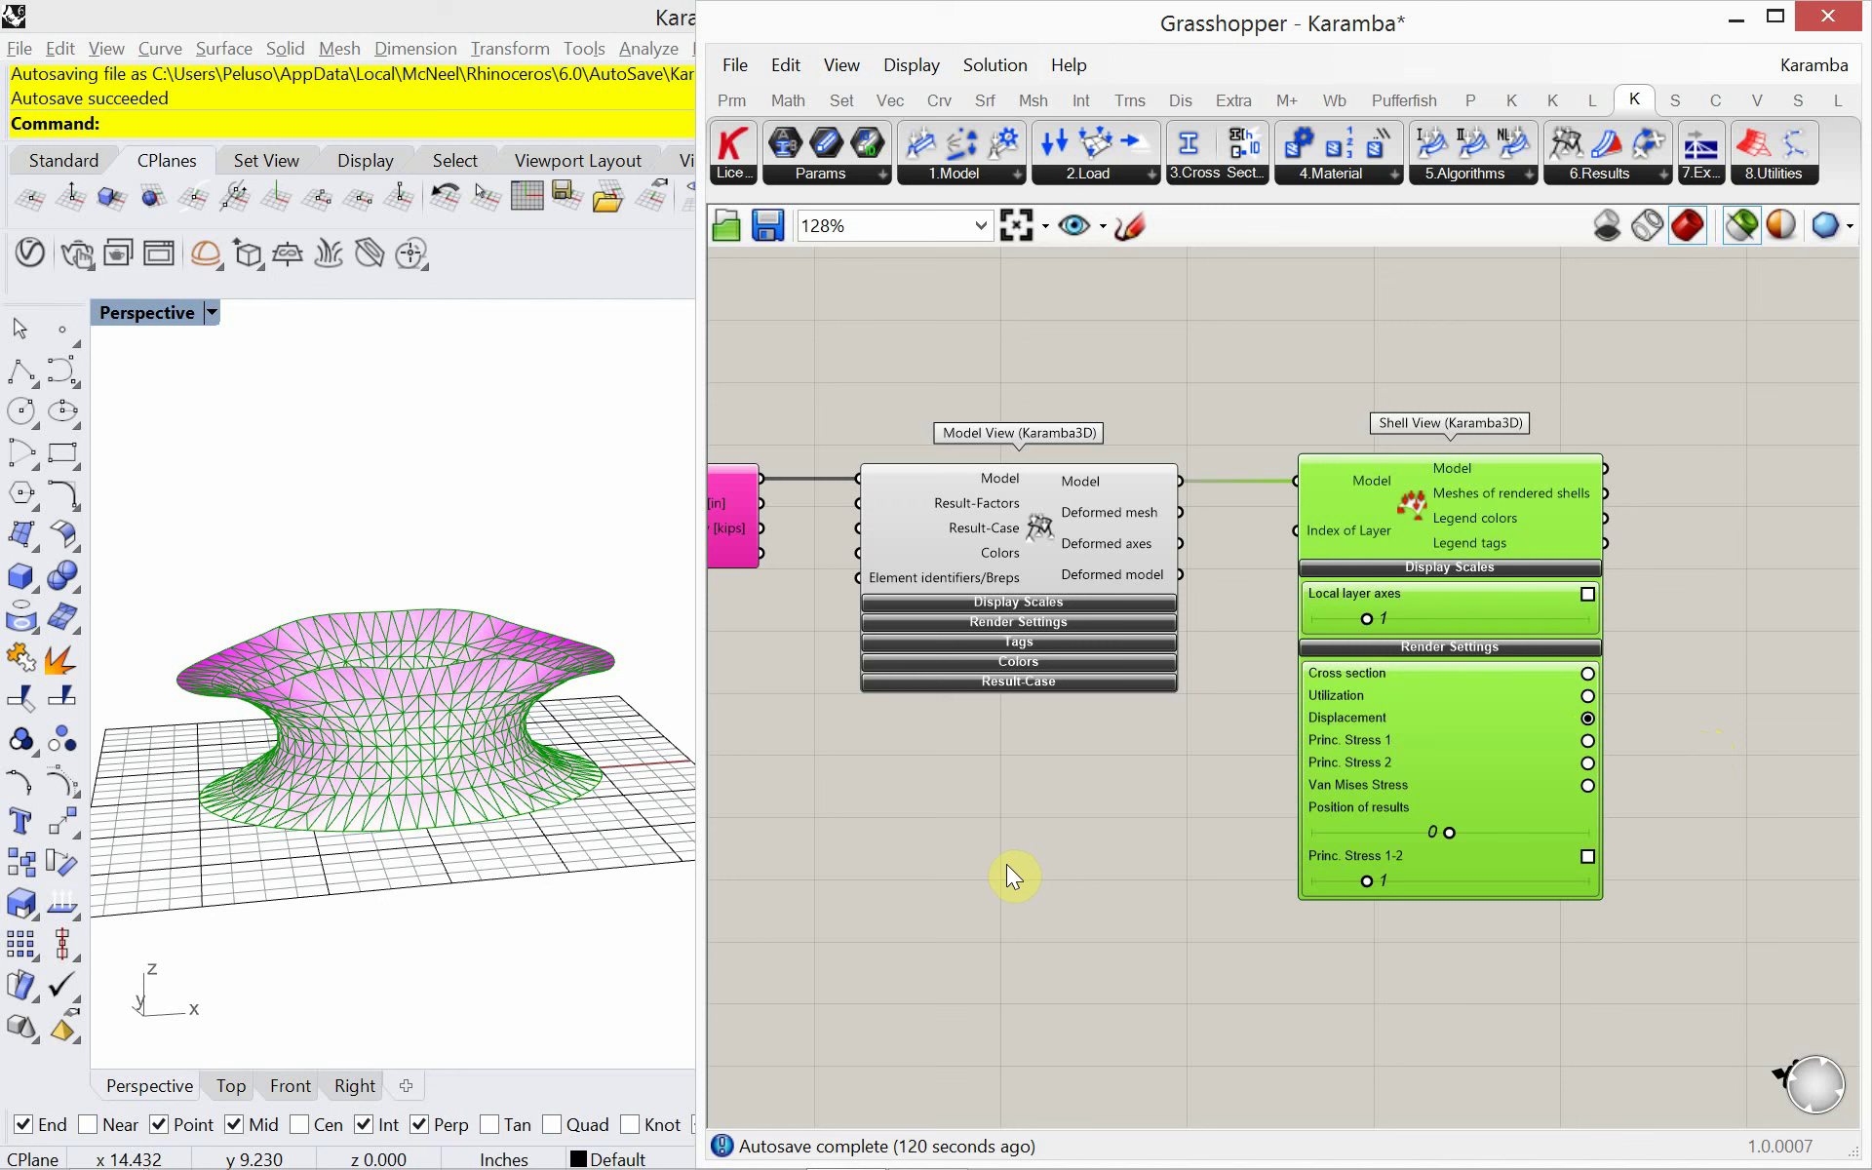
left_click(1587, 741)
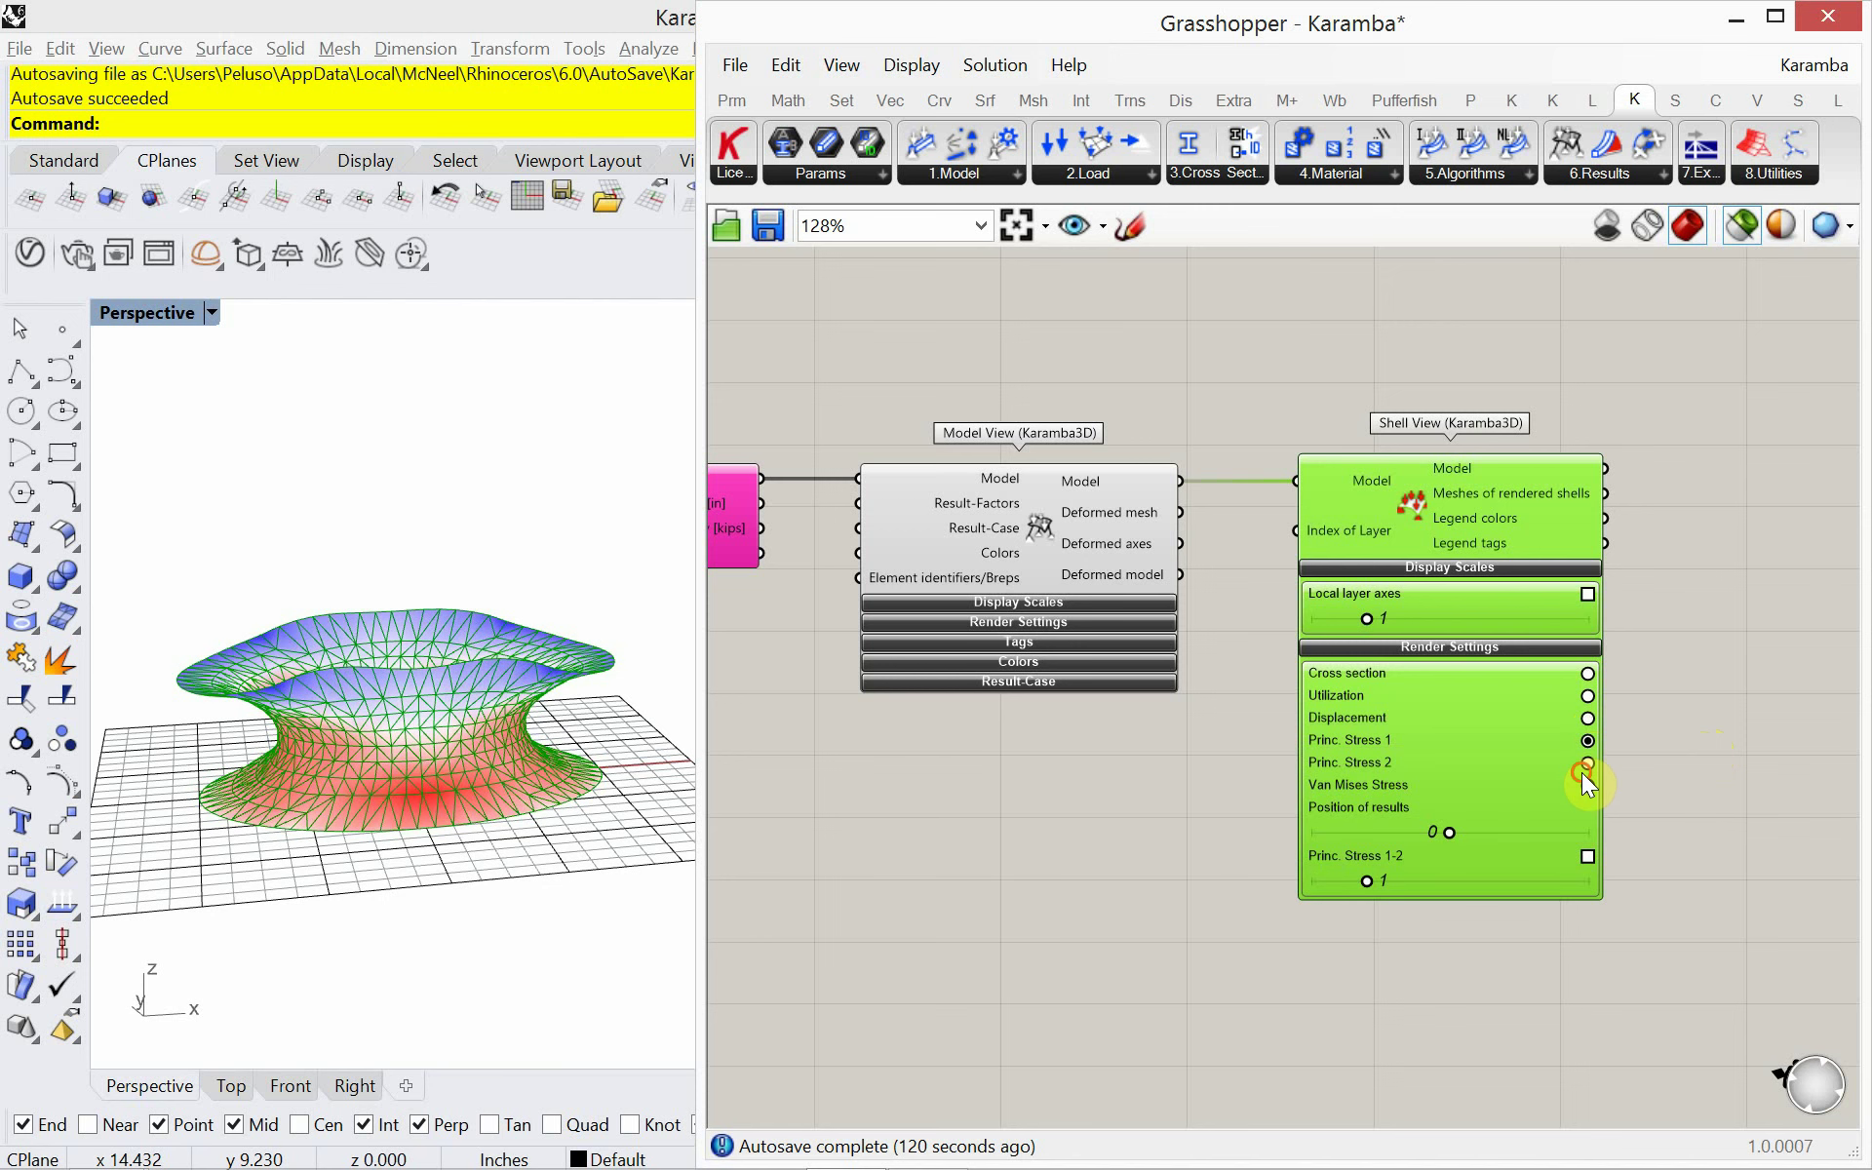
left_click(1584, 767)
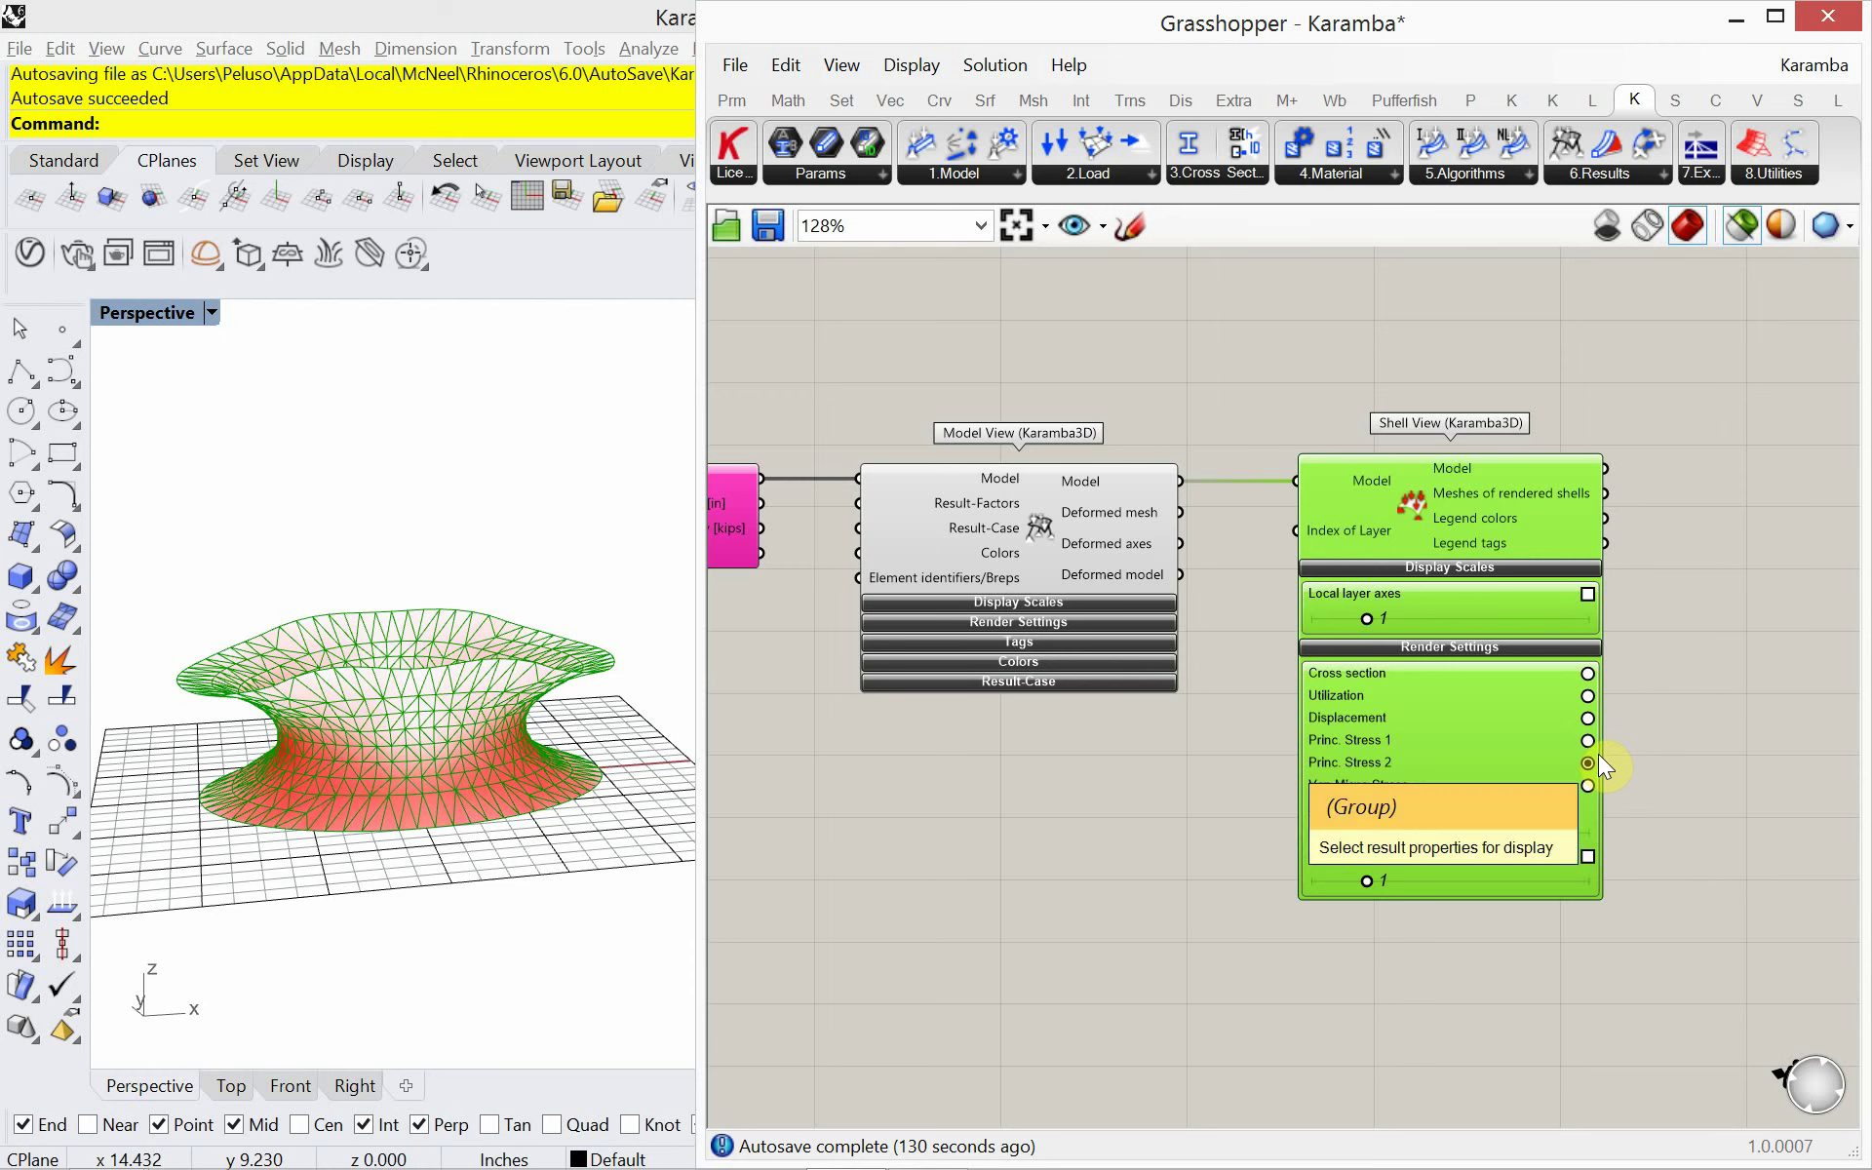
left_click(1588, 697)
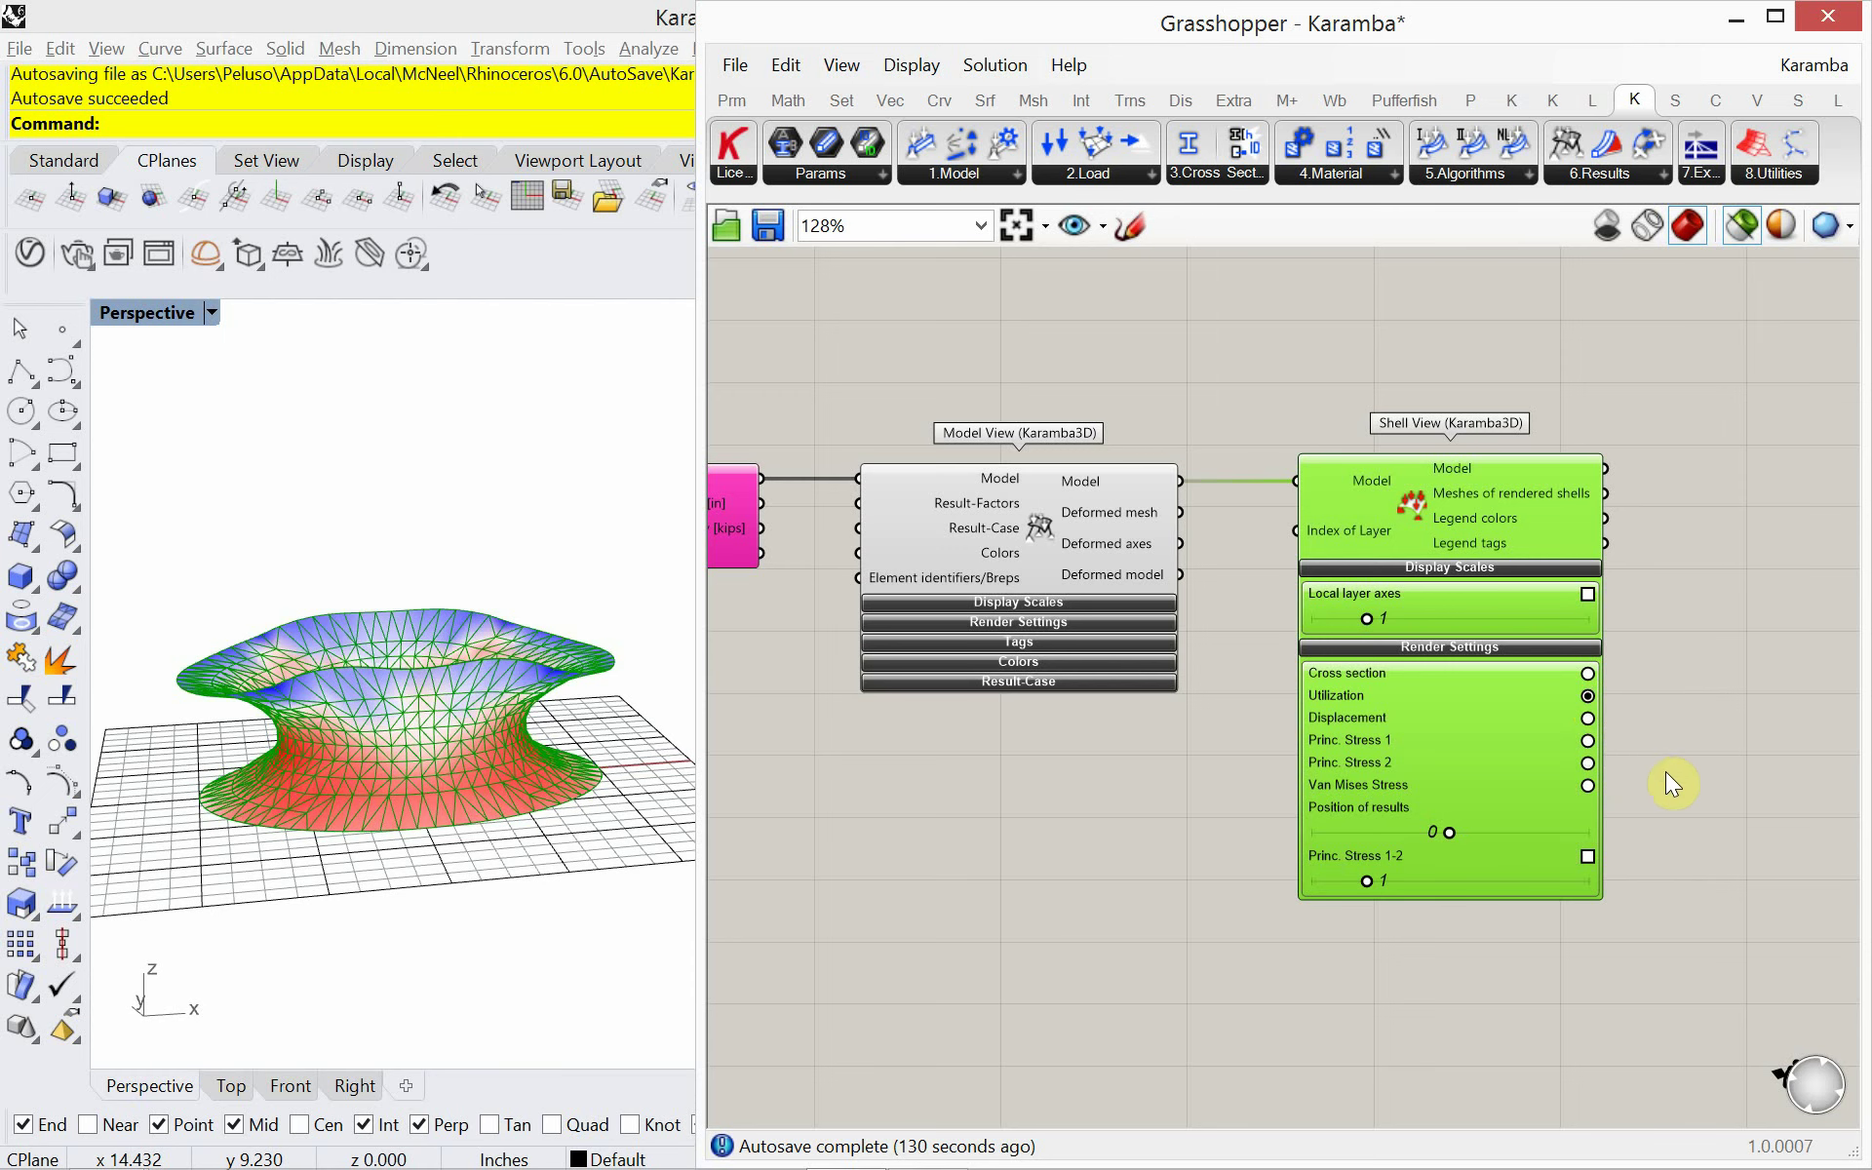
Add a Legend component beside Shell View and place it near the Legend colors and Legend tags outputs.
right_click_drag(1665, 773, 1388, 762)
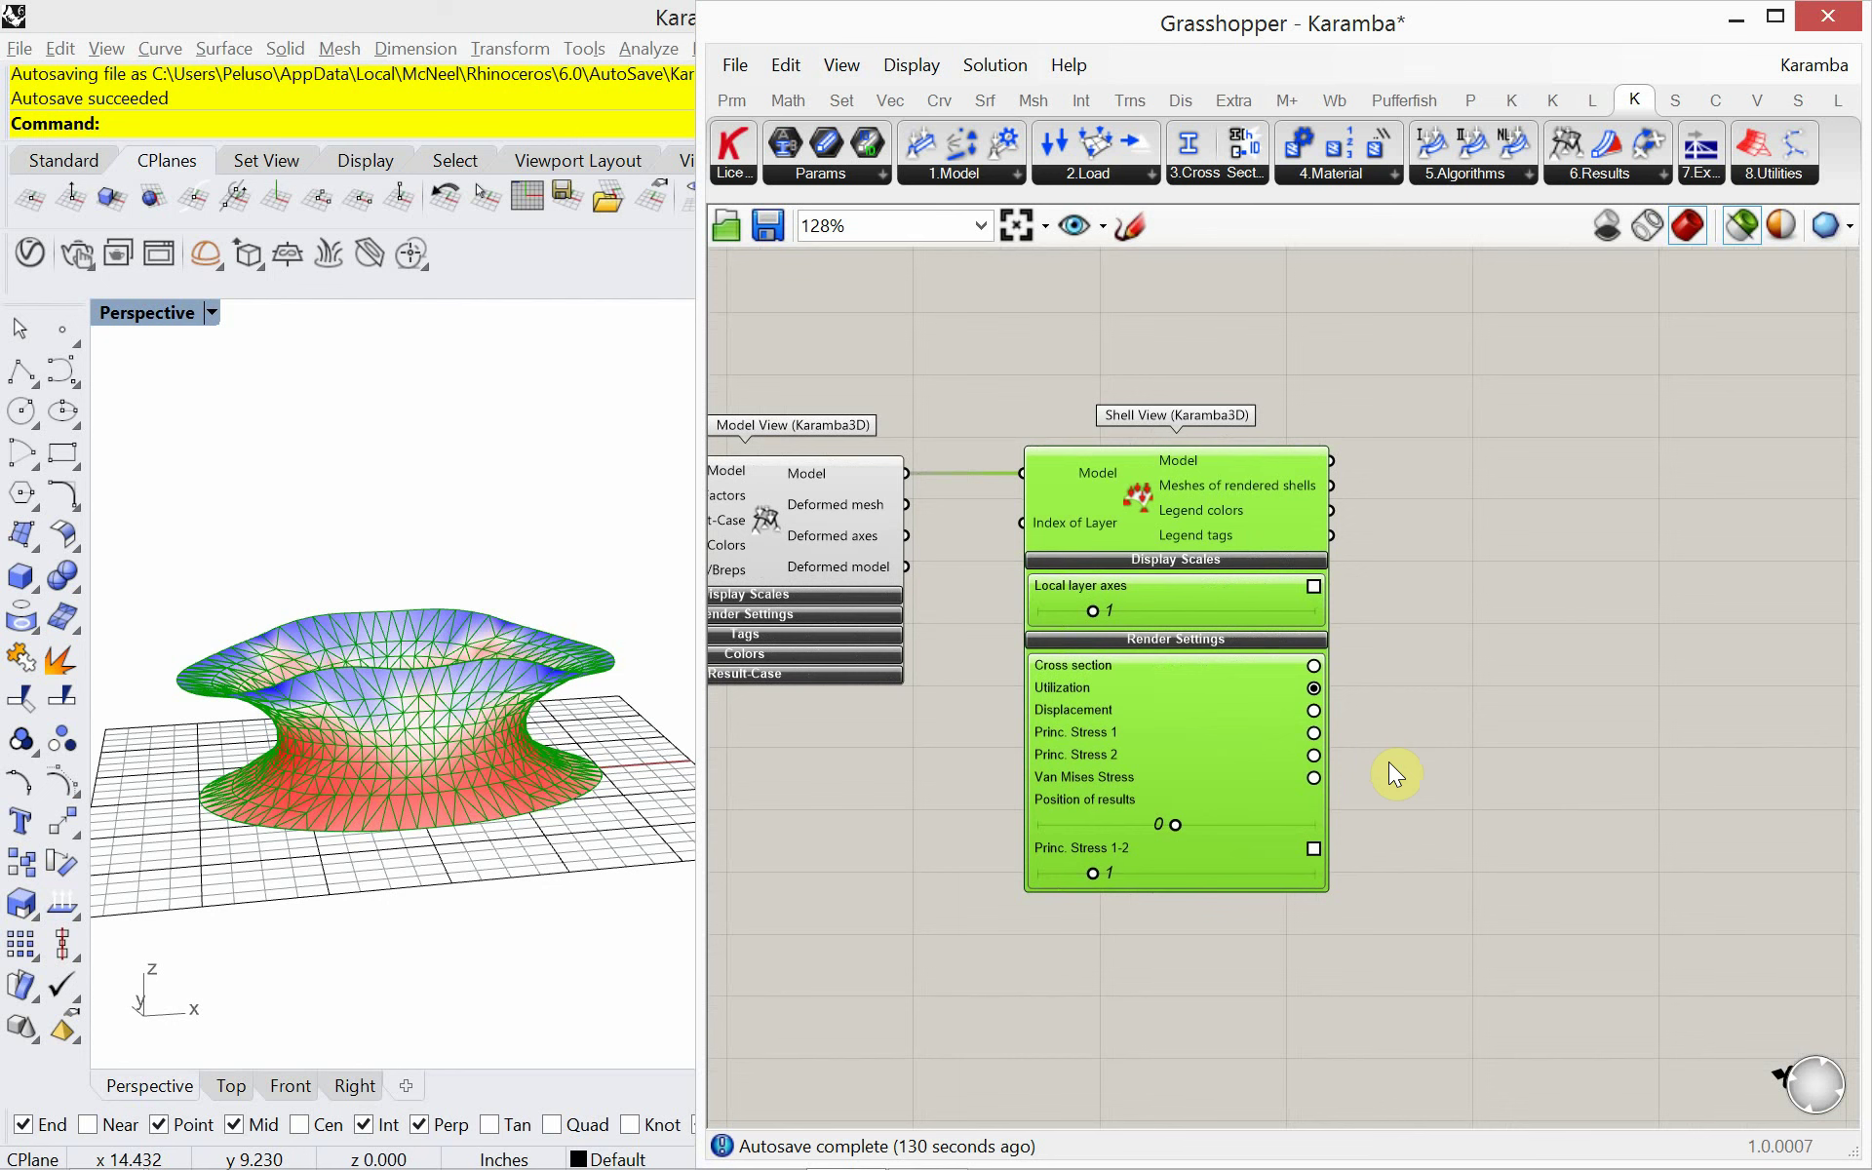
double_click(1512, 659)
type("l")
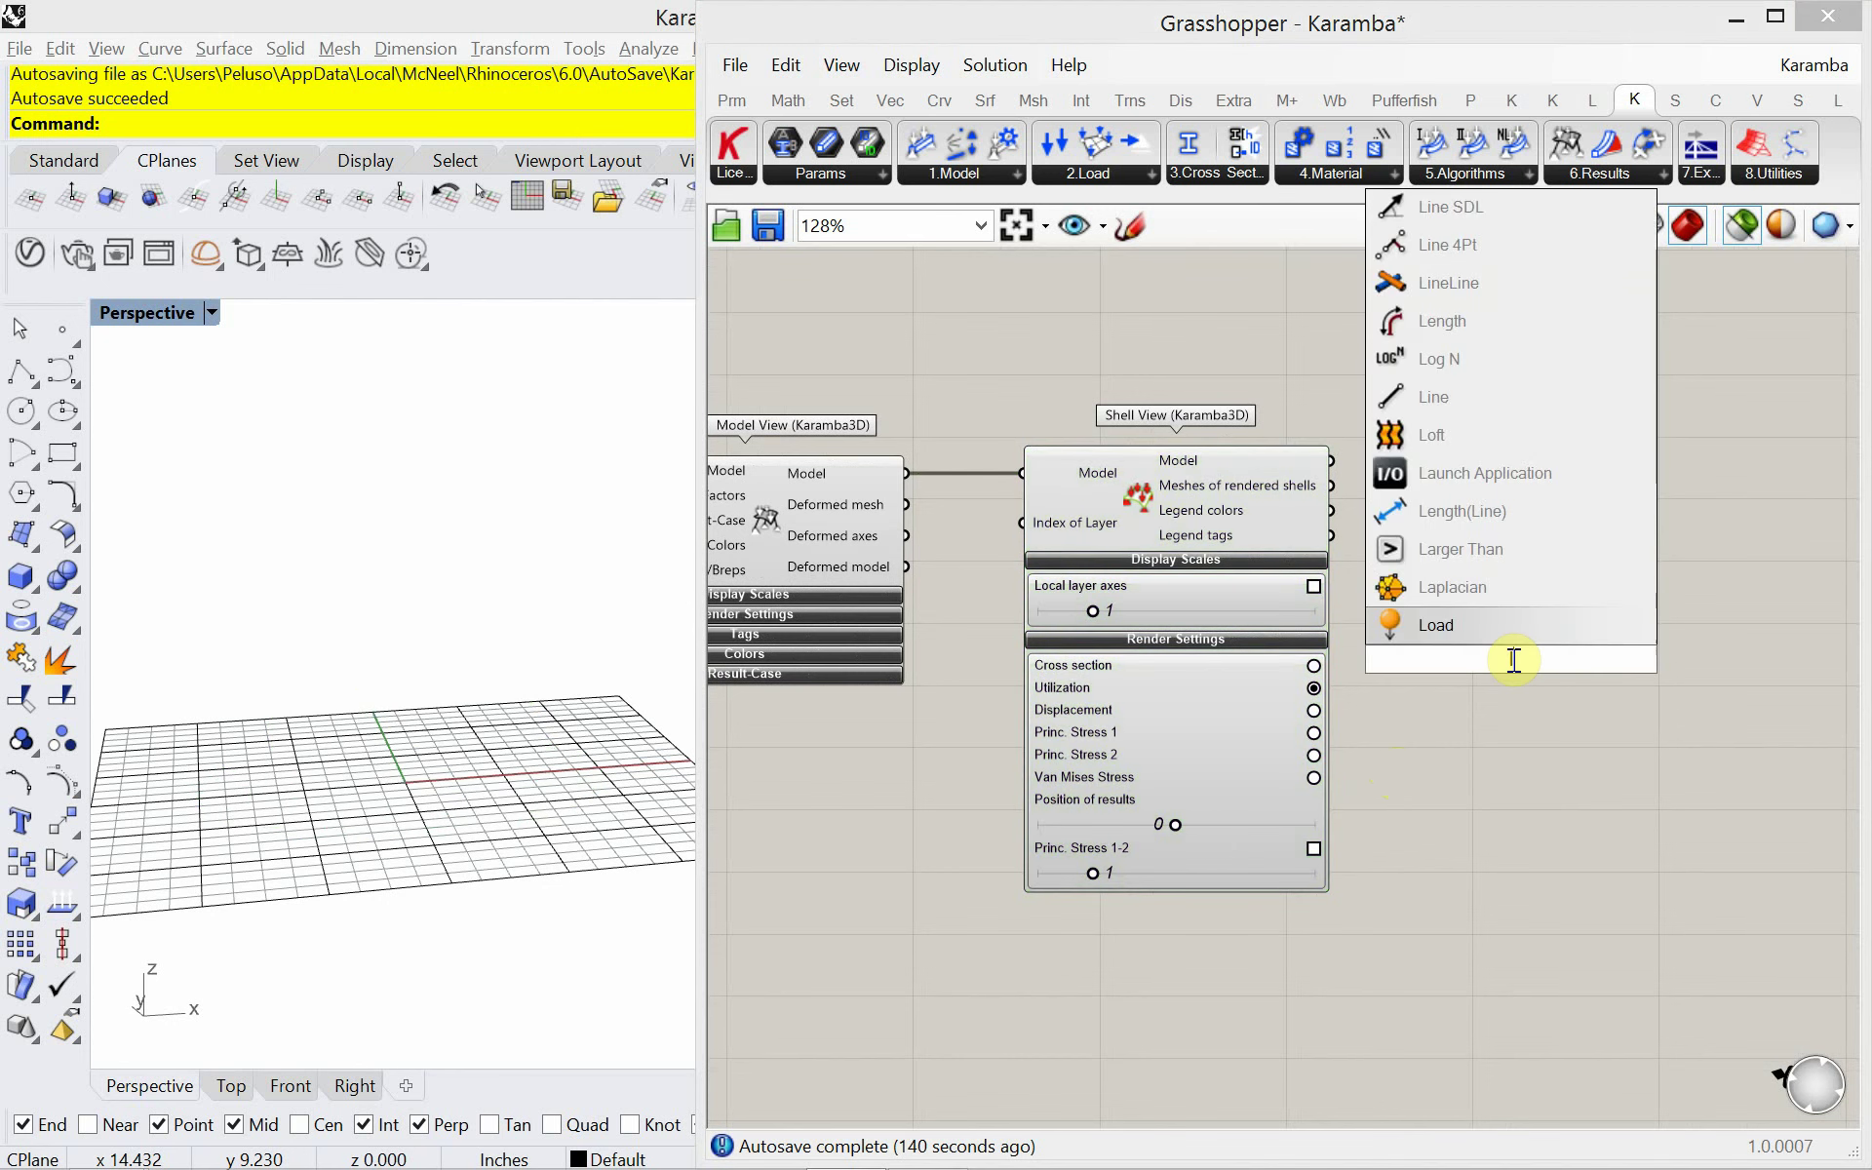
type("engen")
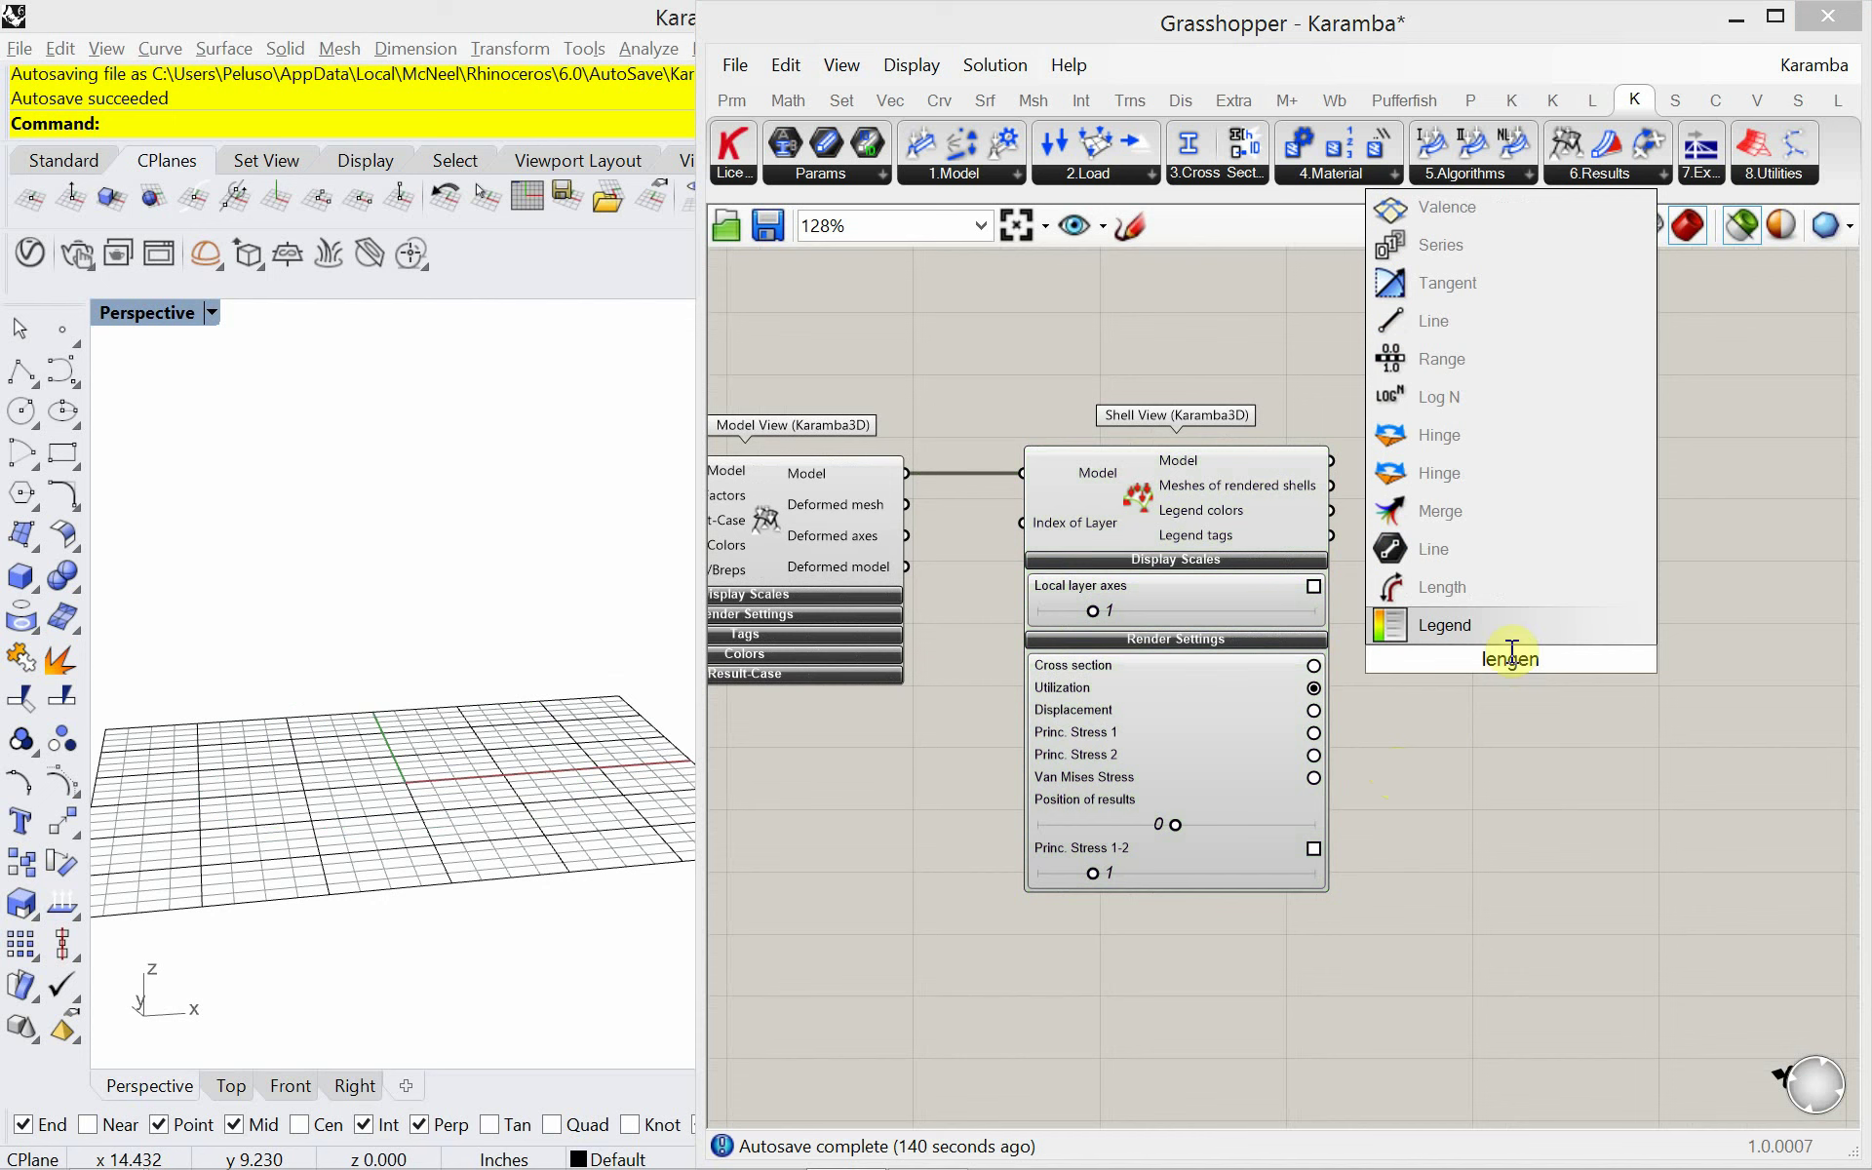
key("Return")
left_click_drag(1476, 664, 1479, 601)
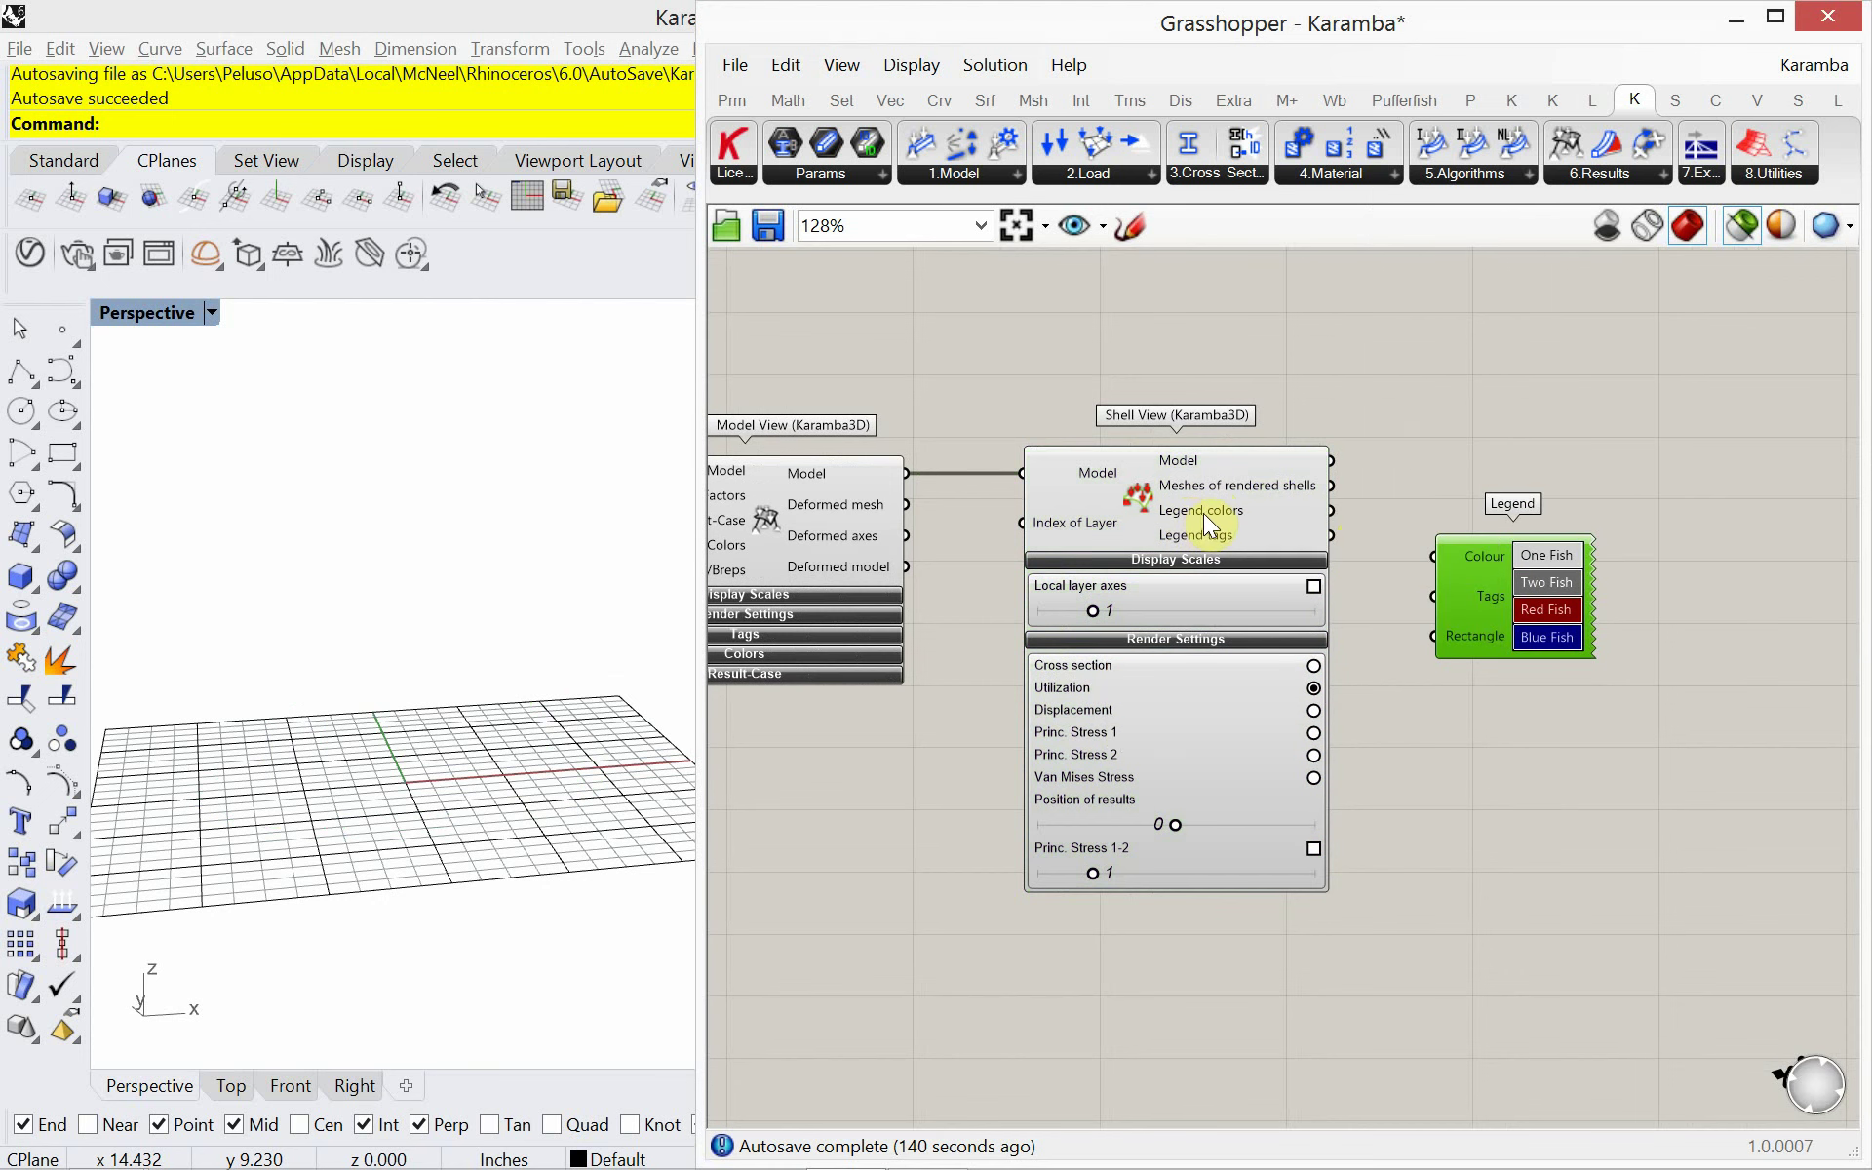
Wire Shell View's Legend colors to the Legend's Colour input and Legend tags to Tags, and move the Legend up beside Shell View.
left_click_drag(1330, 510, 1424, 564)
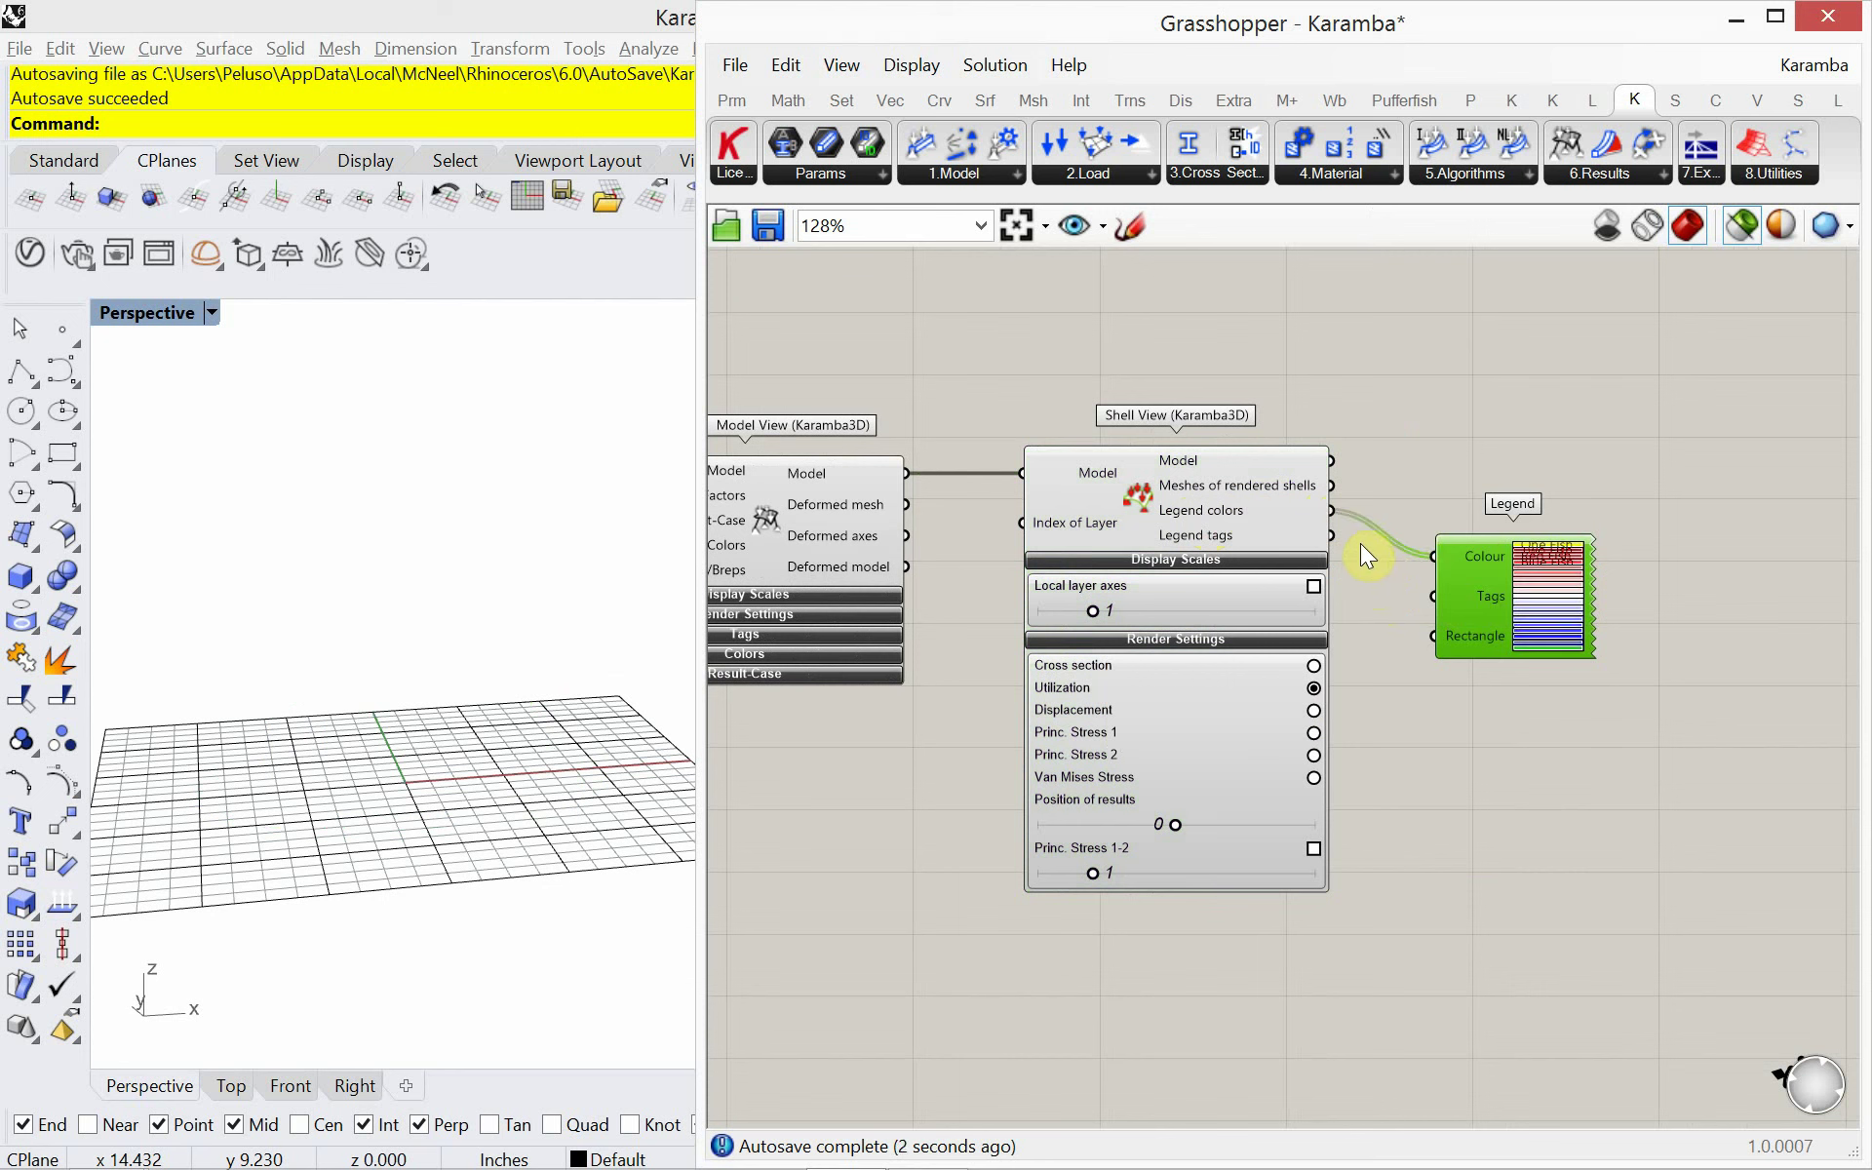
left_click_drag(1329, 536, 1493, 1118)
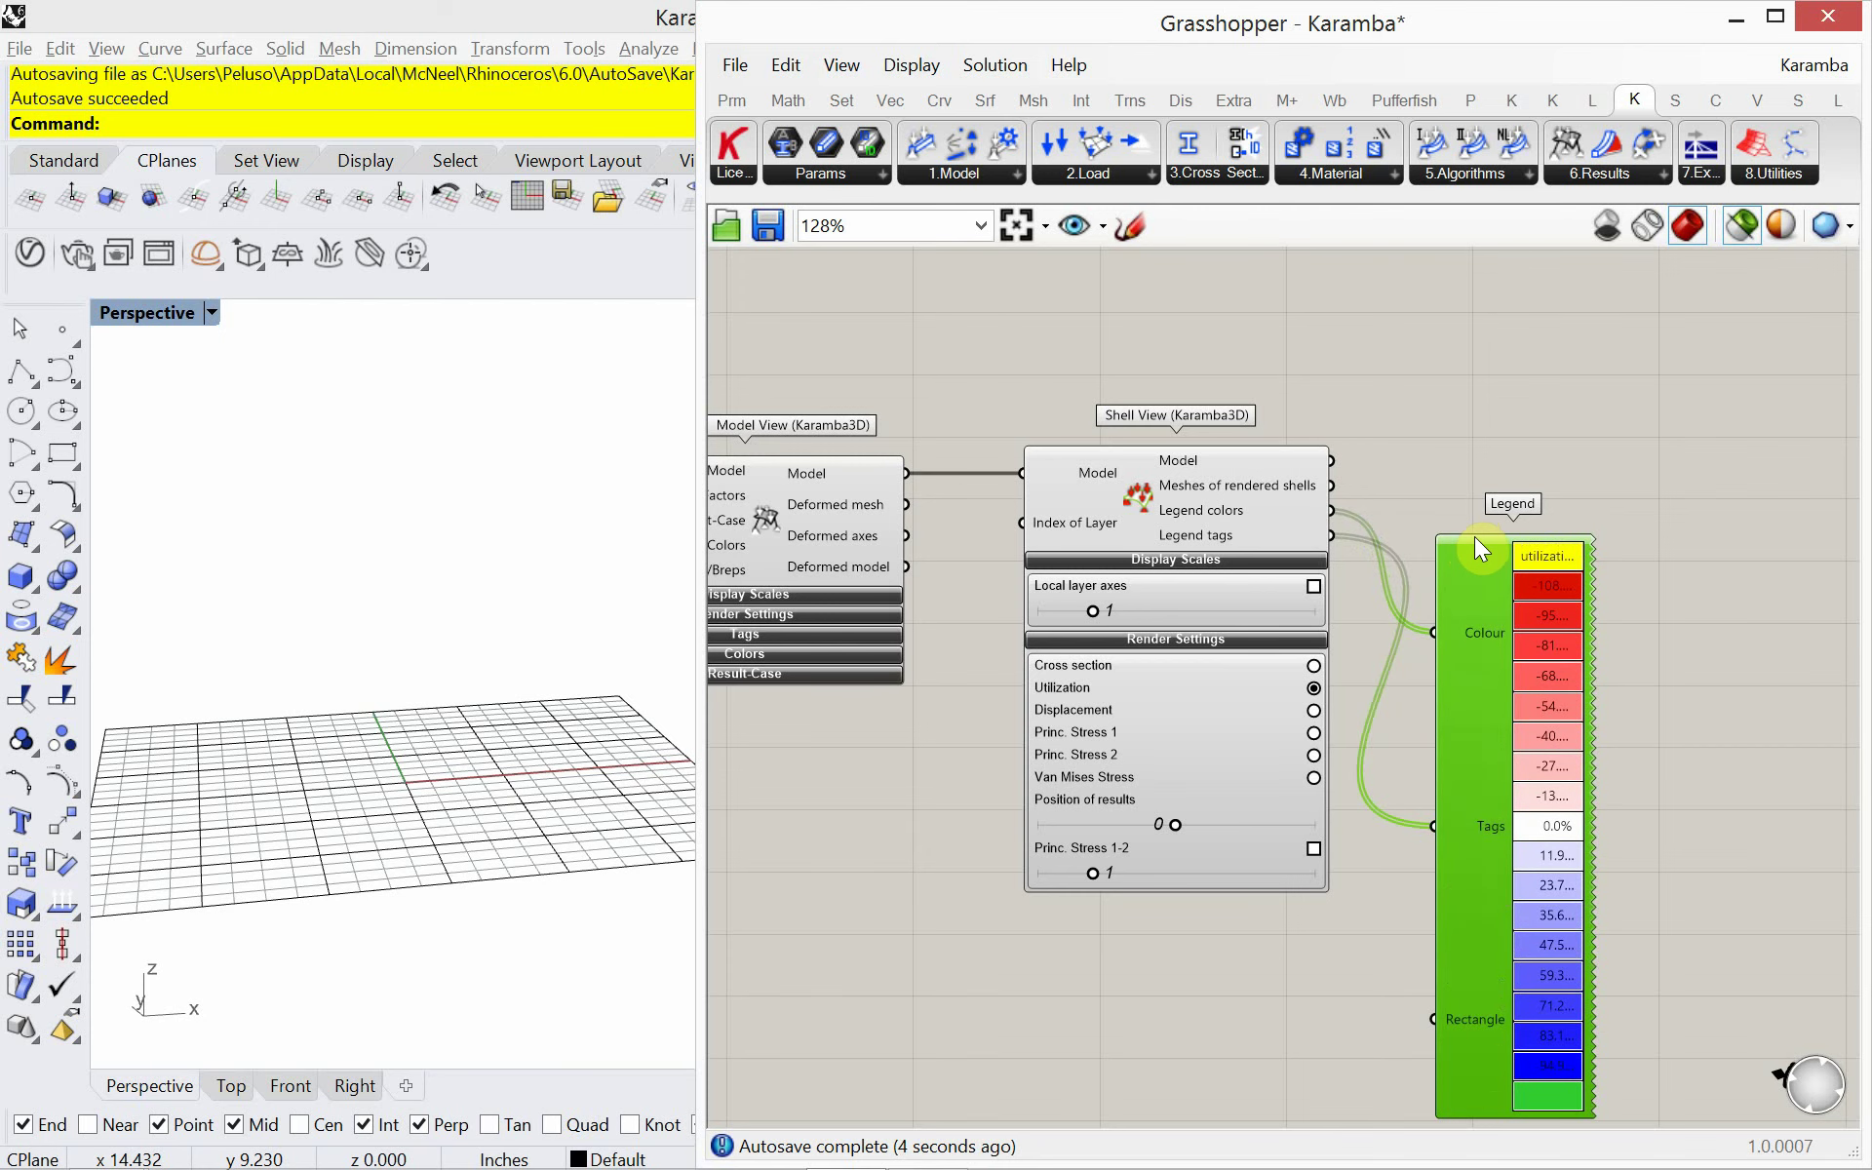
left_click_drag(1477, 546, 1496, 438)
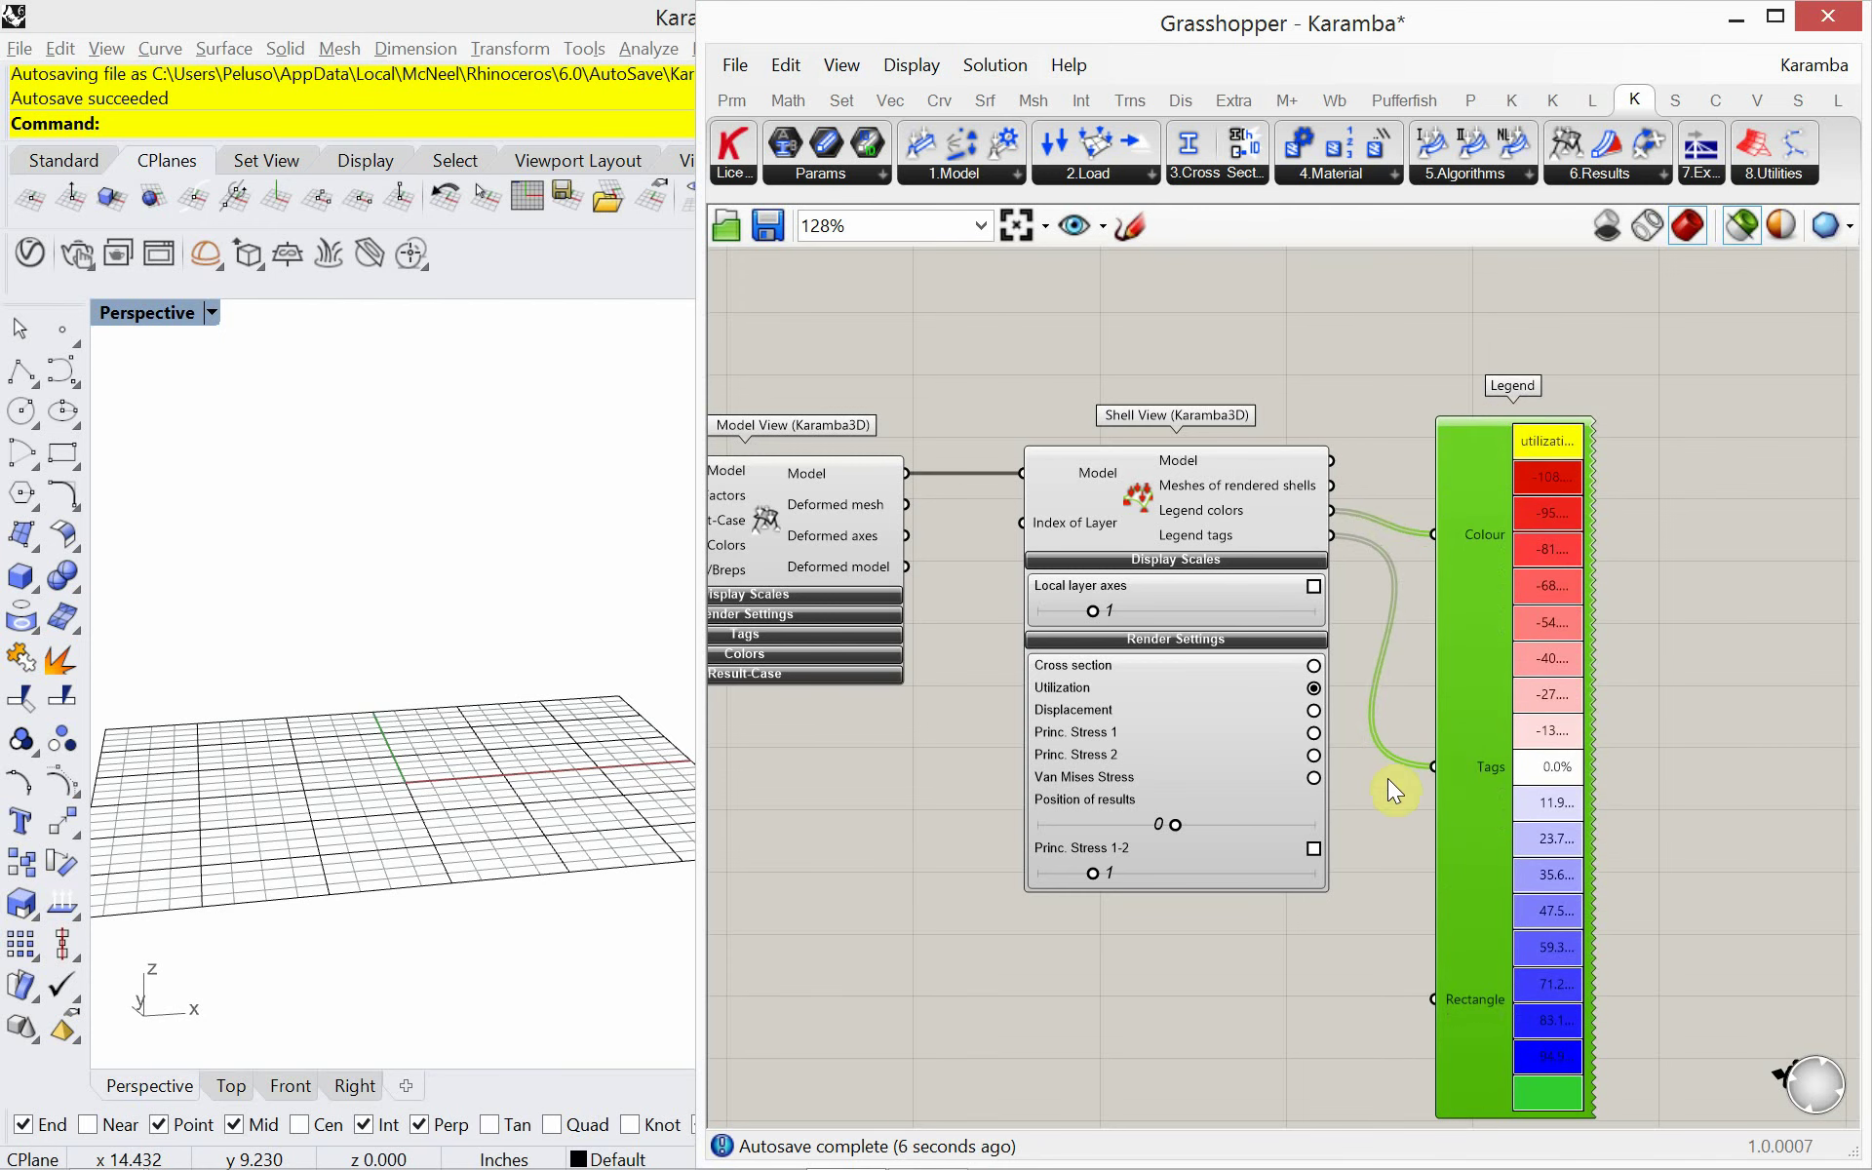
right_click_drag(1388, 780, 1341, 711)
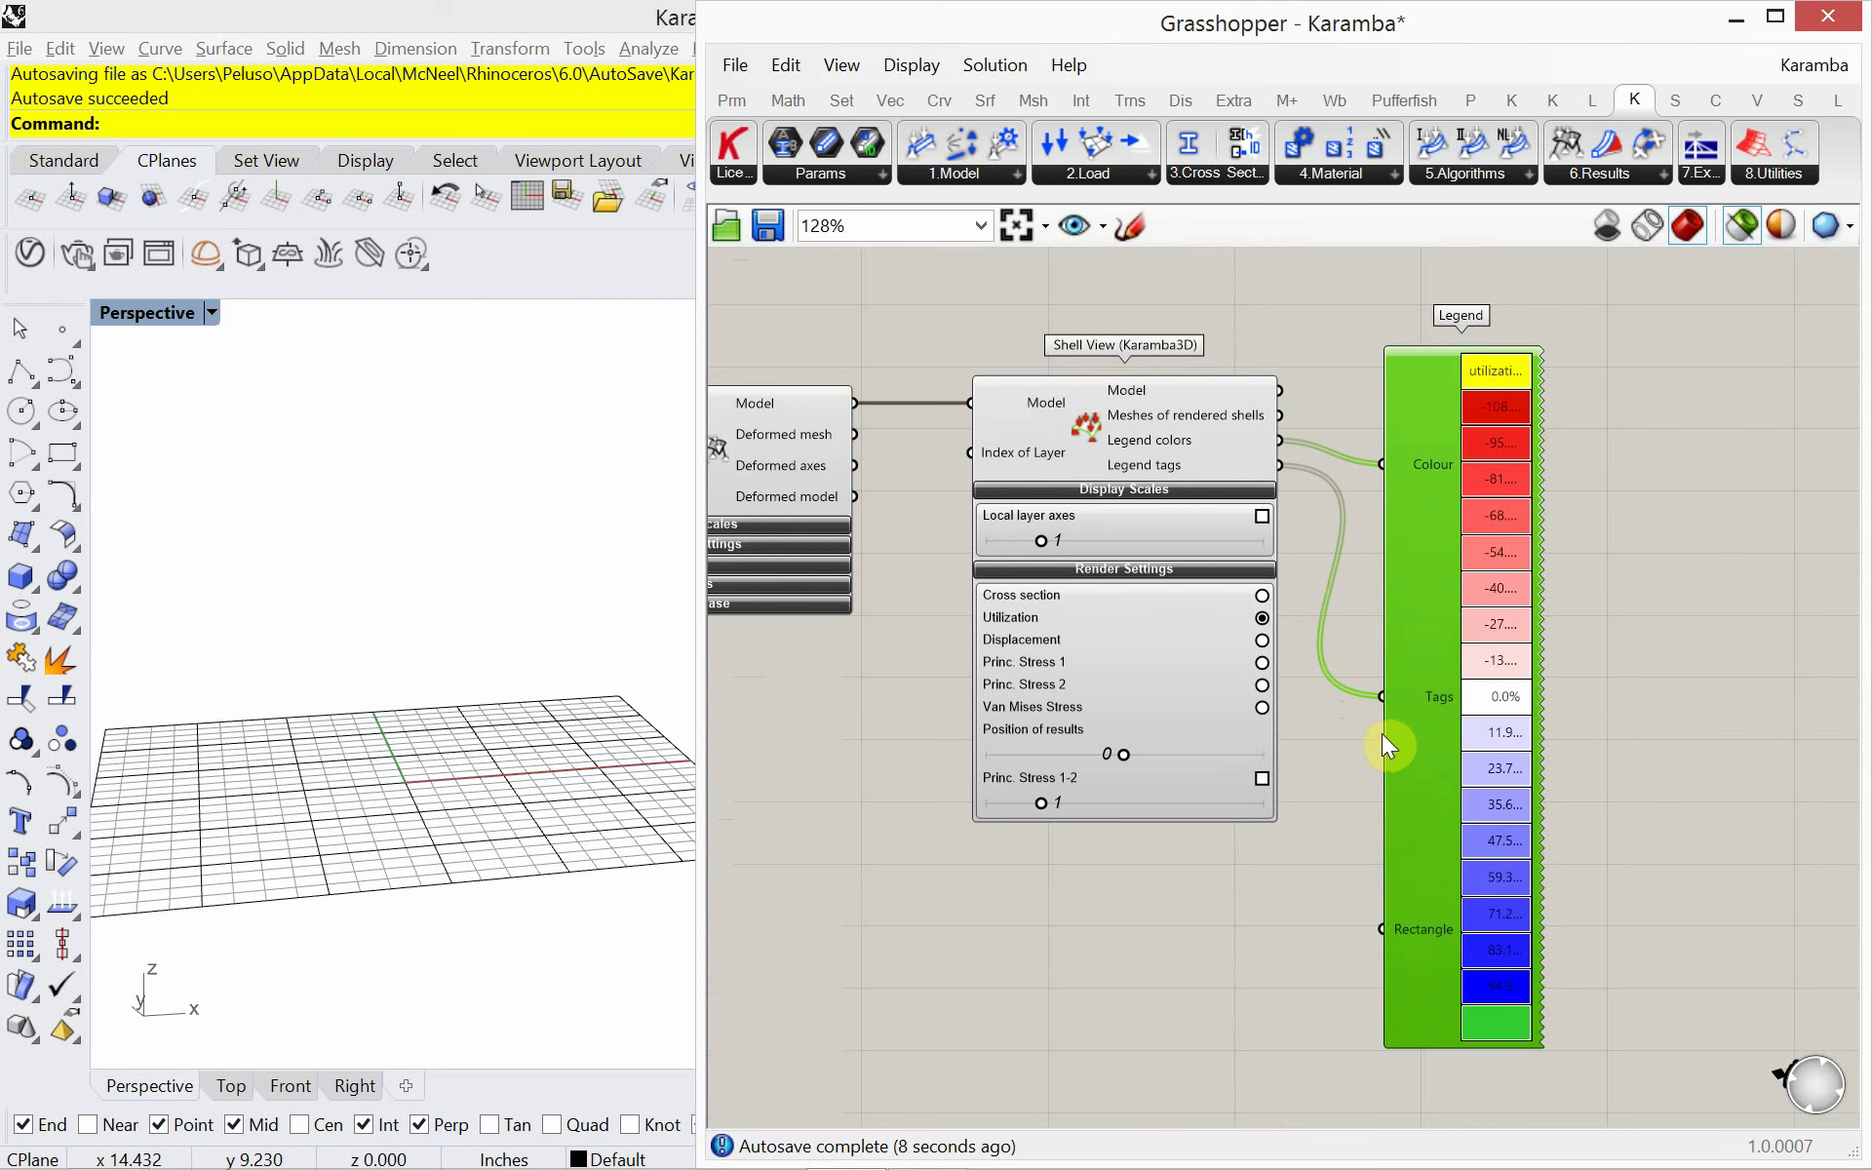
right_click(1436, 472)
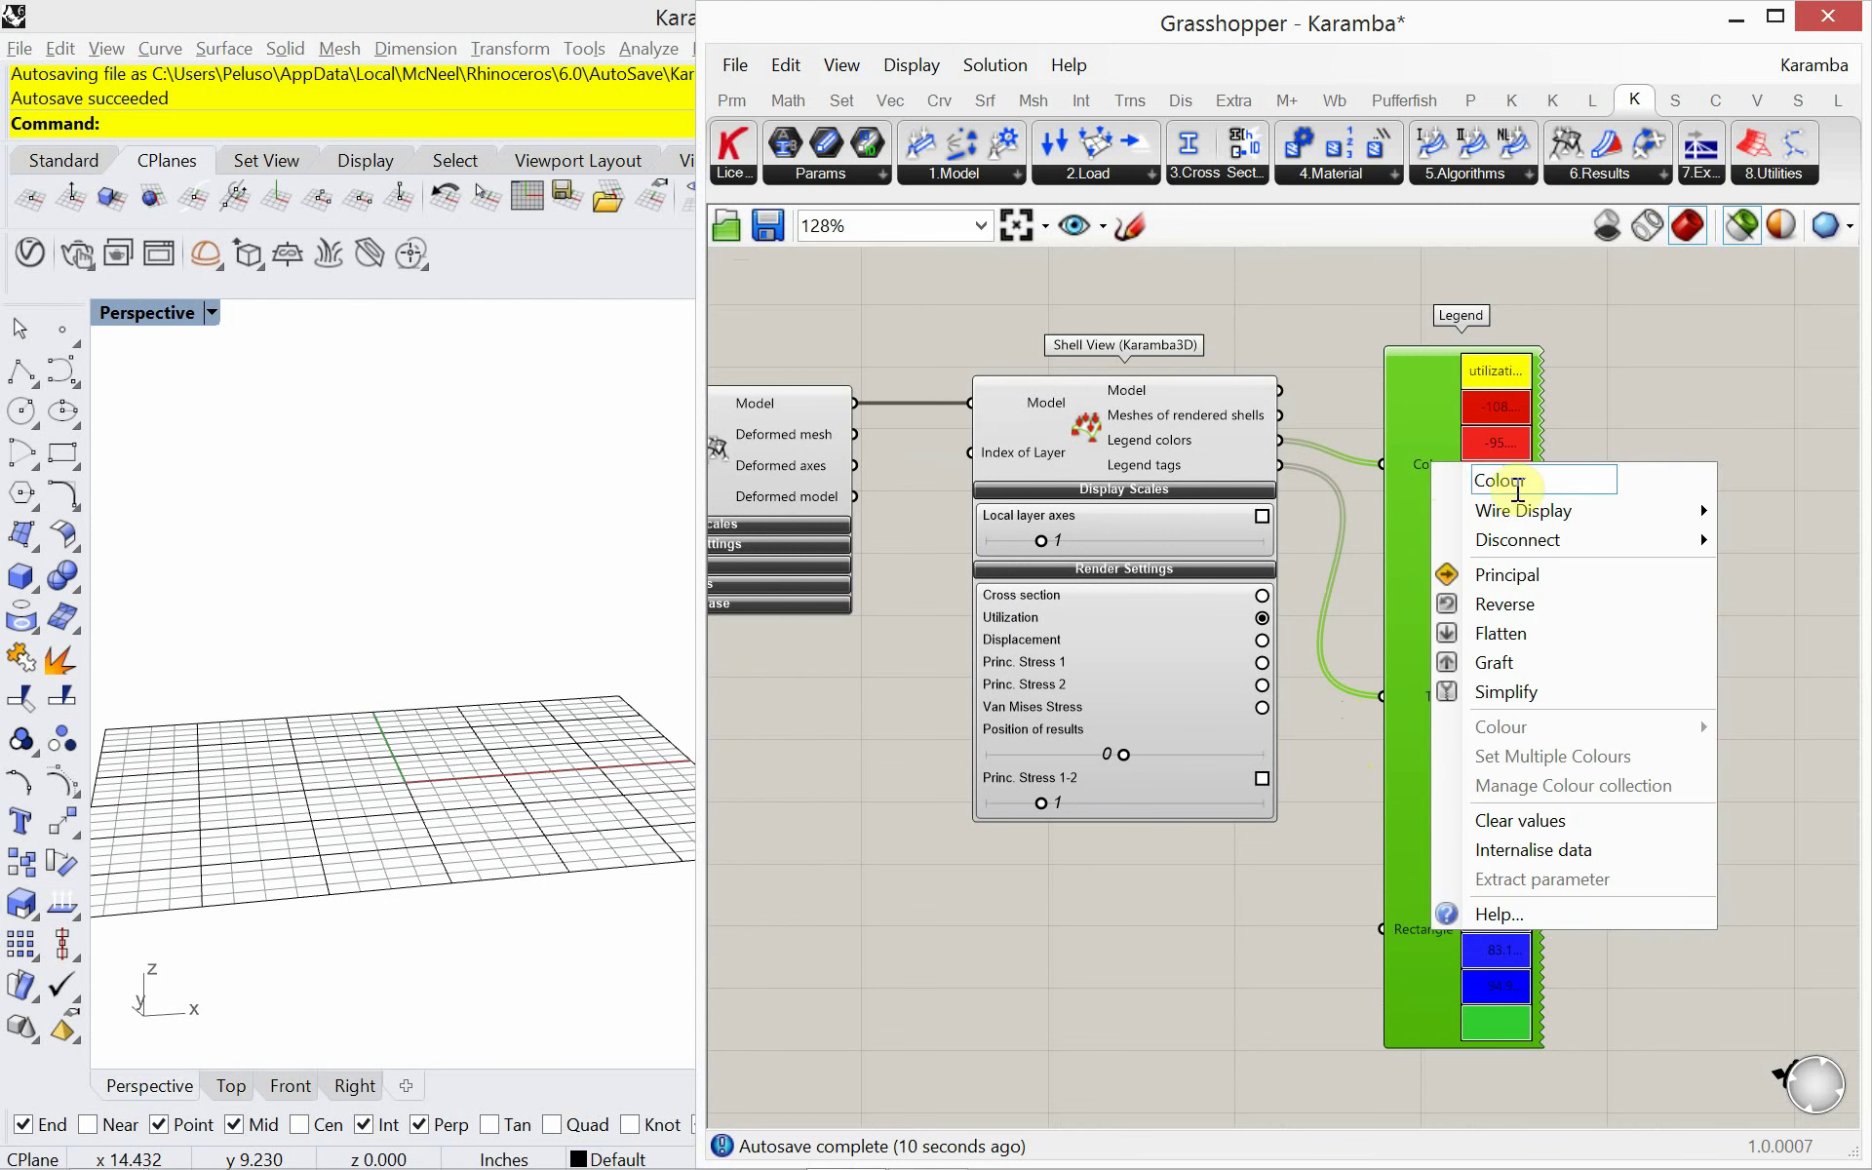
left_click(1419, 605)
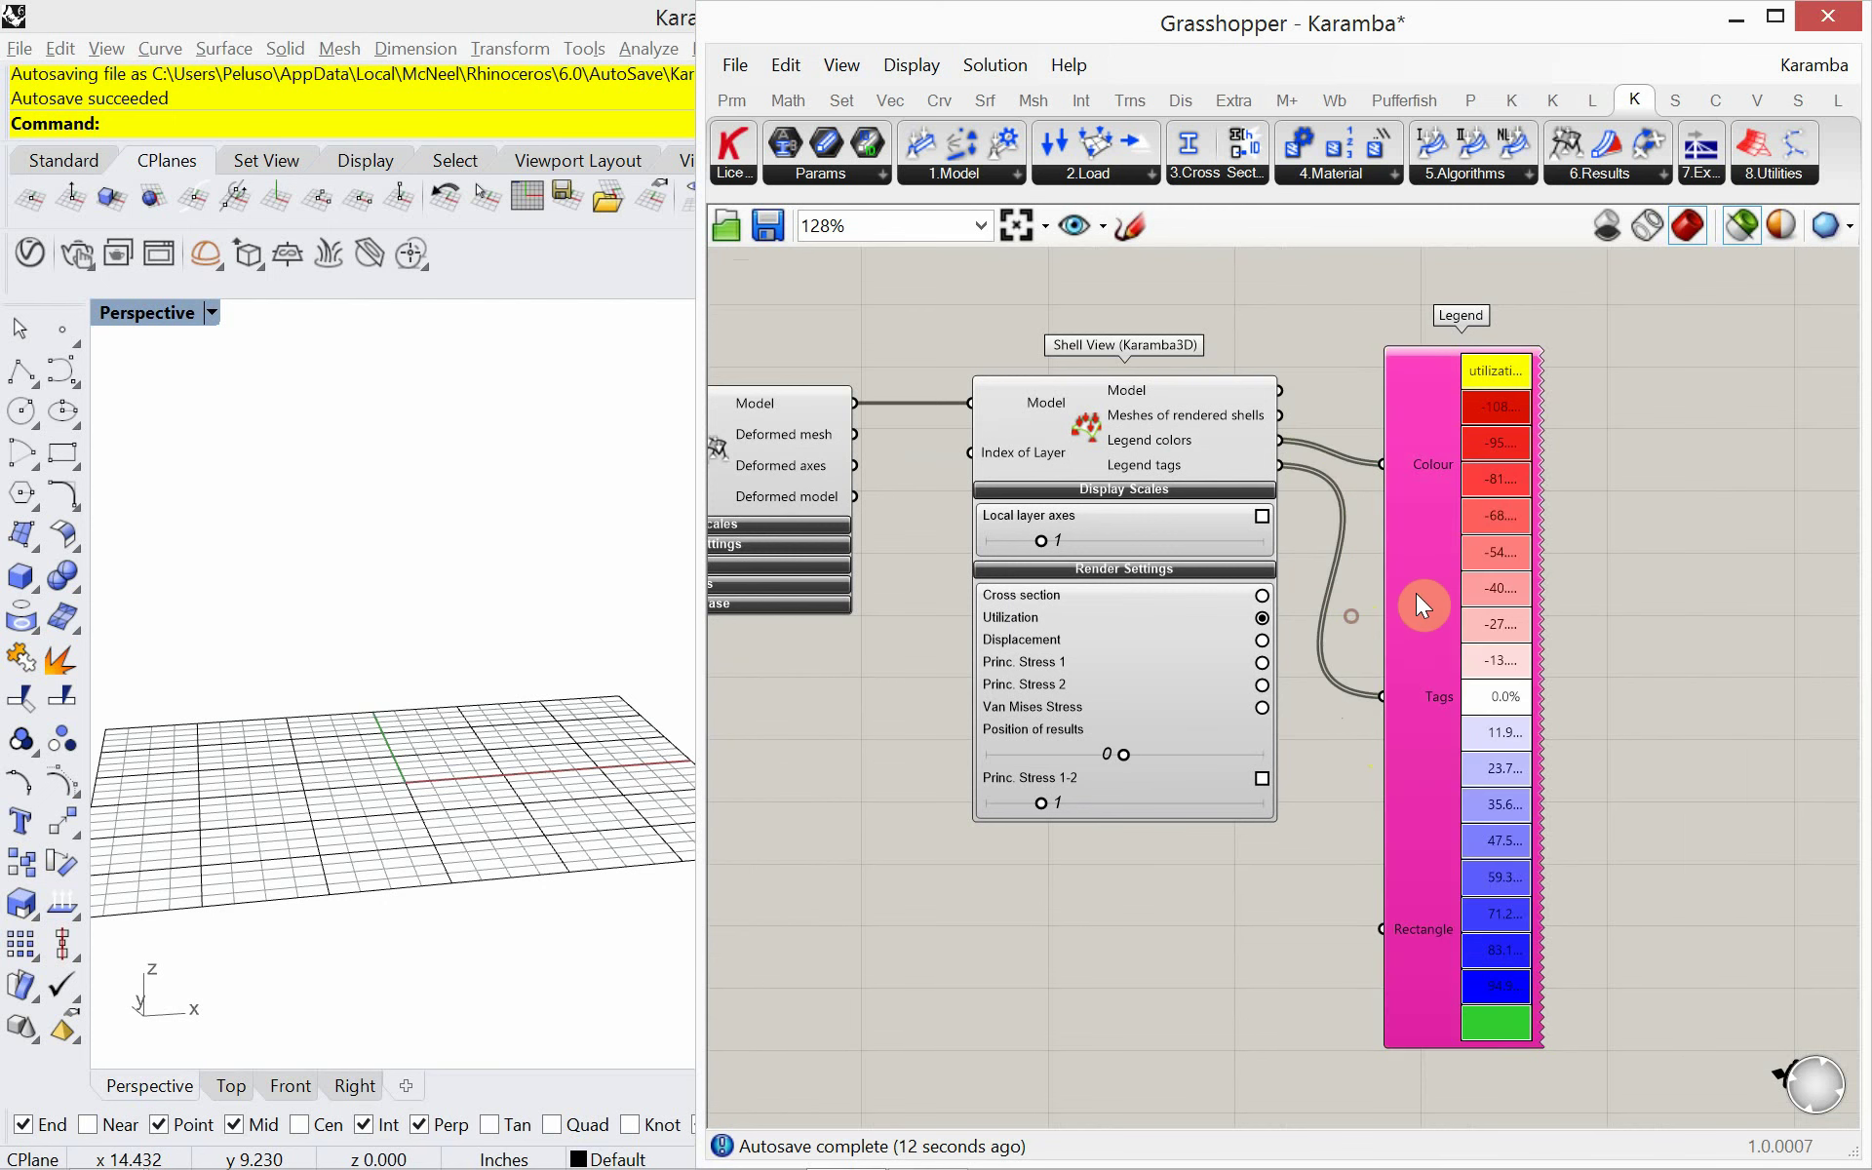
right_click(1445, 700)
left_click(1323, 760)
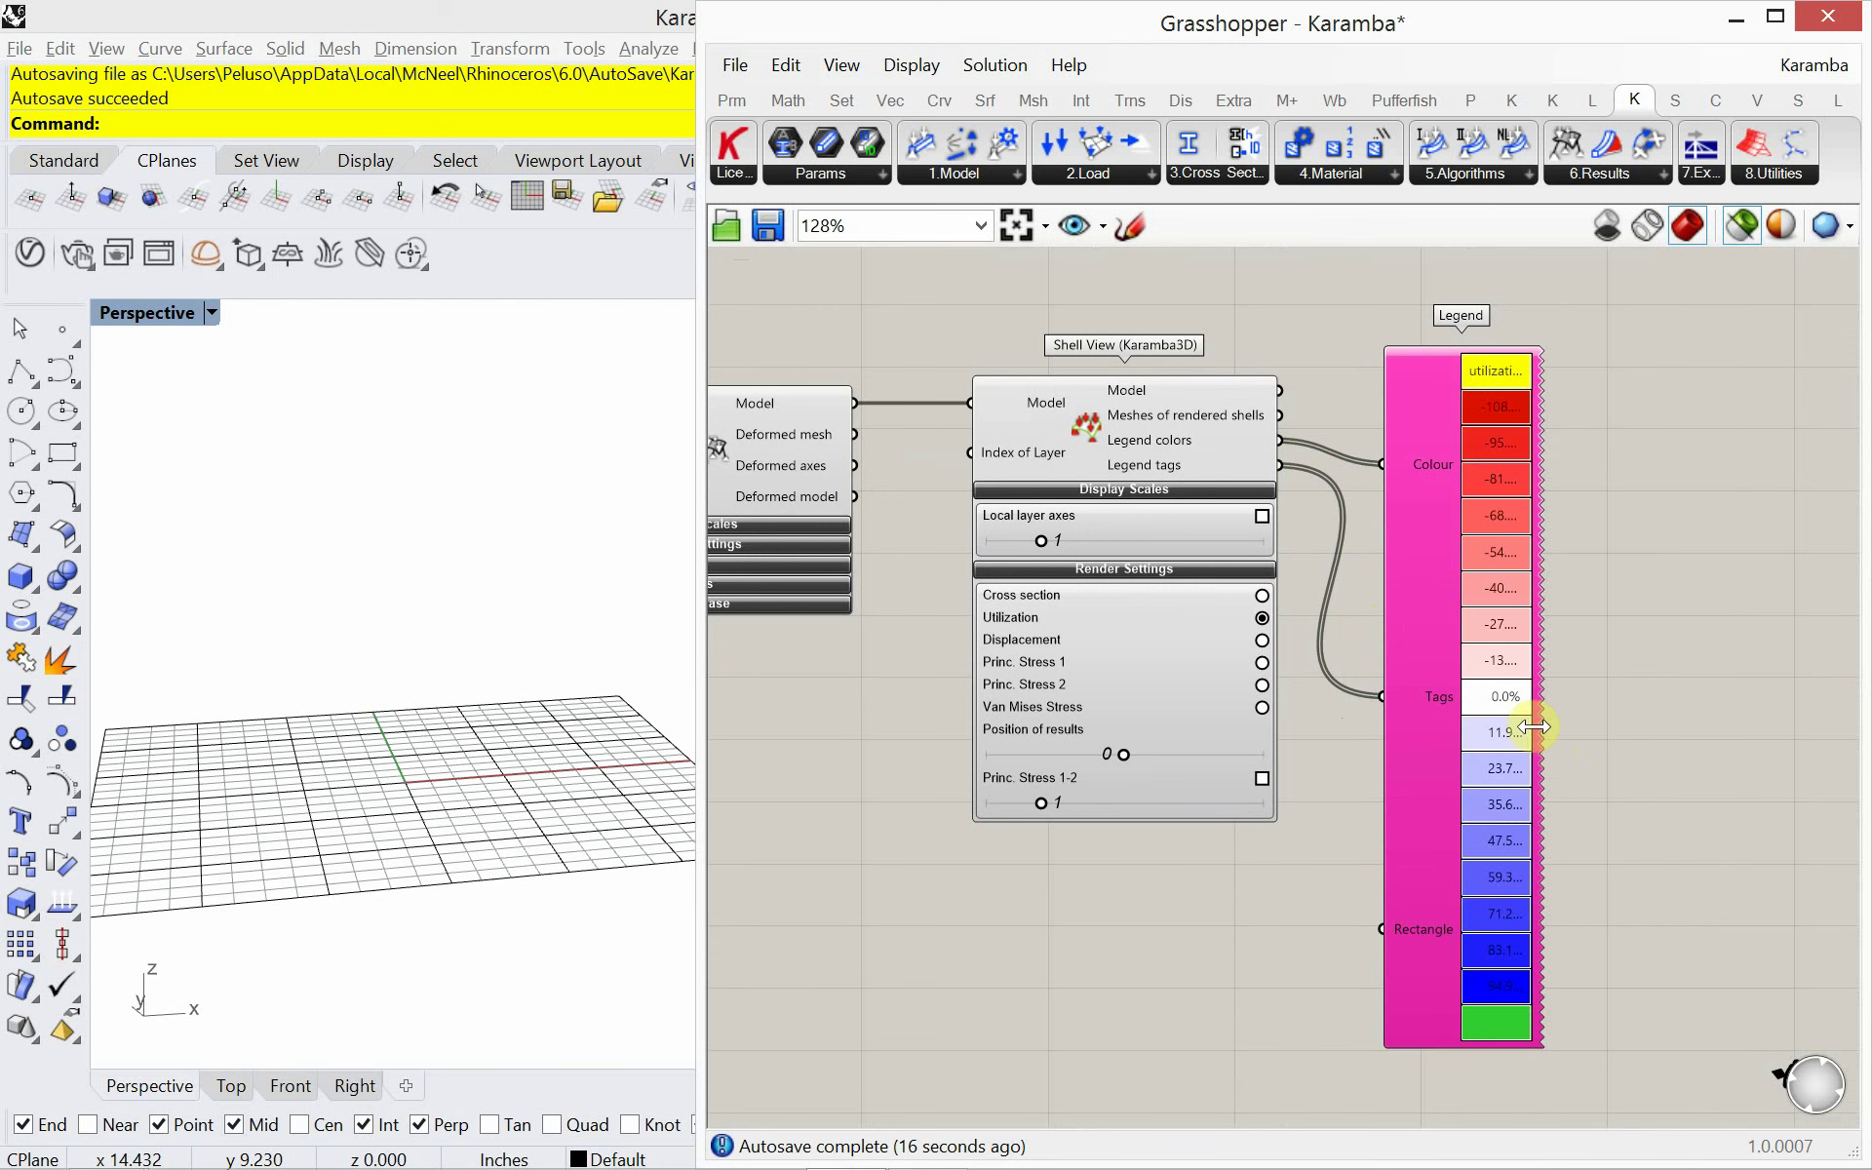
Widen the Legend until its tags are fully readable, and align its Colour input with Shell View's Legend colors output.
left_click_drag(1541, 748, 1701, 748)
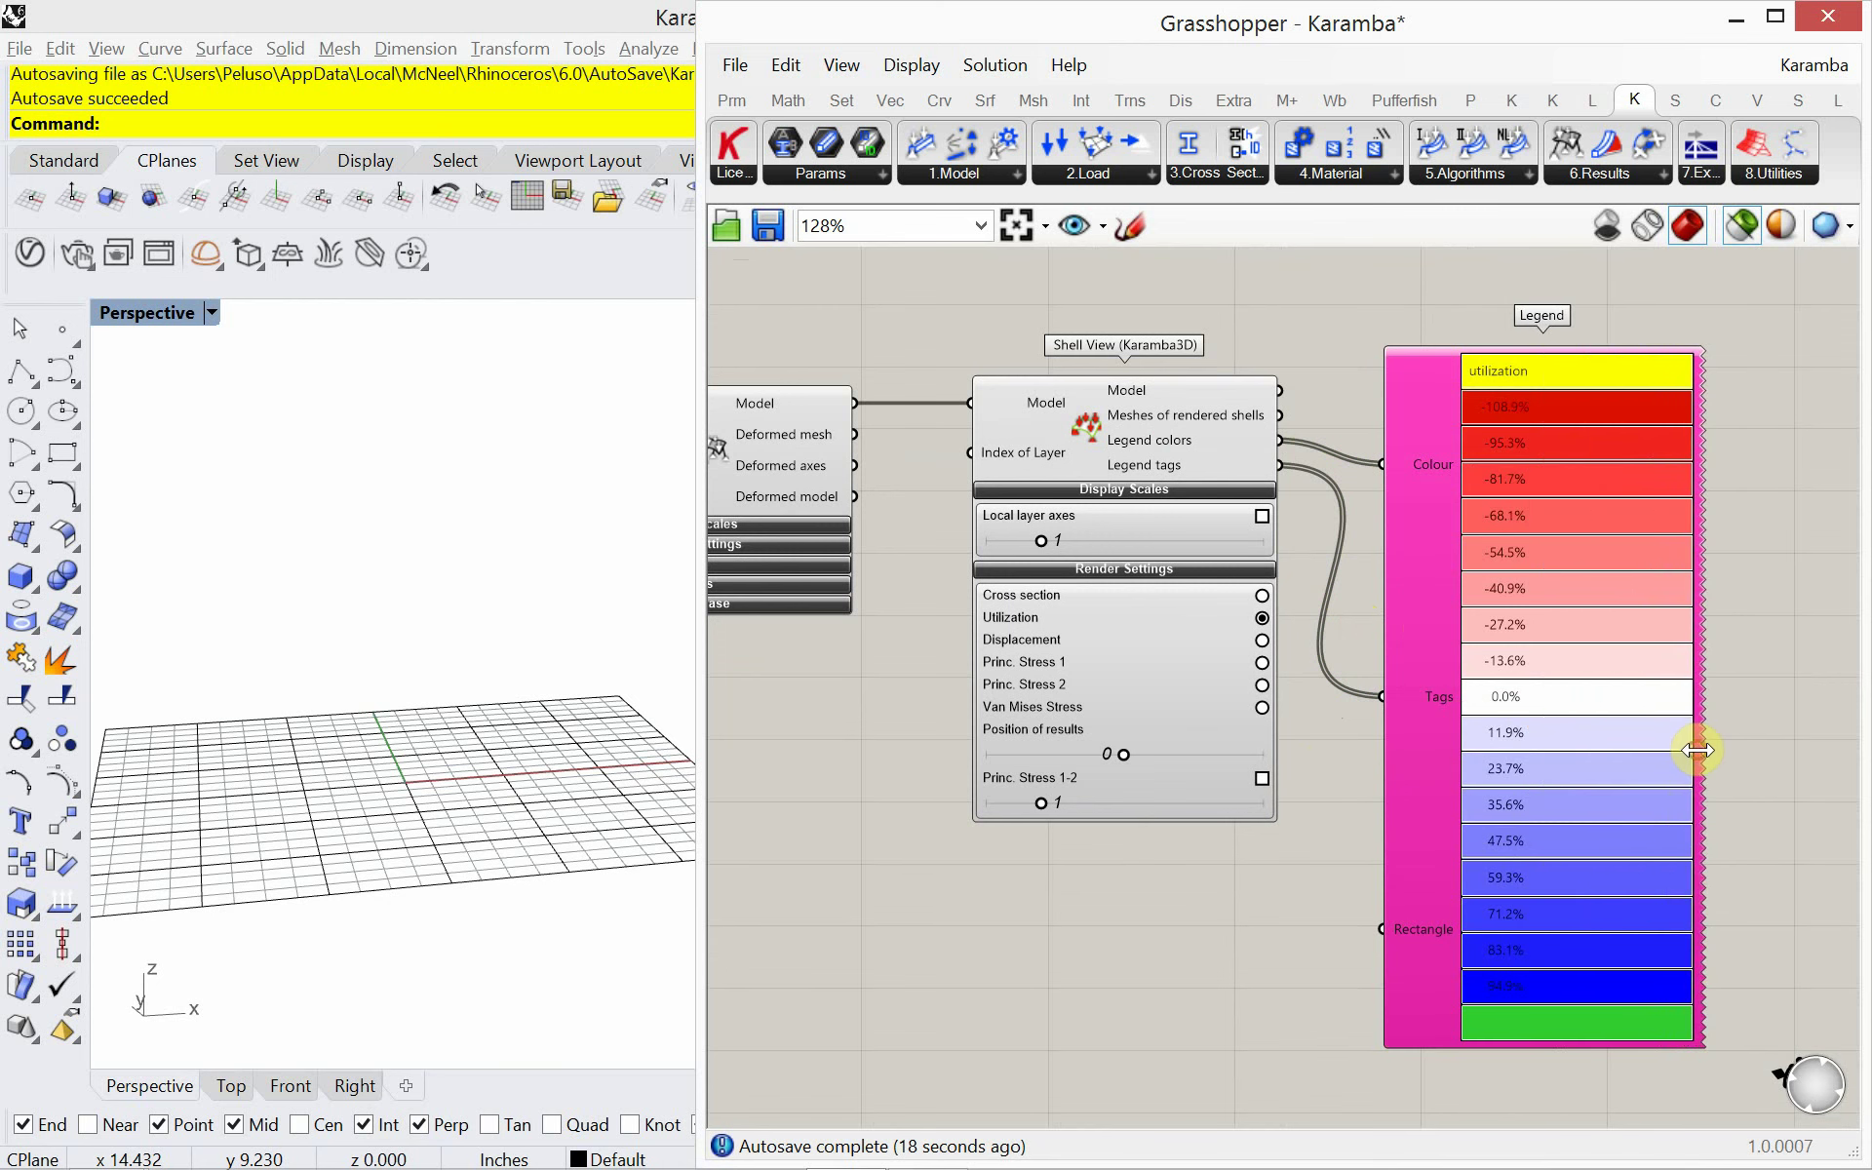
left_click_drag(1416, 817, 1420, 794)
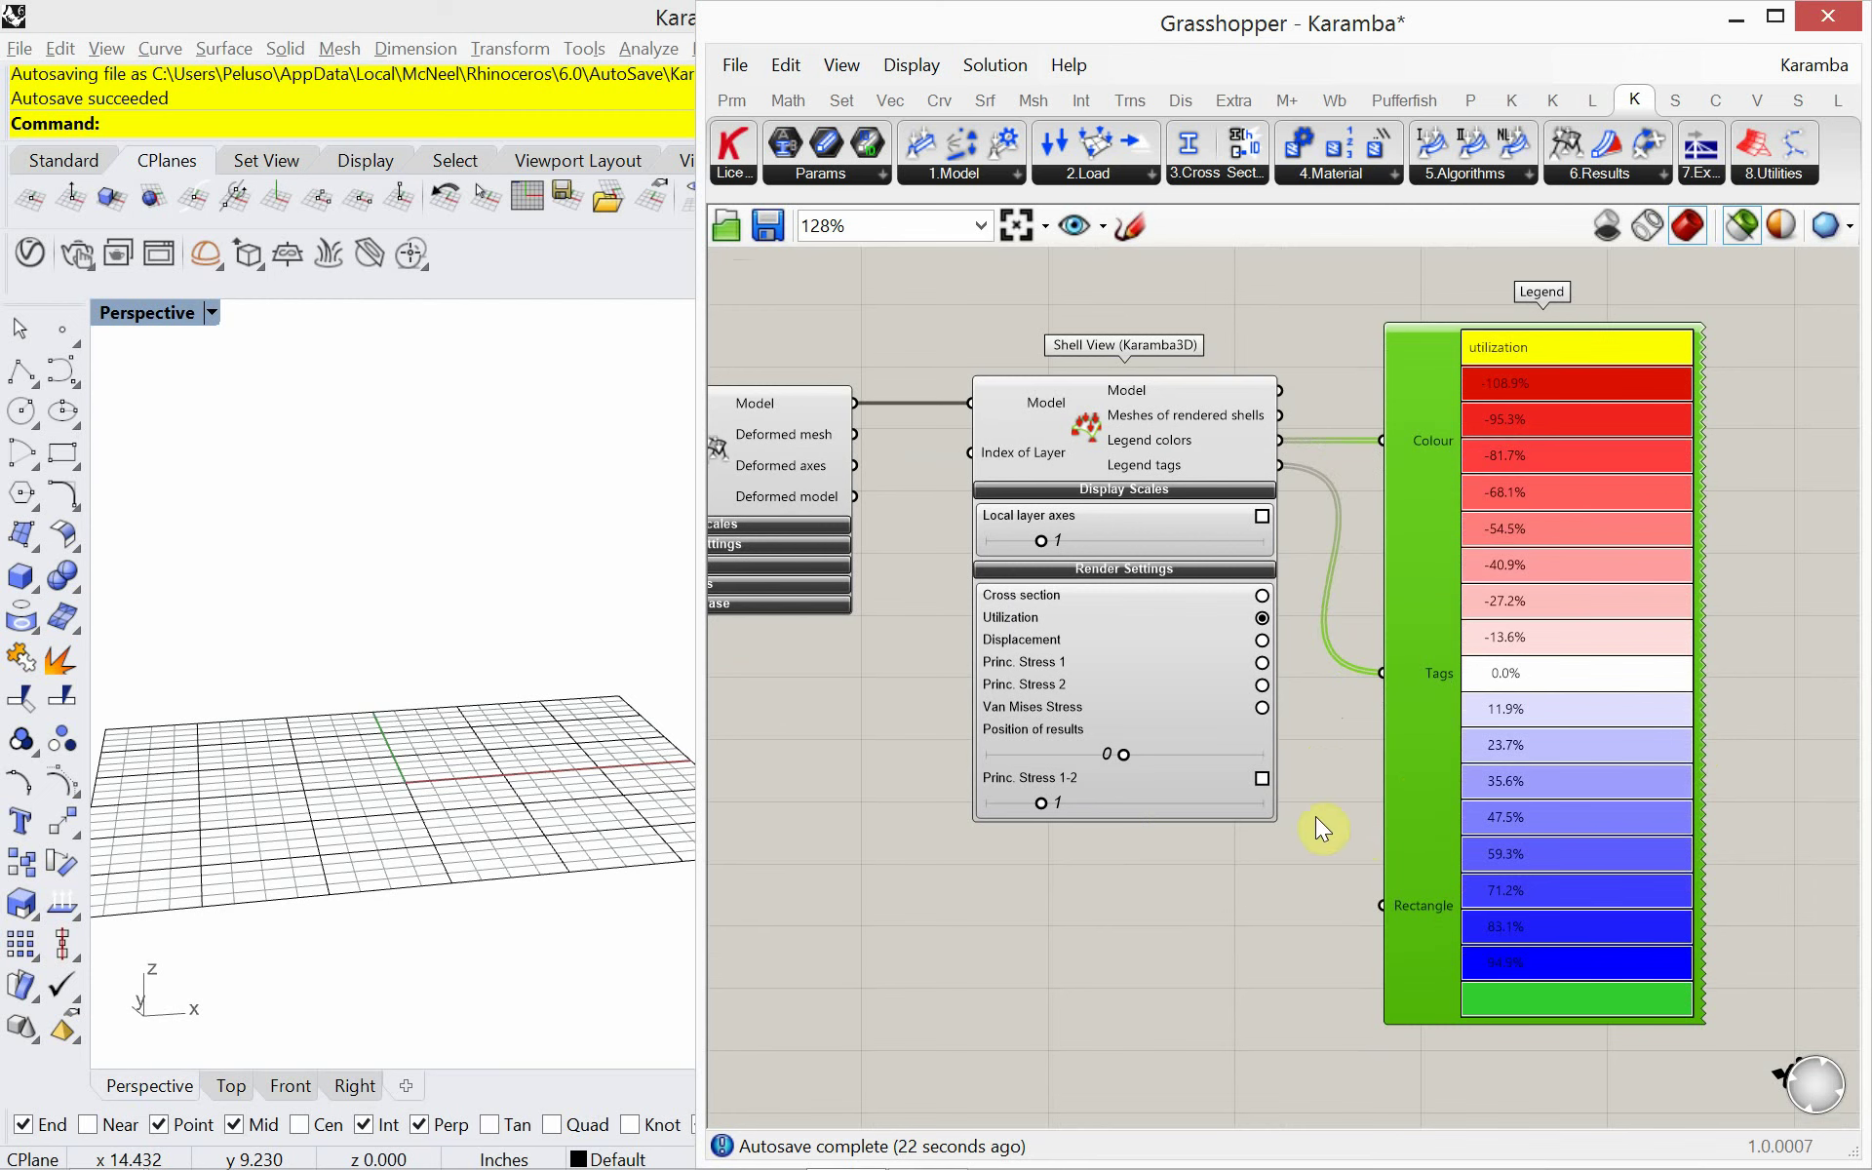
Preview Shell View and switch its rendered result to Displacement.
left_click(1208, 466)
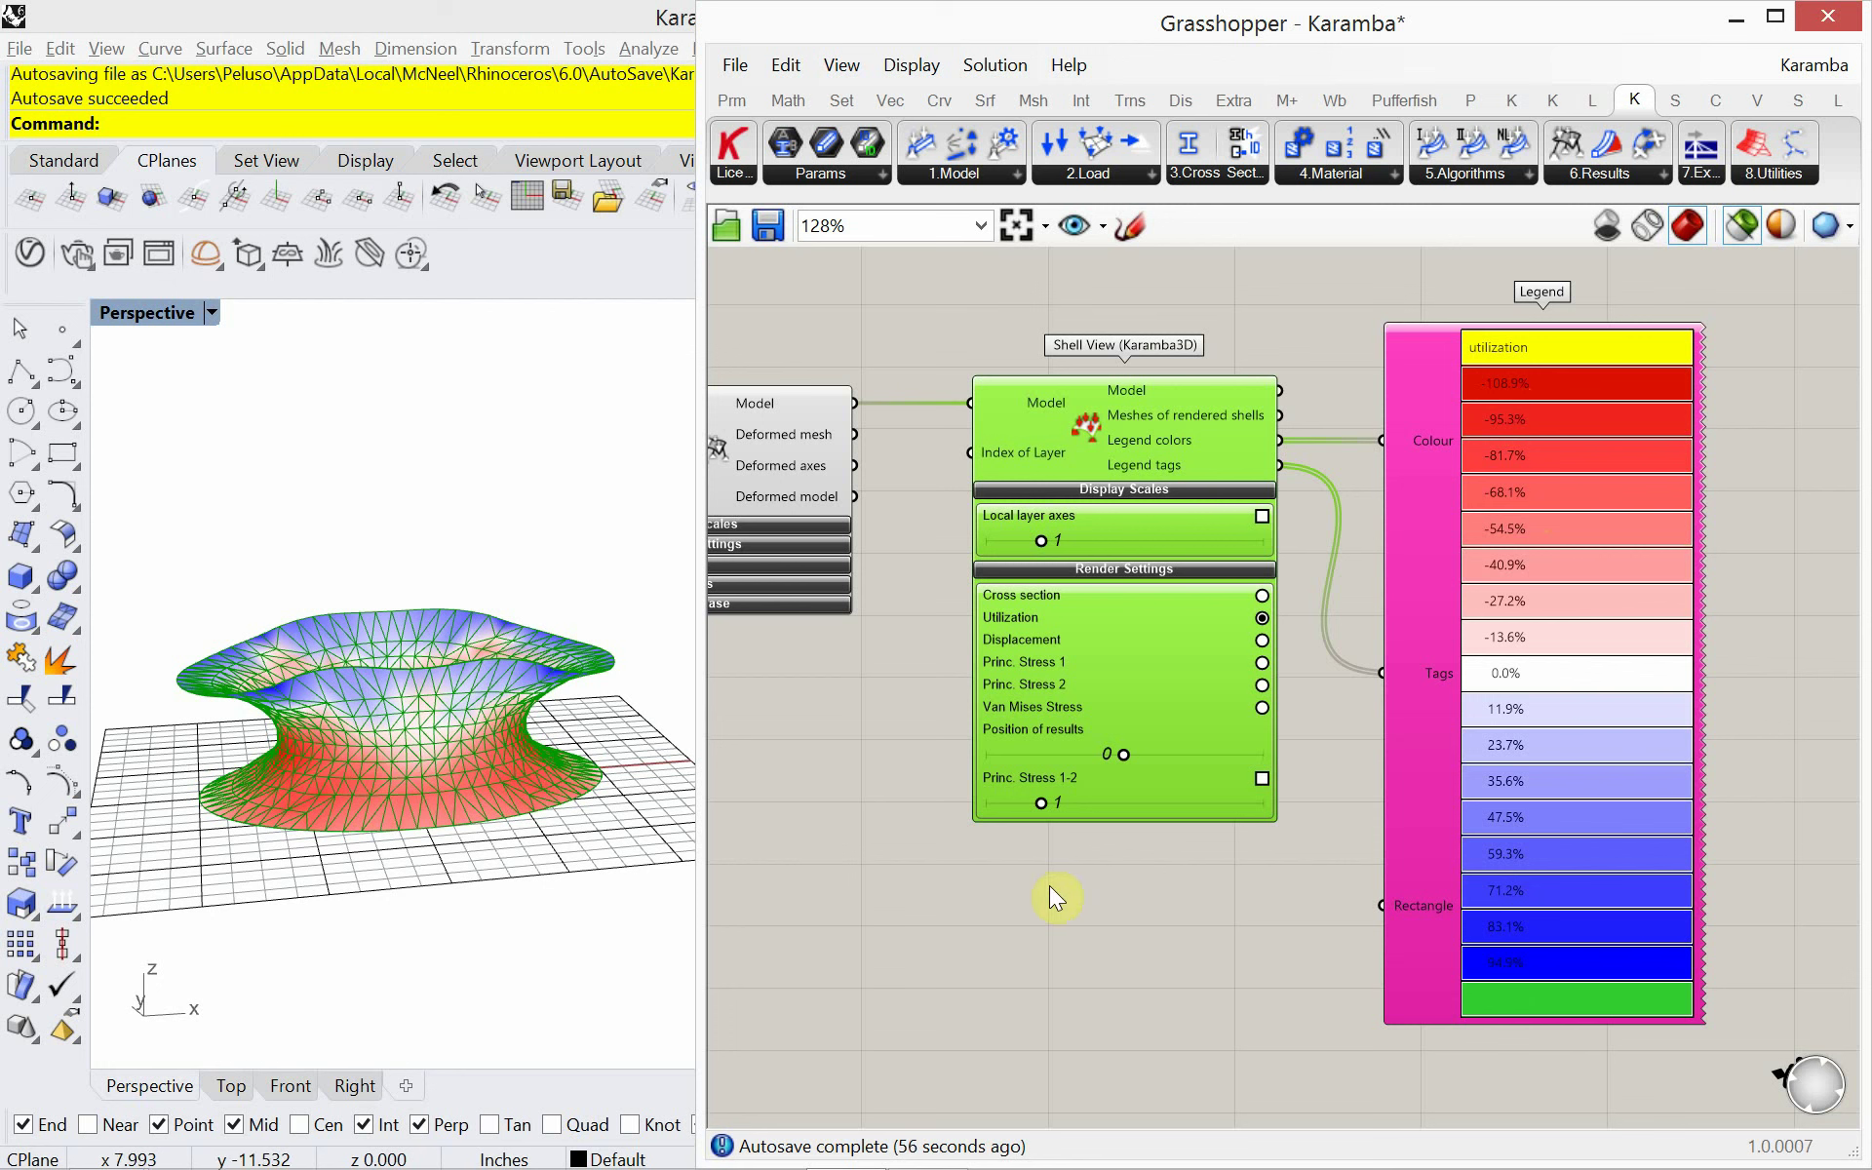
left_click(1263, 640)
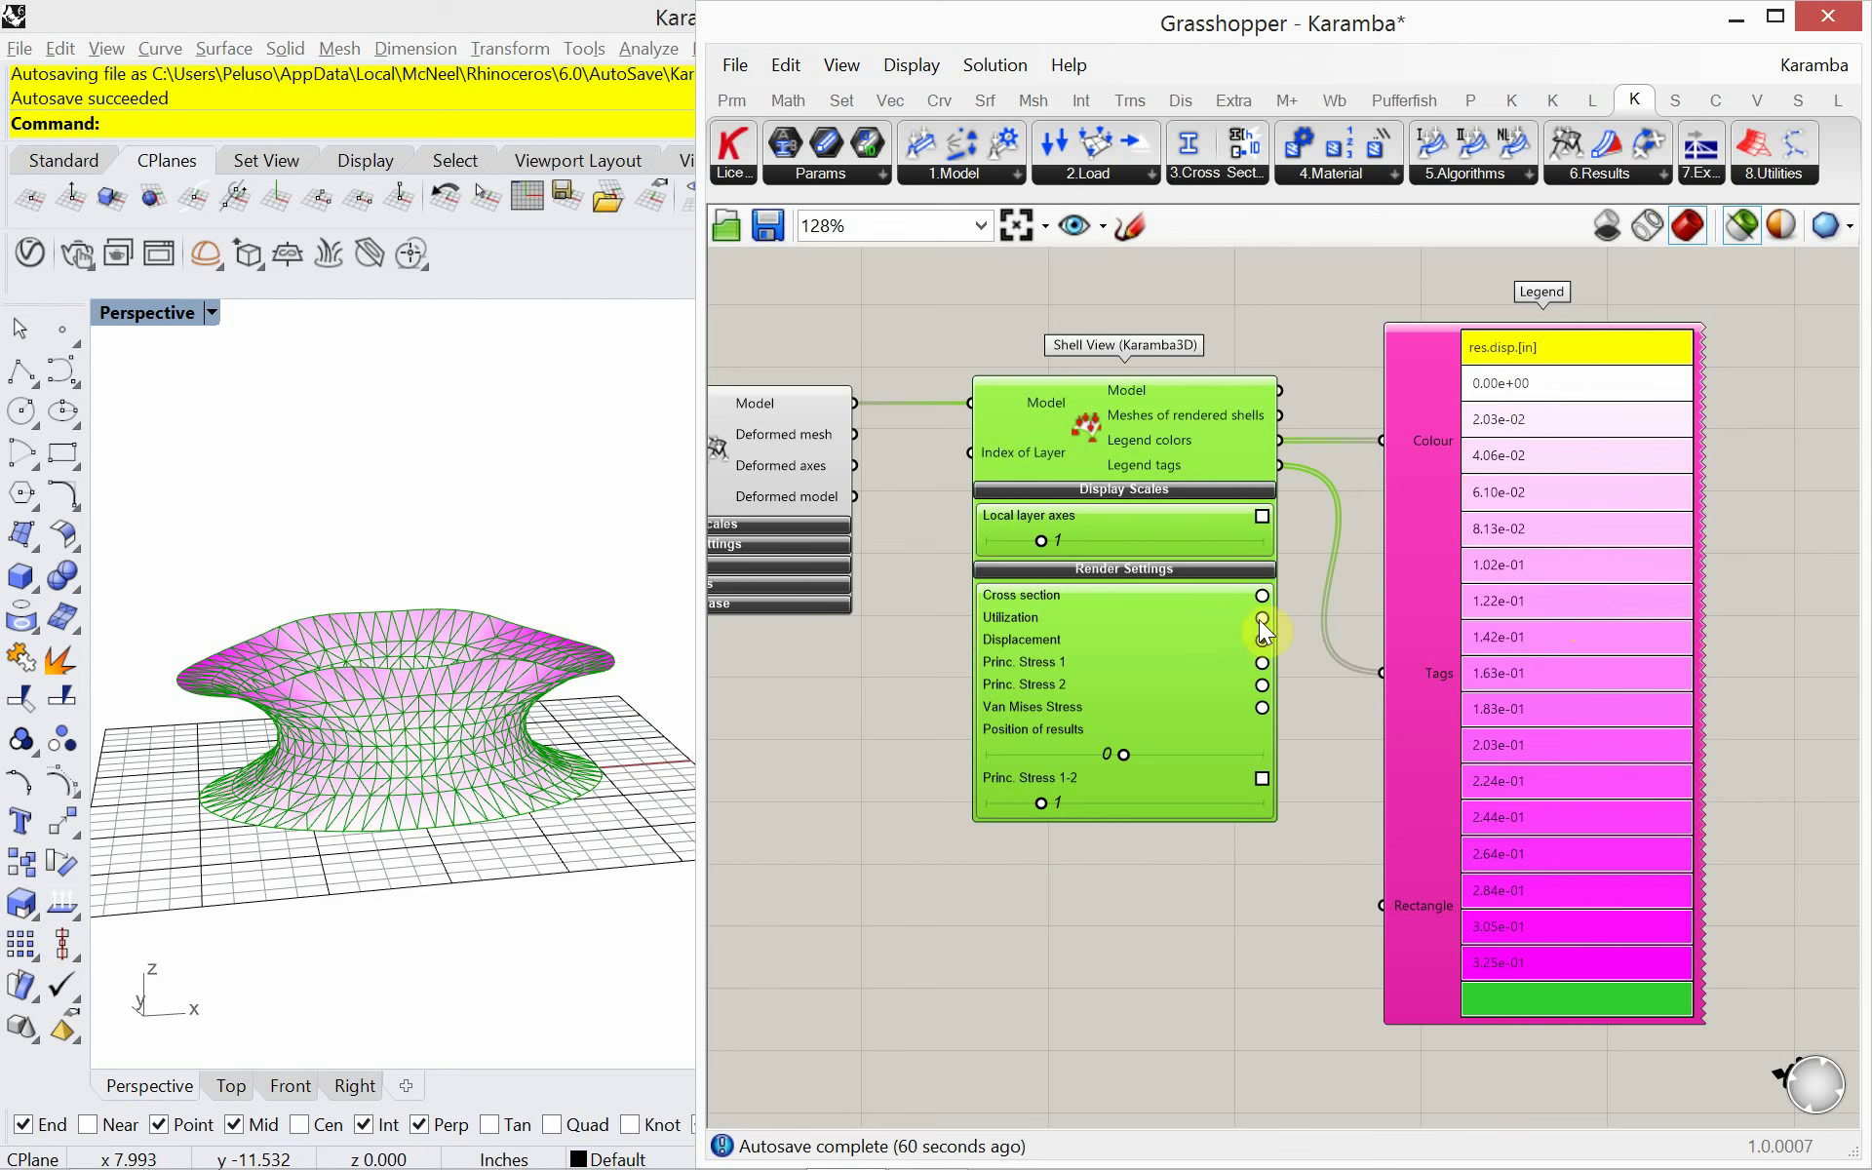
Set the number slider that drives the -Z Force load to 4.908.
right_click_drag(824, 819, 881, 827)
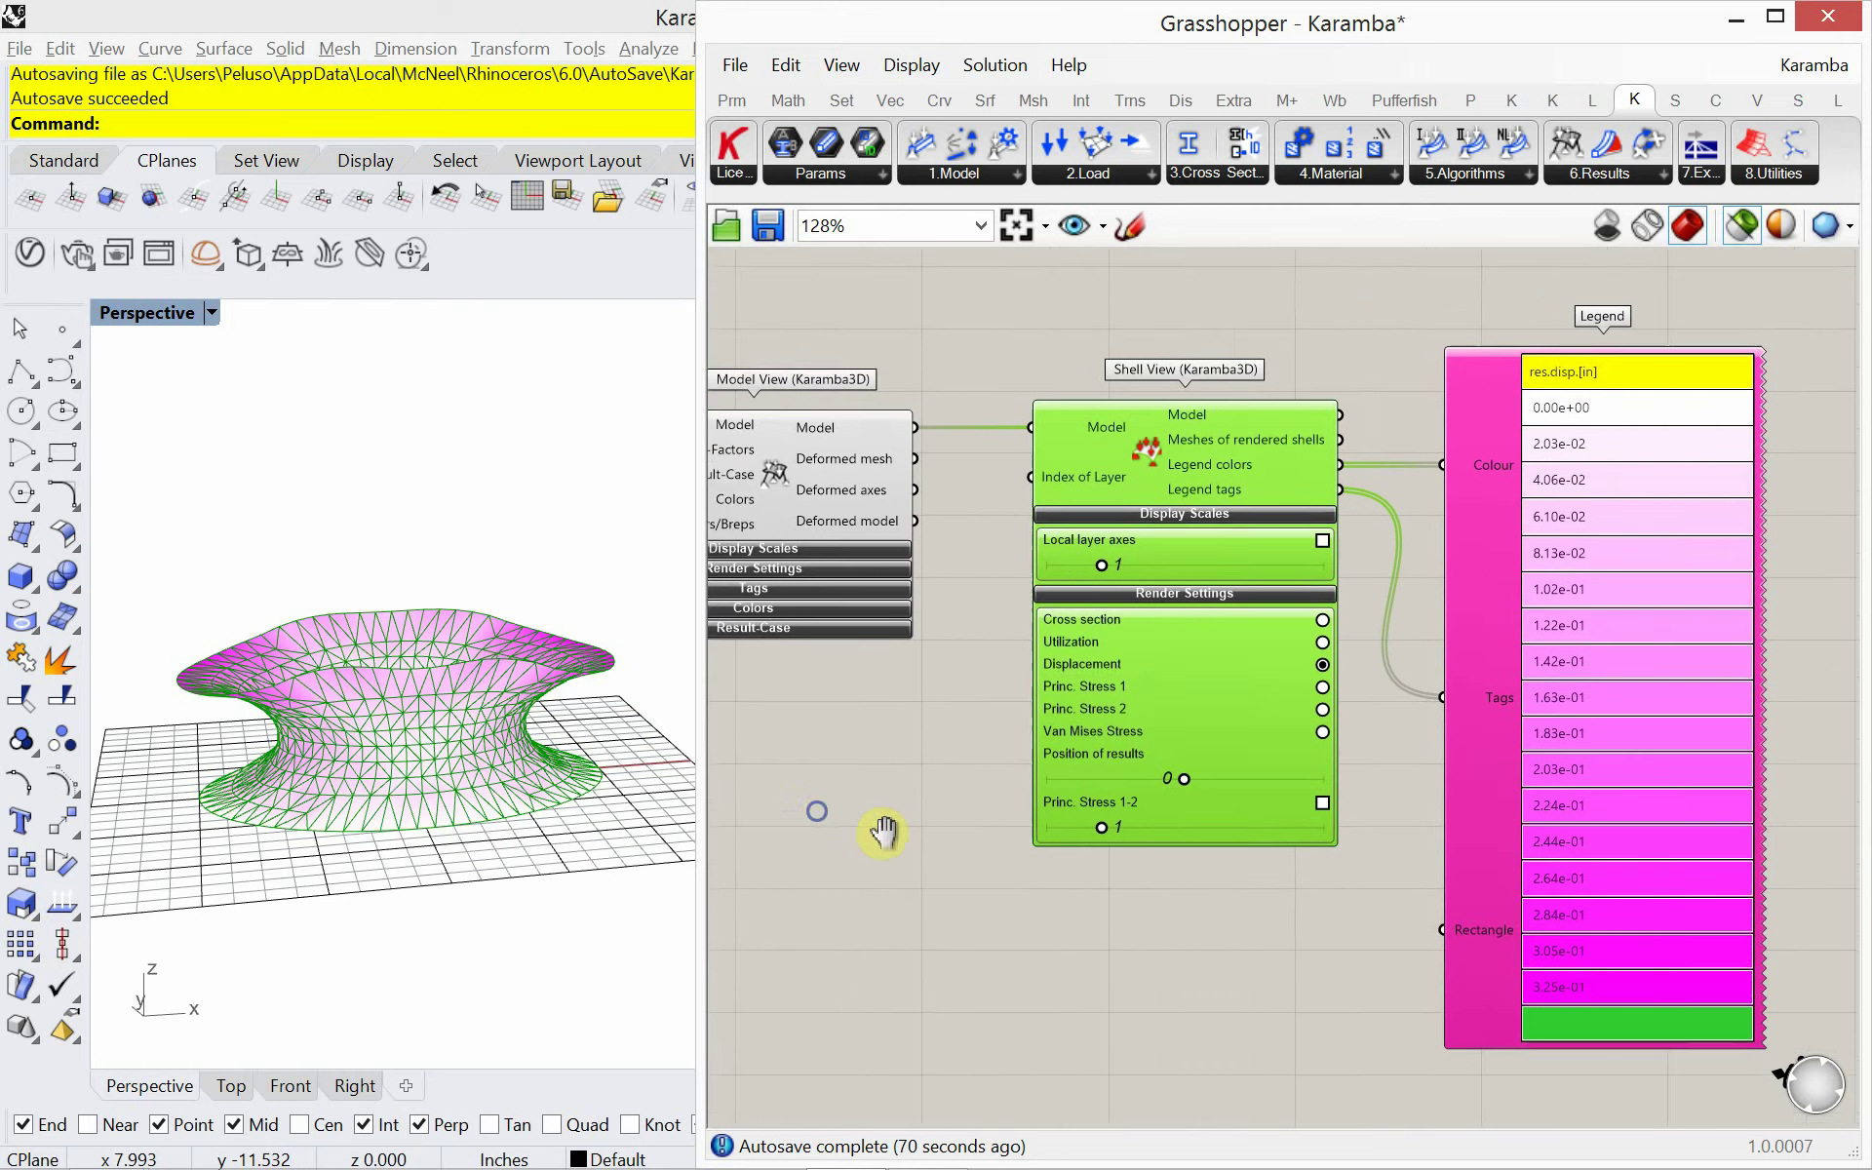
scroll(1033, 806, "down", 4)
right_click_drag(1026, 798, 1430, 786)
right_click_drag(1140, 732, 1498, 757)
right_click_drag(1094, 624, 1232, 618)
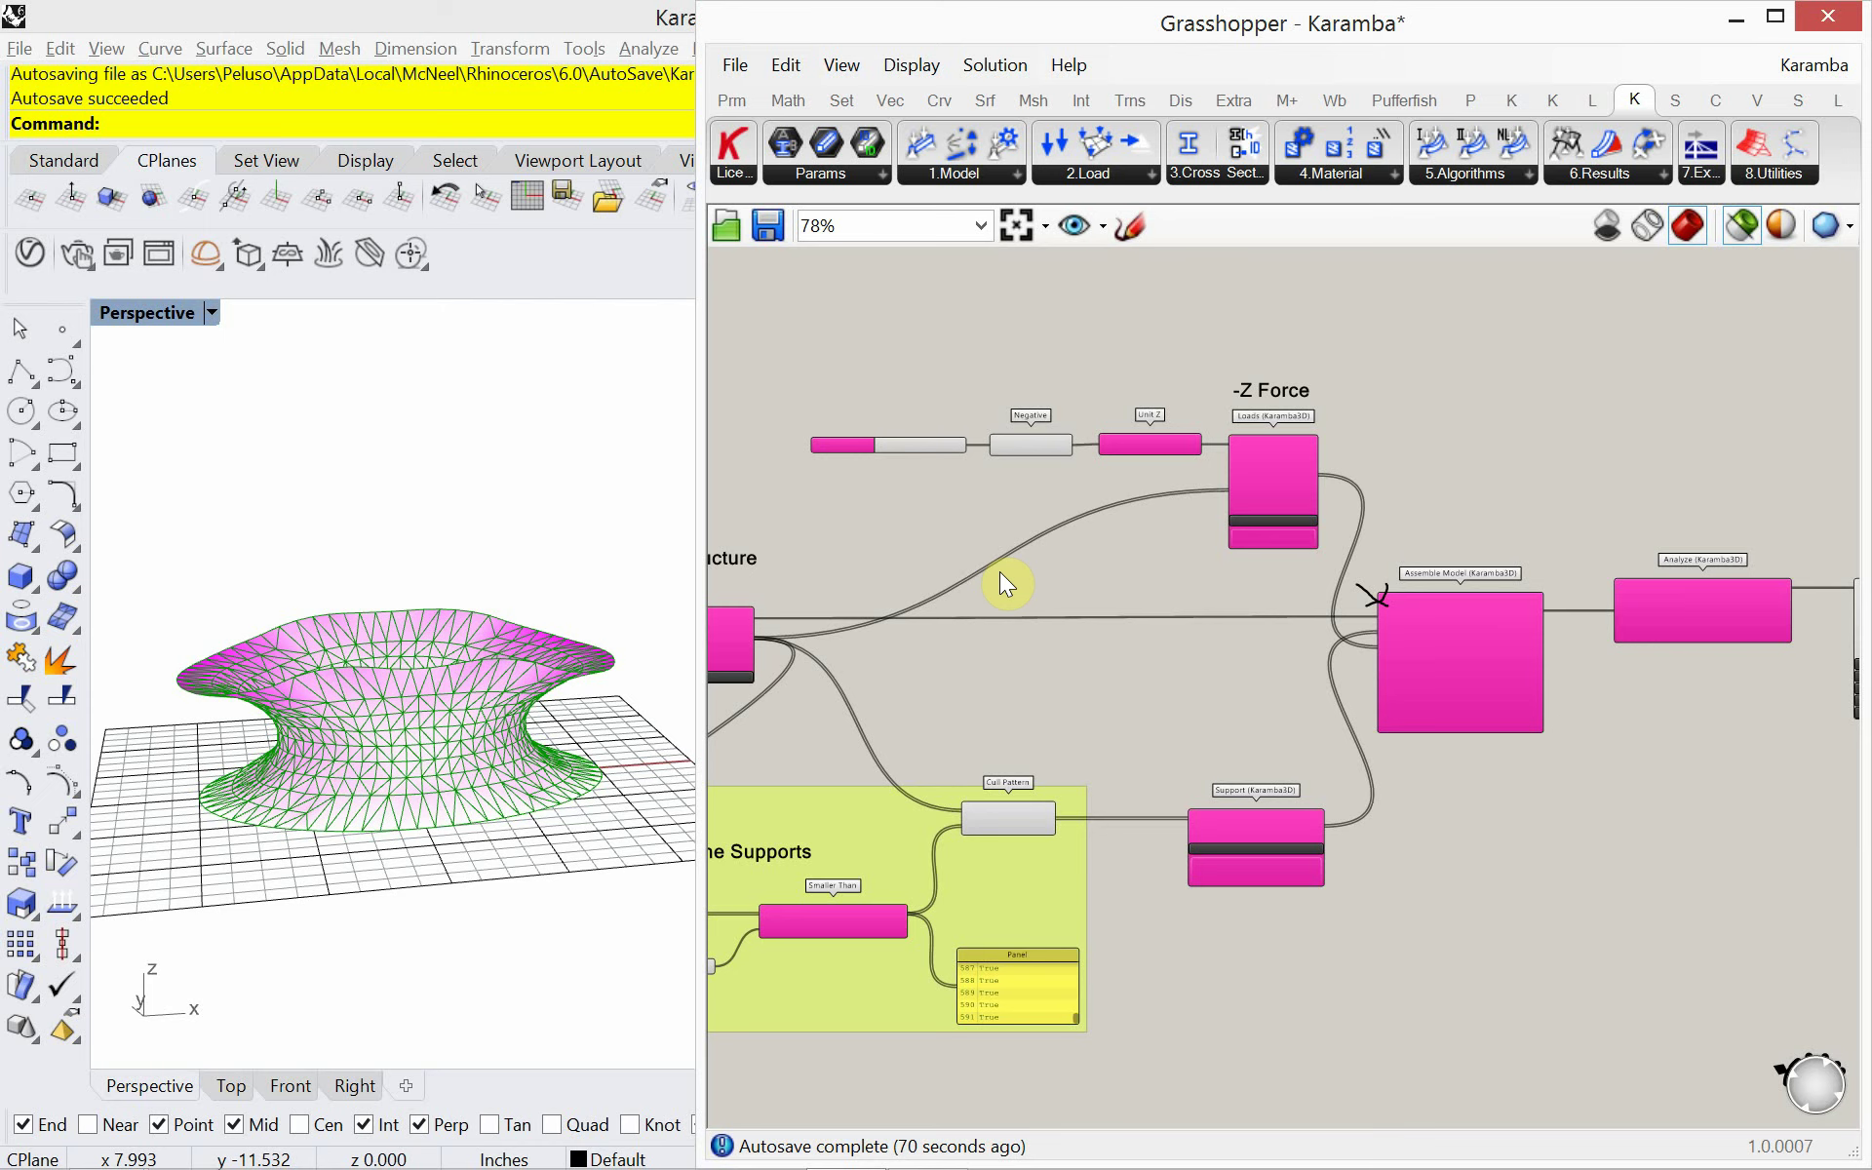
scroll(1004, 483, "up", 4)
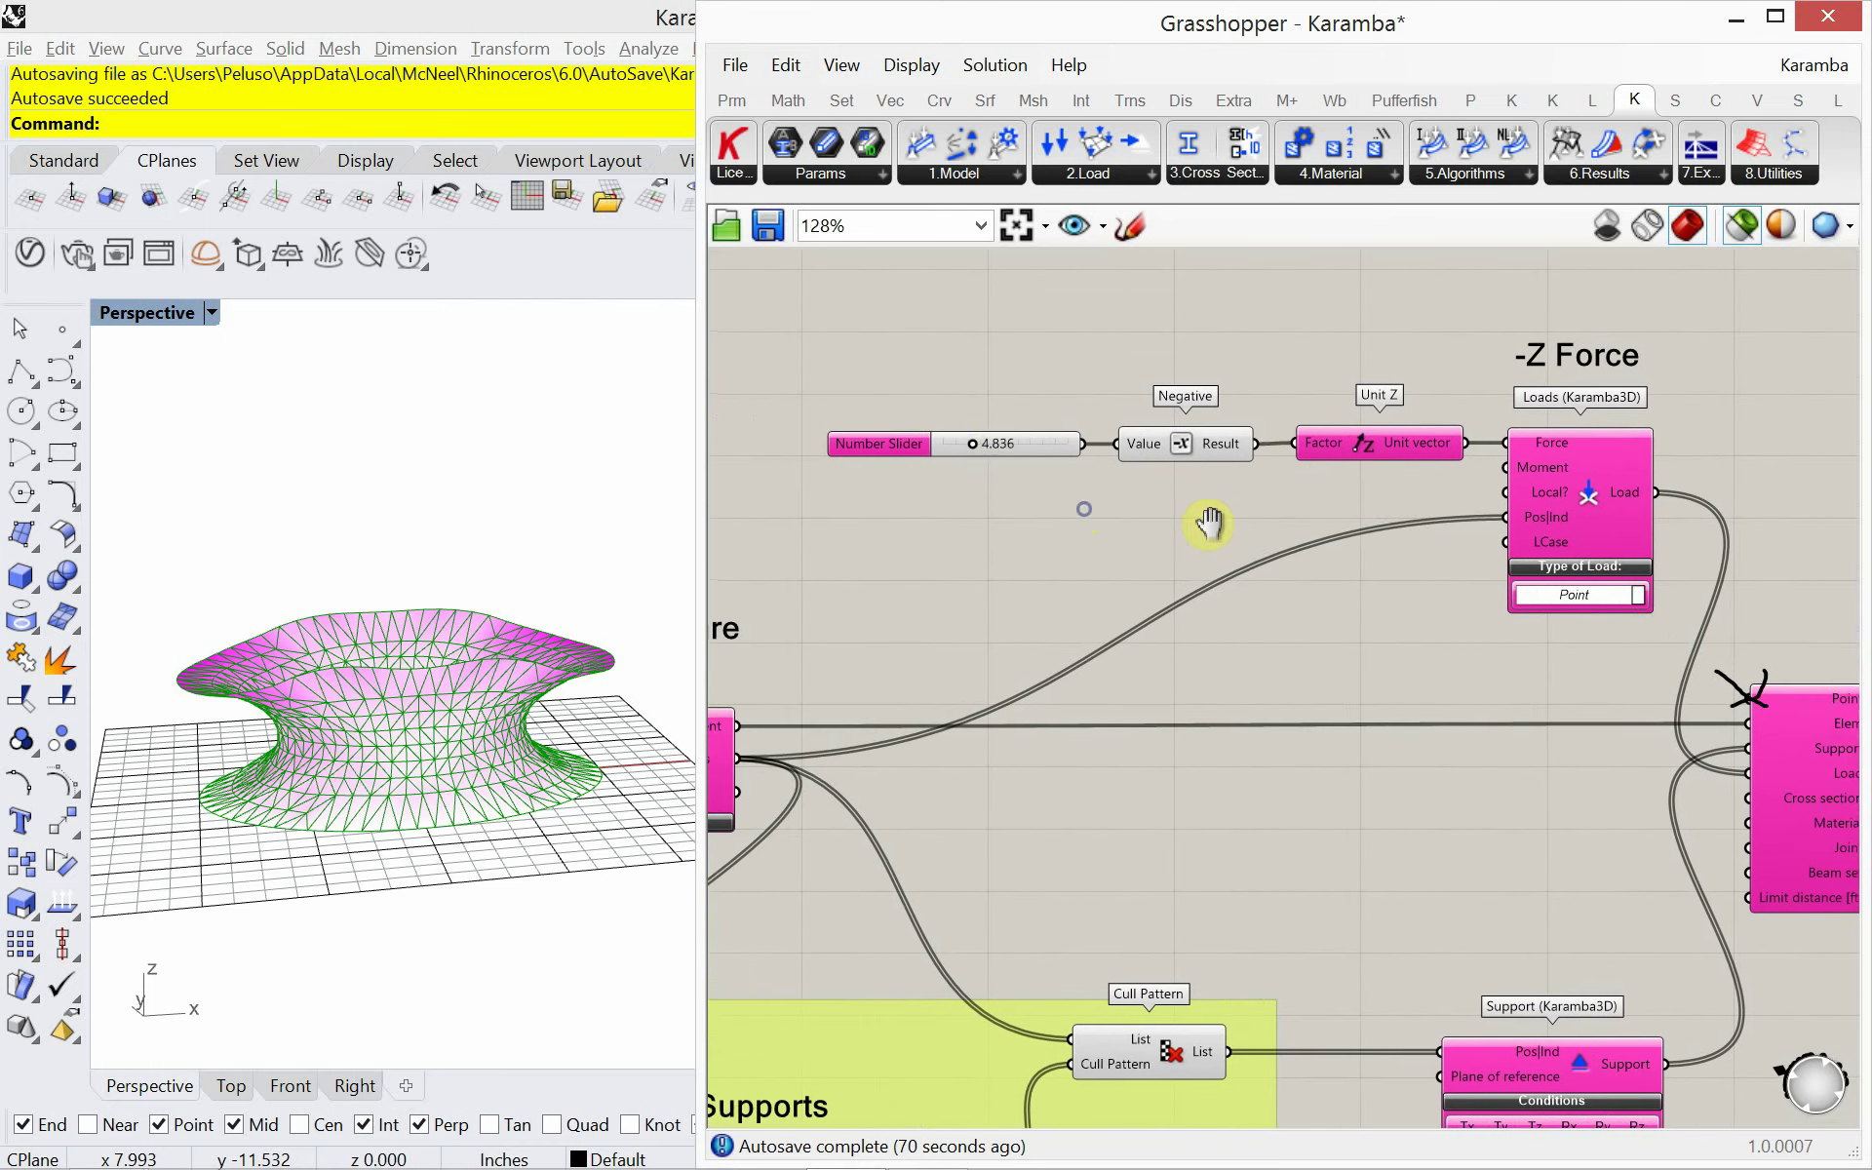
scroll(956, 458, "up", 4)
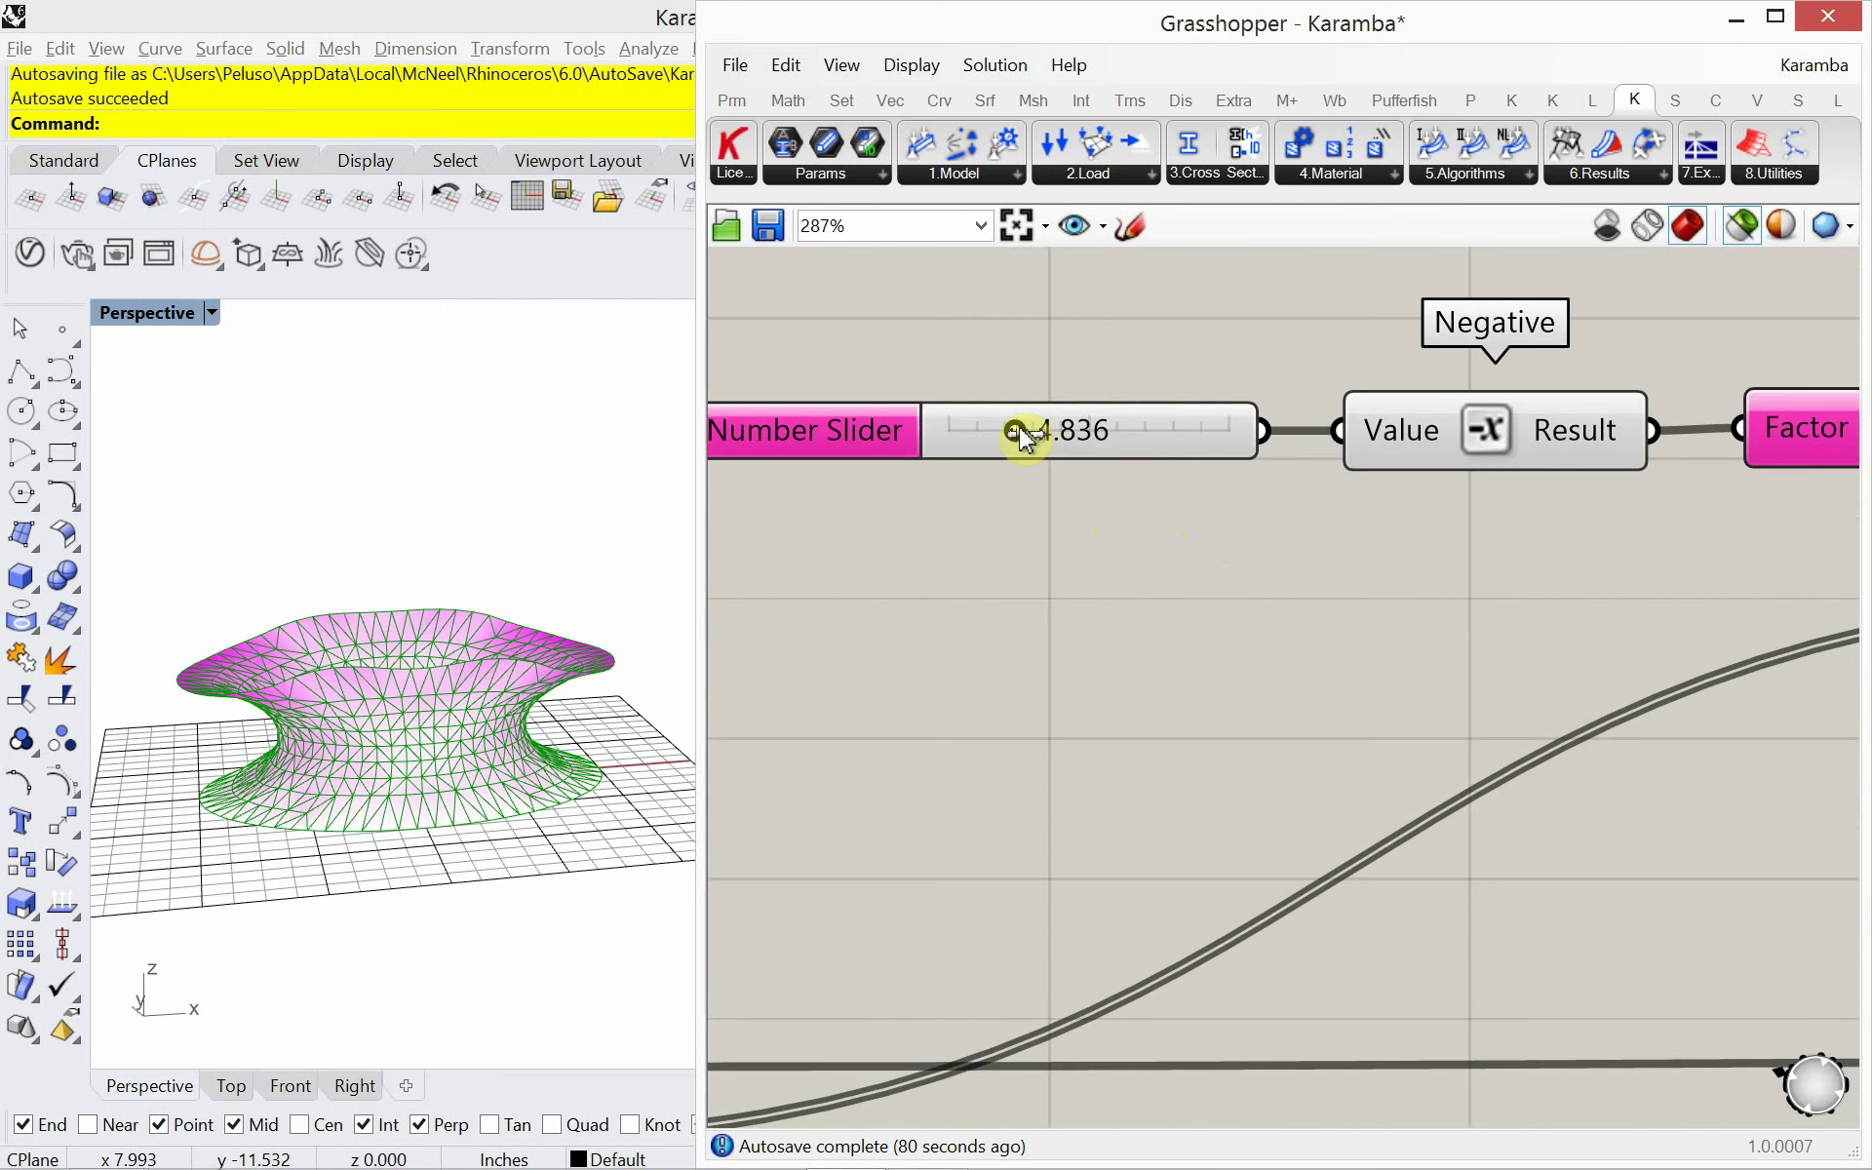
mouse_move(1017, 434)
left_mouse_down()
mouse_move(990, 431)
mouse_move(1045, 451)
mouse_move(1022, 449)
left_mouse_up()
scroll(1060, 505, "down", 2)
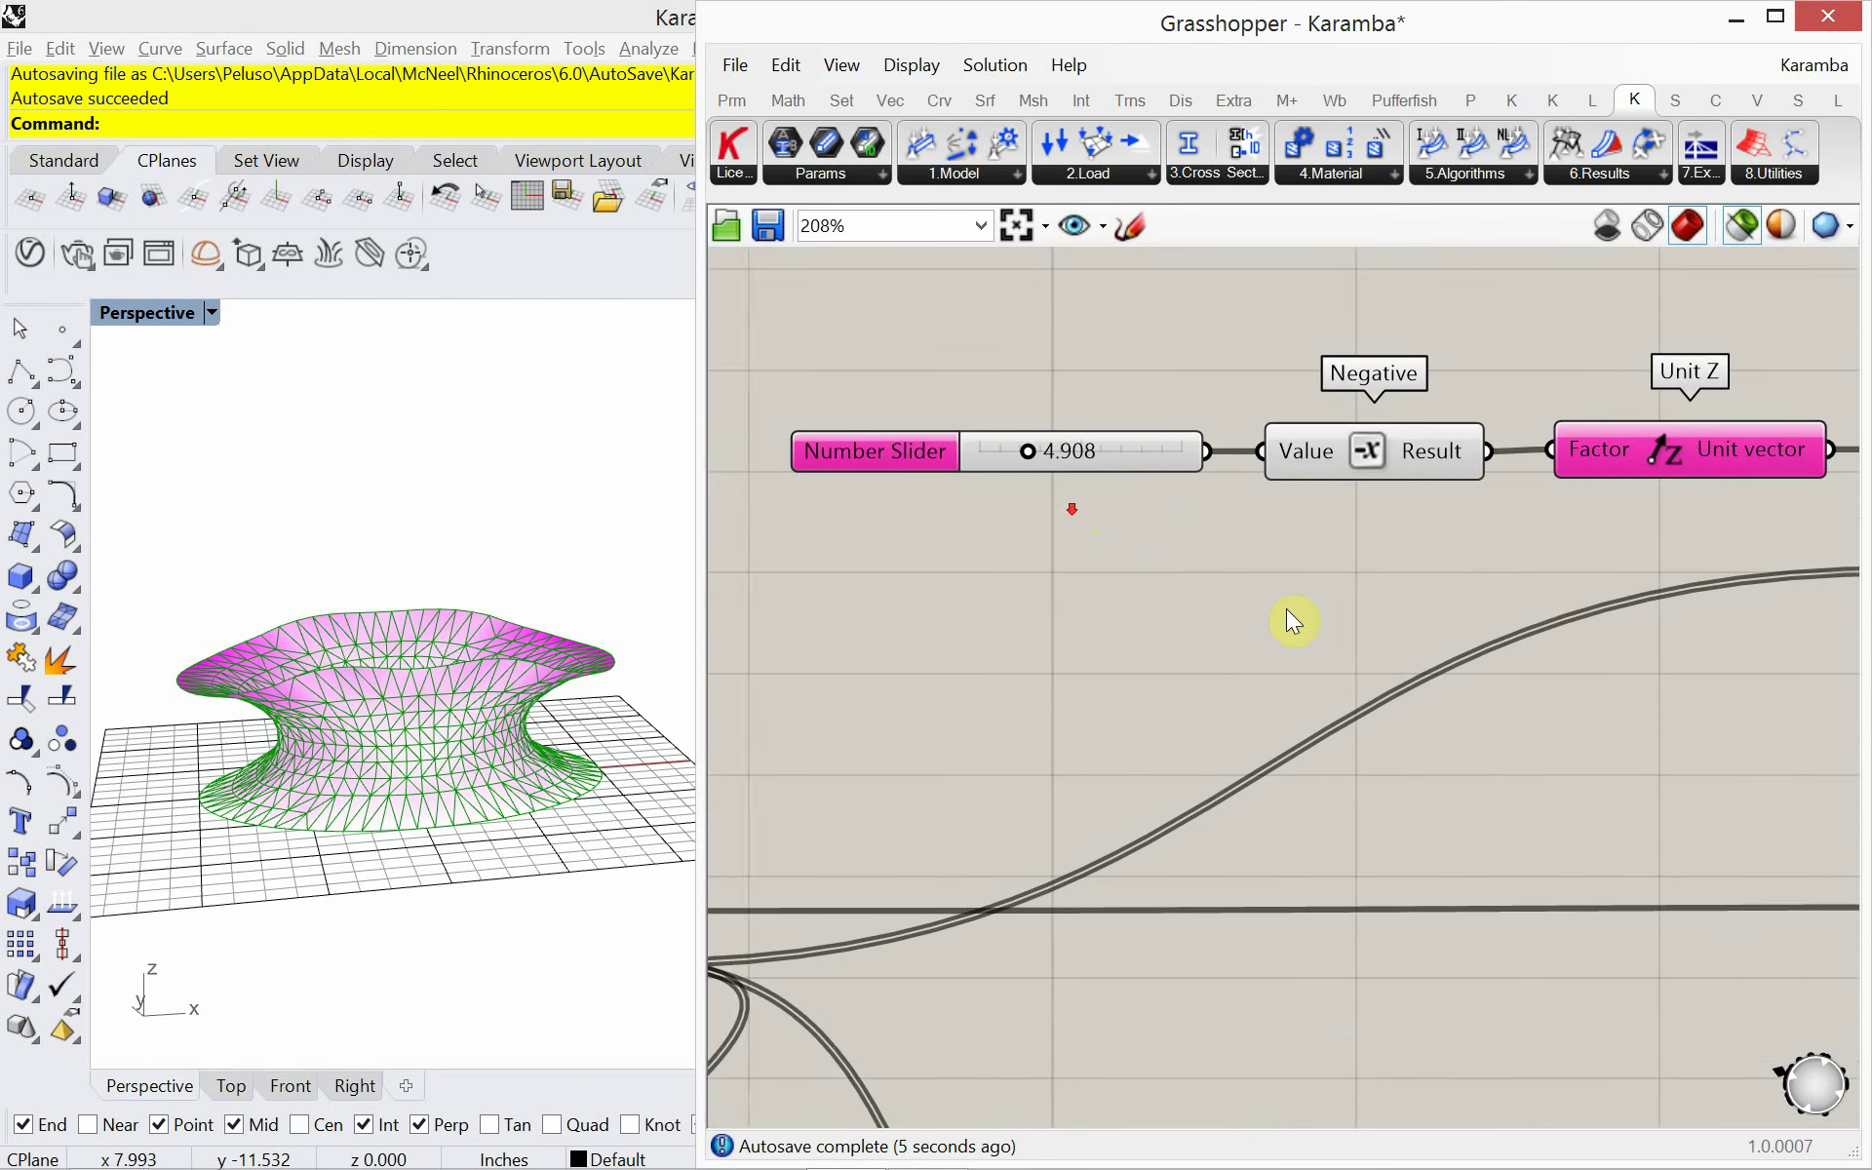
Widen the Grasshopper window over the Rhino viewport and inspect the Loads component's LCase input.
right_click_drag(1318, 633, 1187, 568)
scroll(1199, 585, "down", 1)
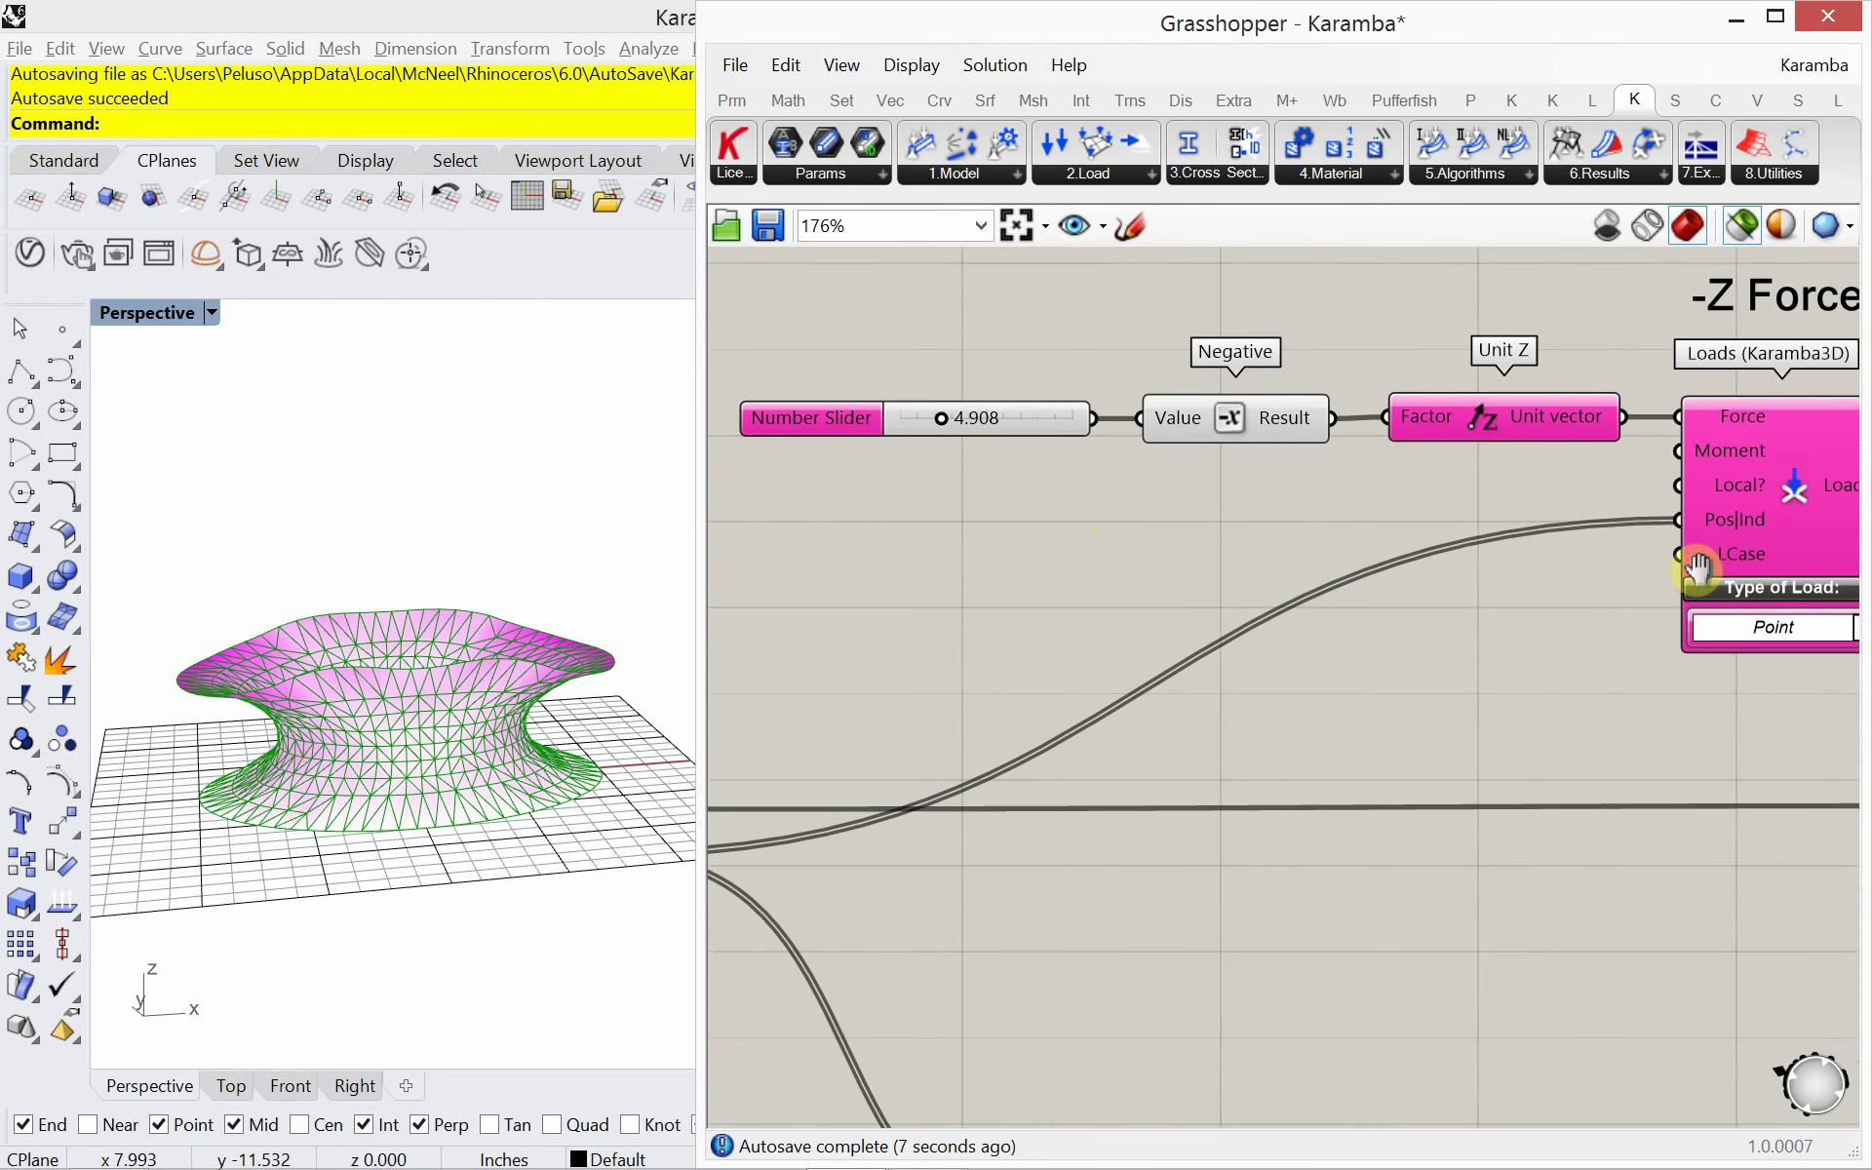
right_click_drag(1706, 582, 1663, 585)
left_click_drag(698, 533, 626, 540)
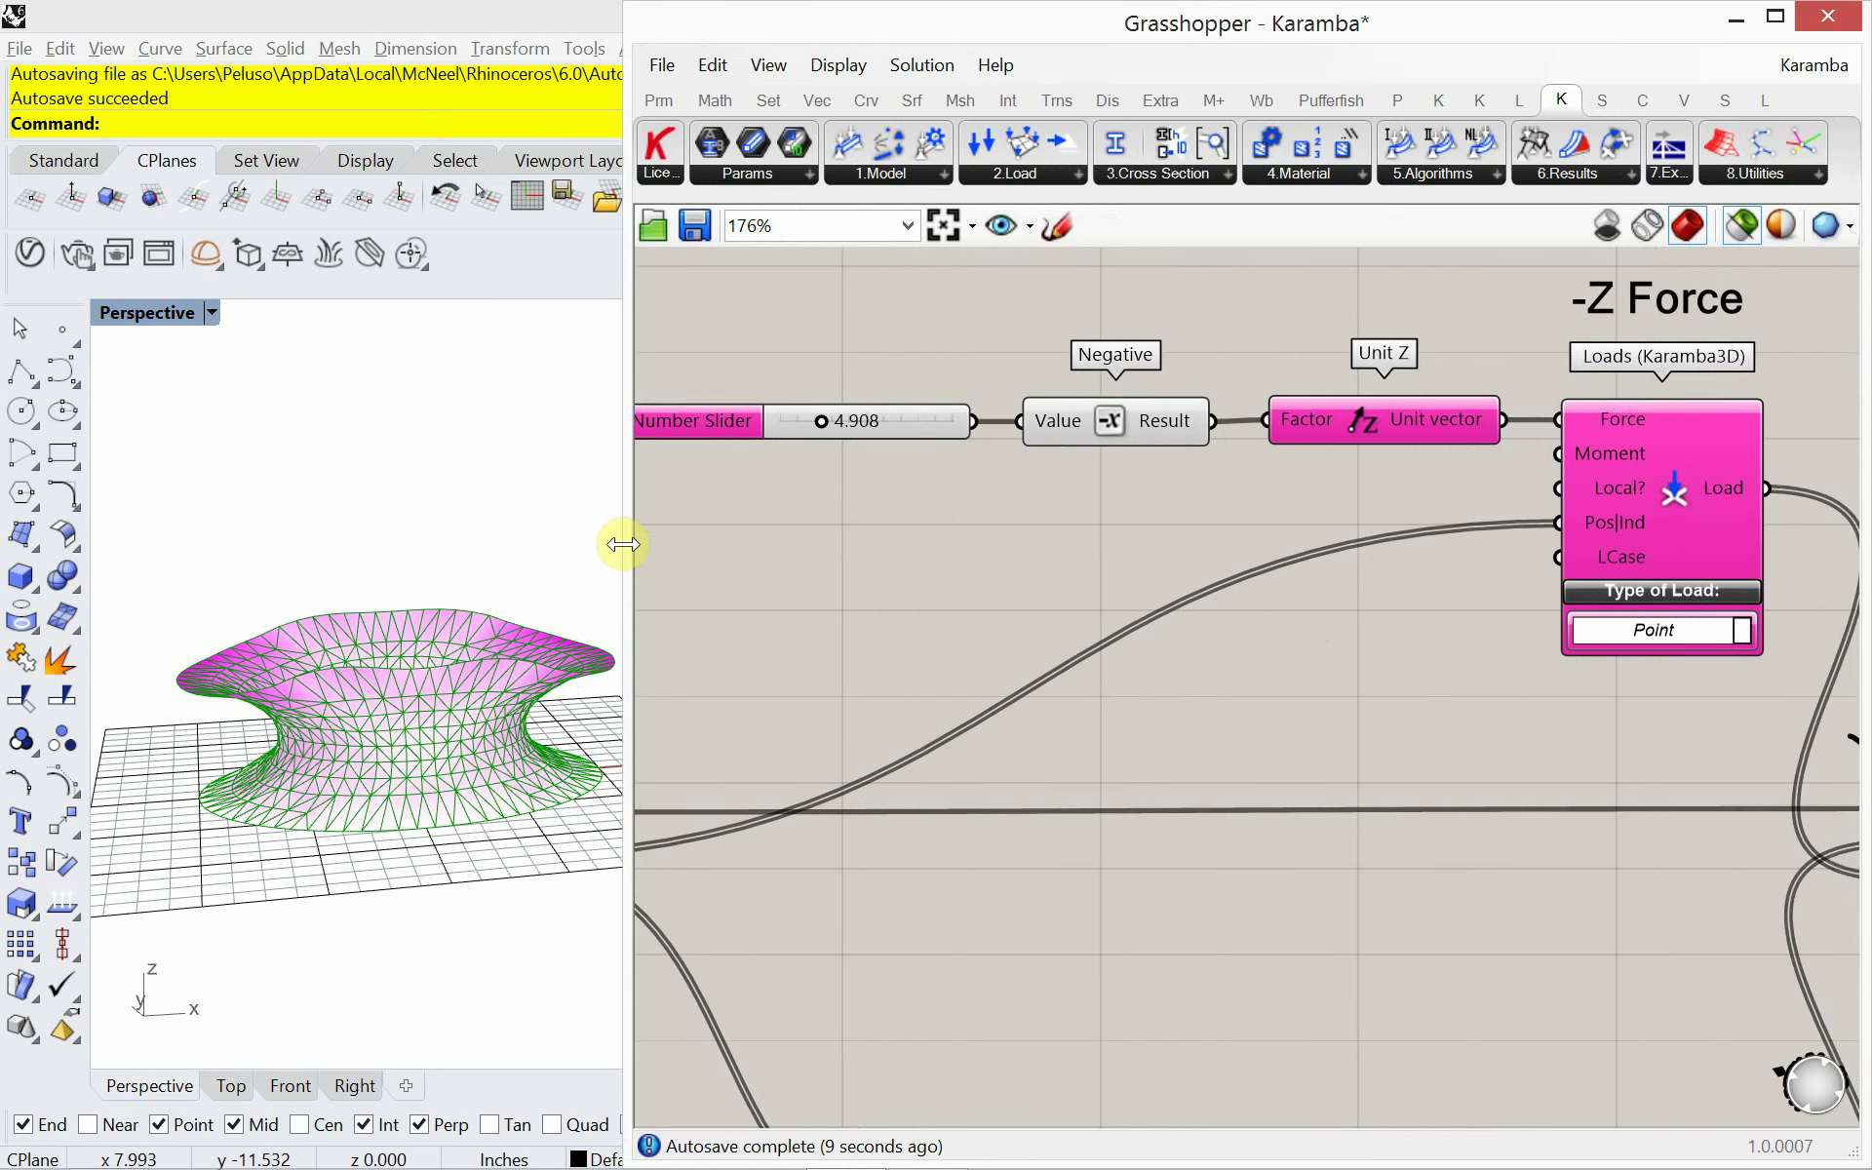
right_click_drag(828, 539, 898, 543)
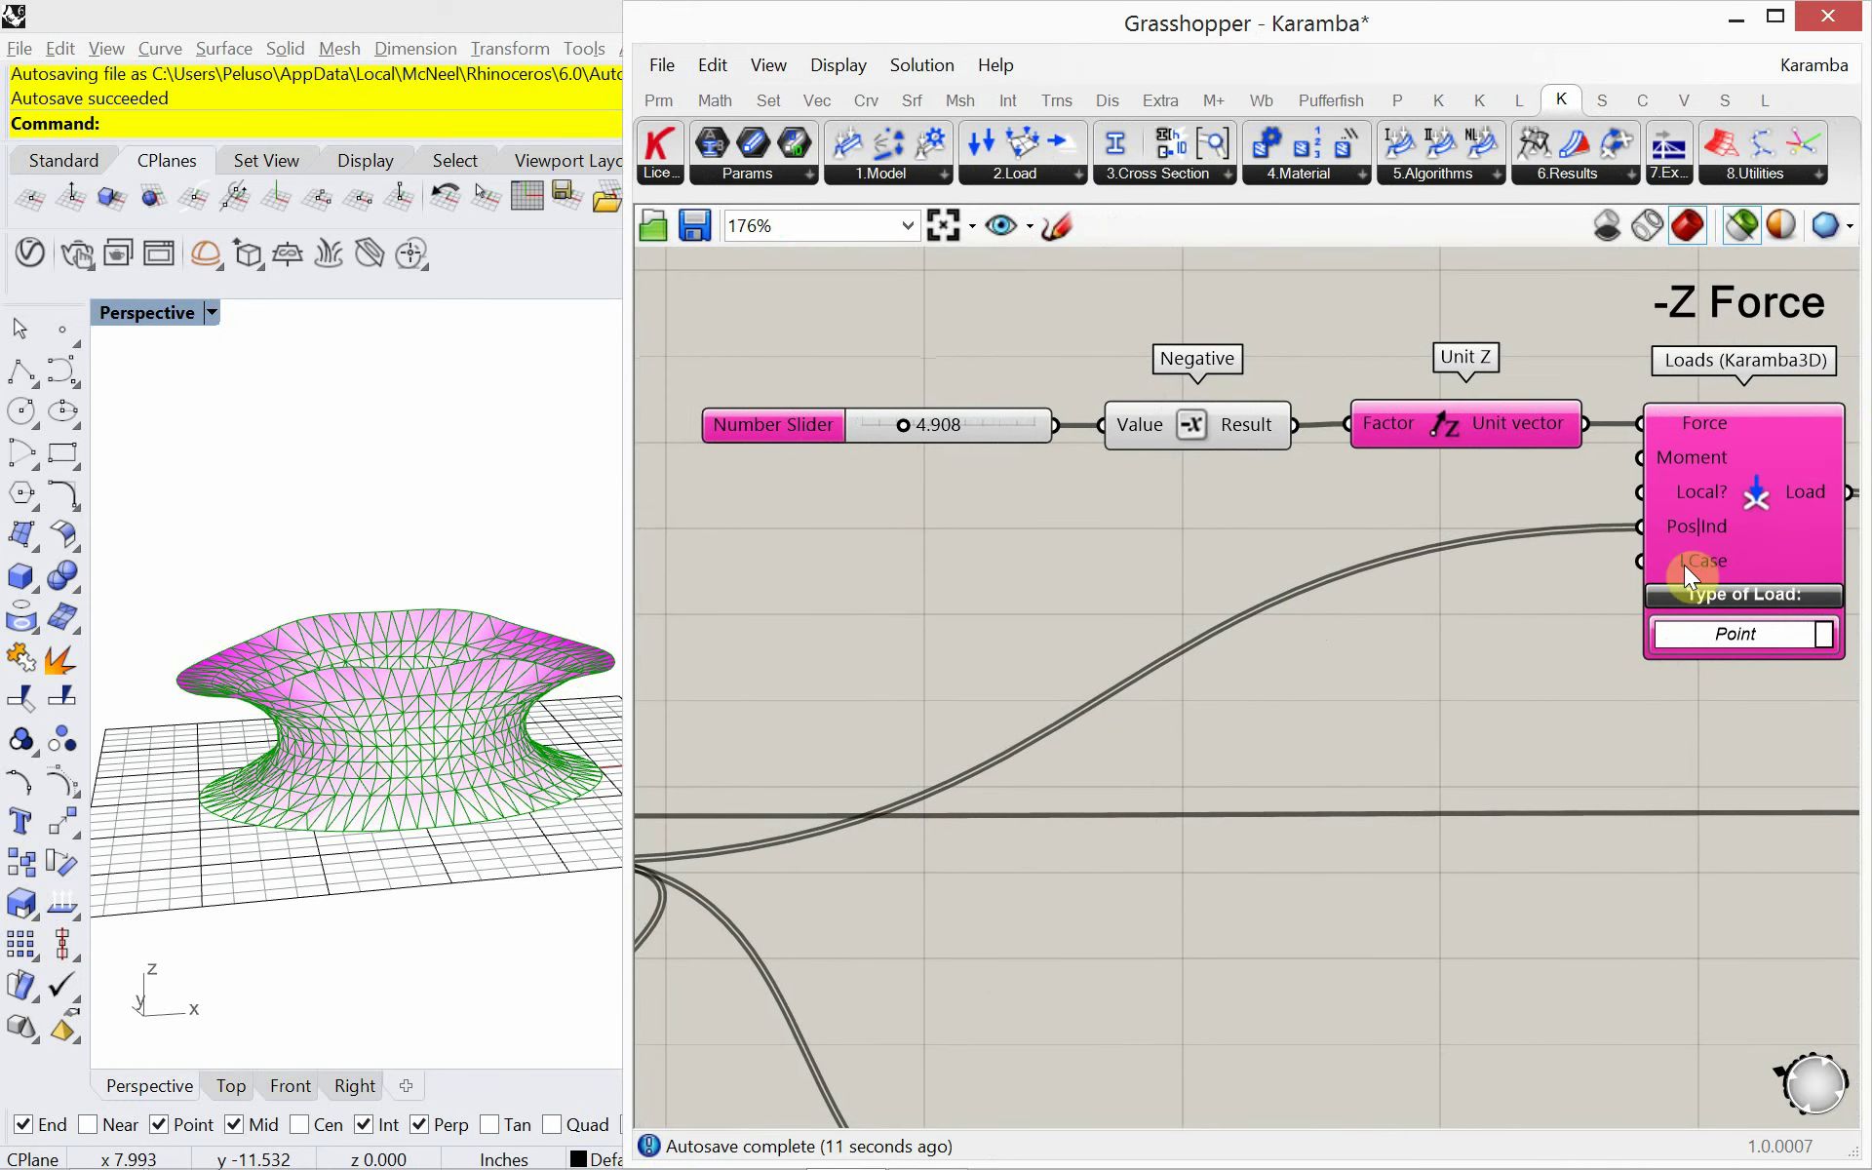
mouse_move(1699, 561)
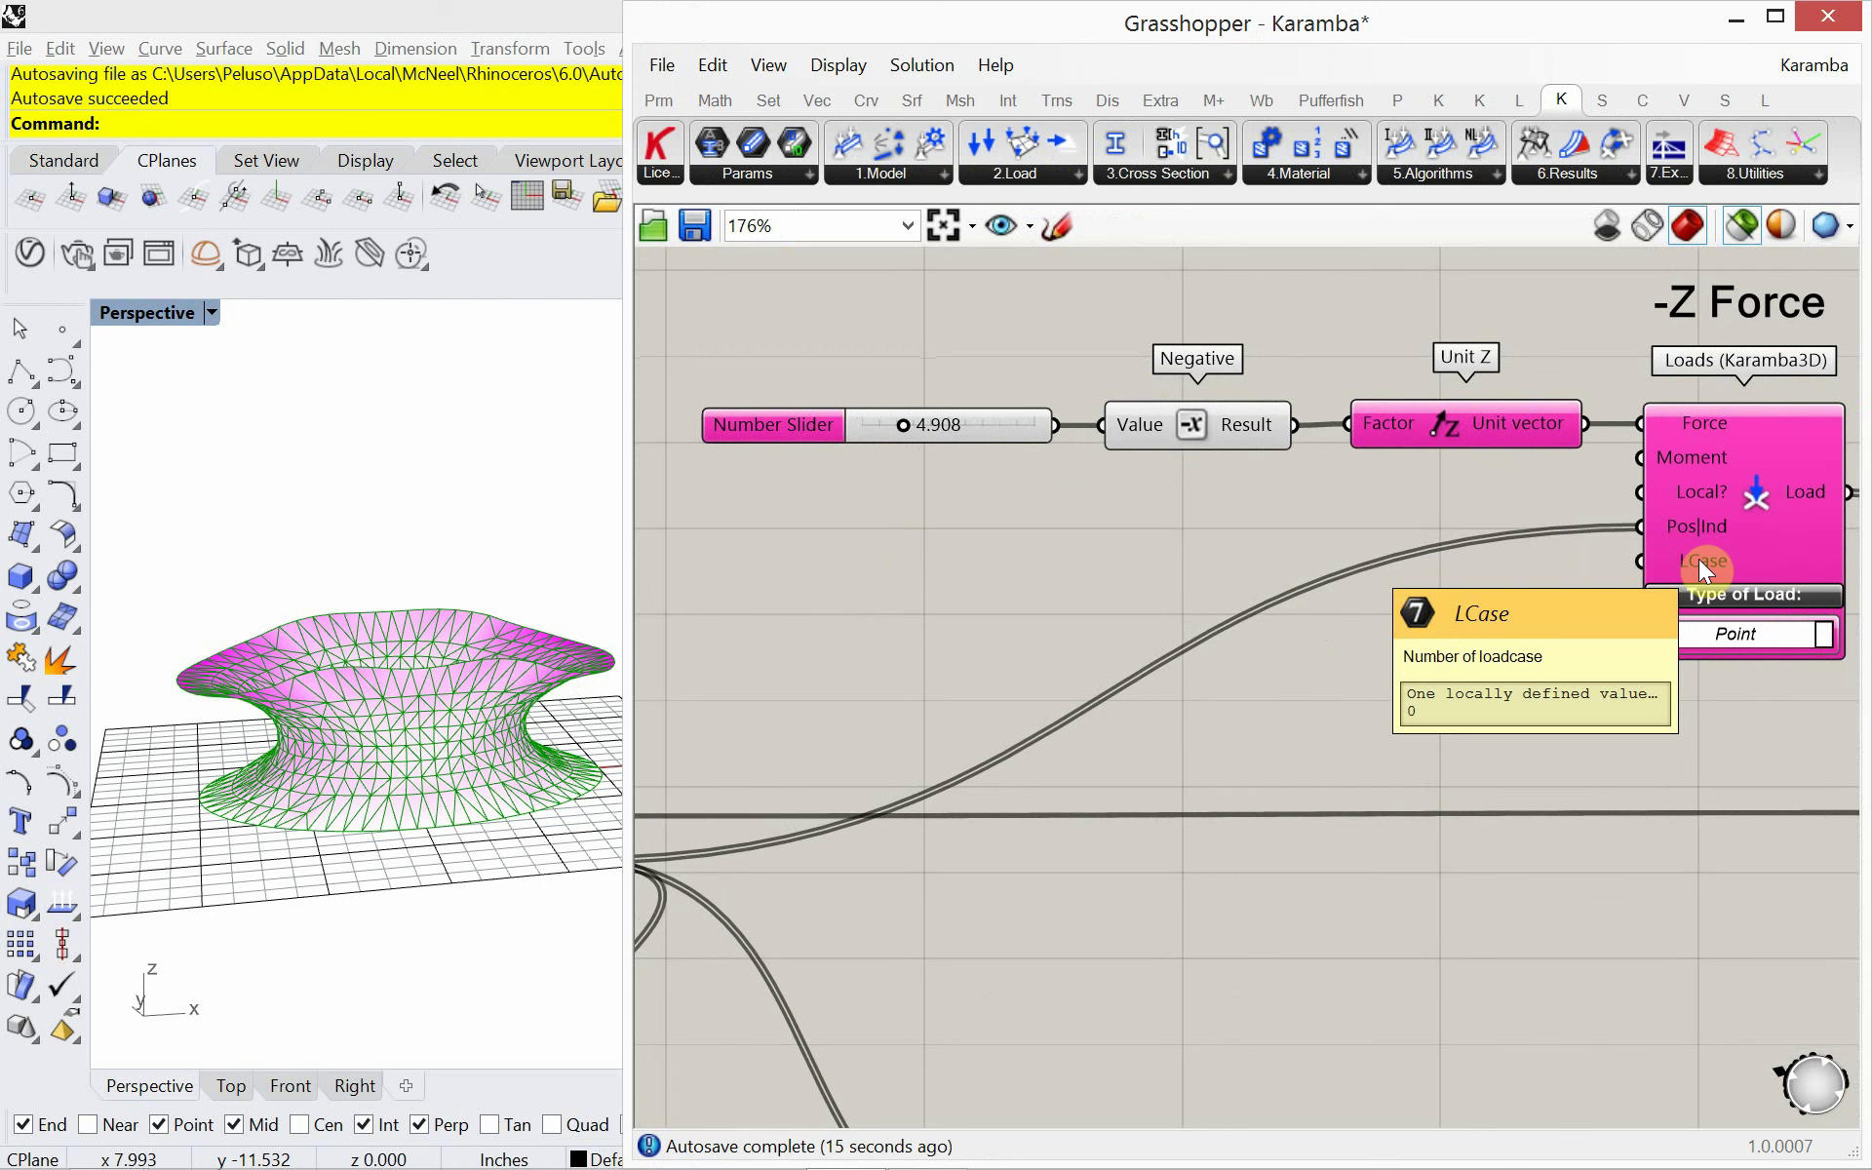
Add a number slider with value 0, wire it into the Loads component's LCase input and align it with that input.
double_click(1120, 579)
type("number slider")
key("Return")
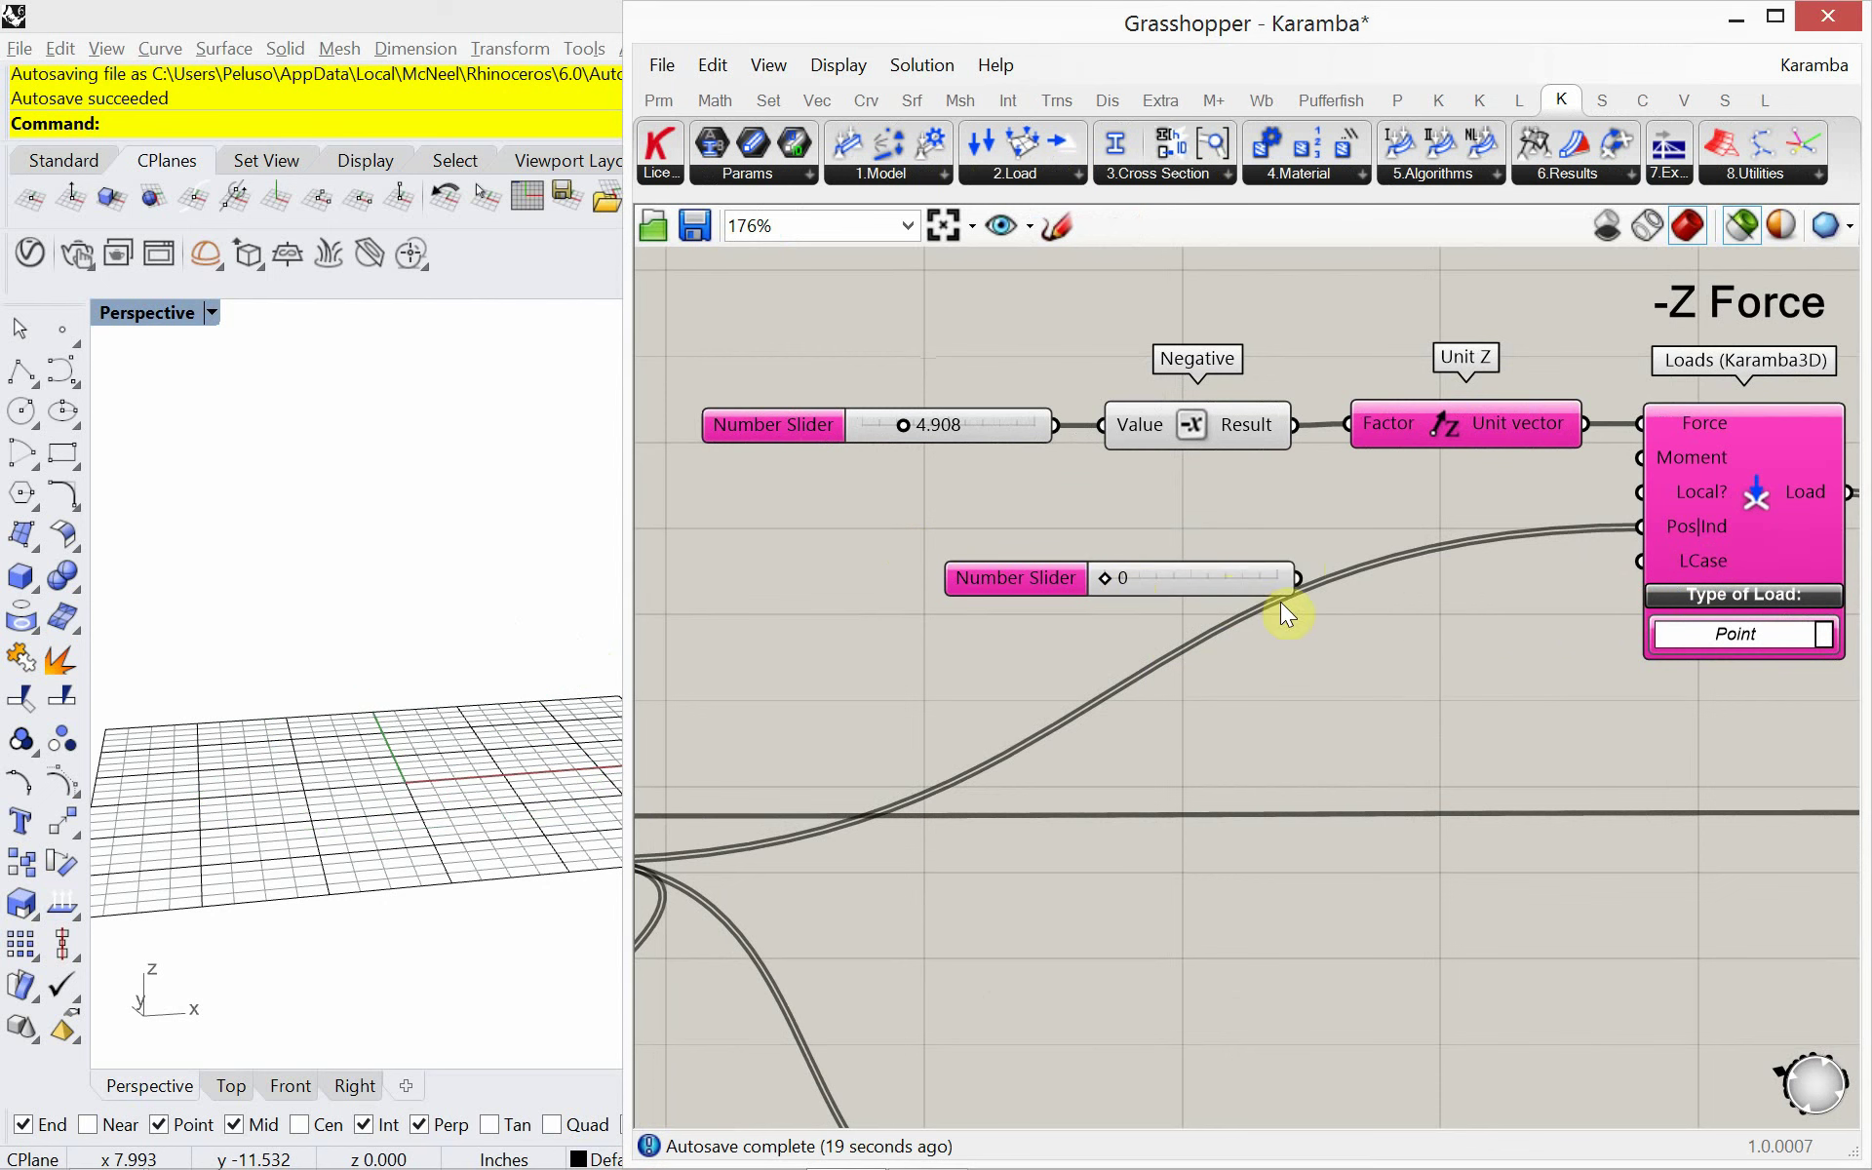
left_click_drag(1298, 579, 1620, 584)
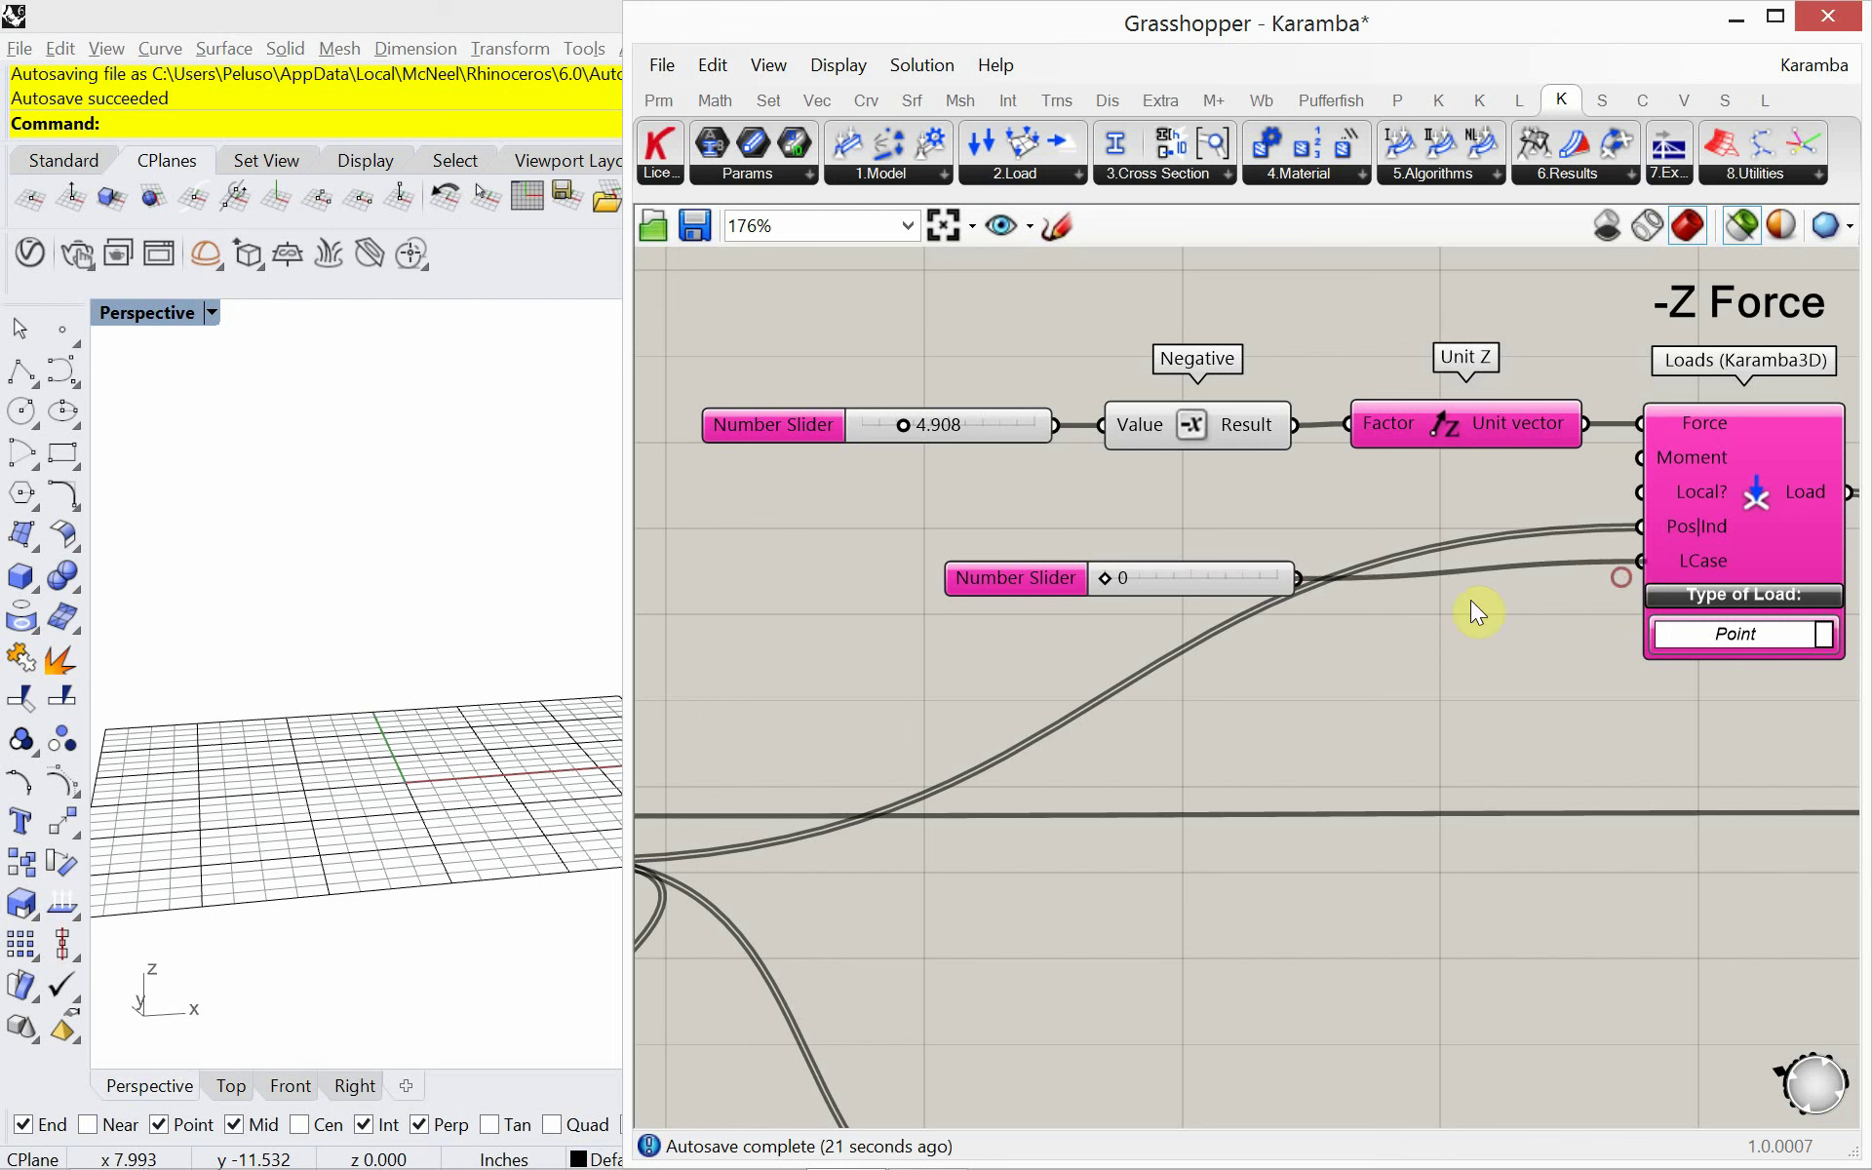
left_click_drag(1232, 585, 1144, 565)
scroll(1213, 645, "down", 1)
scroll(1213, 645, "down", 1)
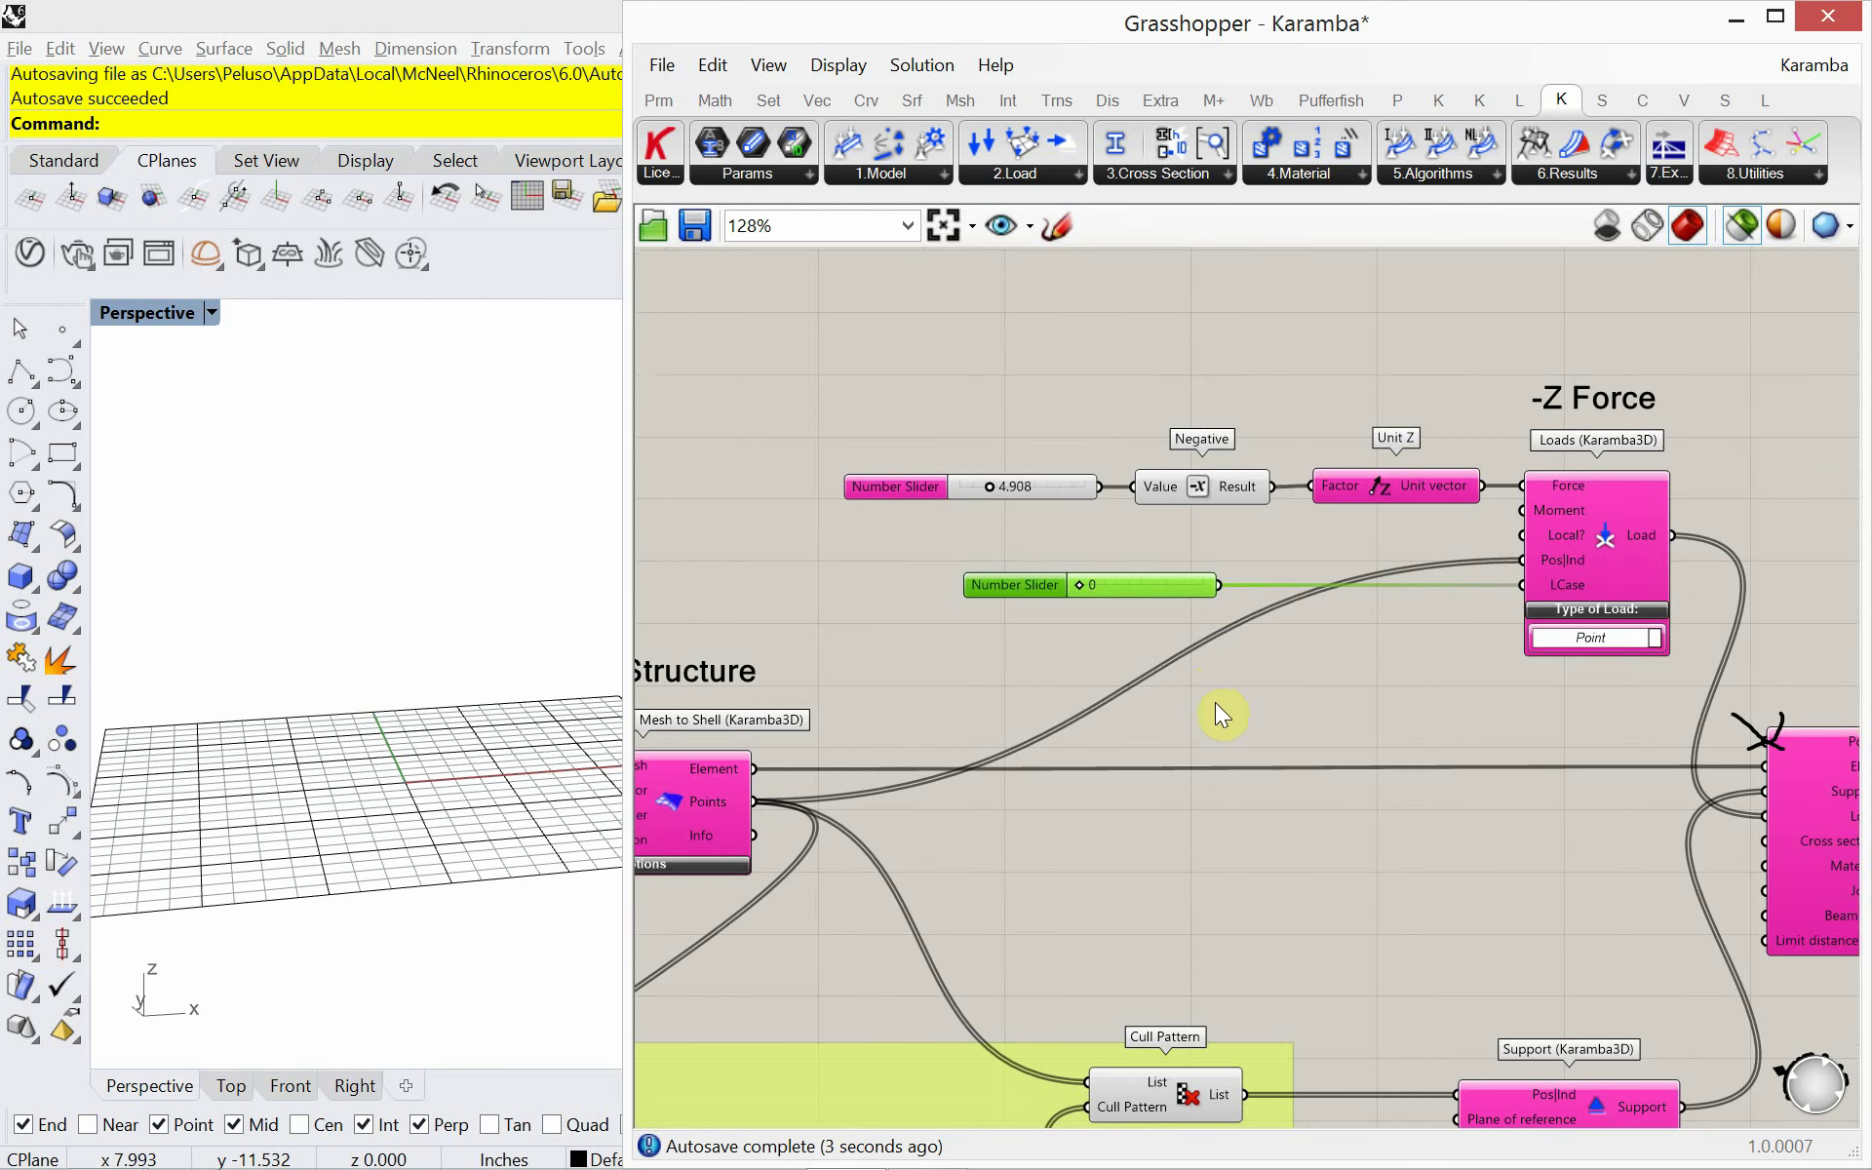
Turn off the selected-only preview to draw all components' geometry, and return to the Model View and Shell View components.
left_click(1738, 232)
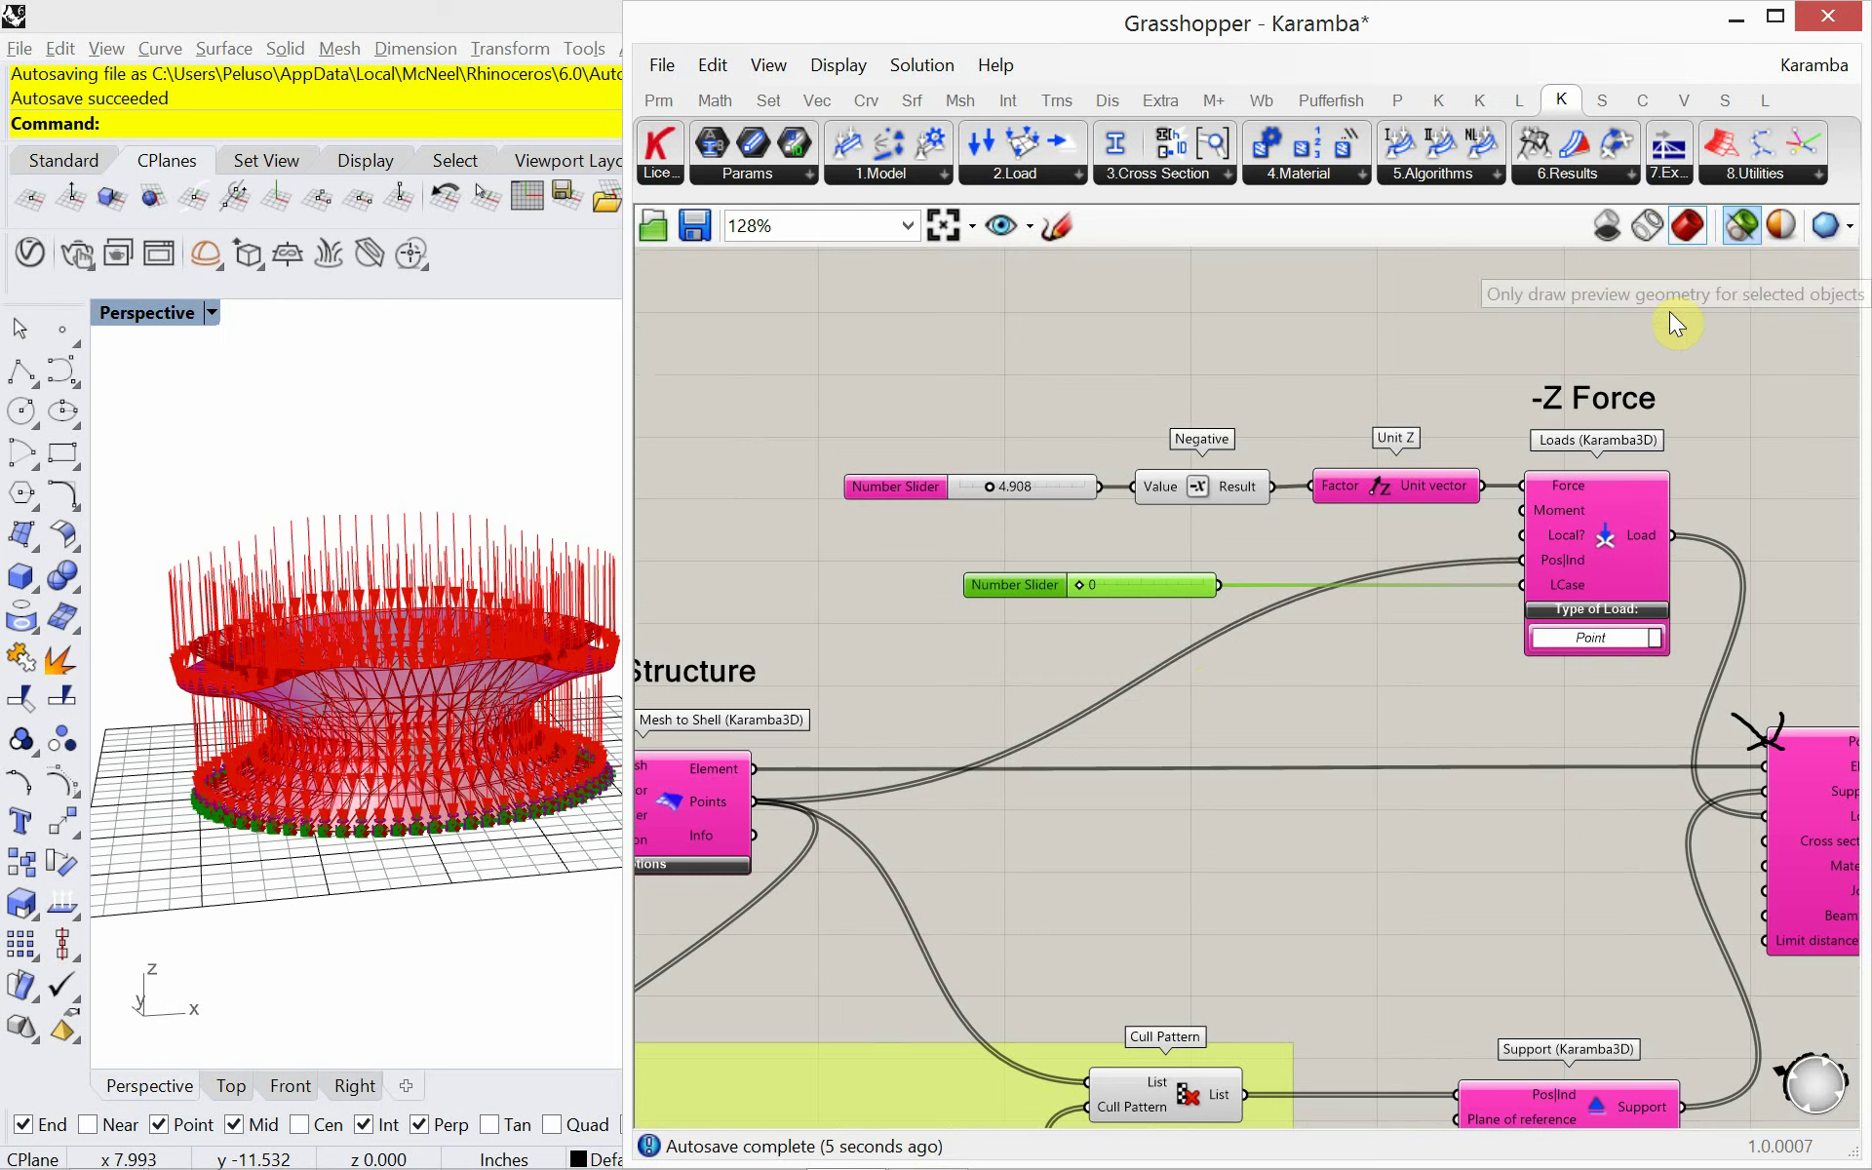
right_click_drag(1186, 731, 1146, 717)
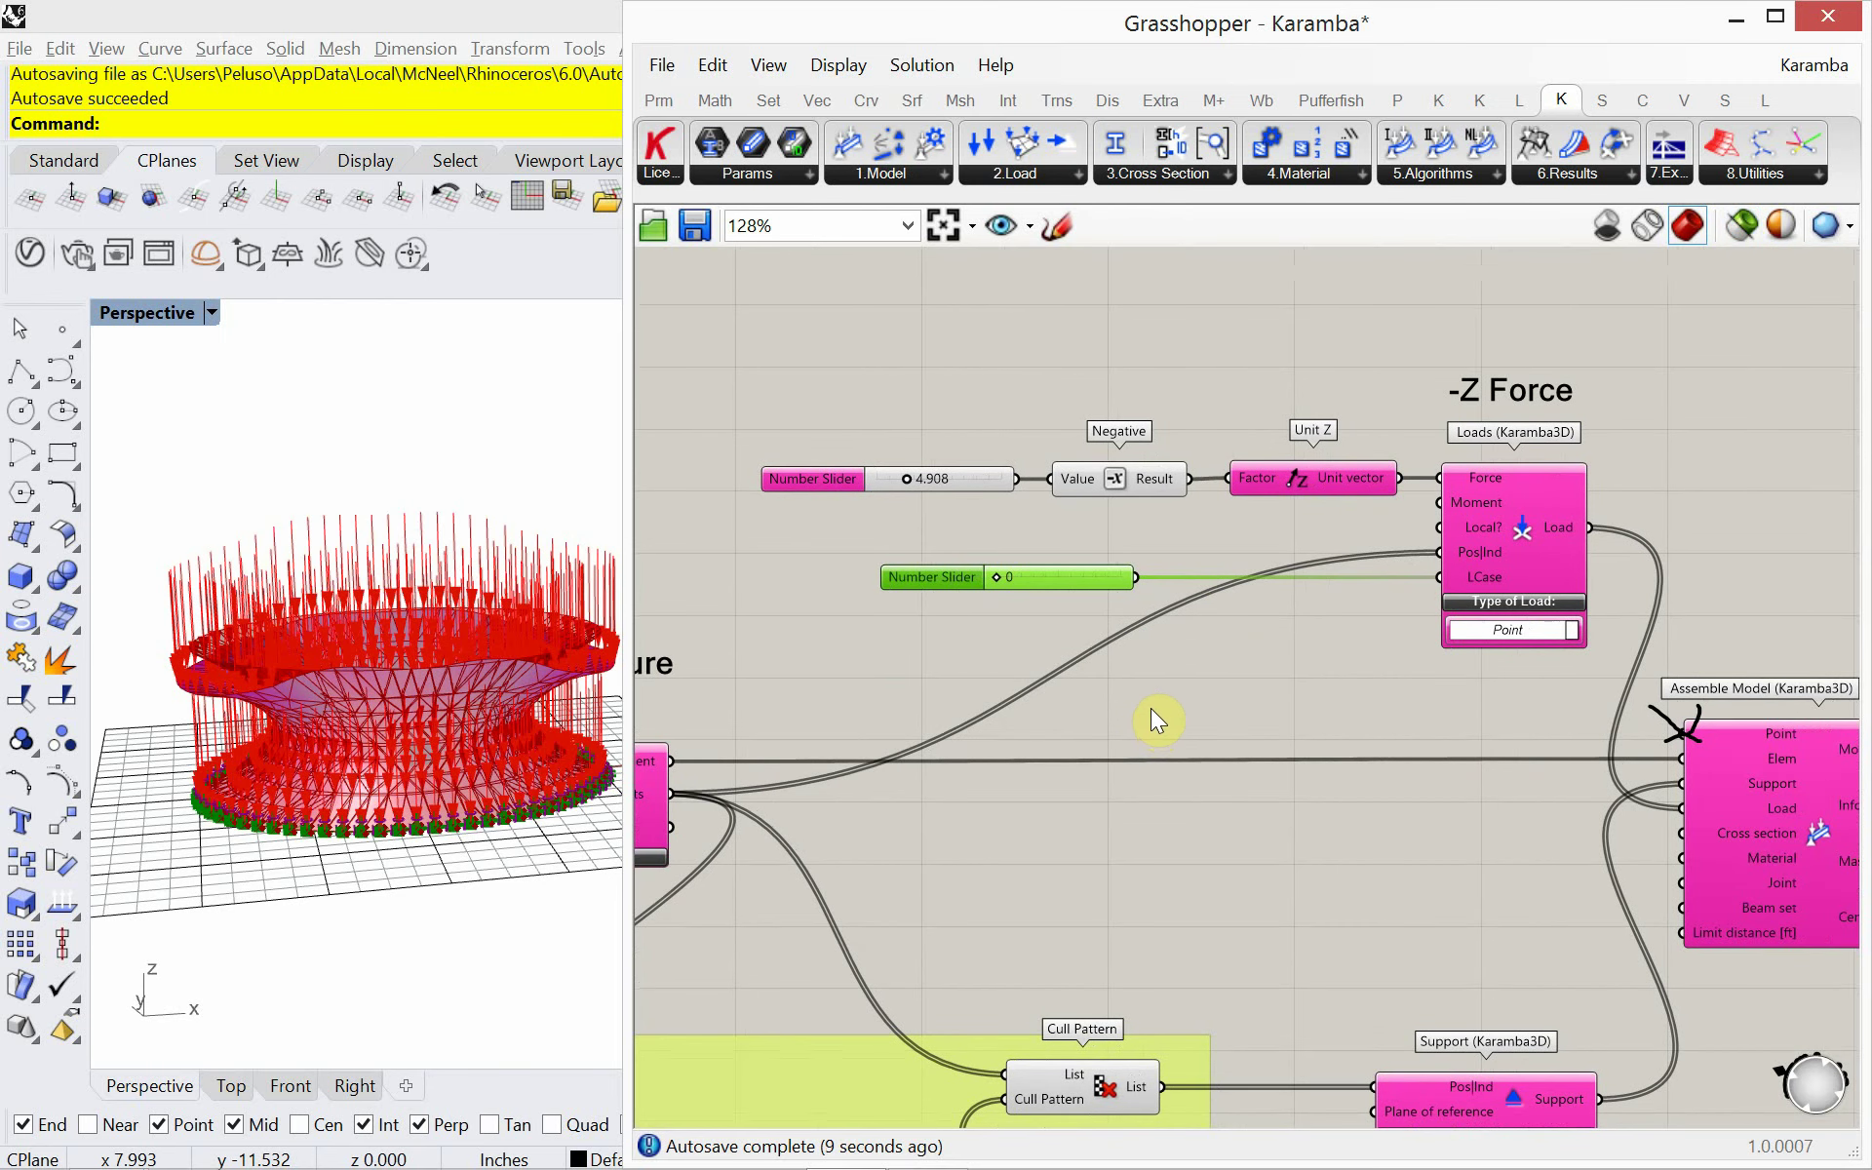
scroll(1212, 690, "down", 3)
right_click_drag(1086, 669, 1391, 685)
scroll(1391, 686, "up", 3)
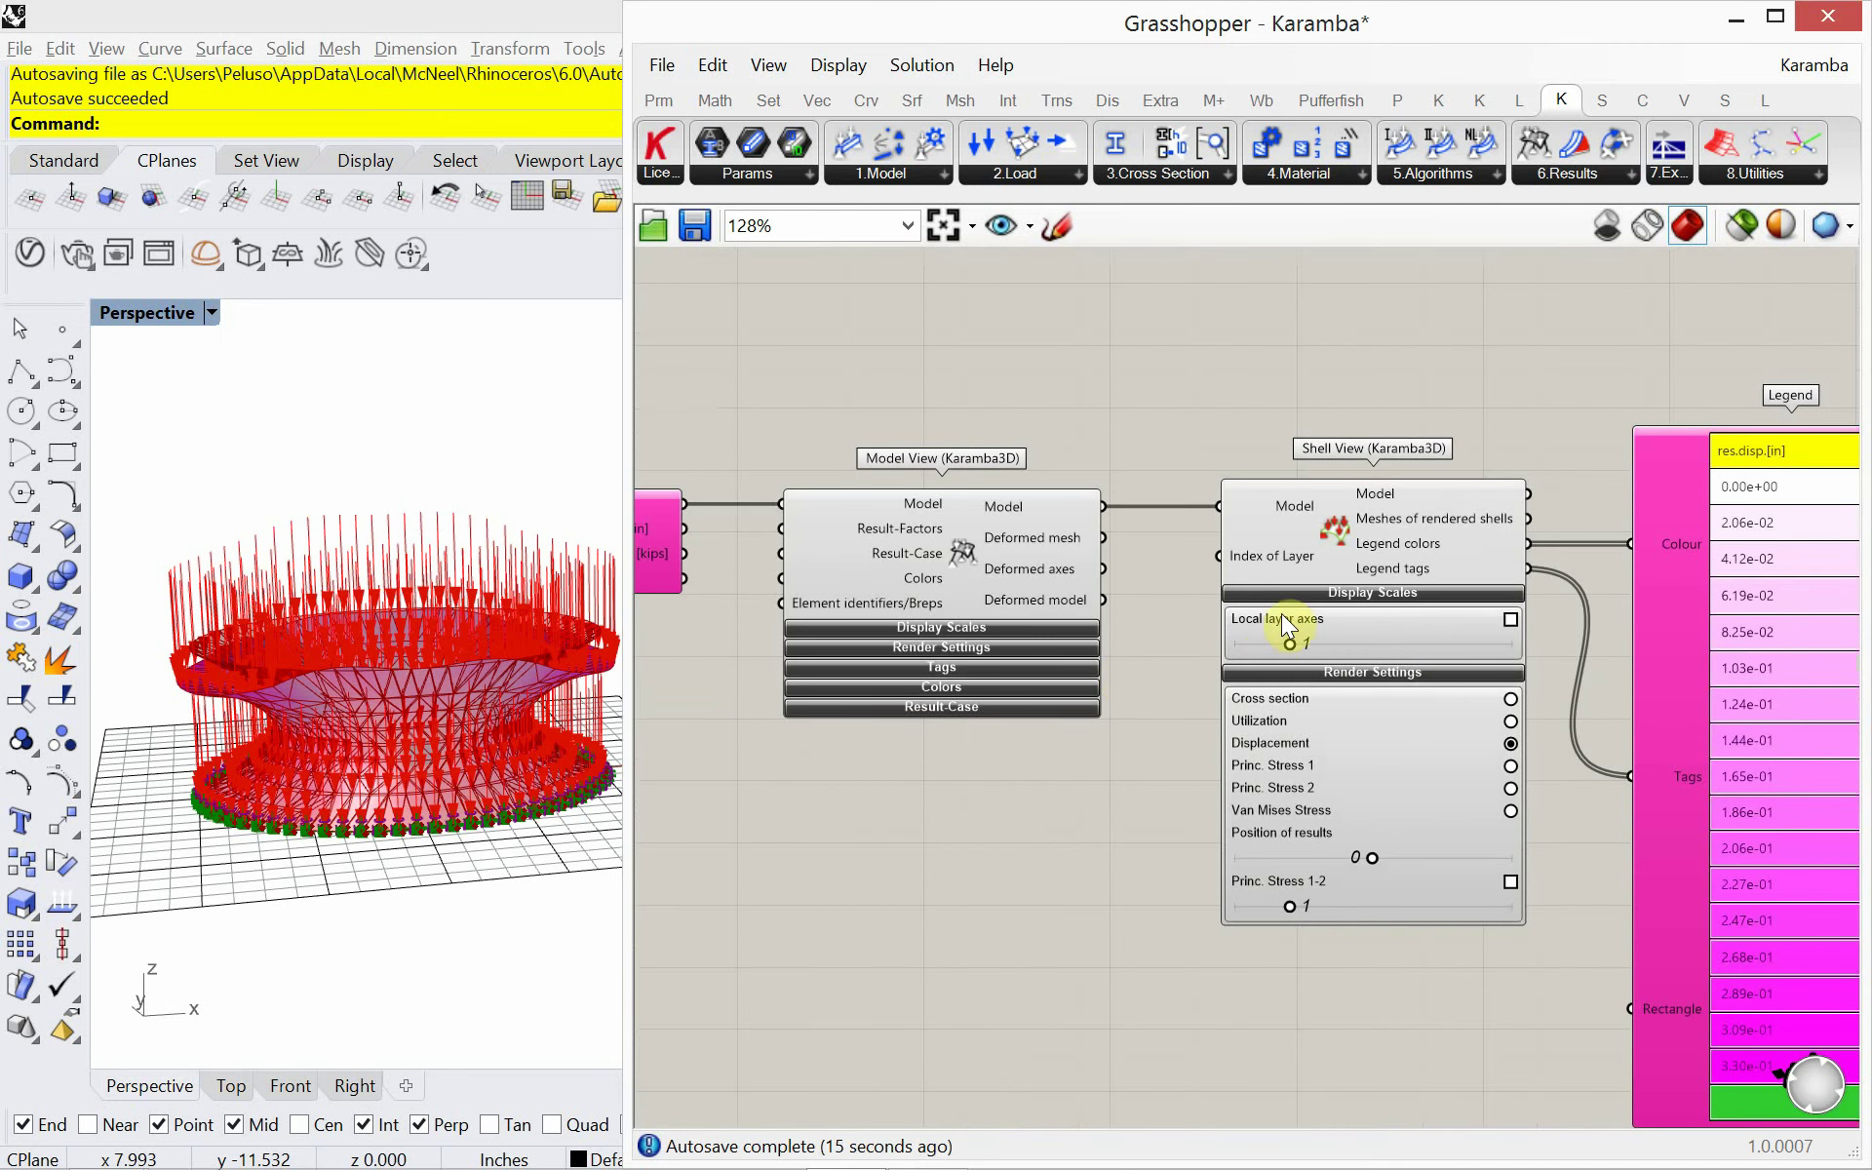
Inspect the Model View component's Colors input and its Render Settings section.
mouse_move(892, 590)
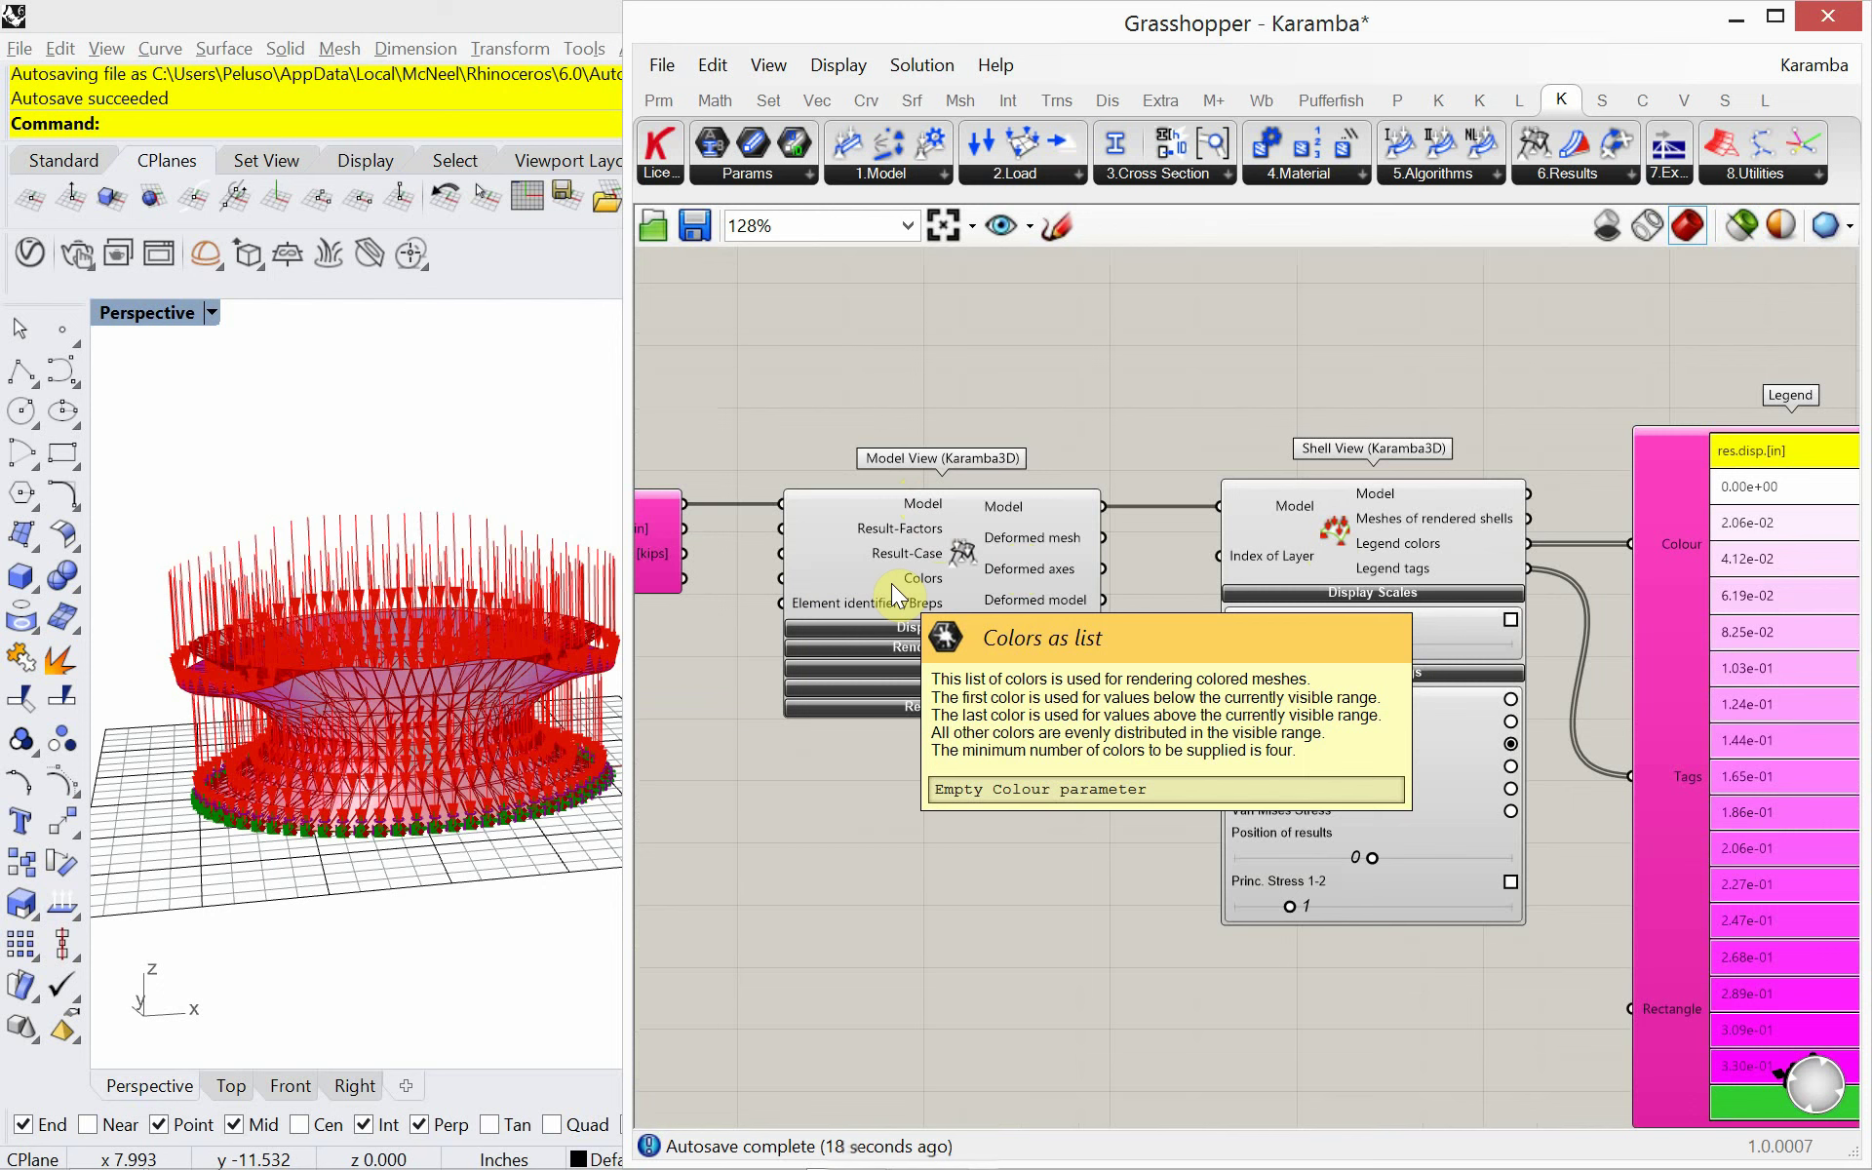
left_click(873, 647)
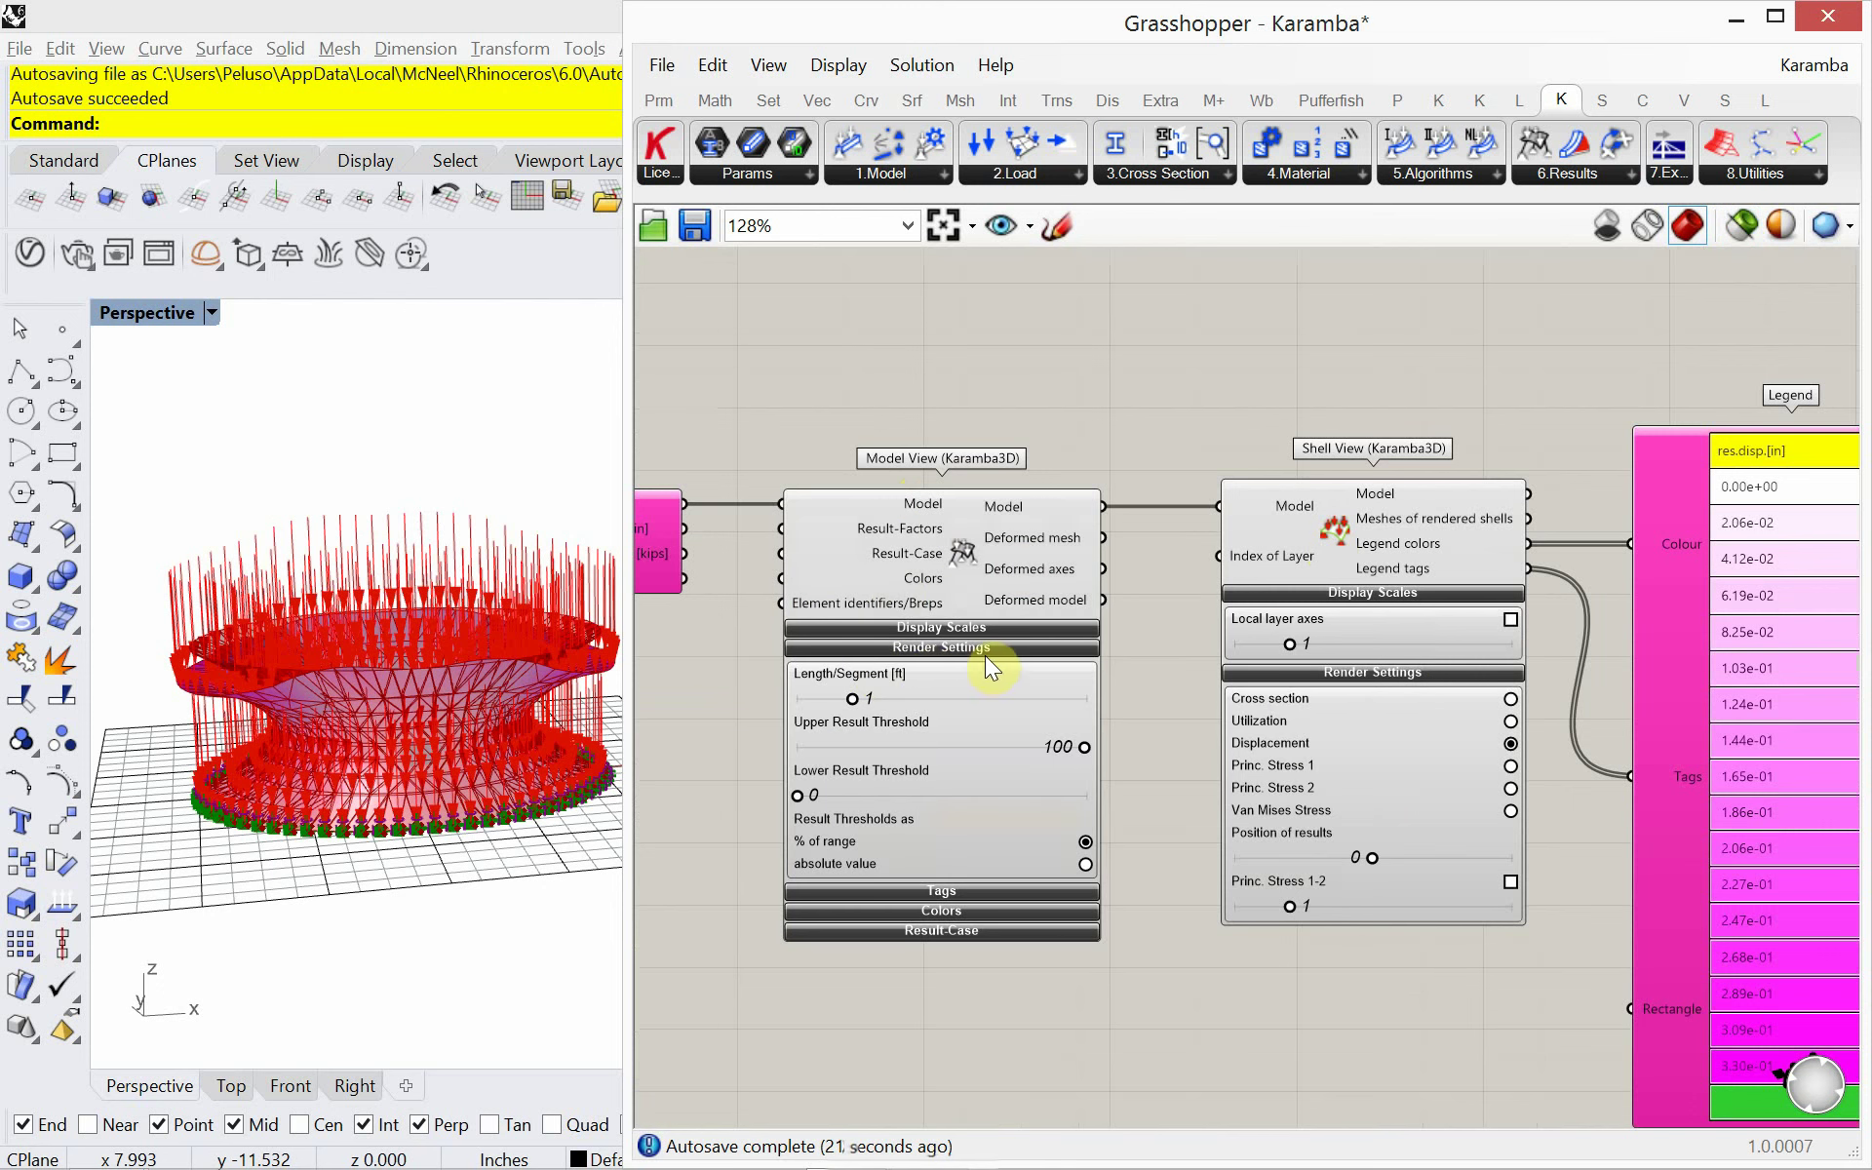
right_click(877, 493)
left_click(800, 648)
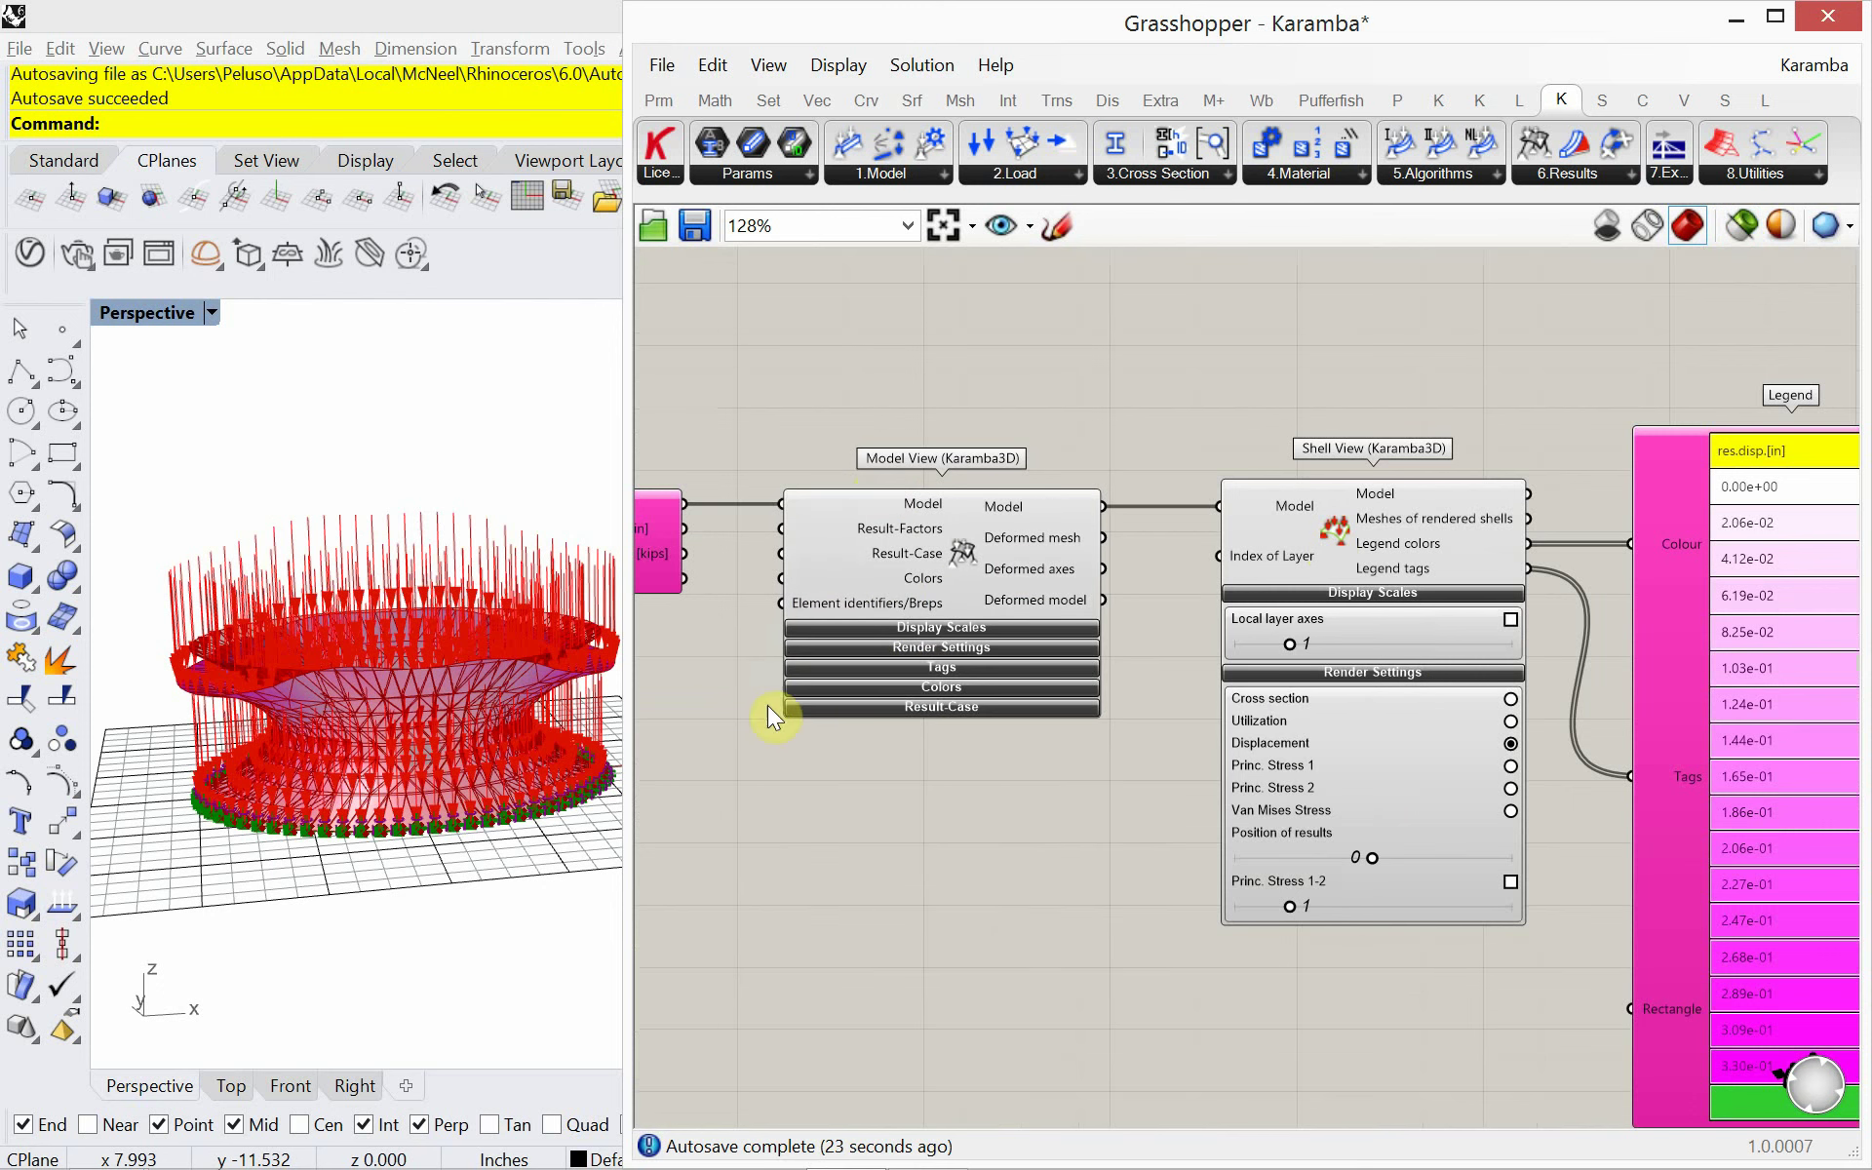
Add a Mesh parameter above the Legend and wire the Shell View's Meshes of rendered shells output into it.
scroll(768, 717, "down", 2)
scroll(911, 718, "down", 1)
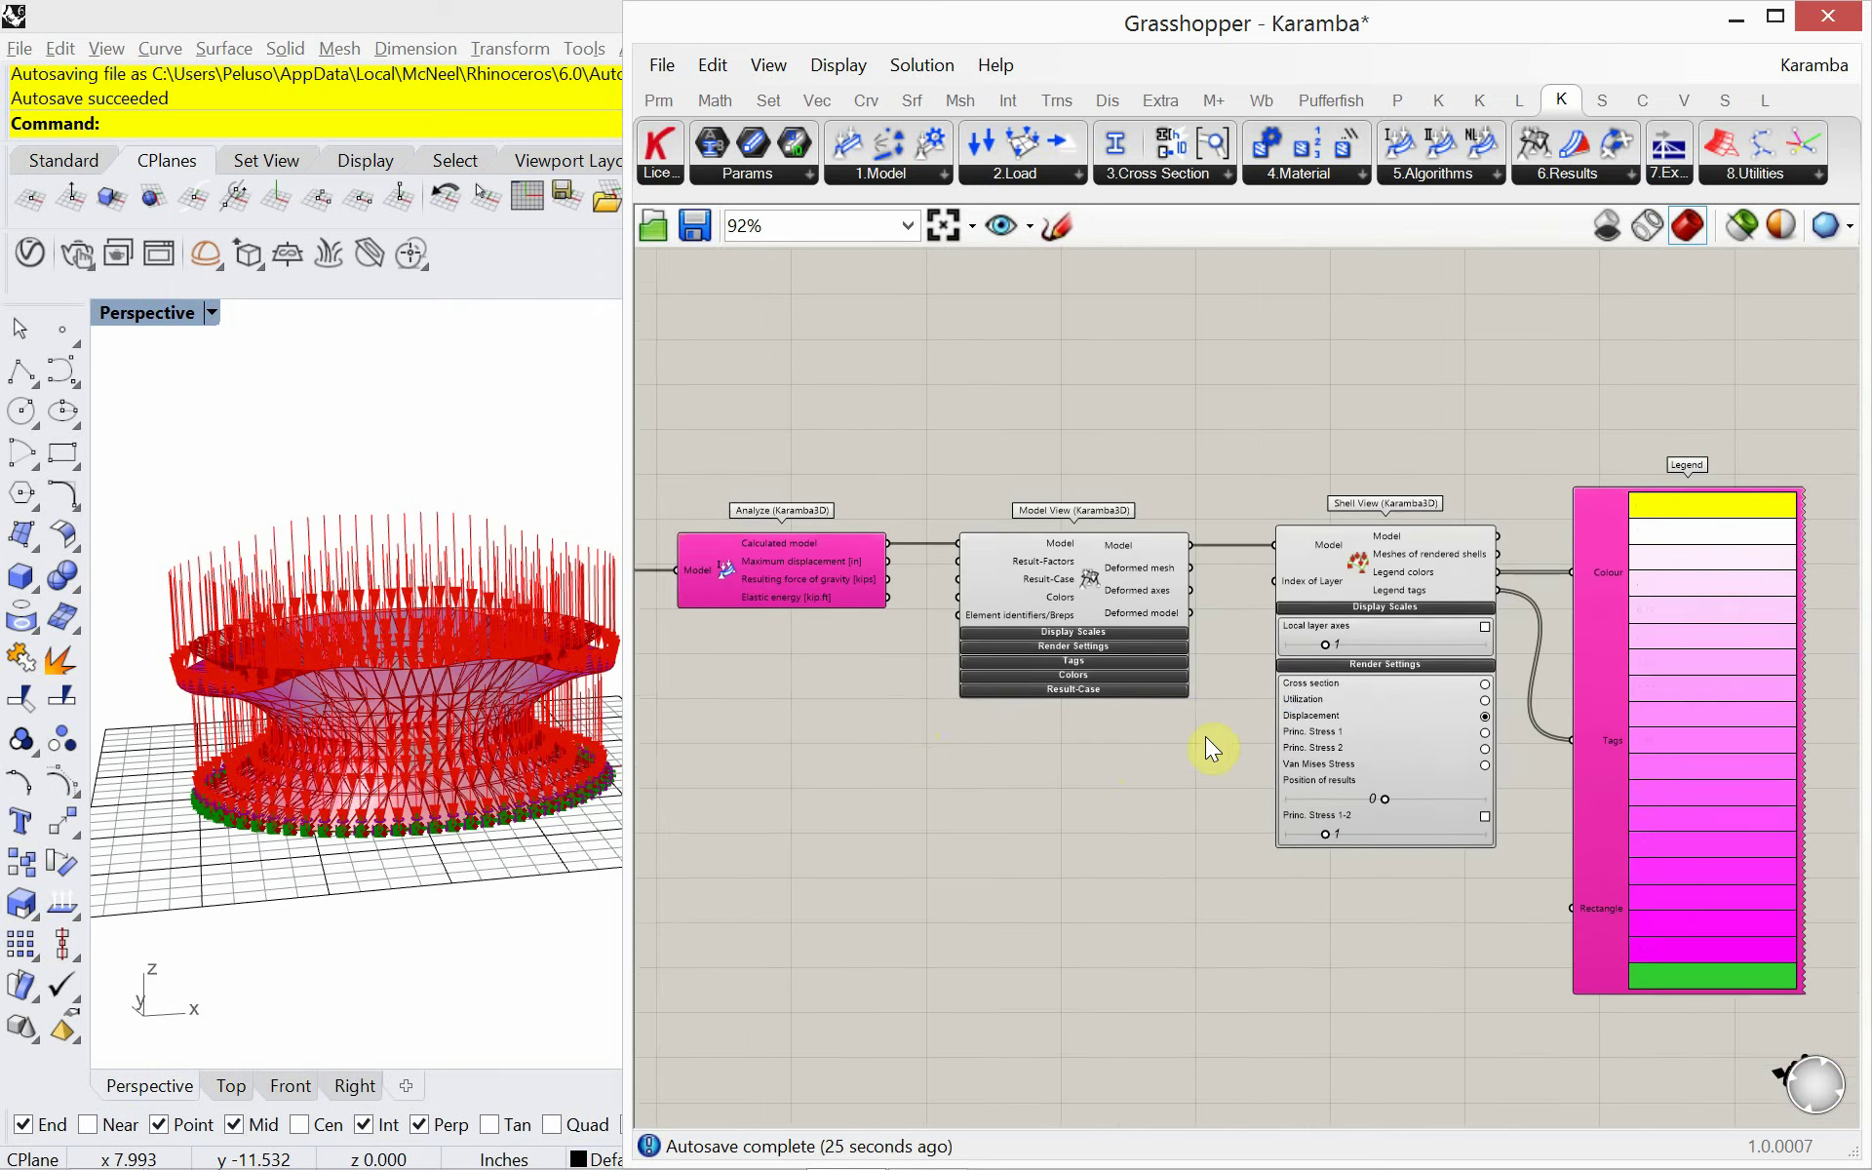
right_click_drag(1209, 747, 1102, 772)
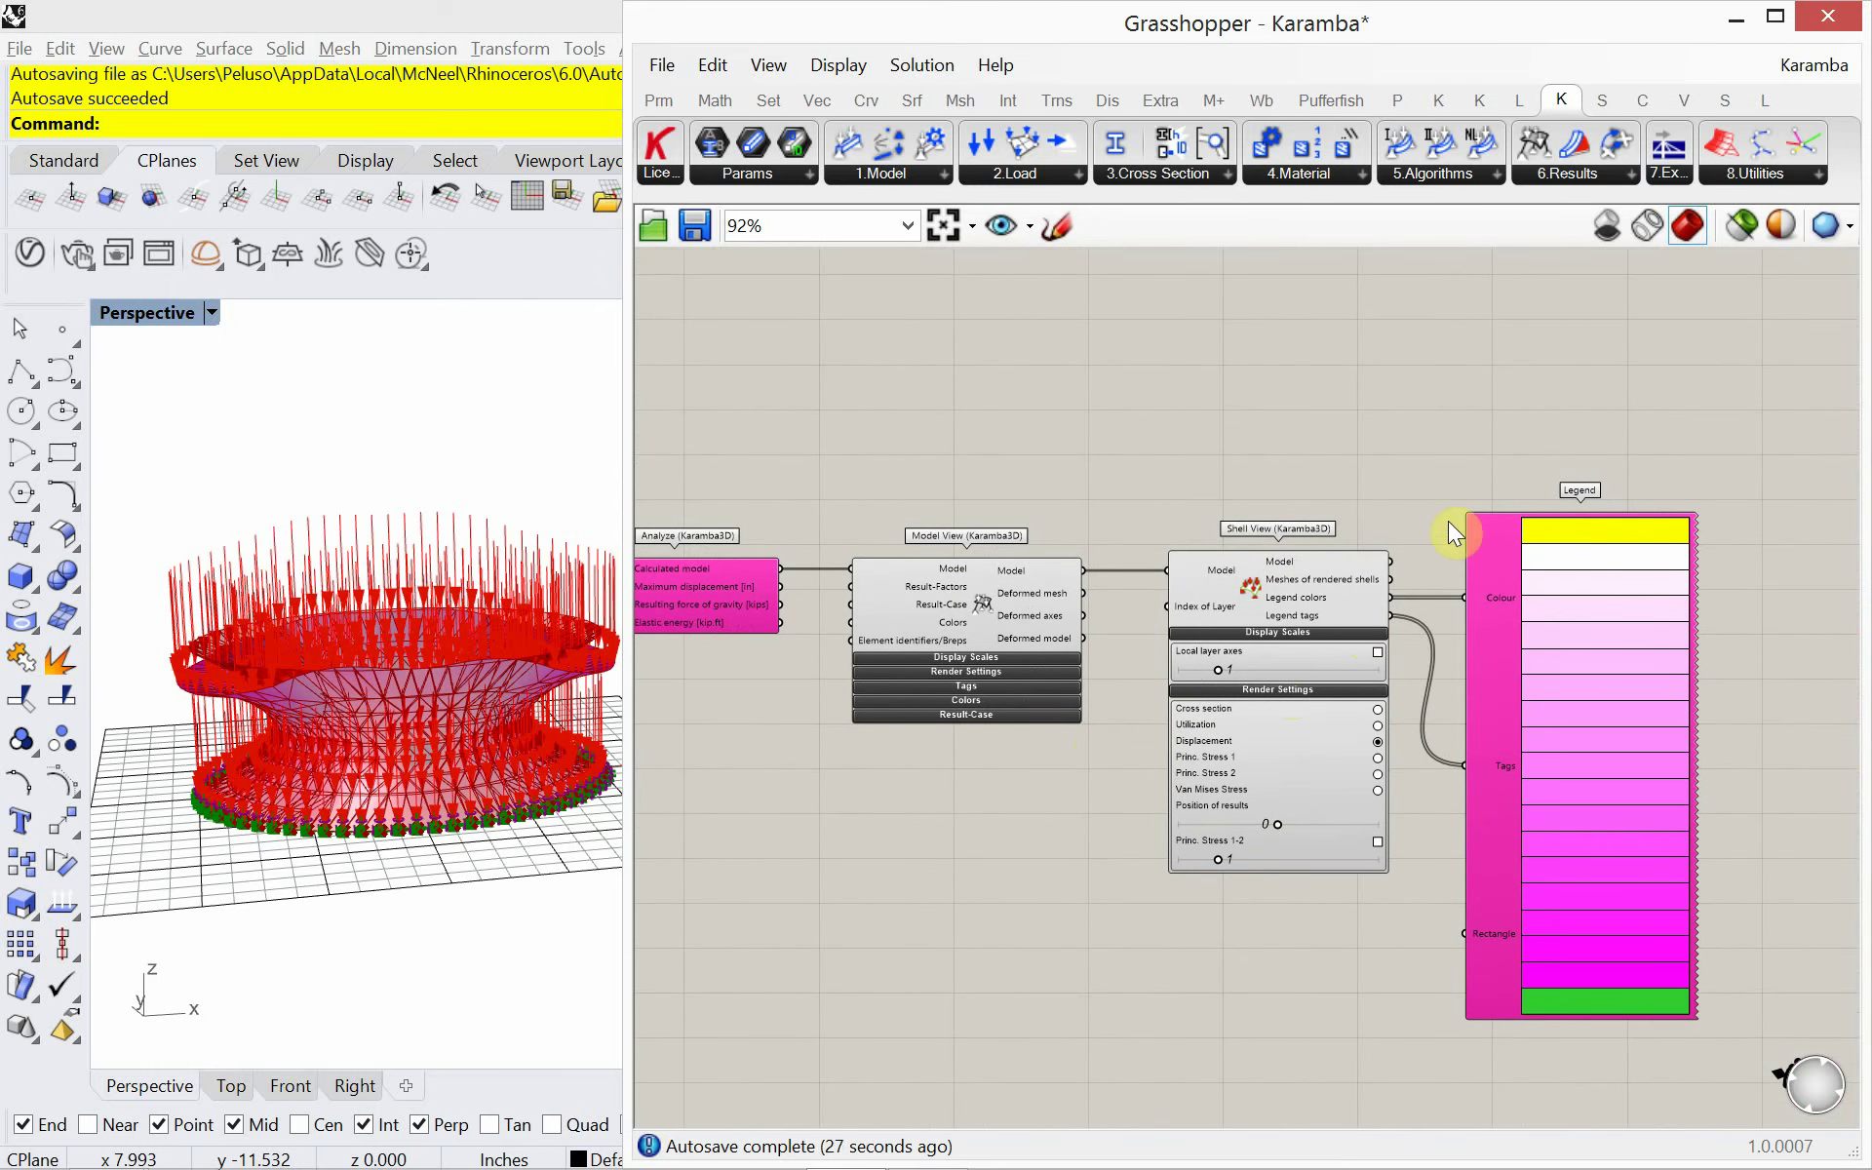
scroll(1434, 459, "up", 3)
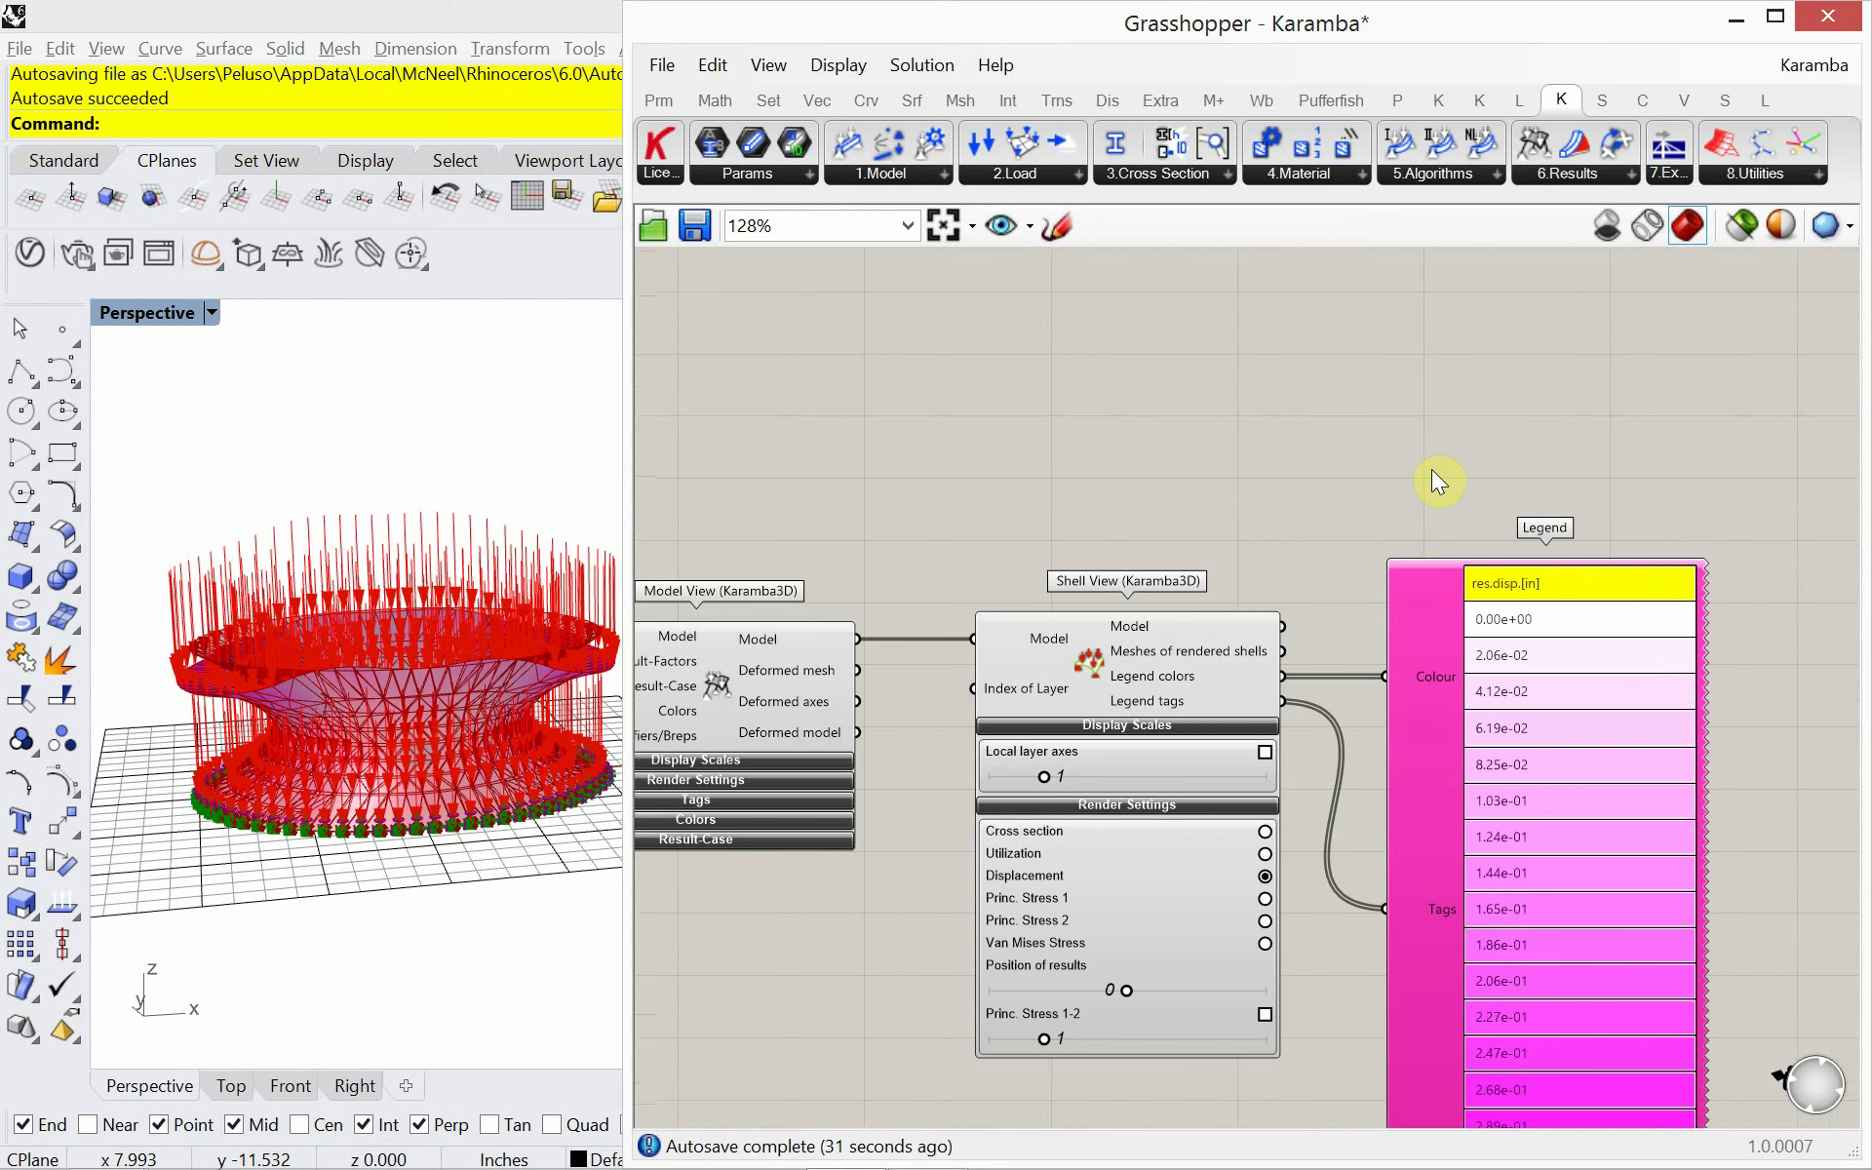
double_click(1431, 468)
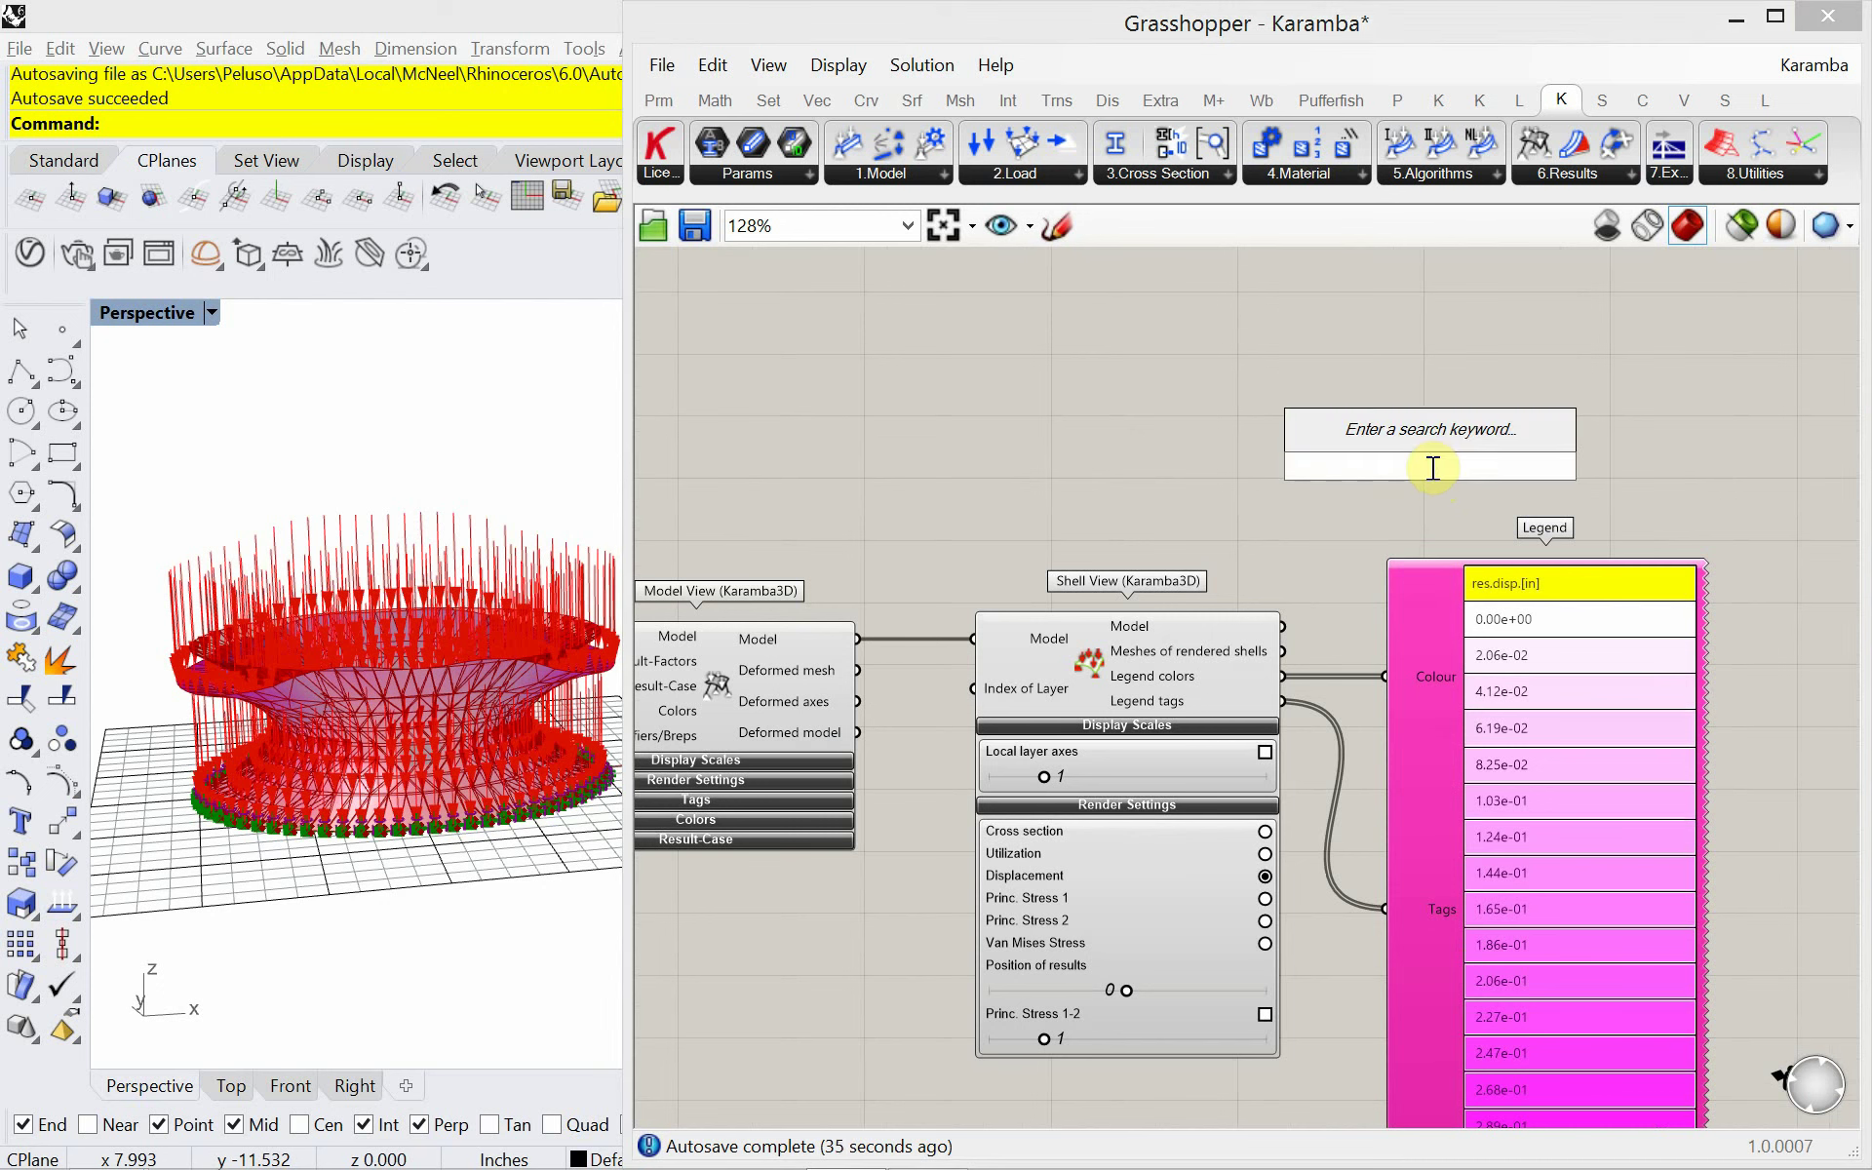
type("mesh")
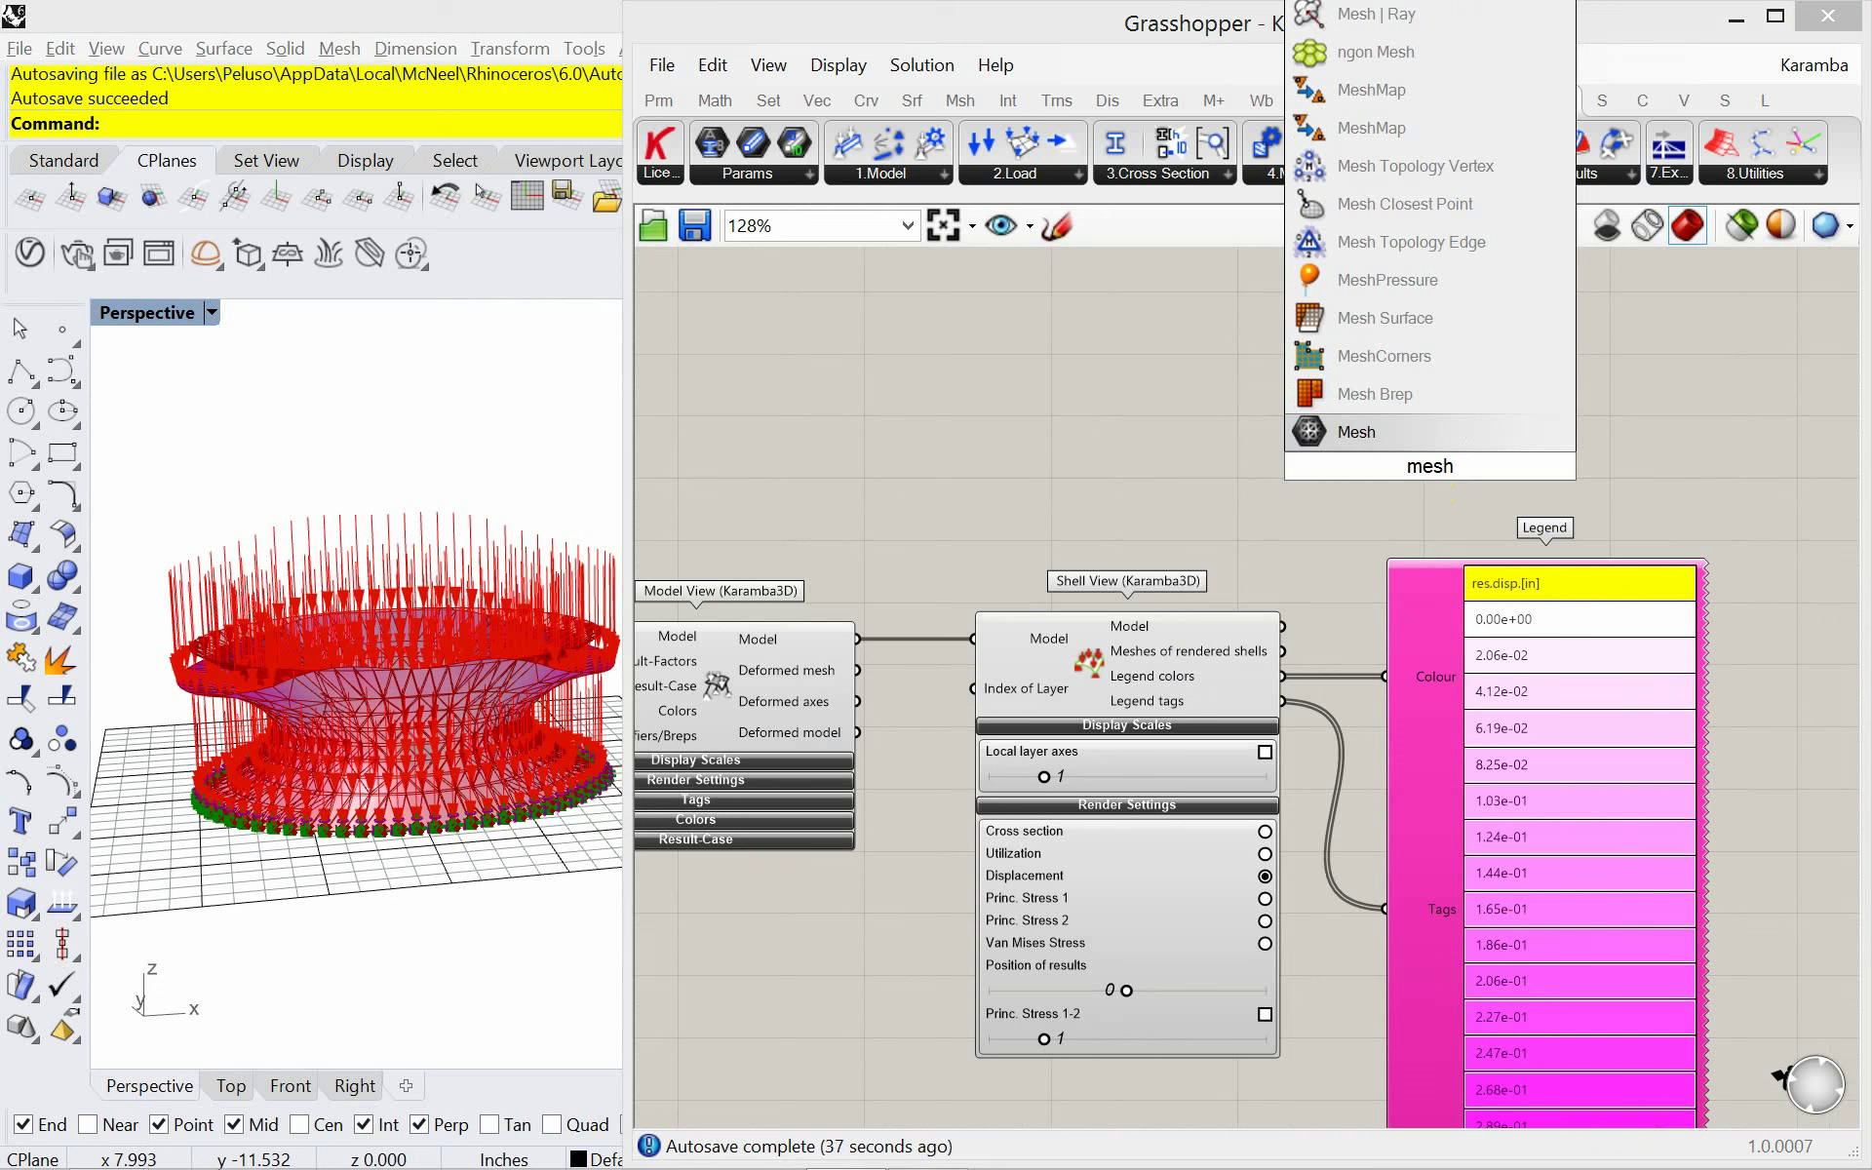
left_click(1412, 431)
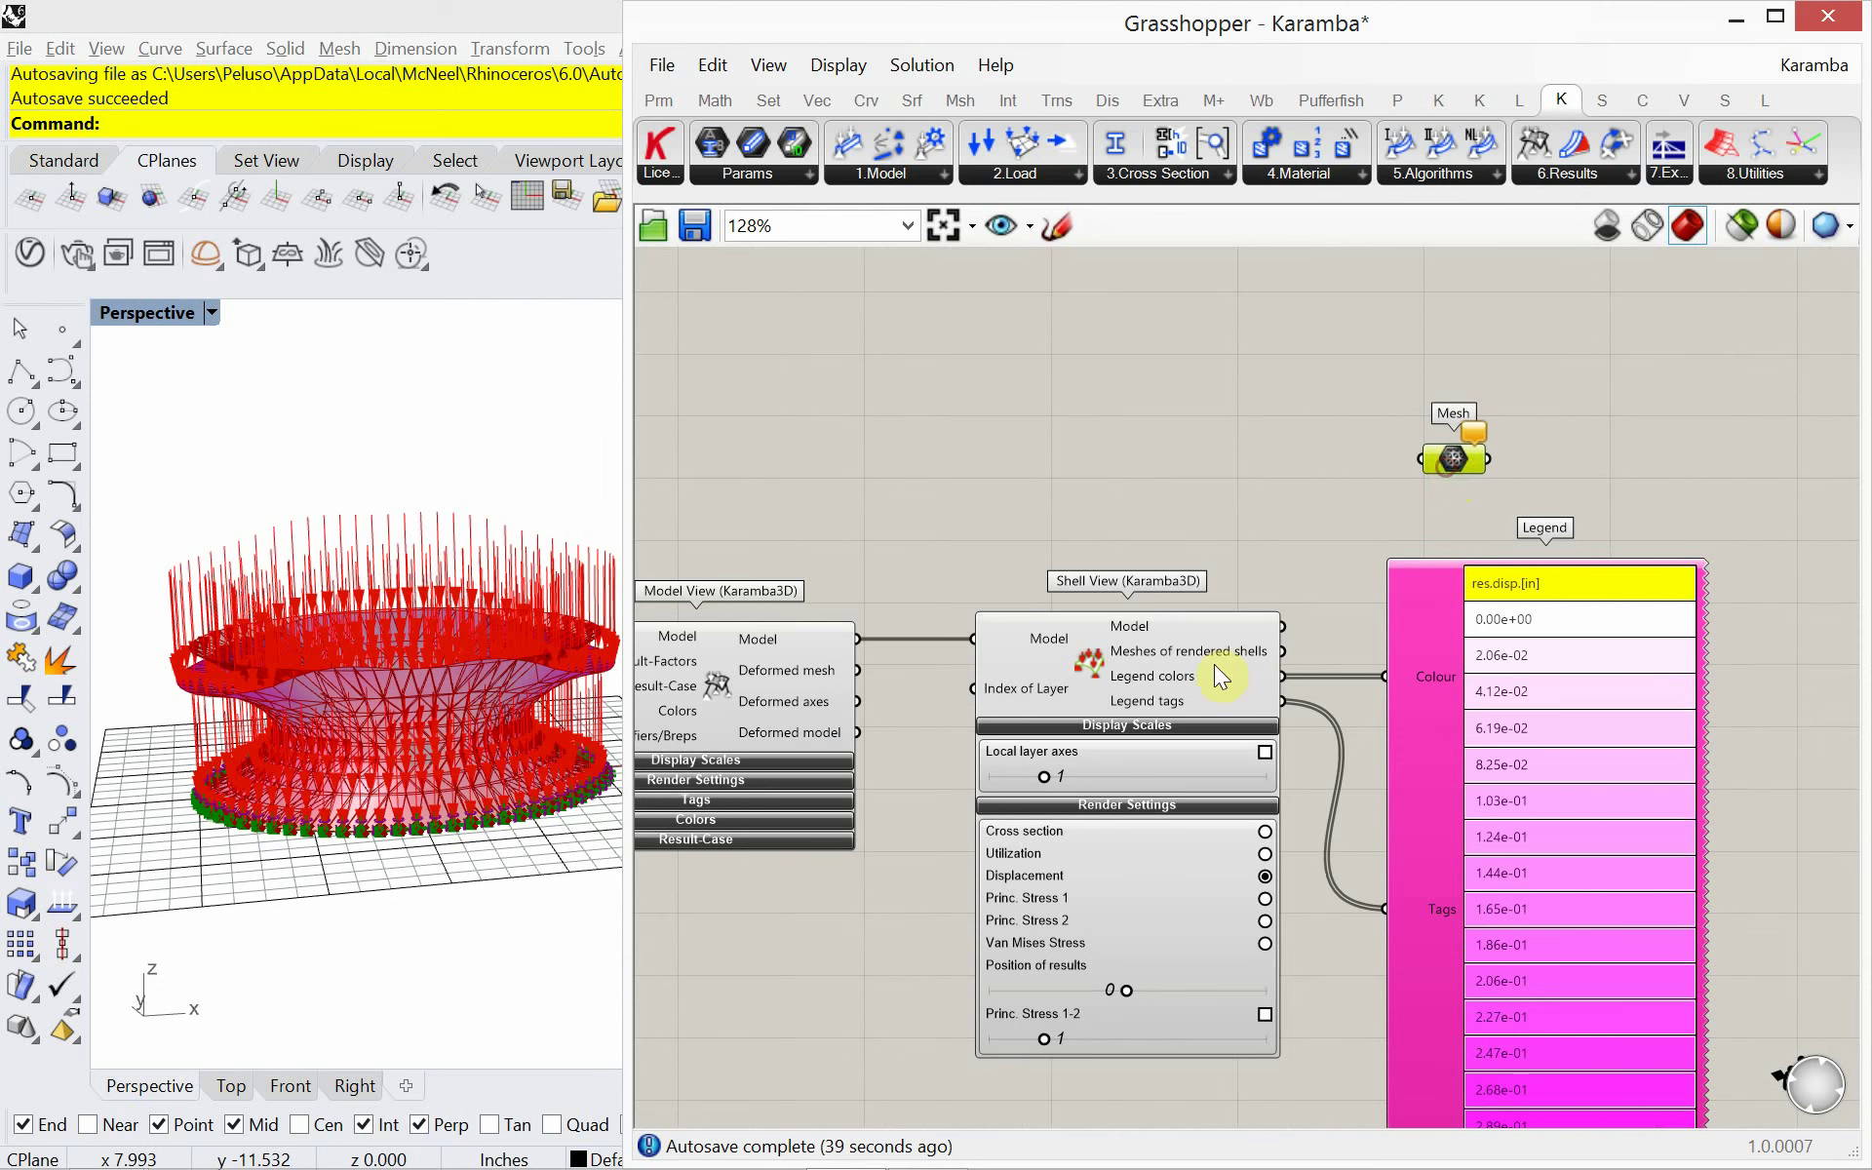
mouse_move(1186, 651)
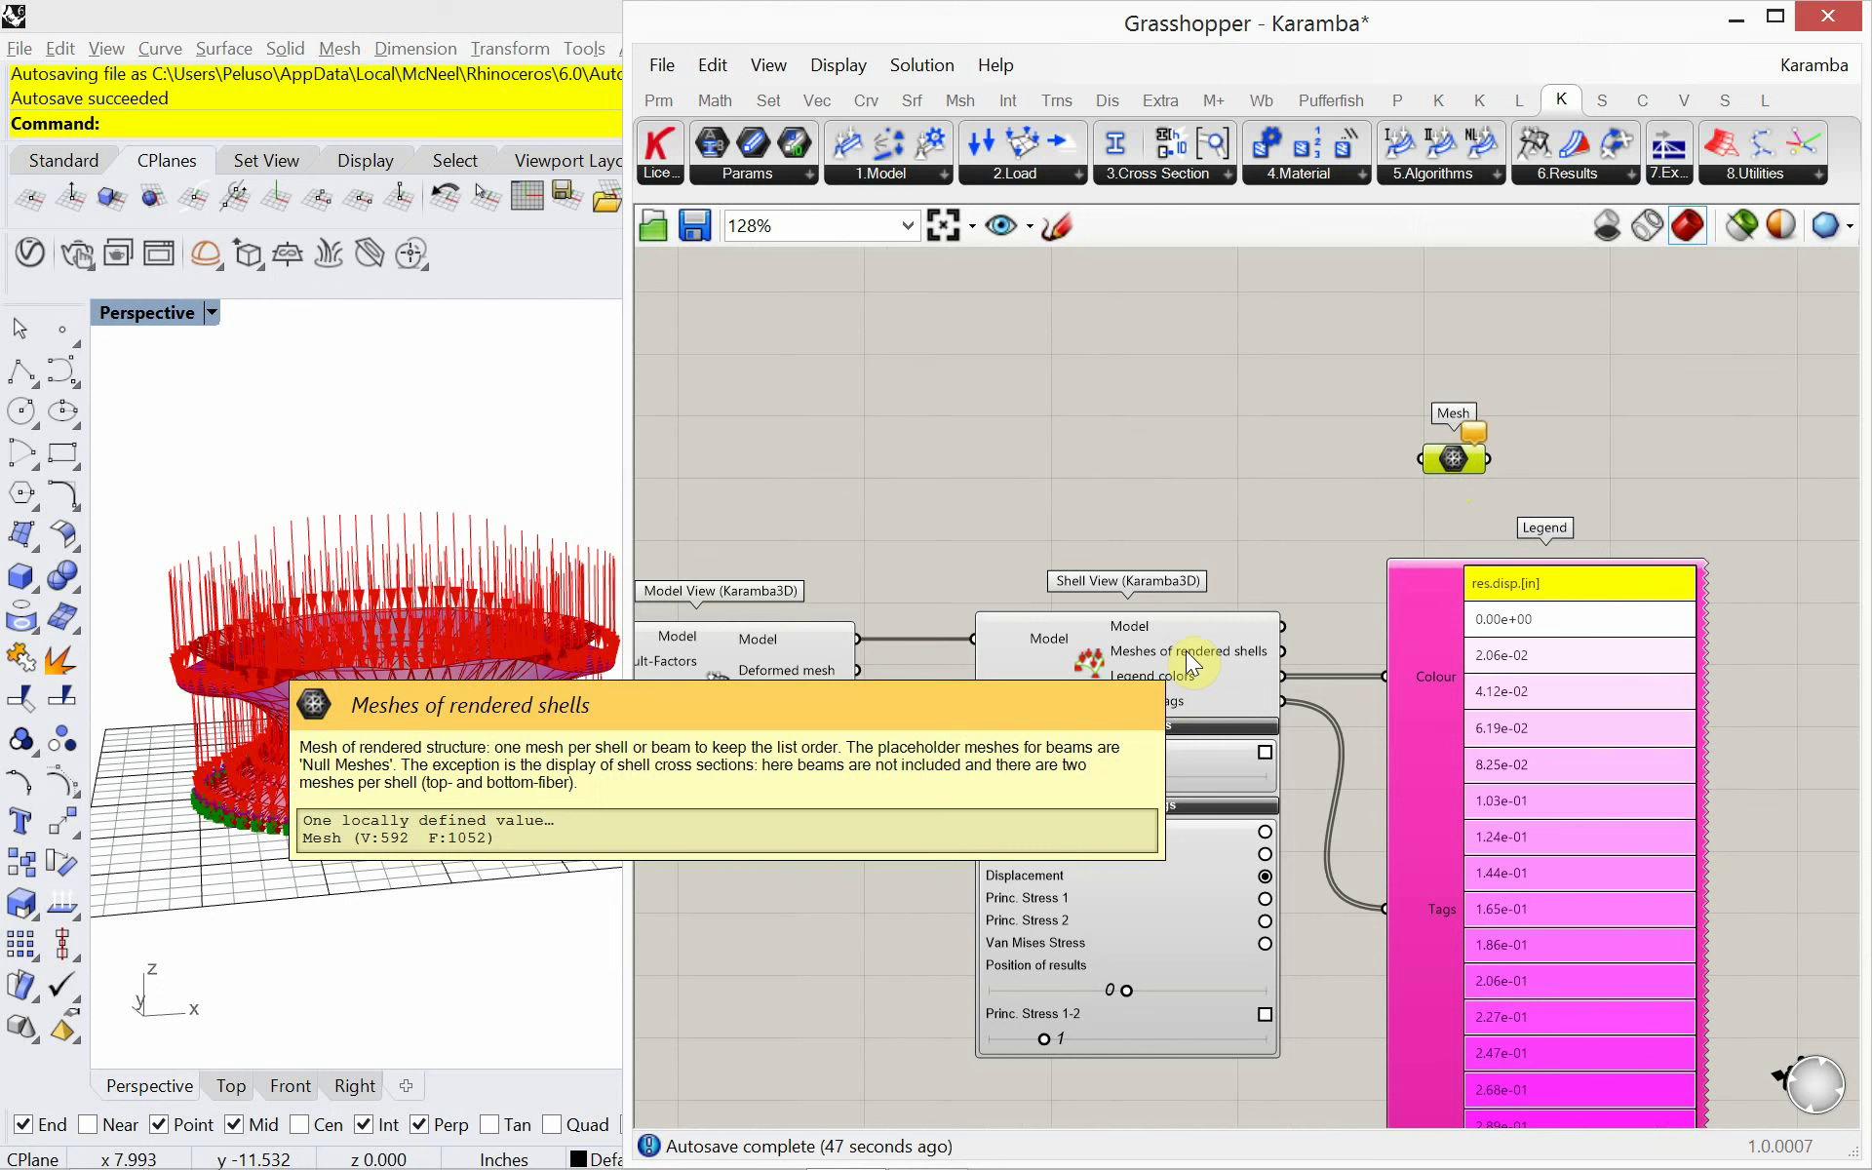
left_click_drag(1294, 654, 1423, 452)
mouse_move(1466, 454)
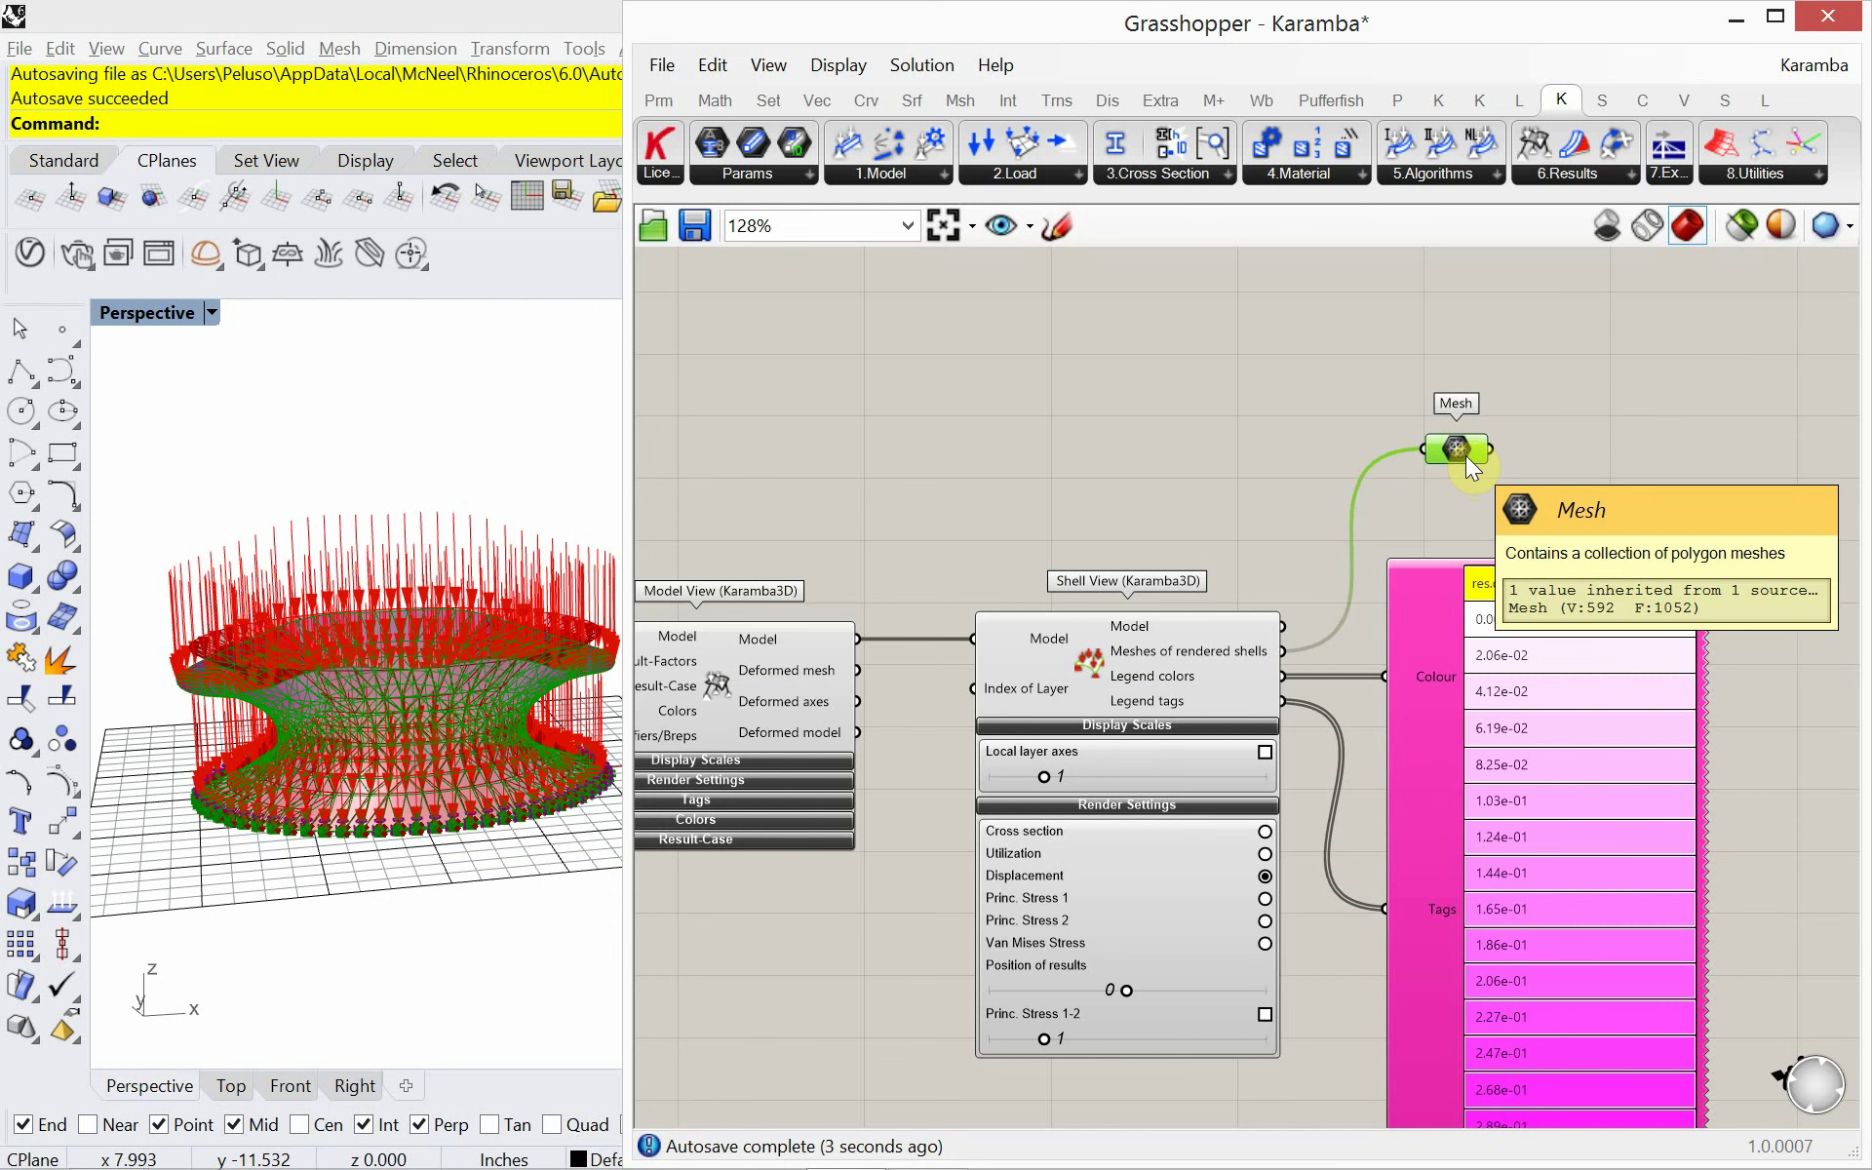
Turn off the preview of every component except the new Mesh parameter.
key("ctrl+i")
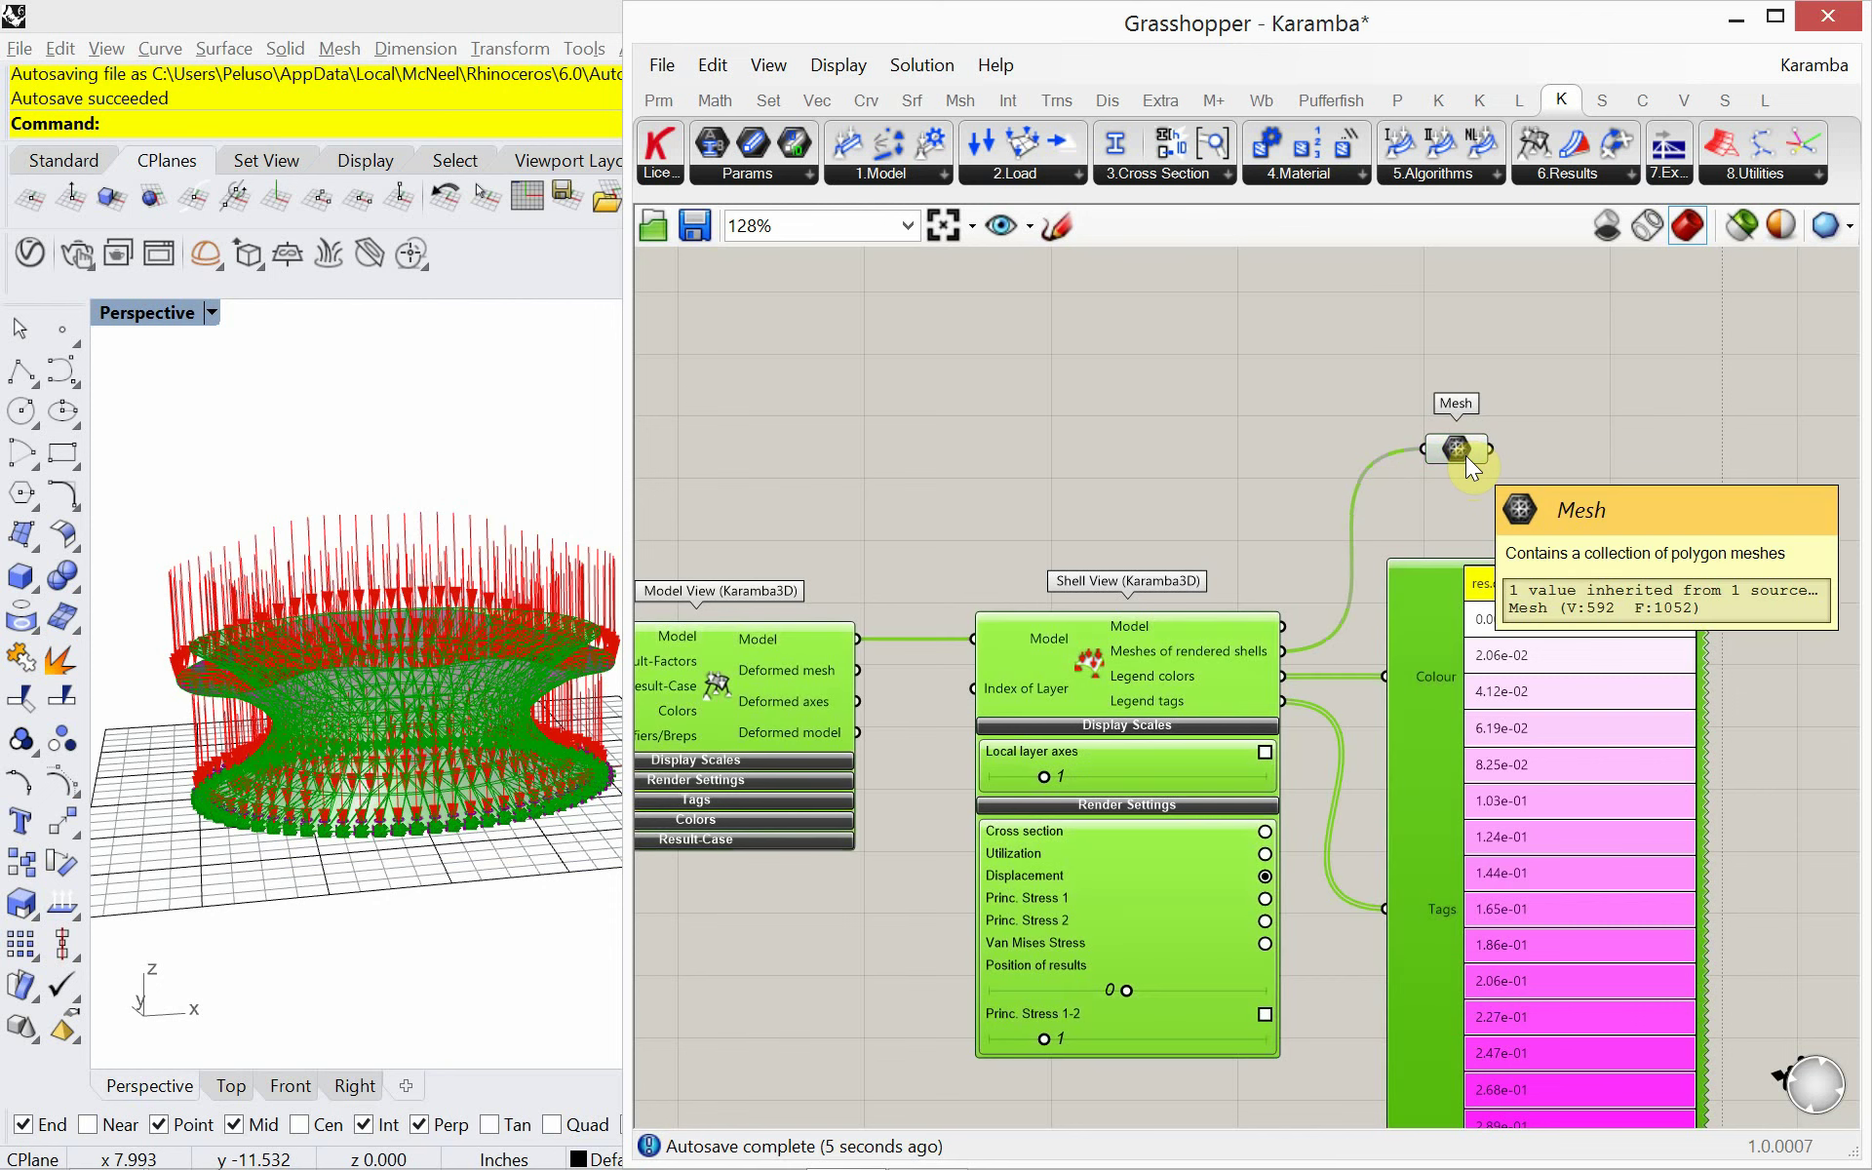
right_click(1539, 403)
left_click(1584, 444)
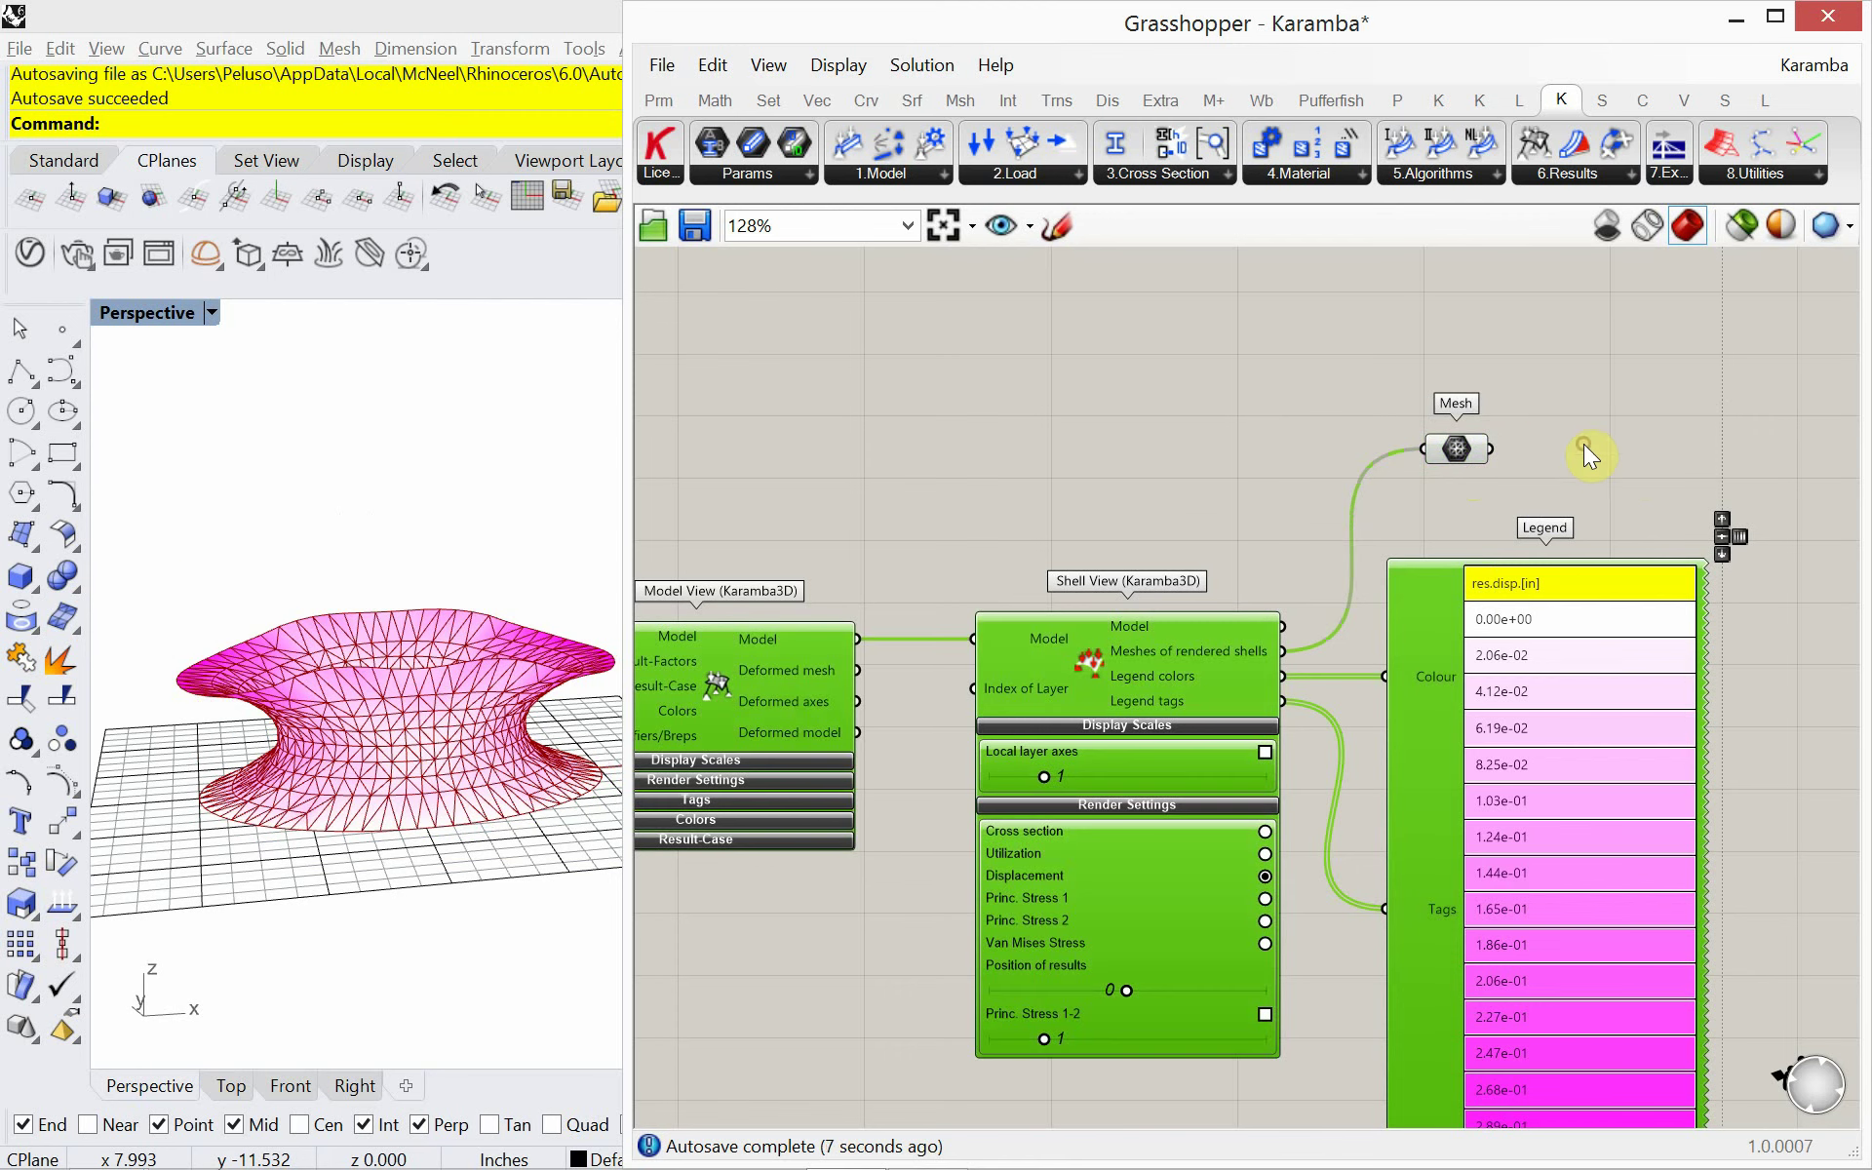
left_click(1150, 436)
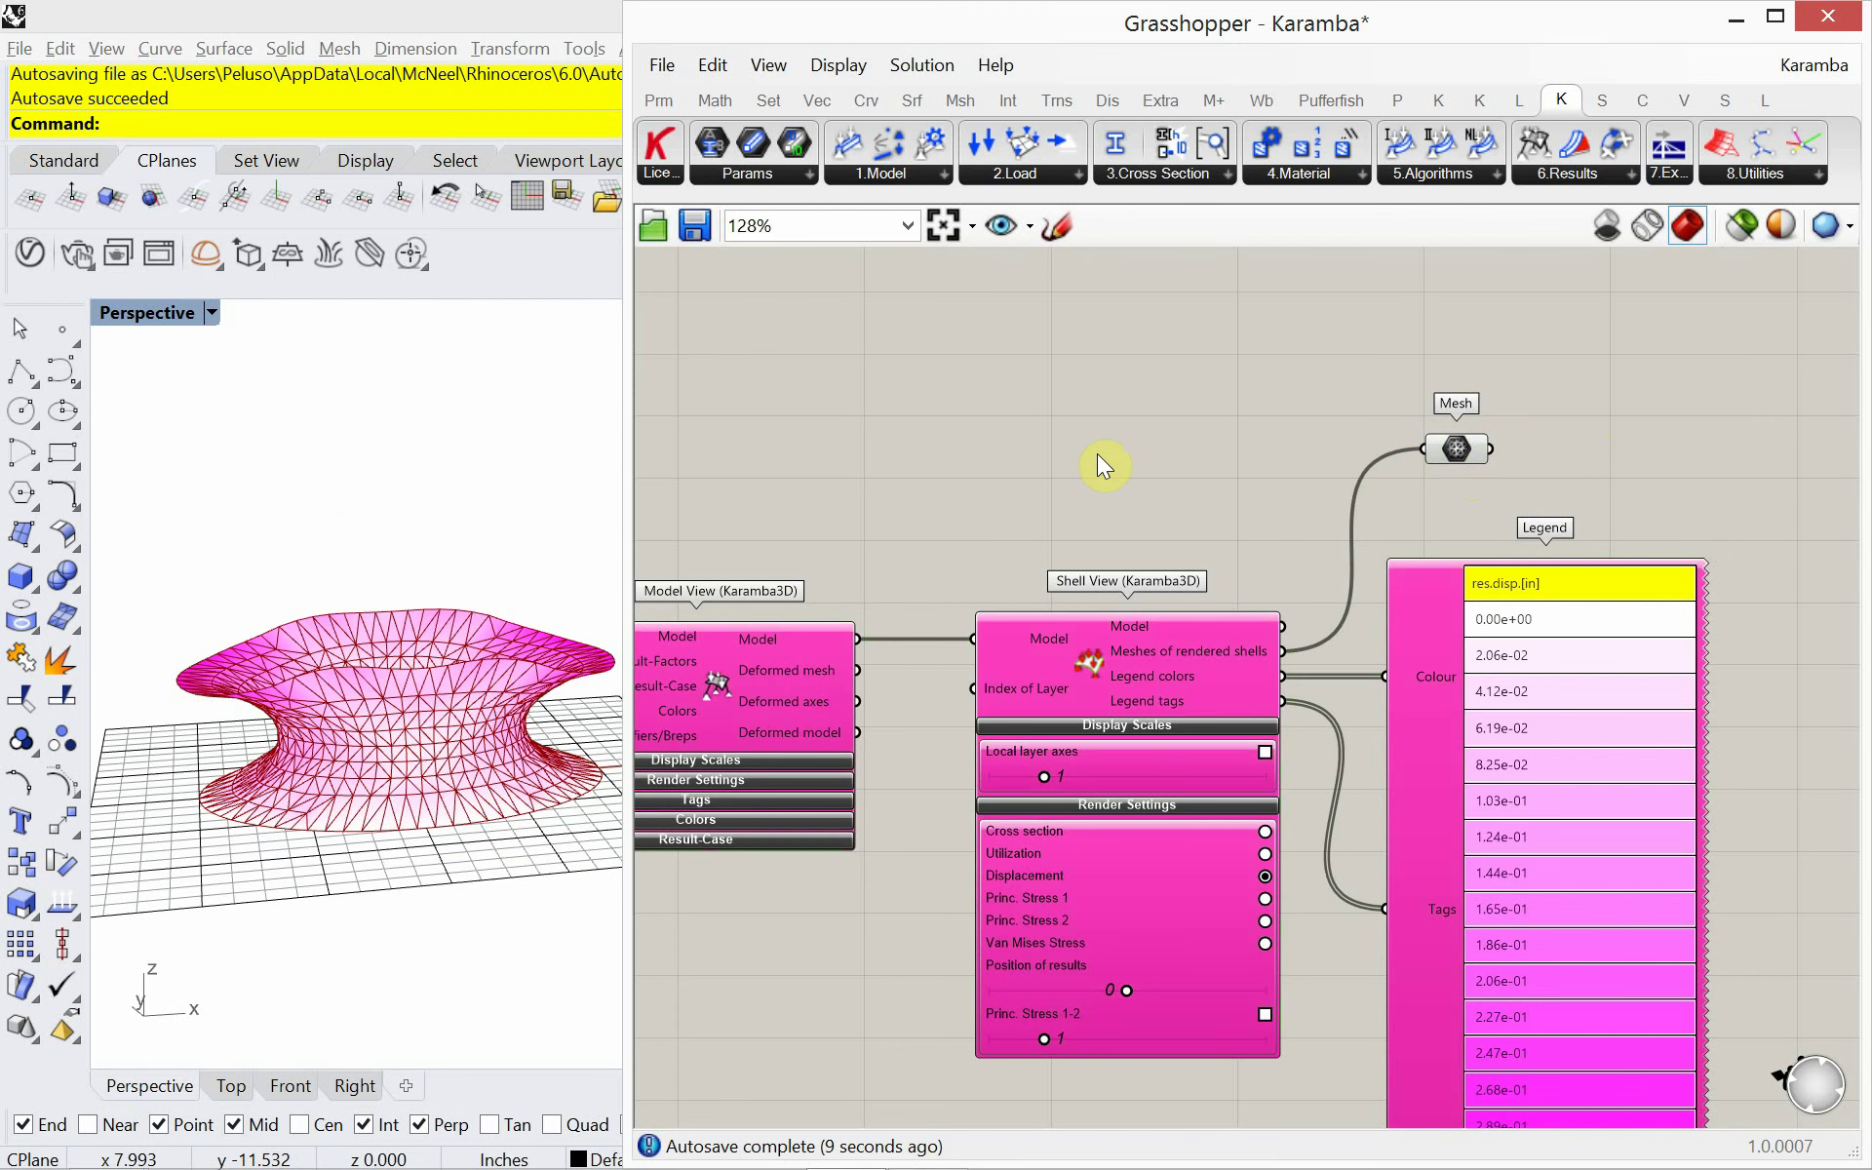
Move the -Z Force load components with their sliders and label upward, and place a duplicate of the whole set below them.
right_click_drag(1199, 438, 1450, 405)
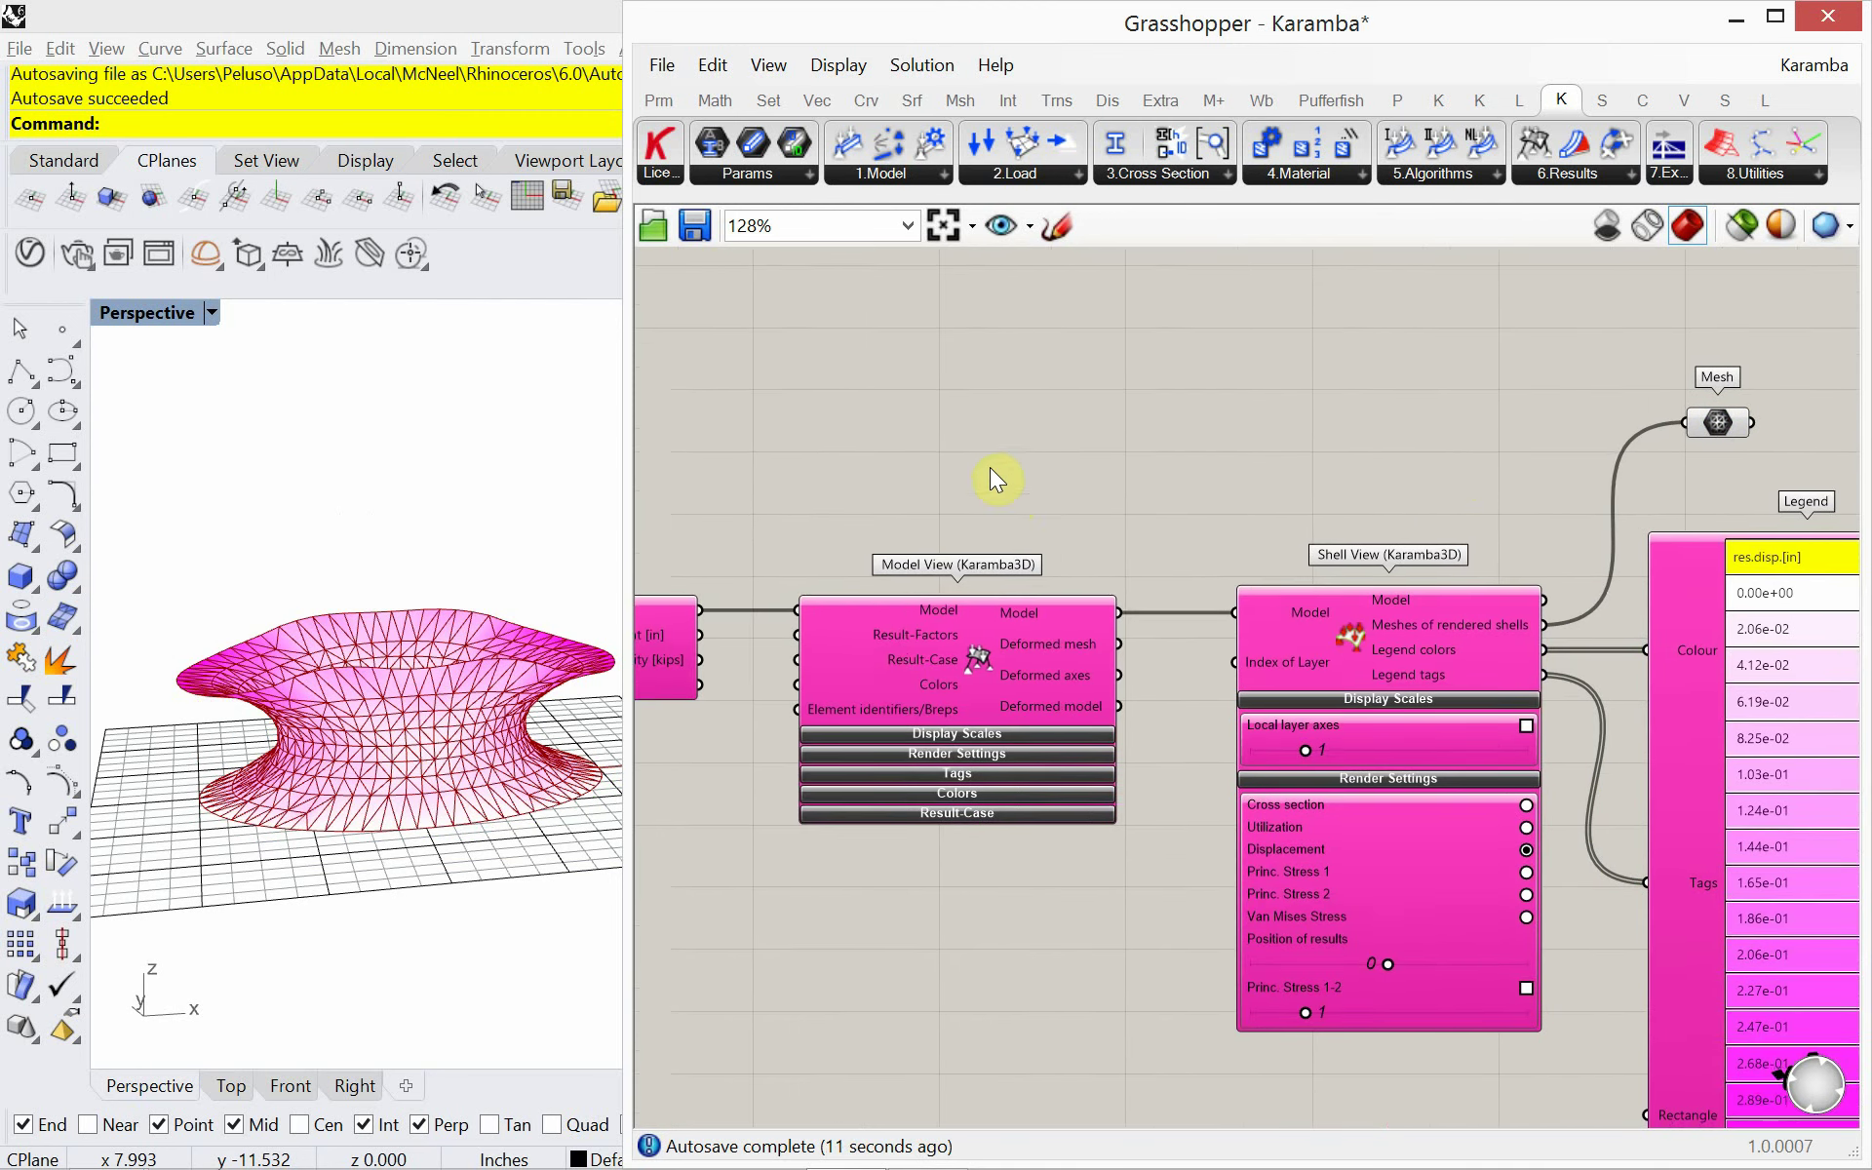
right_click_drag(991, 466, 1377, 416)
scroll(1009, 733, "down", 3)
right_click_drag(1008, 733, 1274, 806)
right_click_drag(850, 432, 1295, 637)
scroll(997, 599, "up", 2)
left_click_drag(1516, 648, 910, 335)
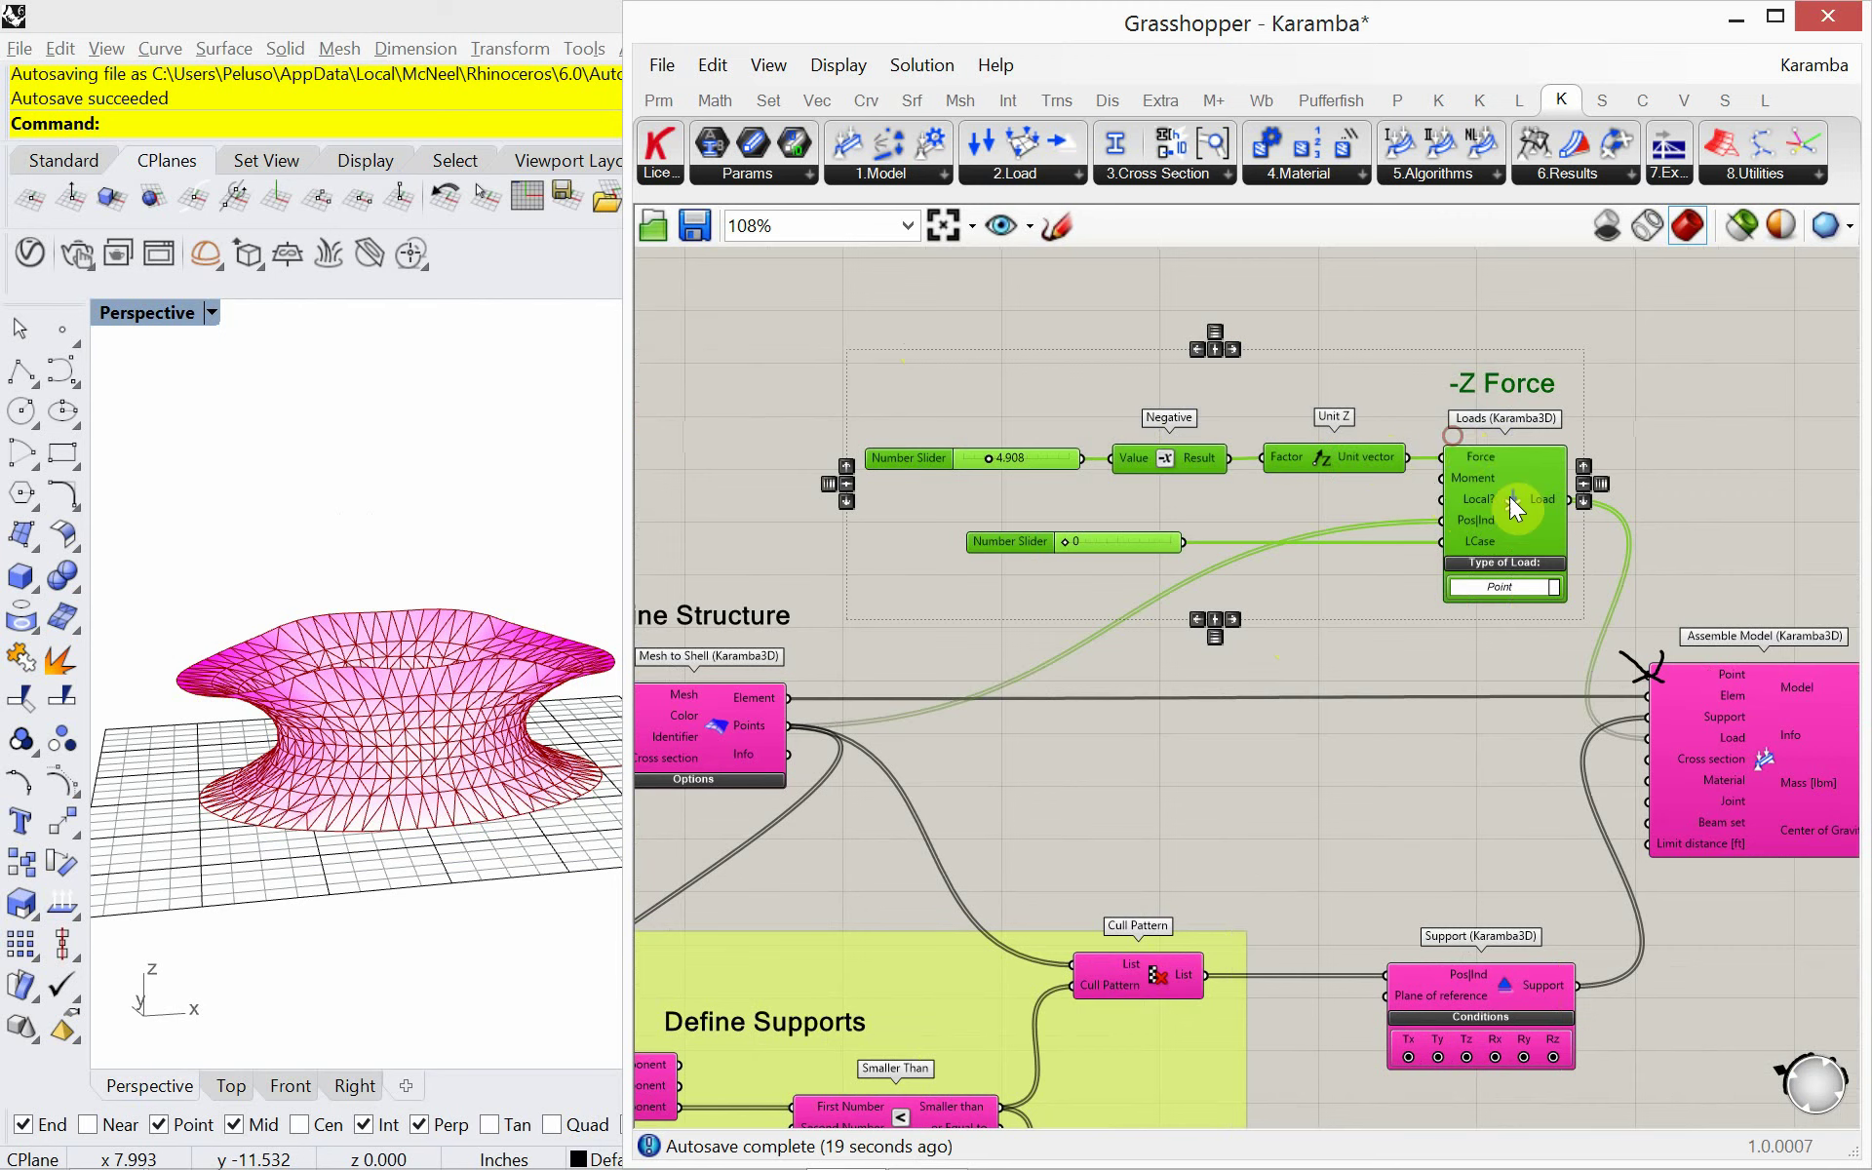
left_click_drag(1509, 495, 1513, 357)
scroll(1480, 456, "down", 2)
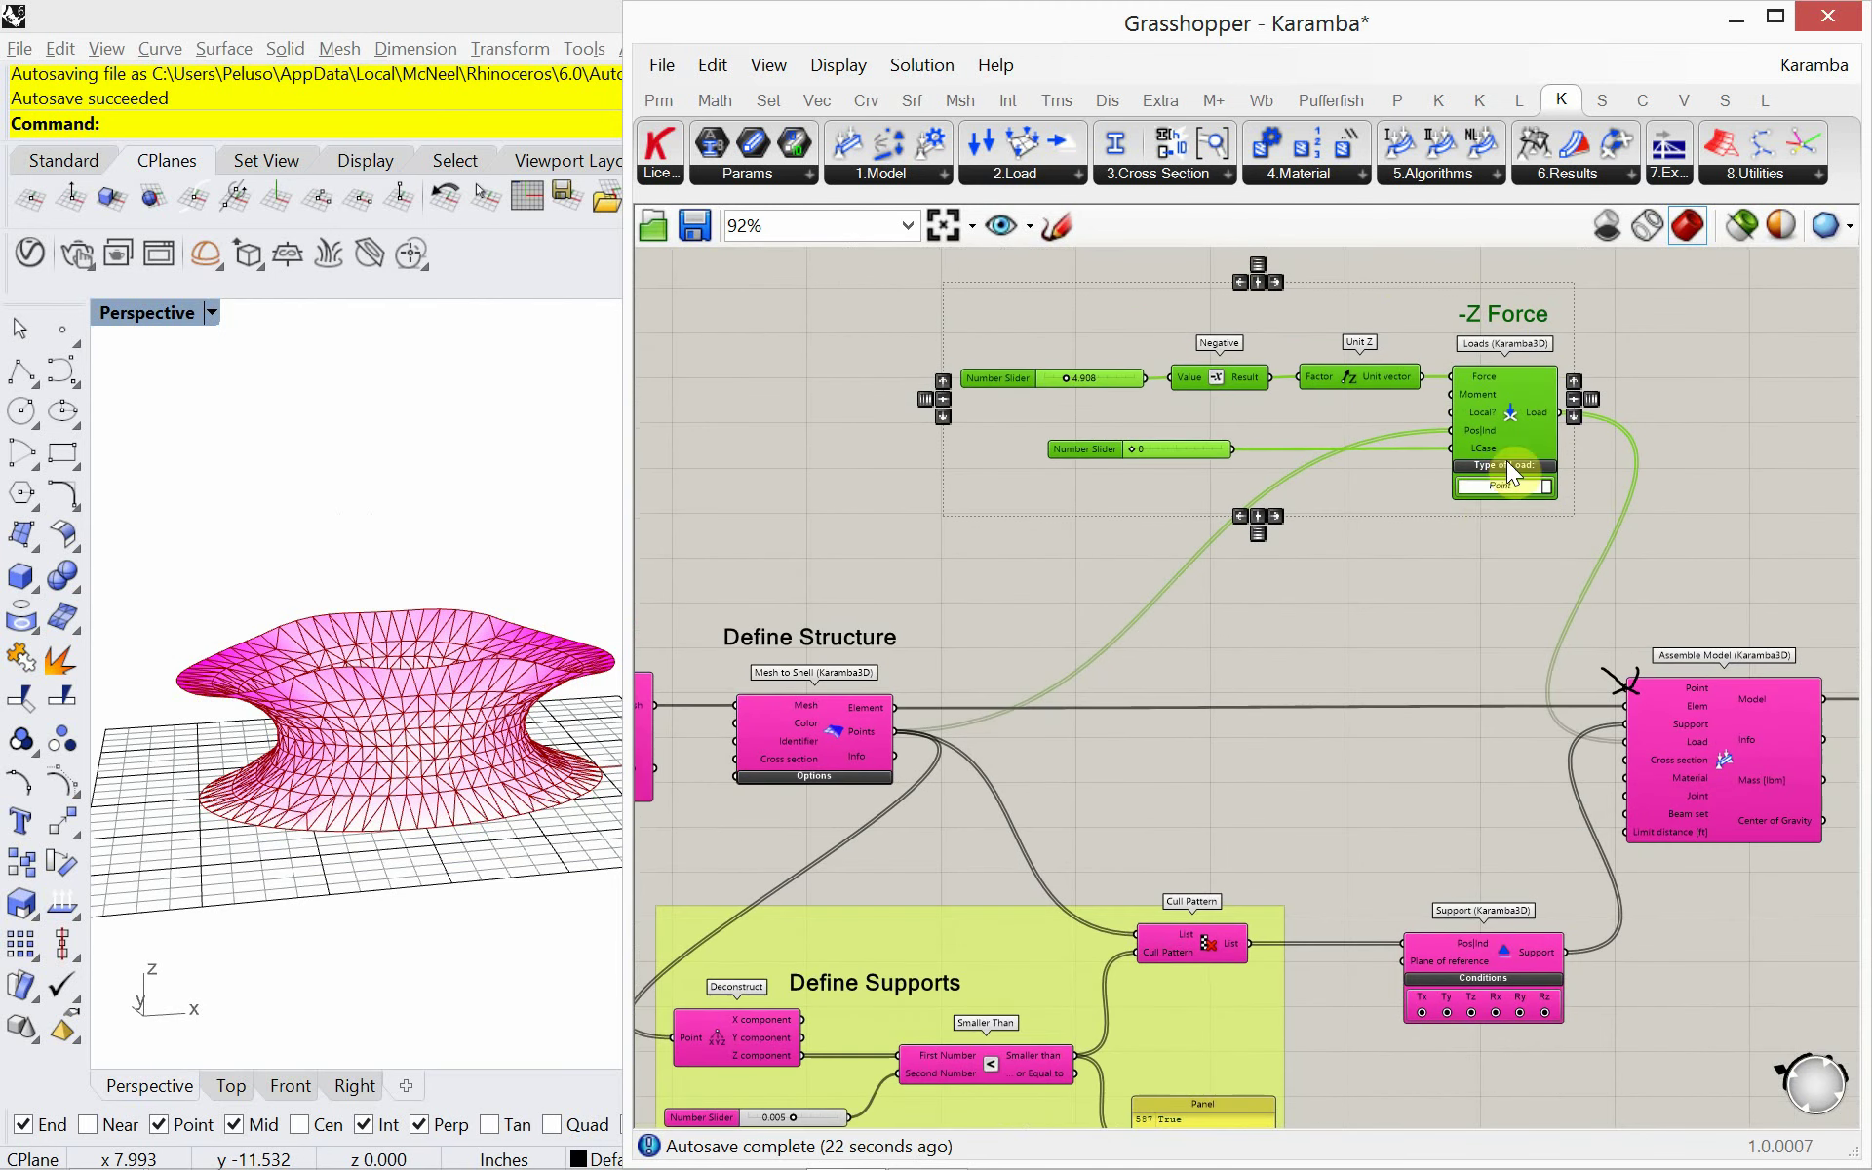
left_click_drag(1507, 460, 1484, 618)
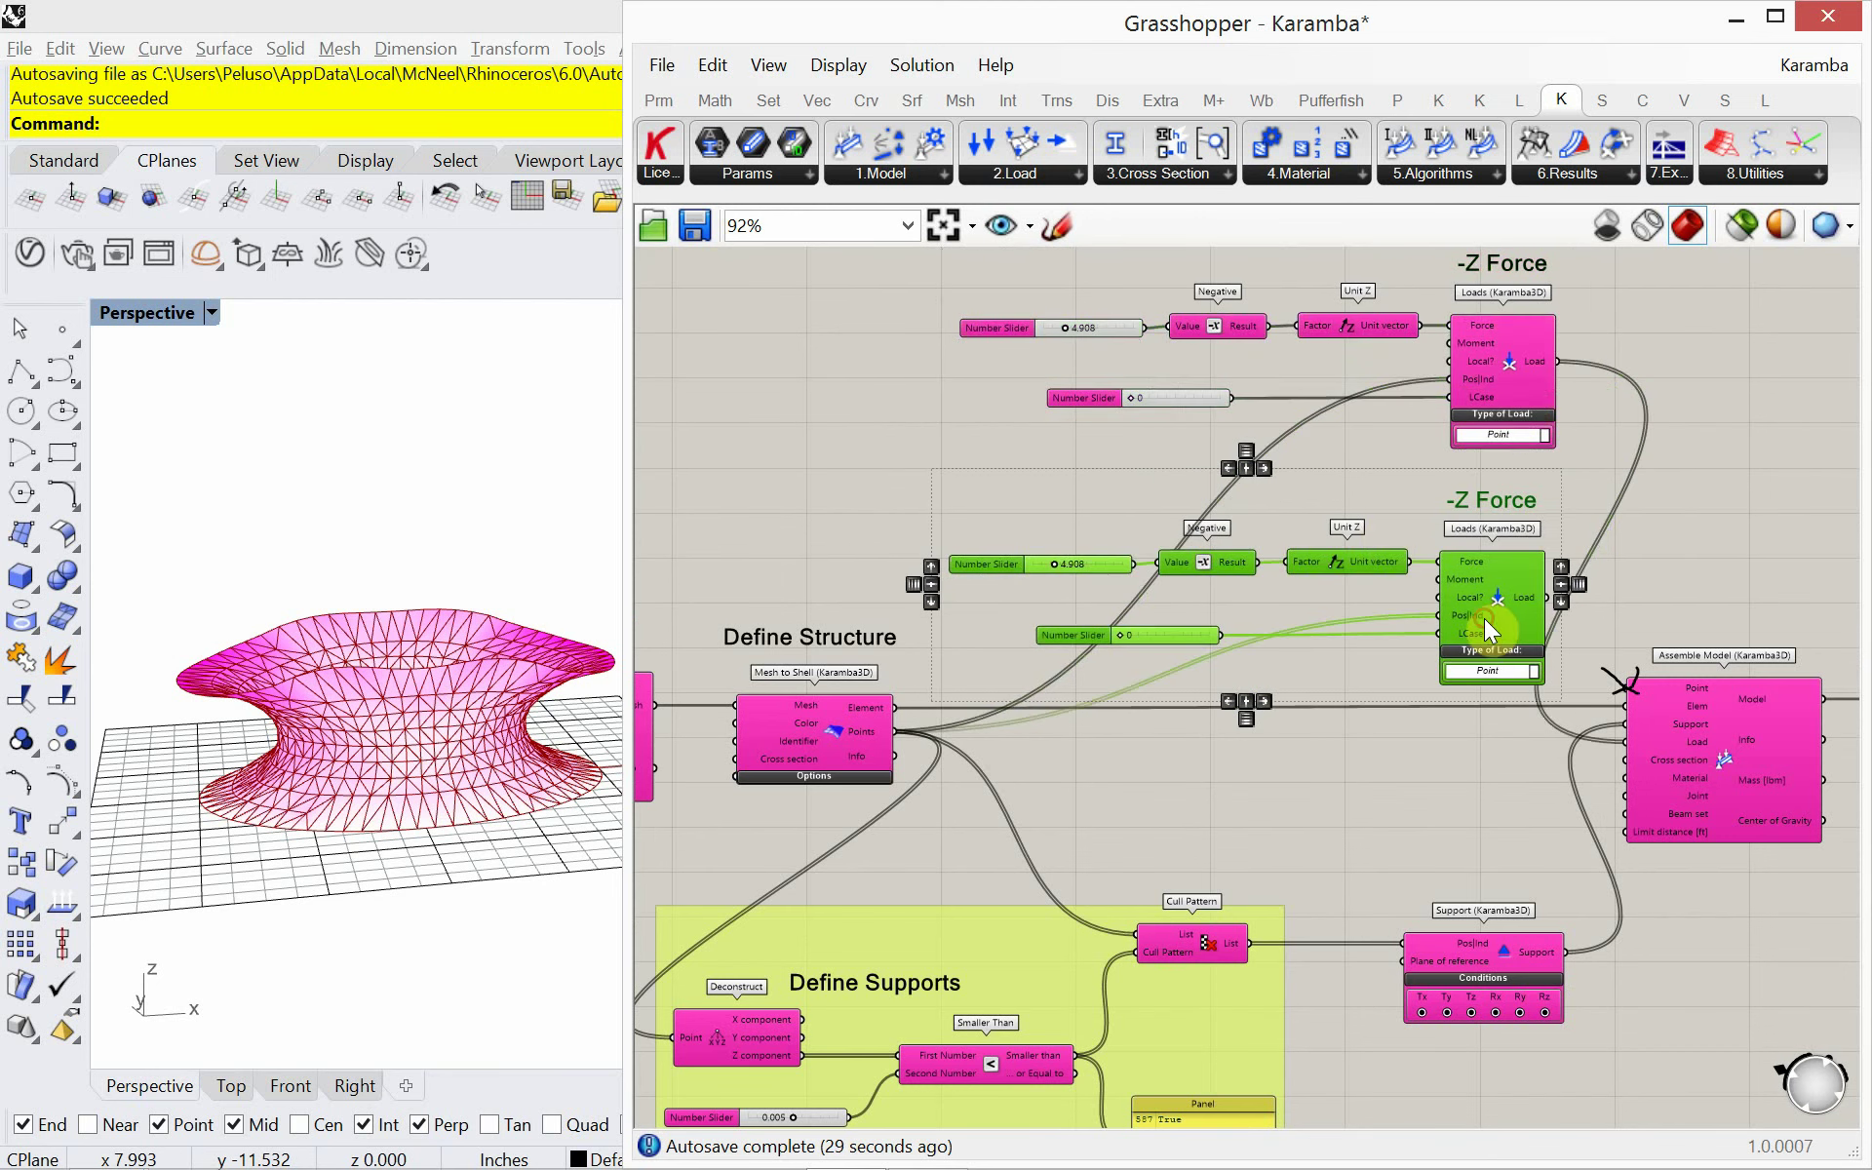
left_click(1375, 509)
Change the duplicated load set's label text to "-X Force".
double_click(1493, 493)
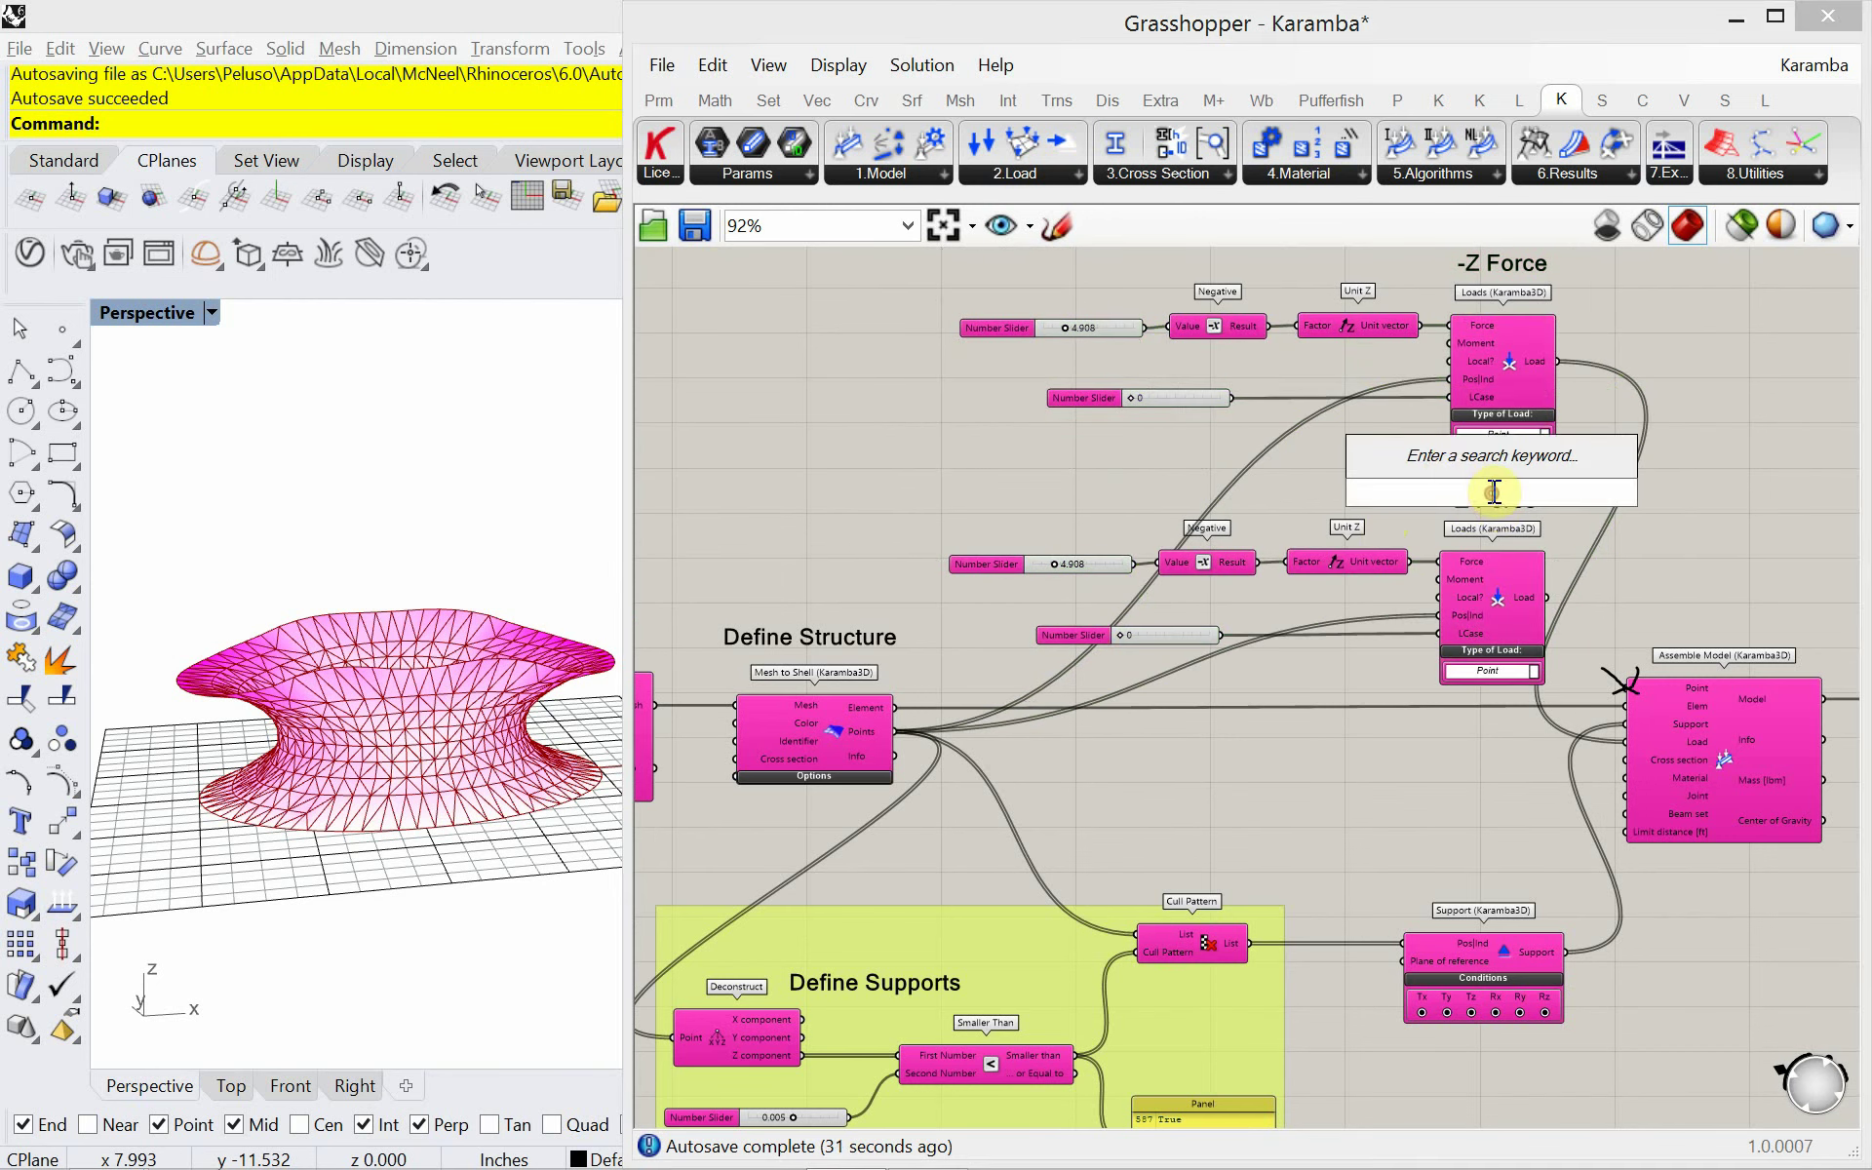
key("Escape")
scroll(1465, 506, "up", 4)
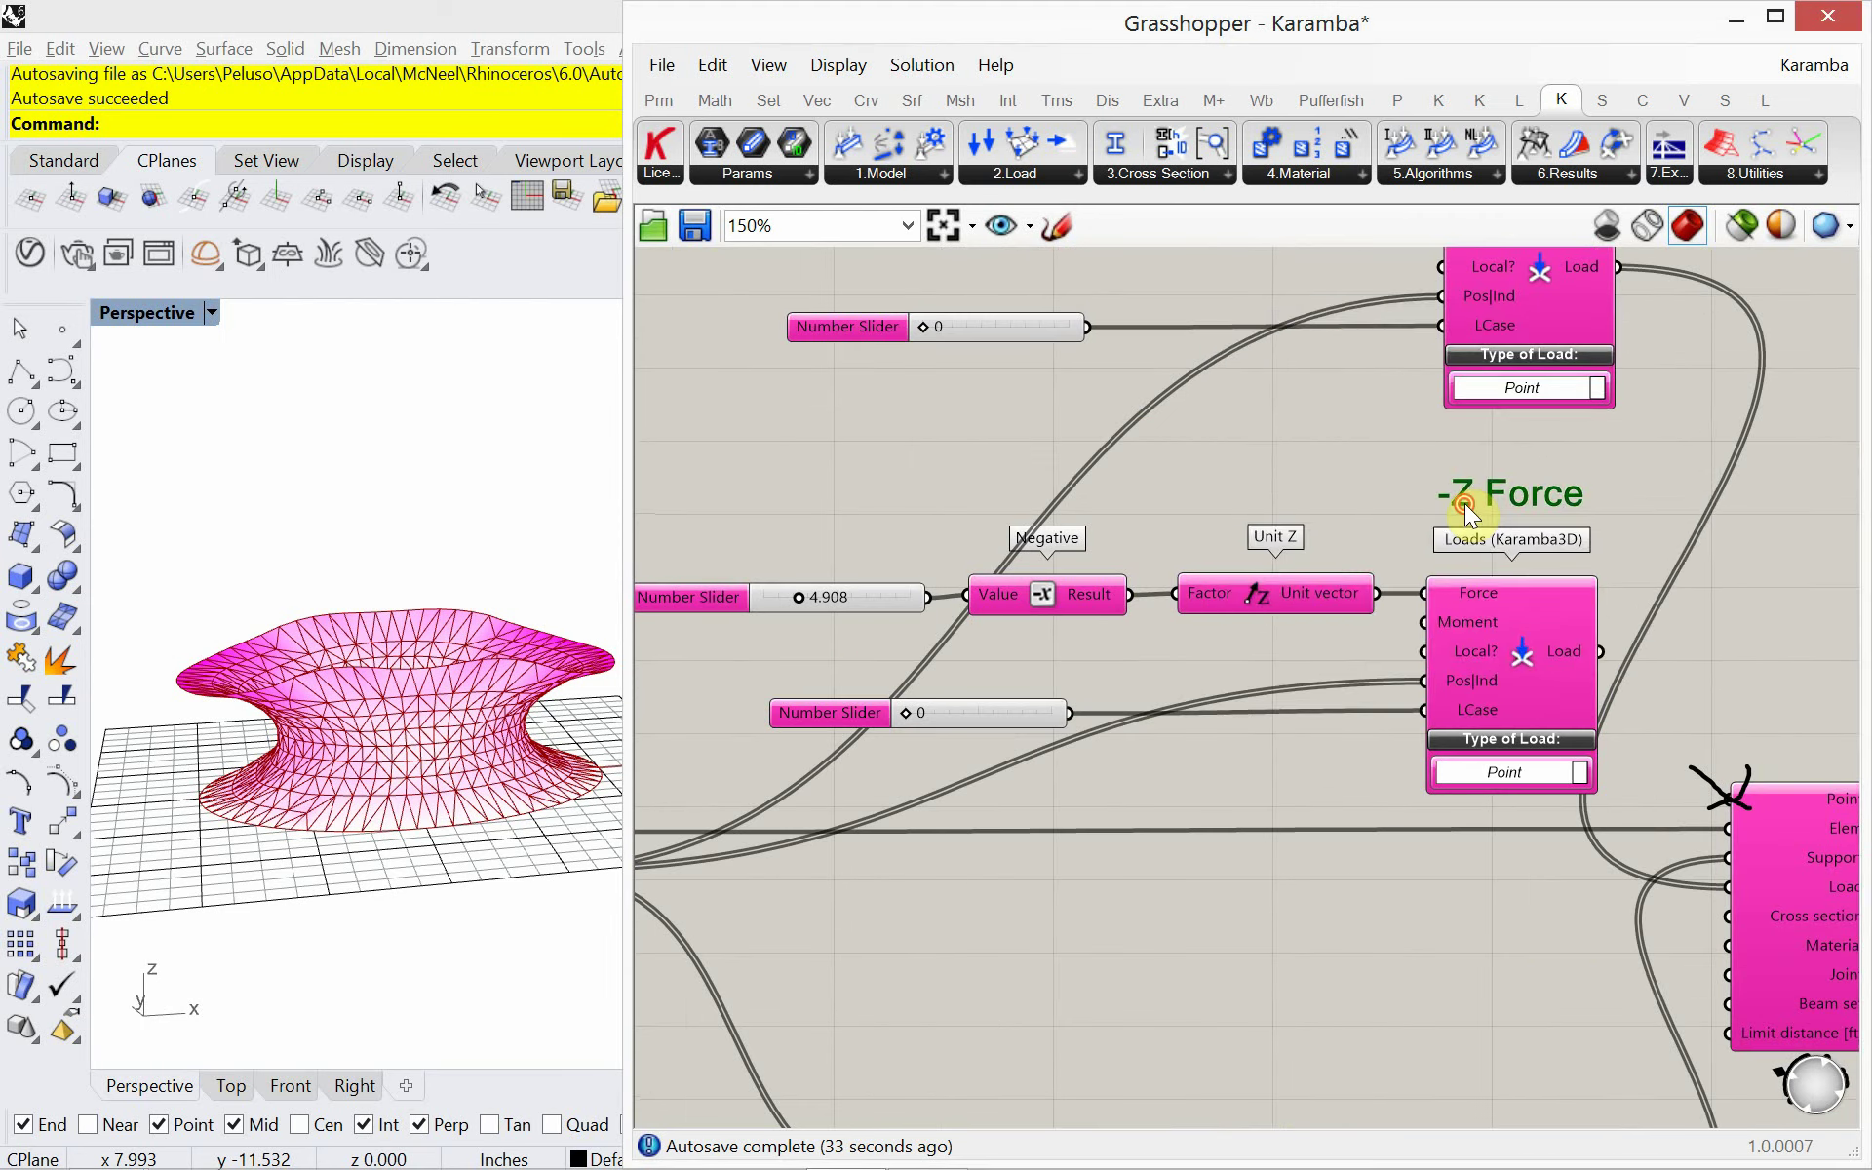
double_click(1465, 503)
left_click(1314, 368)
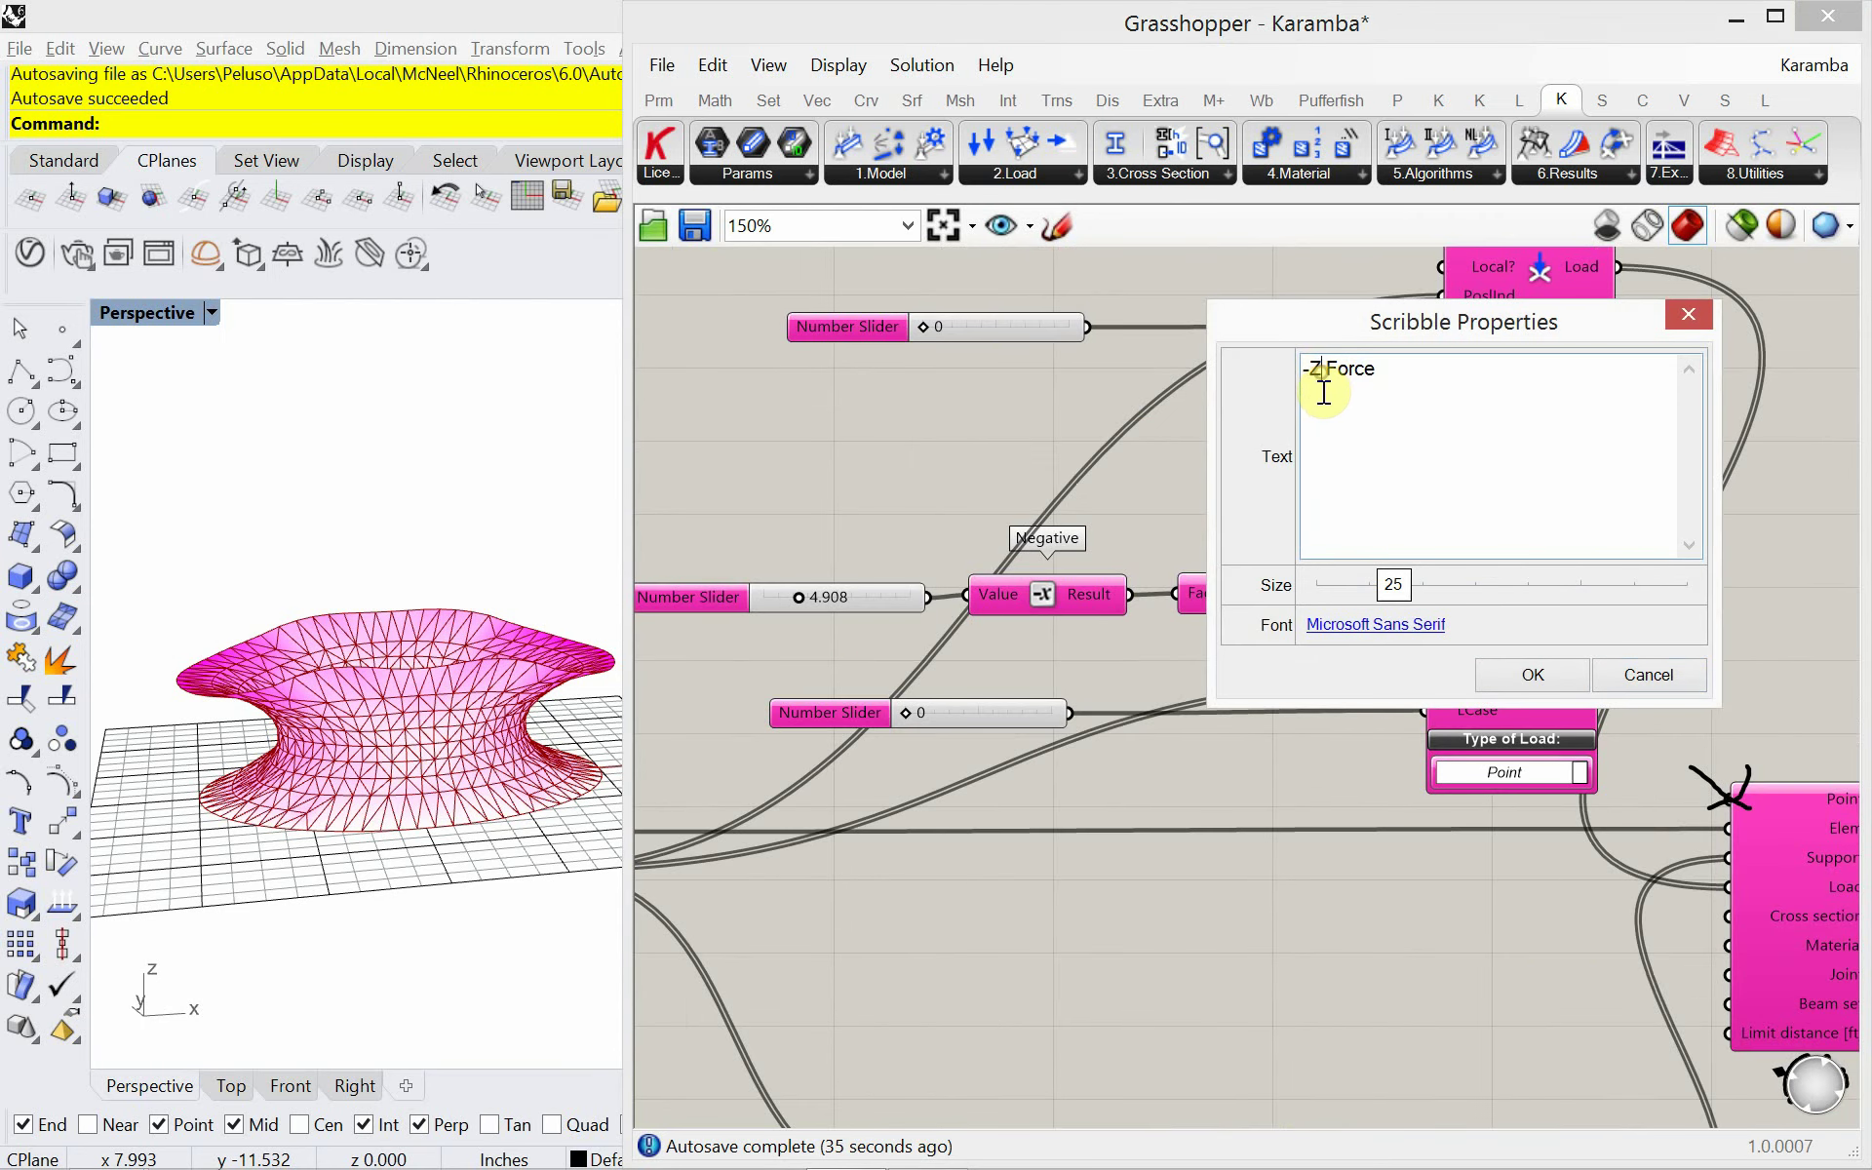
key("BackSpace")
type("X")
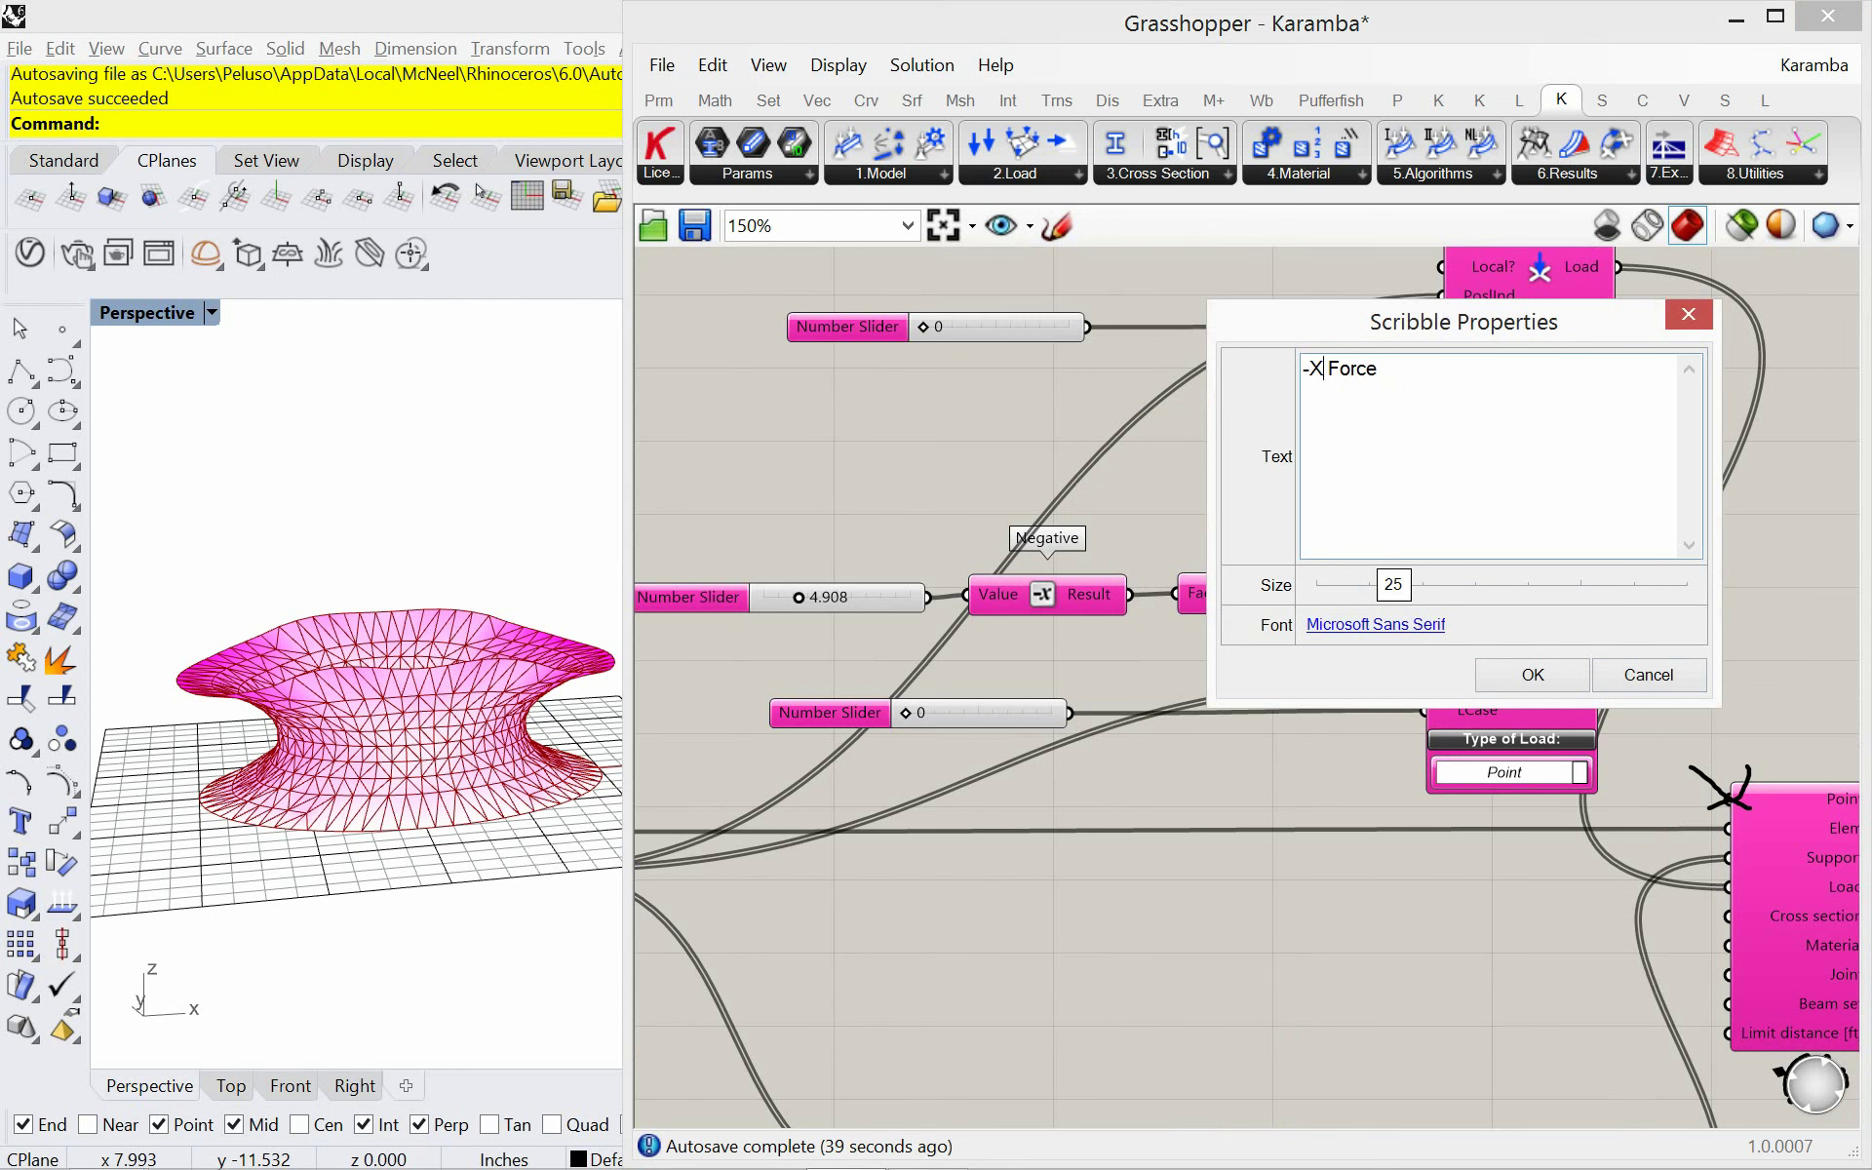
left_click(1525, 686)
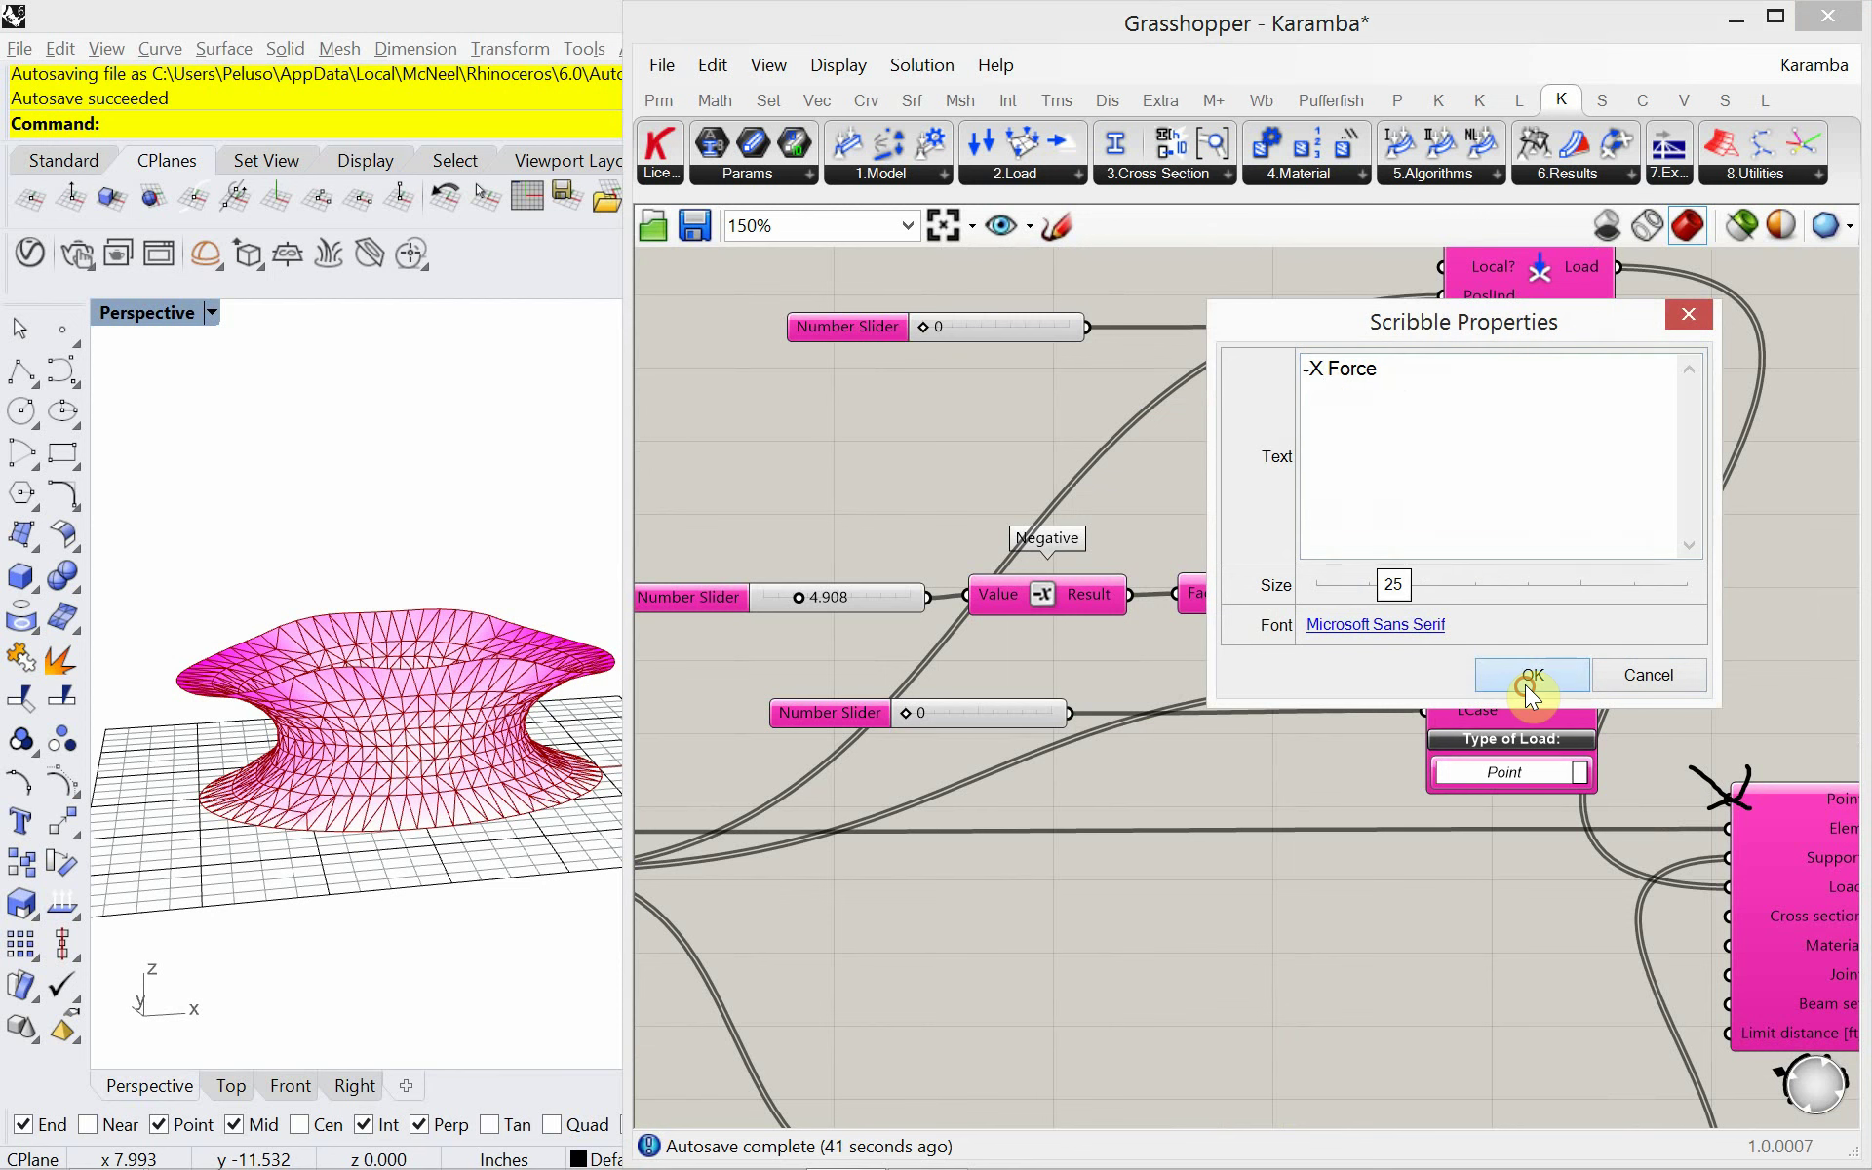
Add a Unit X component to the -X Force set, wiring the Negative result into its Factor and its vector into the Loads' Force input.
right_click_drag(1164, 628, 1252, 595)
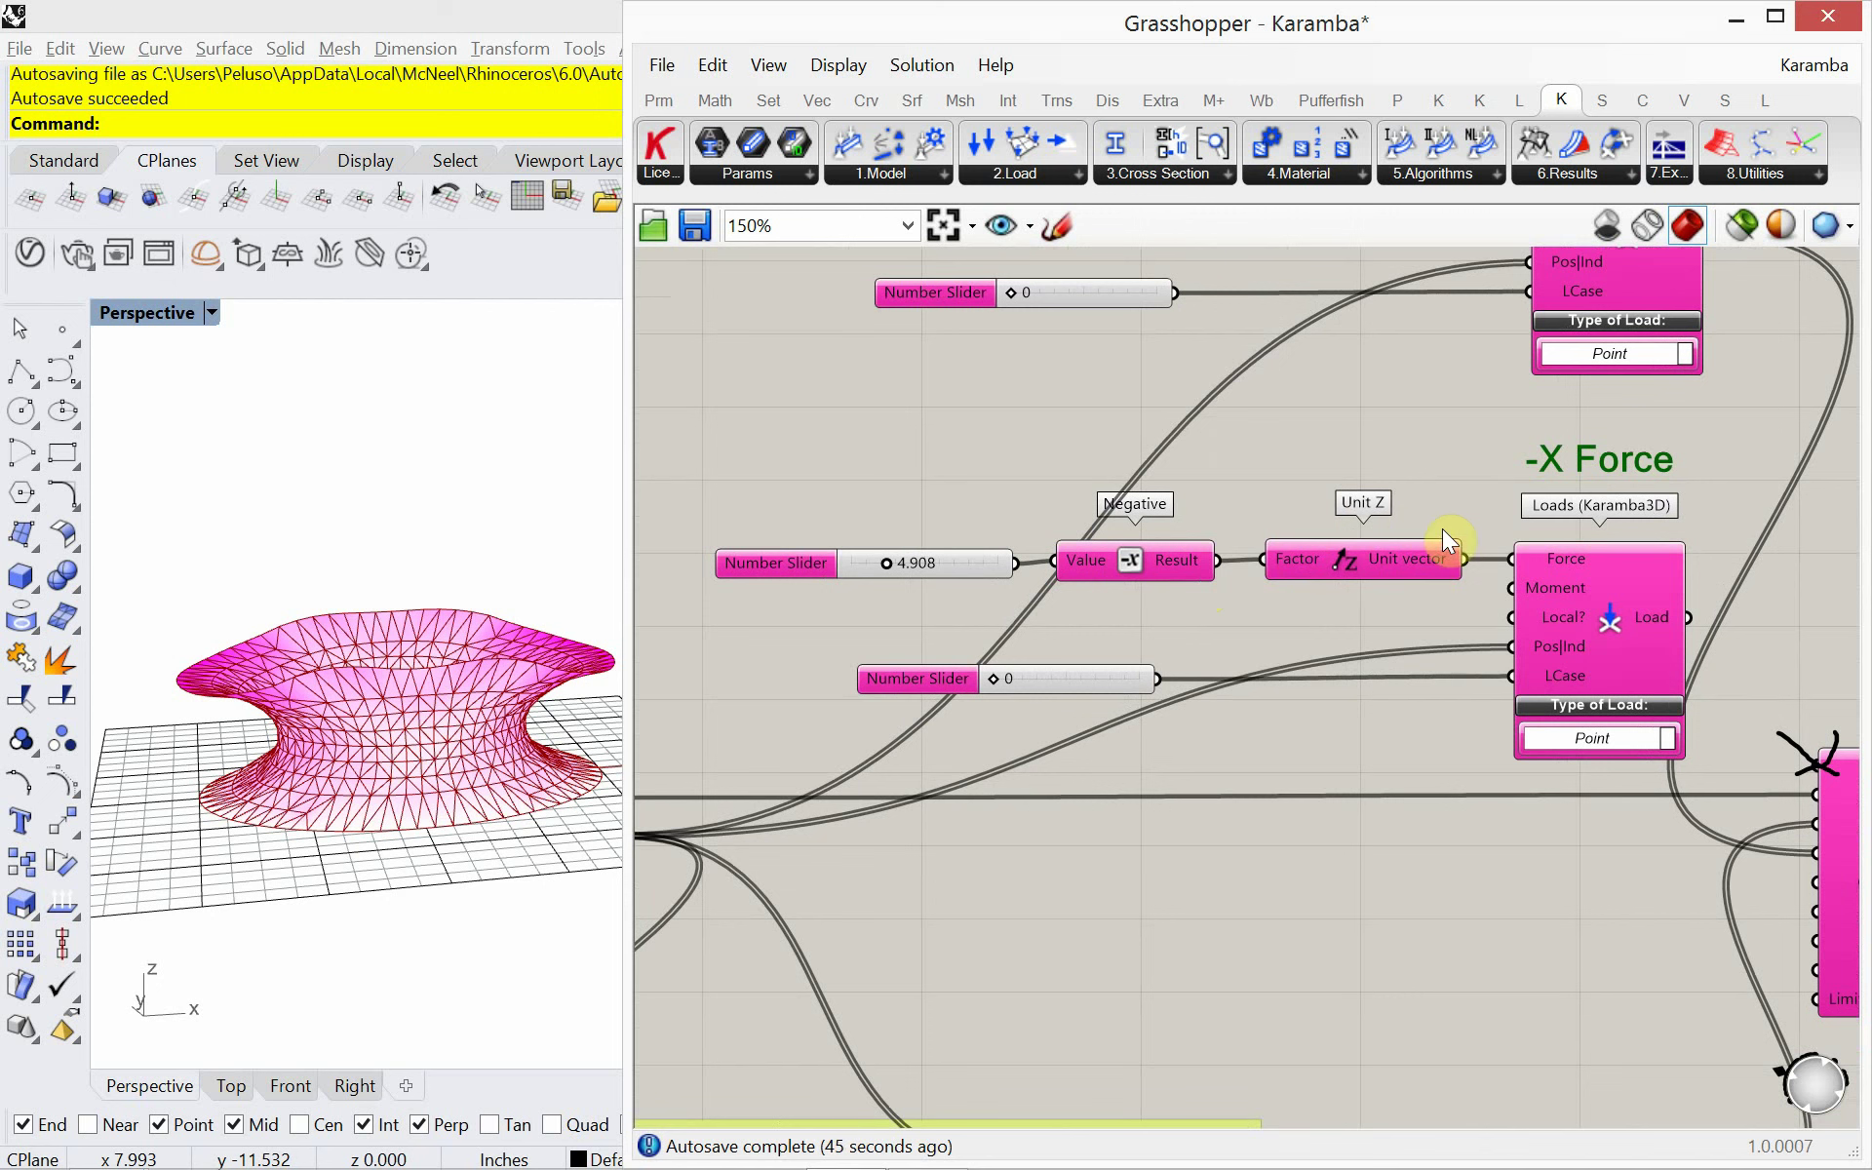
double_click(1329, 444)
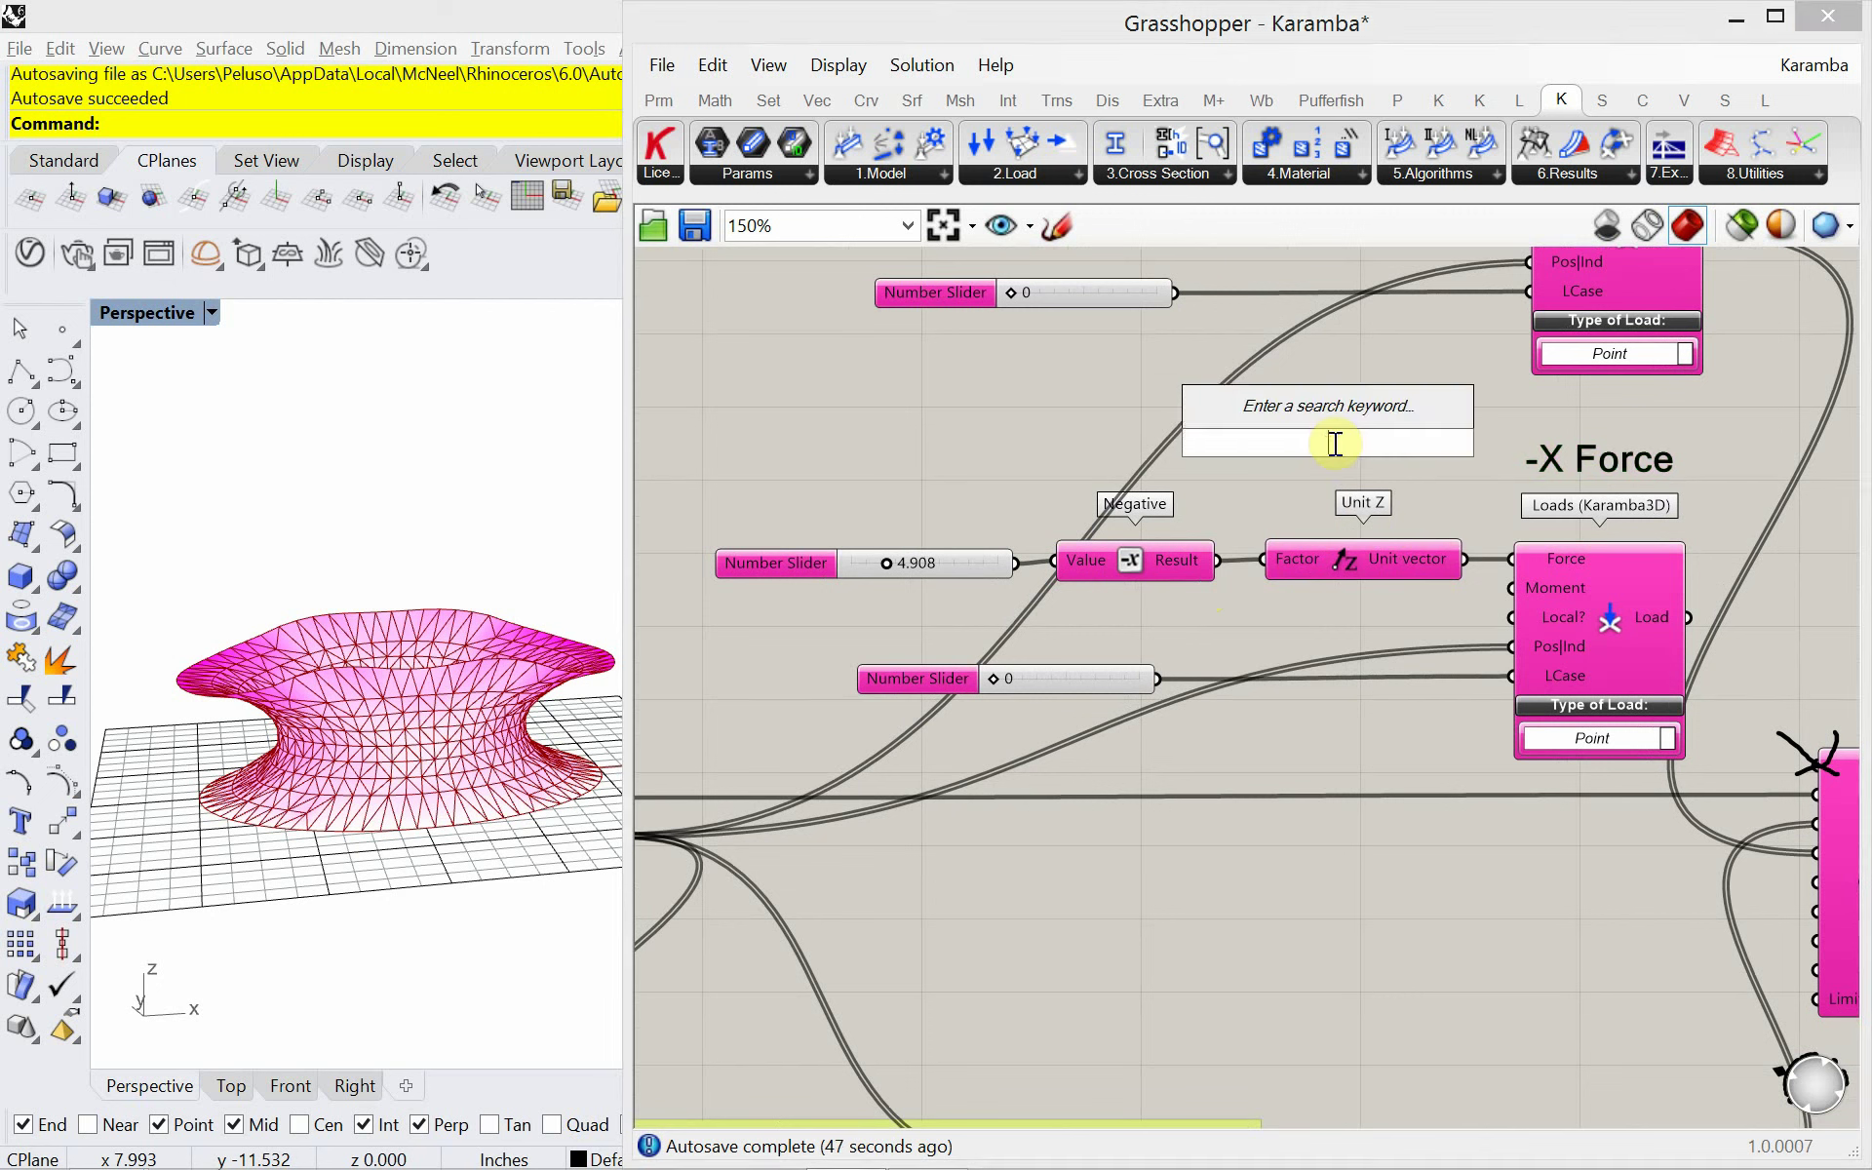
type("X")
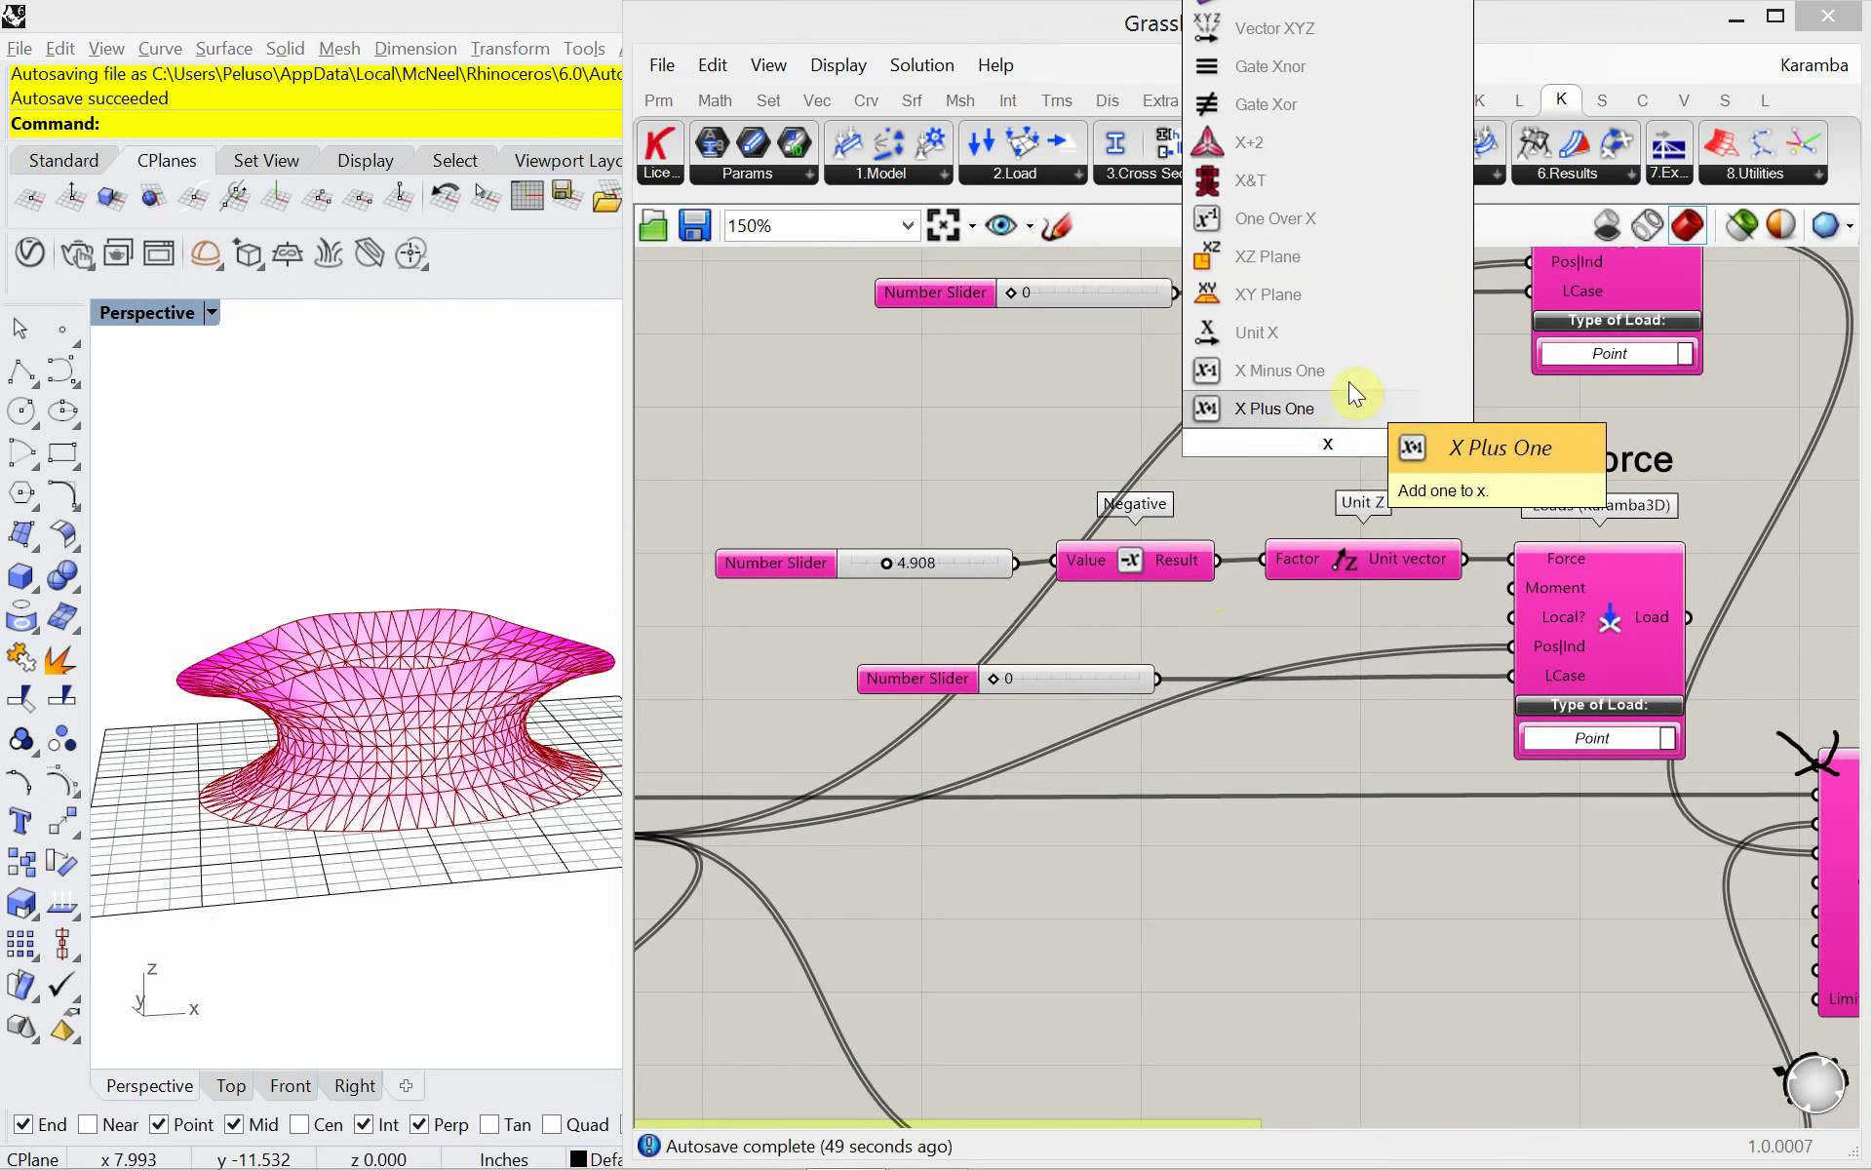
left_click(1310, 336)
left_click_drag(1376, 454, 1397, 477)
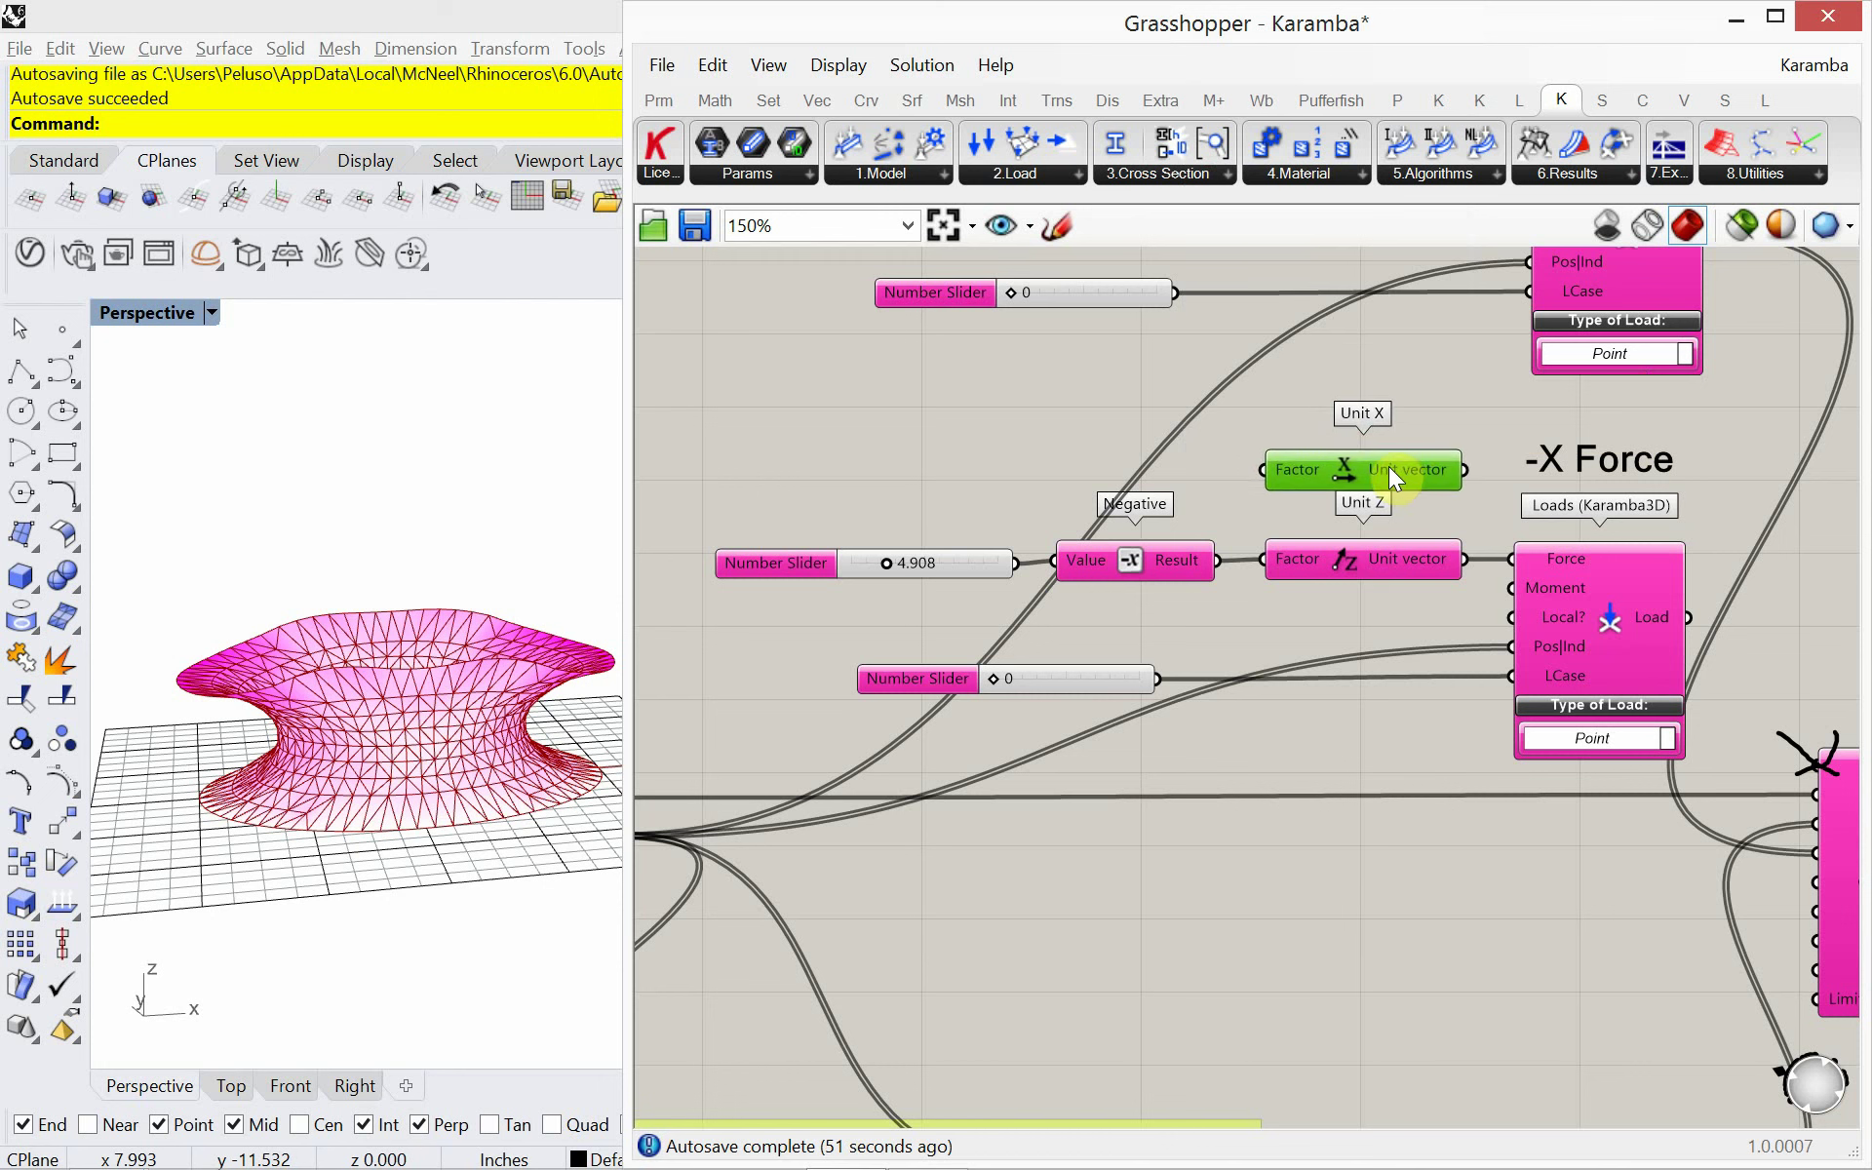
left_click_drag(1218, 563, 1249, 465)
left_click_drag(1451, 469, 1511, 558)
Delete the duplicated Unit Z component from the -X Force set and move Unit X into its place.
left_click(1406, 560)
mouse_move(1406, 560)
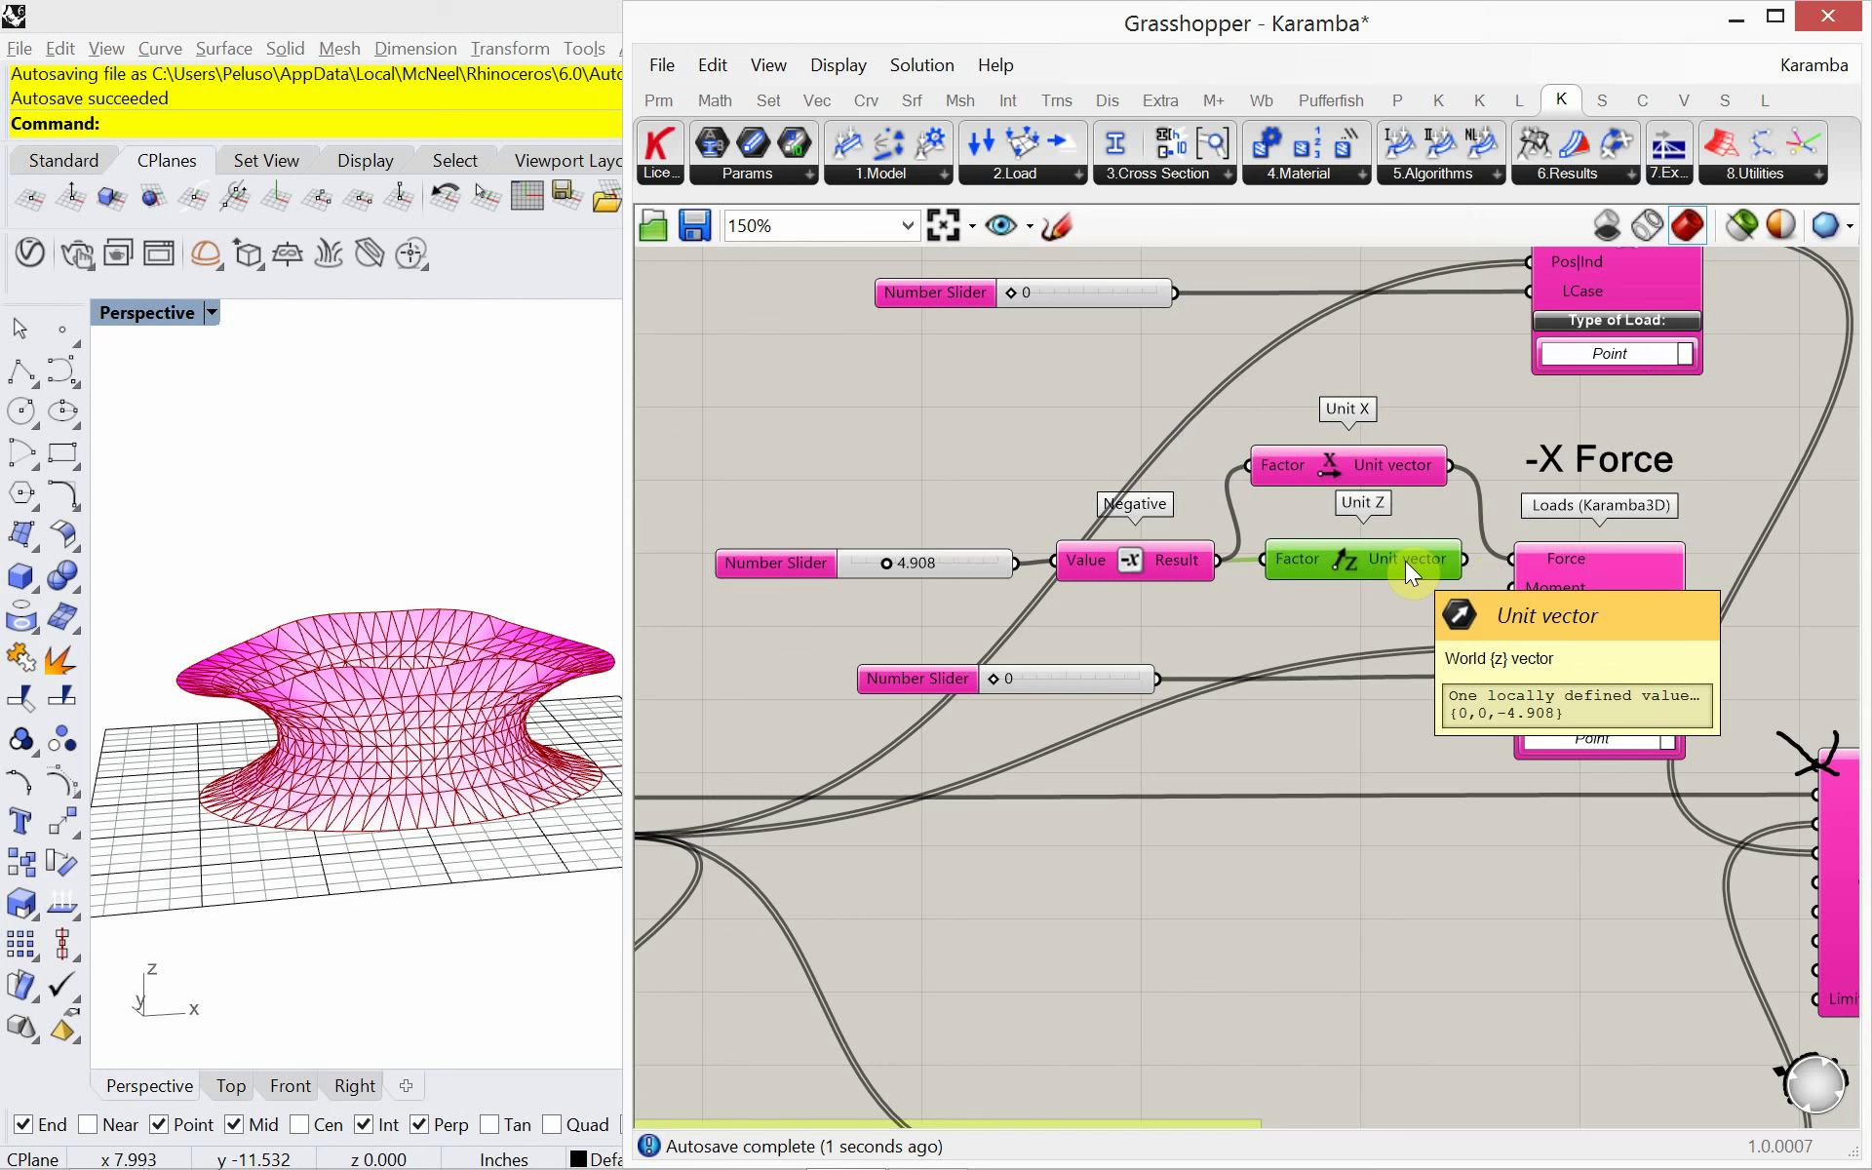
key("Delete")
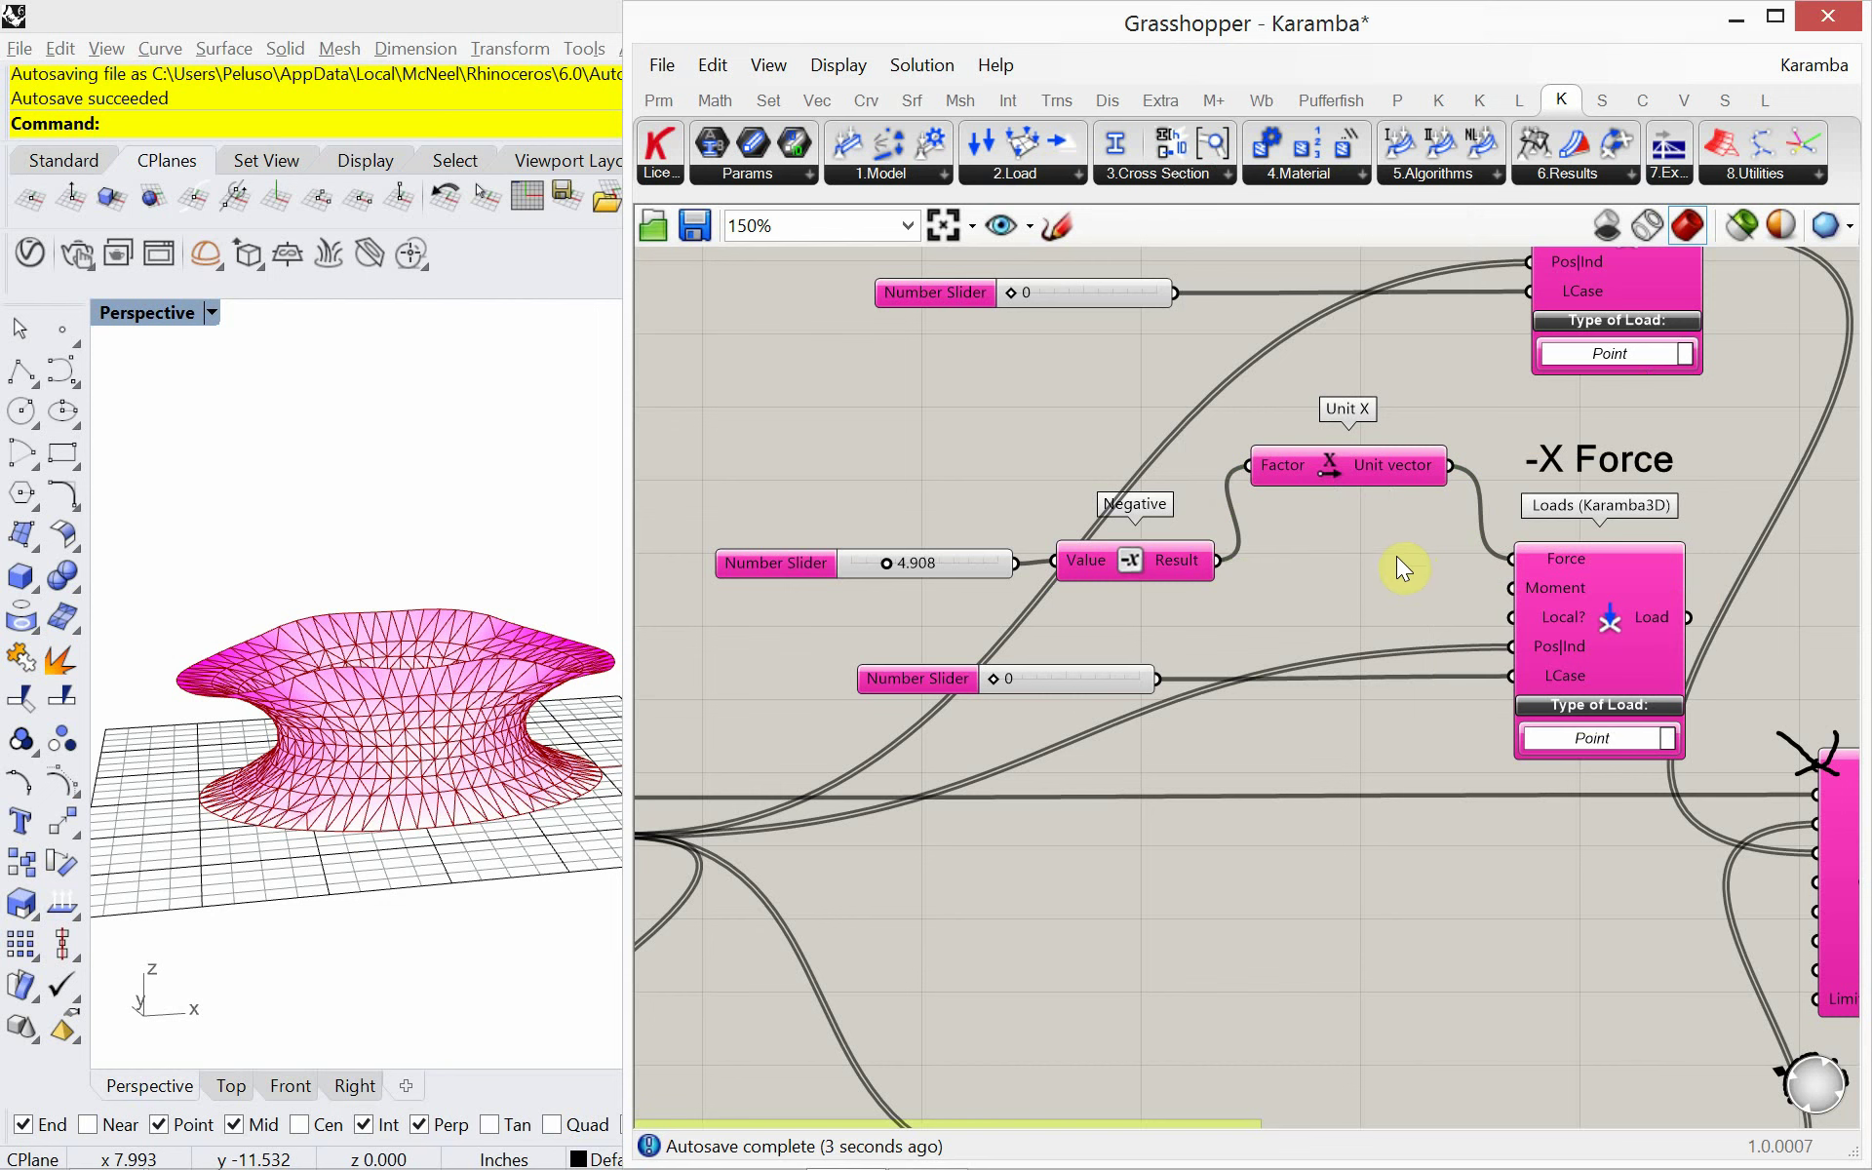
left_click_drag(1377, 466, 1389, 561)
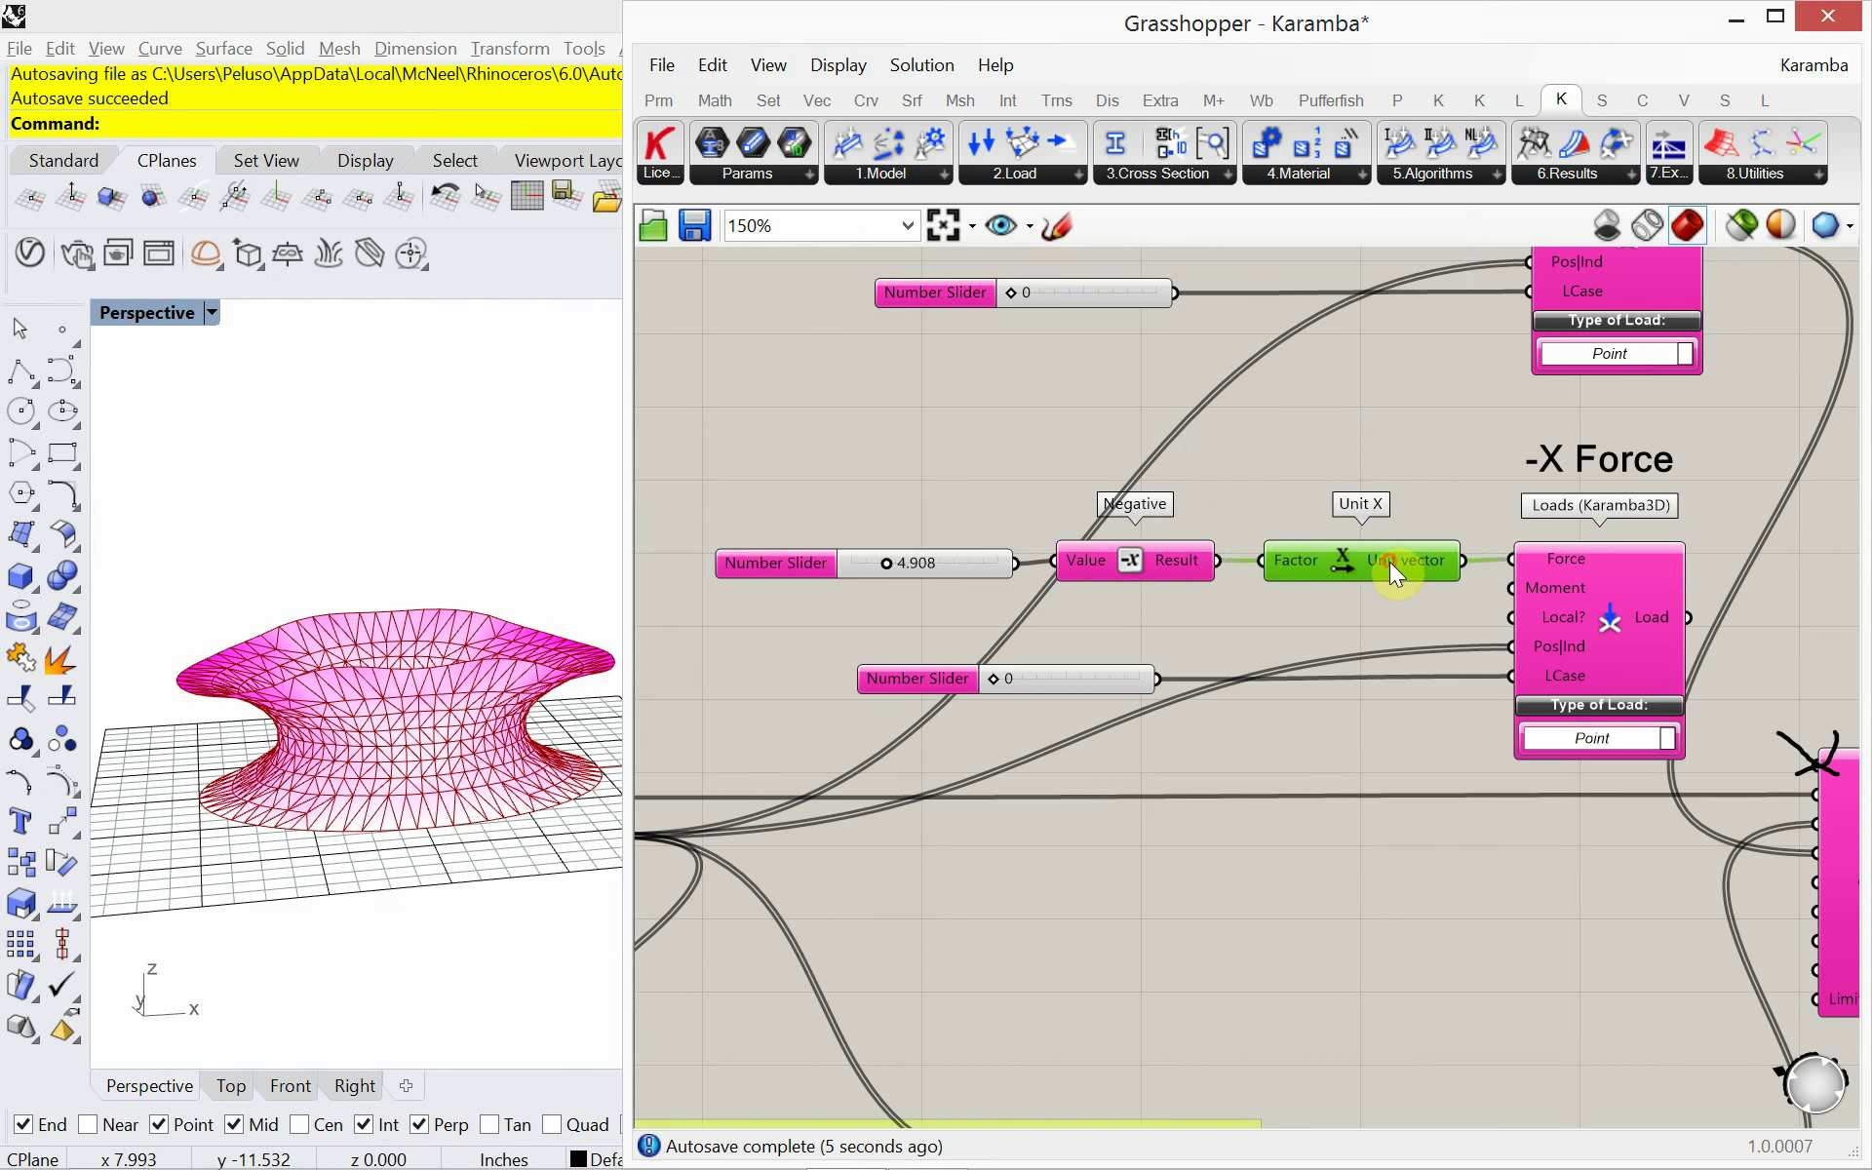
Wire the -X Force Loads output into Assemble Model's Load input in addition to the existing -Z Force load.
right_click_drag(1376, 775, 1161, 731)
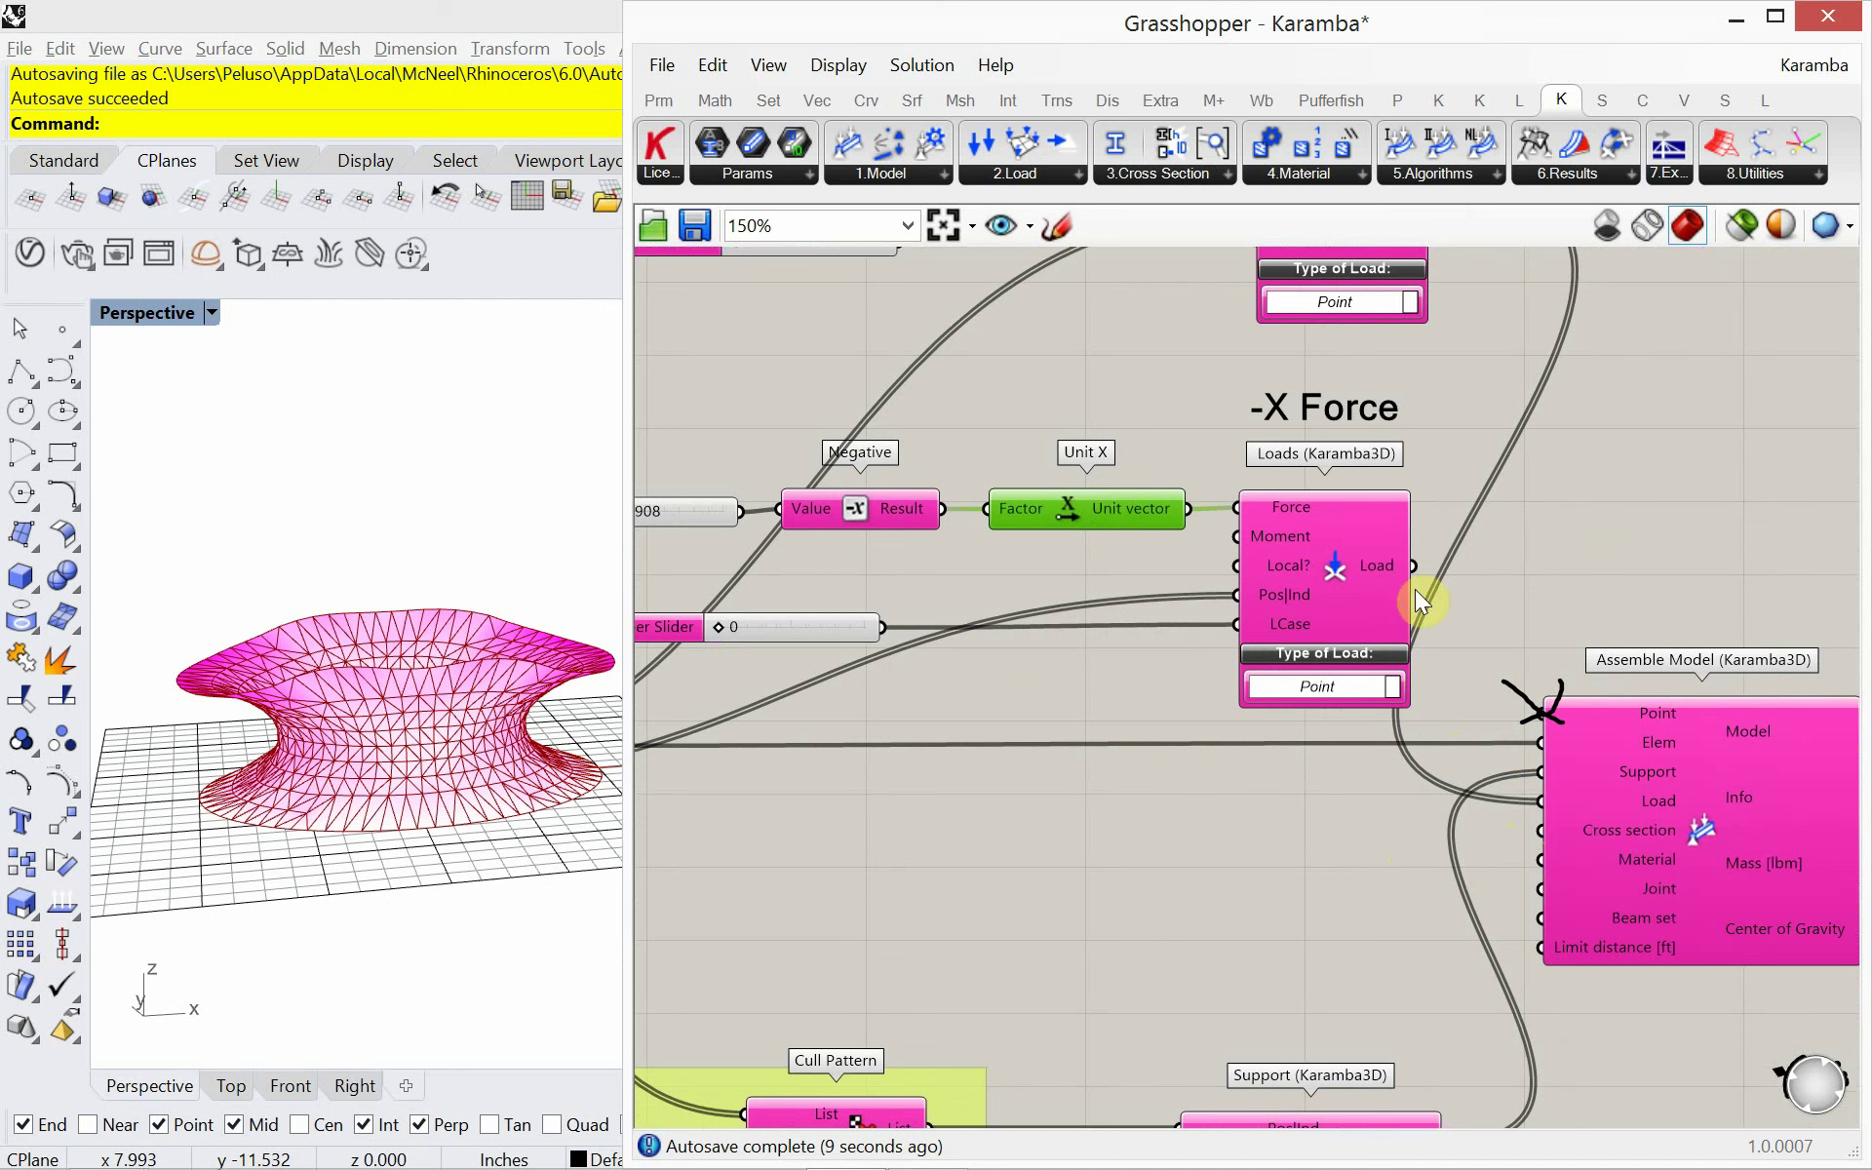
left_click_drag(1414, 566, 1486, 595)
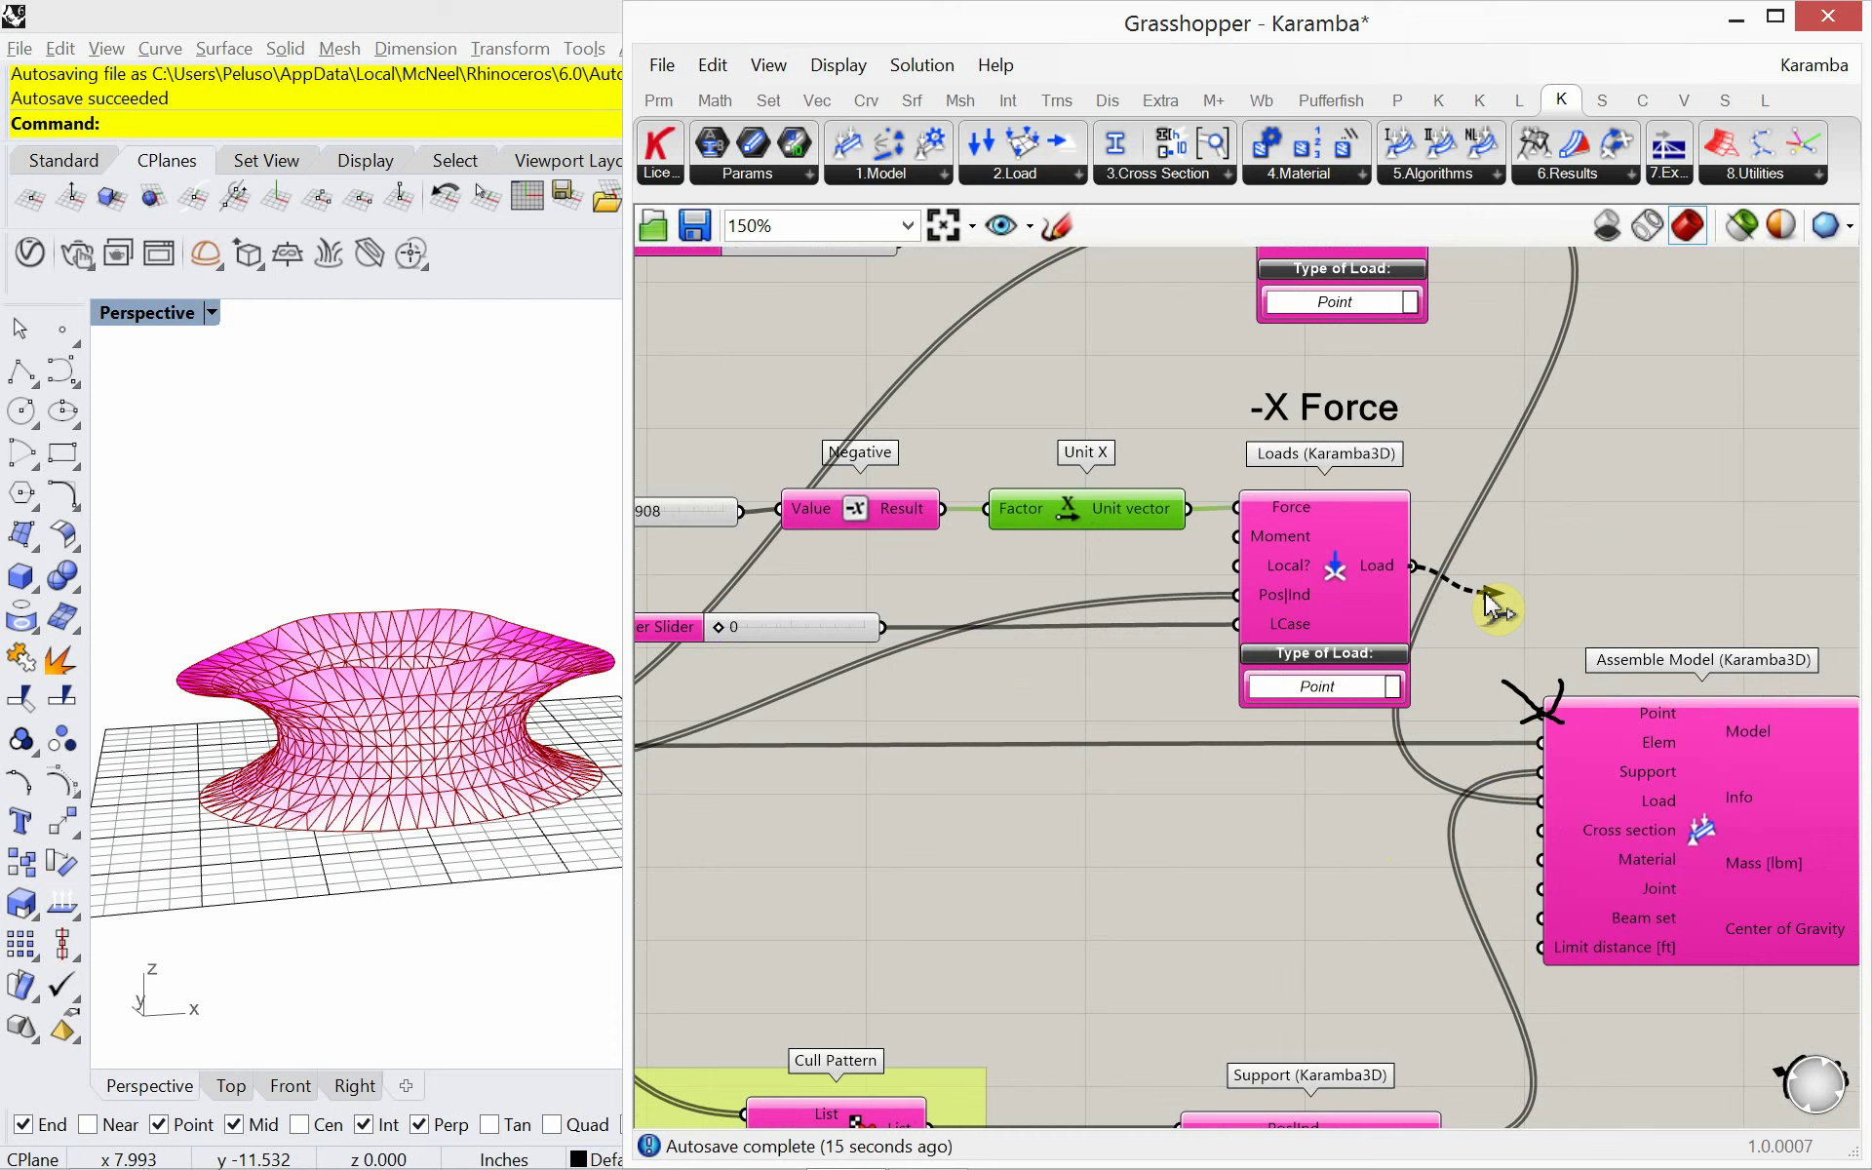
left_click_drag(1486, 597, 1527, 808)
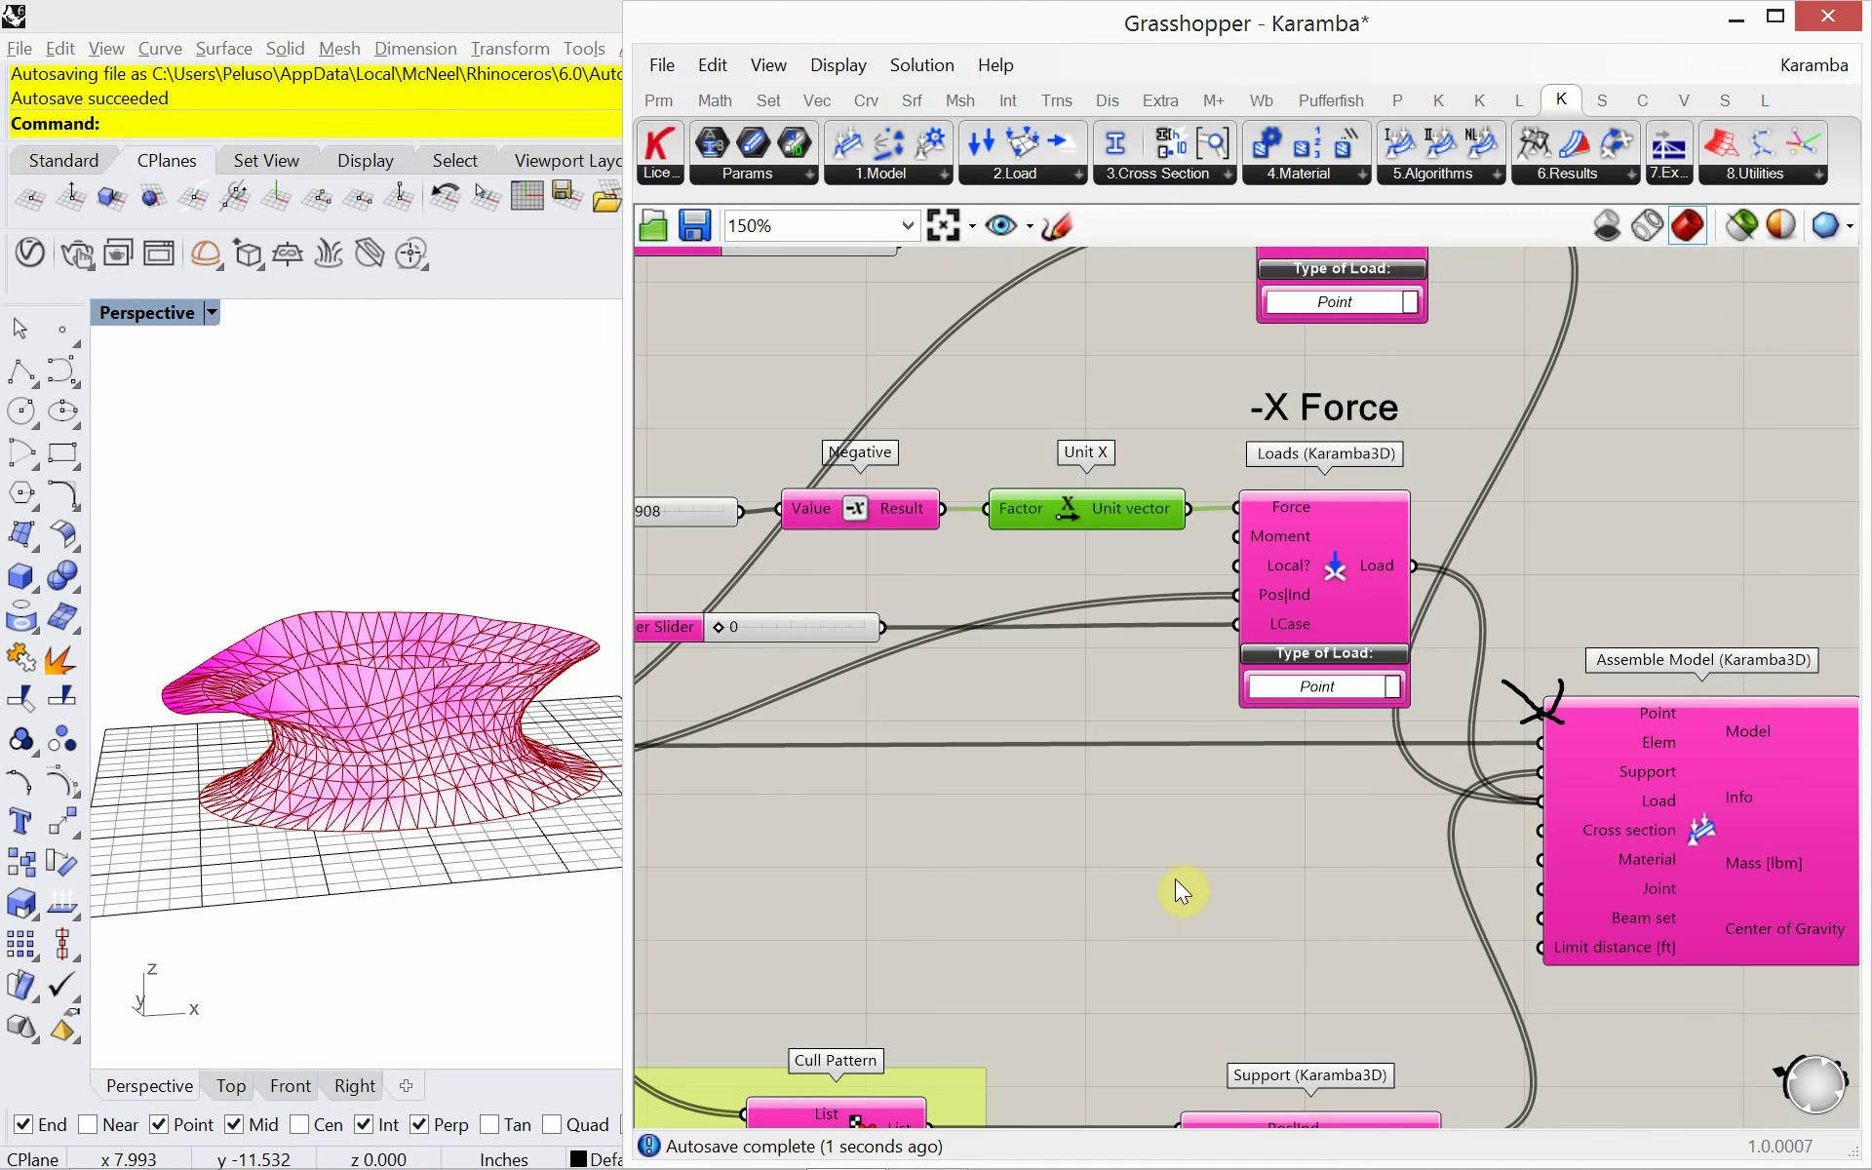
right_click_drag(878, 689, 1014, 682)
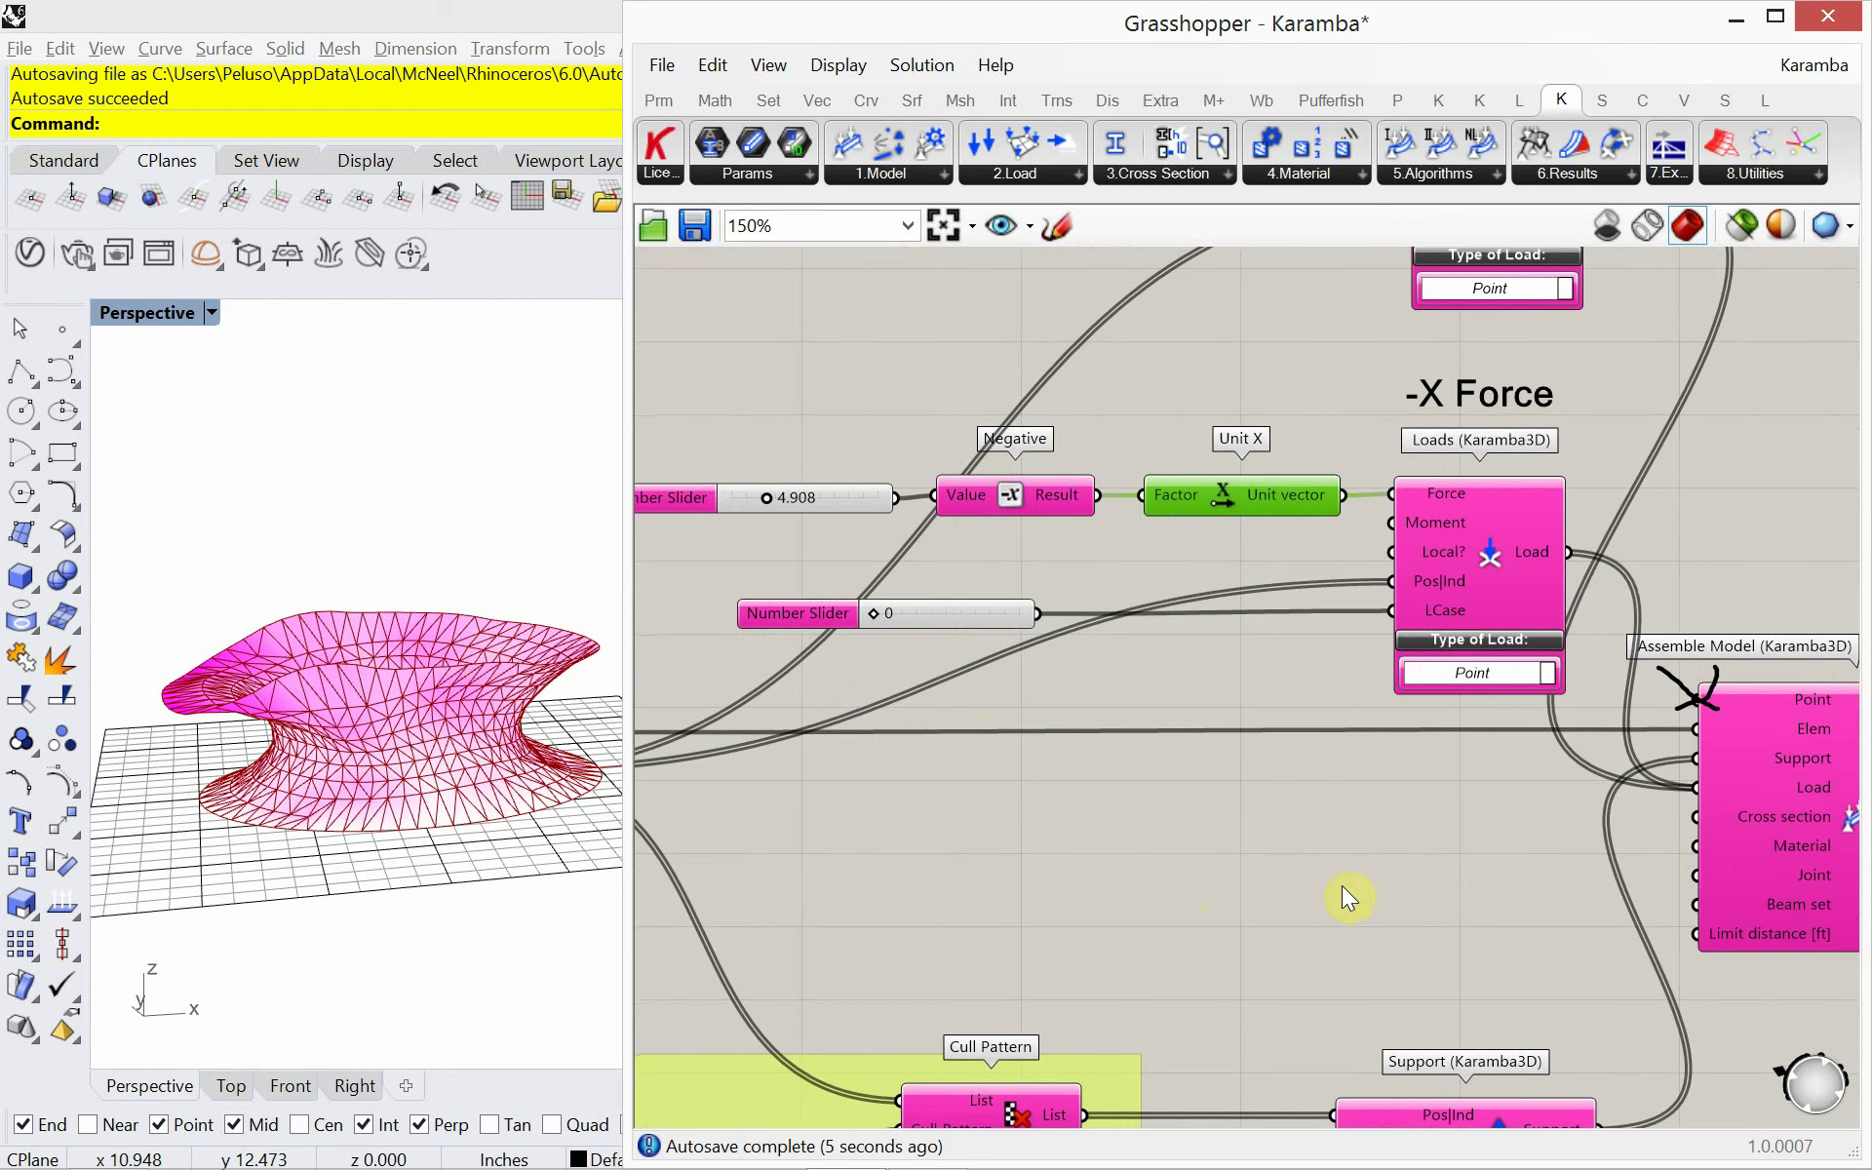
right_click_drag(1404, 884, 1374, 851)
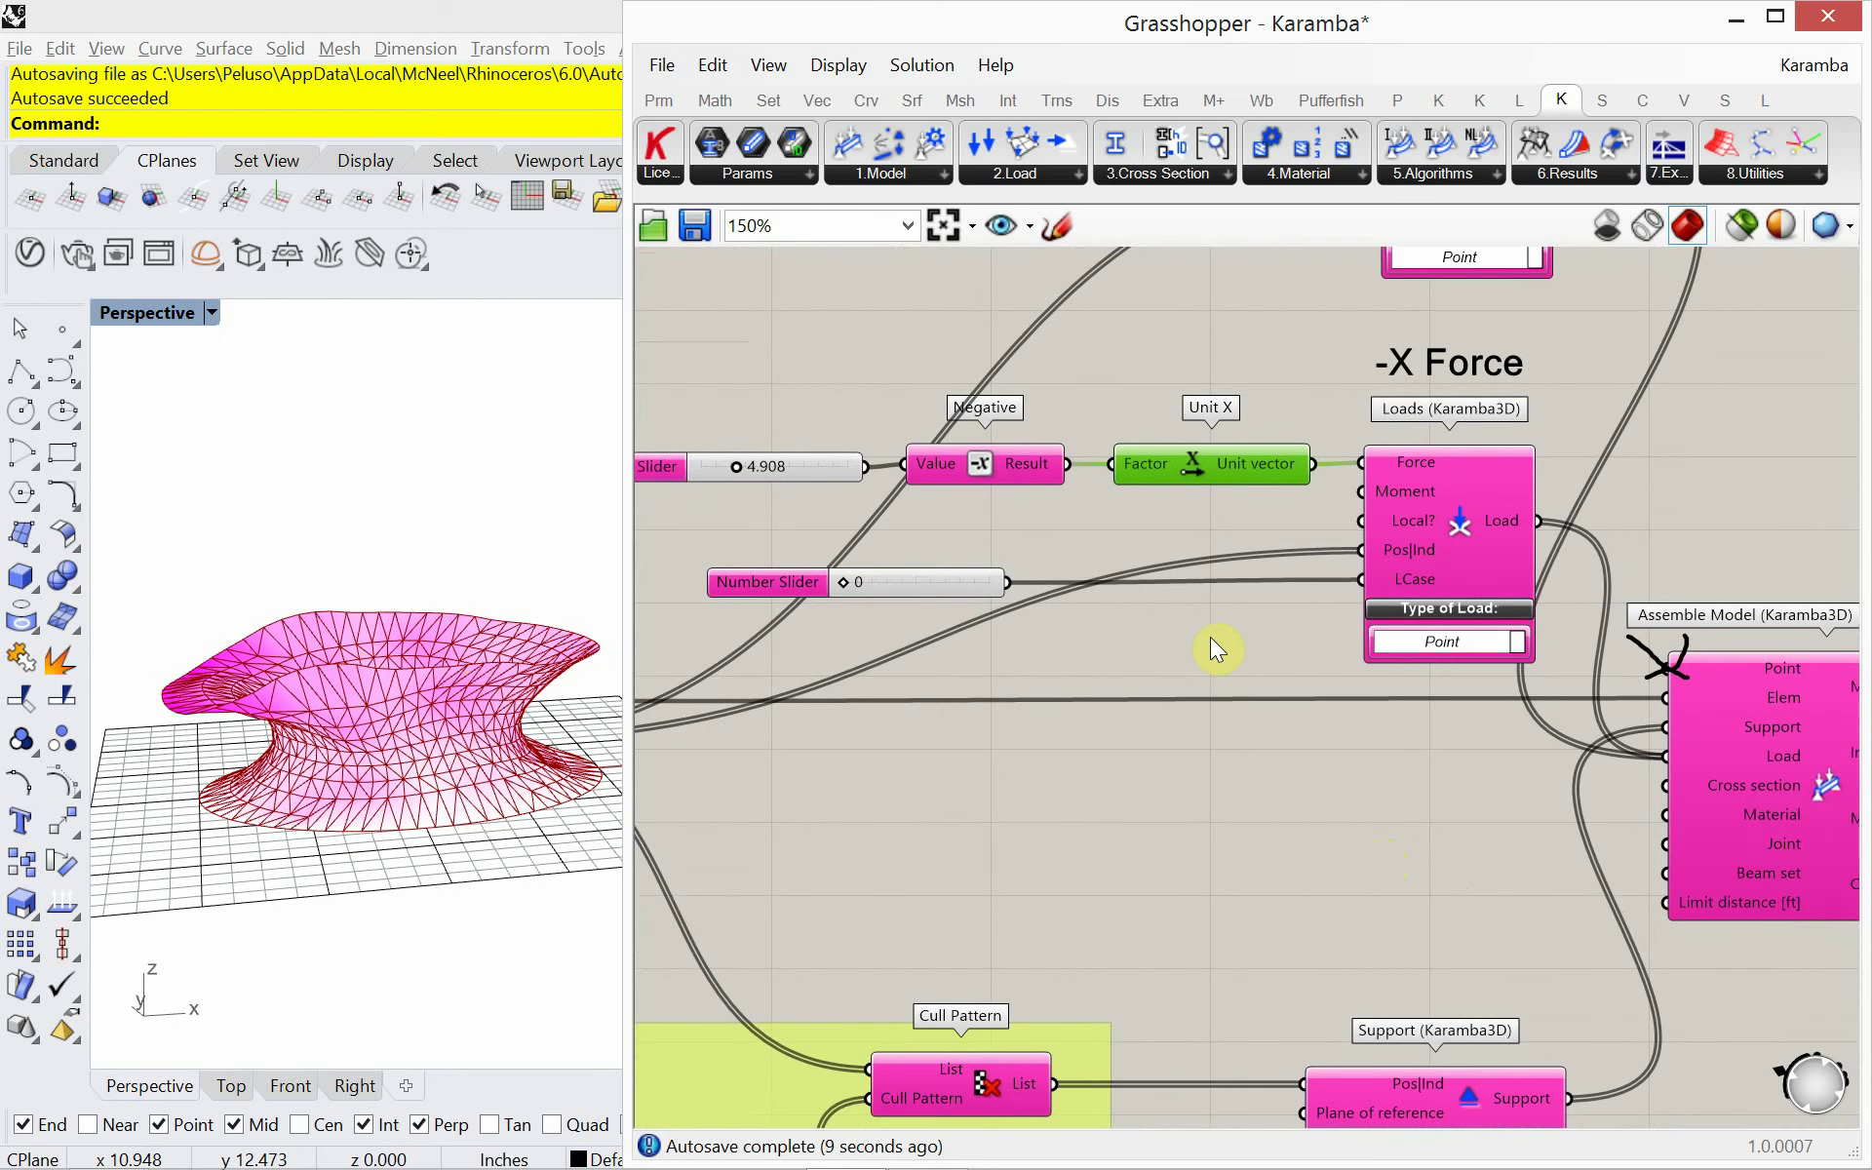
Turn on the preview of the Model View component and inspect the loads on the shell in the Rhino viewport.
scroll(1326, 858, "down", 5)
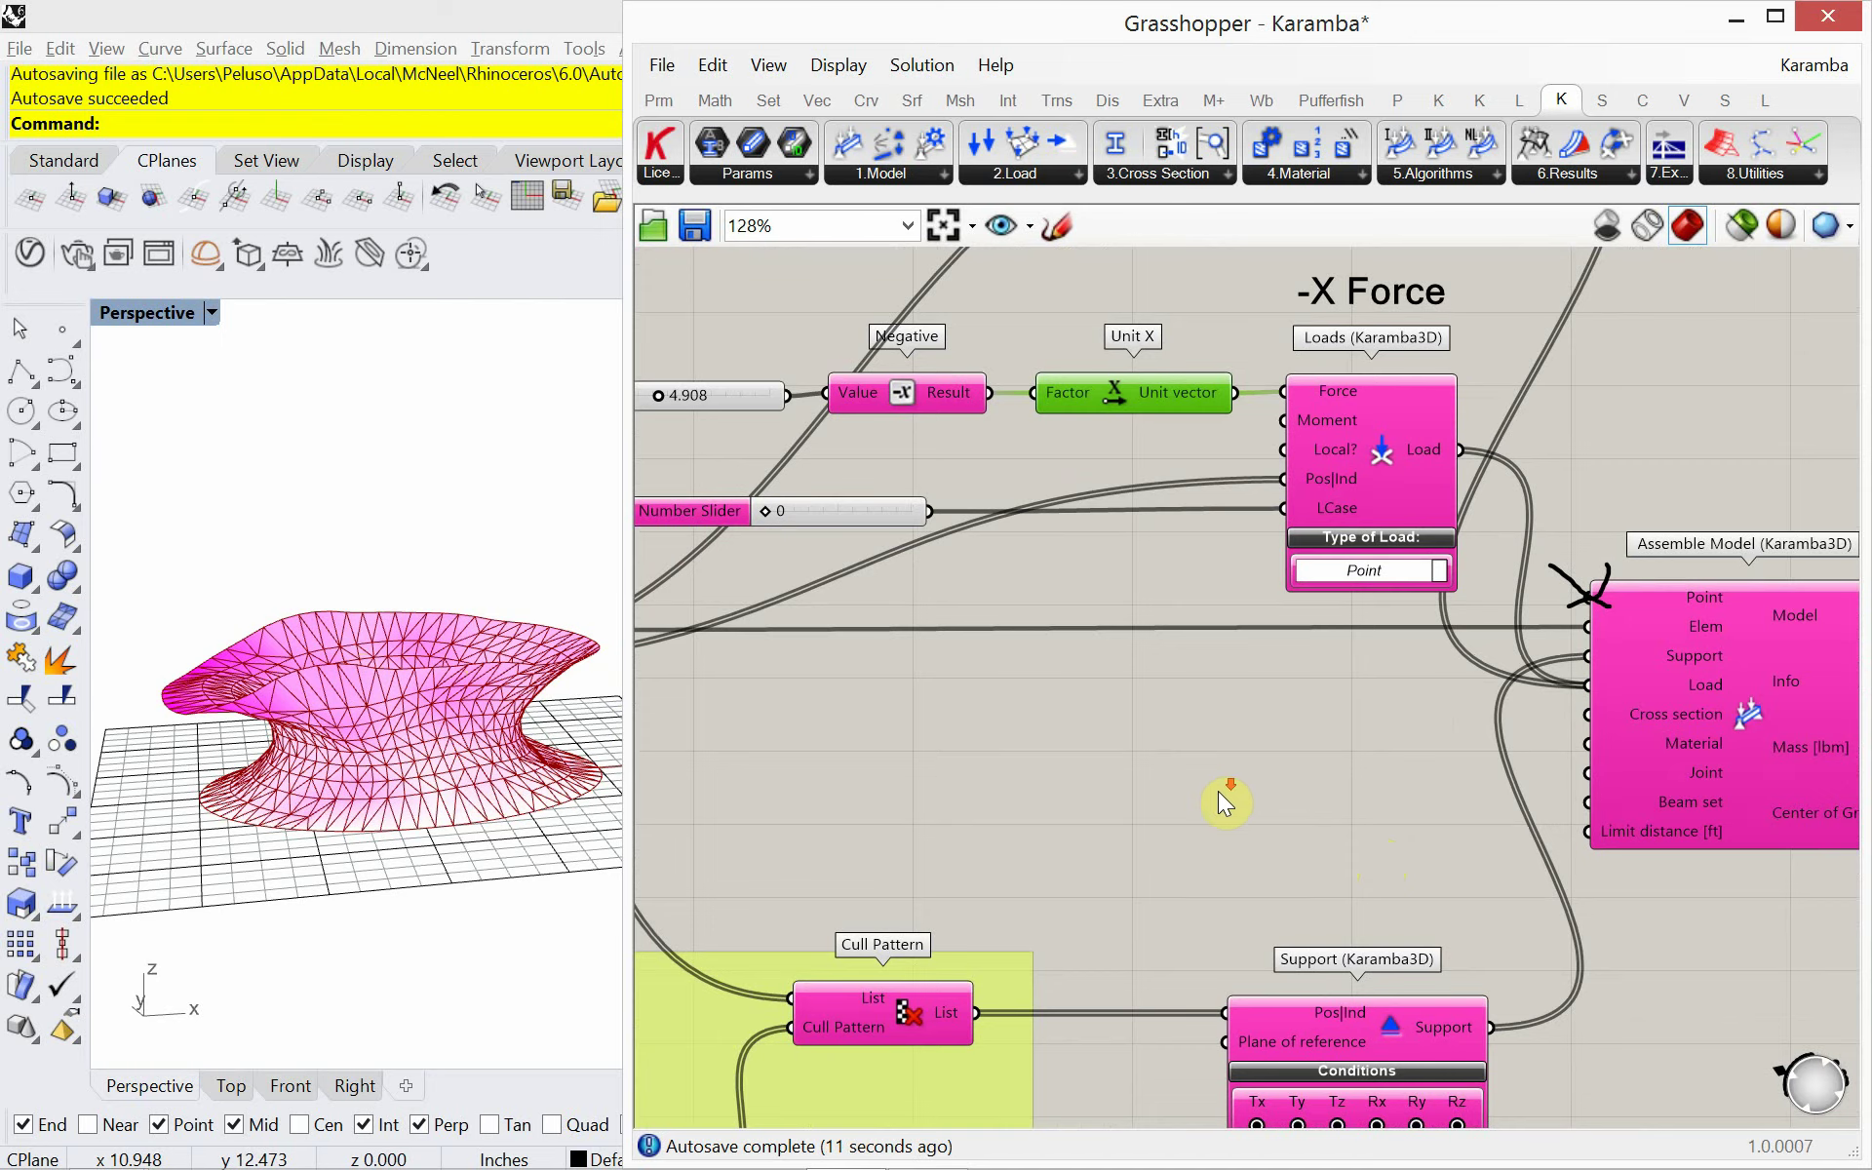
right_click_drag(1618, 903, 1246, 866)
scroll(1514, 795, "up", 5)
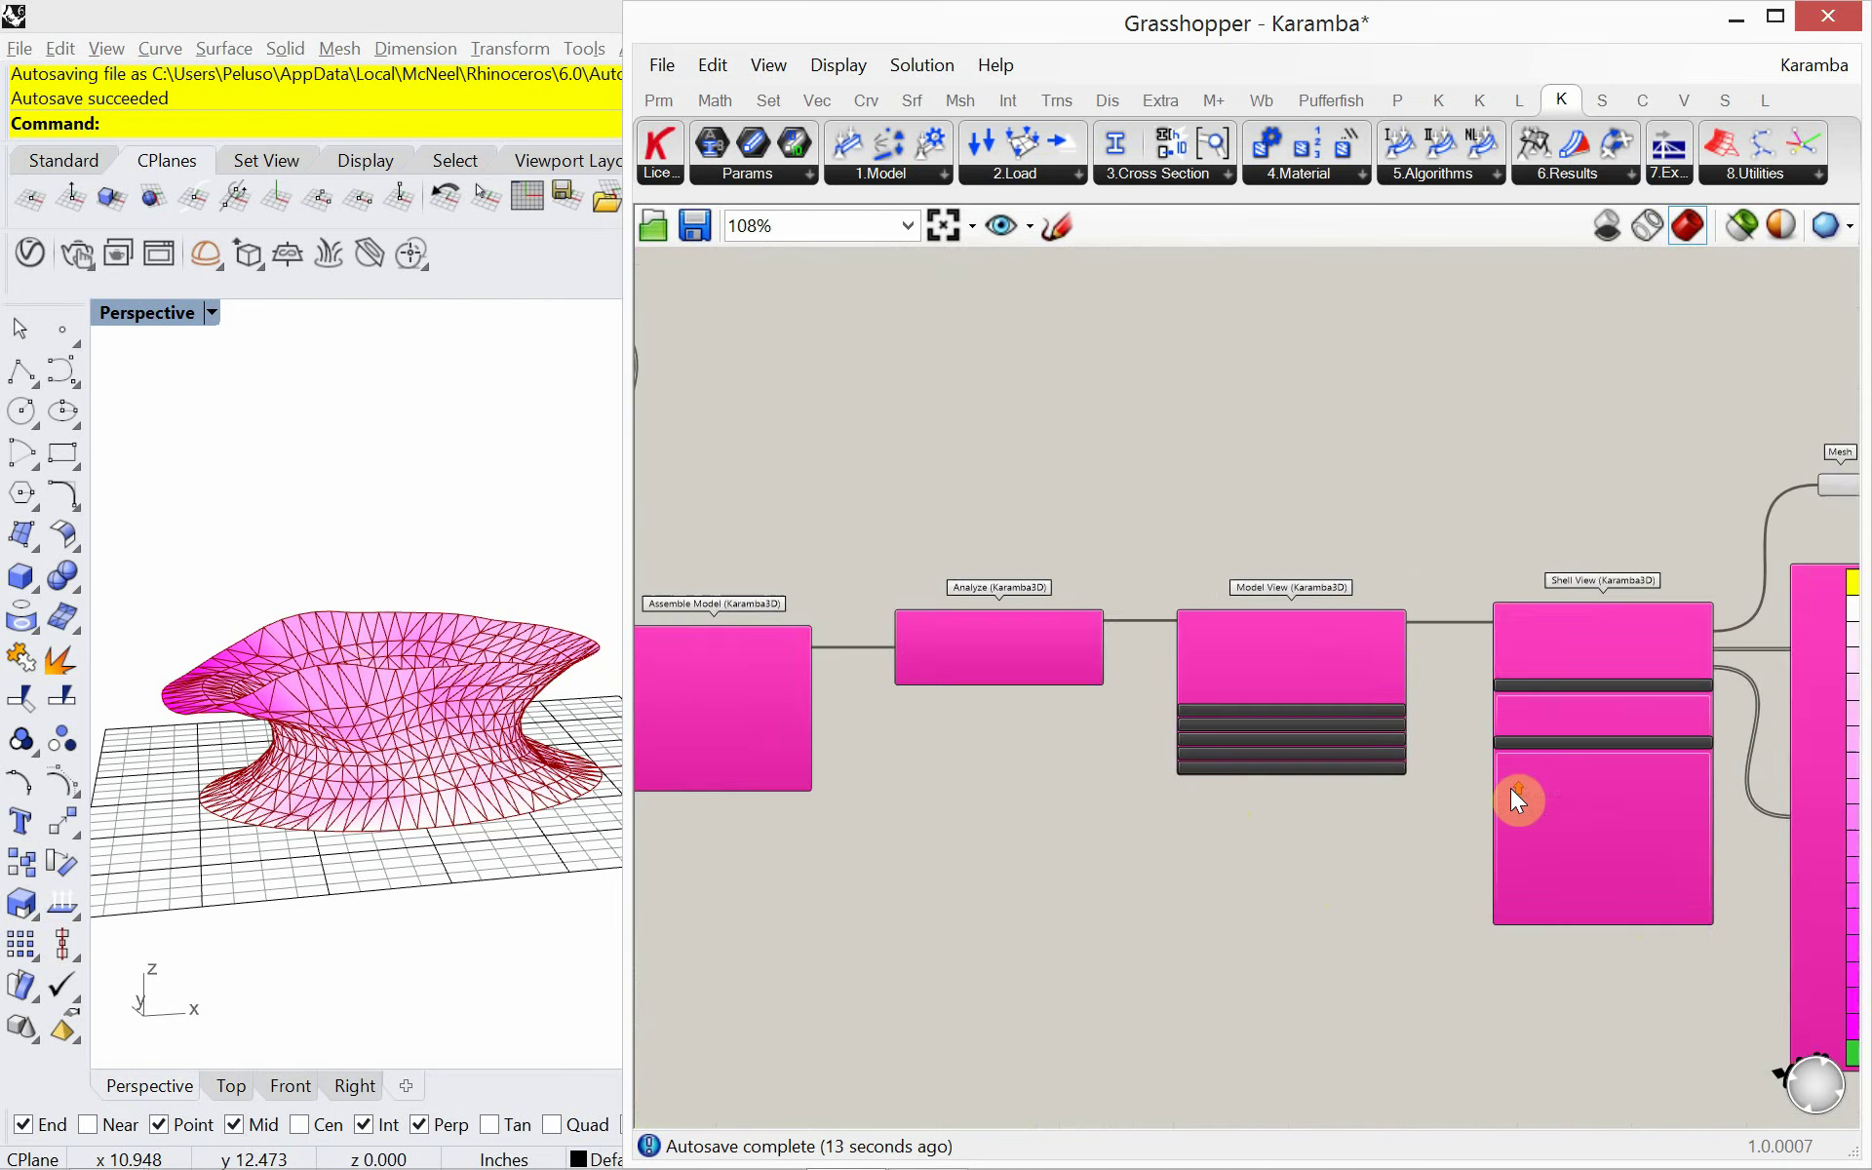
scroll(1086, 727, "up", 2)
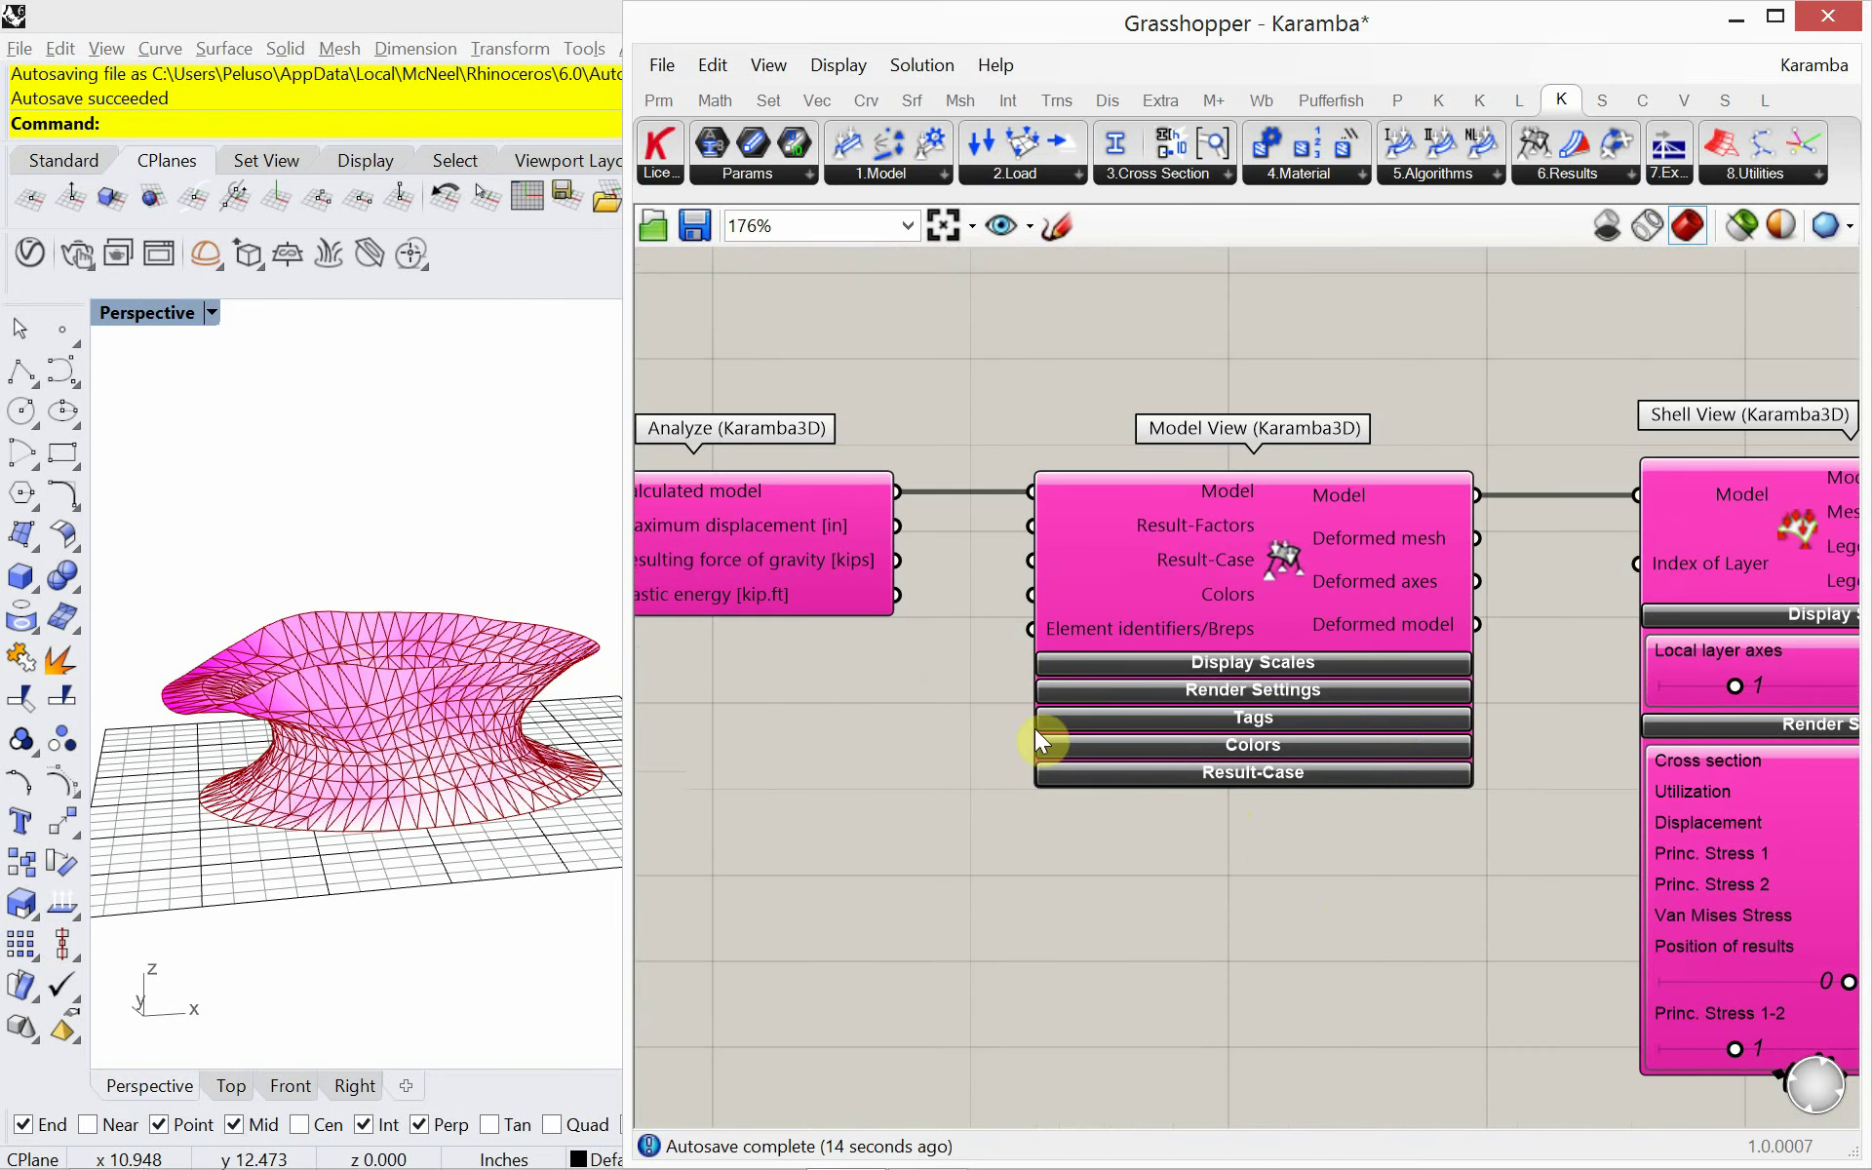
left_click(1114, 593)
right_click(1070, 371)
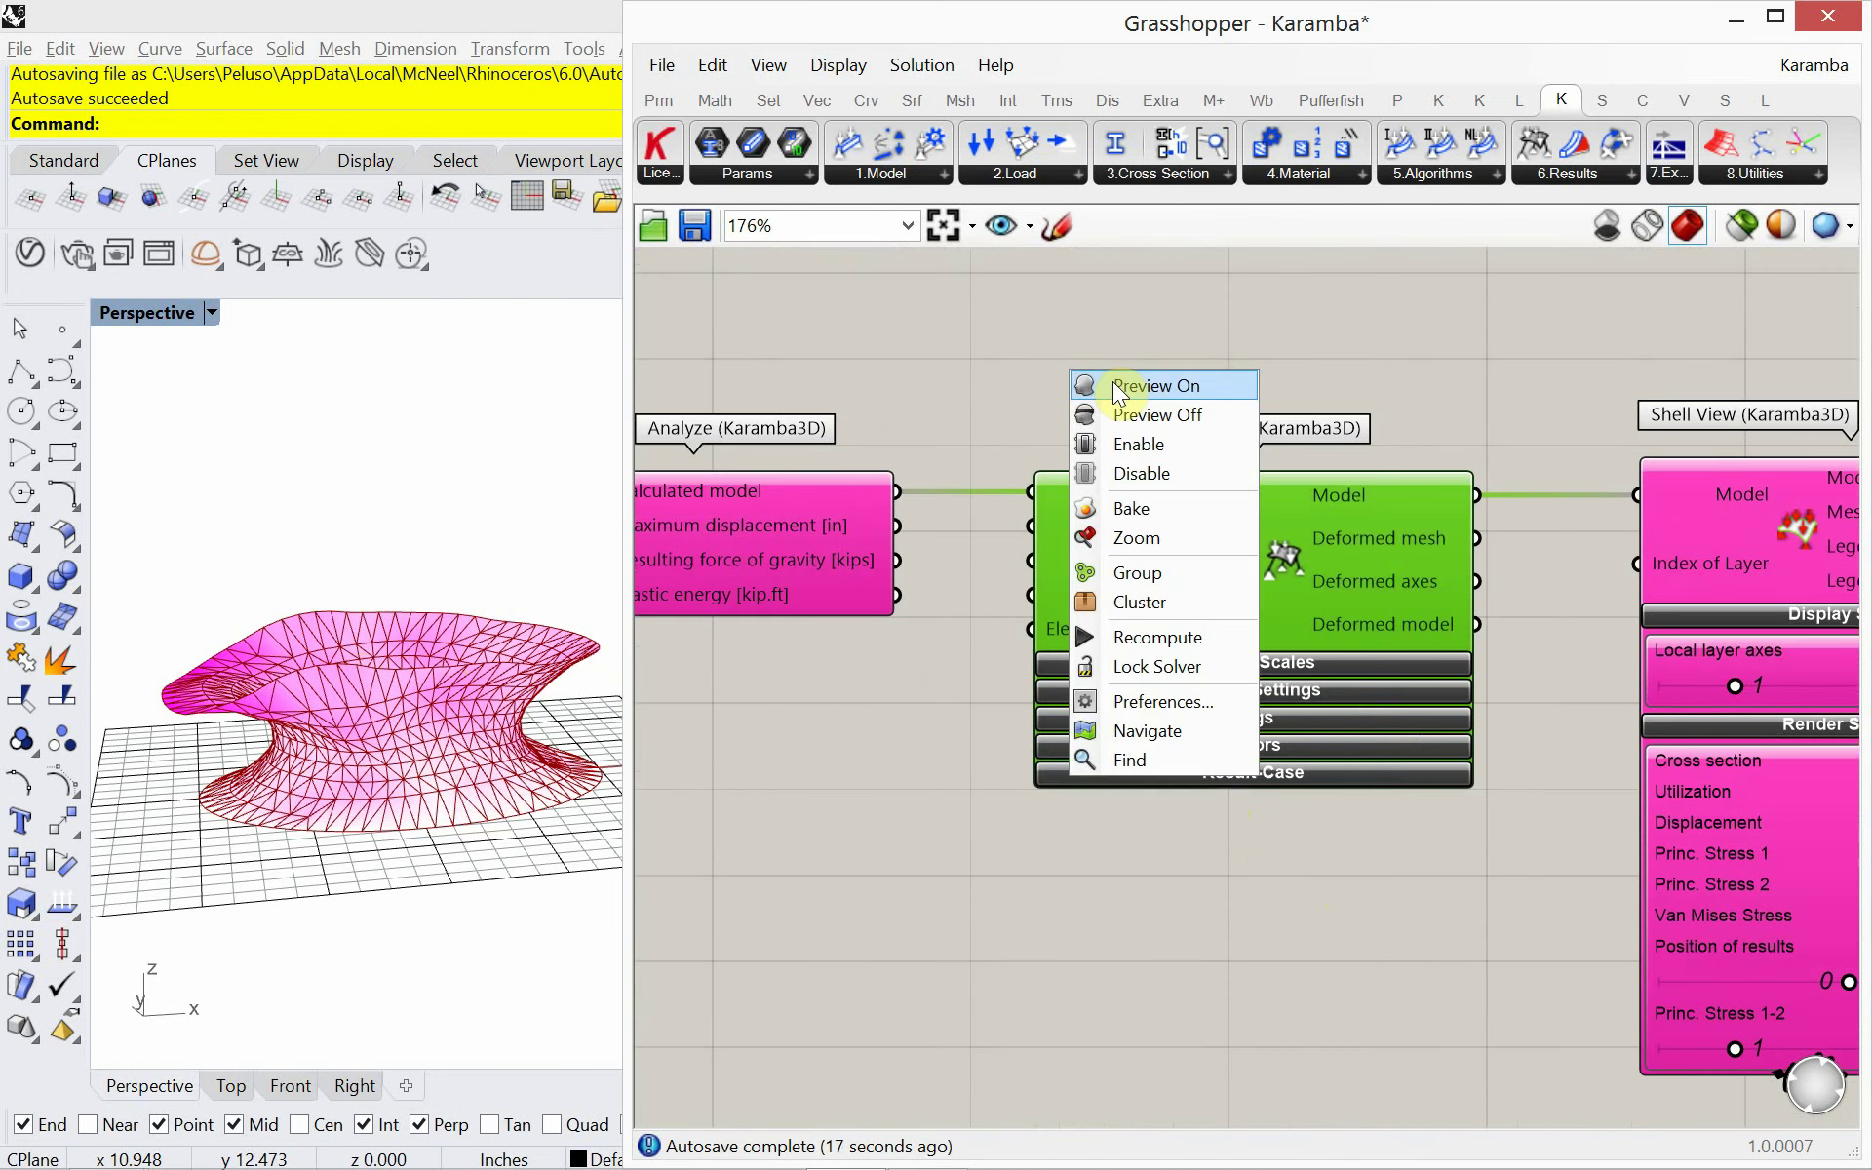
left_click(1113, 385)
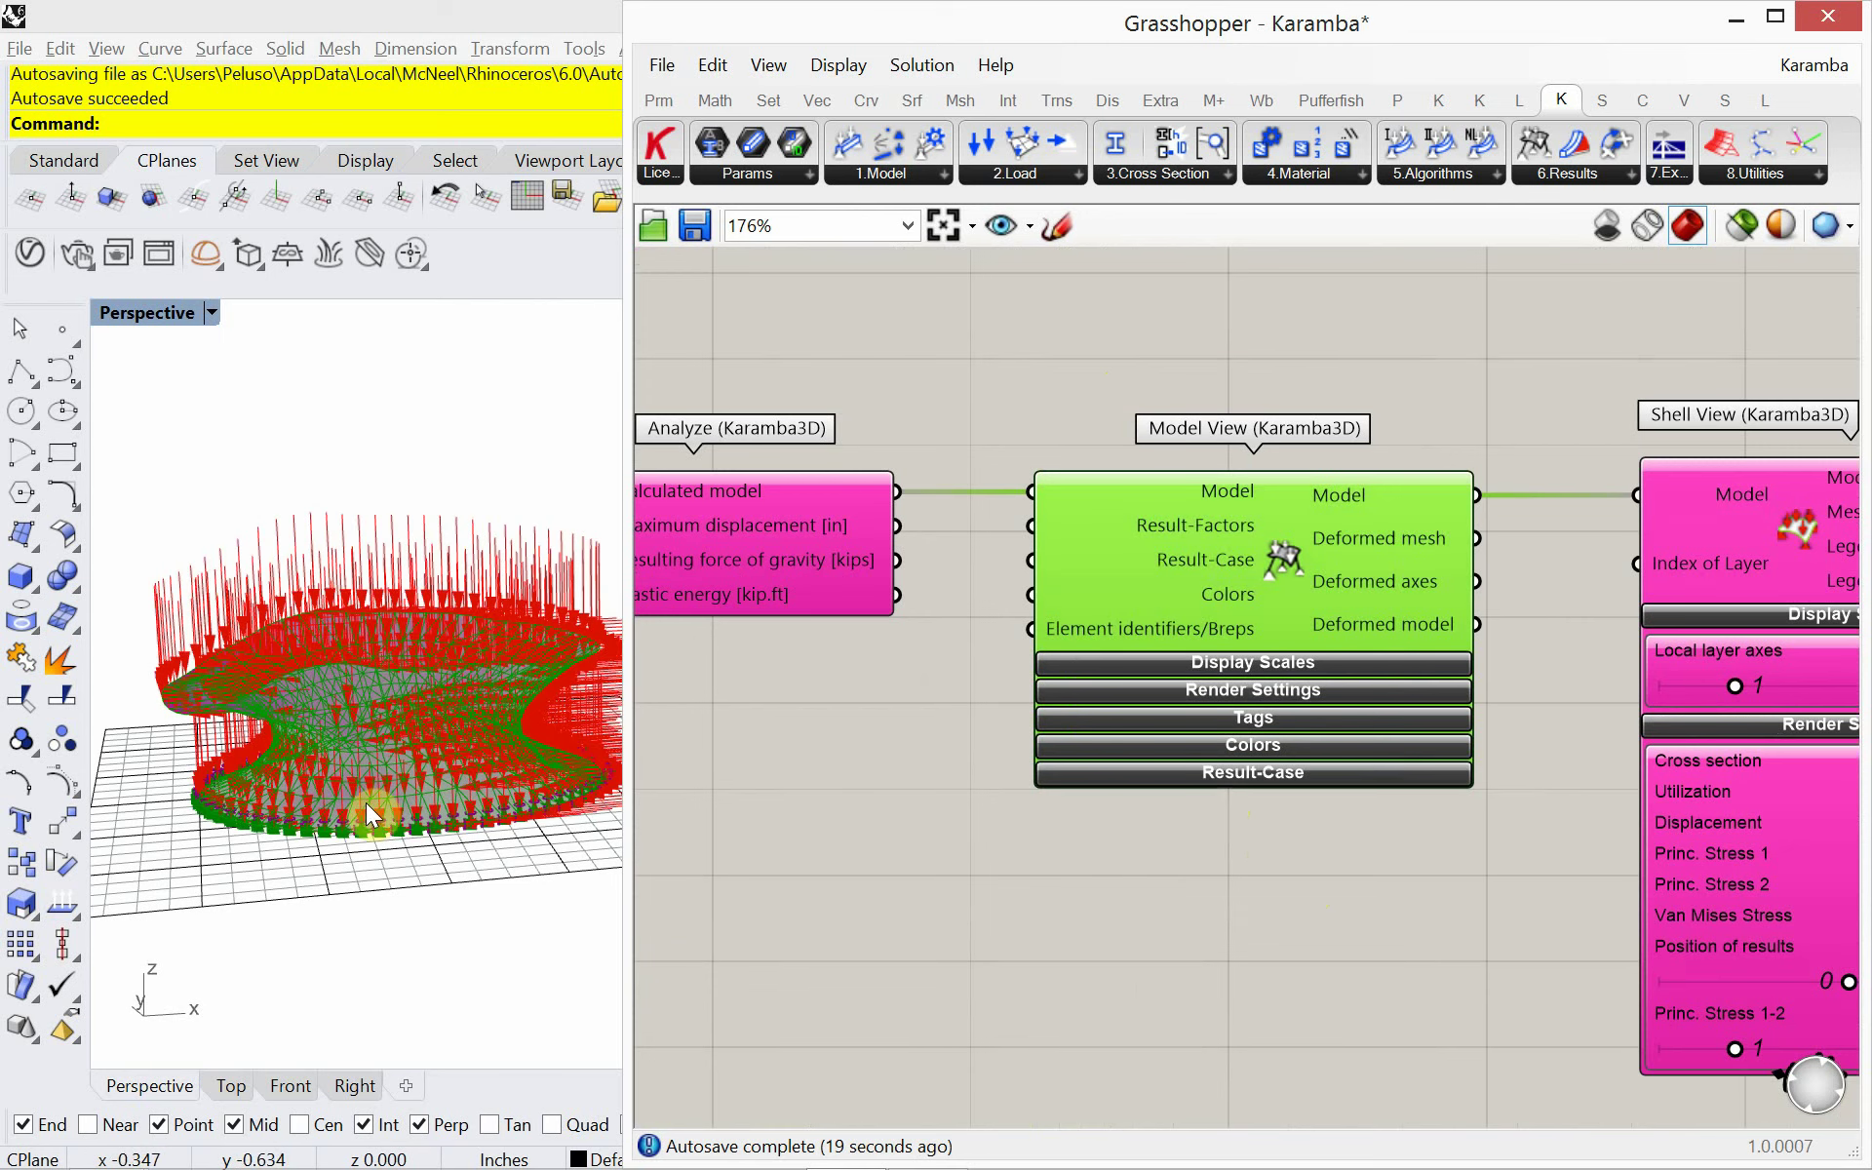
right_click_drag(366, 804, 276, 845)
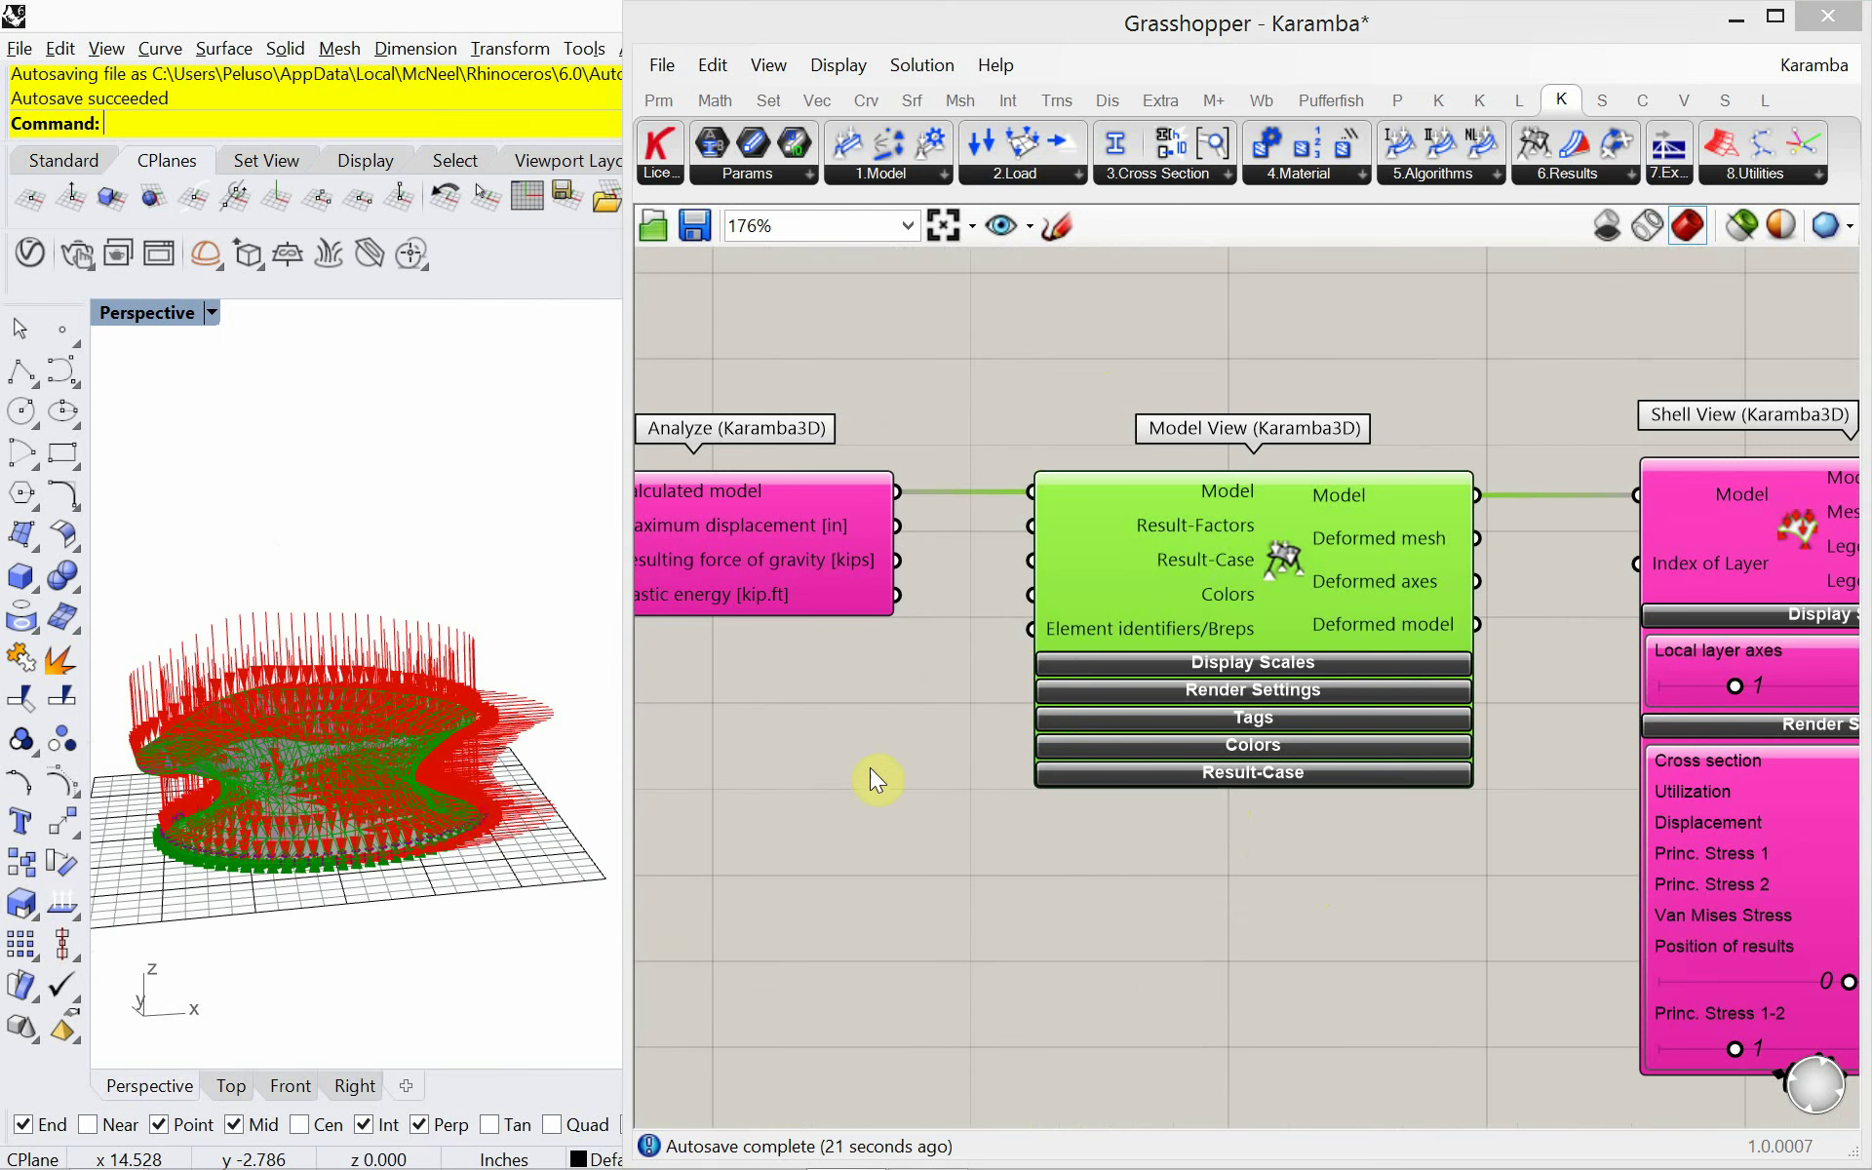
Expand Model View's Result-Case section and check which load cases it offers.
left_click(1120, 775)
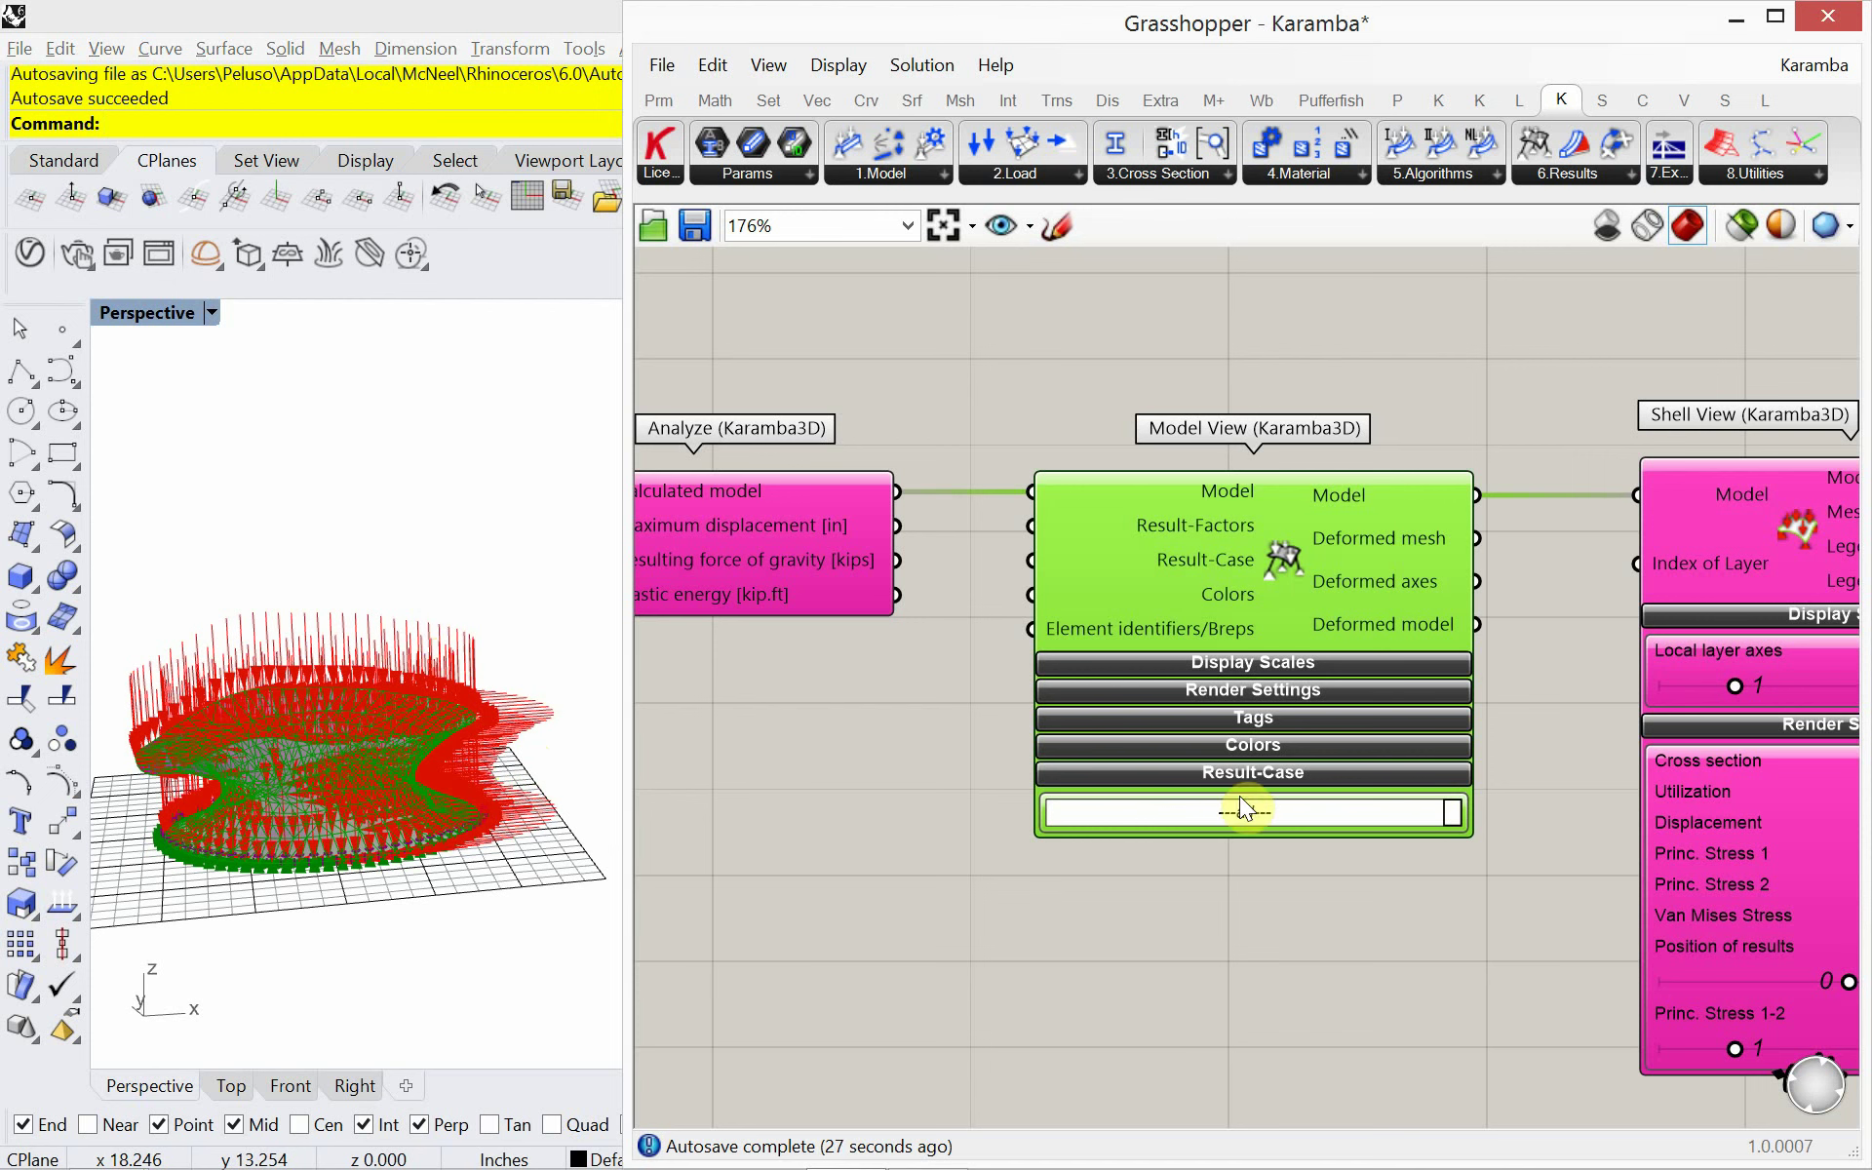
left_click(1453, 815)
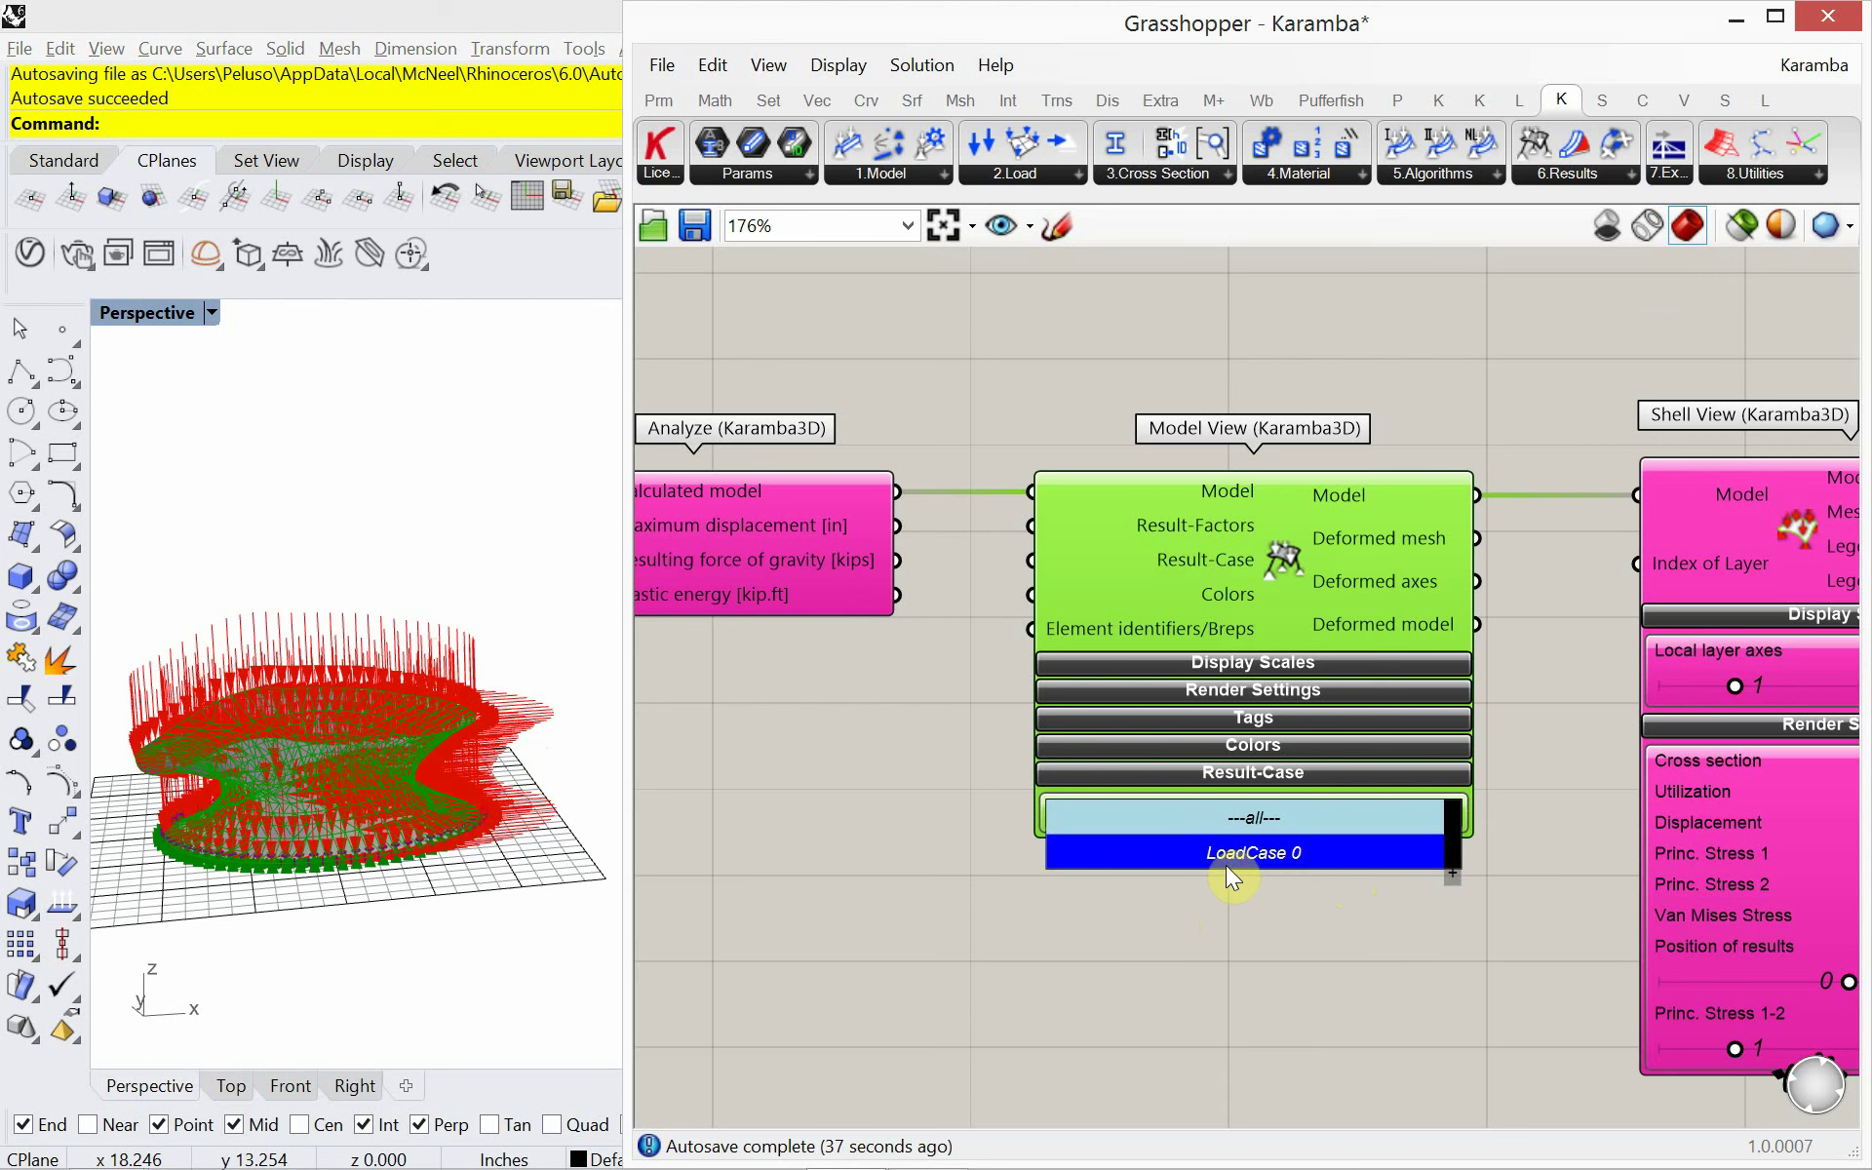
left_click(1164, 932)
right_click(1283, 916)
right_click(1094, 928)
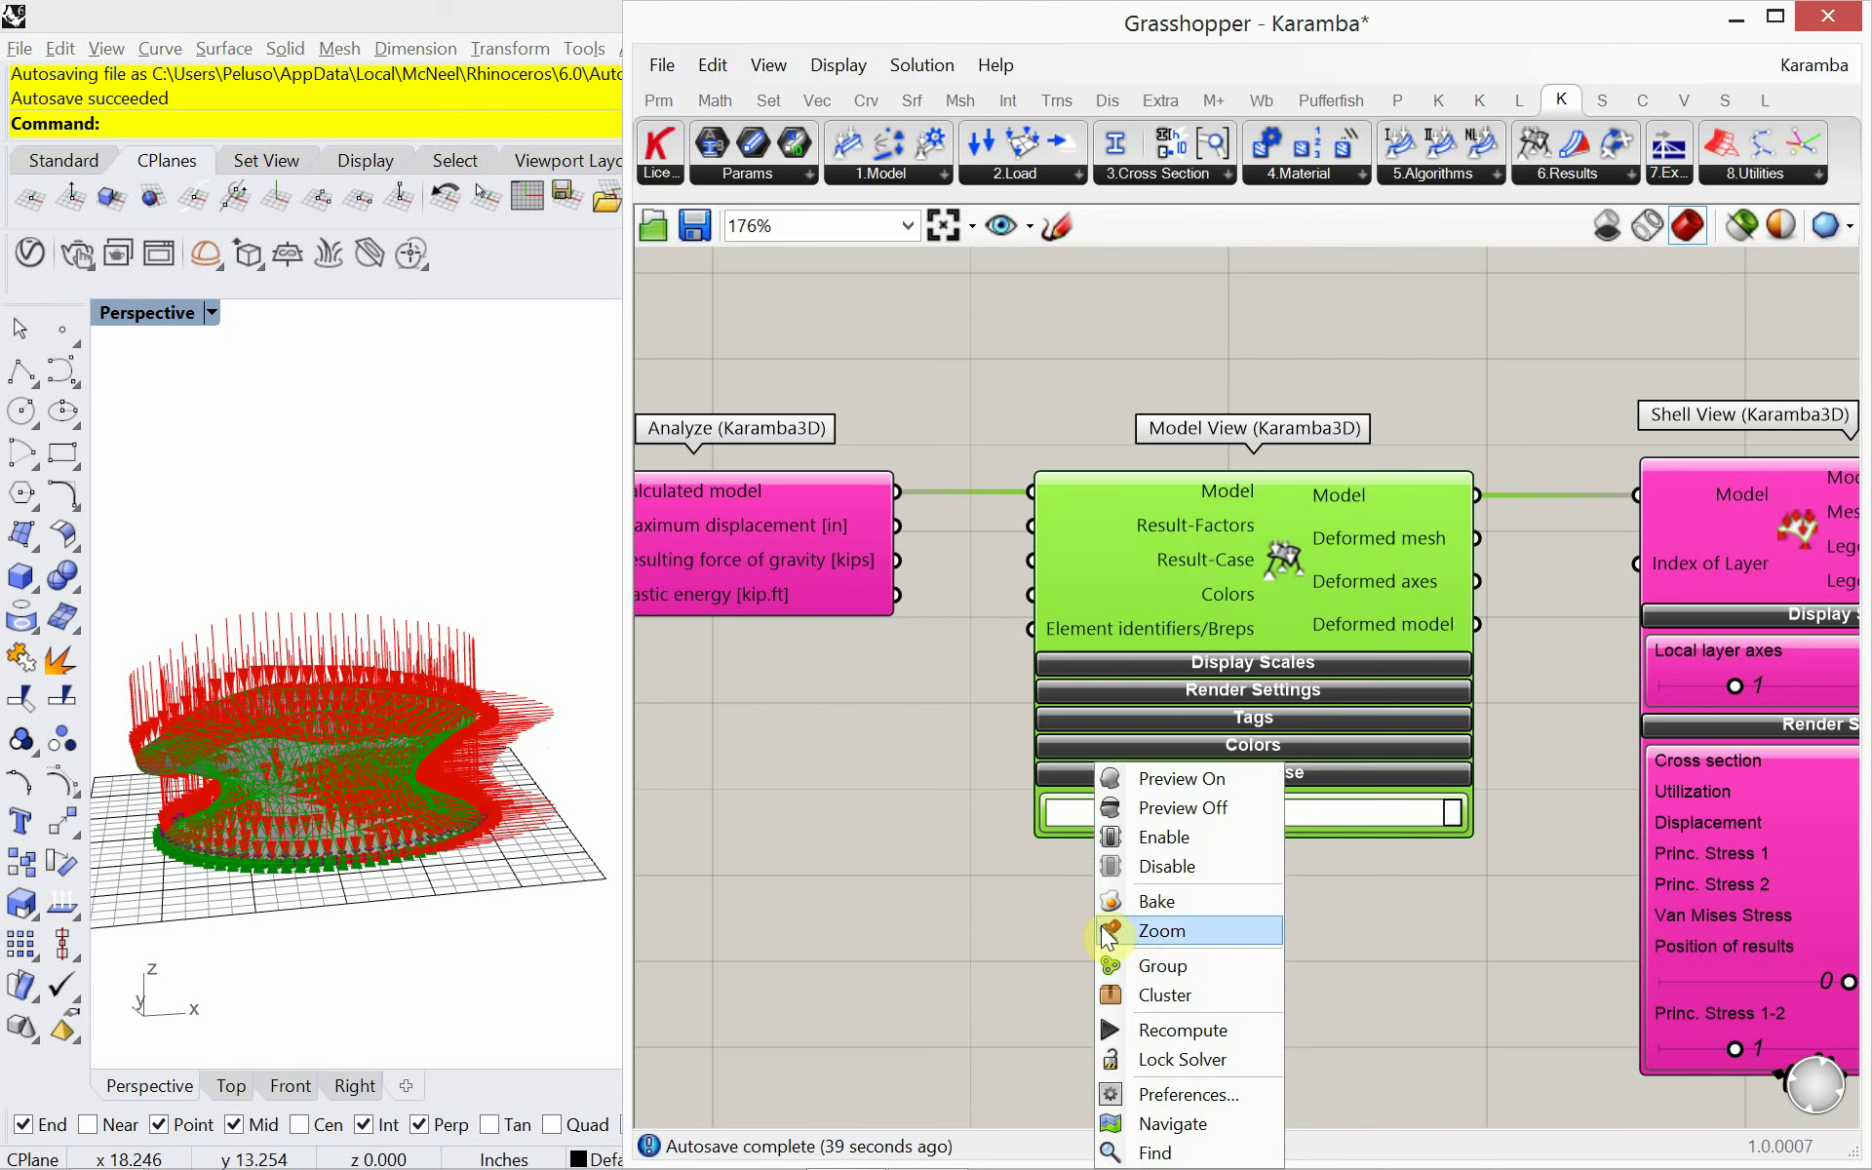
Set the number slider feeding the -X Force Loads' LCase input to 1.
scroll(1102, 926, "down", 6)
left_click(999, 864)
right_click_drag(967, 849, 1204, 735)
scroll(1121, 746, "up", 5)
right_click_drag(1045, 735, 1140, 756)
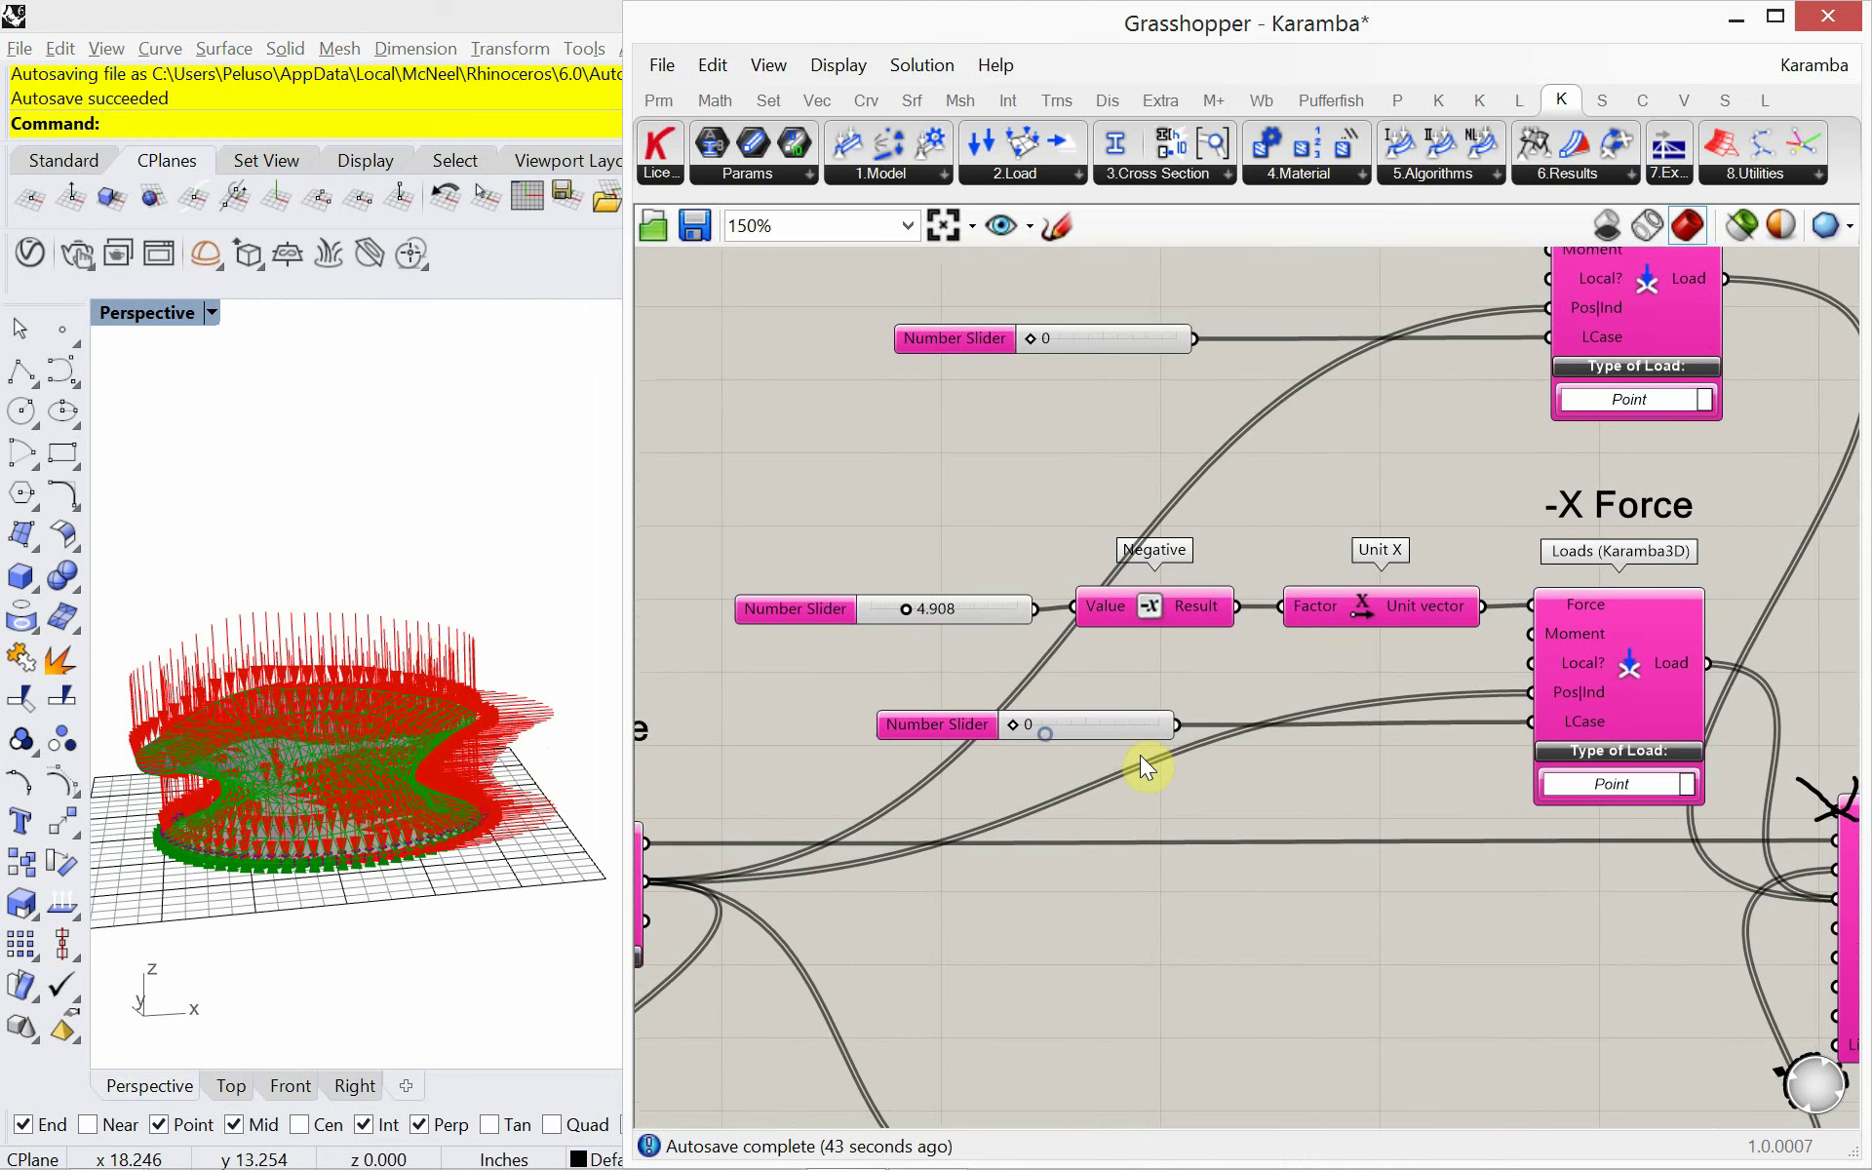
scroll(1016, 725, "up", 2)
left_click_drag(1015, 727, 1020, 732)
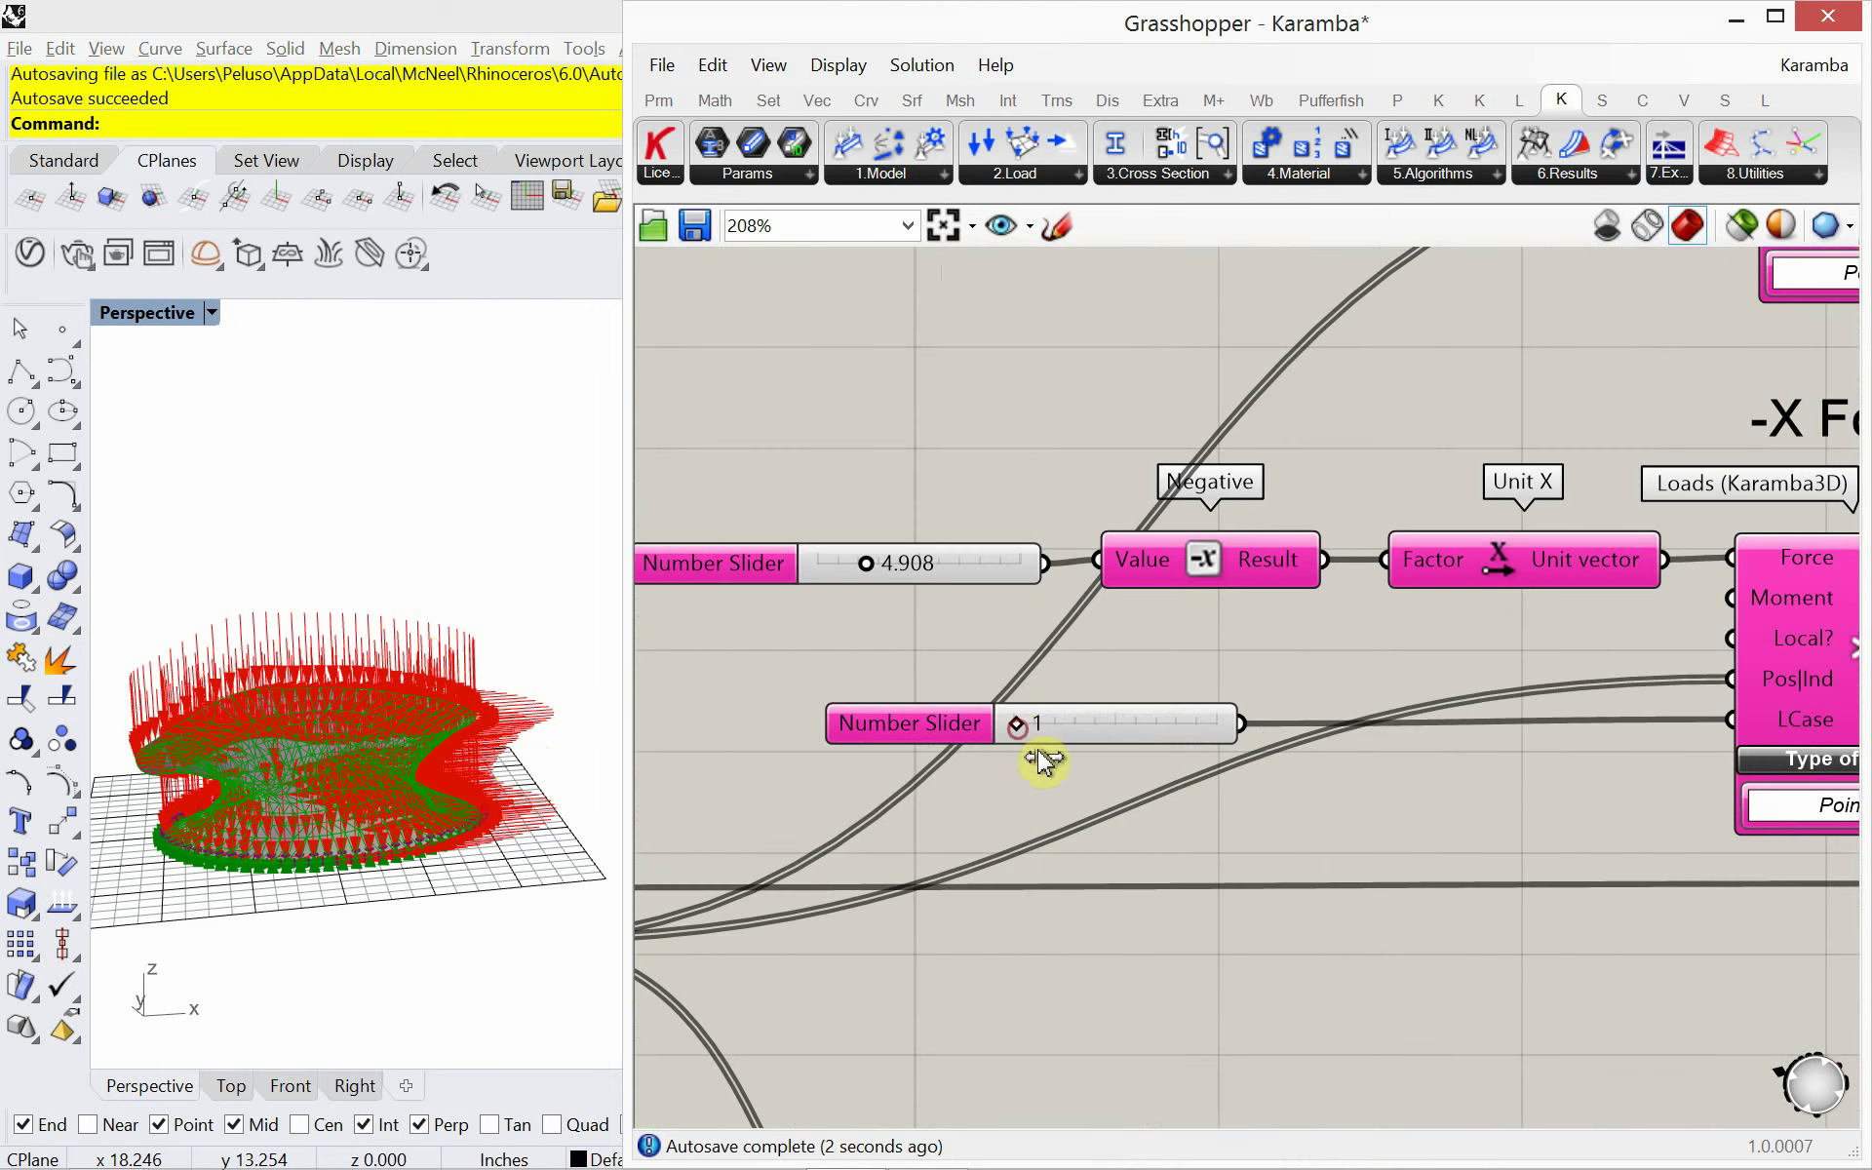
Set Model View's Result-Case to LoadCase 0.
scroll(1116, 775, "down", 4)
scroll(1112, 770, "down", 3)
right_click_drag(1424, 887, 1283, 828)
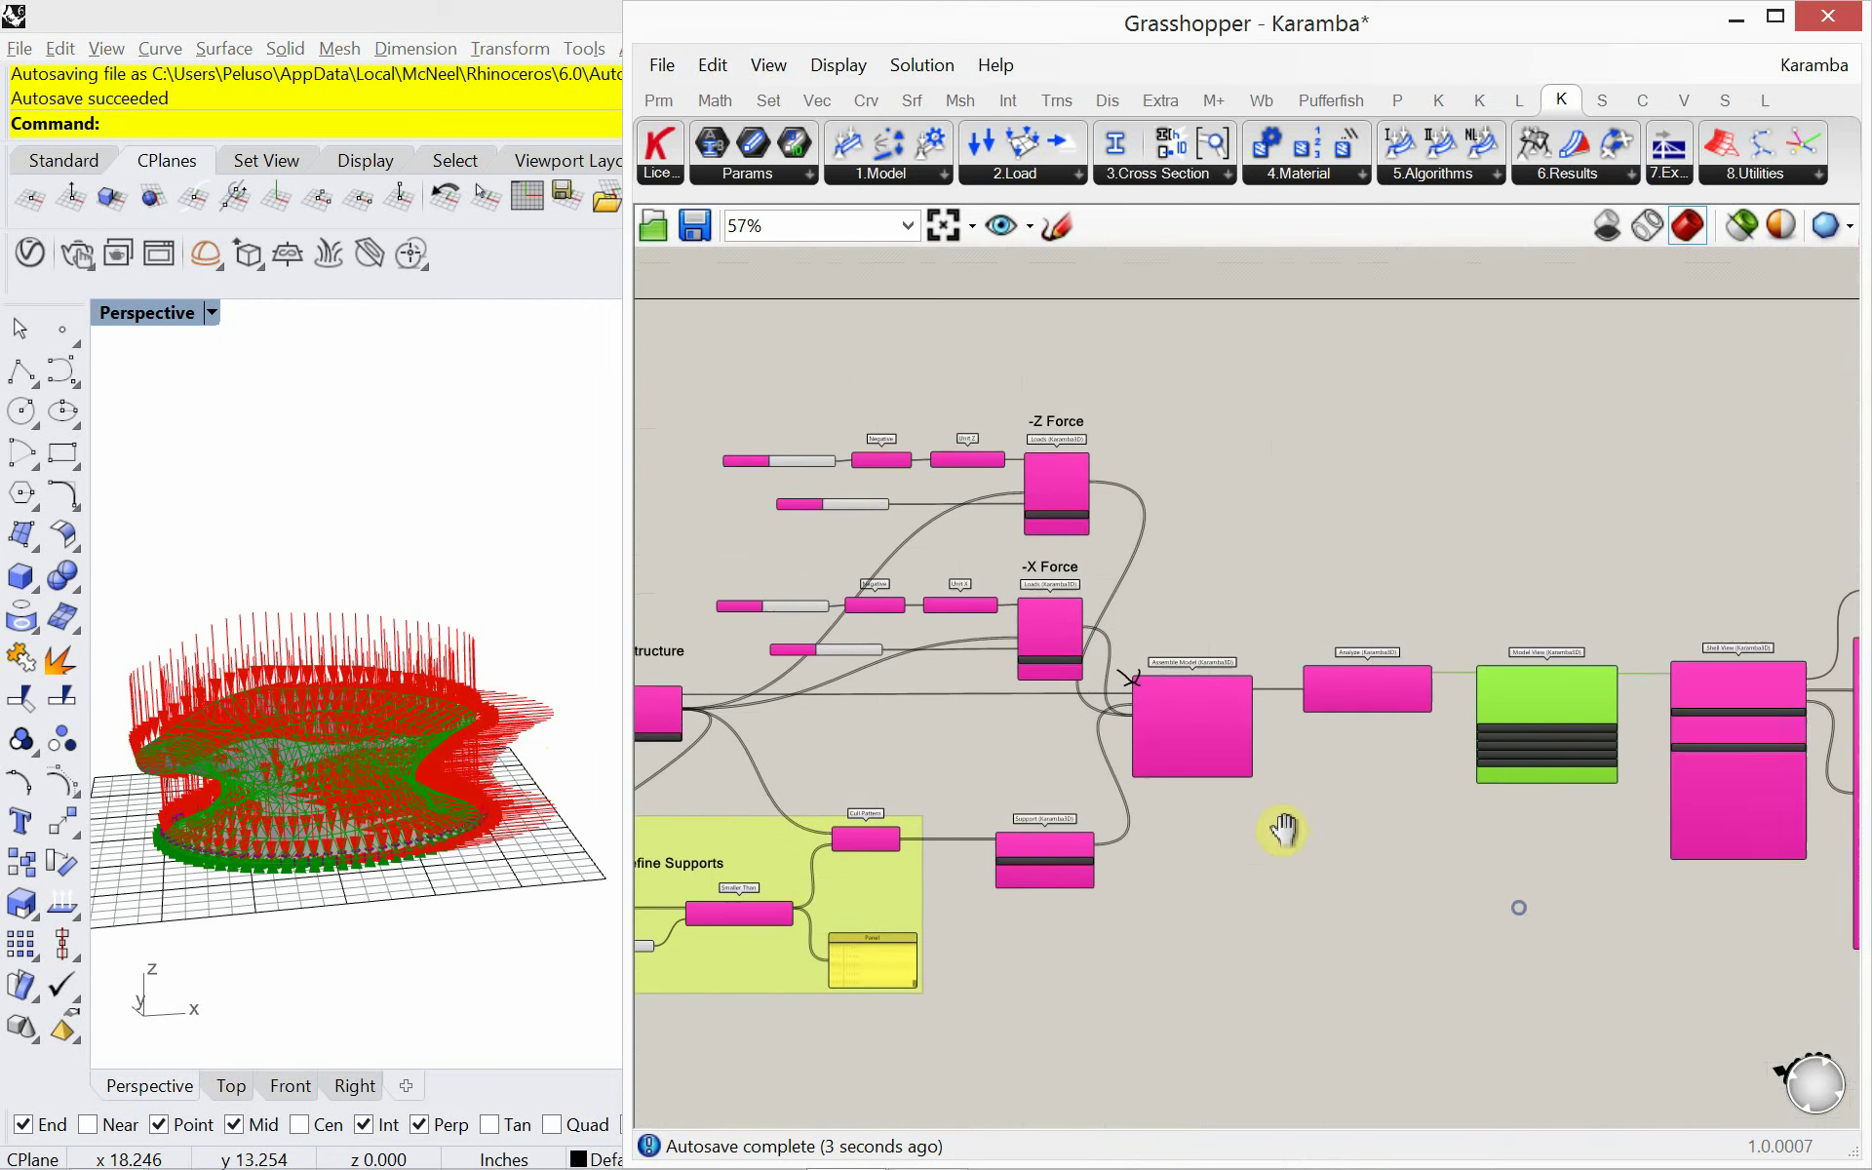
scroll(1560, 815, "up", 3)
scroll(1561, 809, "up", 5)
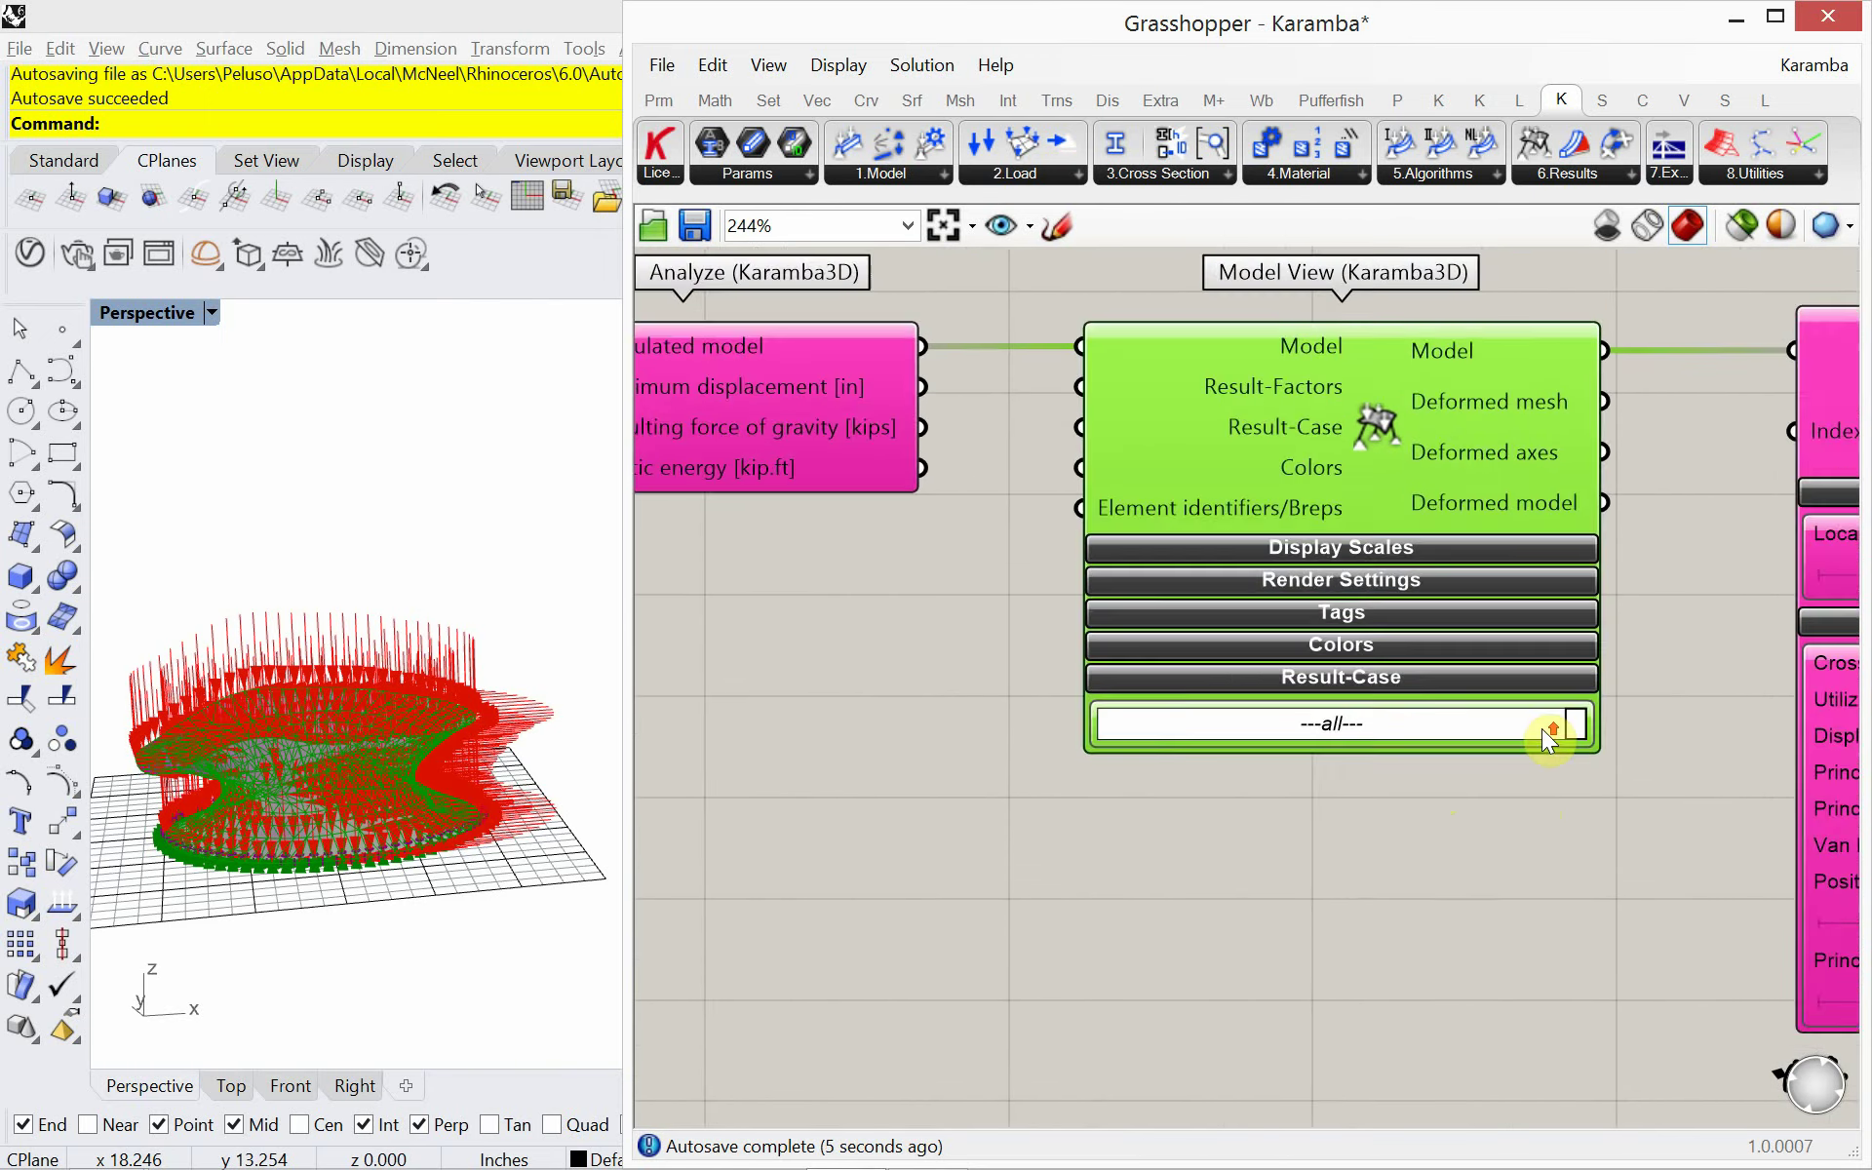
left_click(1586, 724)
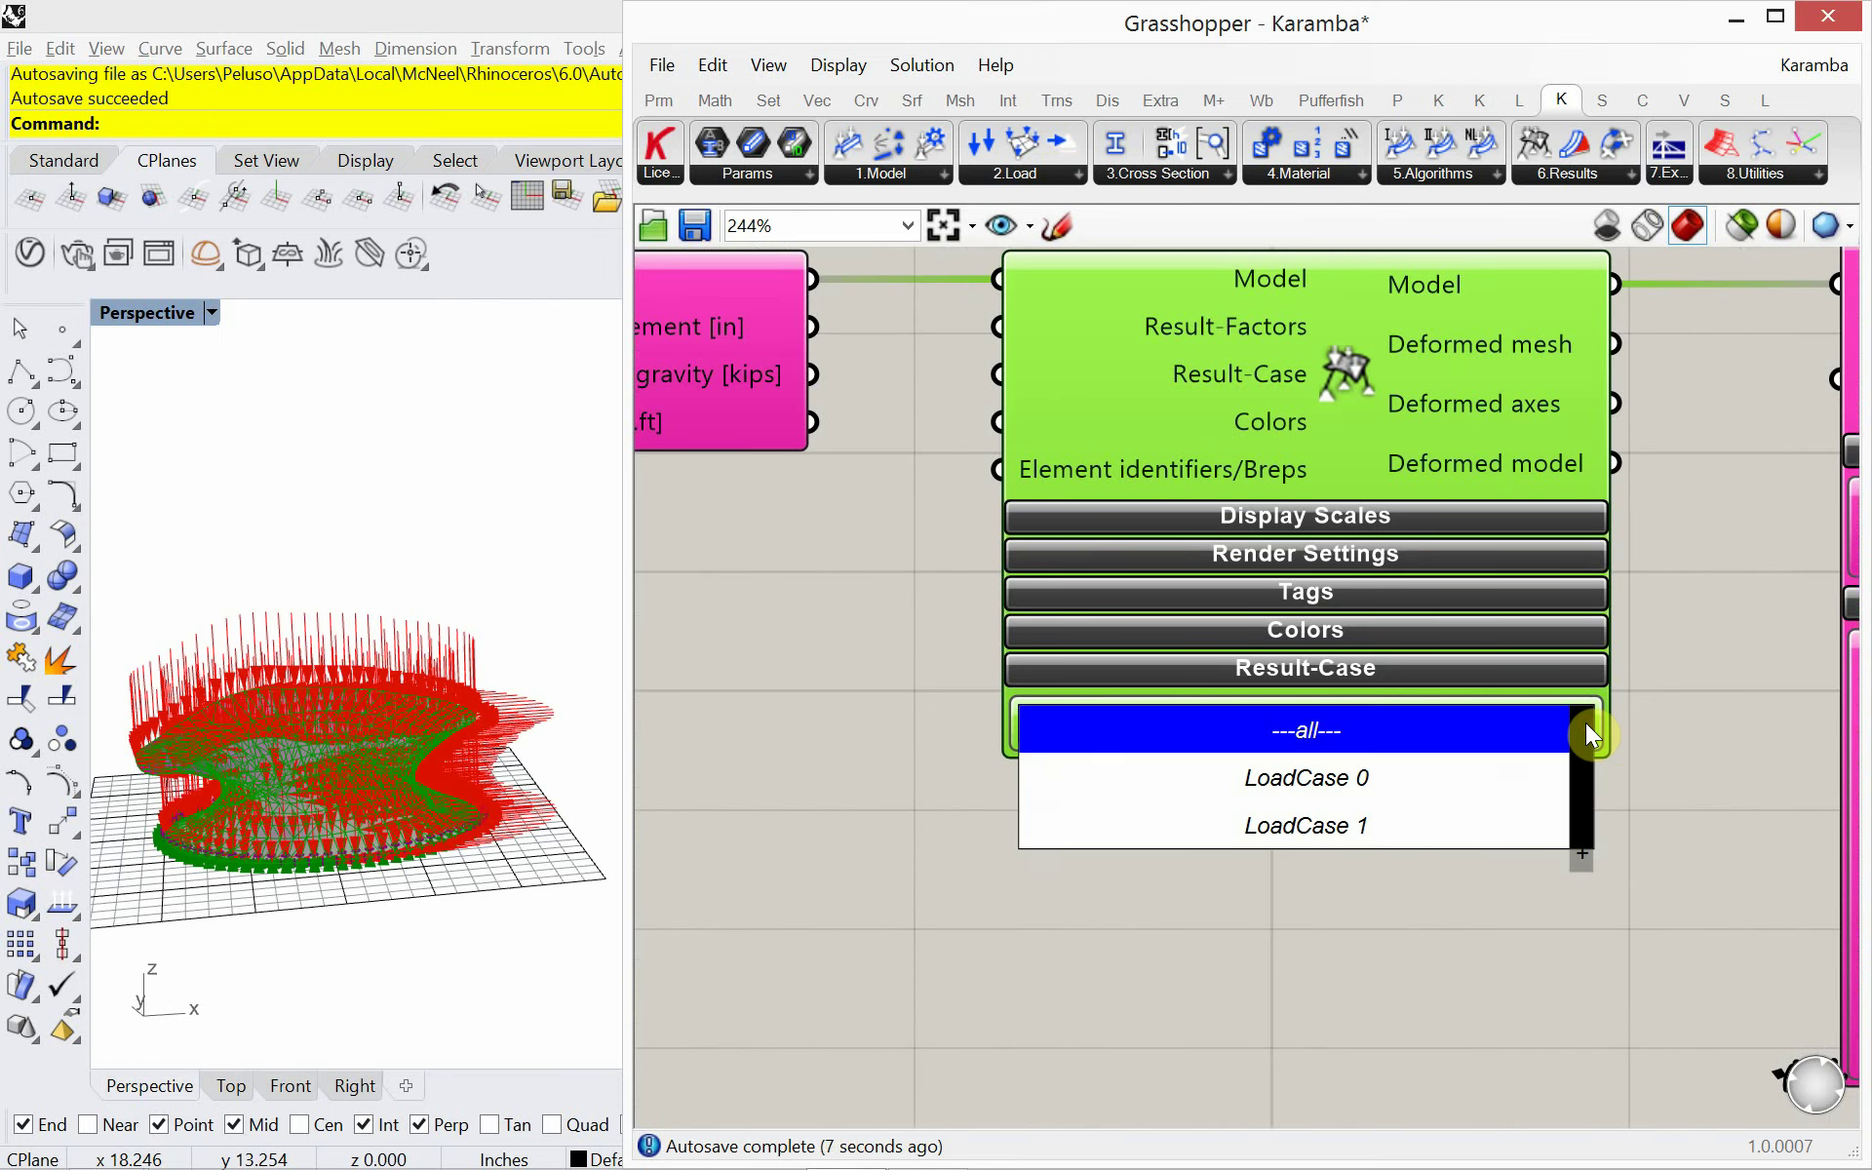
left_click(1485, 775)
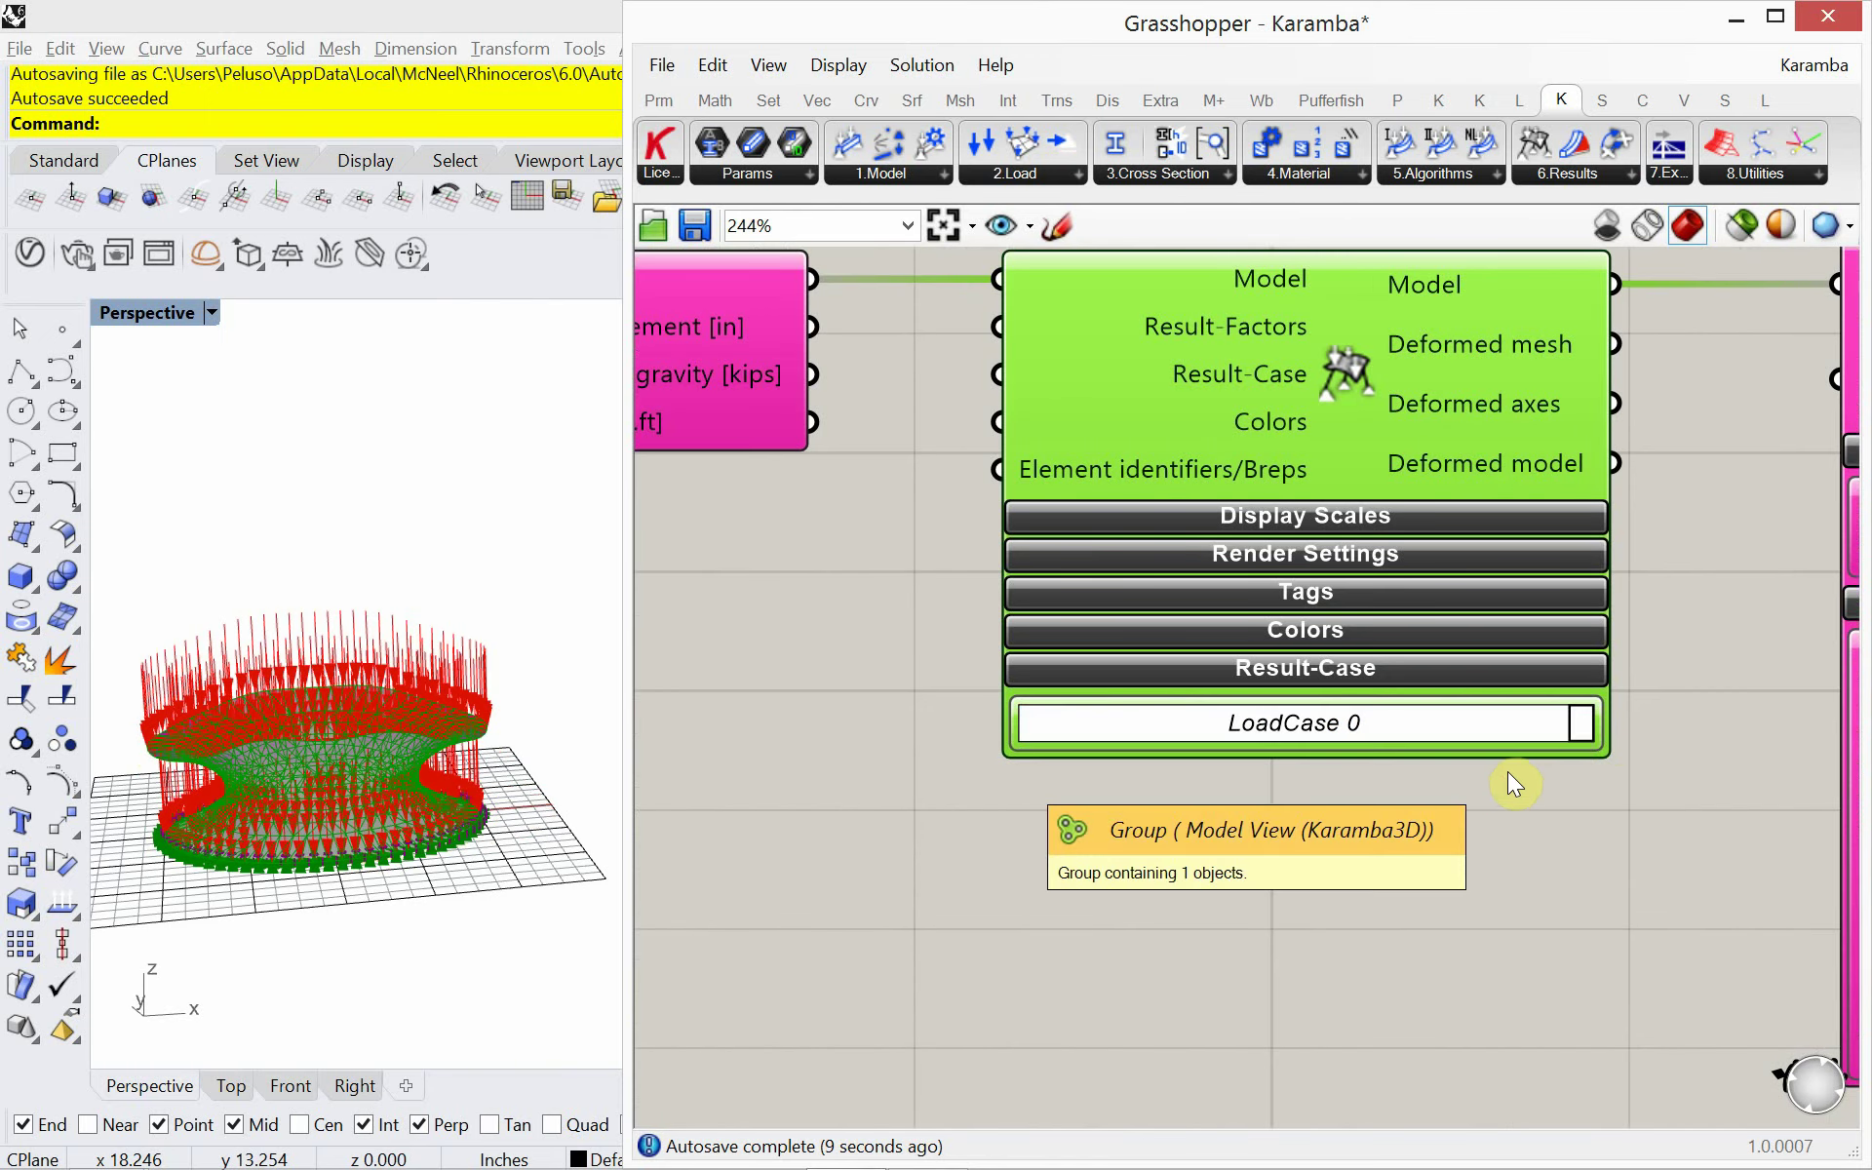
Switch Model View's Result-Case to LoadCase 1 and inspect its load arrows on the shell.
left_click(1581, 722)
left_click(1469, 829)
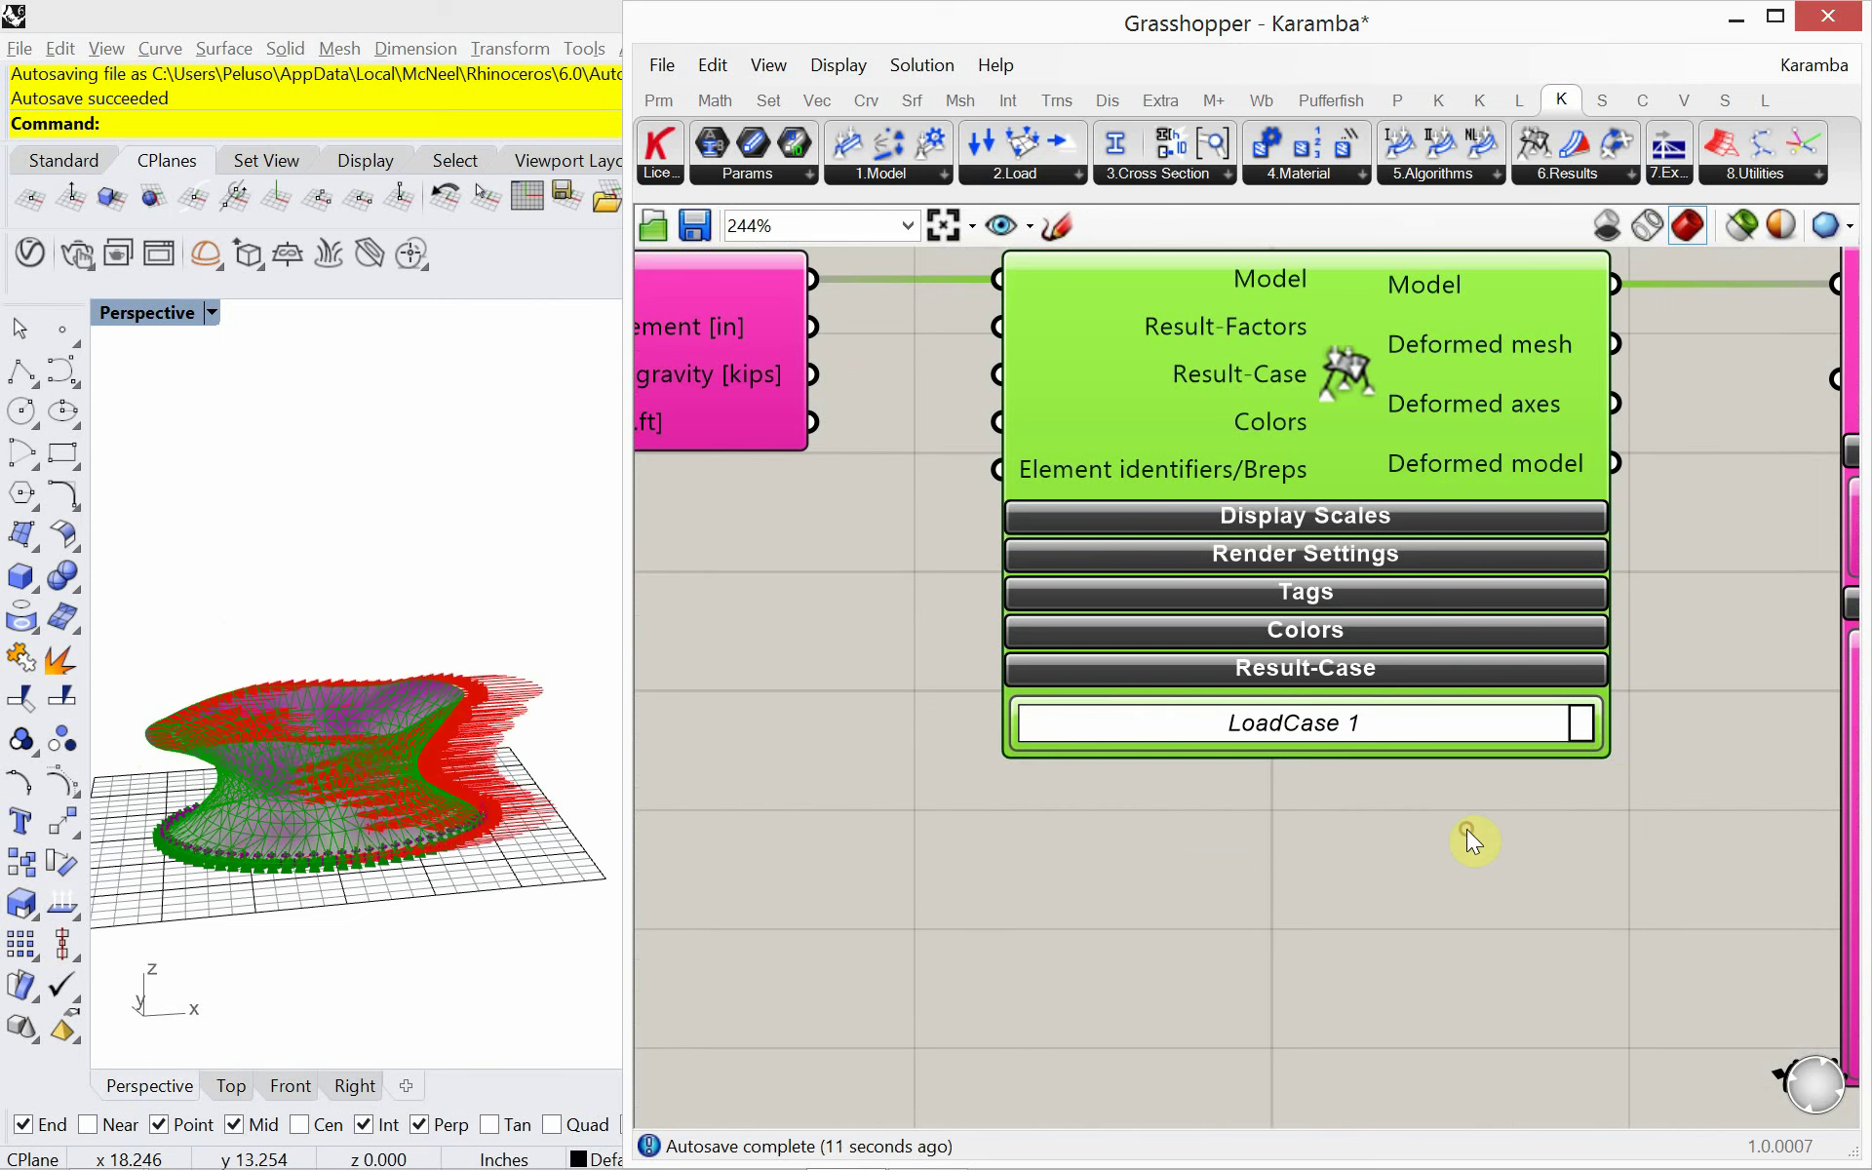
right_click_drag(382, 948, 366, 922)
scroll(367, 921, "up", 2)
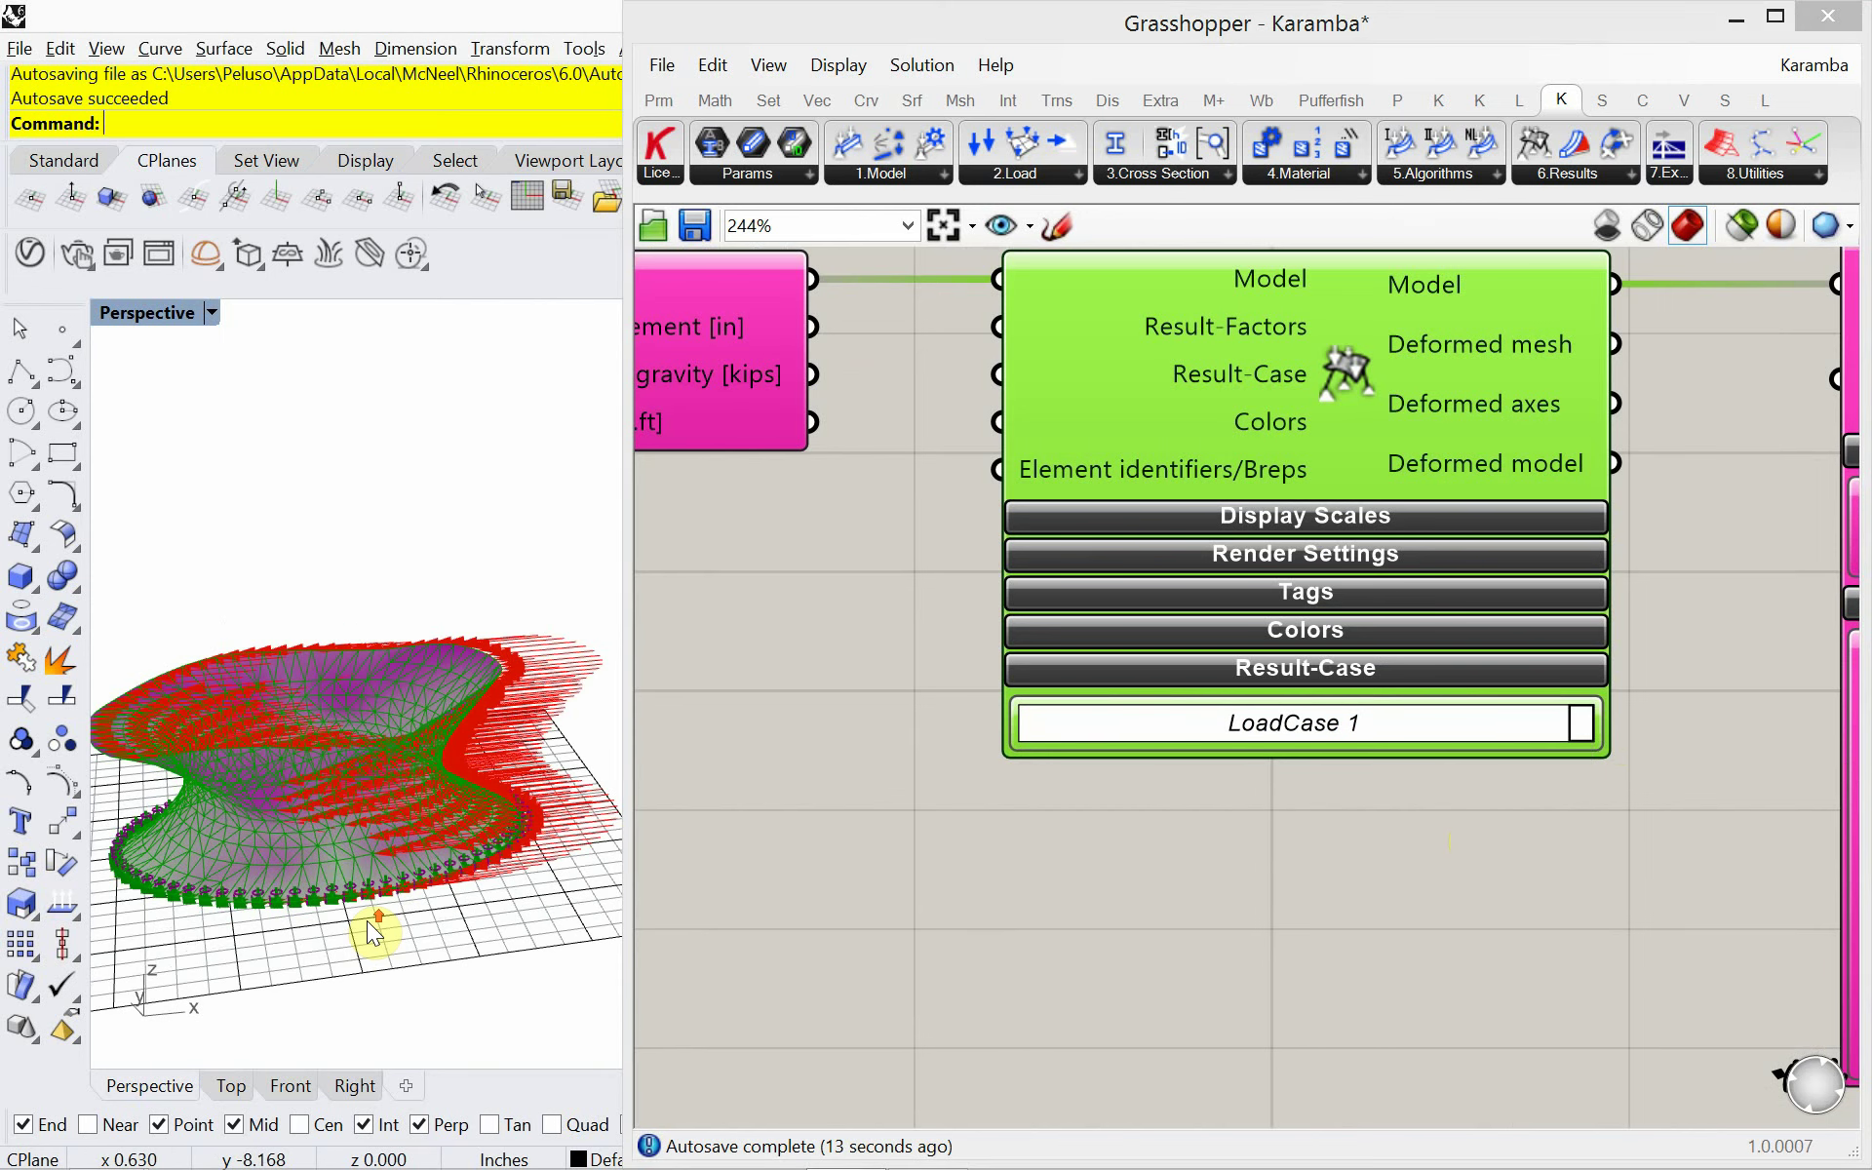
Expand Model View's Display Scales section and set the Deformation scale to 50.02.
left_click(1063, 517)
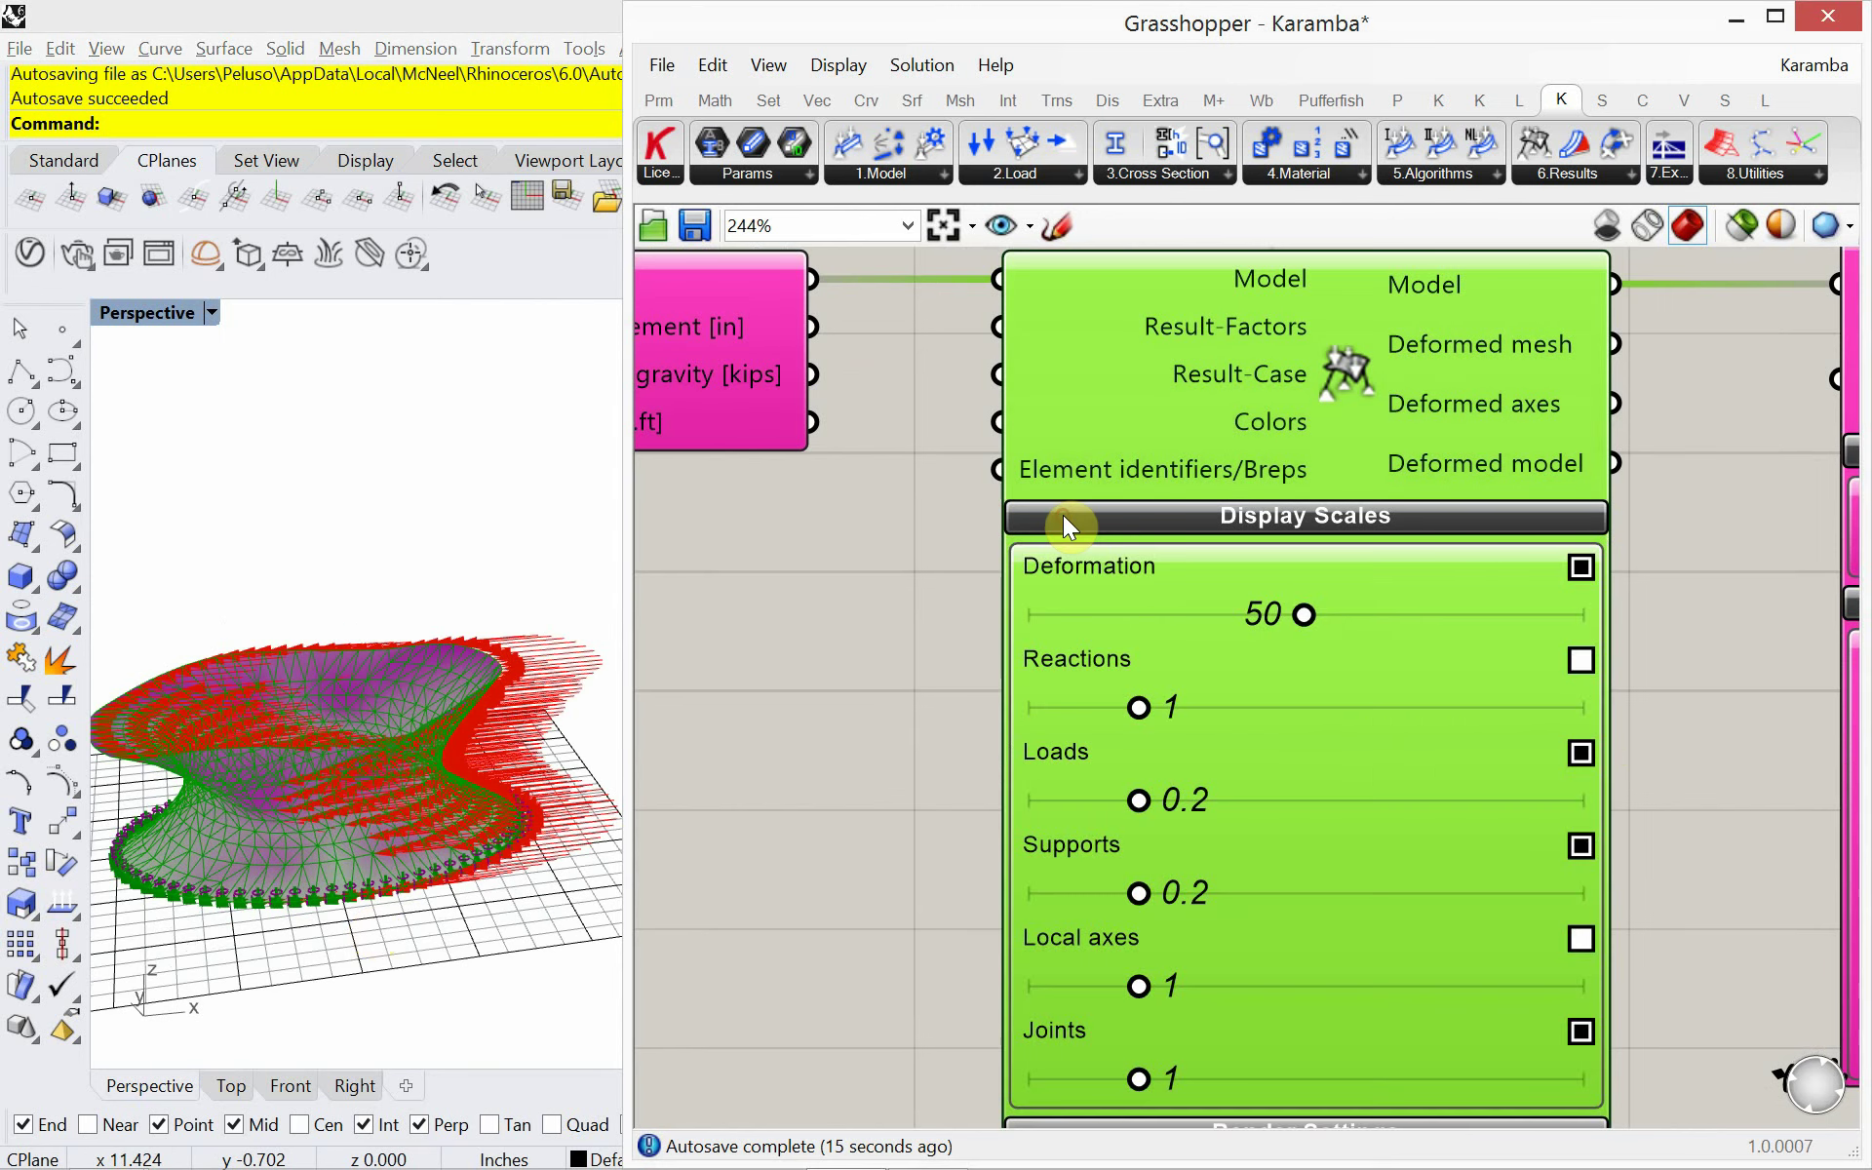
scroll(835, 681, "down", 2)
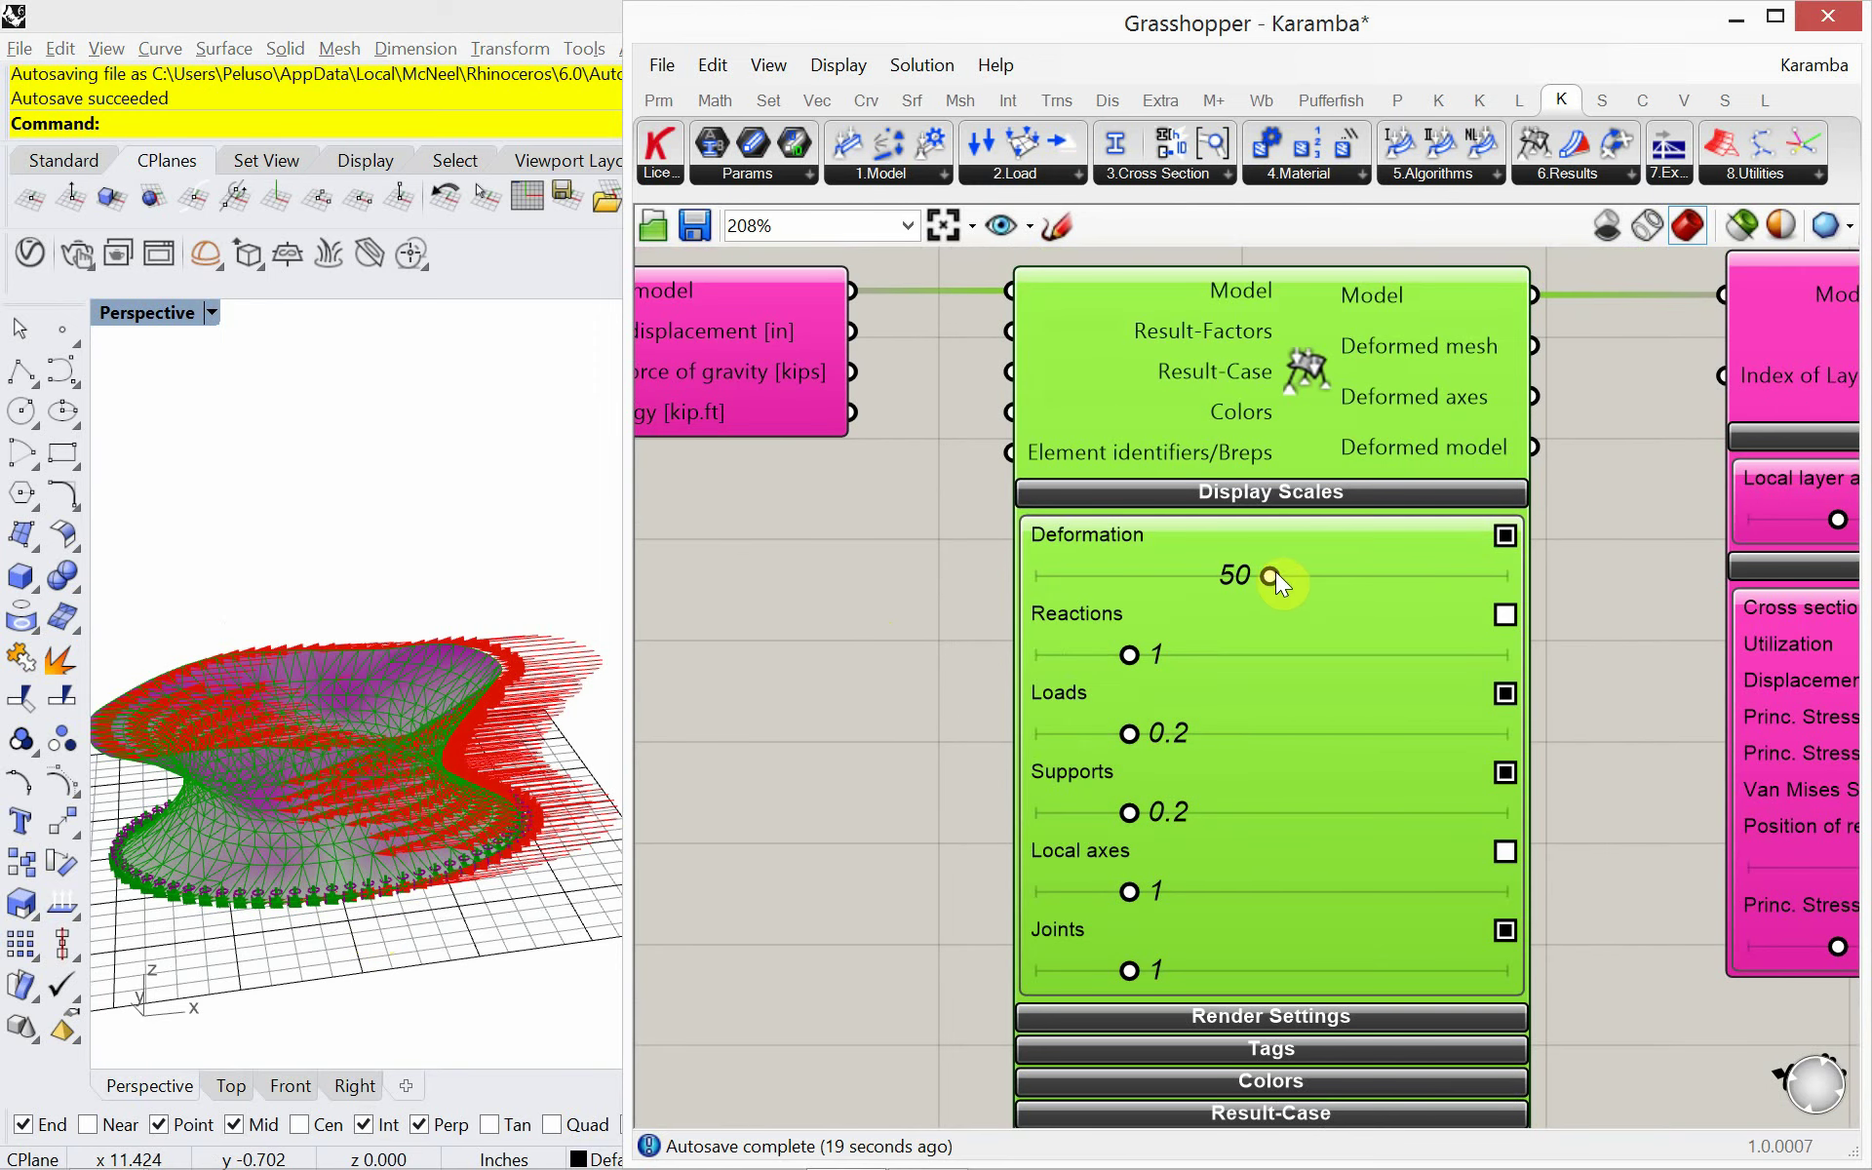
mouse_move(1267, 575)
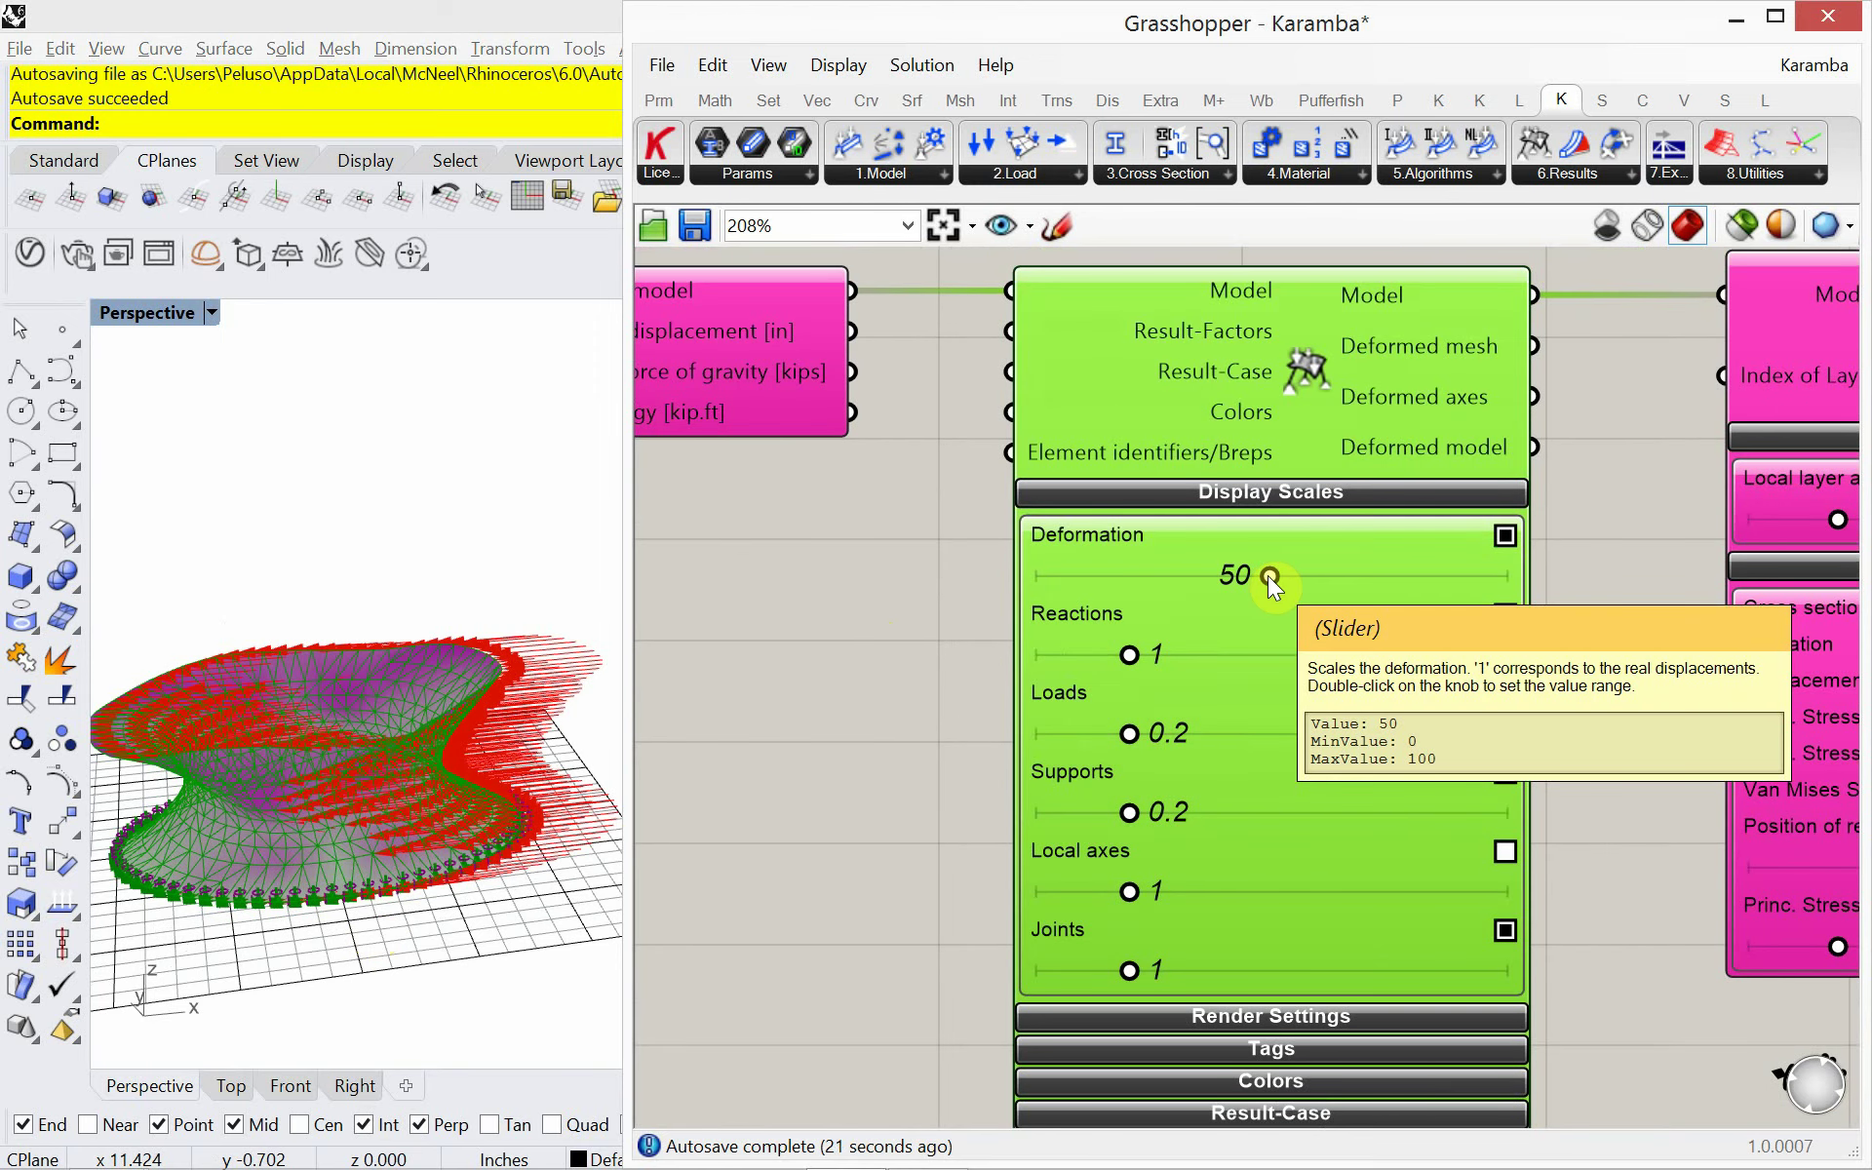
mouse_move(1267, 575)
left_mouse_down()
mouse_move(1139, 570)
mouse_move(1482, 617)
mouse_move(1239, 579)
mouse_move(1289, 587)
mouse_move(1251, 582)
mouse_move(1271, 583)
left_mouse_up()
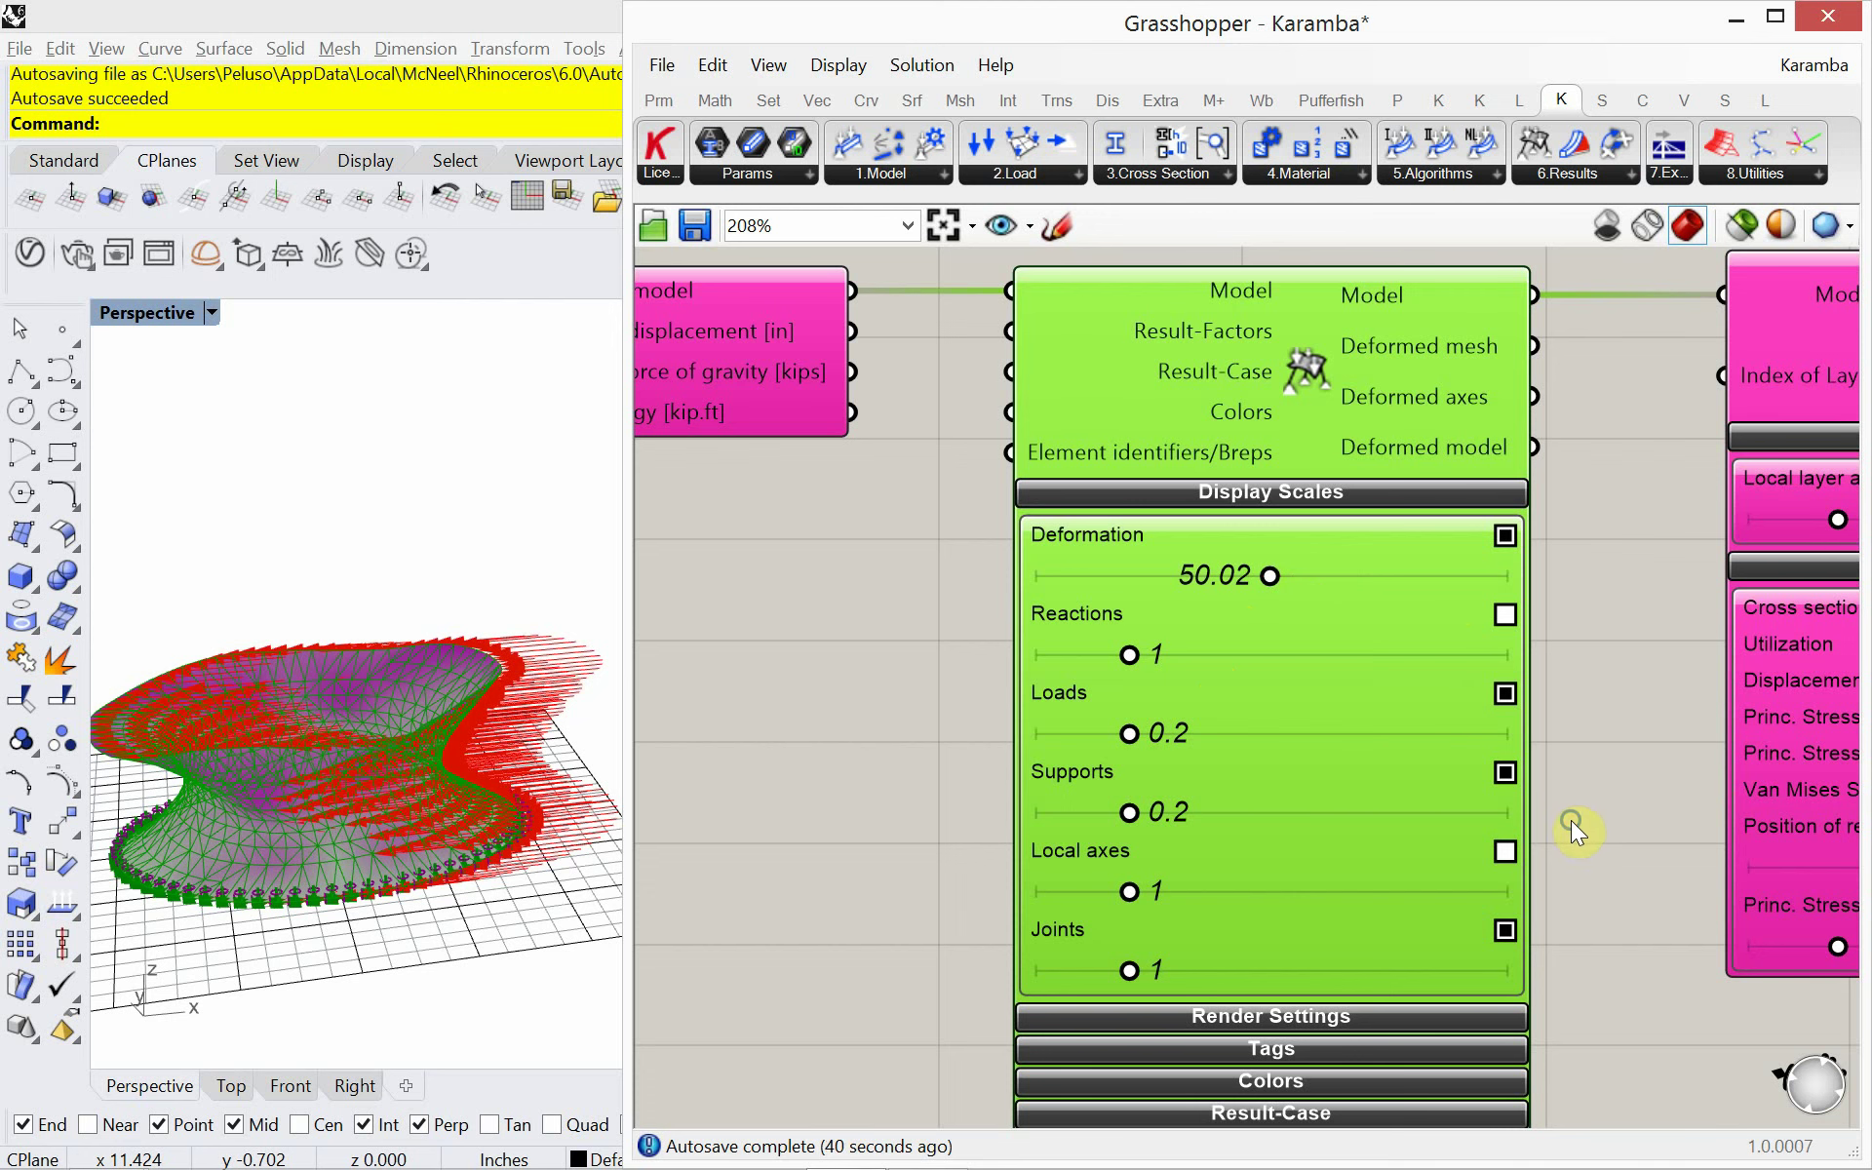
Toggle the Loads and Supports display off and back on in Model View's Display Scales.
scroll(1571, 821, "down", 1)
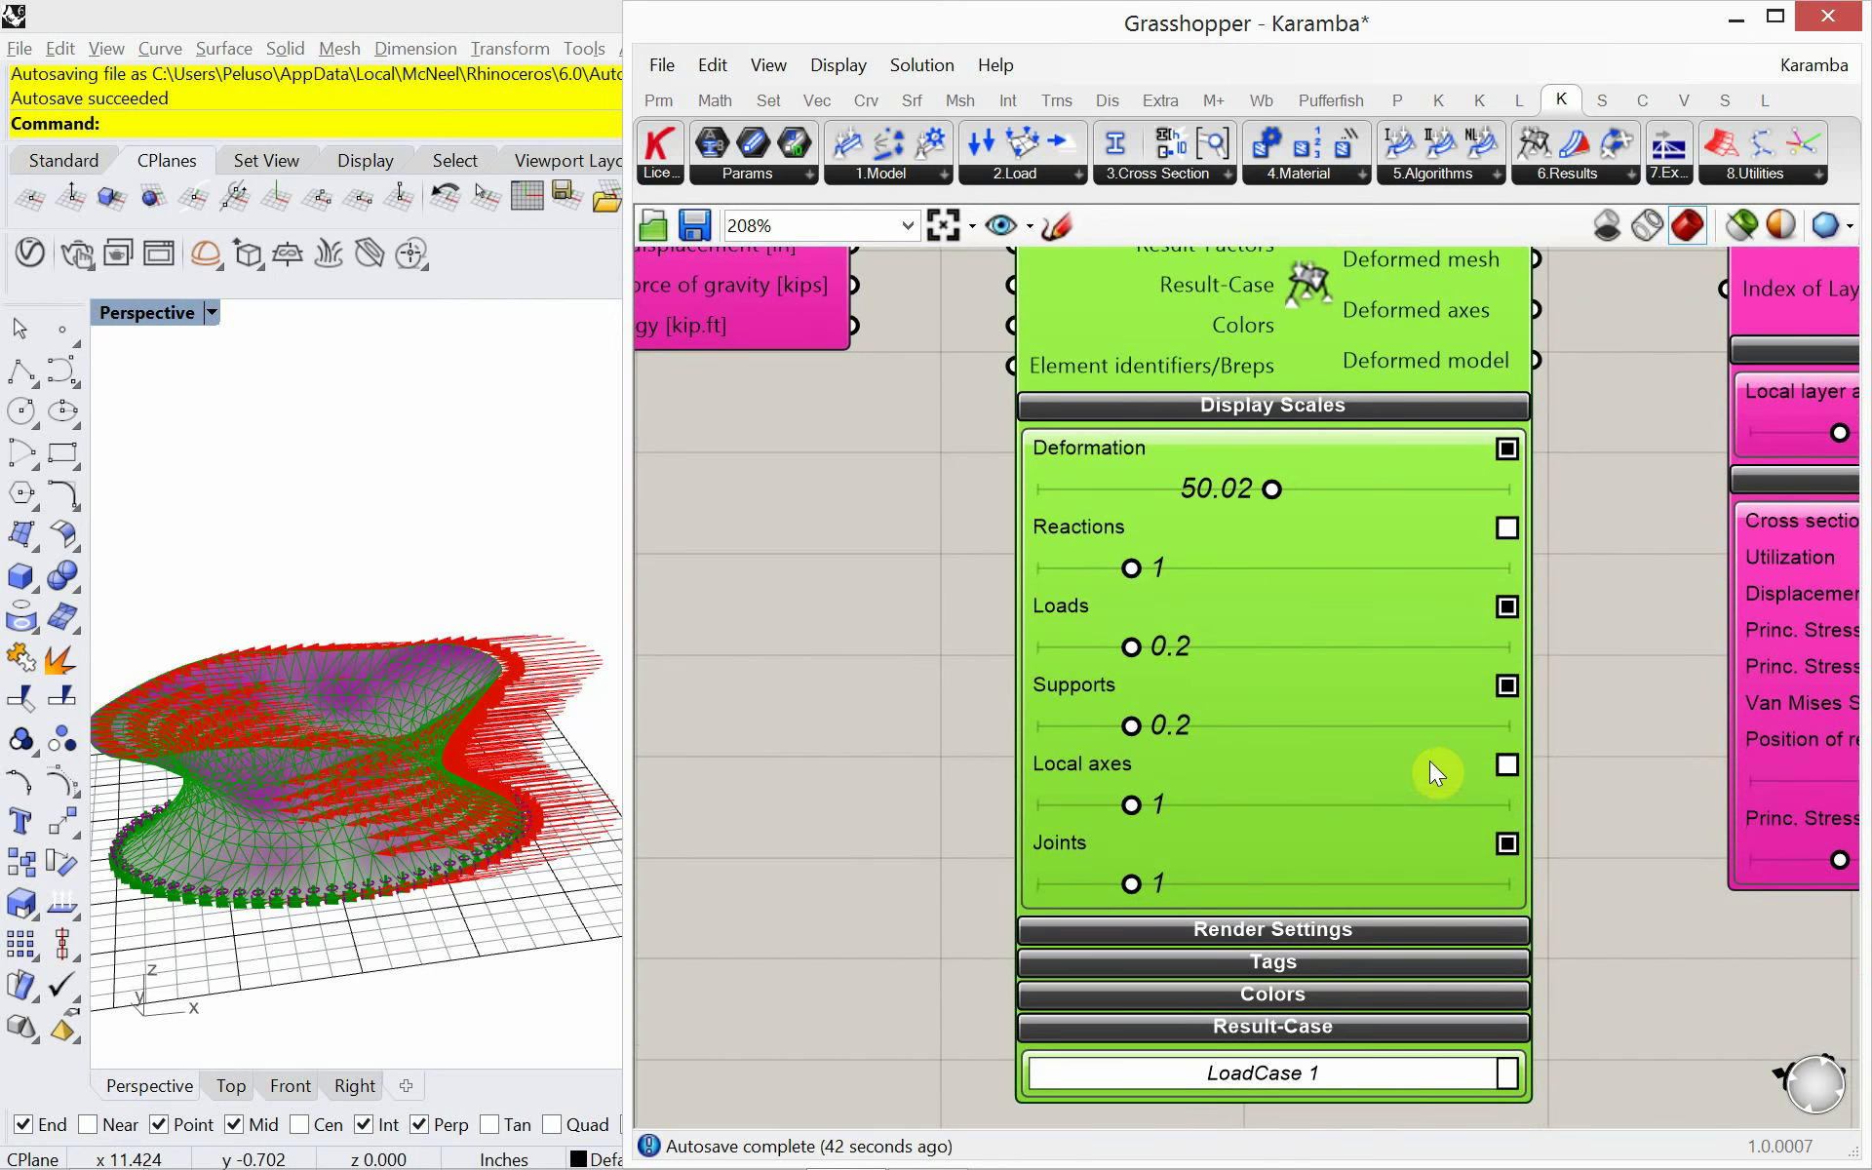
left_click(1507, 606)
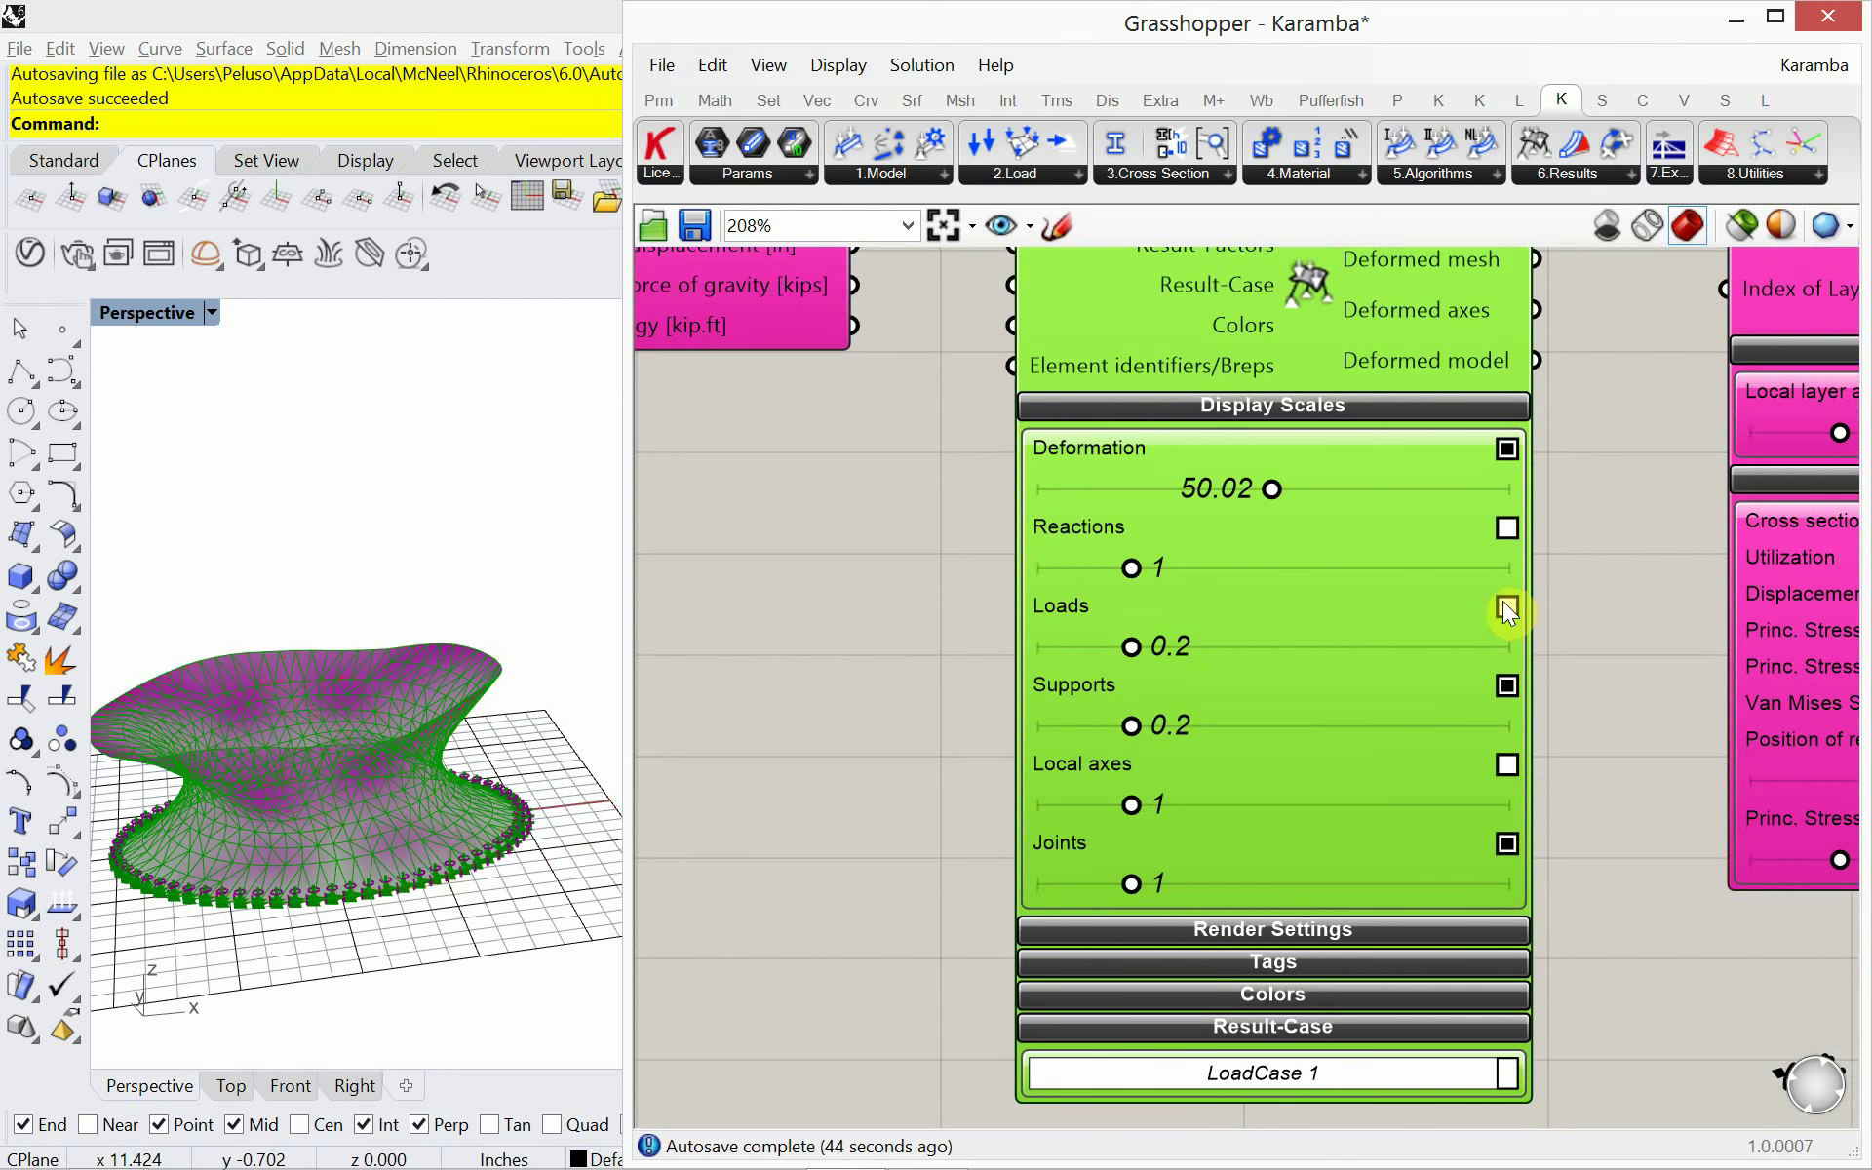
left_click(1506, 606)
left_click(1507, 607)
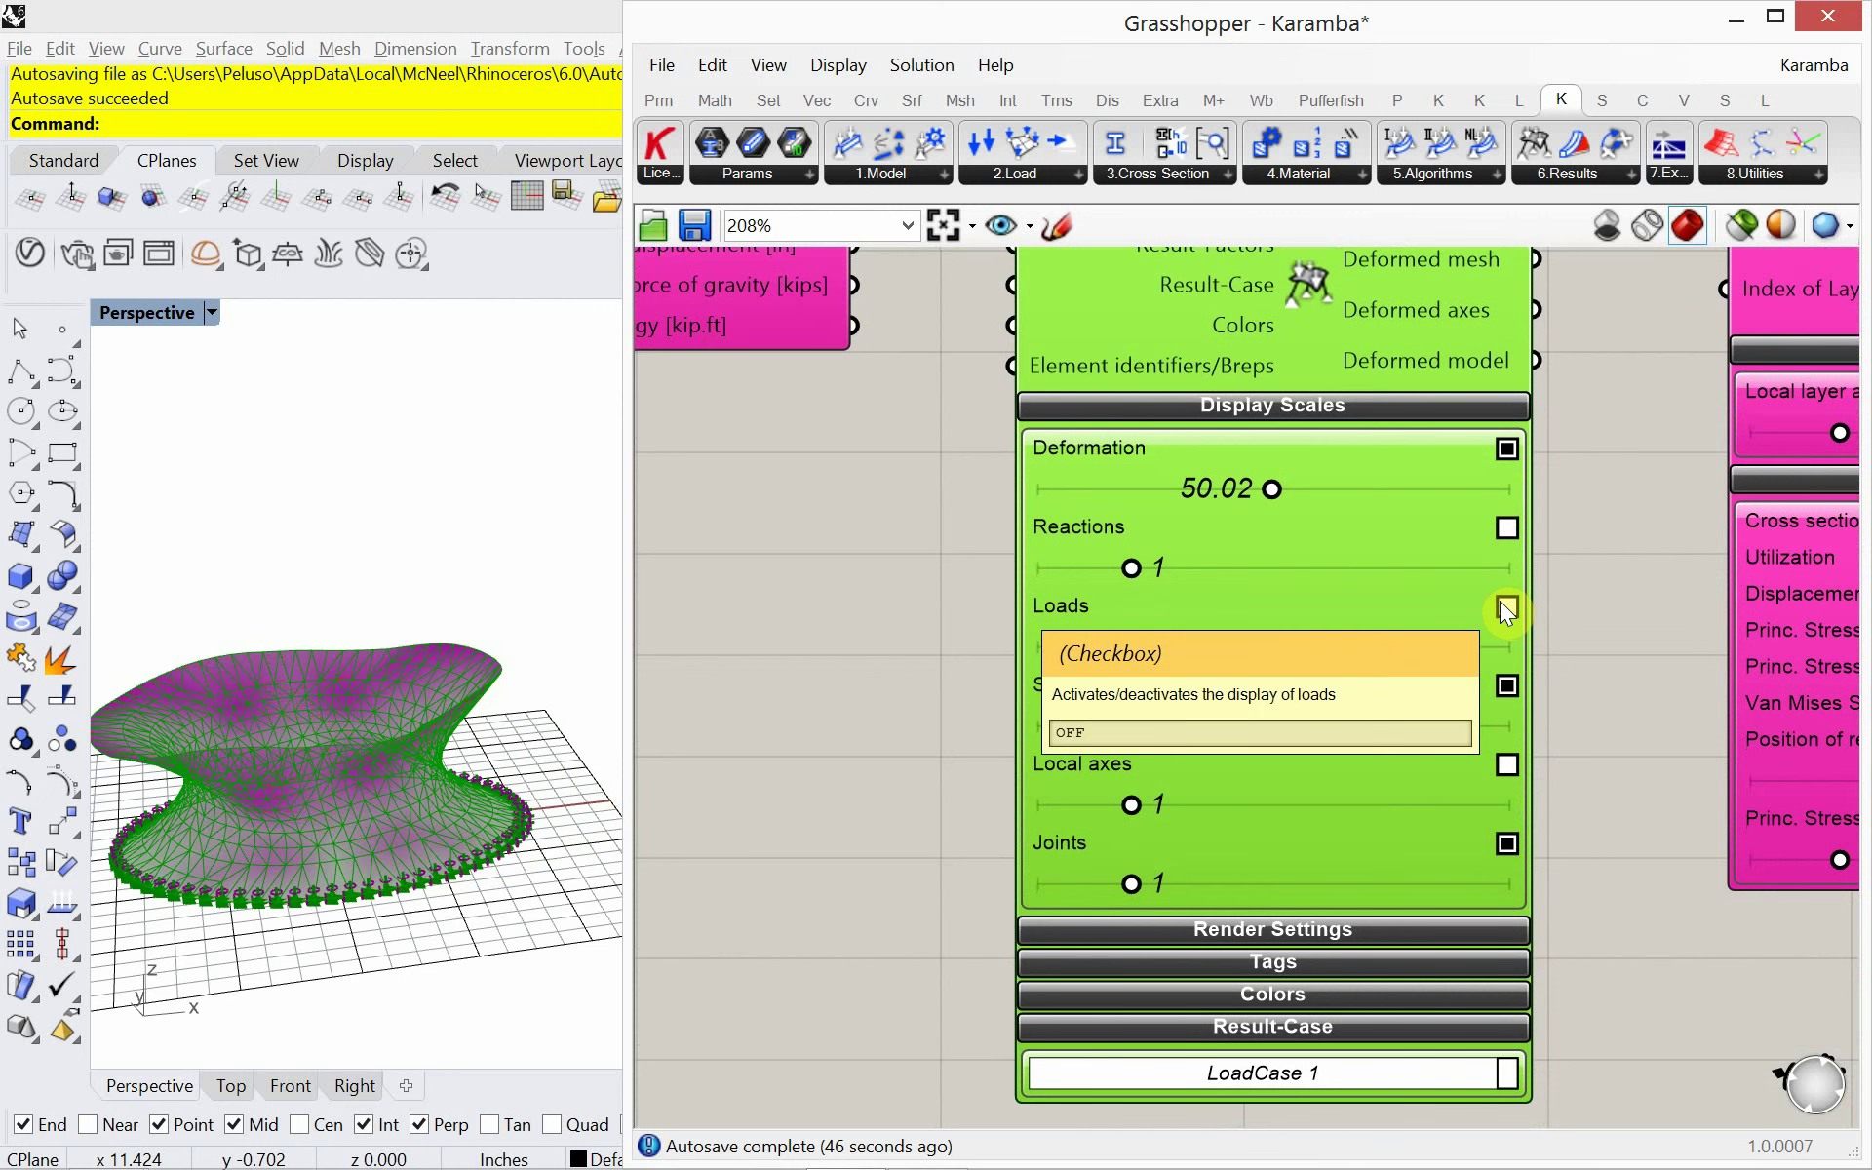
left_click(1507, 606)
left_click(1499, 599)
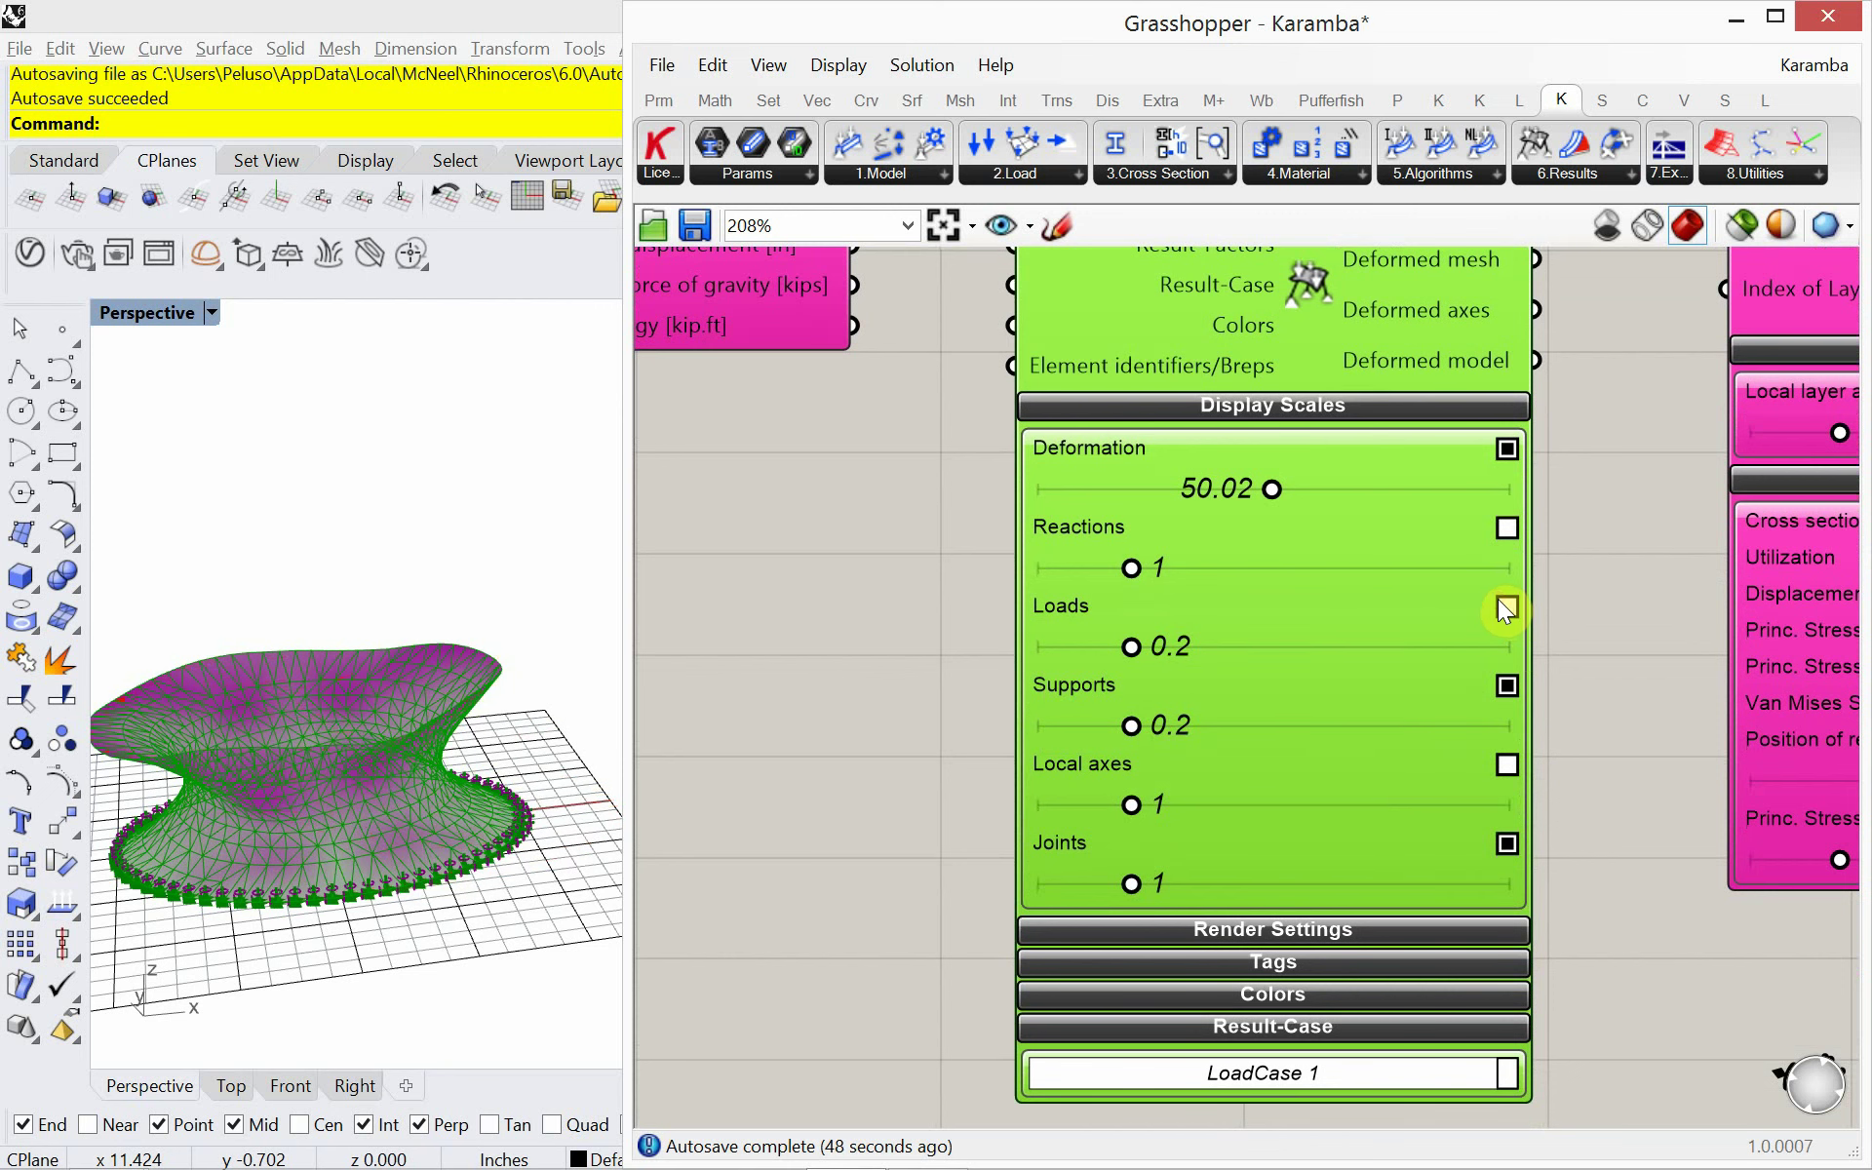
left_click(1498, 600)
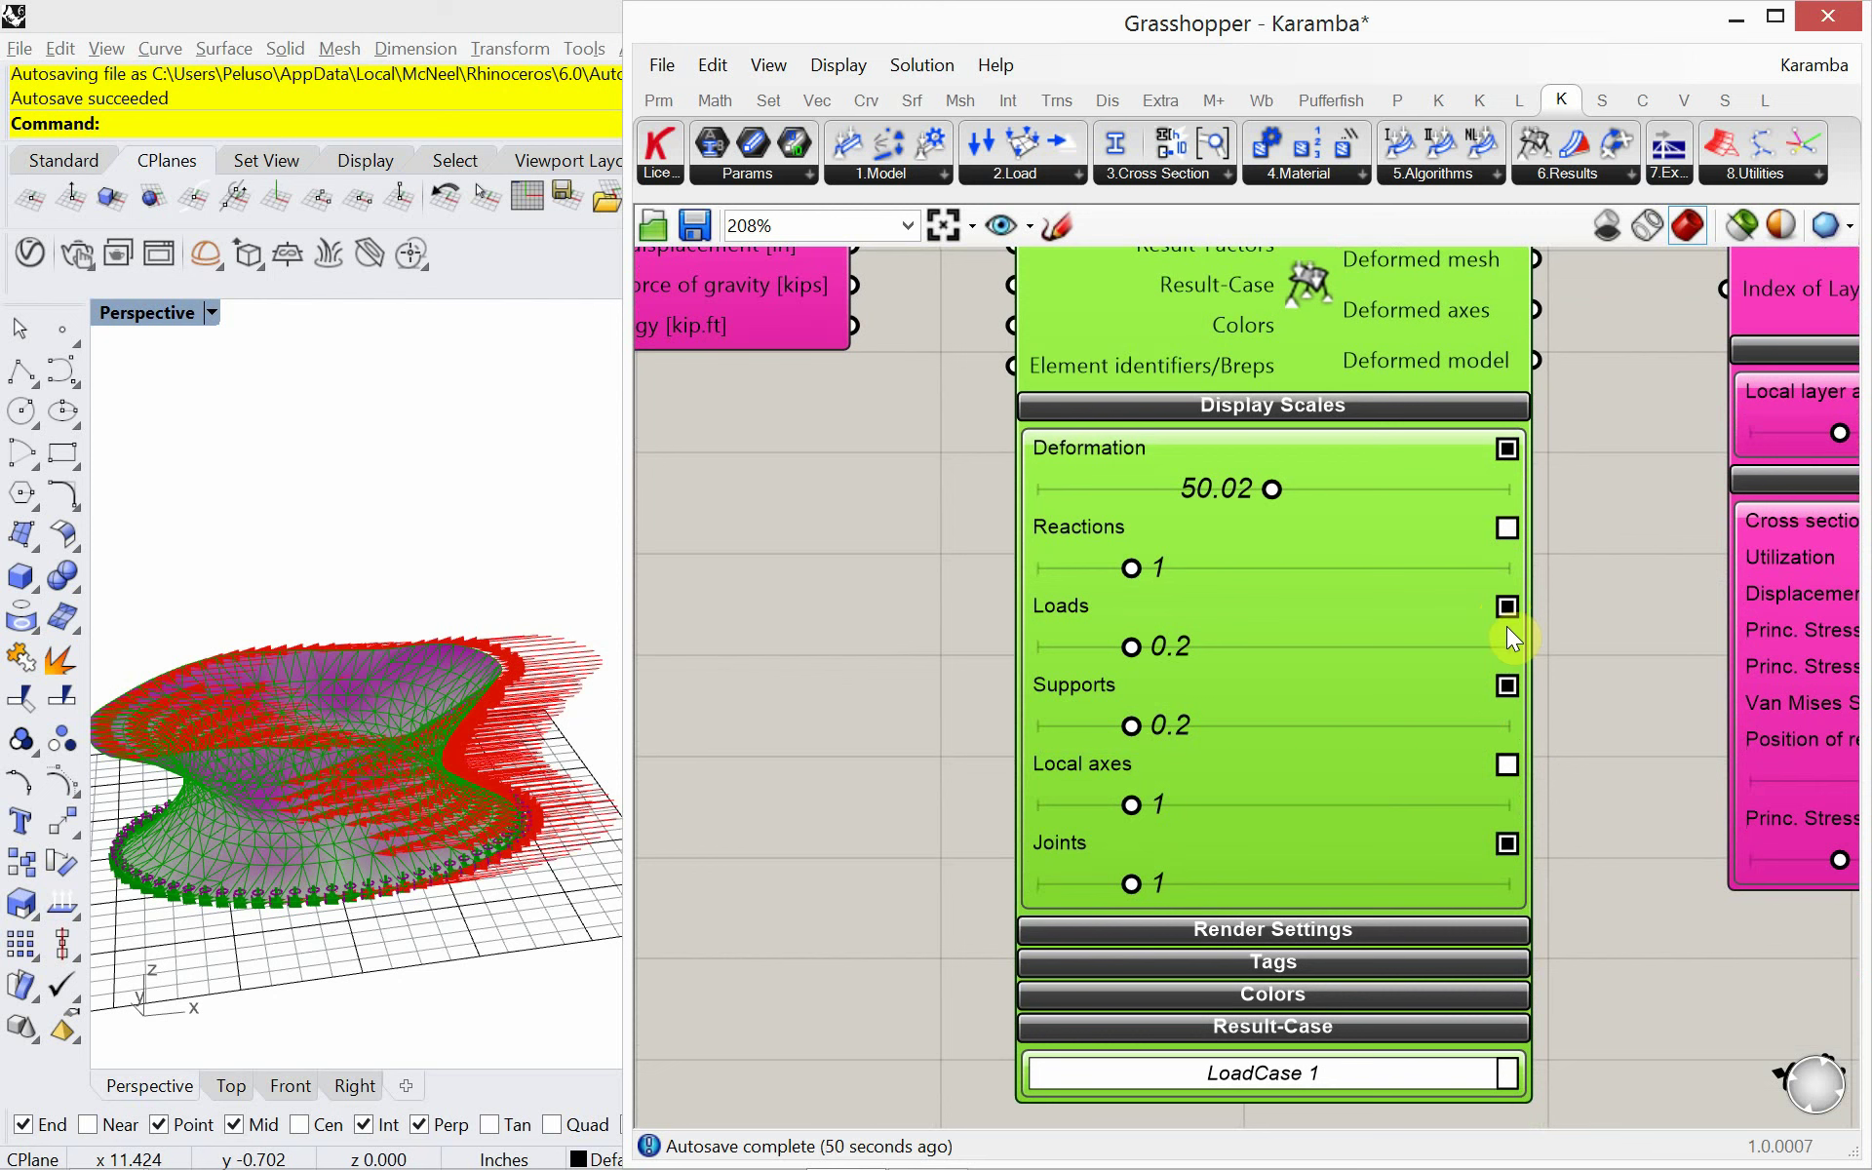
left_click(1507, 677)
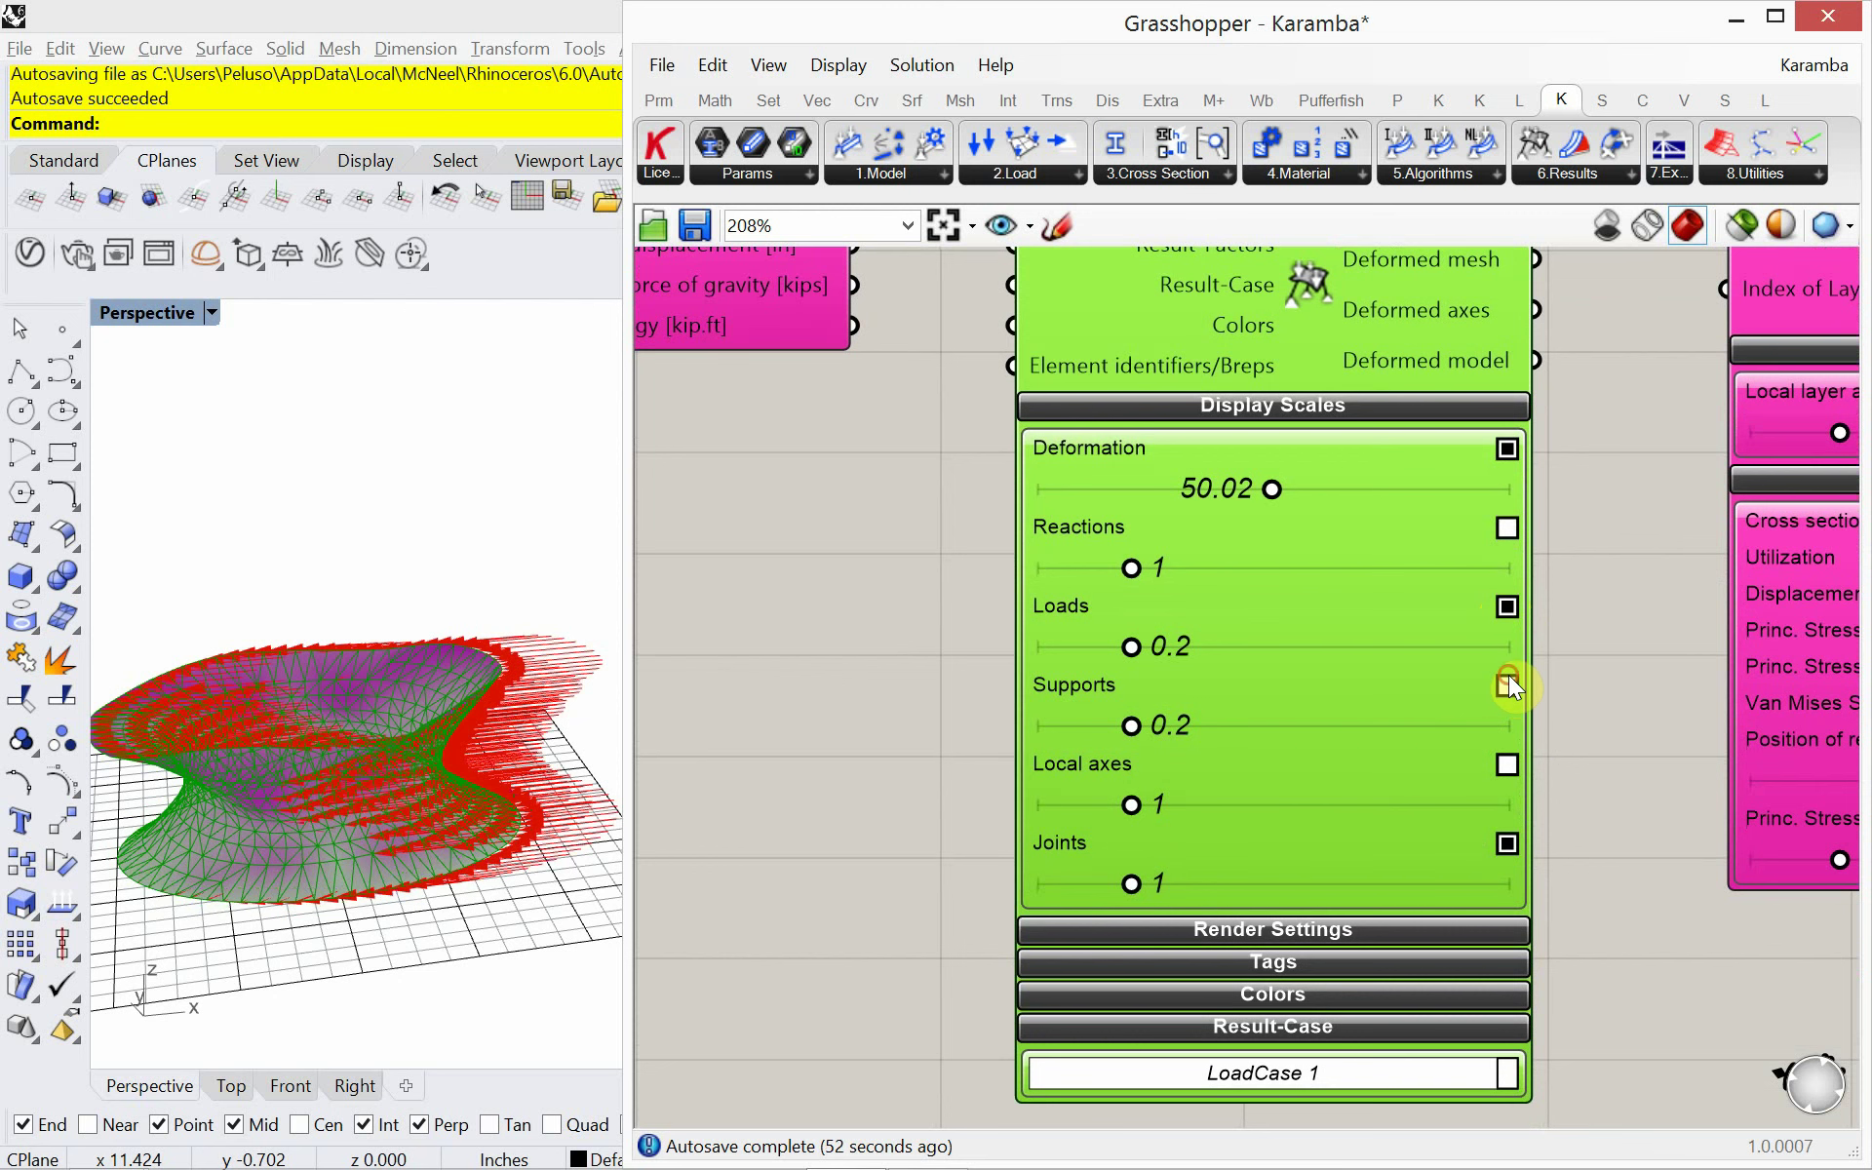
left_click(1507, 680)
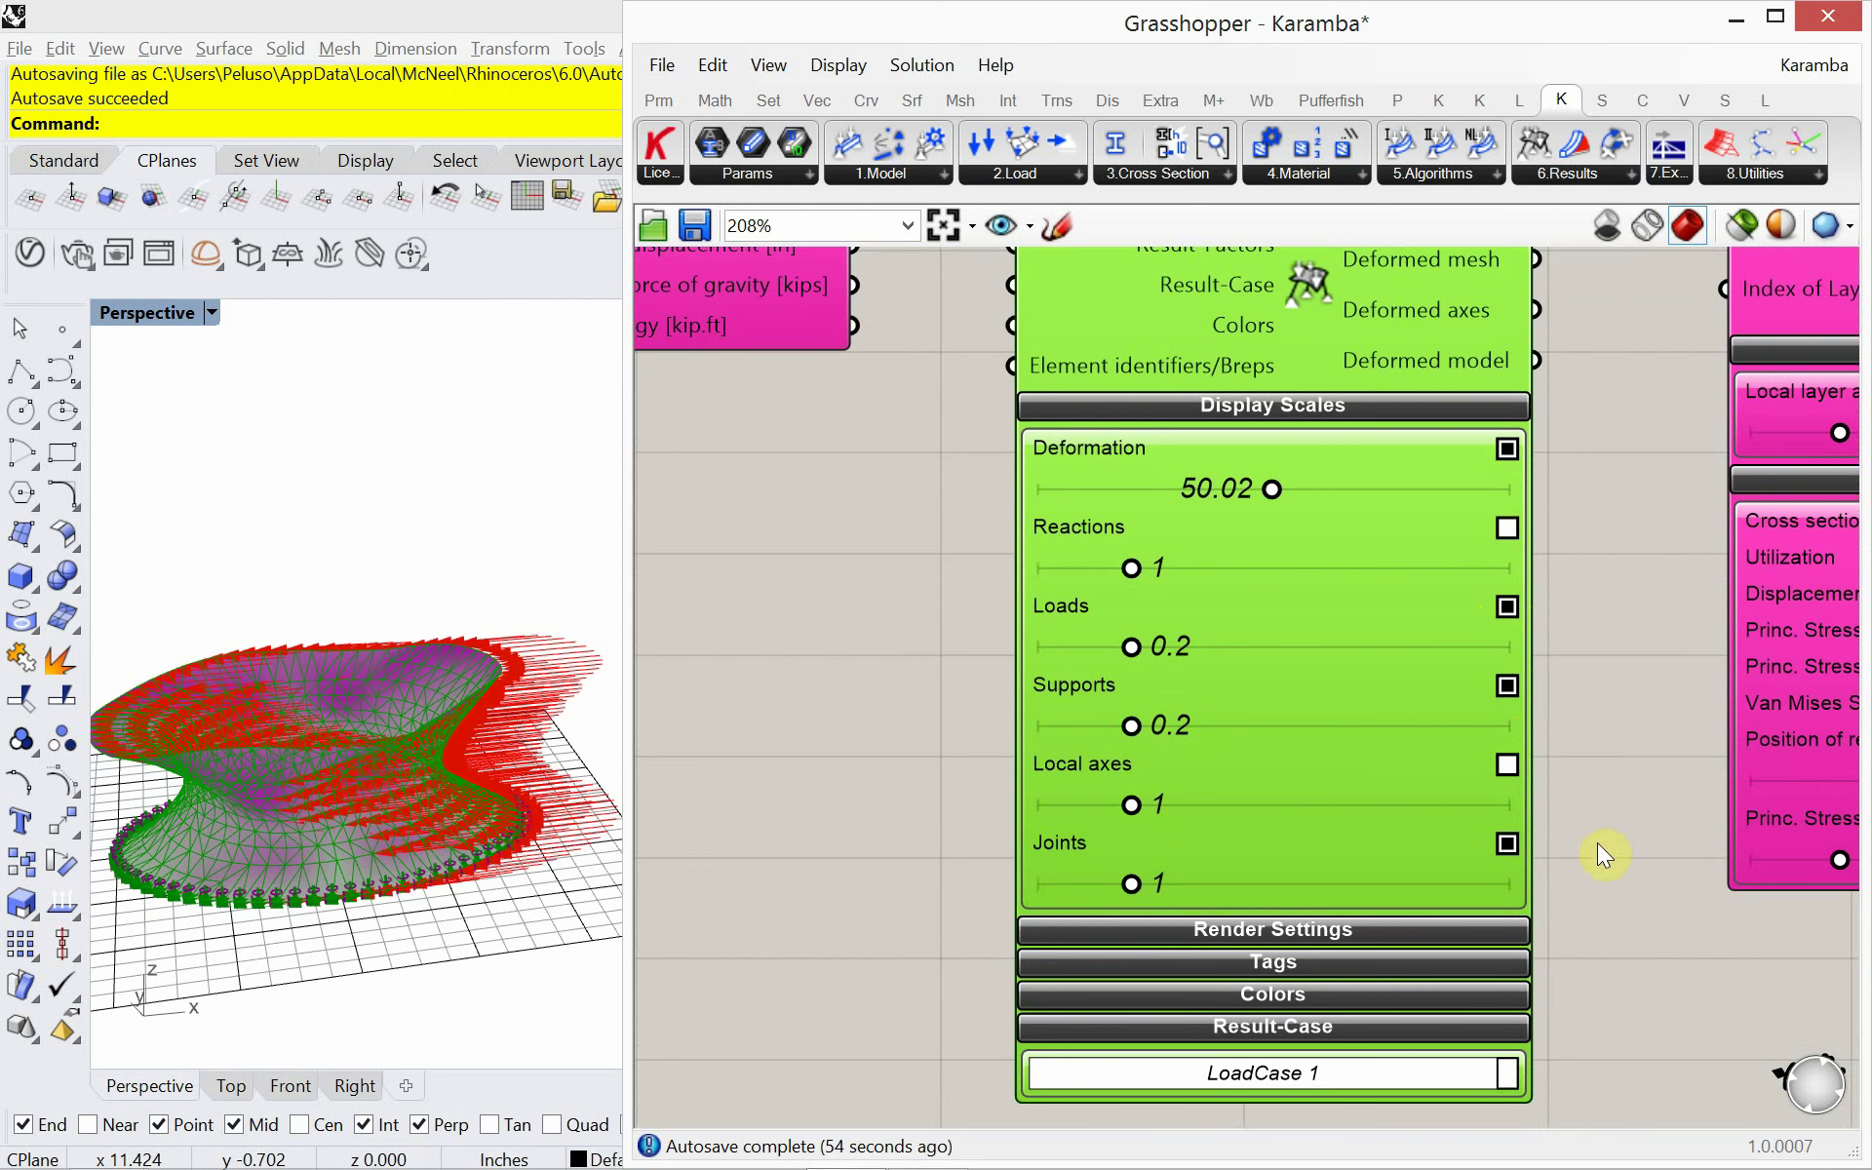
Turn off the Model View preview and view the colored shell mesh in the Rhino viewport.
right_click_drag(1597, 843, 1580, 736)
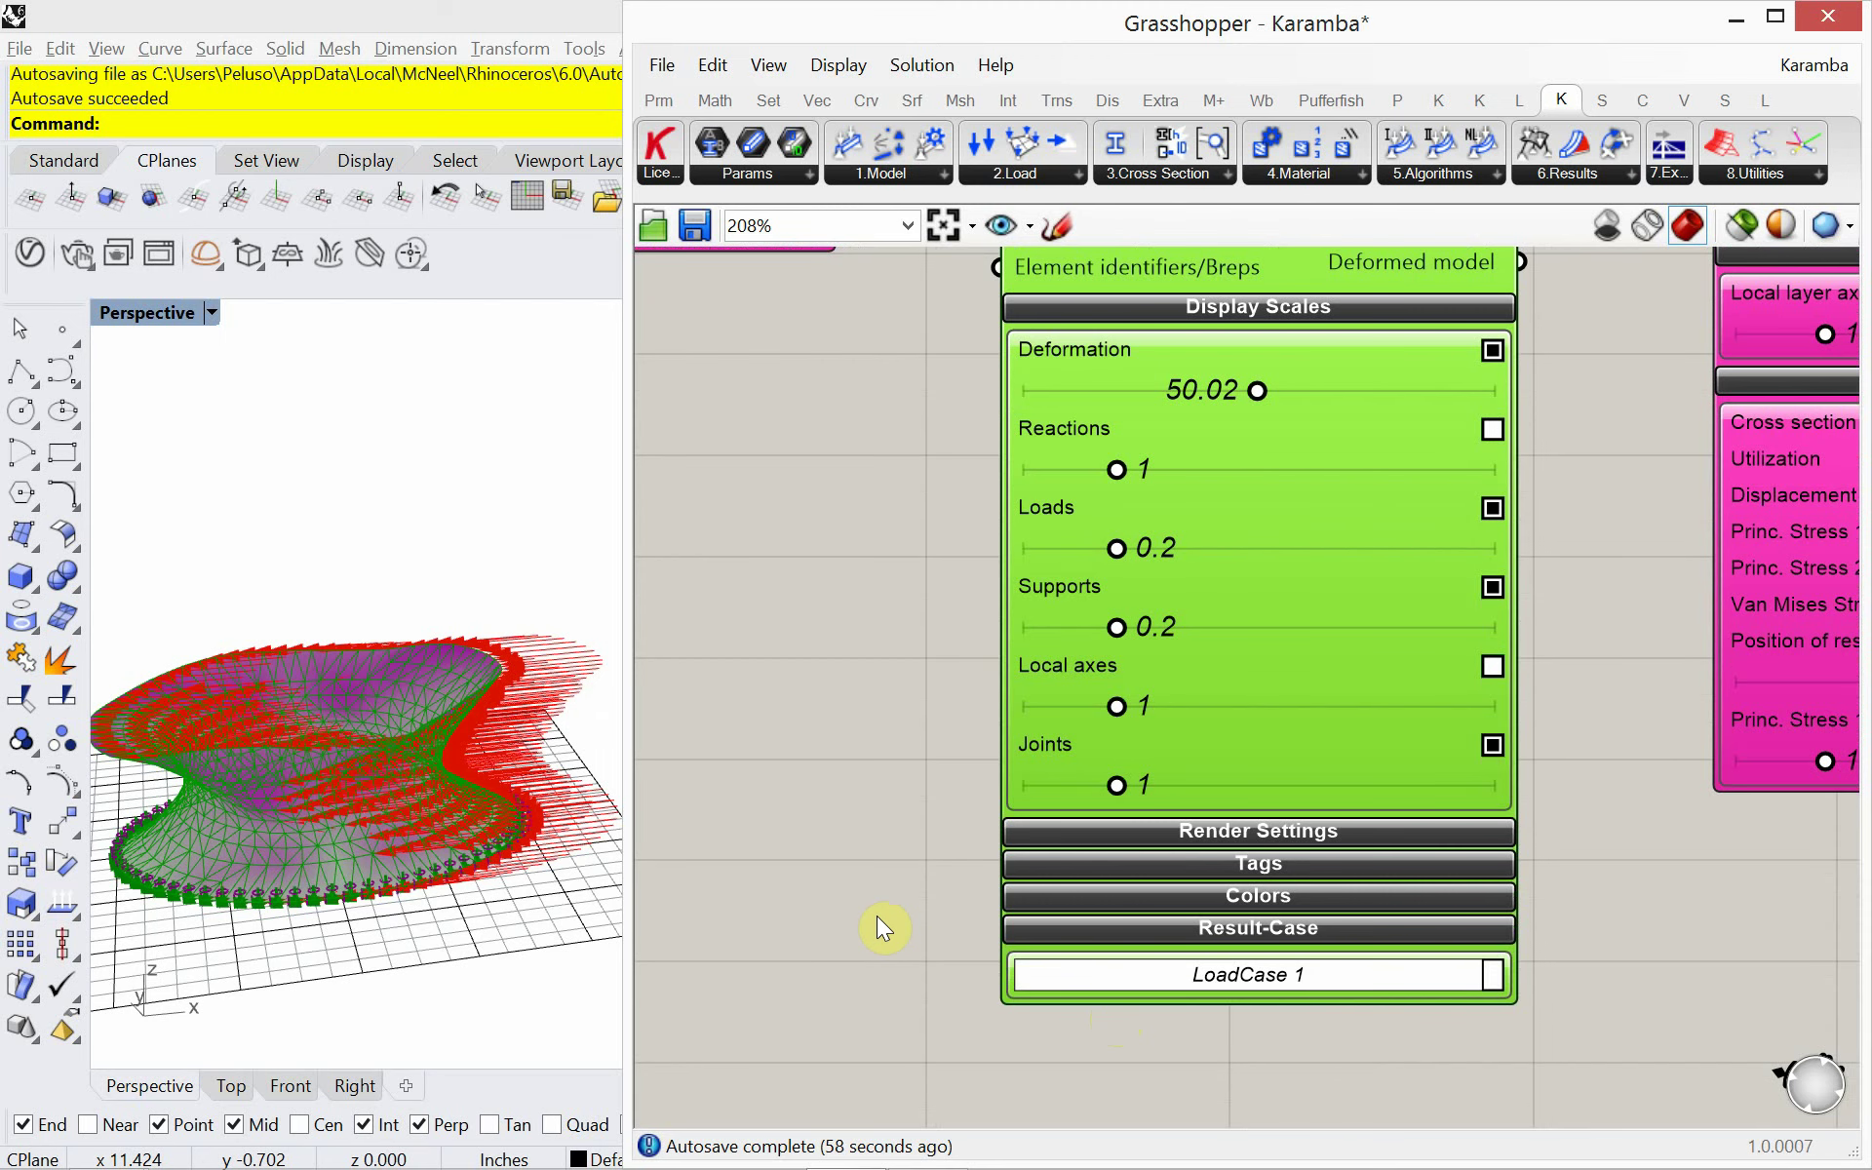
scroll(876, 915, "down", 2)
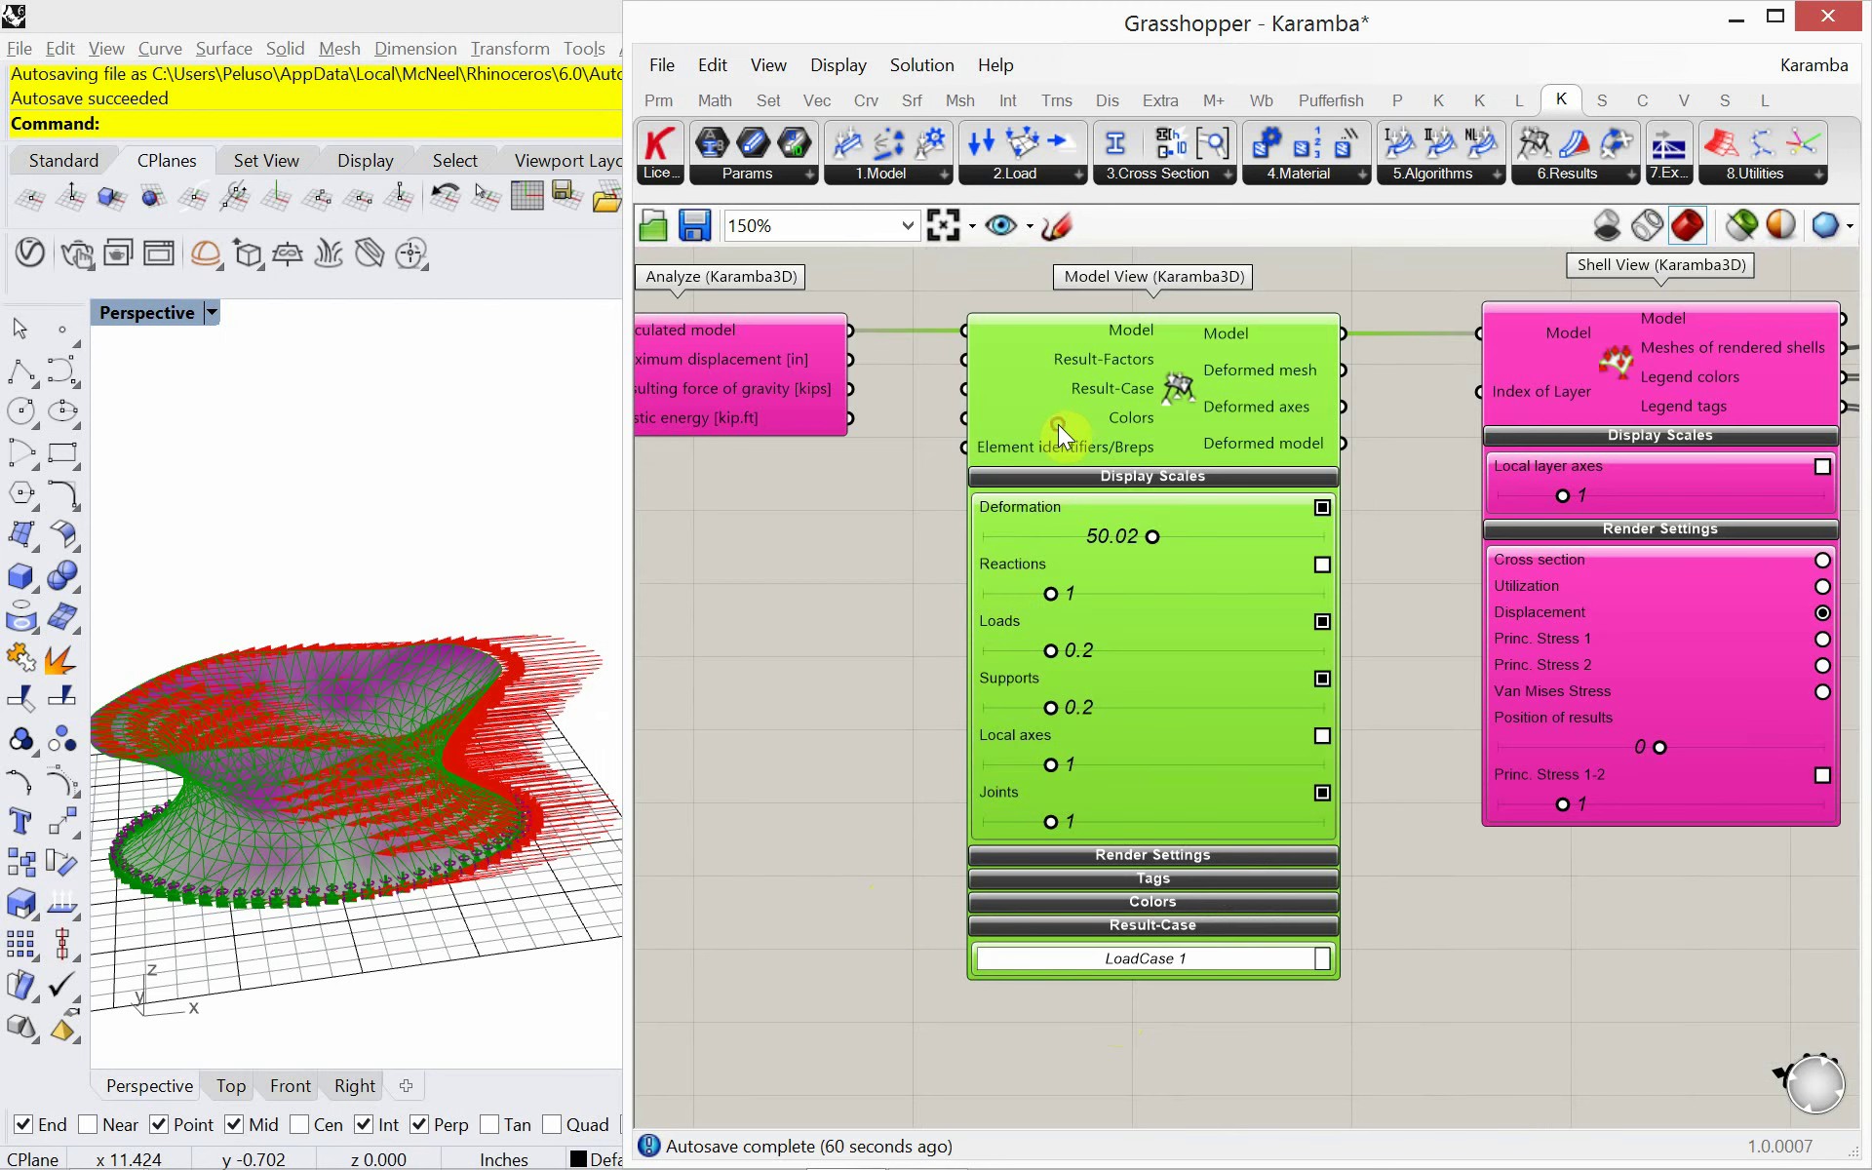
right_click(838, 612)
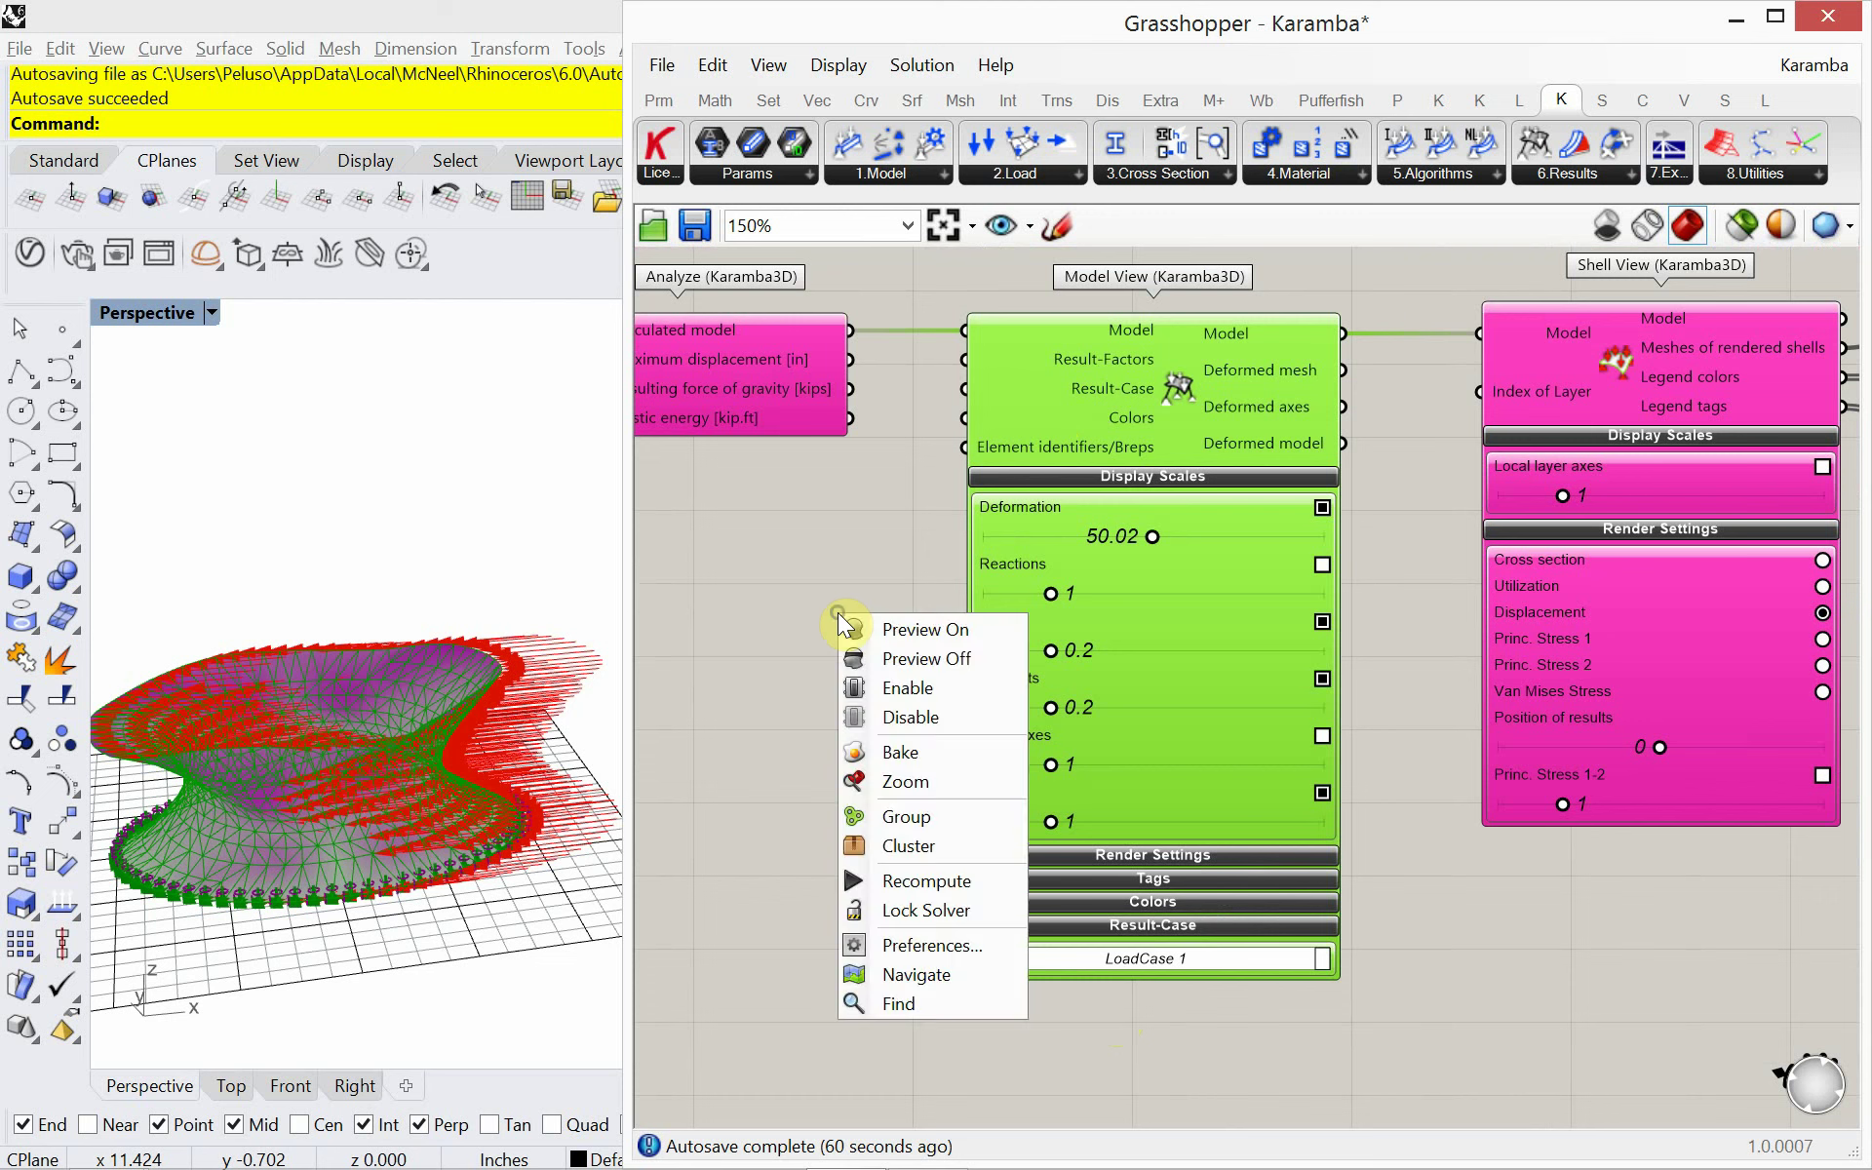
left_click(881, 653)
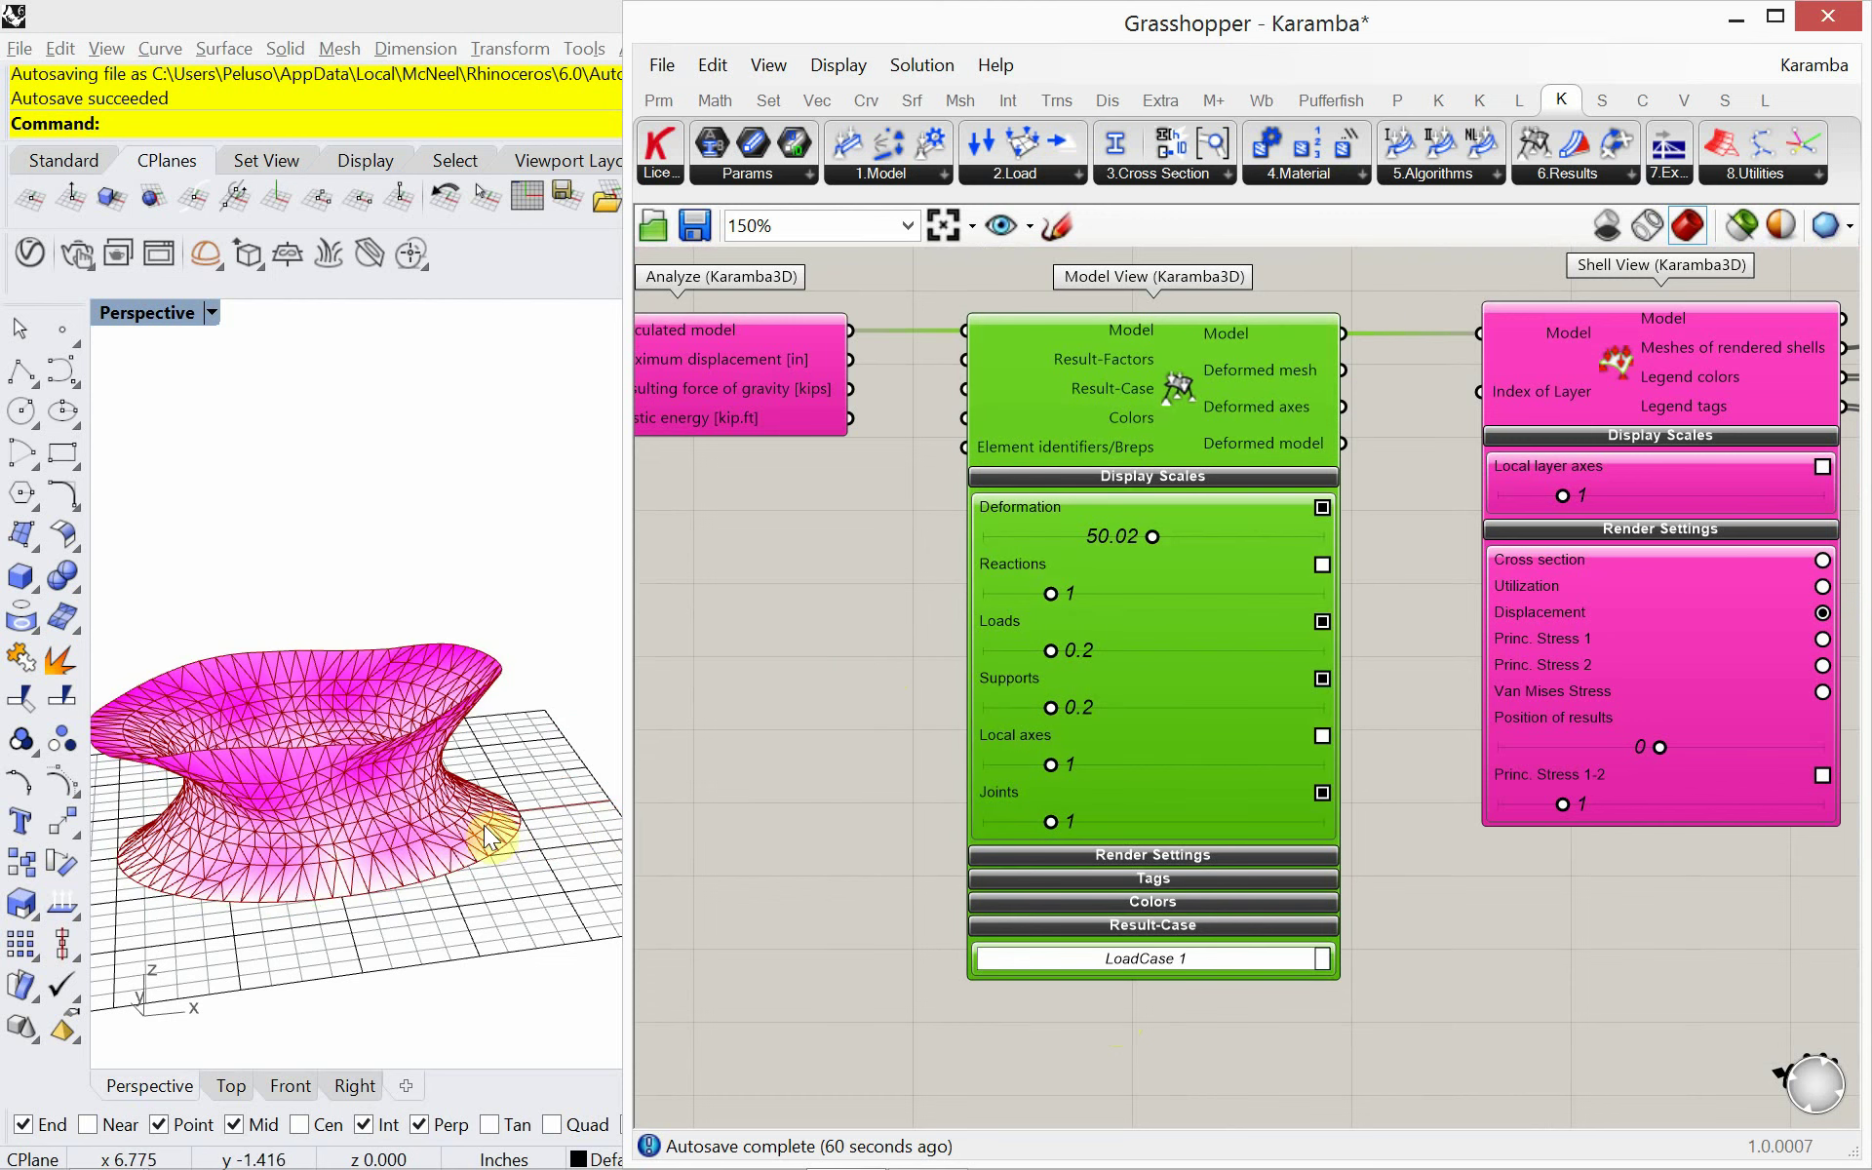
right_click_drag(370, 819, 439, 801, "shift")
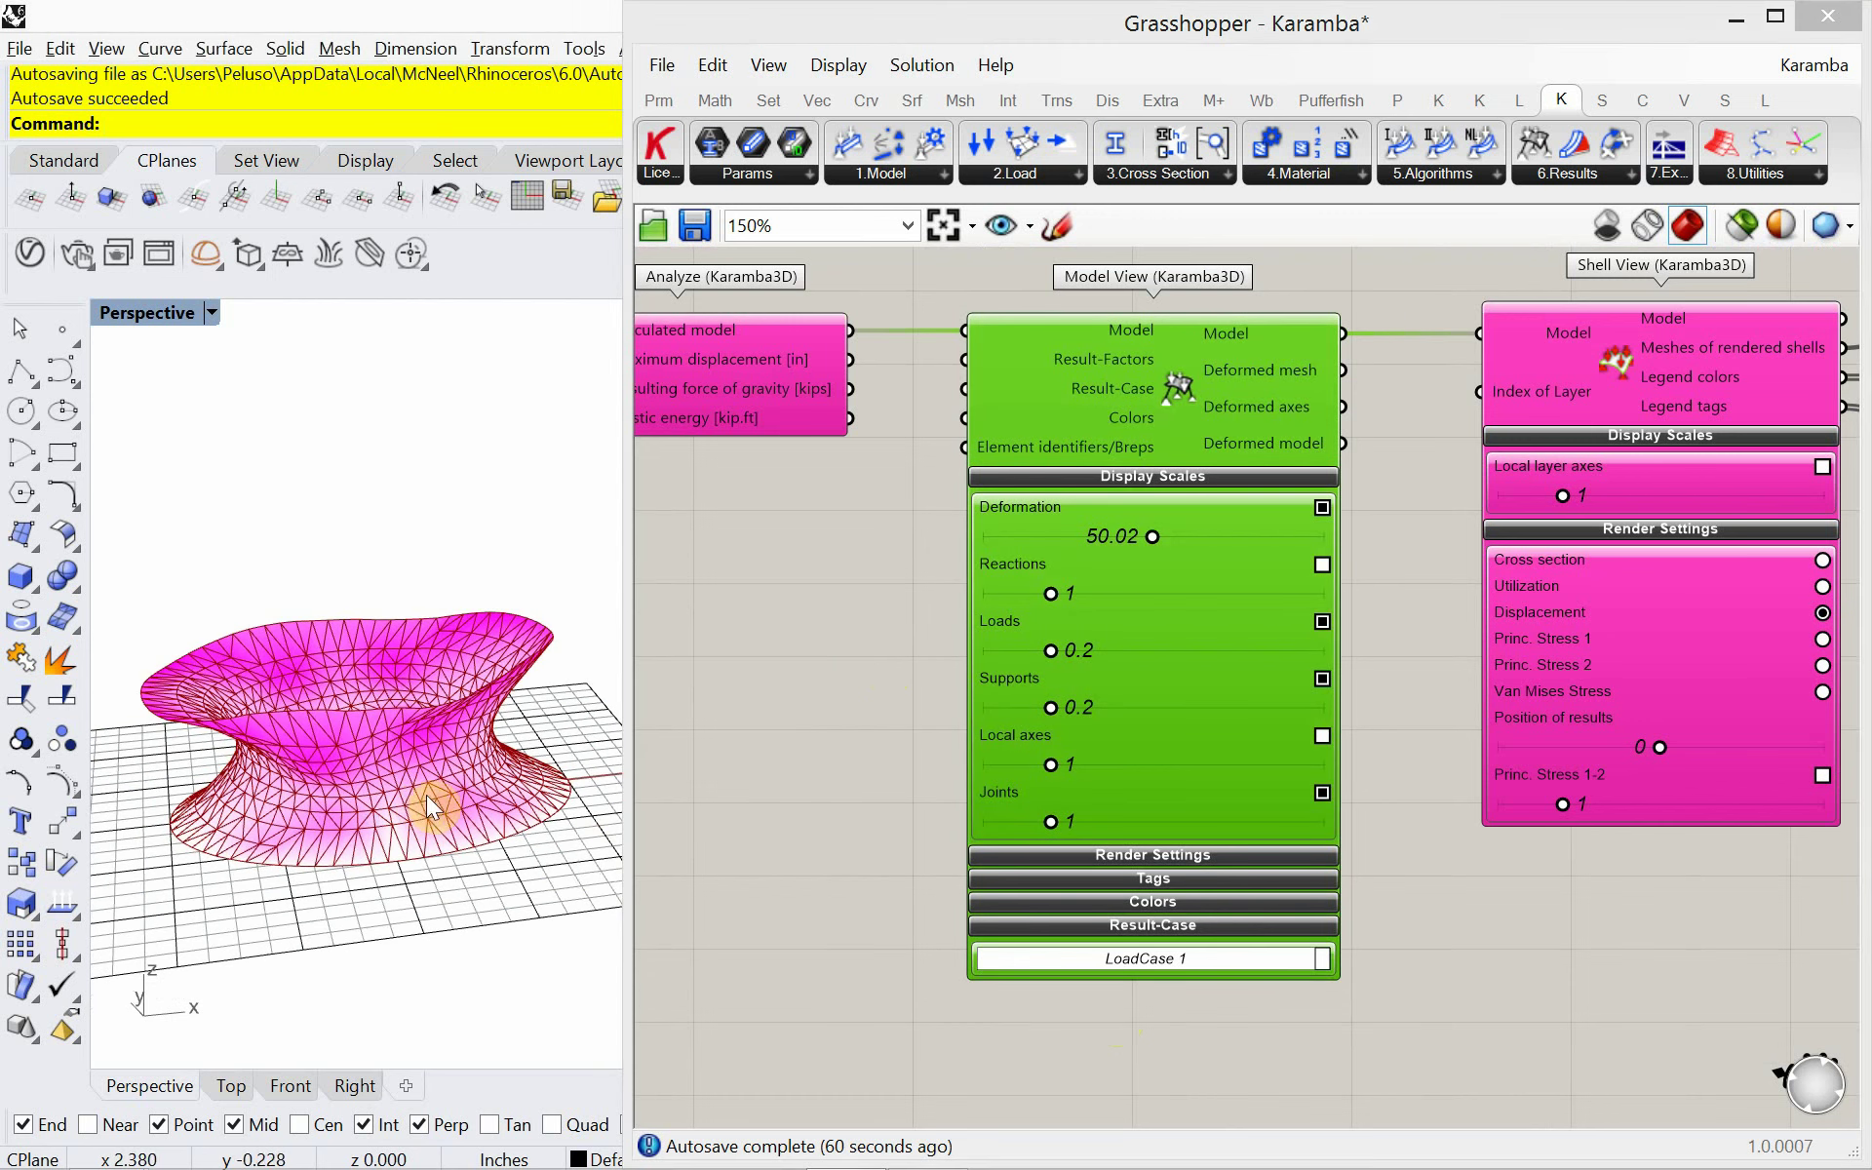
Set Model View's Result-Case to LoadCase 0 to compare the shell's displaced shape with the other load case.
right_click_drag(786, 860, 815, 796)
scroll(1384, 994, "up", 3)
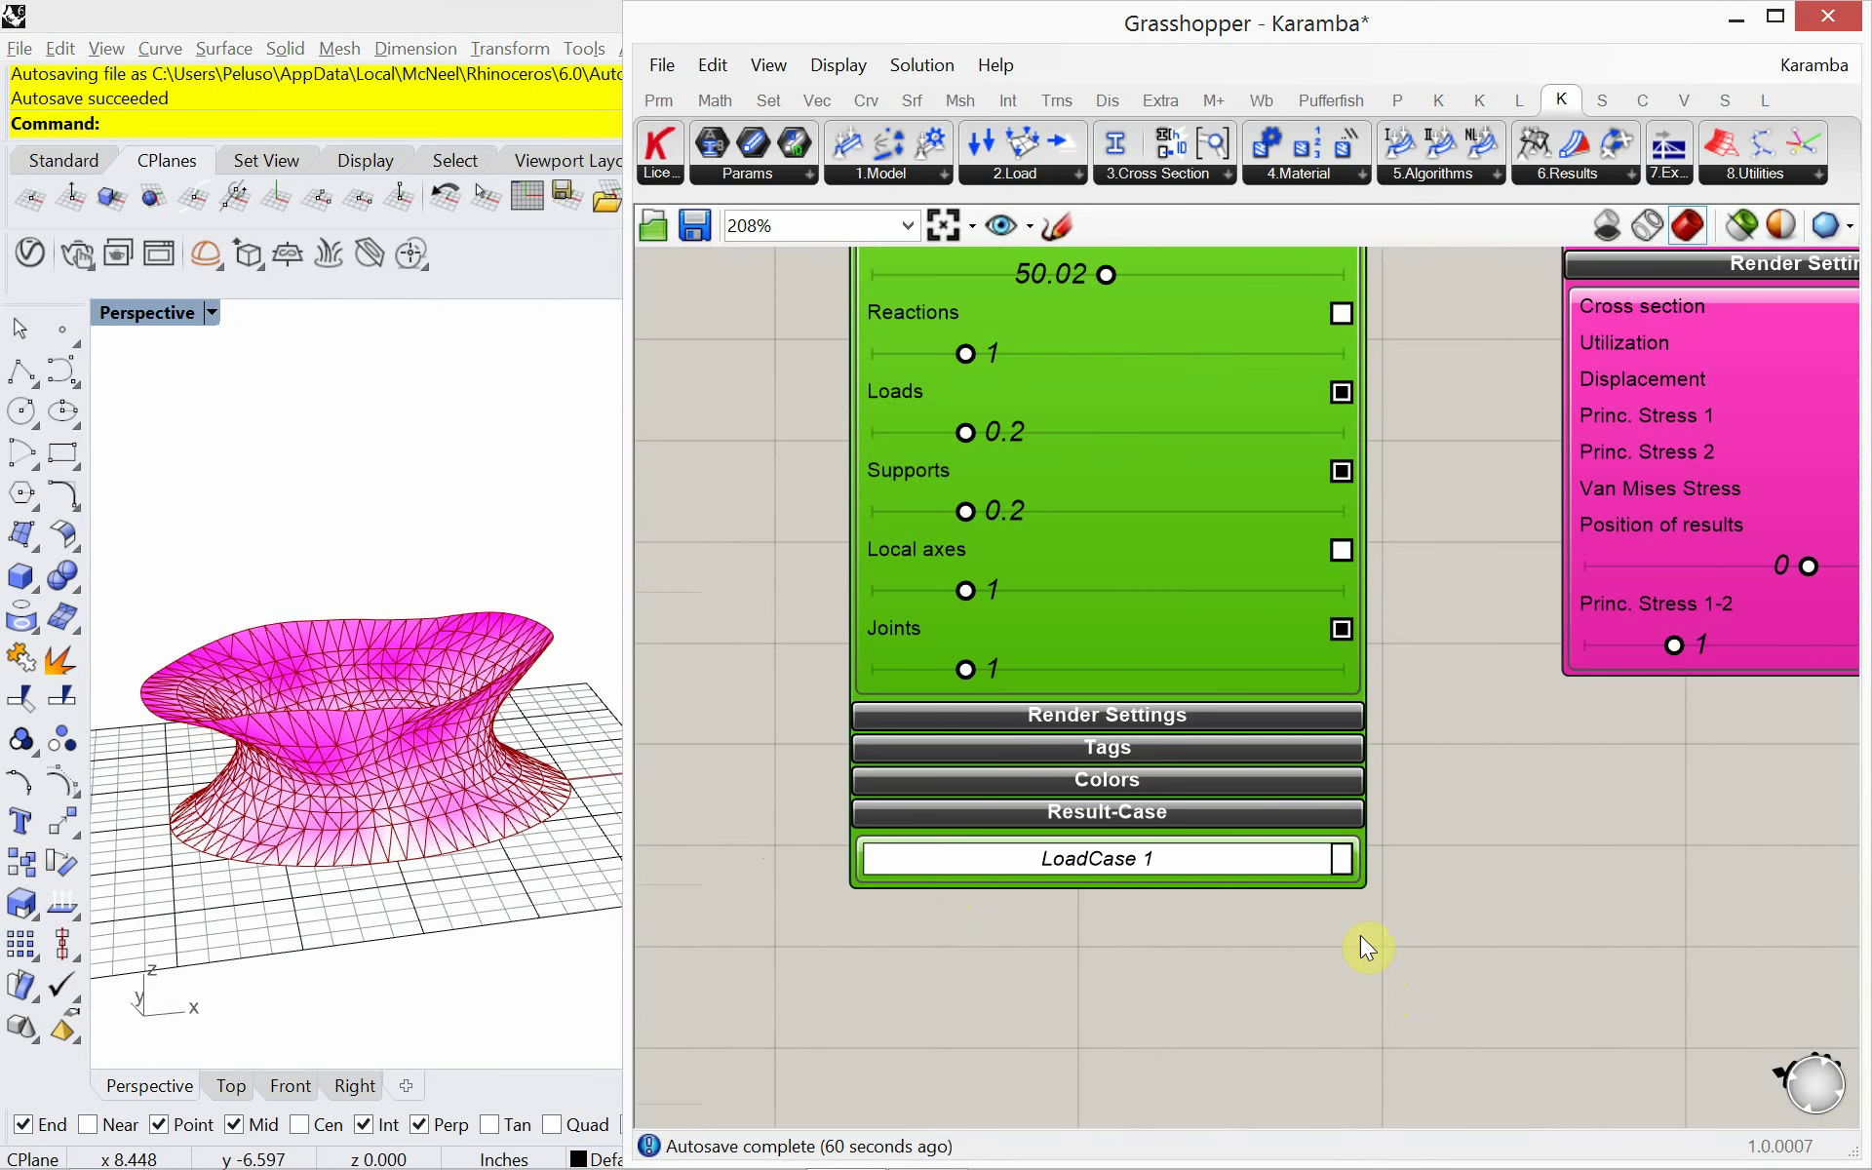
left_click(1338, 857)
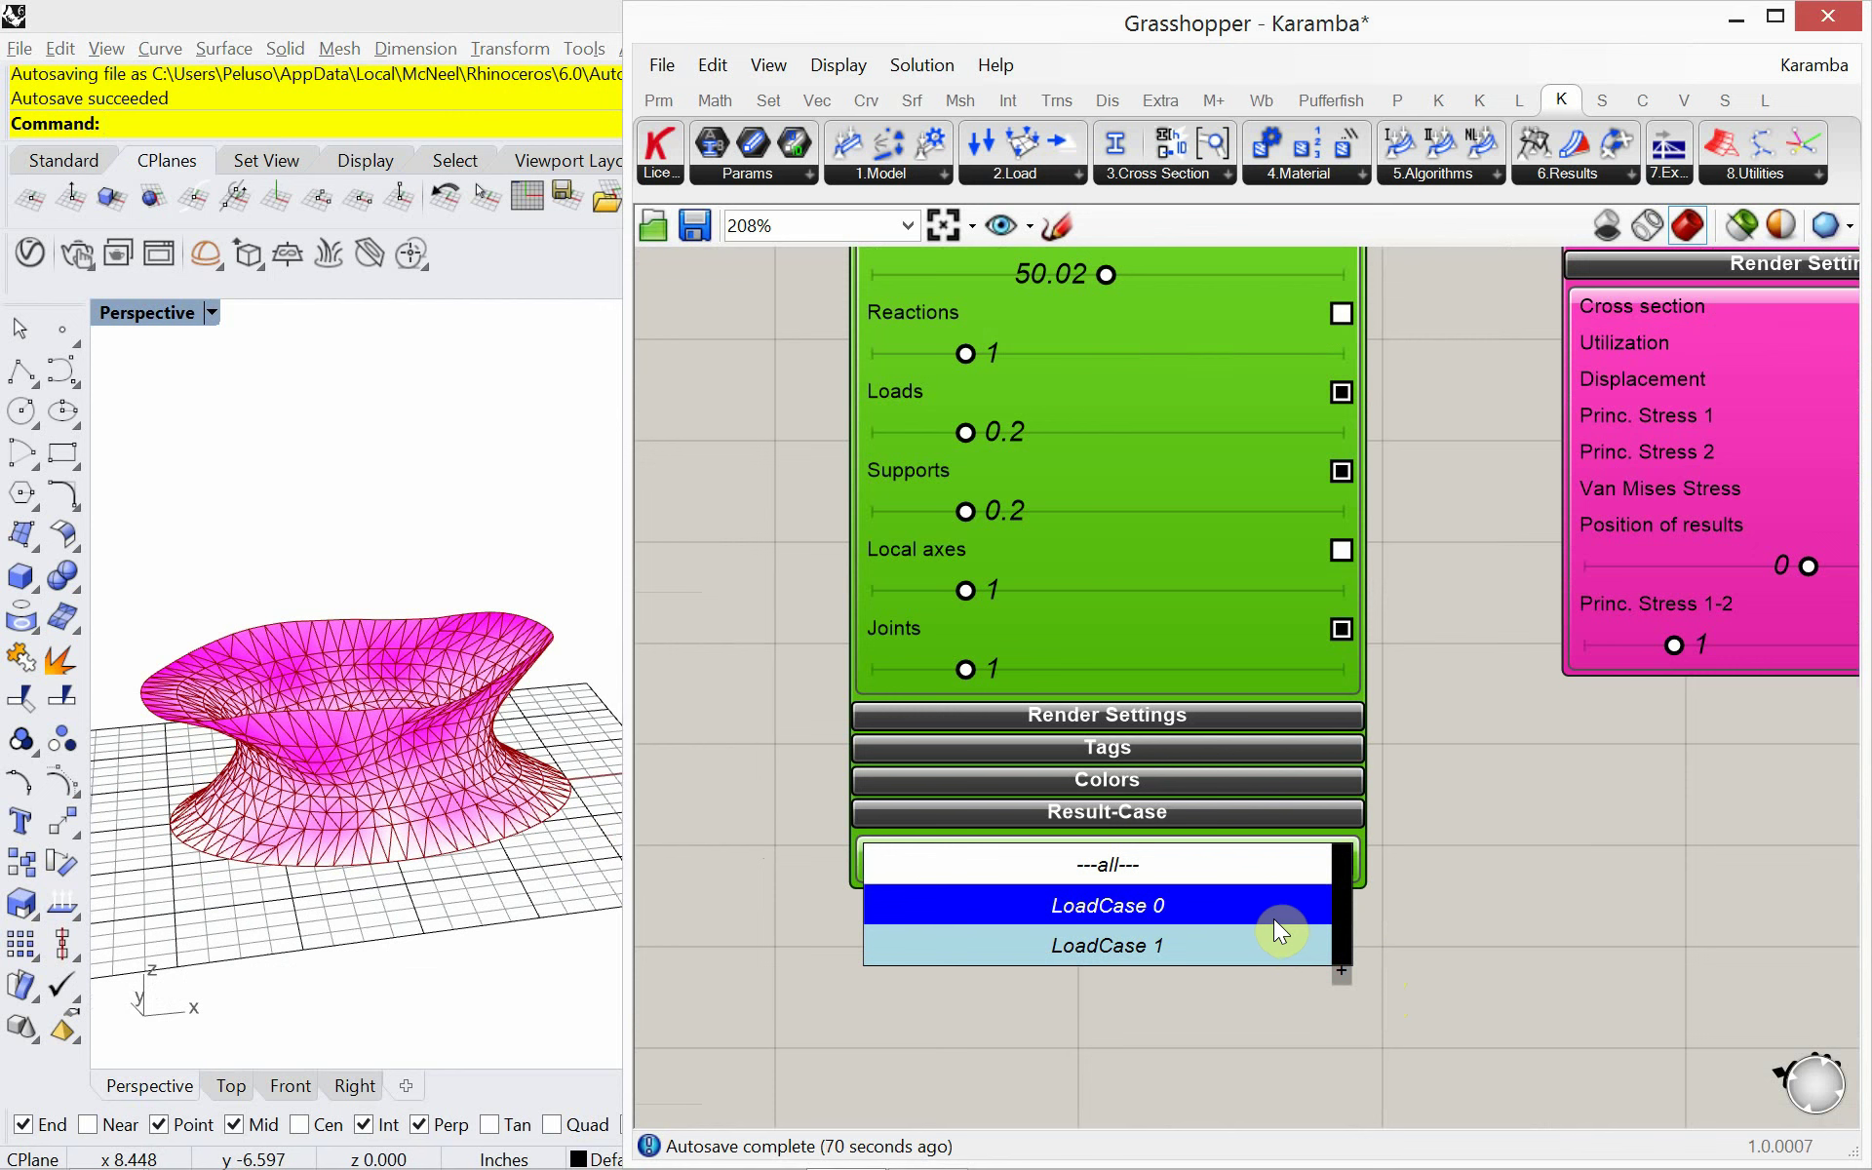
left_click(1272, 905)
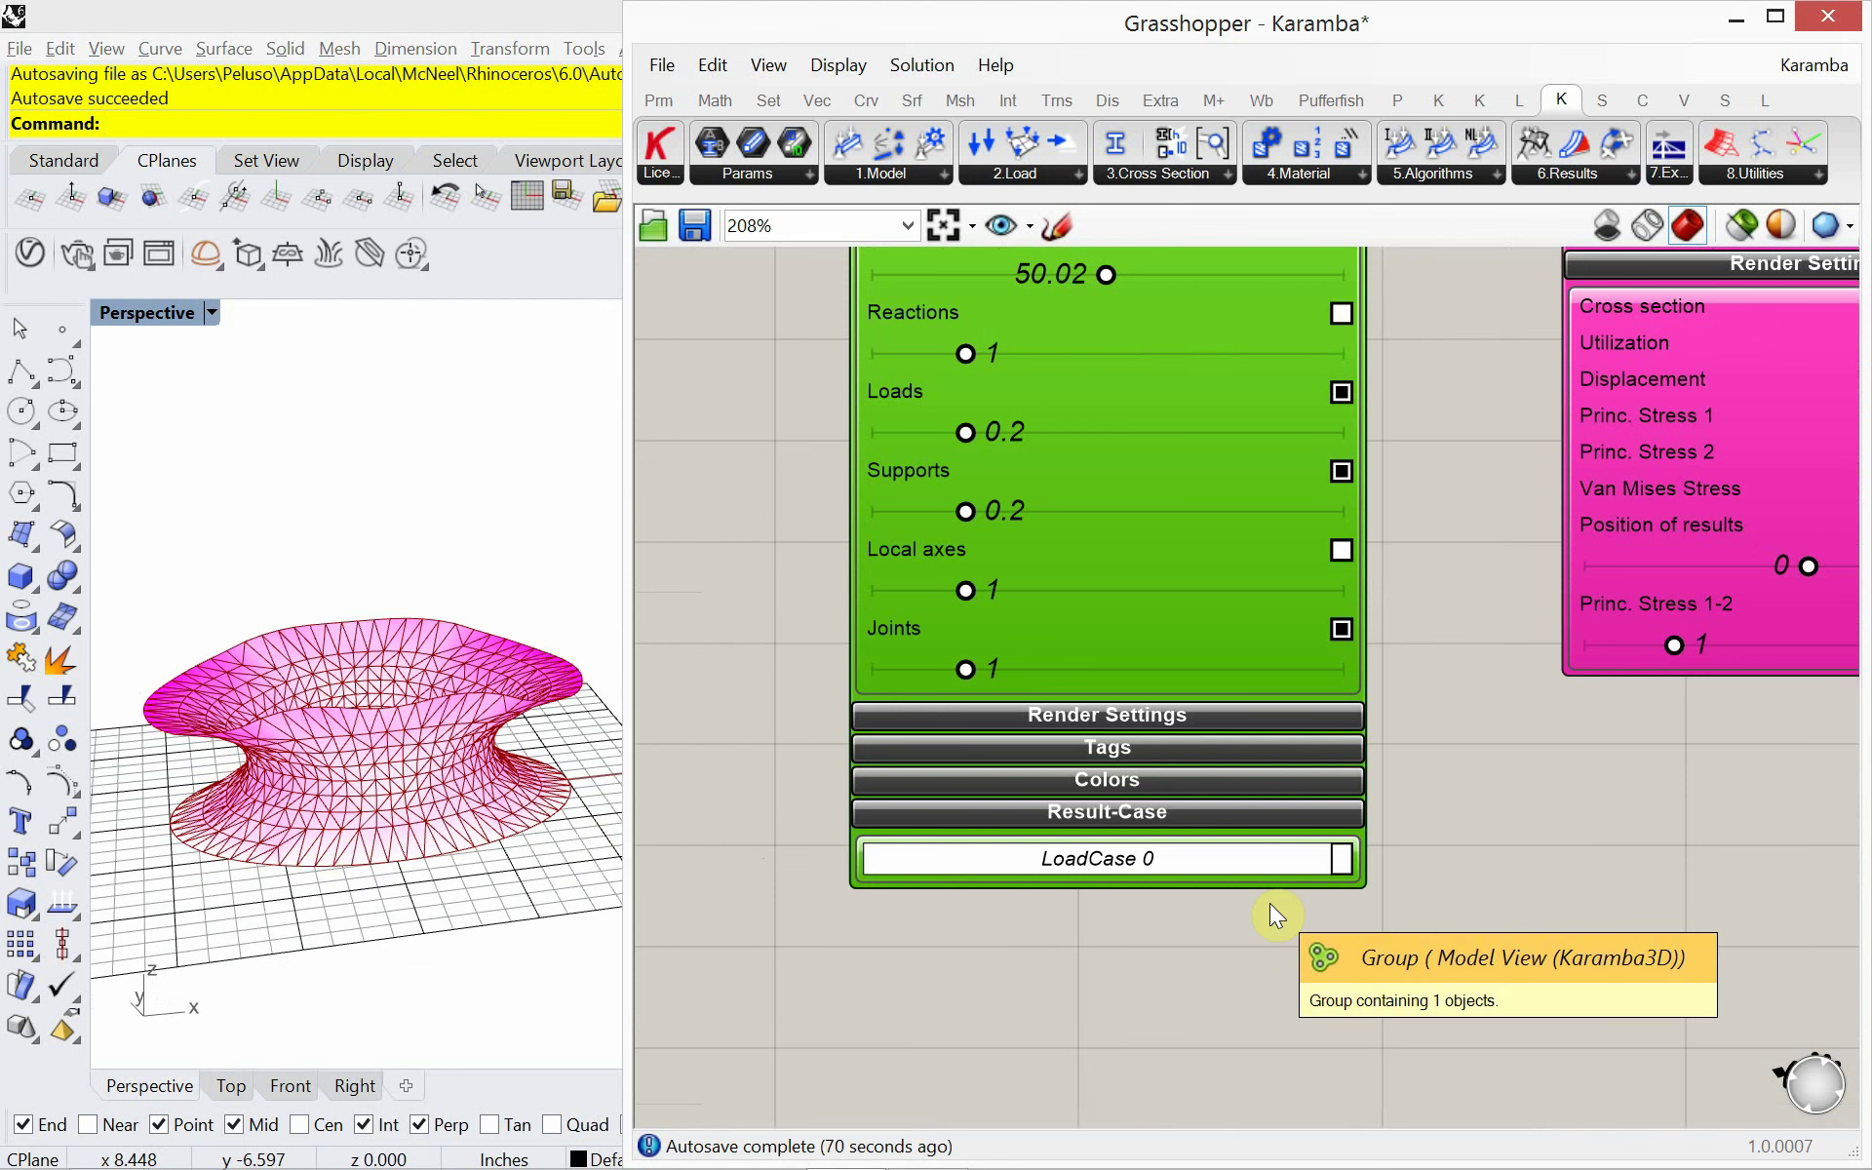
Set Model View's Result-Case to ---all--- to display the shell's displacement under all load cases.
left_click(1342, 860)
left_click(1273, 868)
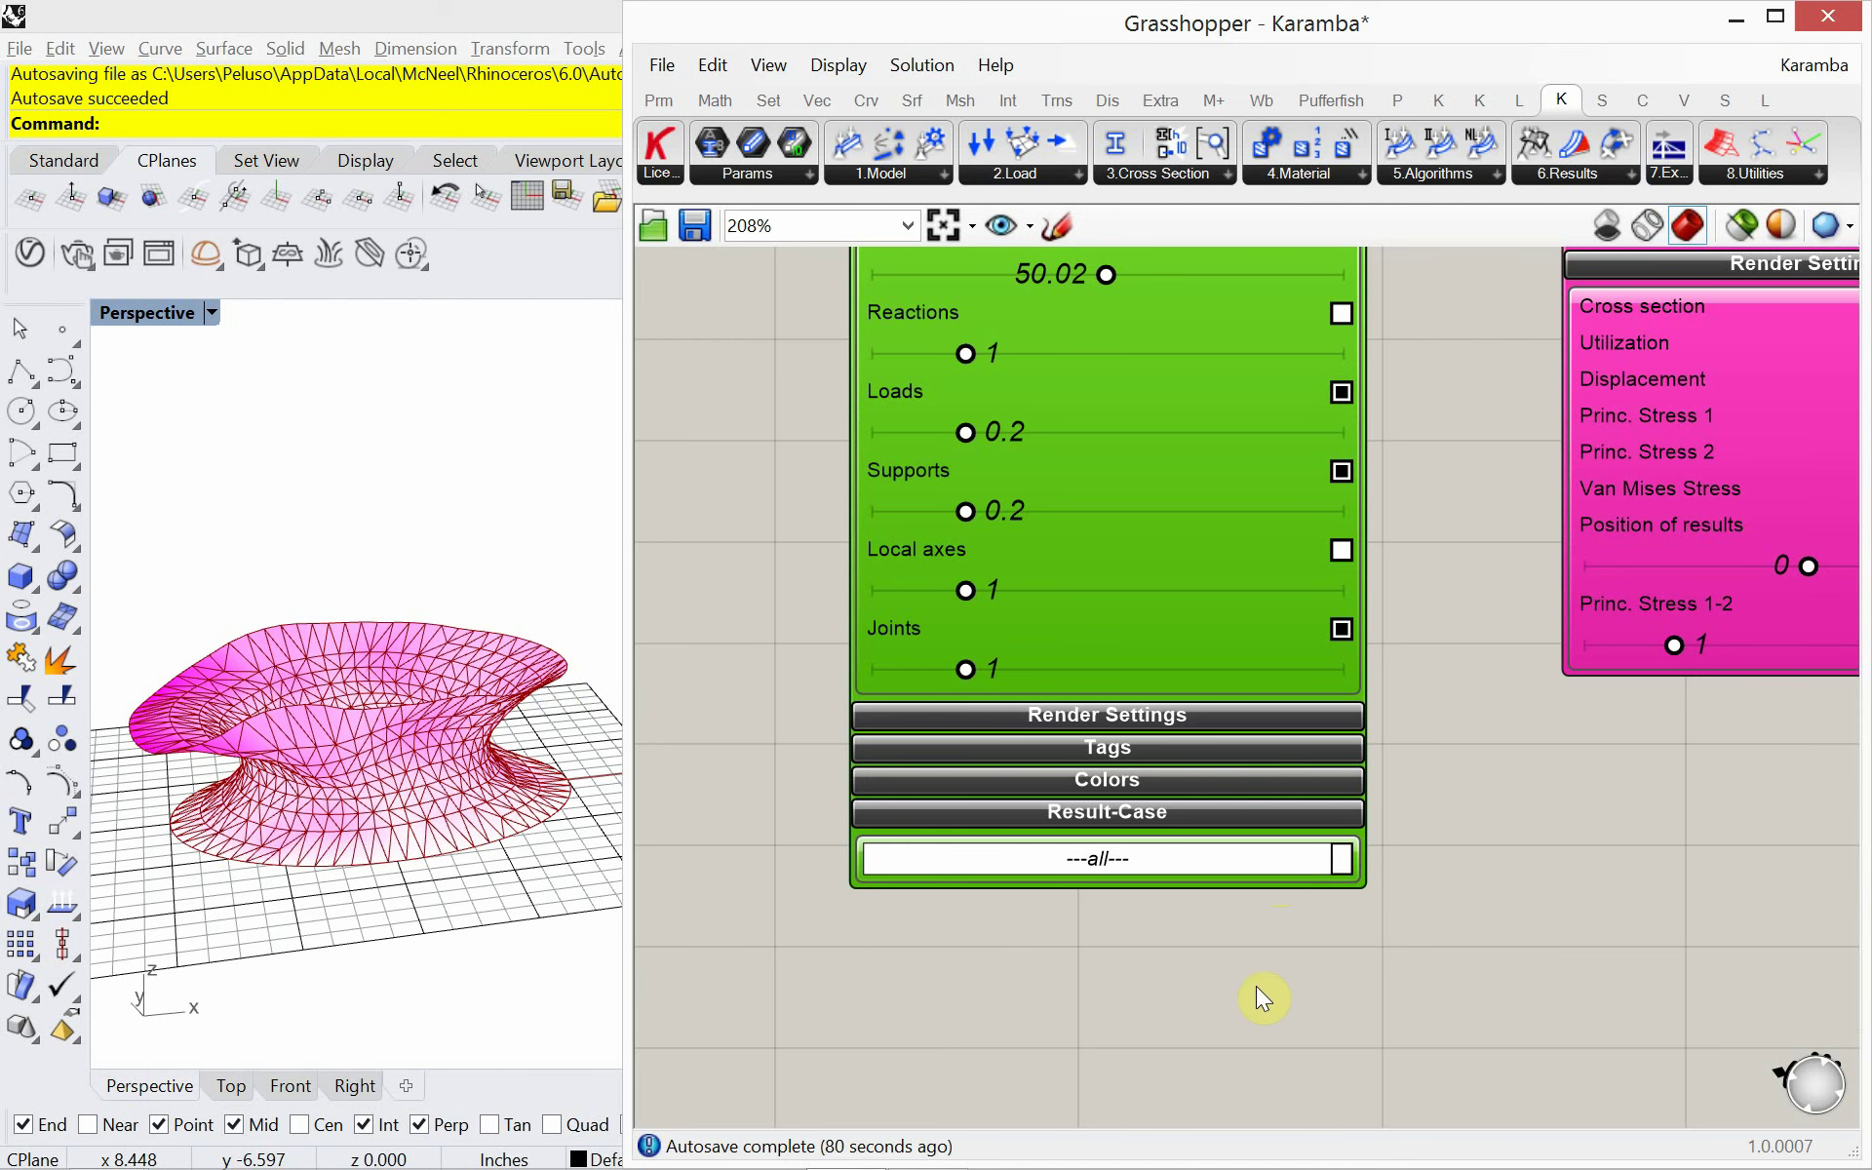
scroll(1256, 986, "down", 5)
right_click_drag(1197, 912, 1124, 883)
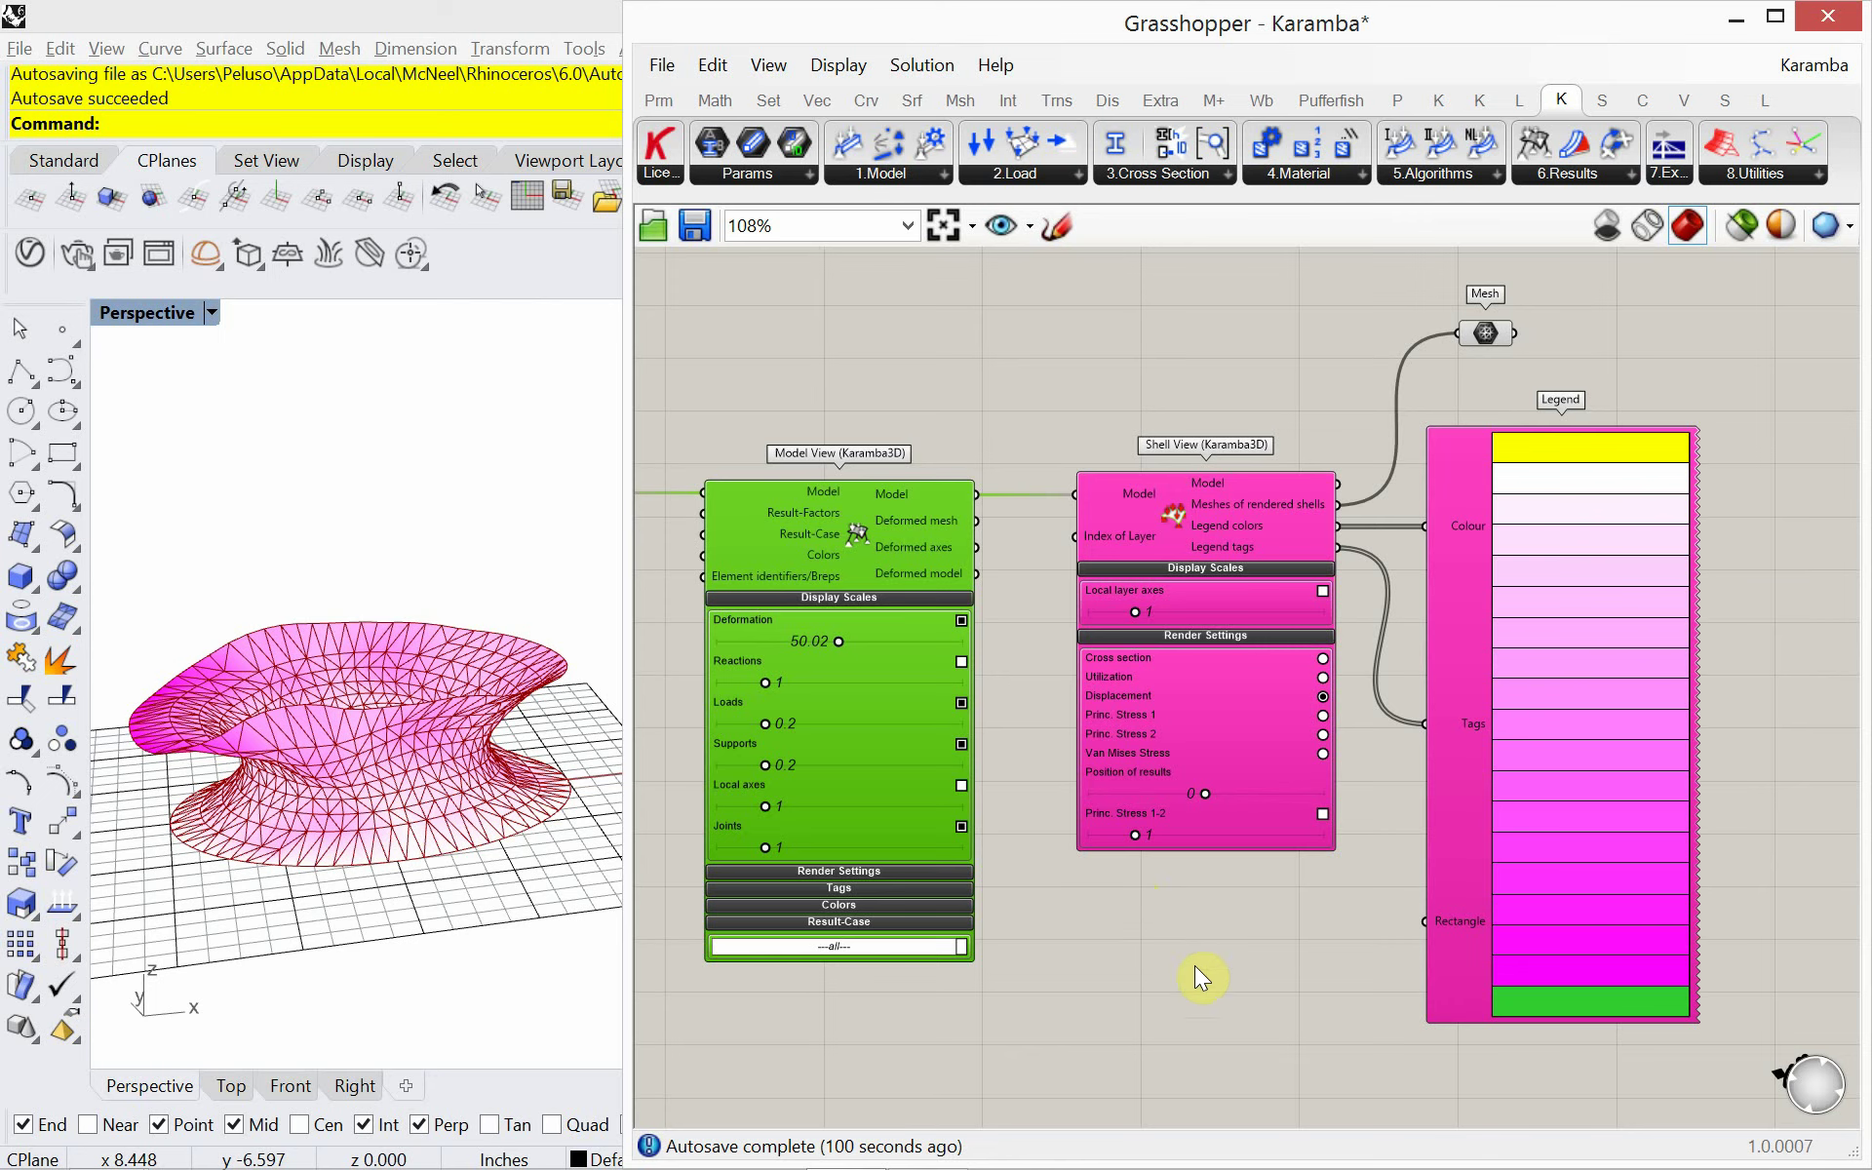
right_click_drag(1196, 973, 1131, 904)
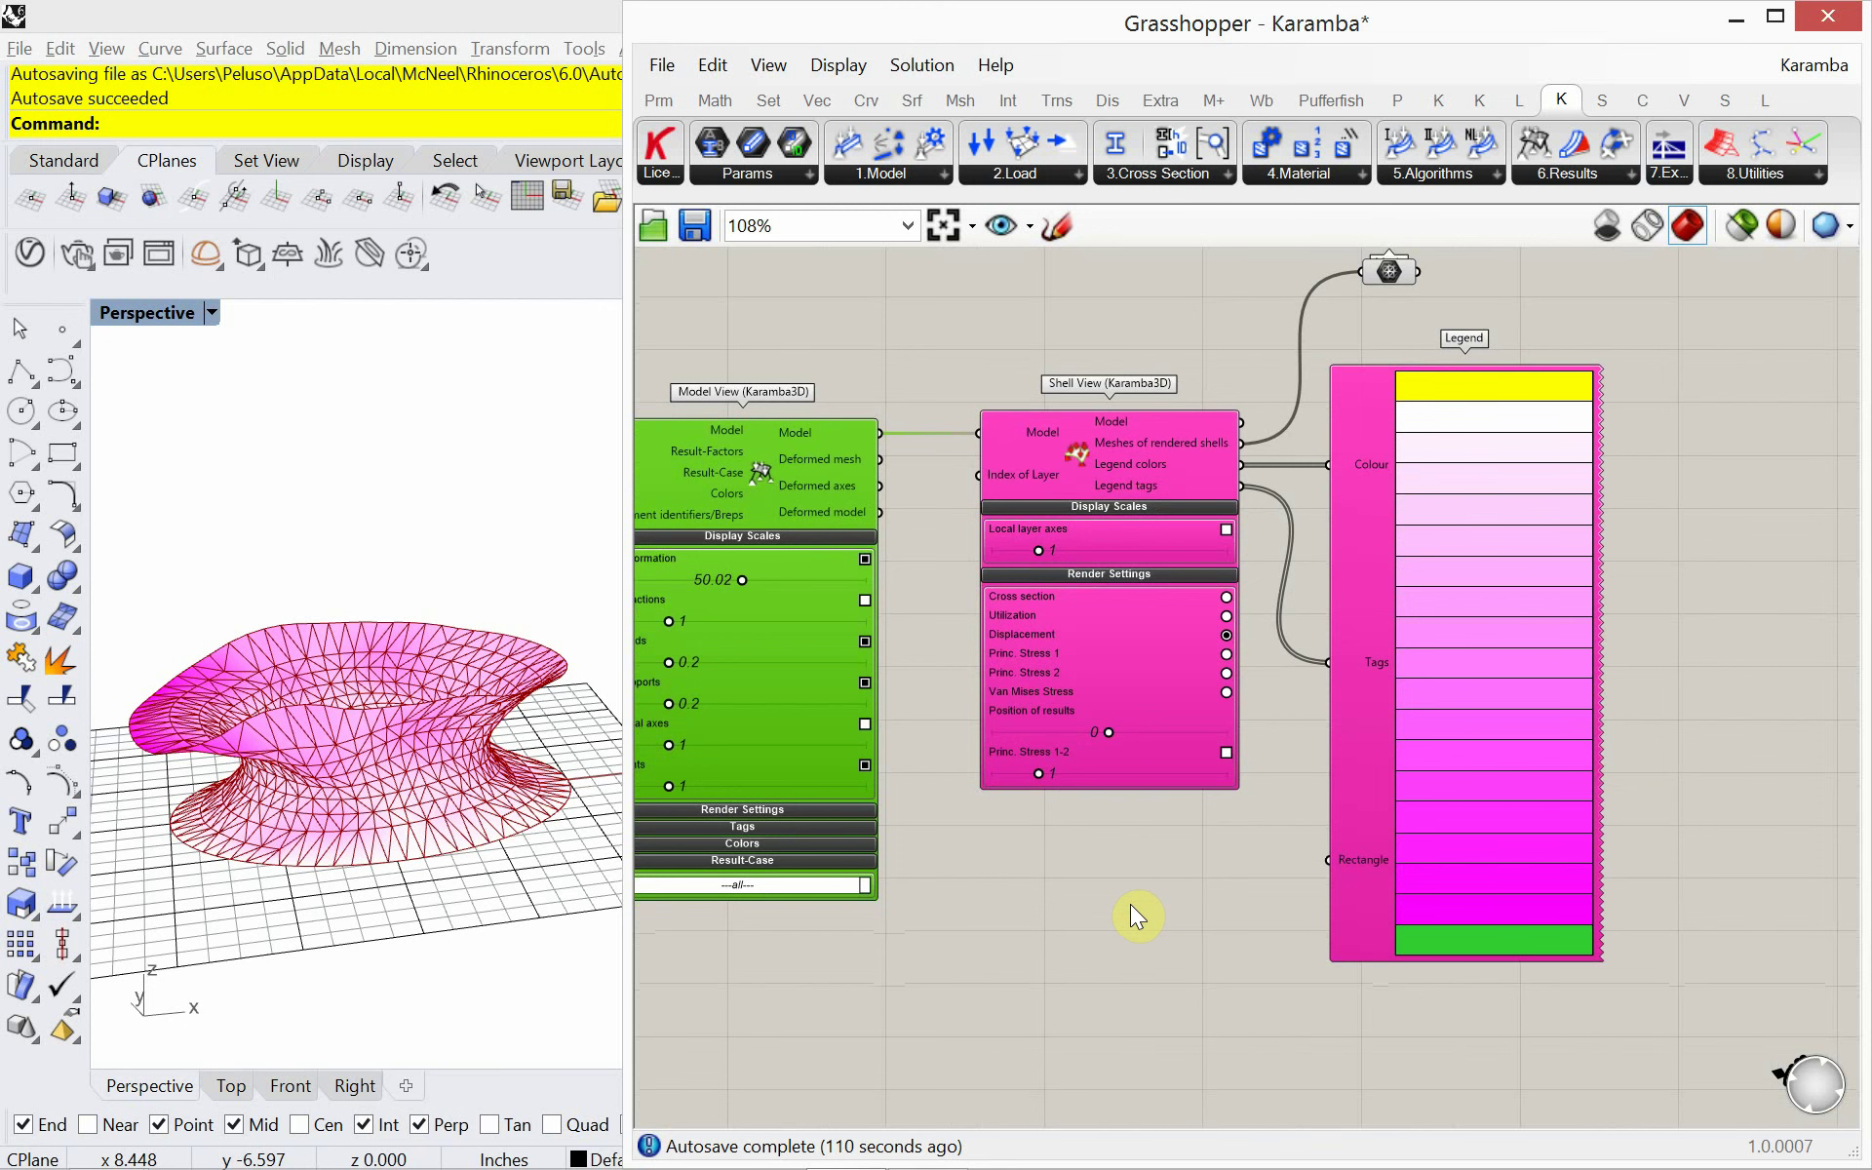
scroll(1137, 956, "down", 2)
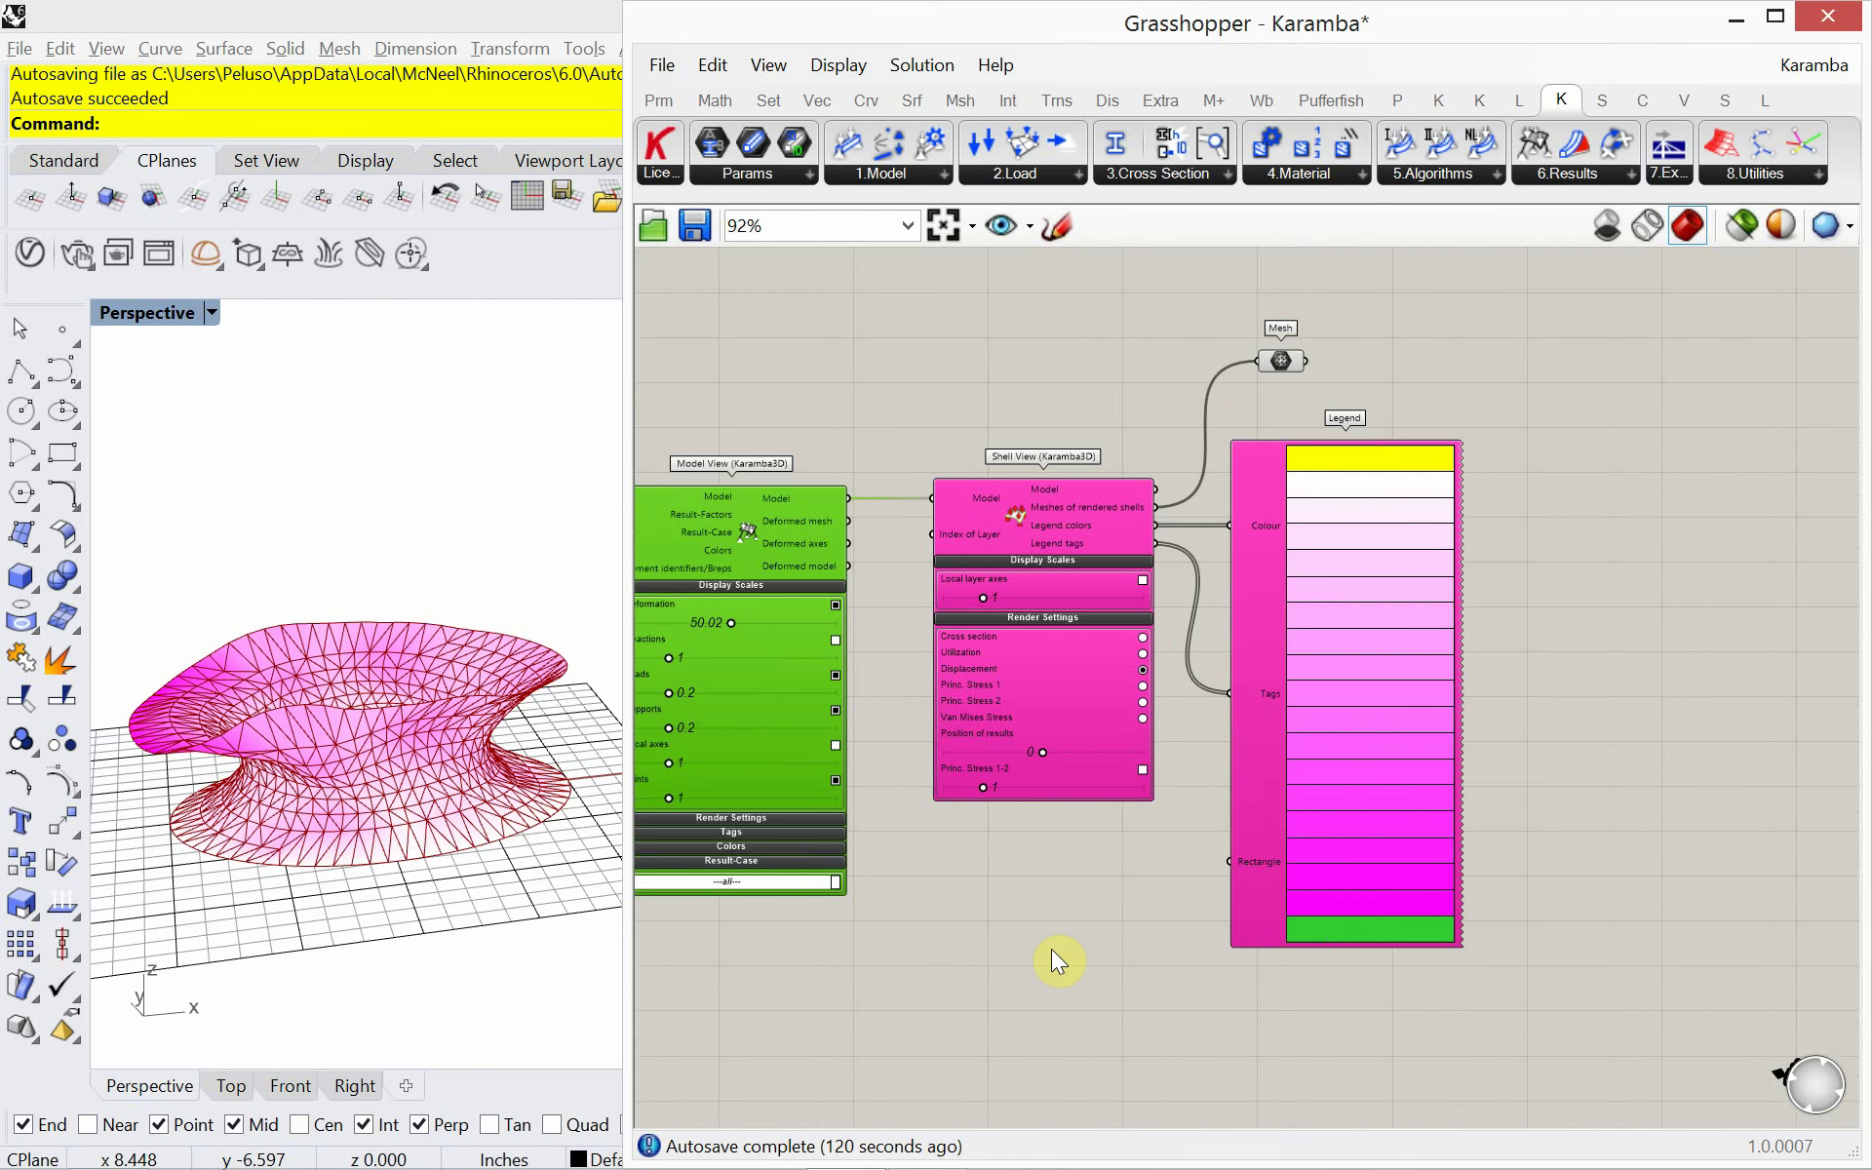
right_click_drag(1004, 938, 1139, 952)
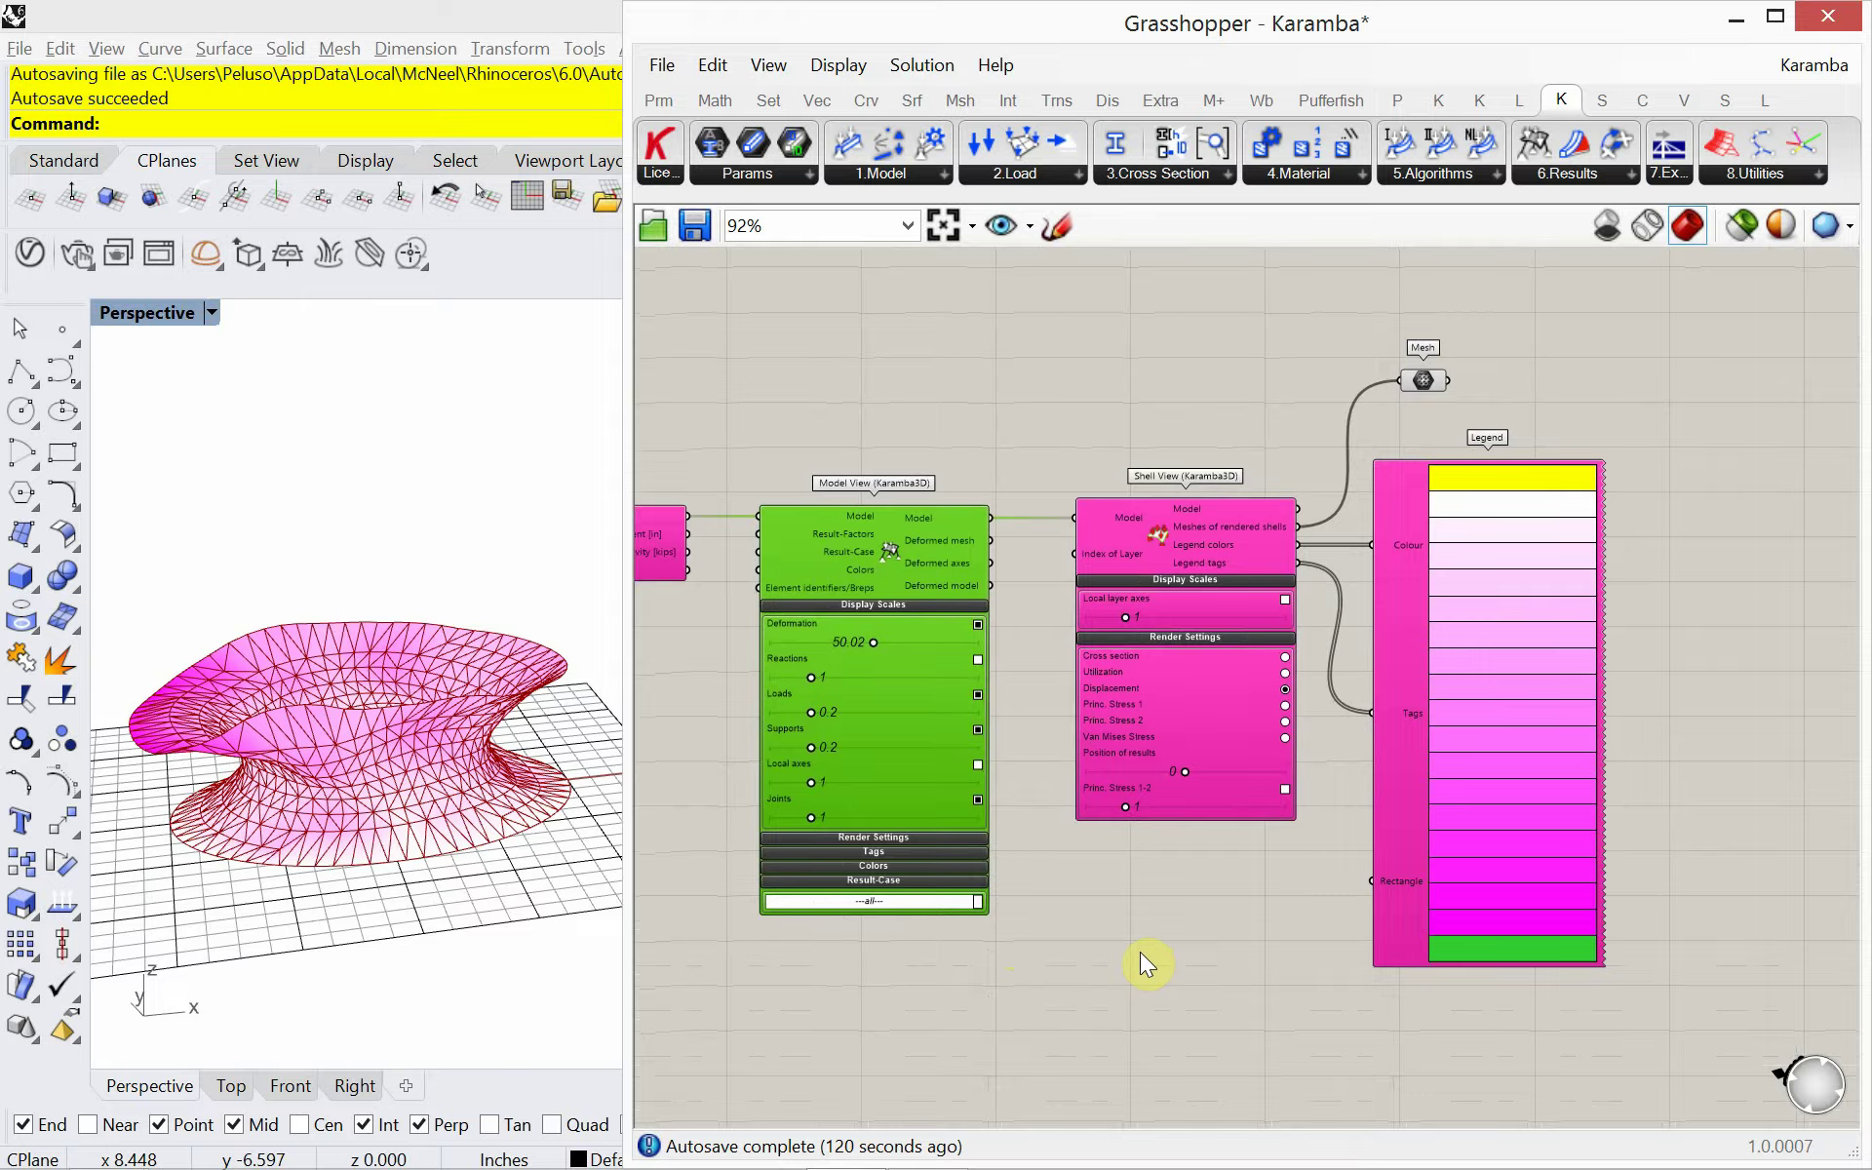